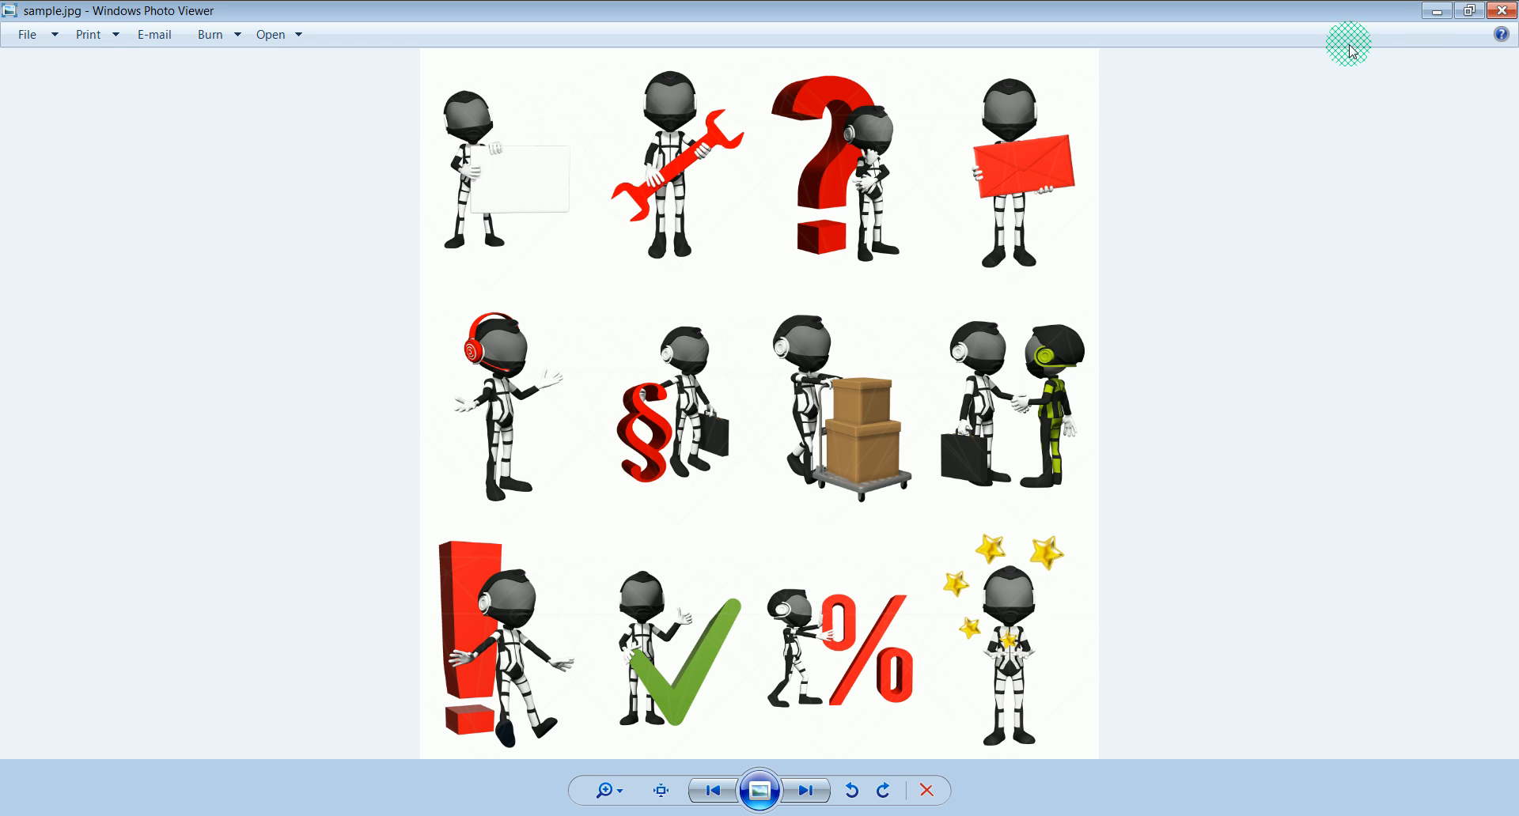
Step: Switch from the reference picture to 3ds Max and show the character scene in the front view
{"action": "left_click", "coordinate": [1434, 13]}
{"action": "middle_click_drag", "start_coordinate": [593, 329], "coordinate": [692, 230]}
{"action": "key", "text": "f"}
{"action": "middle_click_drag", "start_coordinate": [462, 496], "coordinate": [717, 566]}
{"action": "scroll", "coordinate": [400, 542], "scroll_direction": "down", "scroll_amount": 5}
{"action": "middle_click_drag", "start_coordinate": [400, 542], "coordinate": [969, 571]}
{"action": "middle_click_drag", "start_coordinate": [579, 509], "coordinate": [626, 513]}
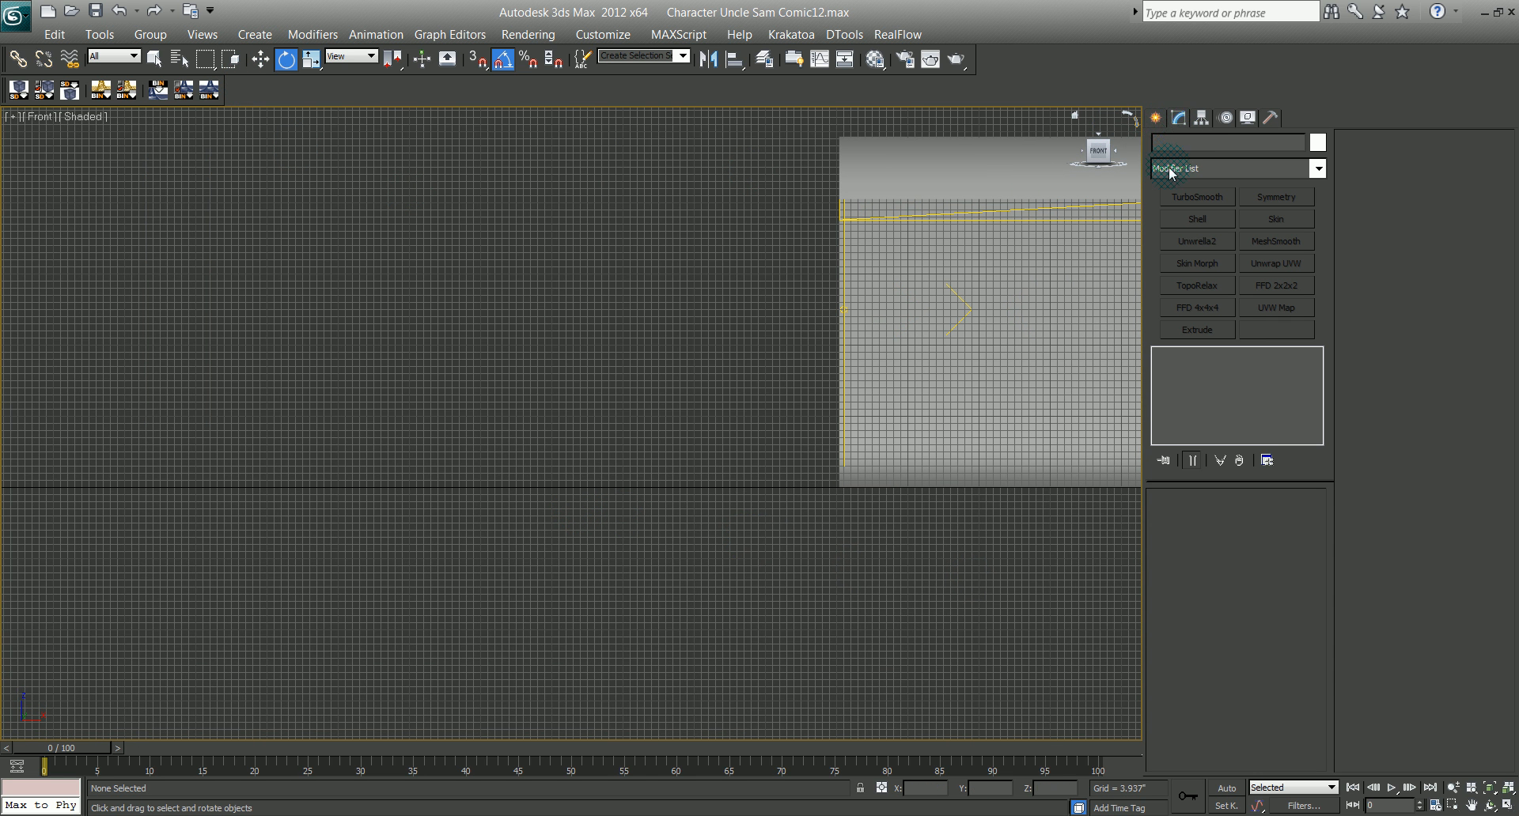
Step: Turn on grid snapping and create a box about 31.5 in wide, 19.7 in long and 3.9 in high beside the character's hand
{"action": "left_click", "coordinate": [1162, 120]}
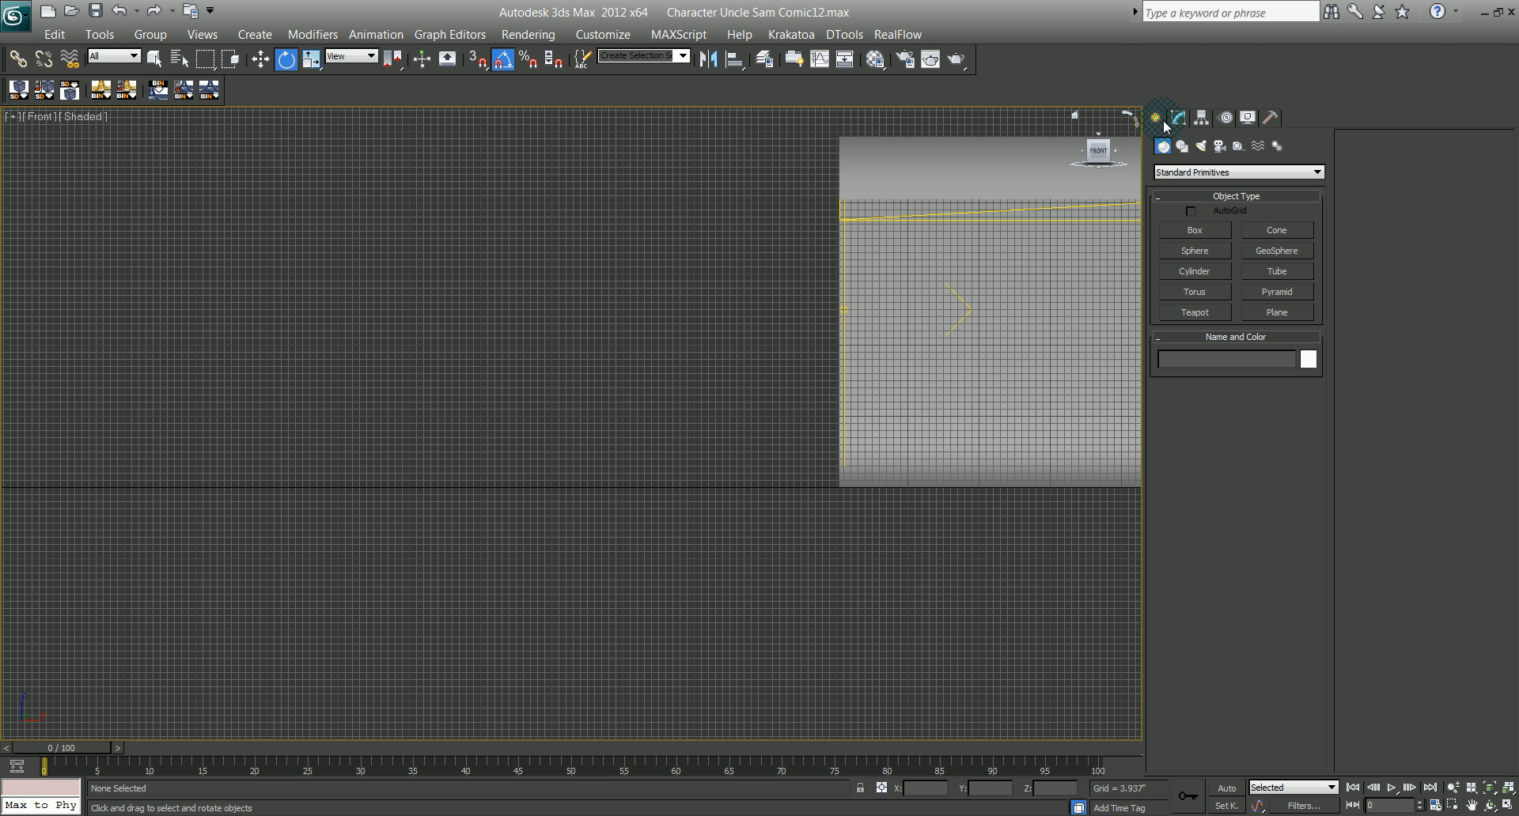
{"action": "left_click", "coordinate": [1193, 231]}
{"action": "middle_click_drag", "start_coordinate": [696, 336], "coordinate": [153, 306]}
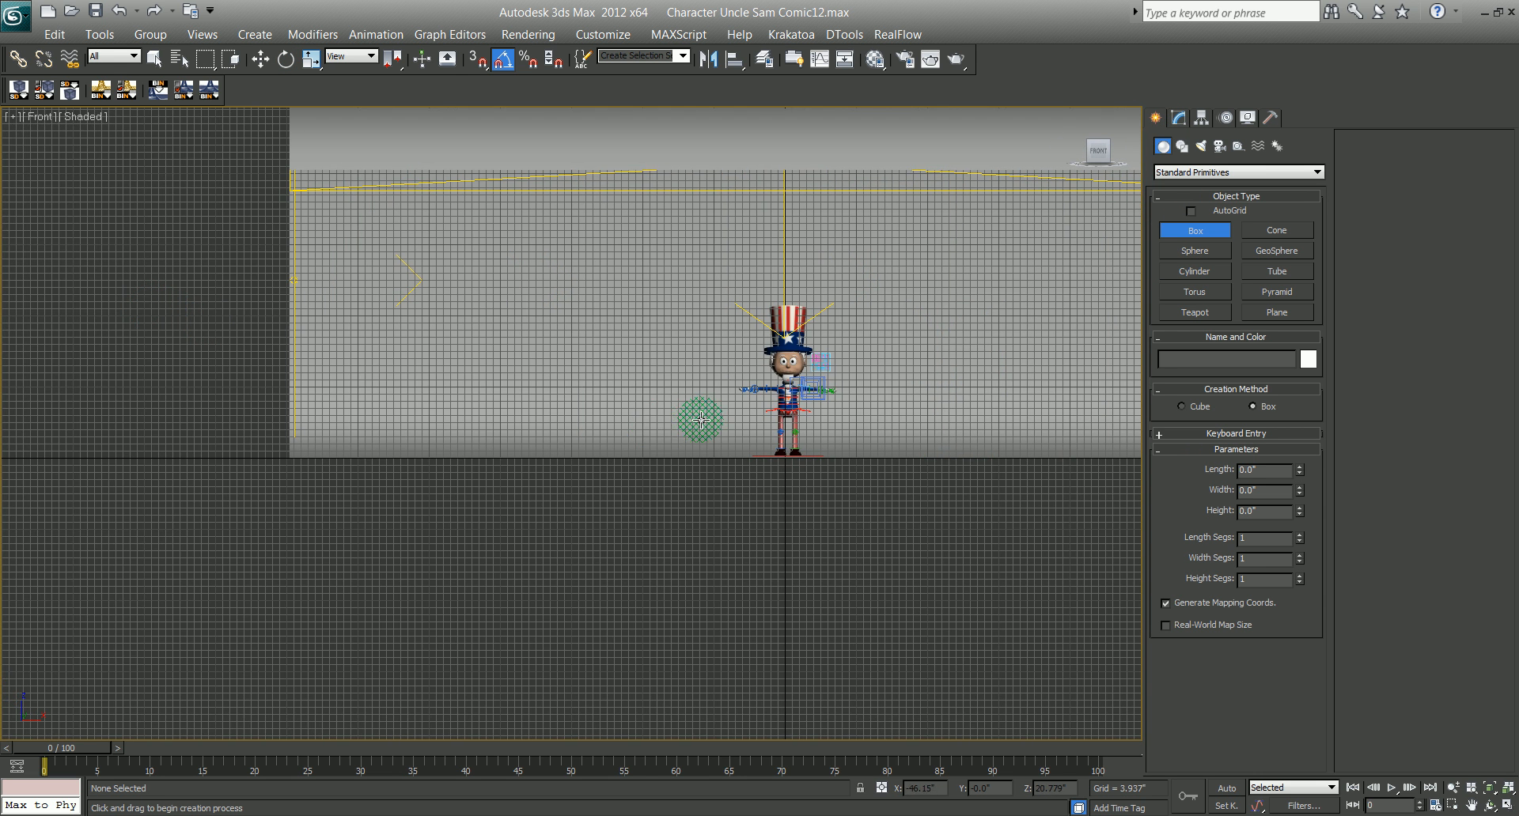
{"action": "scroll", "coordinate": [673, 412], "scroll_direction": "up", "scroll_amount": 2}
{"action": "scroll", "coordinate": [696, 409], "scroll_direction": "up", "scroll_amount": 2}
{"action": "middle_click_drag", "start_coordinate": [719, 410], "coordinate": [292, 417]}
{"action": "scroll", "coordinate": [426, 427], "scroll_direction": "up", "scroll_amount": 2}
{"action": "middle_click_drag", "start_coordinate": [427, 427], "coordinate": [384, 478]}
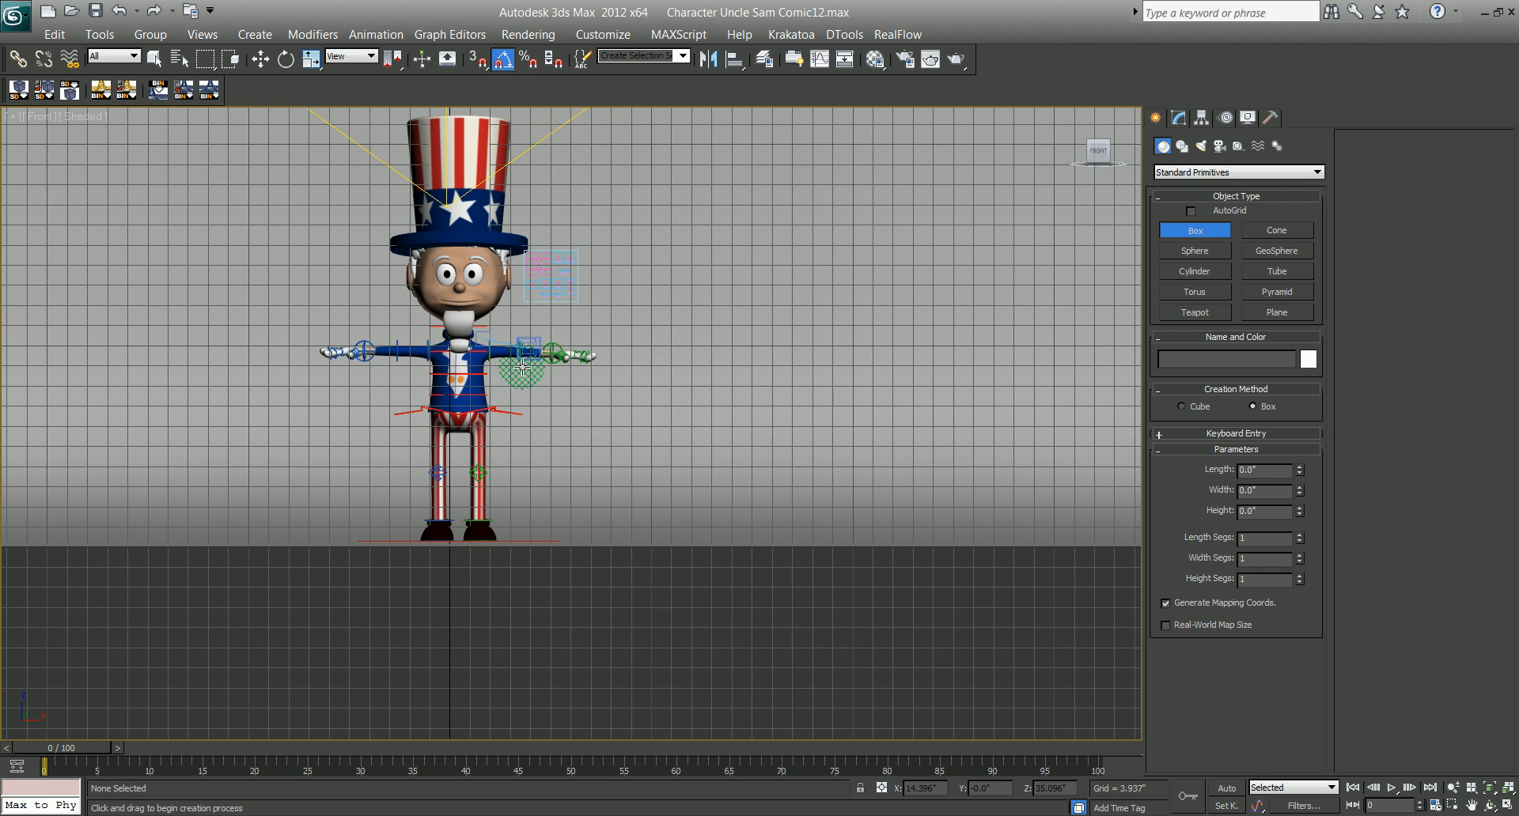
{"action": "key", "text": "s"}
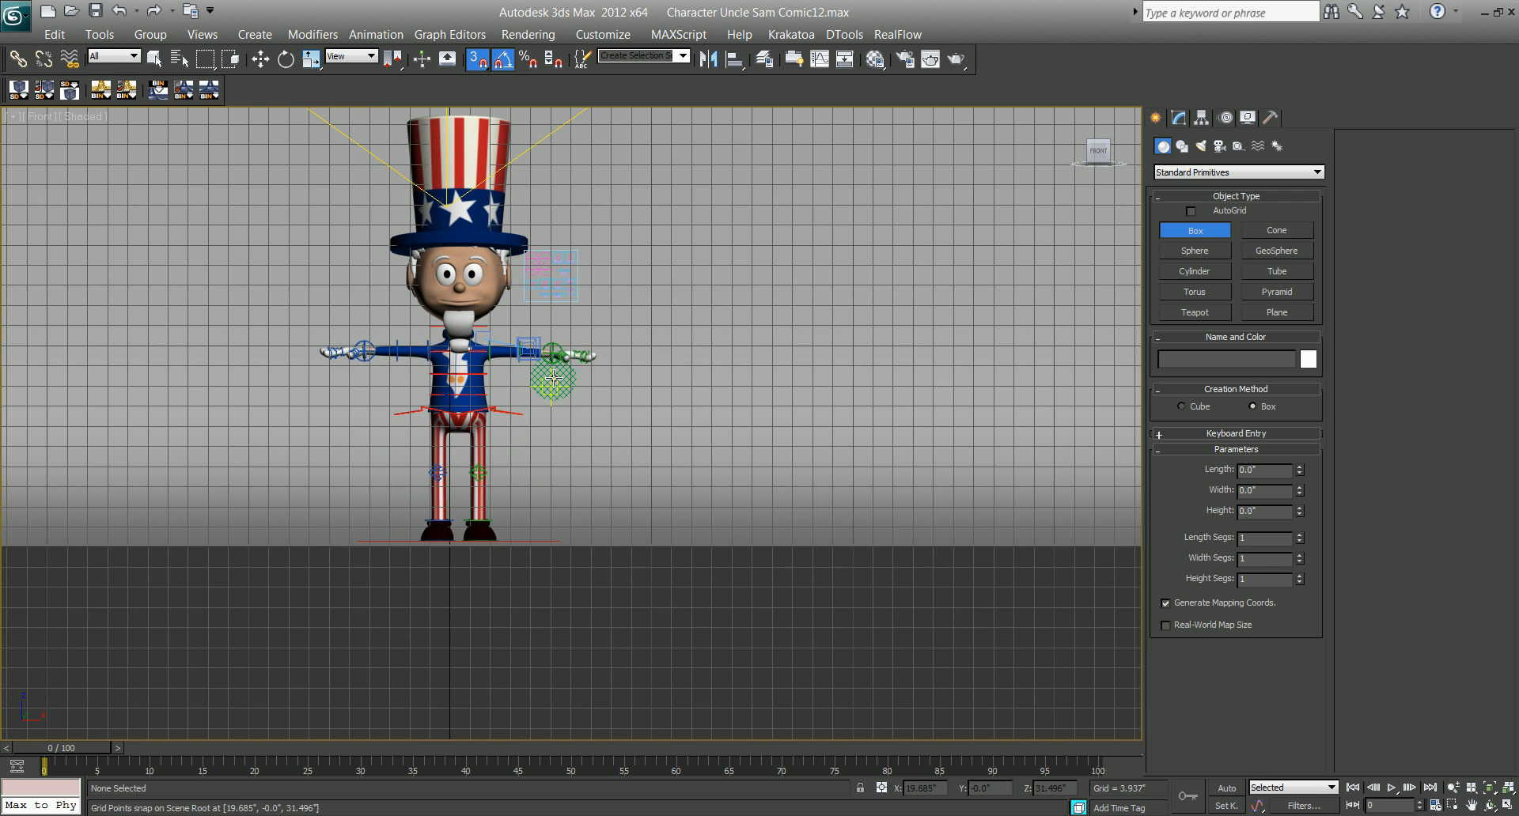
{"action": "left_click_drag", "start_coordinate": [548, 371], "coordinate": [707, 458]}
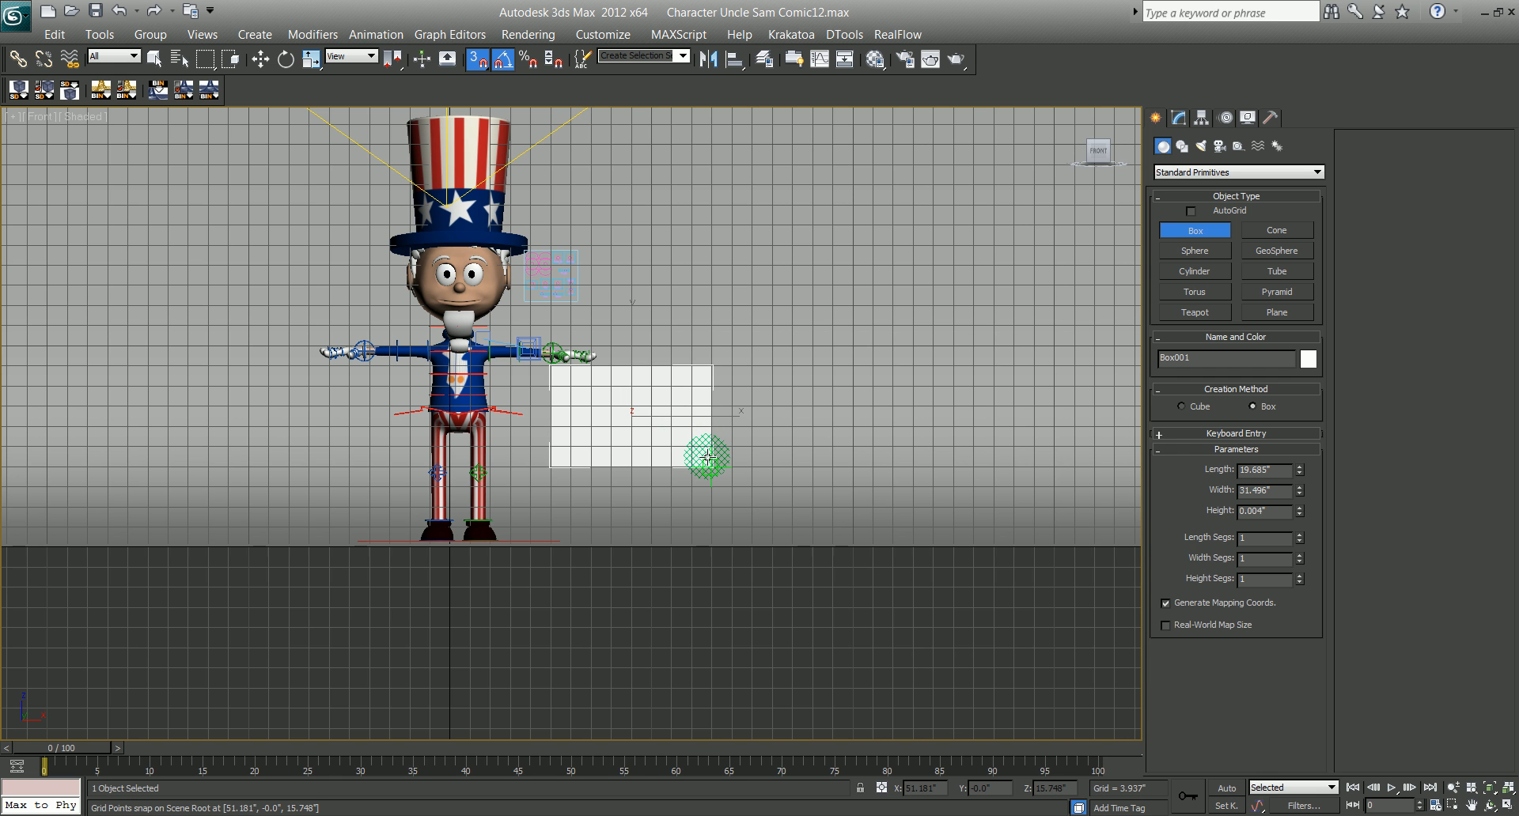
{"action": "left_click", "coordinate": [695, 466]}
{"action": "key", "text": "e"}
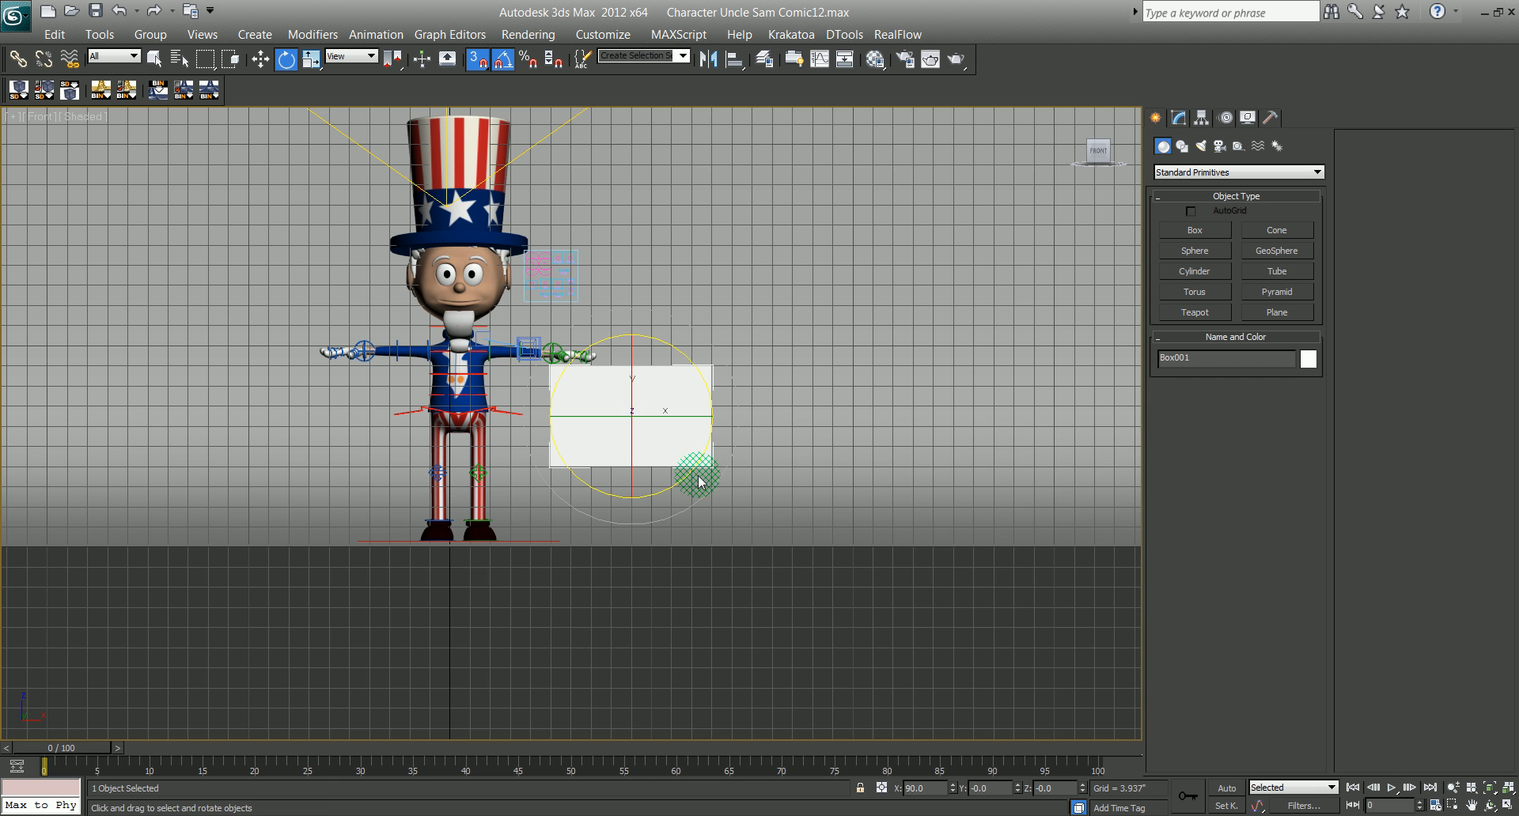
Step: Thin the box by setting its height to 2.165 in
{"action": "key", "text": "p"}
{"action": "middle_click_drag", "start_coordinate": [624, 492], "coordinate": [715, 519], "text": "alt"}
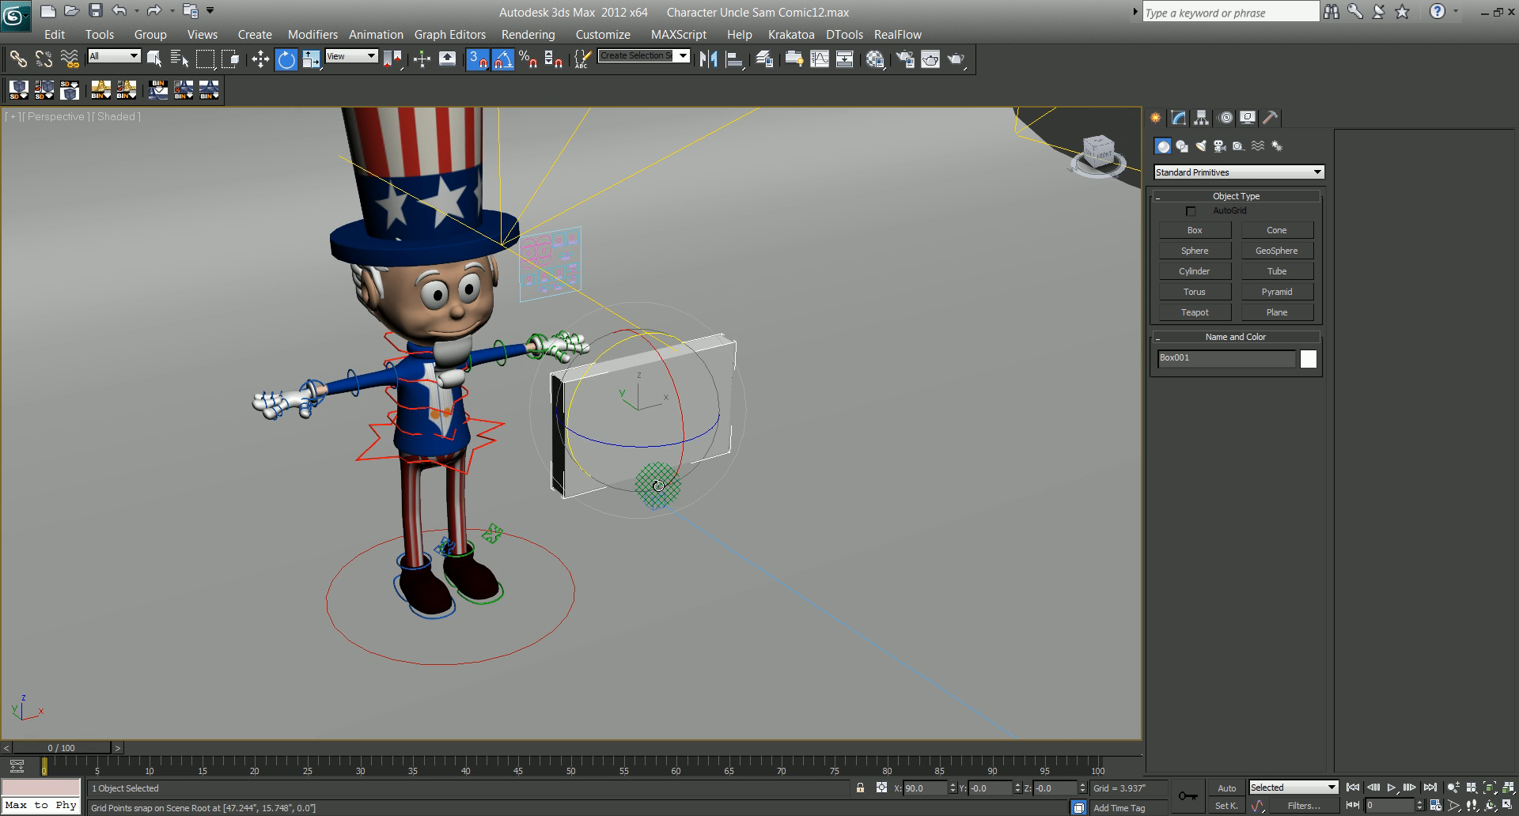
{"action": "left_click", "coordinate": [1179, 118]}
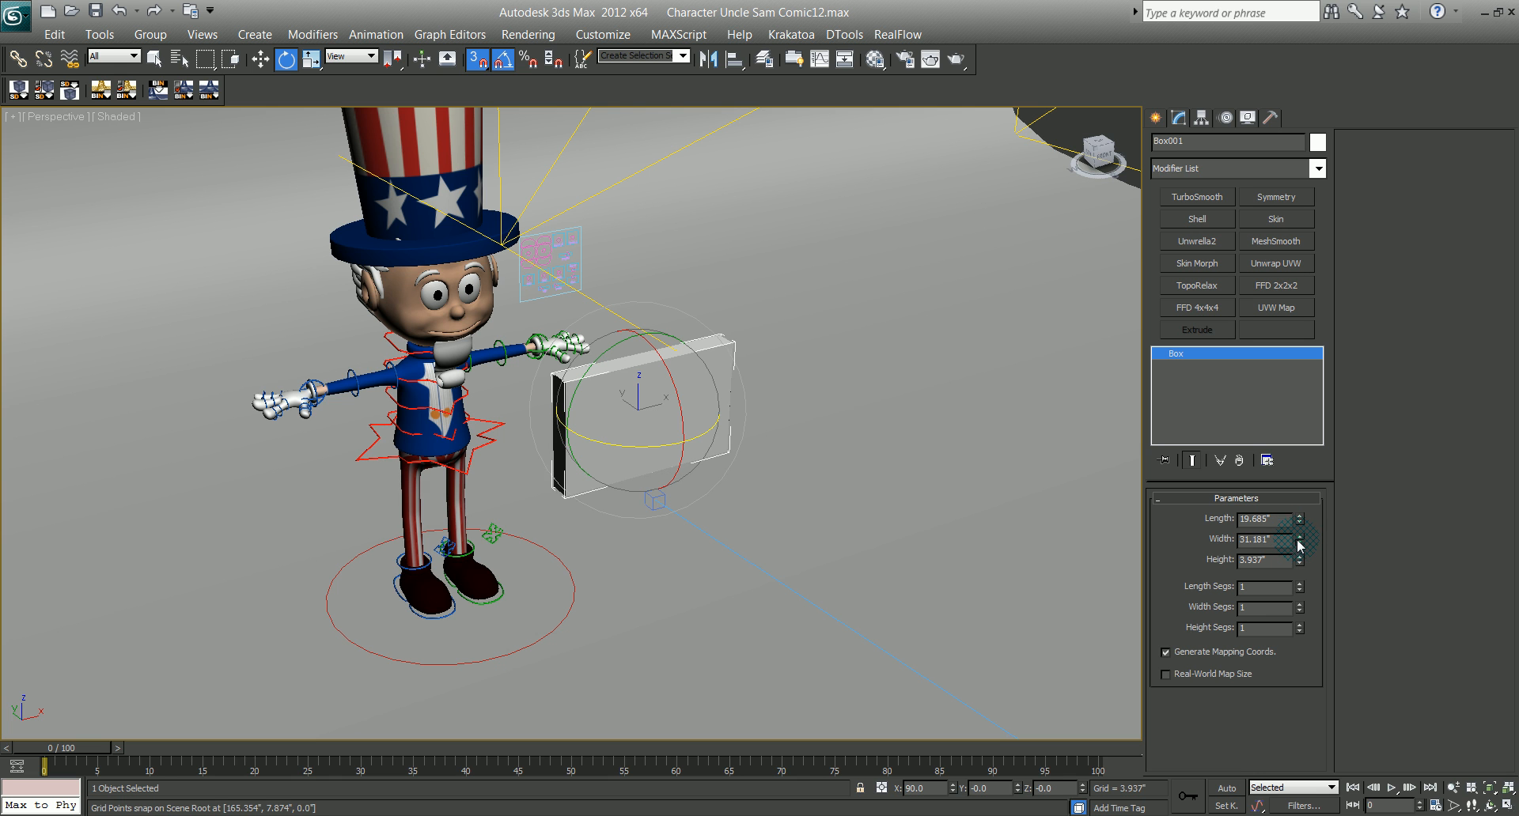
{"action": "left_click_drag", "start_coordinate": [1300, 565], "coordinate": [1303, 594]}
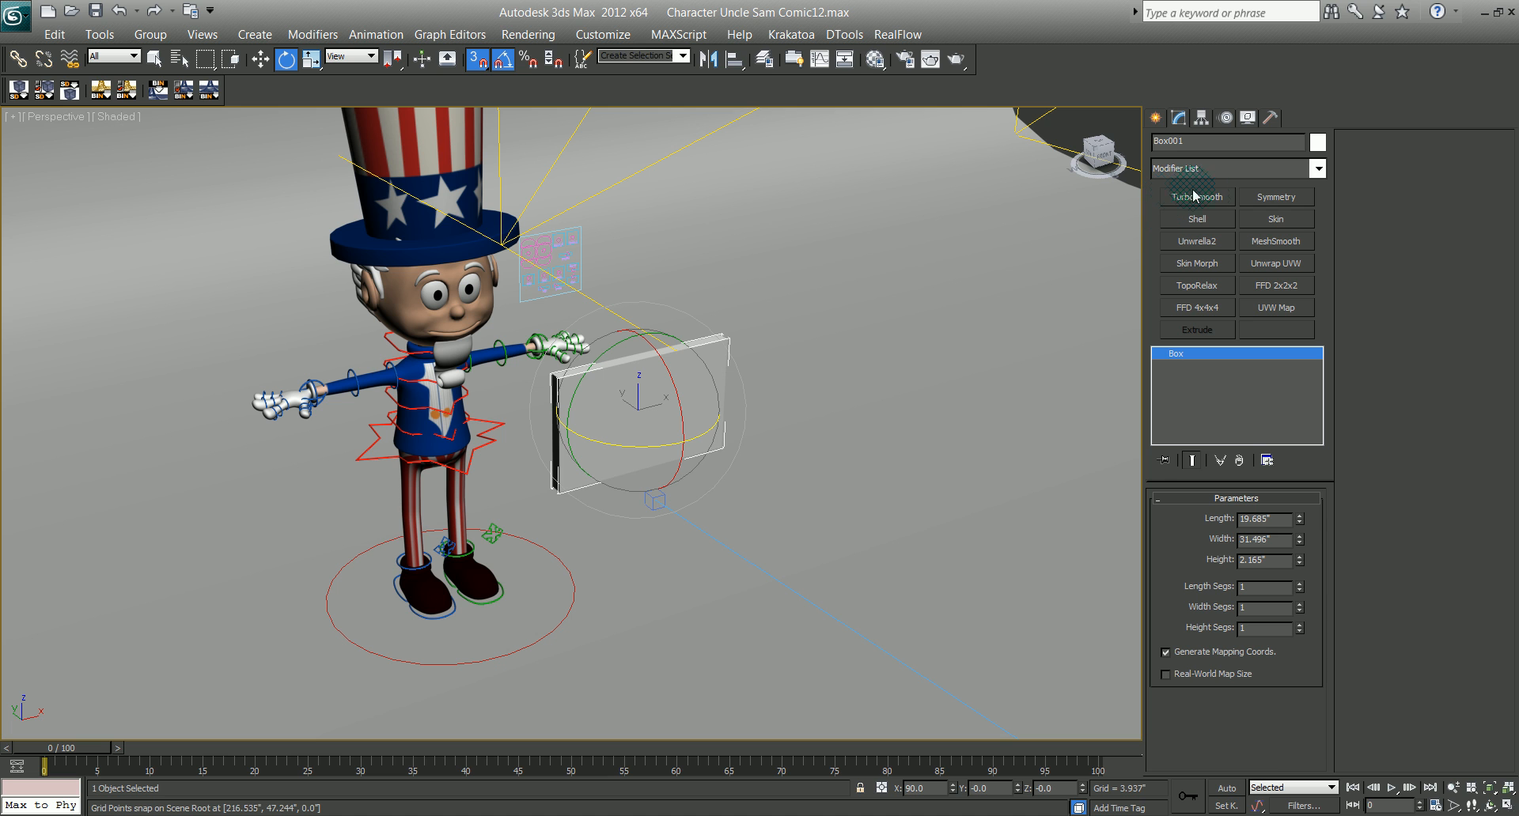
Step: Open the sample.jpg reference and examine the blank board held by the first figure up close
{"action": "left_click", "coordinate": [465, 241]}
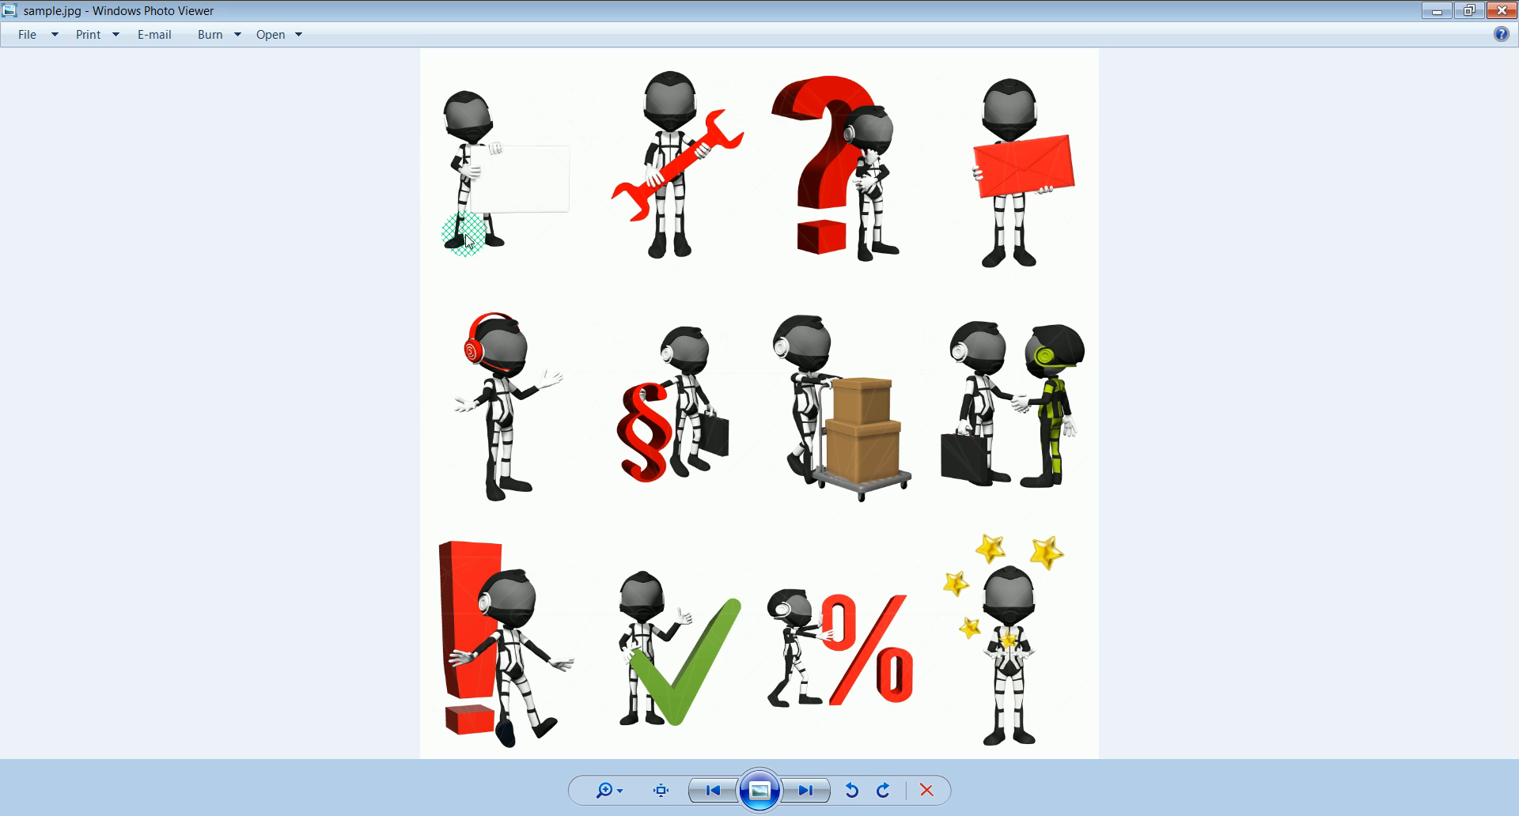
{"action": "left_click", "coordinate": [650, 800]}
{"action": "left_click_drag", "start_coordinate": [532, 438], "coordinate": [962, 491]}
{"action": "left_click_drag", "start_coordinate": [823, 265], "coordinate": [831, 629]}
{"action": "left_click_drag", "start_coordinate": [785, 295], "coordinate": [791, 558]}
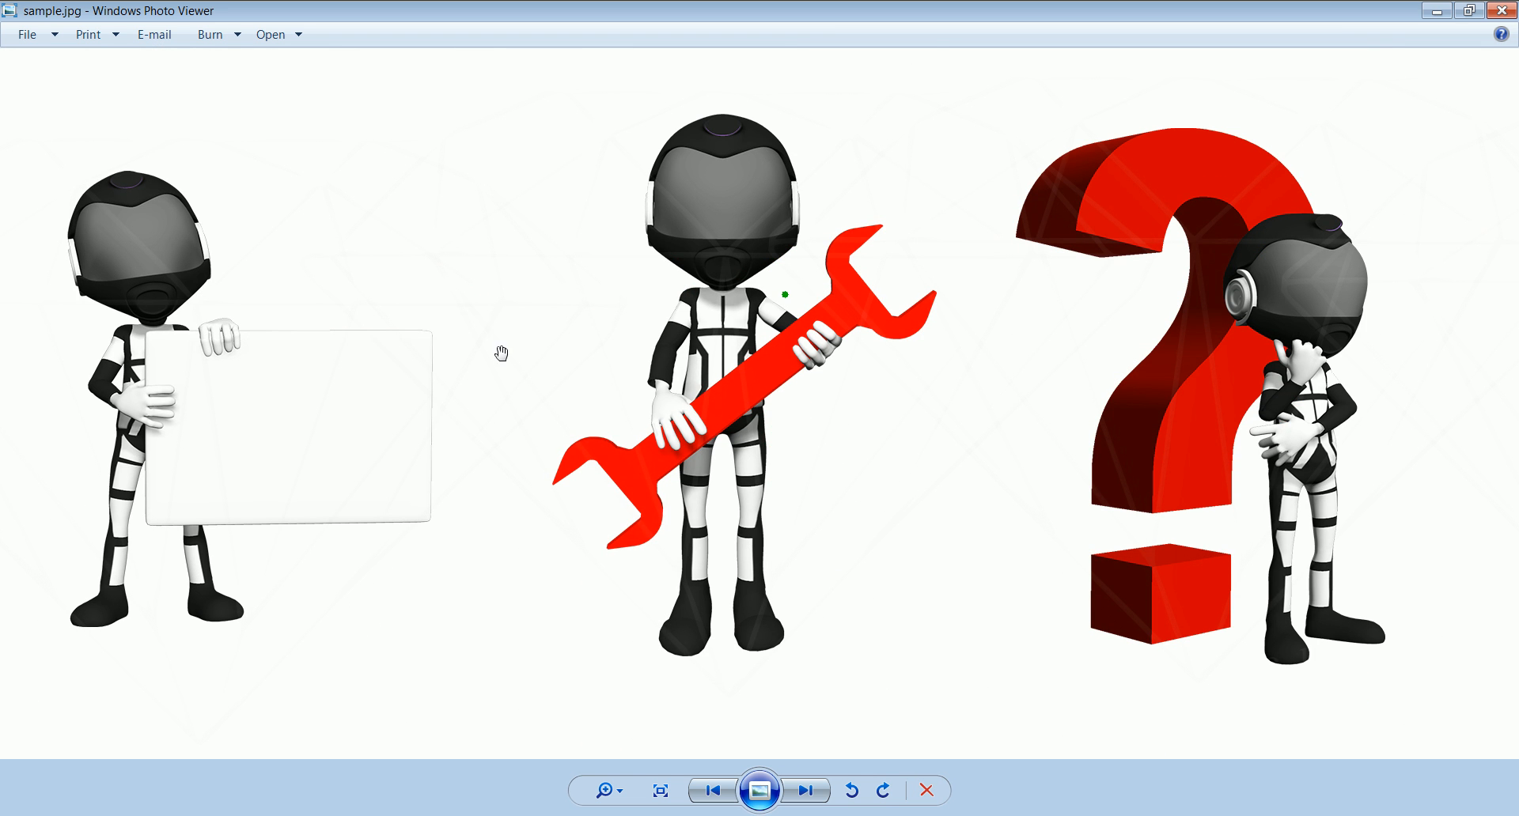
{"action": "left_click", "coordinate": [659, 800]}
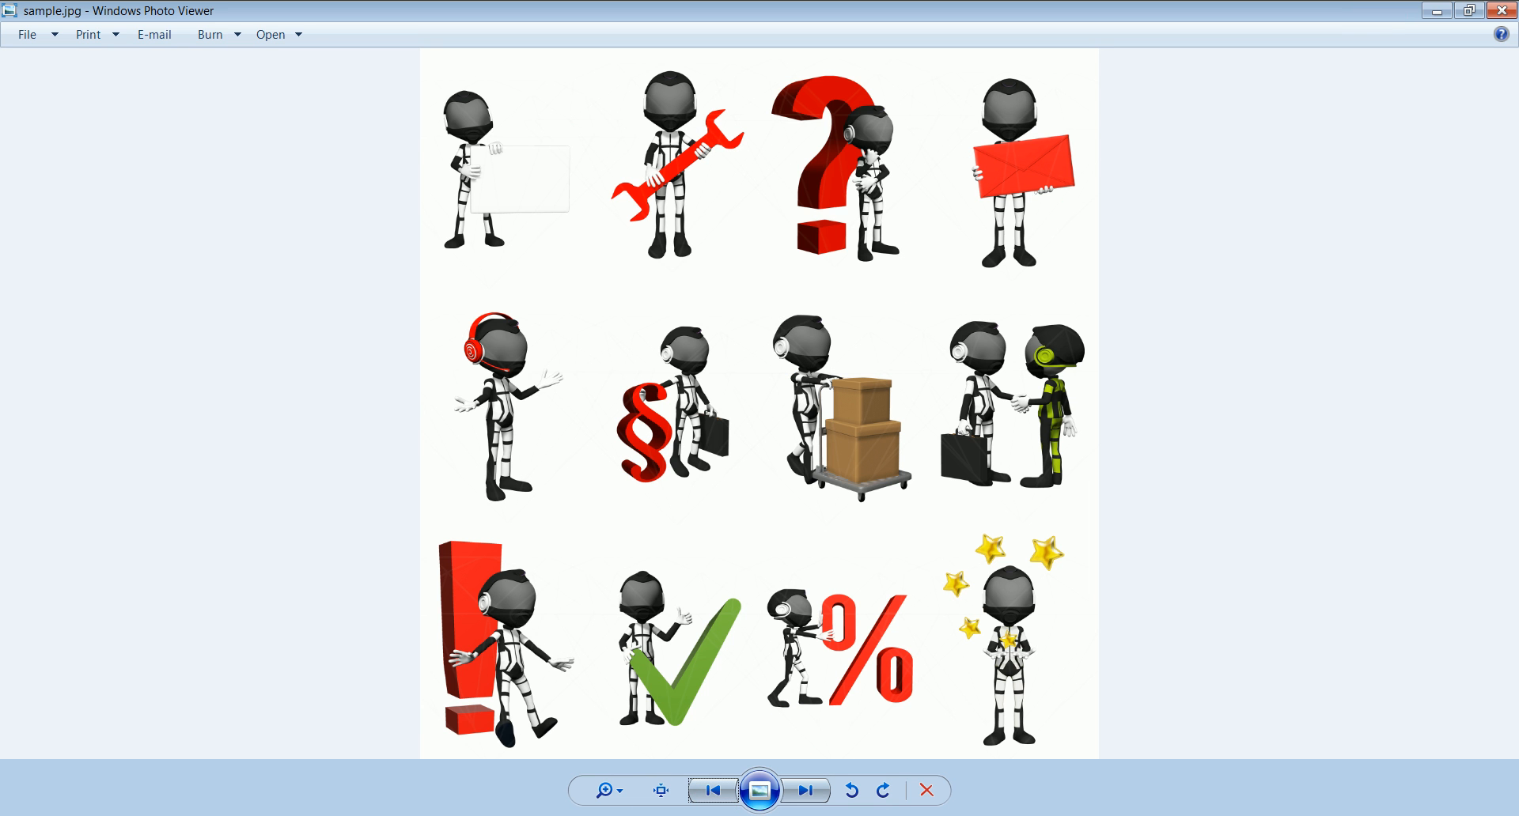
Step: Switch back to 3ds Max, turn off snapping and move the box along X to about -358 in, away from the character
{"action": "left_click", "coordinate": [285, 815]}
{"action": "middle_click_drag", "start_coordinate": [566, 440], "coordinate": [641, 420]}
{"action": "scroll", "coordinate": [569, 519], "scroll_direction": "down", "scroll_amount": 5}
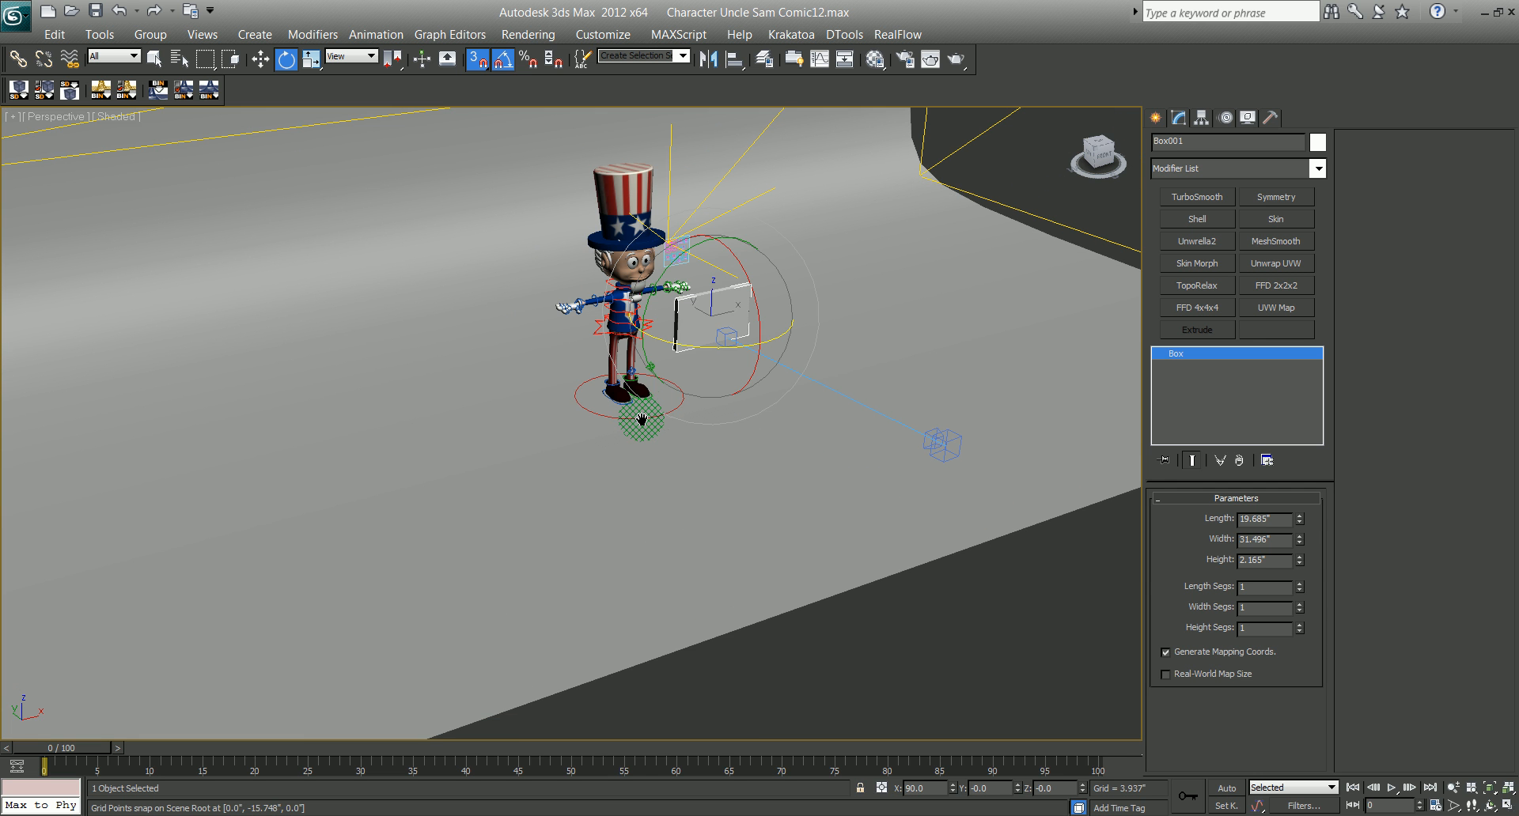
{"action": "key", "text": "w"}
{"action": "middle_click_drag", "start_coordinate": [594, 485], "coordinate": [753, 301], "text": "alt"}
{"action": "left_click_drag", "start_coordinate": [752, 300], "coordinate": [3, 575]}
{"action": "right_click", "coordinate": [3, 575]}
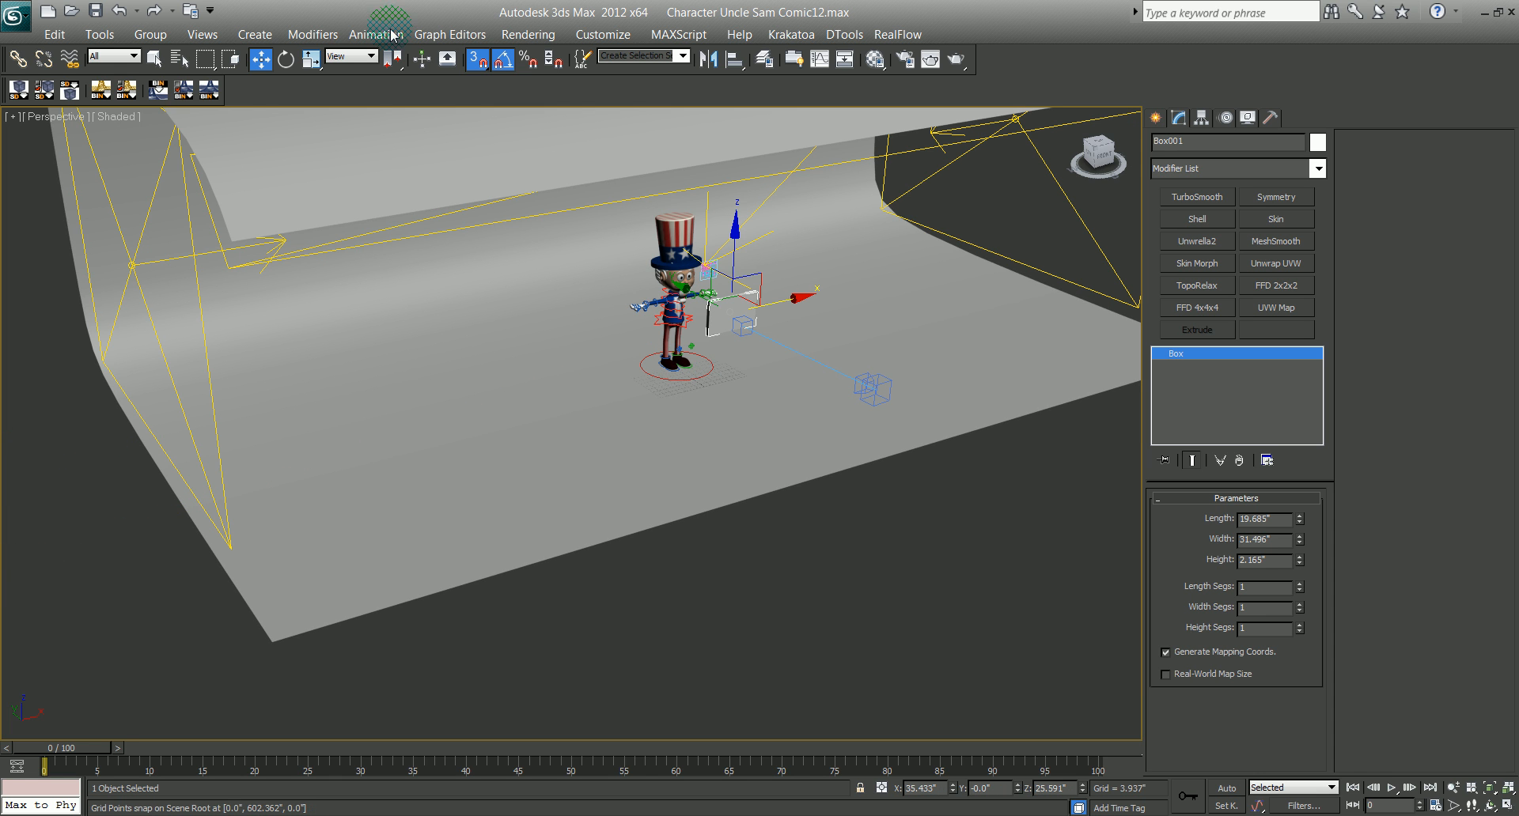
{"action": "left_click", "coordinate": [477, 65]}
{"action": "left_click_drag", "start_coordinate": [790, 295], "coordinate": [101, 642]}
{"action": "scroll", "coordinate": [100, 642], "scroll_direction": "down", "scroll_amount": 3}
{"action": "middle_click_drag", "start_coordinate": [100, 643], "coordinate": [468, 478]}
Step: Show the box in wireframe in the front view and convert it to an Editable Poly
{"action": "key", "text": "f"}
{"action": "key", "text": "z"}
{"action": "scroll", "coordinate": [568, 515], "scroll_direction": "down", "scroll_amount": 2}
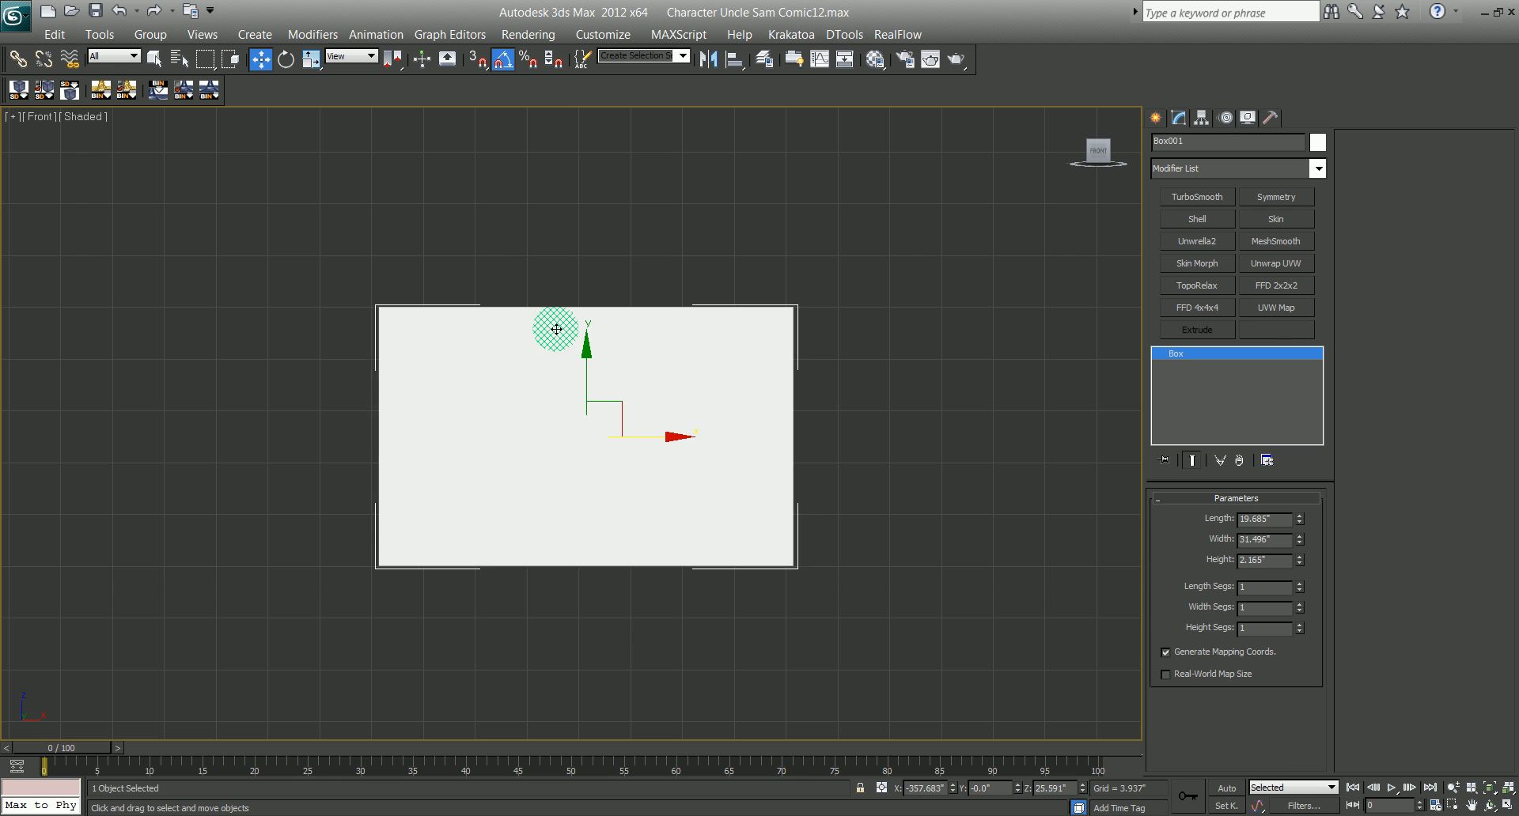
{"action": "key", "text": "F3"}
{"action": "right_click", "coordinate": [712, 411]}
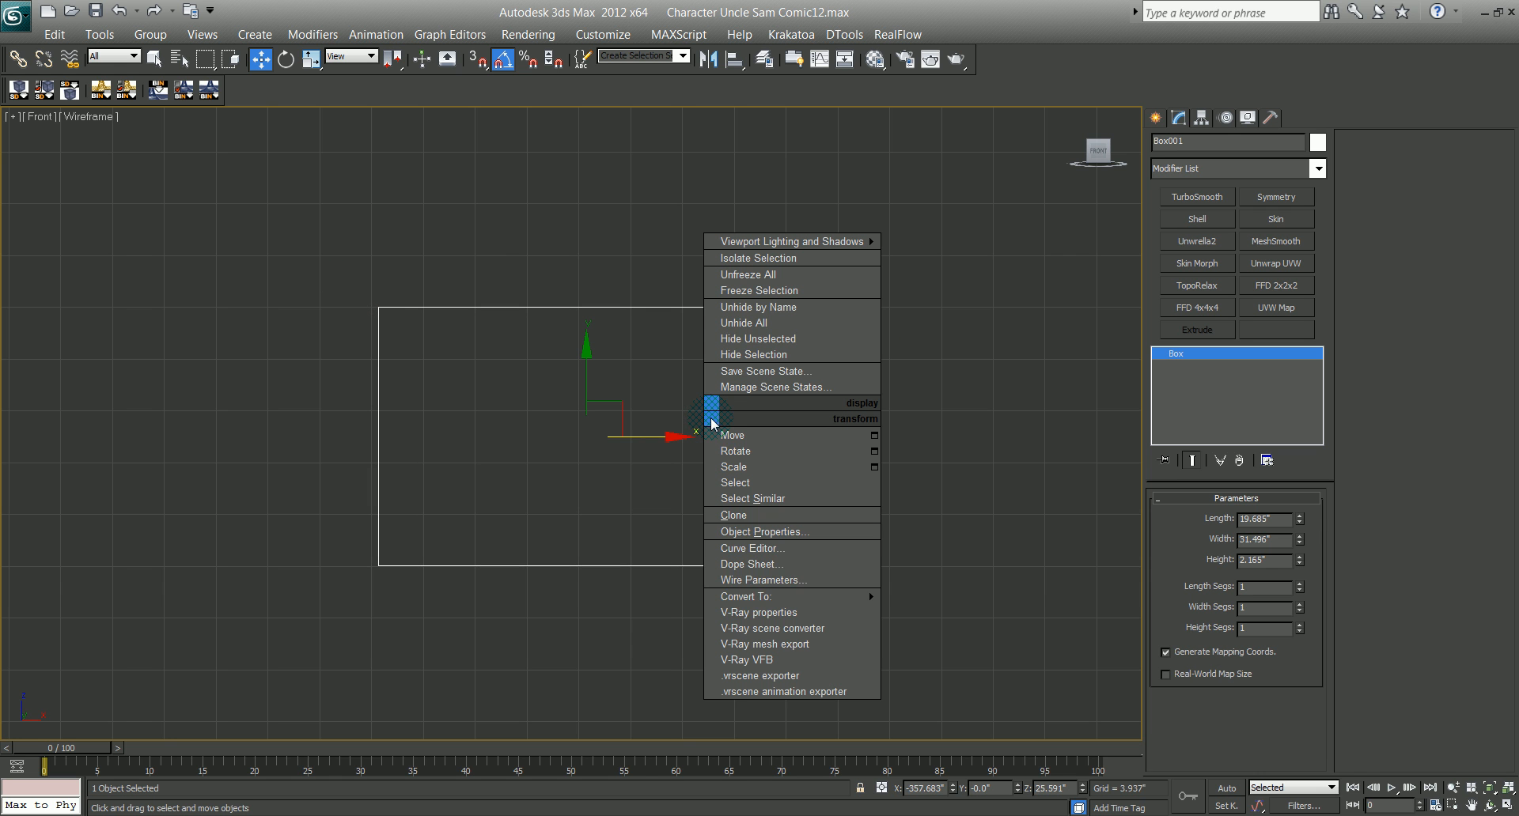
{"action": "mouse_move", "coordinate": [831, 597]}
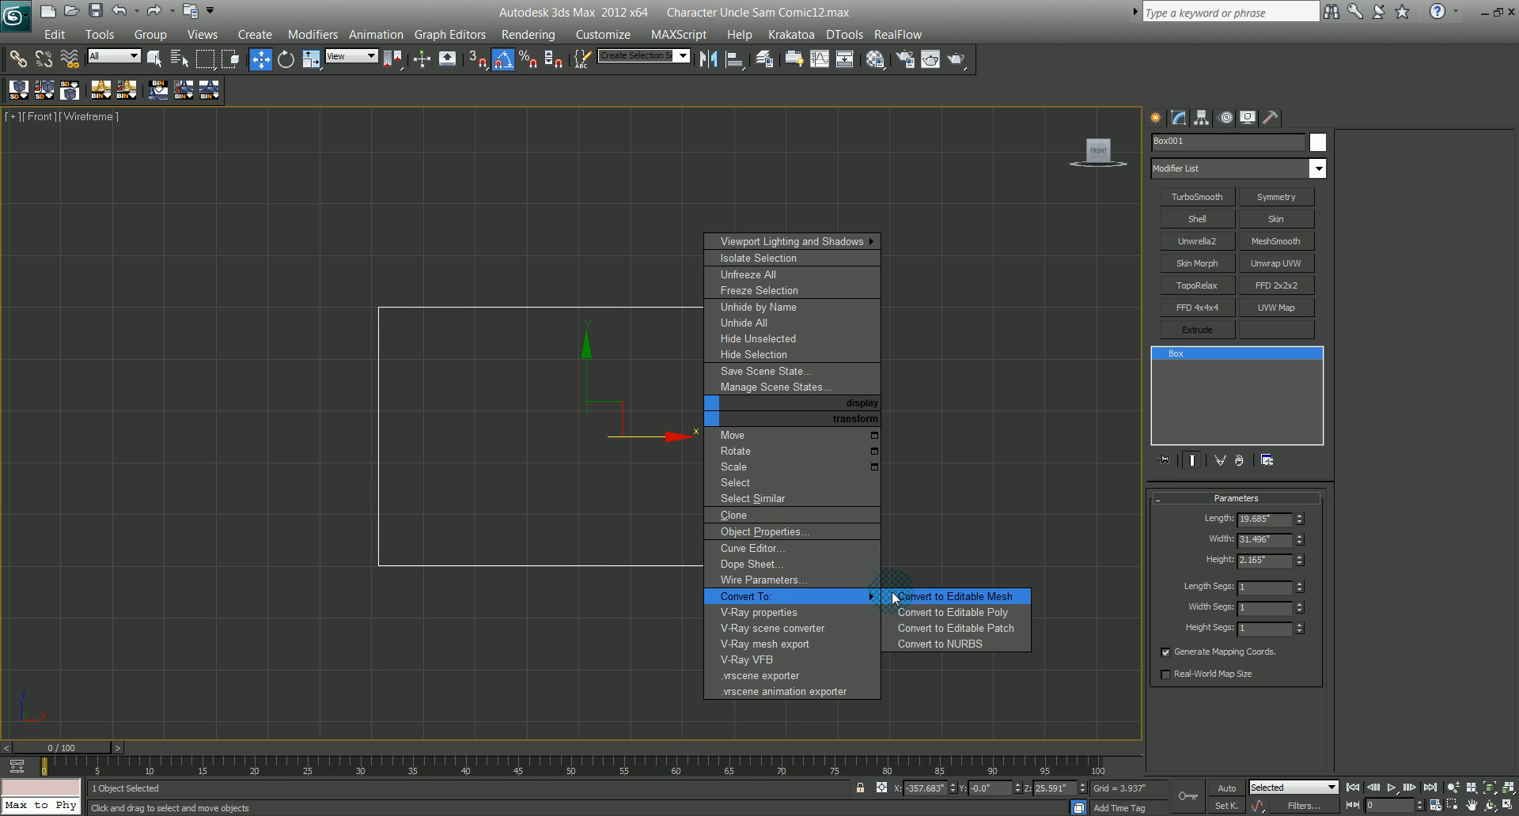
{"action": "left_click", "coordinate": [910, 613]}
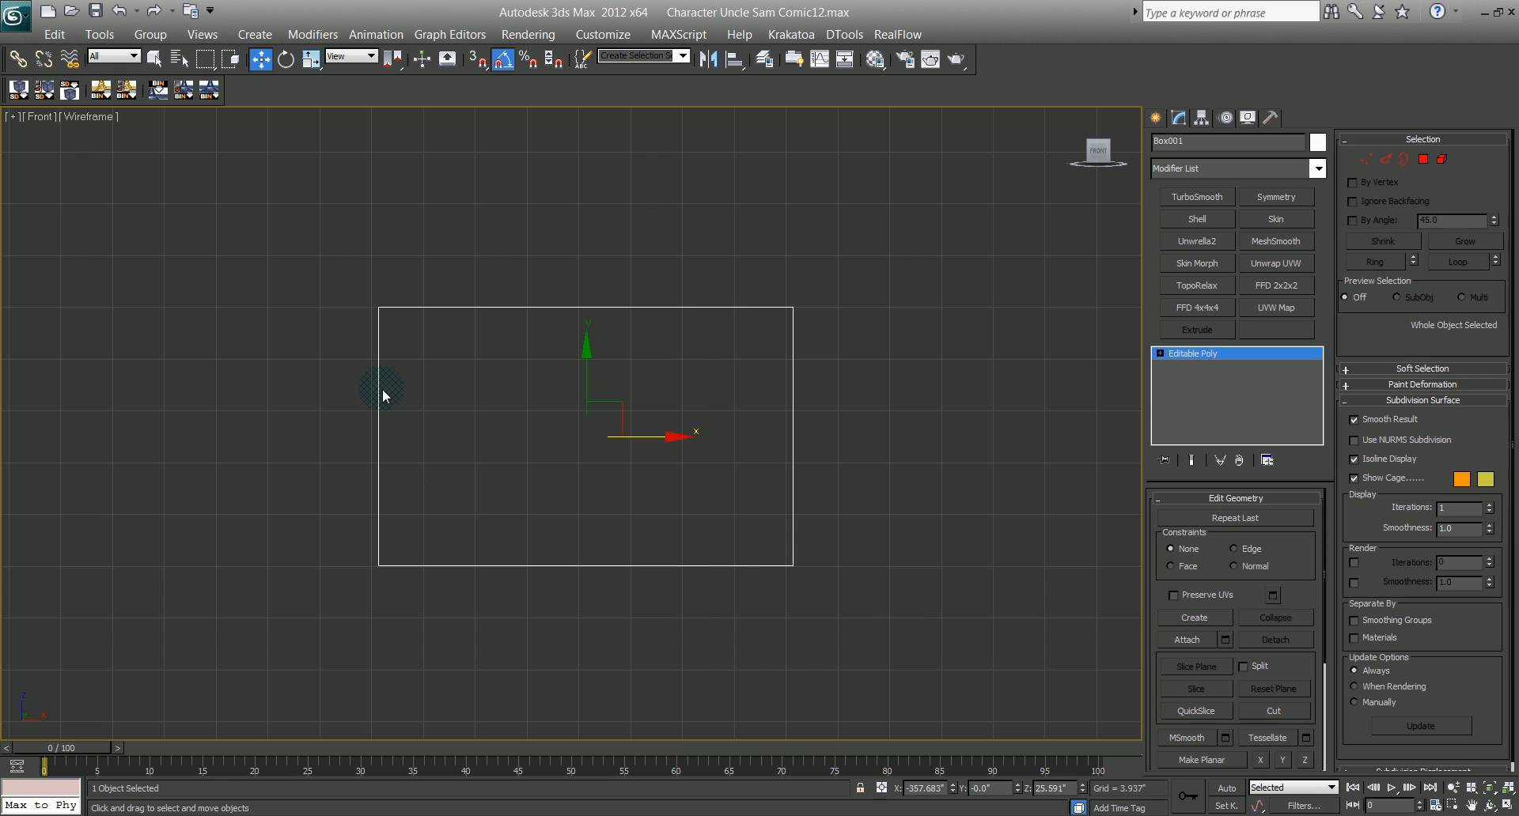
Step: Chamfer all 12 edges of the box by 0.394 in with 3 segments, and leave edge editing
{"action": "left_click", "coordinate": [1386, 161]}
{"action": "left_click_drag", "start_coordinate": [1052, 739], "coordinate": [1052, 739]}
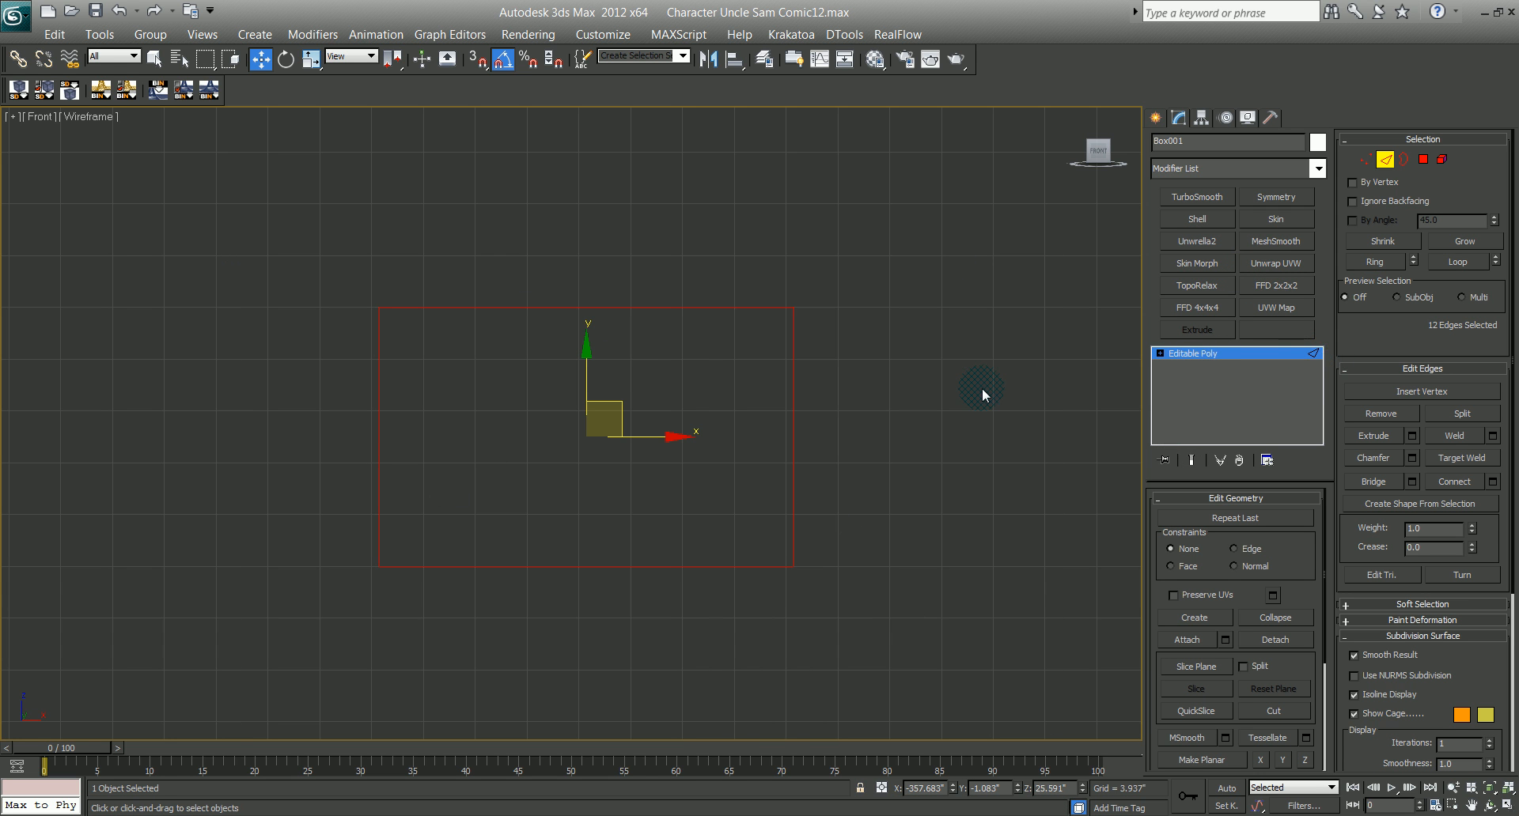
{"action": "key", "text": "p"}
{"action": "scroll", "coordinate": [929, 414], "scroll_direction": "down", "scroll_amount": 2}
{"action": "key", "text": "ctrl+r"}
{"action": "mouse_move", "coordinate": [715, 452]}
{"action": "left_mouse_down"}
{"action": "mouse_move", "coordinate": [722, 477]}
{"action": "mouse_move", "coordinate": [709, 474]}
{"action": "left_mouse_up"}
{"action": "key", "text": "w"}
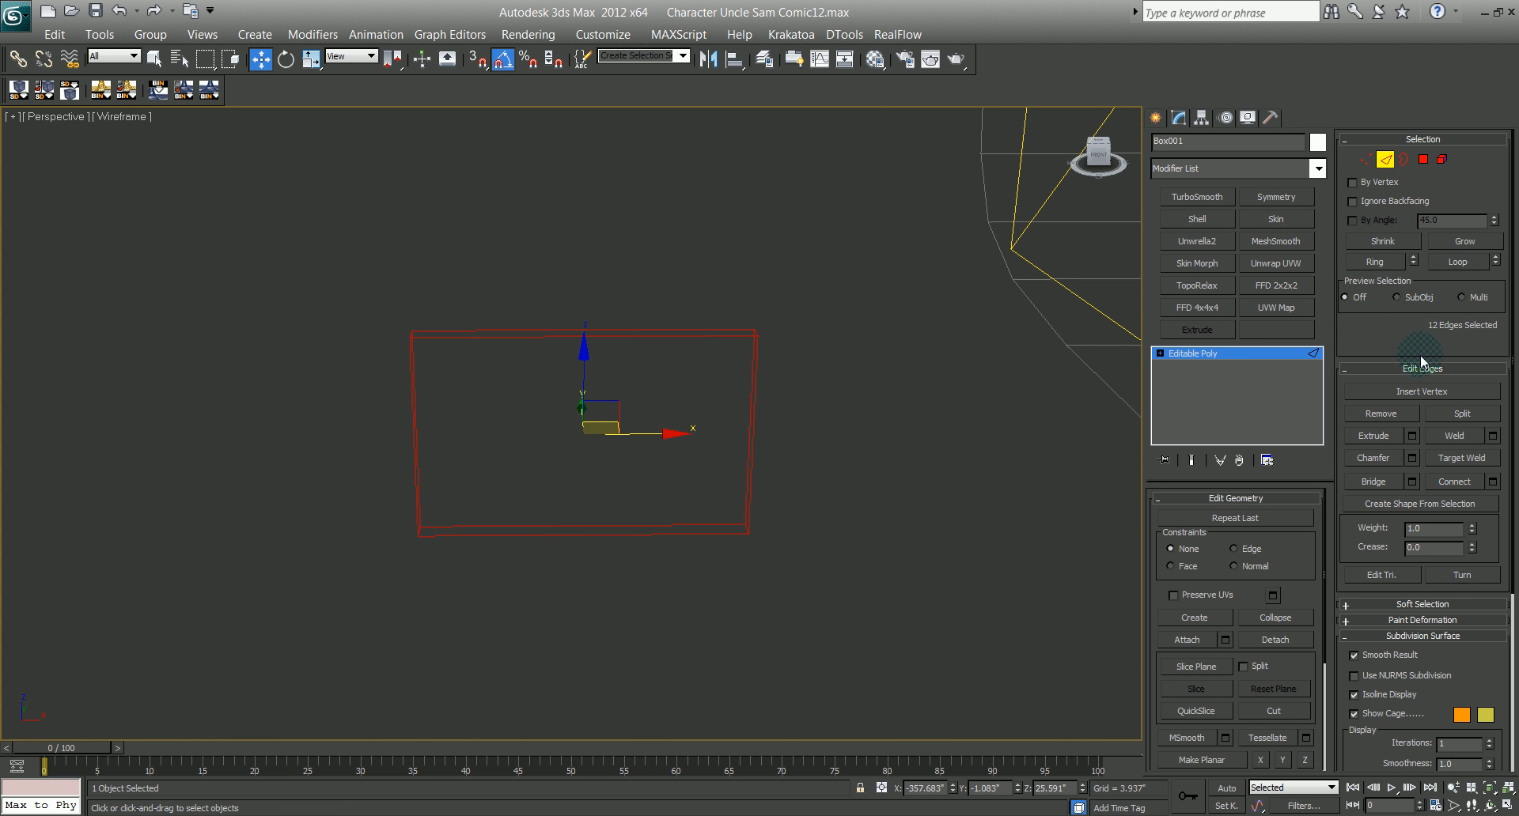
{"action": "left_click", "coordinate": [1412, 459]}
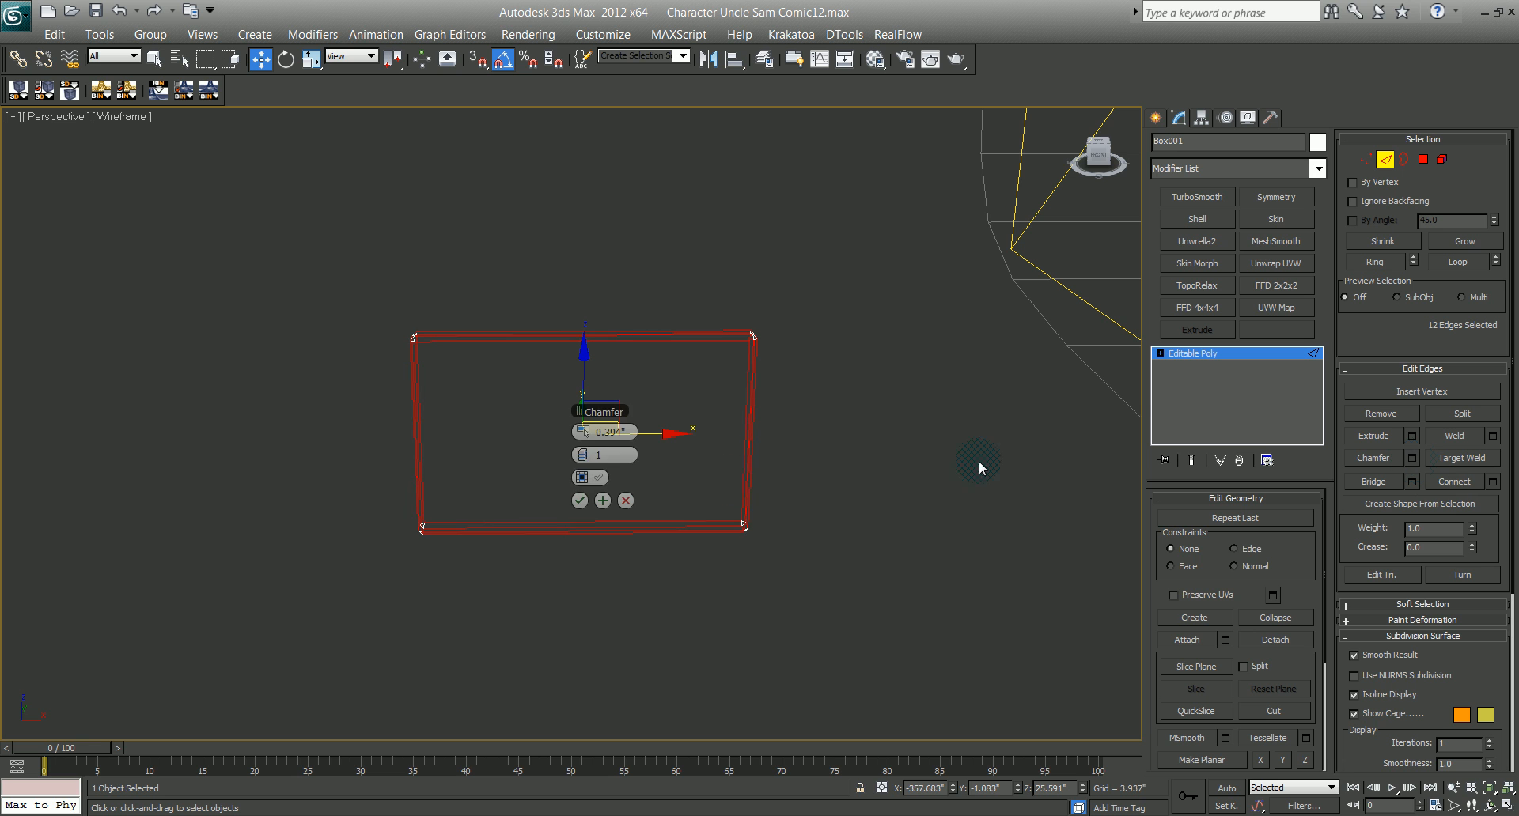
{"action": "left_click", "coordinate": [587, 456]}
{"action": "left_click", "coordinate": [588, 458]}
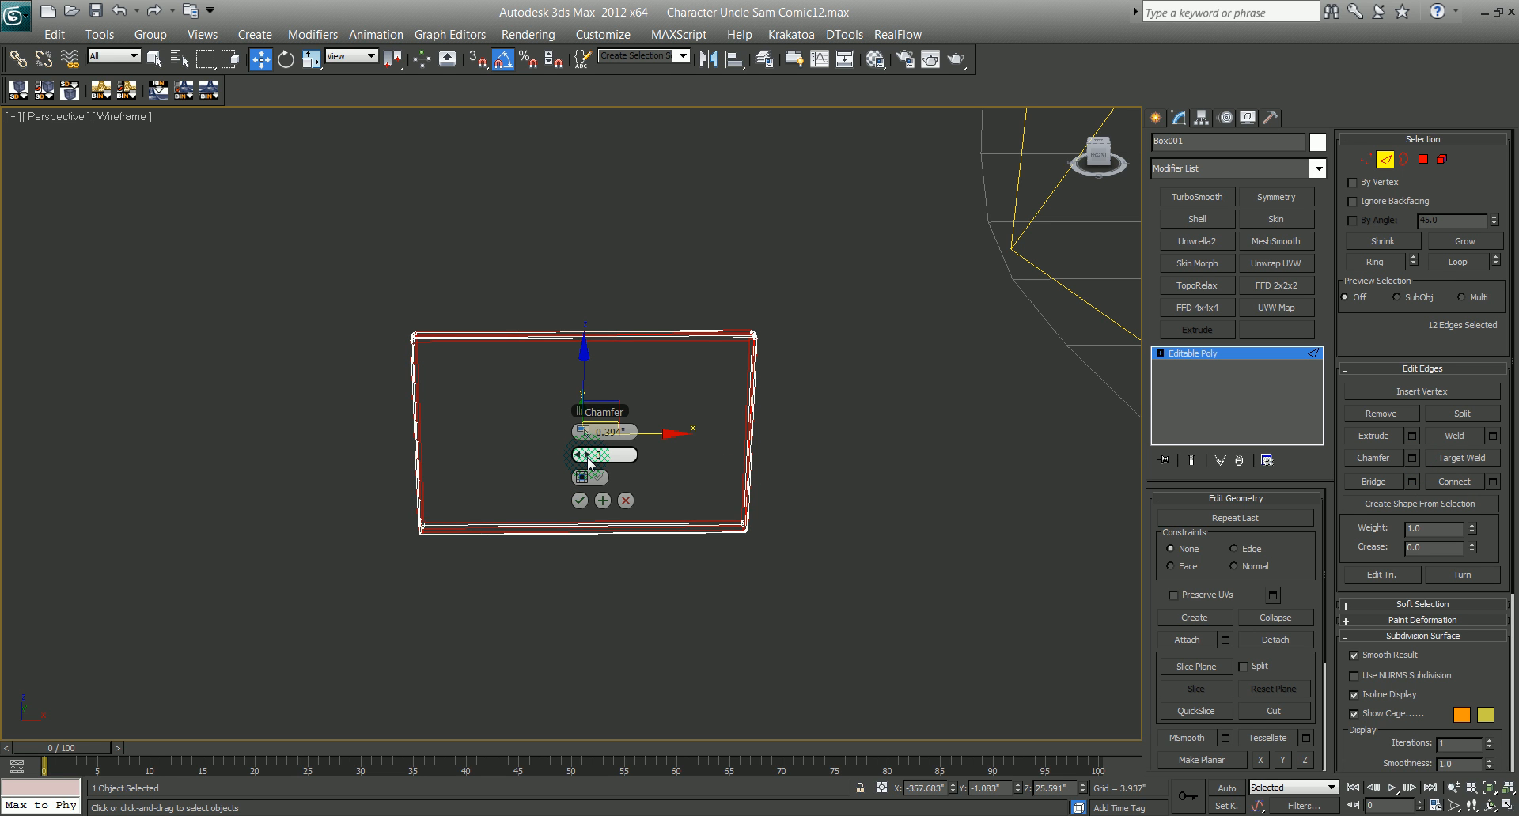
{"action": "middle_click_drag", "start_coordinate": [511, 437], "coordinate": [730, 336], "text": "alt"}
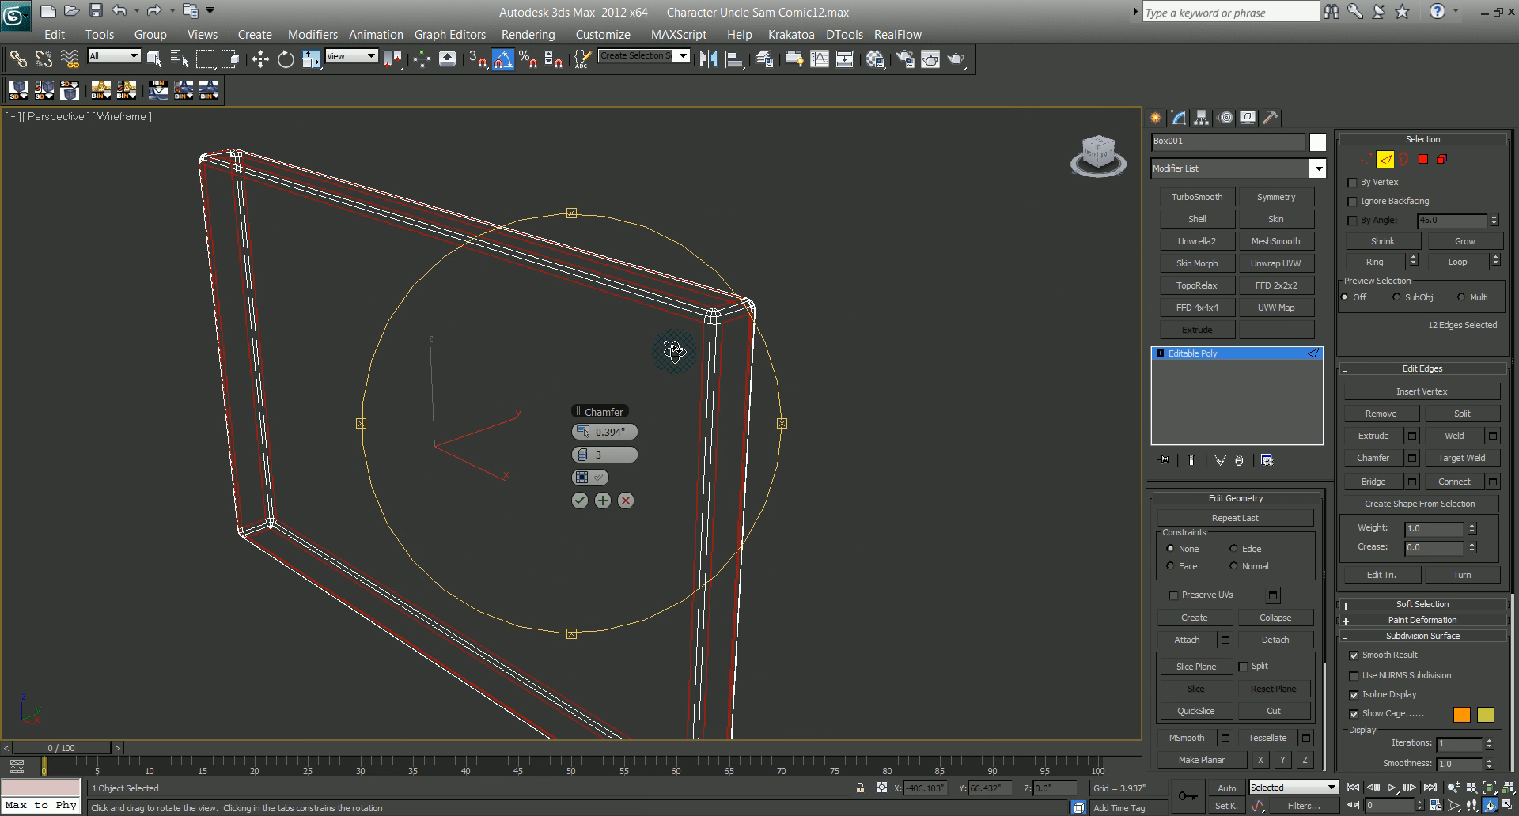
{"action": "middle_click_drag", "start_coordinate": [505, 444], "coordinate": [512, 383], "text": "alt"}
{"action": "mouse_move", "coordinate": [488, 465]}
{"action": "middle_mouse_down", "text": "alt"}
{"action": "mouse_move", "coordinate": [569, 446]}
{"action": "mouse_move", "coordinate": [508, 463]}
{"action": "middle_mouse_up", "text": "alt"}
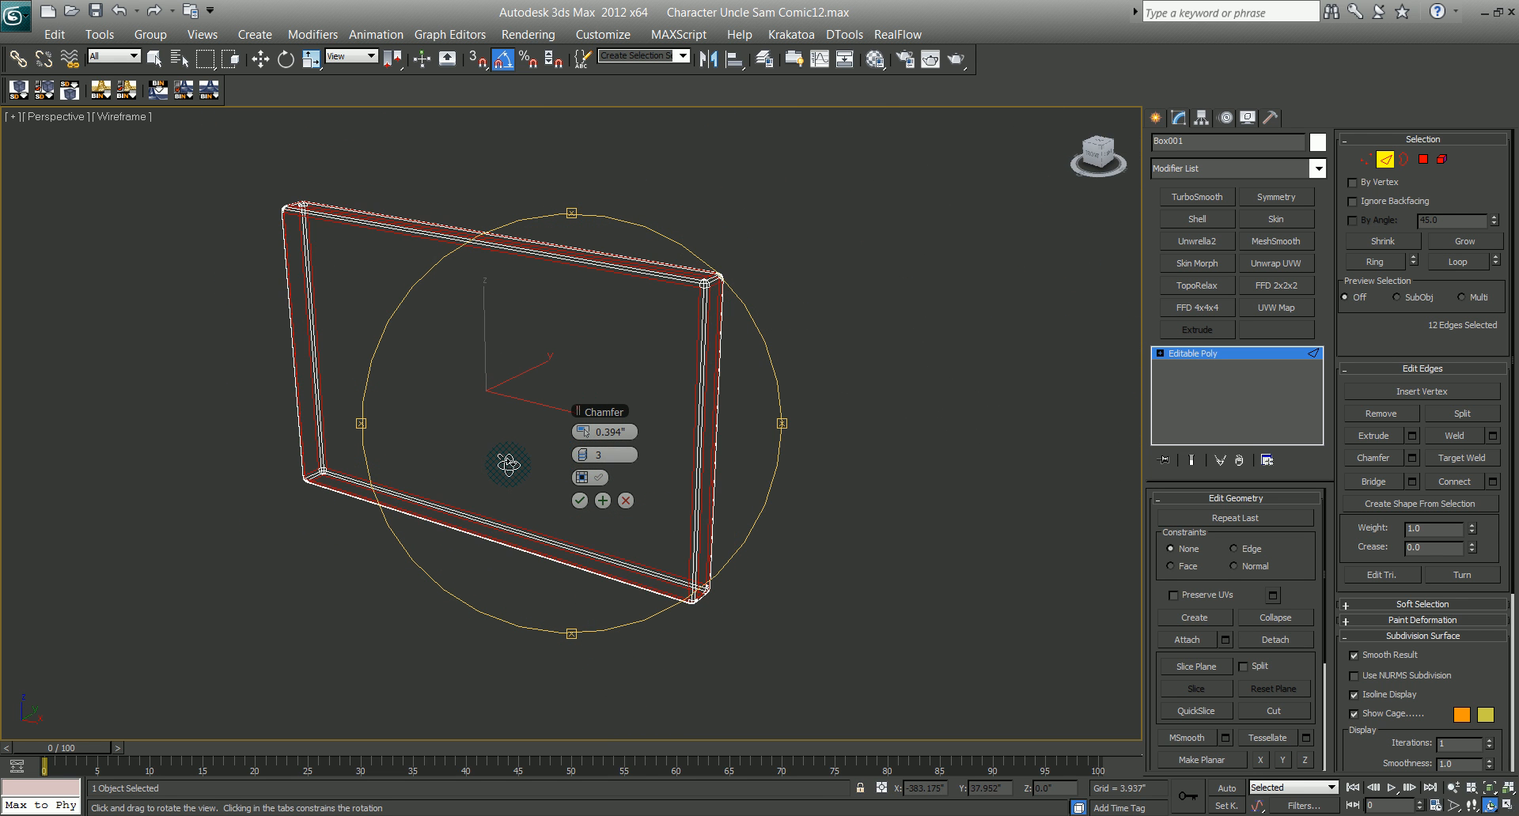
{"action": "right_click", "coordinate": [500, 507]}
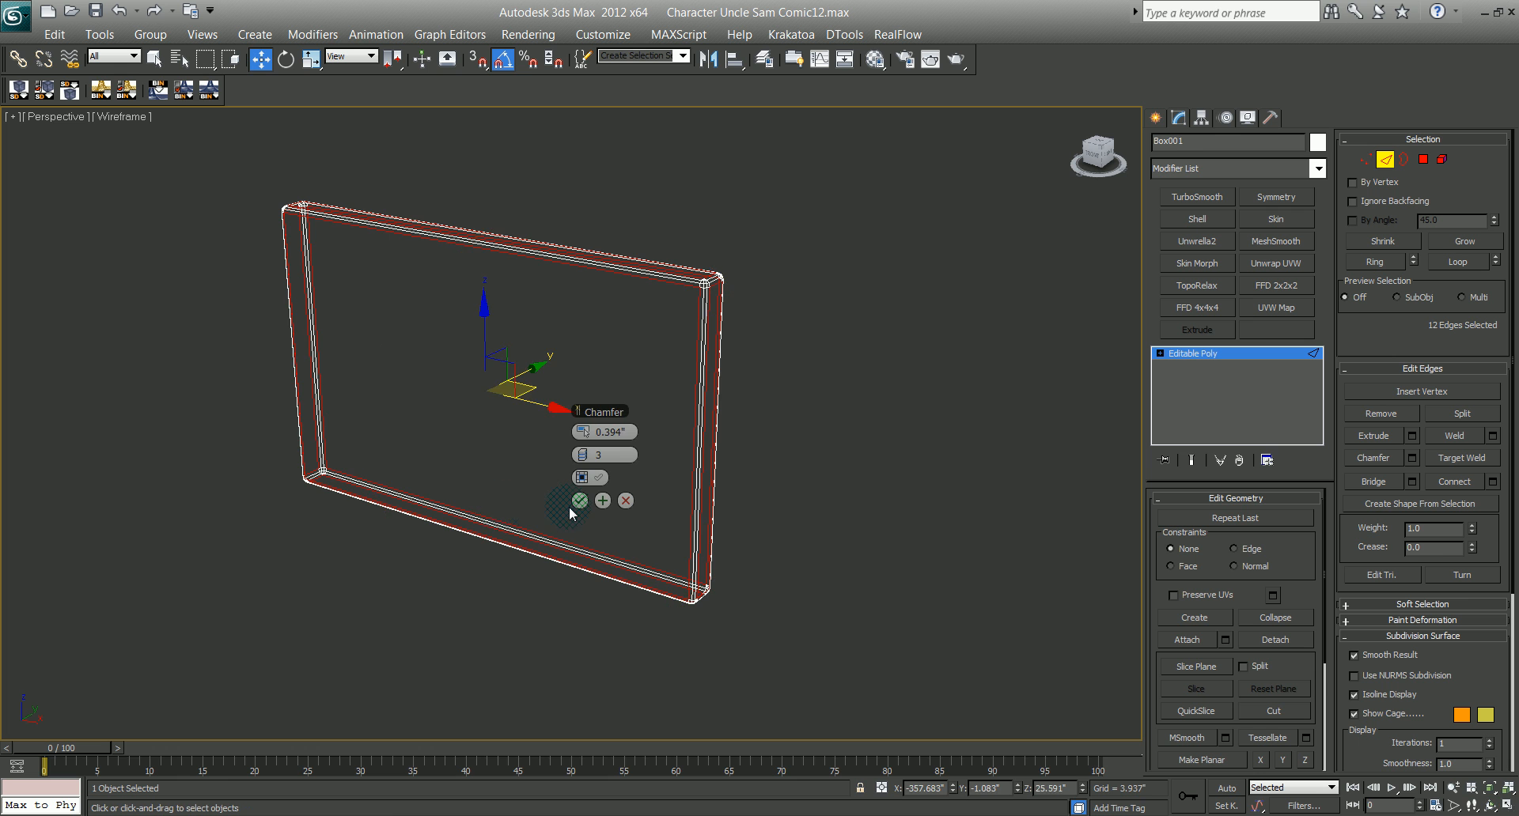
{"action": "left_click", "coordinate": [579, 500]}
{"action": "middle_click_drag", "start_coordinate": [509, 542], "coordinate": [567, 583]}
{"action": "scroll", "coordinate": [610, 581], "scroll_direction": "down", "scroll_amount": 2}
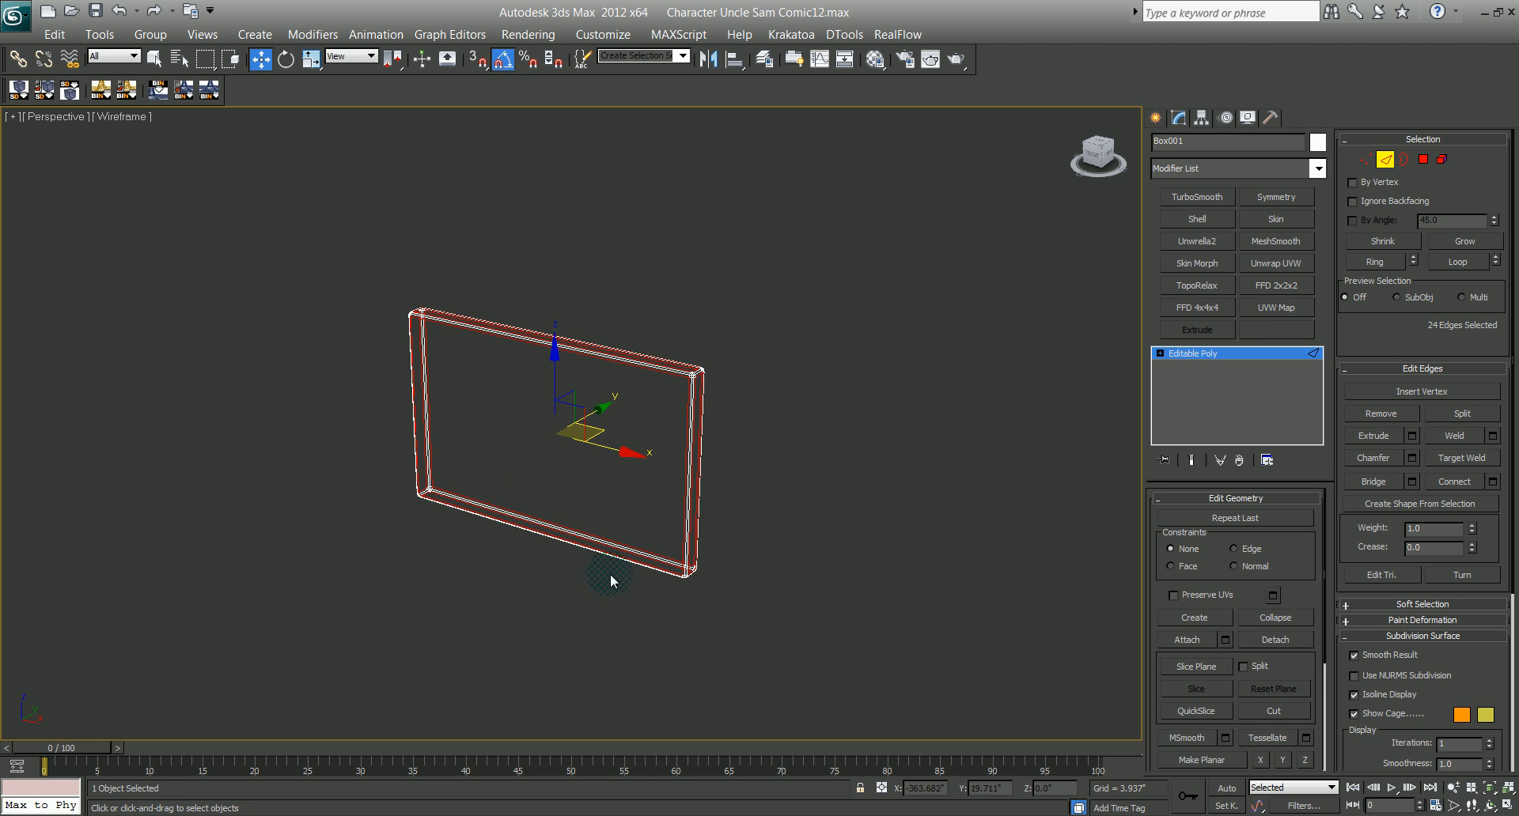
{"action": "left_click", "coordinate": [1386, 165]}
Step: Move the finished board farther along negative X to about -445 in
{"action": "middle_click_drag", "start_coordinate": [671, 473], "coordinate": [769, 485]}
{"action": "left_click_drag", "start_coordinate": [727, 461], "coordinate": [262, 398]}
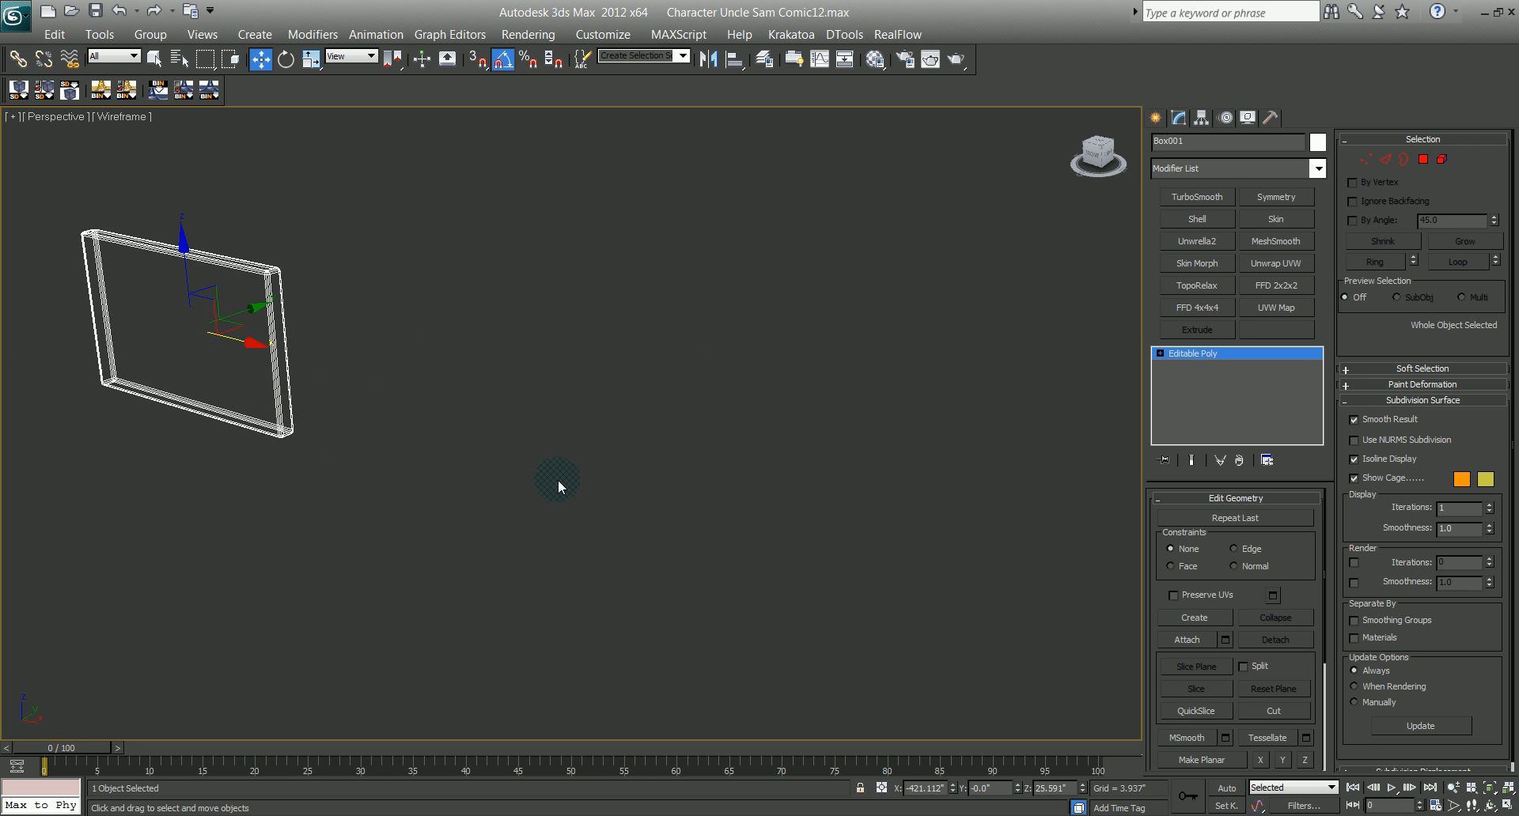
{"action": "left_click_drag", "start_coordinate": [252, 342], "coordinate": [118, 305]}
{"action": "middle_click_drag", "start_coordinate": [557, 437], "coordinate": [302, 368]}
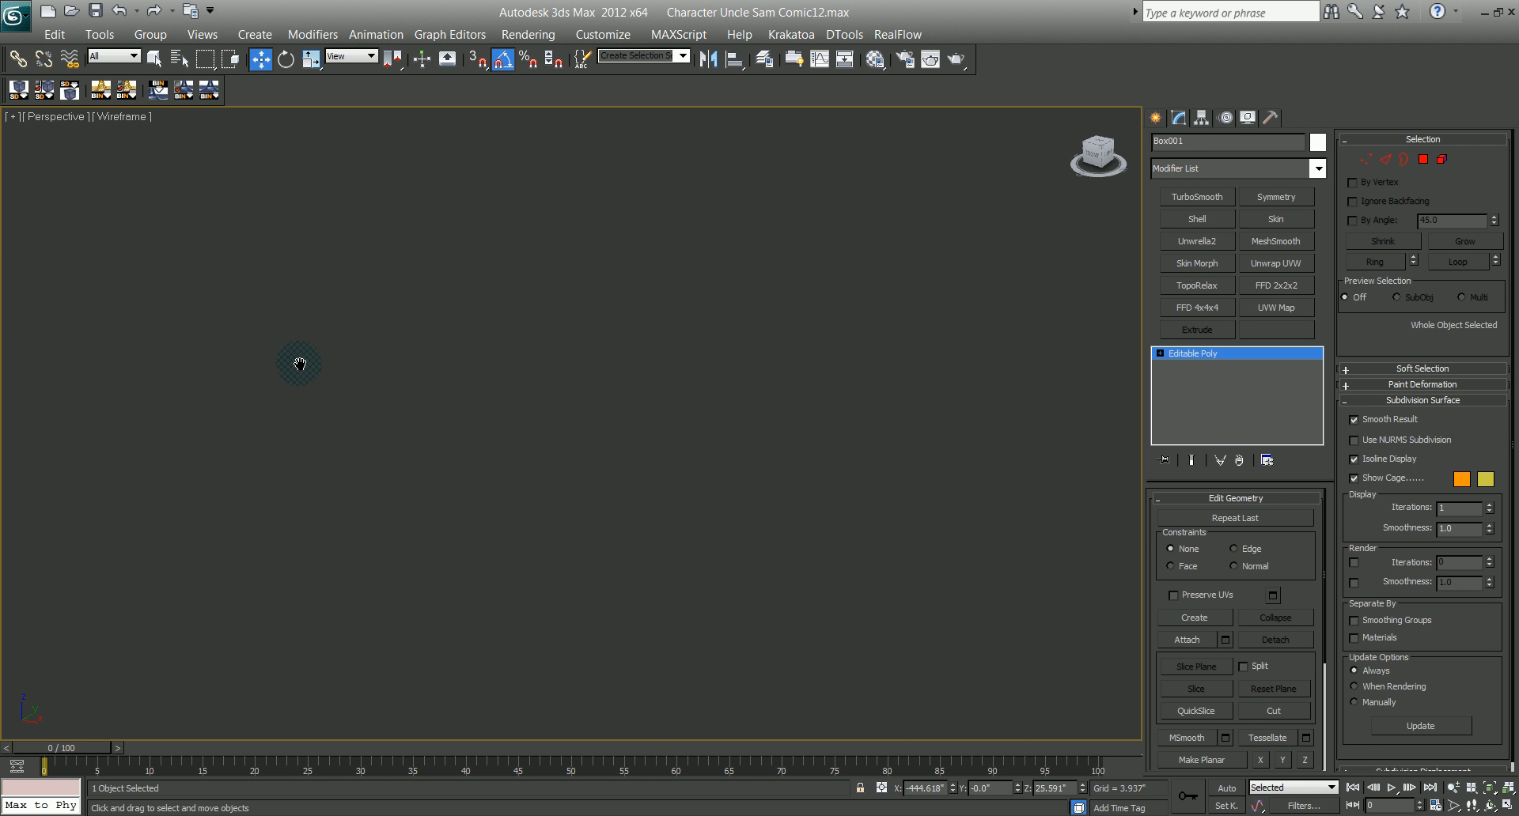
{"action": "scroll", "coordinate": [421, 429], "scroll_direction": "down", "scroll_amount": 3}
Step: Check the wrench figure in sample.jpg, and return to 3ds Max in the front view with empty space beside the board
{"action": "left_click", "coordinate": [744, 815]}
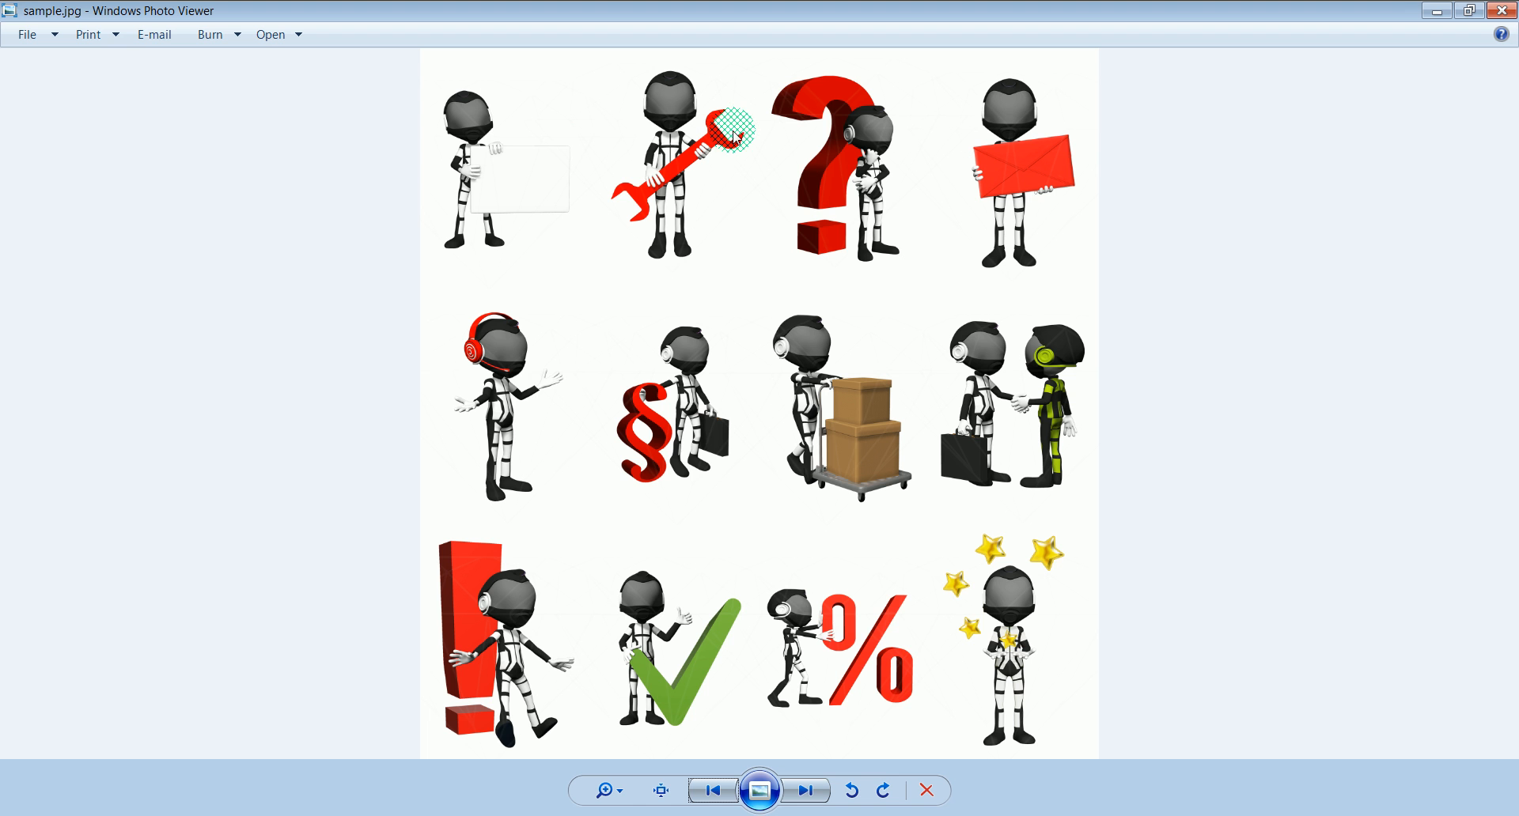
{"action": "left_click", "coordinate": [1436, 11]}
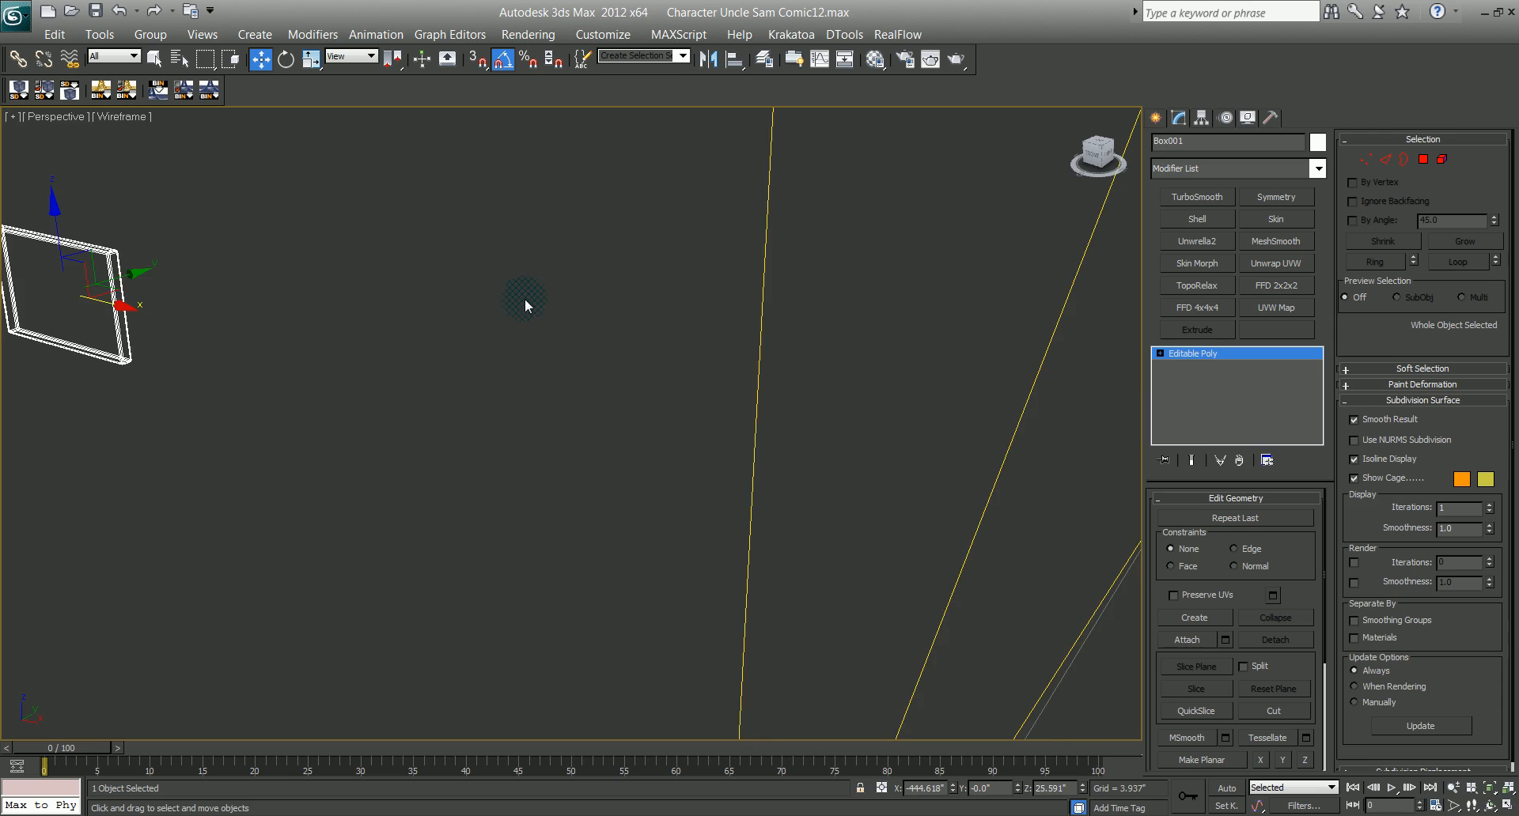
{"action": "key", "text": "f"}
{"action": "scroll", "coordinate": [451, 355], "scroll_direction": "down", "scroll_amount": 5}
{"action": "middle_click_drag", "start_coordinate": [481, 382], "coordinate": [746, 490]}
{"action": "scroll", "coordinate": [473, 446], "scroll_direction": "up", "scroll_amount": 3}
{"action": "middle_click_drag", "start_coordinate": [474, 446], "coordinate": [580, 444]}
{"action": "middle_click_drag", "start_coordinate": [428, 477], "coordinate": [539, 438]}
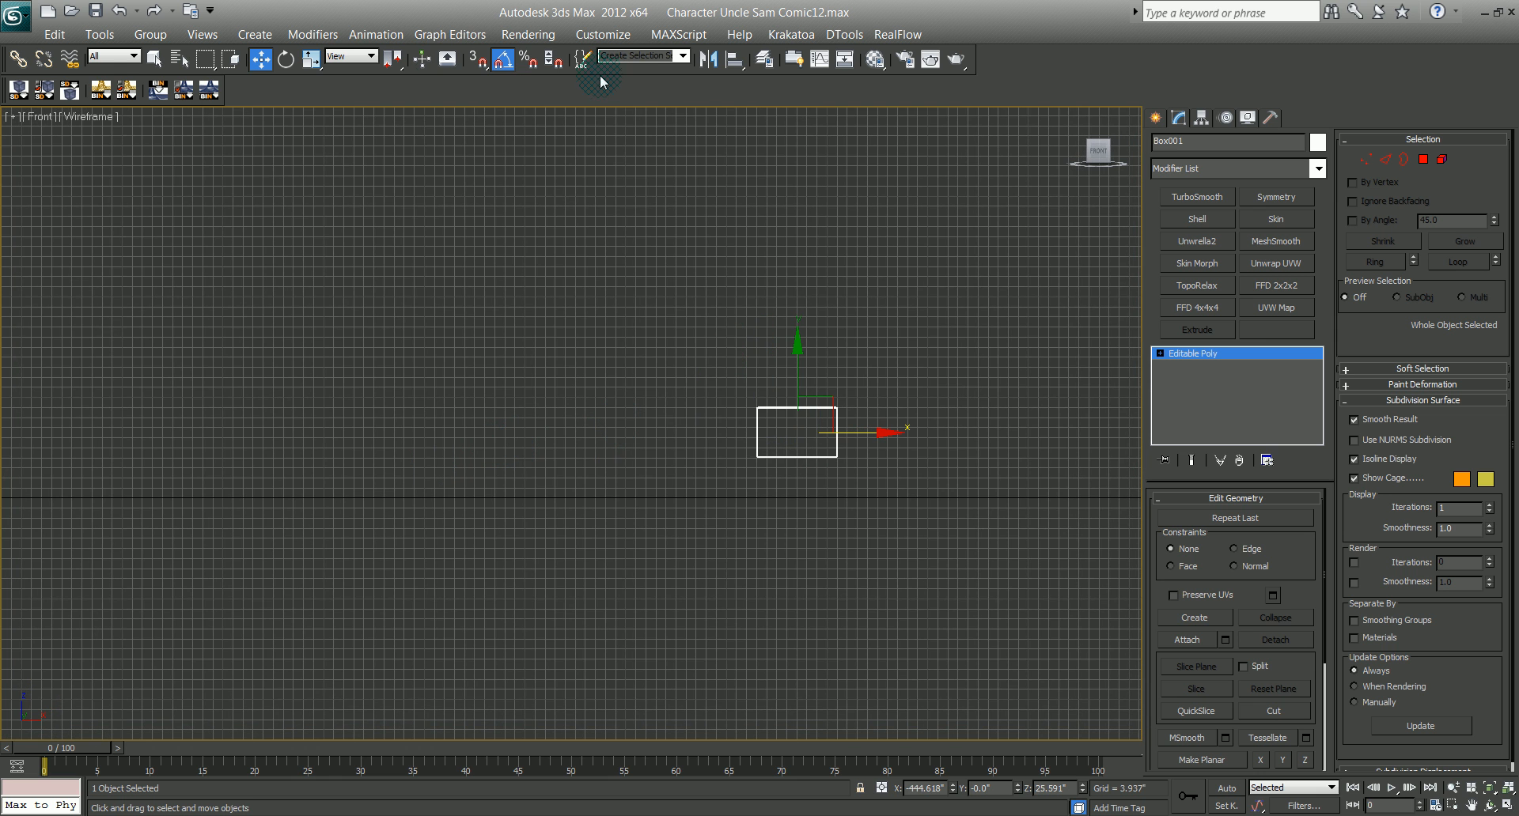
Step: Review the active snap types in the Grid and Snap Settings and close the settings
{"action": "right_click", "coordinate": [476, 63]}
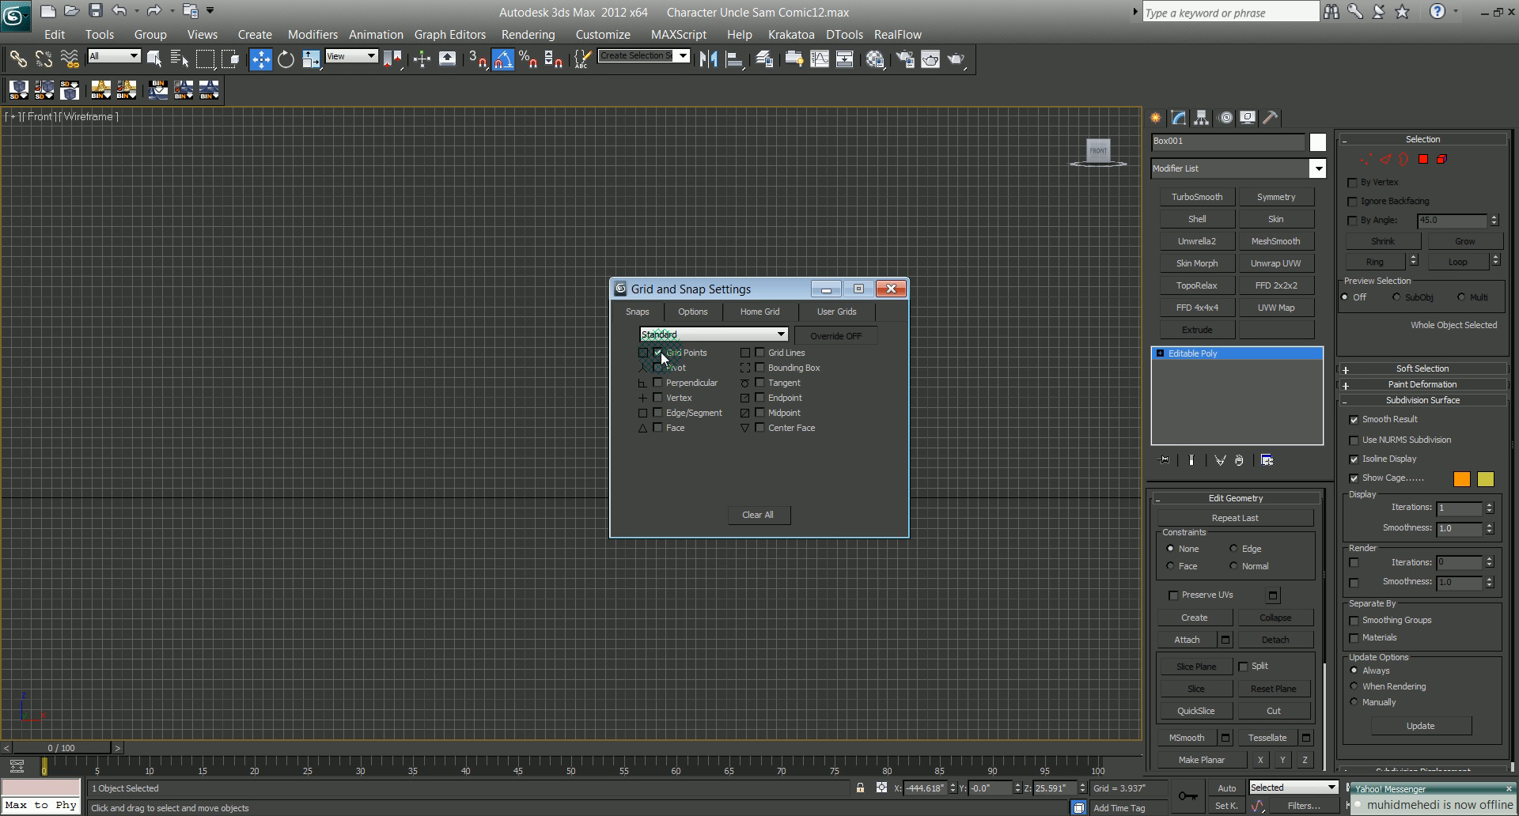
{"action": "left_click", "coordinate": [886, 291]}
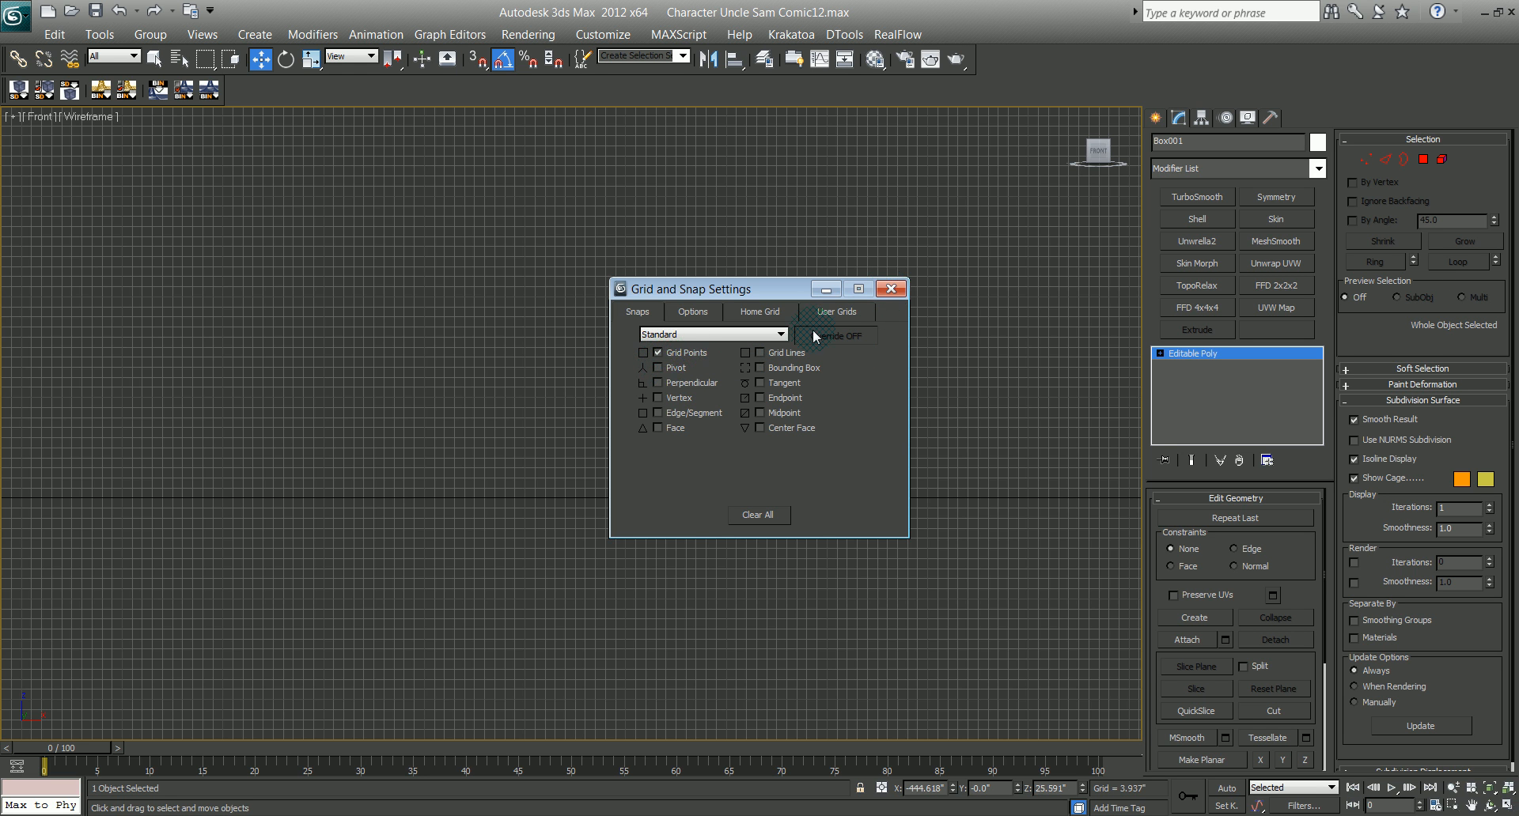
{"action": "left_click", "coordinate": [896, 291]}
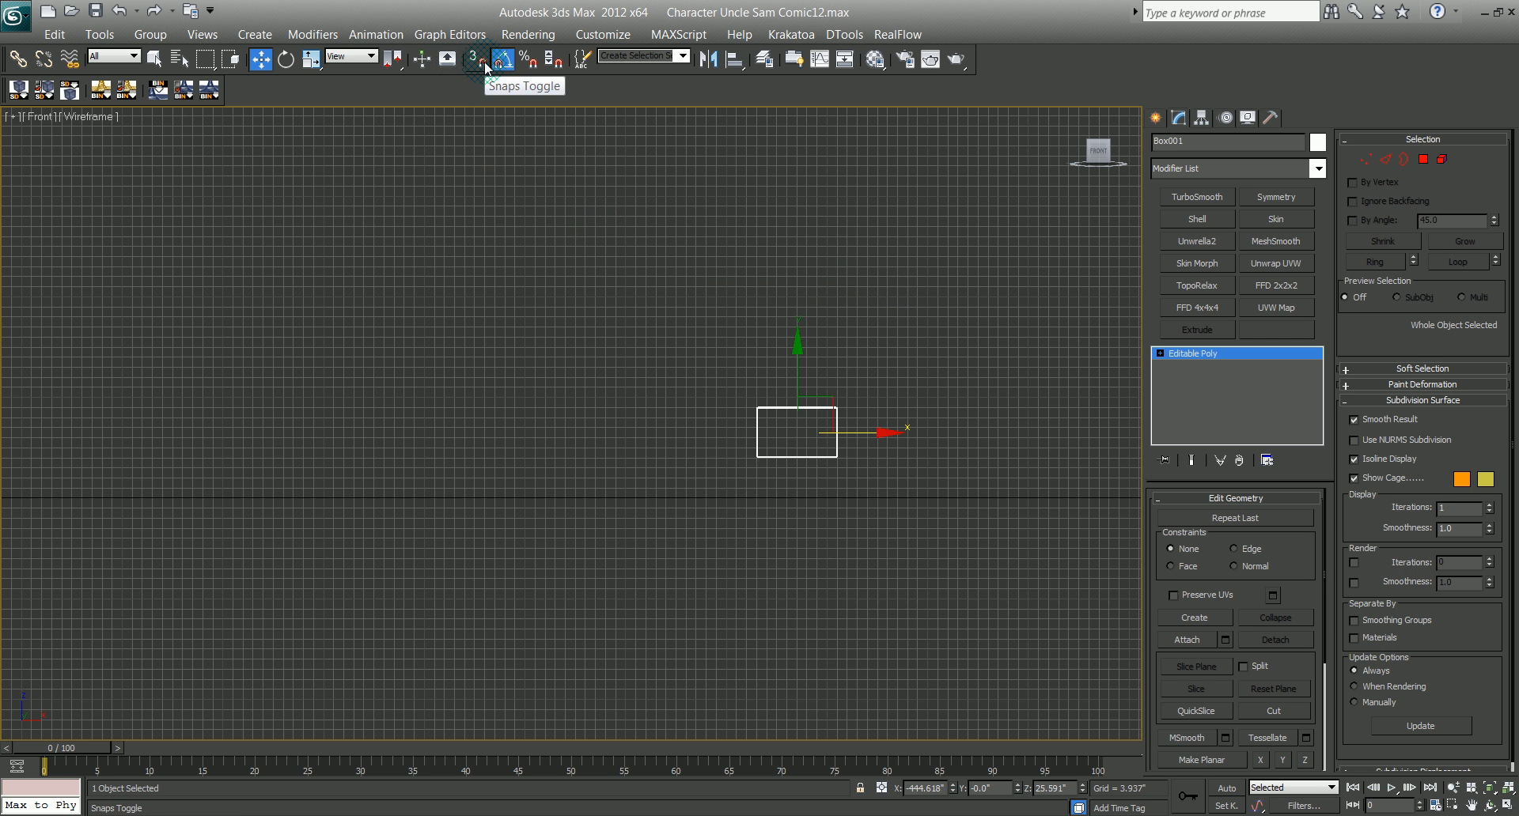
Step: Turn on 3D snapping and activate the Line spline tool with empty grid space in view beside the board
{"action": "left_click", "coordinate": [477, 58]}
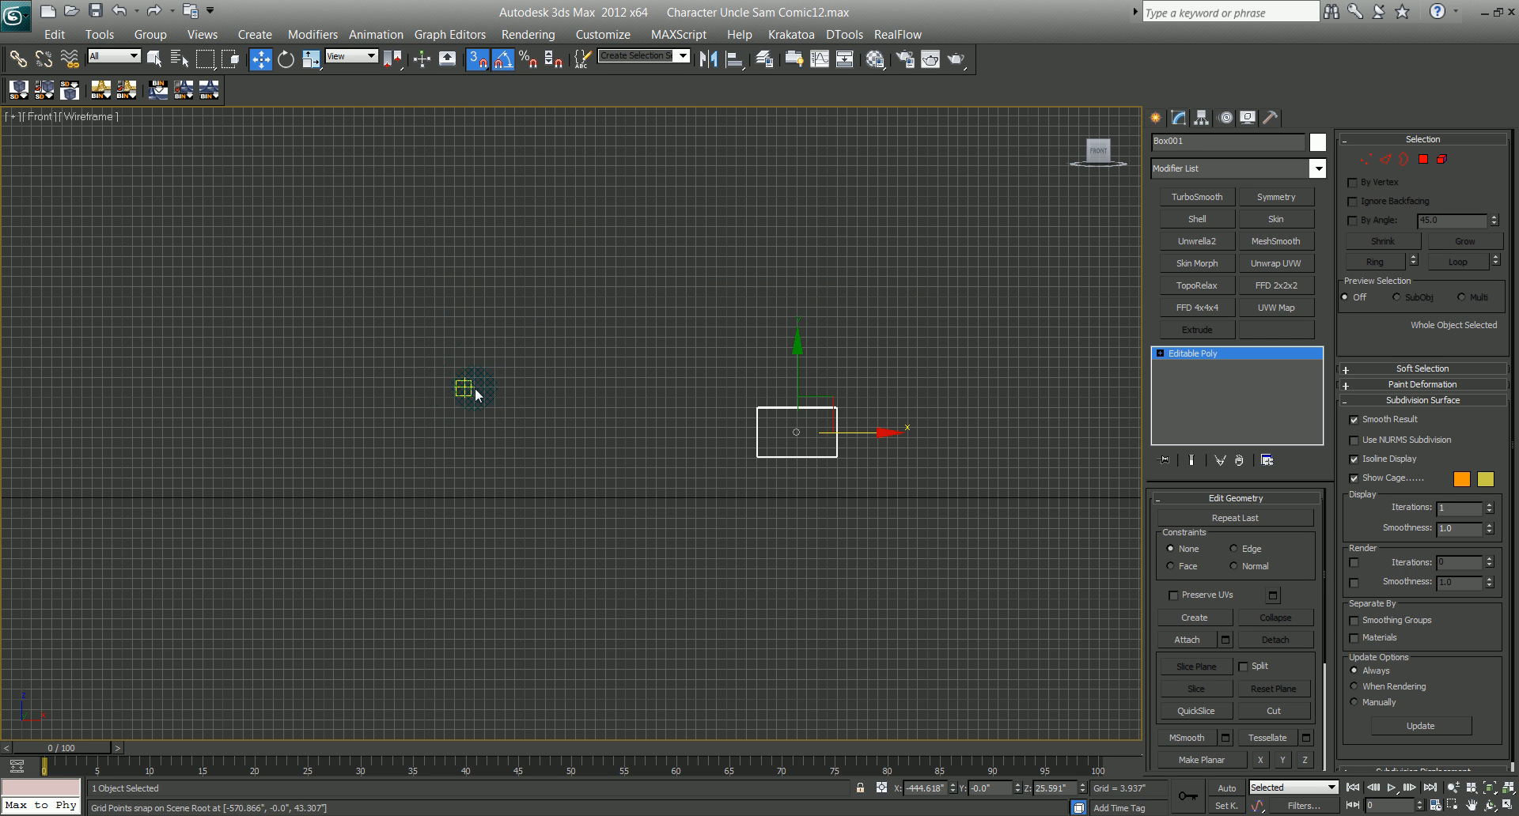
{"action": "middle_click_drag", "start_coordinate": [547, 413], "coordinate": [552, 332]}
{"action": "scroll", "coordinate": [552, 332], "scroll_direction": "up", "scroll_amount": 3}
{"action": "middle_click_drag", "start_coordinate": [525, 386], "coordinate": [477, 413]}
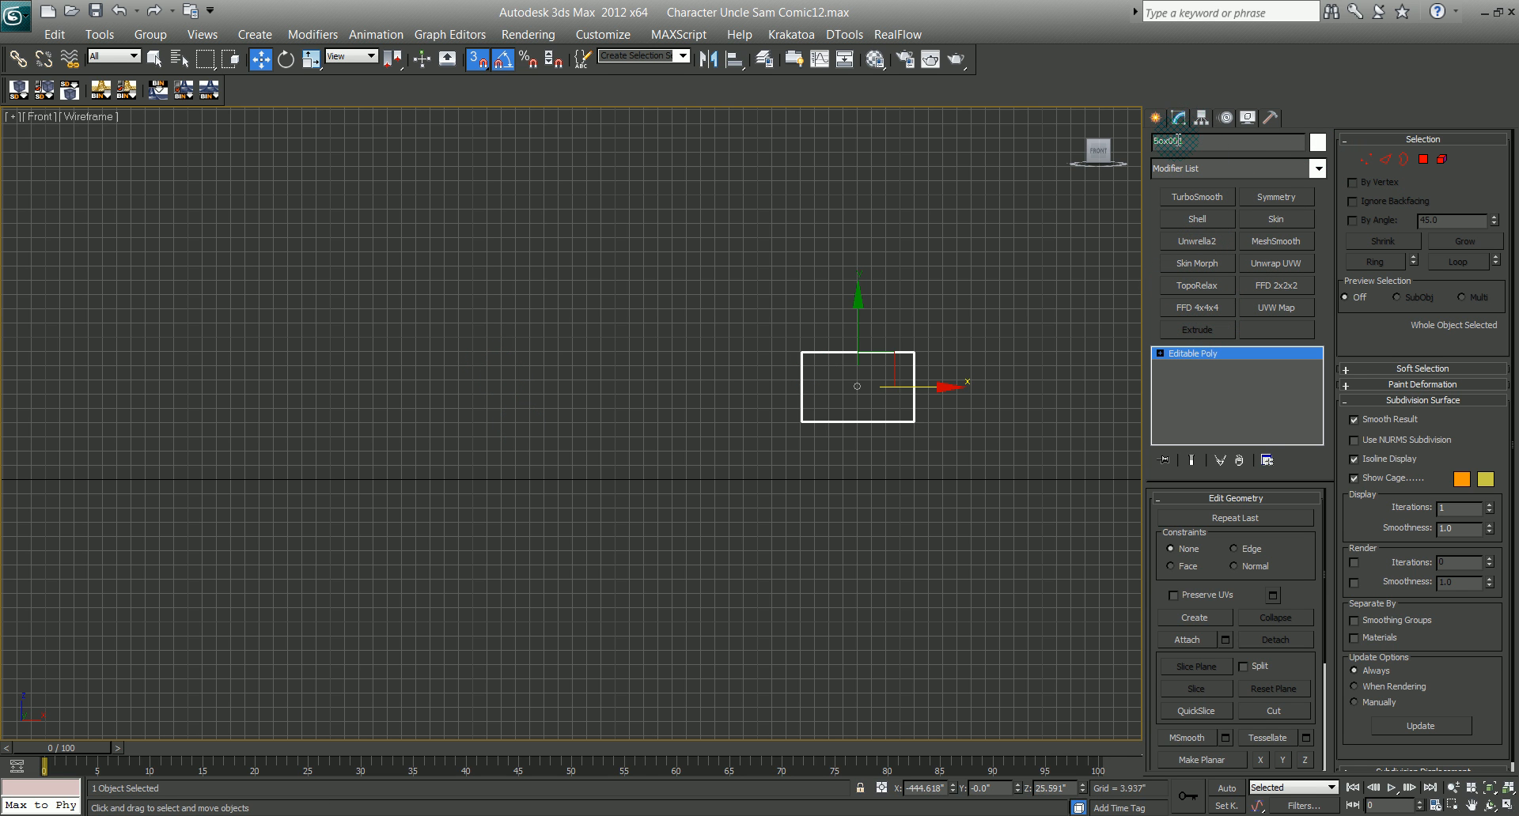
{"action": "left_click", "coordinate": [1160, 122]}
{"action": "left_click", "coordinate": [1179, 119]}
{"action": "left_click", "coordinate": [1158, 120]}
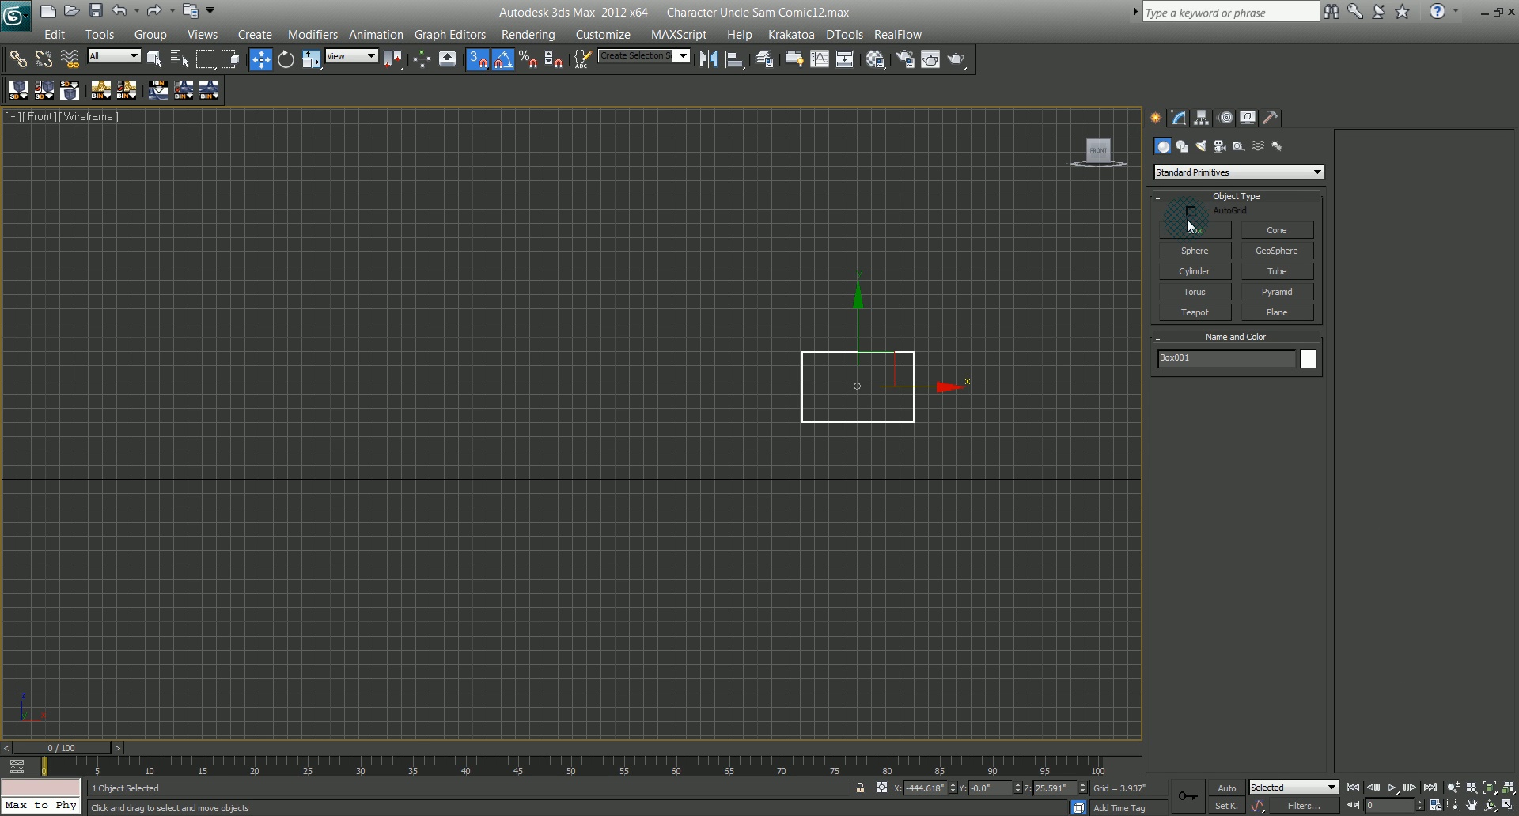
{"action": "left_click", "coordinate": [1182, 146]}
{"action": "left_click", "coordinate": [1192, 247]}
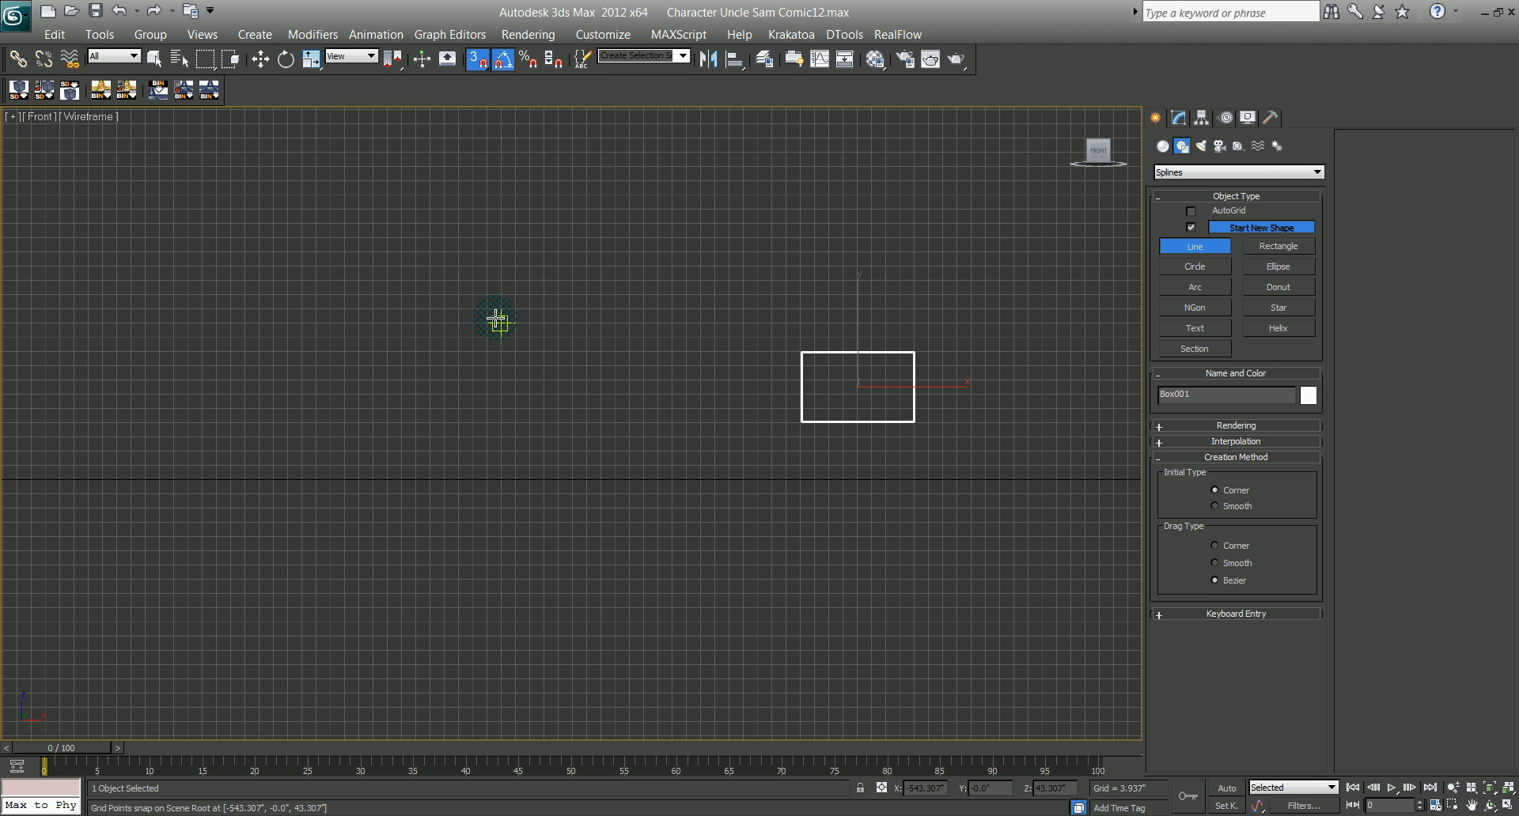
{"action": "left_click", "coordinate": [488, 294]}
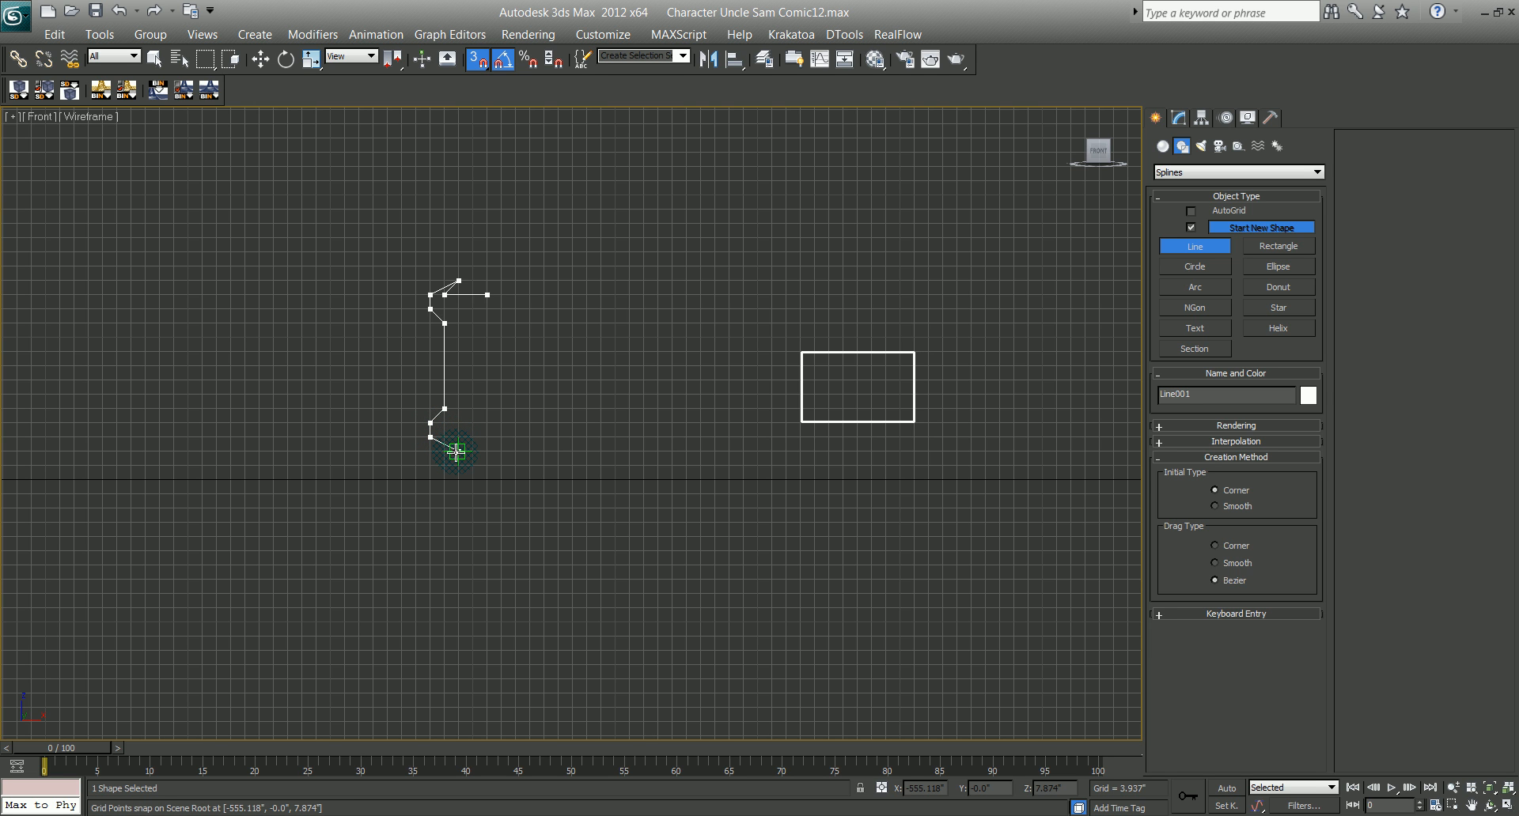
{"action": "left_click", "coordinate": [458, 452]}
{"action": "left_click", "coordinate": [445, 437]}
{"action": "left_click", "coordinate": [445, 423]}
{"action": "right_click", "coordinate": [472, 424]}
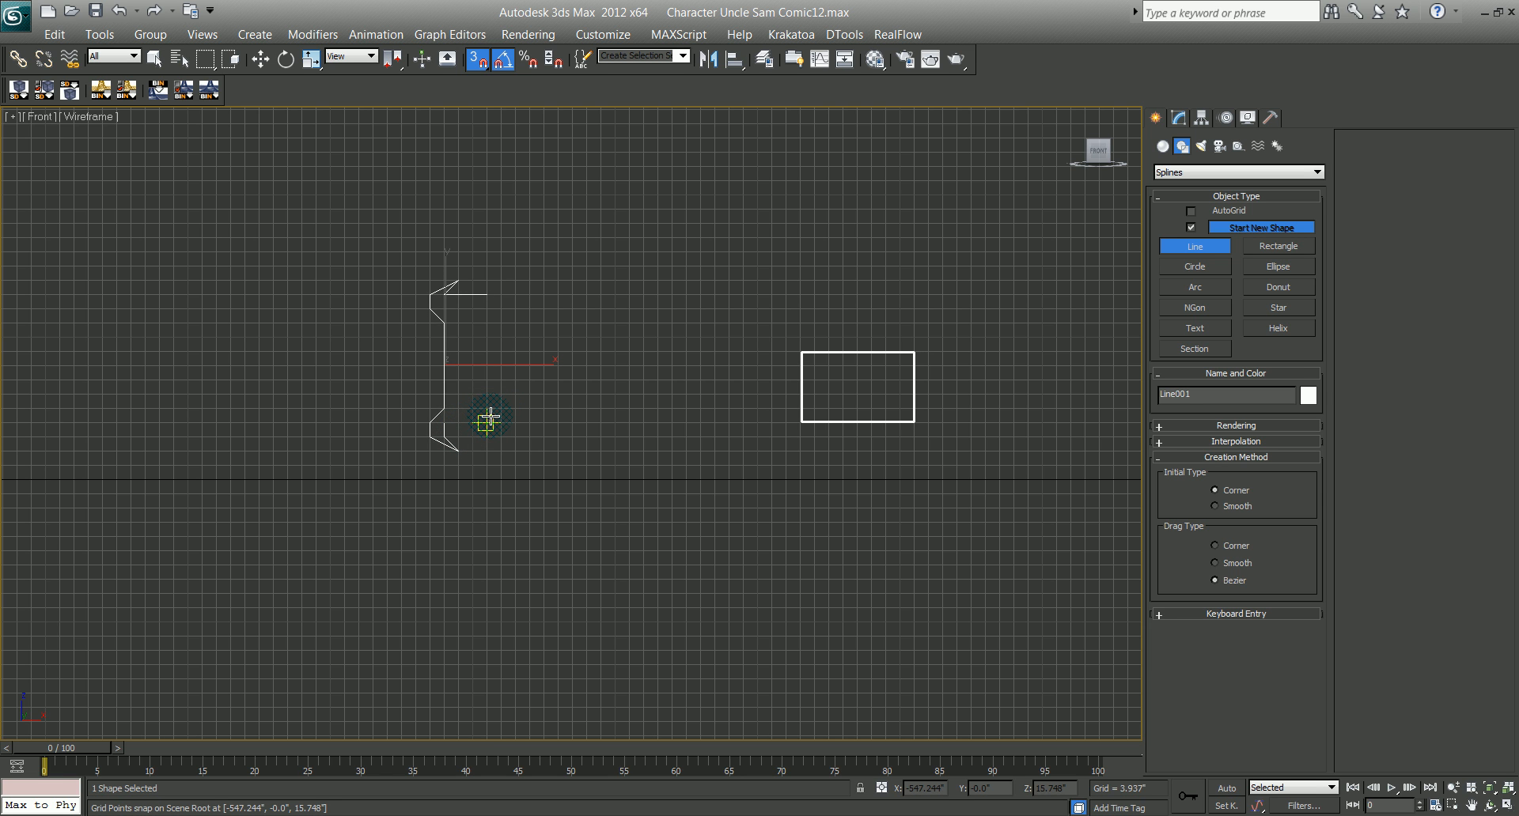
{"action": "key", "text": "ctrl+z"}
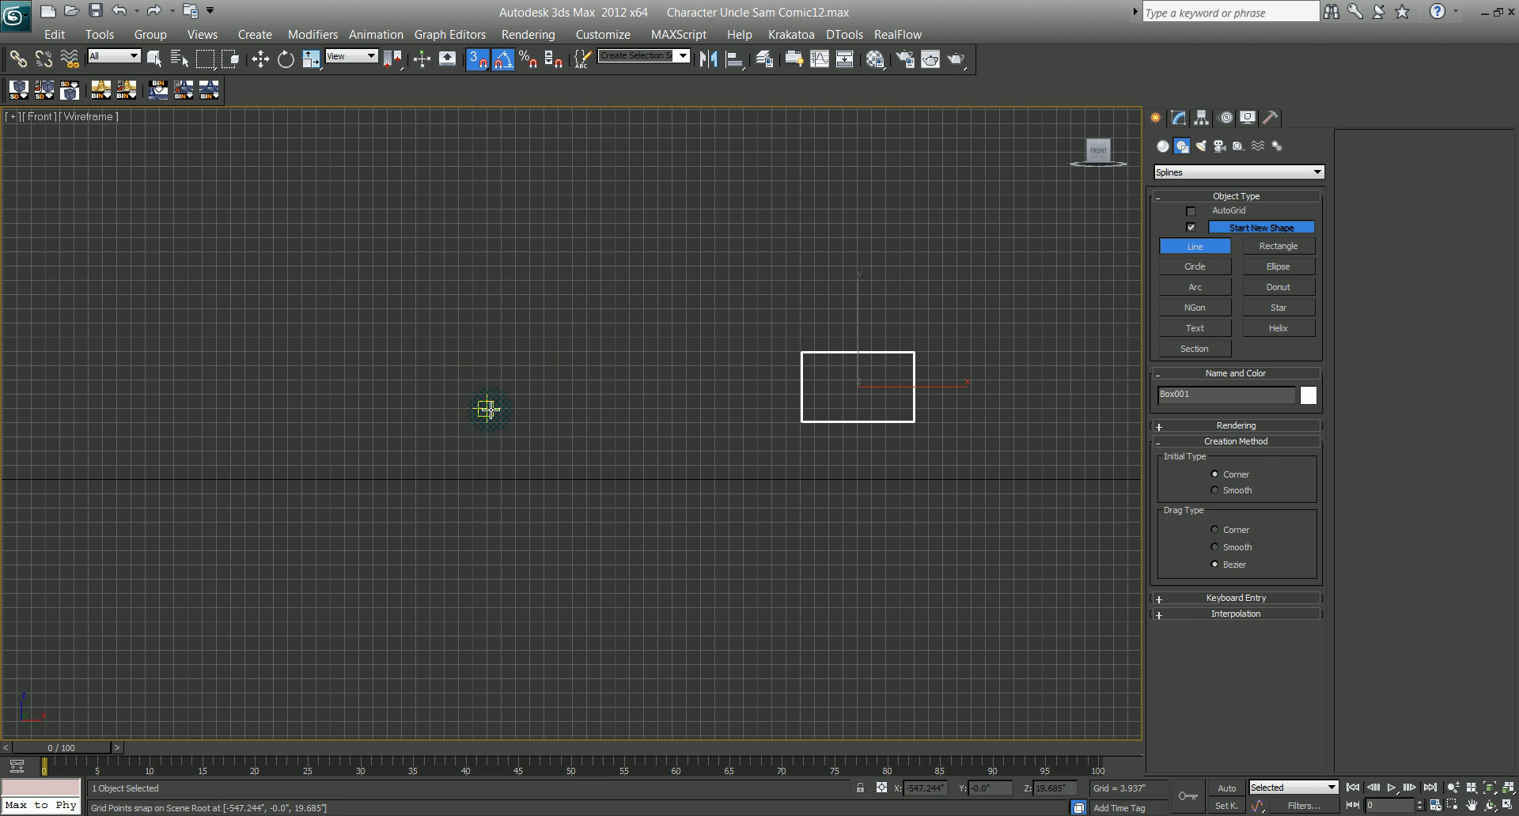
Step: Draw a larger wrench outline on the grid points, starting with the upper notch, the left upper jaw and the handle's left edge
{"action": "left_click", "coordinate": [430, 309]}
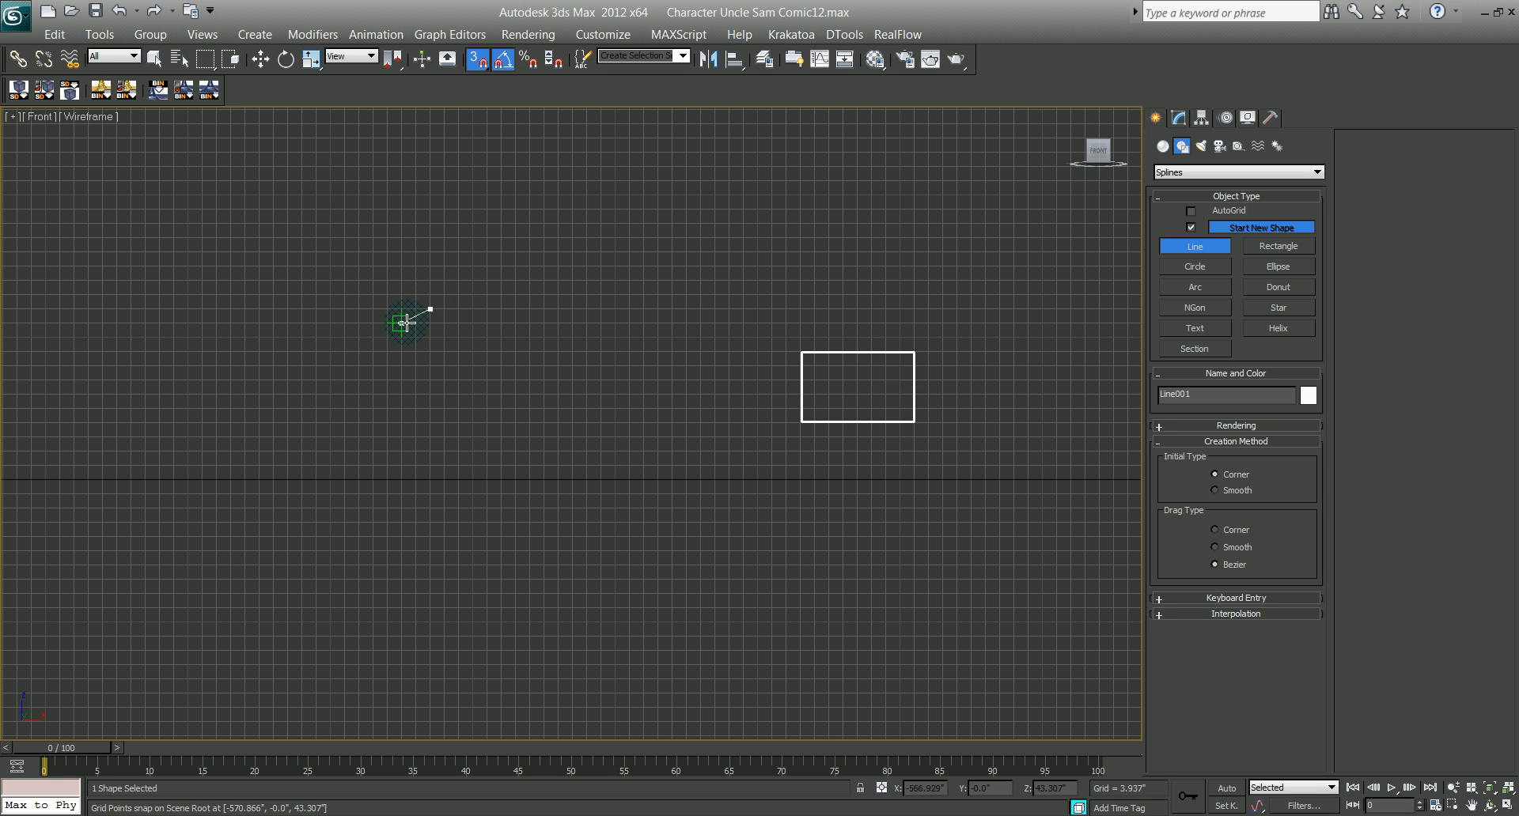
{"action": "left_click", "coordinate": [388, 309]}
{"action": "left_click", "coordinate": [402, 282]}
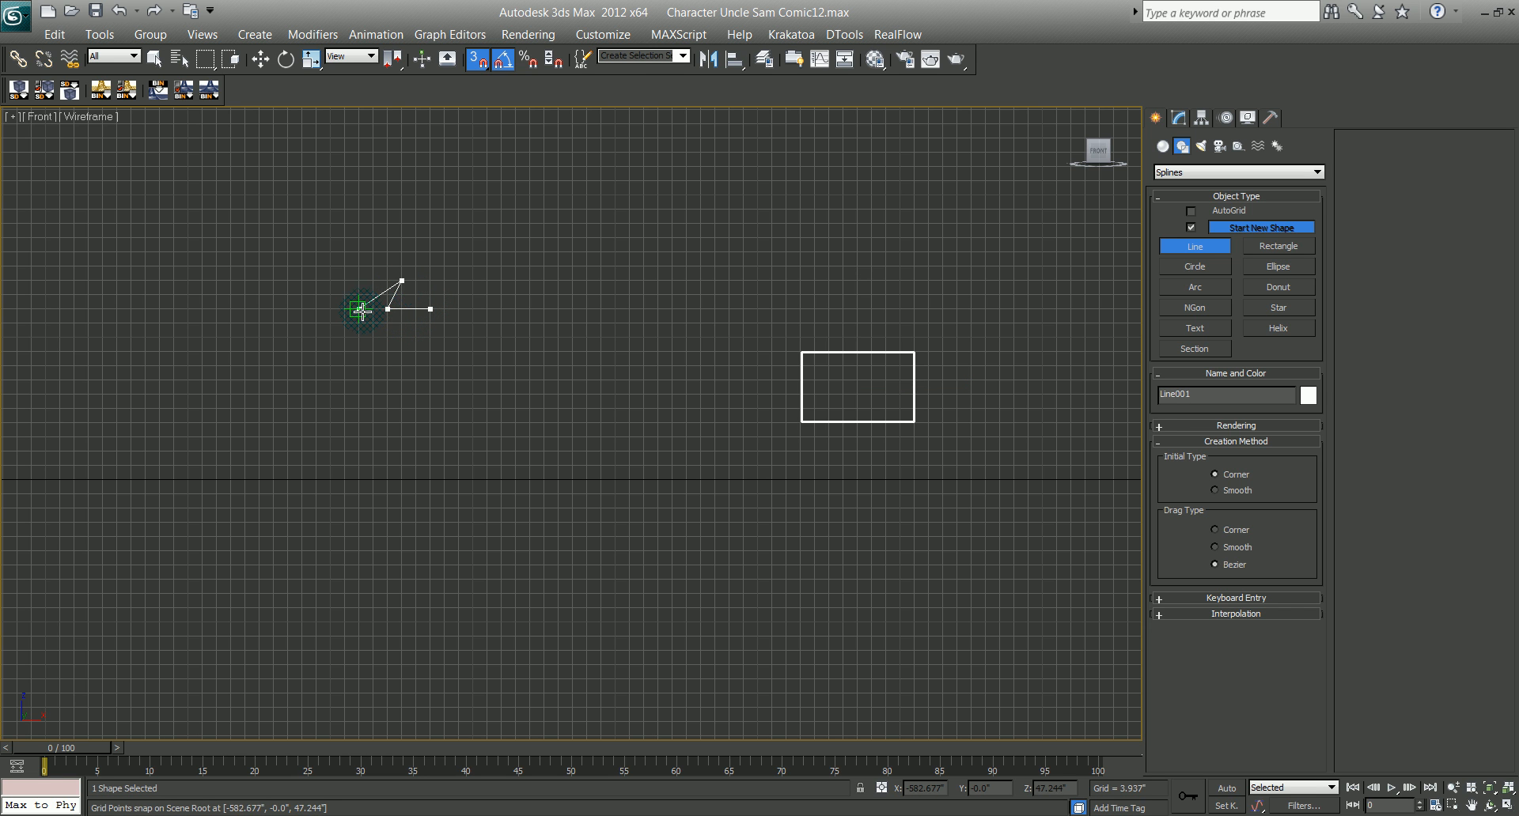
{"action": "left_click", "coordinate": [360, 309]}
{"action": "left_click", "coordinate": [360, 338]}
{"action": "left_click", "coordinate": [388, 352]}
{"action": "left_click", "coordinate": [387, 451]}
Step: Continue the outline around the wrench's lower head, with two pointed jaw tips and a notch between them
{"action": "left_click", "coordinate": [359, 465]}
{"action": "left_click", "coordinate": [359, 494]}
{"action": "left_click", "coordinate": [401, 522]}
{"action": "left_click", "coordinate": [387, 494]}
{"action": "left_click", "coordinate": [445, 494]}
{"action": "left_click", "coordinate": [430, 522]}
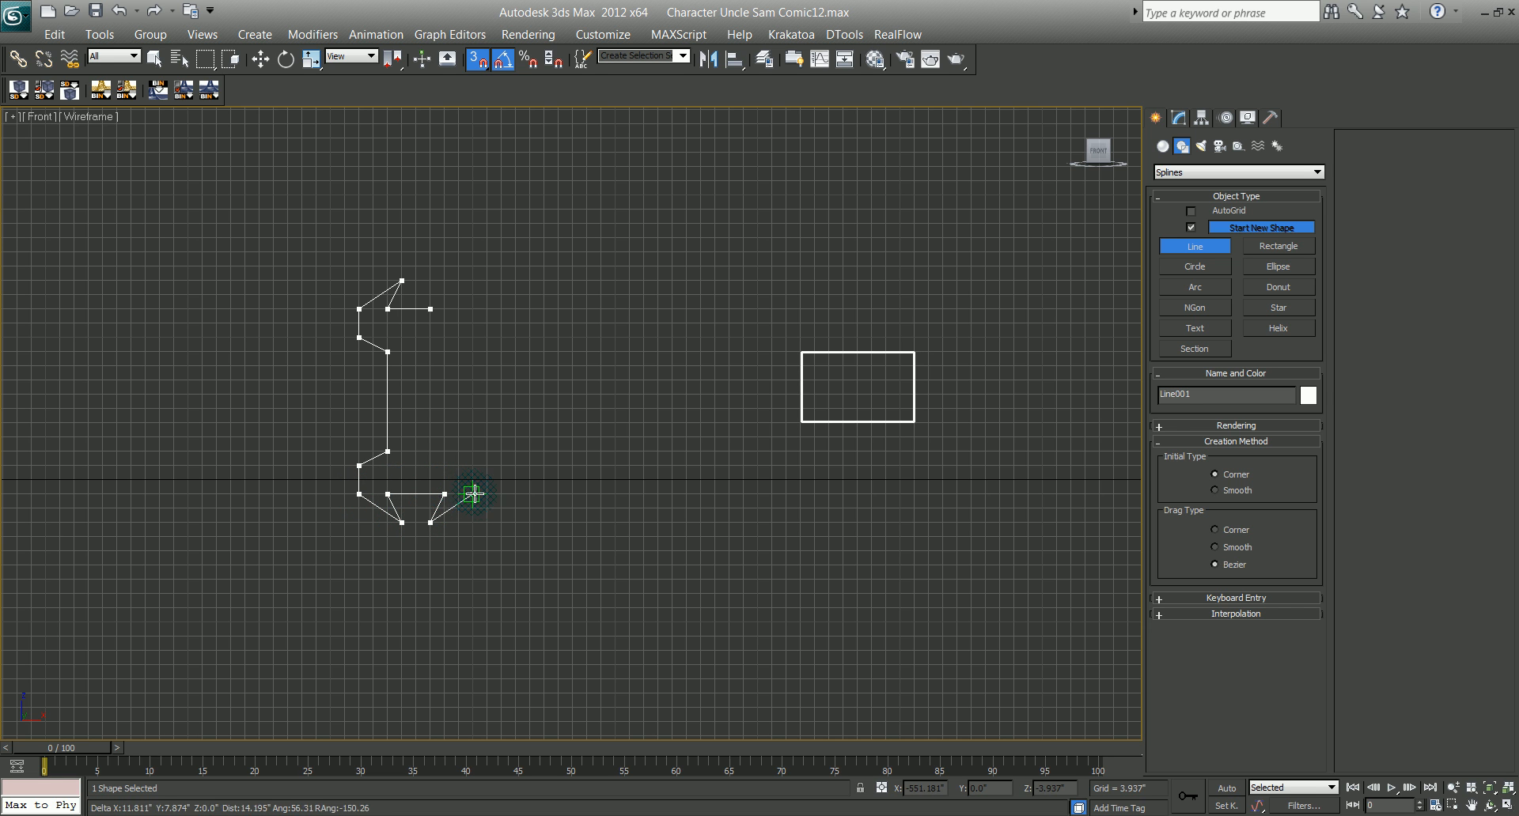
{"action": "left_click", "coordinate": [487, 494]}
{"action": "left_click", "coordinate": [488, 466]}
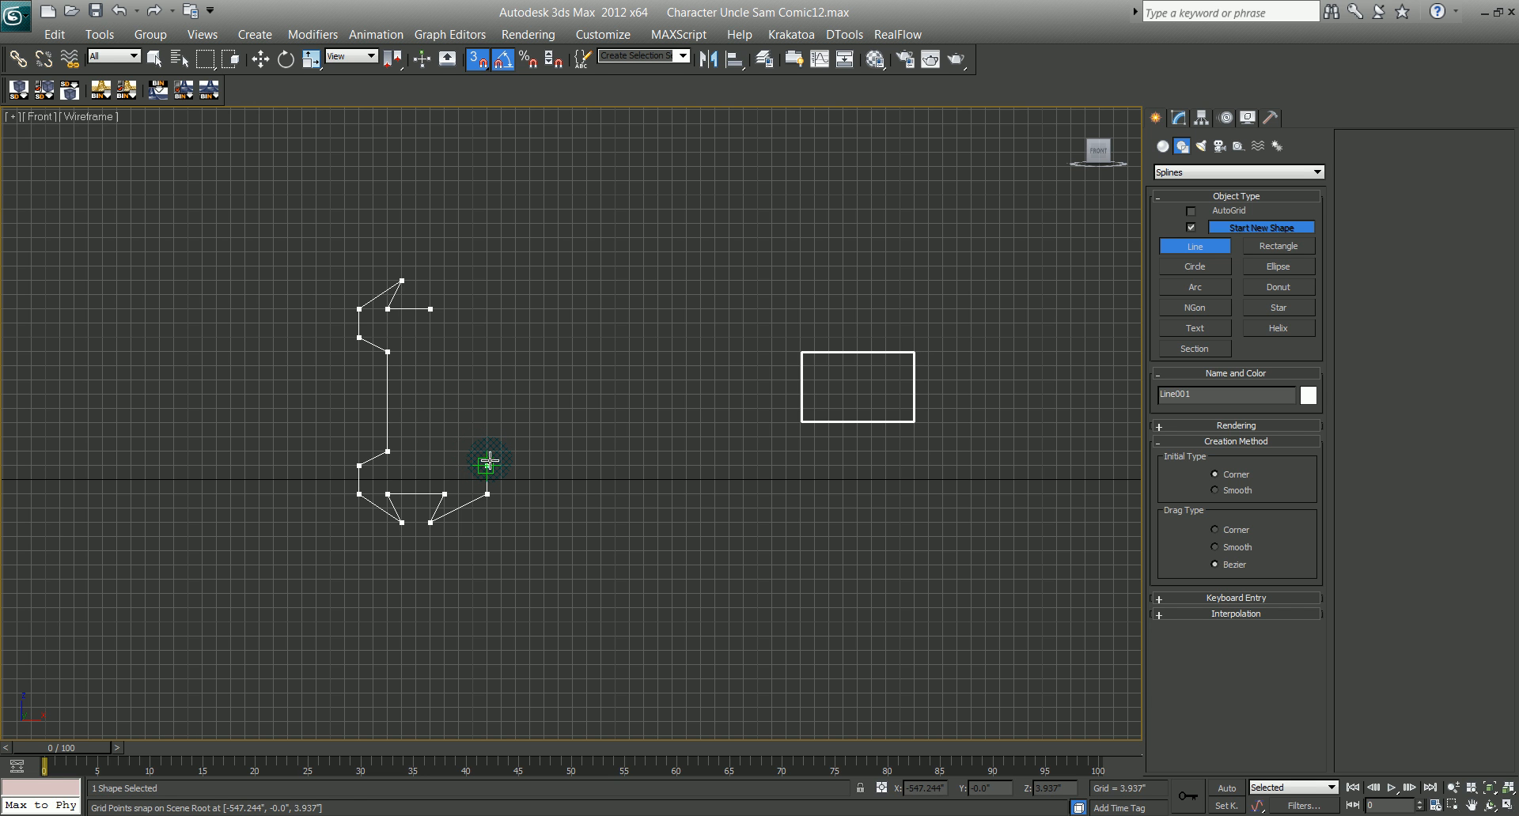
Step: Draw the handle's right edge and the right upper jaw back to the starting point, and close the spline
{"action": "left_click", "coordinate": [473, 452]}
{"action": "left_click", "coordinate": [473, 352]}
{"action": "left_click", "coordinate": [503, 338]}
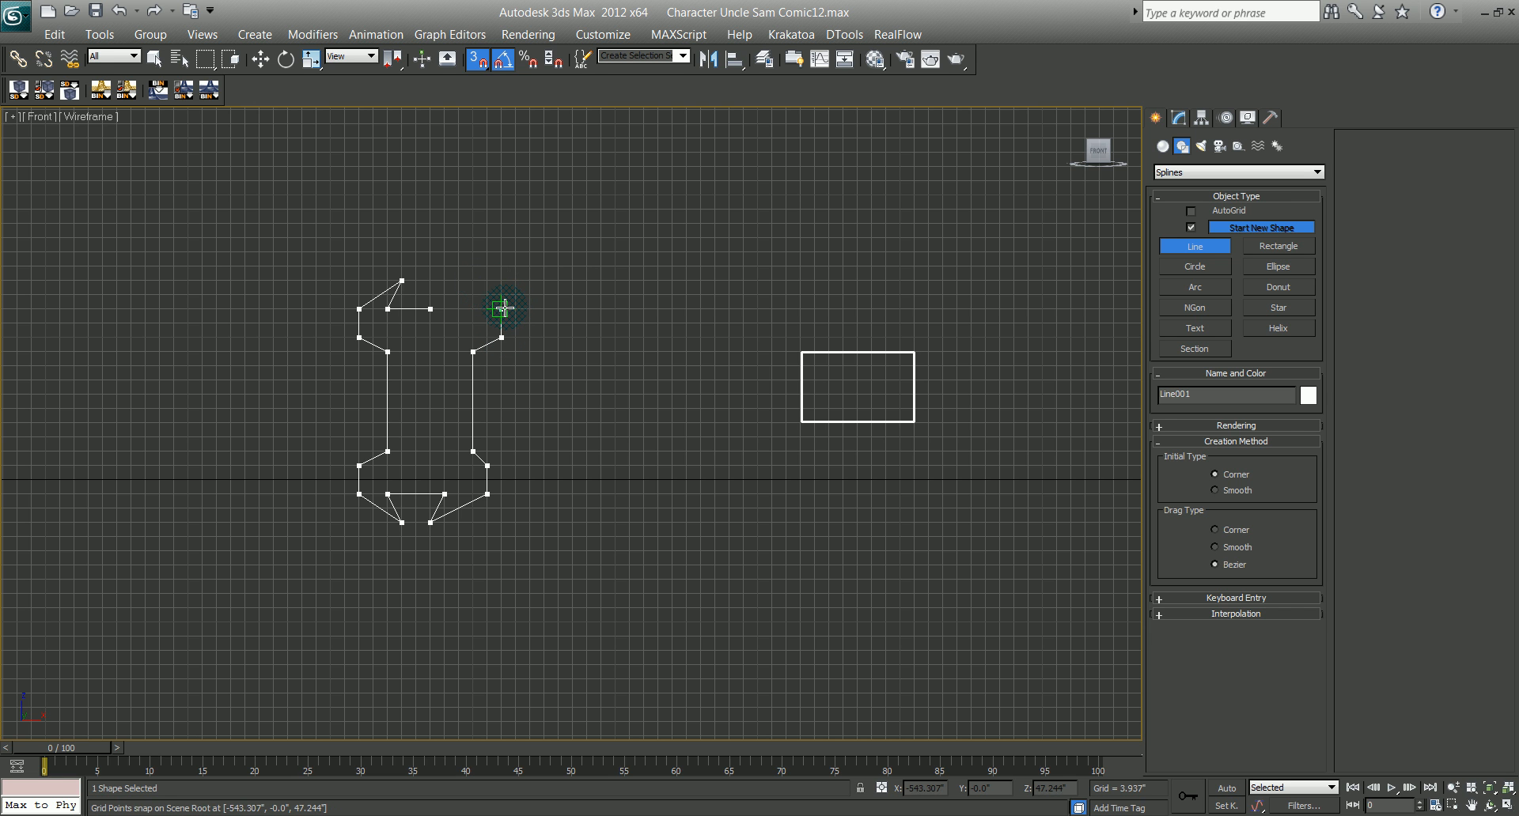
{"action": "left_click", "coordinate": [503, 309]}
{"action": "left_click", "coordinate": [416, 238]}
{"action": "left_click", "coordinate": [430, 309]}
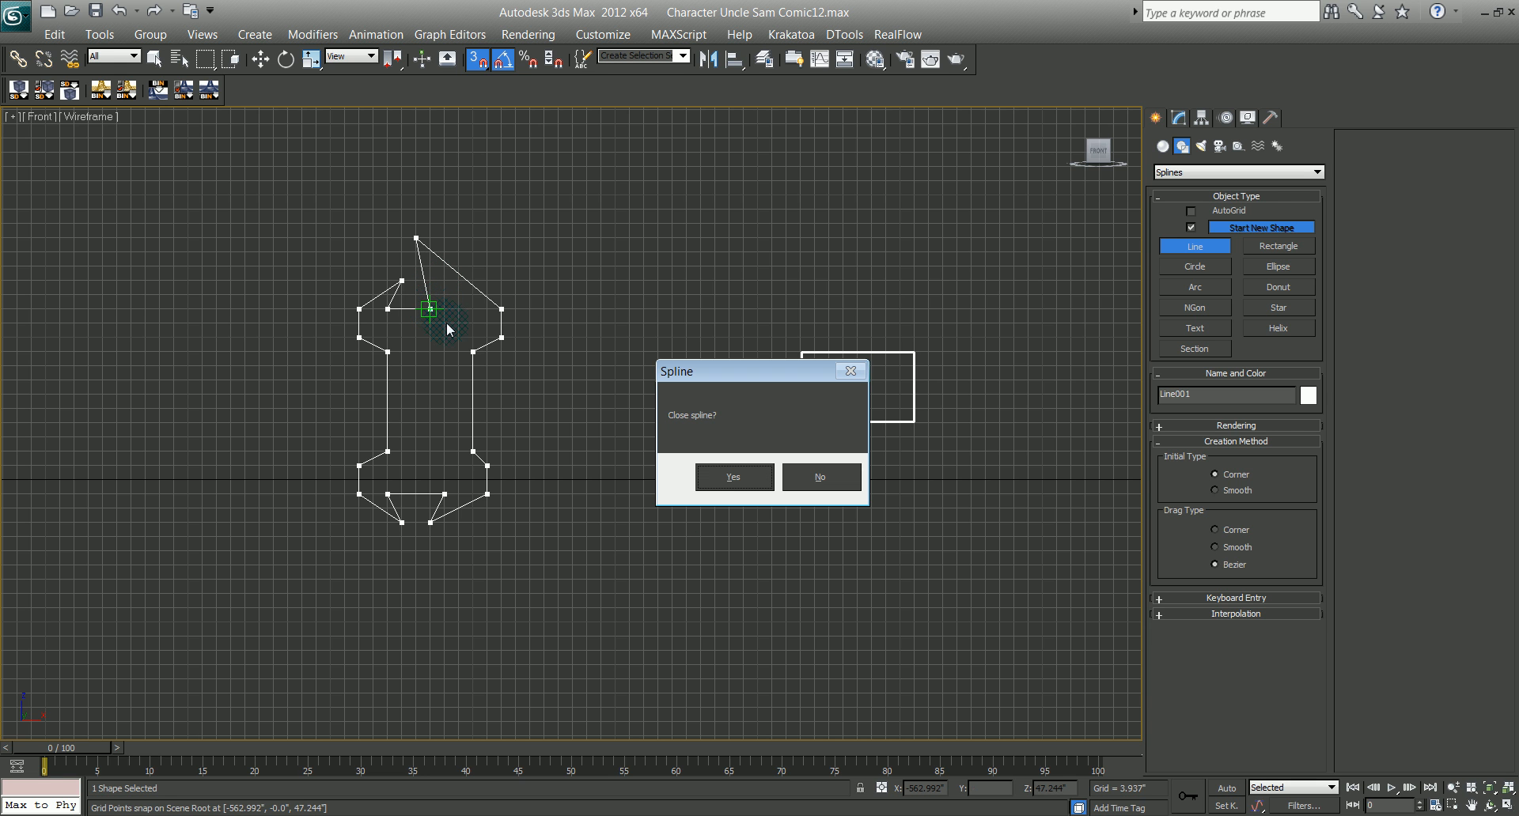
{"action": "left_click", "coordinate": [734, 478]}
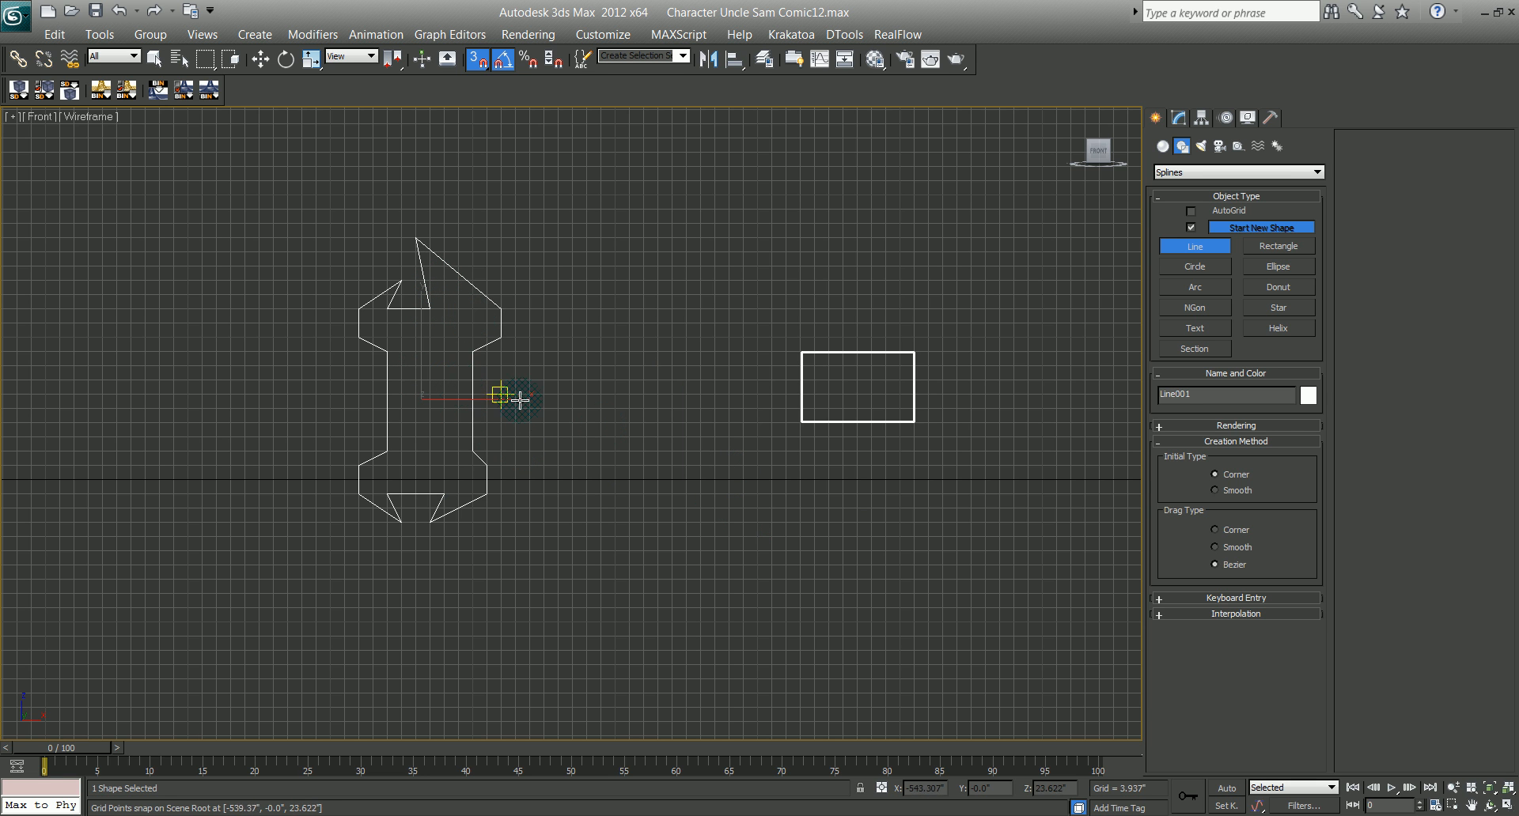
Step: Turn off snapping, leave line creation and convert the wrench outline to an editable spline
{"action": "key", "text": "s"}
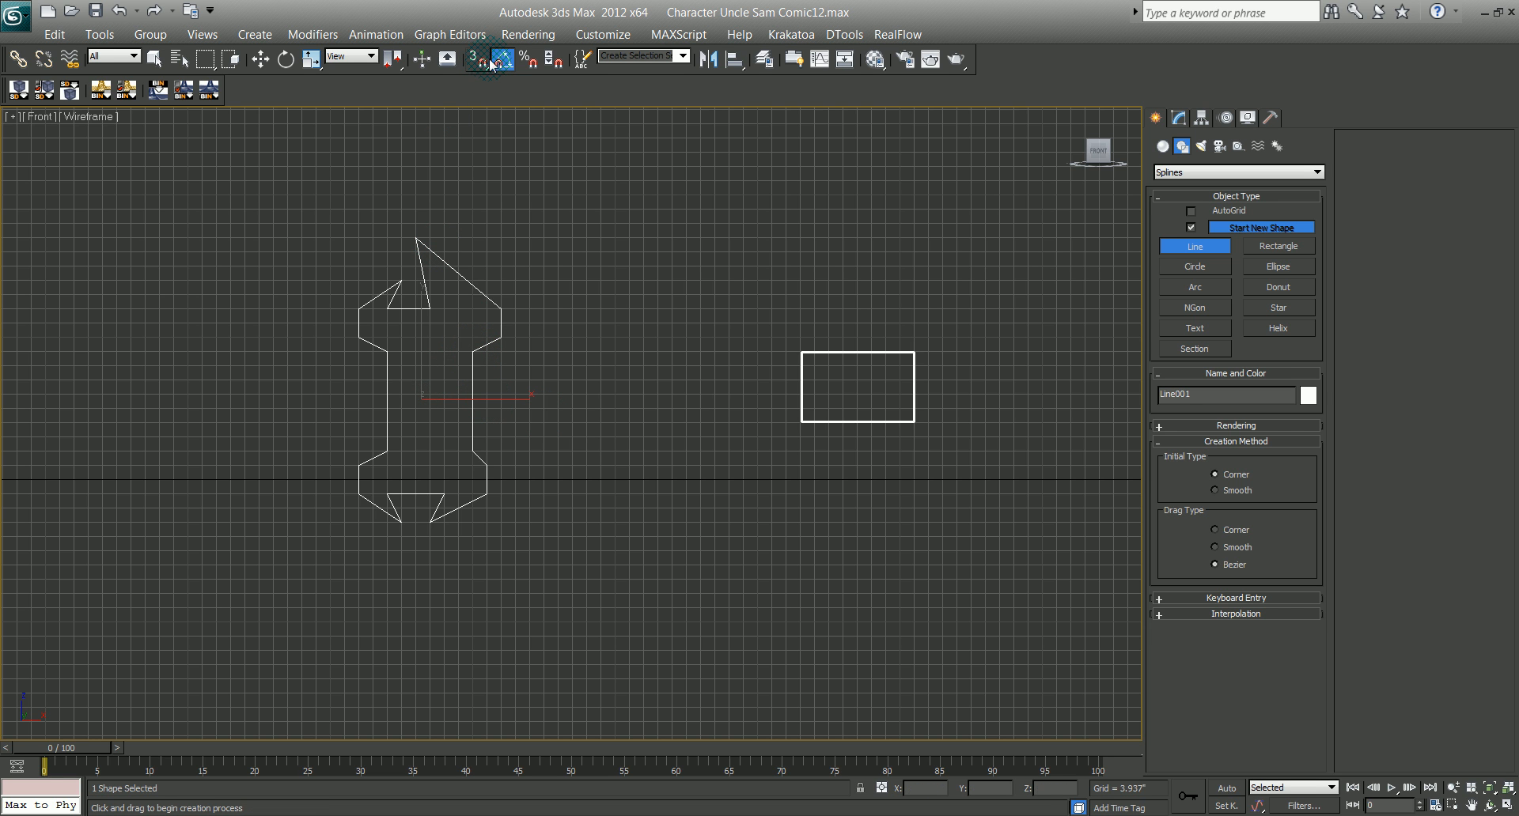
{"action": "key", "text": "w"}
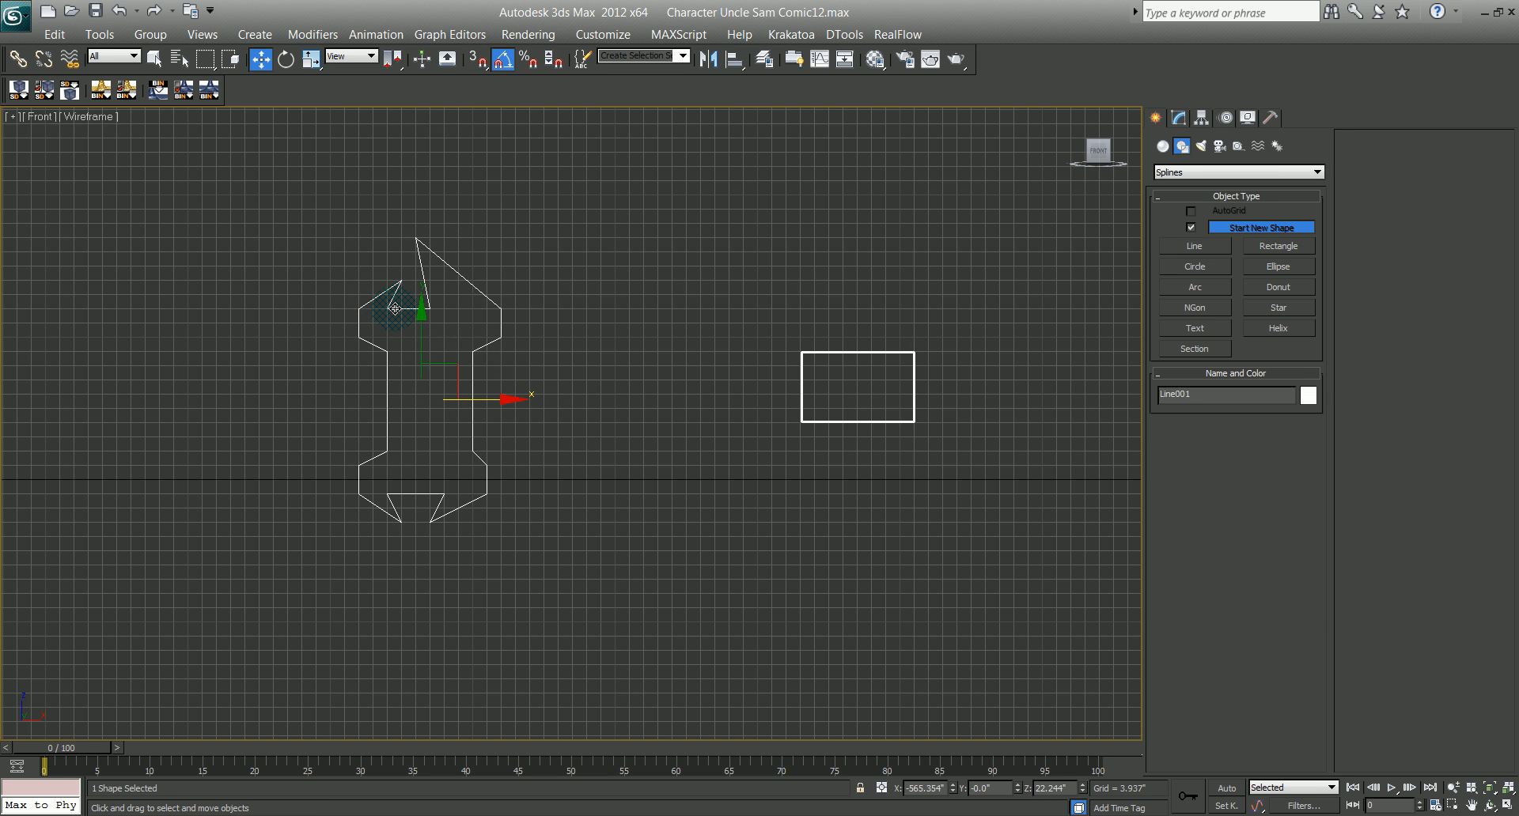
{"action": "right_click", "coordinate": [395, 308]}
{"action": "mouse_move", "coordinate": [506, 487]}
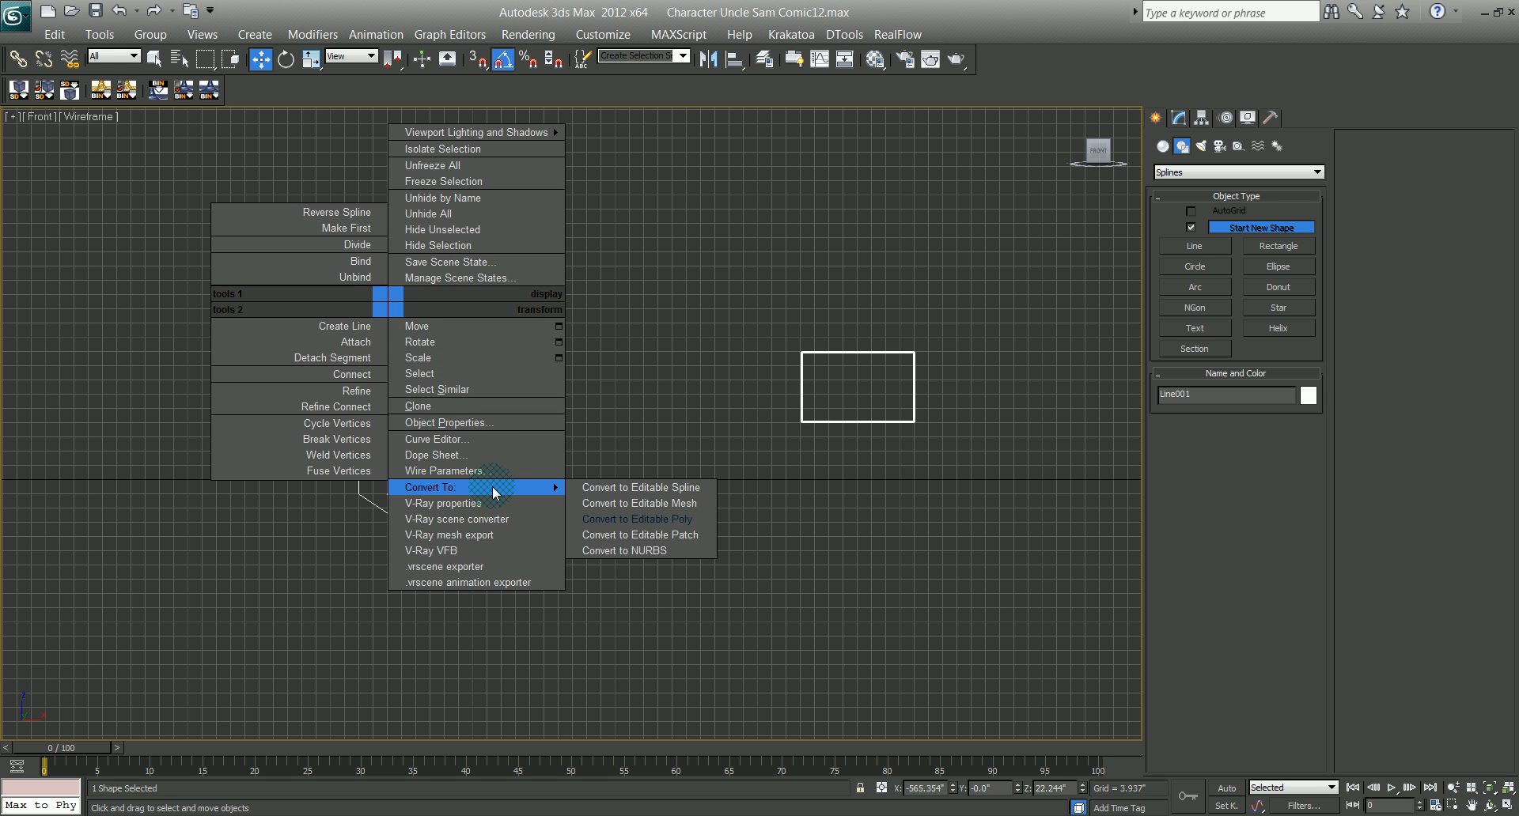
{"action": "left_click", "coordinate": [591, 495]}
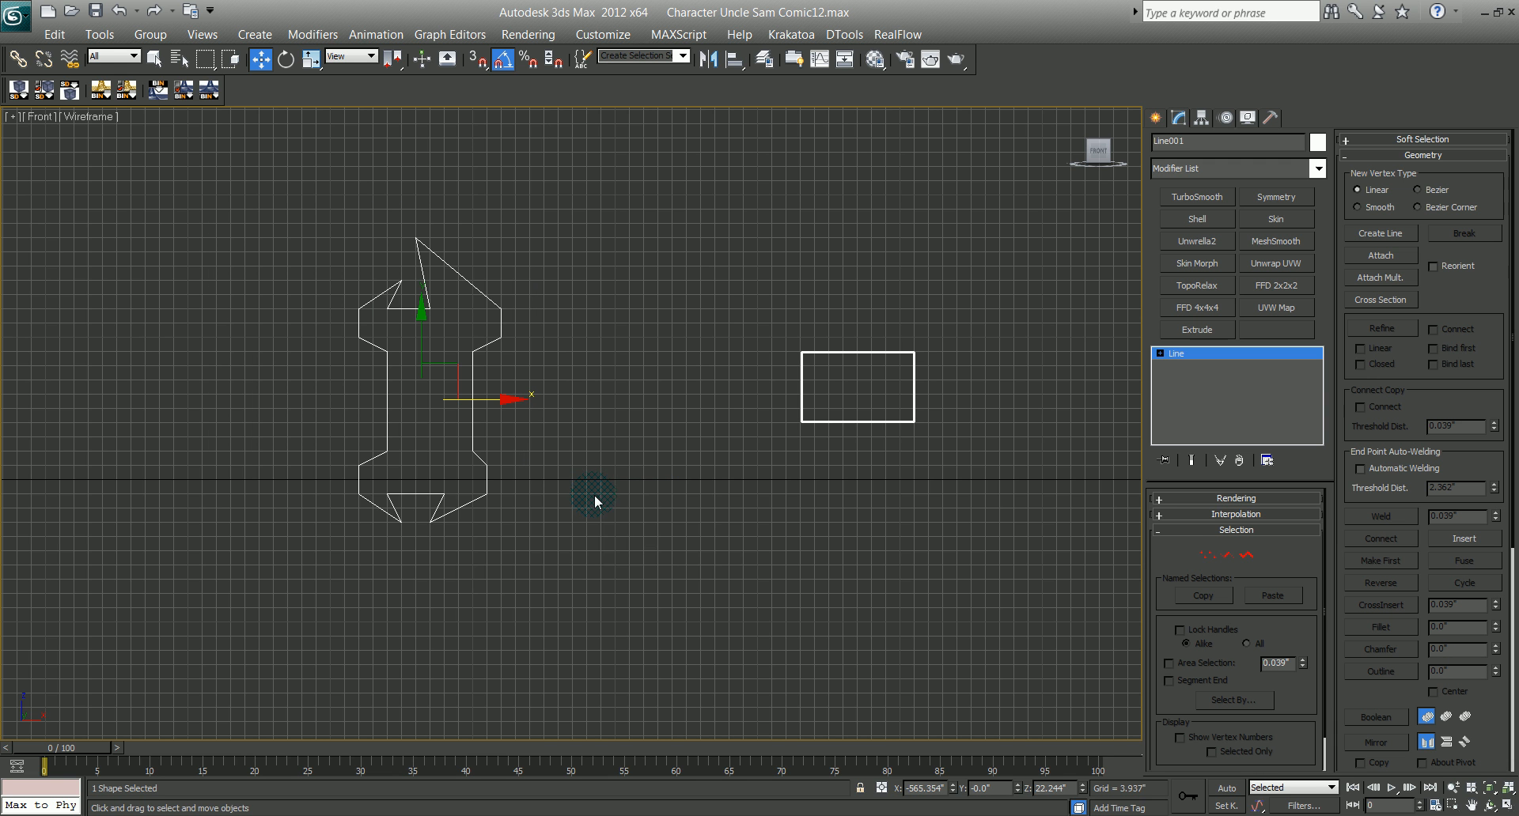
Step: Edit the outline's vertices with snapping on and move the upper head's right jaw tip down level with the left tip
{"action": "left_click", "coordinate": [1195, 559]}
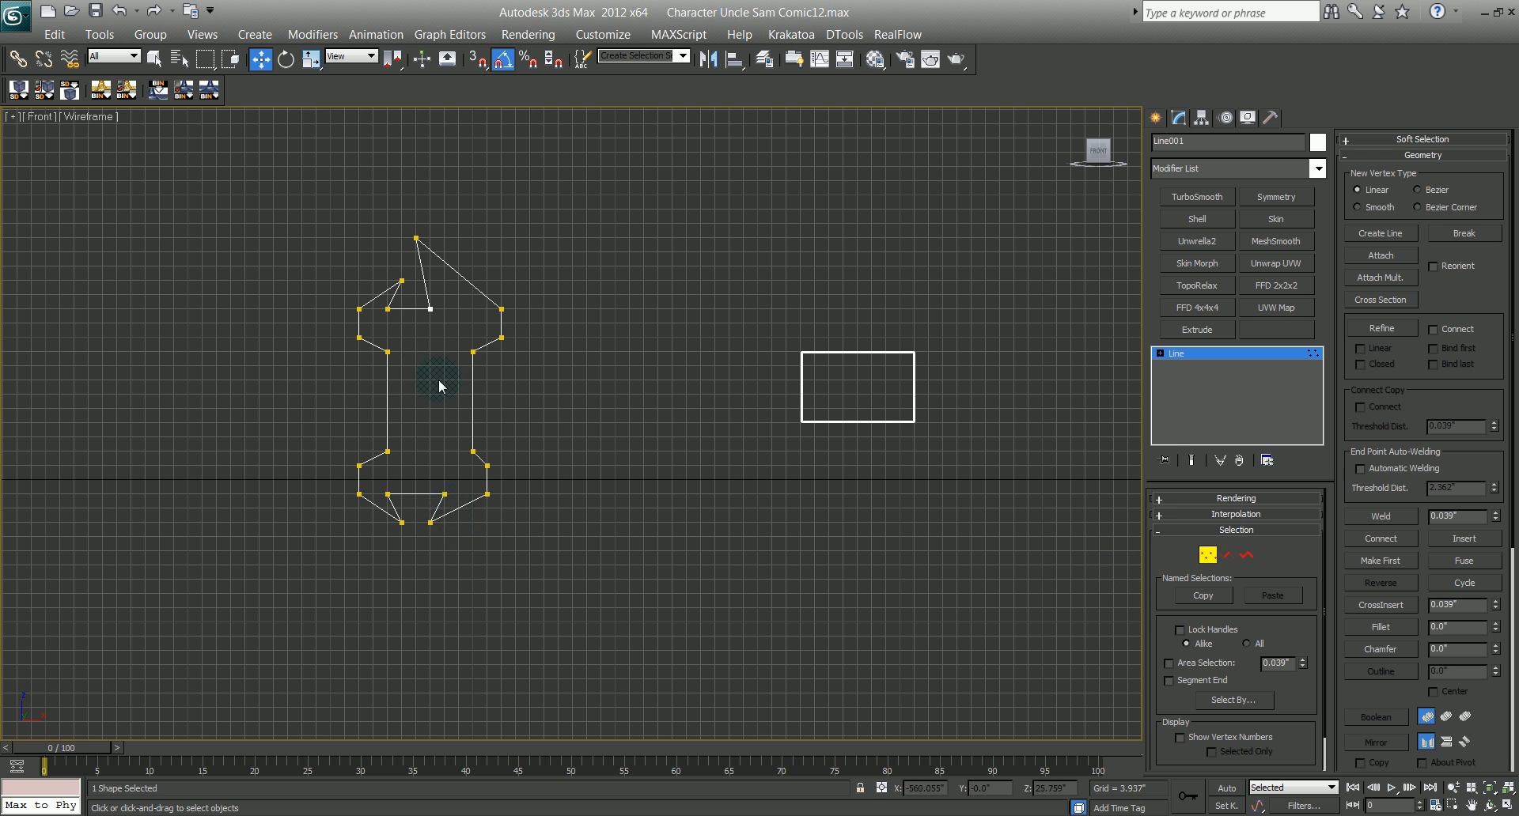
{"action": "left_click_drag", "start_coordinate": [434, 249], "coordinate": [436, 250]}
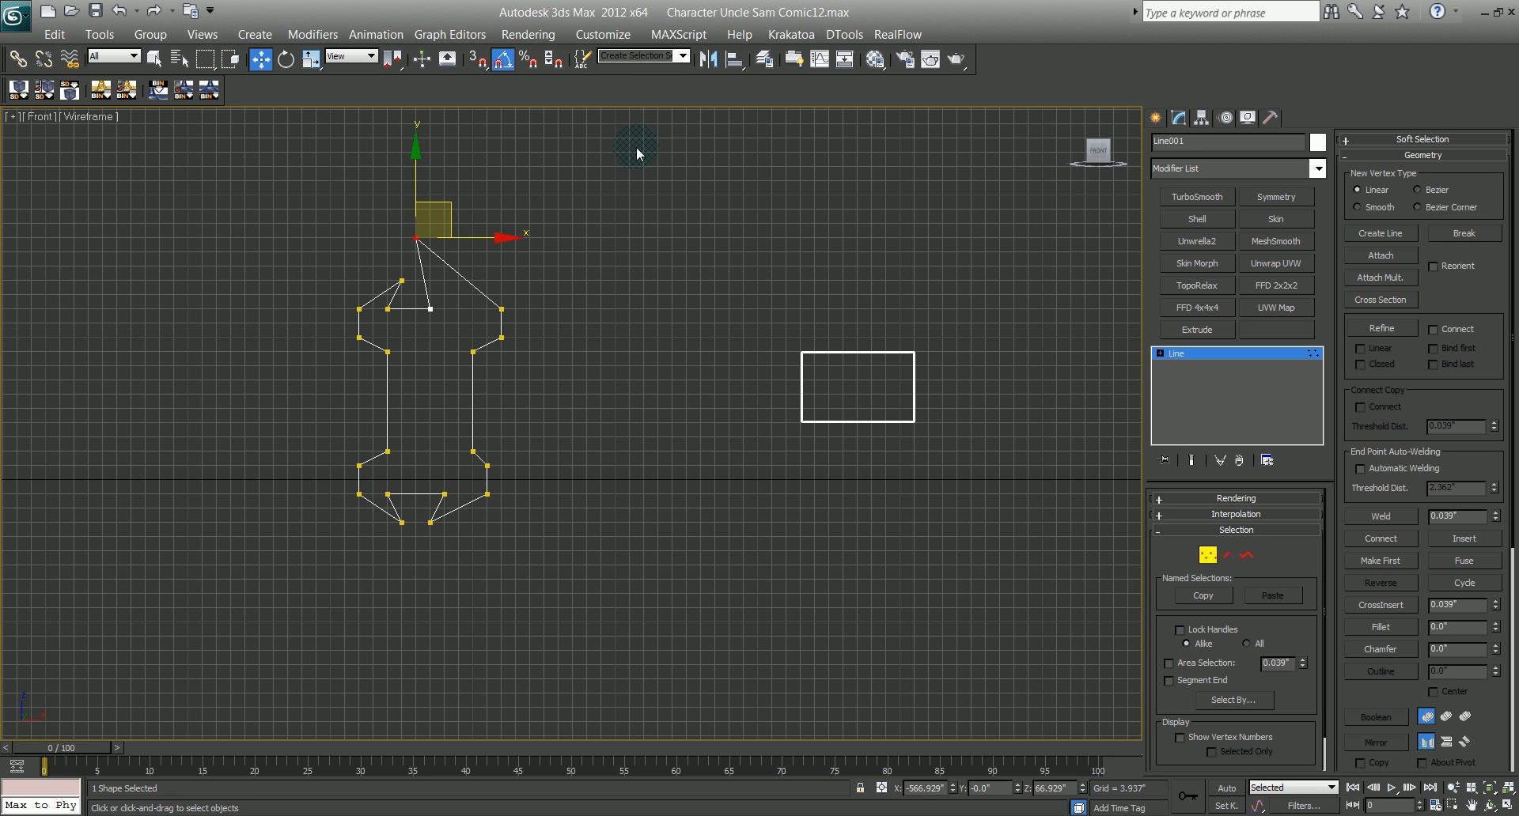
{"action": "left_click", "coordinate": [477, 63]}
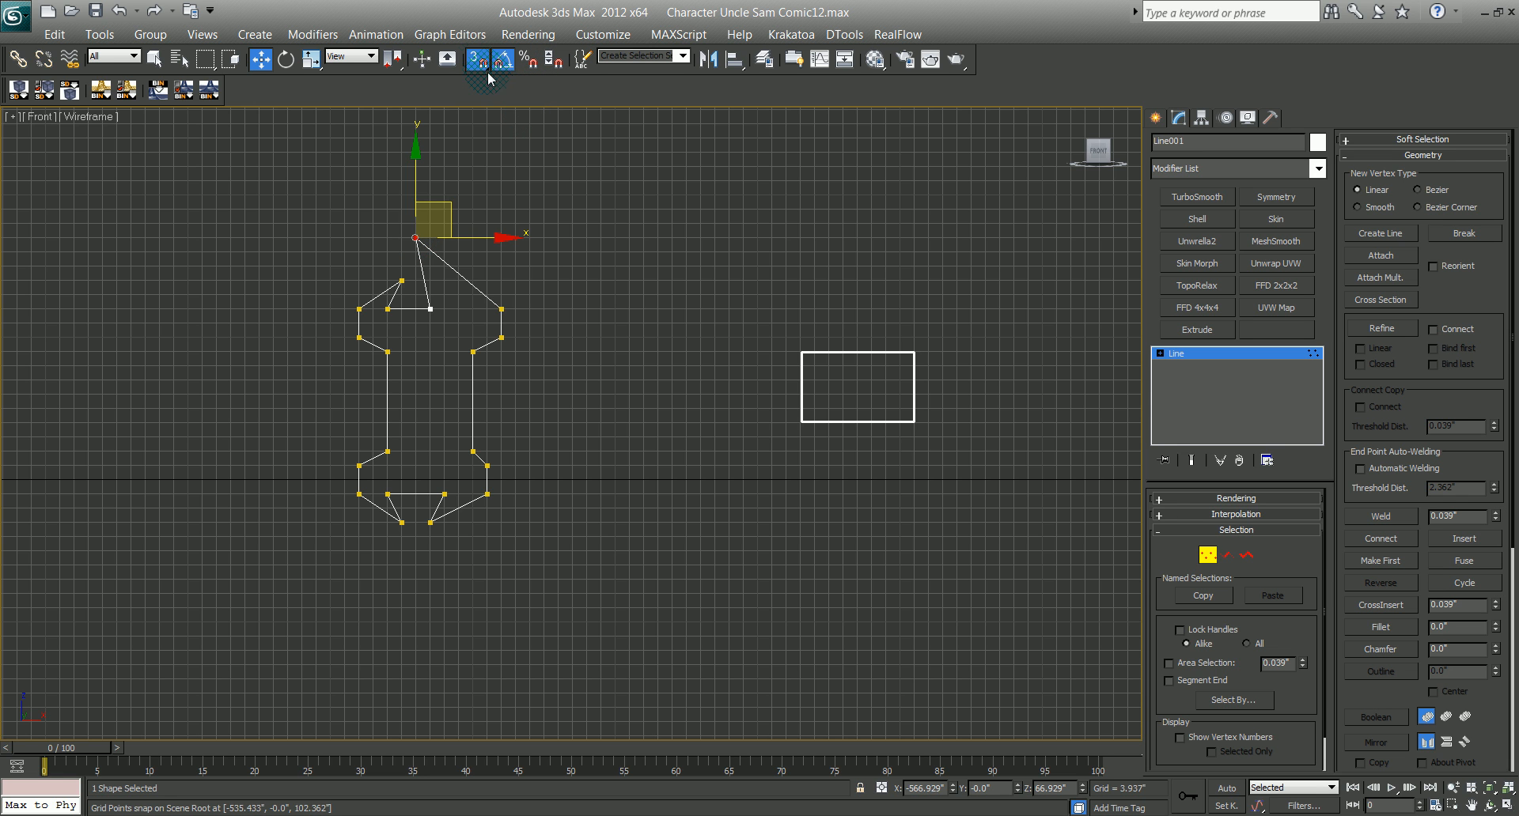
{"action": "left_click_drag", "start_coordinate": [430, 215], "coordinate": [429, 279]}
Step: Move the right-side vertices of both heads and the handle inward and shift the upper notch's right corner outward to make the wrench symmetrical
{"action": "left_click", "coordinate": [501, 337]}
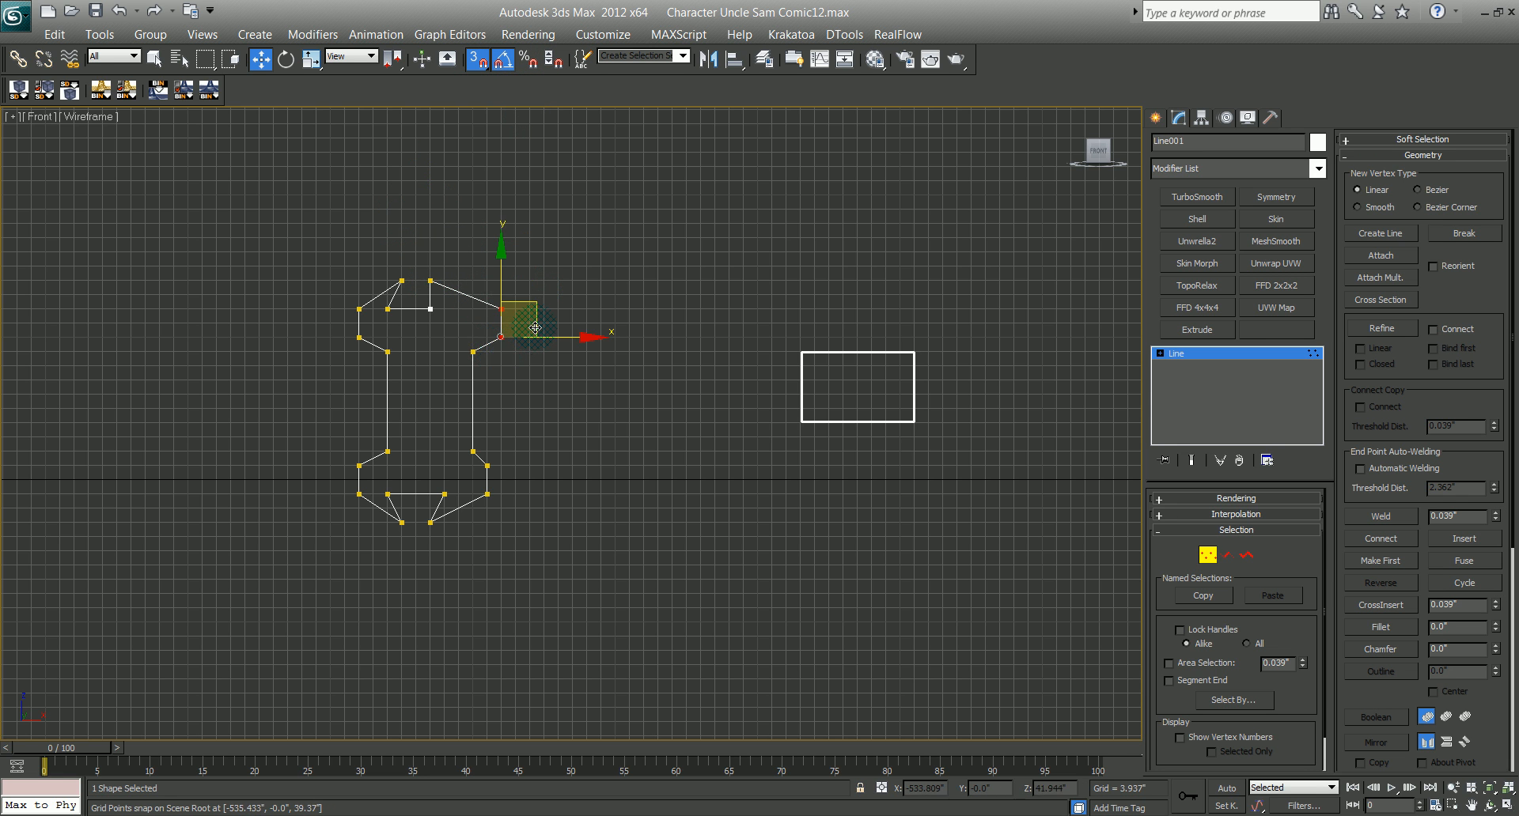
{"action": "left_click_drag", "start_coordinate": [550, 338], "coordinate": [480, 364]}
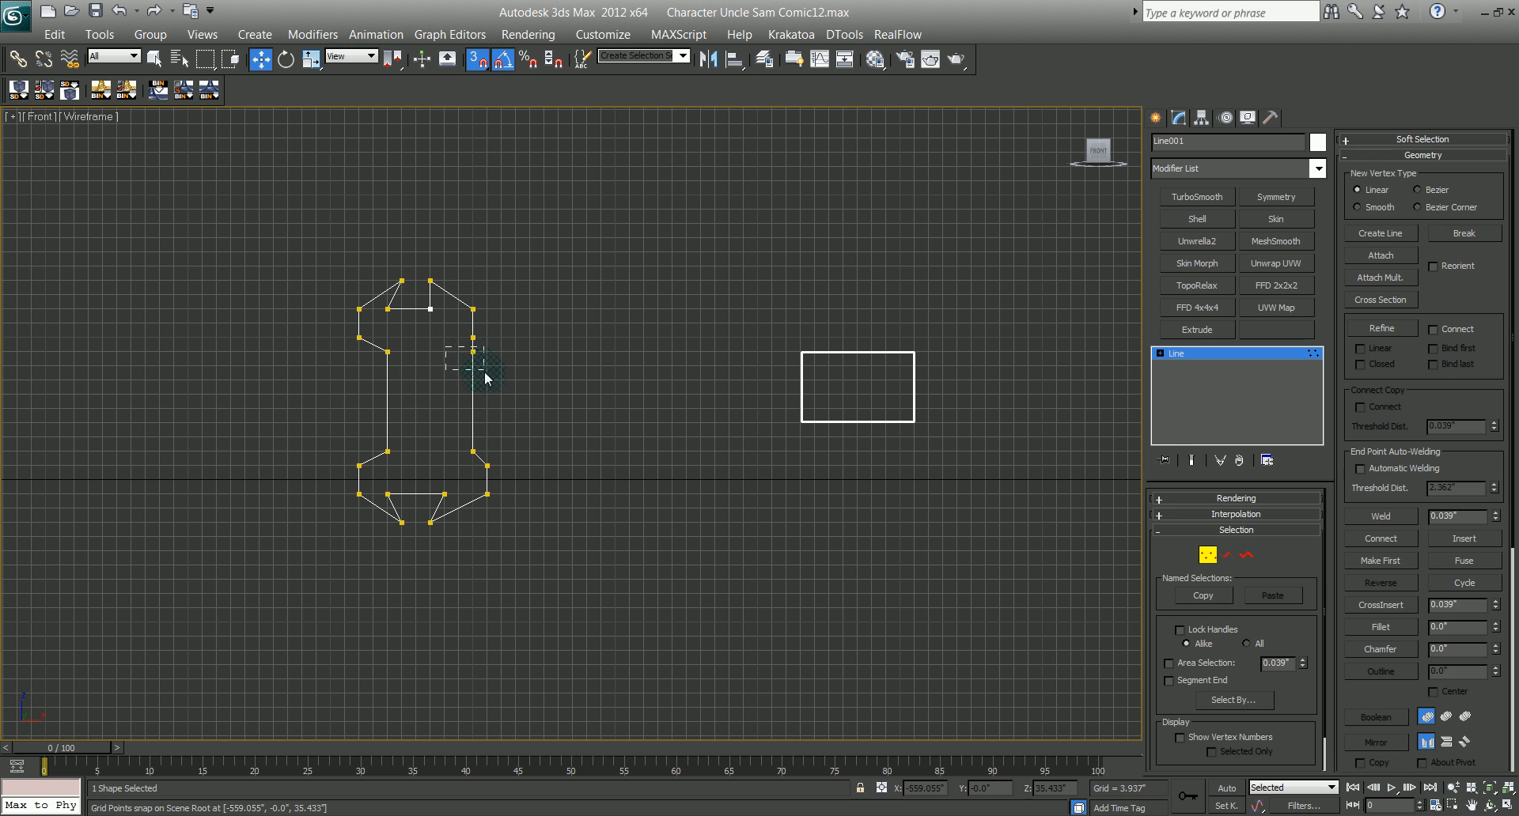
{"action": "left_click_drag", "start_coordinate": [480, 457], "coordinate": [472, 536]}
{"action": "left_click_drag", "start_coordinate": [541, 496], "coordinate": [453, 529]}
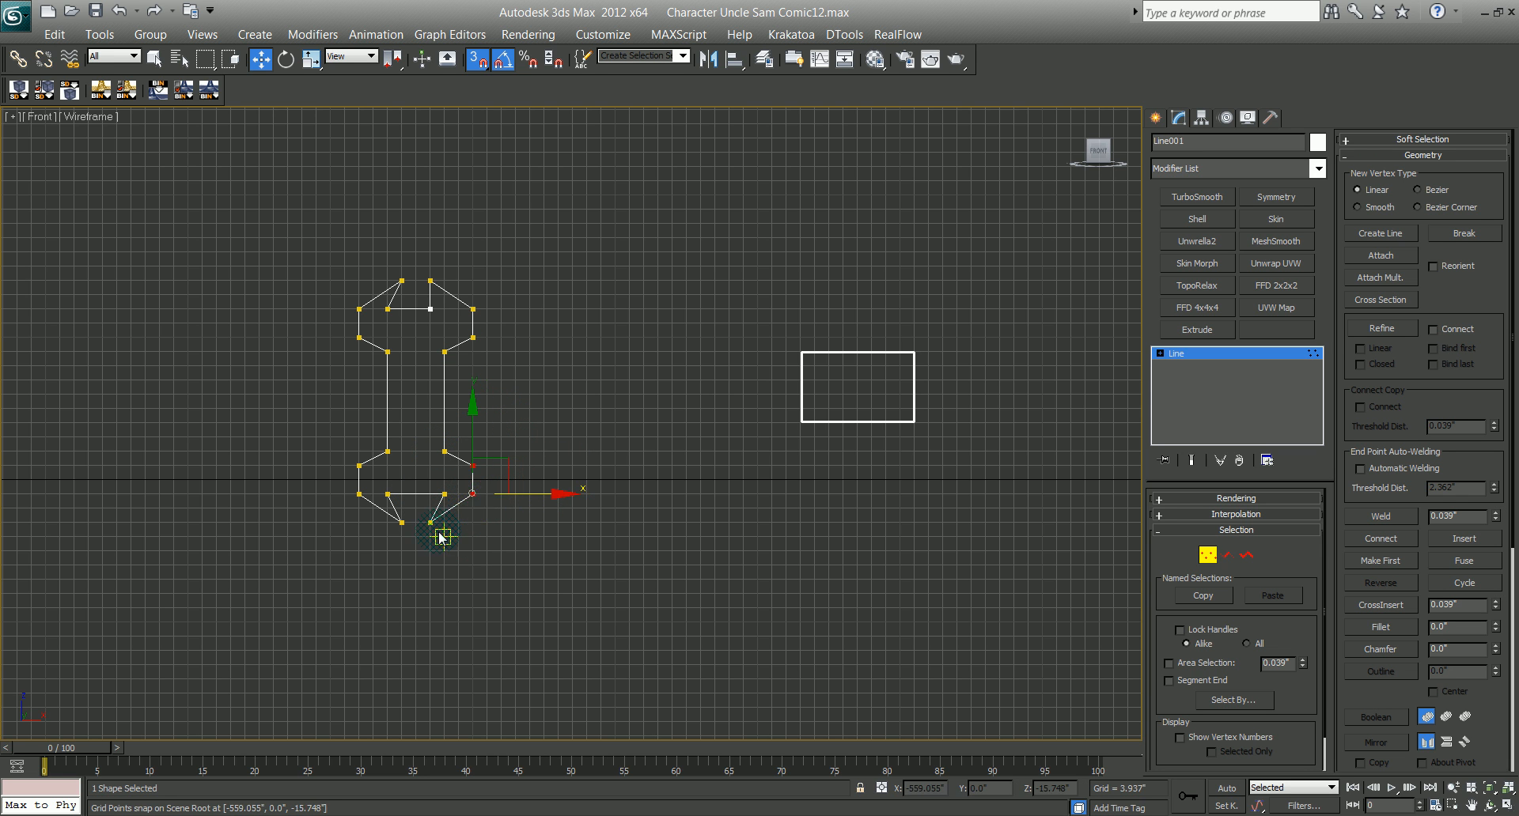
{"action": "left_click", "coordinate": [329, 509]}
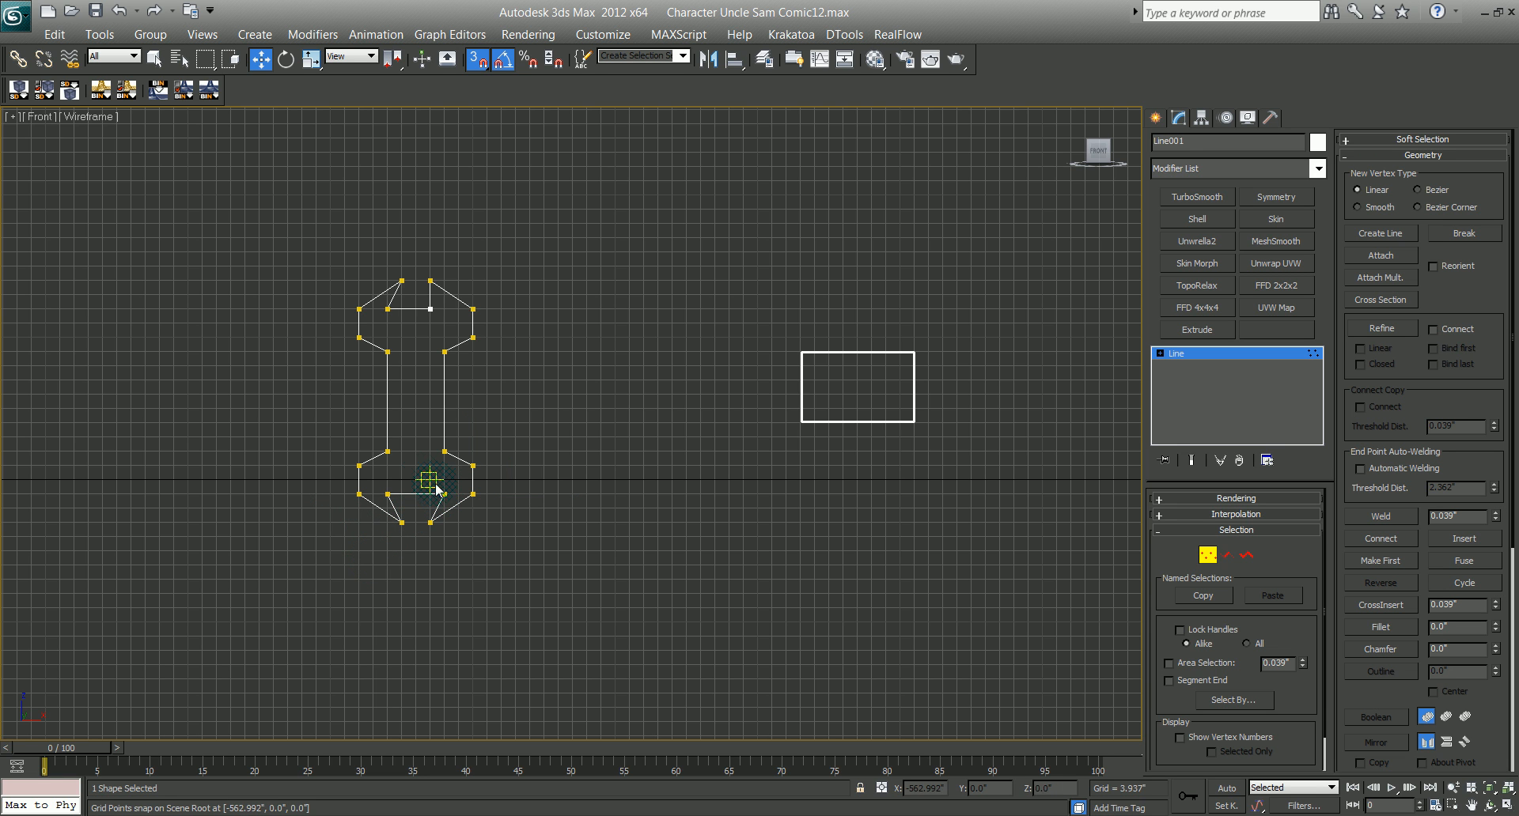
{"action": "mouse_move", "coordinate": [431, 328]}
{"action": "left_mouse_down"}
{"action": "mouse_move", "coordinate": [485, 309]}
{"action": "mouse_move", "coordinate": [439, 315]}
{"action": "left_mouse_up"}
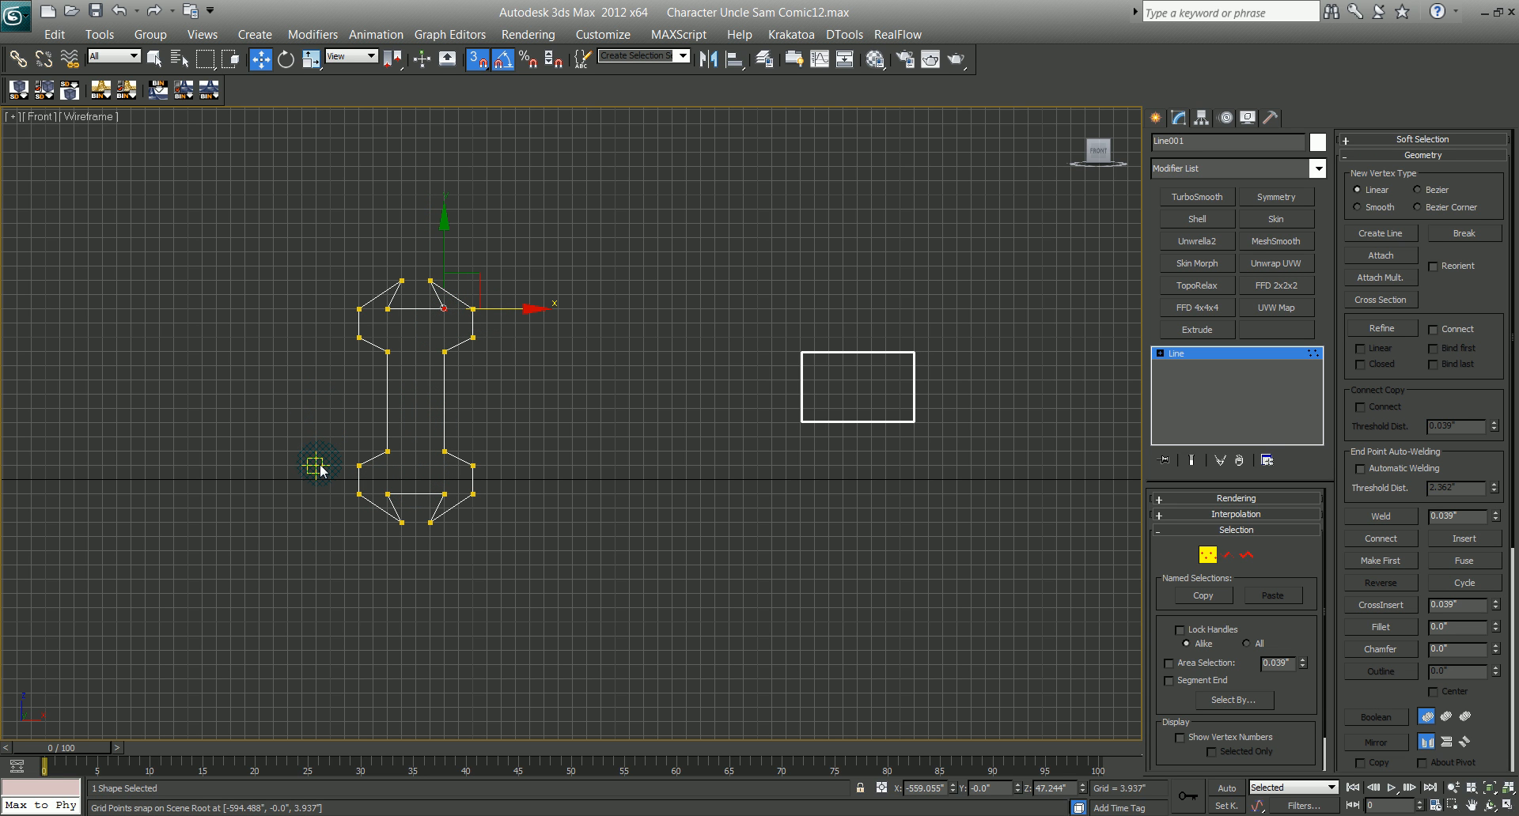
{"action": "left_click", "coordinate": [296, 458]}
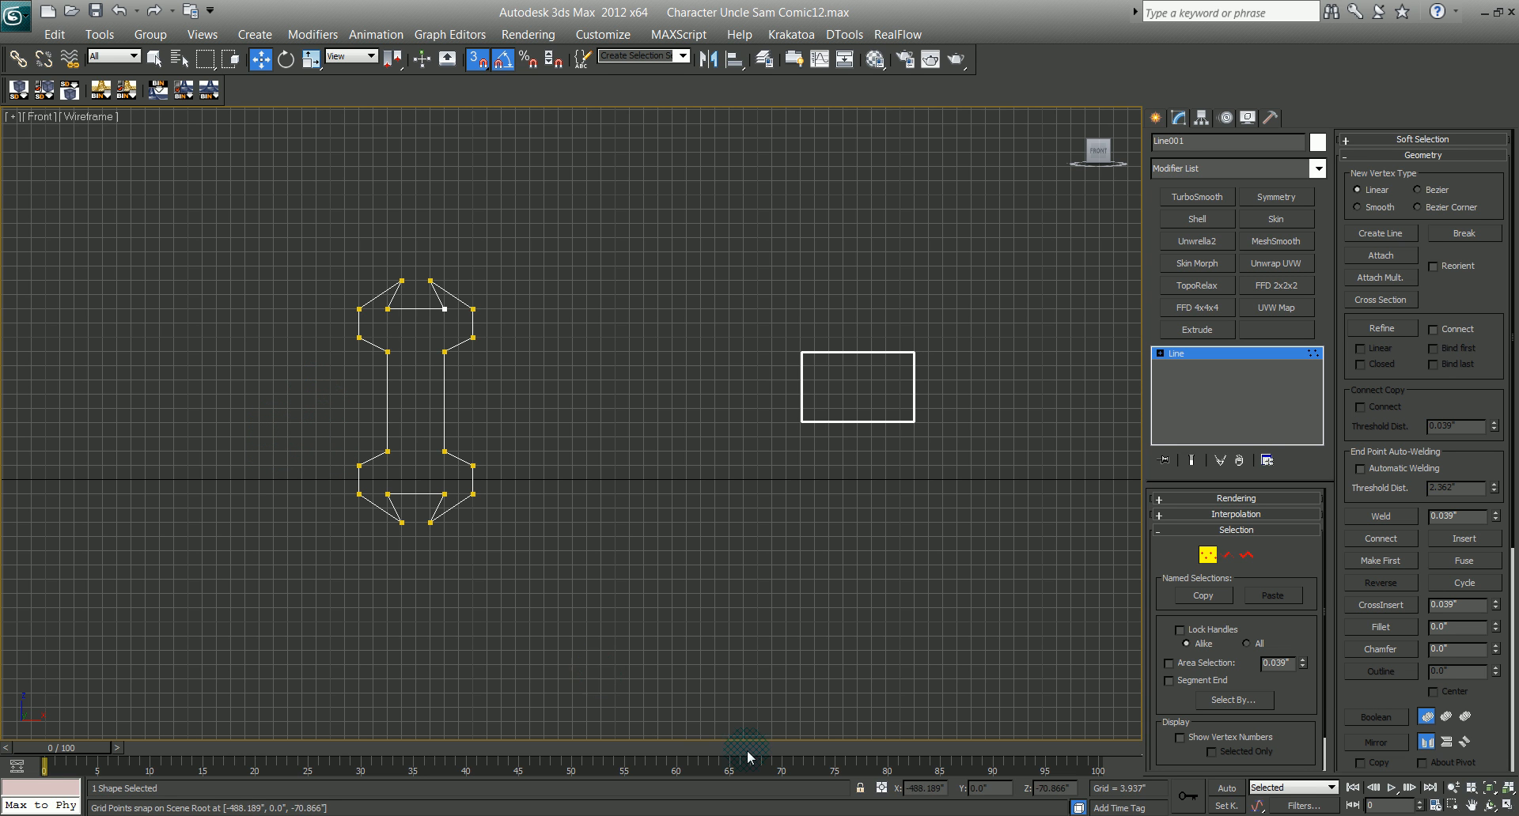
Step: Check the wrench in sample.jpg, return to 3ds Max, leave vertex editing and turn off snapping
{"action": "key", "text": "alt+Tab"}
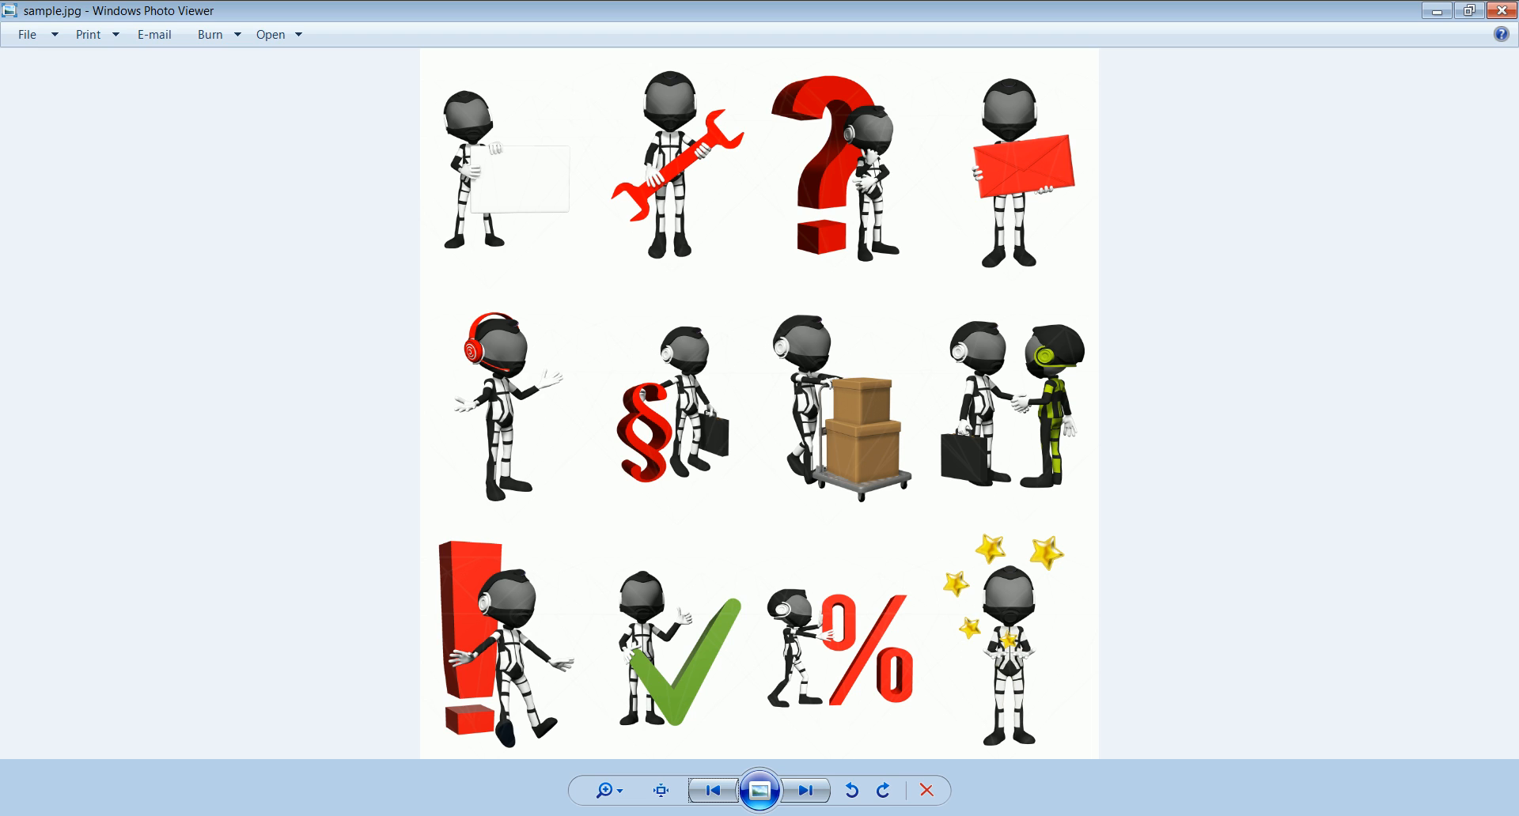
{"action": "key", "text": "alt+Tab"}
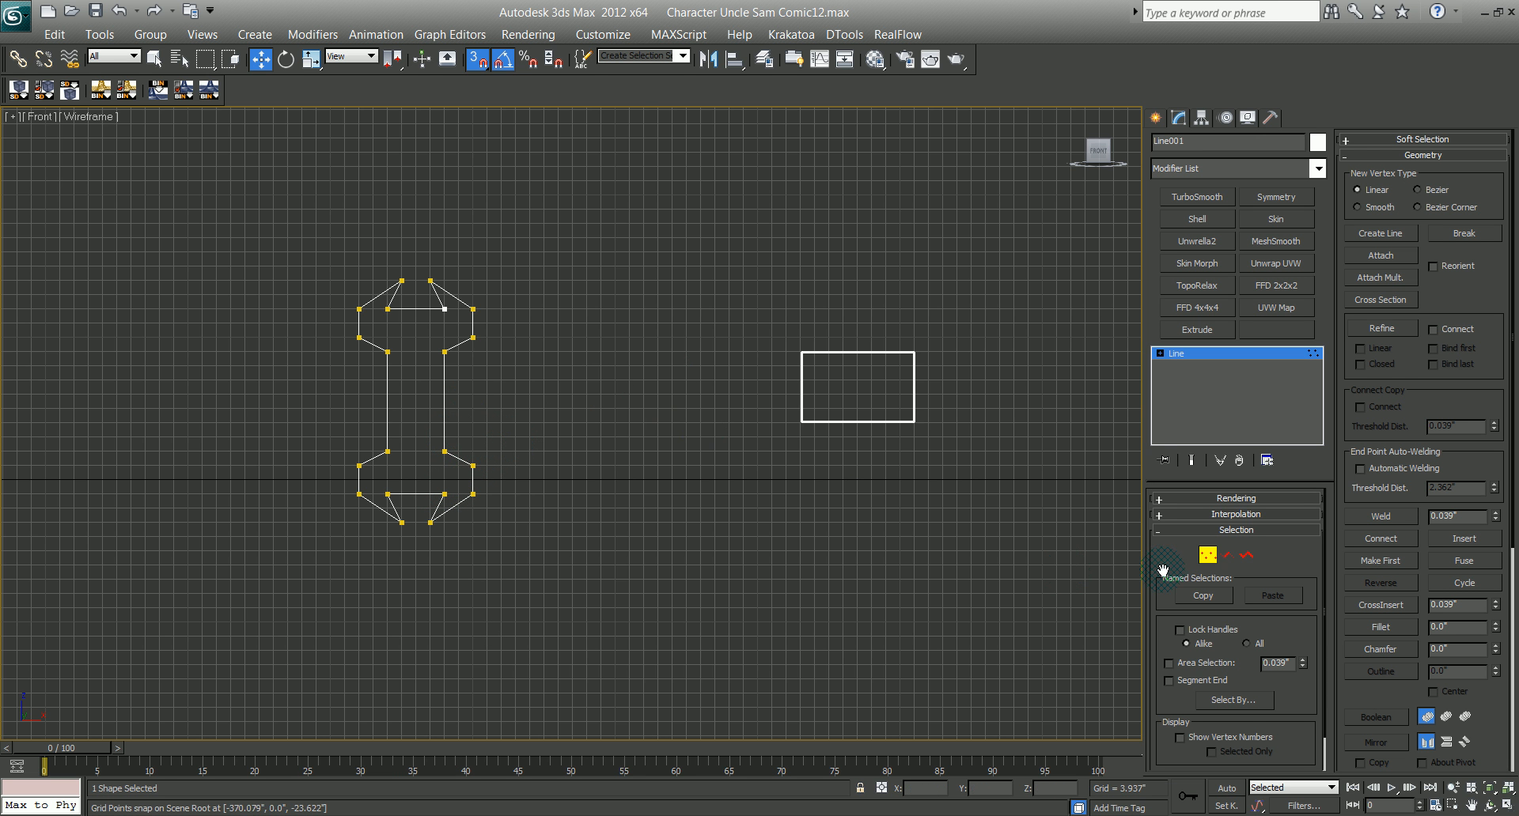
{"action": "left_click", "coordinate": [1207, 557]}
{"action": "middle_click_drag", "start_coordinate": [622, 531], "coordinate": [628, 546]}
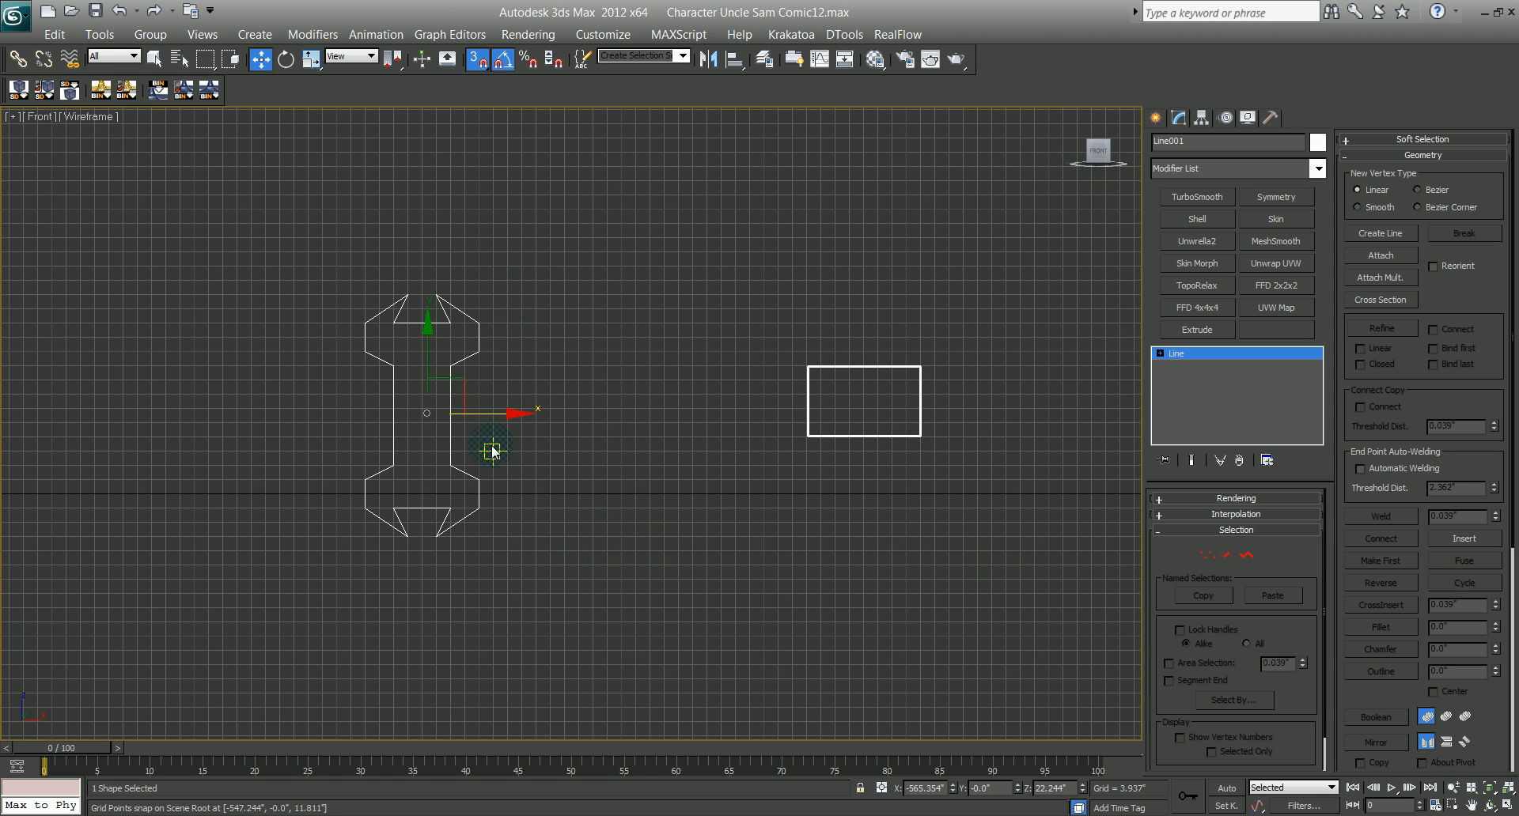
{"action": "key", "text": "s"}
Step: Compare the wrench outline's size with the board and the character in the front view
{"action": "middle_click_drag", "start_coordinate": [601, 358], "coordinate": [403, 394]}
{"action": "scroll", "coordinate": [481, 415], "scroll_direction": "down", "scroll_amount": 5}
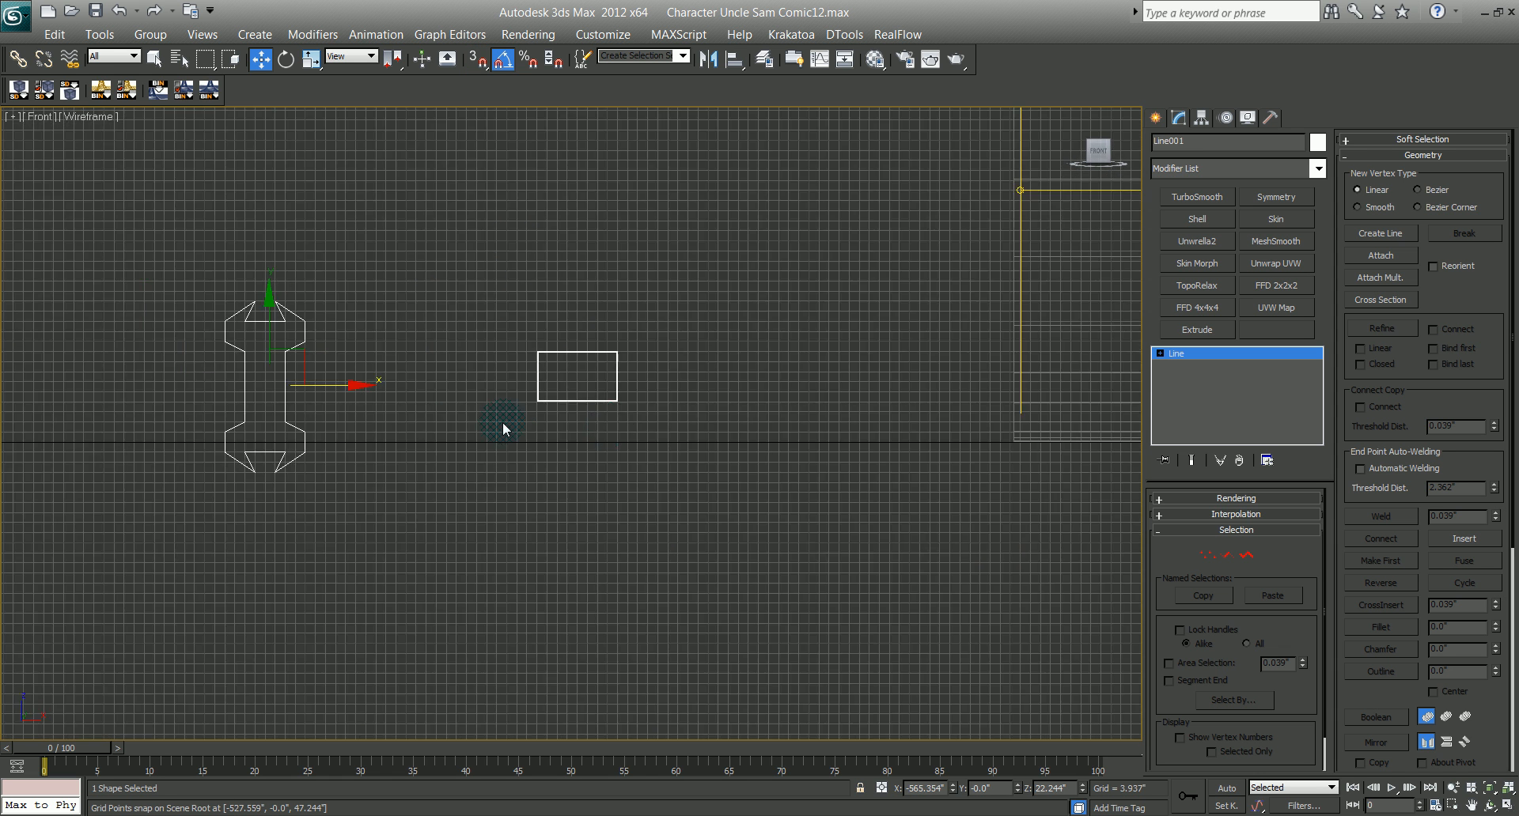
{"action": "middle_click_drag", "start_coordinate": [876, 420], "coordinate": [810, 406]}
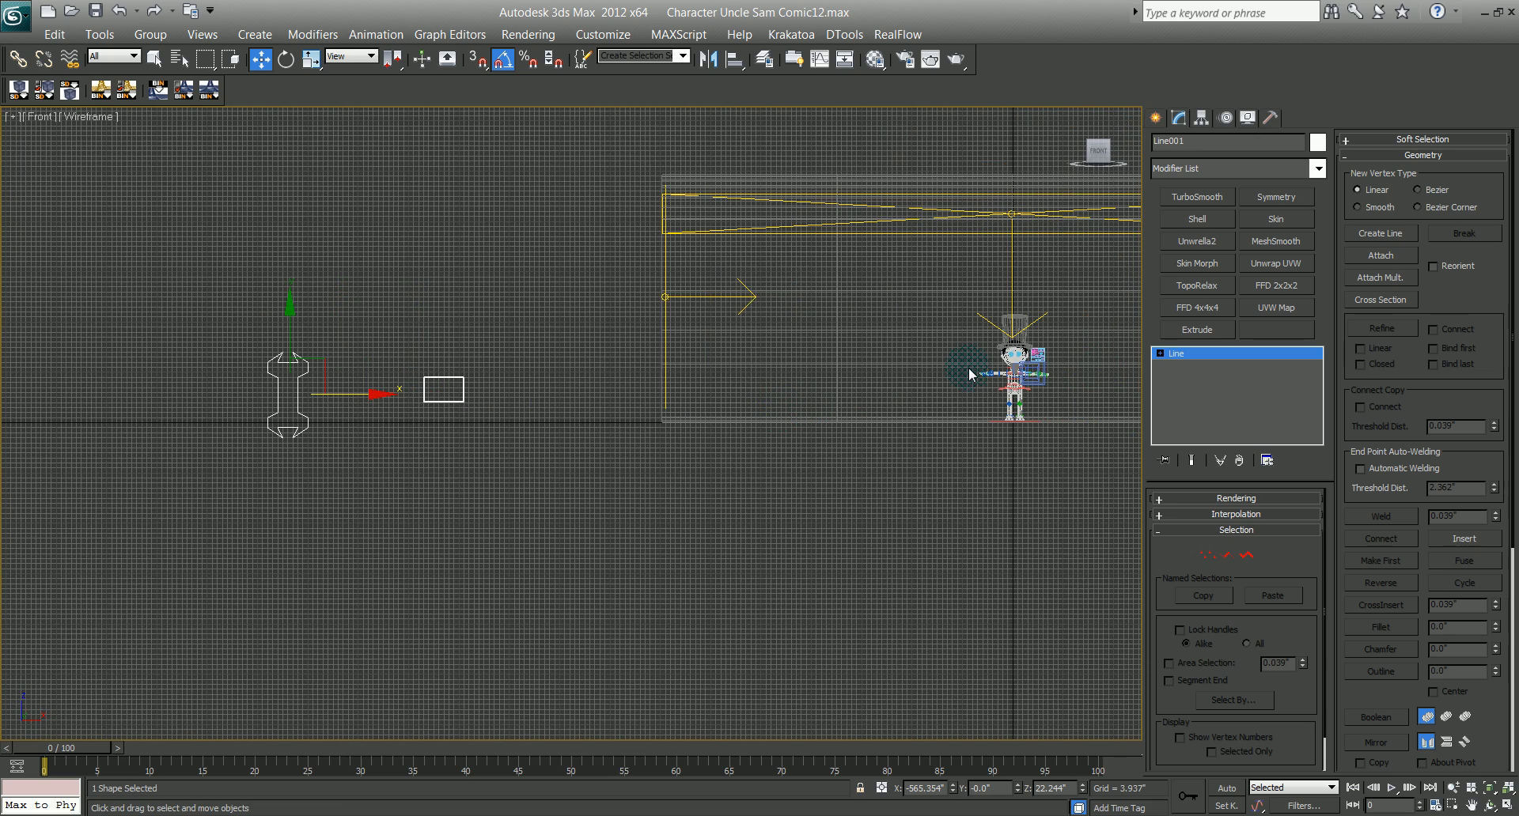
{"action": "middle_click_drag", "start_coordinate": [198, 524], "coordinate": [500, 579]}
{"action": "scroll", "coordinate": [458, 567], "scroll_direction": "up", "scroll_amount": 5}
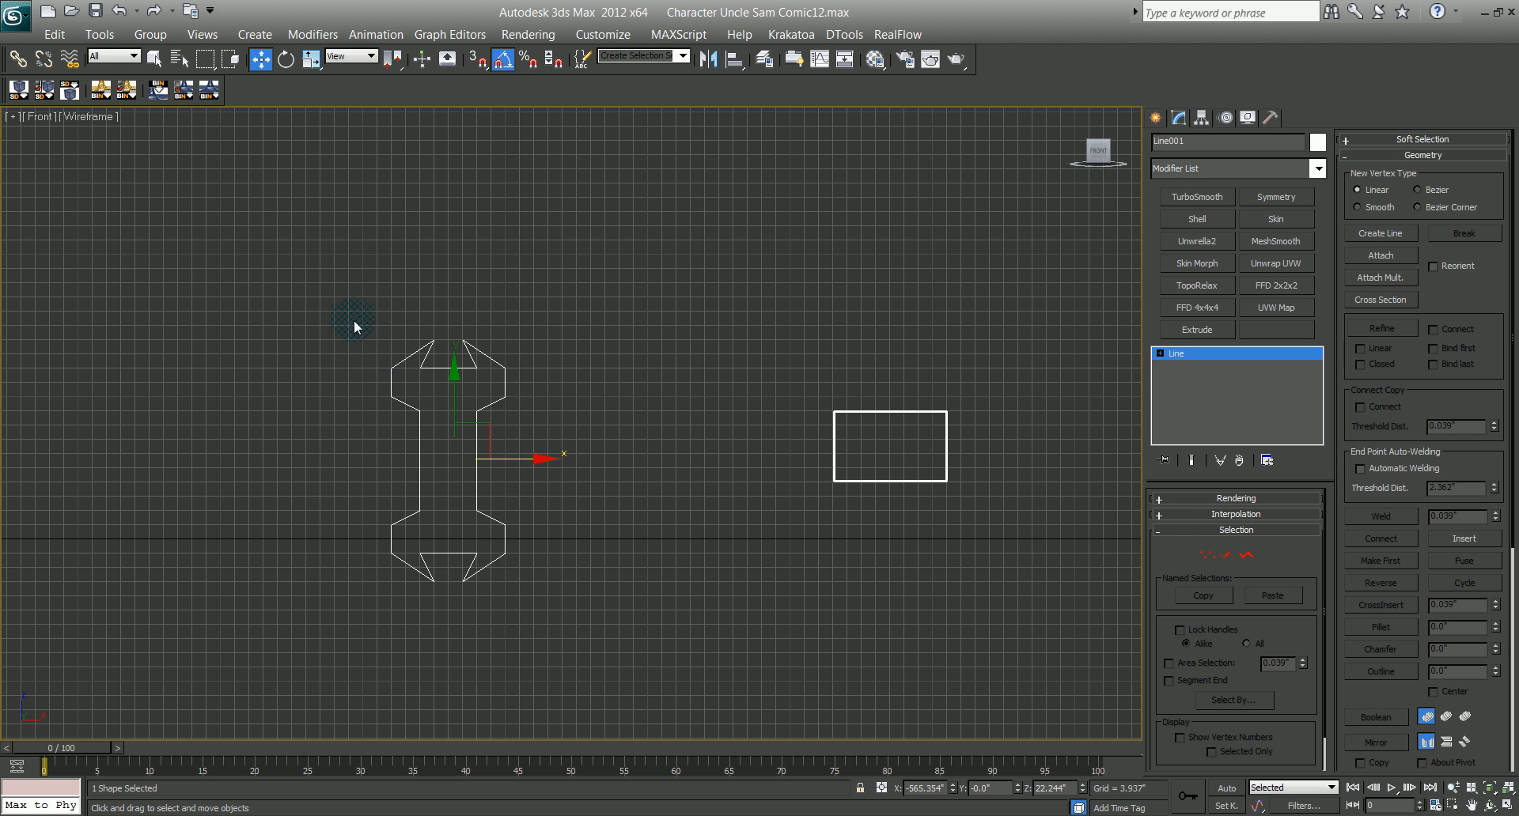
{"action": "left_click_drag", "start_coordinate": [577, 629], "coordinate": [577, 629]}
{"action": "middle_click_drag", "start_coordinate": [580, 585], "coordinate": [534, 563]}
Step: Show the wrench outline in an angled perspective view and extrude it by 5 inches
{"action": "key", "text": "p"}
{"action": "key", "text": "ctrl+r"}
{"action": "left_click_drag", "start_coordinate": [486, 460], "coordinate": [549, 504]}
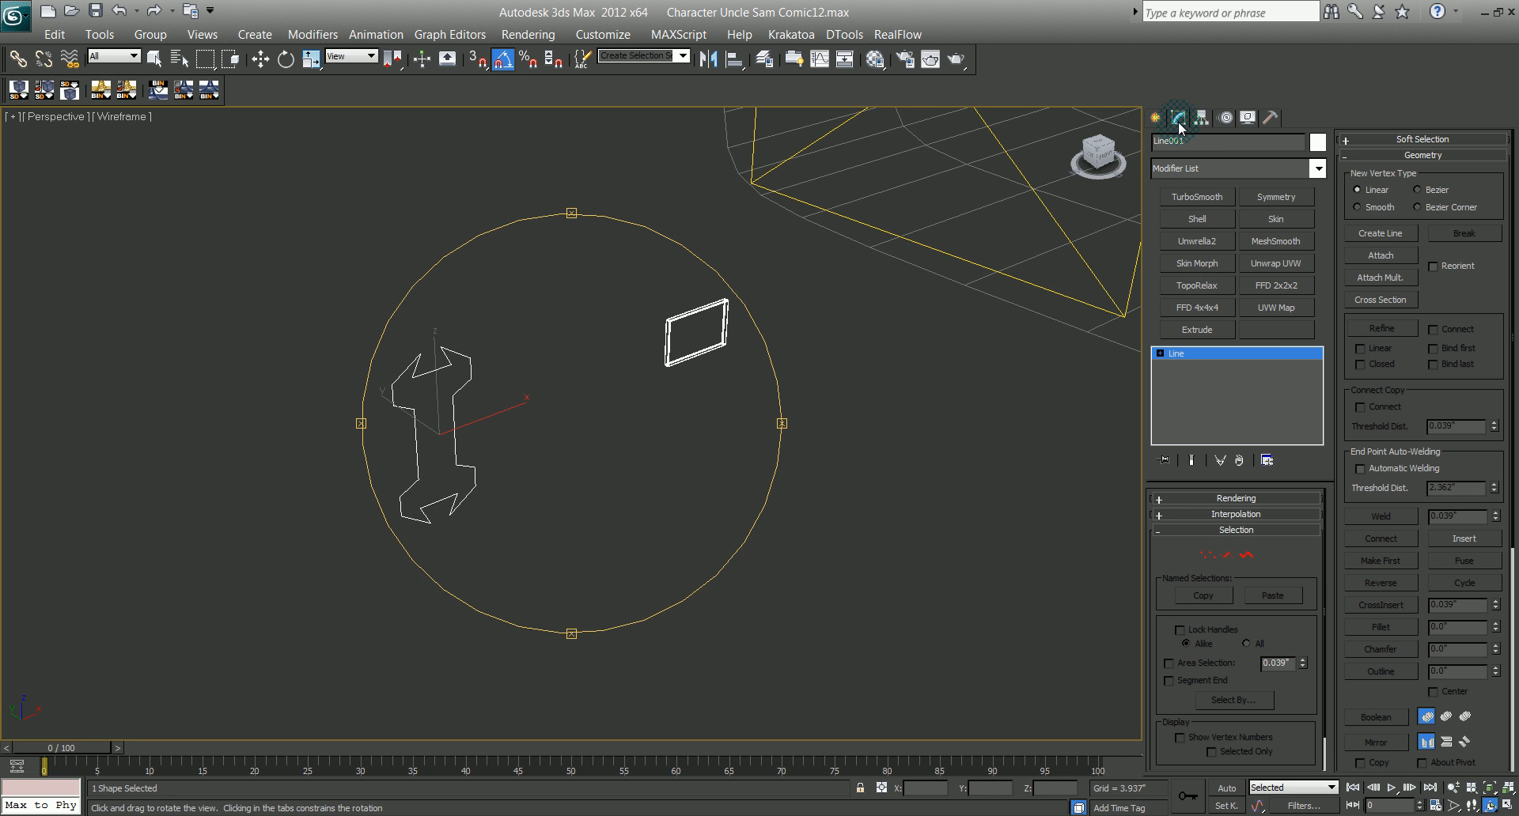
{"action": "left_click", "coordinate": [1156, 118]}
{"action": "left_click", "coordinate": [1179, 119]}
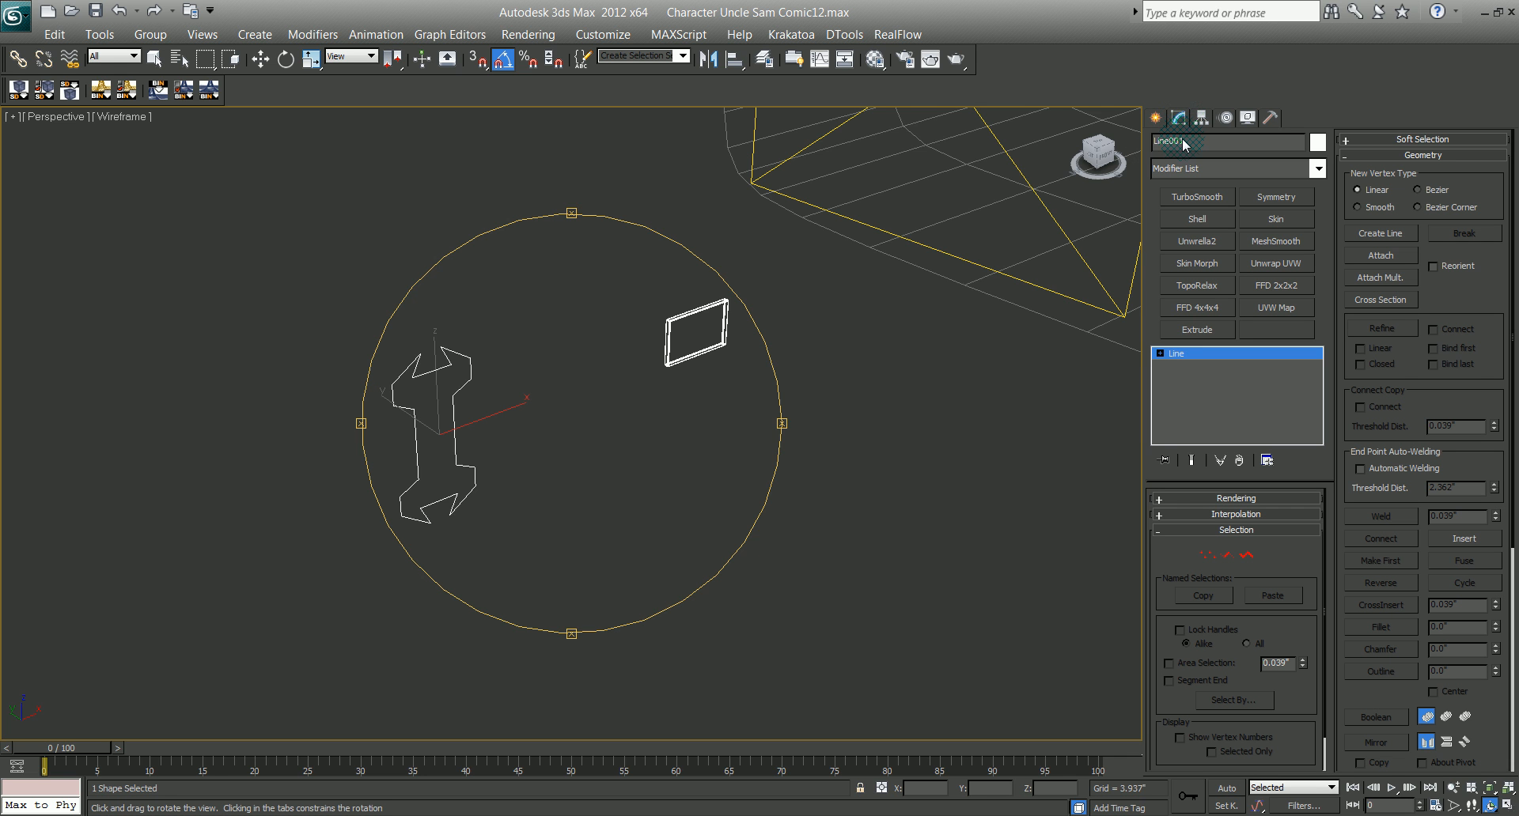
{"action": "left_click", "coordinate": [1184, 330]}
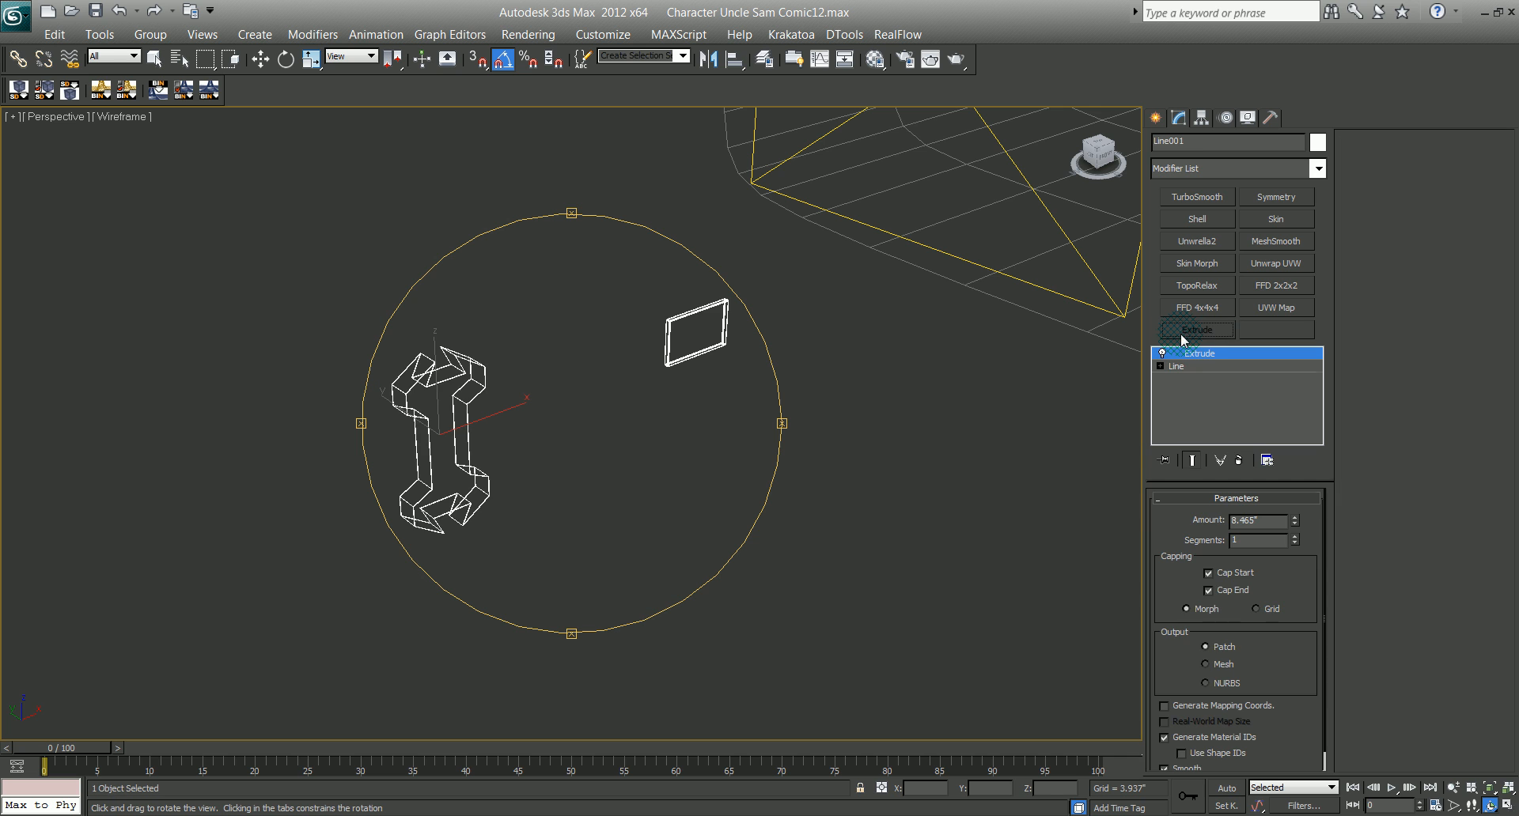
{"action": "double_click", "coordinate": [1269, 525]}
{"action": "type", "text": "5"}
{"action": "key", "text": "Return"}
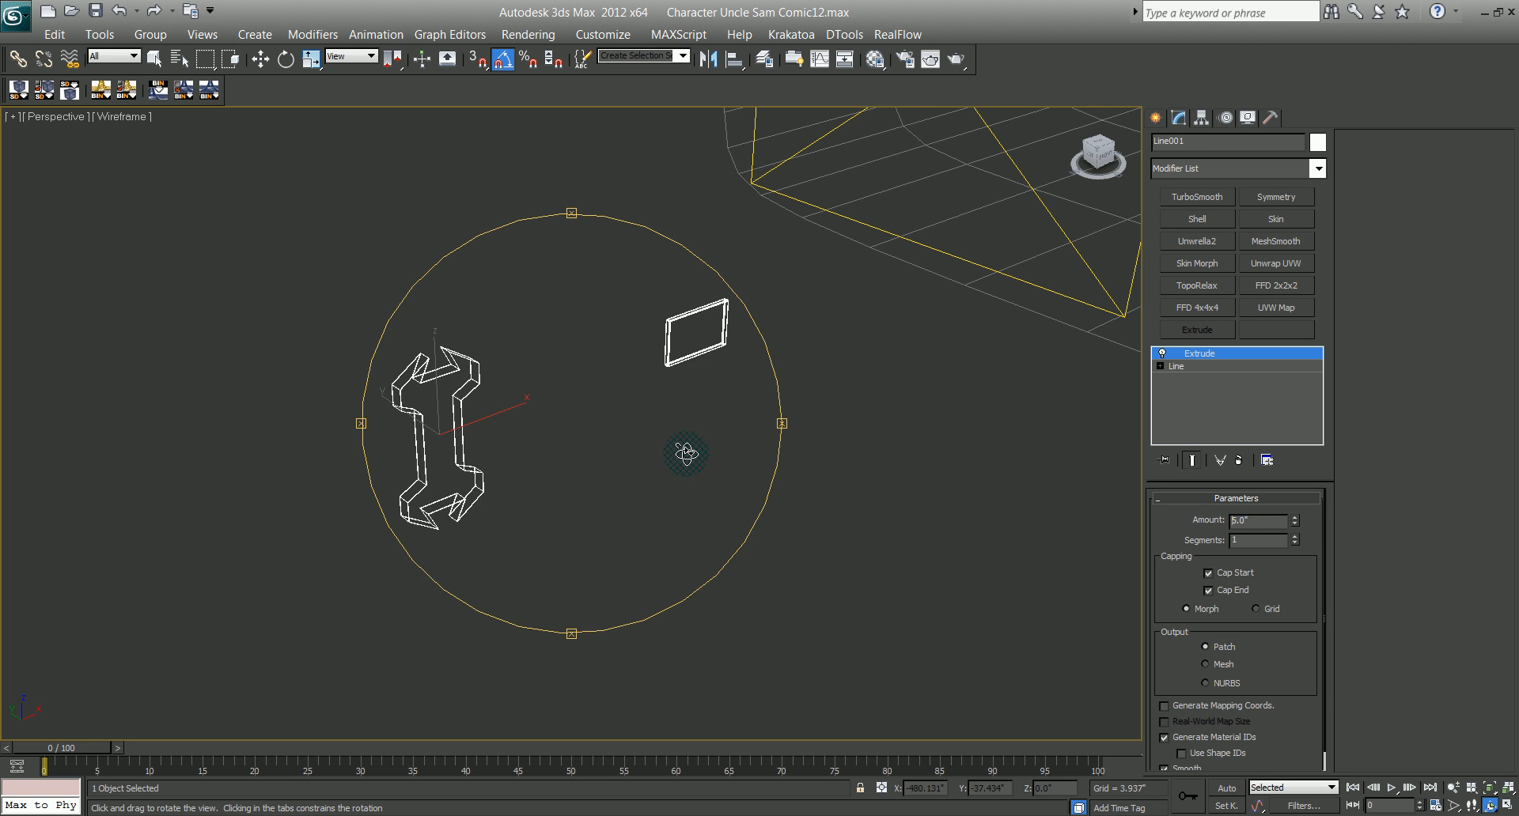
Step: Display the perspective view shaded and change the wrench's Extrude output type to Mesh
{"action": "middle_click_drag", "start_coordinate": [698, 453], "coordinate": [624, 454]}
{"action": "key", "text": "F3"}
{"action": "key", "text": "F3"}
{"action": "key", "text": "F3"}
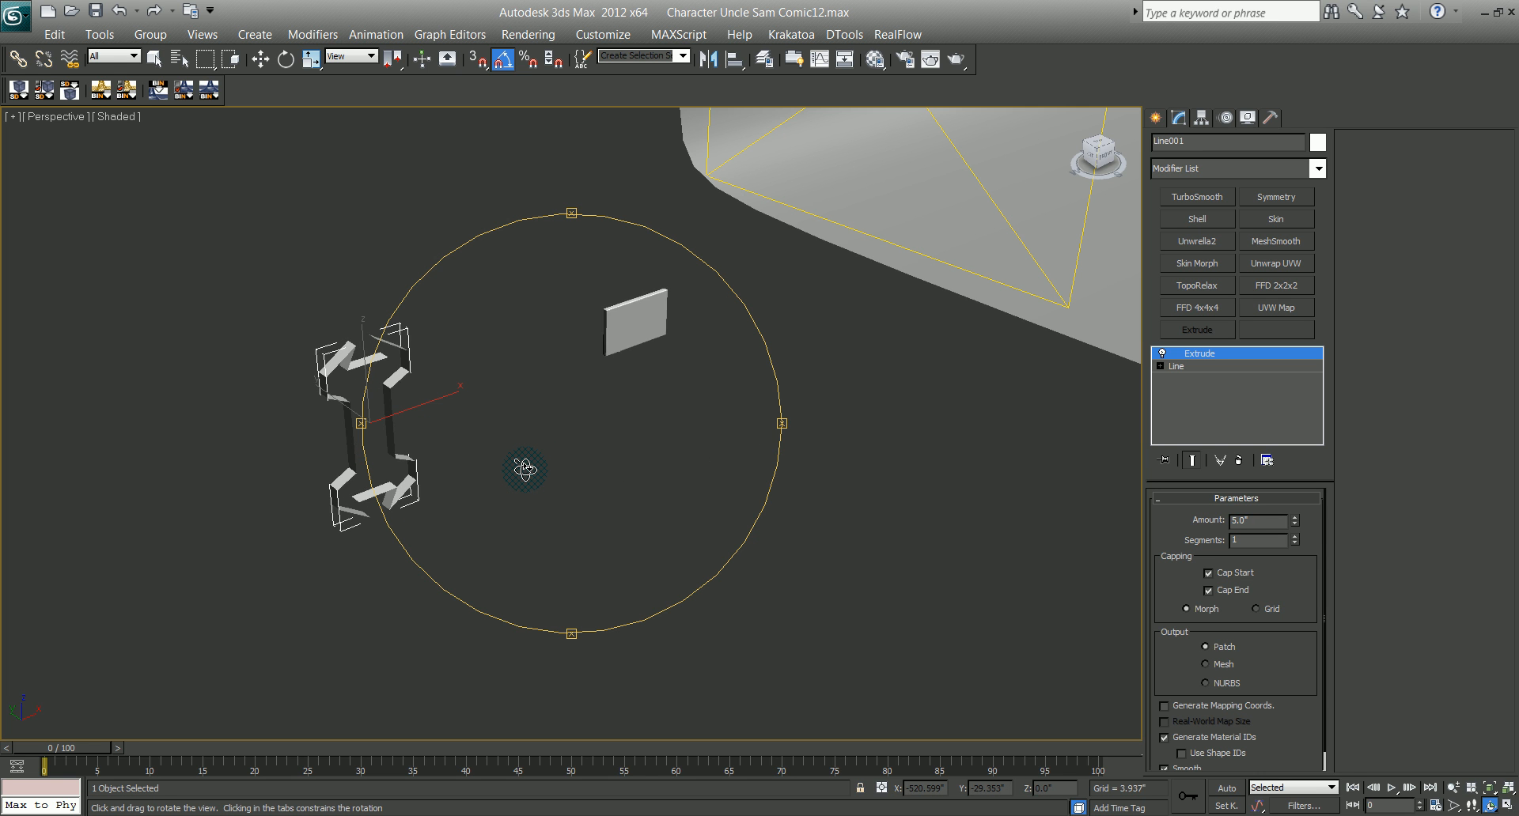
{"action": "left_click_drag", "start_coordinate": [566, 499], "coordinate": [712, 499]}
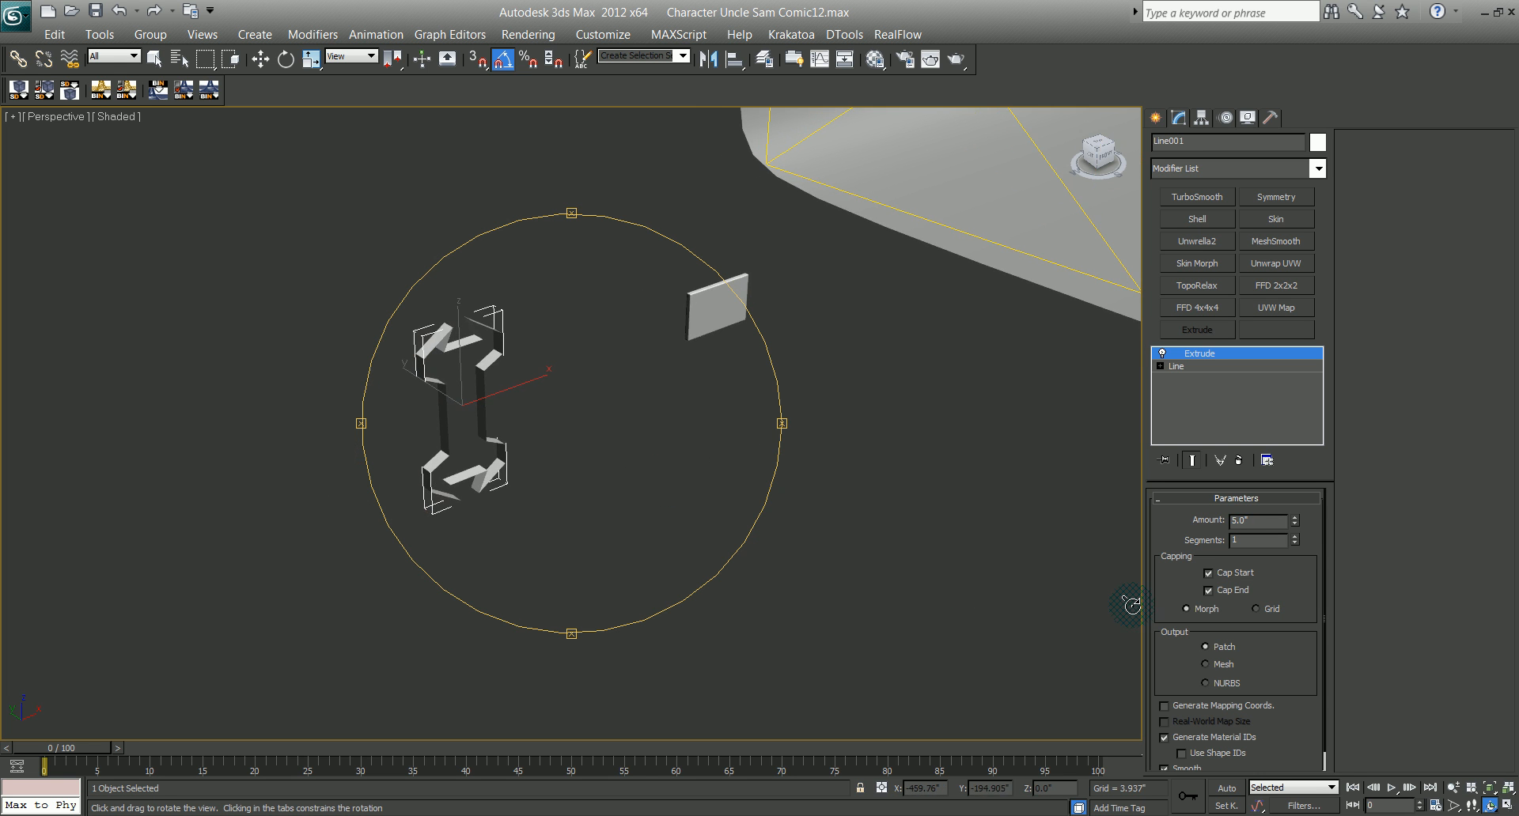
{"action": "mouse_move", "coordinate": [608, 465]}
{"action": "left_mouse_down"}
{"action": "mouse_move", "coordinate": [499, 432]}
{"action": "mouse_move", "coordinate": [583, 472]}
{"action": "mouse_move", "coordinate": [562, 483]}
{"action": "mouse_move", "coordinate": [617, 454]}
{"action": "mouse_move", "coordinate": [739, 451]}
{"action": "mouse_move", "coordinate": [589, 479]}
{"action": "left_mouse_up"}
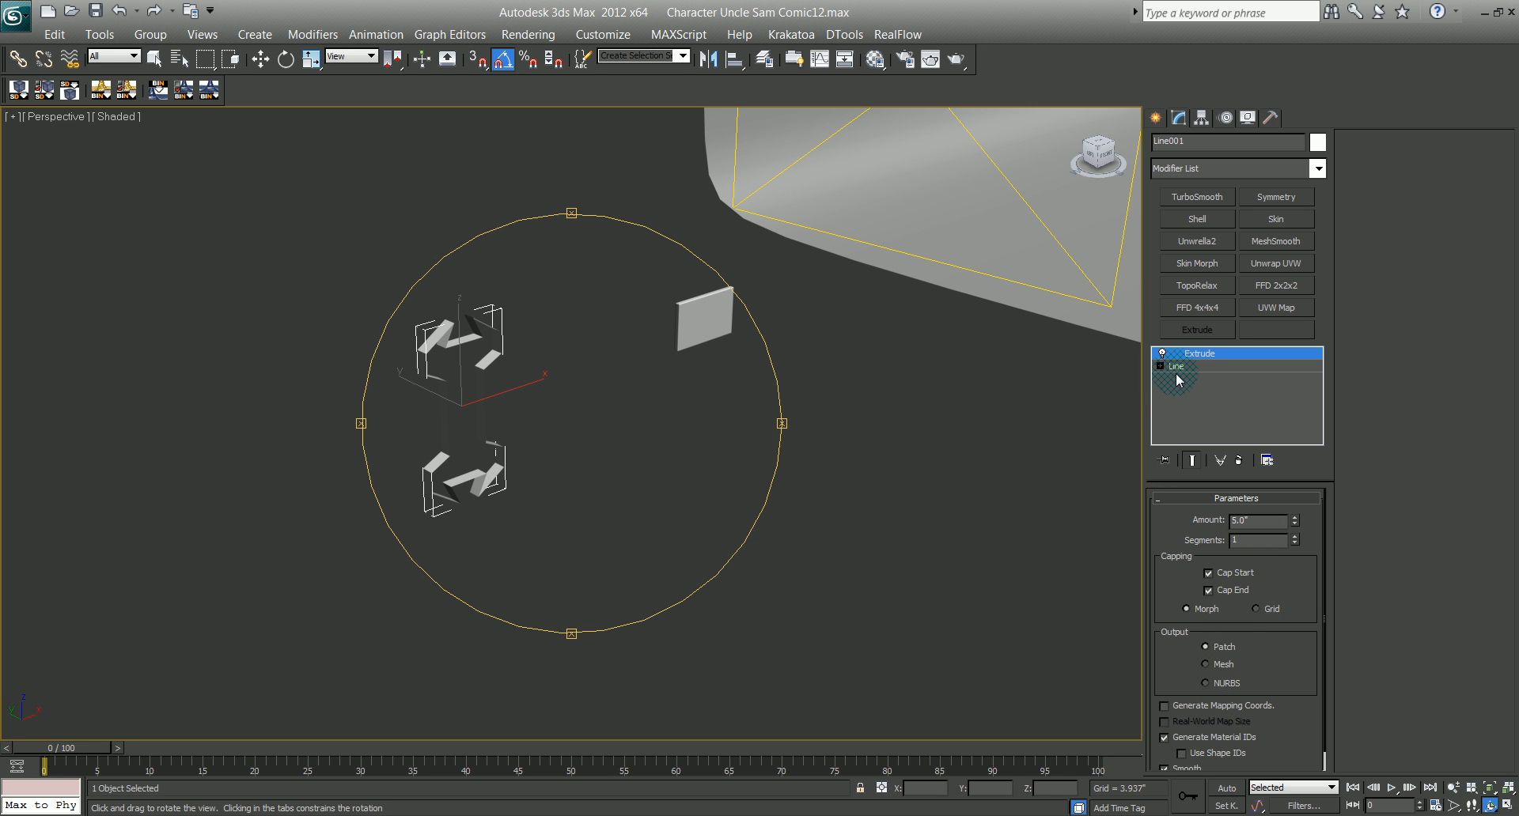
{"action": "left_click", "coordinate": [1217, 667]}
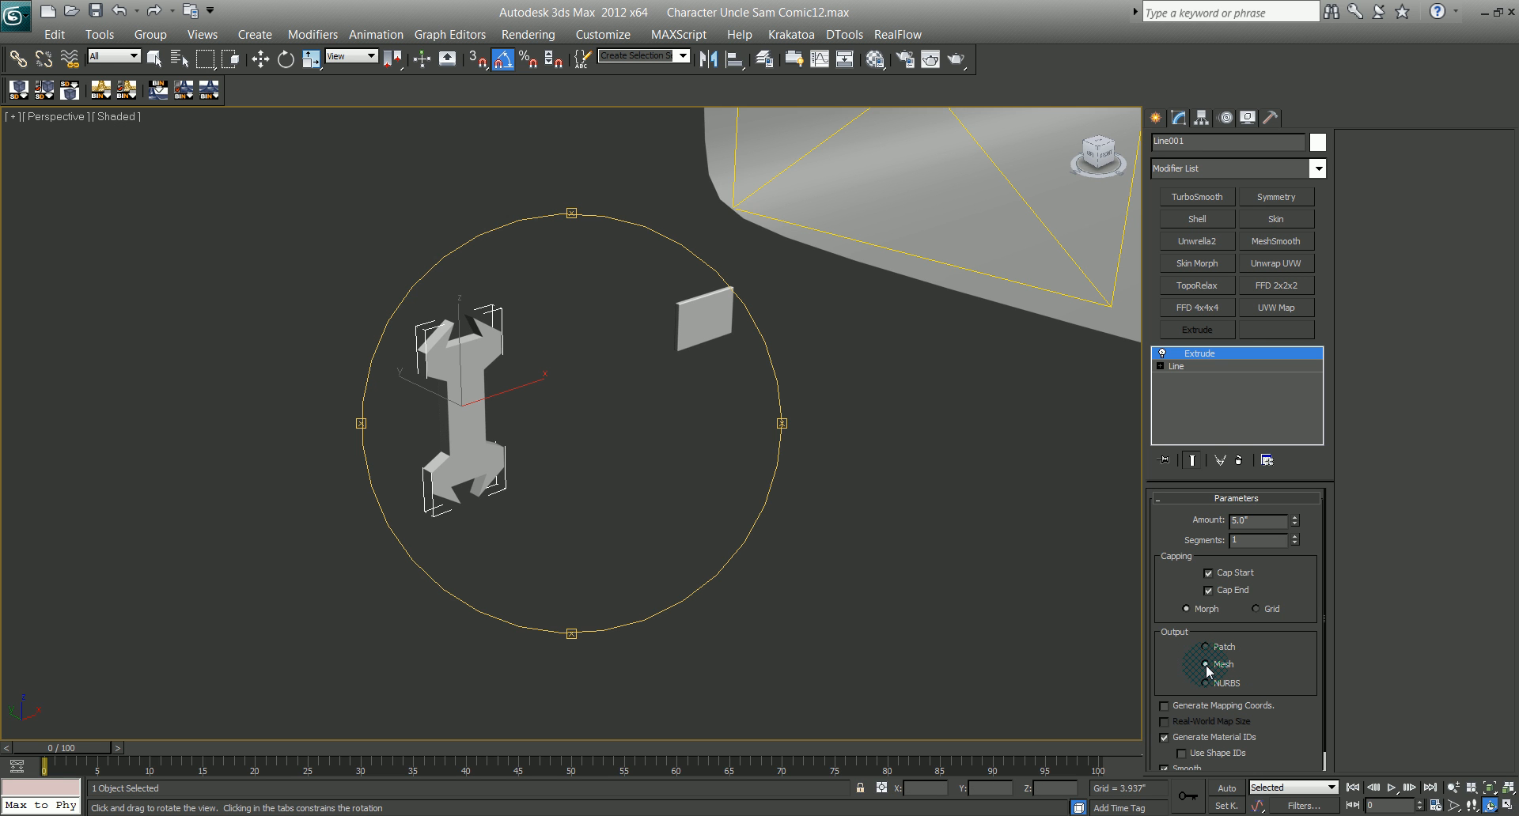
{"action": "left_click_drag", "start_coordinate": [526, 471], "coordinate": [564, 479]}
{"action": "key", "text": "w"}
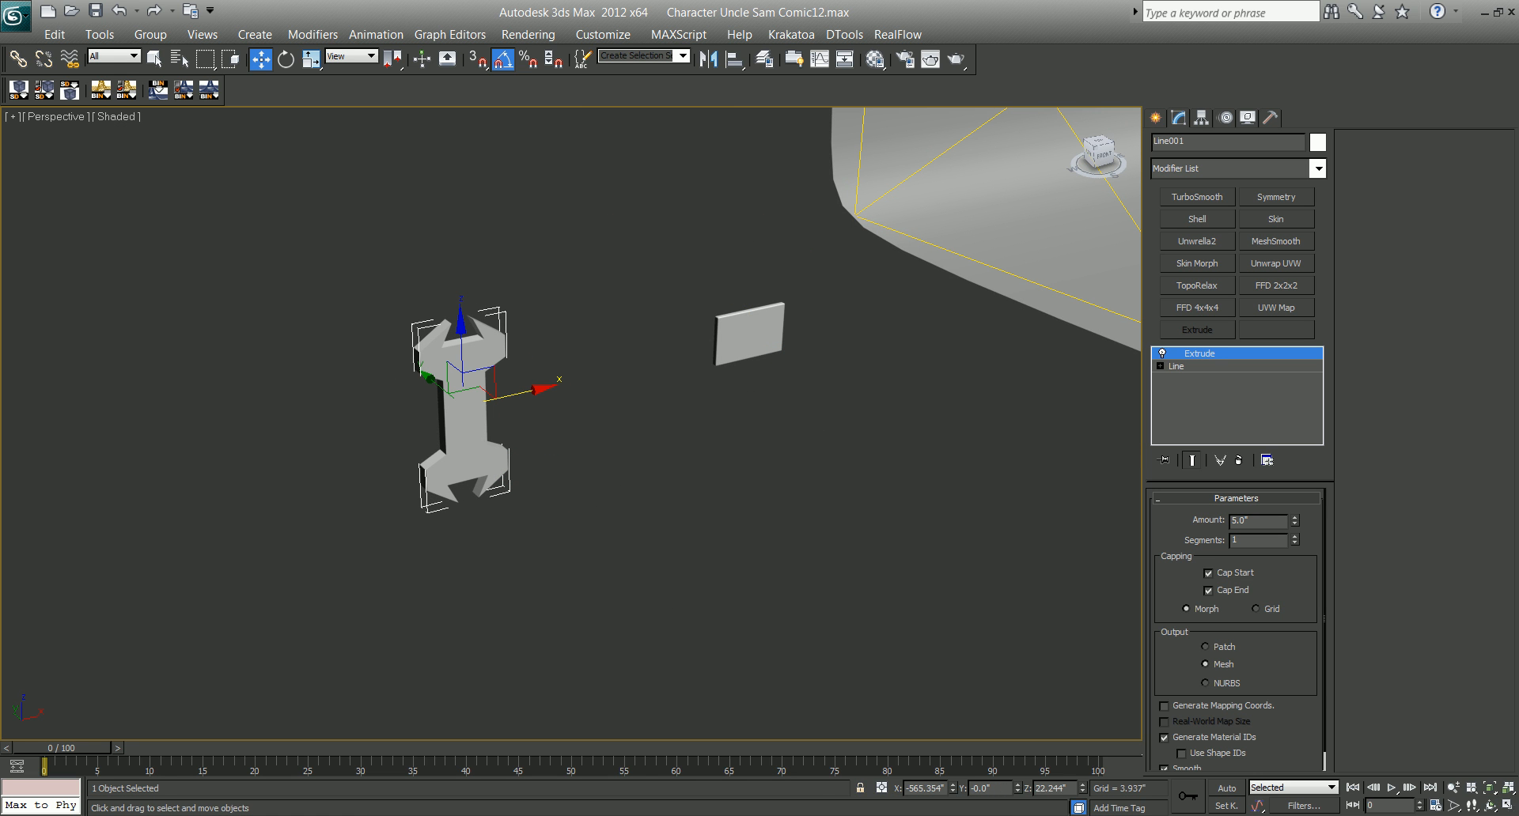
Step: Check the props in sample.jpg, return to 3ds Max and rename the wrench object as wrnc
{"action": "left_click", "coordinate": [846, 815]}
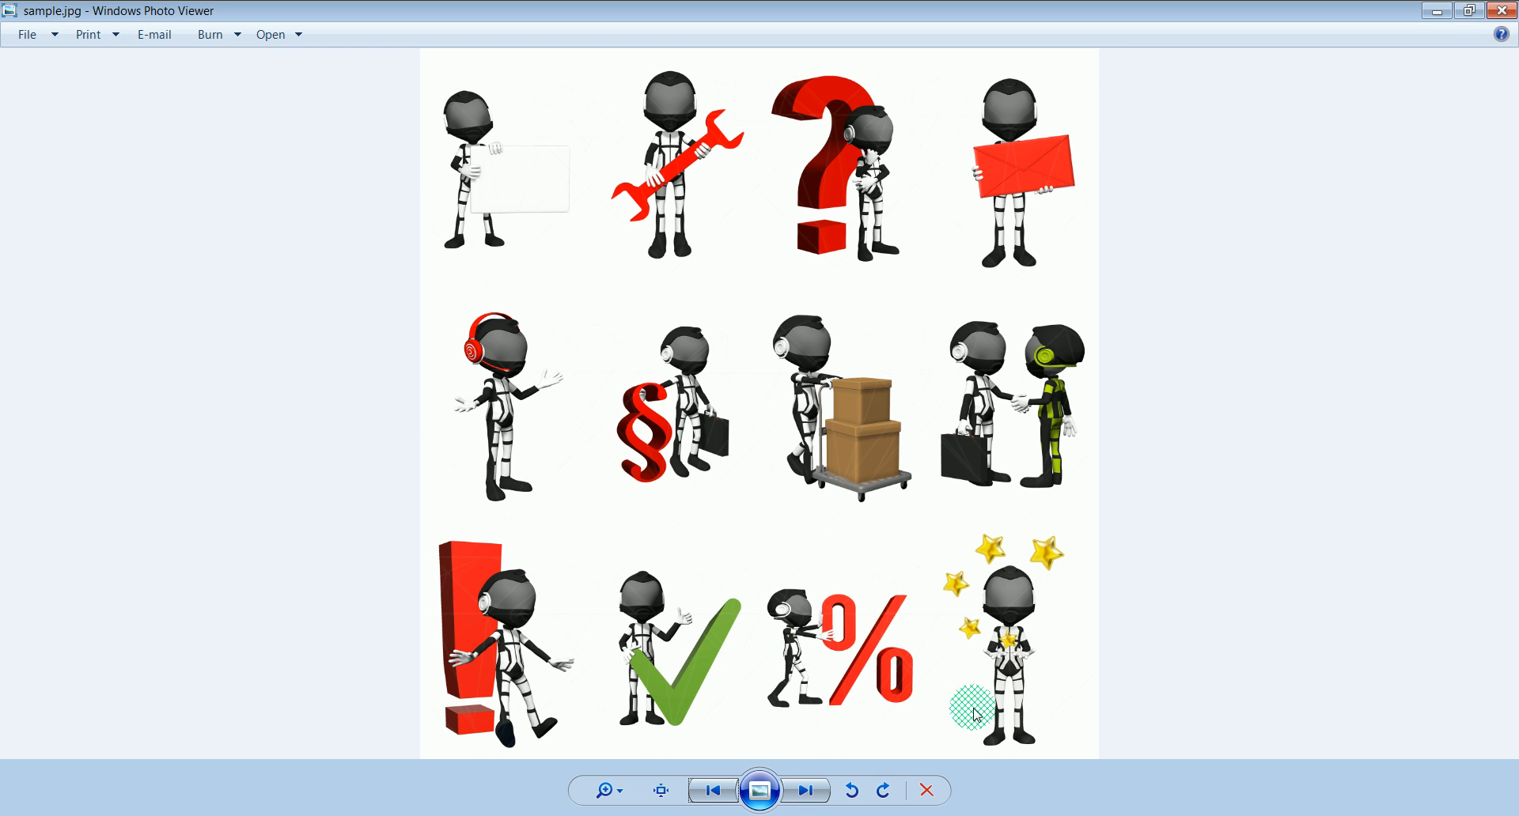
{"action": "left_click", "coordinate": [1437, 11]}
{"action": "middle_click_drag", "start_coordinate": [492, 457], "coordinate": [485, 397]}
{"action": "scroll", "coordinate": [595, 429], "scroll_direction": "down", "scroll_amount": 3}
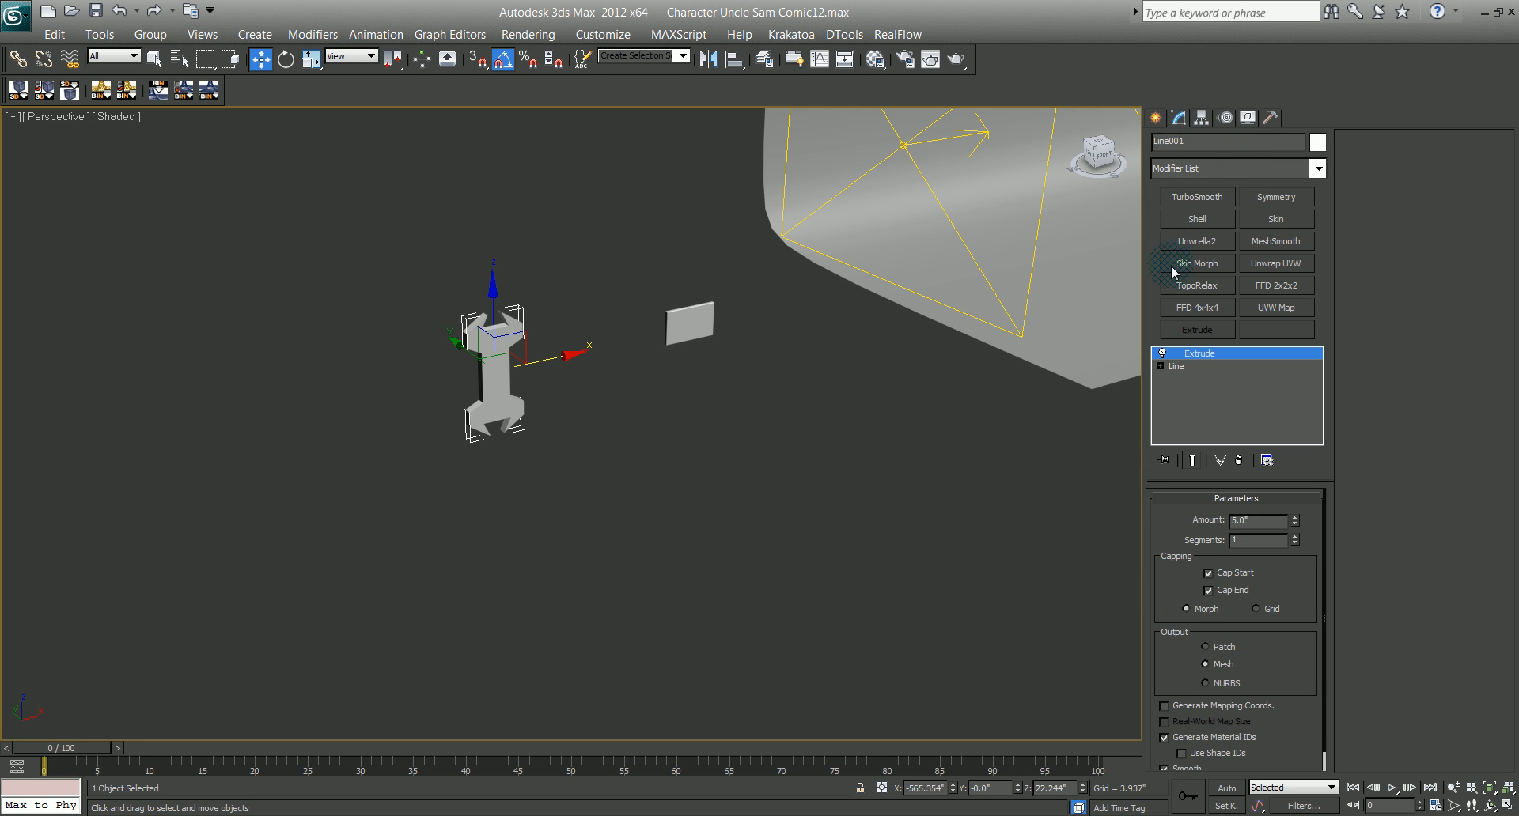
{"action": "left_click_drag", "start_coordinate": [1196, 142], "coordinate": [928, 161]}
Step: Move the wrench about 47 inches along X toward the sign board and deselect it
{"action": "middle_click_drag", "start_coordinate": [789, 435], "coordinate": [739, 406]}
{"action": "left_click_drag", "start_coordinate": [654, 333], "coordinate": [597, 339]}
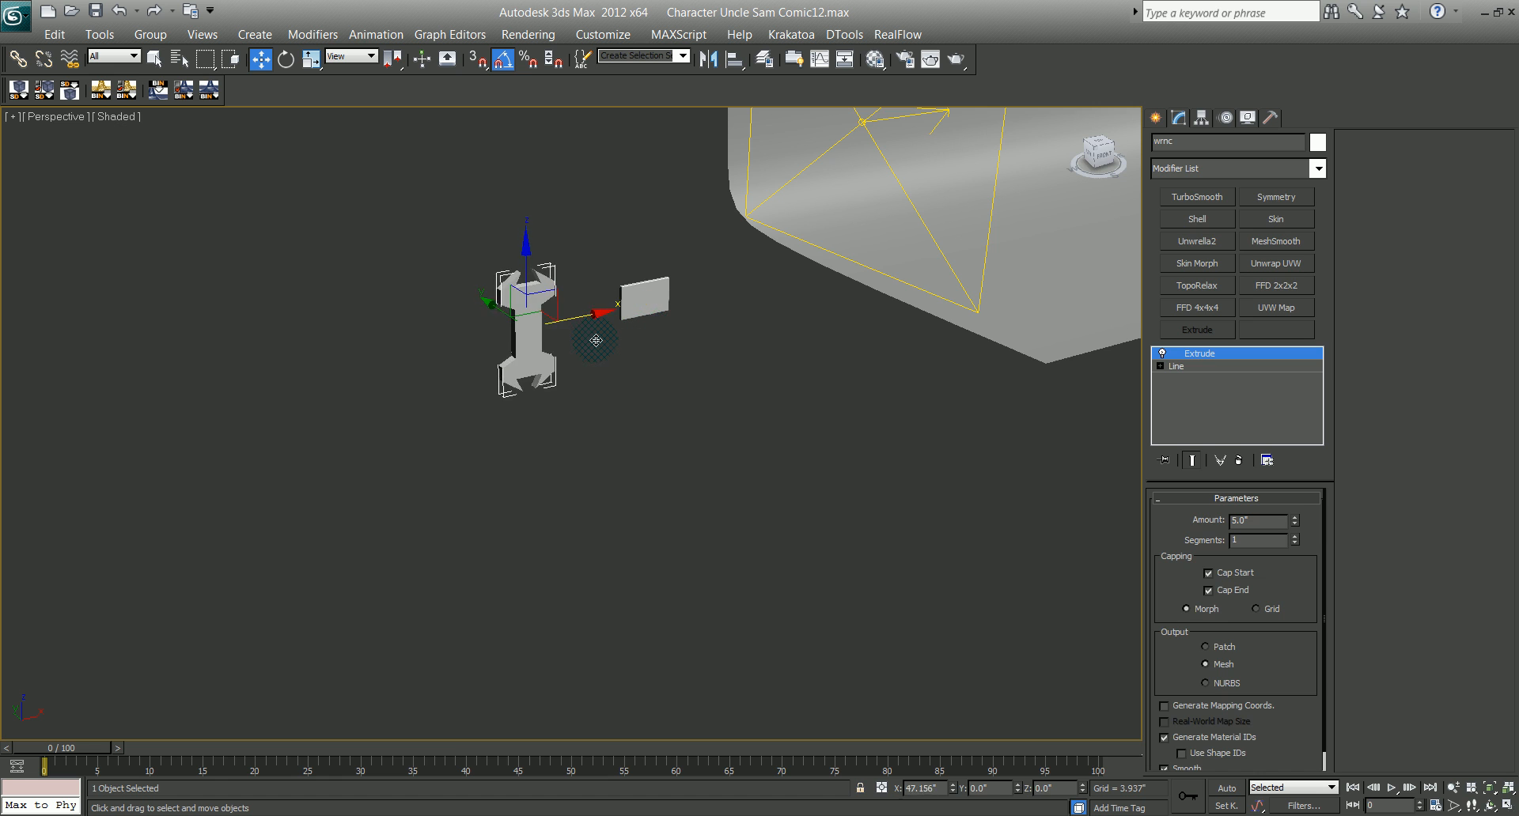
{"action": "left_click", "coordinate": [591, 460]}
{"action": "middle_click_drag", "start_coordinate": [631, 519], "coordinate": [553, 503]}
{"action": "middle_click_drag", "start_coordinate": [650, 502], "coordinate": [743, 538]}
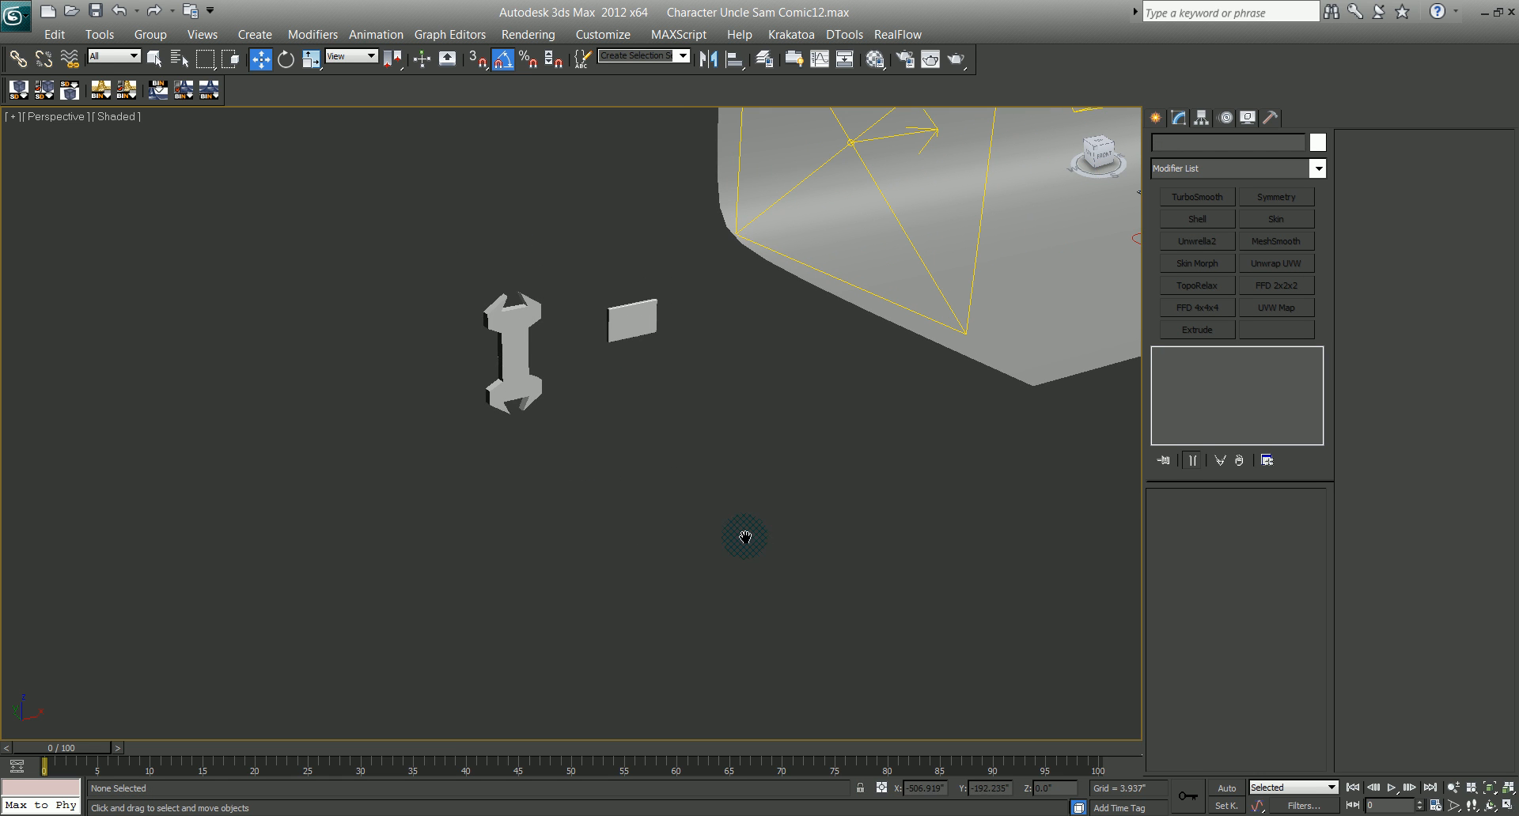
Step: Start the spline Text tool and select its default text for replacement
{"action": "left_click", "coordinate": [1160, 120]}
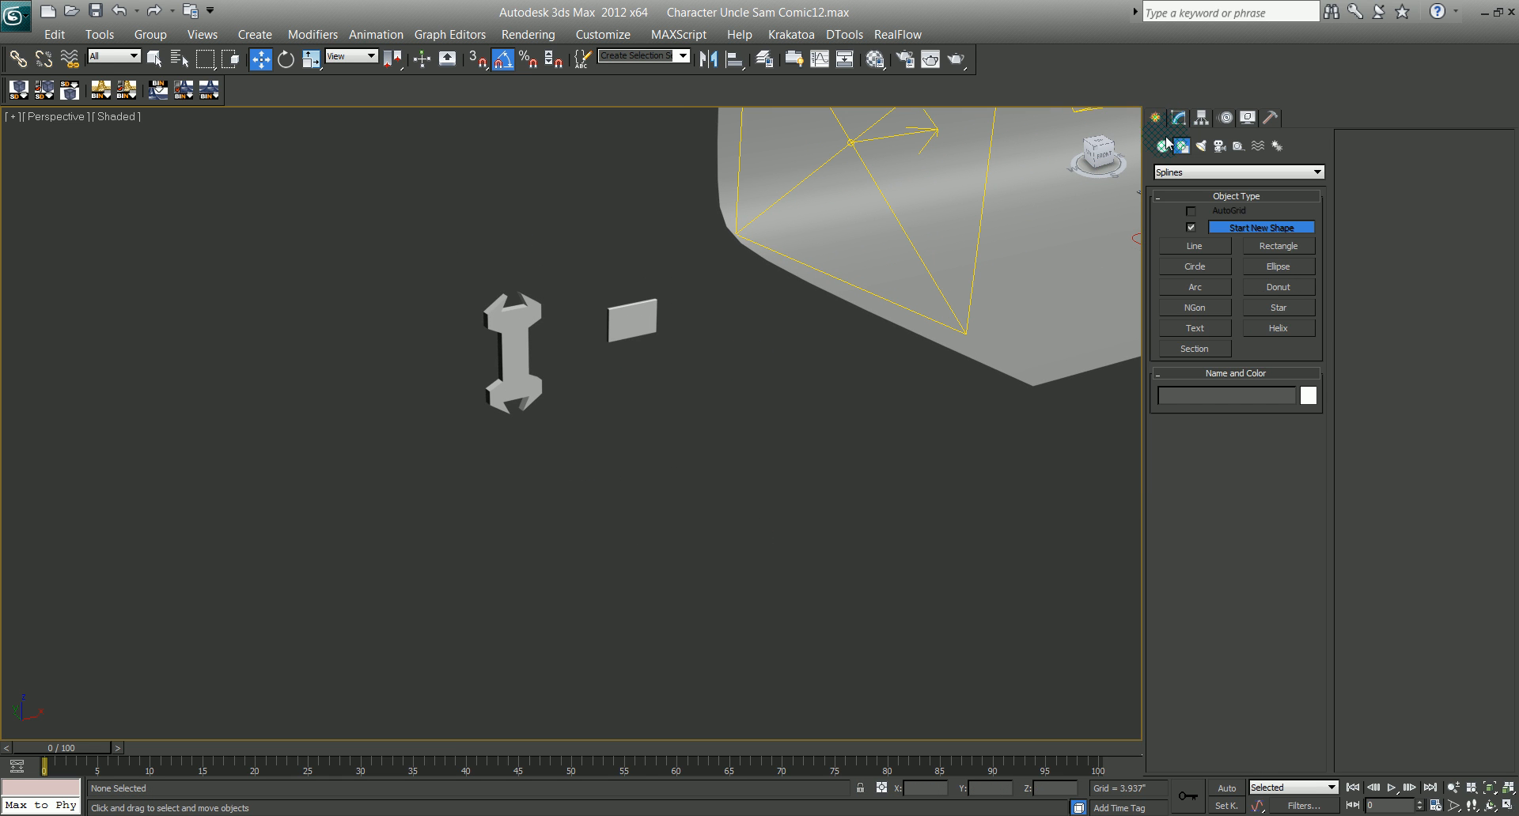
{"action": "left_click", "coordinate": [1199, 331]}
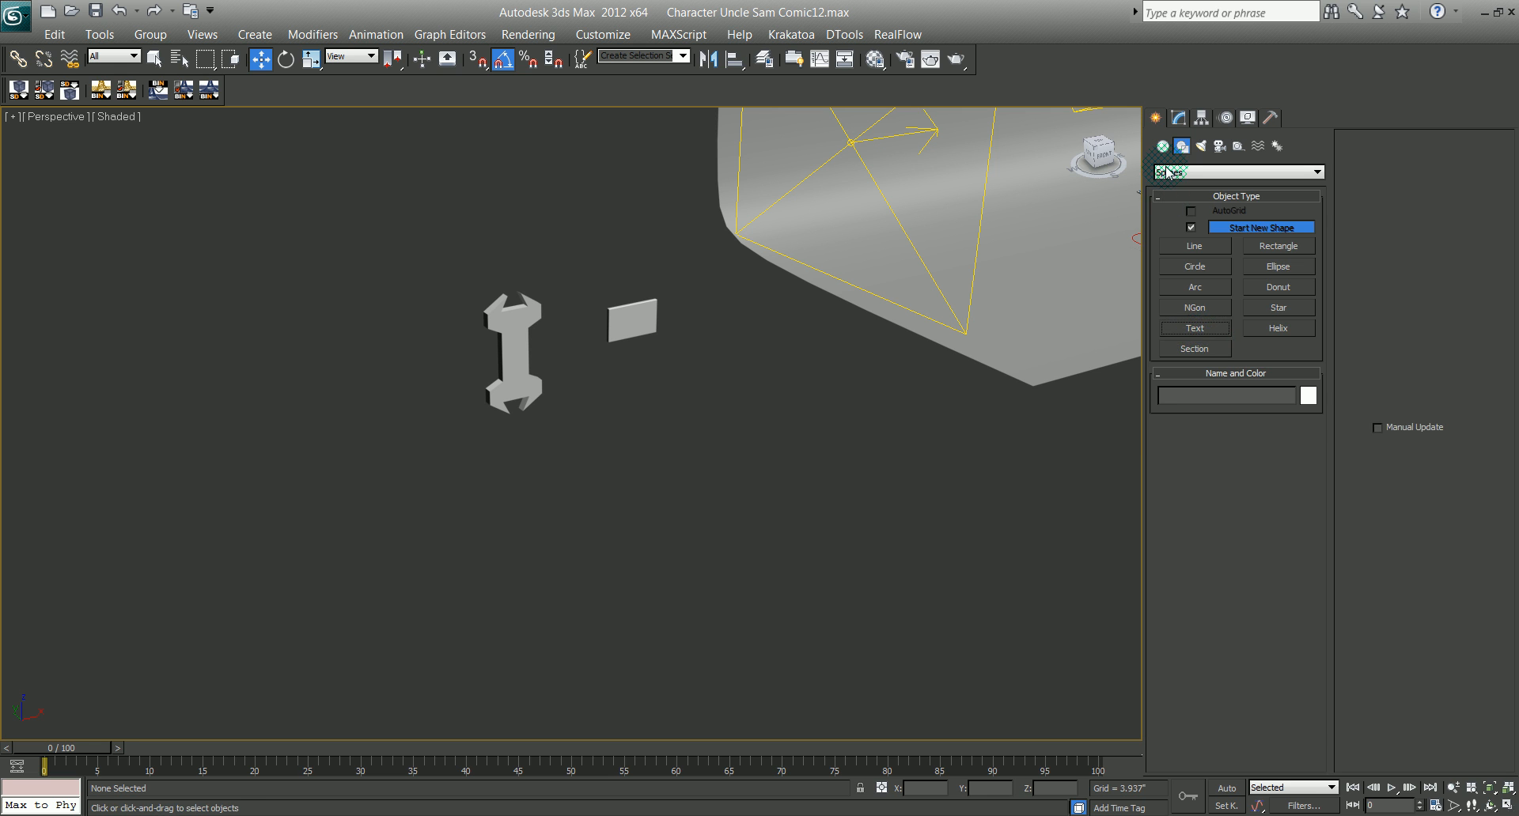
{"action": "left_click", "coordinate": [1189, 612]}
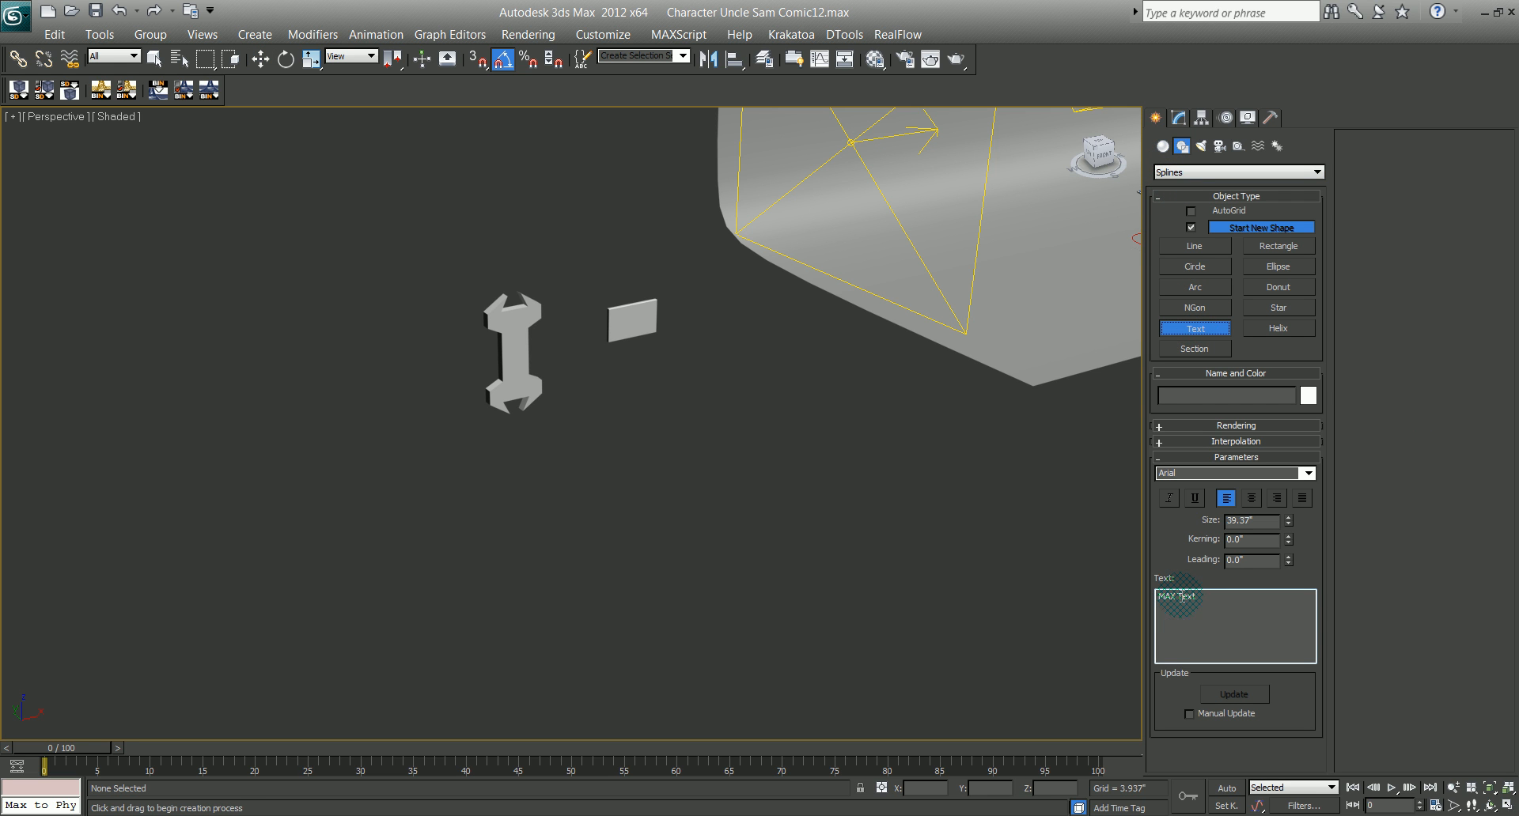
{"action": "left_click", "coordinate": [1173, 619]}
{"action": "left_click_drag", "start_coordinate": [1205, 601], "coordinate": [1145, 598]}
Step: Switch to Character Map, move its window further into the viewport and set the font to Arial
{"action": "left_click", "coordinate": [798, 815]}
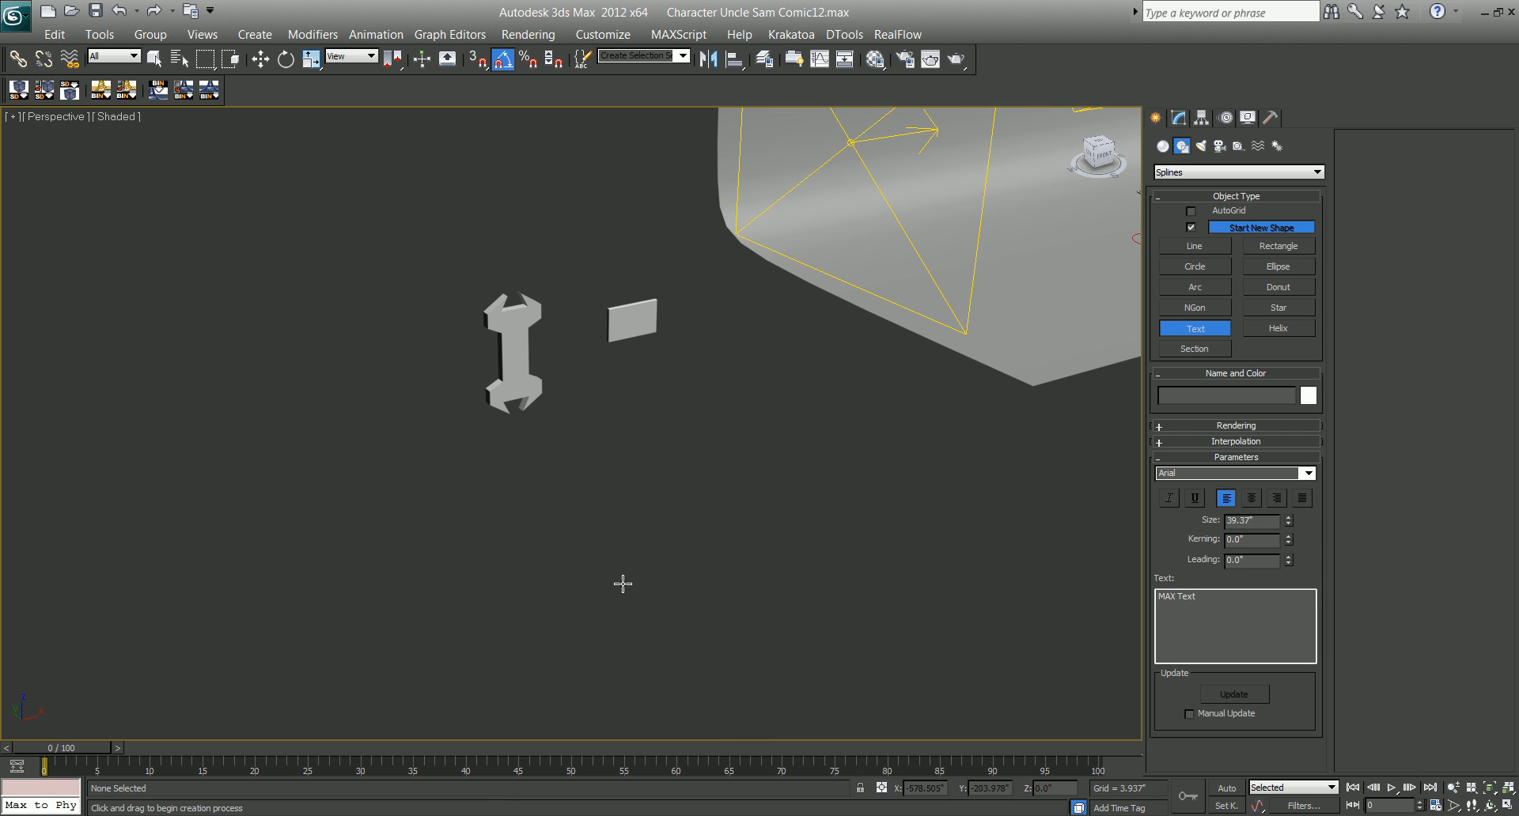
{"action": "key", "text": "alt+Tab"}
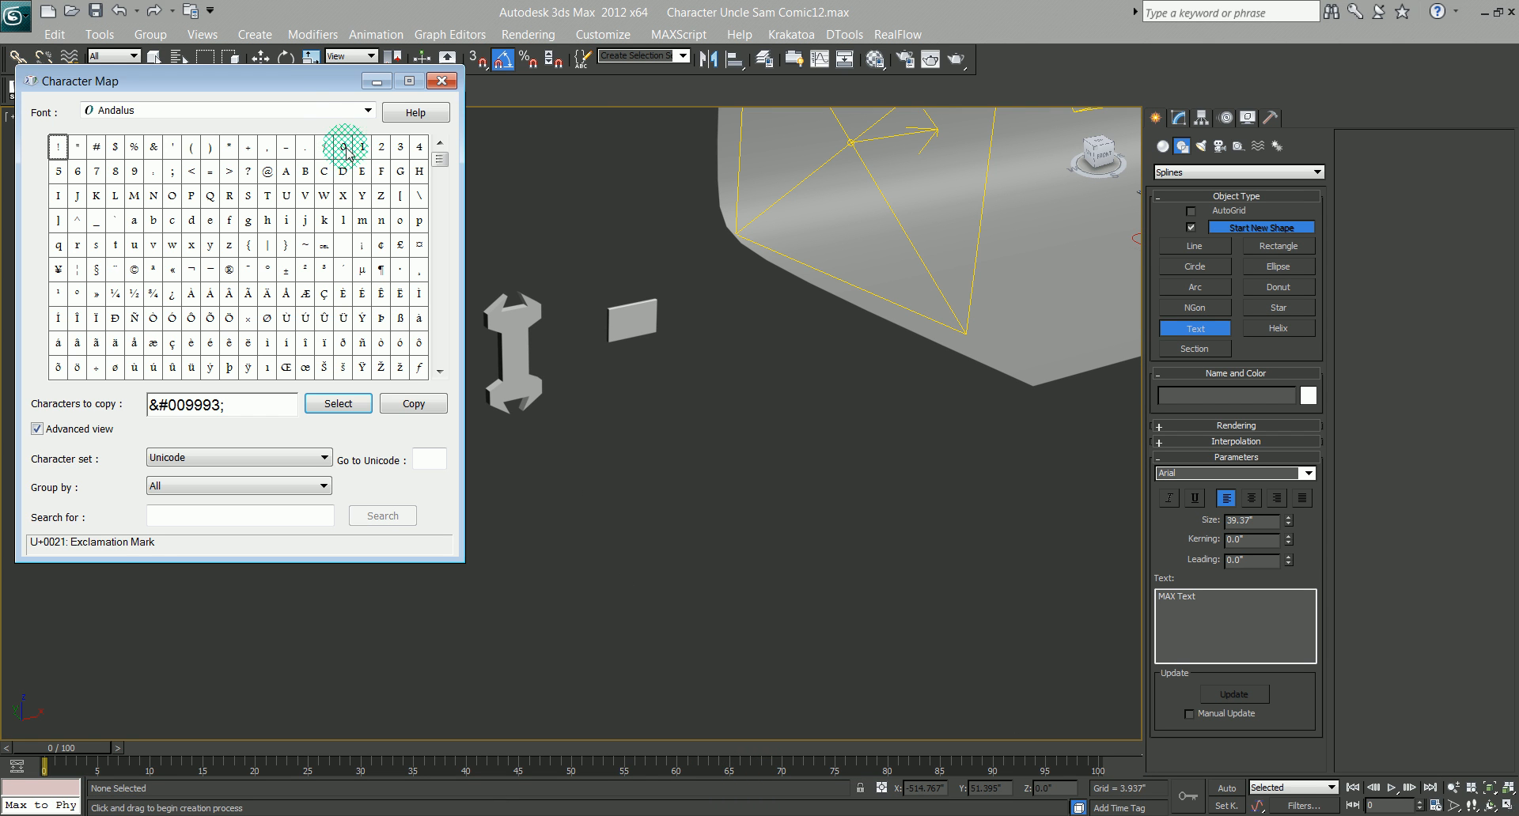
{"action": "left_click_drag", "start_coordinate": [285, 86], "coordinate": [431, 135]}
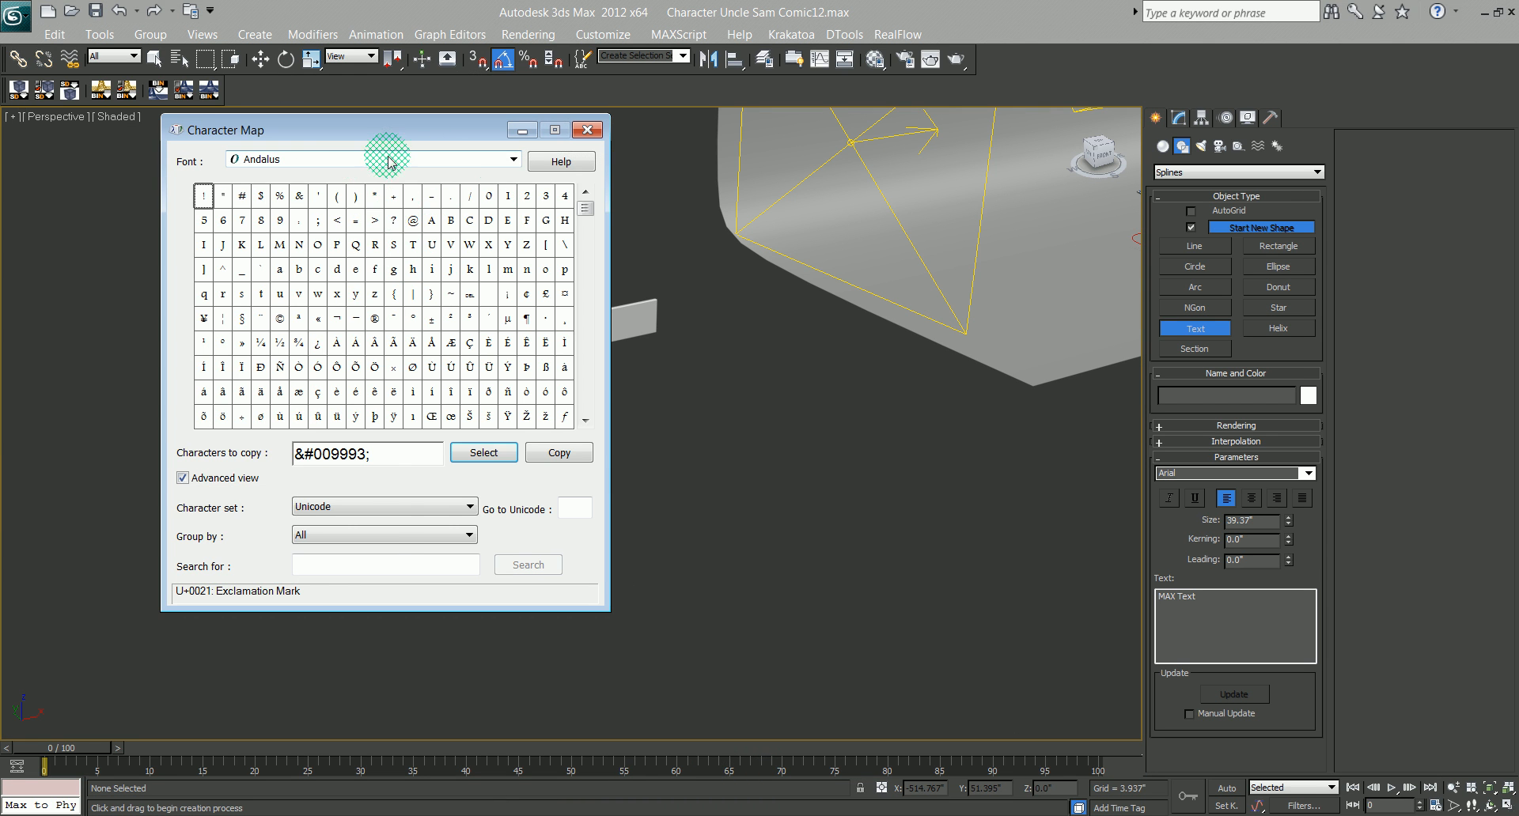
{"action": "left_click", "coordinate": [511, 160]}
{"action": "left_click", "coordinate": [455, 171]}
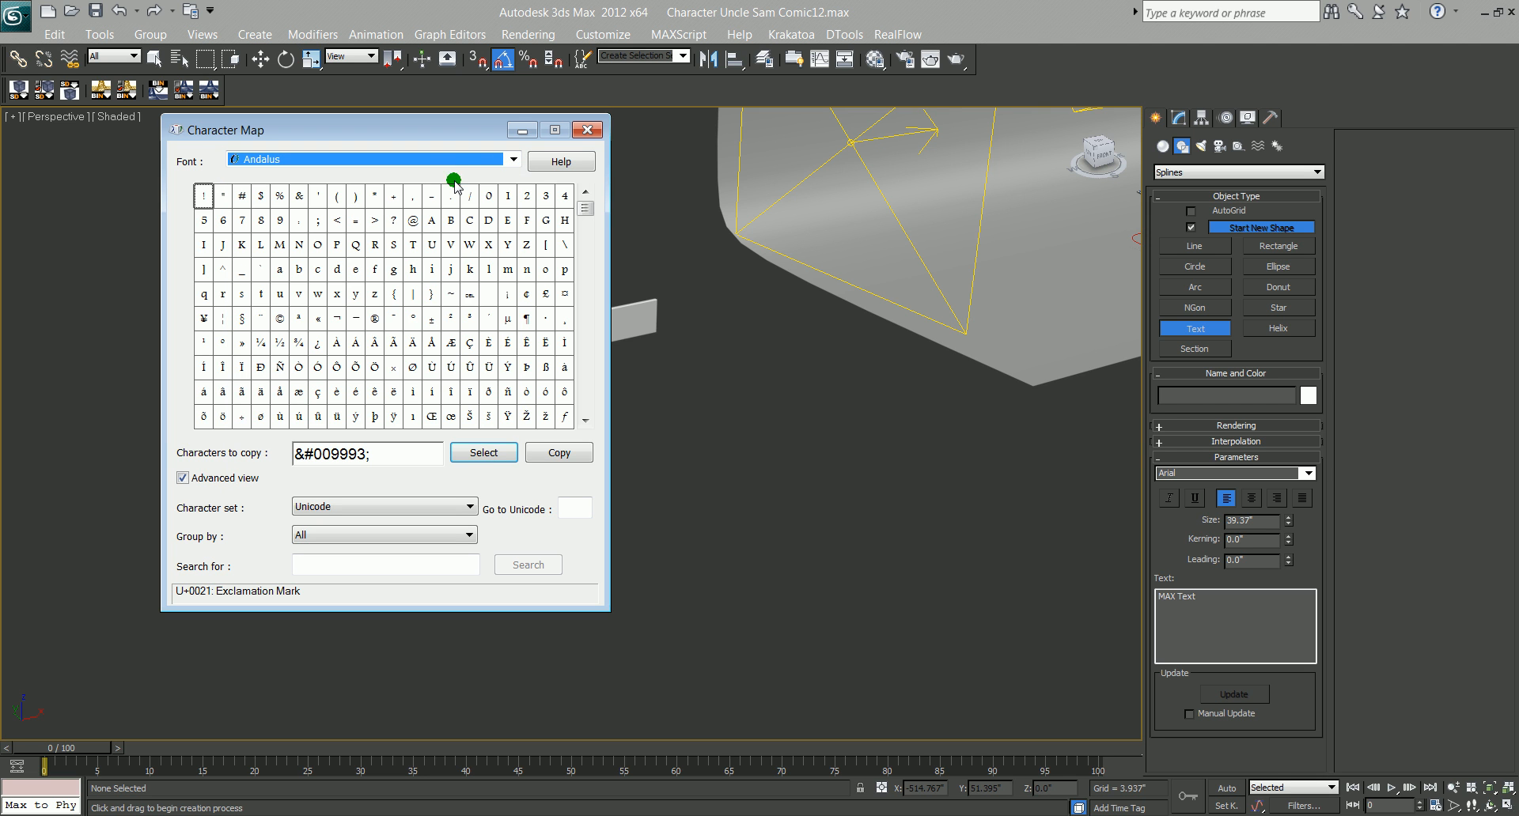
{"action": "scroll", "coordinate": [455, 188], "scroll_direction": "up", "scroll_amount": 3}
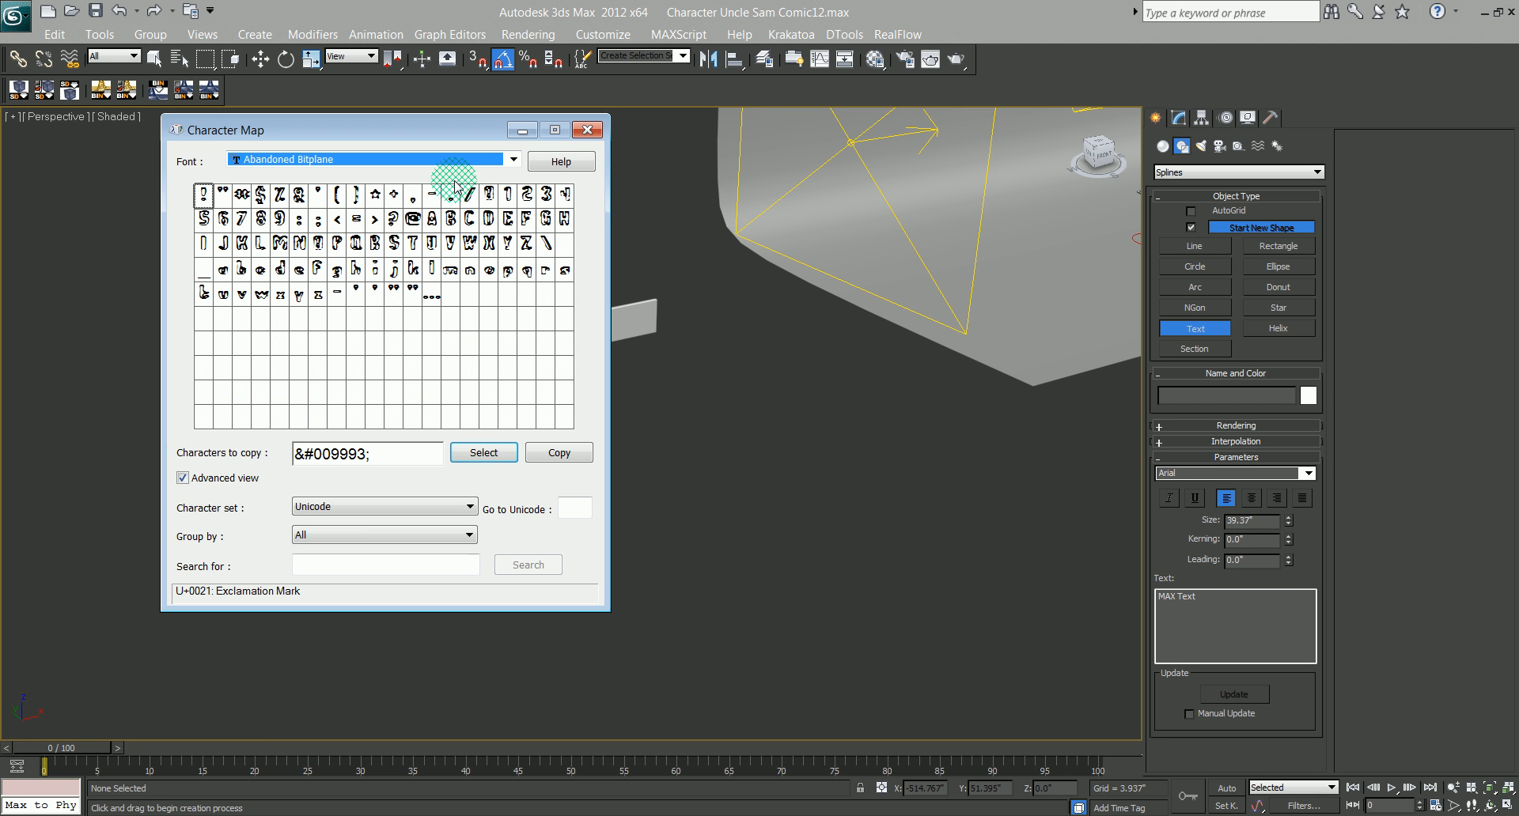
{"action": "scroll", "coordinate": [455, 188], "scroll_direction": "down", "scroll_amount": 5}
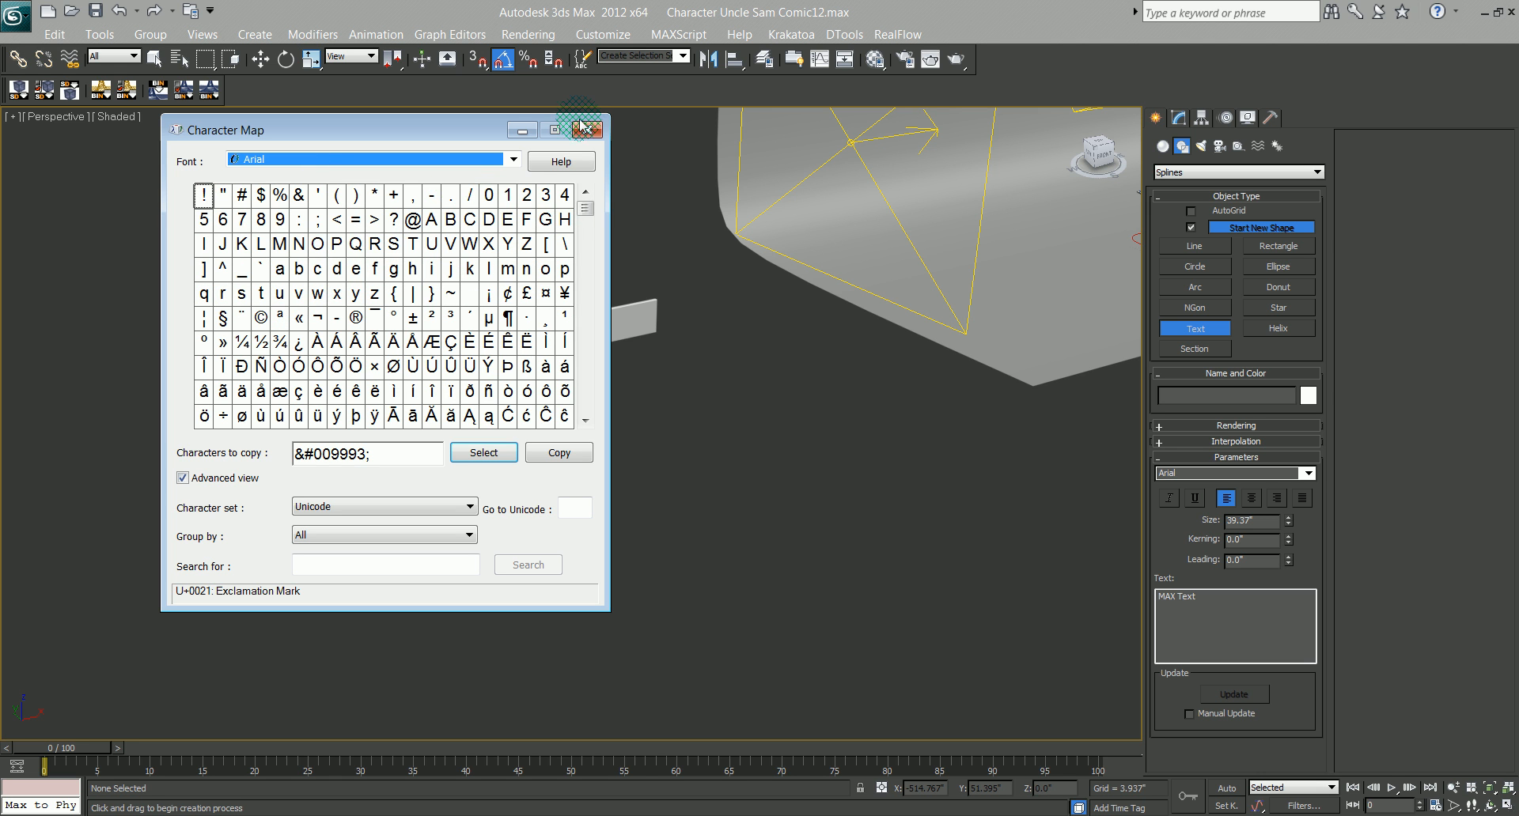
Step: Clear the existing characters to copy and add an exclamation mark in their place
{"action": "double_click", "coordinate": [398, 463]}
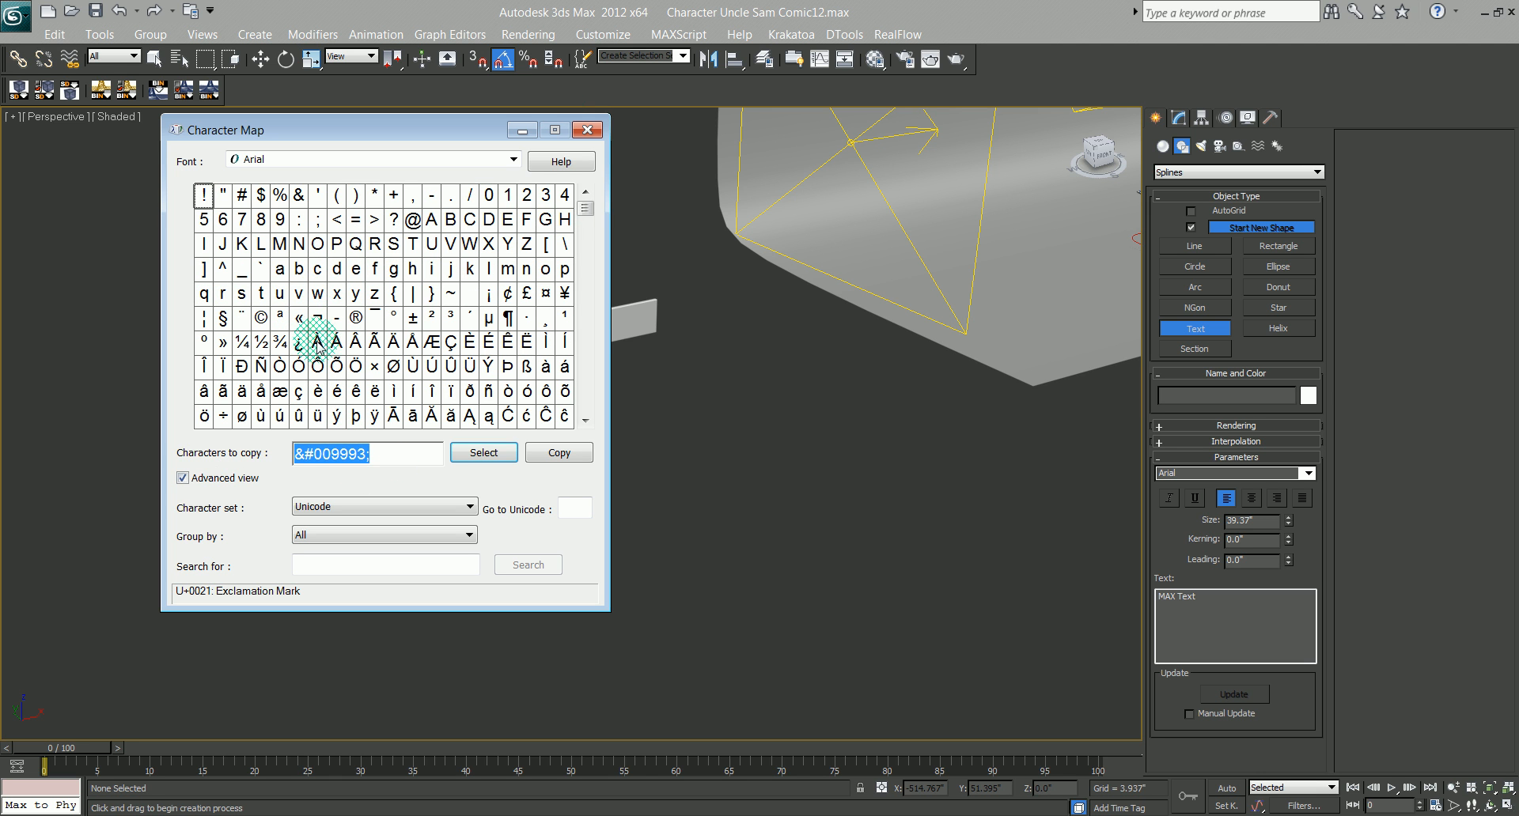
{"action": "key", "text": "Delete"}
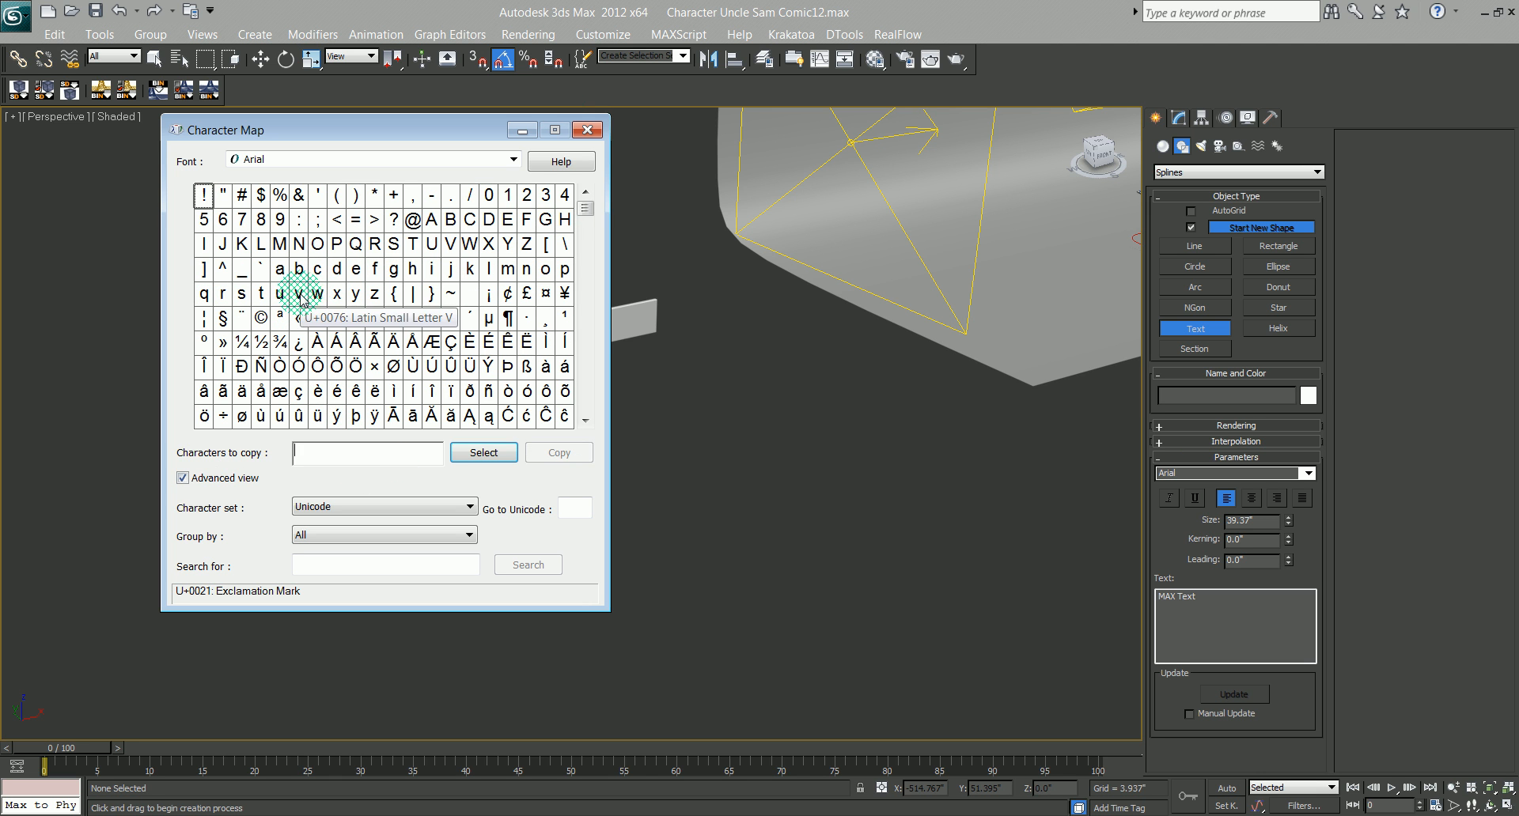
{"action": "double_click", "coordinate": [203, 194]}
{"action": "left_click", "coordinate": [295, 459]}
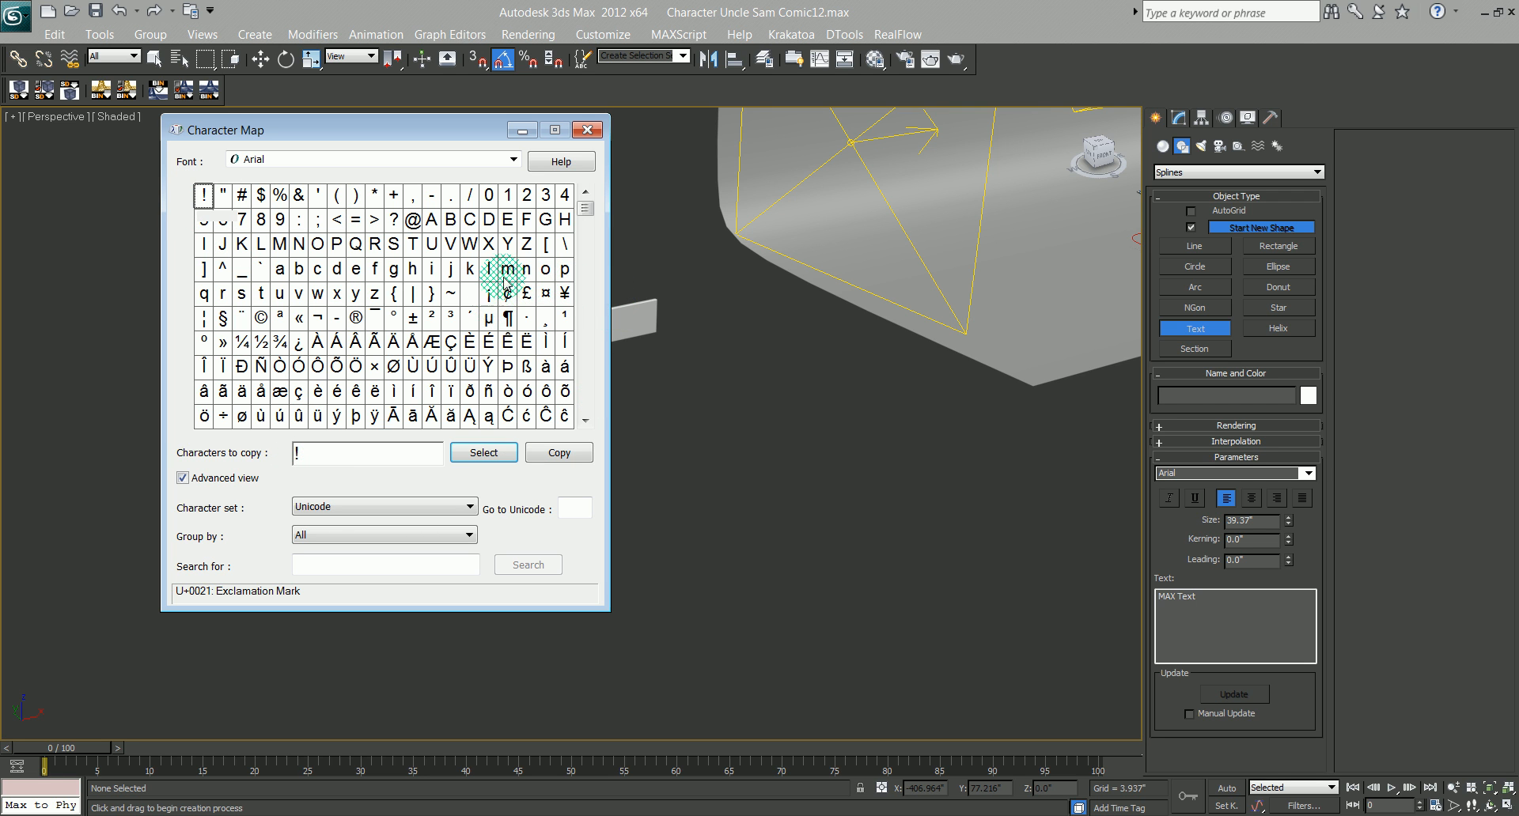
Step: Look through the Arial characters and add ?, § and % after the exclamation mark in the characters to copy
{"action": "left_click", "coordinate": [439, 389]}
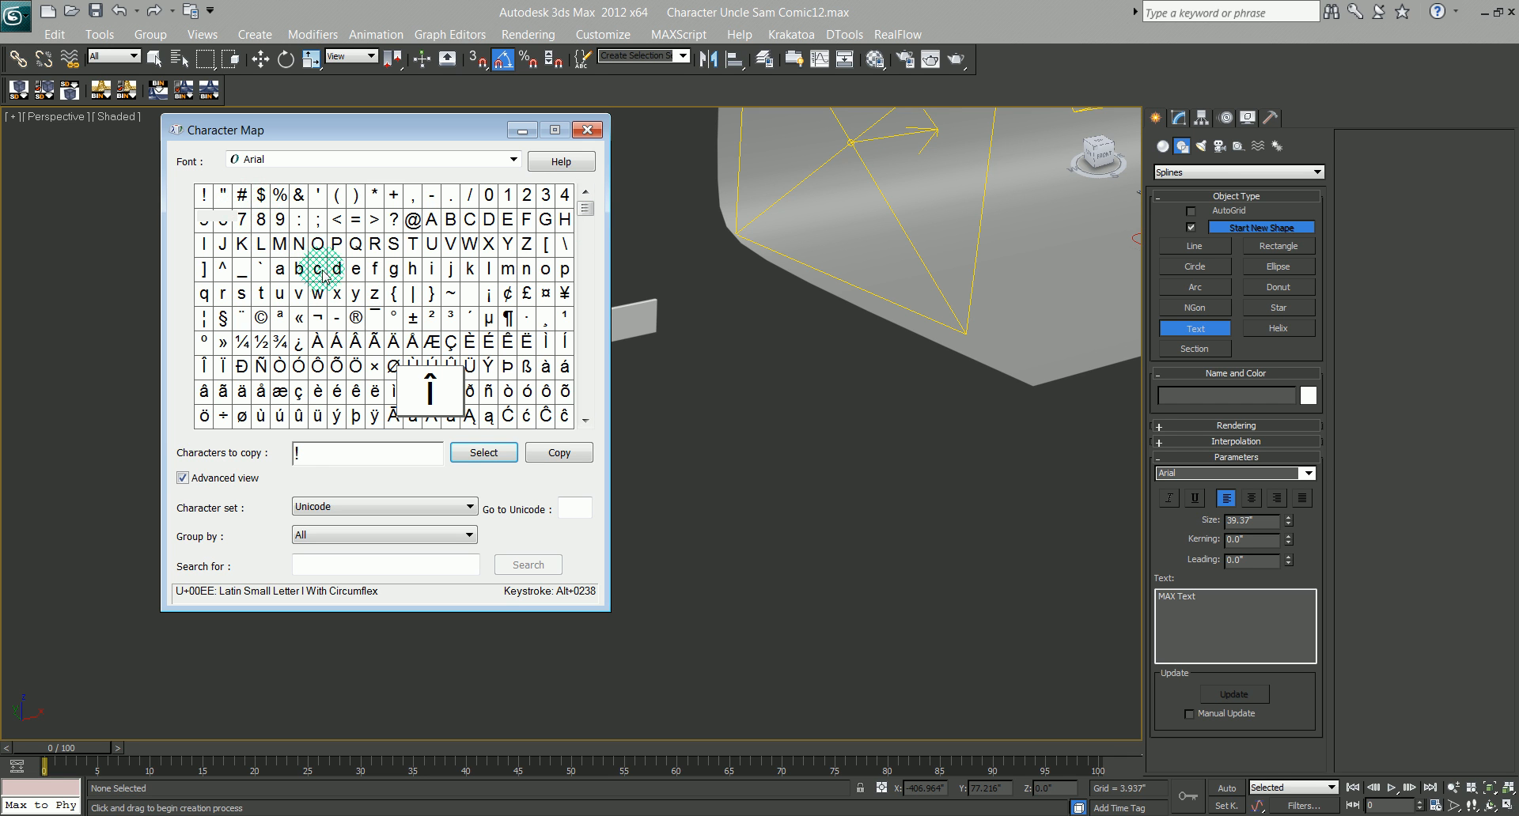
{"action": "left_click", "coordinate": [545, 392]}
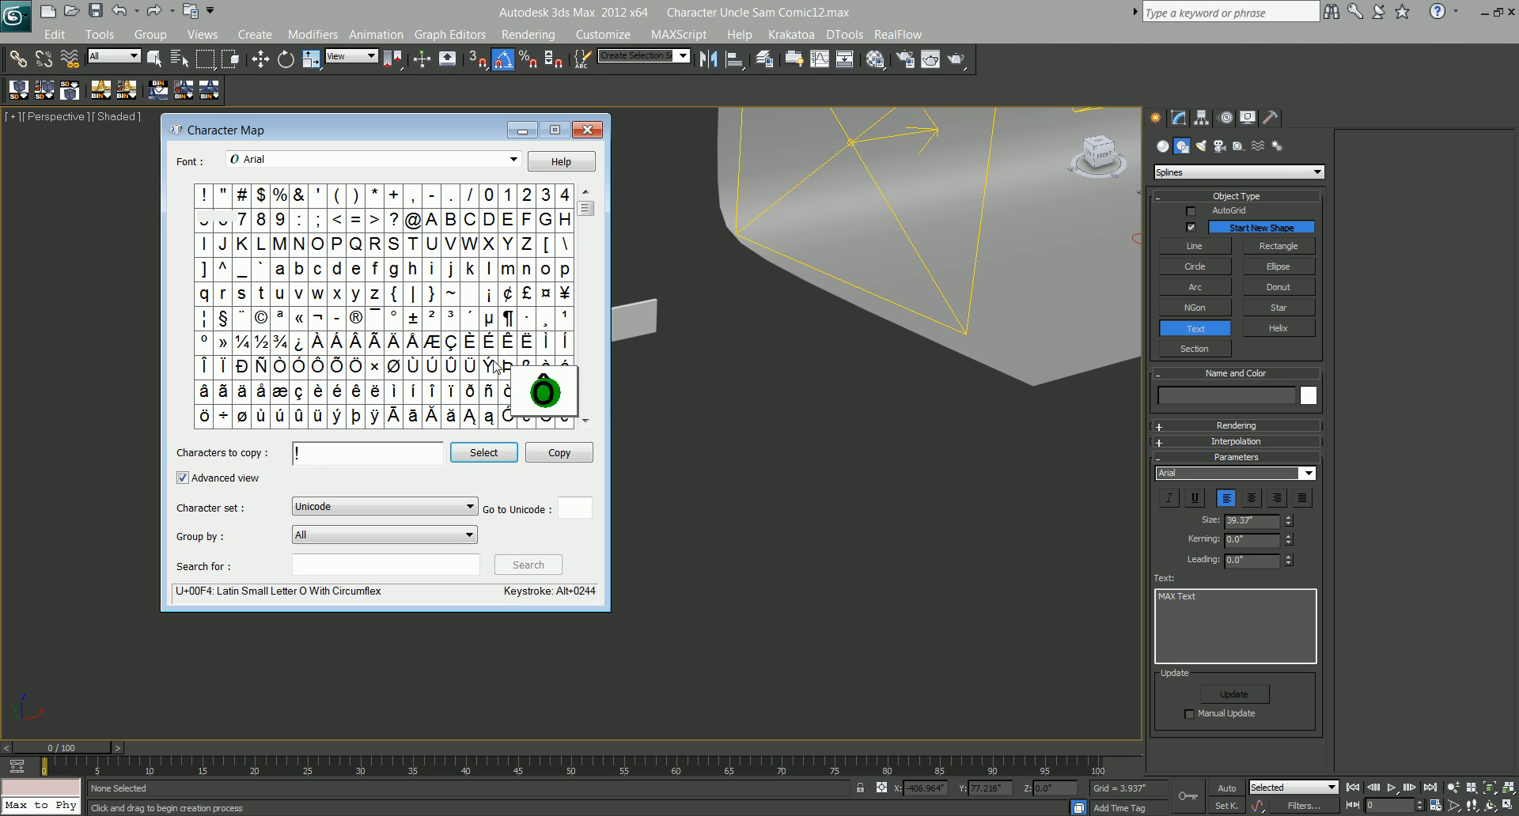
{"action": "left_click_drag", "start_coordinate": [585, 203], "coordinate": [584, 380]}
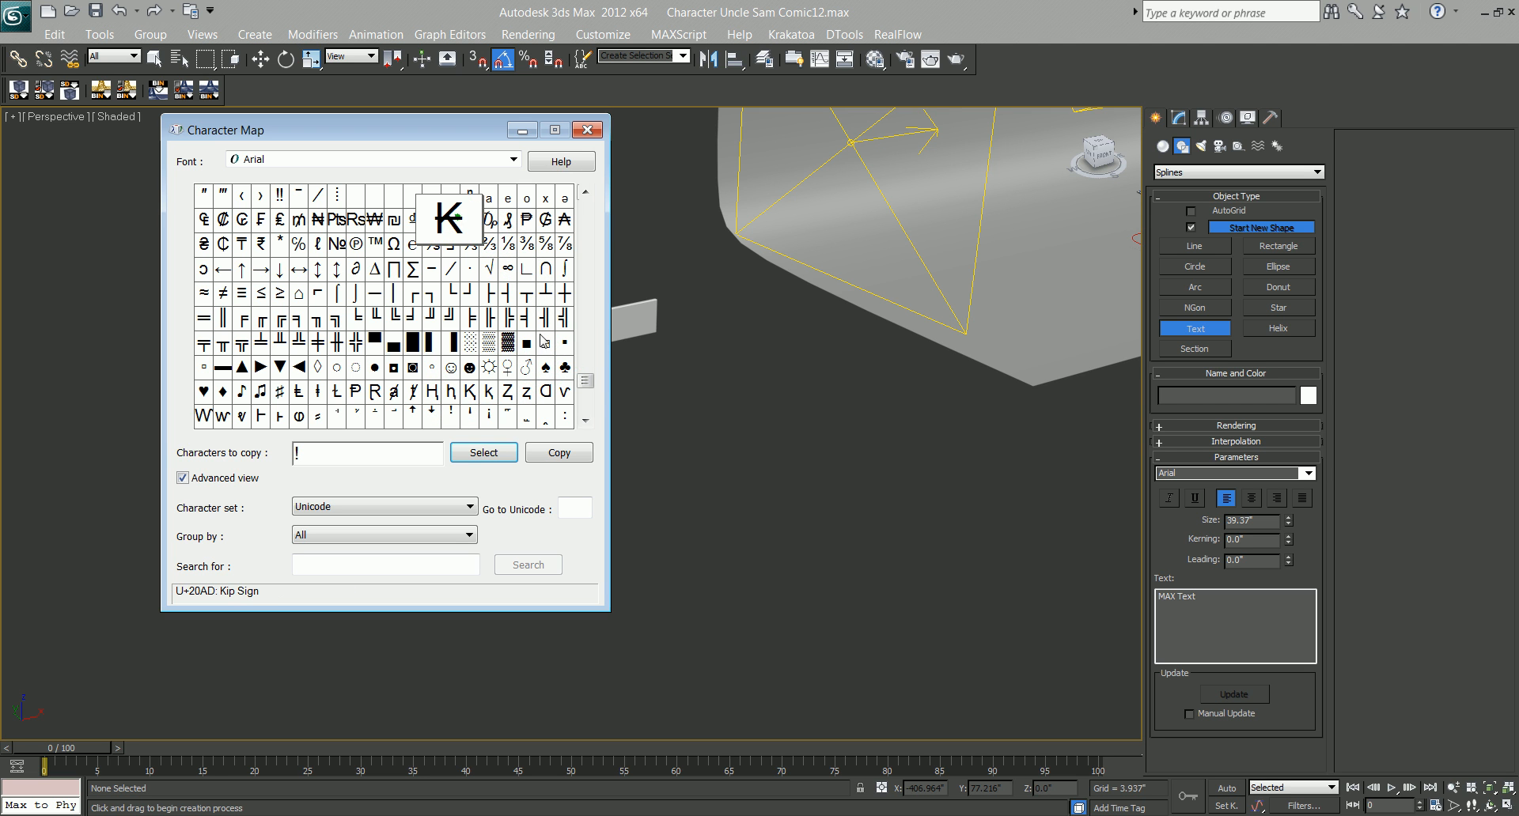
{"action": "mouse_move", "coordinate": [591, 386]}
{"action": "left_mouse_down"}
{"action": "mouse_move", "coordinate": [589, 432]}
{"action": "mouse_move", "coordinate": [615, 204]}
{"action": "mouse_move", "coordinate": [489, 313]}
{"action": "left_mouse_up"}
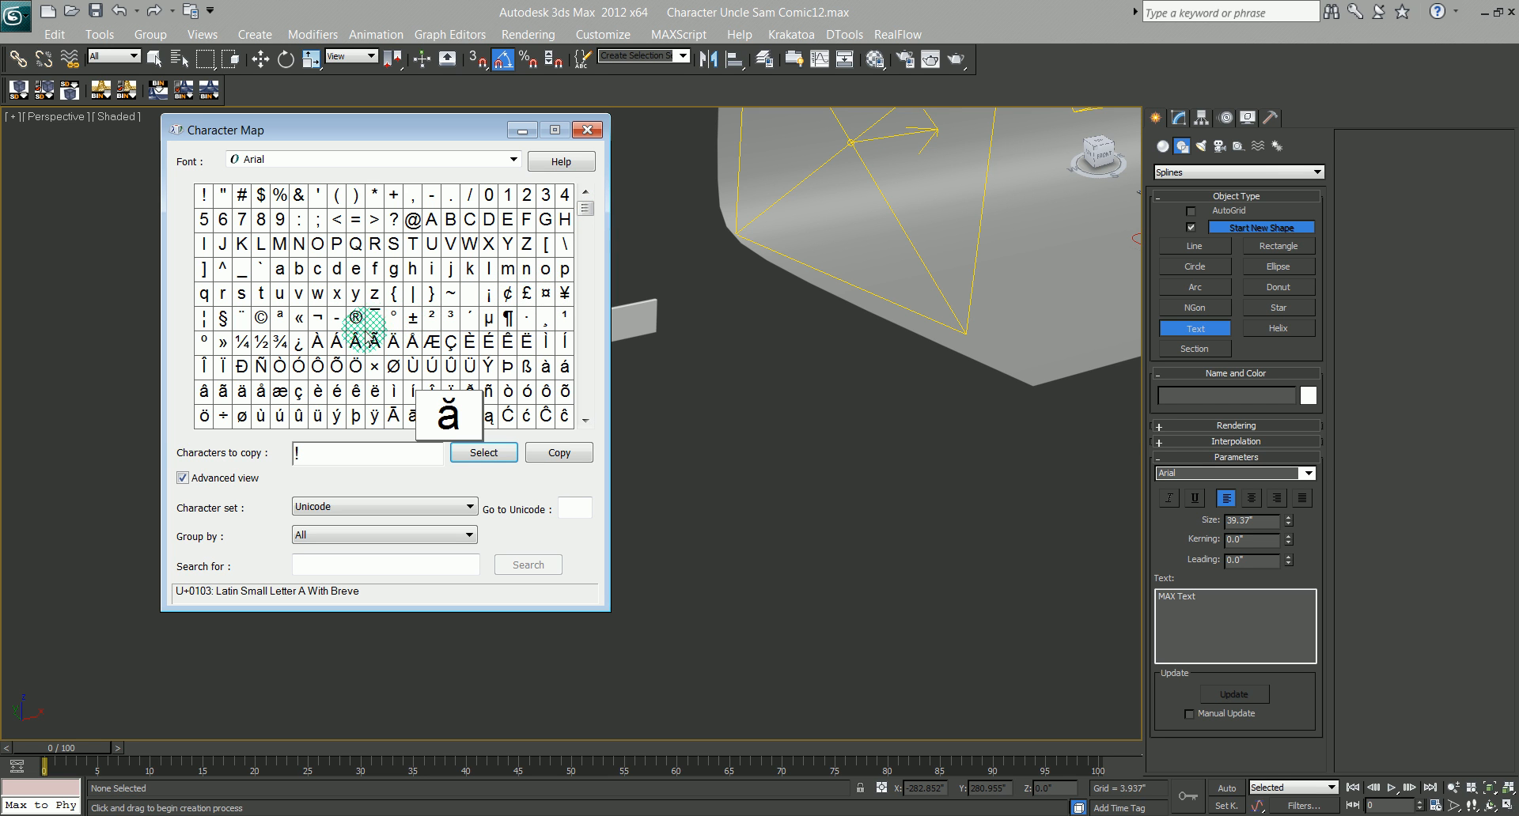
{"action": "left_click", "coordinate": [393, 415]}
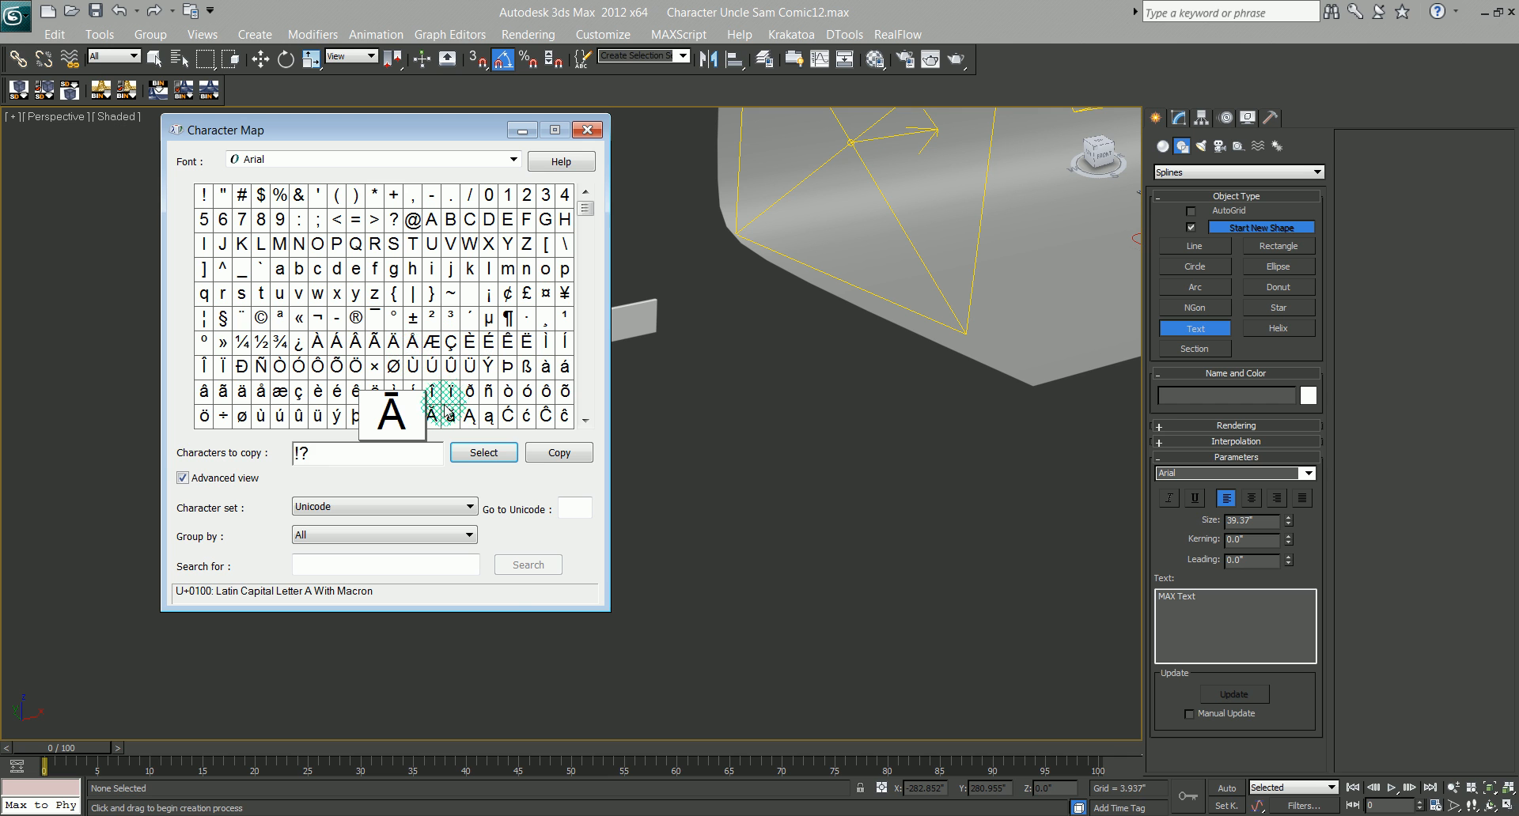
{"action": "double_click", "coordinate": [223, 318]}
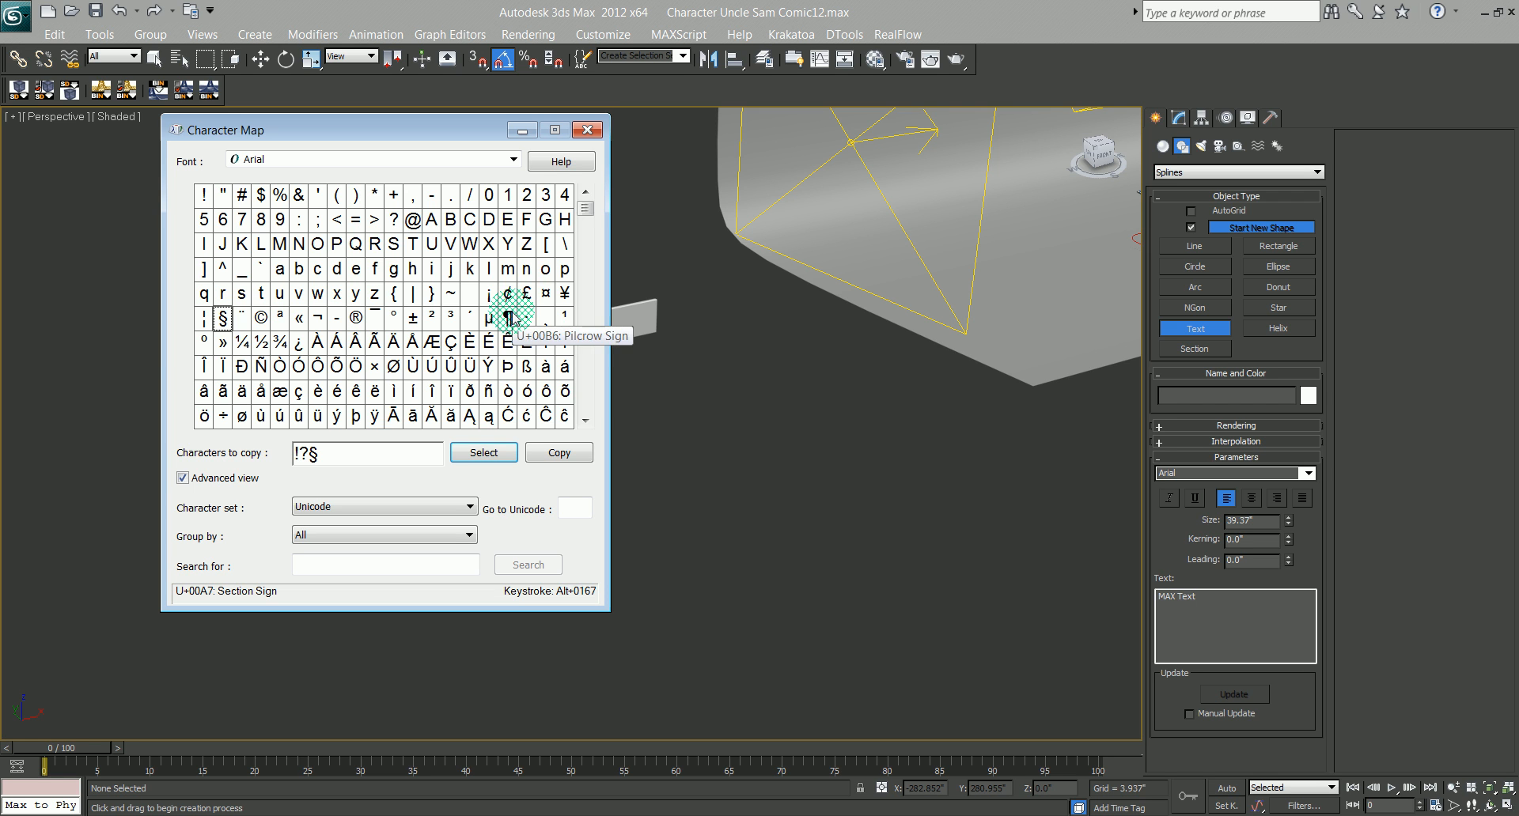
{"action": "left_click", "coordinate": [321, 449]}
{"action": "type", "text": "%"}
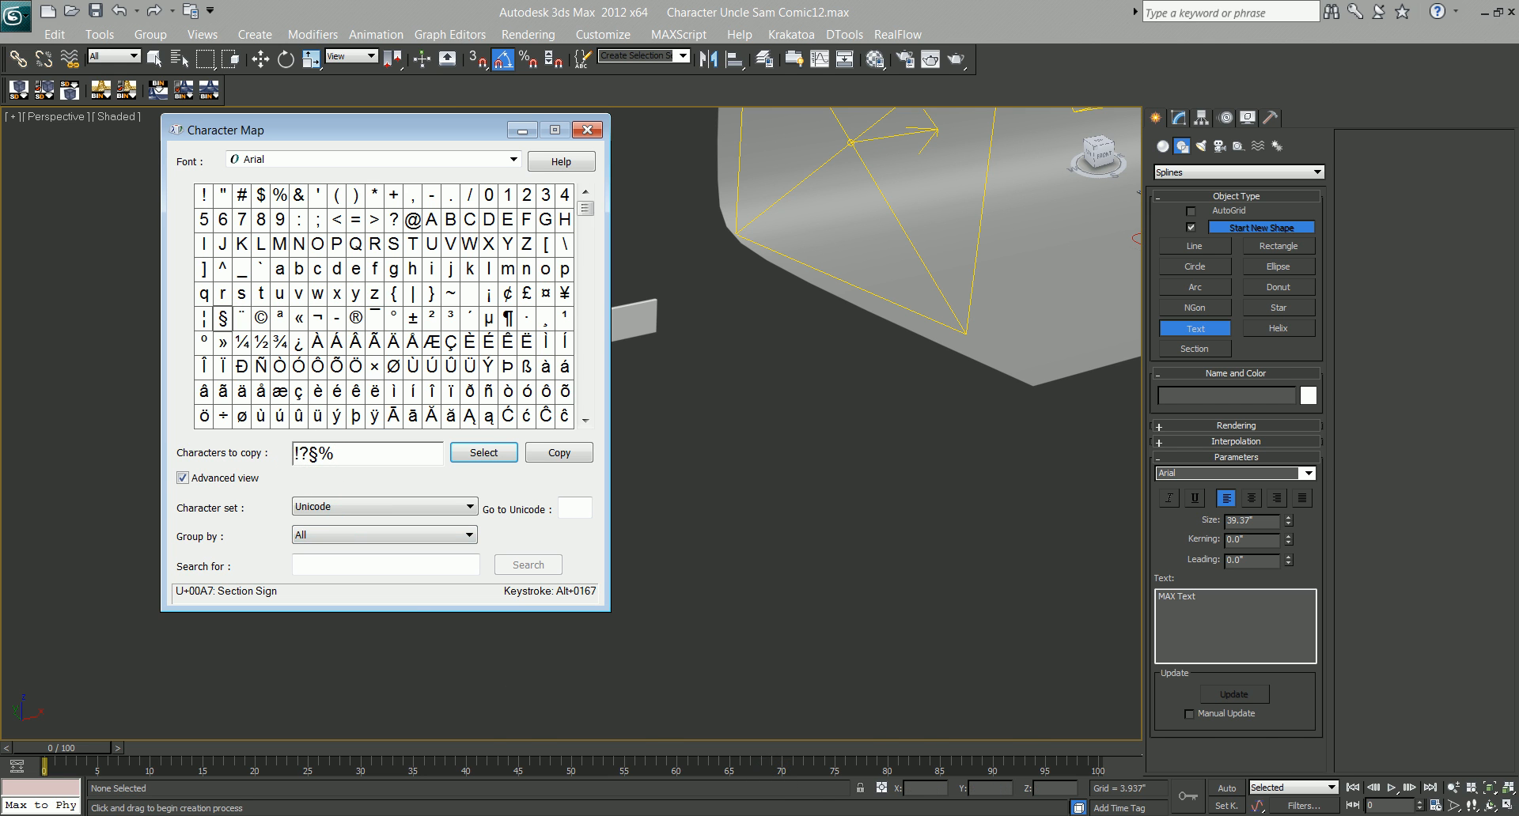
Step: Compare the collected characters with the symbol props in sample.jpg and return to Character Map over 3ds Max
{"action": "key", "text": "alt+Tab"}
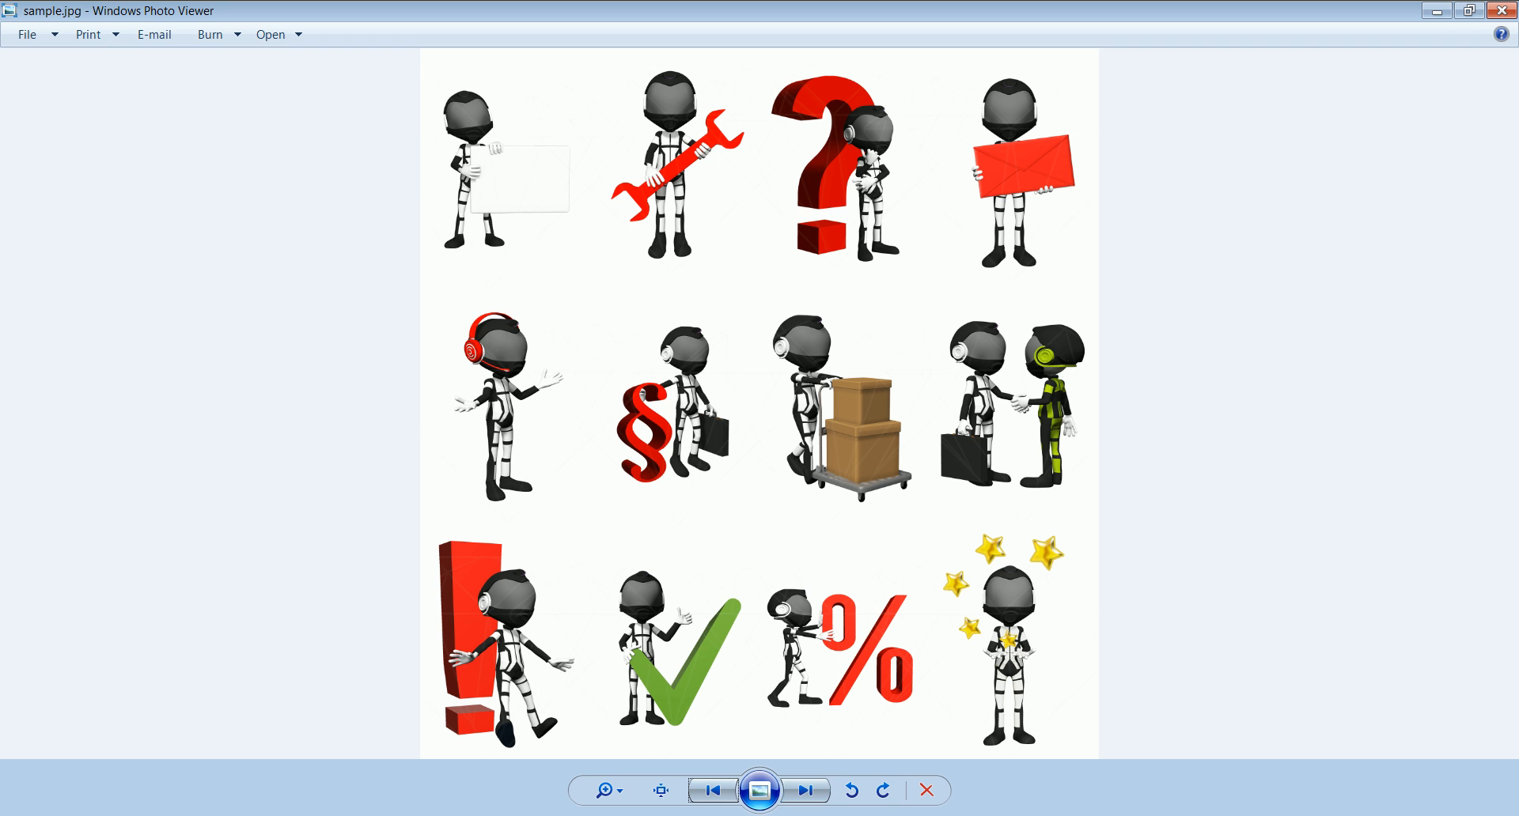
{"action": "left_click", "coordinate": [681, 815]}
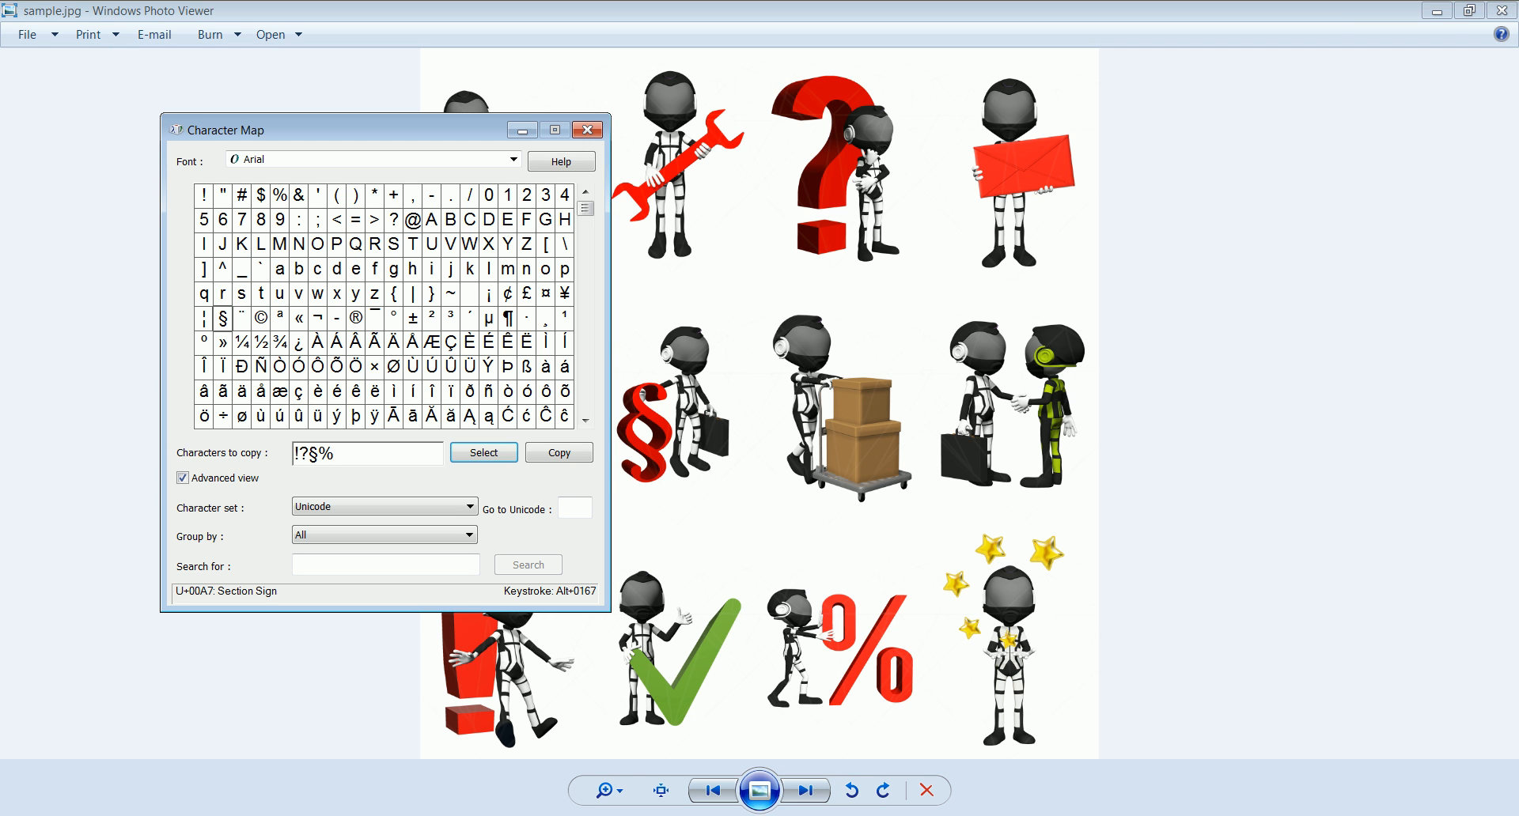
{"action": "left_click", "coordinate": [682, 815]}
{"action": "left_click", "coordinate": [681, 815]}
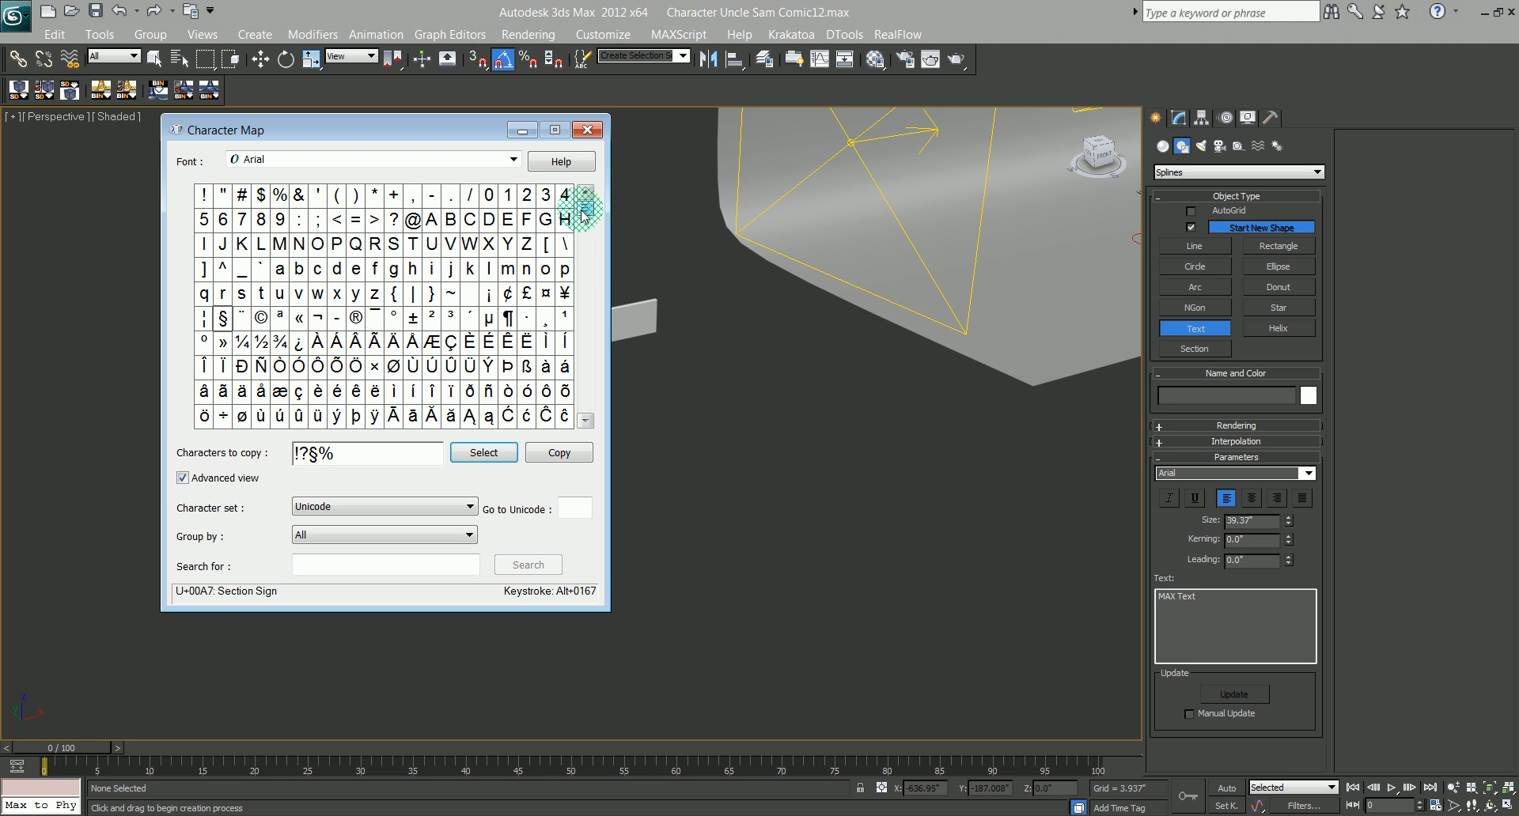
Step: Add the square root sign √ to the characters to copy, copy the whole string !?§%√ and close Character Map
{"action": "mouse_move", "coordinate": [584, 213]}
{"action": "left_mouse_down"}
{"action": "mouse_move", "coordinate": [577, 423]}
{"action": "mouse_move", "coordinate": [583, 385]}
{"action": "left_mouse_up"}
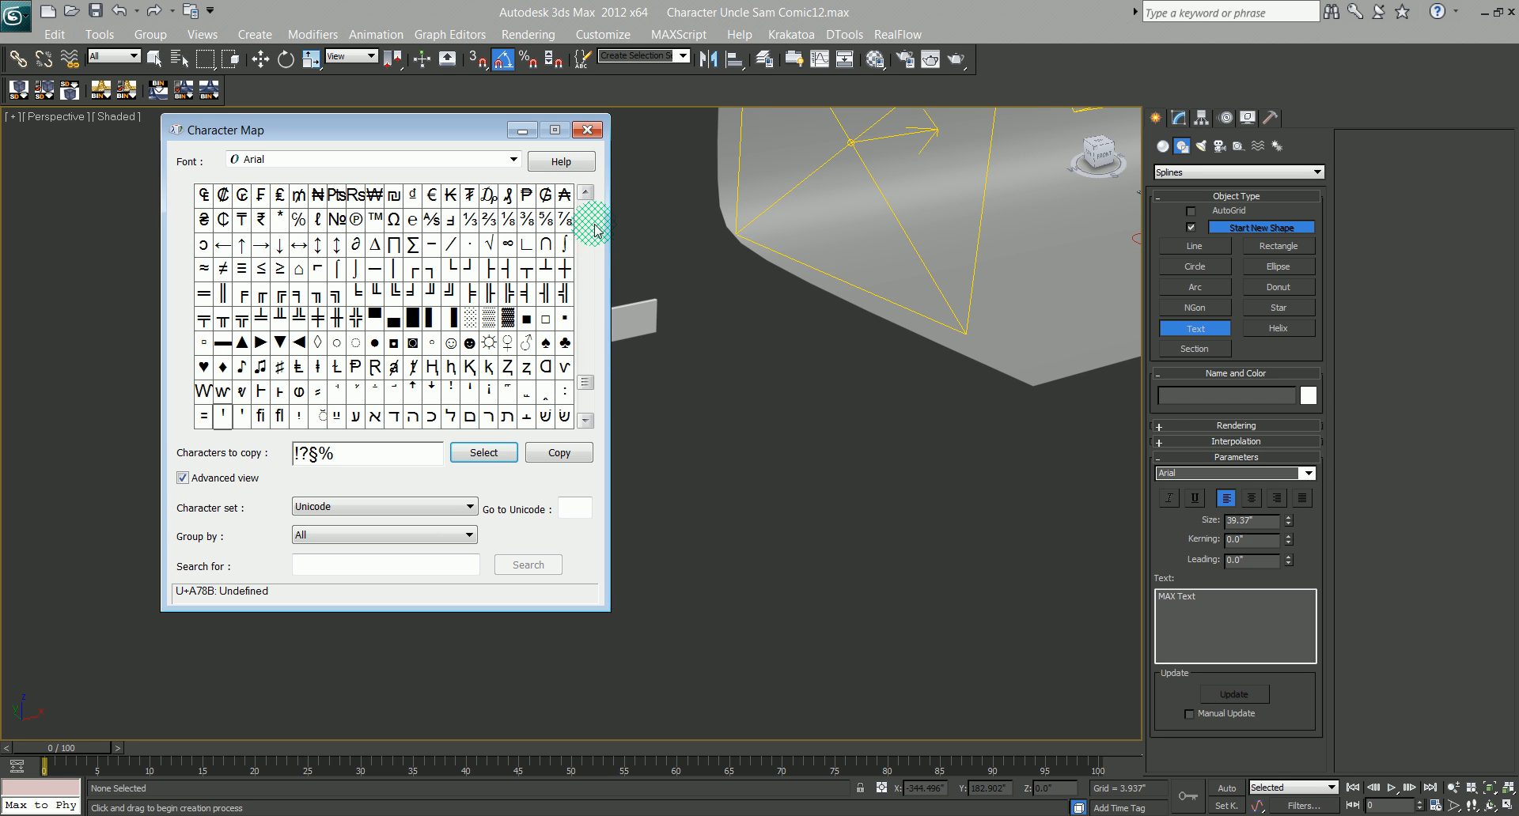
{"action": "double_click", "coordinate": [488, 245]}
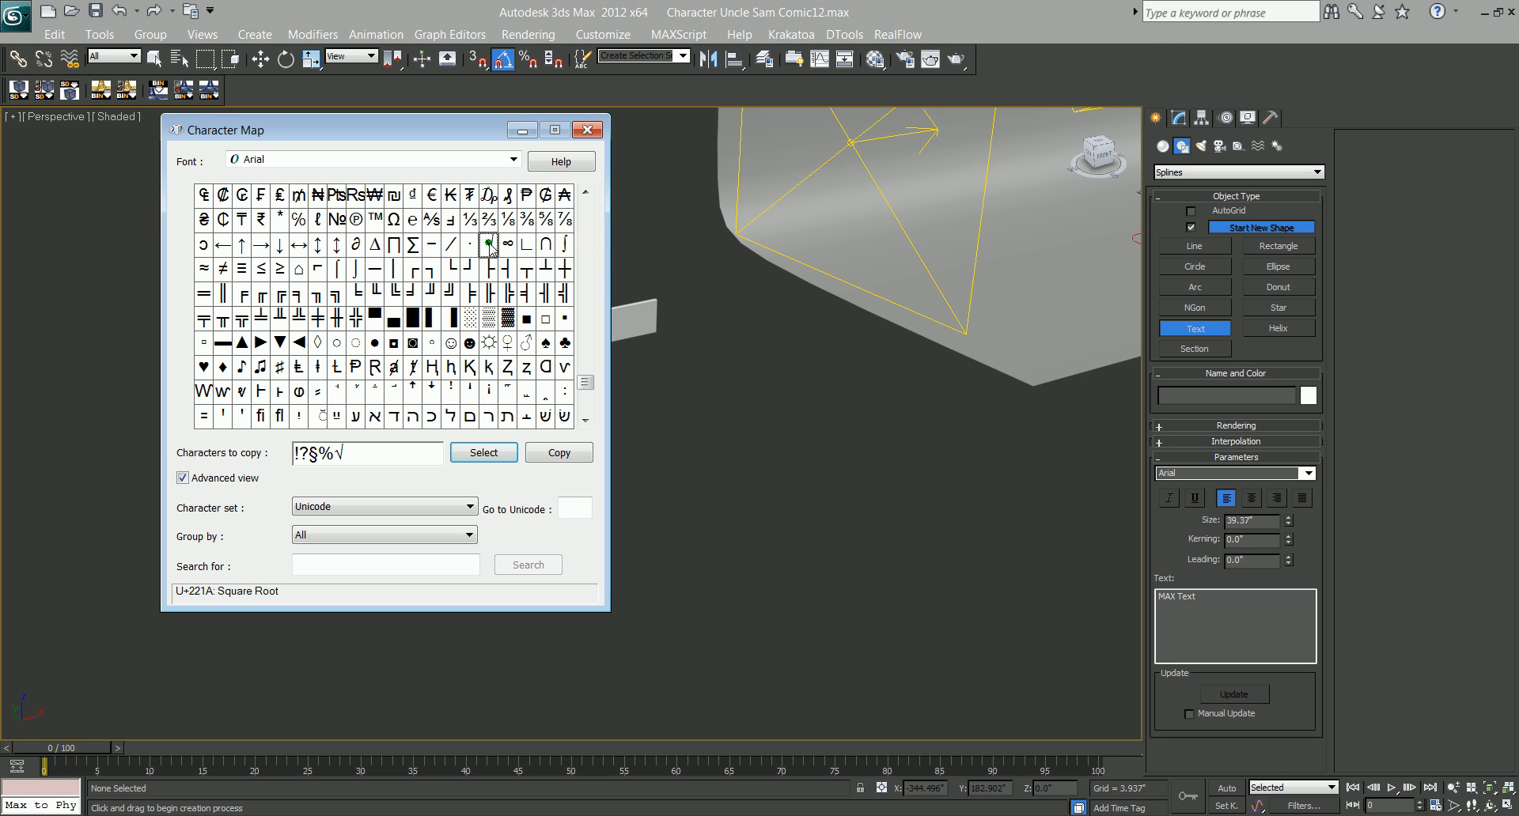
{"action": "left_click", "coordinate": [384, 460]}
{"action": "left_click", "coordinate": [465, 452]}
{"action": "left_click", "coordinate": [553, 453]}
{"action": "left_click", "coordinate": [587, 130]}
Step: Replace the default MAX Text with the copied !?§%√ and place the text spline in the viewport below the wrench
{"action": "left_click", "coordinate": [1247, 616]}
{"action": "right_click", "coordinate": [1195, 599]}
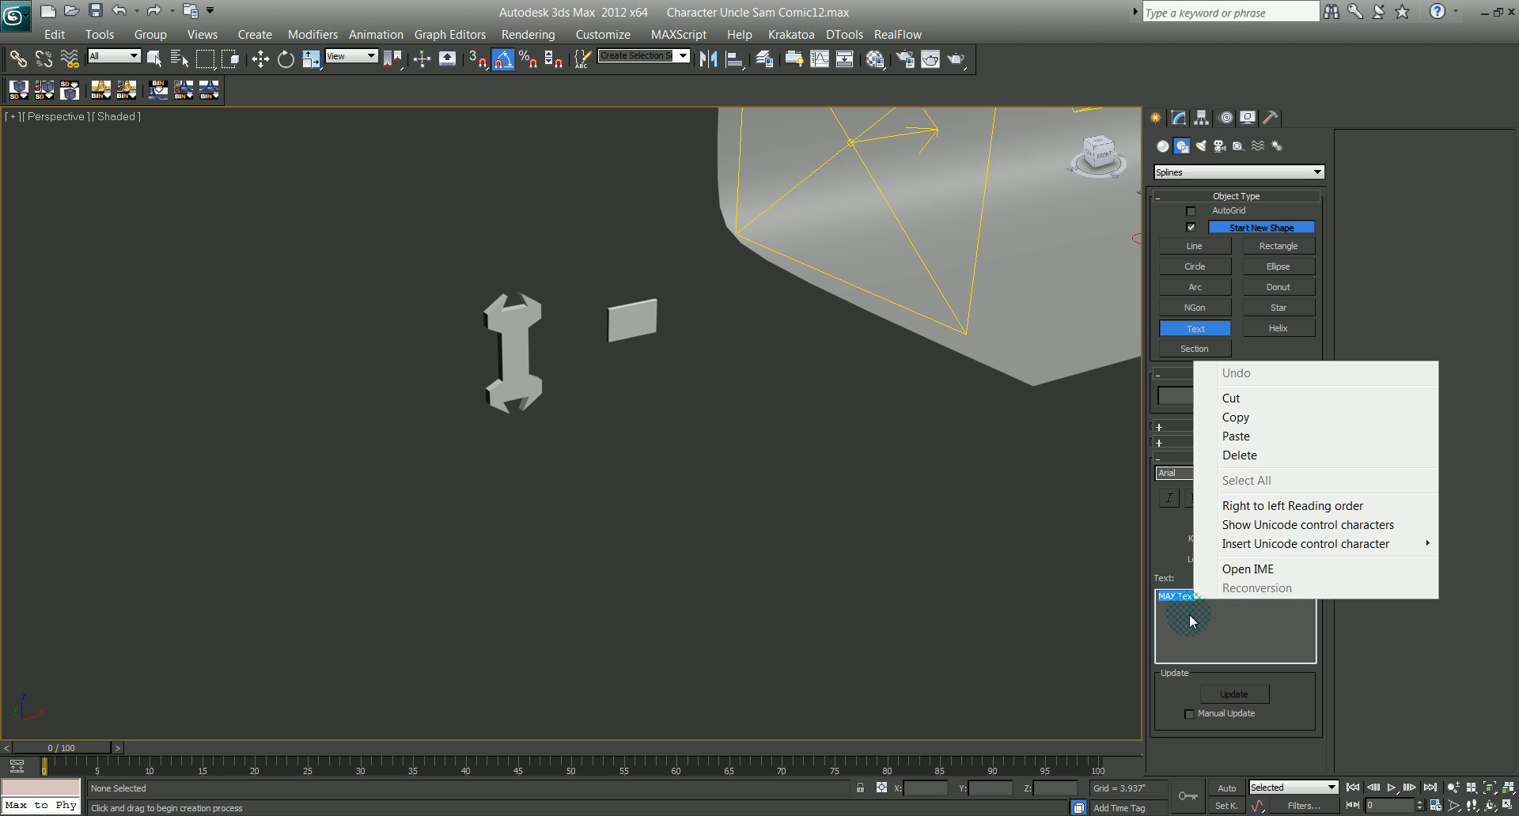
{"action": "left_click", "coordinate": [1228, 436]}
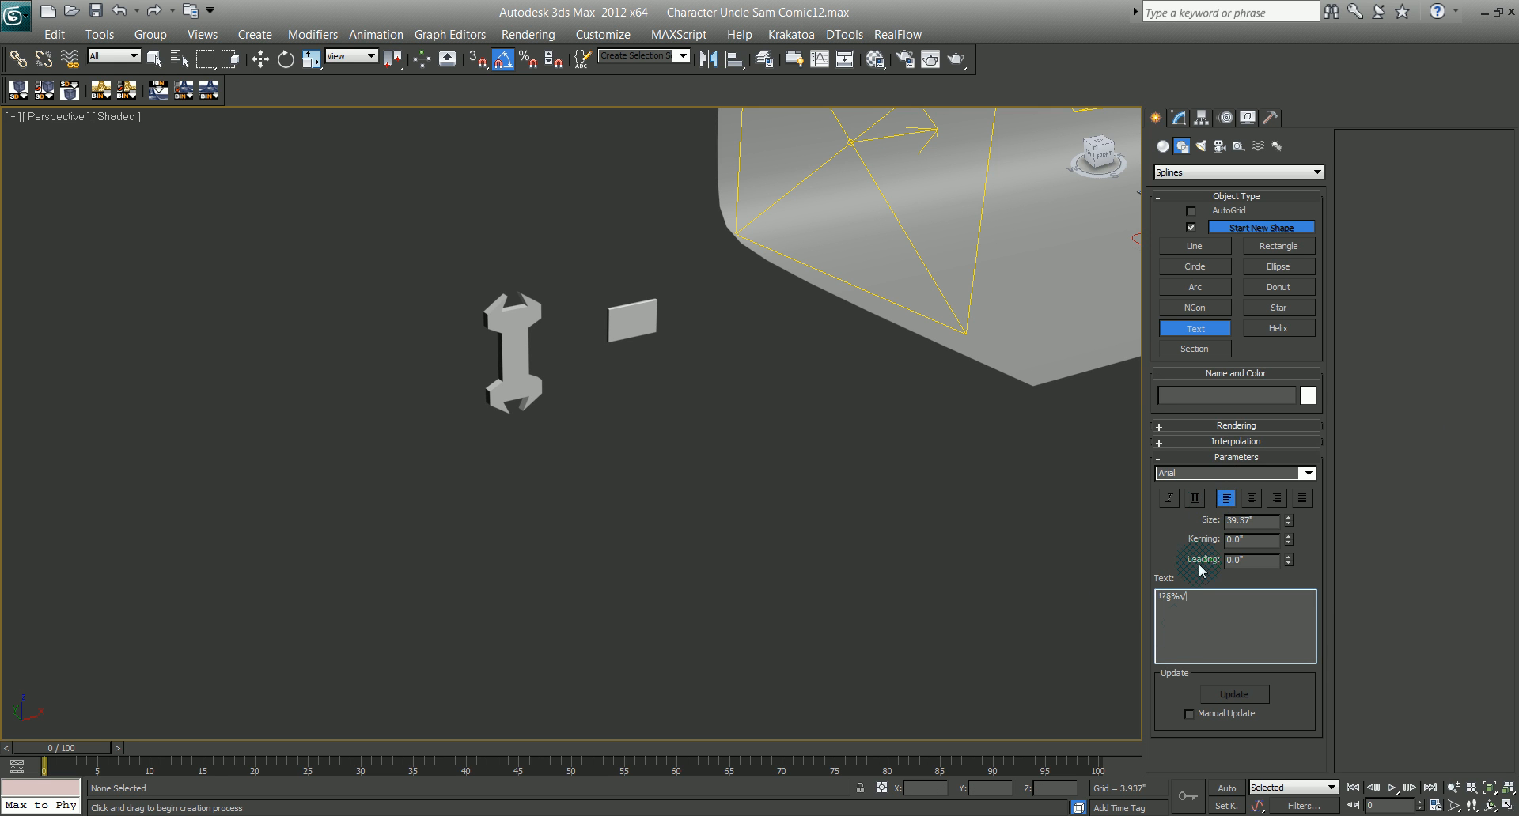
{"action": "left_click", "coordinate": [591, 547]}
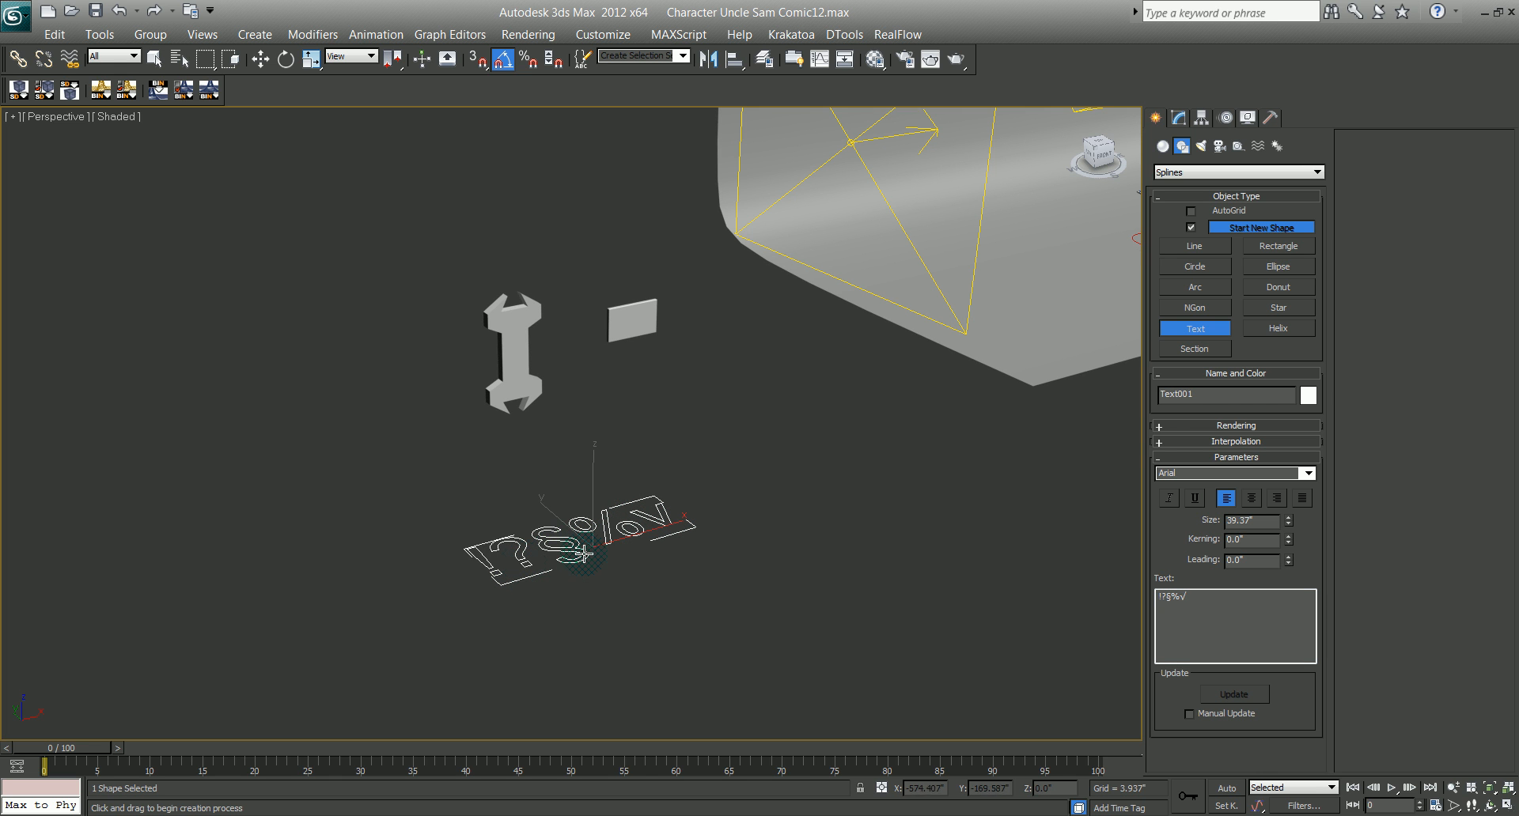
Step: Rotate the text 90 degrees about X so it stands upright and convert it to an editable spline
{"action": "key", "text": "e"}
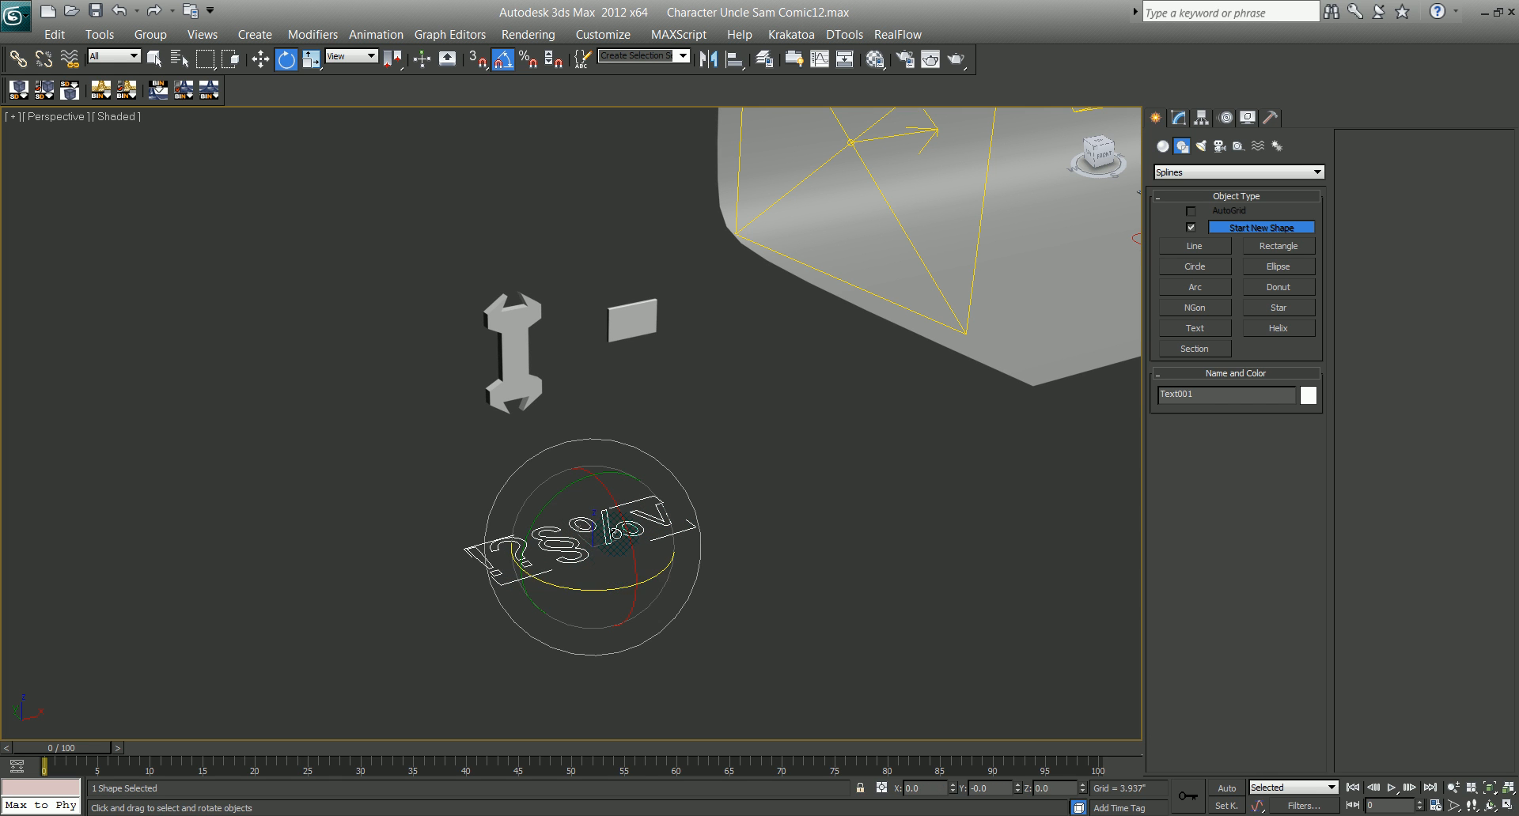
{"action": "left_click_drag", "start_coordinate": [631, 571], "coordinate": [648, 595]}
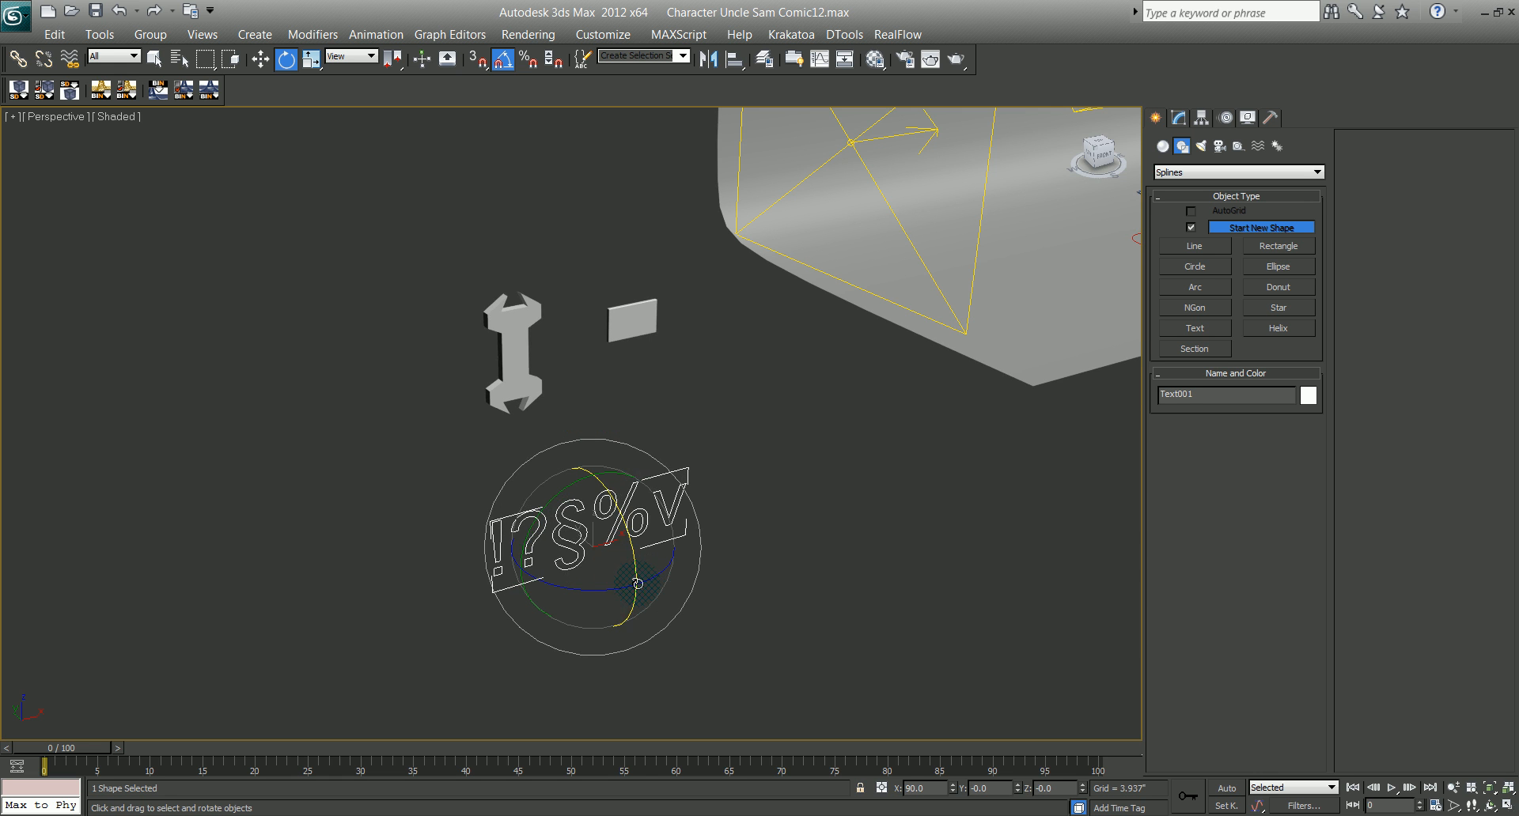
{"action": "middle_click_drag", "start_coordinate": [585, 538], "coordinate": [522, 495]}
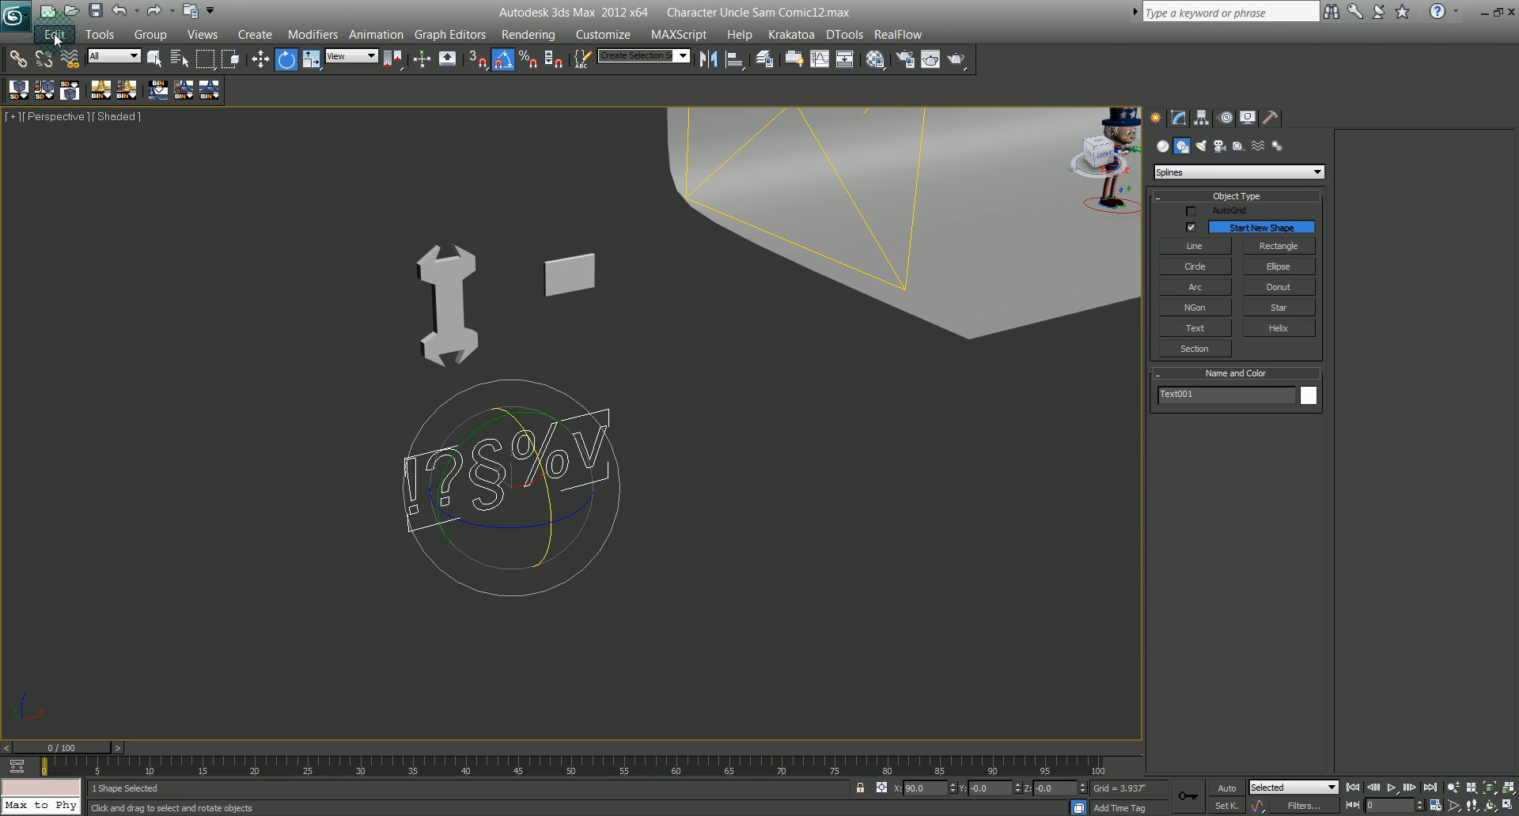
{"action": "middle_click_drag", "start_coordinate": [347, 401], "coordinate": [348, 311]}
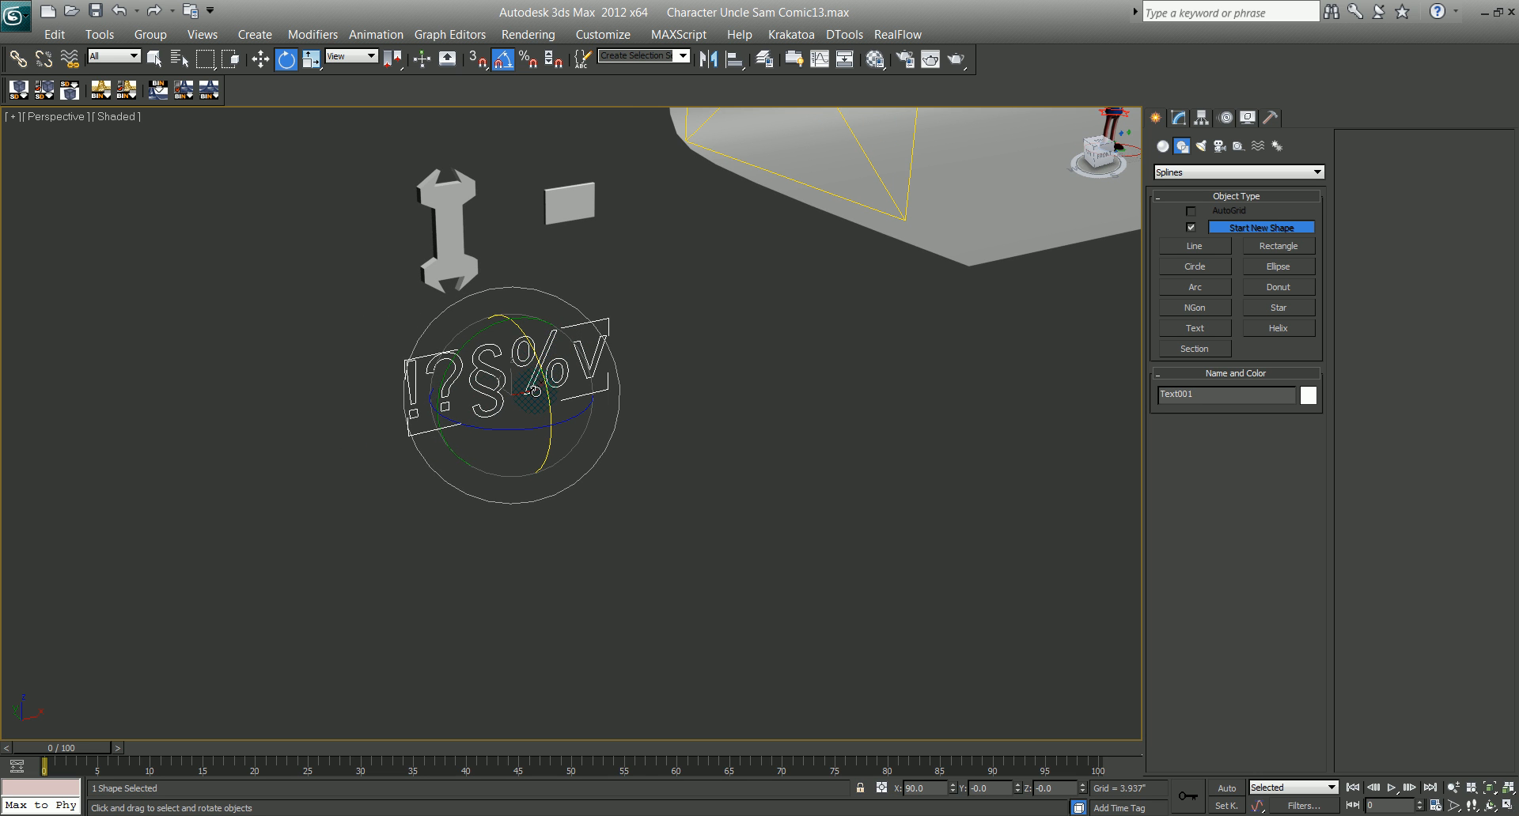
{"action": "middle_click_drag", "start_coordinate": [526, 384], "coordinate": [515, 419]}
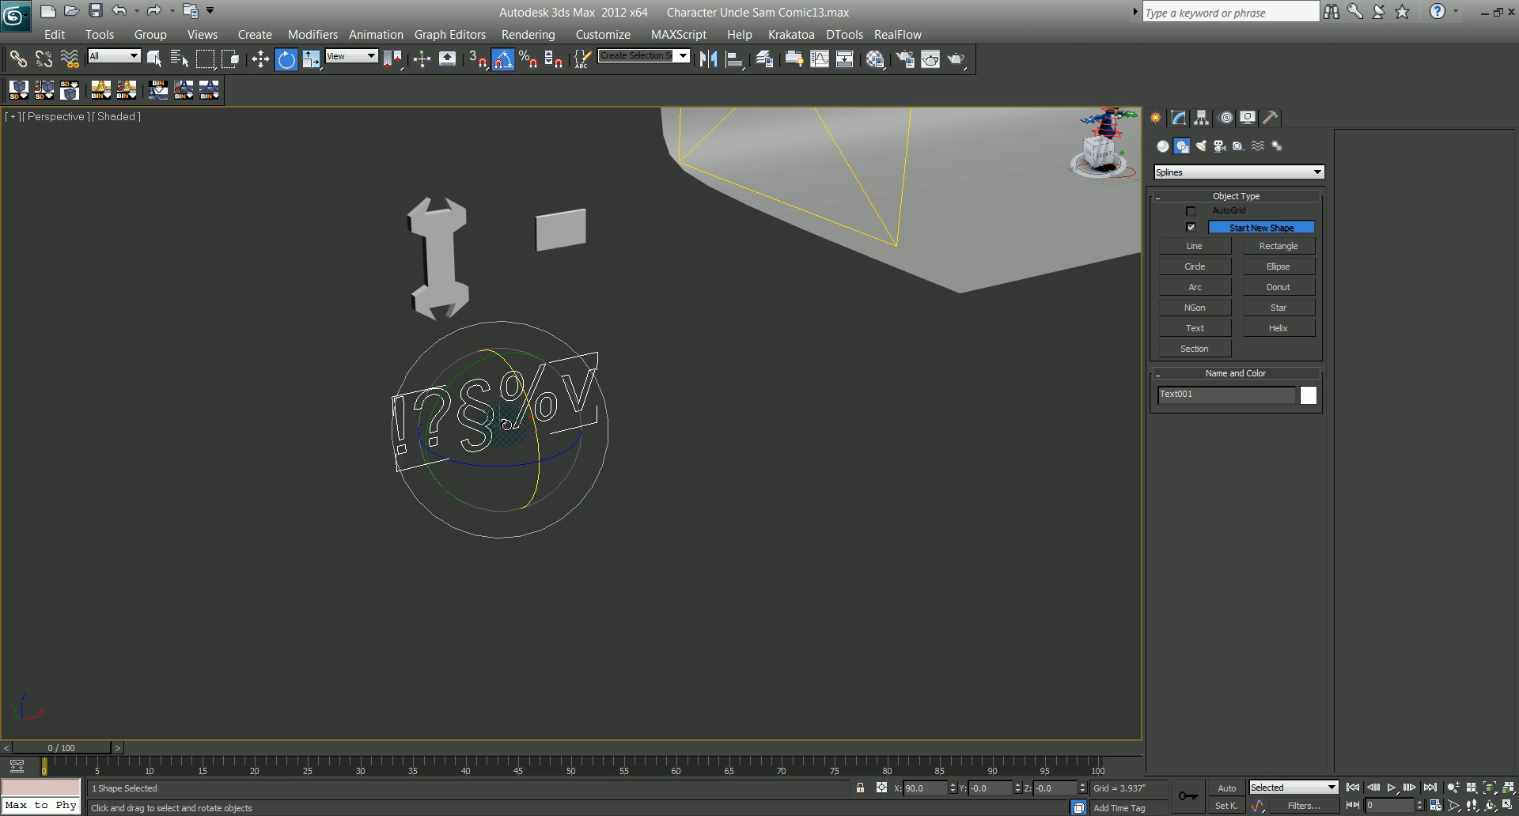
{"action": "scroll", "coordinate": [506, 424], "scroll_direction": "up", "scroll_amount": 3}
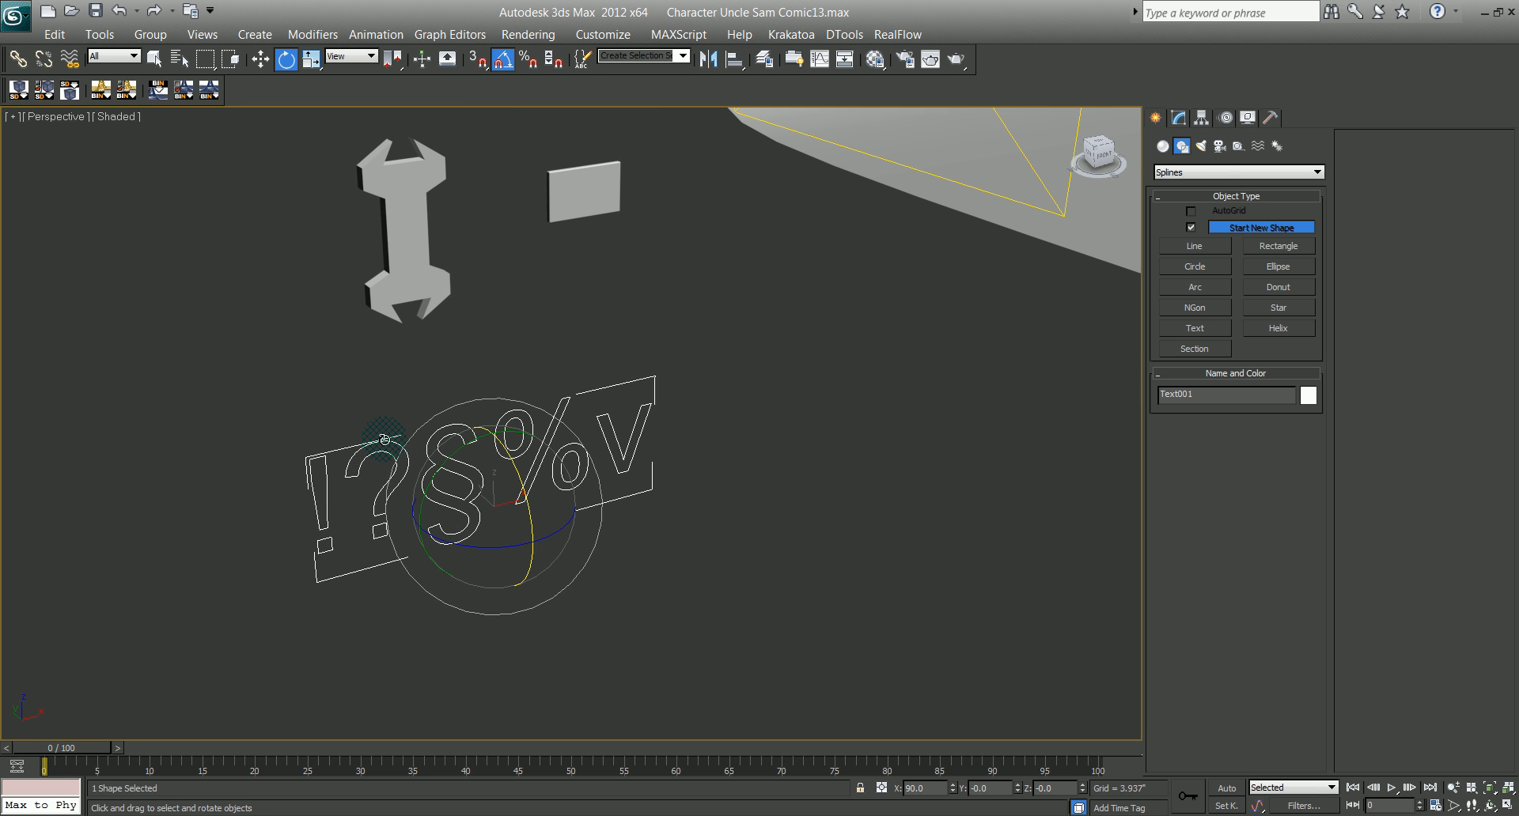
{"action": "right_click", "coordinate": [384, 440]}
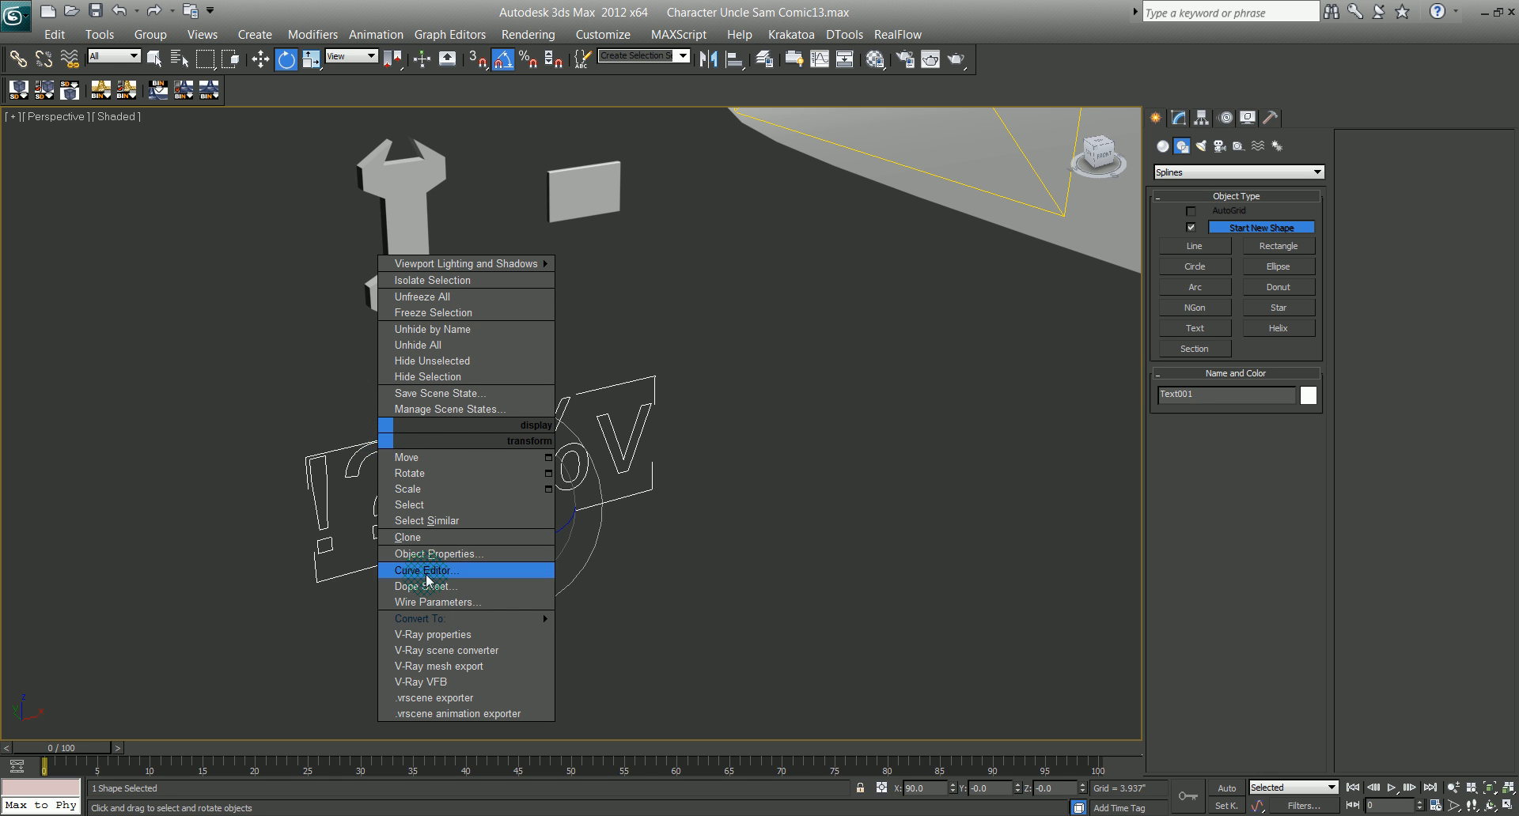
{"action": "mouse_move", "coordinate": [445, 621]}
{"action": "left_click", "coordinate": [631, 619]}
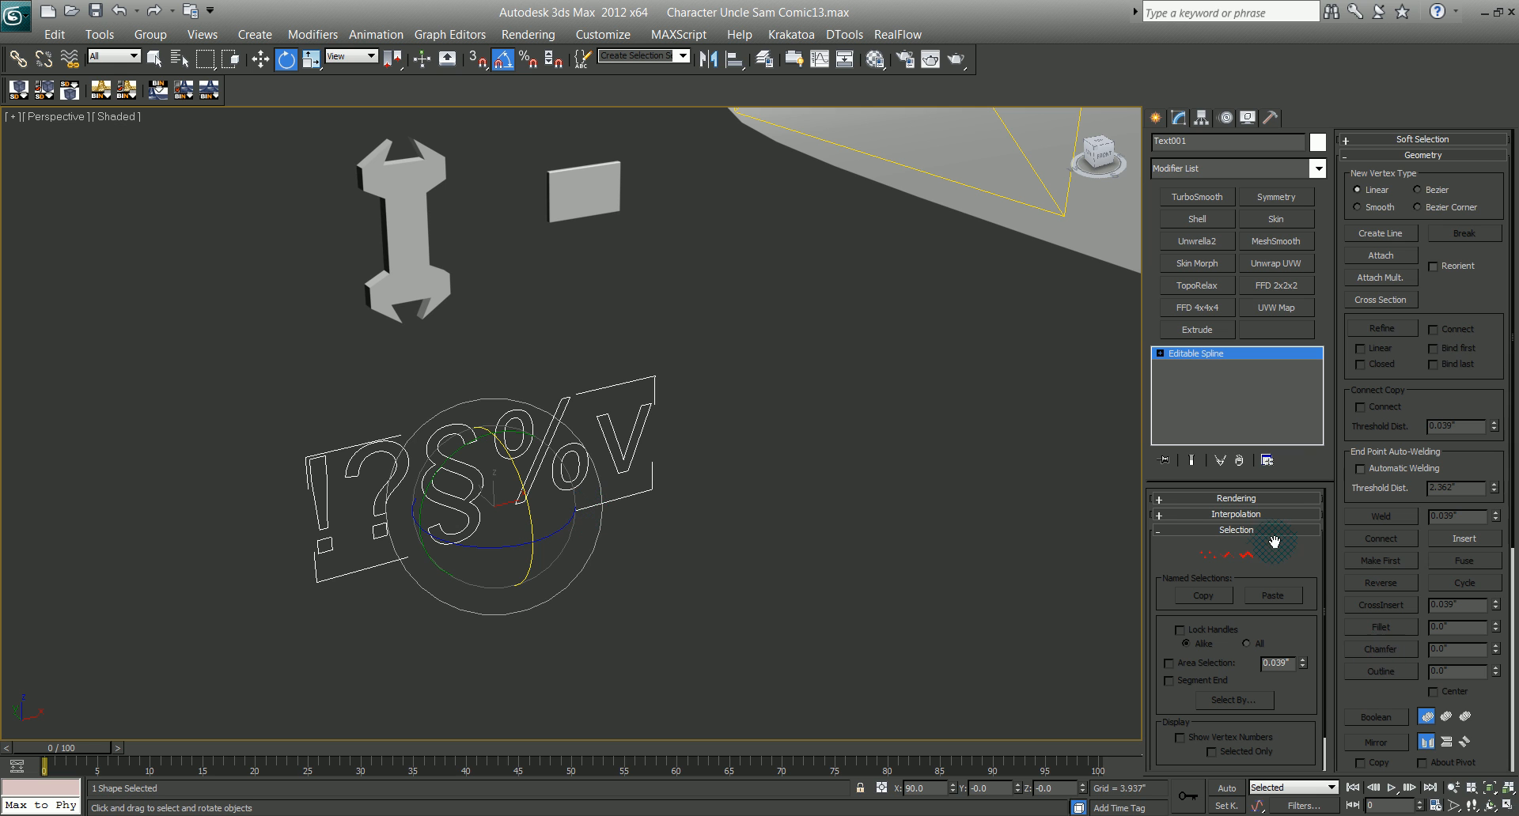
Step: At spline level, select both splines of the exclamation mark and detach them as a separate shape named !
{"action": "left_click", "coordinate": [1248, 556]}
{"action": "left_click_drag", "start_coordinate": [263, 422], "coordinate": [337, 626]}
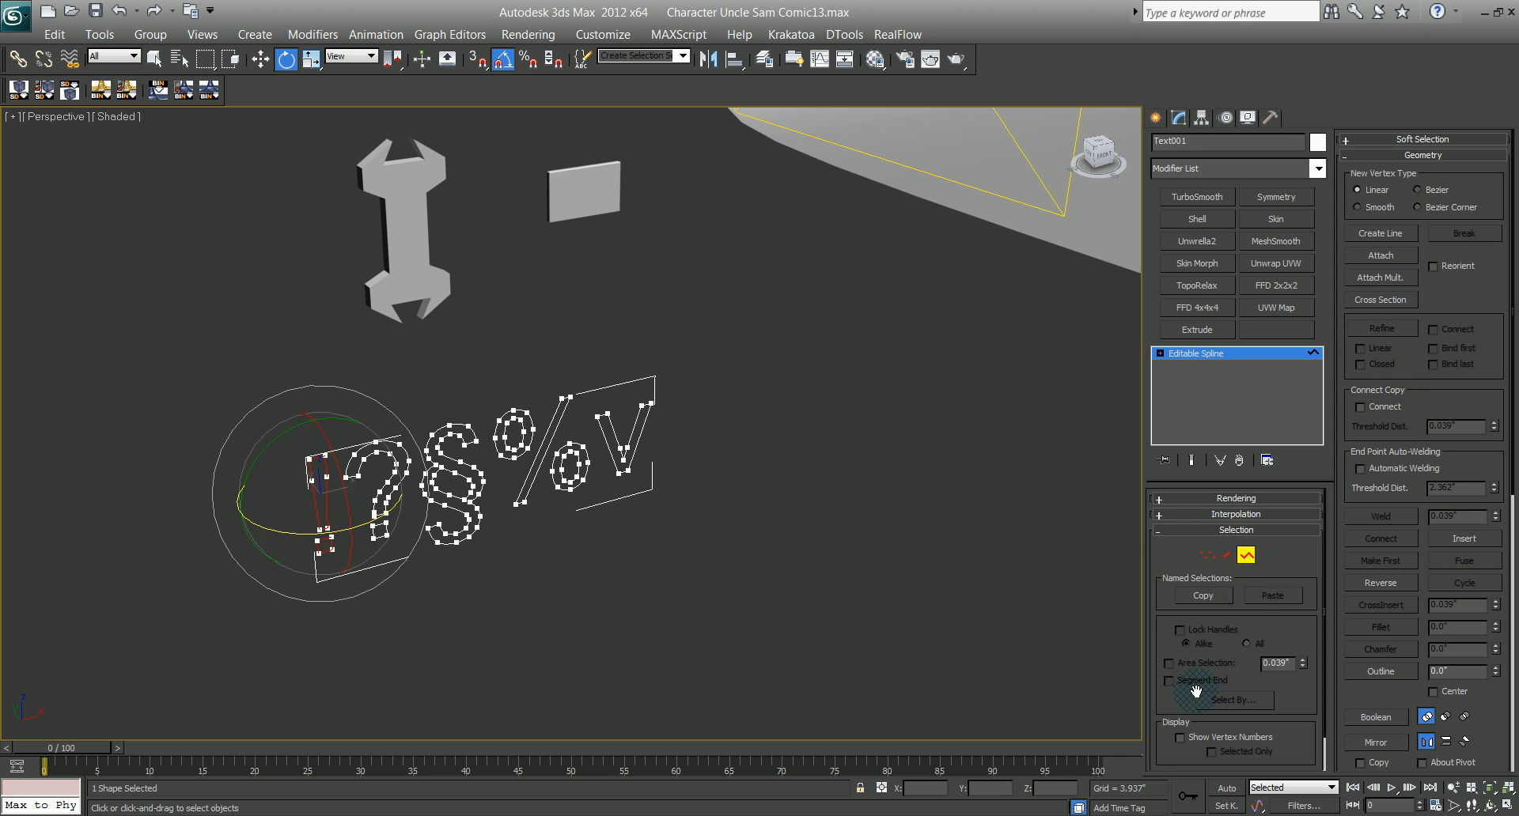
{"action": "scroll", "coordinate": [1213, 685], "scroll_direction": "down", "scroll_amount": 2}
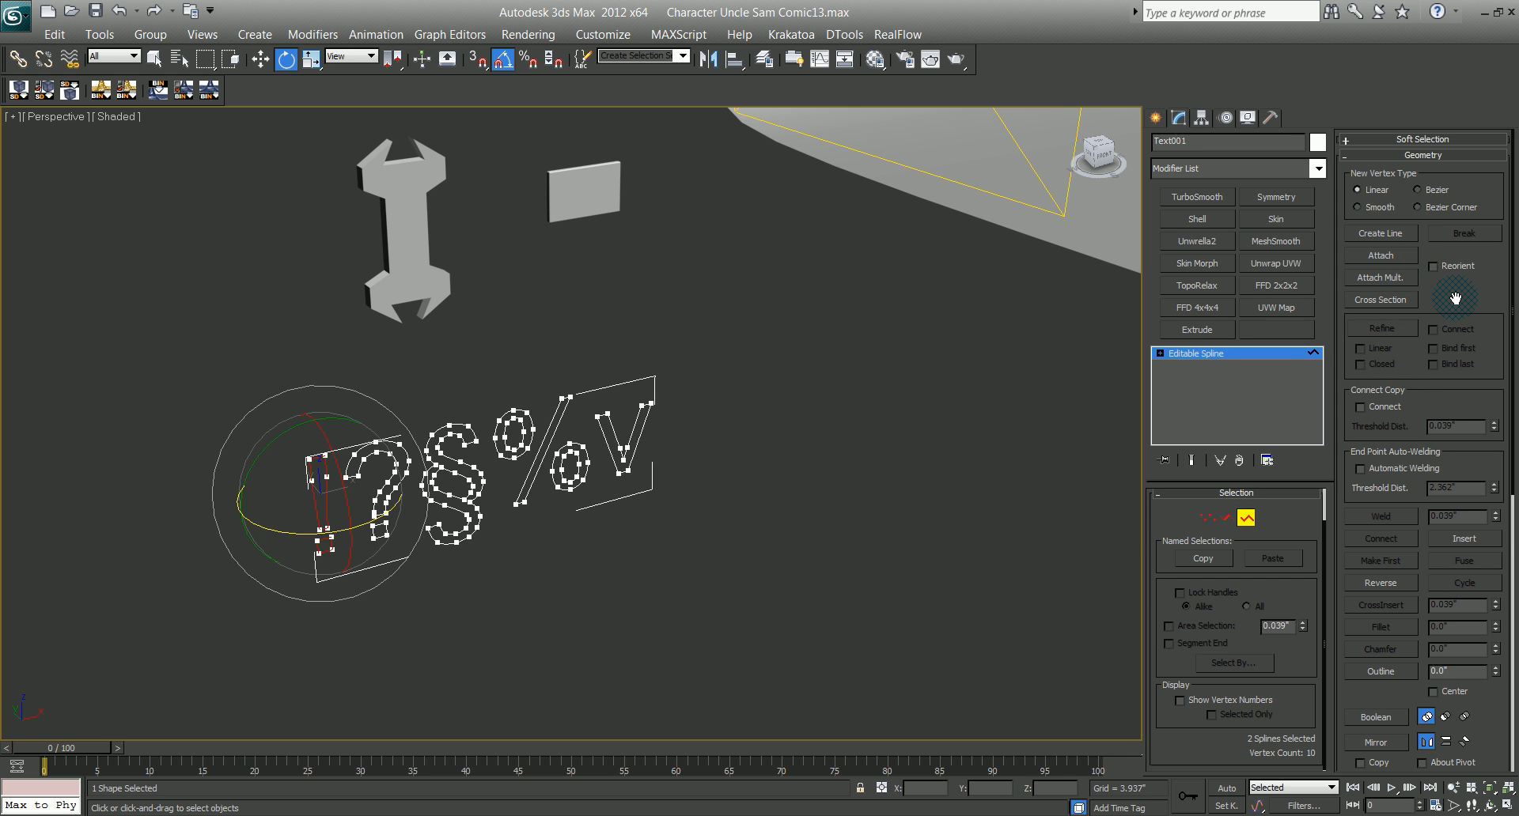
{"action": "scroll", "coordinate": [1454, 298], "scroll_direction": "down", "scroll_amount": 5}
{"action": "left_click", "coordinate": [1376, 685]}
{"action": "type", "text": "!"}
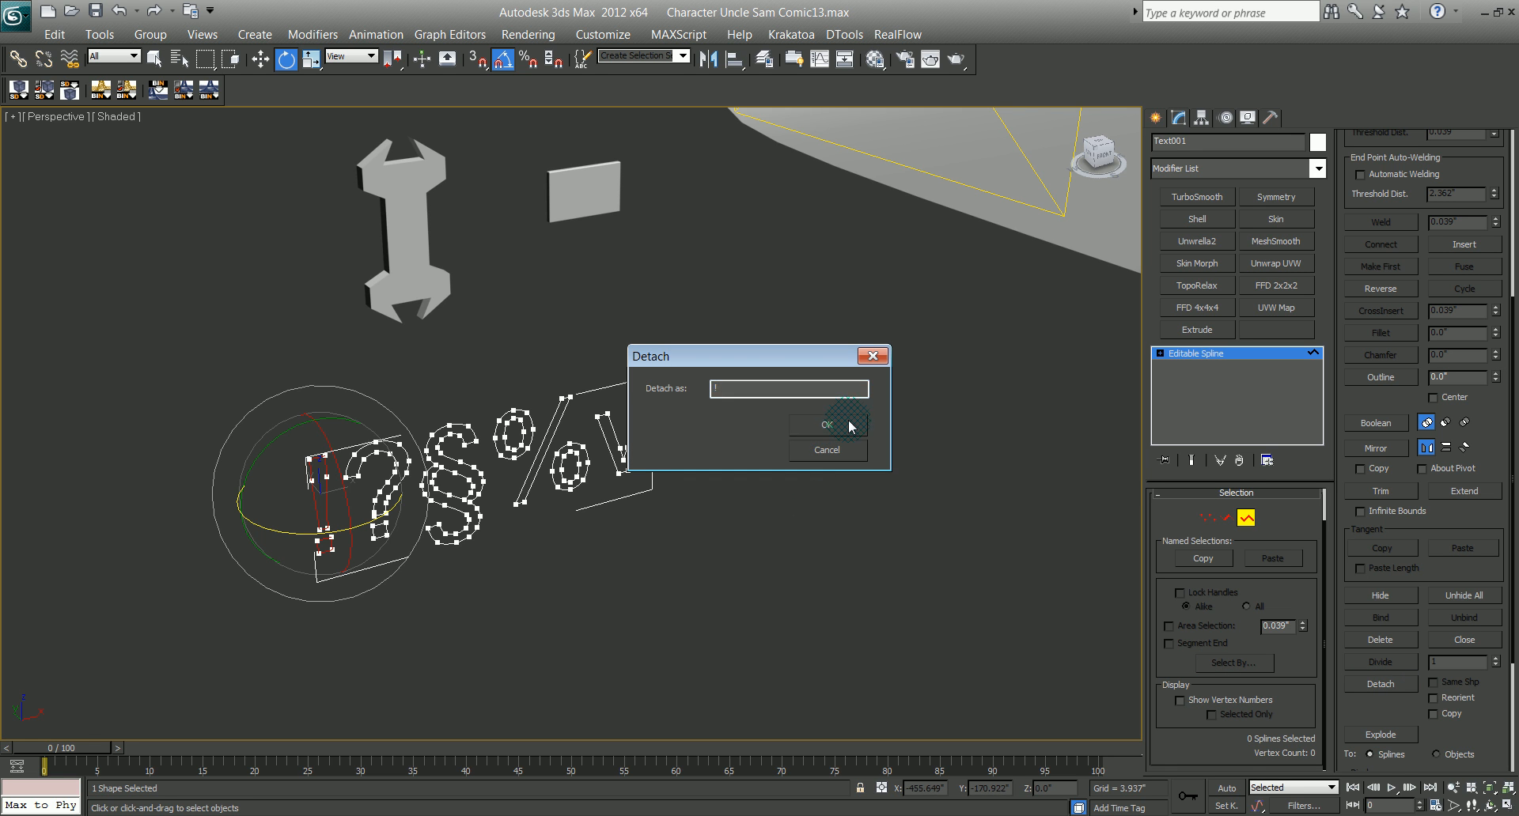
{"action": "left_click", "coordinate": [809, 425]}
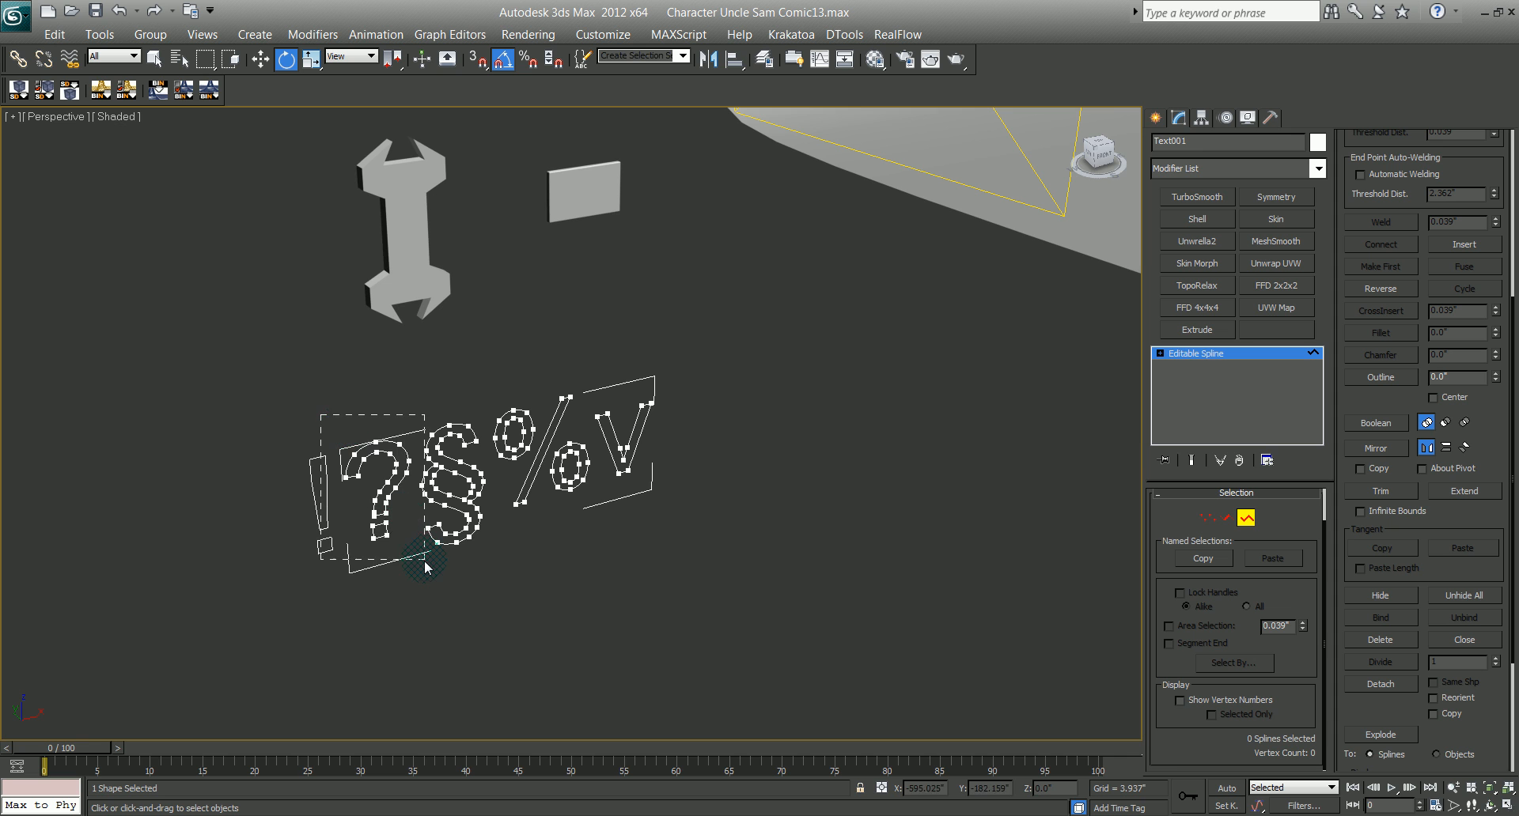
Step: Select the two question mark splines and detach them as a separate shape named ?
{"action": "left_click_drag", "start_coordinate": [416, 586], "coordinate": [416, 586]}
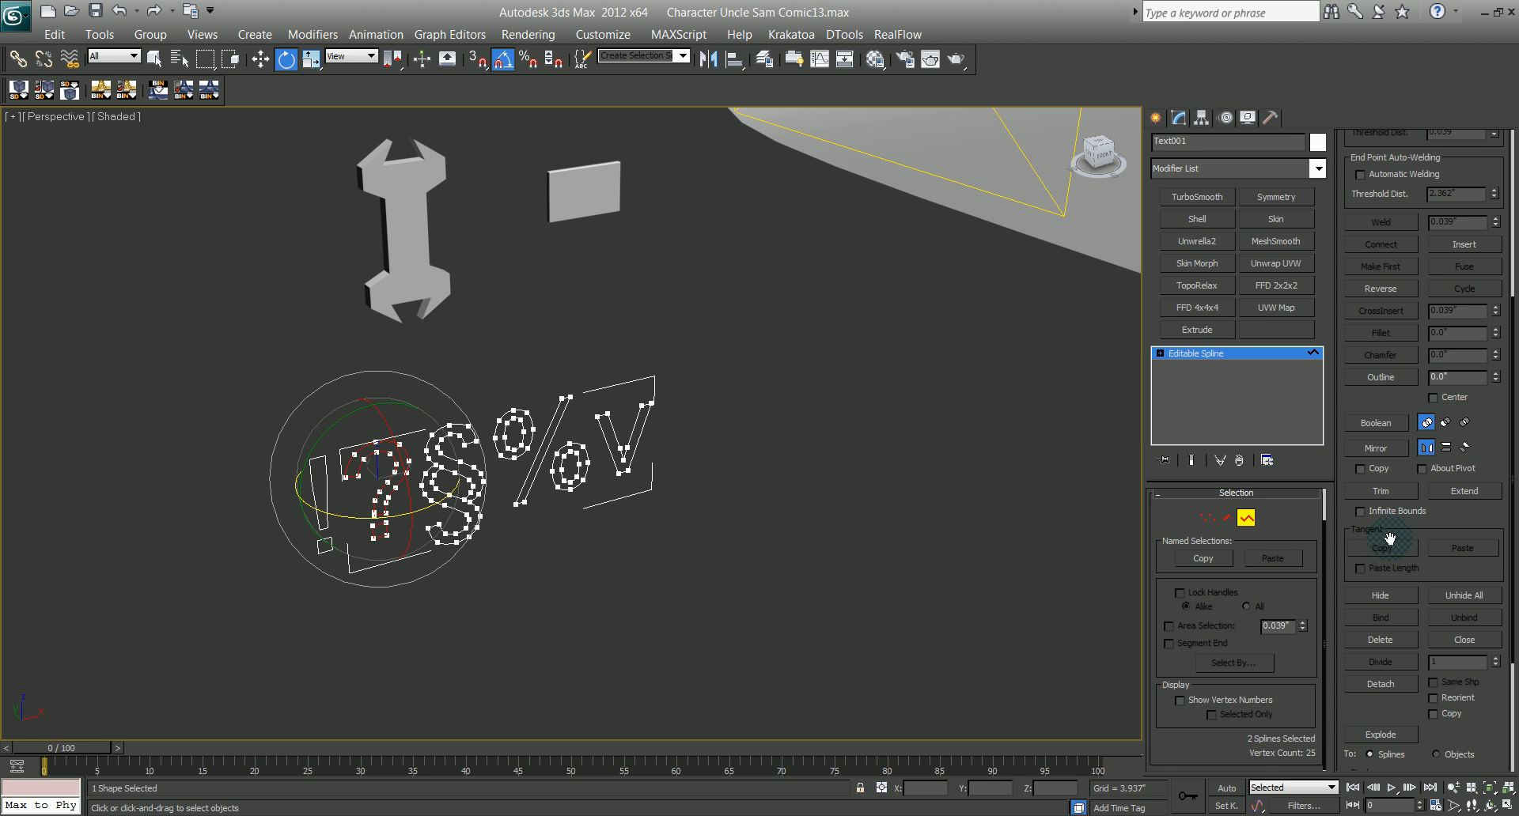
{"action": "left_click", "coordinate": [1380, 684]}
{"action": "type", "text": "?"}
{"action": "left_click", "coordinate": [799, 426]}
Step: Select the section sign's splines and detach them as a separate shape named S
{"action": "left_click_drag", "start_coordinate": [403, 404], "coordinate": [489, 603]}
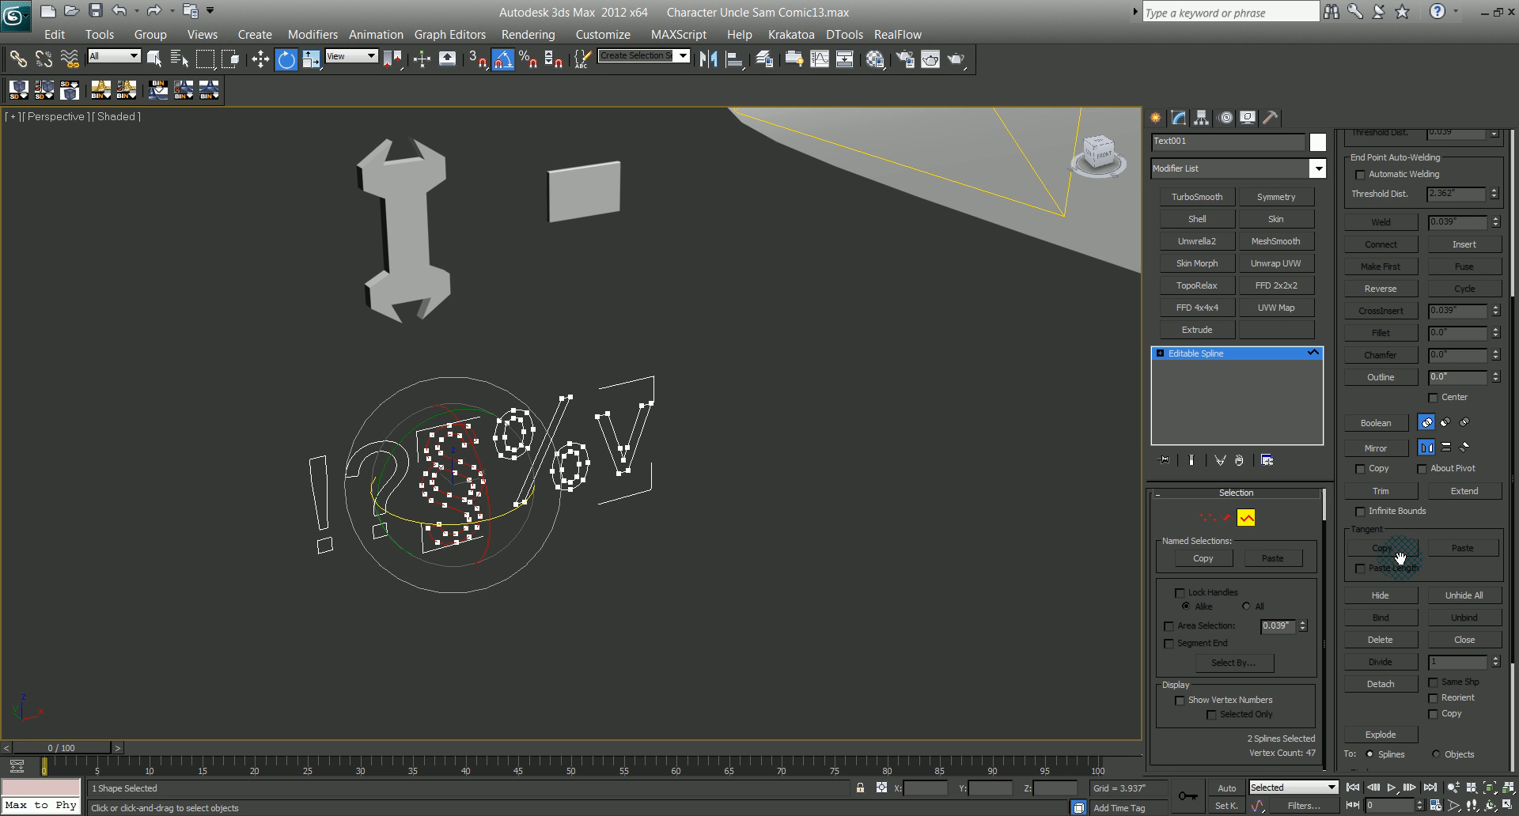
{"action": "left_click", "coordinate": [1380, 684]}
{"action": "type", "text": "S"}
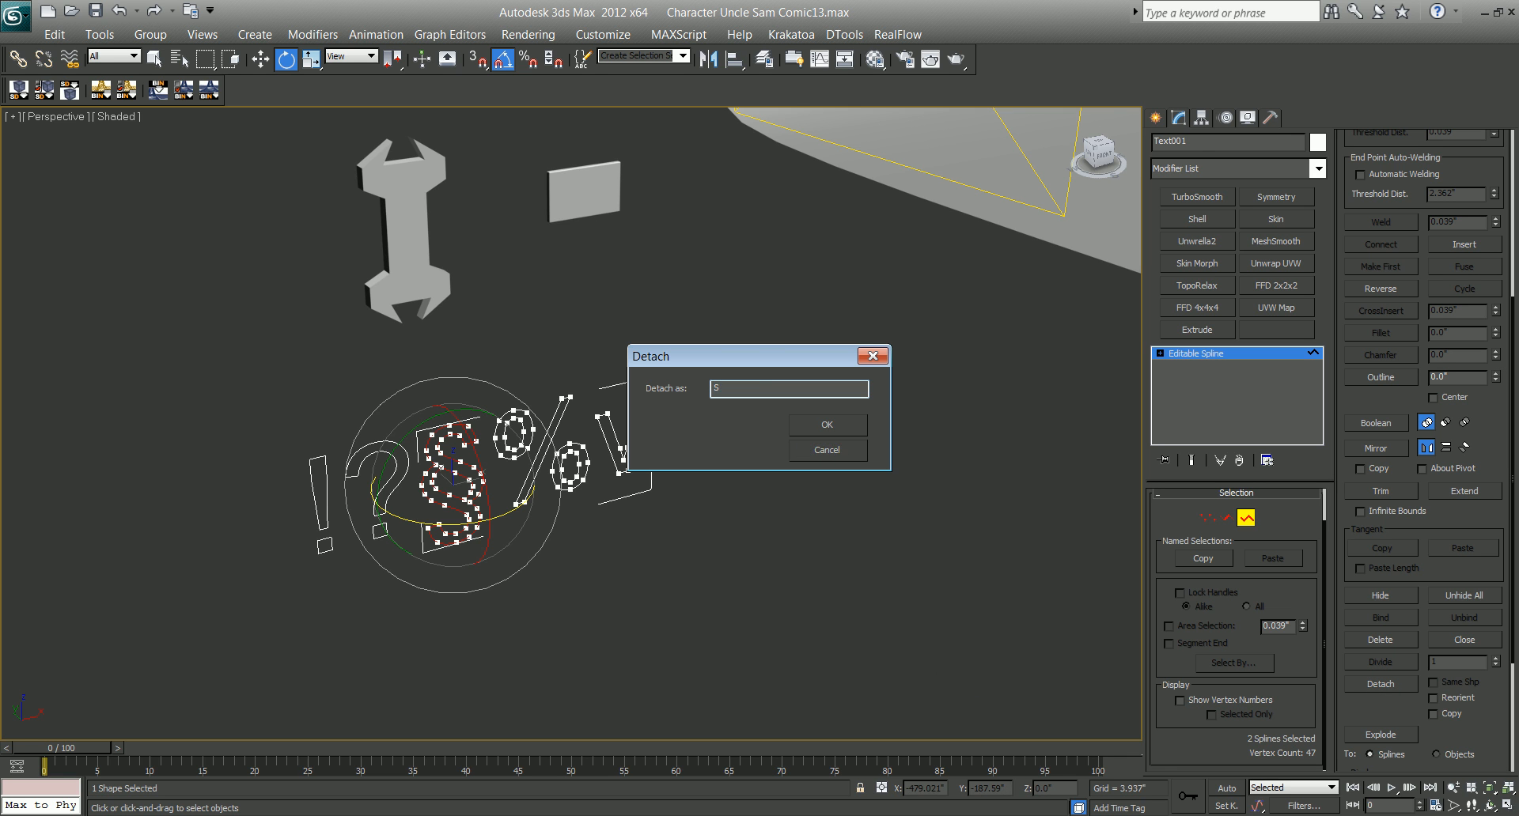
{"action": "left_click", "coordinate": [827, 426]}
Step: Select all five splines of the percent sign and detach them as a separate shape named %
{"action": "left_click_drag", "start_coordinate": [473, 372], "coordinate": [536, 467]}
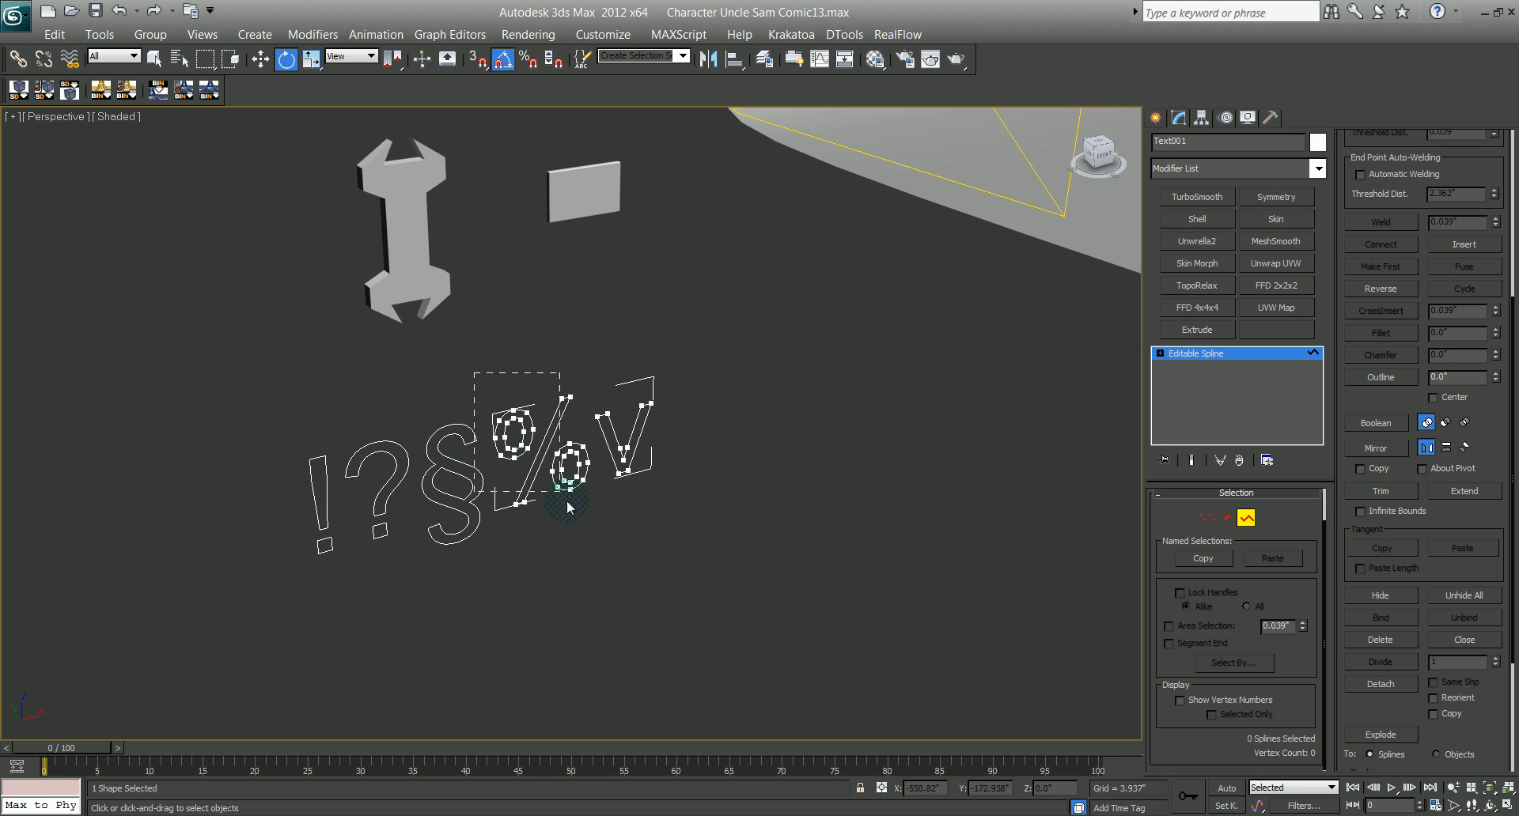
{"action": "left_click_drag", "start_coordinate": [591, 535], "coordinate": [591, 537]}
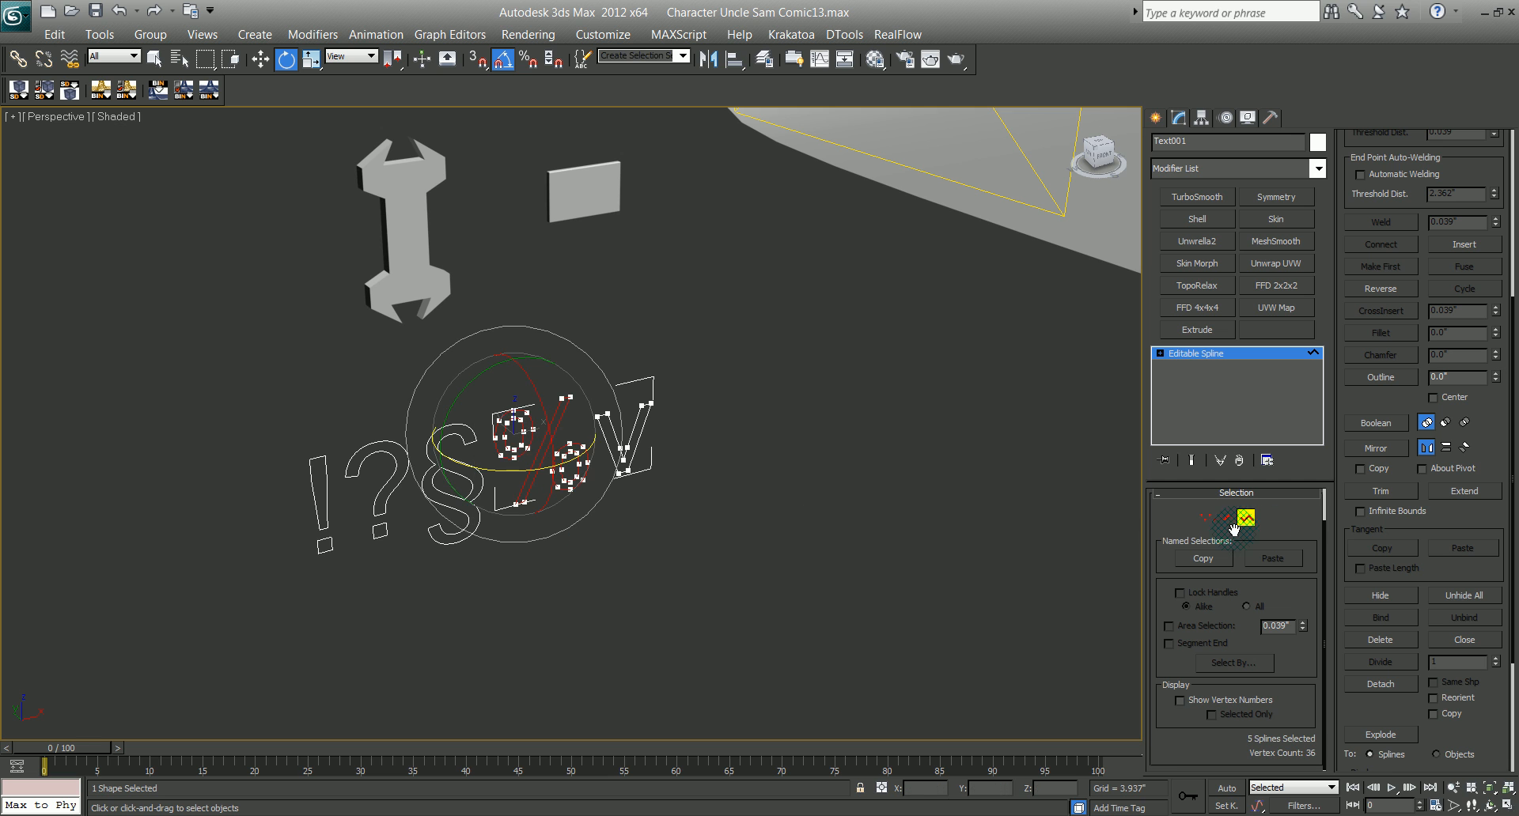
{"action": "left_click", "coordinate": [1386, 687]}
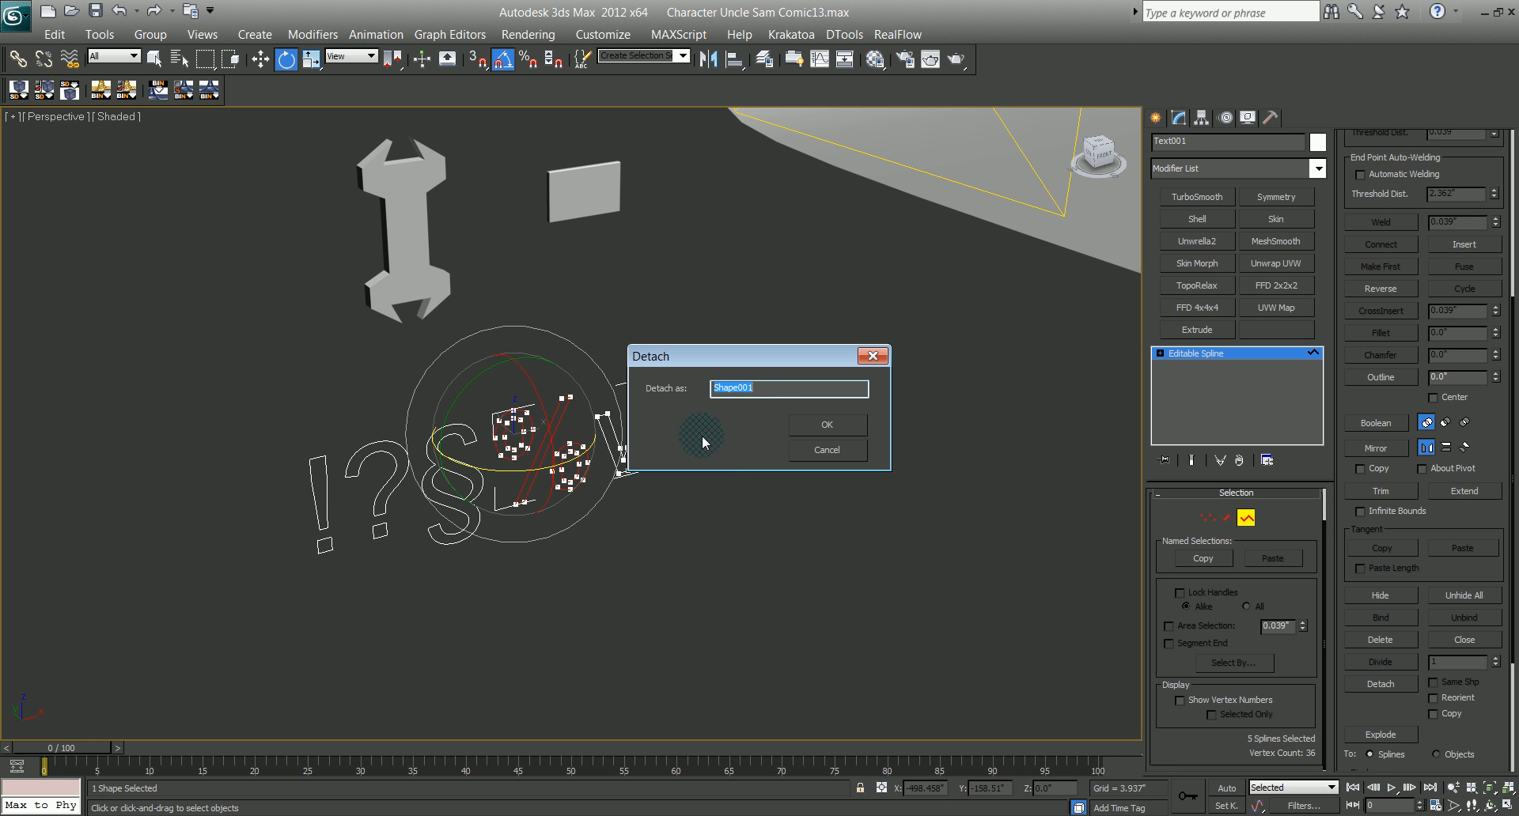
{"action": "type", "text": "%"}
{"action": "left_click", "coordinate": [806, 427]}
Step: Select the remaining root sign spline and detach it as a separate shape named rightTic
{"action": "left_click", "coordinate": [646, 449]}
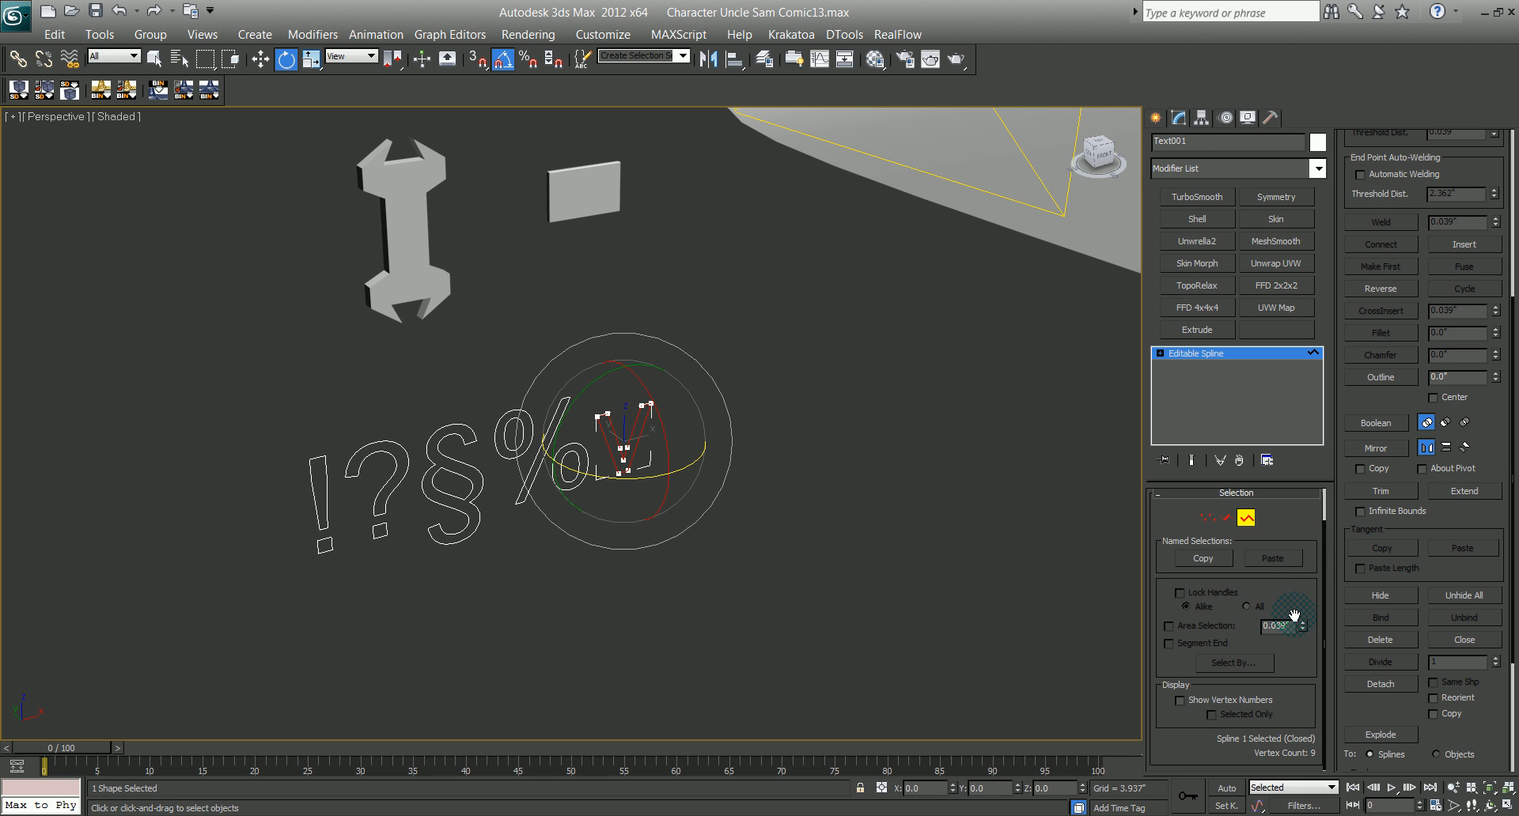
{"action": "left_click", "coordinate": [1380, 682]}
{"action": "type", "text": "ti"}
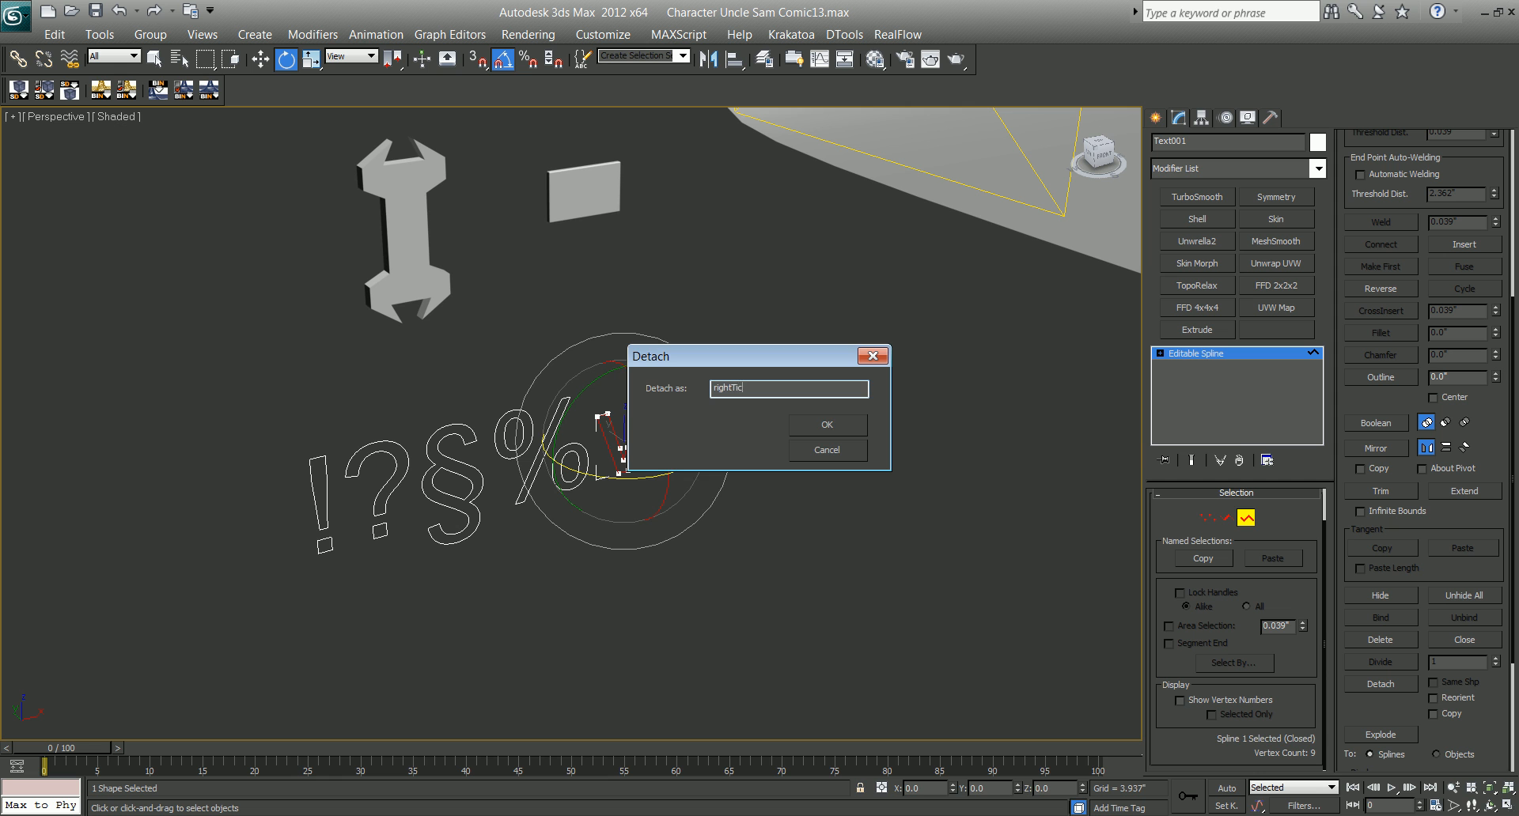
{"action": "key", "text": "Return"}
Step: Leave spline-level editing and check that the detached symbols can be selected as individual shapes
{"action": "middle_click_drag", "start_coordinate": [465, 518], "coordinate": [512, 535], "text": "alt"}
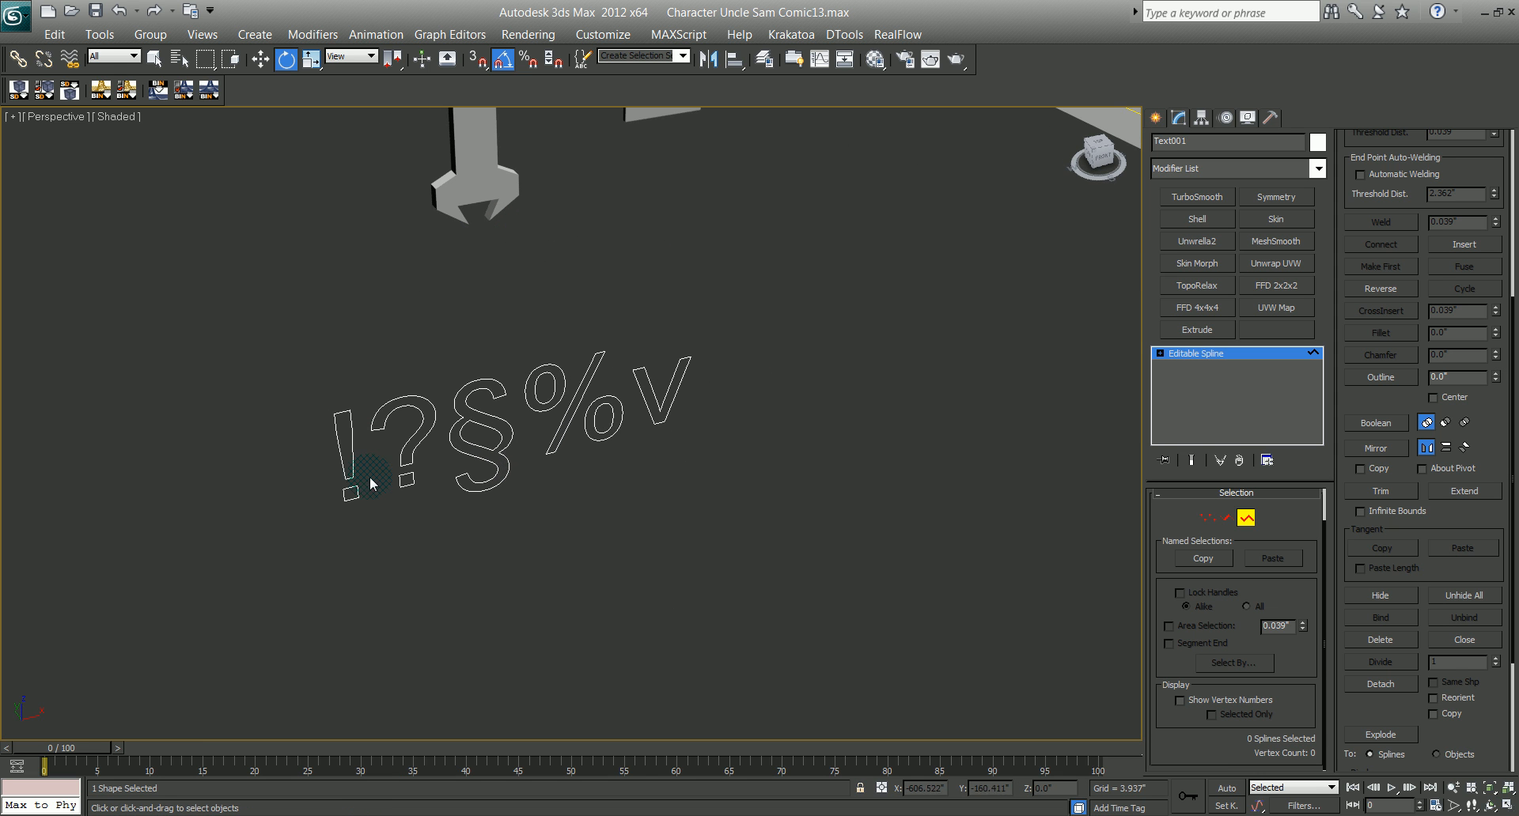
{"action": "left_click_drag", "start_coordinate": [353, 528], "coordinate": [352, 525]}
{"action": "left_click", "coordinate": [1246, 518]}
{"action": "left_click", "coordinate": [353, 535]}
{"action": "left_click", "coordinate": [355, 451]}
{"action": "left_click", "coordinate": [390, 404]}
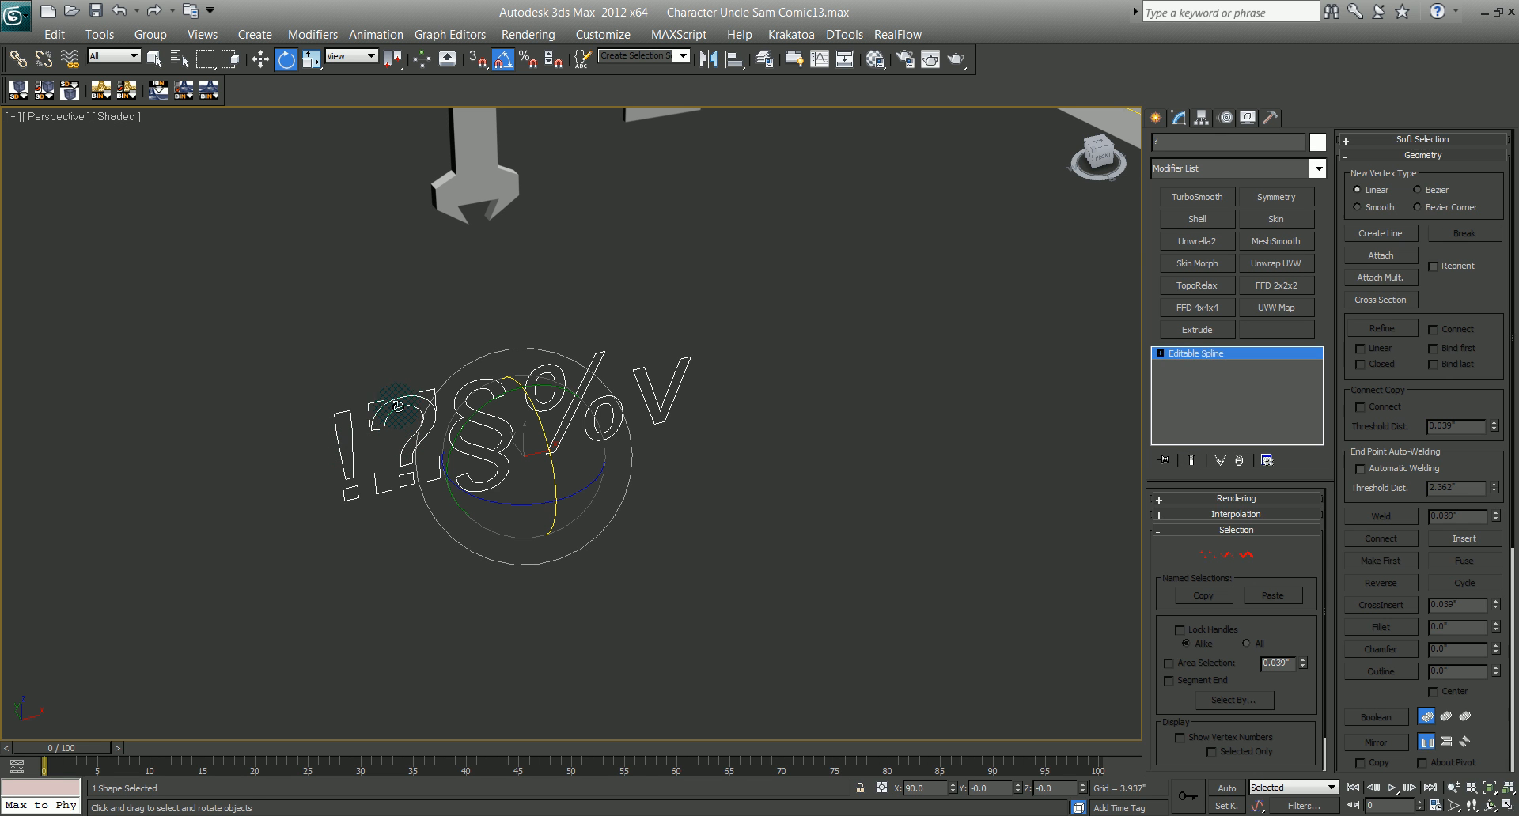
{"action": "left_click", "coordinate": [475, 383]}
Step: Select all the symbol shapes and center each one's pivot to its own object, leaving pivot-only editing off
{"action": "left_click_drag", "start_coordinate": [275, 326], "coordinate": [736, 629]}
{"action": "left_click", "coordinate": [1201, 117]}
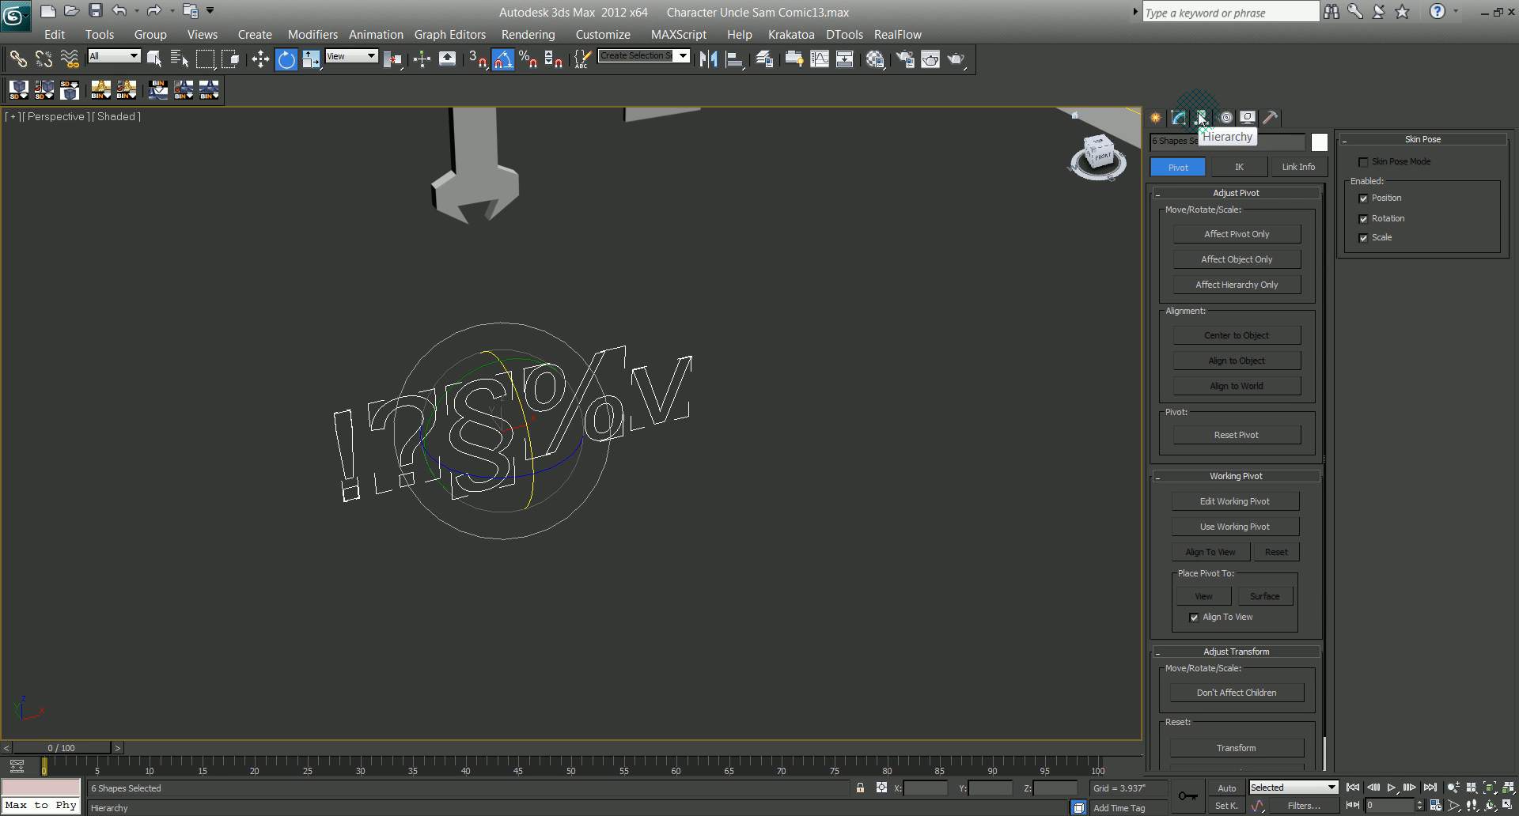
{"action": "left_click", "coordinate": [1204, 236]}
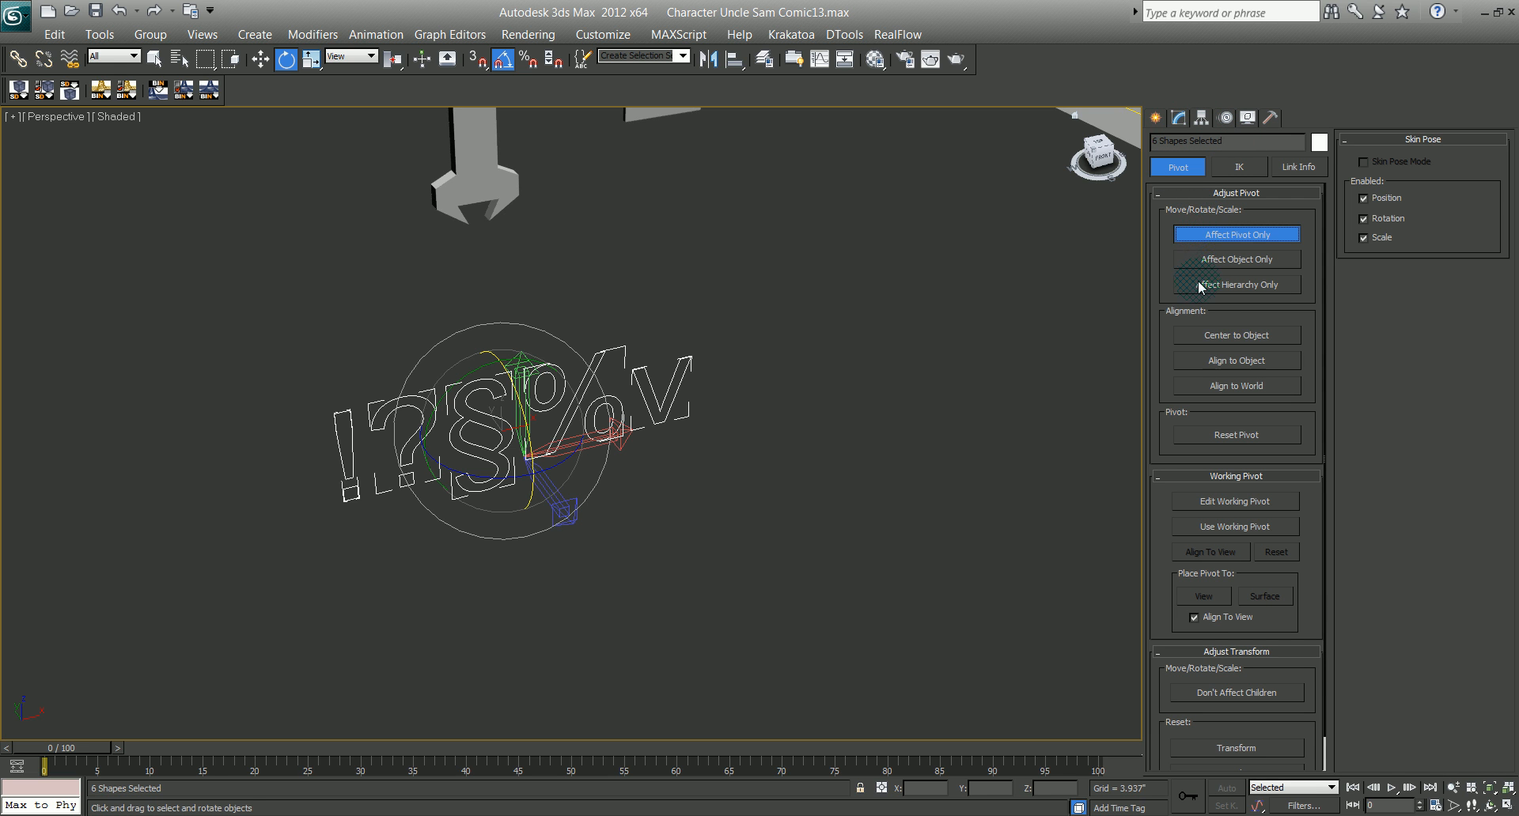
{"action": "left_click", "coordinate": [1227, 338]}
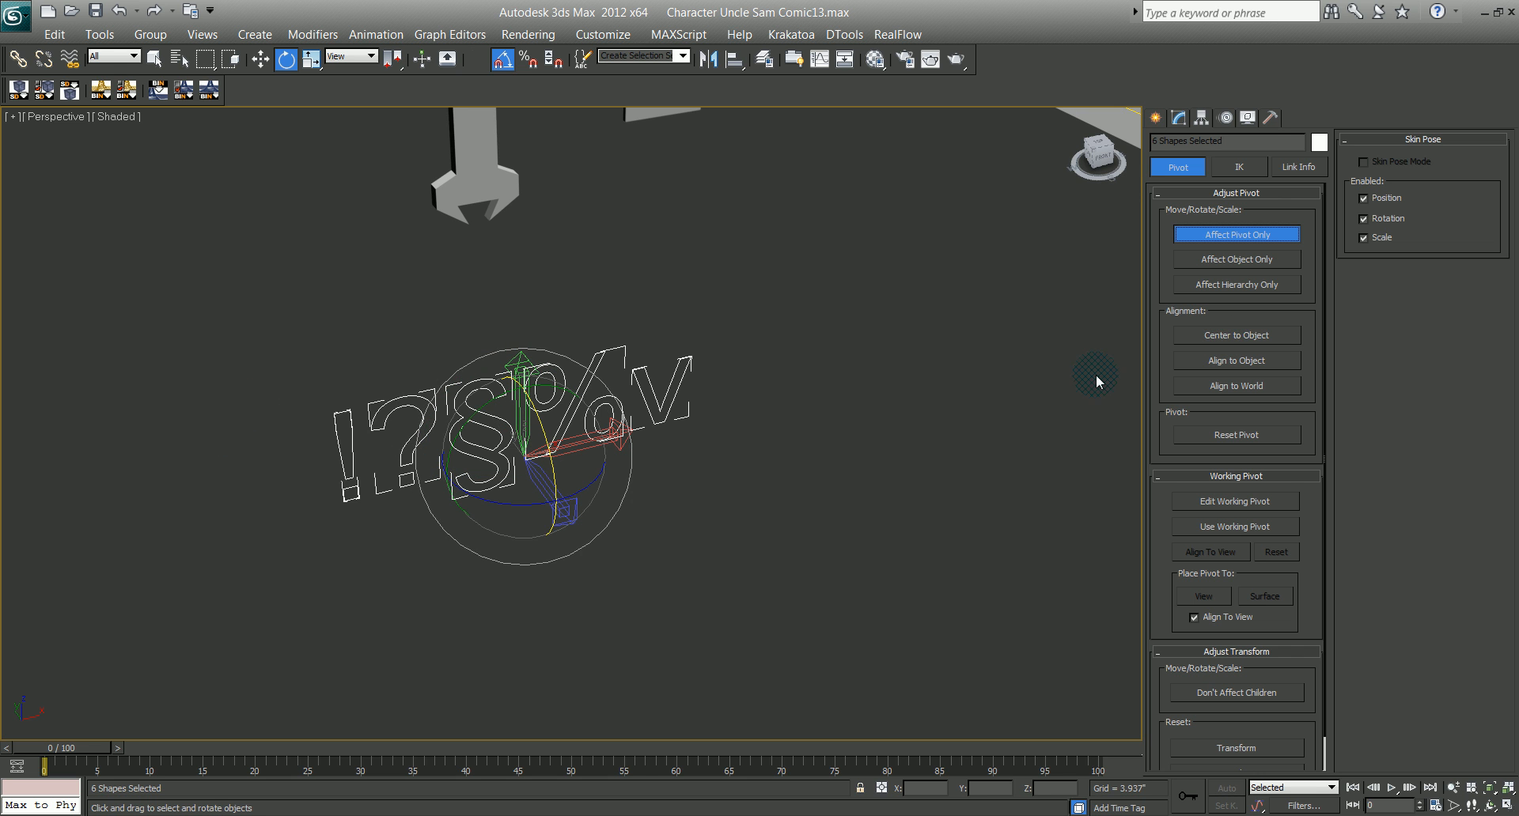
{"action": "left_click", "coordinate": [1193, 336]}
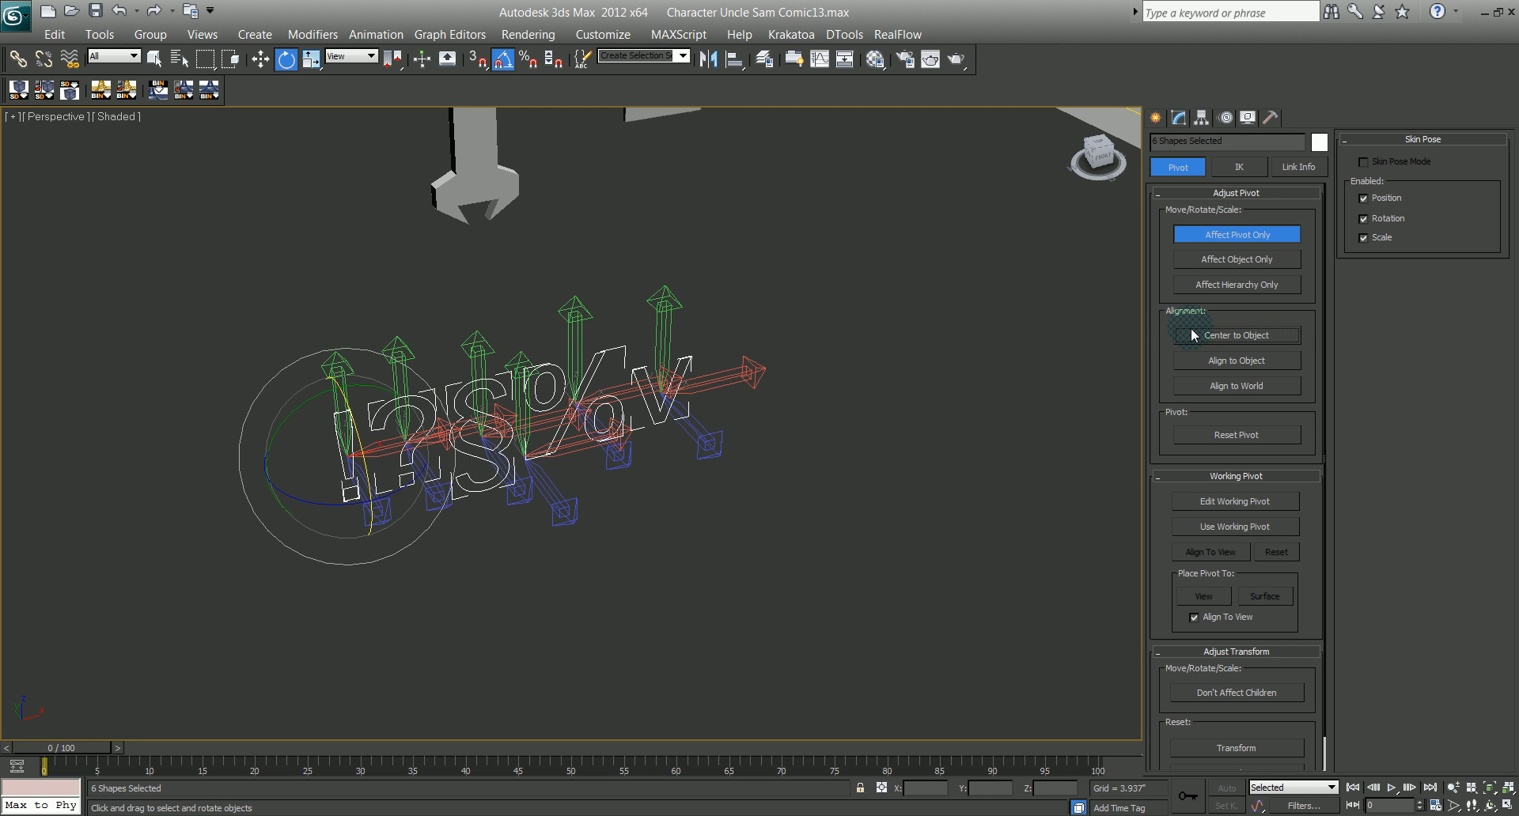
{"action": "left_click", "coordinate": [1238, 234]}
Step: Check the pivot of each symbol shape from the exclamation mark to the root sign and clear the selection
{"action": "left_click", "coordinate": [318, 391]}
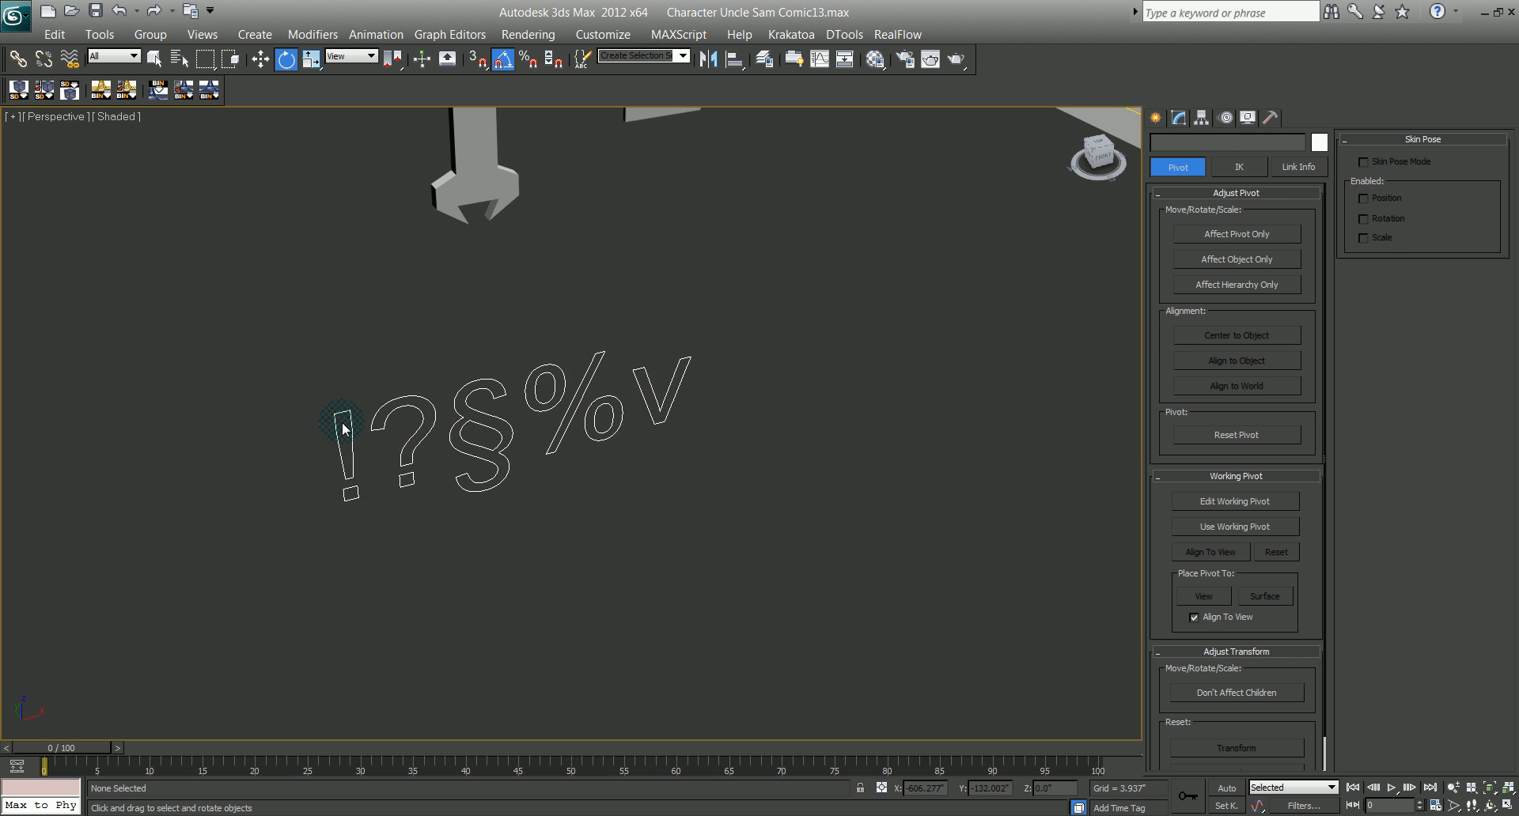
{"action": "left_click", "coordinate": [337, 421]}
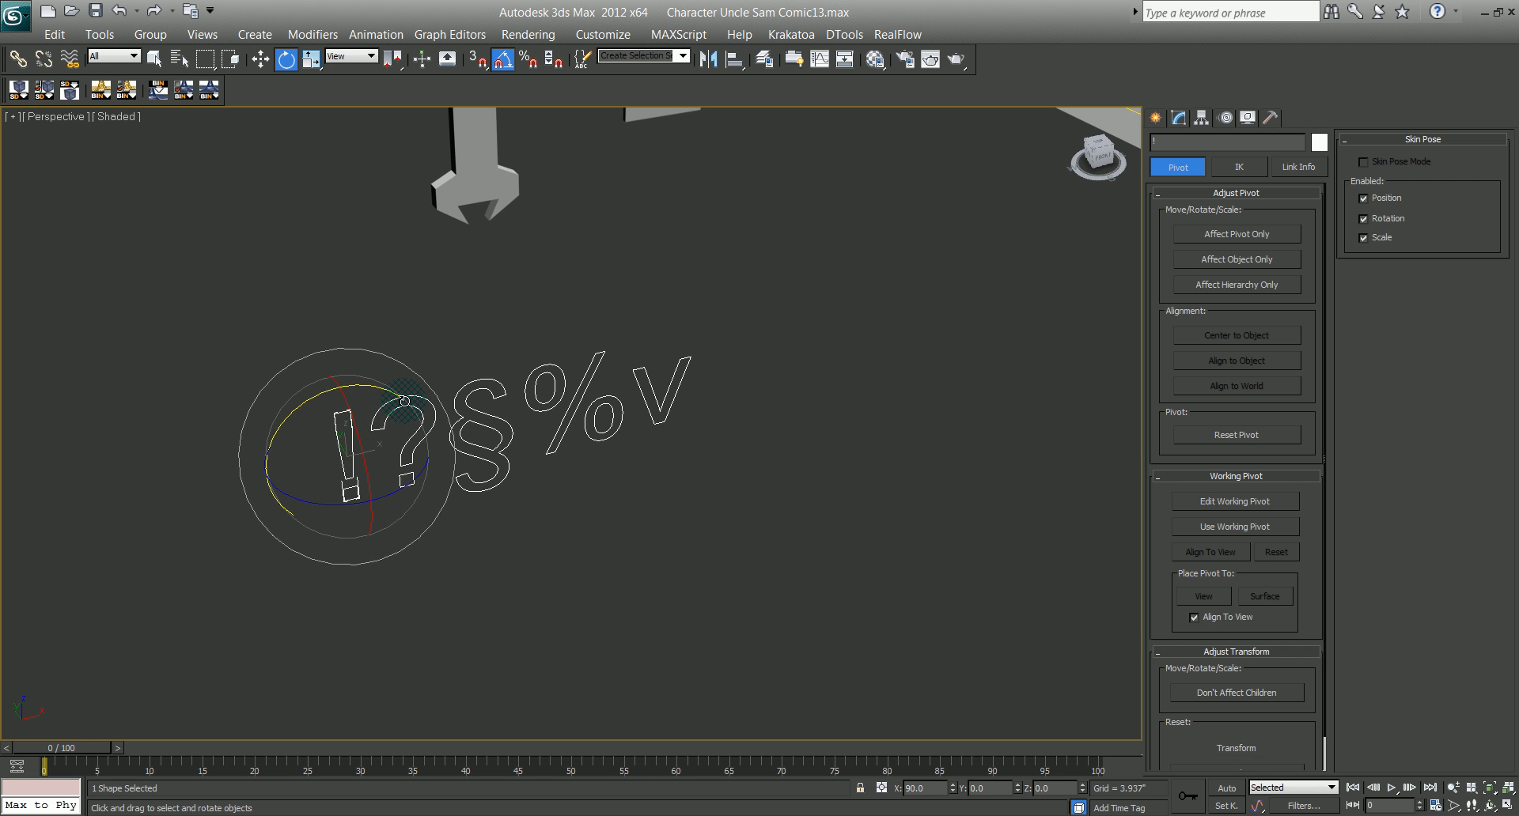
{"action": "left_click", "coordinate": [421, 401]}
{"action": "left_click", "coordinate": [485, 383]}
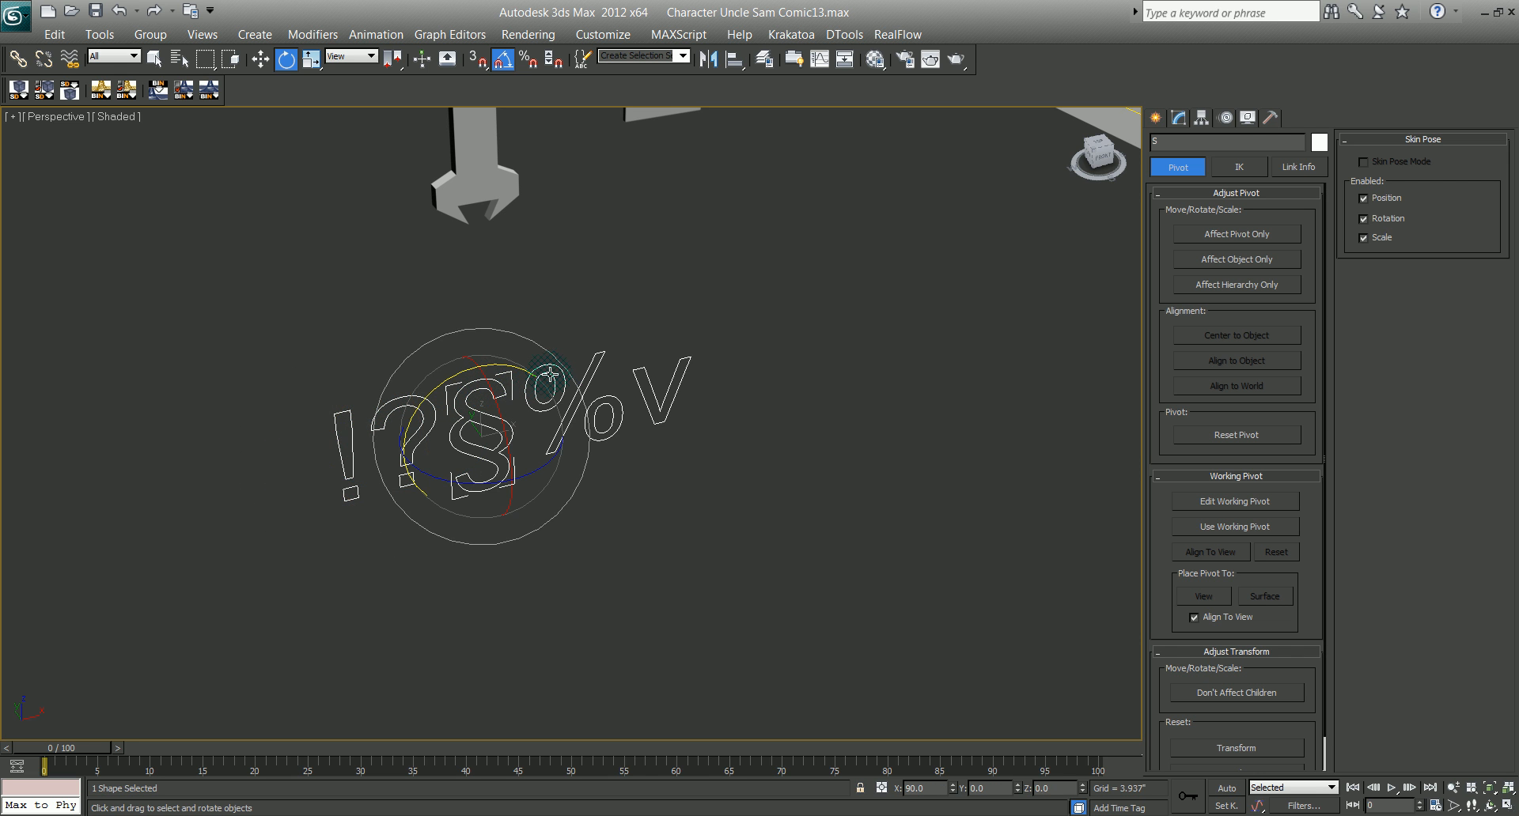
{"action": "left_click", "coordinate": [588, 361]}
{"action": "left_click", "coordinate": [688, 363]}
{"action": "middle_click_drag", "start_coordinate": [366, 486], "coordinate": [316, 473]}
{"action": "left_click", "coordinate": [274, 432]}
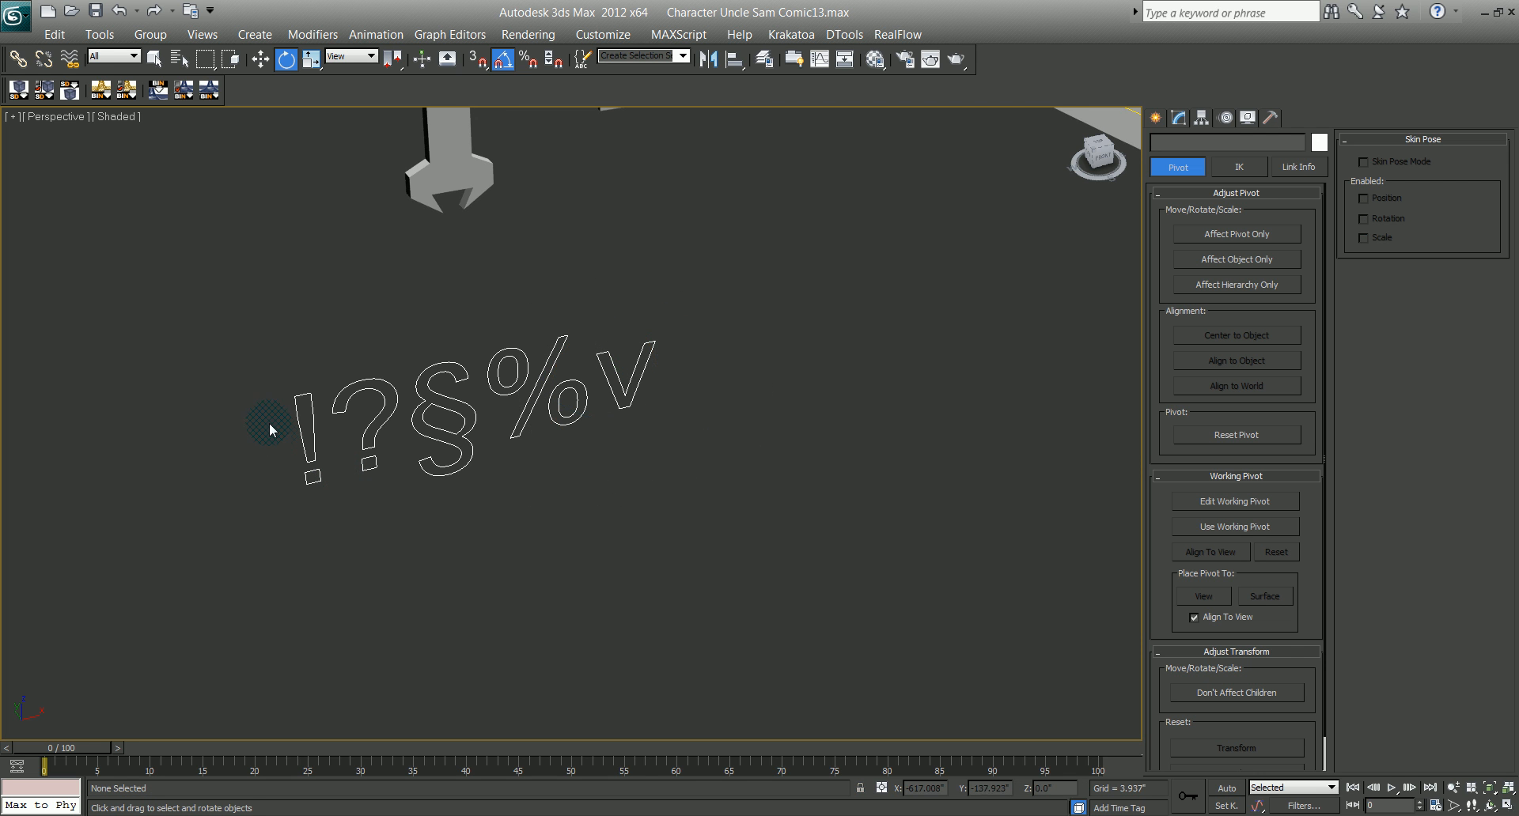
Step: Select the exclamation mark shape and extrude it by 5"
{"action": "left_click_drag", "start_coordinate": [278, 383], "coordinate": [326, 525]}
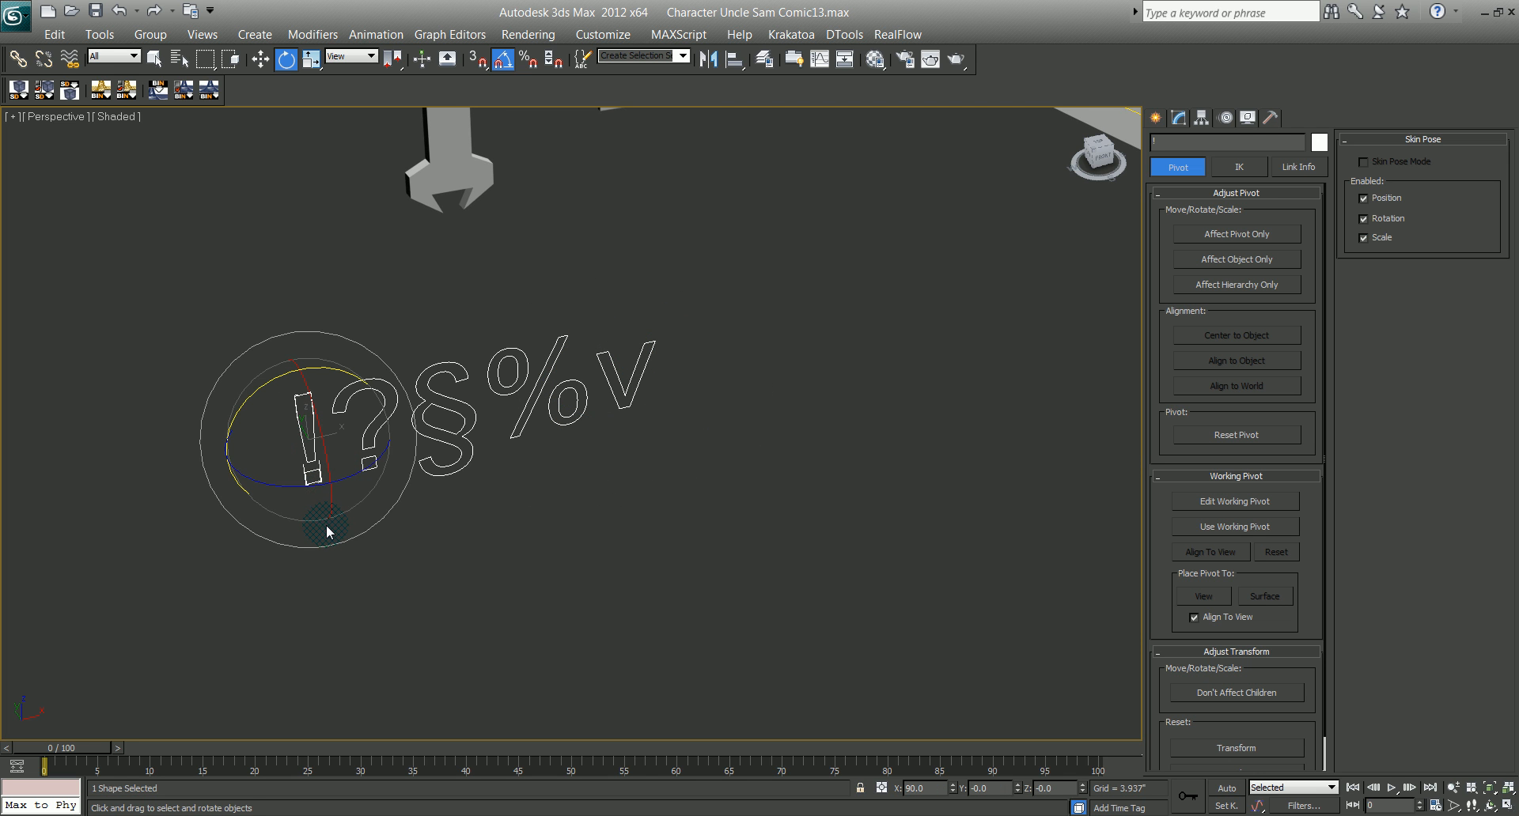
{"action": "middle_click_drag", "start_coordinate": [466, 231], "coordinate": [466, 336]}
{"action": "middle_click_drag", "start_coordinate": [372, 474], "coordinate": [413, 348]}
{"action": "left_click", "coordinate": [1178, 118]}
{"action": "left_click", "coordinate": [1197, 330]}
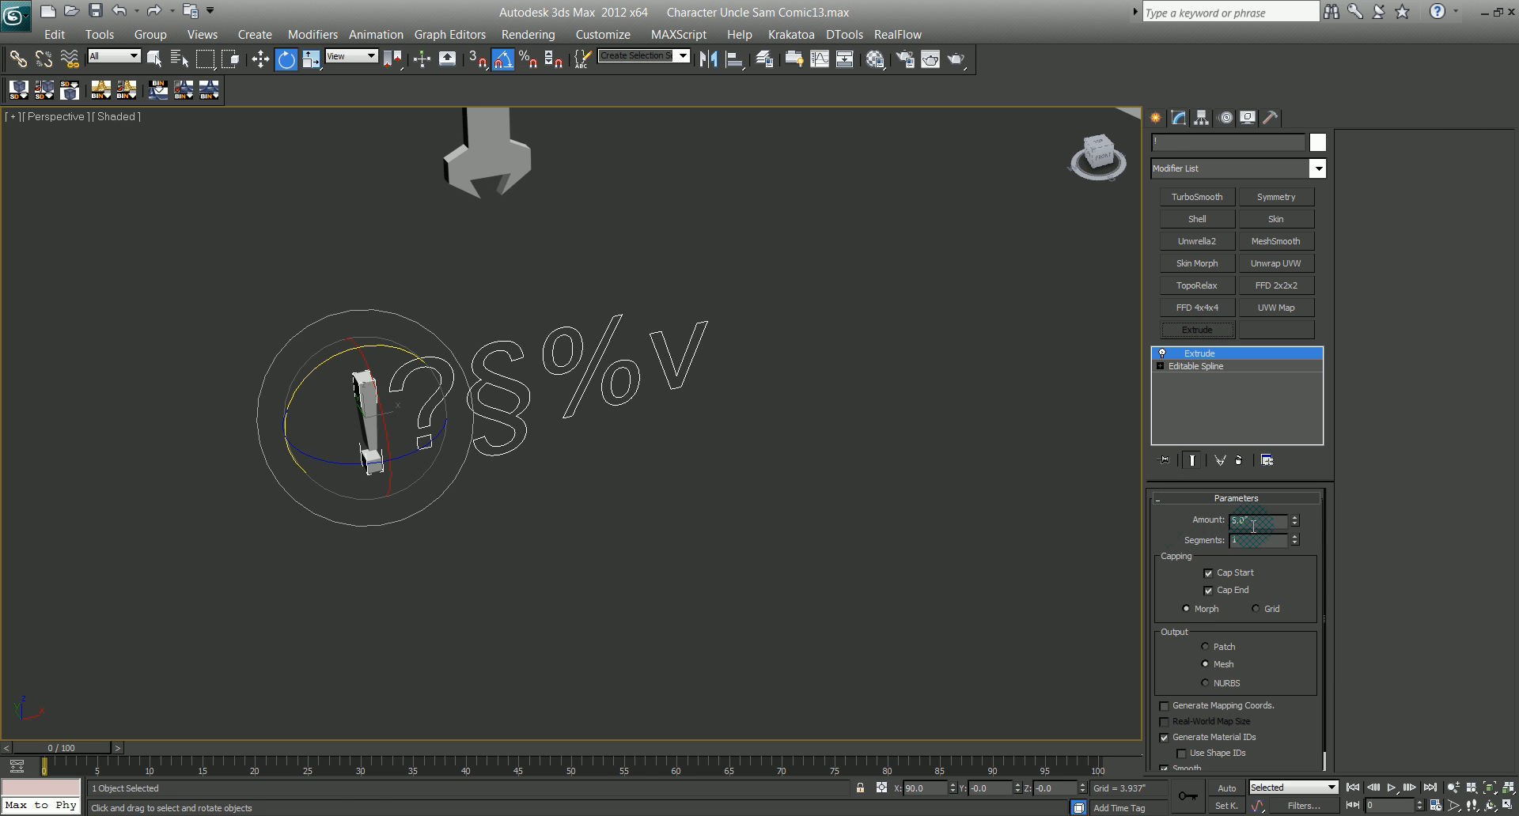
{"action": "middle_click_drag", "start_coordinate": [523, 528], "coordinate": [515, 482], "text": "alt"}
{"action": "middle_click_drag", "start_coordinate": [614, 482], "coordinate": [625, 467], "text": "alt"}
Step: Copy the exclamation mark's Extrude modifier and paste it onto the question mark shape
{"action": "right_click", "coordinate": [1231, 353]}
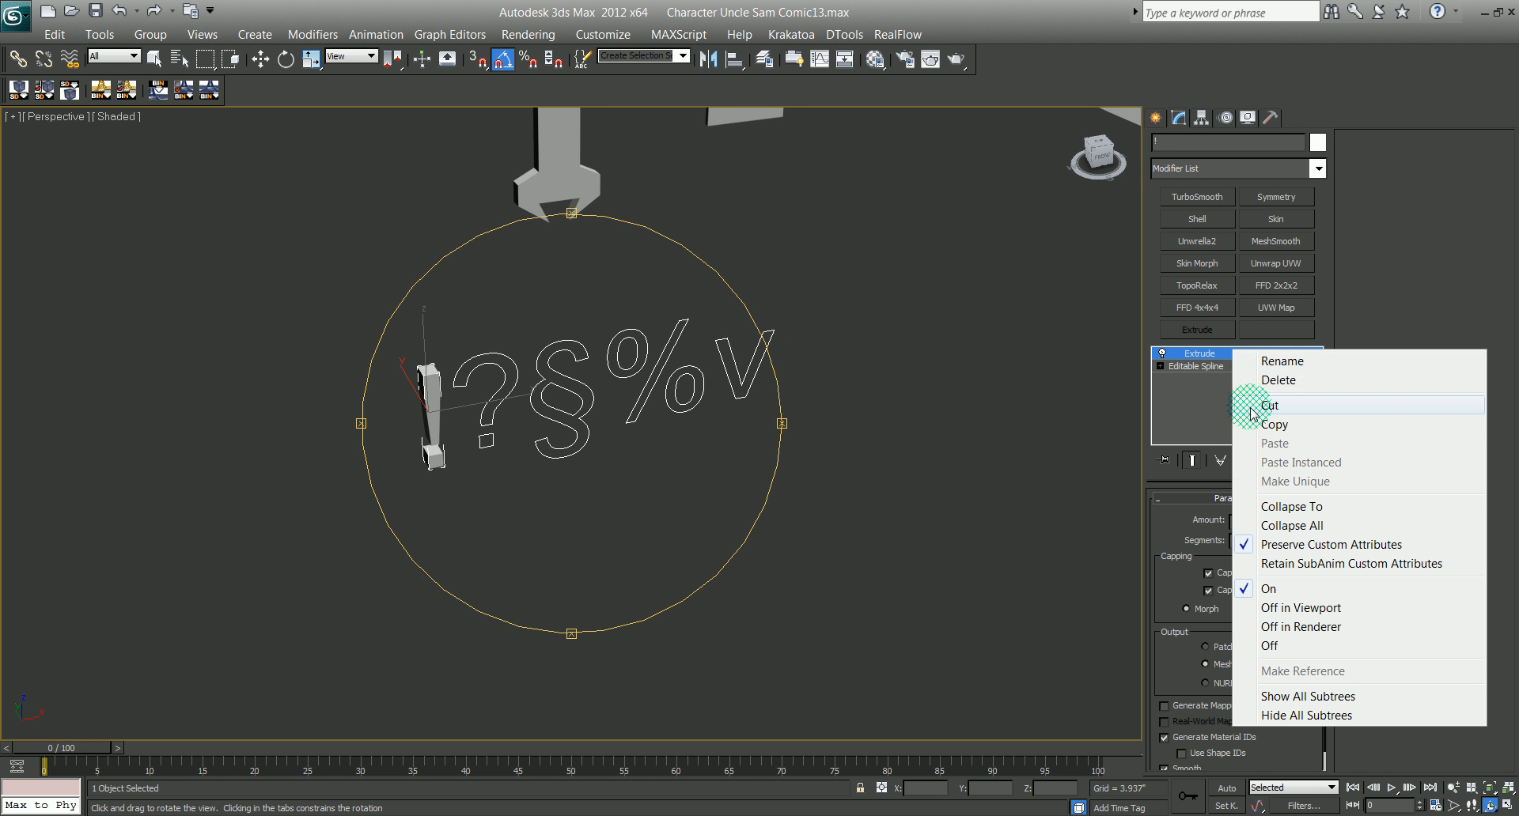
{"action": "left_click", "coordinate": [1268, 425]}
{"action": "key", "text": "e"}
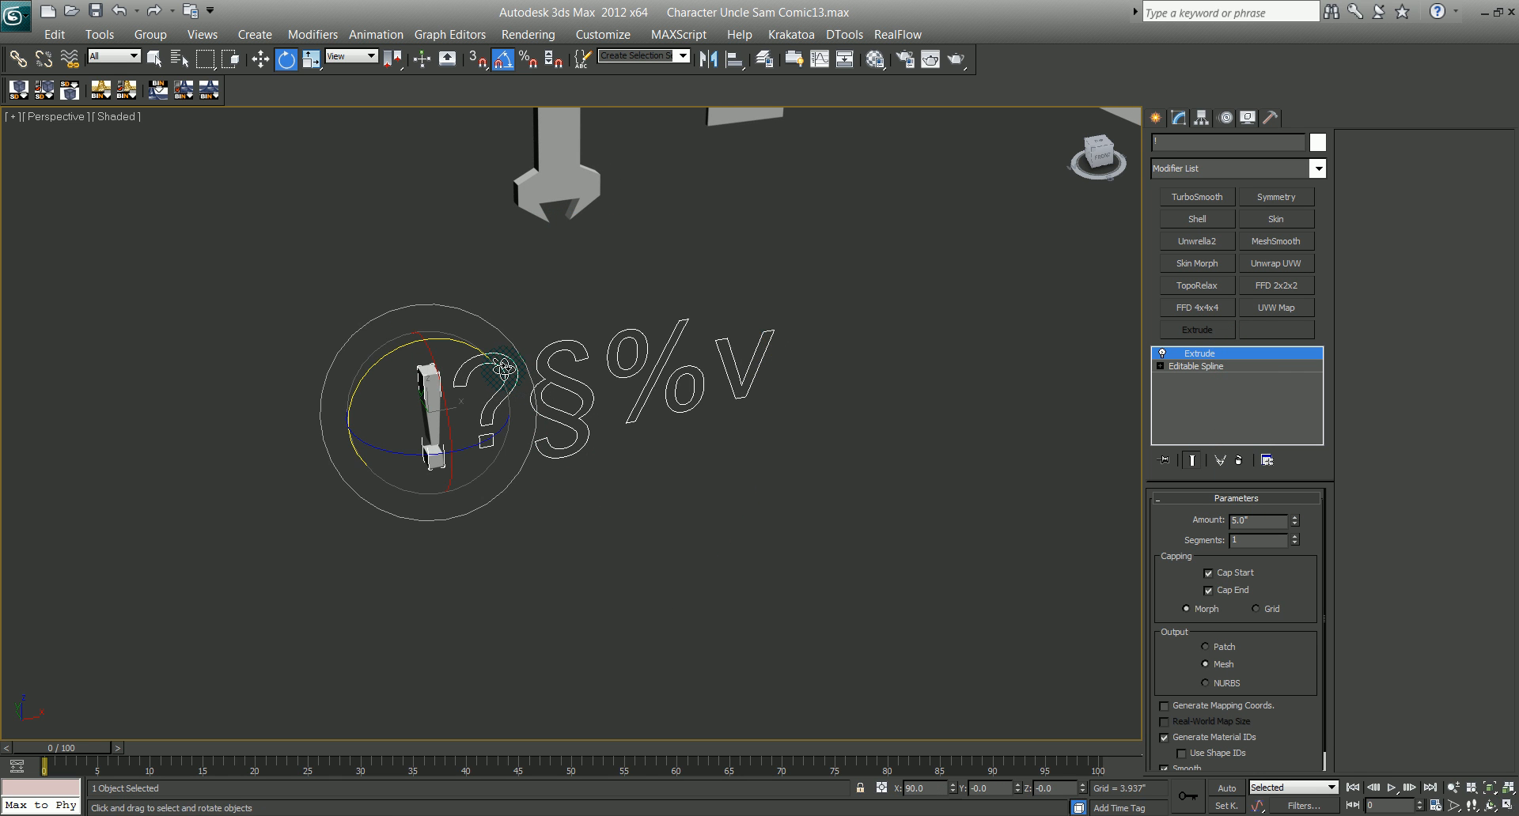
{"action": "left_click", "coordinate": [482, 364]}
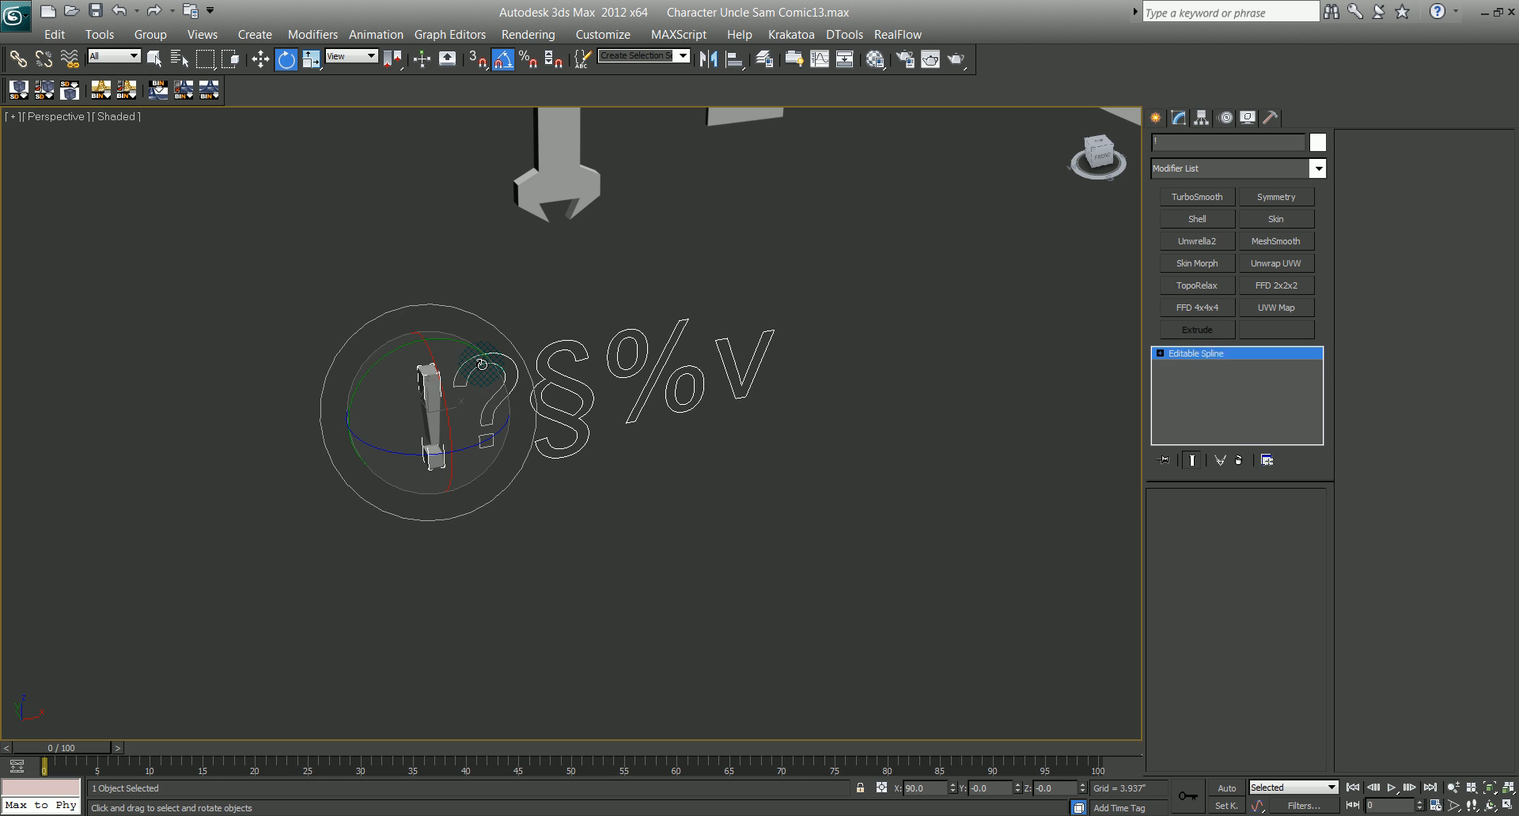
{"action": "right_click", "coordinate": [1191, 355]}
{"action": "left_click", "coordinate": [1203, 367]}
Step: Paste the copied Extrude modifier onto the section sign, the percent sign and the V-shaped tick
{"action": "left_click", "coordinate": [581, 341]}
{"action": "left_click", "coordinate": [581, 342]}
{"action": "right_click", "coordinate": [1203, 370]}
{"action": "left_click", "coordinate": [1203, 367]}
{"action": "left_click", "coordinate": [641, 345]}
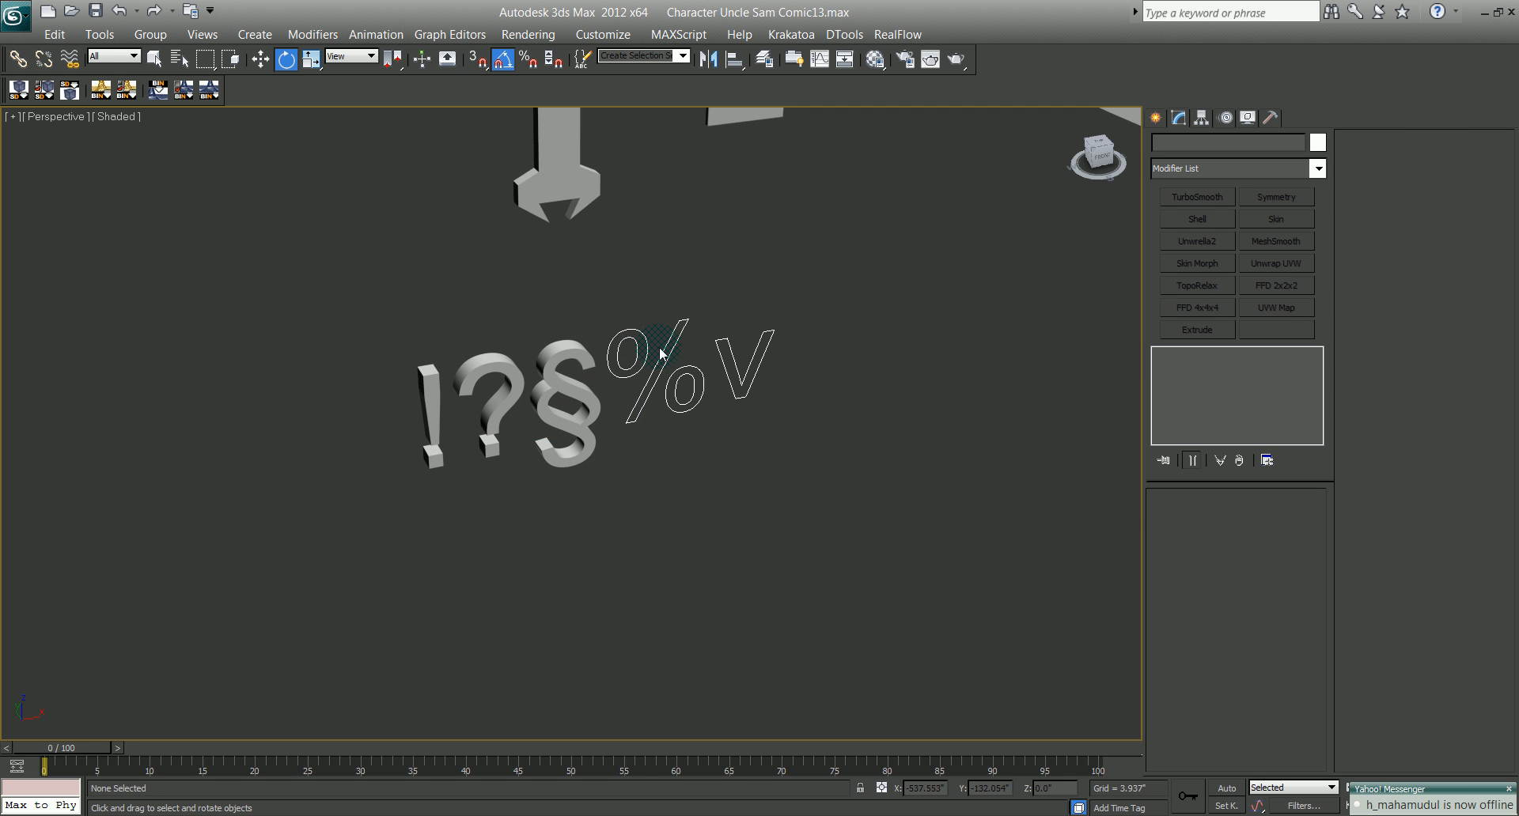
{"action": "left_click", "coordinate": [658, 354]}
{"action": "right_click", "coordinate": [1214, 370]}
{"action": "left_click", "coordinate": [1218, 371]}
{"action": "left_click", "coordinate": [755, 295]}
{"action": "left_click", "coordinate": [771, 342]}
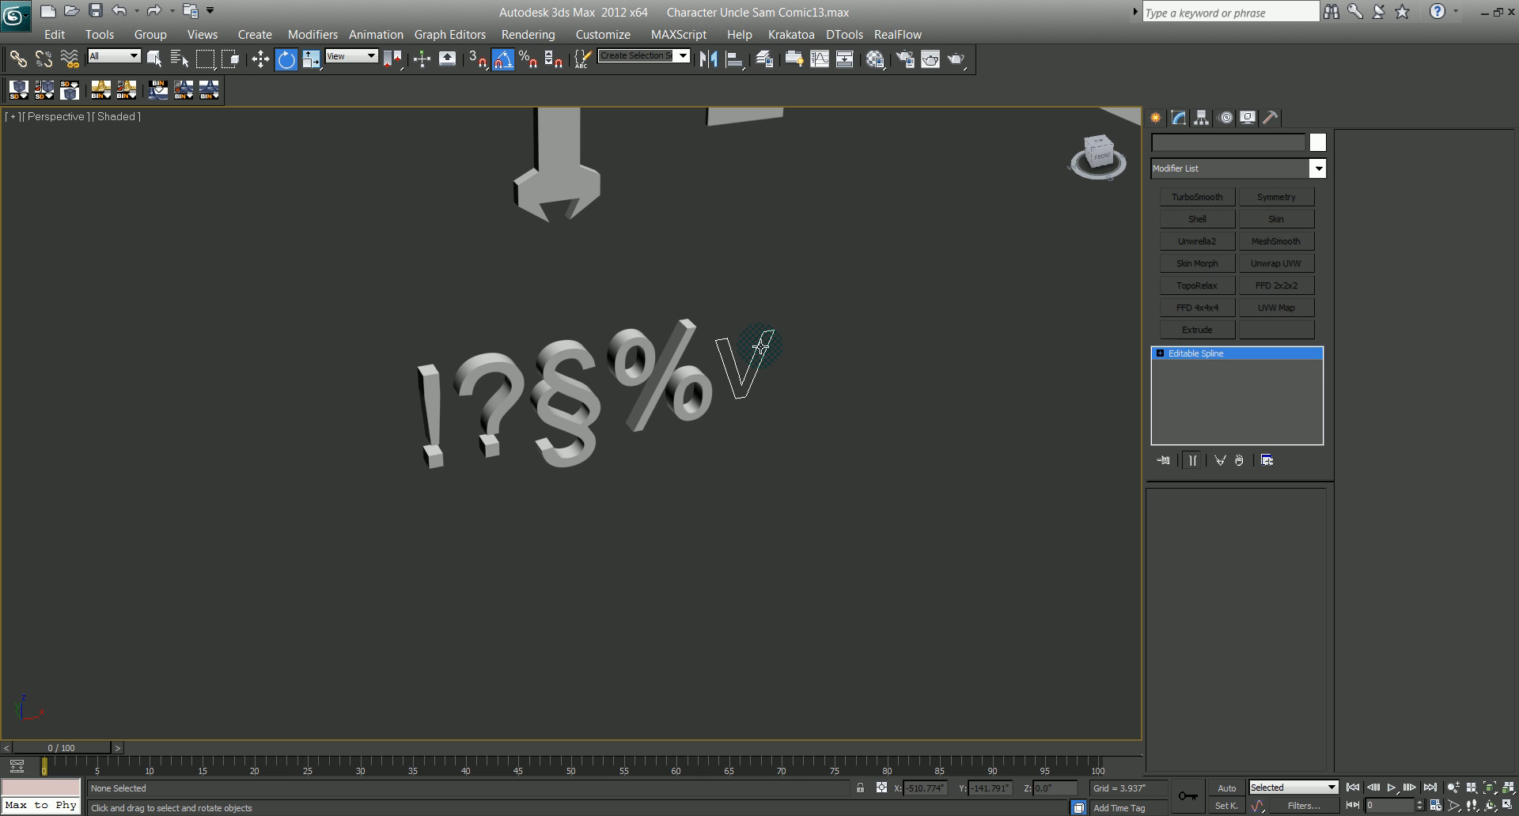
{"action": "right_click", "coordinate": [1204, 354]}
{"action": "left_click", "coordinate": [1234, 360]}
Step: Clear the selection and save the scene incrementally as Character Uncle Sam Comic14.max
{"action": "left_click", "coordinate": [299, 450]}
{"action": "left_click", "coordinate": [95, 10]}
{"action": "middle_click_drag", "start_coordinate": [667, 435], "coordinate": [563, 474]}
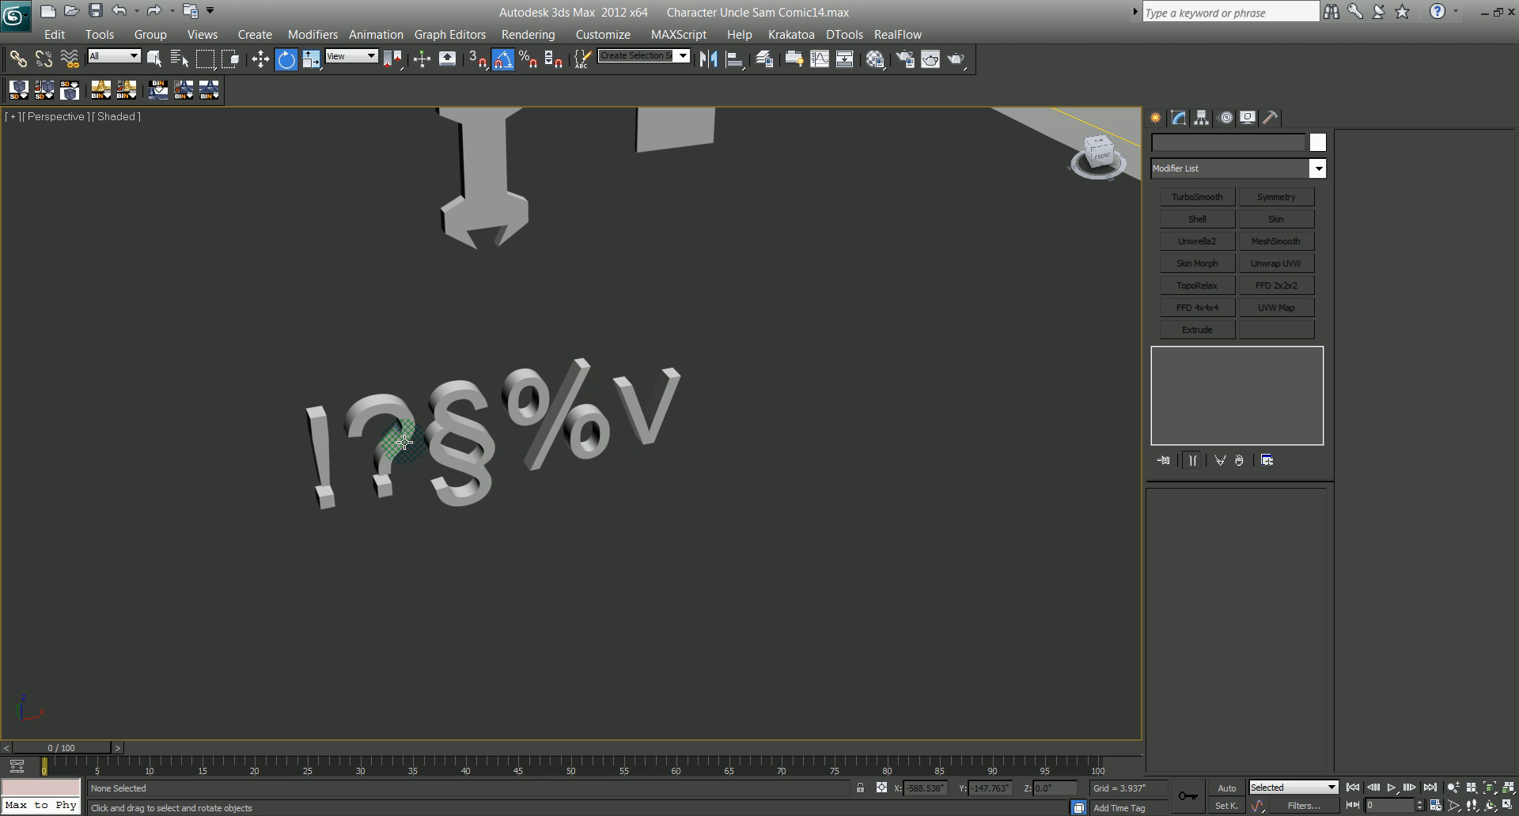
Step: In the front view, move the rightTick object along X to about -668", clear of the wrench and beyond the exclamation mark
{"action": "left_click", "coordinate": [640, 419]}
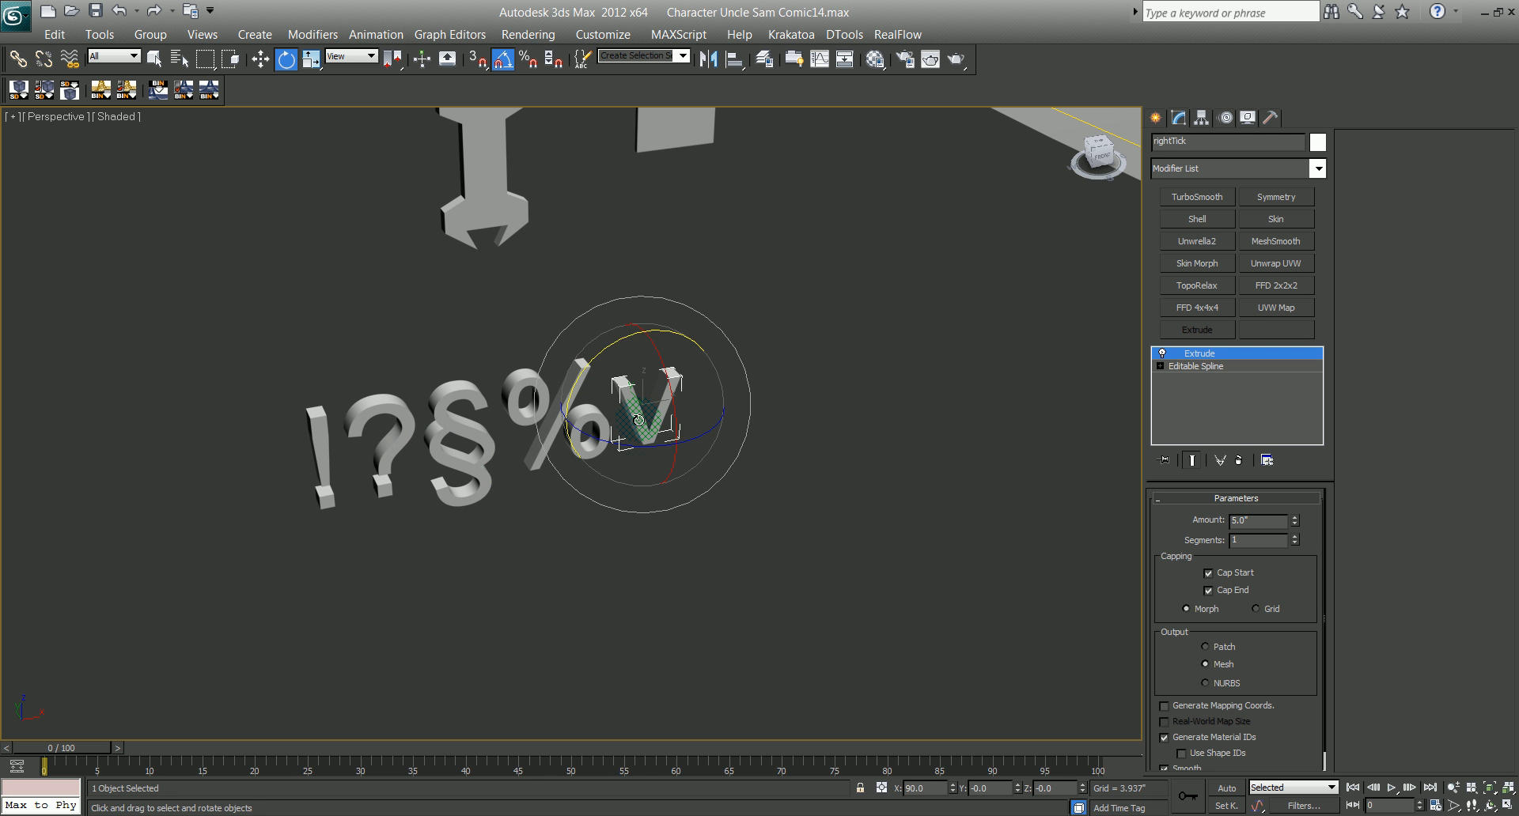
{"action": "key", "text": "f"}
{"action": "scroll", "coordinate": [638, 467], "scroll_direction": "down", "scroll_amount": 8}
{"action": "middle_click_drag", "start_coordinate": [563, 472], "coordinate": [663, 486]}
{"action": "scroll", "coordinate": [663, 485], "scroll_direction": "up", "scroll_amount": 3}
{"action": "scroll", "coordinate": [443, 533], "scroll_direction": "up", "scroll_amount": 2}
{"action": "middle_click_drag", "start_coordinate": [472, 534], "coordinate": [980, 555]}
{"action": "key", "text": "w"}
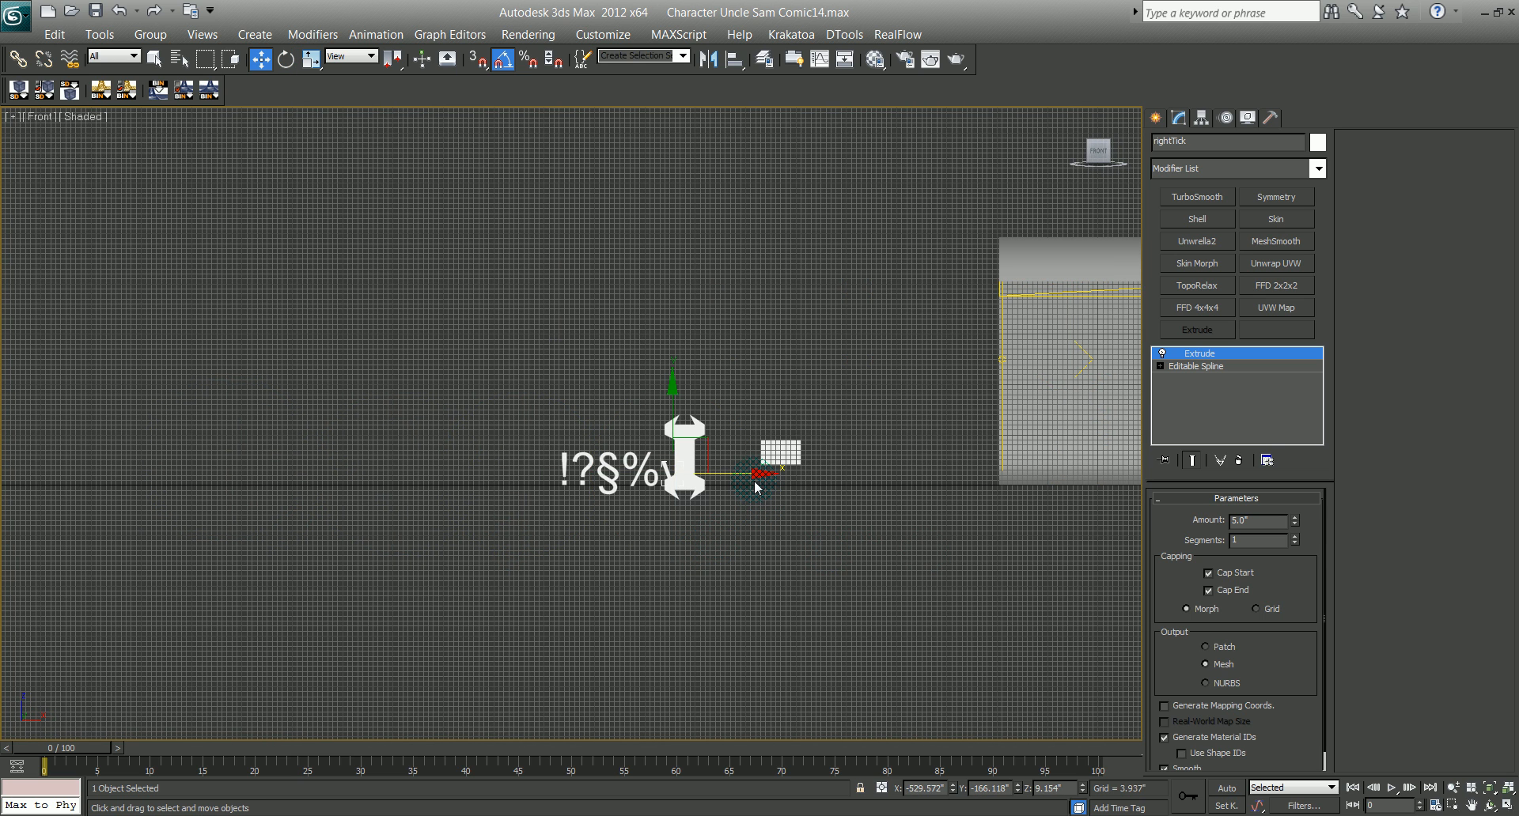
{"action": "left_click_drag", "start_coordinate": [754, 471], "coordinate": [566, 472]}
{"action": "scroll", "coordinate": [566, 475], "scroll_direction": "up", "scroll_amount": 3}
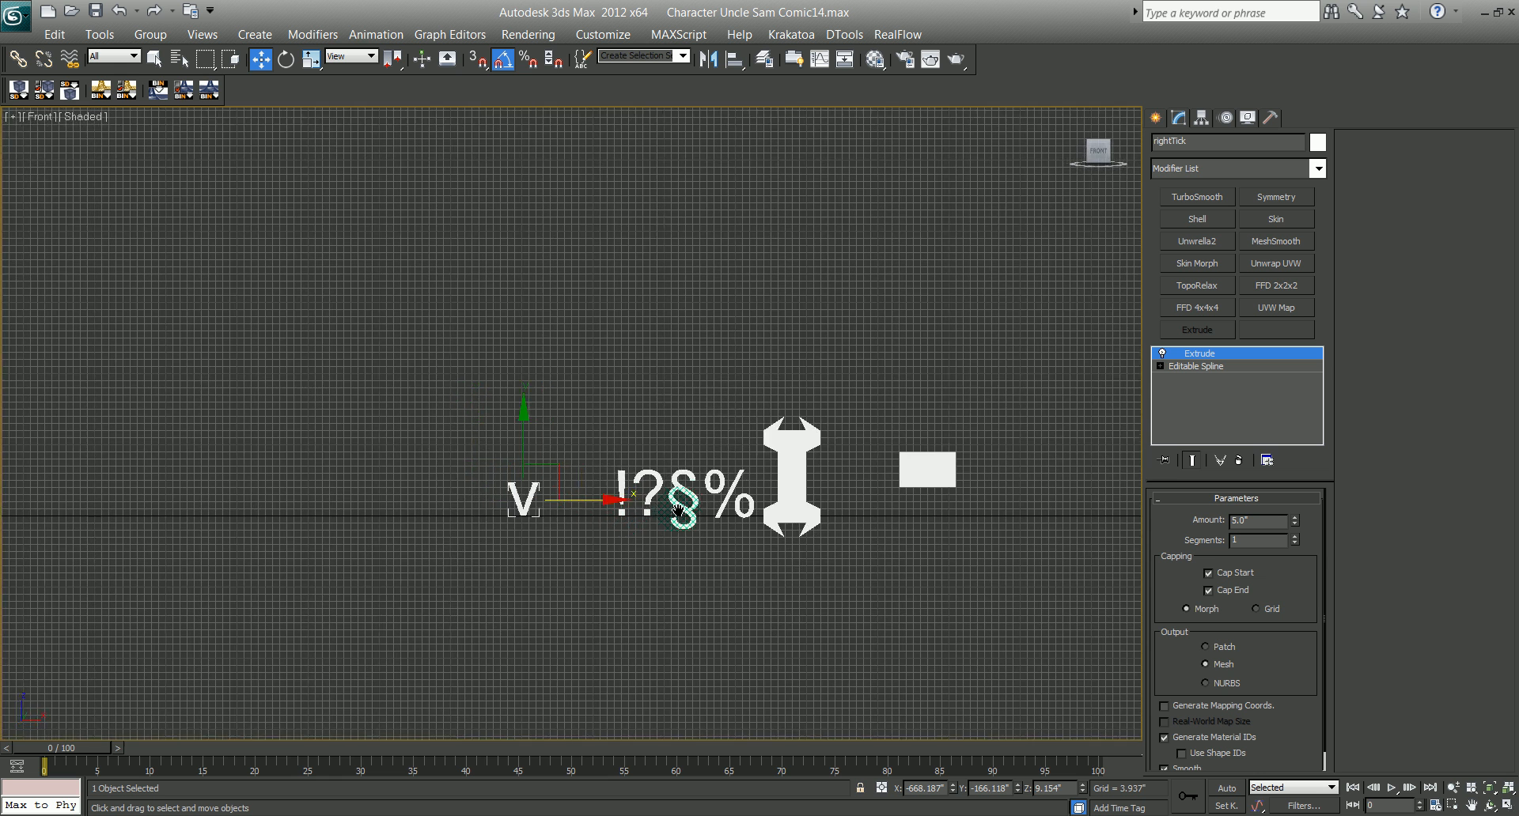
{"action": "middle_click_drag", "start_coordinate": [706, 509], "coordinate": [650, 395]}
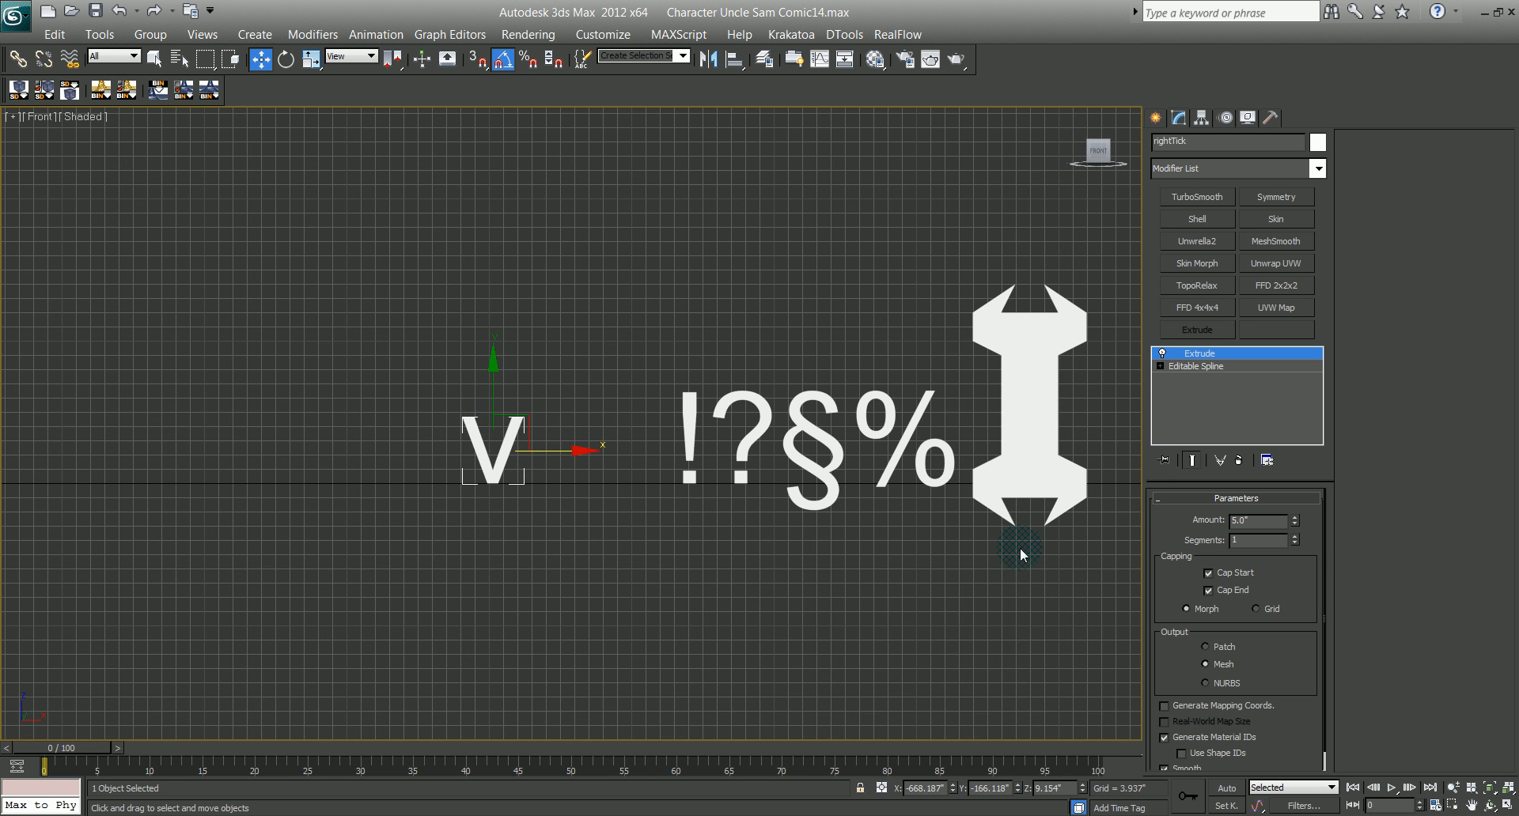
Step: Move the two top vertices of the tick's right arm about 10.5" in X and 24.3" in Y, checking sample.jpg for the shape
{"action": "left_click", "coordinate": [1166, 368]}
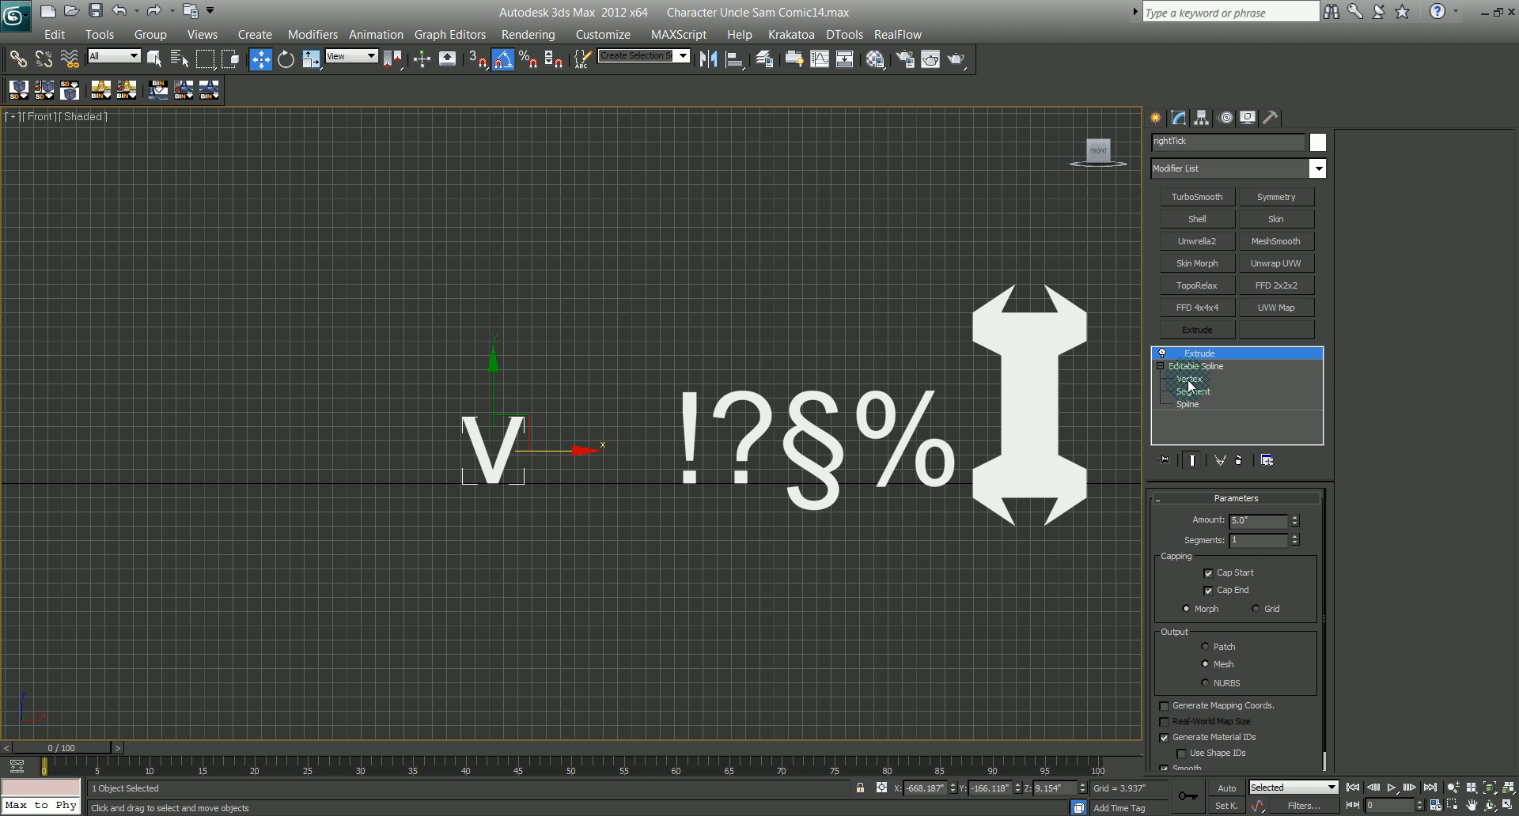
{"action": "left_click", "coordinate": [1187, 380]}
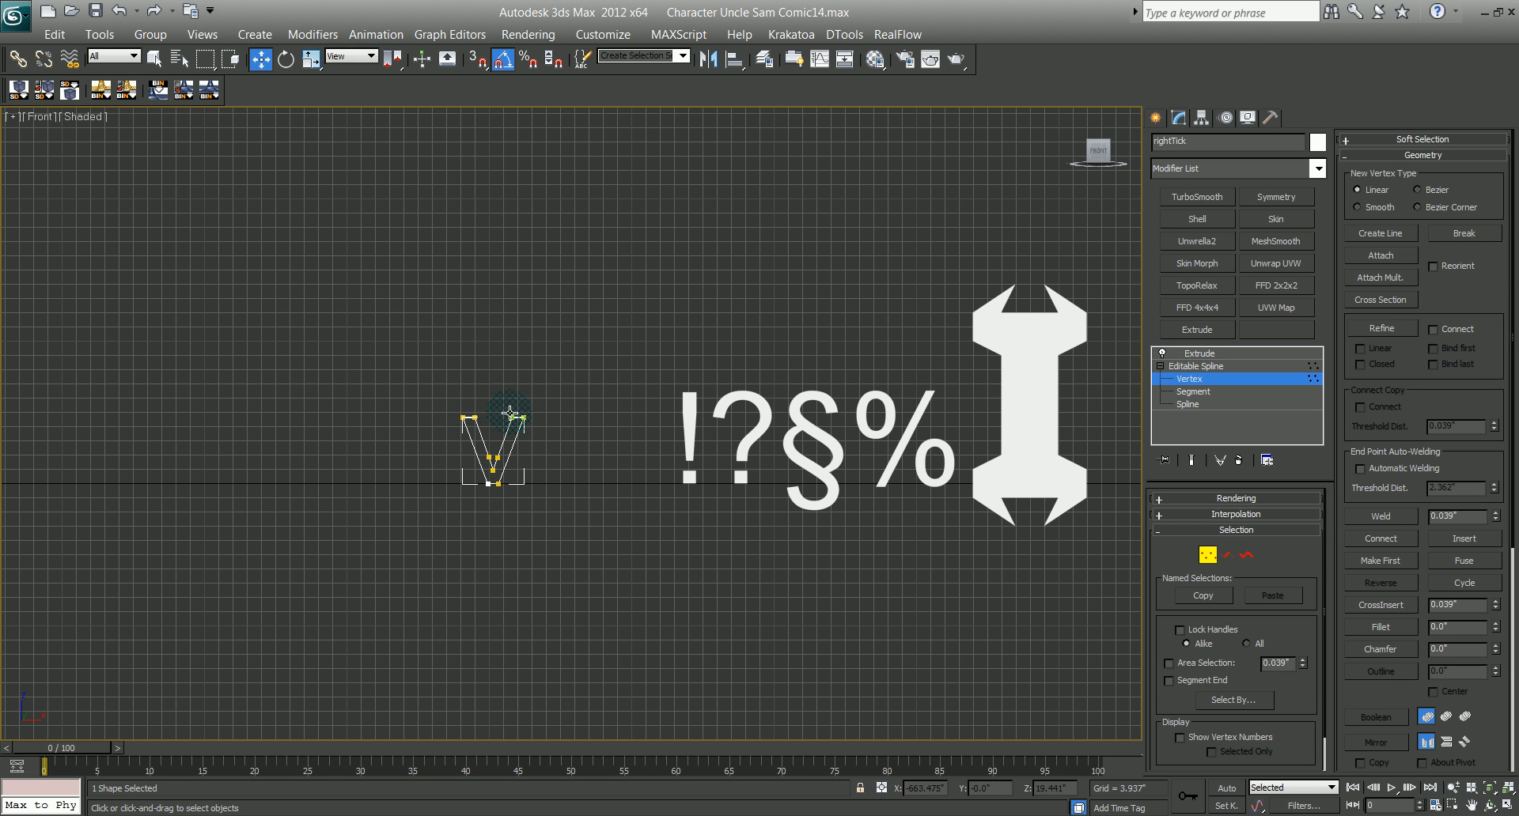
{"action": "left_click_drag", "start_coordinate": [494, 405], "coordinate": [530, 426]}
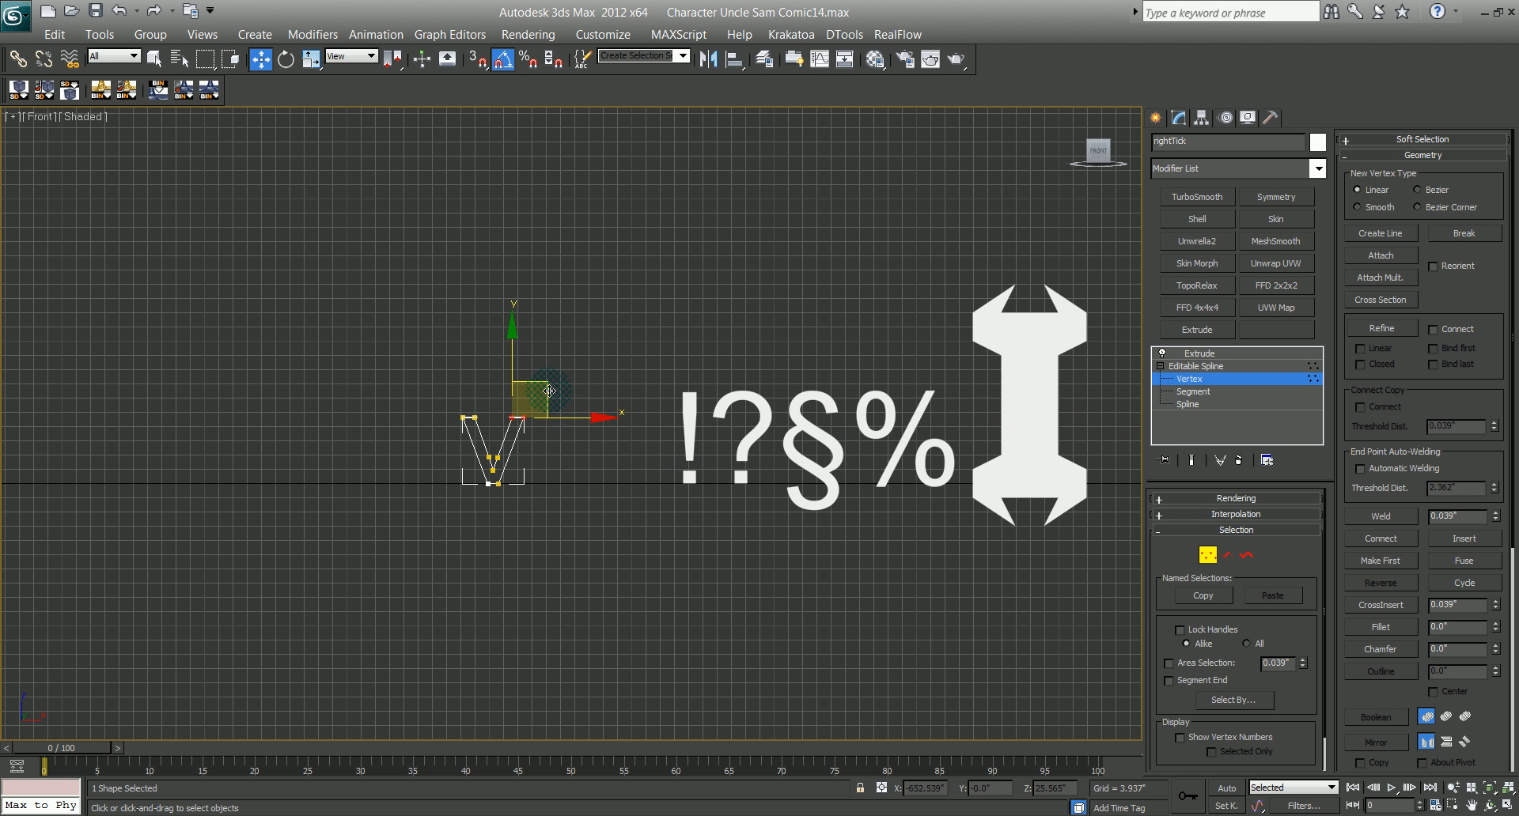
{"action": "left_click_drag", "start_coordinate": [547, 389], "coordinate": [586, 302]}
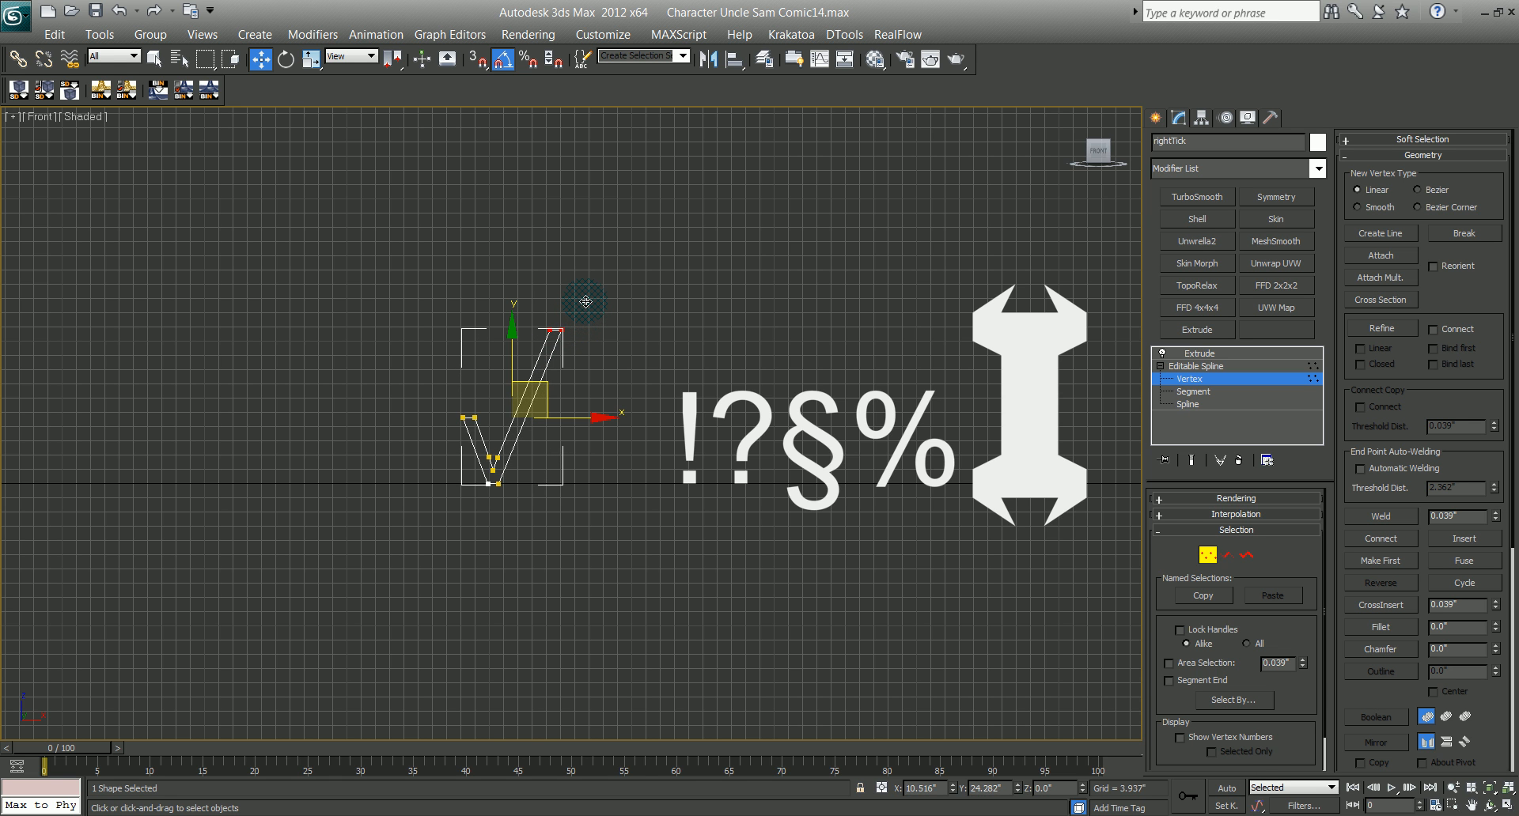
{"action": "left_click", "coordinate": [827, 815]}
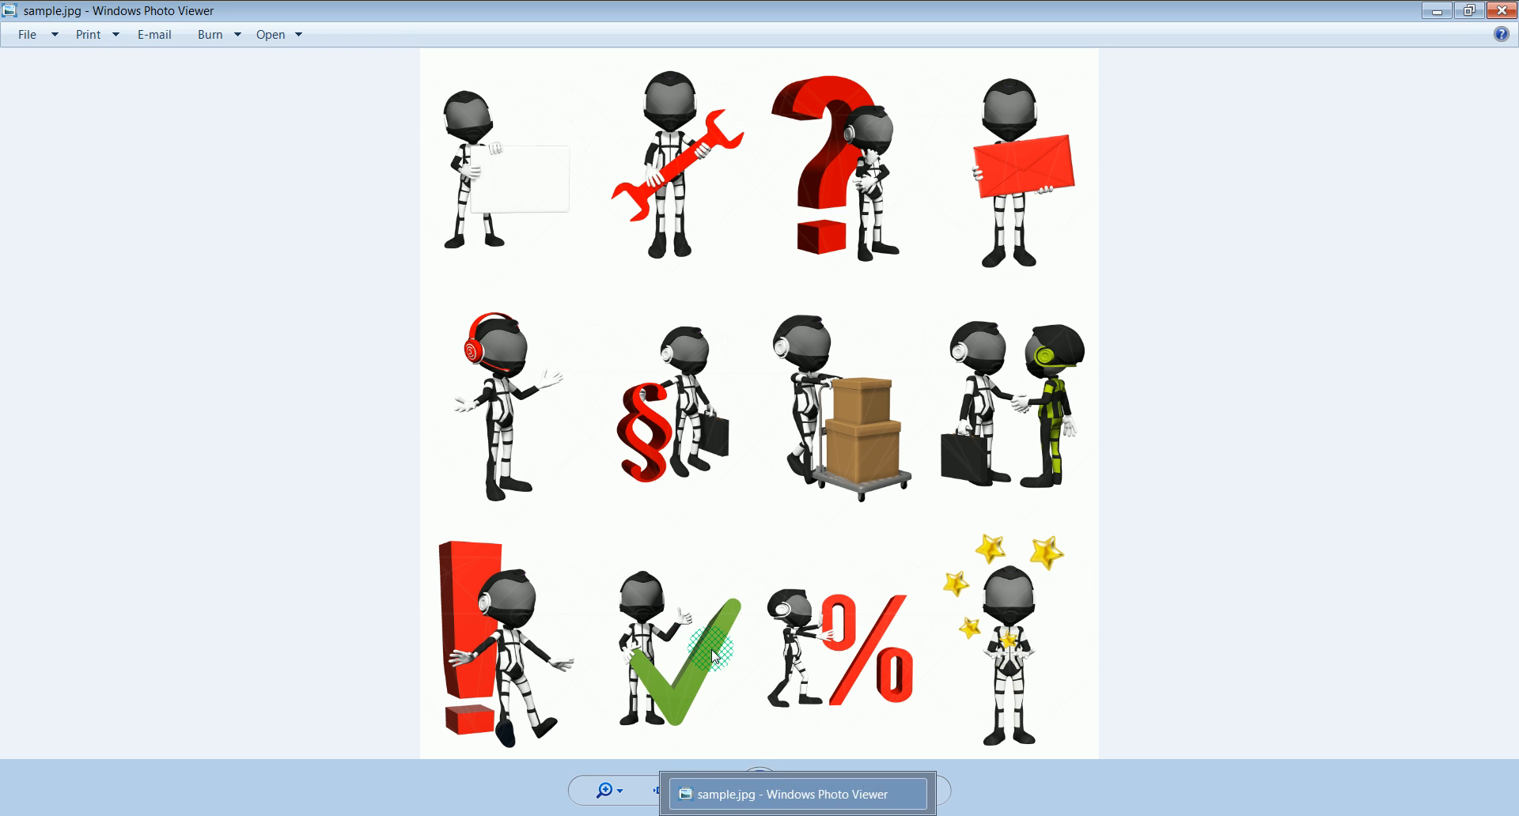
{"action": "left_click", "coordinate": [755, 815]}
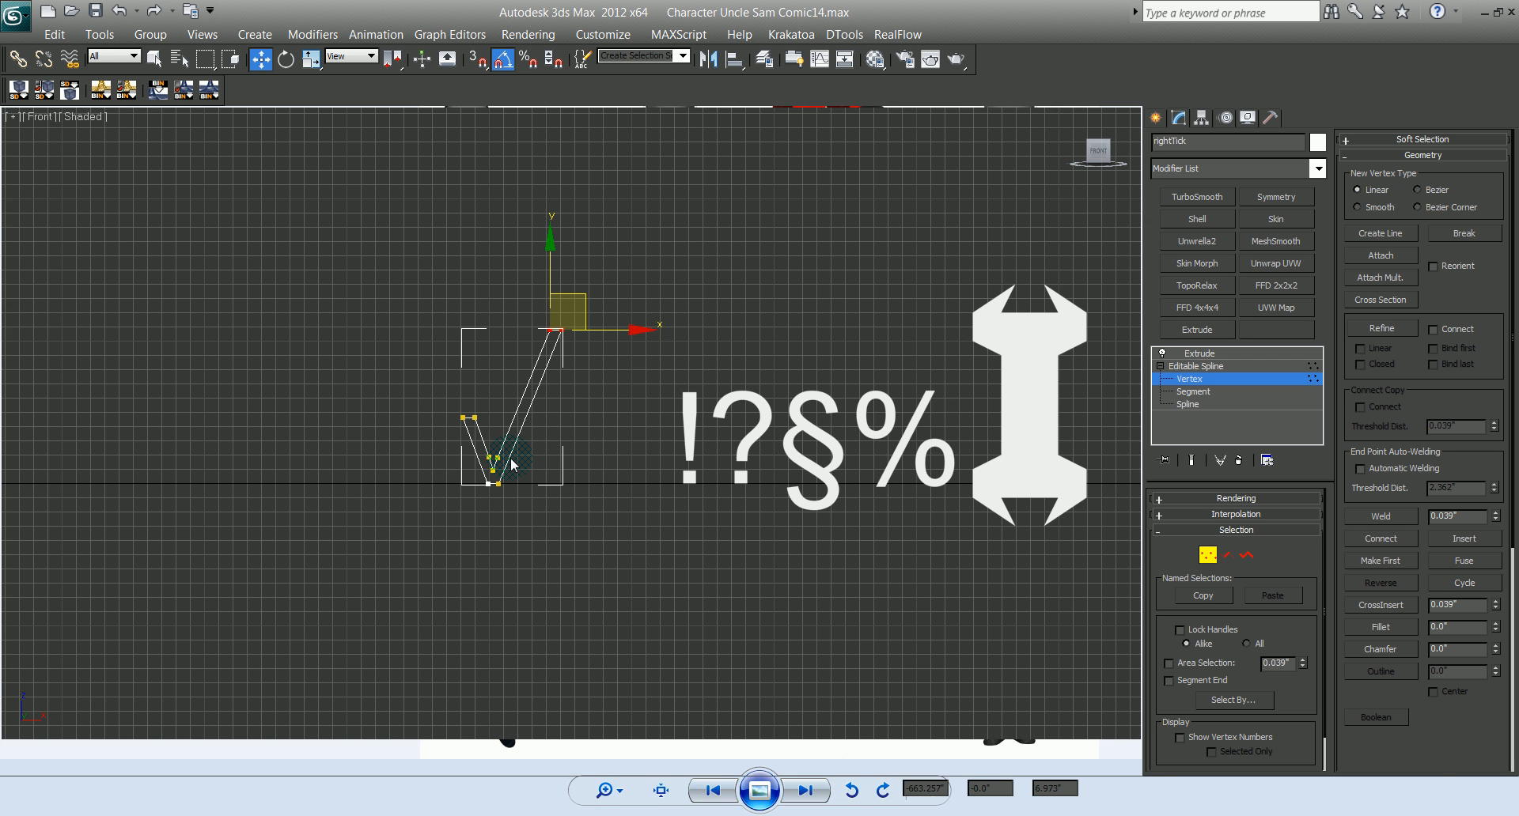
Step: Fillet the tick spline's vertices at both arm ends and at the bottom corner into rounded tips
{"action": "left_click", "coordinate": [1207, 556]}
{"action": "mouse_move", "coordinate": [636, 556]}
{"action": "middle_mouse_down"}
{"action": "mouse_move", "coordinate": [659, 584]}
{"action": "mouse_move", "coordinate": [621, 572]}
{"action": "mouse_move", "coordinate": [641, 583]}
{"action": "middle_mouse_up"}
{"action": "left_click", "coordinate": [1208, 555]}
{"action": "scroll", "coordinate": [621, 572], "scroll_direction": "up", "scroll_amount": 3}
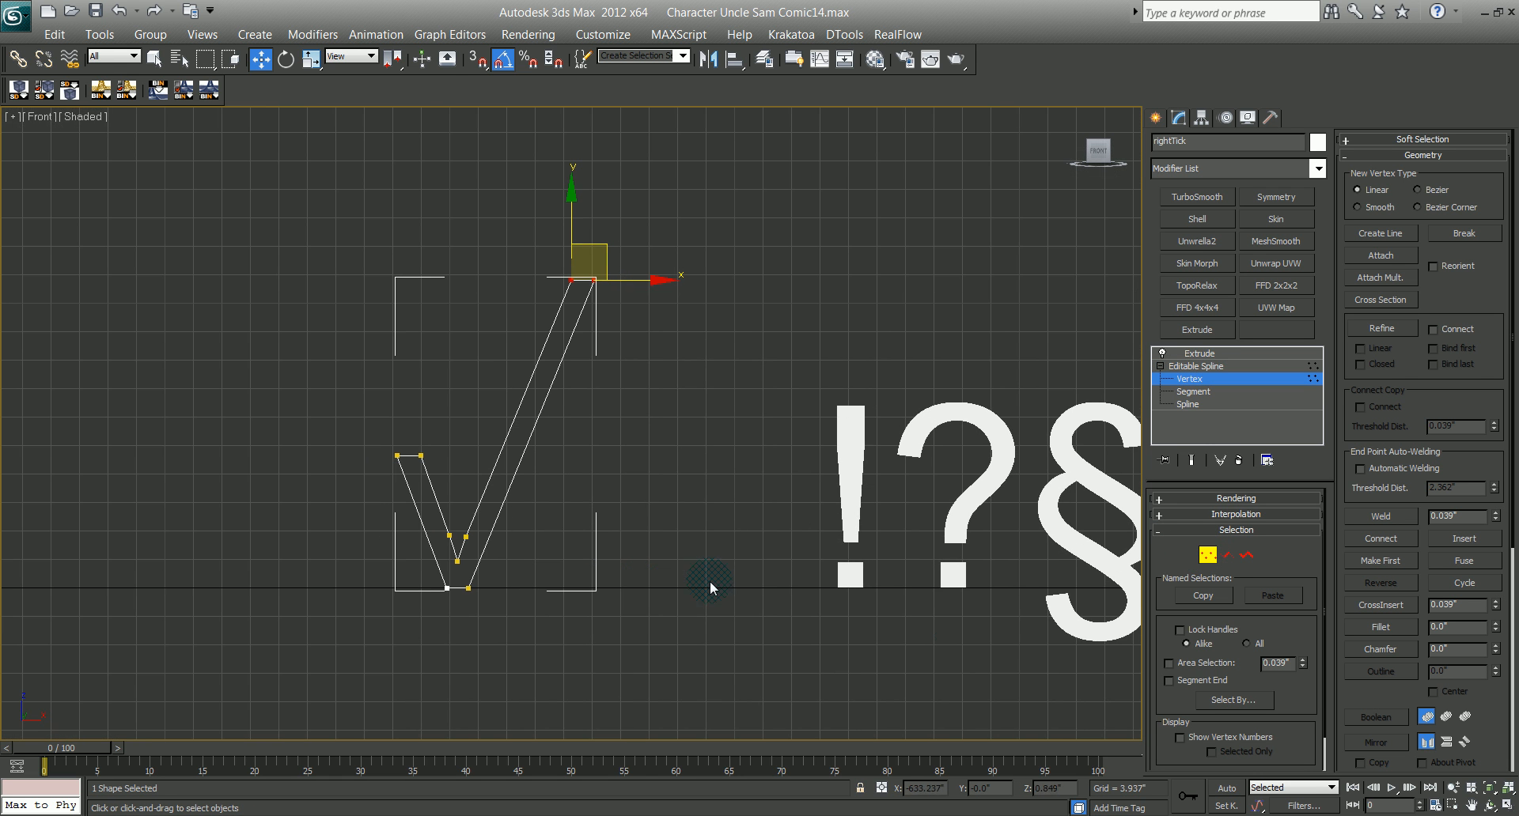
{"action": "left_click", "coordinate": [1381, 629]}
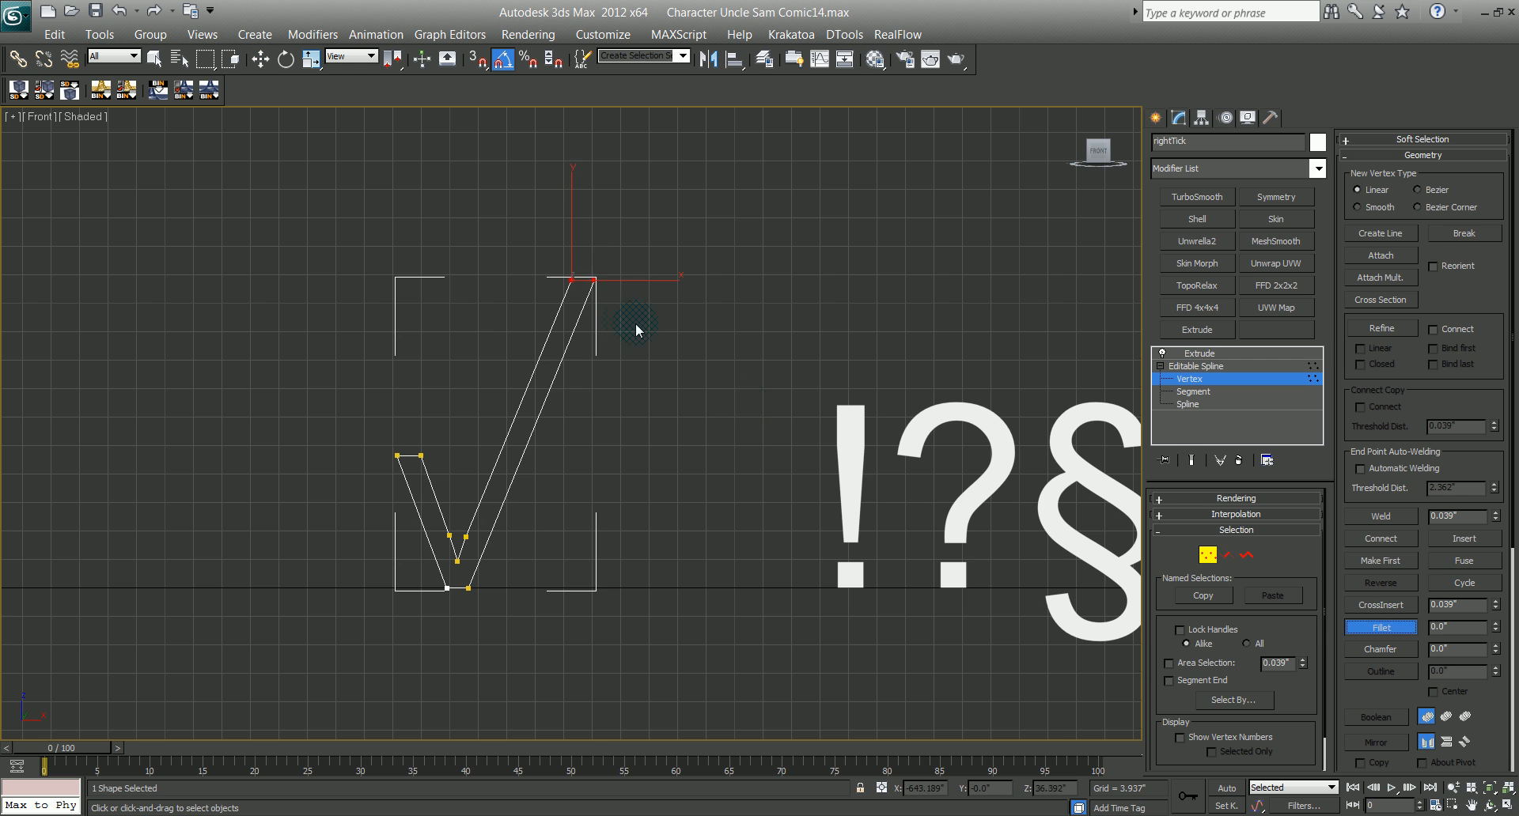
{"action": "left_click_drag", "start_coordinate": [595, 280], "coordinate": [590, 257]}
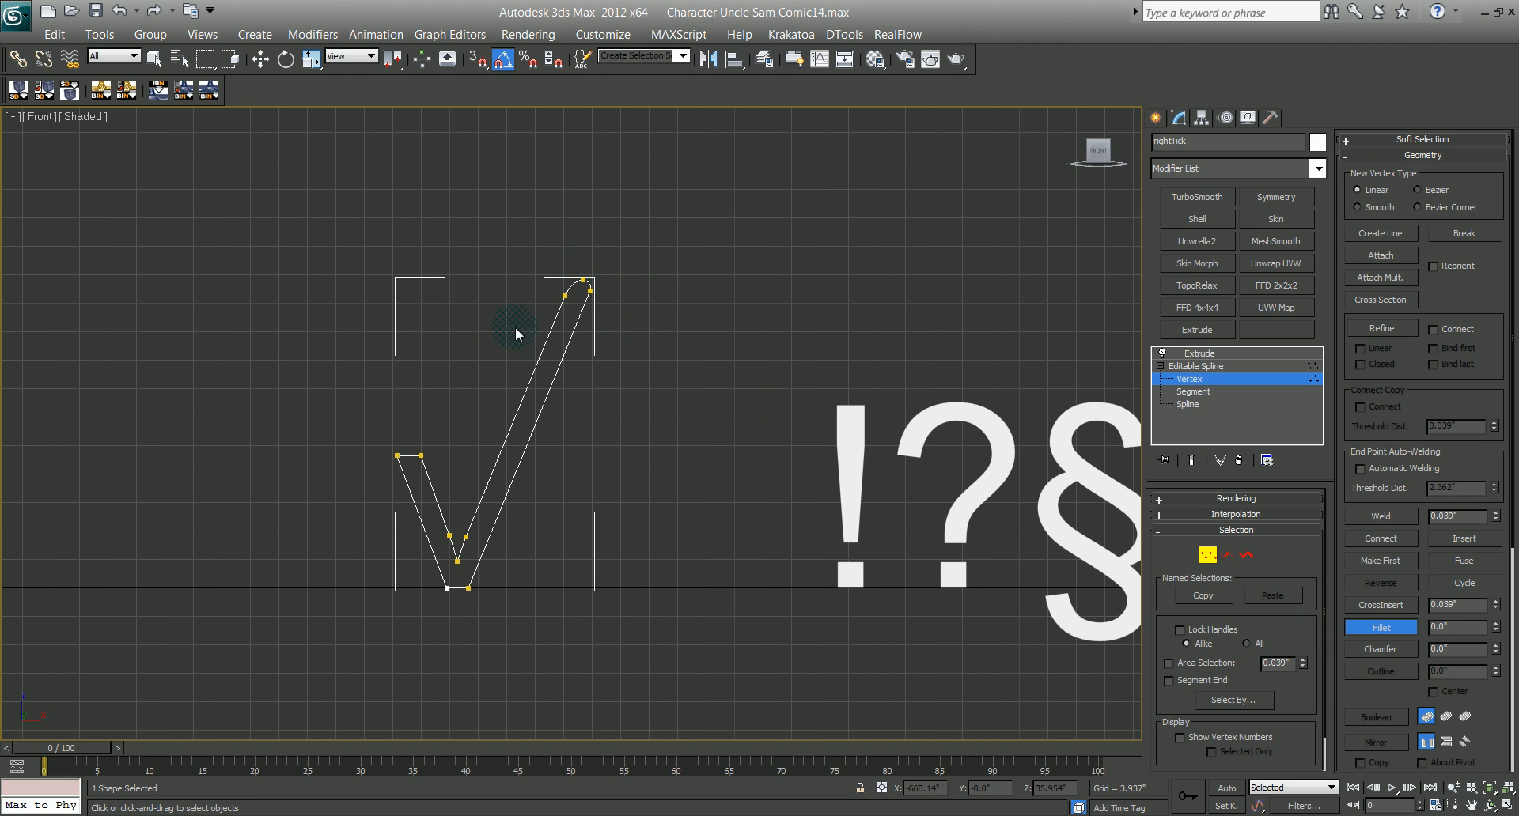
{"action": "left_click_drag", "start_coordinate": [419, 453], "coordinate": [414, 438]}
{"action": "left_click_drag", "start_coordinate": [425, 584], "coordinate": [477, 567]}
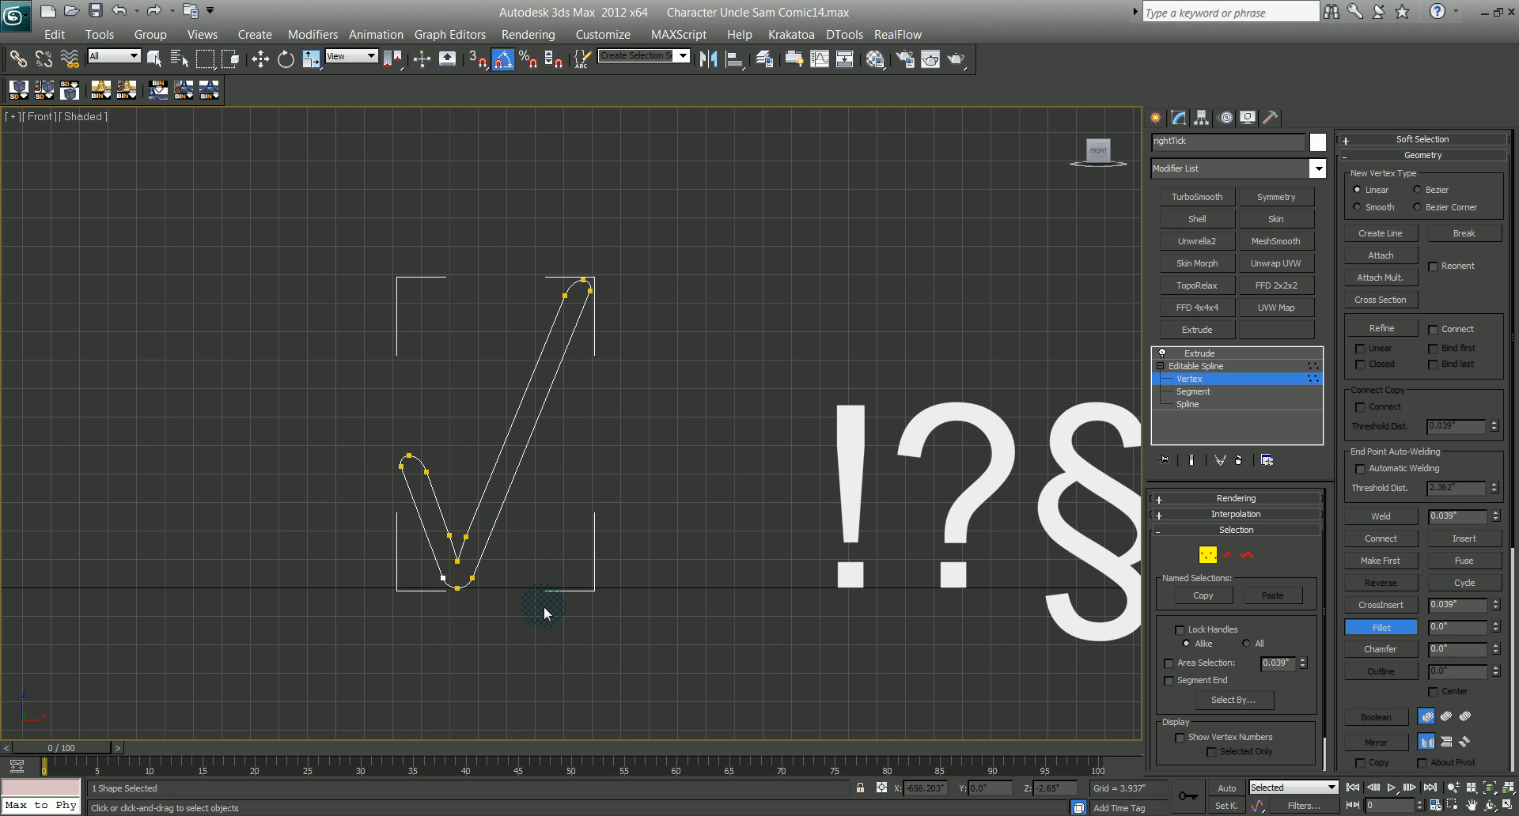
Step: Leave vertex editing and return to the tick's Extrude modifier in the perspective view
{"action": "left_click", "coordinate": [1210, 558]}
{"action": "middle_click_drag", "start_coordinate": [614, 562], "coordinate": [592, 546]}
{"action": "left_click", "coordinate": [1219, 379]}
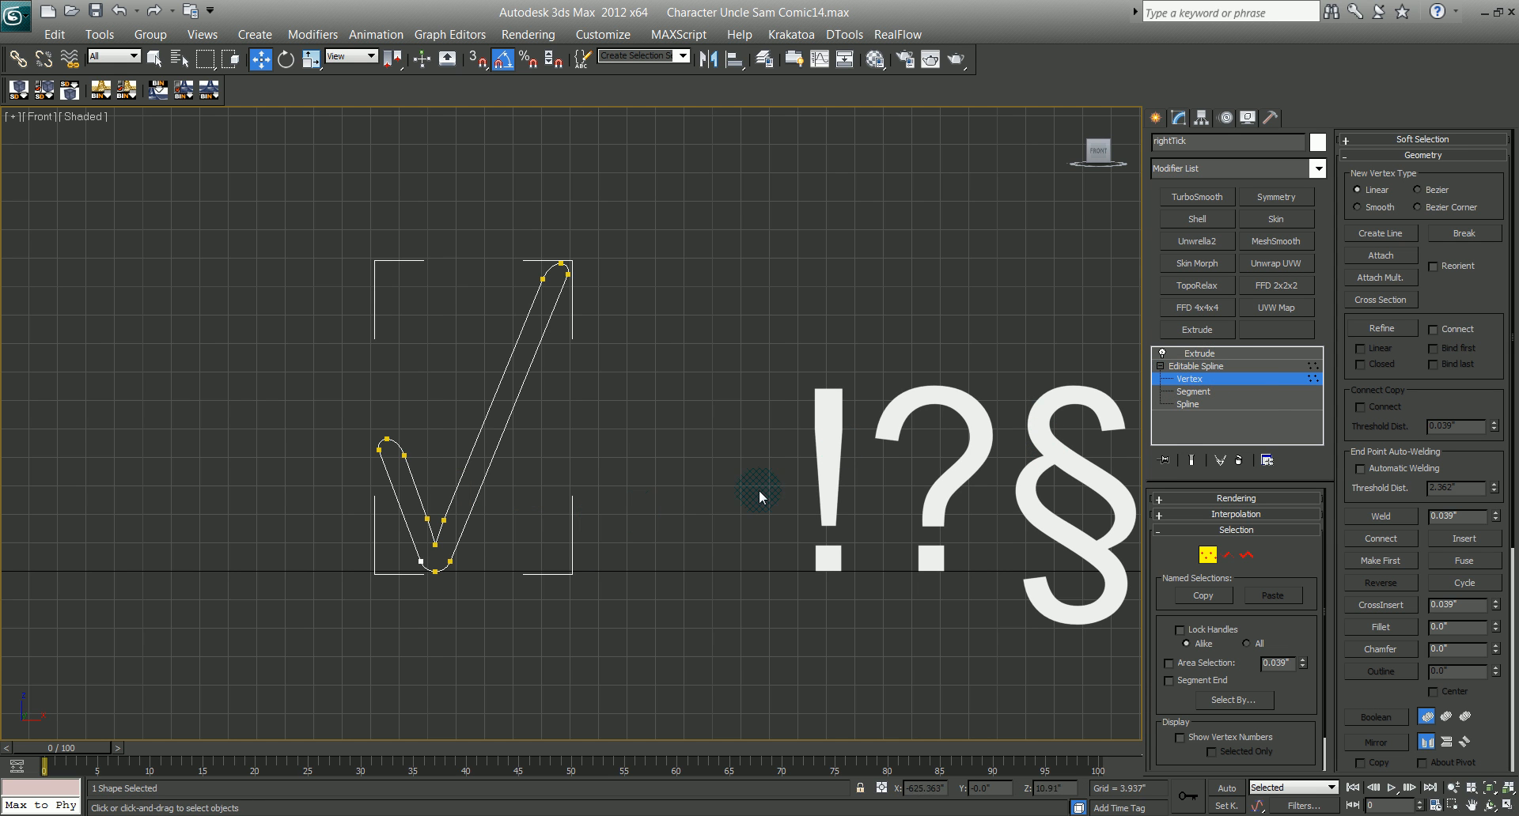
{"action": "left_click", "coordinate": [1206, 380]}
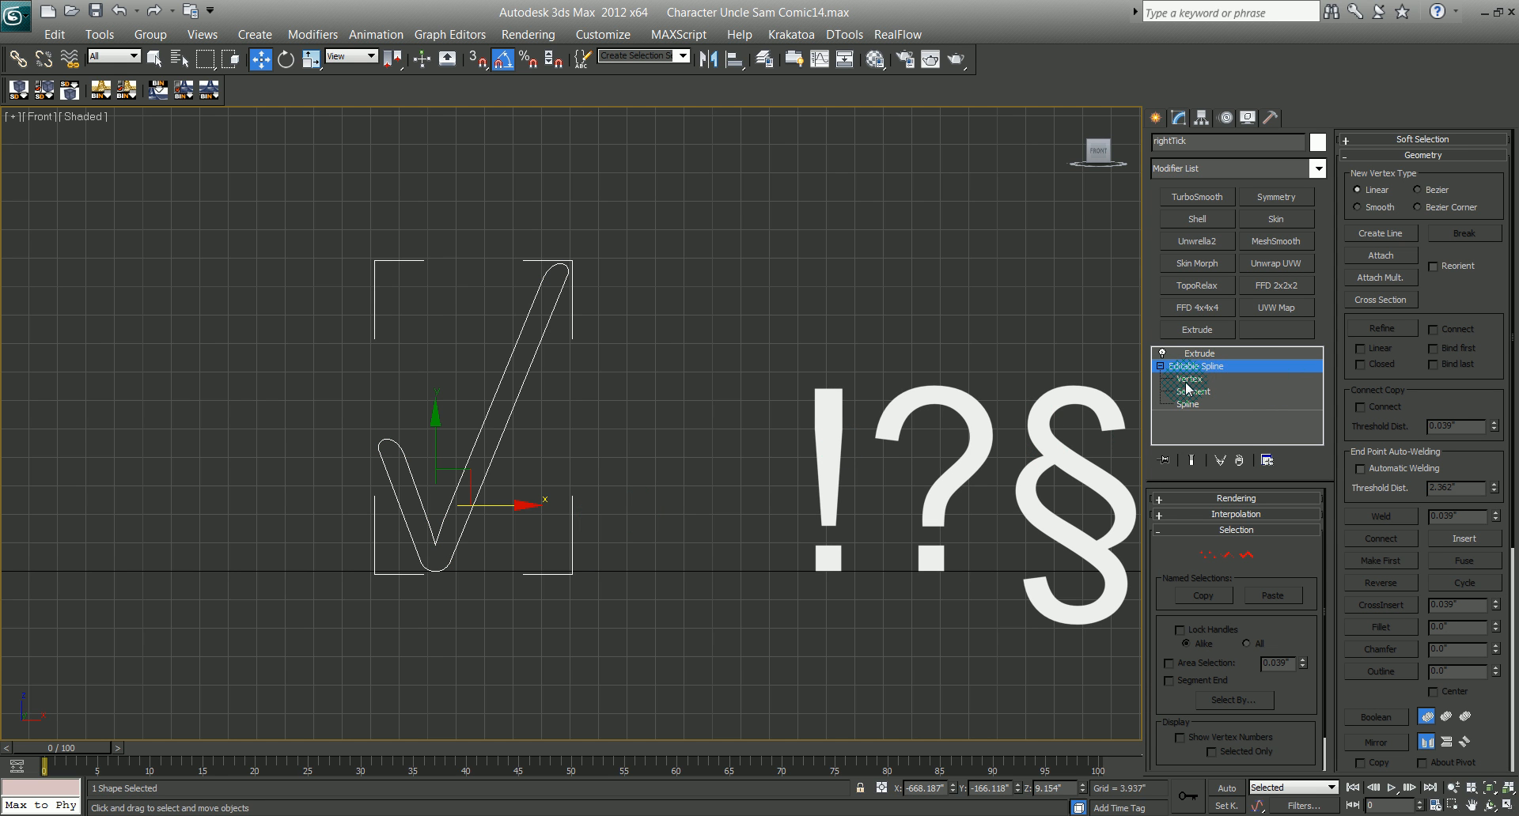
{"action": "left_click", "coordinate": [1190, 378]}
{"action": "left_click", "coordinate": [1189, 378]}
{"action": "middle_click_drag", "start_coordinate": [730, 561], "coordinate": [765, 547]}
{"action": "key", "text": "p"}
{"action": "scroll", "coordinate": [559, 567], "scroll_direction": "down", "scroll_amount": 2}
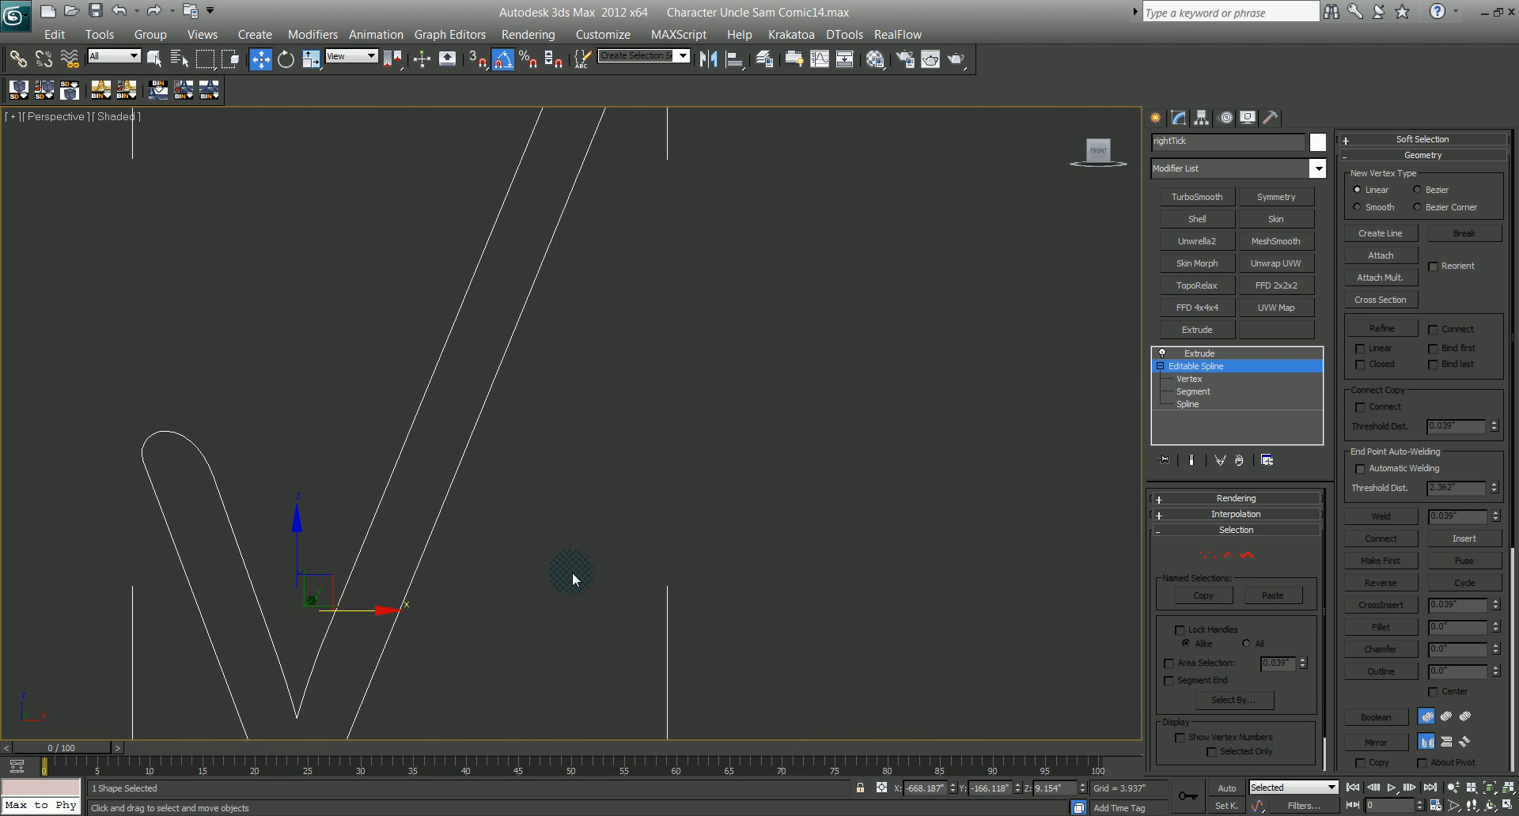
{"action": "scroll", "coordinate": [573, 581], "scroll_direction": "down", "scroll_amount": 5}
{"action": "middle_click_drag", "start_coordinate": [573, 581], "coordinate": [804, 566], "text": "alt"}
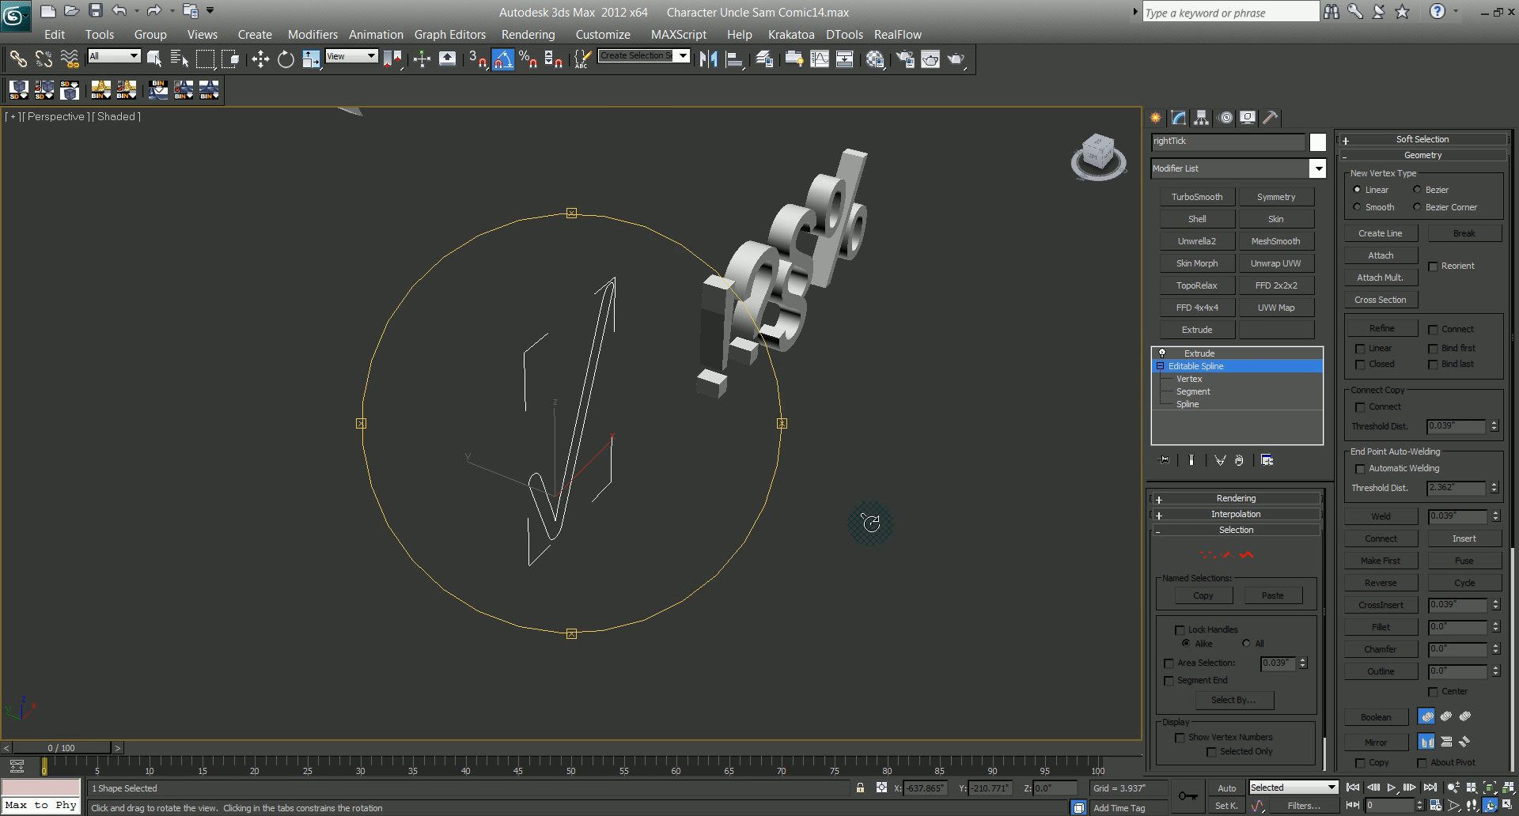
{"action": "key", "text": "w"}
{"action": "left_click", "coordinate": [1232, 356]}
Step: Examine the extruded tick beside the other props and compare the set with sample.jpg
{"action": "middle_click_drag", "start_coordinate": [740, 512], "coordinate": [672, 481]}
{"action": "key", "text": "ctrl+r"}
{"action": "left_click_drag", "start_coordinate": [641, 489], "coordinate": [596, 480]}
{"action": "middle_click_drag", "start_coordinate": [595, 480], "coordinate": [484, 469]}
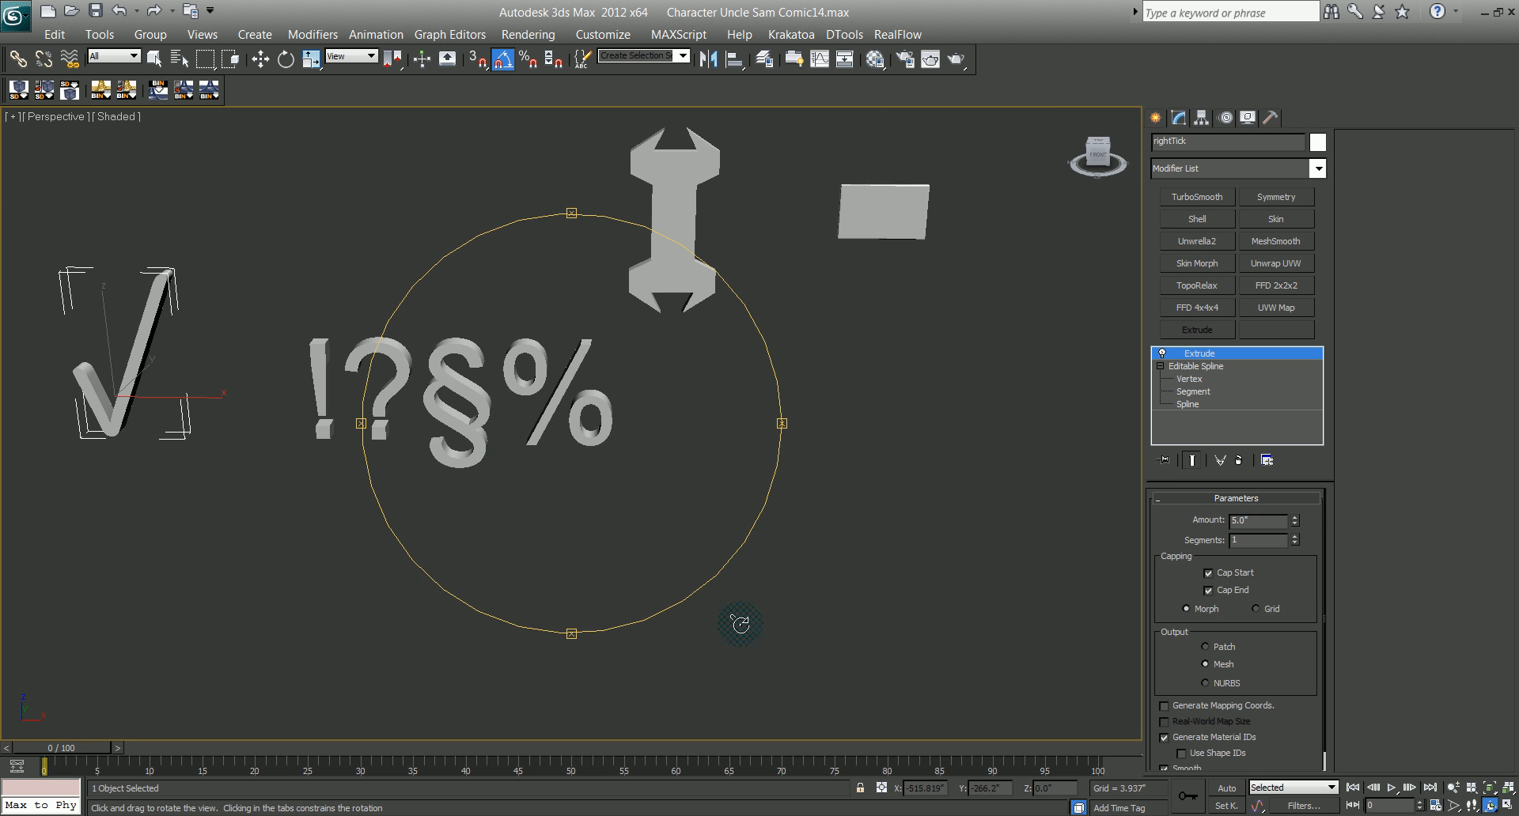
{"action": "middle_click_drag", "start_coordinate": [542, 515], "coordinate": [625, 525]}
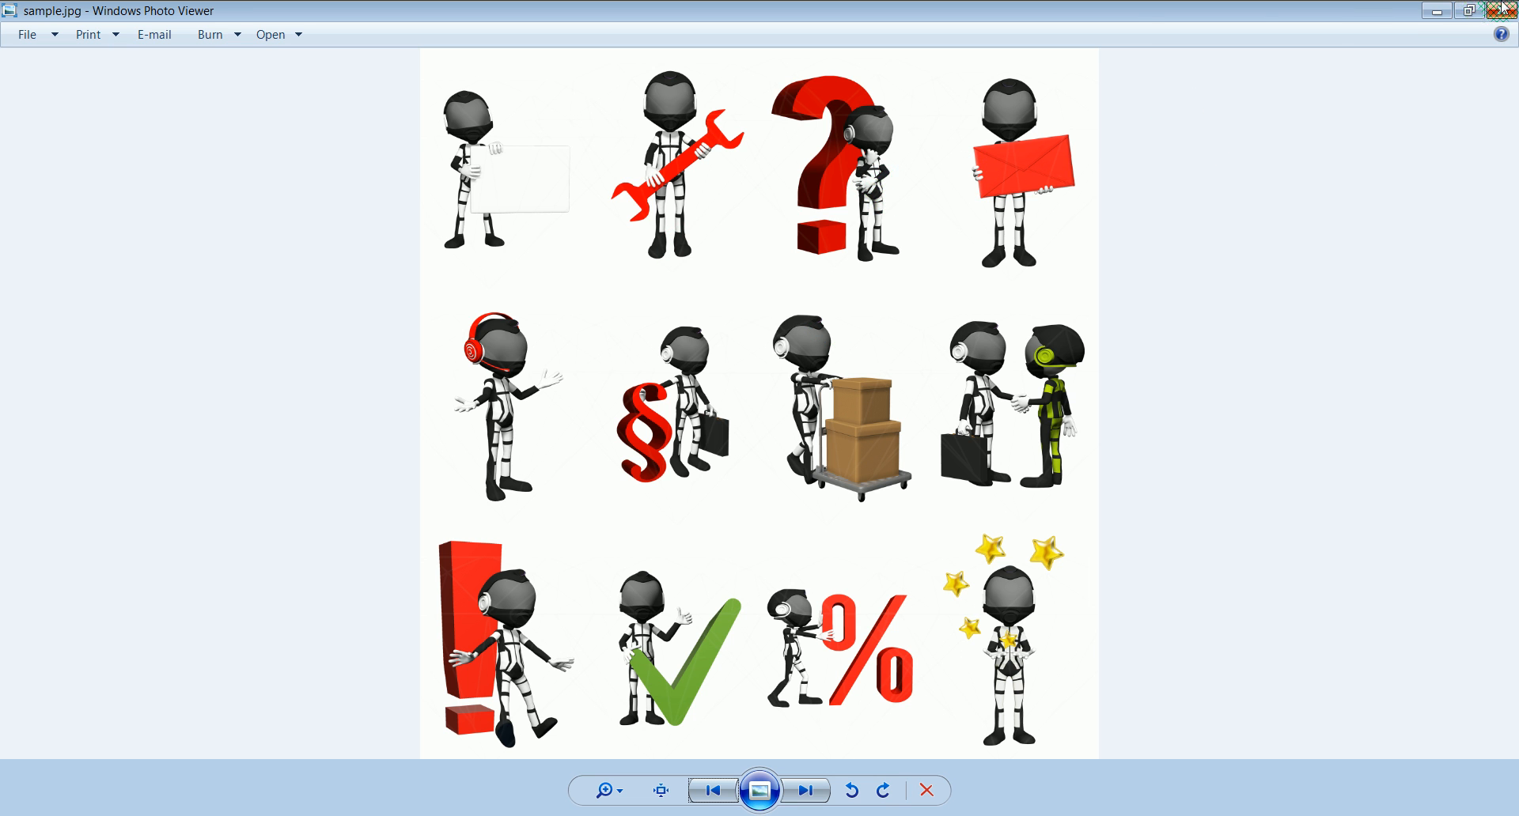
{"action": "left_click", "coordinate": [1437, 10]}
Step: Clone the sign board along X to about -627" as an independent copy named envlpTop, and clear the selection
{"action": "scroll", "coordinate": [625, 378], "scroll_direction": "down", "scroll_amount": 3}
{"action": "middle_click_drag", "start_coordinate": [791, 386], "coordinate": [663, 380]}
{"action": "scroll", "coordinate": [694, 380], "scroll_direction": "up", "scroll_amount": 2}
{"action": "key", "text": "w"}
{"action": "left_click", "coordinate": [749, 263]}
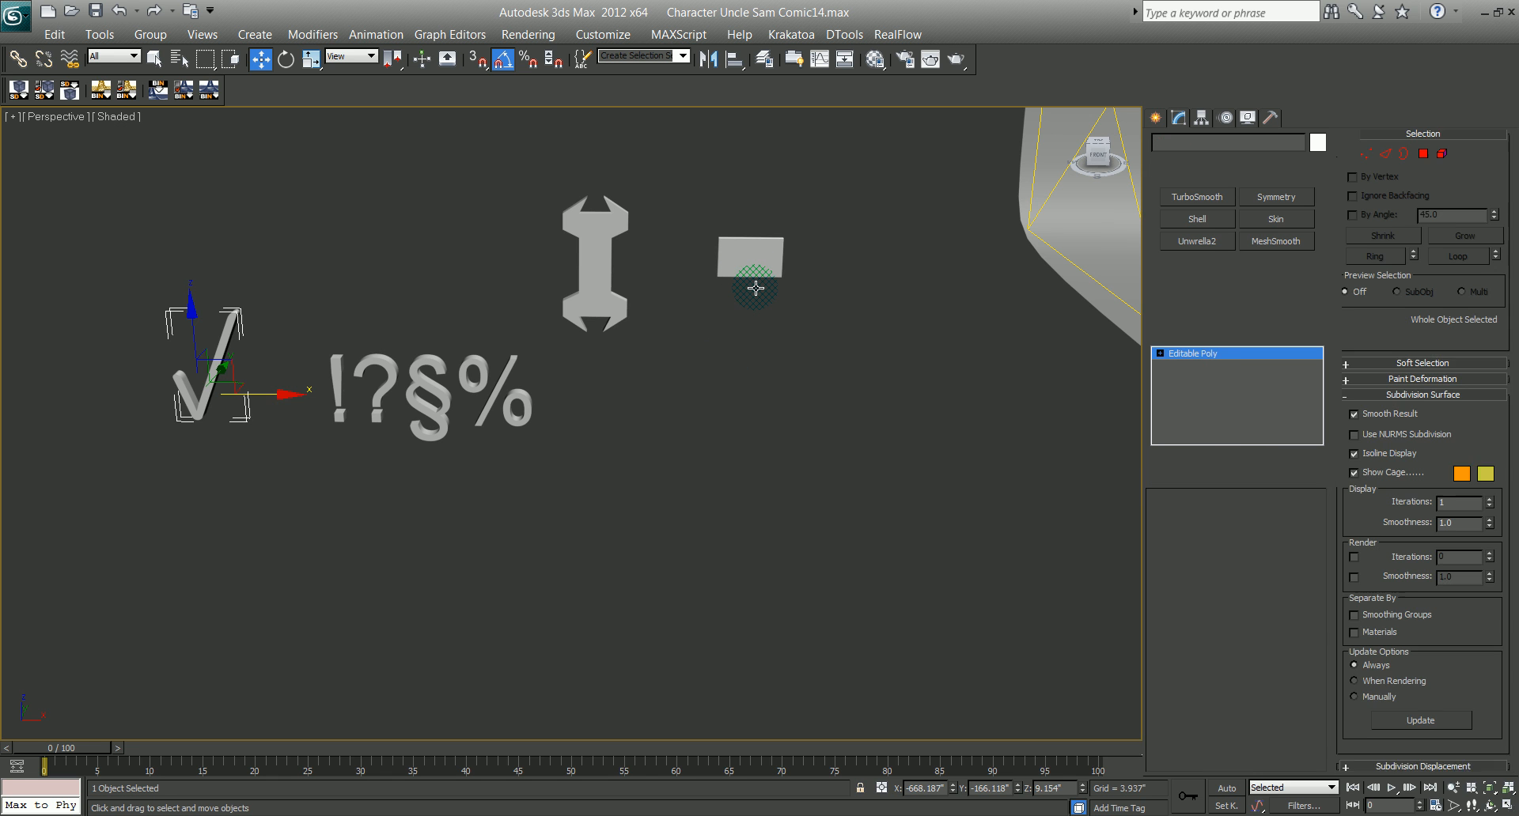
{"action": "left_click_drag", "start_coordinate": [821, 257], "coordinate": [447, 257], "text": "shift"}
{"action": "left_click", "coordinate": [667, 357]}
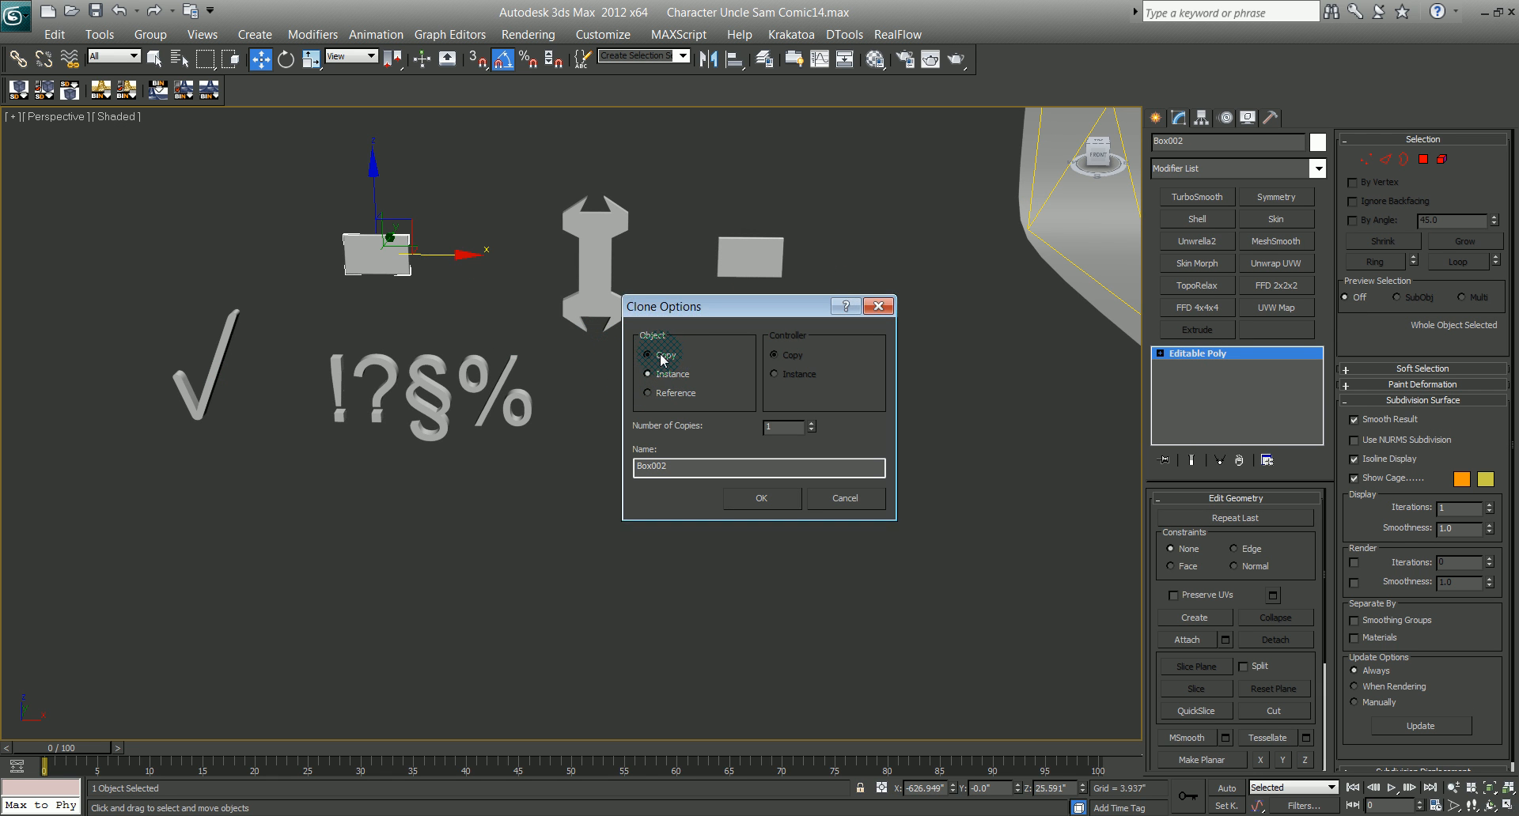
{"action": "double_click", "coordinate": [708, 468]}
{"action": "type", "text": "en"}
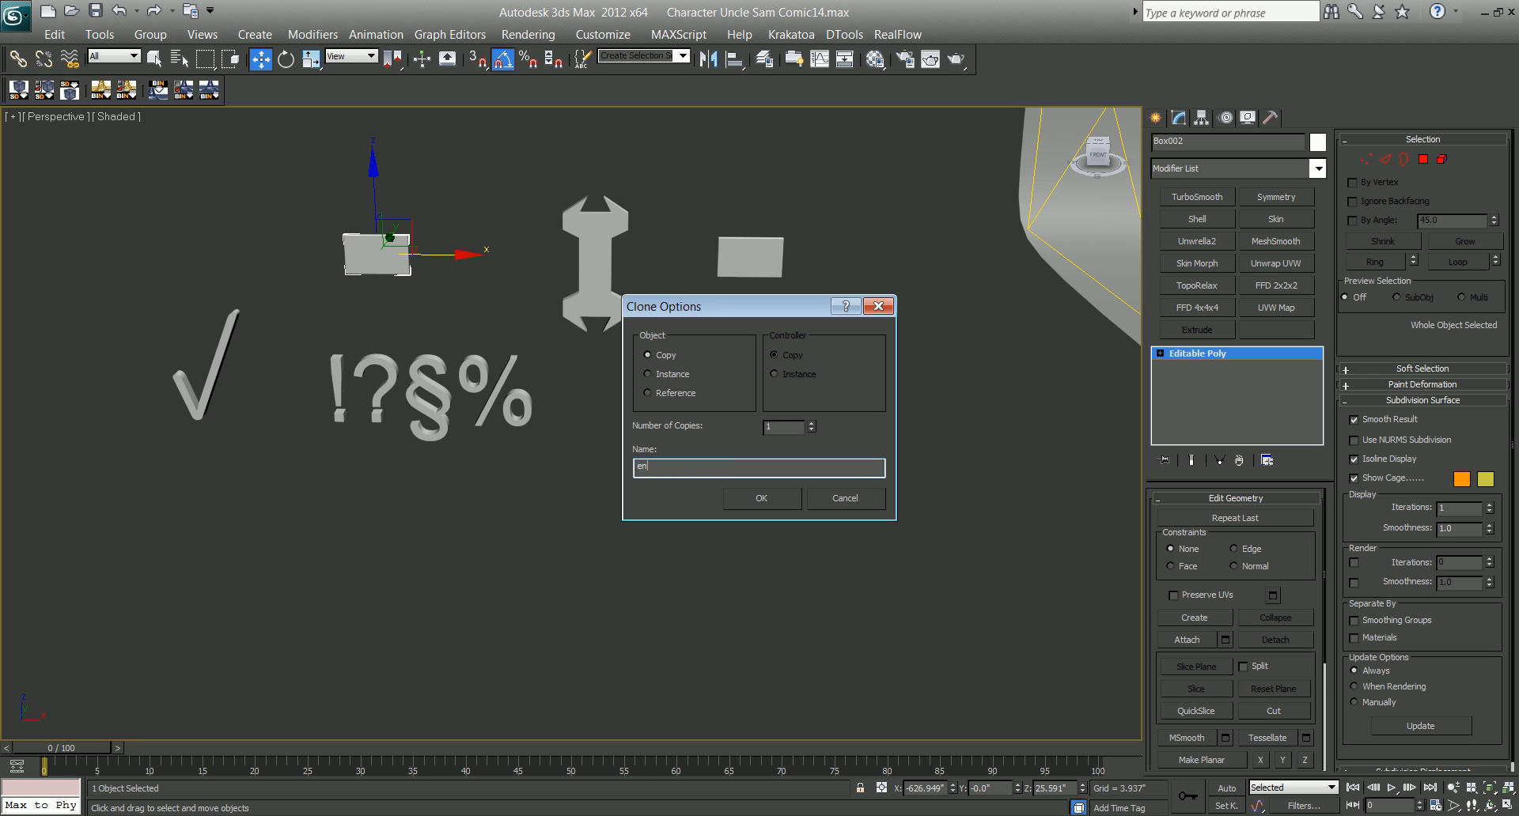
{"action": "type", "text": "vlpTop"}
{"action": "key", "text": "Return"}
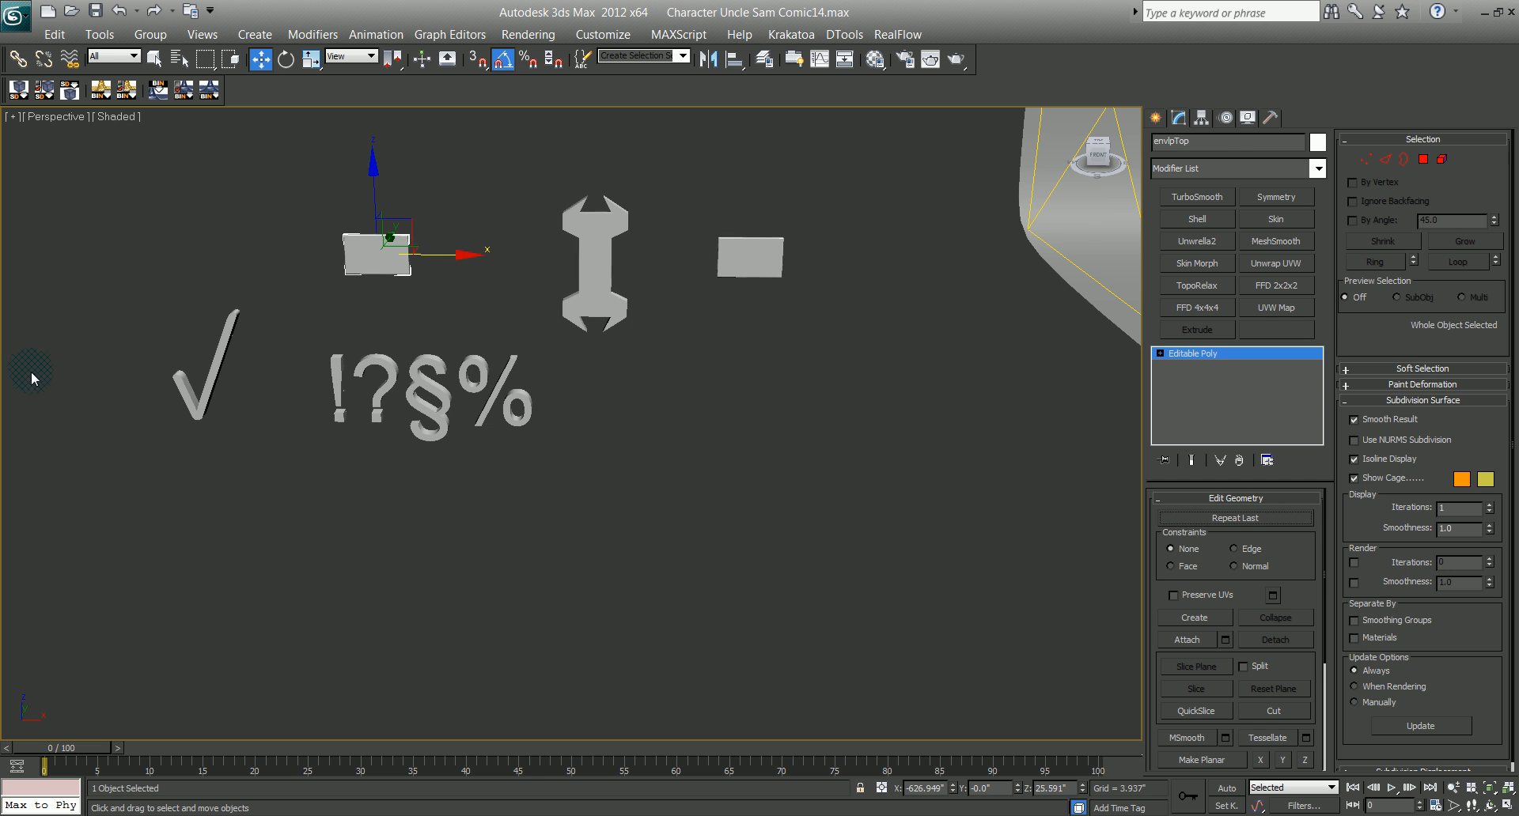
{"action": "scroll", "coordinate": [345, 345], "scroll_direction": "up", "scroll_amount": 6}
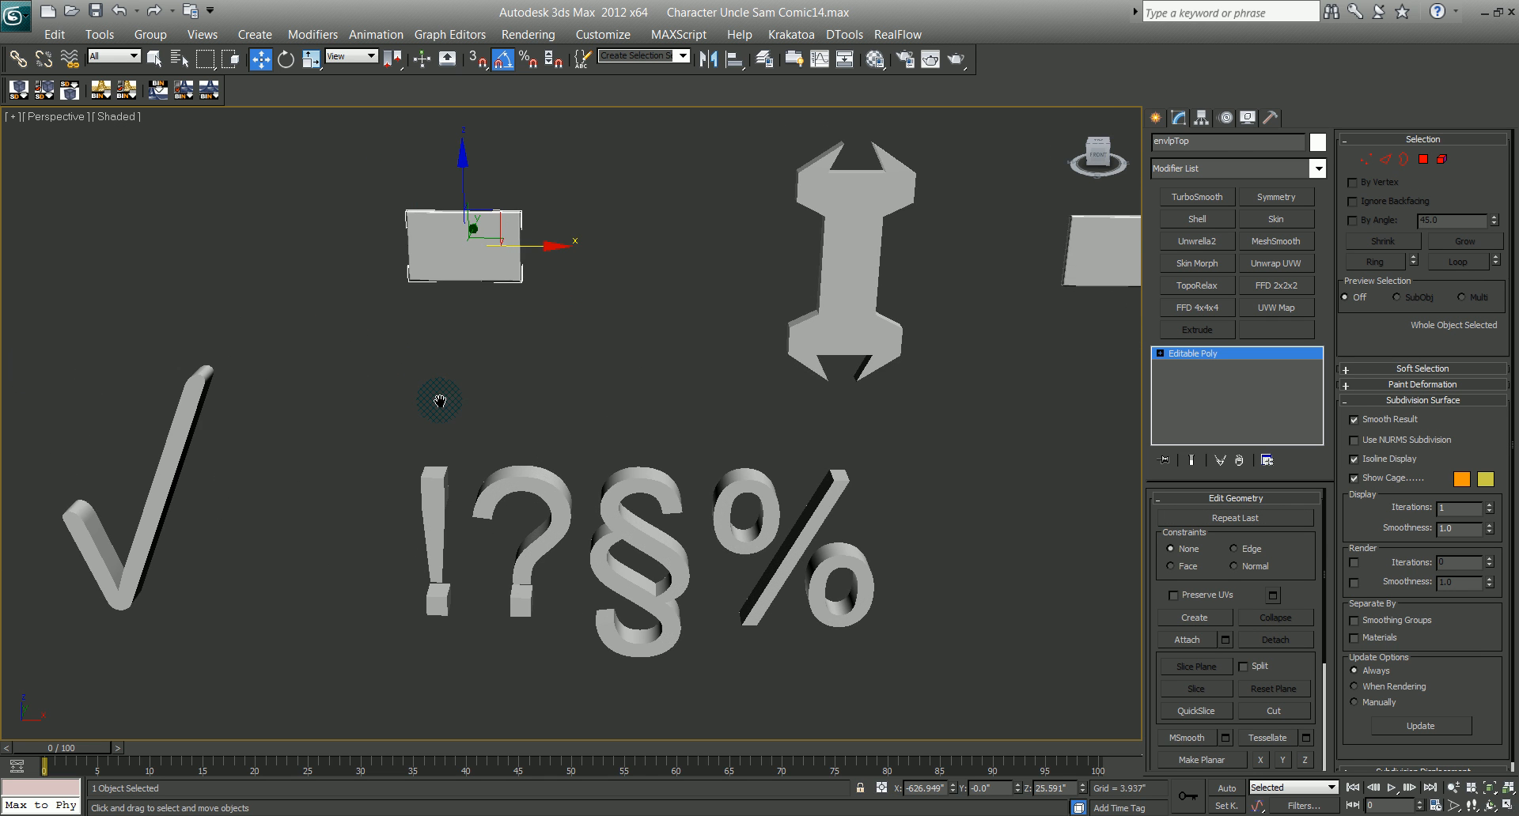
{"action": "scroll", "coordinate": [367, 337], "scroll_direction": "up", "scroll_amount": 6}
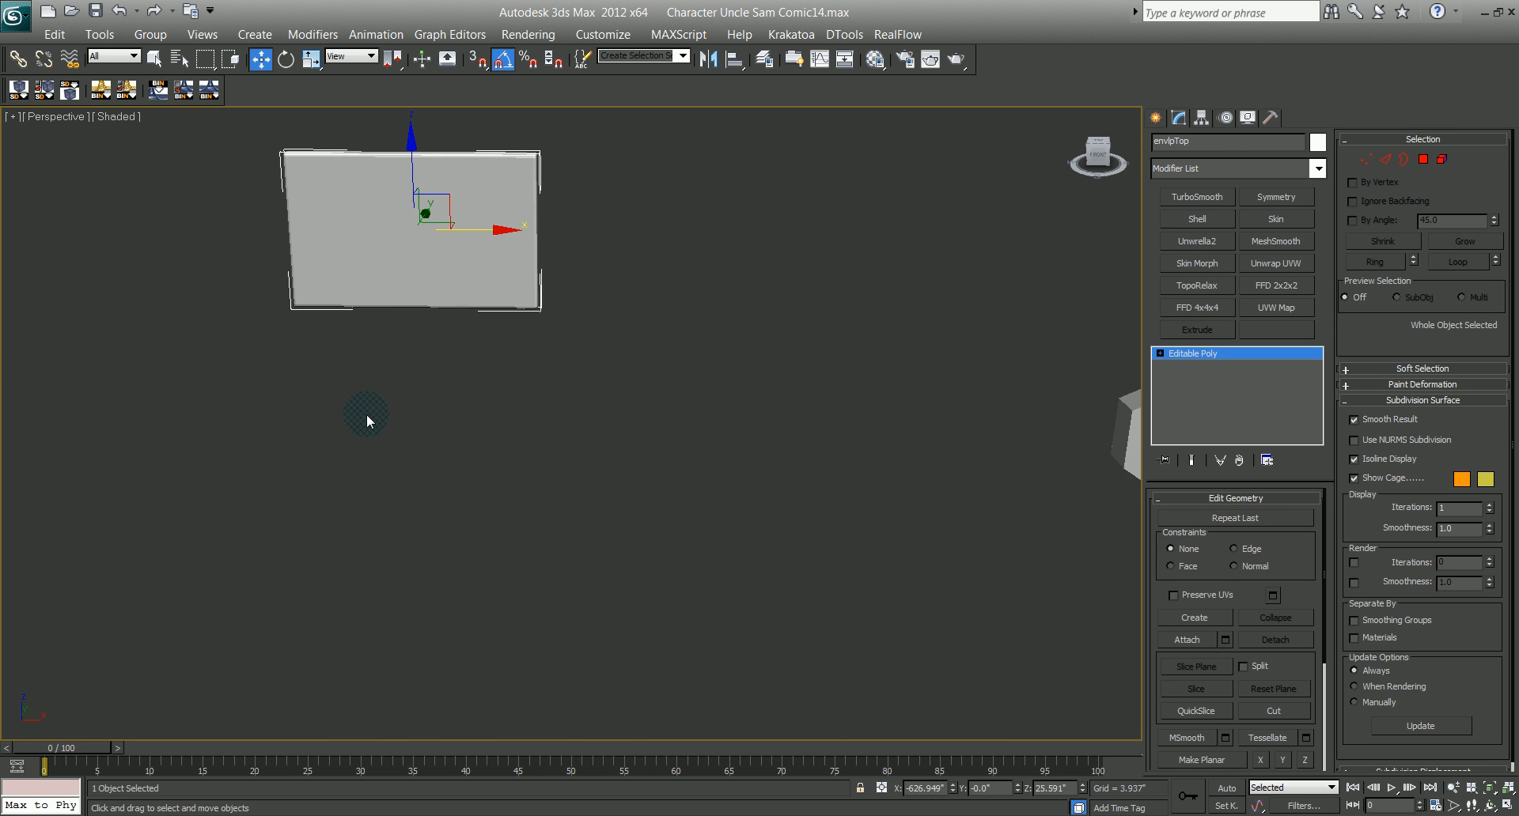
{"action": "left_click", "coordinate": [617, 307]}
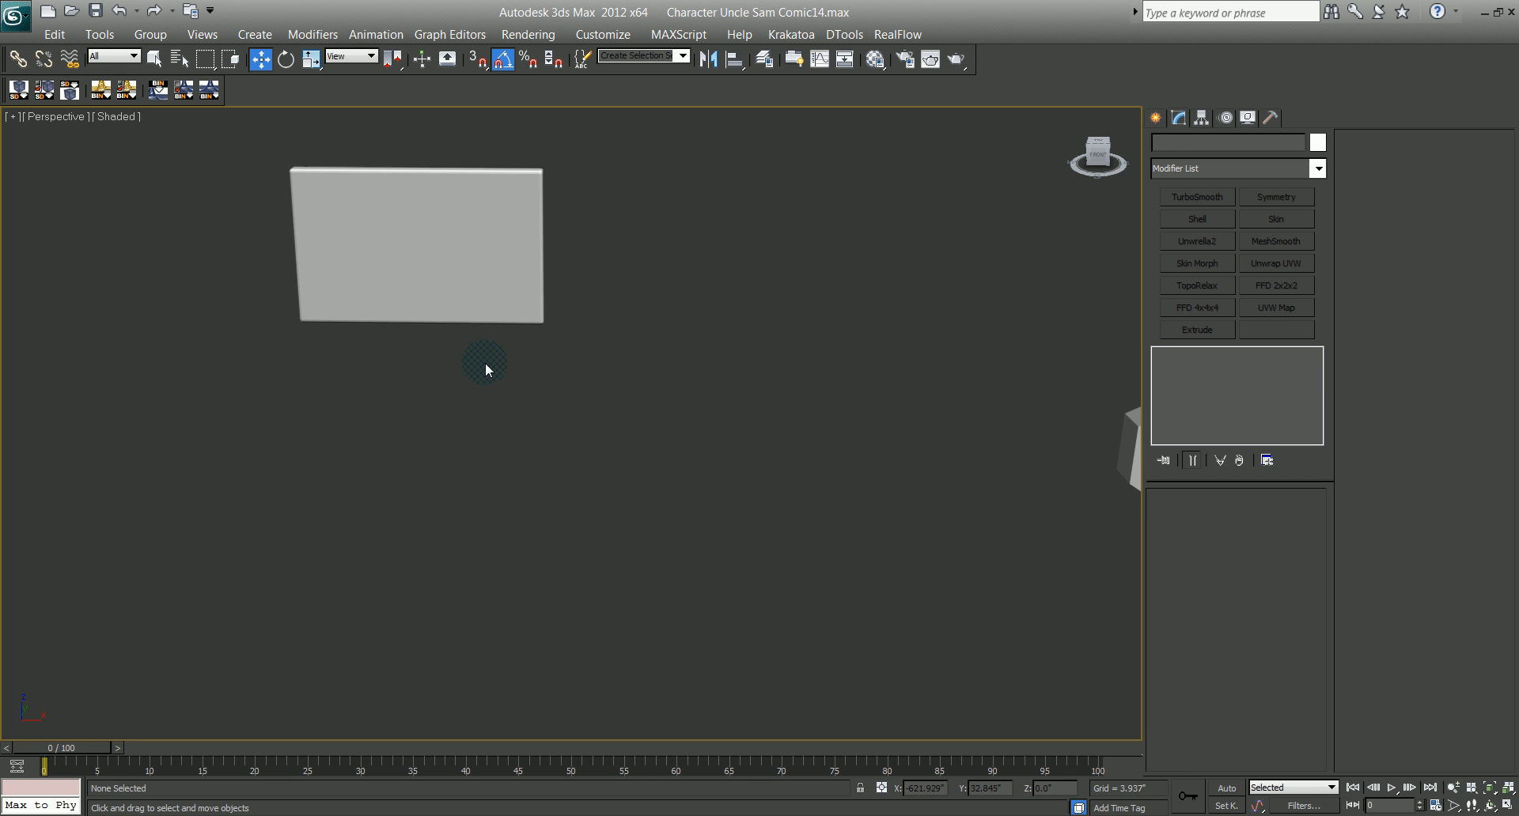
Step: Move the envlpTop board along X to about -785", frame it in the front view beside the tick and clear the selection
{"action": "middle_click_drag", "start_coordinate": [479, 377], "coordinate": [545, 470]}
{"action": "scroll", "coordinate": [467, 392], "scroll_direction": "down", "scroll_amount": 5}
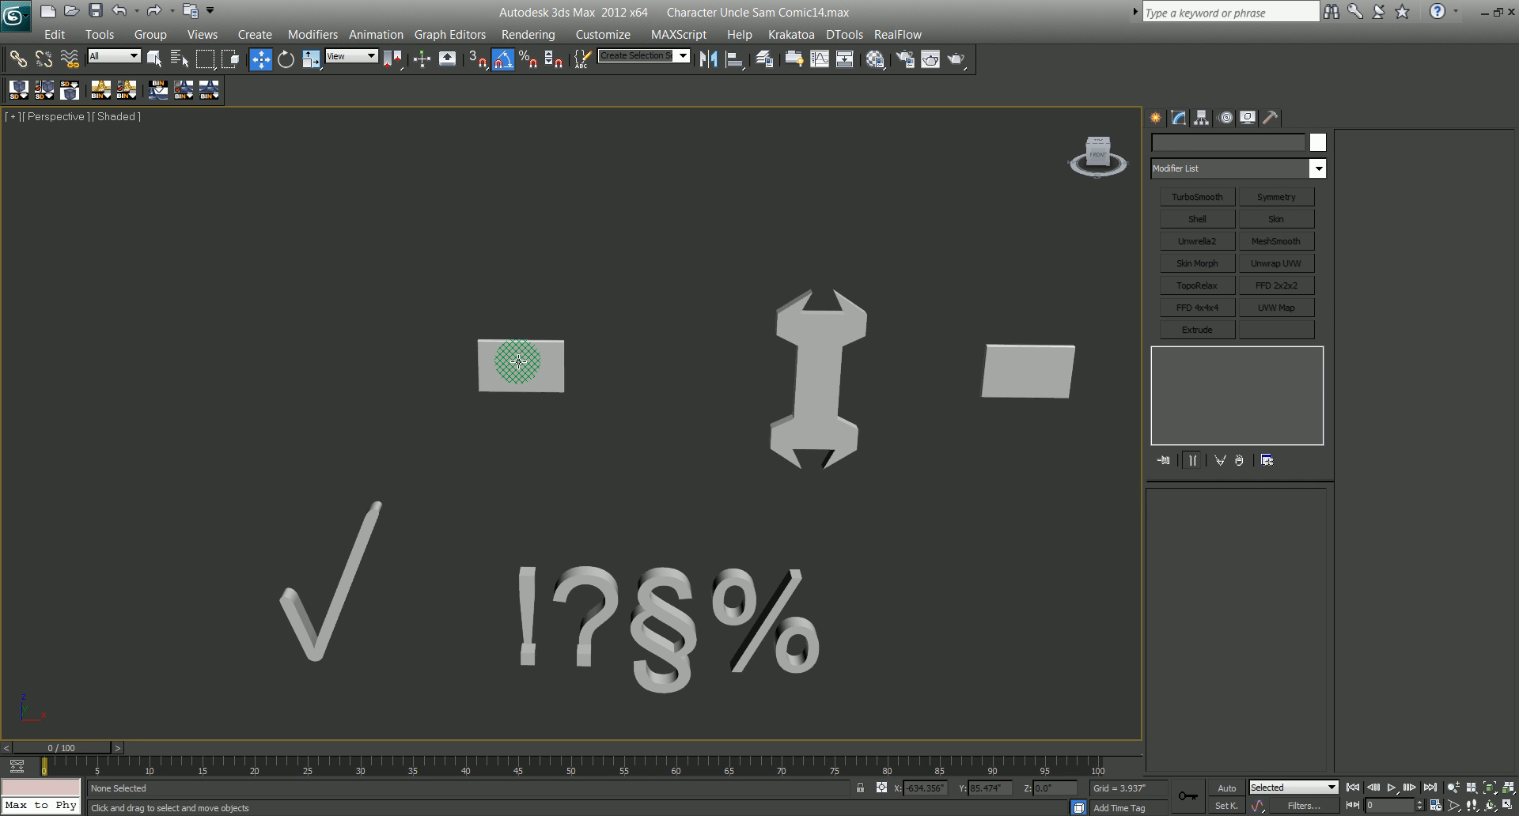
{"action": "left_click", "coordinate": [560, 393]}
{"action": "left_click_drag", "start_coordinate": [595, 368], "coordinate": [165, 370]}
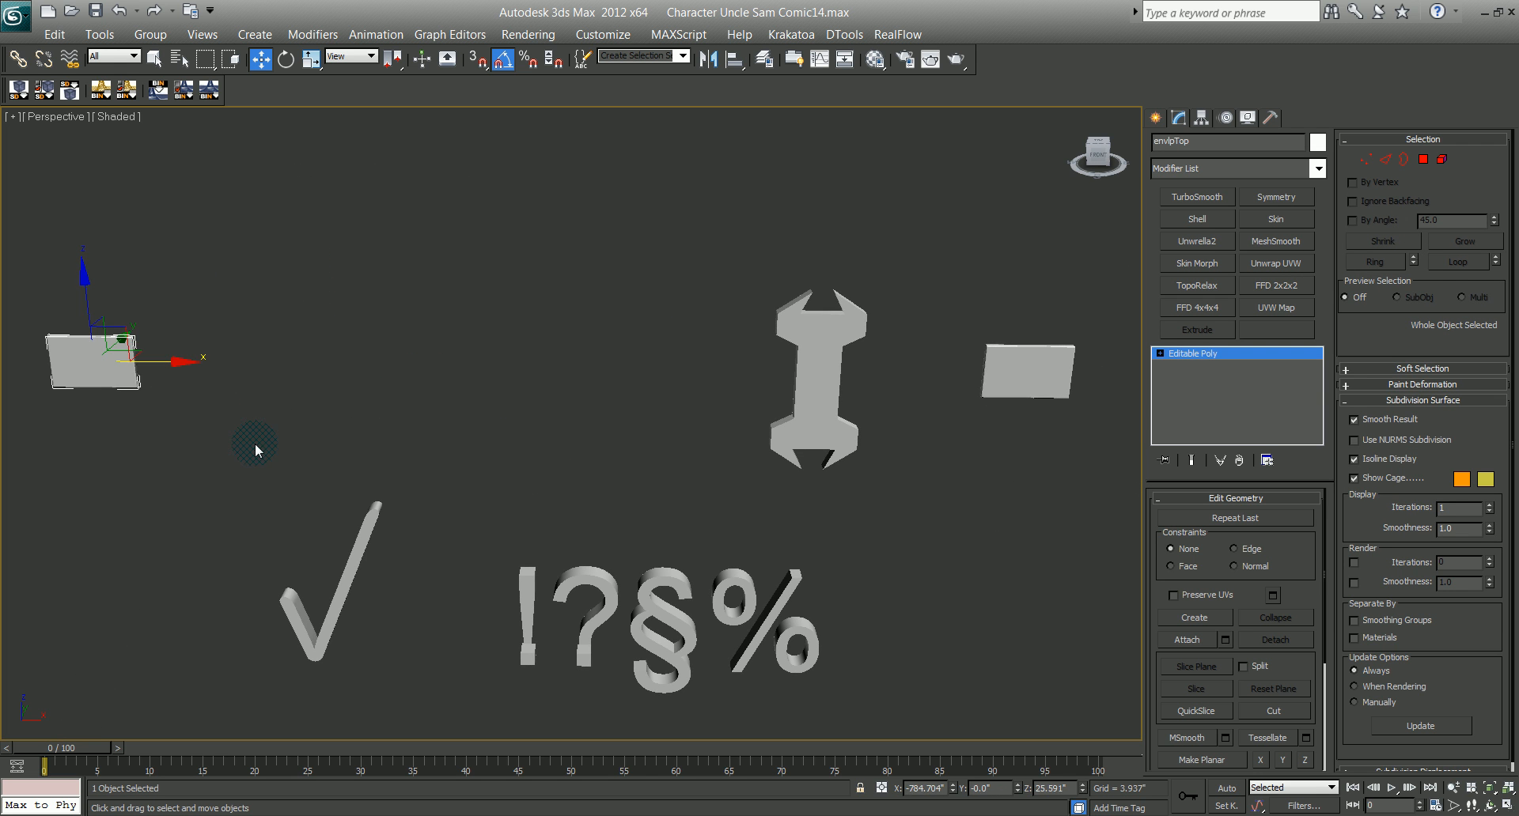
{"action": "middle_click_drag", "start_coordinate": [165, 371], "coordinate": [542, 418]}
{"action": "key", "text": "f"}
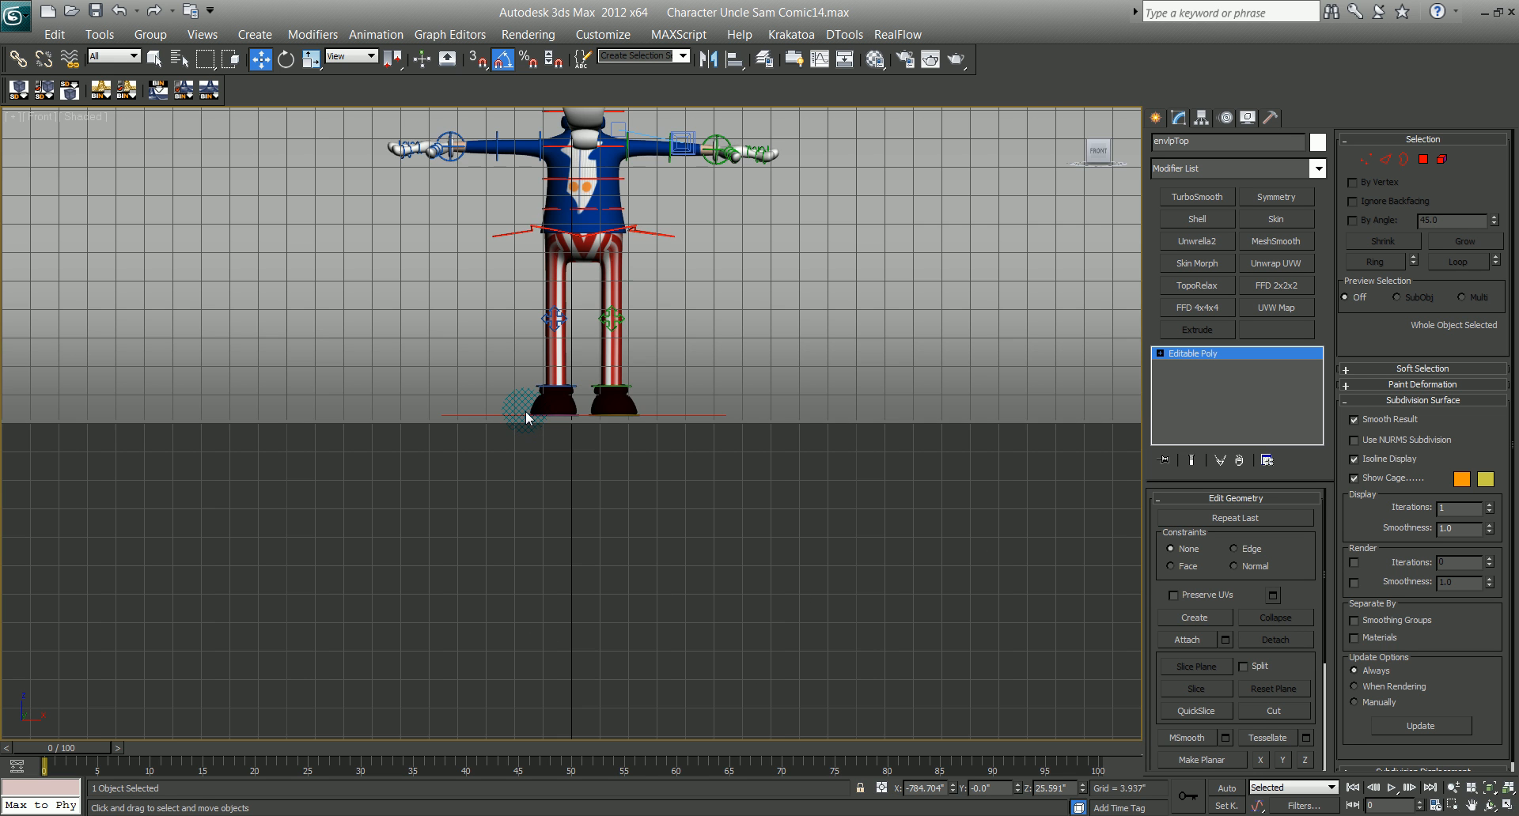
{"action": "key", "text": "z"}
{"action": "scroll", "coordinate": [393, 452], "scroll_direction": "down", "scroll_amount": 8}
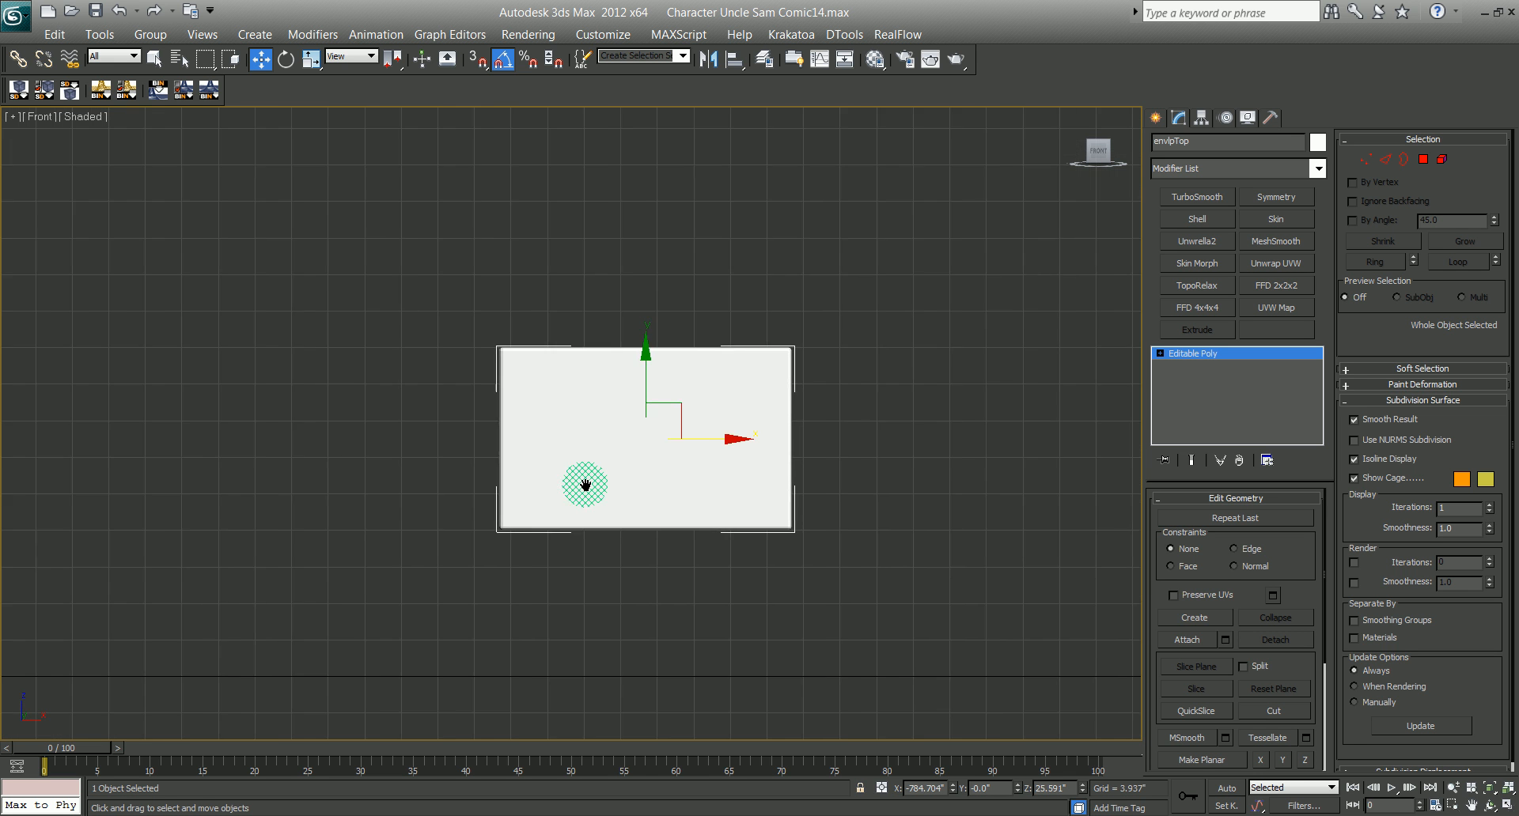
{"action": "middle_click_drag", "start_coordinate": [586, 485], "coordinate": [359, 481]}
{"action": "scroll", "coordinate": [417, 423], "scroll_direction": "down", "scroll_amount": 3}
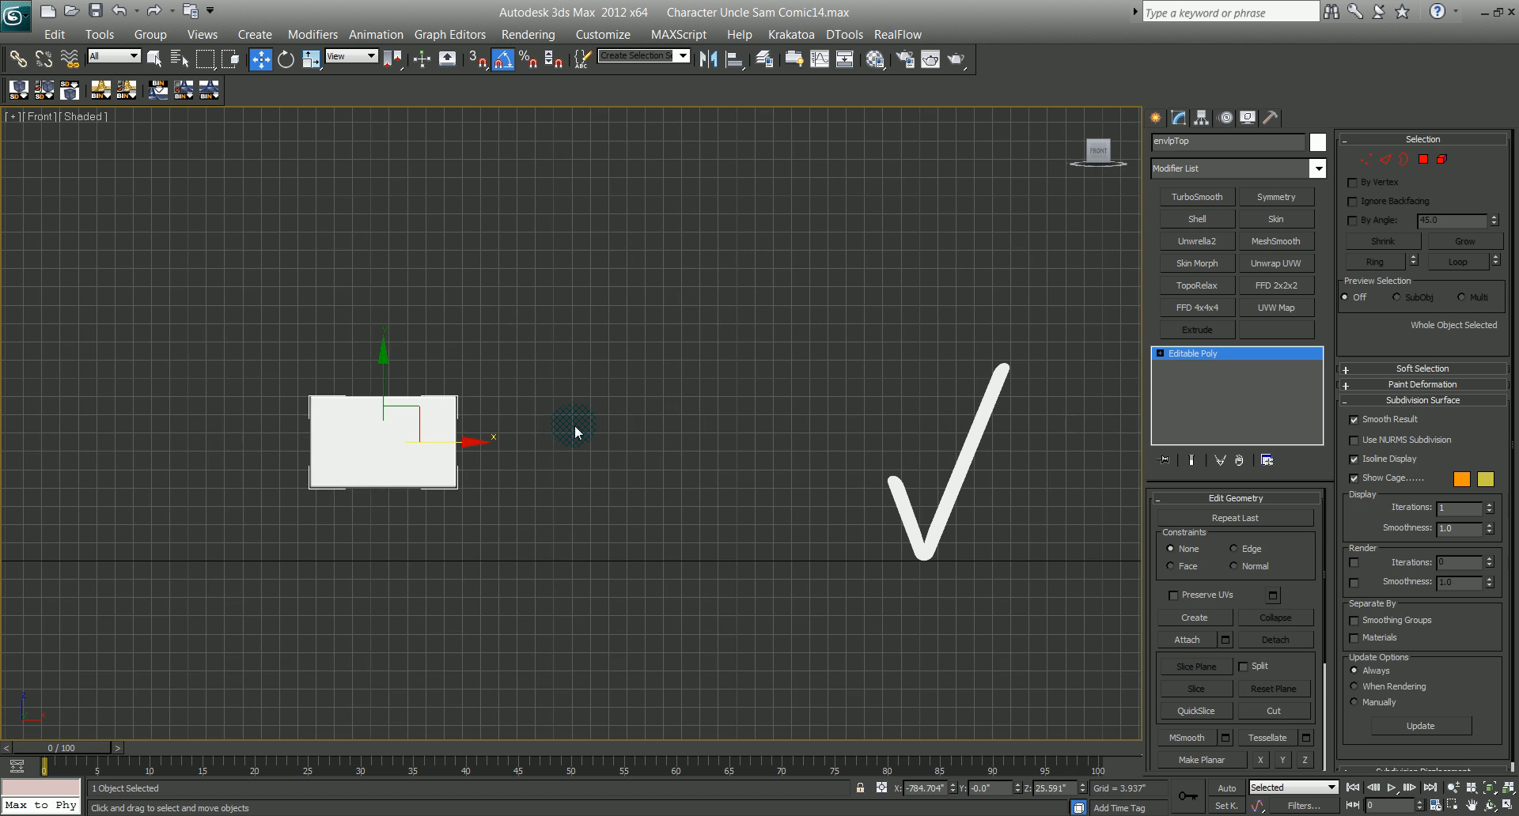
{"action": "left_click", "coordinate": [577, 431]}
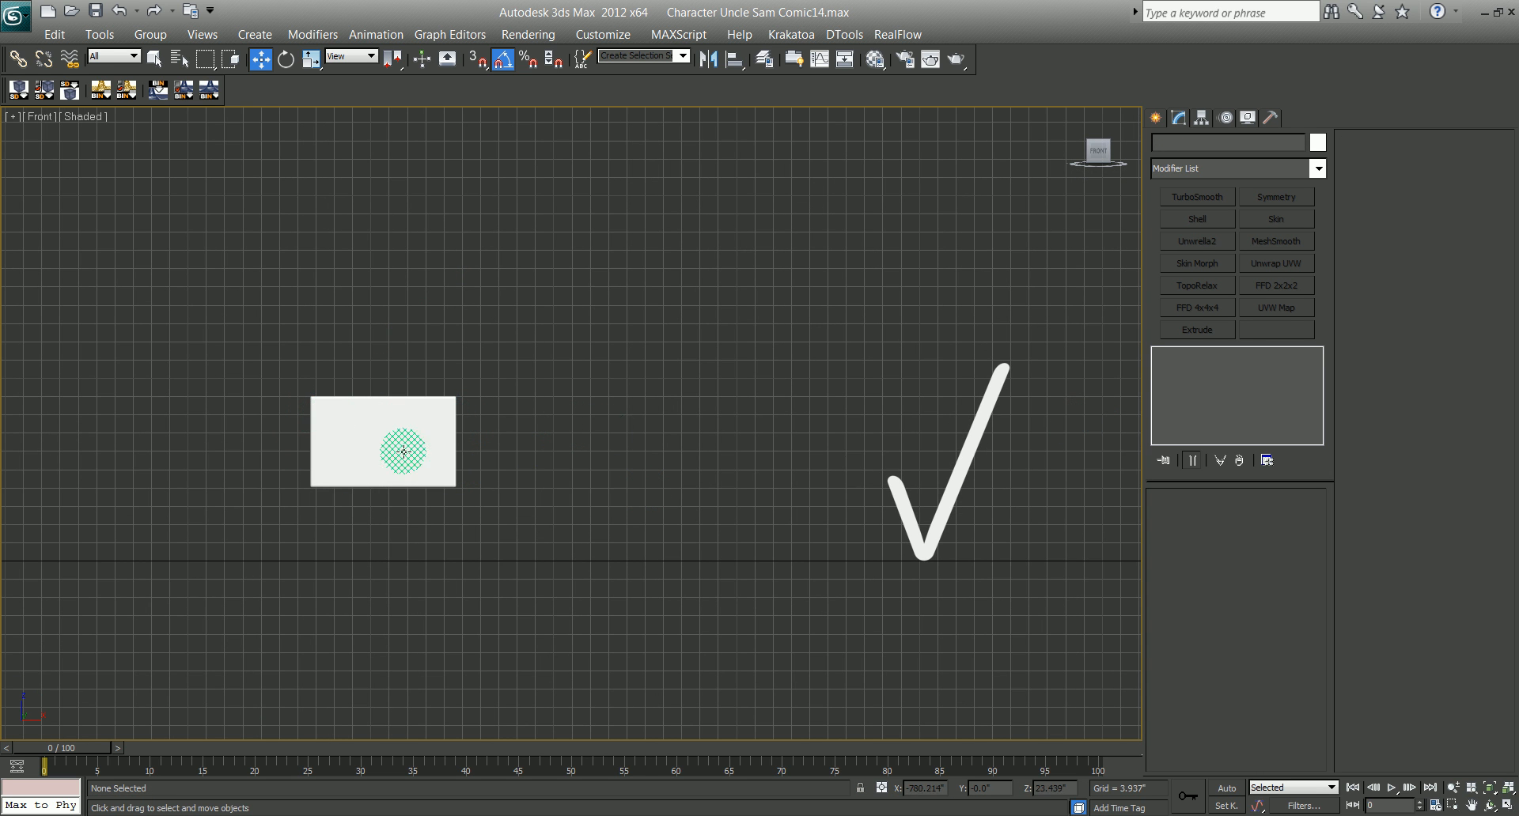
Step: Draw a closed downward-pointing triangle spline beside the board with grid snapping, its top edge spanning X -755.906" to -724.409" at Z 31.496"
{"action": "middle_click_drag", "start_coordinate": [674, 411], "coordinate": [652, 411]}
{"action": "left_click", "coordinate": [1155, 119]}
{"action": "left_click", "coordinate": [1196, 246]}
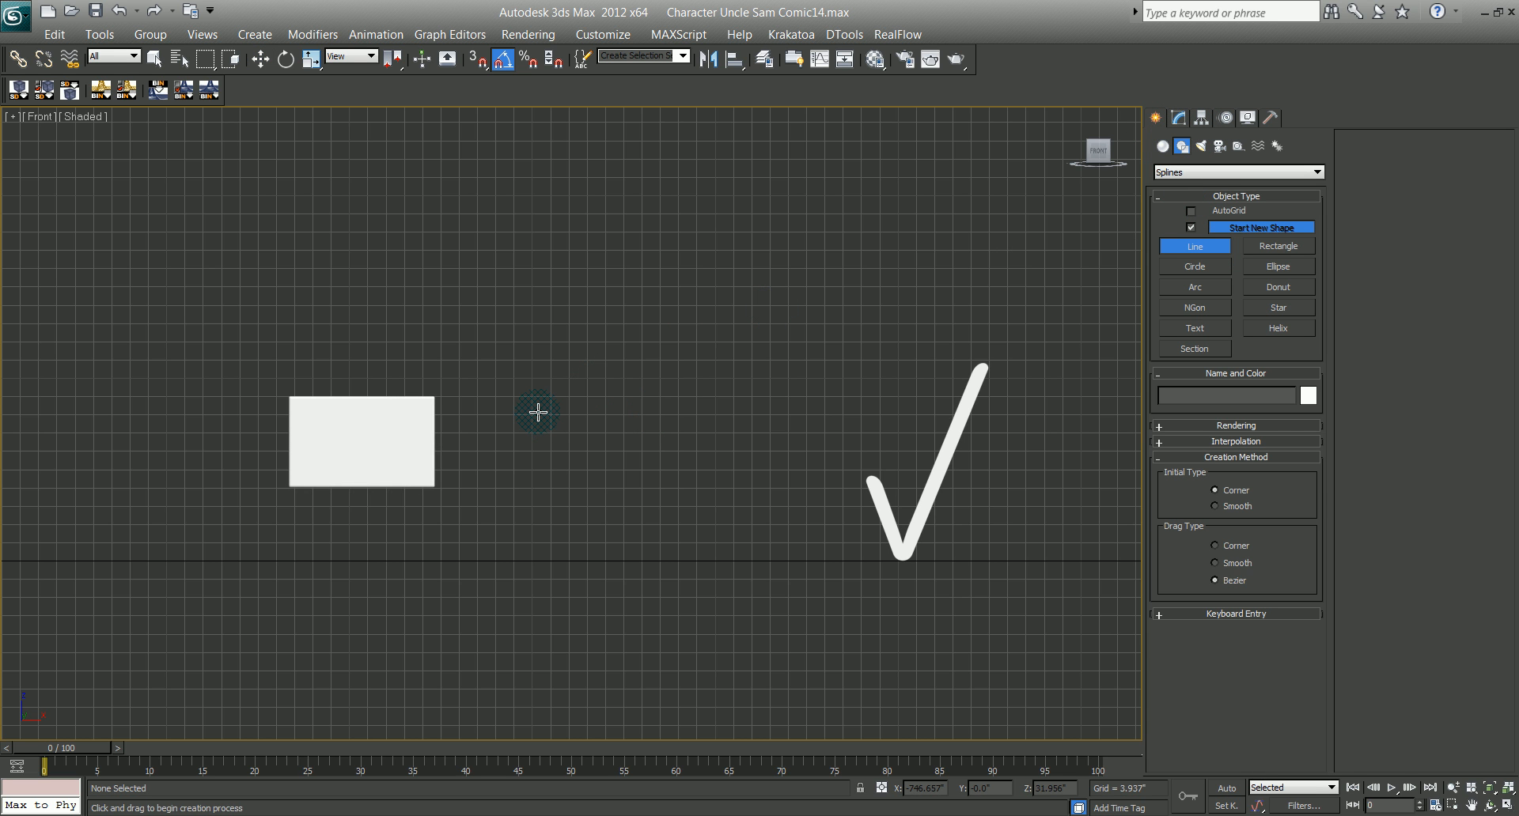
{"action": "key", "text": "s"}
{"action": "left_click", "coordinate": [496, 413]}
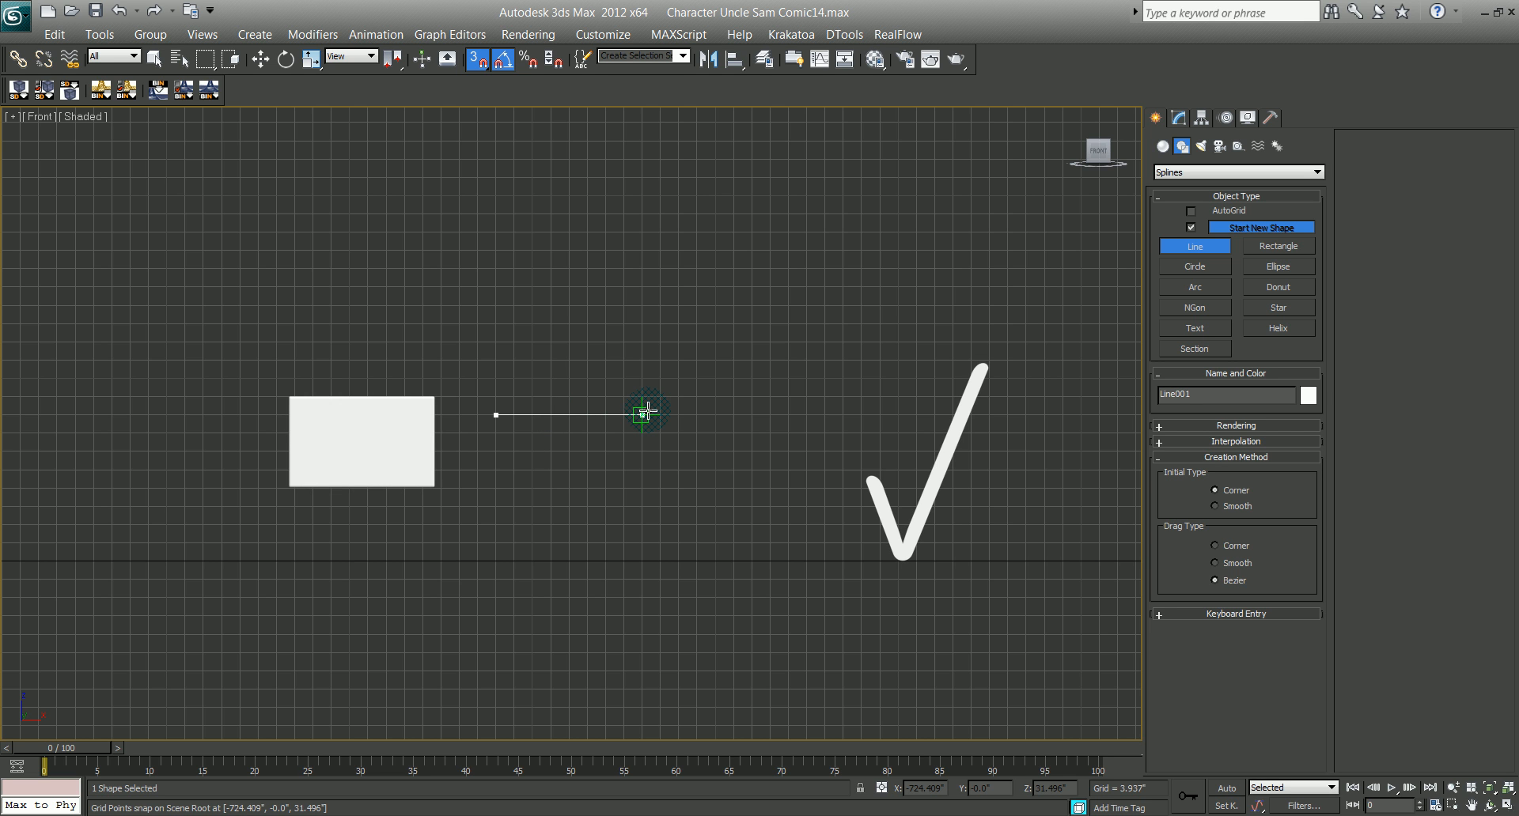
{"action": "left_click", "coordinate": [644, 413]}
{"action": "left_click", "coordinate": [570, 452]}
{"action": "left_click", "coordinate": [495, 414]}
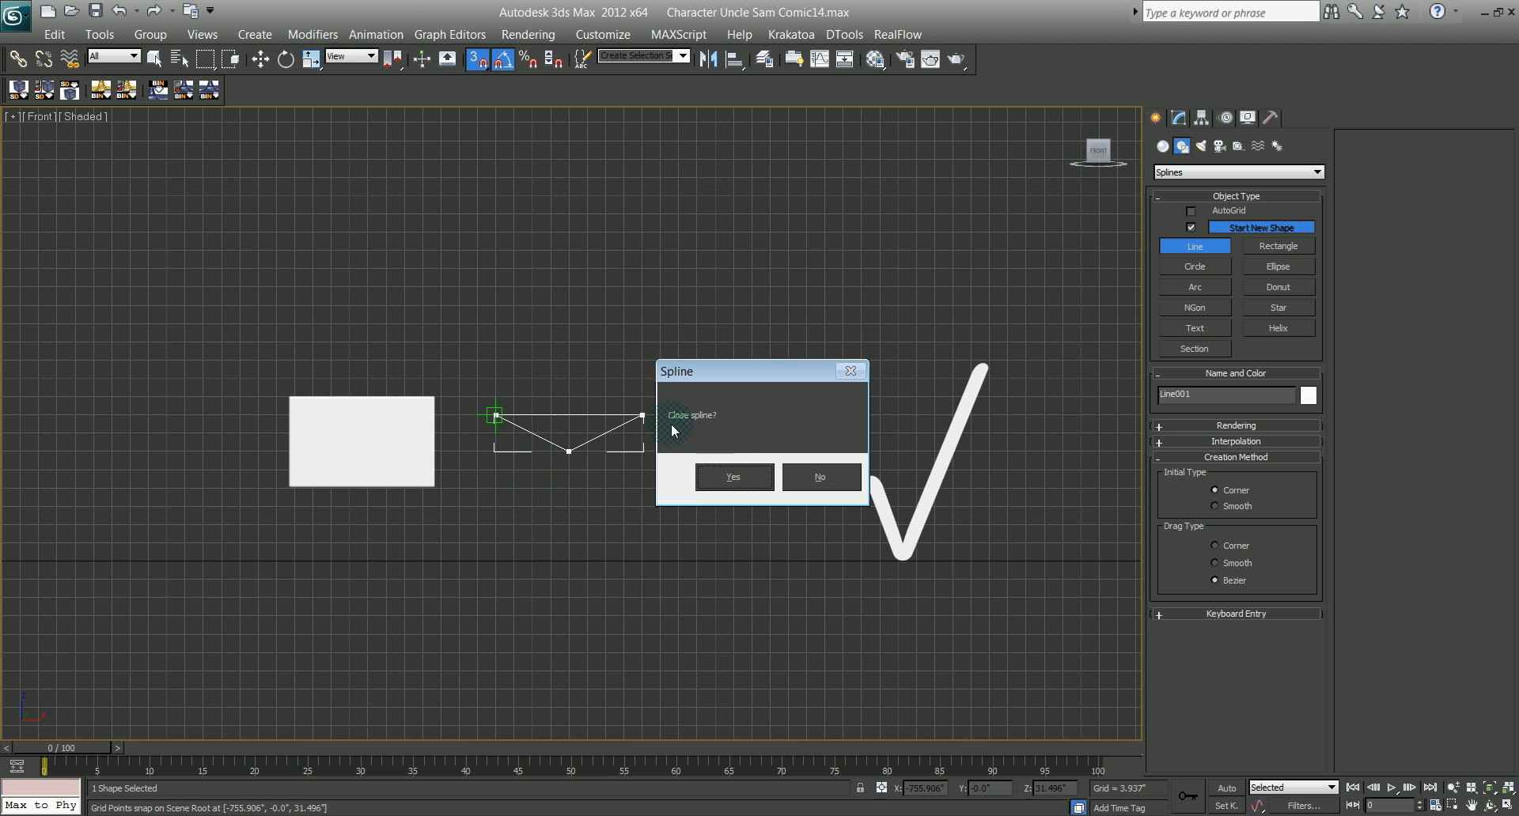
{"action": "left_click", "coordinate": [729, 477]}
{"action": "key", "text": "w"}
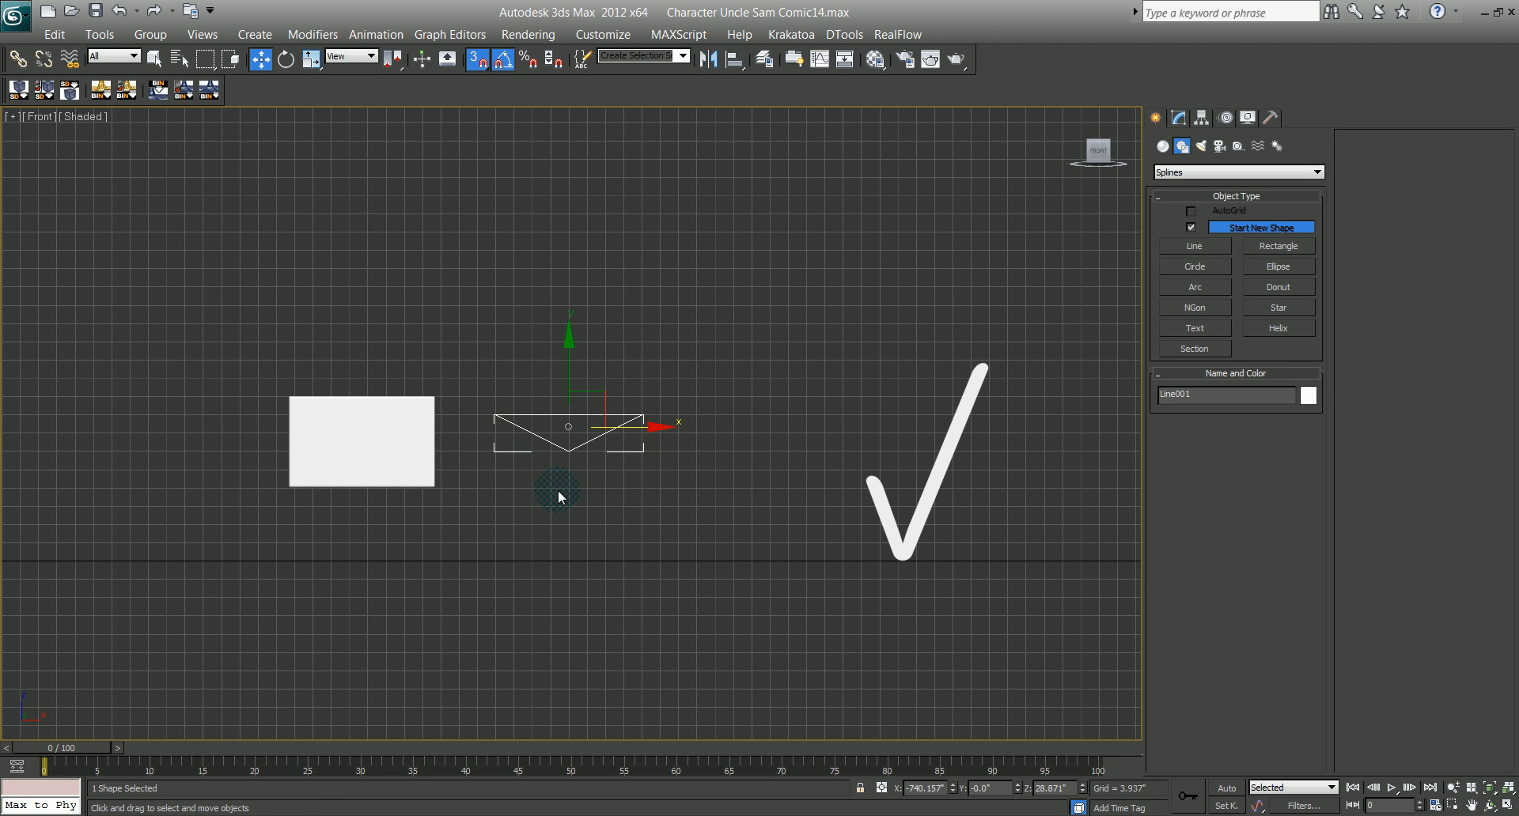
Step: Turn snapping off, paste the copied Extrude modifier onto the triangle and set its amount to 1.5"
{"action": "key", "text": "s"}
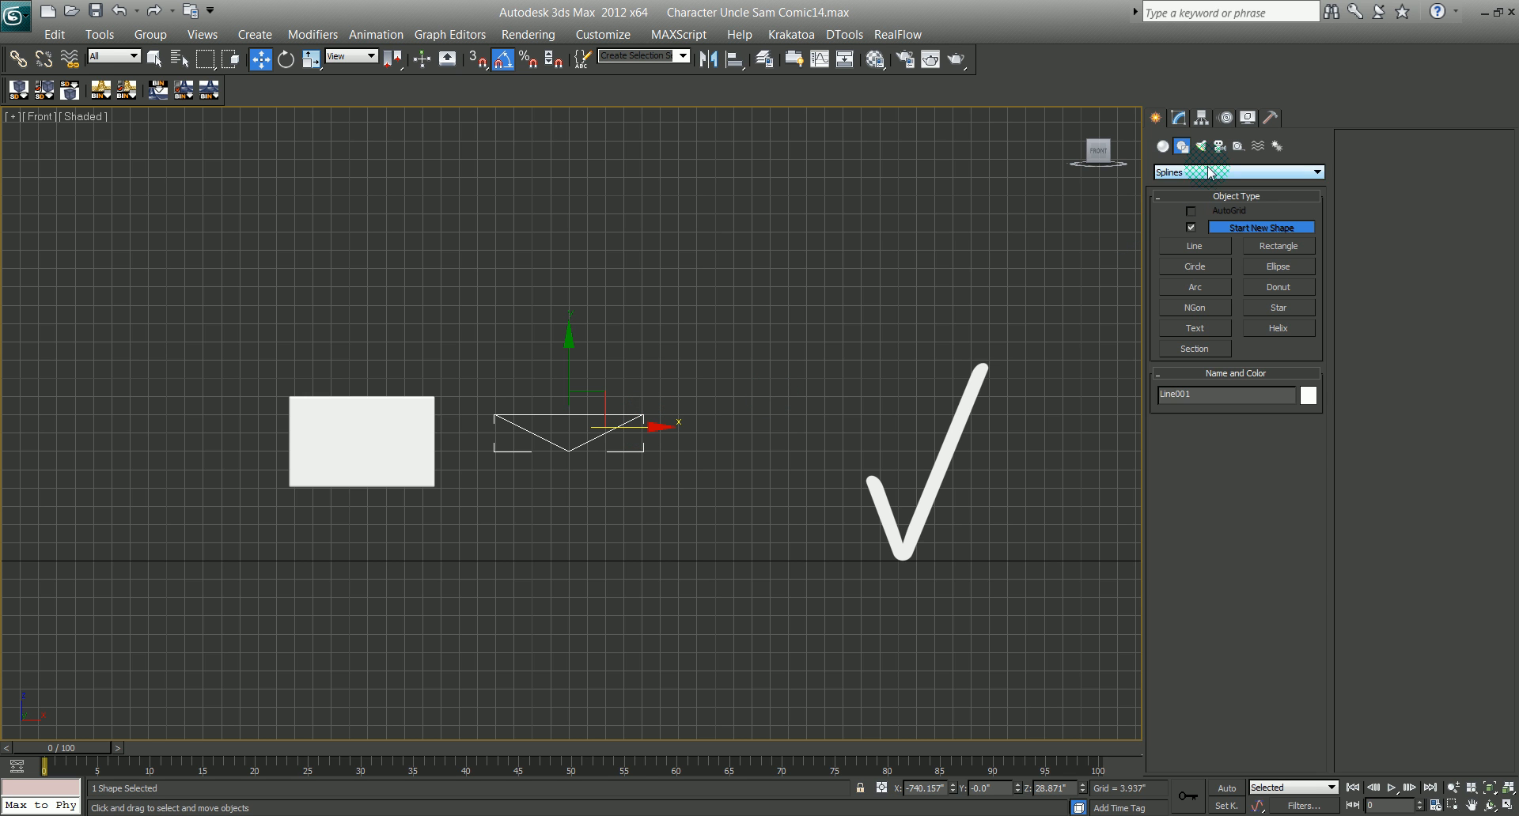
{"action": "left_click", "coordinate": [1178, 118]}
{"action": "right_click", "coordinate": [1228, 355]}
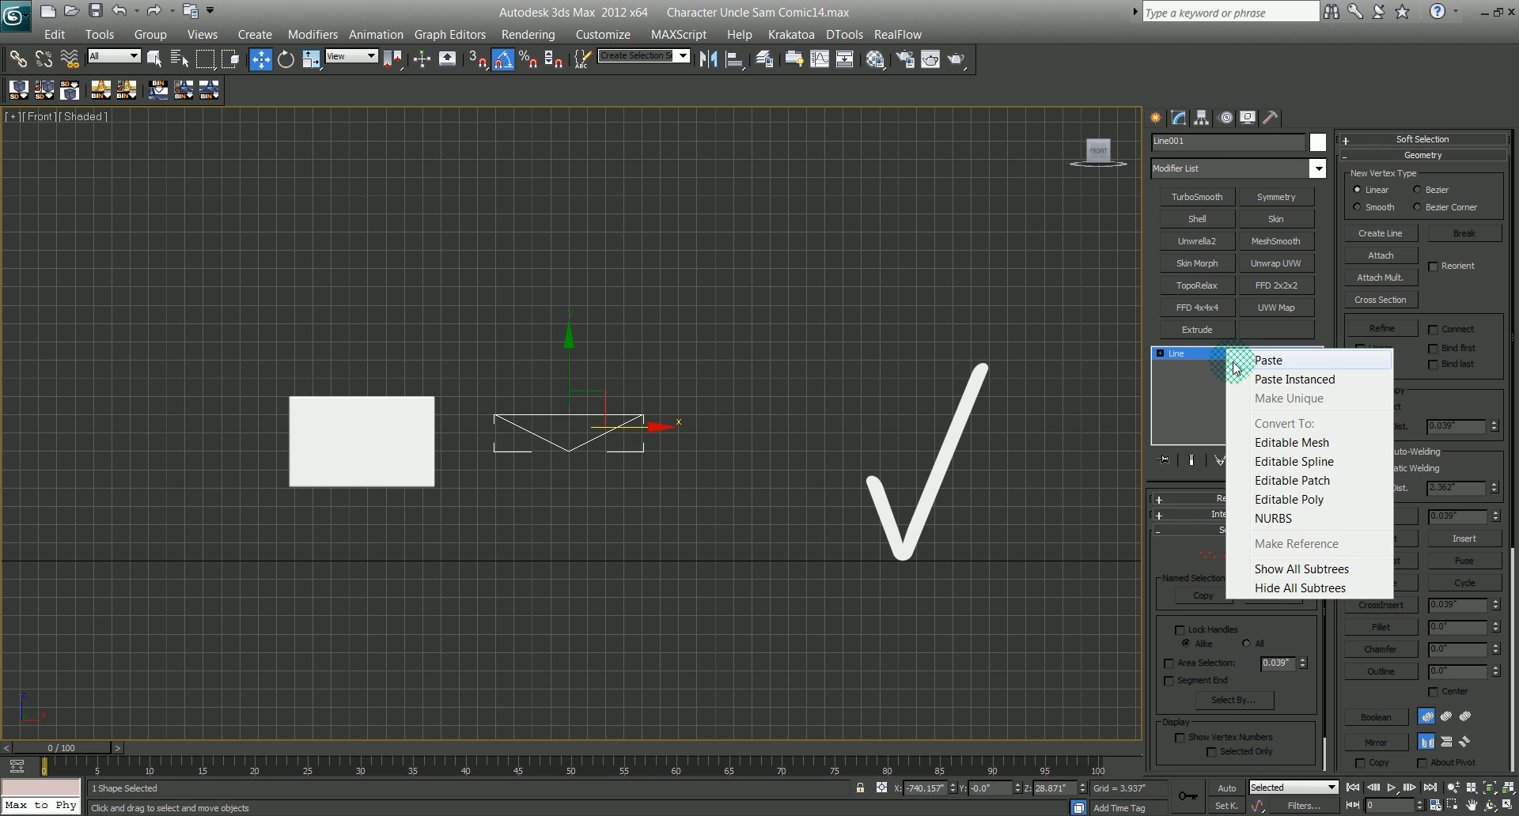
{"action": "left_click", "coordinate": [1232, 362]}
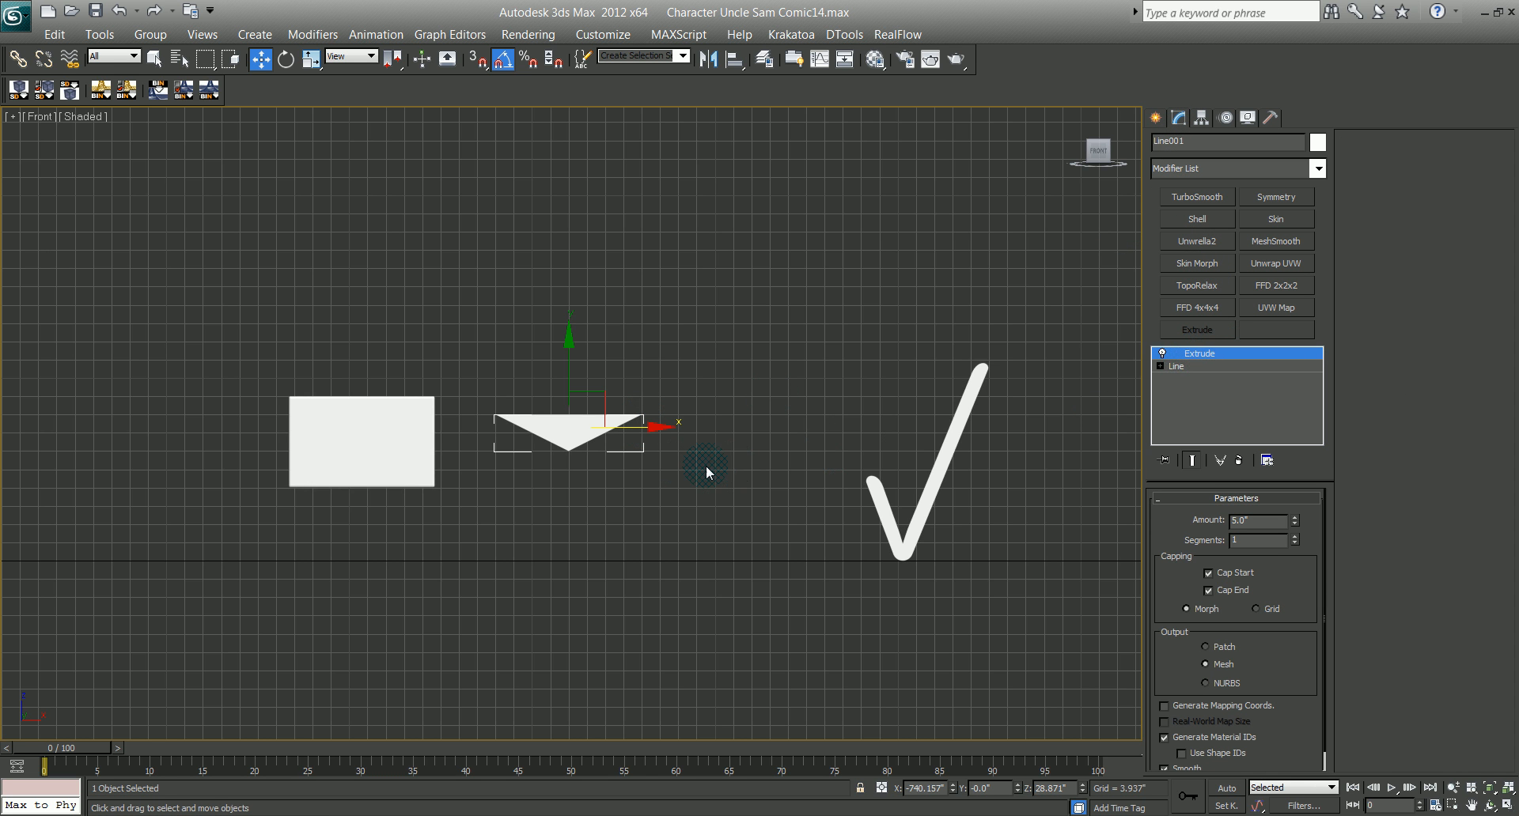
{"action": "key", "text": "p"}
{"action": "key", "text": "ctrl+r"}
{"action": "left_click_drag", "start_coordinate": [644, 553], "coordinate": [704, 536]}
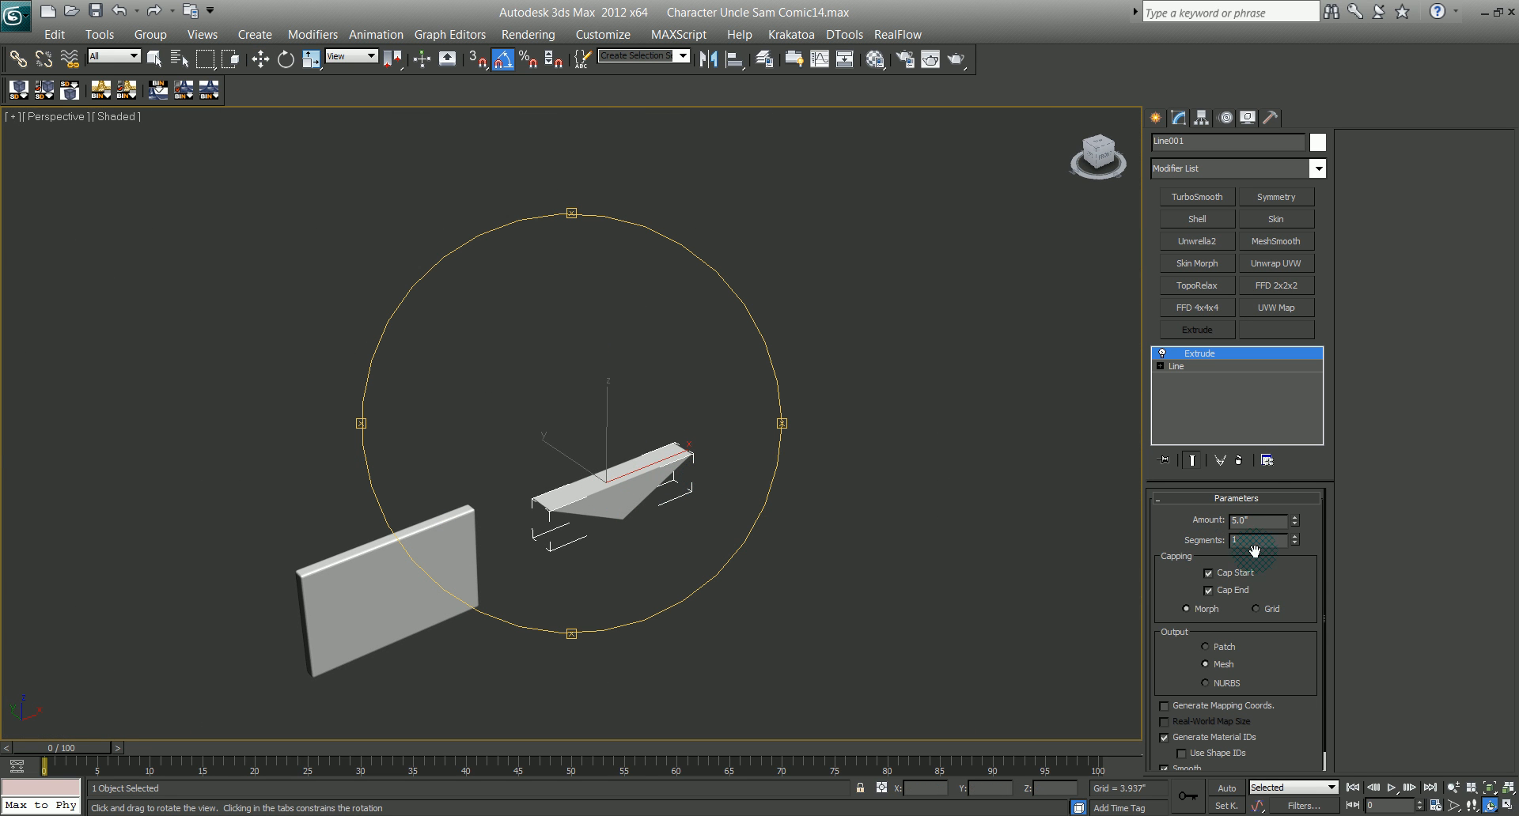
{"action": "left_click", "coordinate": [1261, 522]}
{"action": "type", "text": "1.5"}
{"action": "key", "text": "Return"}
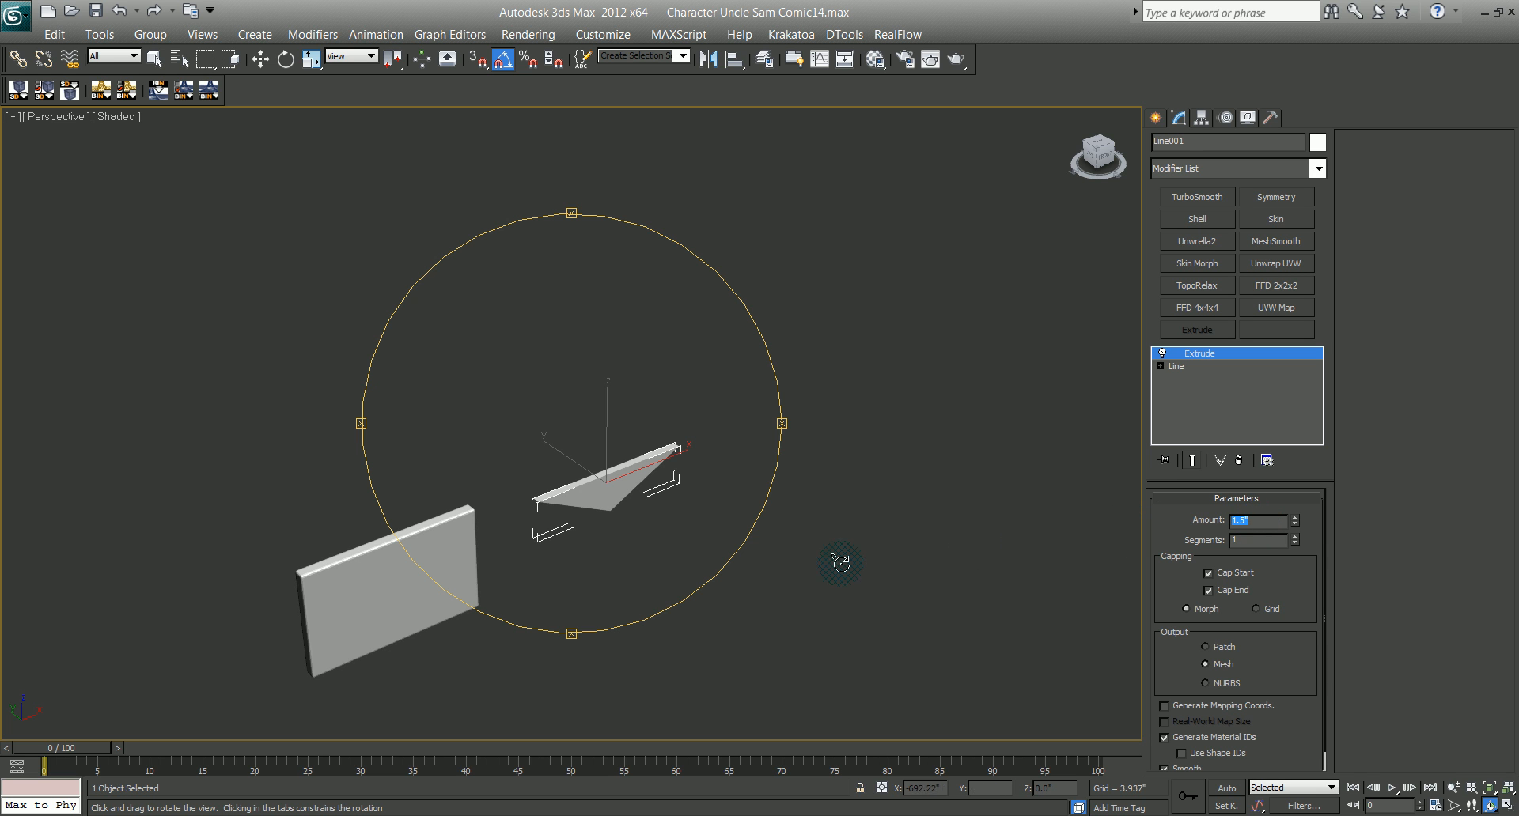
Step: Quick-align the extruded triangle to the envelope board, then shift it to about Y -1.669" and Z 33.054" as the flap
{"action": "key", "text": "w"}
{"action": "left_click_drag", "start_coordinate": [666, 456], "coordinate": [722, 471]}
{"action": "right_click", "coordinate": [722, 472]}
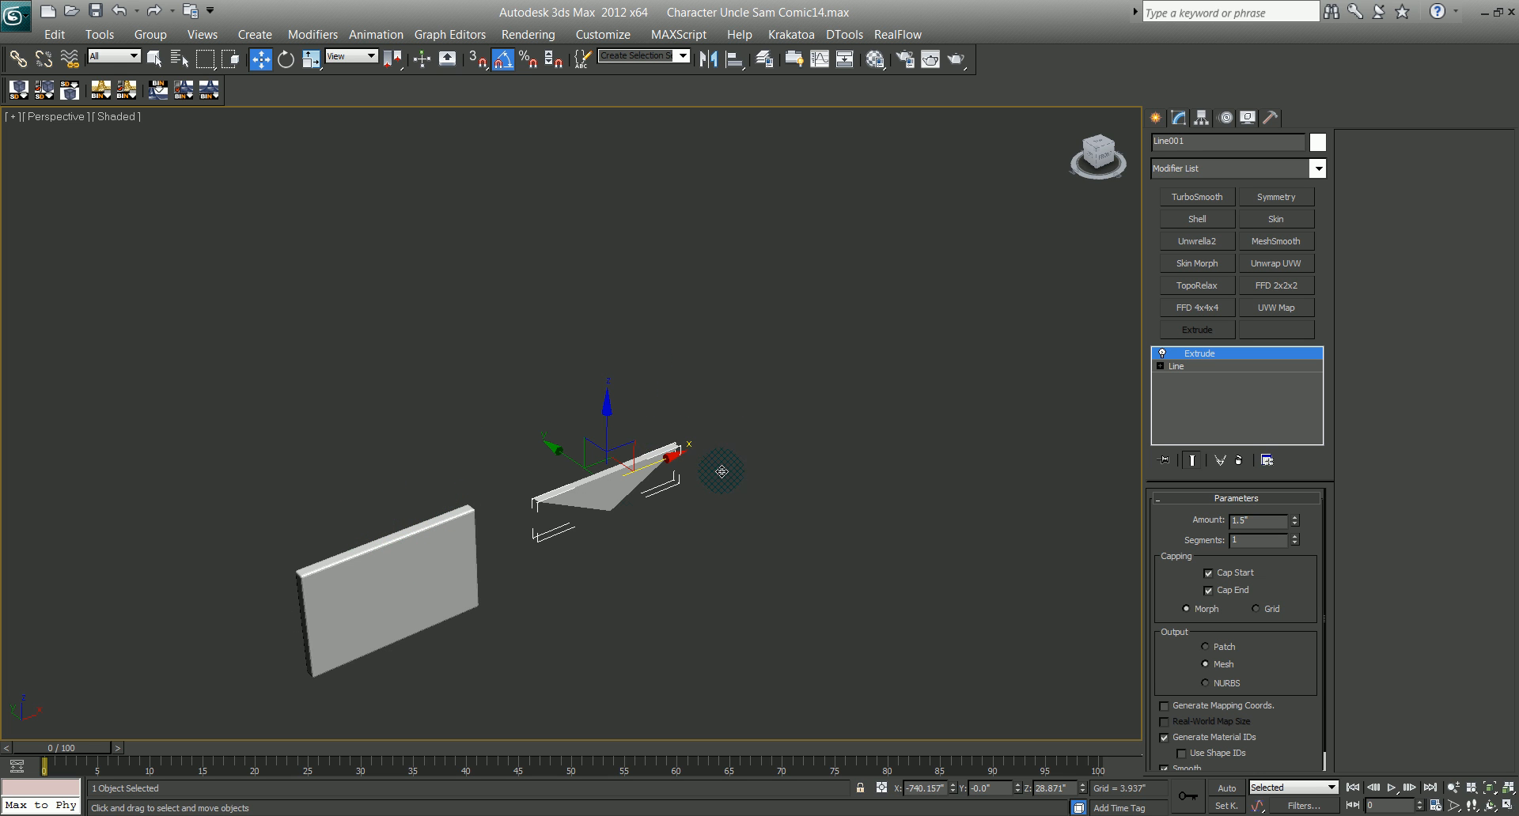
{"action": "key", "text": "shift+a"}
{"action": "left_click", "coordinate": [402, 564]}
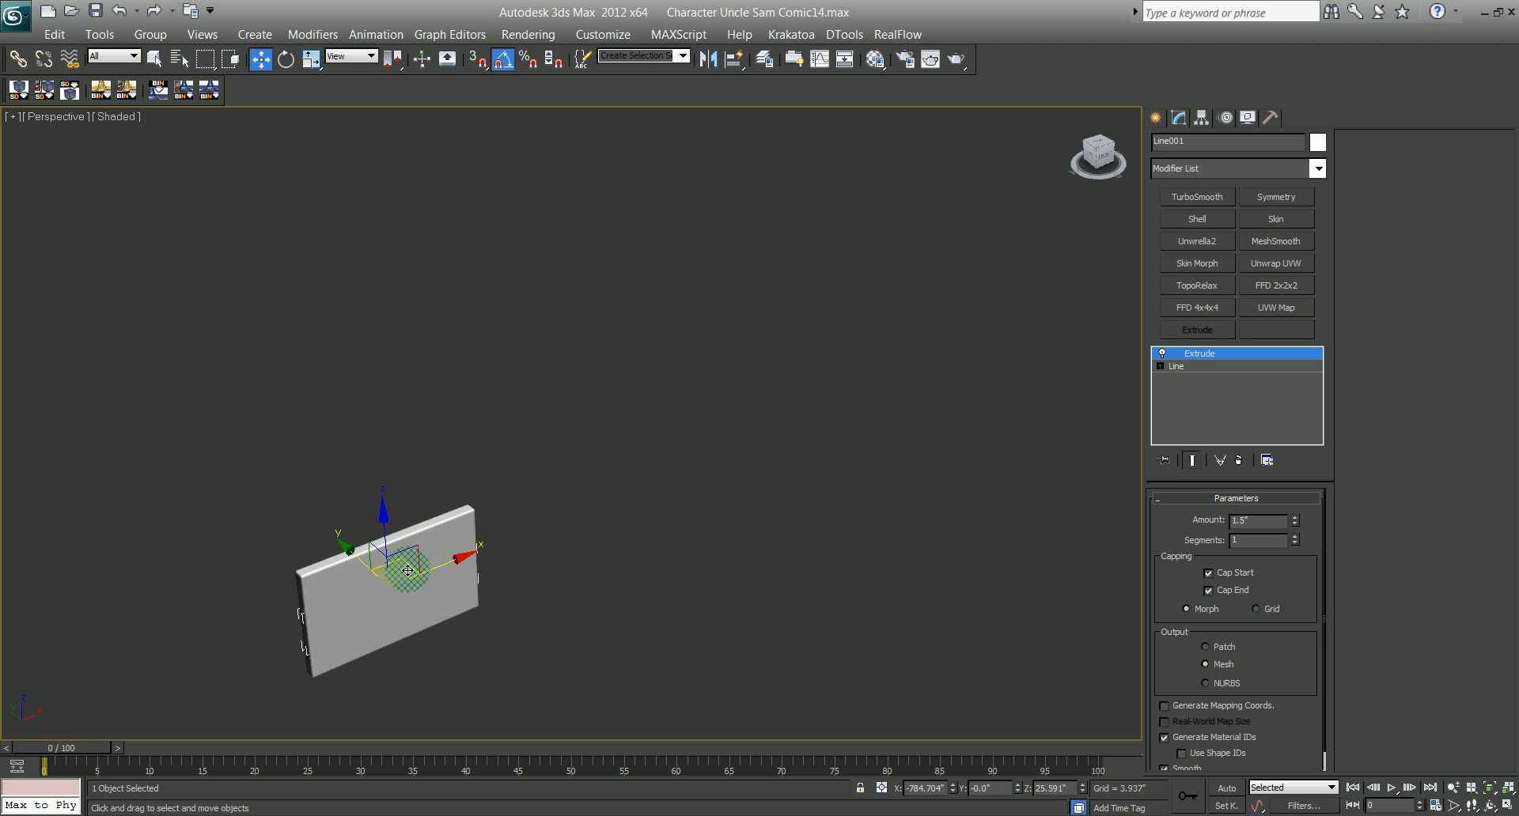
{"action": "left_click_drag", "start_coordinate": [357, 561], "coordinate": [398, 564]}
{"action": "left_click", "coordinate": [396, 535]}
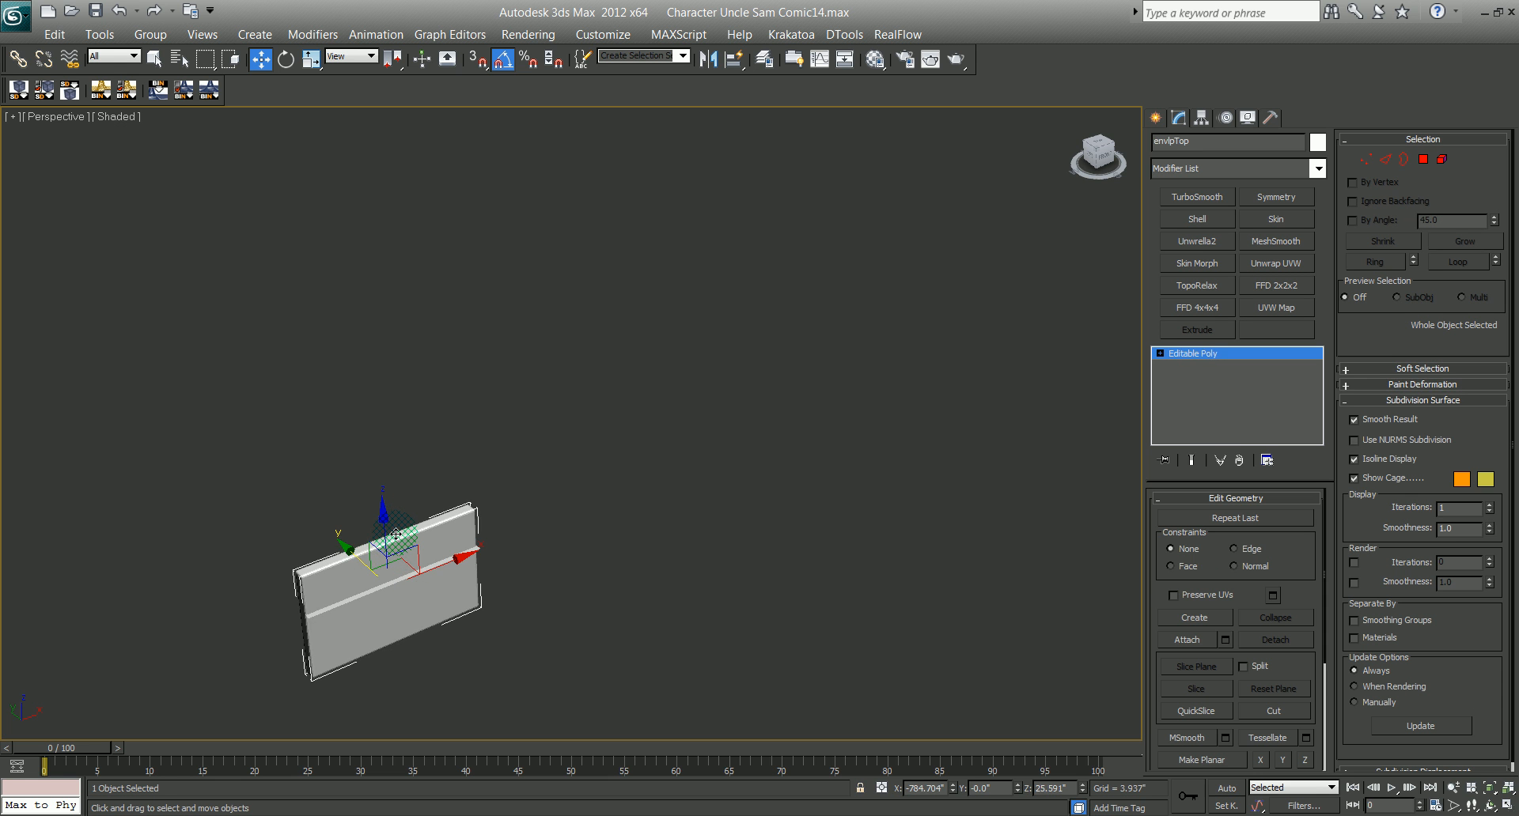
{"action": "left_click", "coordinate": [387, 538]}
{"action": "left_click_drag", "start_coordinate": [388, 538], "coordinate": [382, 499]}
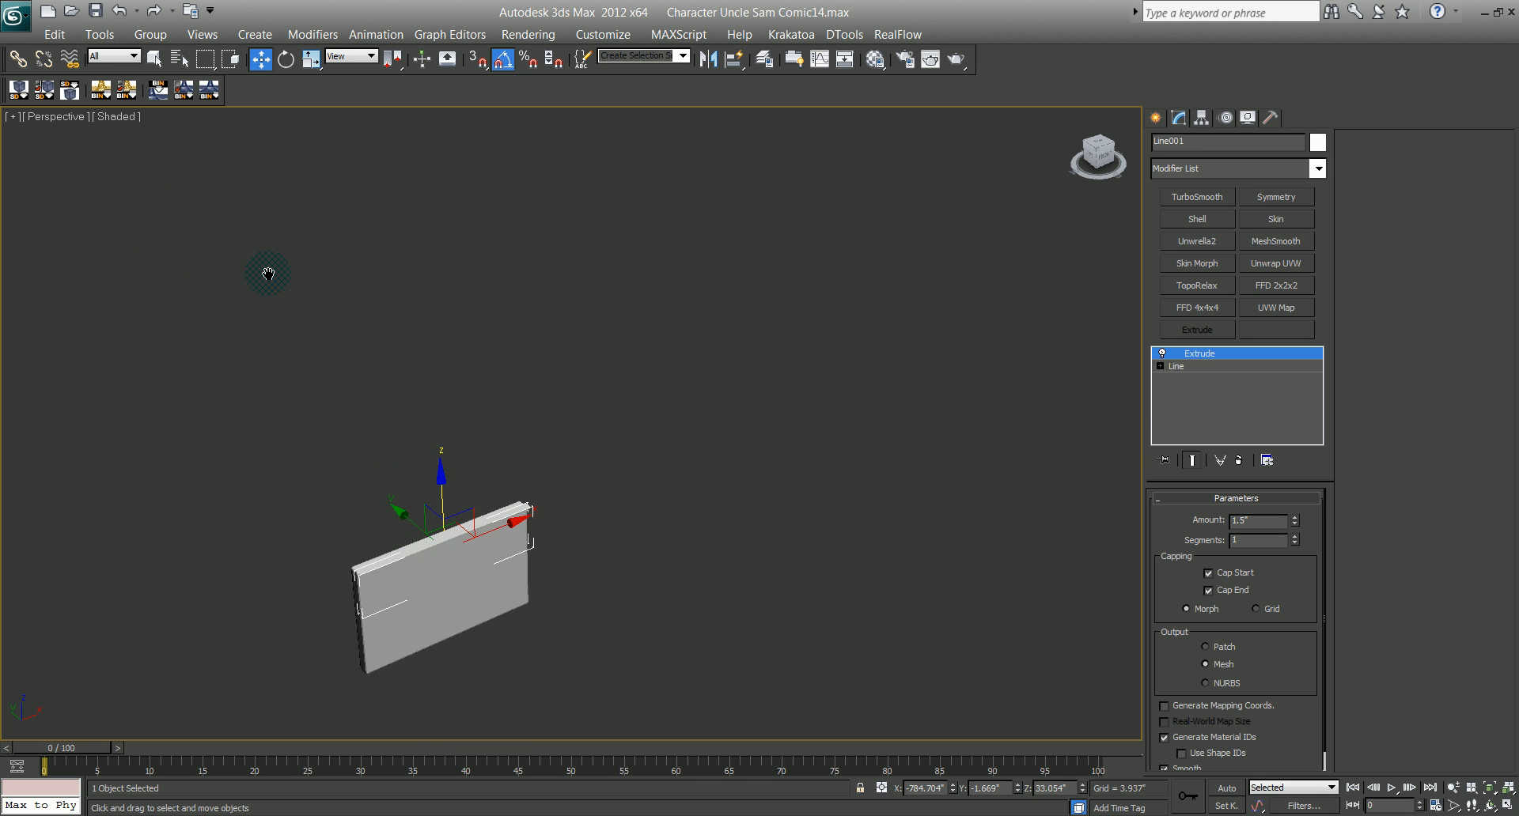
Step: Lower the flap to about Z 32.573" in the front wireframe view so its upper edge matches the board's upper edge
{"action": "key", "text": "f"}
{"action": "key", "text": "z"}
{"action": "scroll", "coordinate": [356, 457], "scroll_direction": "down", "scroll_amount": 2}
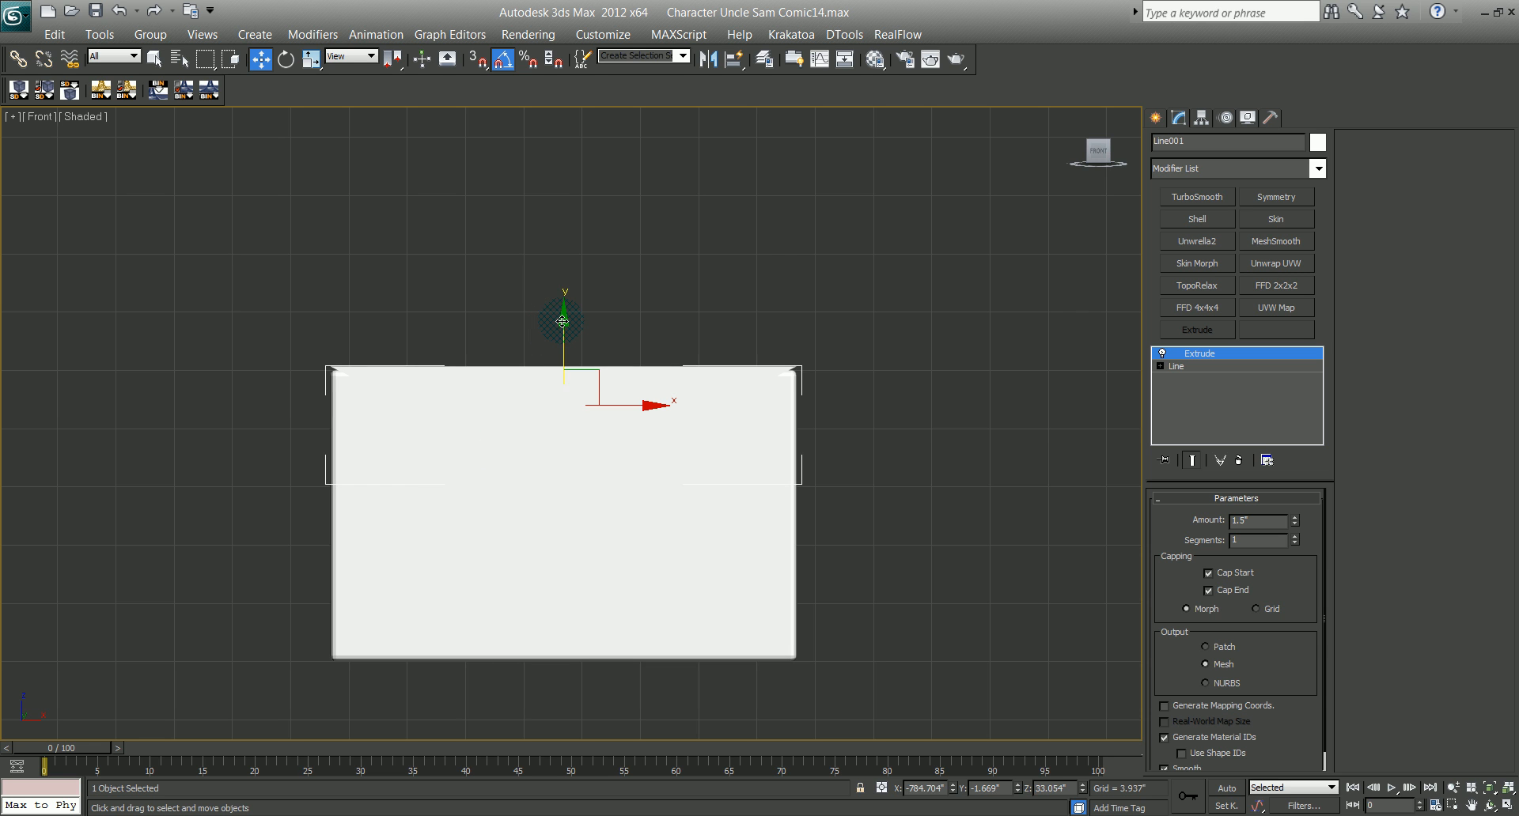
{"action": "left_click_drag", "start_coordinate": [561, 321], "coordinate": [564, 333]}
{"action": "key", "text": "F3"}
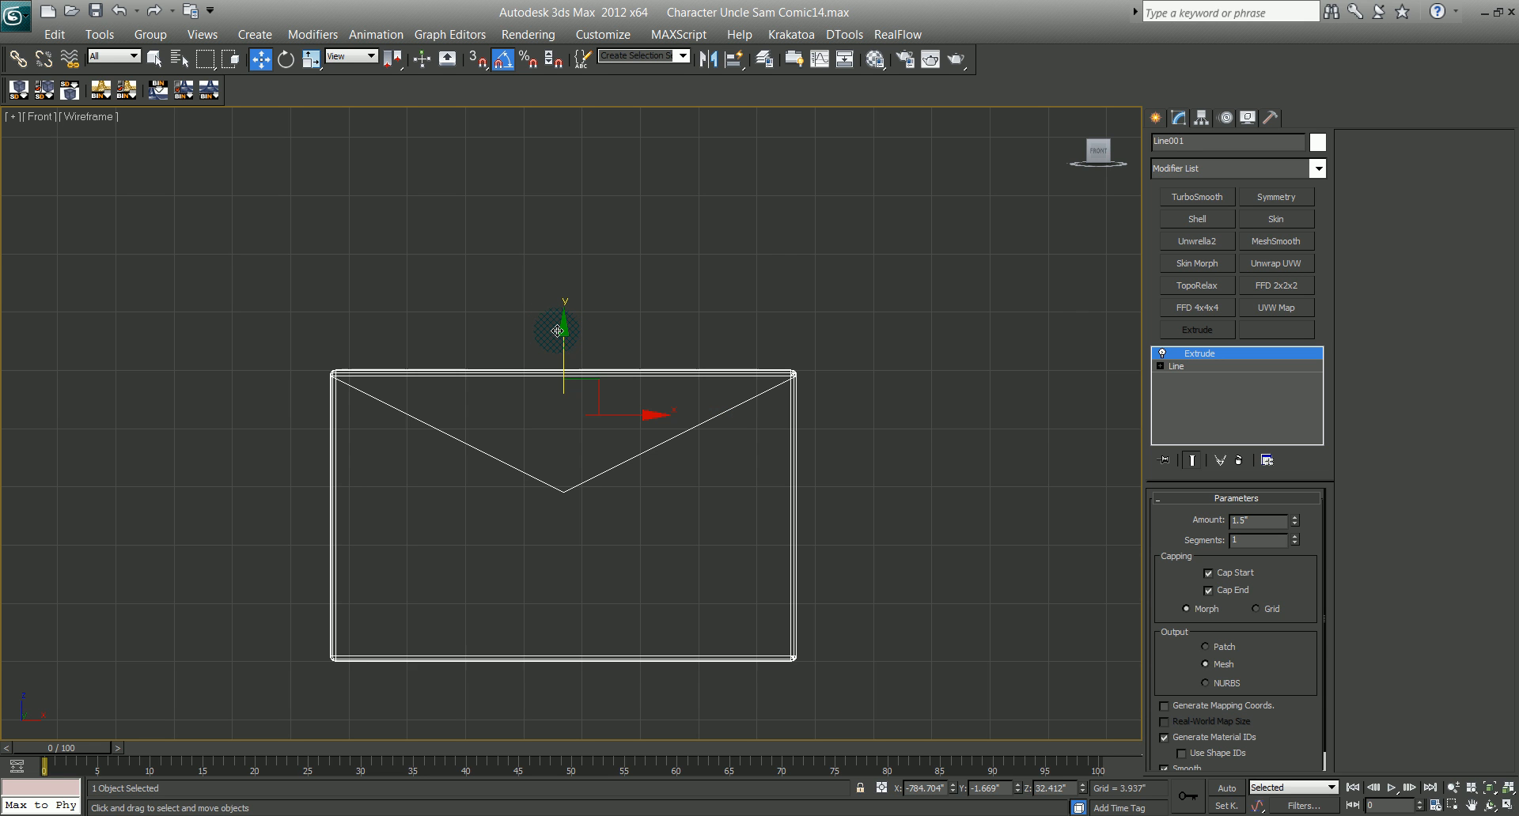
{"action": "left_click_drag", "start_coordinate": [560, 325], "coordinate": [552, 323]}
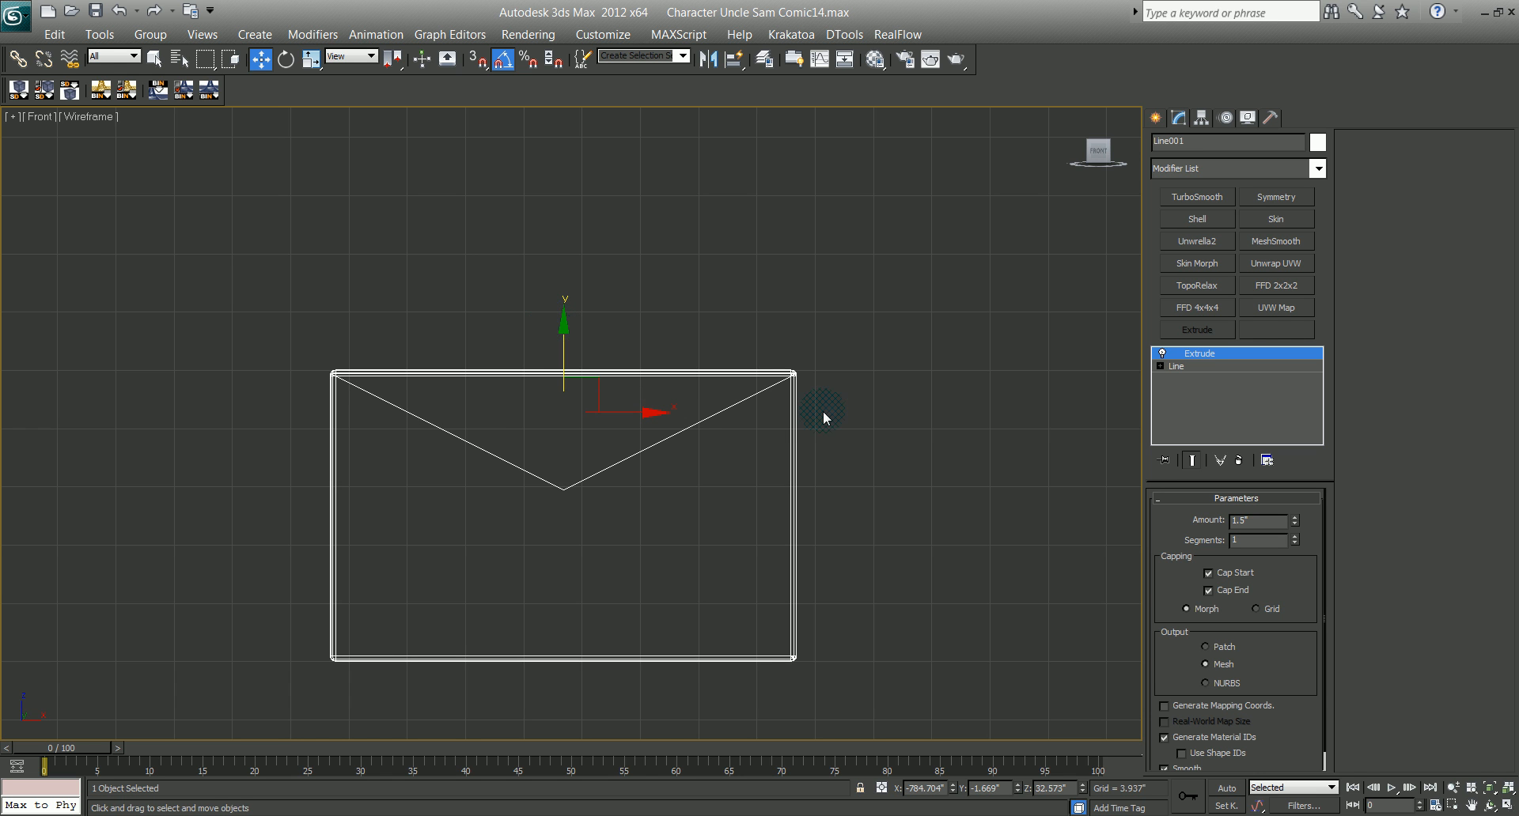
Step: Nudge the flap spline's two upper corner vertices slightly inward along X to fit within the board's corners
{"action": "left_click", "coordinate": [1160, 366]}
{"action": "left_click", "coordinate": [1188, 380]}
{"action": "left_click_drag", "start_coordinate": [776, 363], "coordinate": [821, 405]}
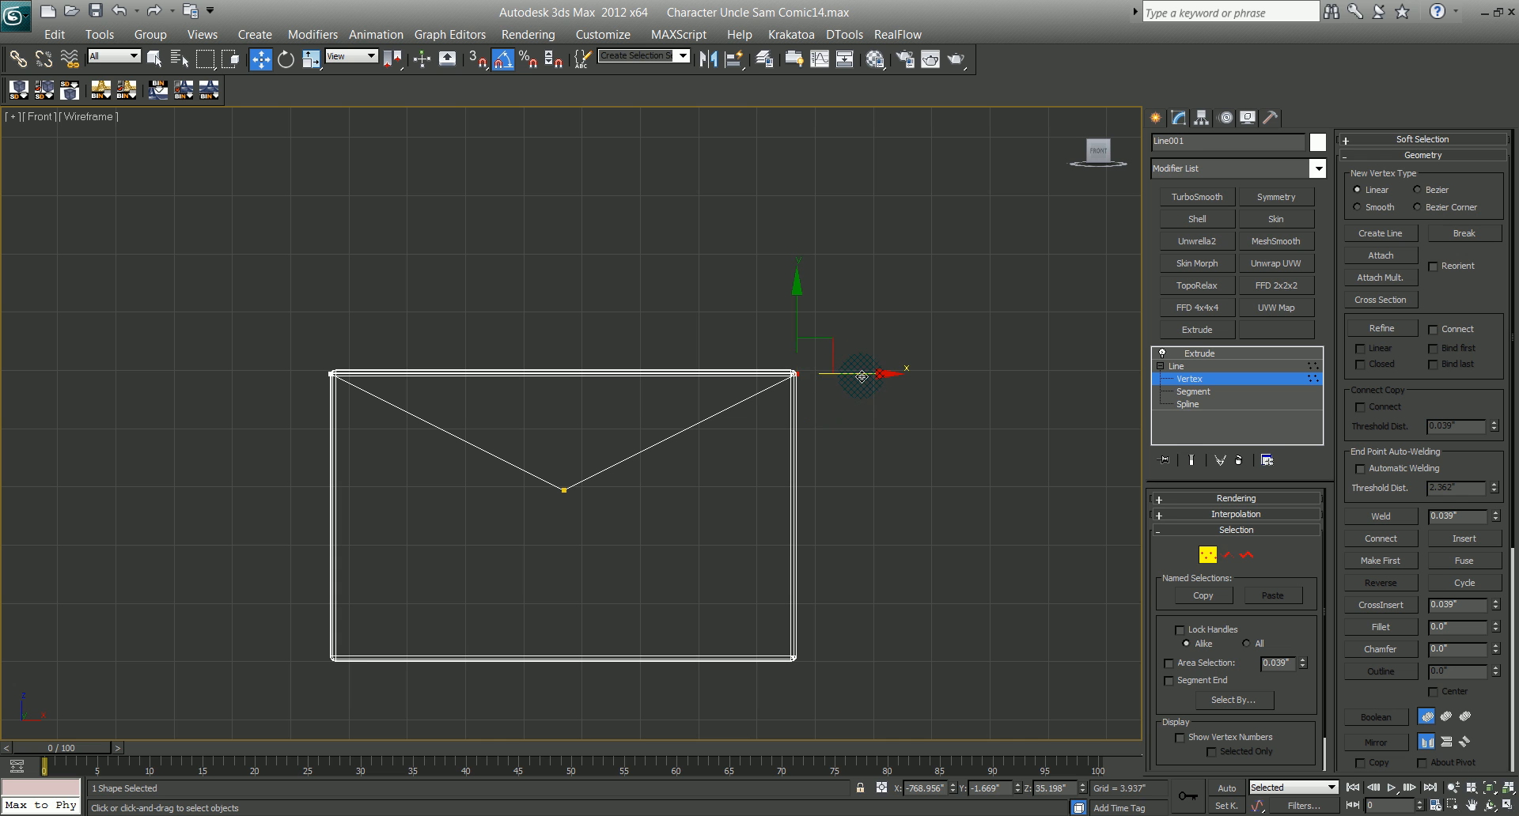
{"action": "left_click_drag", "start_coordinate": [859, 386], "coordinate": [853, 386]}
{"action": "left_click_drag", "start_coordinate": [352, 392], "coordinate": [350, 392]}
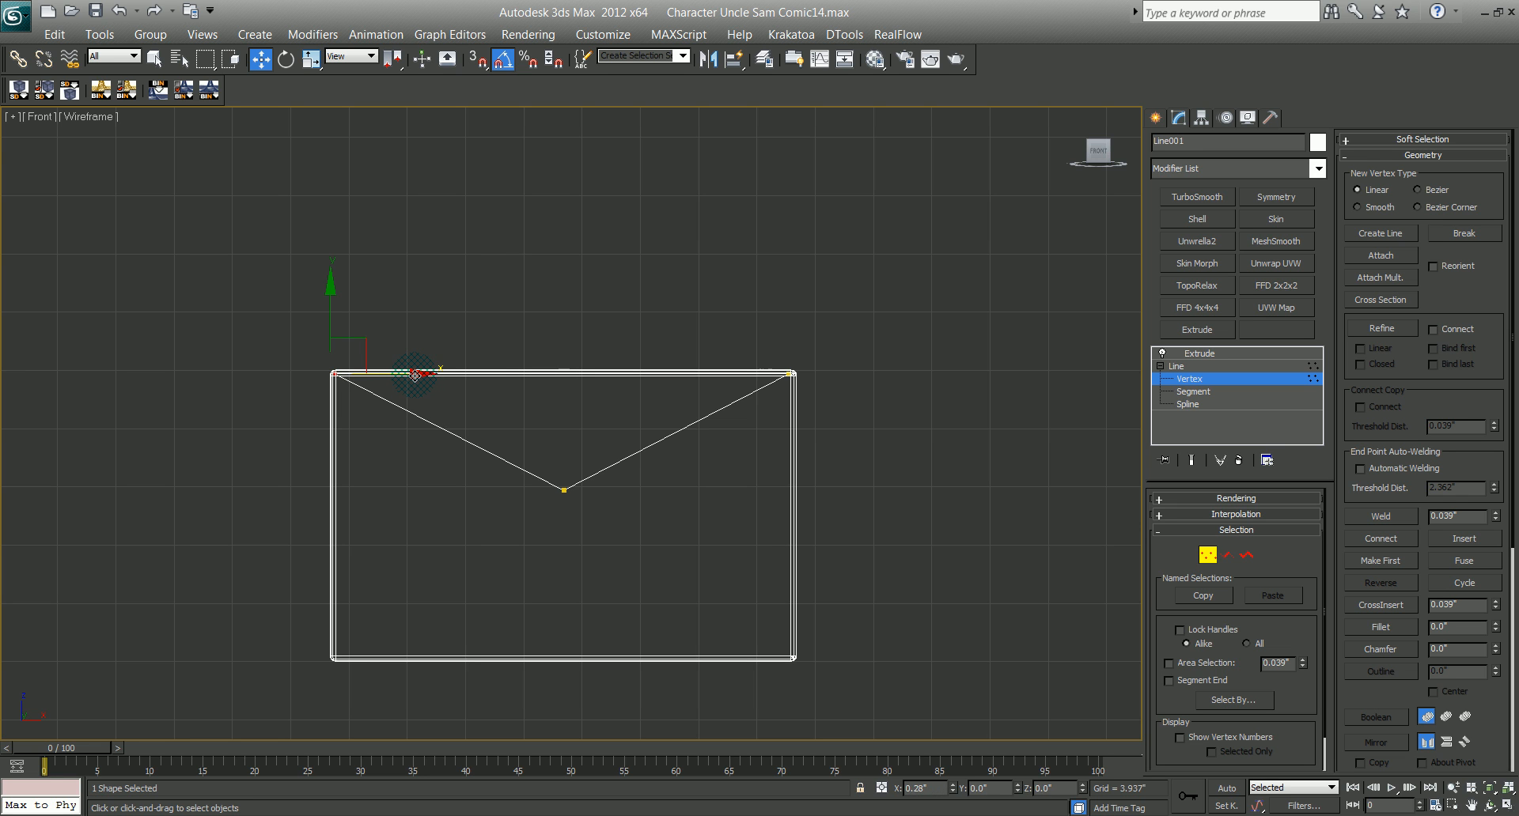
{"action": "left_click_drag", "start_coordinate": [415, 375], "coordinate": [416, 375]}
{"action": "left_click", "coordinate": [570, 321]}
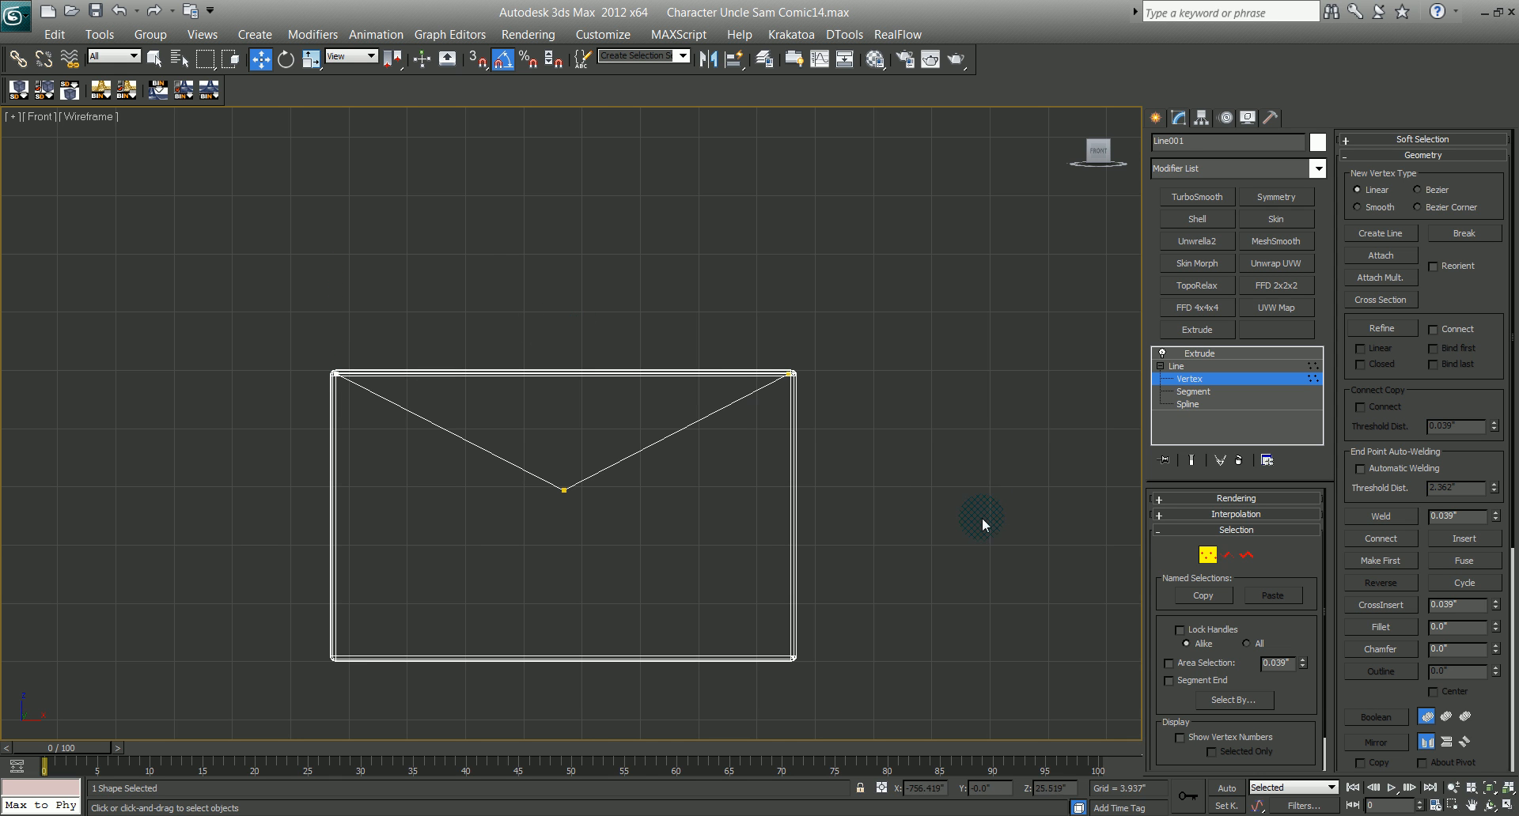
Step: Leave vertex editing, return to the flap's Extrude modifier and show the perspective view shaded with edged faces
{"action": "left_click", "coordinate": [1207, 555]}
{"action": "middle_click_drag", "start_coordinate": [806, 501], "coordinate": [799, 525]}
{"action": "scroll", "coordinate": [797, 520], "scroll_direction": "down", "scroll_amount": 2}
{"action": "scroll", "coordinate": [846, 509], "scroll_direction": "down", "scroll_amount": 3}
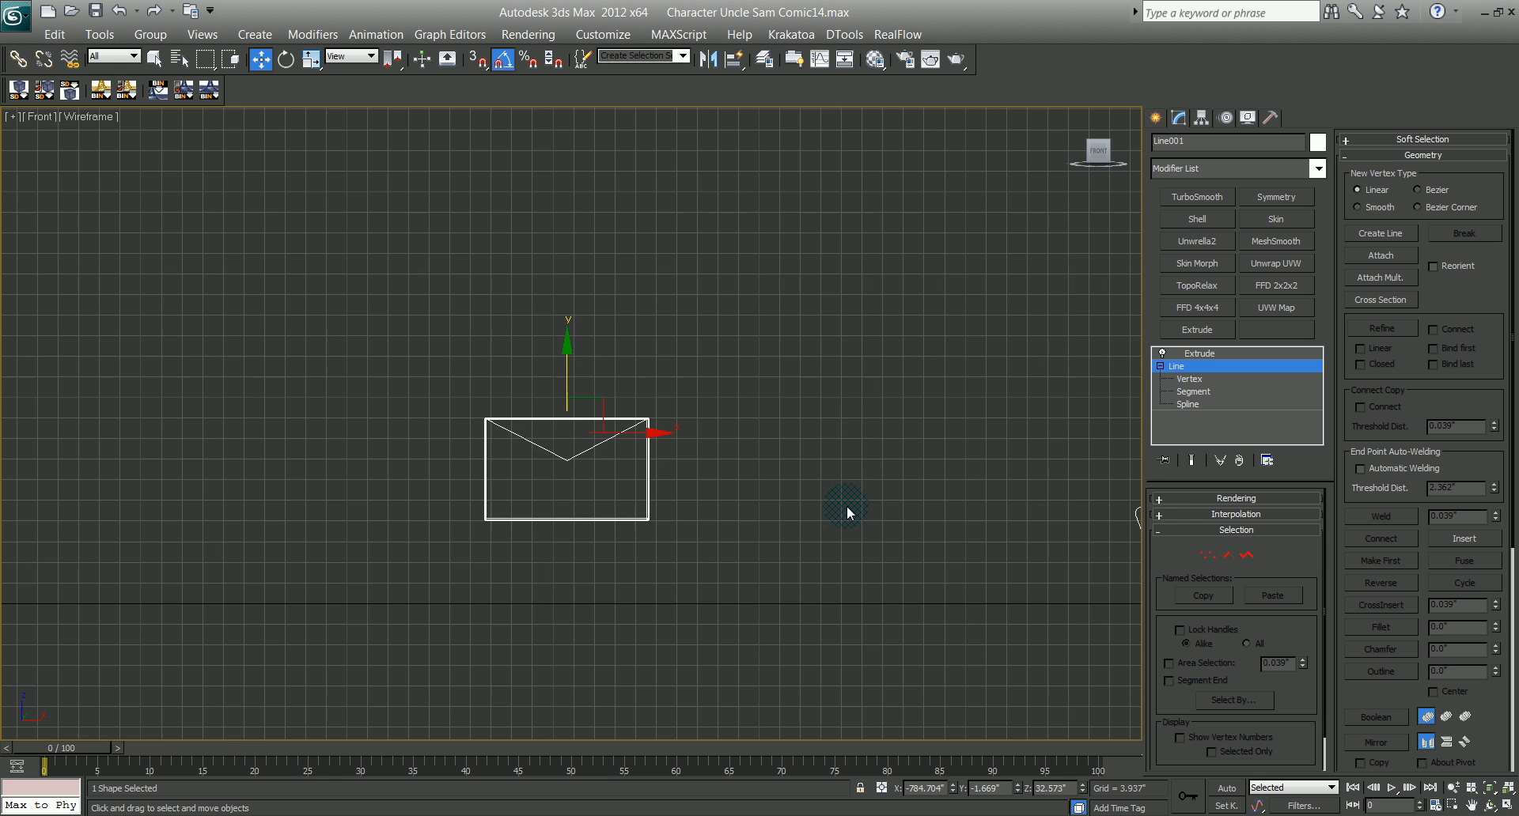
{"action": "left_click", "coordinate": [1200, 354]}
{"action": "key", "text": "p"}
{"action": "key", "text": "g"}
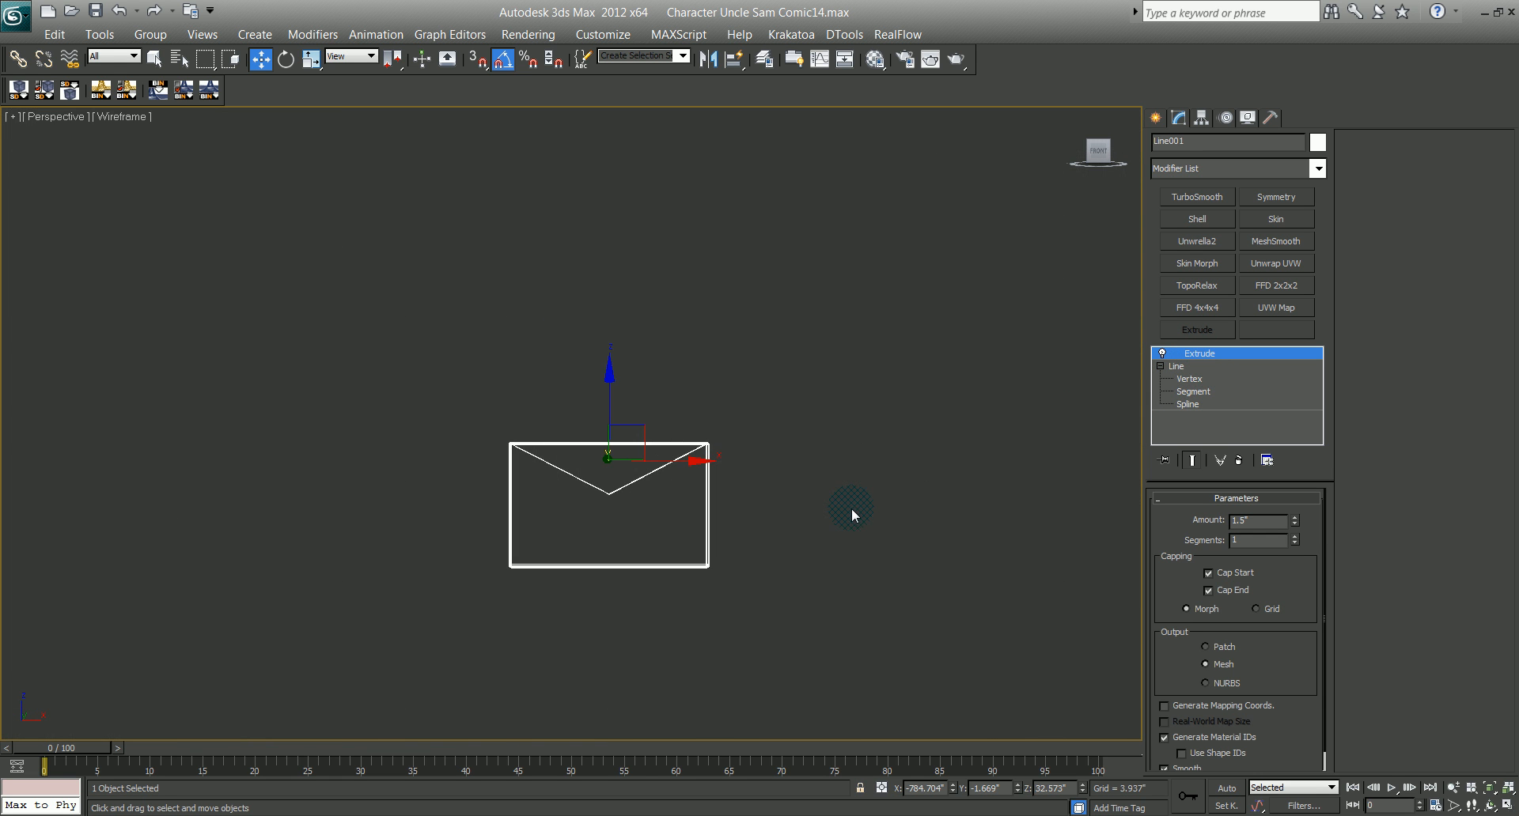
{"action": "middle_click_drag", "start_coordinate": [784, 530], "coordinate": [701, 560], "text": "alt"}
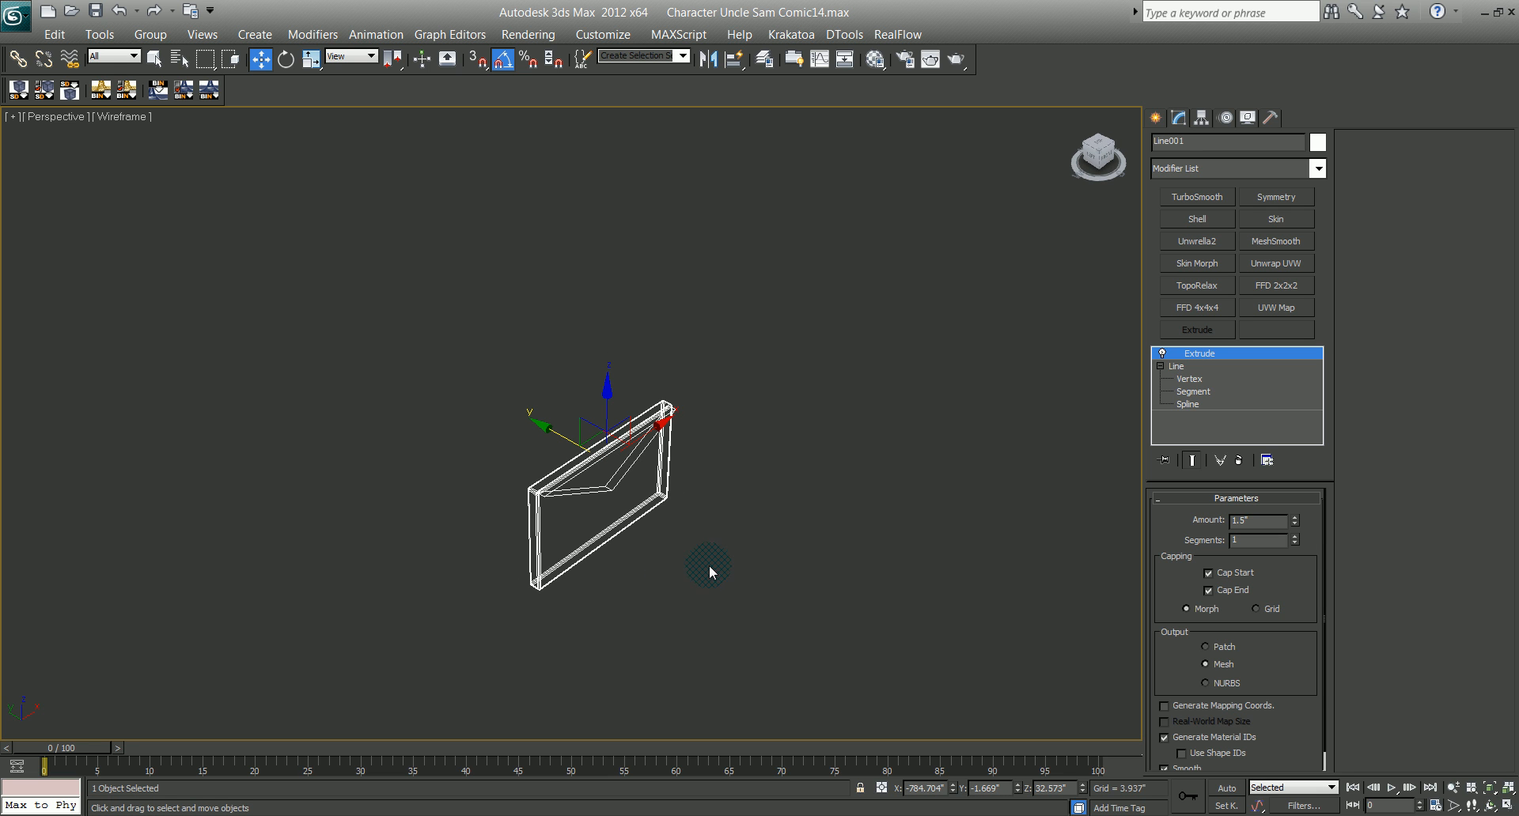
{"action": "key", "text": "F3"}
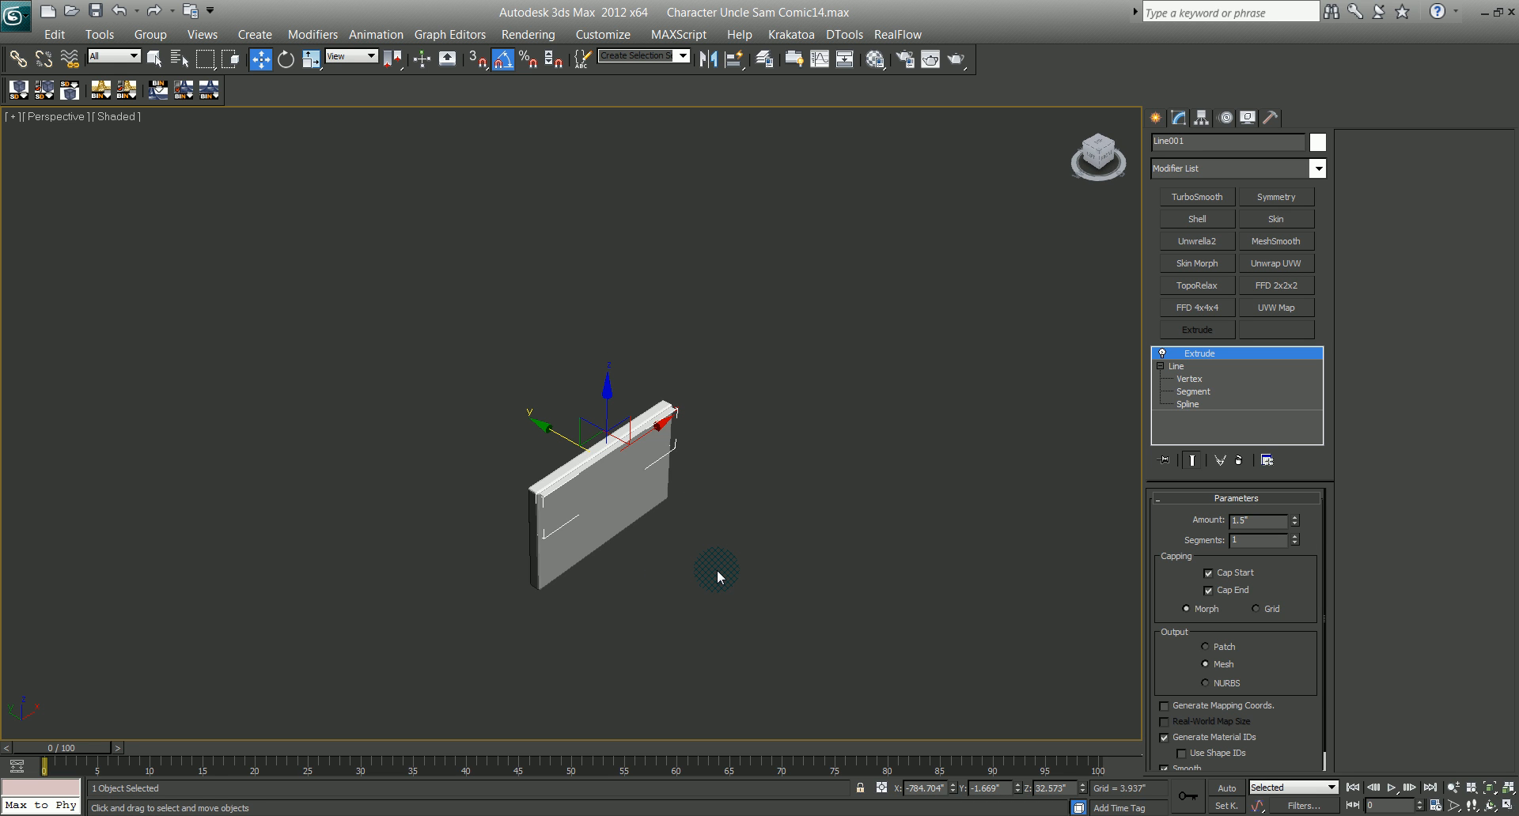
{"action": "middle_click_drag", "start_coordinate": [715, 575], "coordinate": [649, 554]}
{"action": "scroll", "coordinate": [640, 556], "scroll_direction": "up", "scroll_amount": 3}
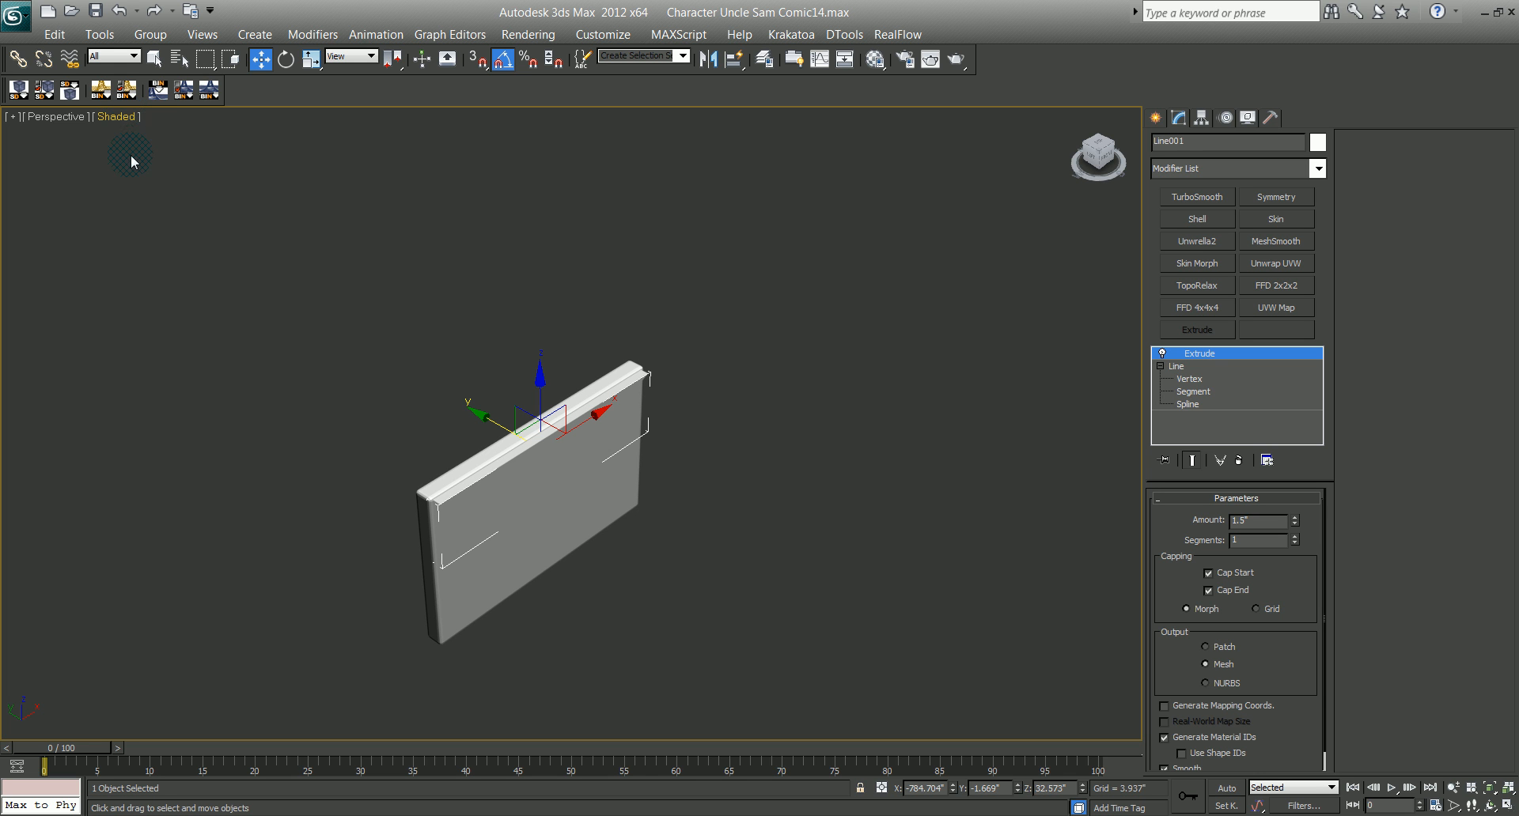
{"action": "left_click", "coordinate": [123, 117]}
{"action": "left_click", "coordinate": [152, 196]}
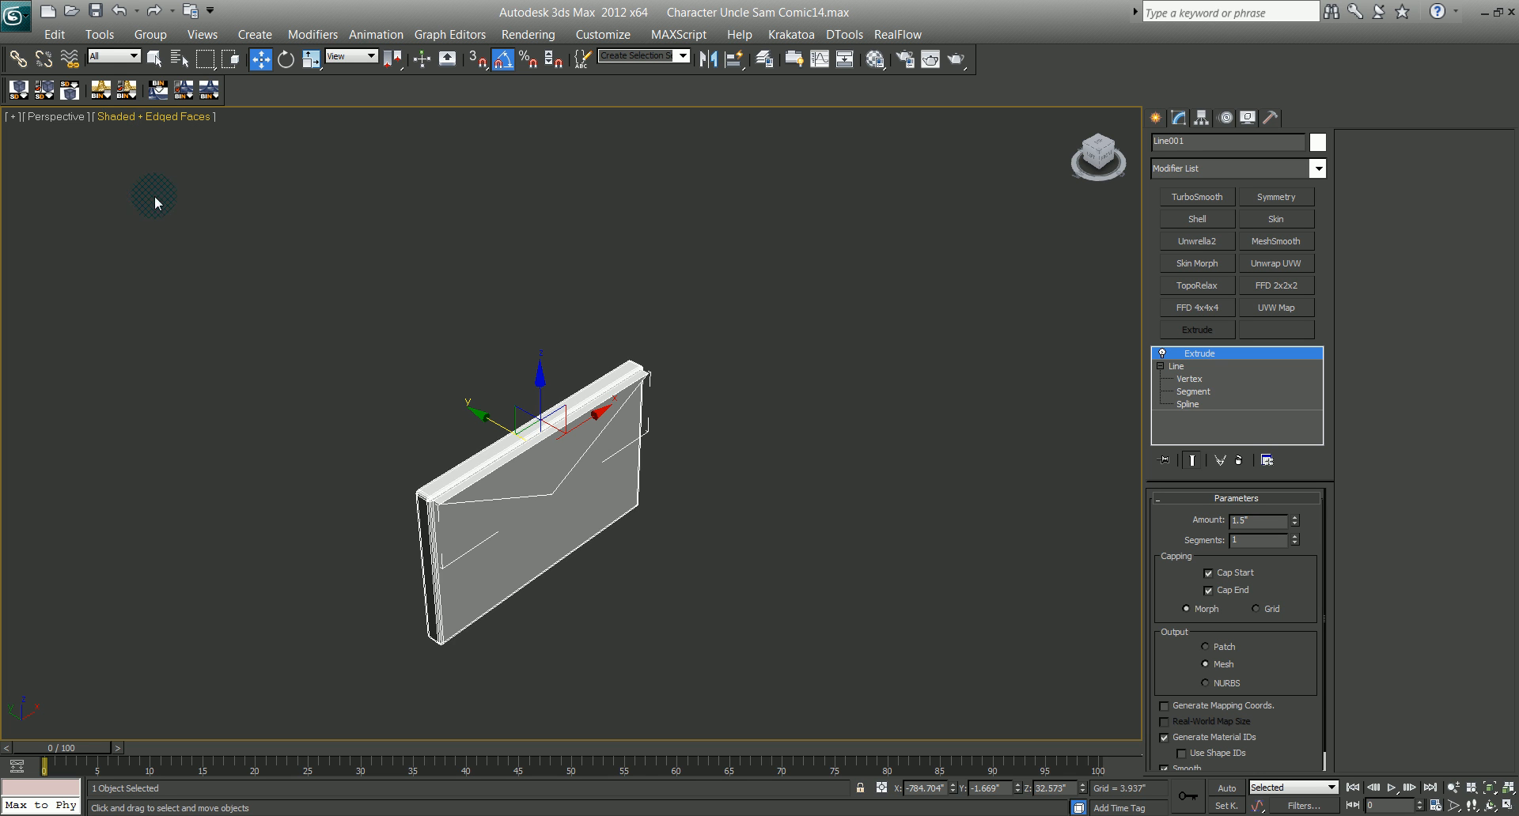
Step: Examine the envelope with the other props, compare the set with sample.jpg and select the original sign board
{"action": "middle_click_drag", "start_coordinate": [424, 356], "coordinate": [509, 447], "text": "alt"}
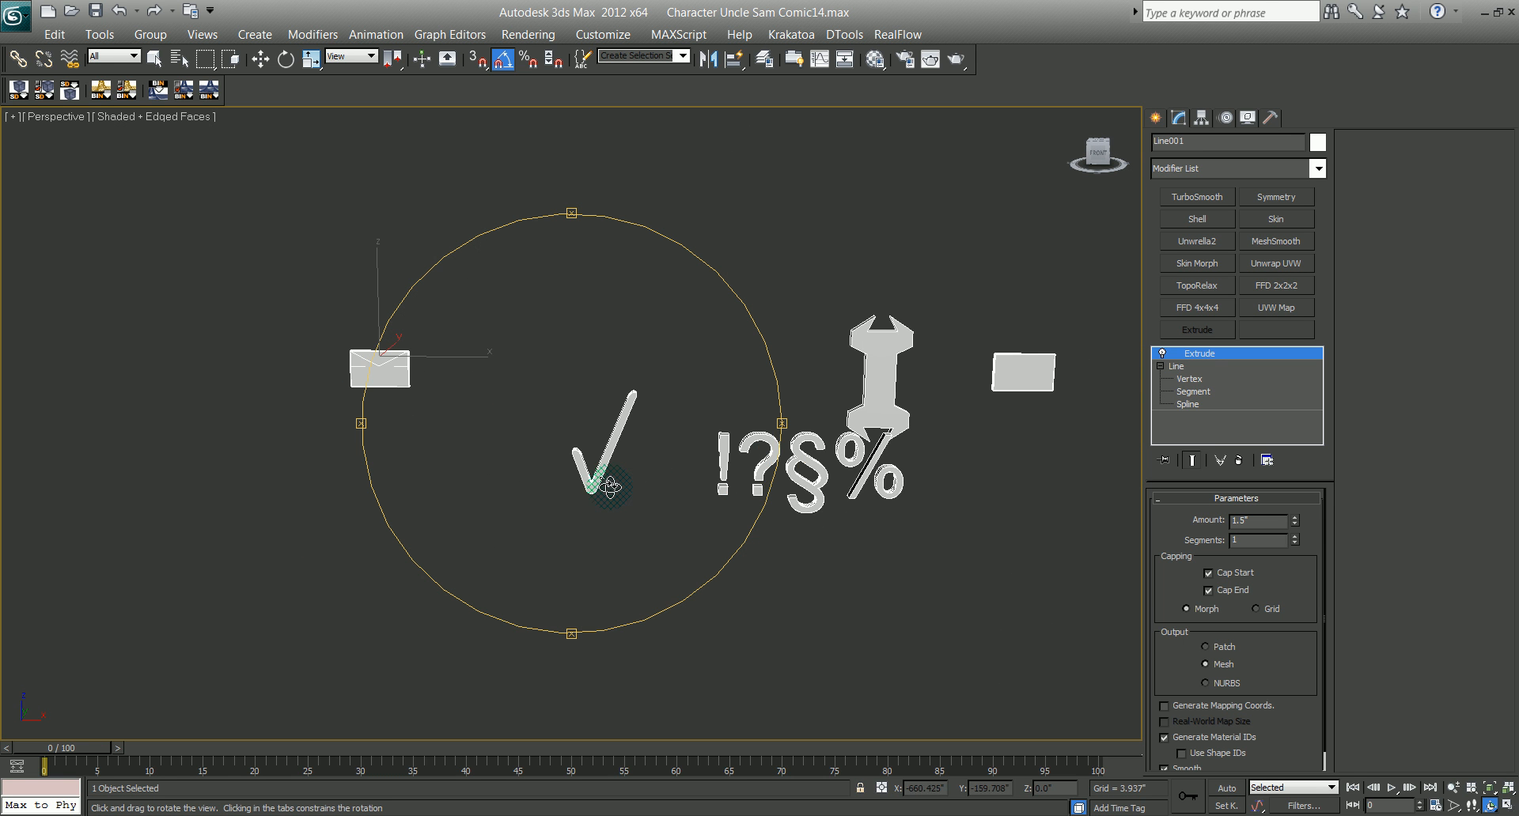
{"action": "left_click", "coordinate": [926, 815]}
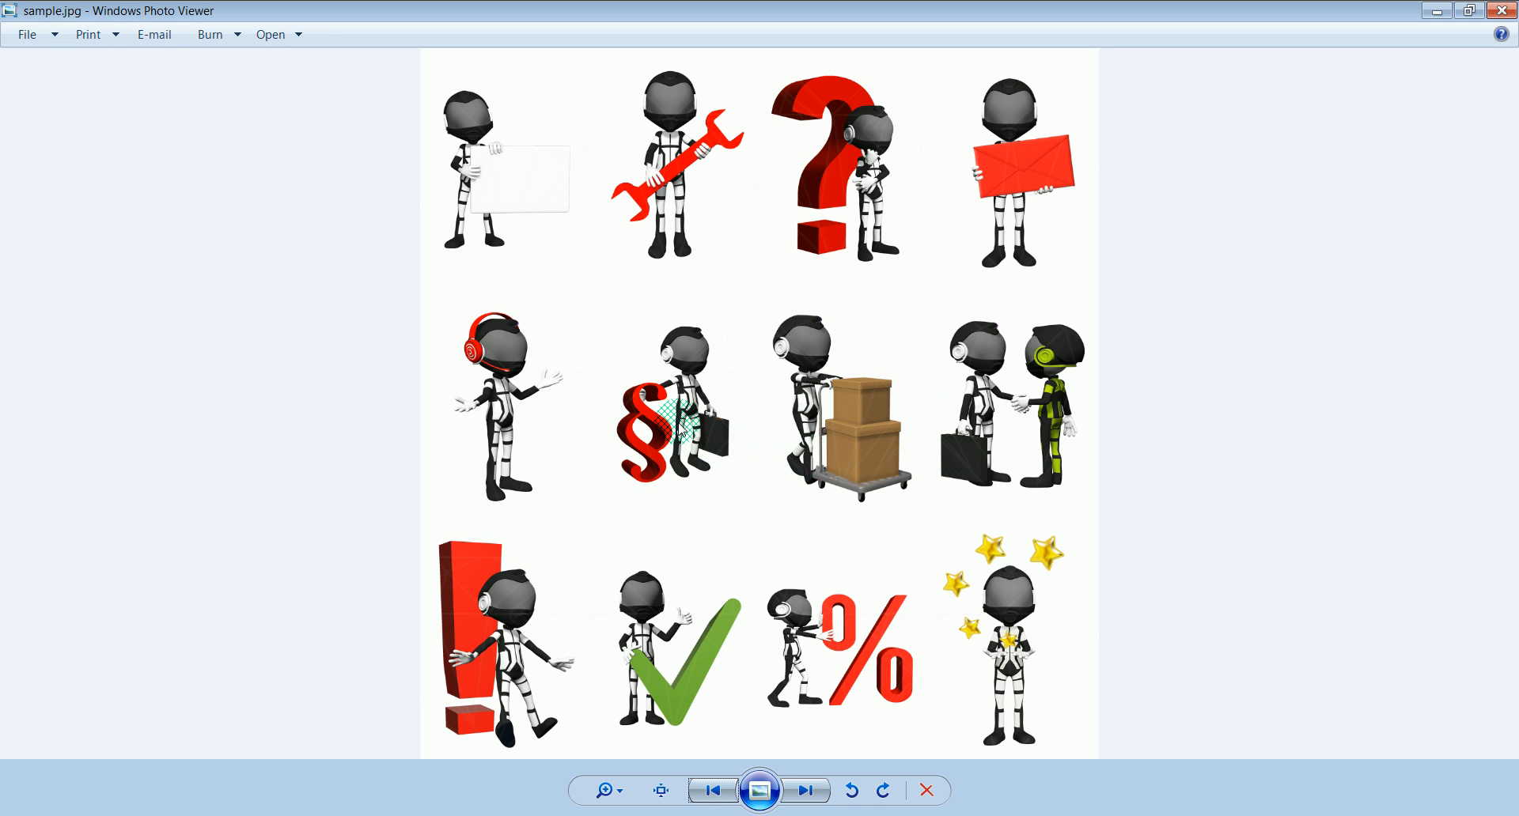
{"action": "left_click", "coordinate": [436, 815]}
{"action": "left_click_drag", "start_coordinate": [418, 556], "coordinate": [362, 549]}
{"action": "right_click", "coordinate": [608, 524]}
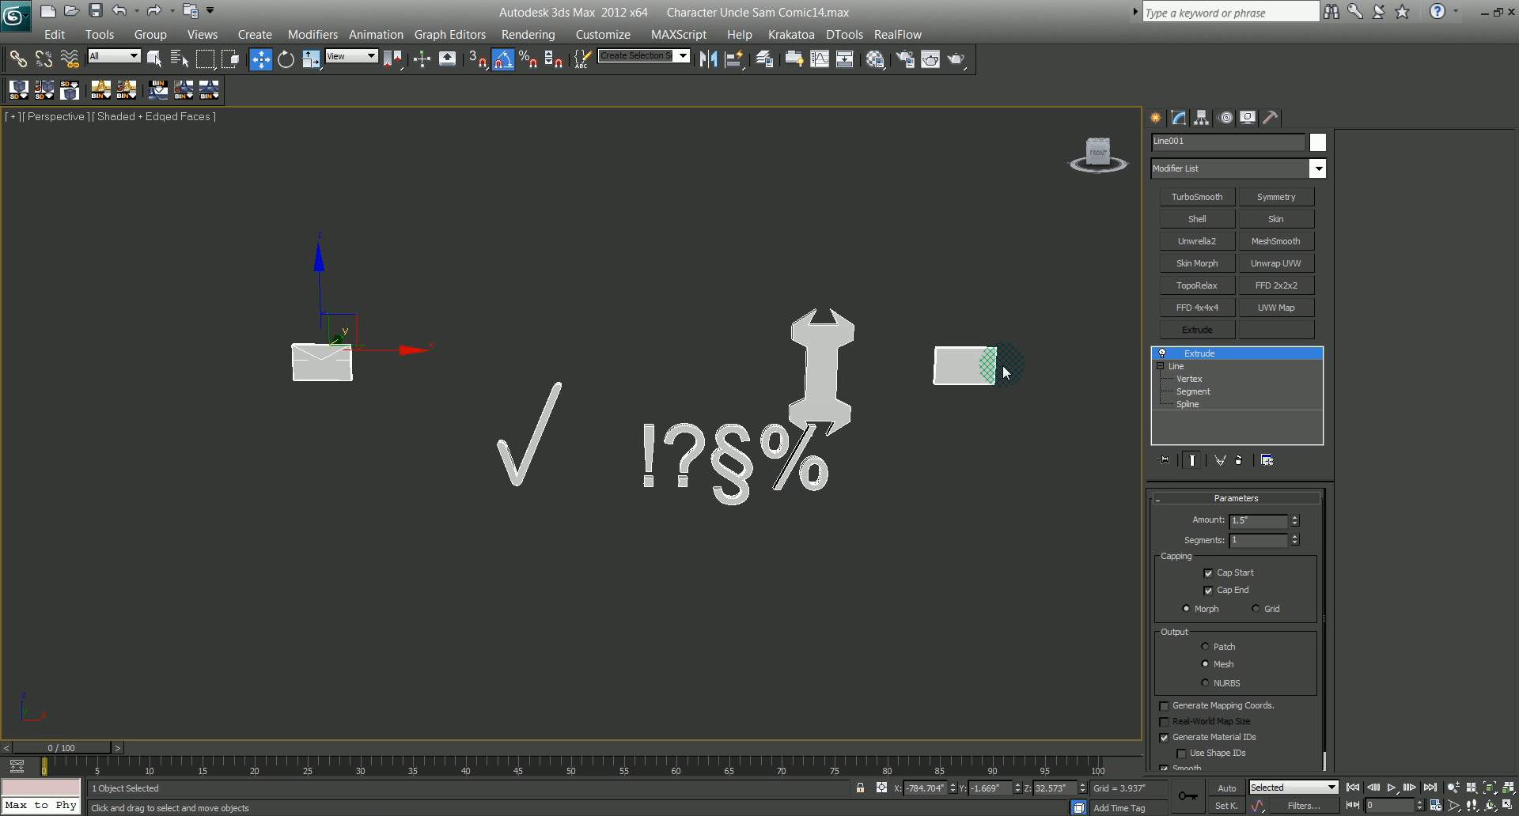
{"action": "left_click", "coordinate": [977, 366]}
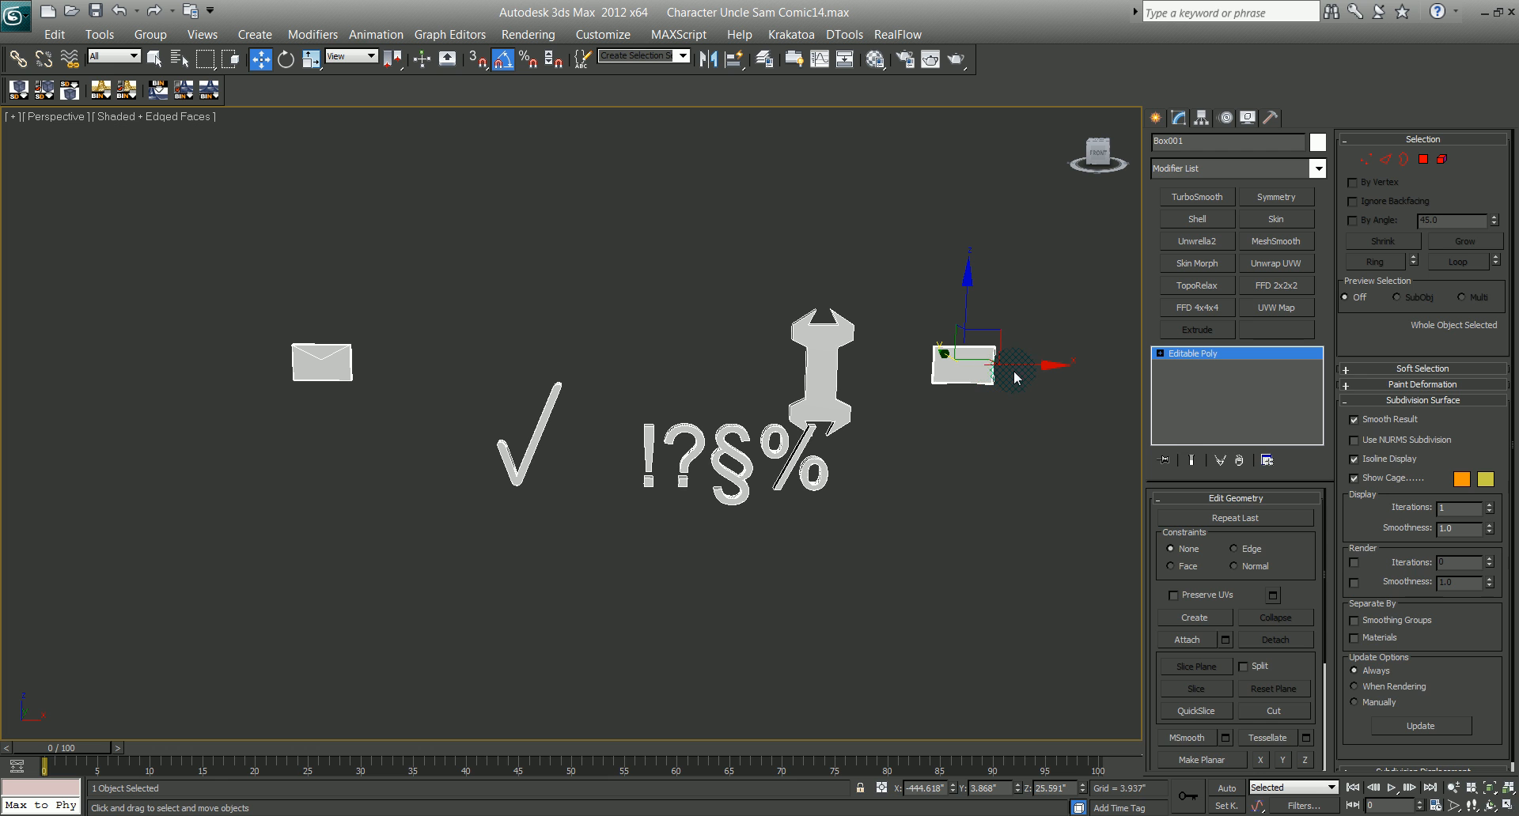
Step: Copy the sign board along X to about -866.673", past the envelope, and name the copy brifcase
{"action": "left_click_drag", "start_coordinate": [1021, 366], "coordinate": [235, 383], "text": "shift"}
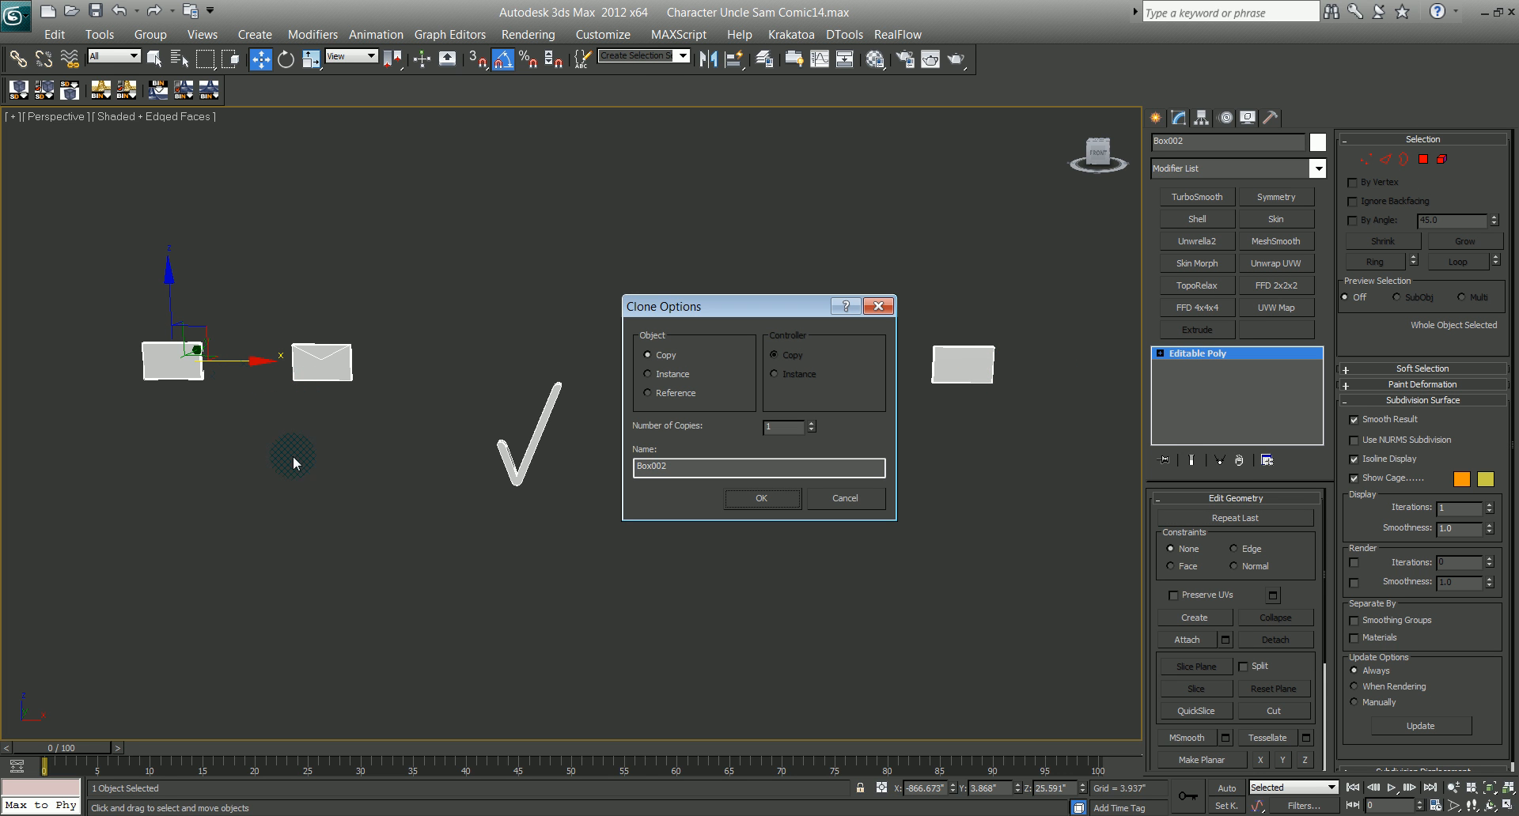
{"action": "left_click_drag", "start_coordinate": [666, 473], "coordinate": [546, 490]}
{"action": "type", "text": "brifcase"}
{"action": "key", "text": "Return"}
Step: Scale the brifcase board along its thickness to about 296 percent to form a deeper case body
{"action": "middle_click_drag", "start_coordinate": [97, 491], "coordinate": [265, 502]}
{"action": "key", "text": "ctrl+r"}
{"action": "left_click_drag", "start_coordinate": [424, 424], "coordinate": [512, 463]}
{"action": "middle_click_drag", "start_coordinate": [506, 445], "coordinate": [599, 472]}
{"action": "scroll", "coordinate": [393, 451], "scroll_direction": "up", "scroll_amount": 5}
{"action": "middle_click_drag", "start_coordinate": [393, 451], "coordinate": [708, 504]}
{"action": "key", "text": "w"}
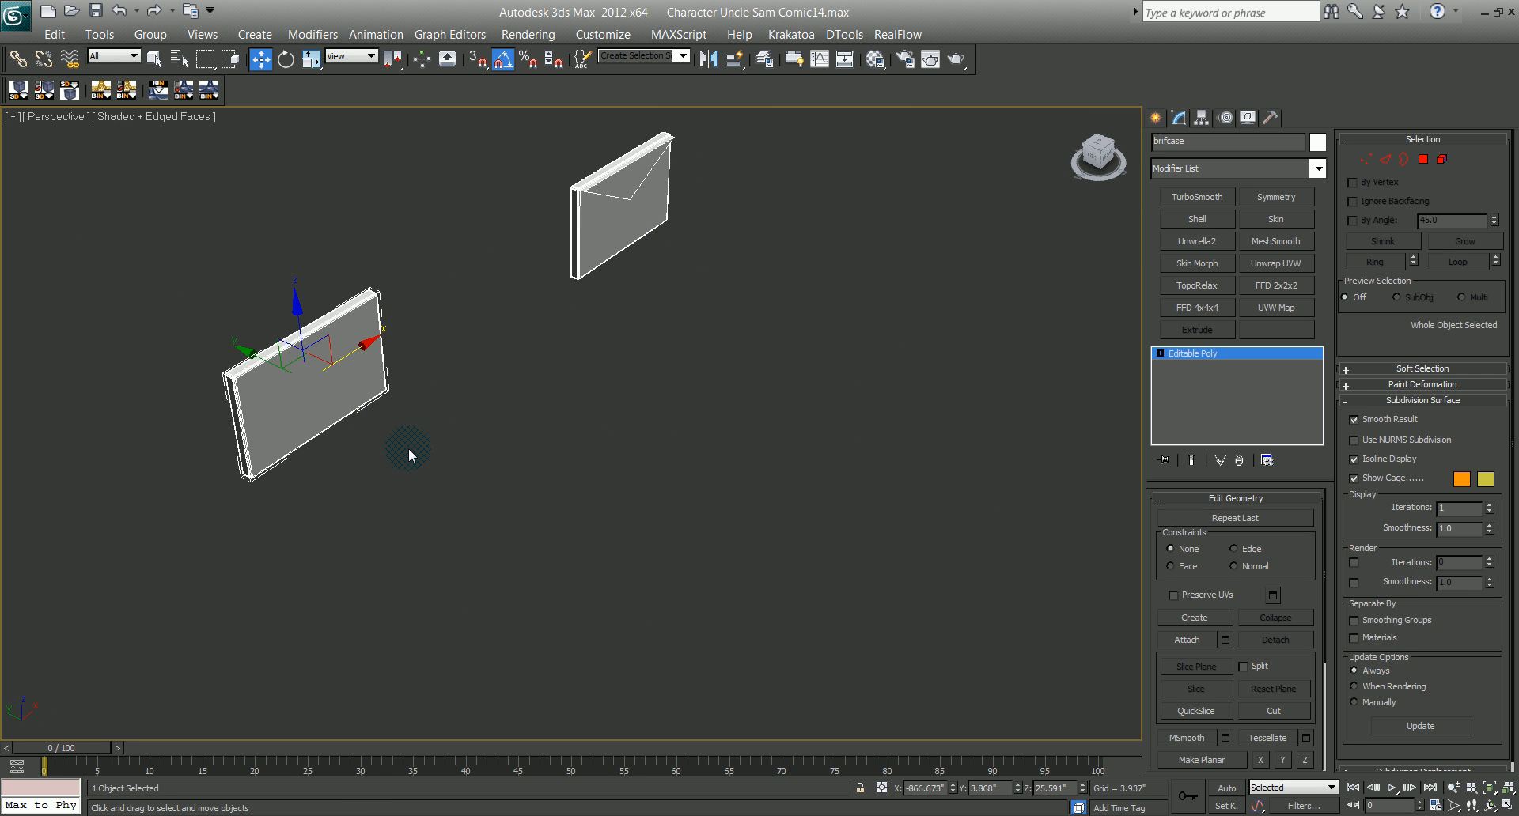
{"action": "key", "text": "r"}
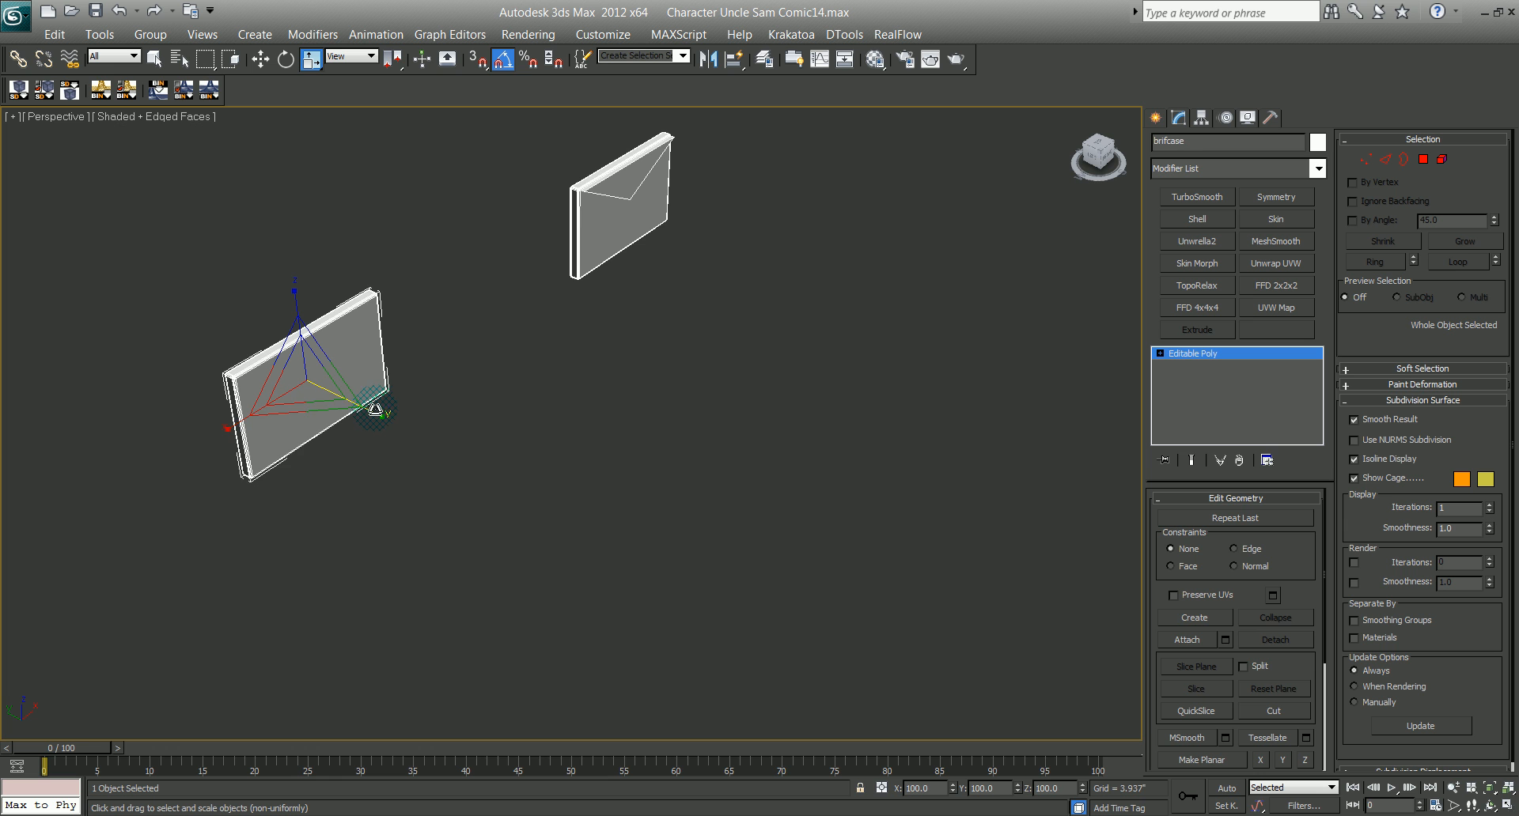
{"action": "left_click_drag", "start_coordinate": [377, 417], "coordinate": [462, 454]}
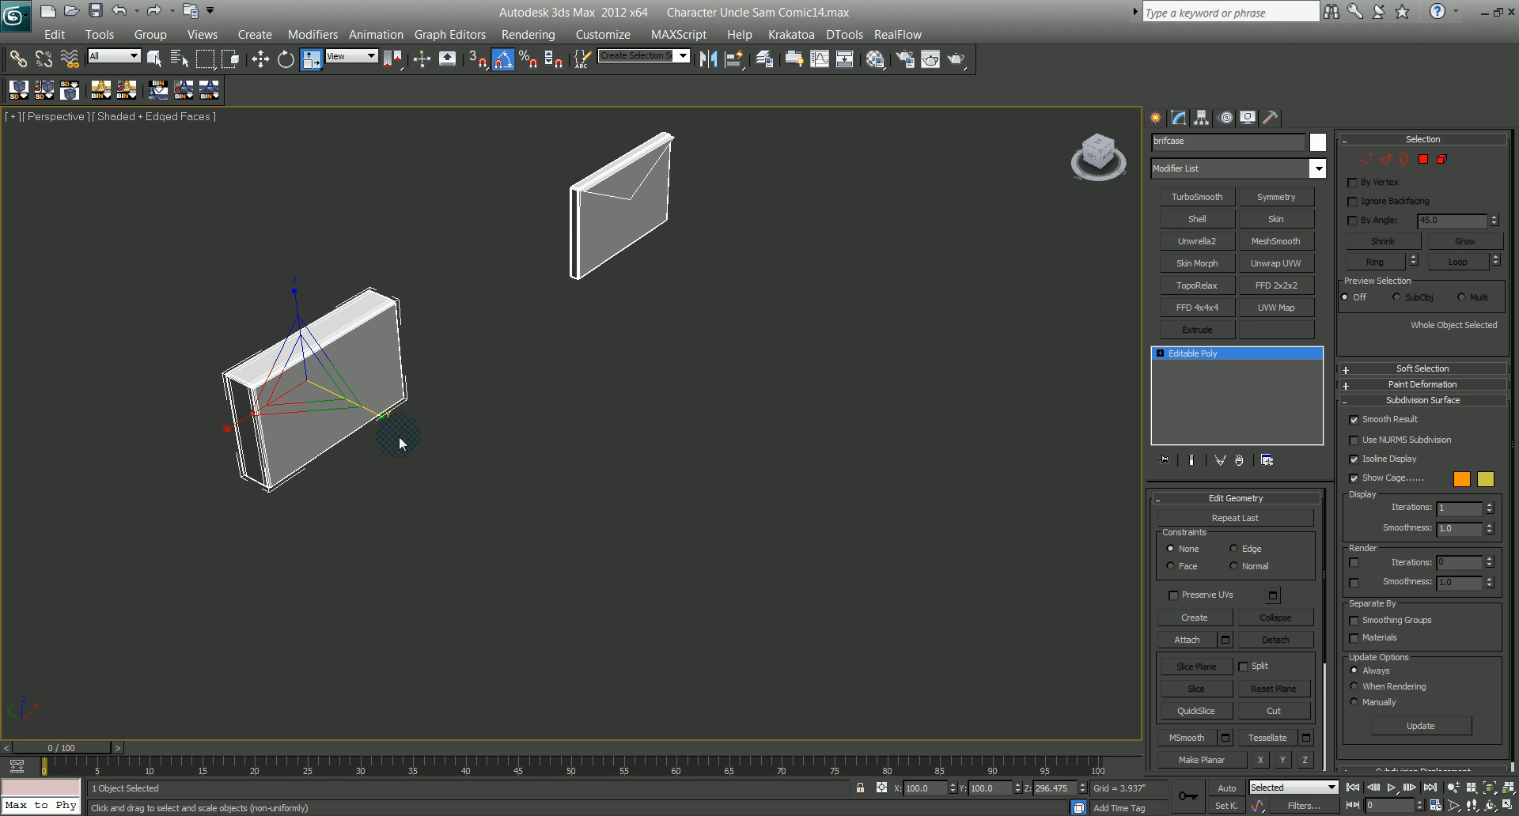
{"action": "middle_click_drag", "start_coordinate": [369, 422], "coordinate": [386, 435]}
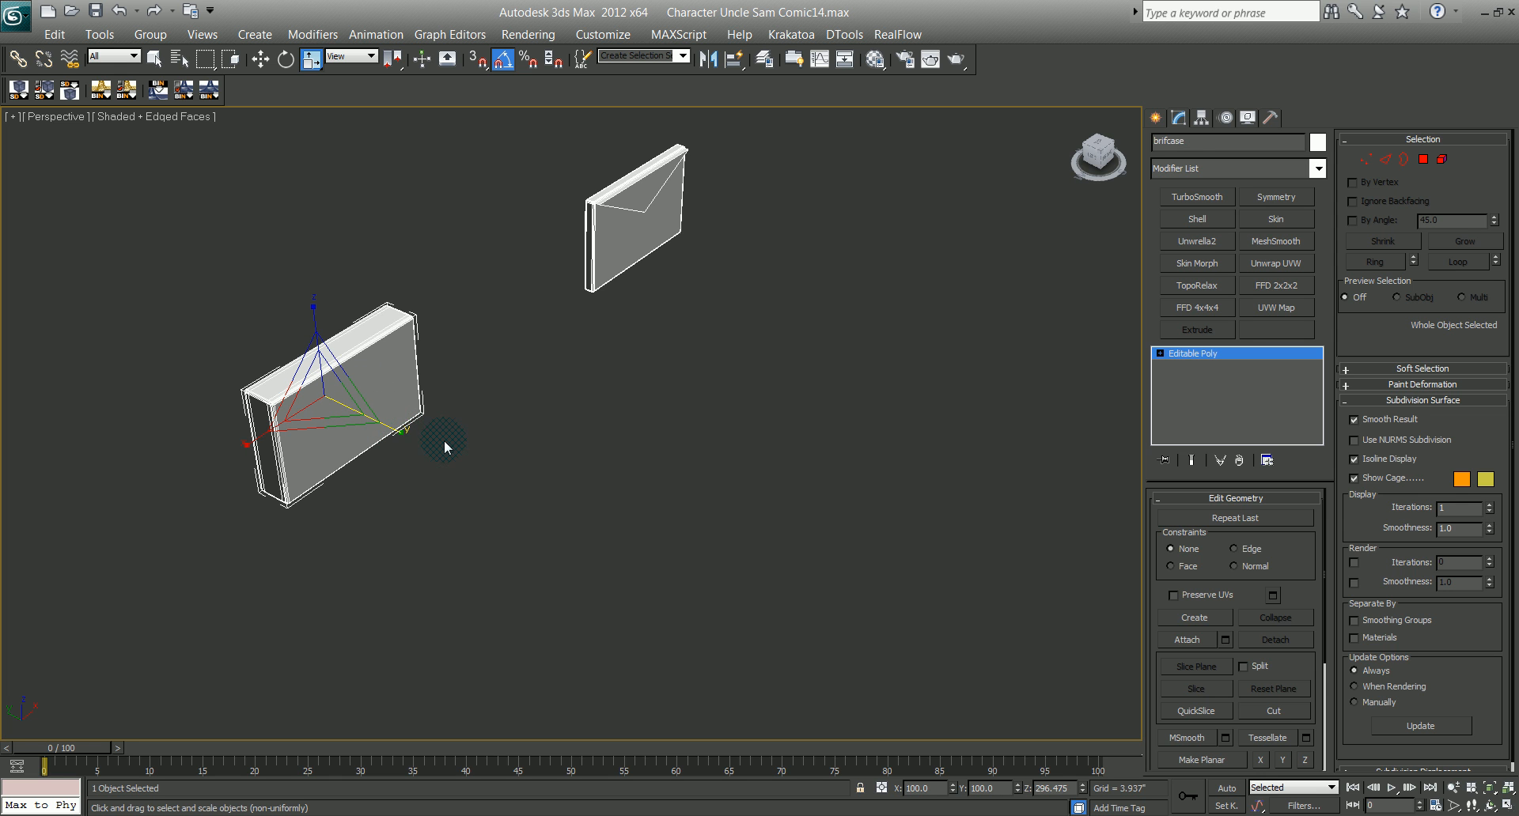
Step: Examine the thickened brifcase beside the envelope in perspective and in the front view with the other props
{"action": "left_click", "coordinate": [511, 500]}
{"action": "middle_click_drag", "start_coordinate": [474, 509], "coordinate": [562, 525]}
{"action": "key", "text": "ctrl+r"}
{"action": "left_click_drag", "start_coordinate": [573, 525], "coordinate": [557, 467]}
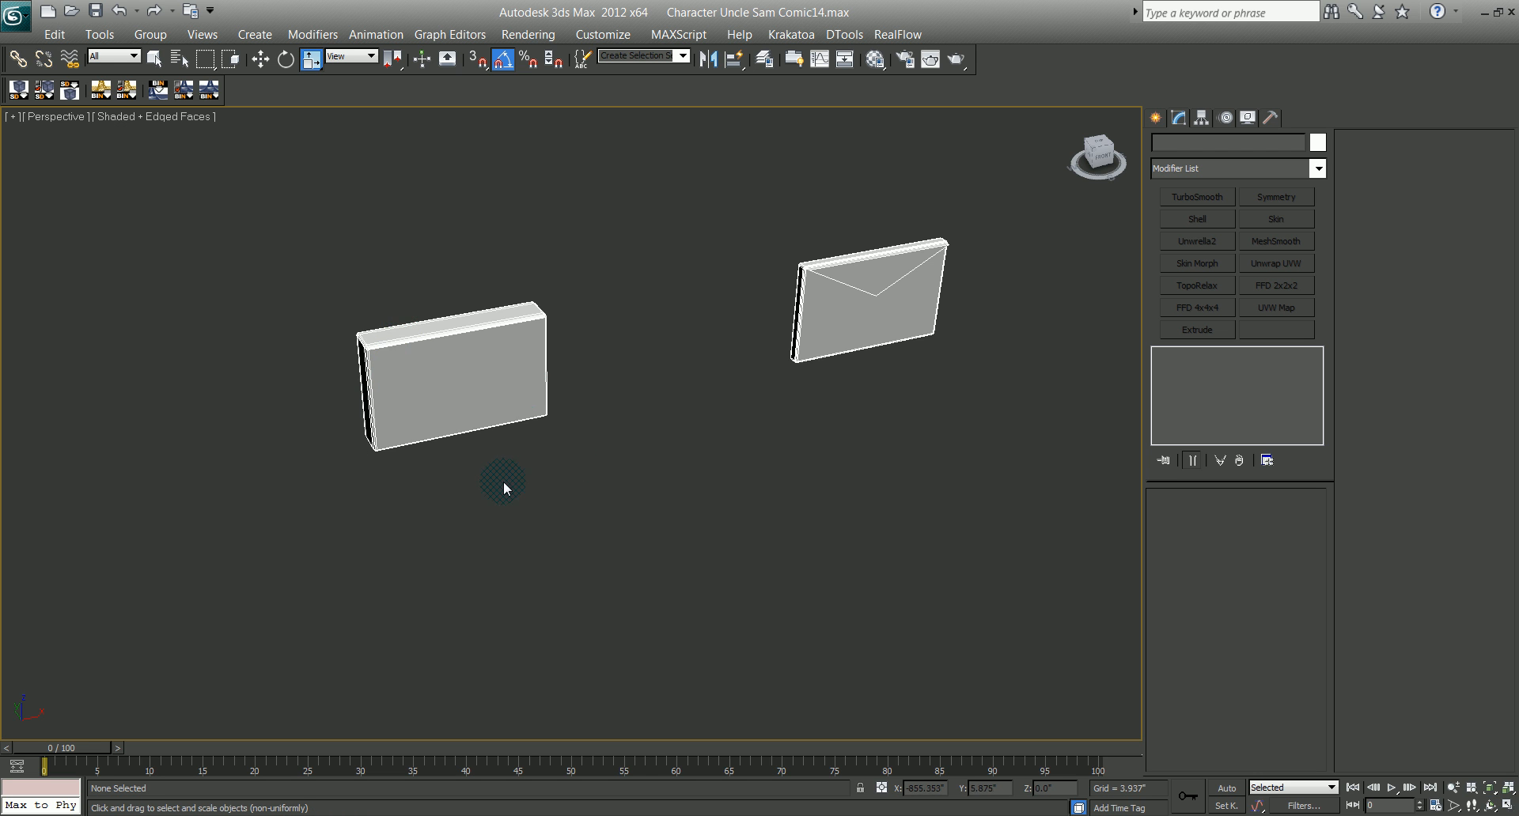
{"action": "middle_click_drag", "start_coordinate": [540, 488], "coordinate": [581, 496]}
{"action": "key", "text": "f"}
{"action": "scroll", "coordinate": [495, 519], "scroll_direction": "down", "scroll_amount": 5}
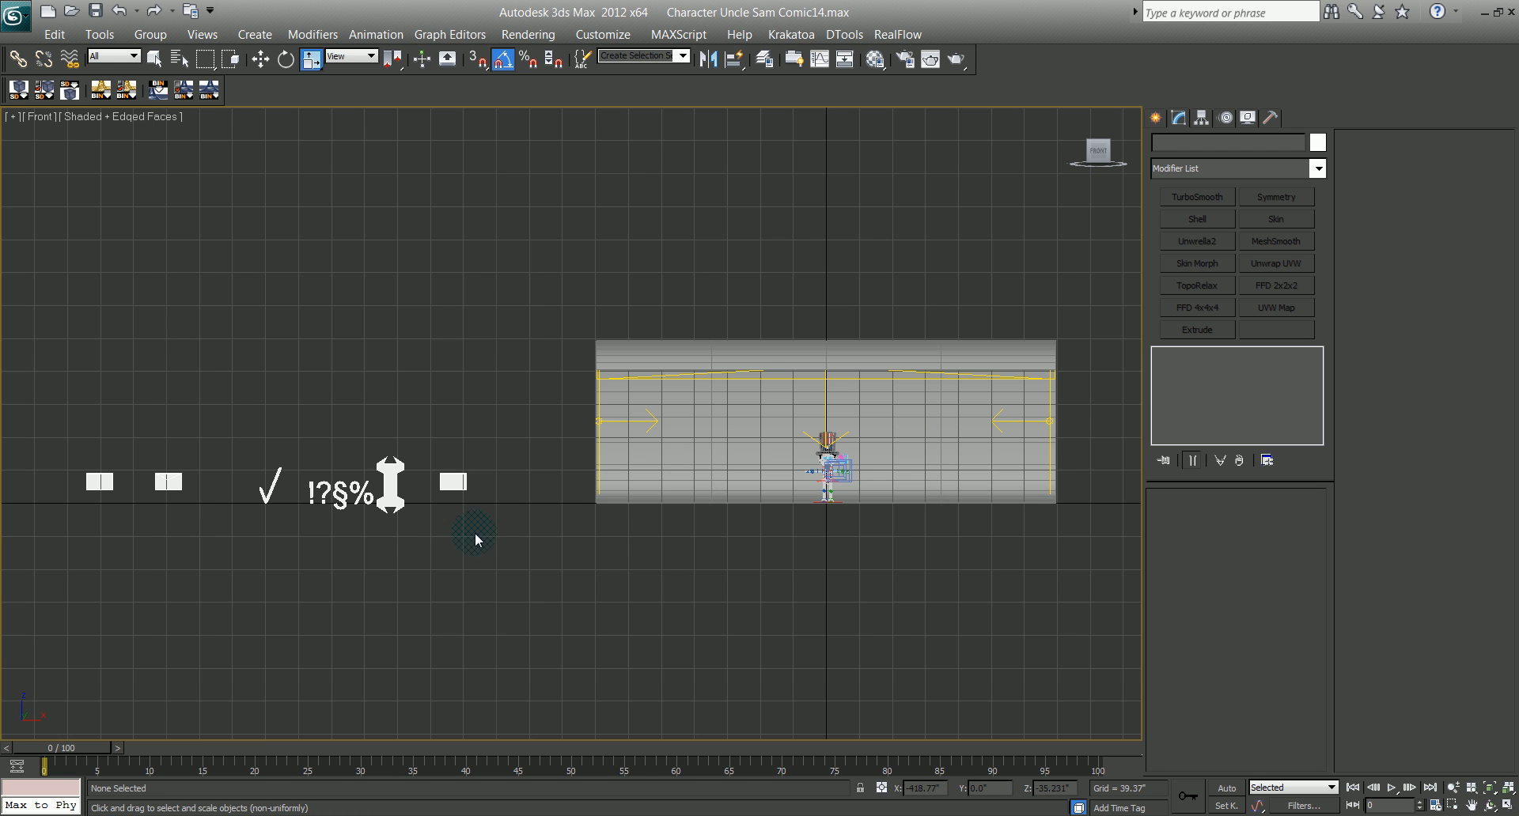
{"action": "middle_click_drag", "start_coordinate": [285, 569], "coordinate": [427, 551]}
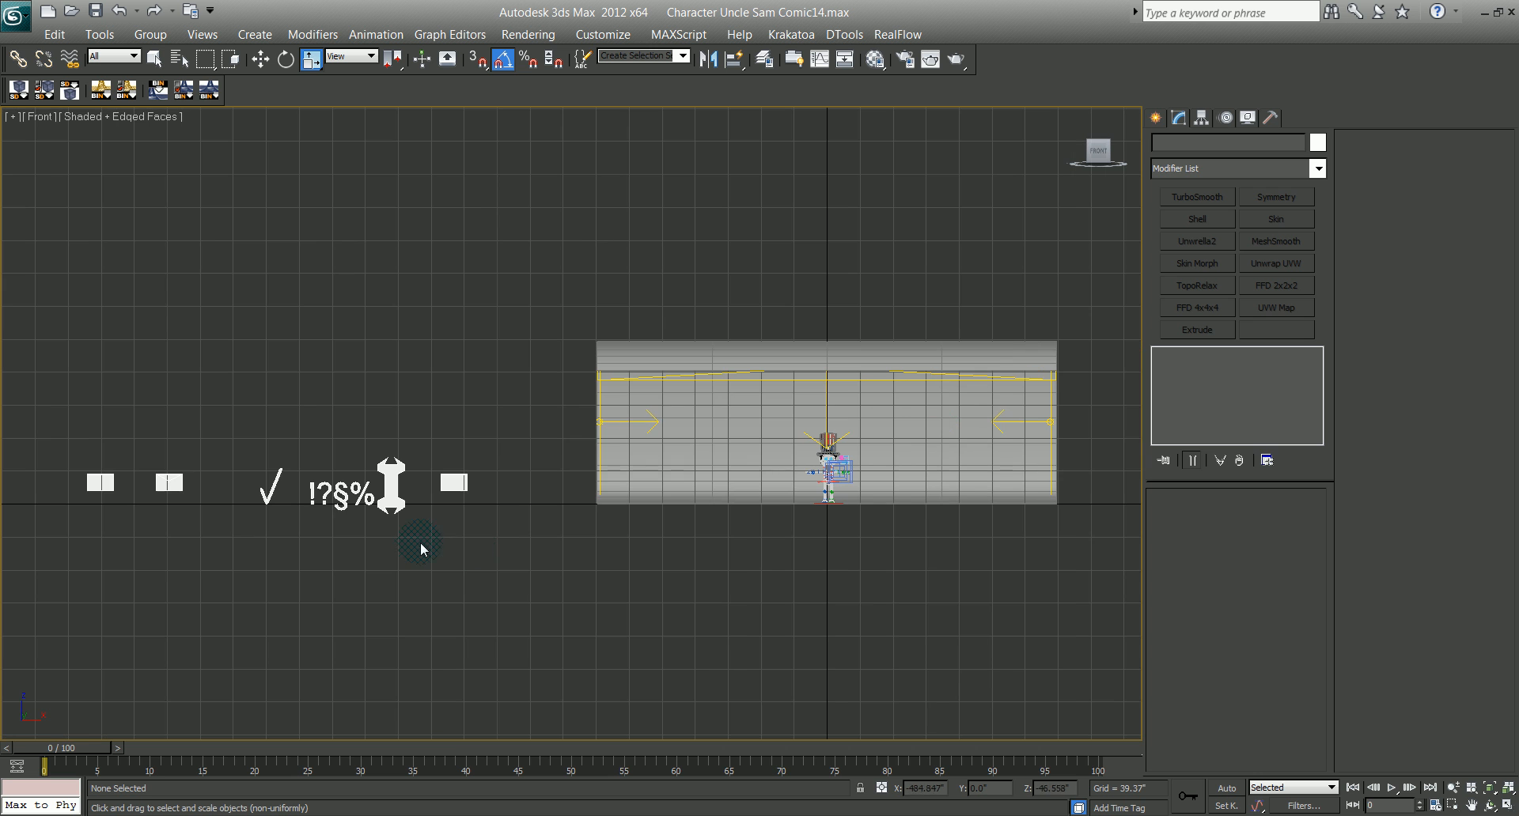
{"action": "left_click", "coordinate": [134, 491]}
{"action": "key", "text": "z"}
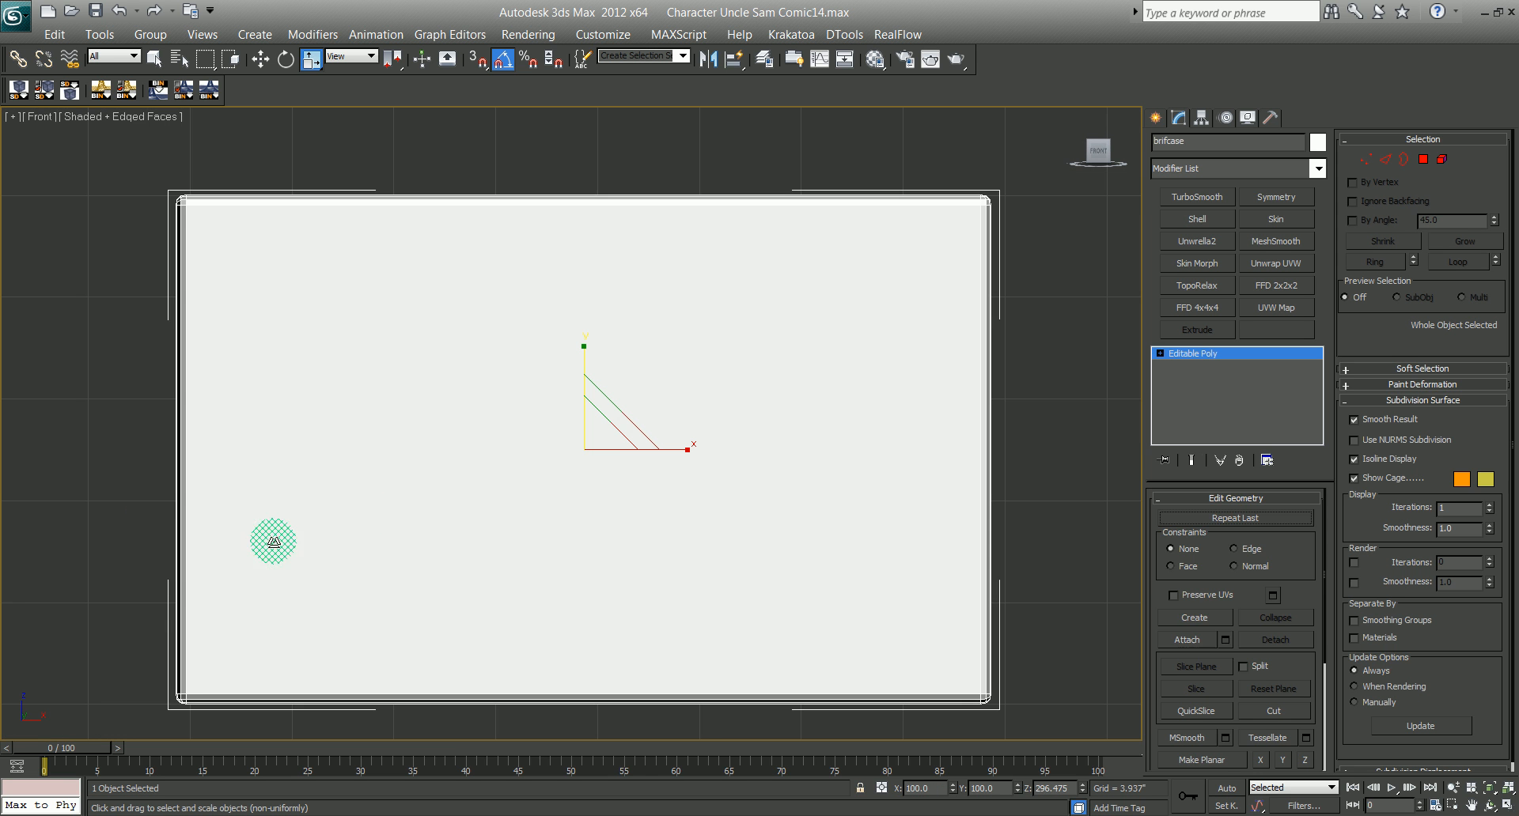
{"action": "scroll", "coordinate": [403, 498], "scroll_direction": "down", "scroll_amount": 5}
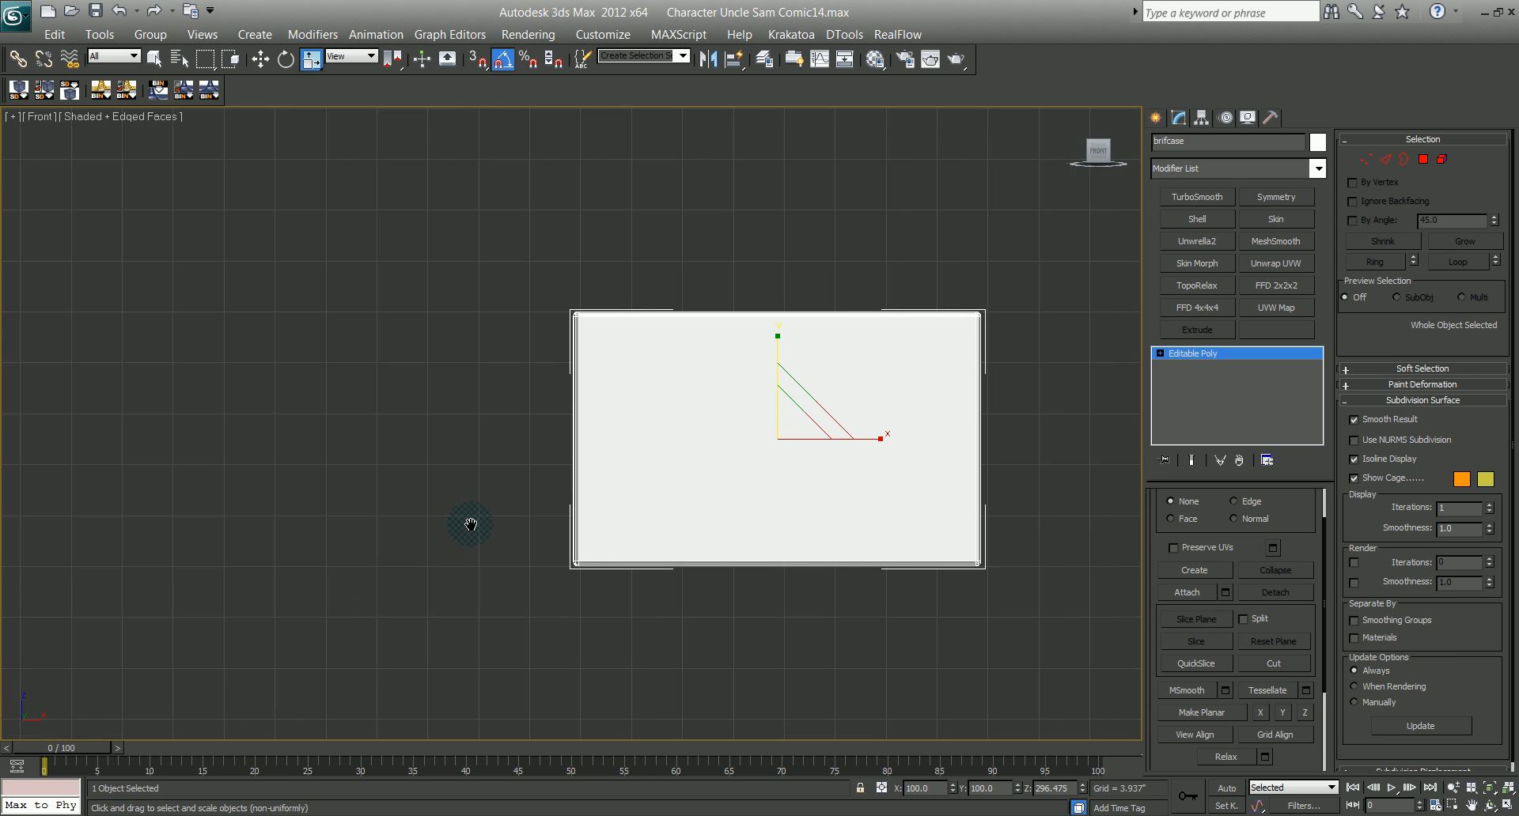
{"action": "scroll", "coordinate": [405, 478], "scroll_direction": "down", "scroll_amount": 2}
{"action": "left_click", "coordinate": [589, 484]}
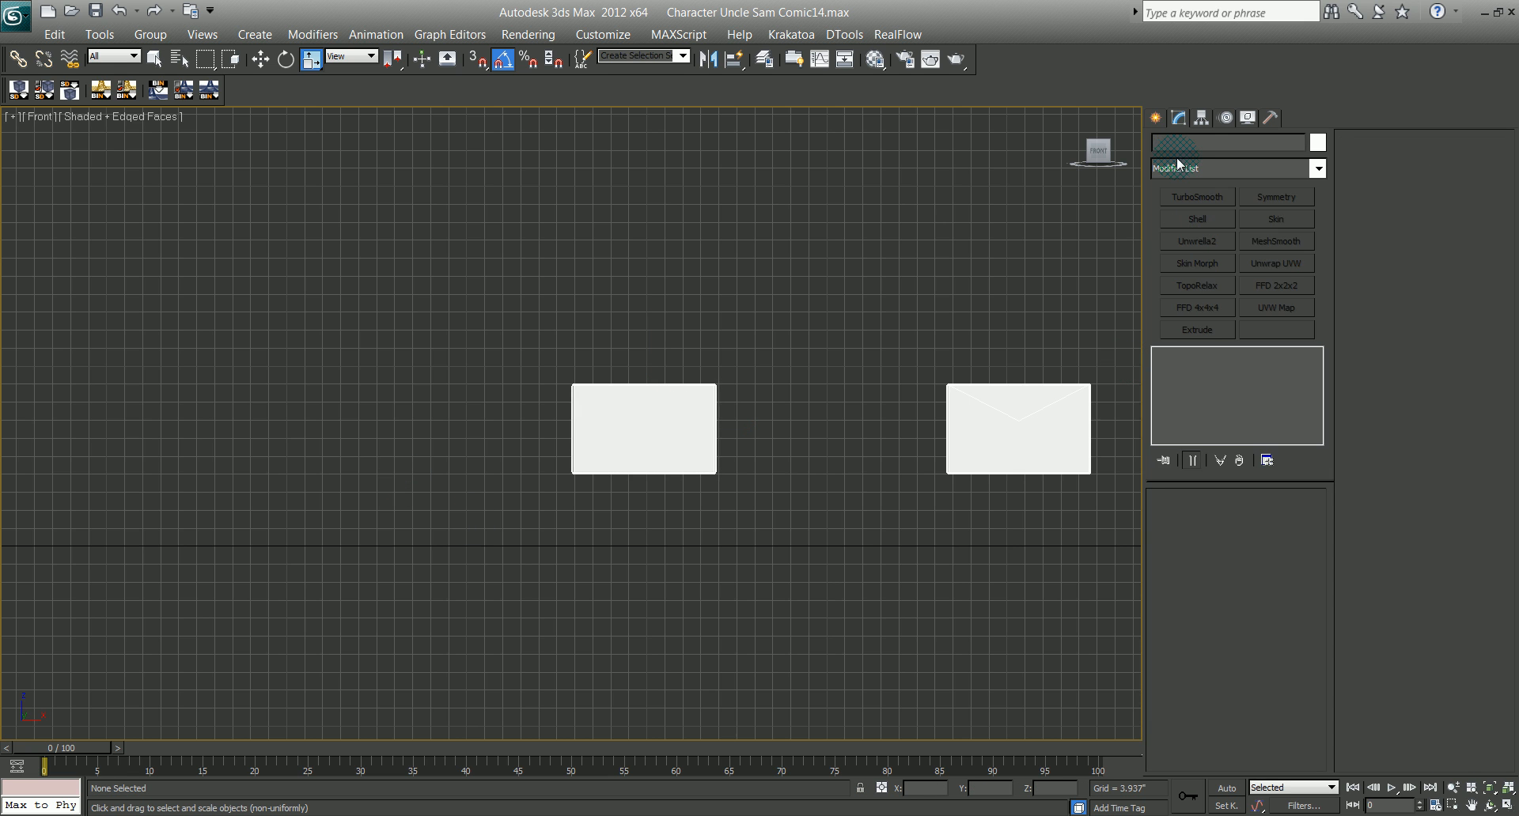
Step: Draw an open three-segment handle line with grid snap beside the brifcase in the front view, about four grid squares wide and one high
{"action": "left_click", "coordinate": [1157, 125]}
{"action": "left_click", "coordinate": [1195, 246]}
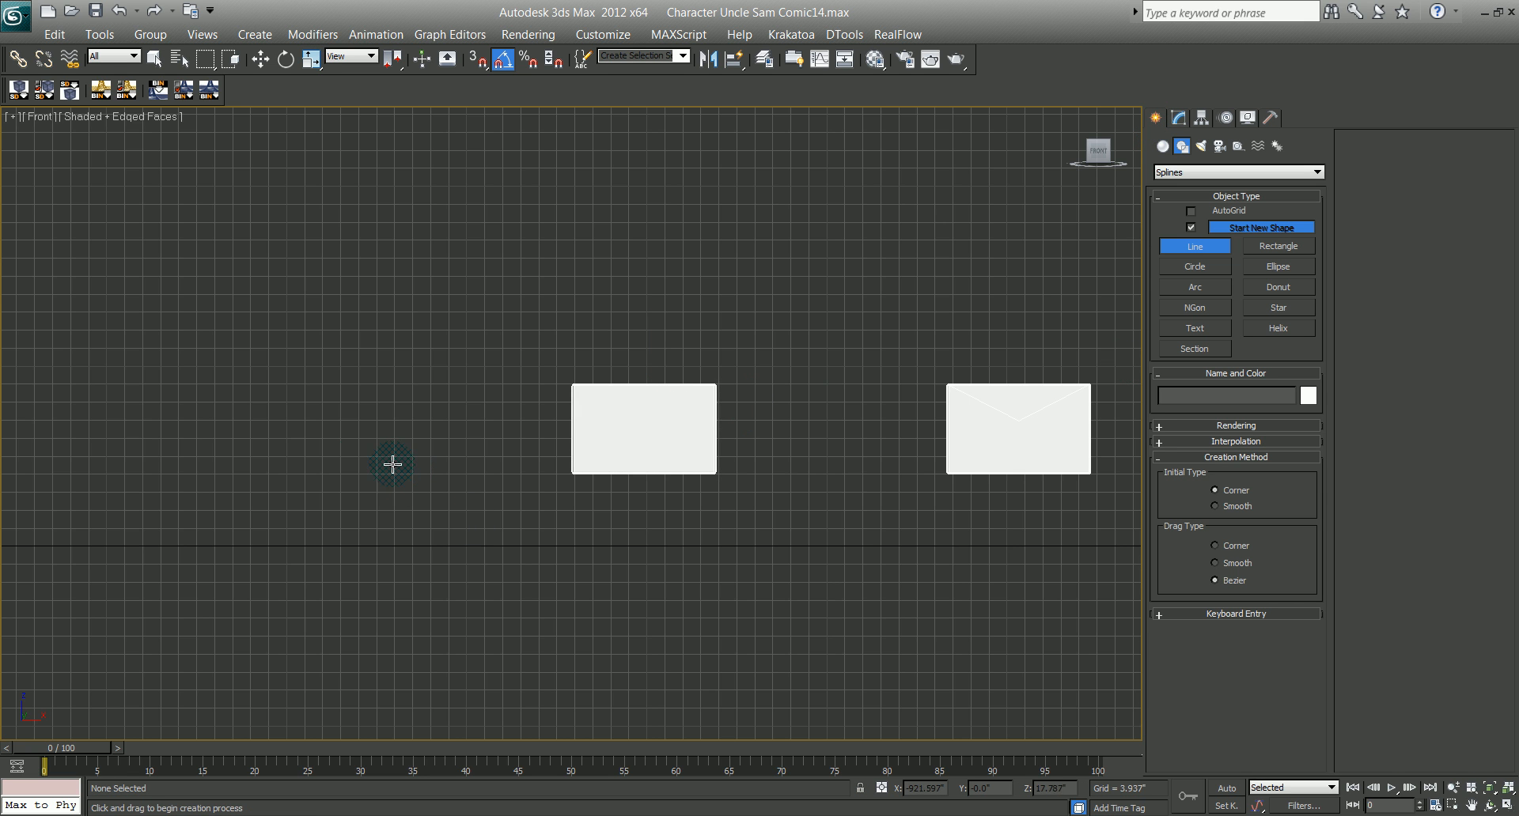
{"action": "key", "text": "s"}
{"action": "left_click", "coordinate": [306, 455]}
{"action": "left_click", "coordinate": [305, 437]}
{"action": "left_click", "coordinate": [378, 439]}
{"action": "left_click", "coordinate": [377, 454]}
{"action": "right_click", "coordinate": [380, 479]}
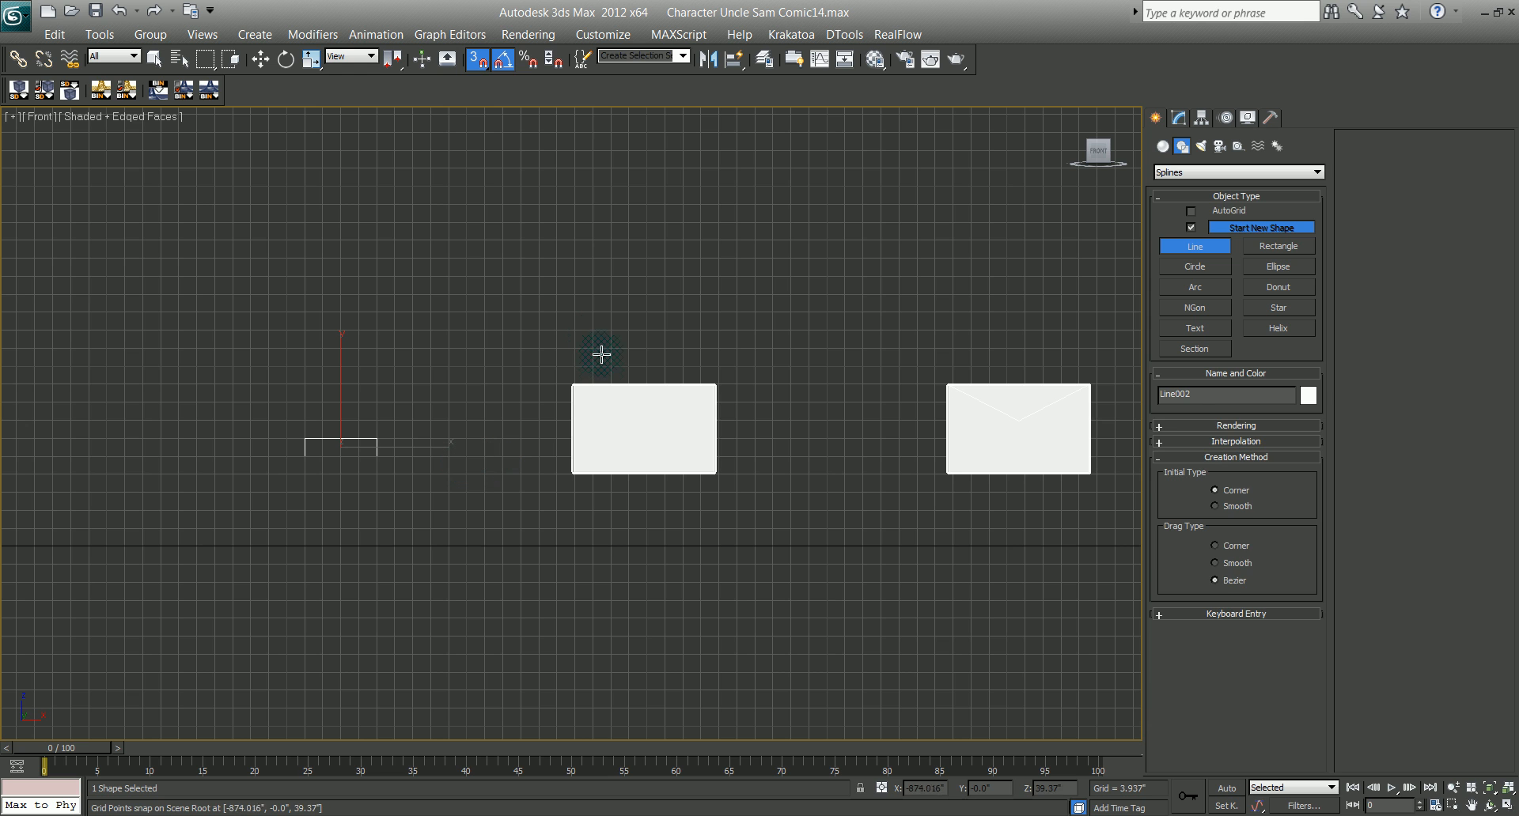
Step: Turn off grid snap and rename the handle line hndl
{"action": "key", "text": "r"}
{"action": "key", "text": "s"}
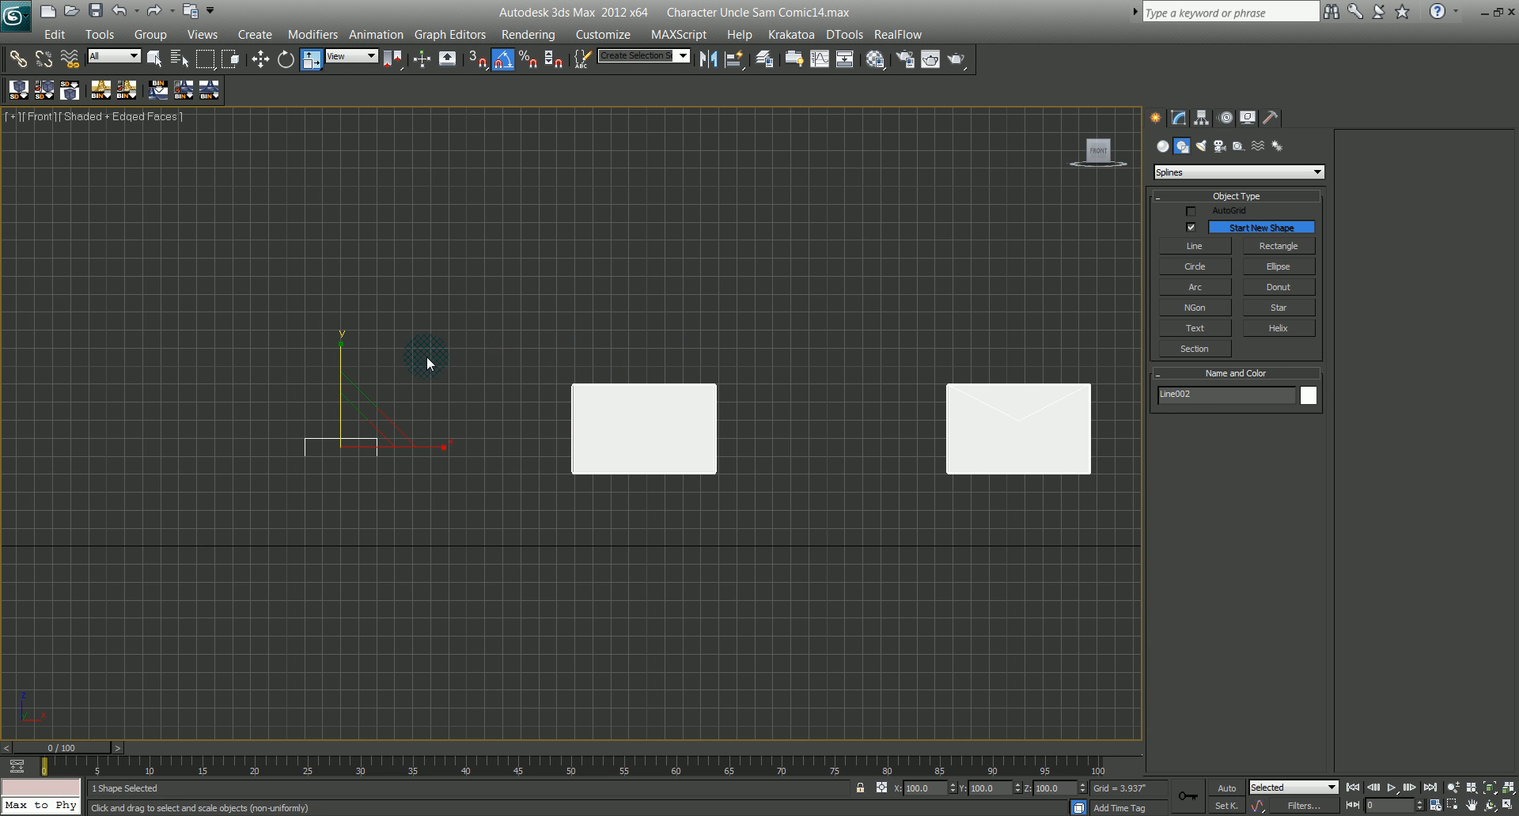
{"action": "left_click_drag", "start_coordinate": [415, 481], "coordinate": [415, 481]}
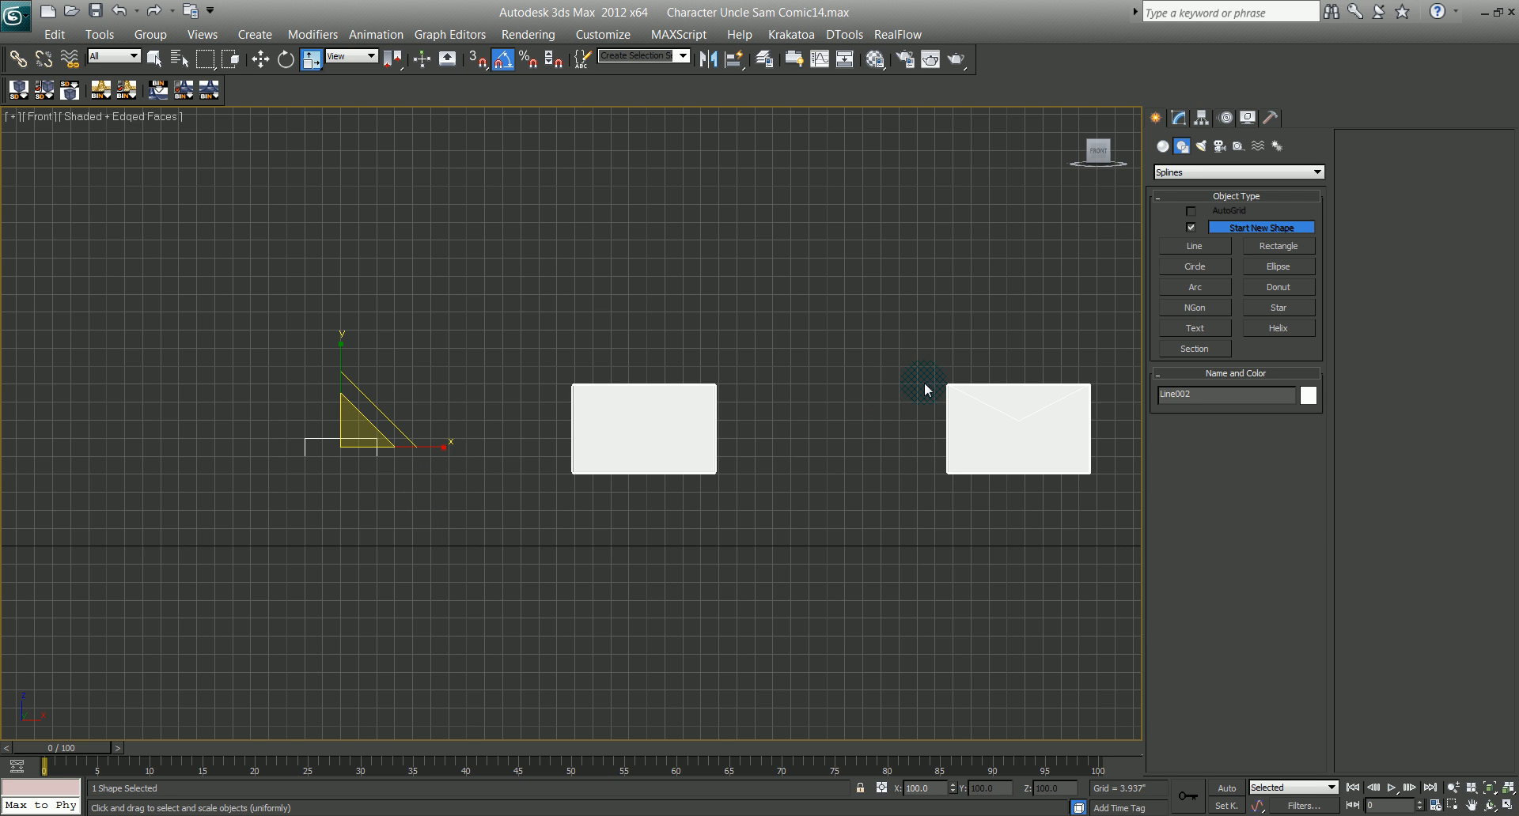
{"action": "double_click", "coordinate": [1187, 394]}
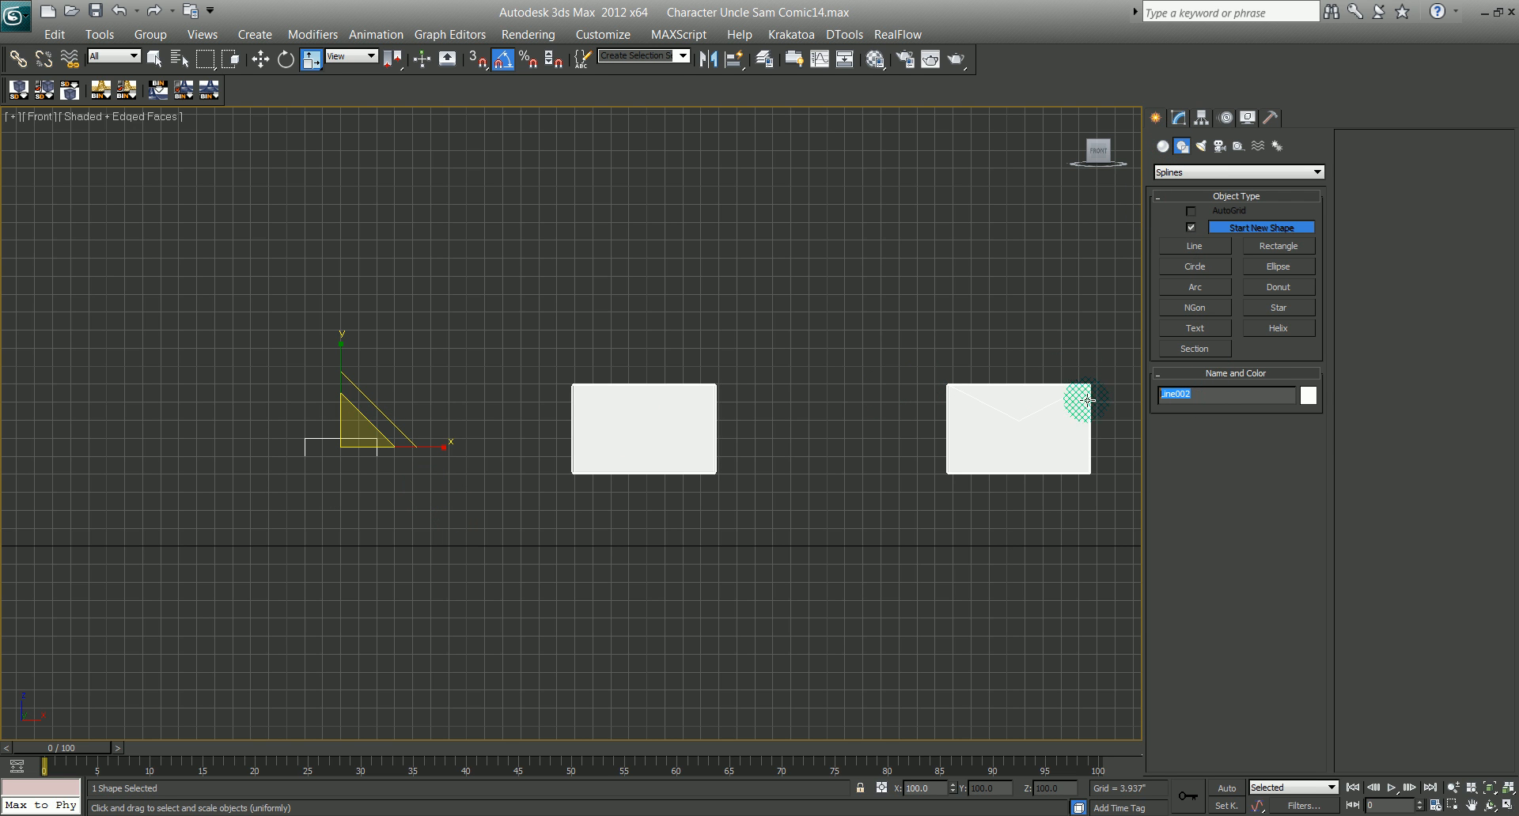
{"action": "type", "text": "ha"}
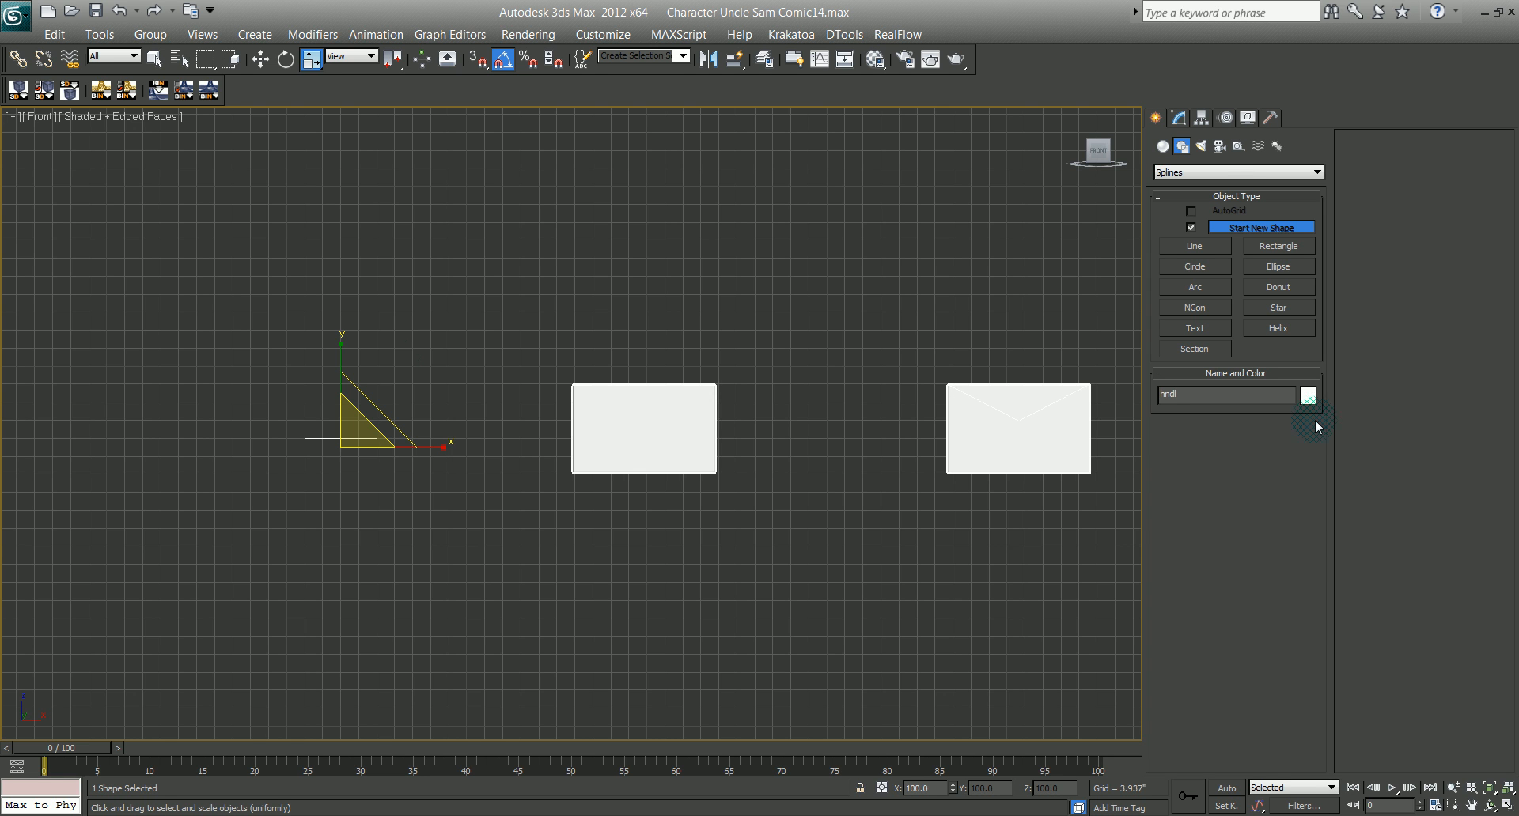
{"action": "left_click_drag", "start_coordinate": [406, 533], "coordinate": [409, 535]}
Step: Fillet the two upper corner vertices of the hndl line by a small radius and leave vertex editing
{"action": "left_click", "coordinate": [1178, 119]}
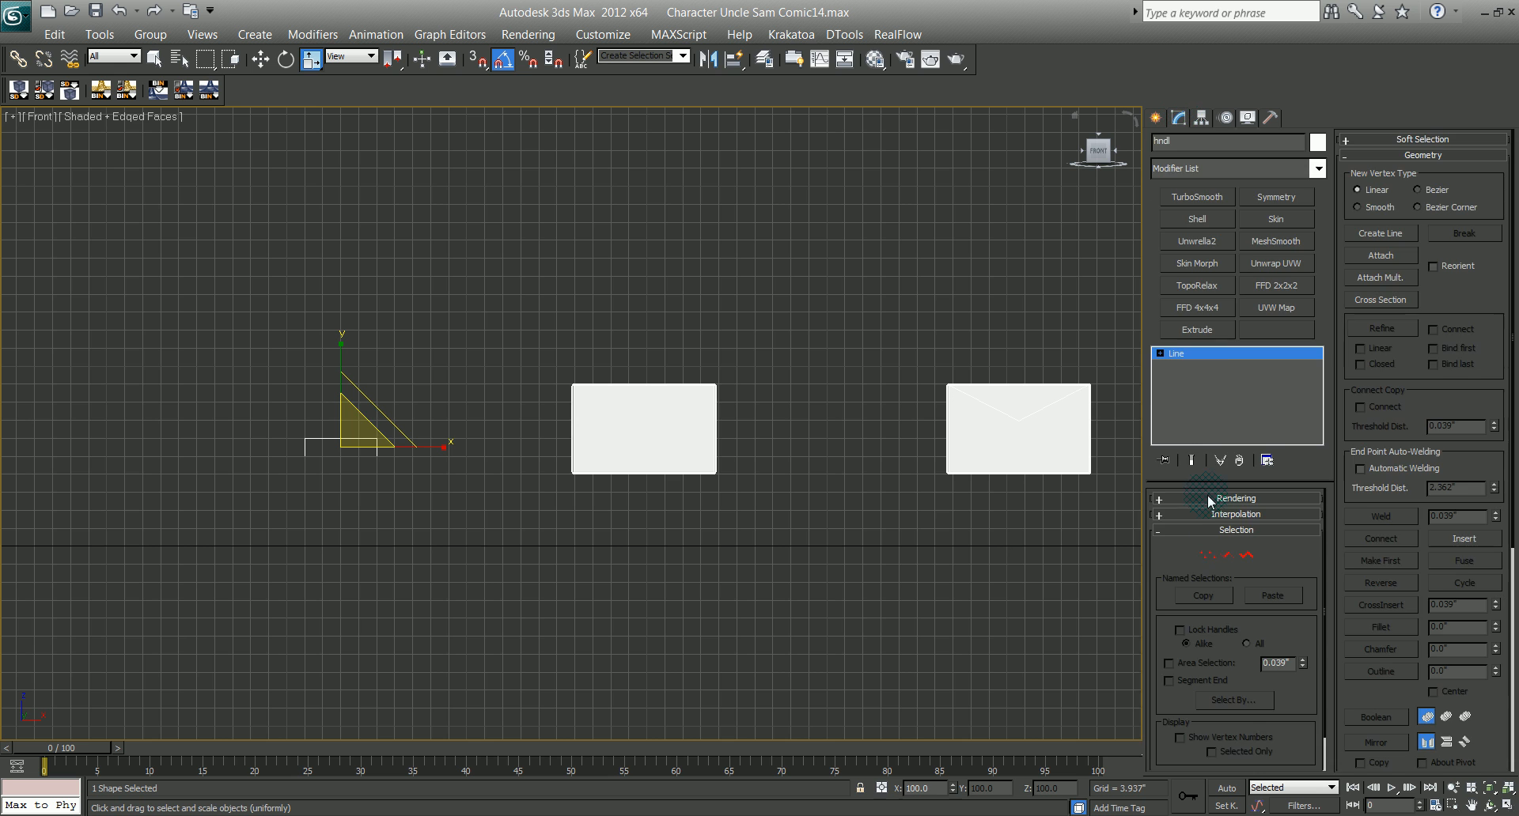
{"action": "left_click", "coordinate": [1216, 556]}
{"action": "left_click_drag", "start_coordinate": [258, 391], "coordinate": [410, 456]}
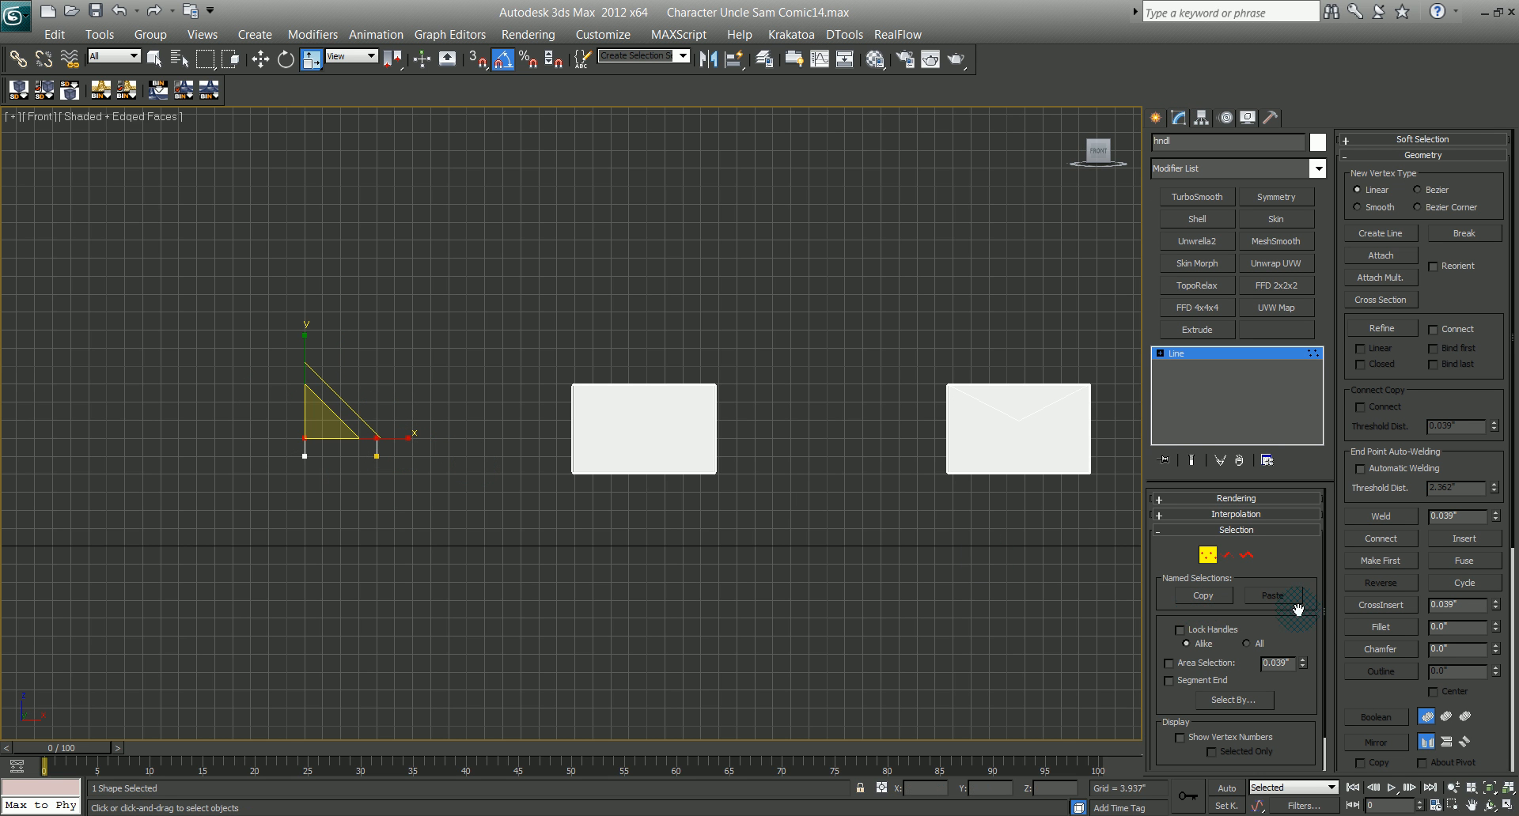
{"action": "left_click", "coordinate": [1377, 628]}
{"action": "left_click_drag", "start_coordinate": [376, 435], "coordinate": [381, 433]}
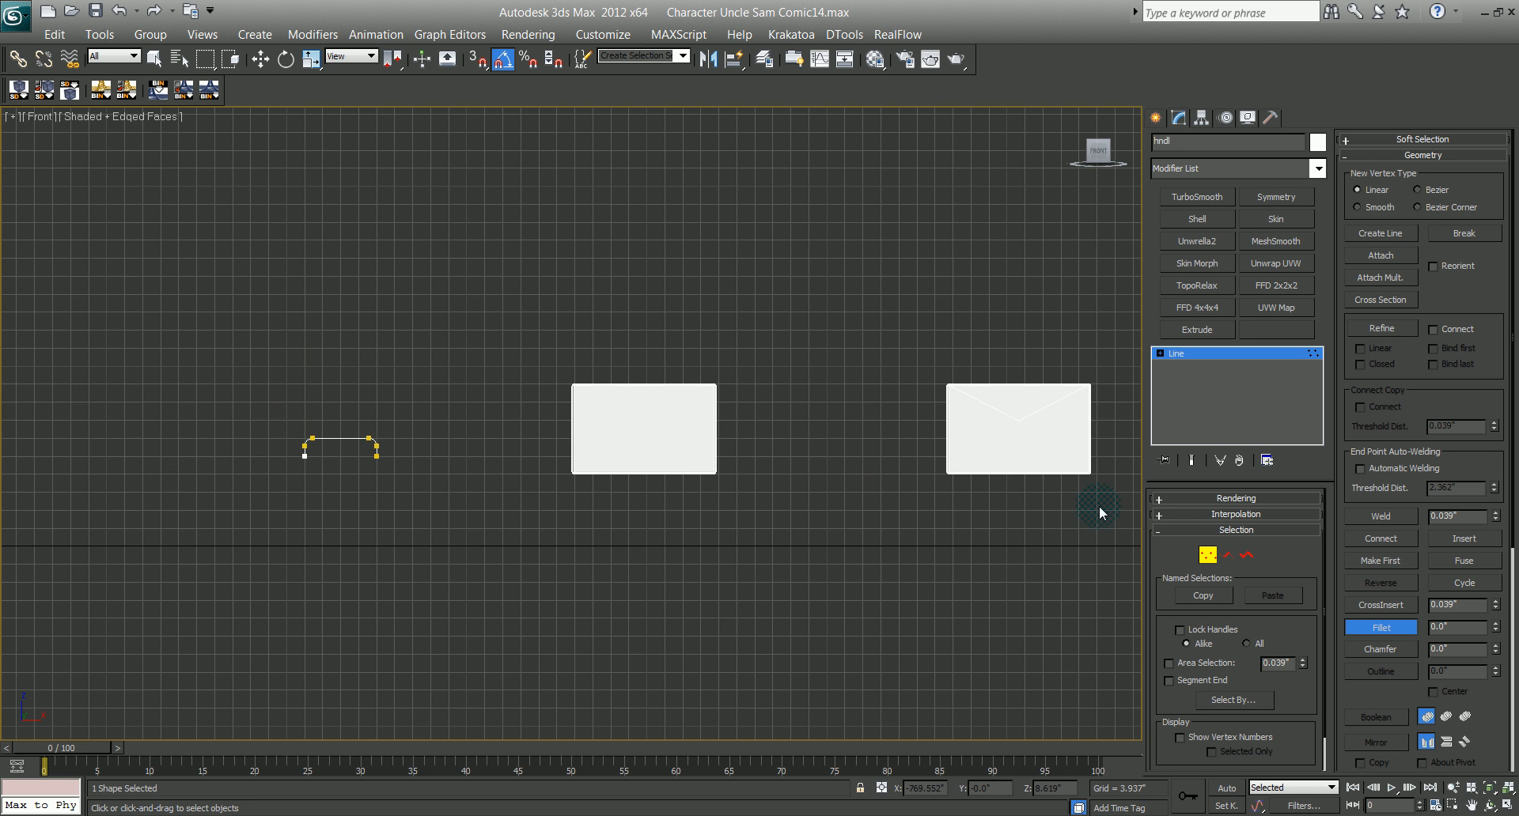
{"action": "left_click", "coordinate": [1208, 555]}
{"action": "left_click", "coordinate": [406, 505]}
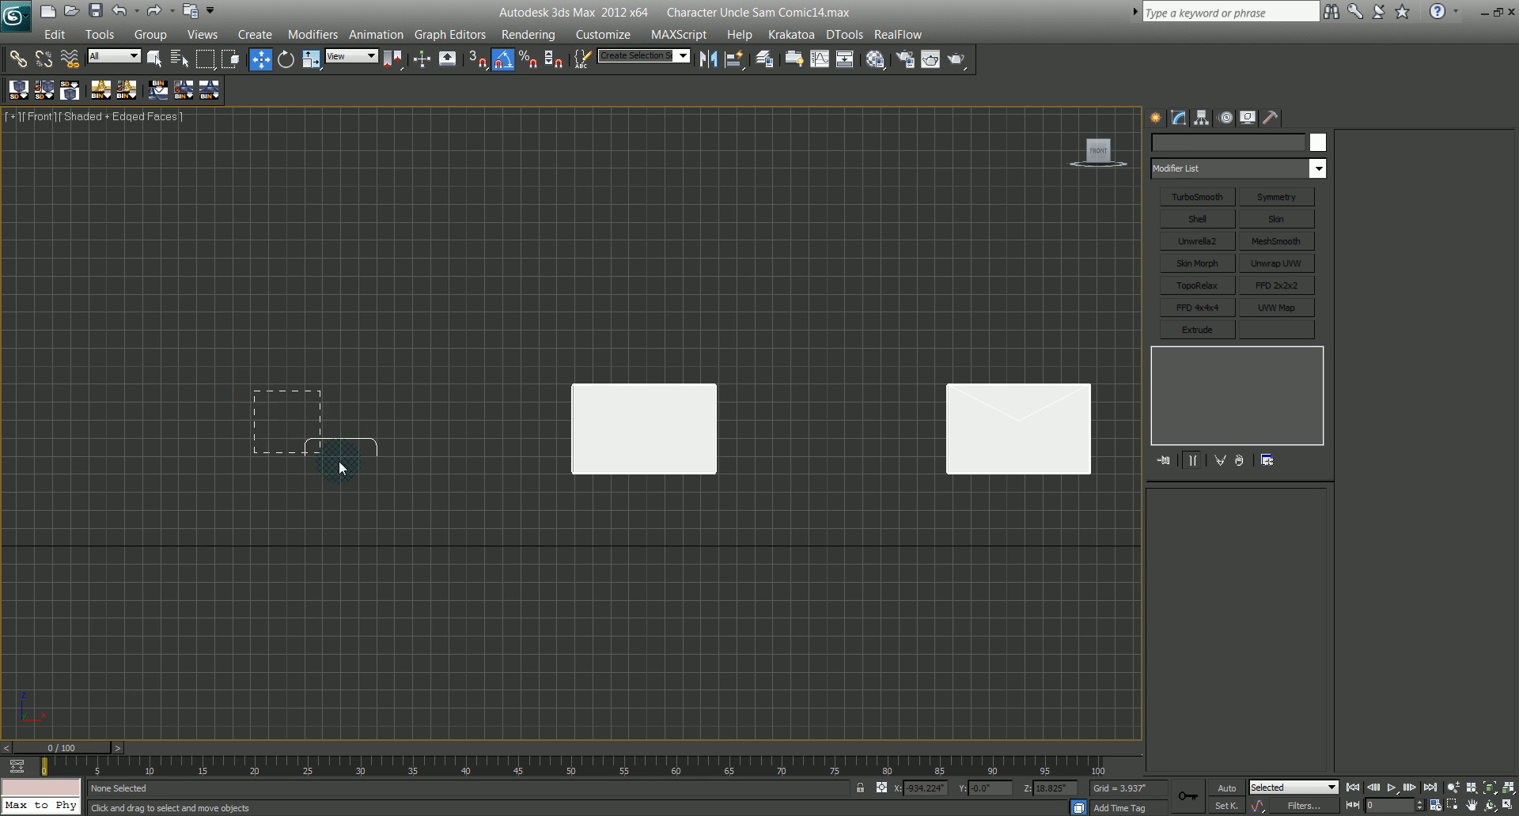
{"action": "left_click_drag", "start_coordinate": [395, 484], "coordinate": [397, 484]}
Step: Try to give the hndl line depth with a 1.5" Extrude modifier and inspect it in perspective
{"action": "scroll", "coordinate": [440, 478], "scroll_direction": "up", "scroll_amount": 3}
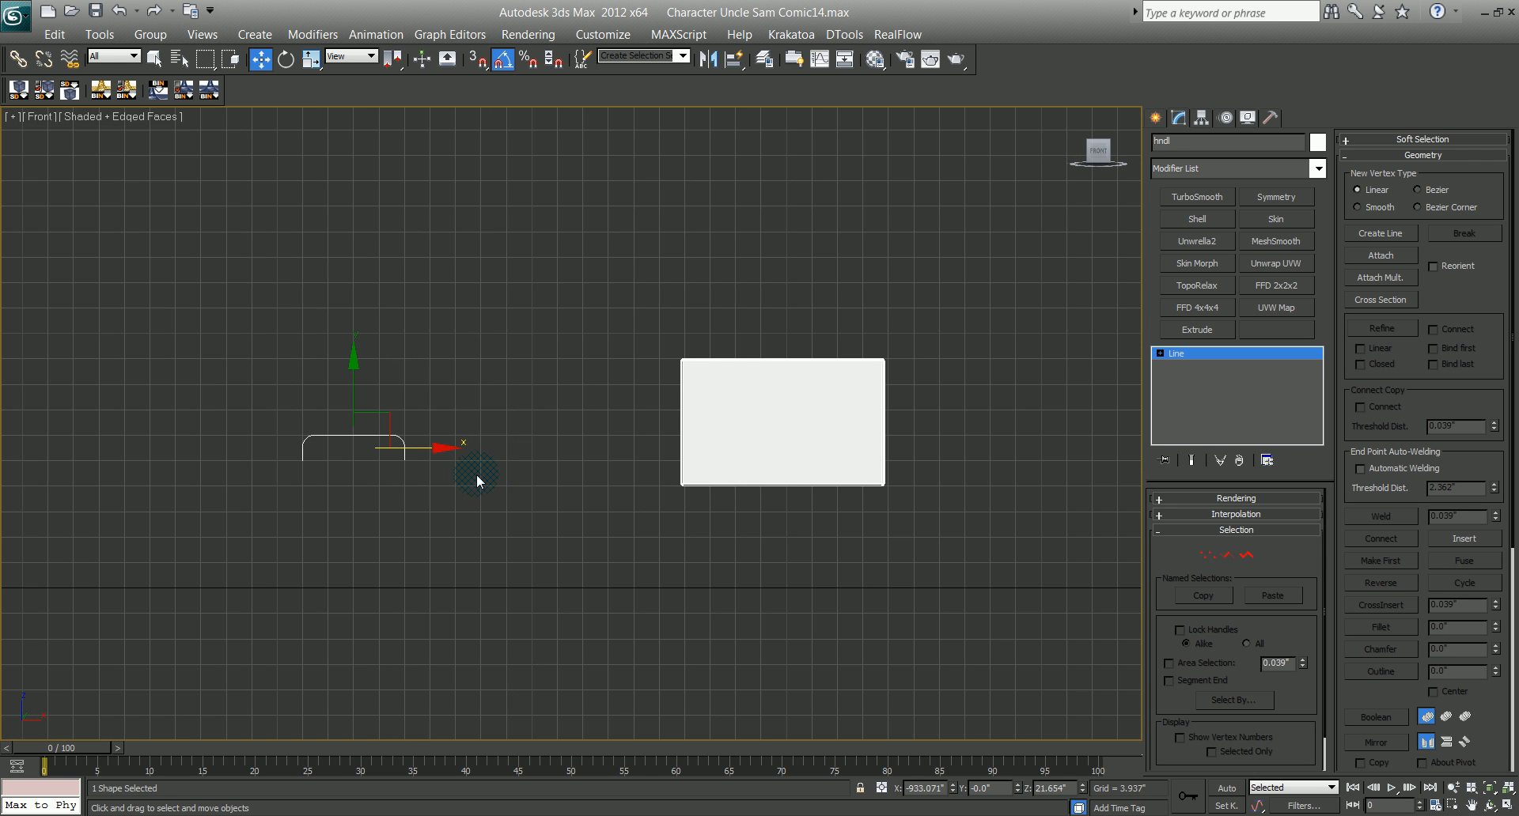
{"action": "key", "text": "p"}
{"action": "middle_click_drag", "start_coordinate": [400, 471], "coordinate": [558, 508], "text": "alt"}
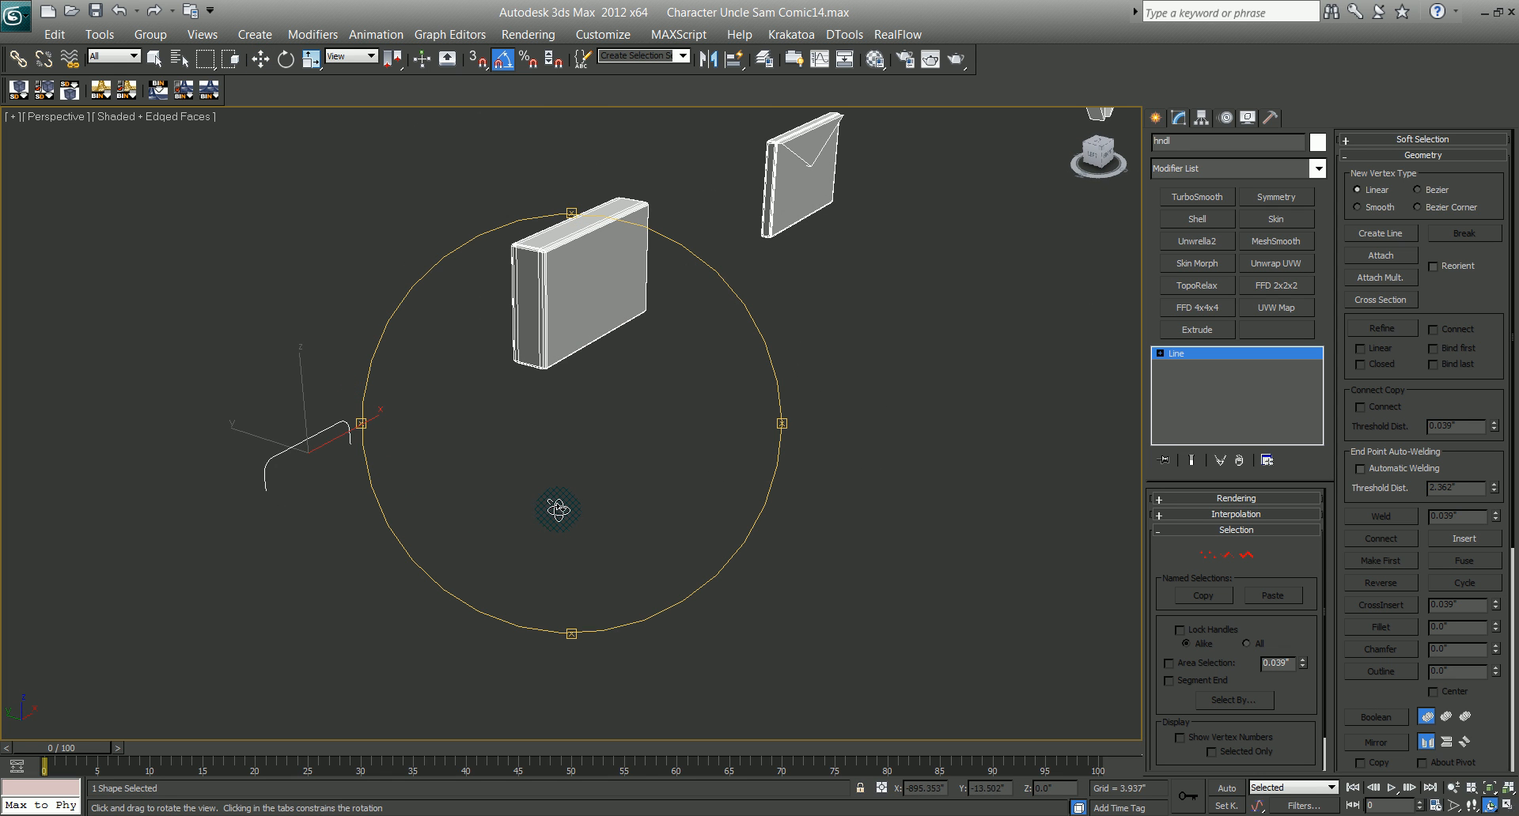
{"action": "key", "text": "w"}
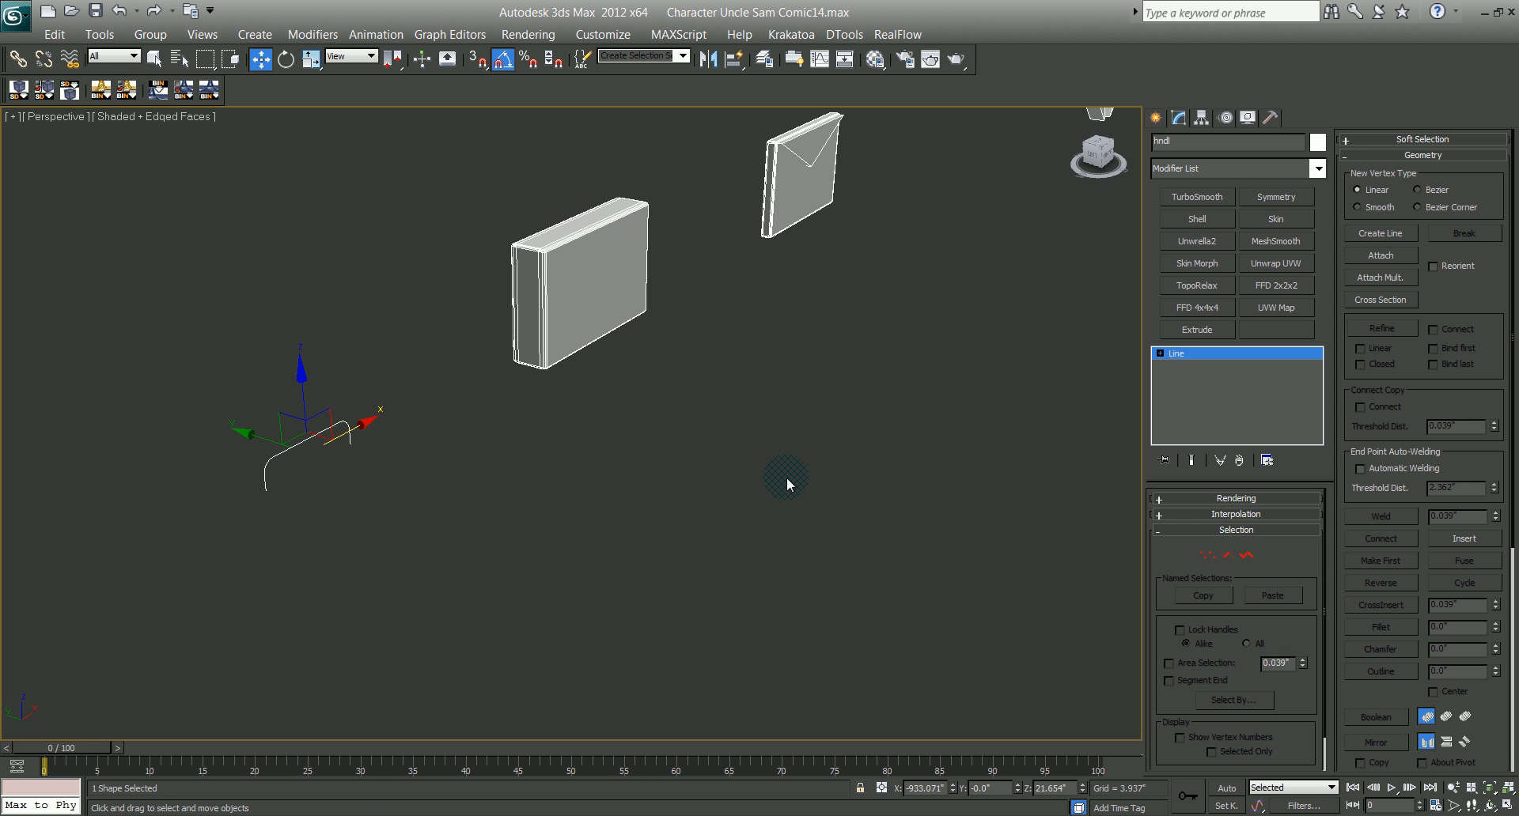
{"action": "left_click", "coordinate": [1196, 330]}
{"action": "scroll", "coordinate": [430, 463], "scroll_direction": "up", "scroll_amount": 3}
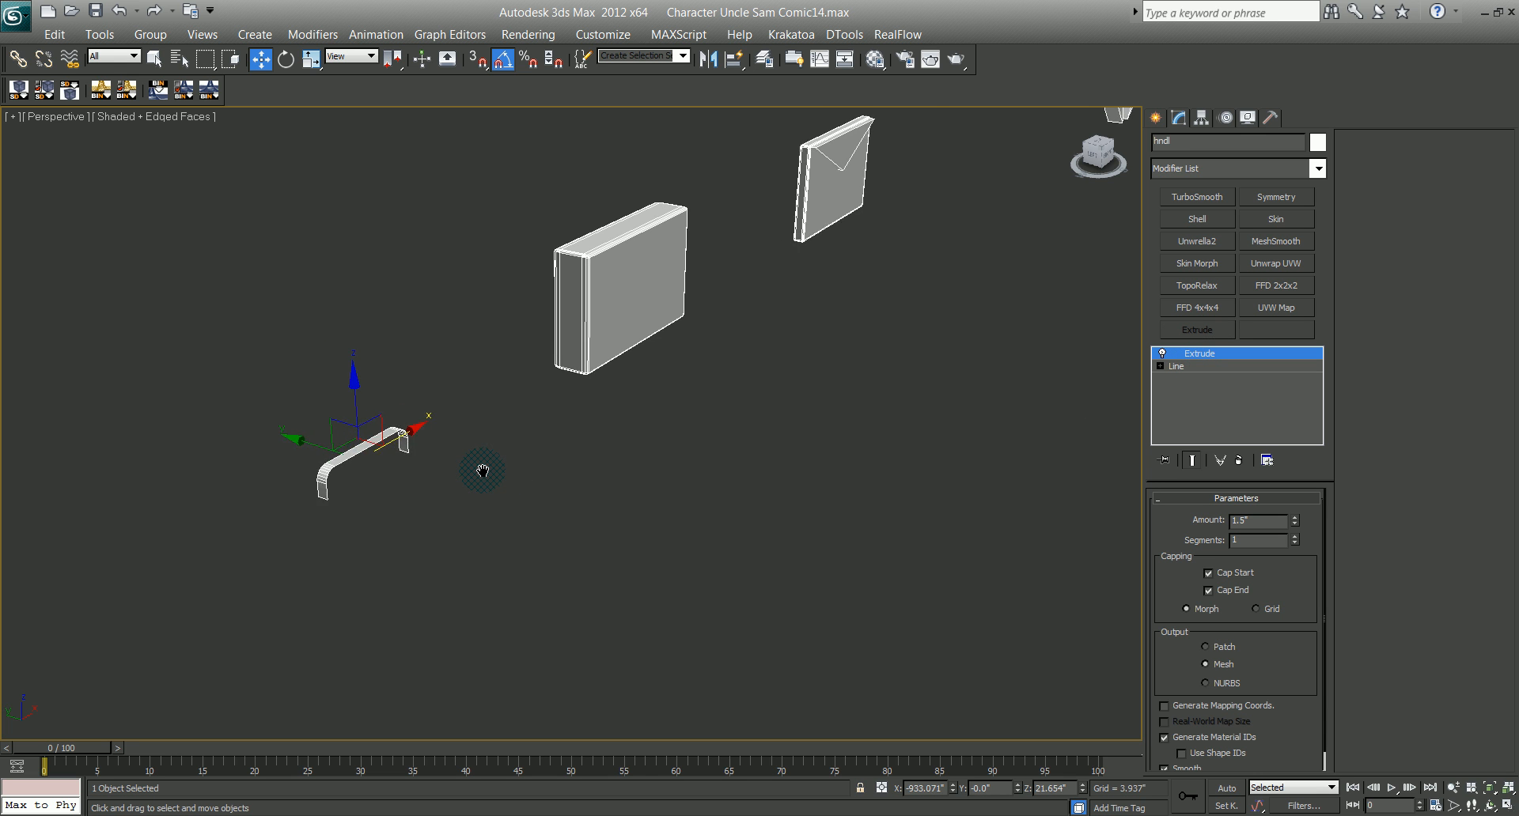
{"action": "middle_click_drag", "start_coordinate": [325, 463], "coordinate": [332, 429], "text": "alt"}
{"action": "middle_click_drag", "start_coordinate": [491, 438], "coordinate": [473, 429], "text": "alt"}
{"action": "key", "text": "w"}
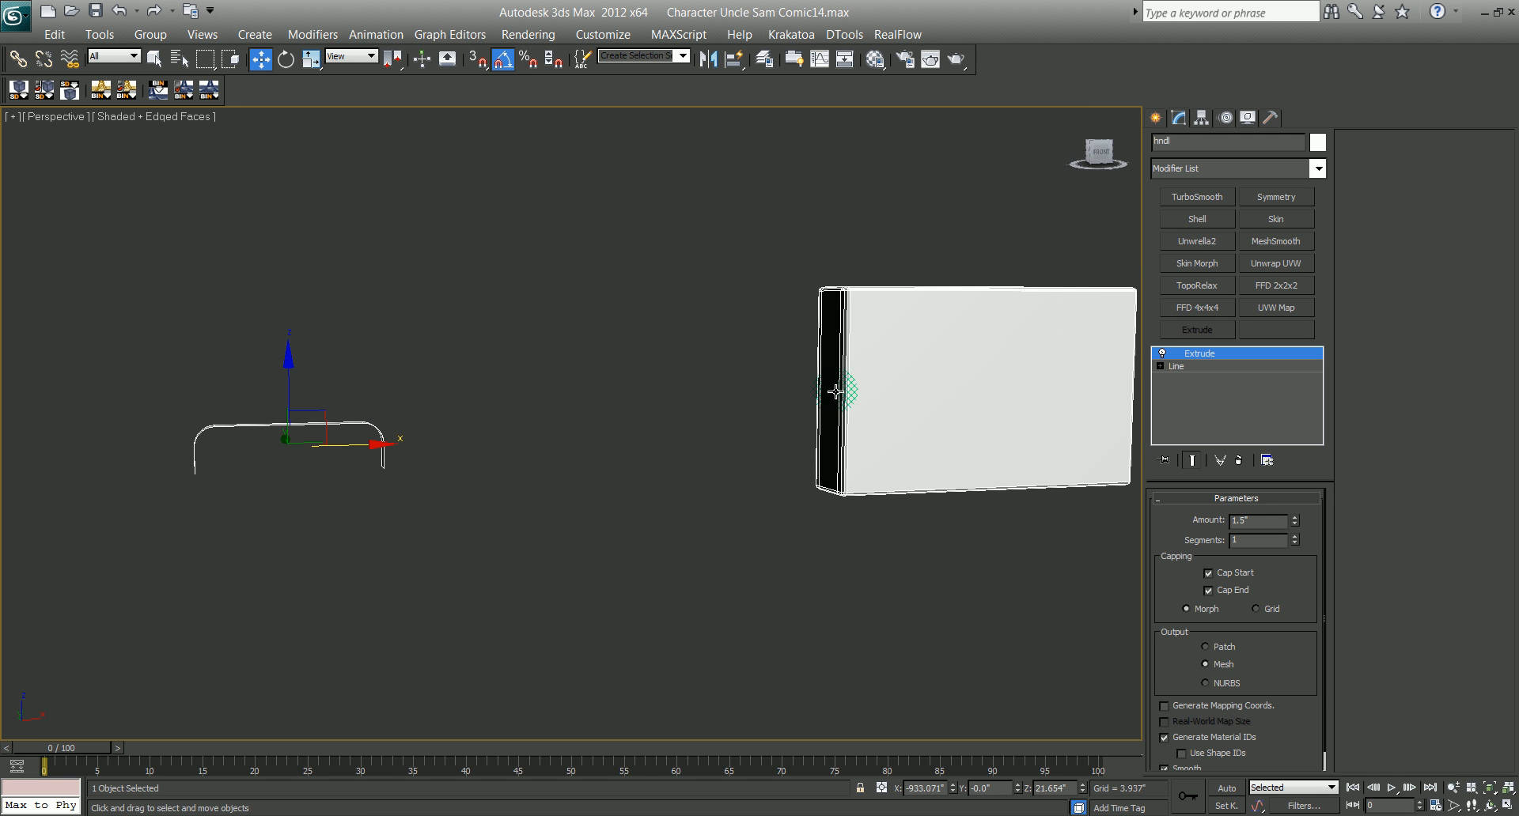
Step: Try a Shell modifier with a 0.394" outer amount on the handle and remove both Shell and Extrude
{"action": "left_click", "coordinate": [1228, 221]}
{"action": "middle_click_drag", "start_coordinate": [346, 470], "coordinate": [494, 477], "text": "alt"}
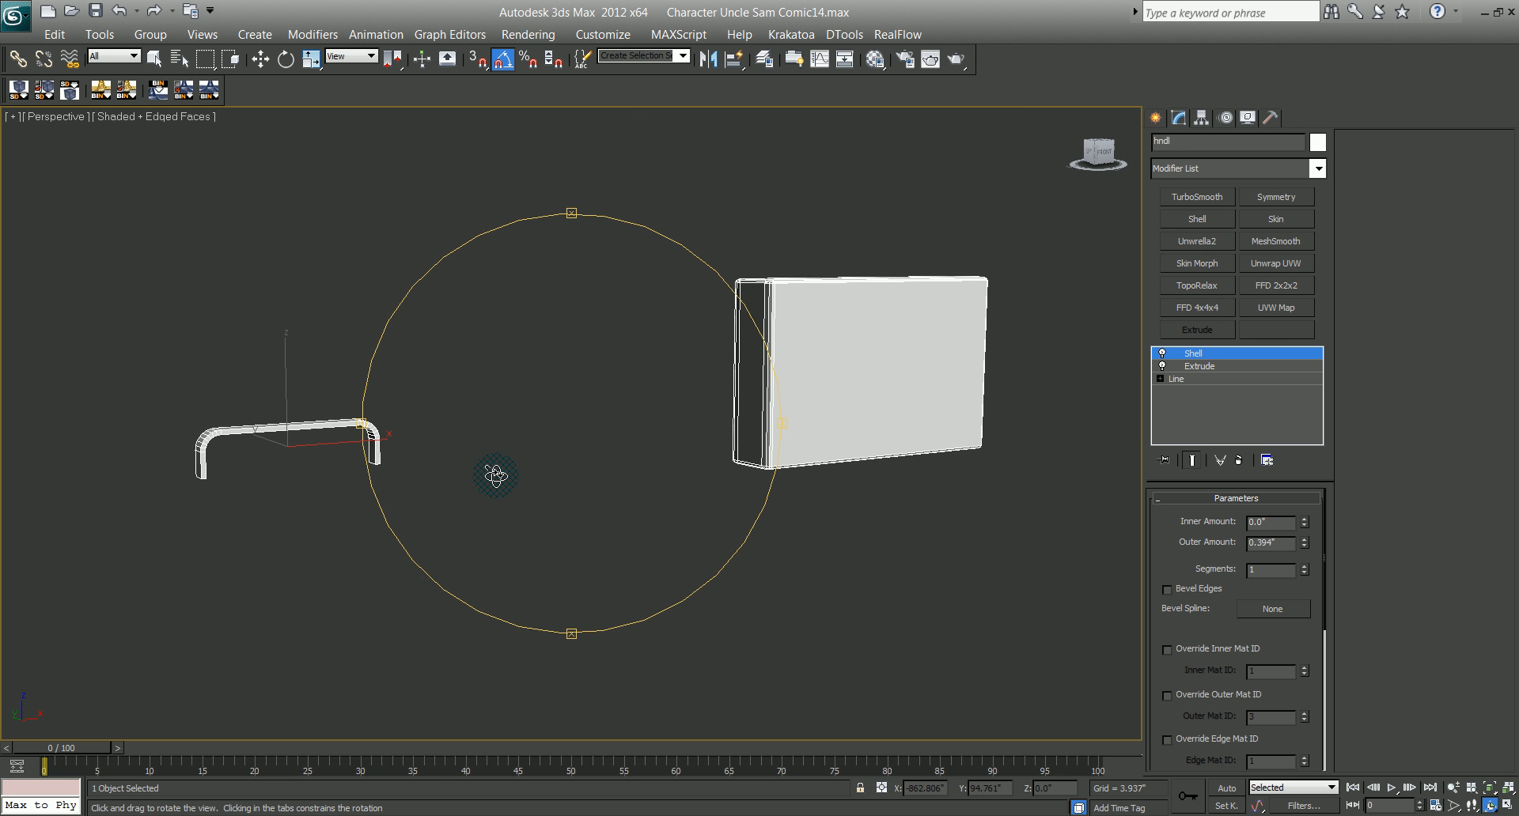
{"action": "key", "text": "w"}
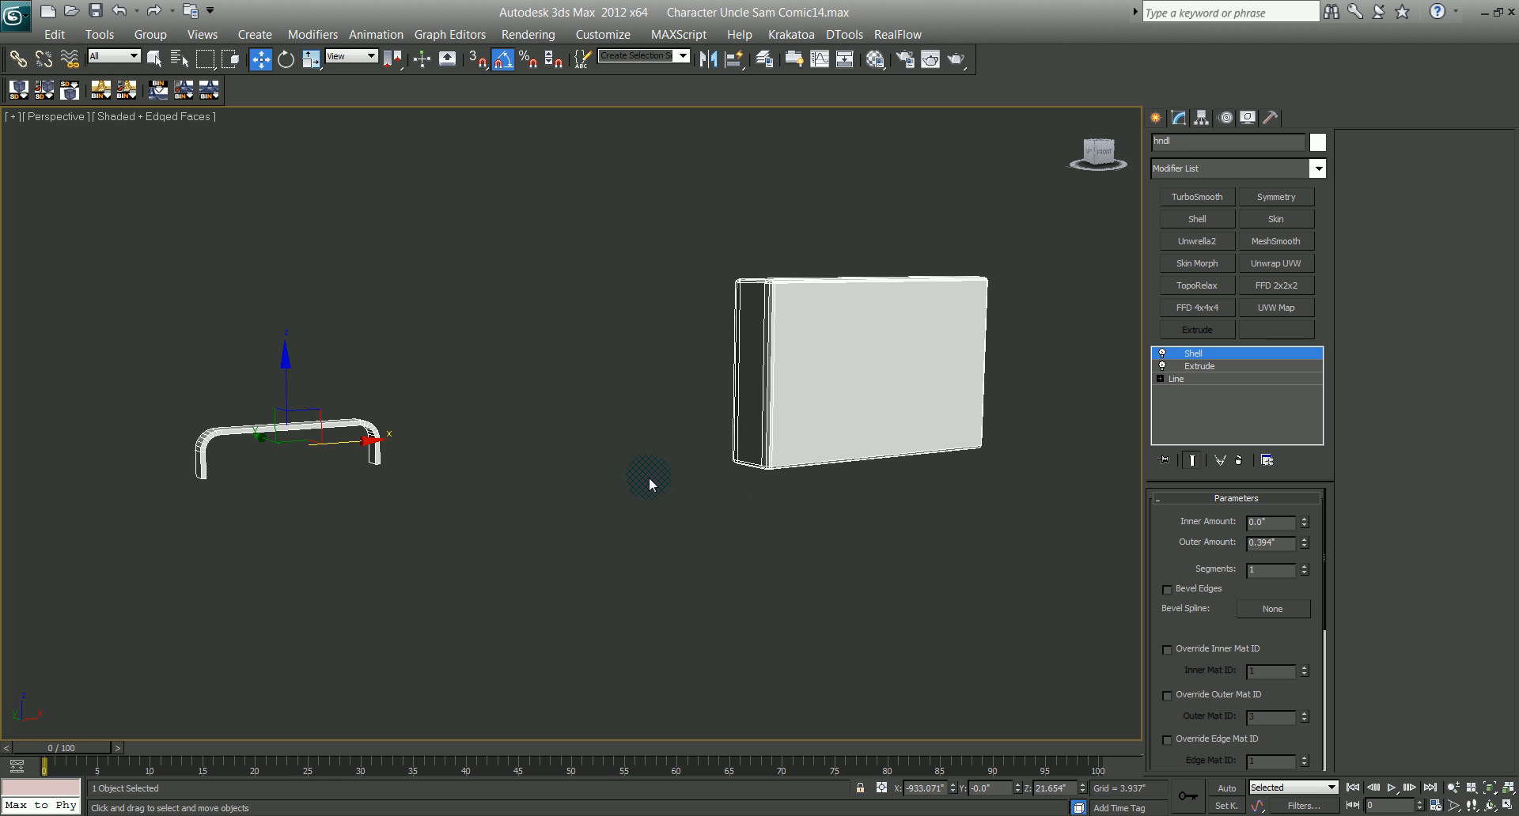
{"action": "left_click", "coordinate": [1239, 461]}
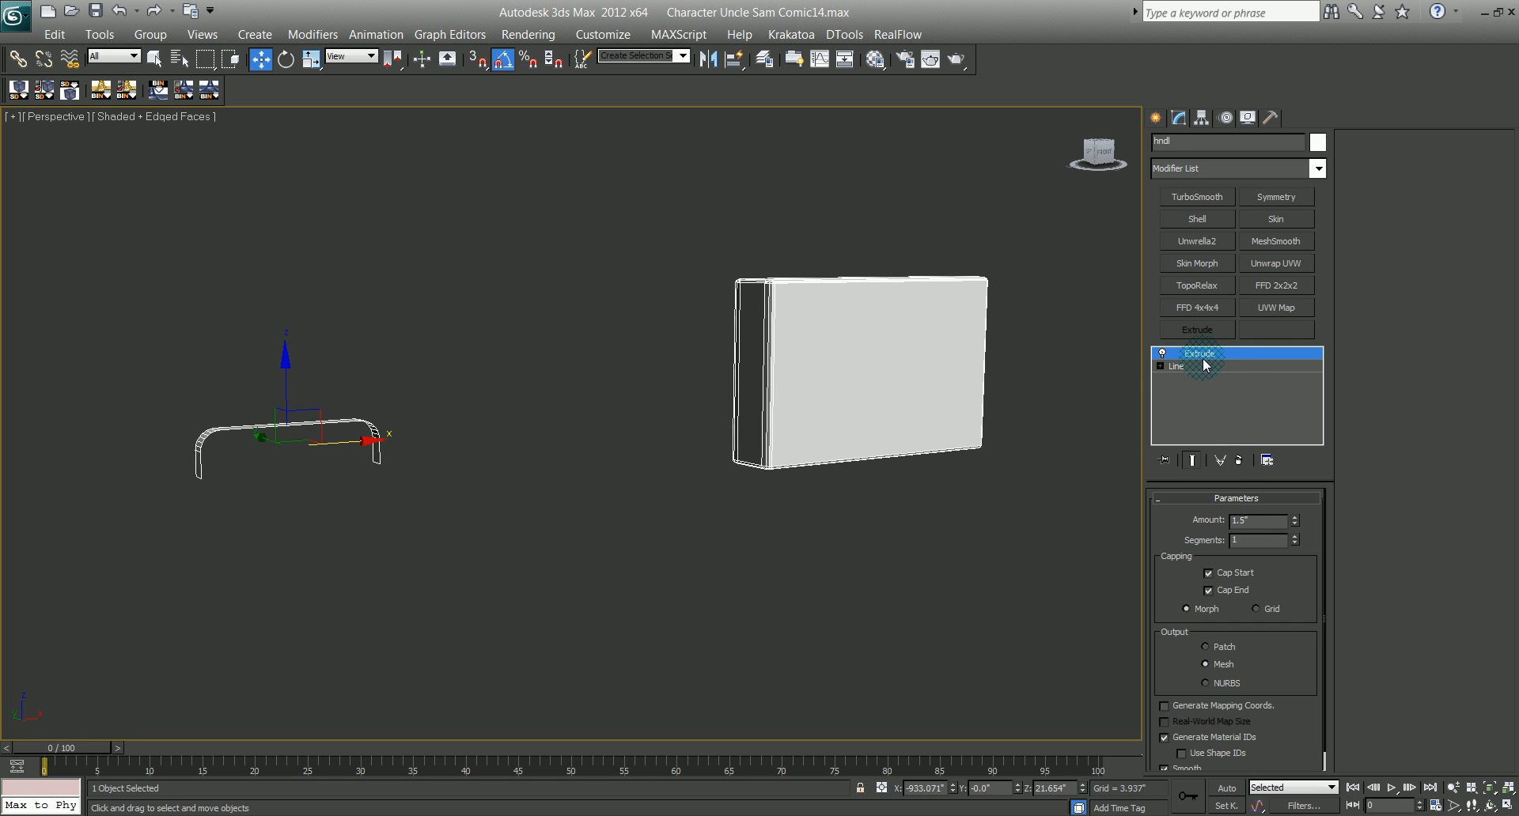
{"action": "left_click", "coordinate": [1239, 460]}
Step: Make the hndl line a tube by enabling its thickness in both the renderer and the viewport
{"action": "middle_click_drag", "start_coordinate": [553, 465], "coordinate": [599, 457]}
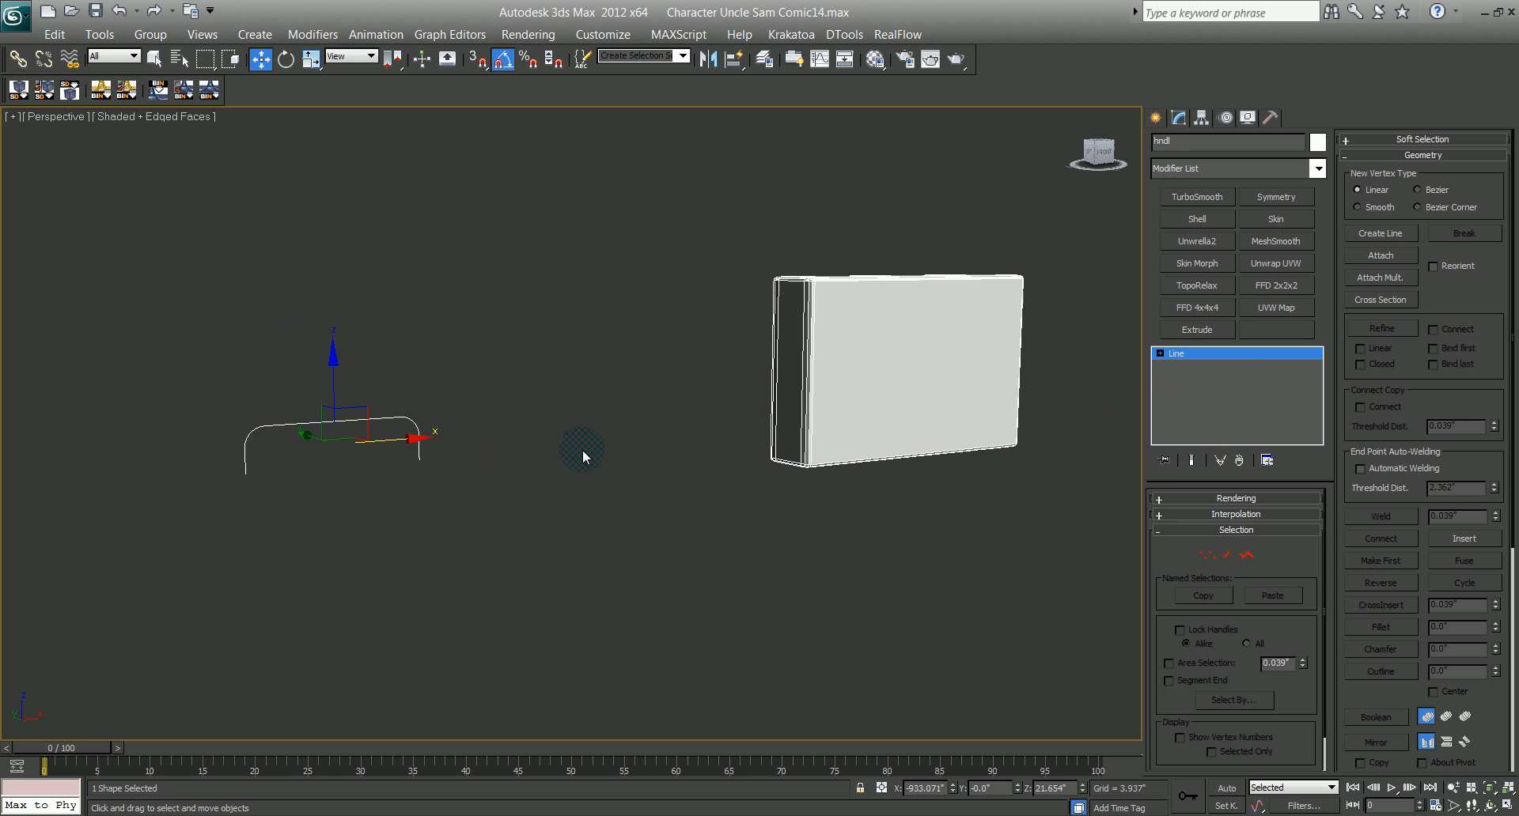
{"action": "key", "text": "ctrl+r"}
{"action": "left_click_drag", "start_coordinate": [474, 478], "coordinate": [495, 515]}
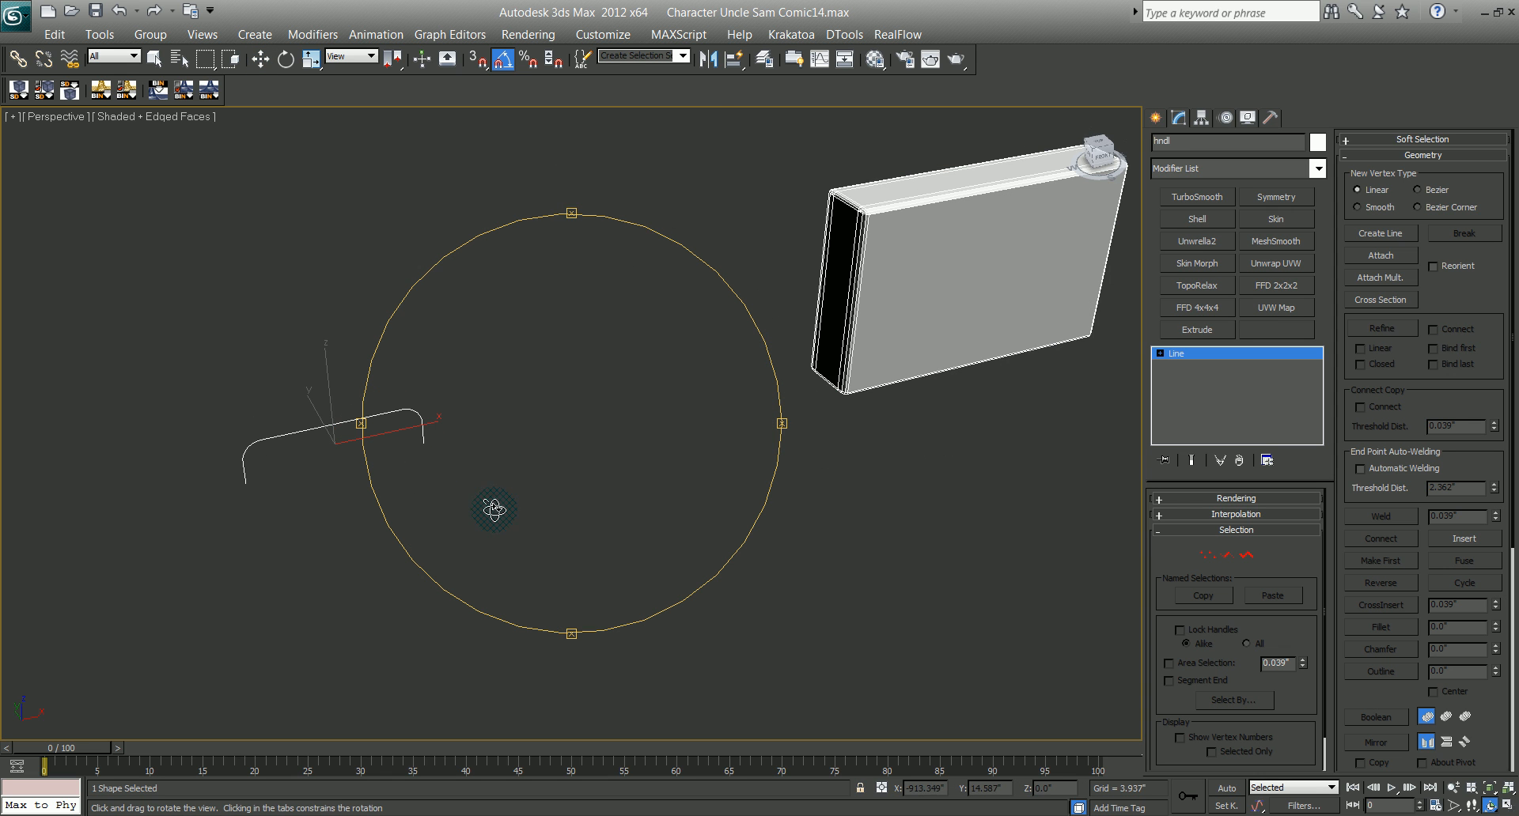
{"action": "left_click", "coordinate": [1222, 499]}
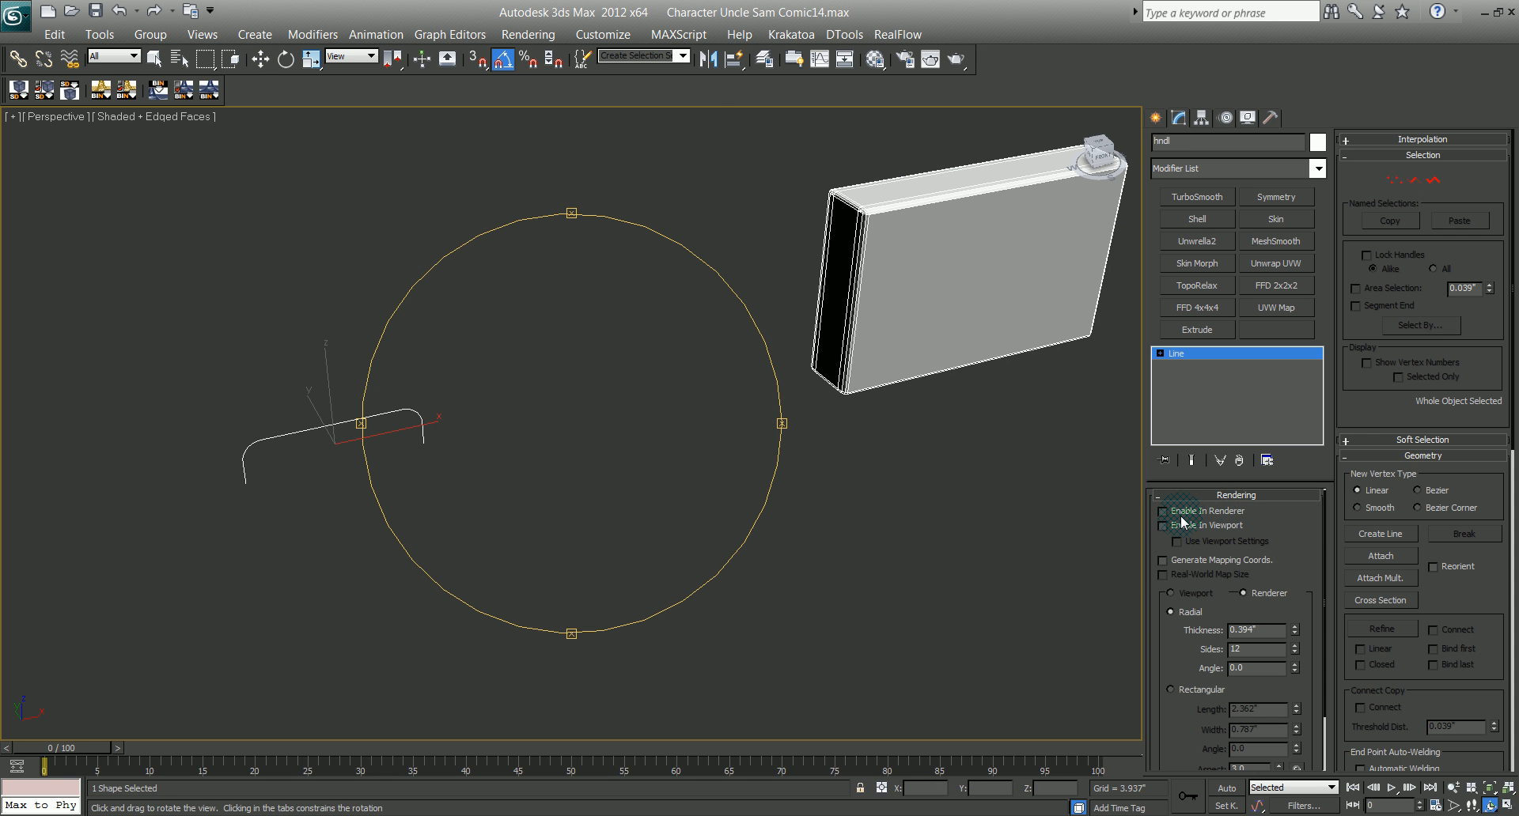
{"action": "left_click", "coordinate": [1163, 512]}
{"action": "left_click", "coordinate": [1185, 527]}
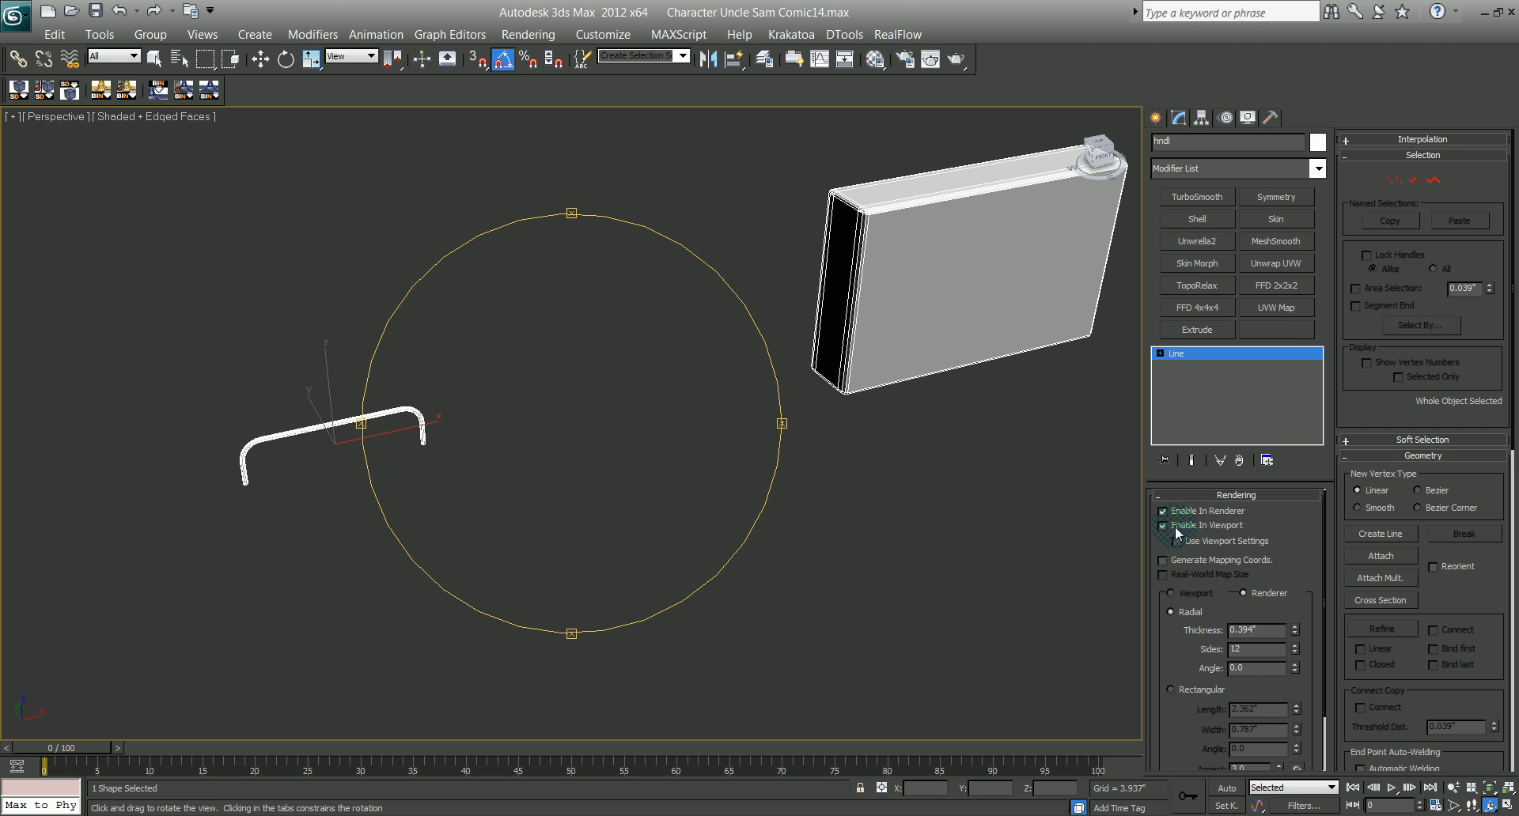
{"action": "scroll", "coordinate": [1172, 583], "scroll_direction": "down", "scroll_amount": 3}
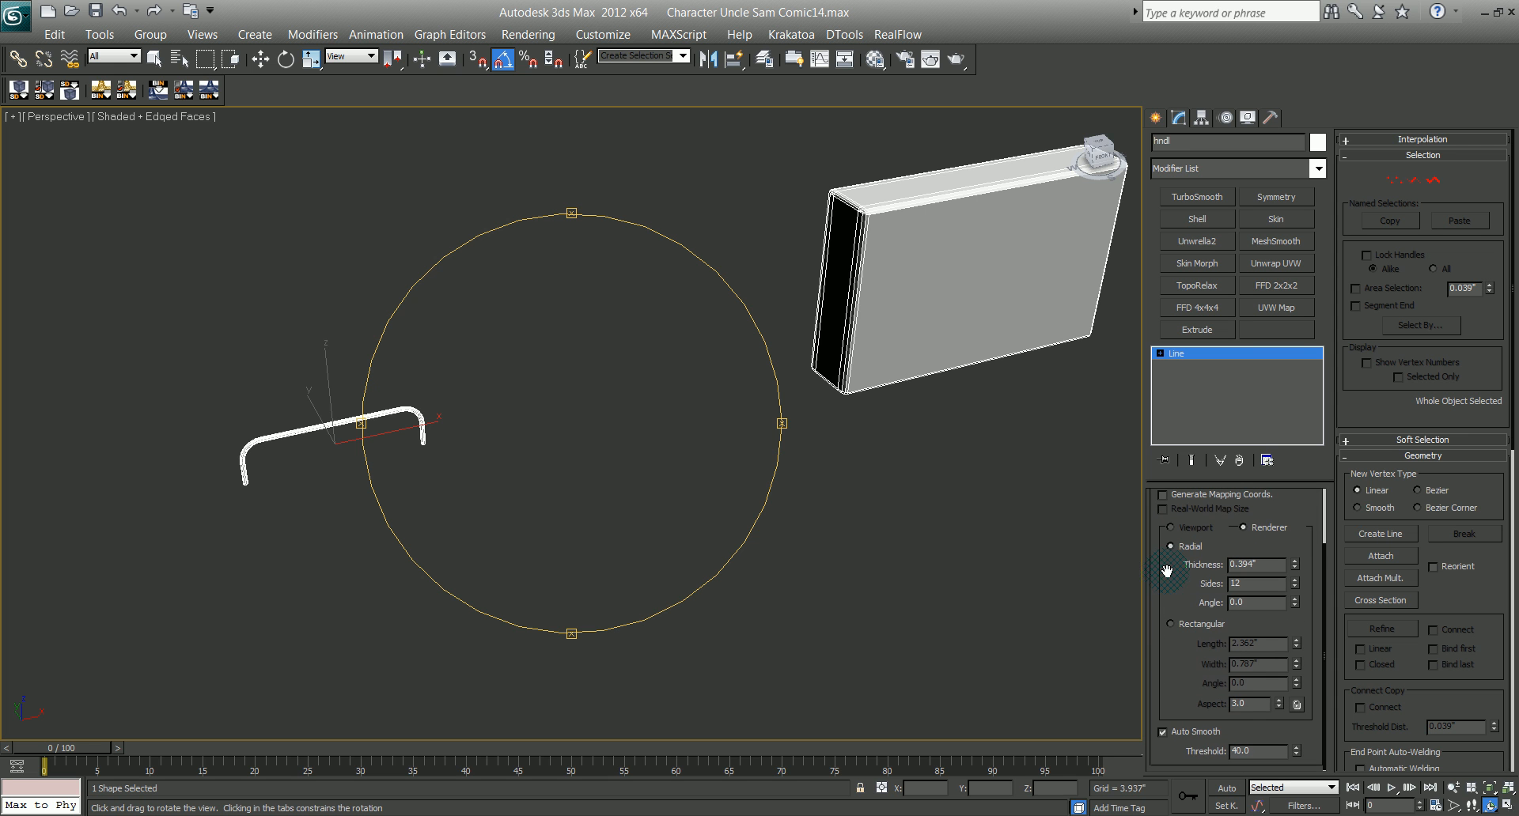
{"action": "mouse_move", "coordinate": [637, 487]}
{"action": "left_mouse_down"}
{"action": "mouse_move", "coordinate": [704, 620]}
{"action": "mouse_move", "coordinate": [715, 596]}
{"action": "mouse_move", "coordinate": [677, 493]}
{"action": "mouse_move", "coordinate": [662, 491]}
{"action": "left_mouse_up"}
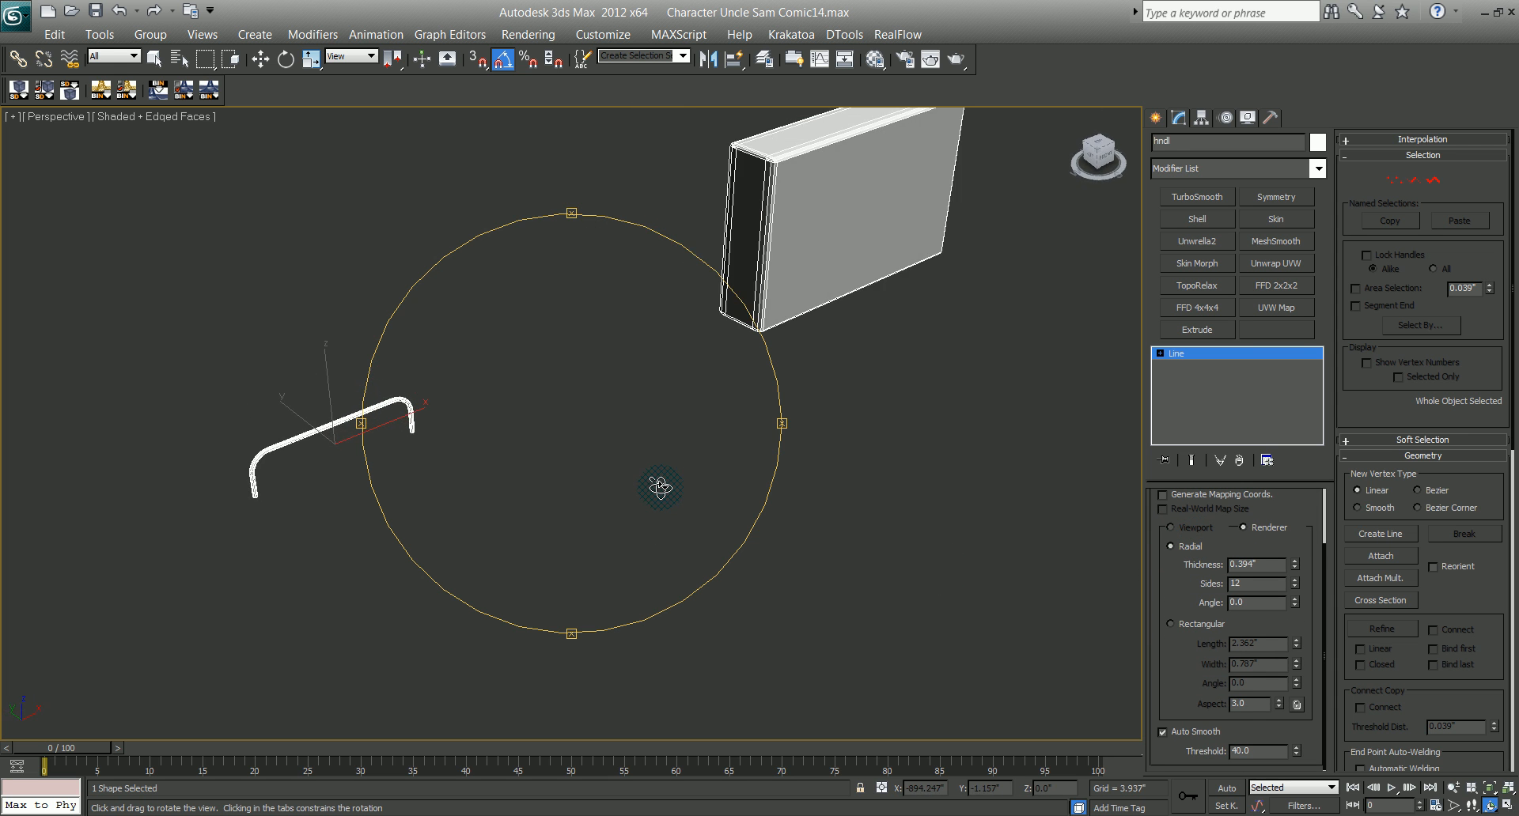
Step: Try a rectangular profile on the hndl line, return it to radial and set its thickness to 1.476"
{"action": "left_click", "coordinate": [1177, 626]}
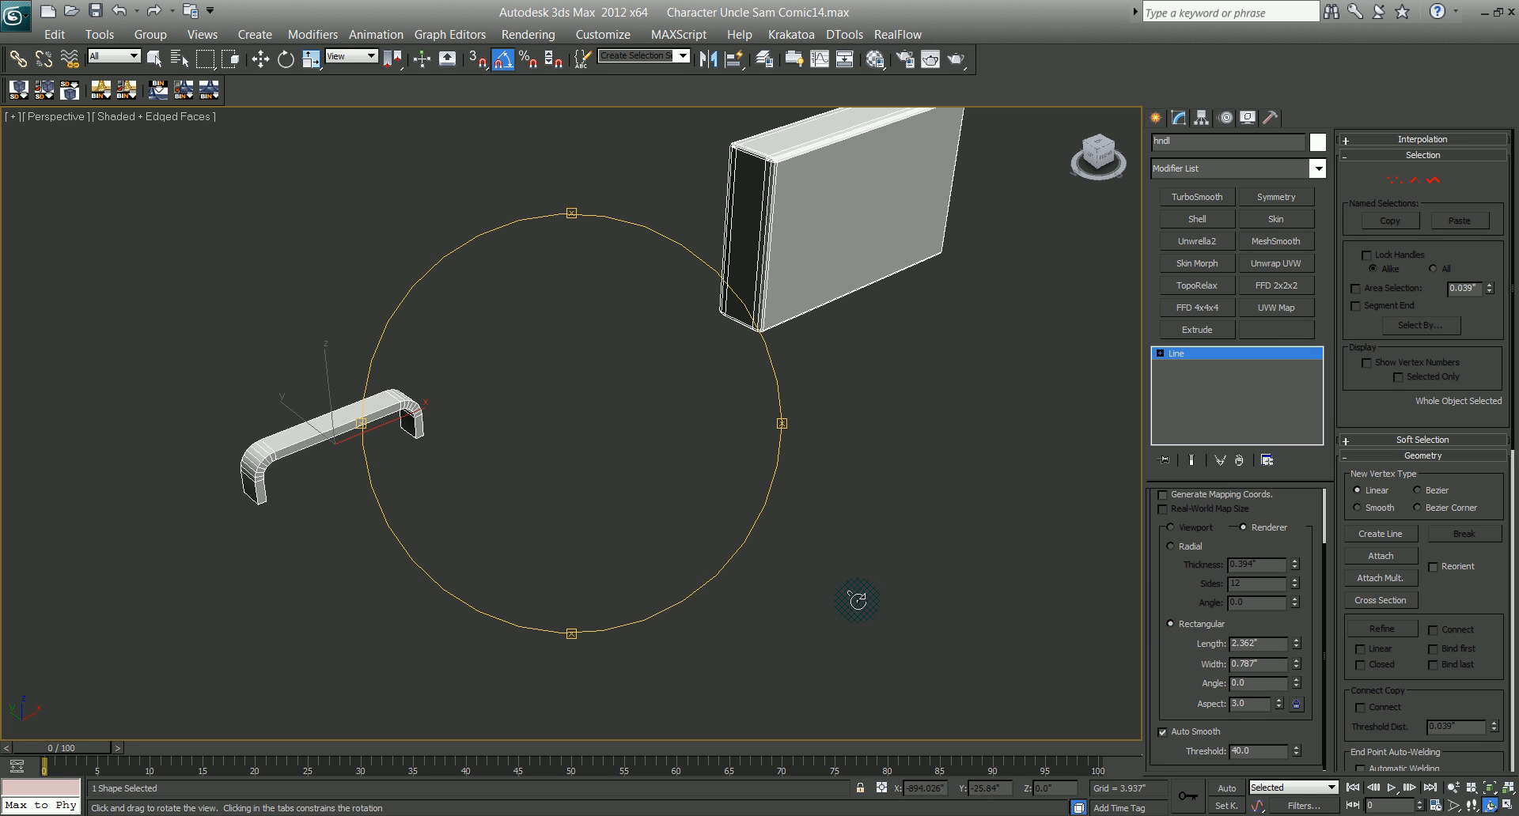
{"action": "left_click", "coordinate": [1184, 551]}
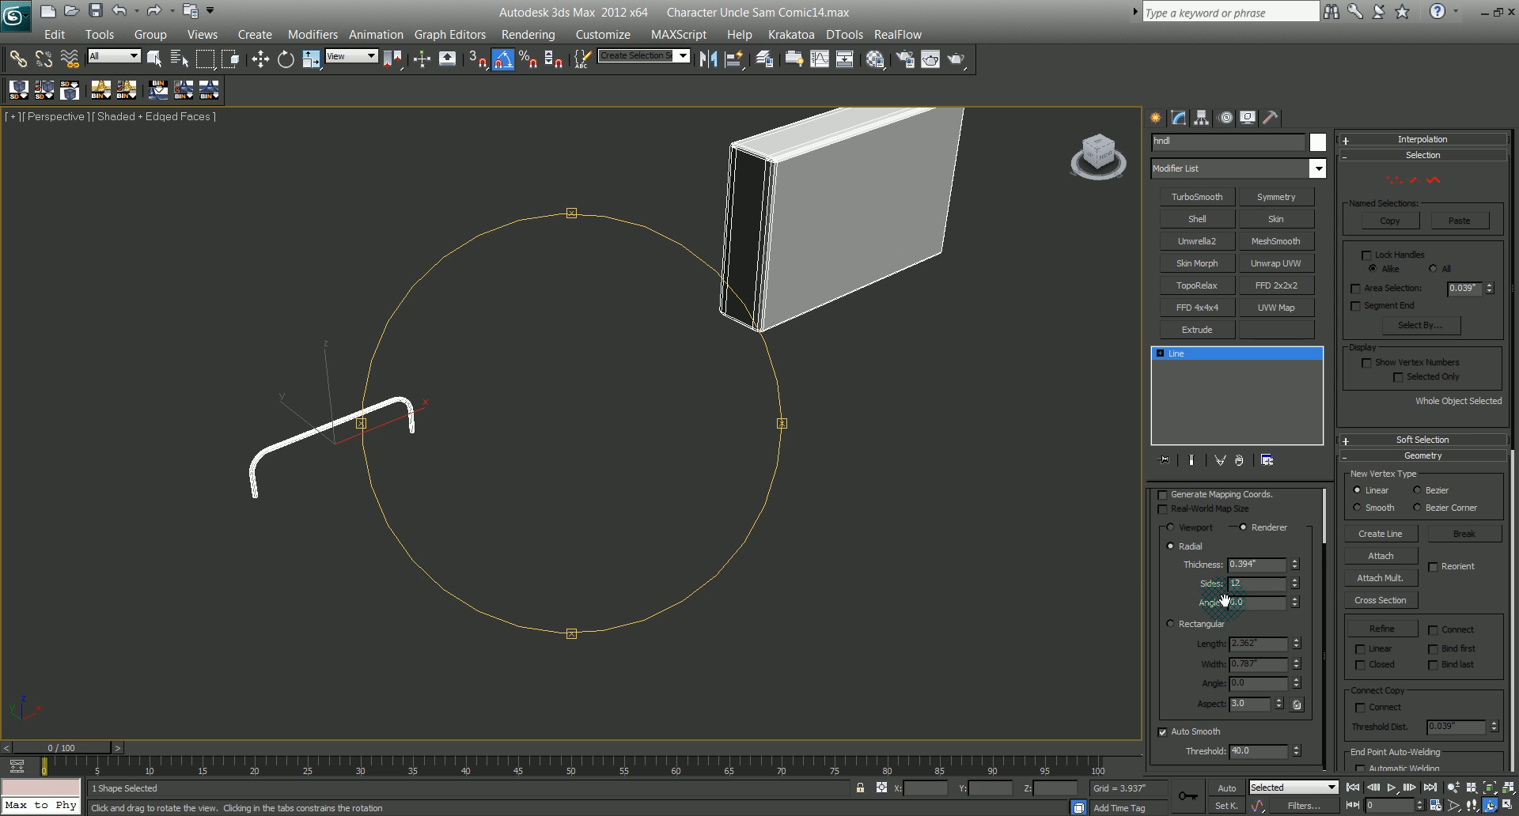
{"action": "left_click_drag", "start_coordinate": [1288, 562], "coordinate": [1195, 345]}
{"action": "middle_click_drag", "start_coordinate": [649, 384], "coordinate": [532, 518], "text": "alt"}
Step: Quick-align the handle to the briefcase body and raise it about 9.154" along Z onto the case's upper side
{"action": "key", "text": "w"}
{"action": "key", "text": "shift+a"}
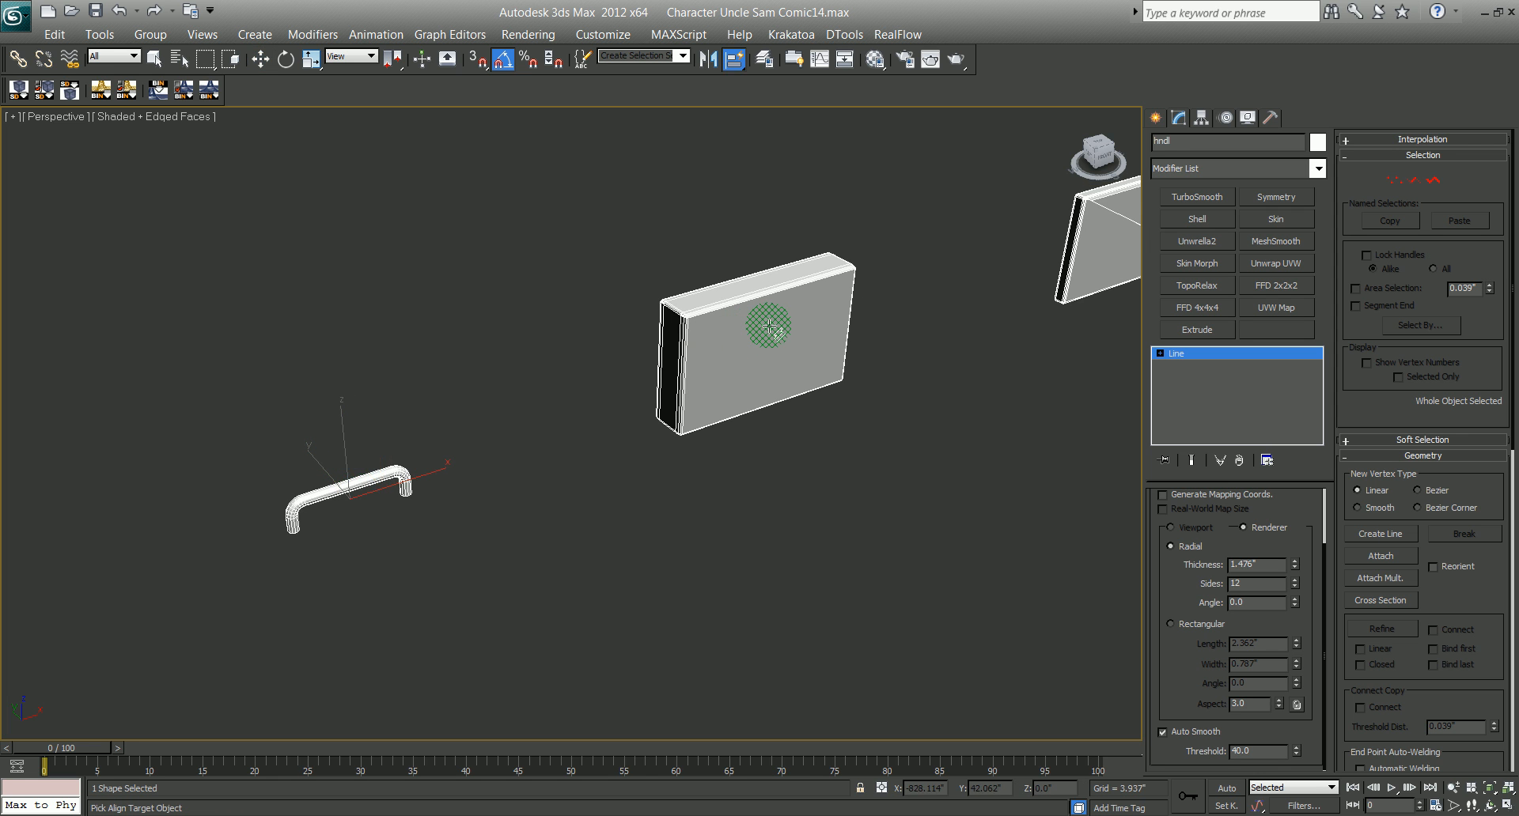
{"action": "left_click", "coordinate": [770, 325]}
{"action": "middle_click_drag", "start_coordinate": [770, 367], "coordinate": [584, 448]}
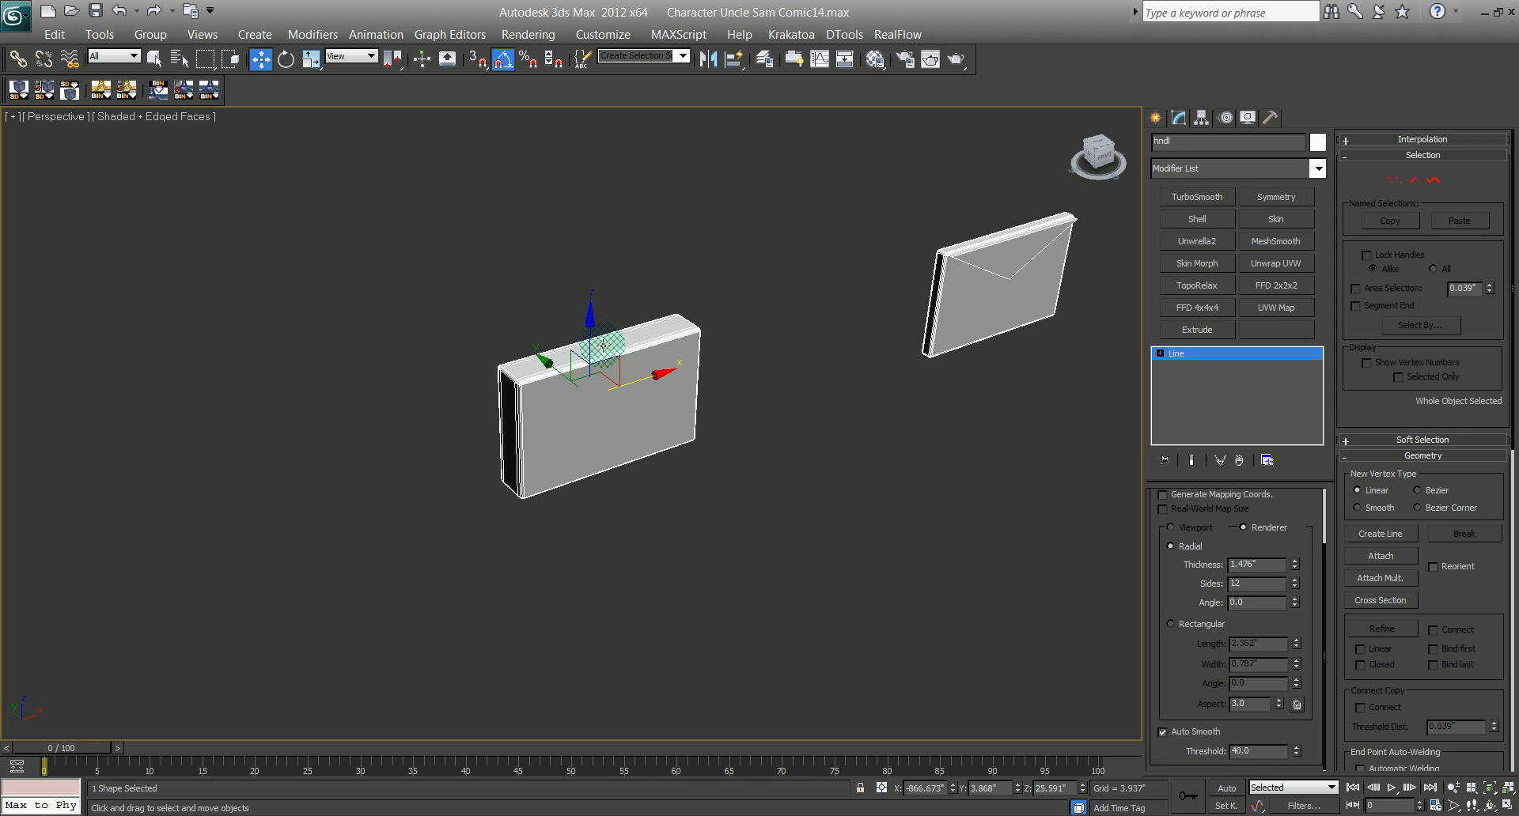
{"action": "left_click_drag", "start_coordinate": [581, 303], "coordinate": [583, 273]}
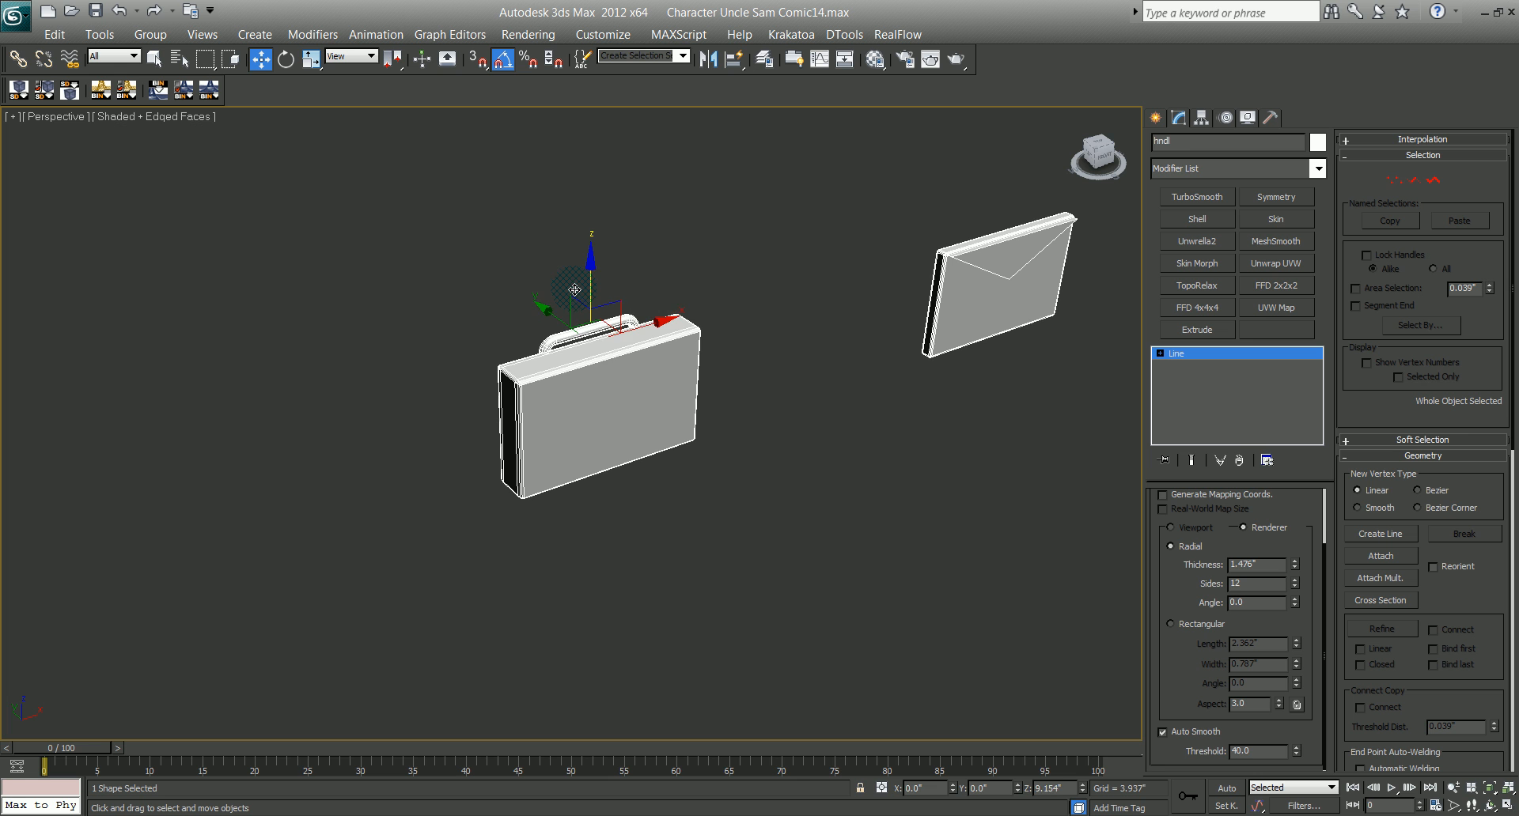
Step: Raise the handle further in the front wireframe view, to a Z position of about 36.958", so its legs rest on the case's upper edge
{"action": "middle_click_drag", "start_coordinate": [631, 367], "coordinate": [604, 399]}
{"action": "key", "text": "f"}
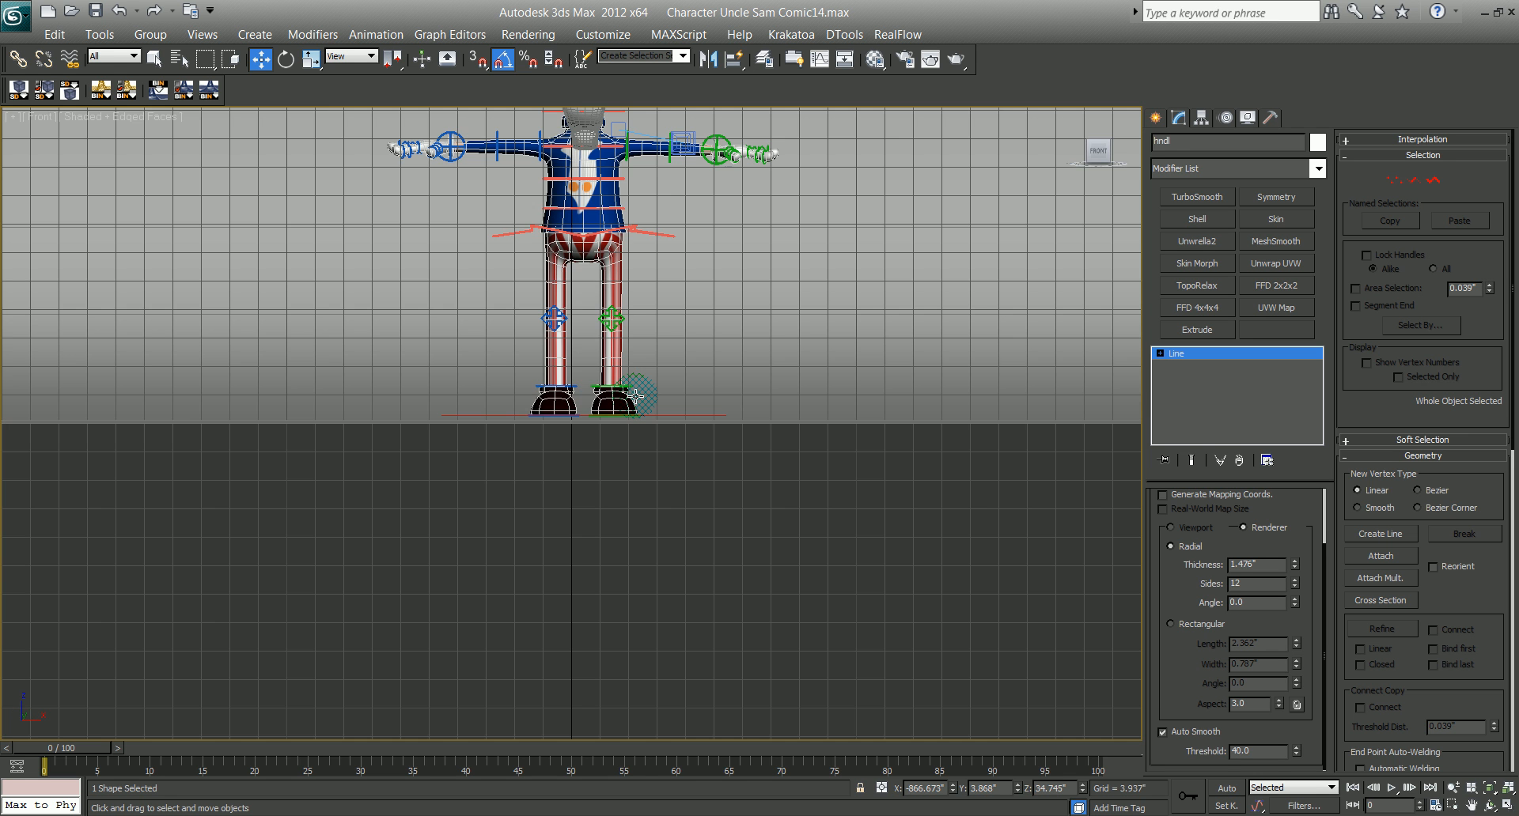
{"action": "key", "text": "z"}
{"action": "middle_click_drag", "start_coordinate": [523, 432], "coordinate": [578, 417]}
{"action": "scroll", "coordinate": [614, 414], "scroll_direction": "down", "scroll_amount": 3}
{"action": "scroll", "coordinate": [578, 417], "scroll_direction": "down", "scroll_amount": 3}
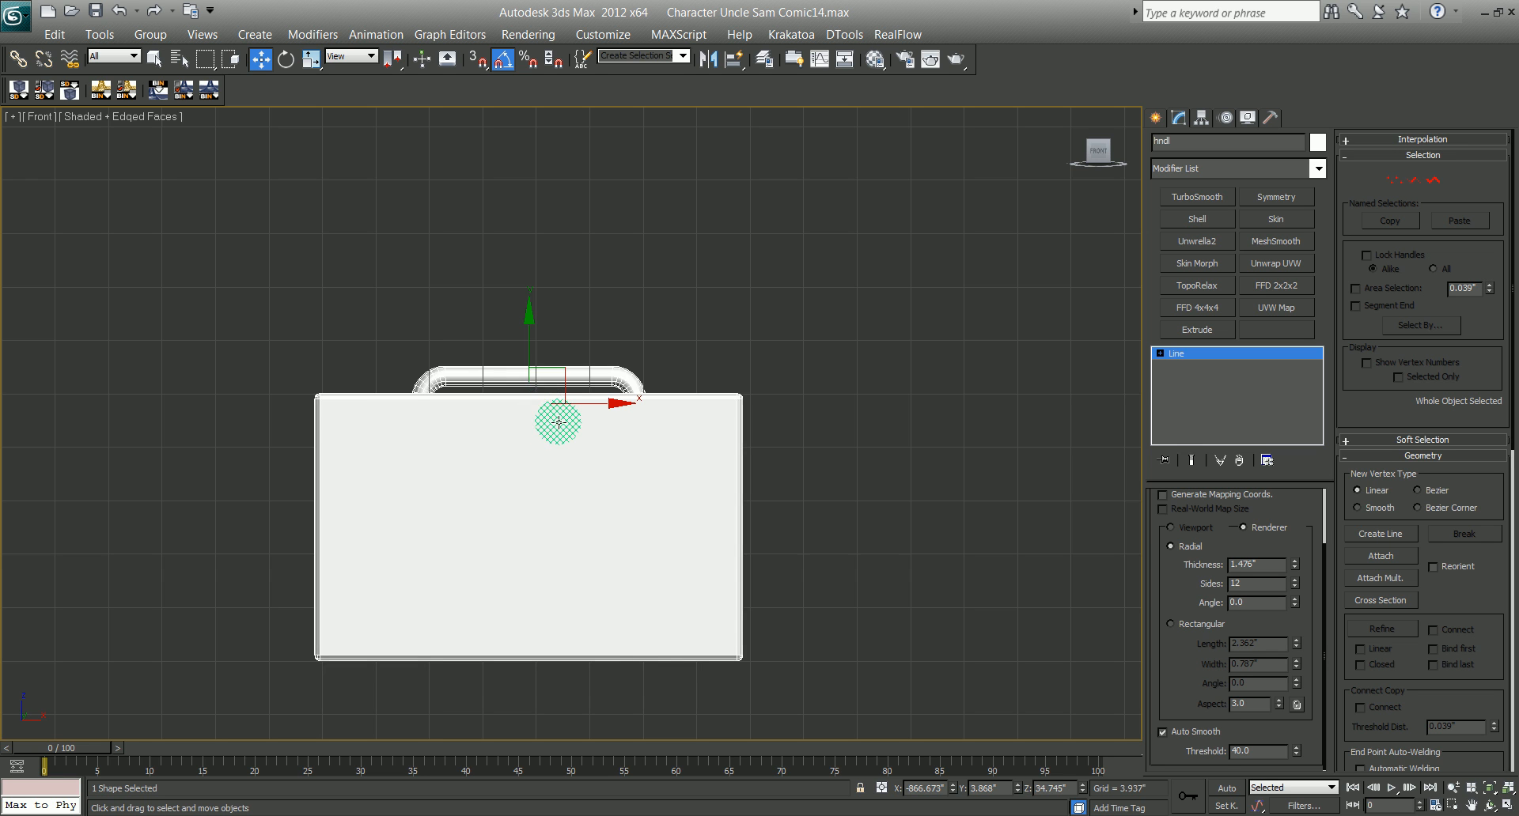
{"action": "key", "text": "F3"}
{"action": "left_click_drag", "start_coordinate": [528, 328], "coordinate": [523, 301]}
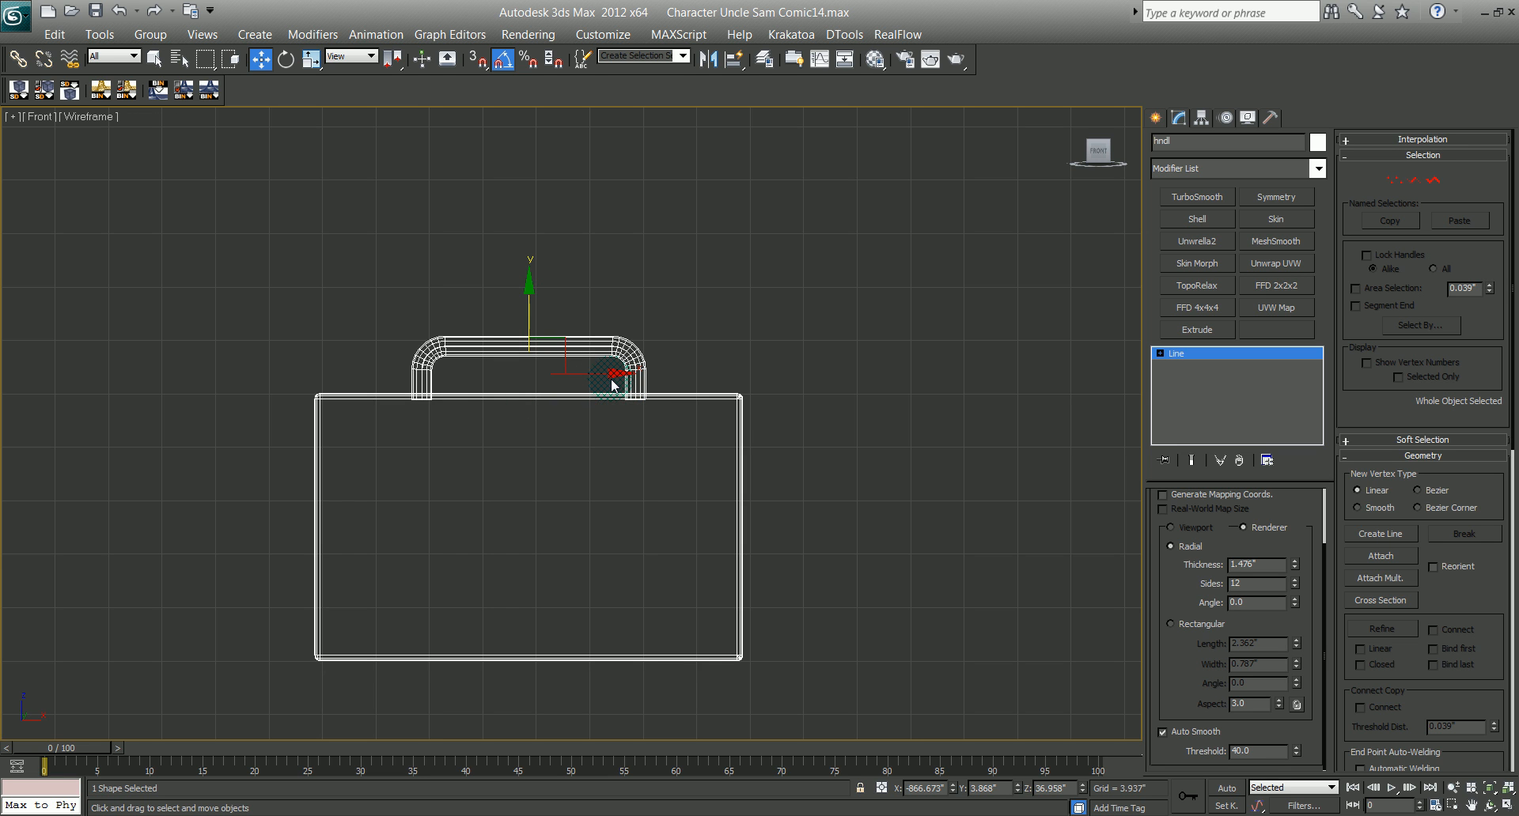
Step: Scale the handle down and lower it to a Z position of about 36.722" so its legs meet the case again
{"action": "key", "text": "r"}
{"action": "left_click_drag", "start_coordinate": [633, 372], "coordinate": [613, 374]}
{"action": "left_click_drag", "start_coordinate": [527, 293], "coordinate": [522, 310]}
{"action": "key", "text": "w"}
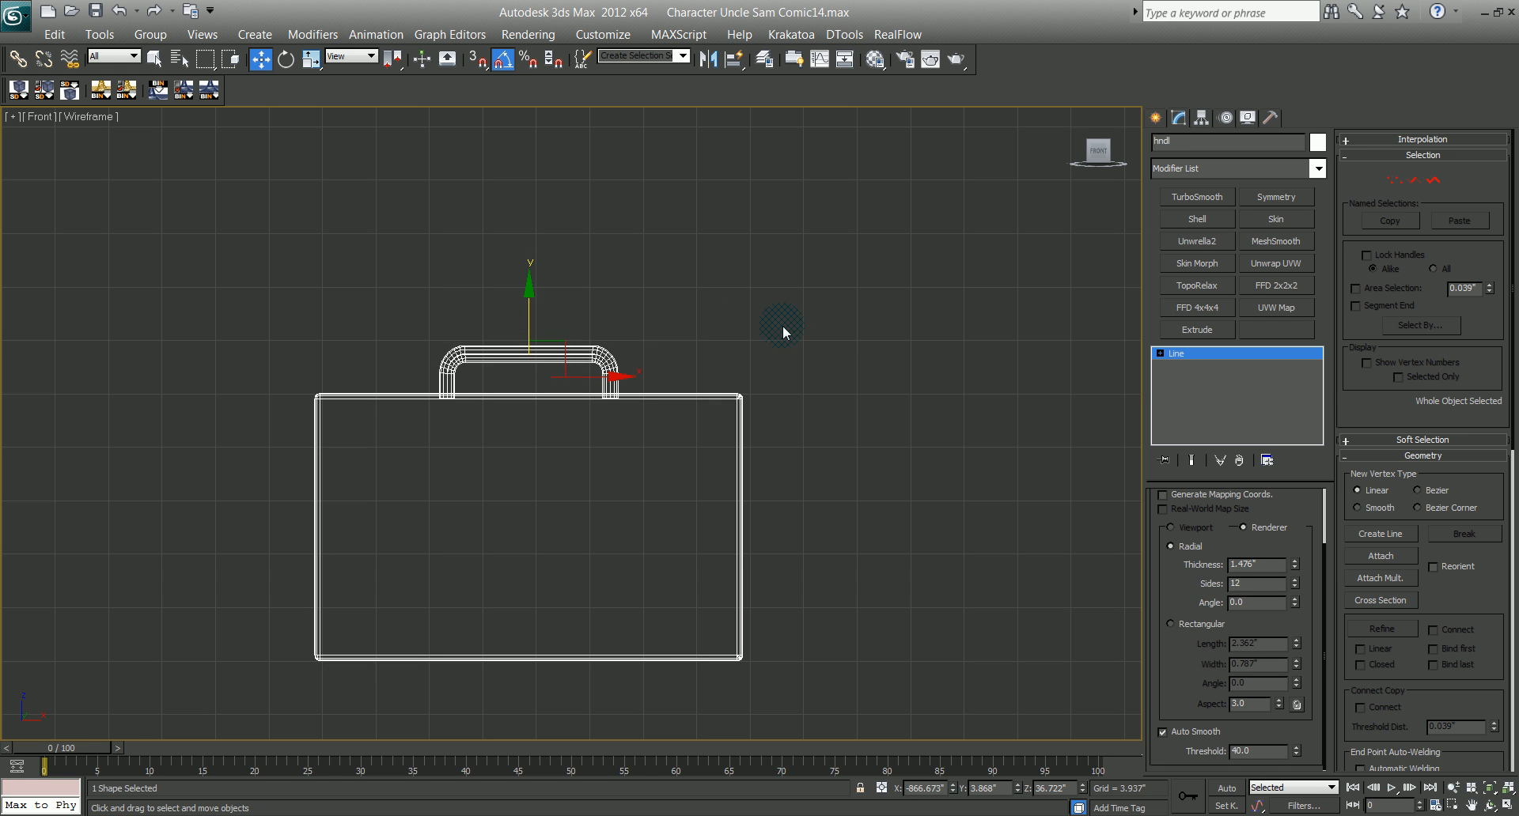
Step: Convert the hndl line to an Editable Poly and keep it selected
{"action": "right_click", "coordinate": [596, 348]}
{"action": "mouse_move", "coordinate": [671, 531]}
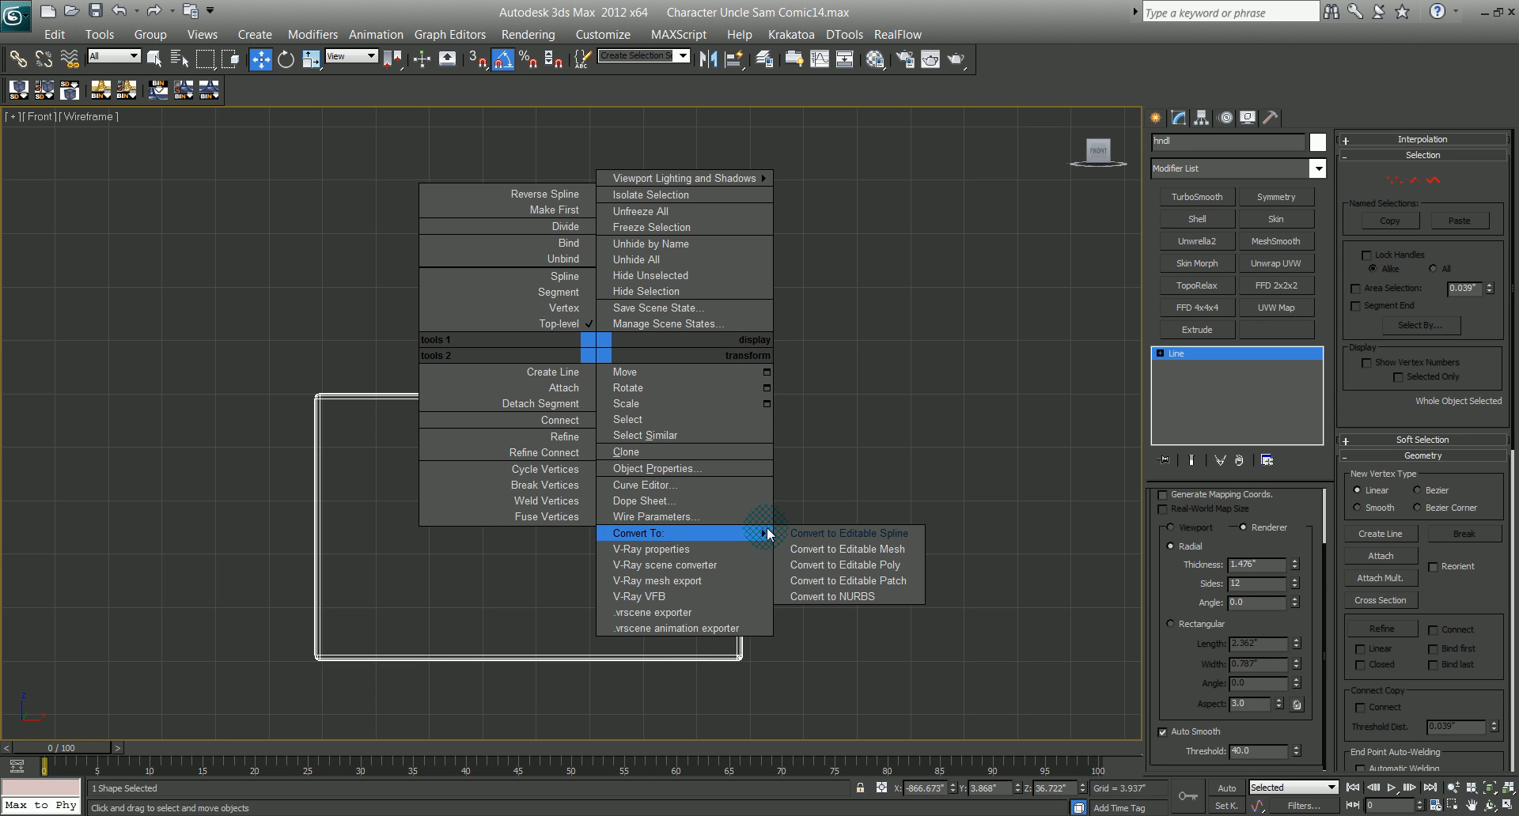
{"action": "left_click", "coordinate": [791, 565]}
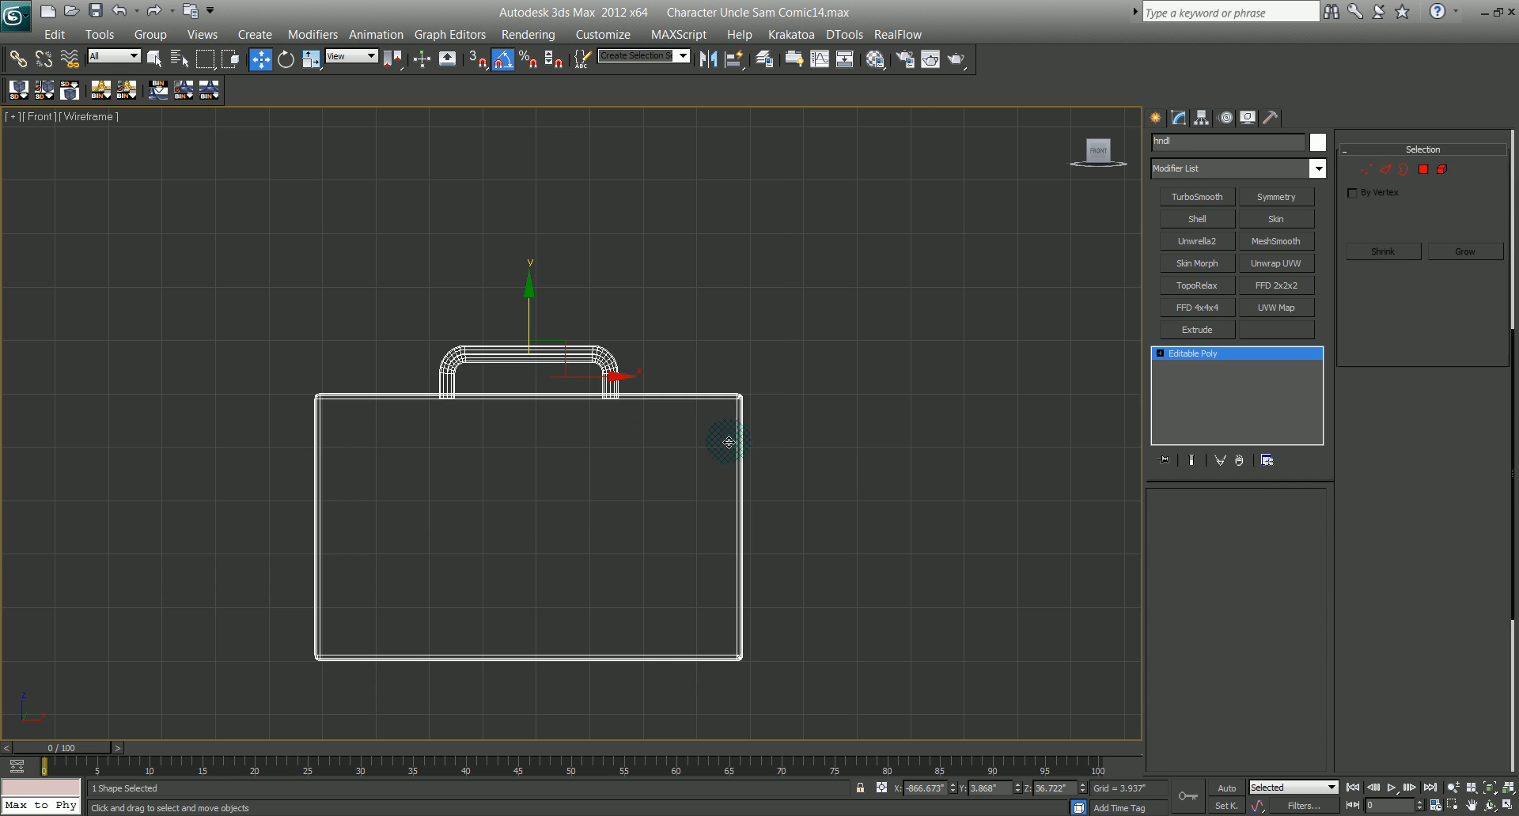
{"action": "left_click", "coordinate": [716, 396]}
{"action": "left_click", "coordinate": [585, 349]}
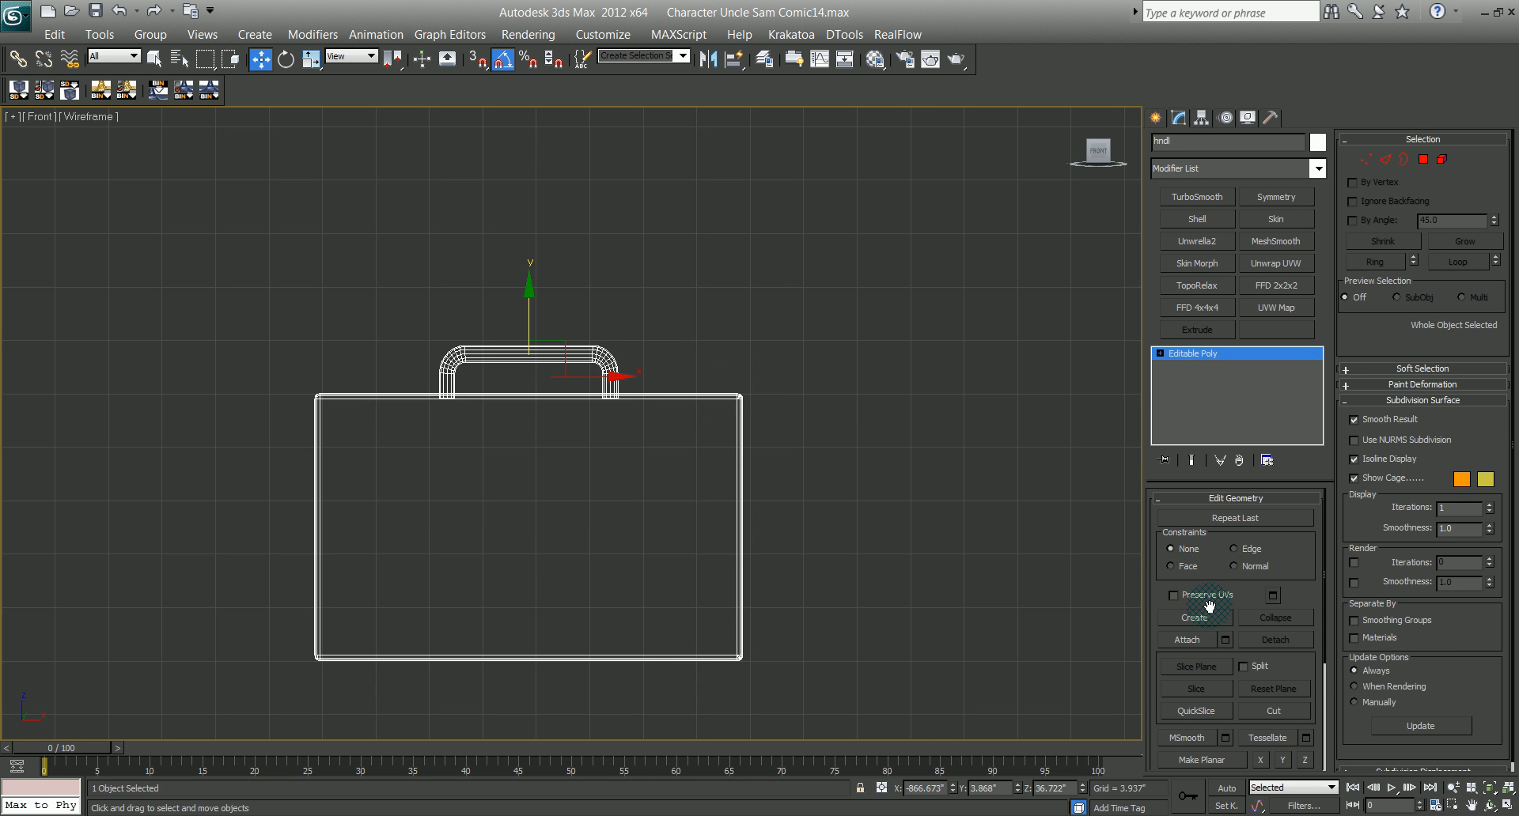
Step: Attach the briefcase body to the hndl object, then test-move the result and cancel the move
{"action": "left_click", "coordinate": [1194, 643]}
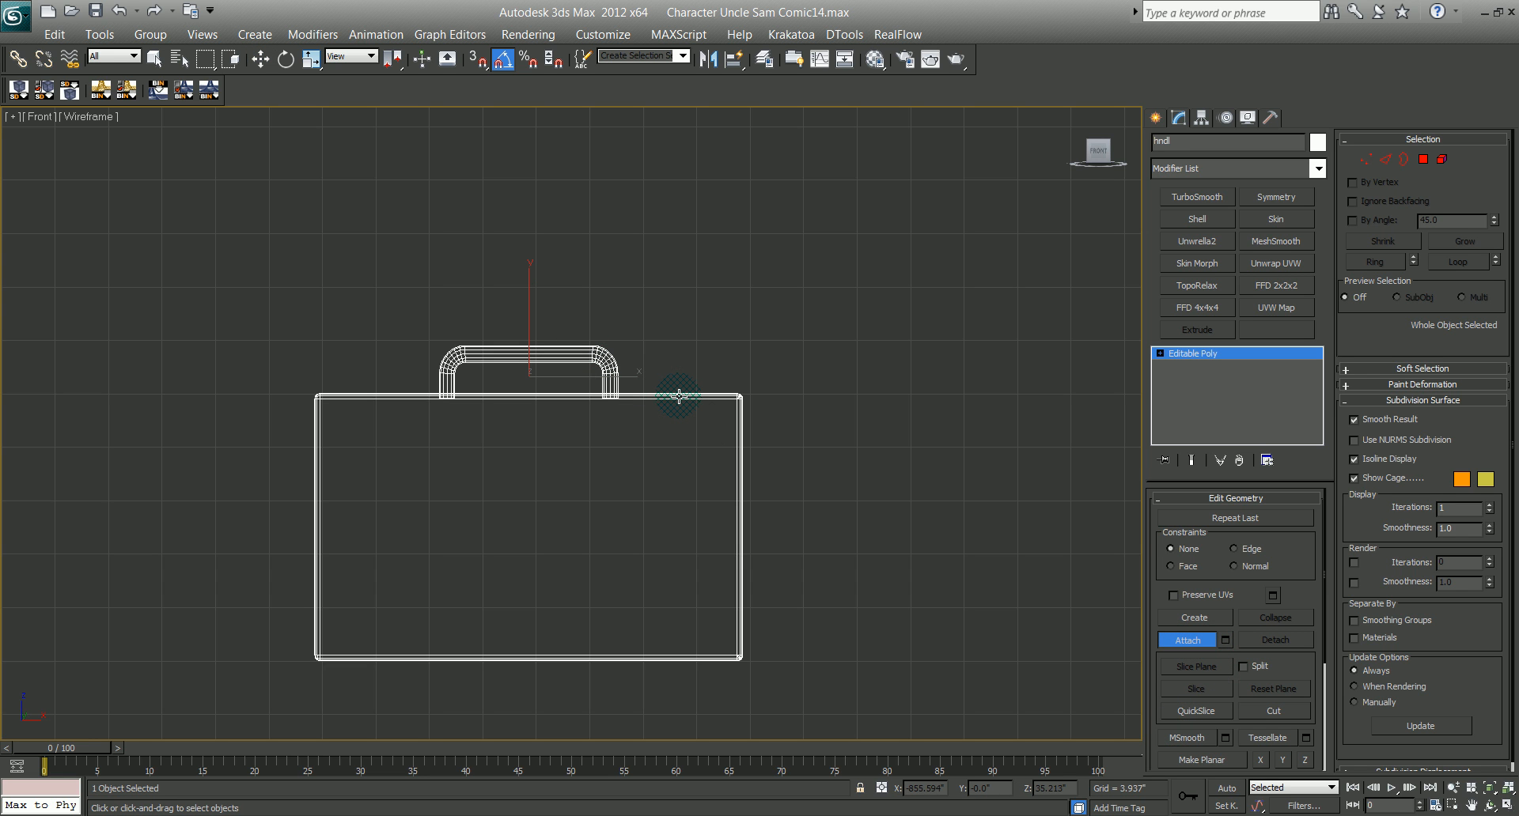
{"action": "left_click", "coordinate": [758, 398]}
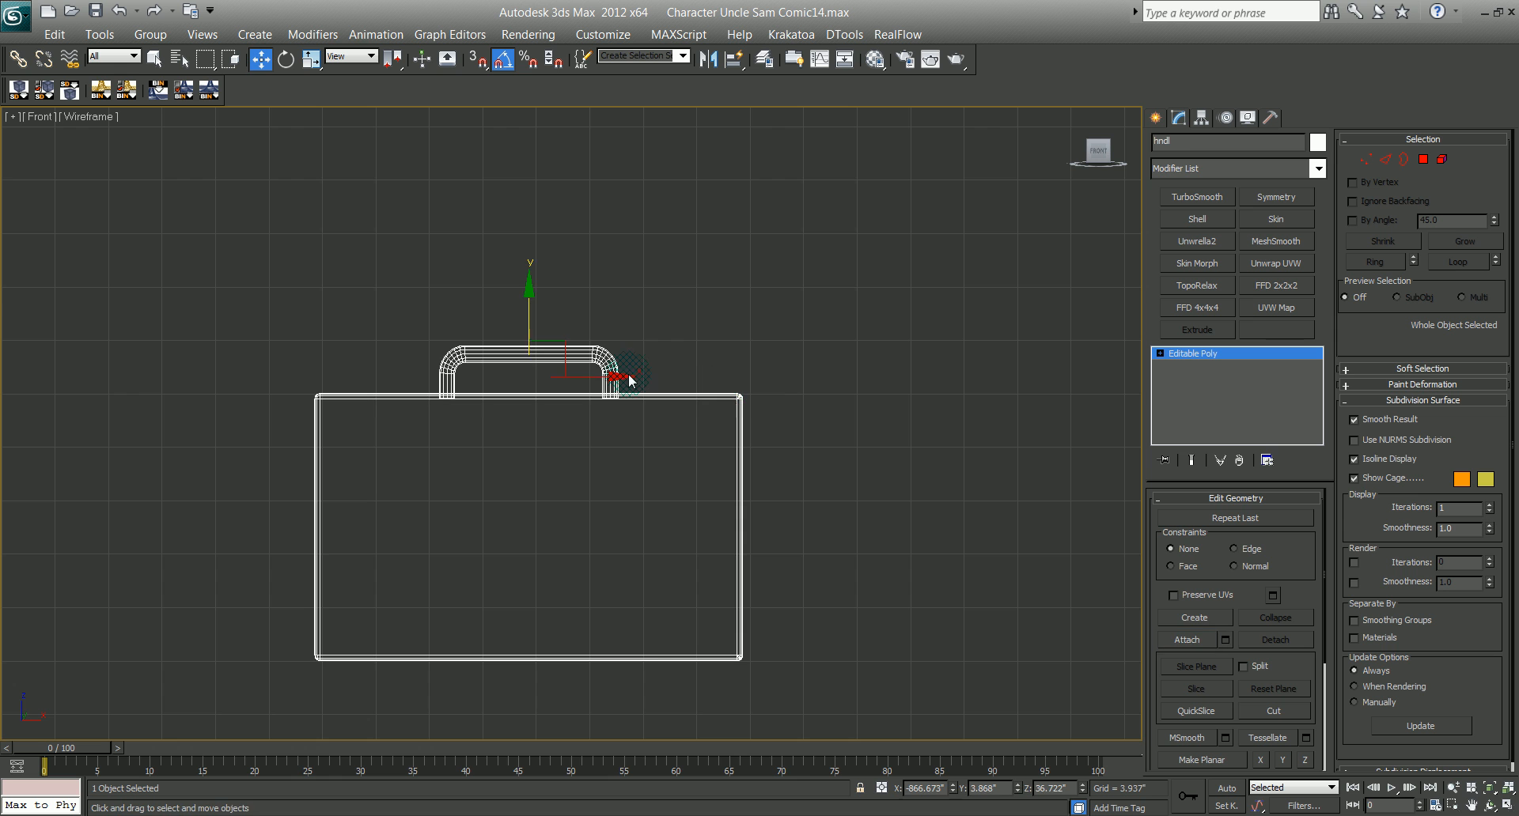
{"action": "left_click_drag", "start_coordinate": [556, 350], "coordinate": [590, 314]}
{"action": "right_click", "coordinate": [590, 314]}
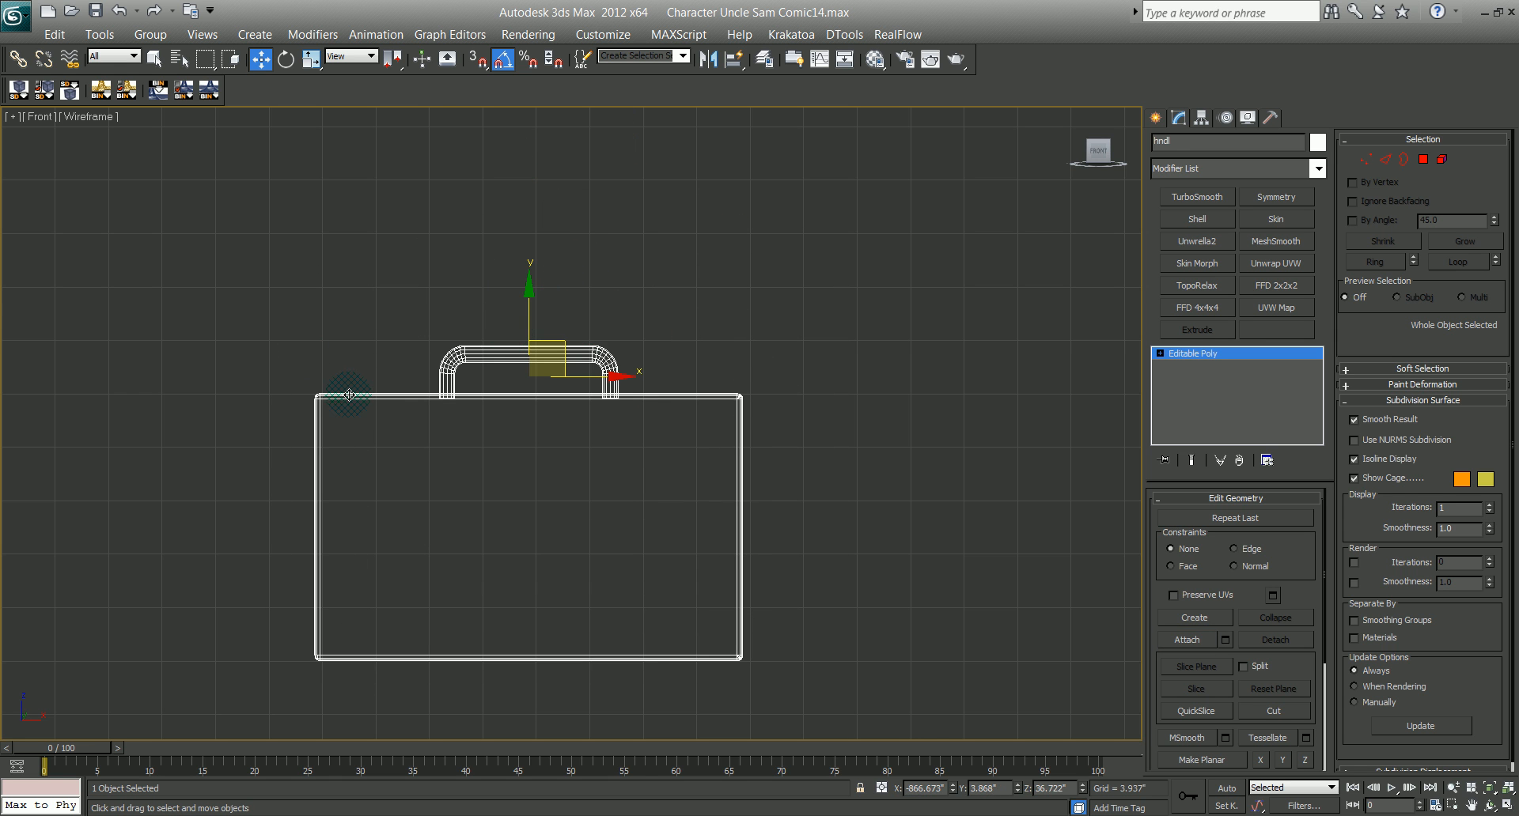
Step: Center the pivot of the hndl object to the object and deselect it
{"action": "left_click", "coordinate": [434, 318]}
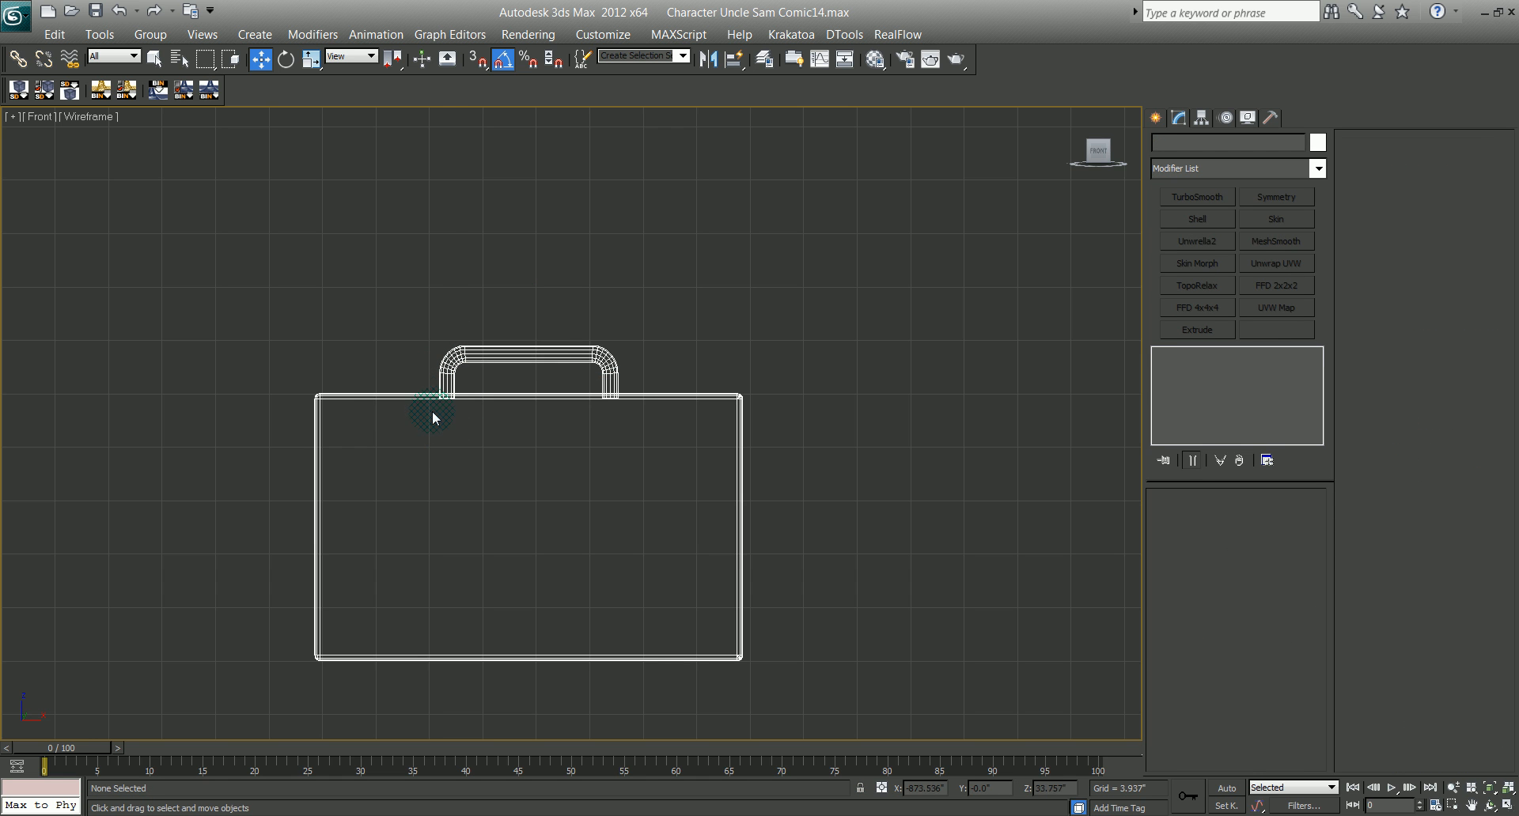
{"action": "left_click", "coordinate": [515, 361]}
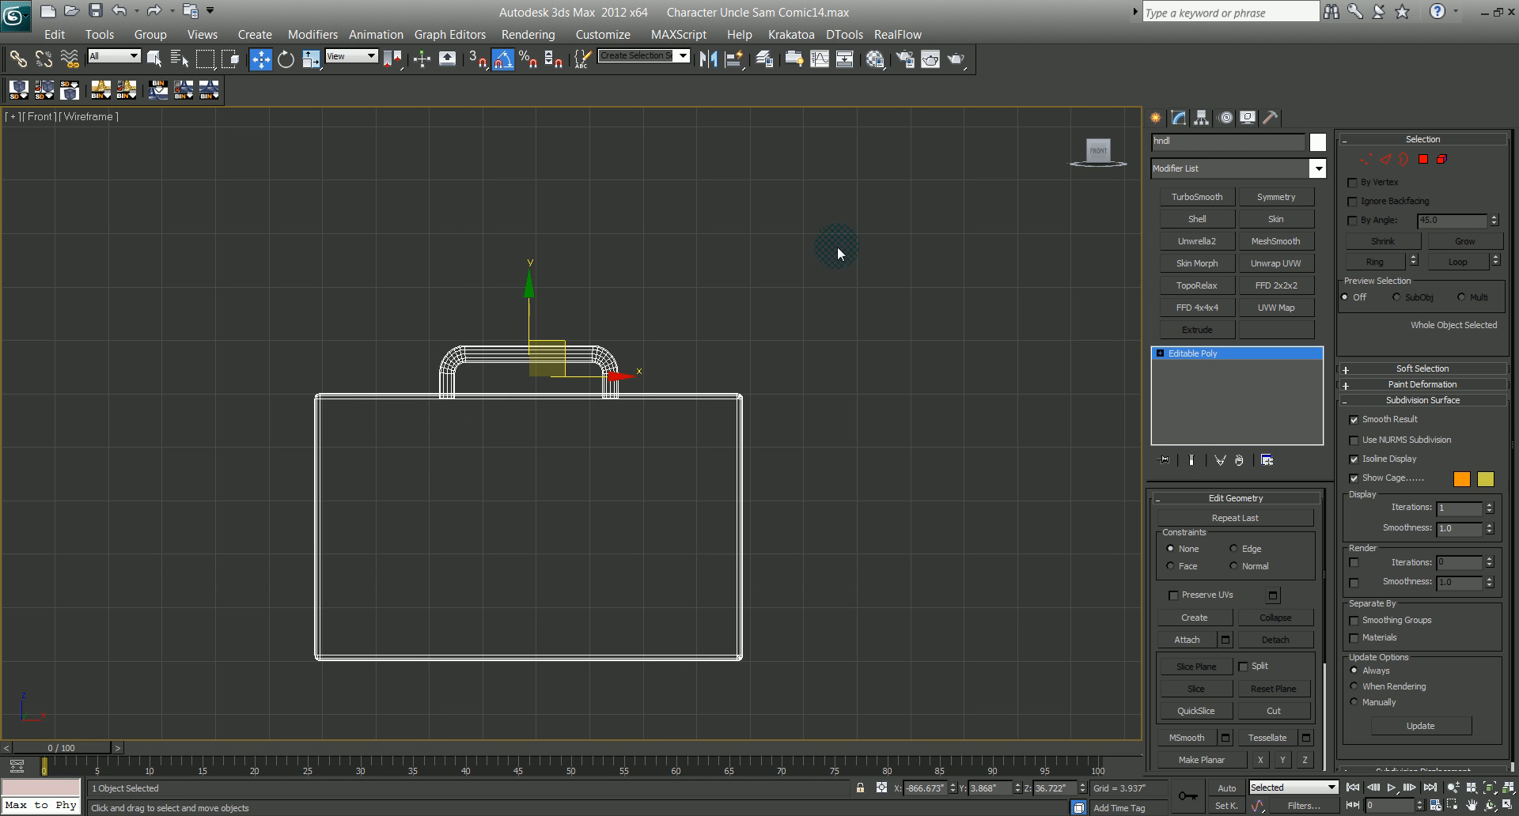
{"action": "left_click", "coordinate": [1200, 118]}
{"action": "left_click", "coordinate": [1238, 234]}
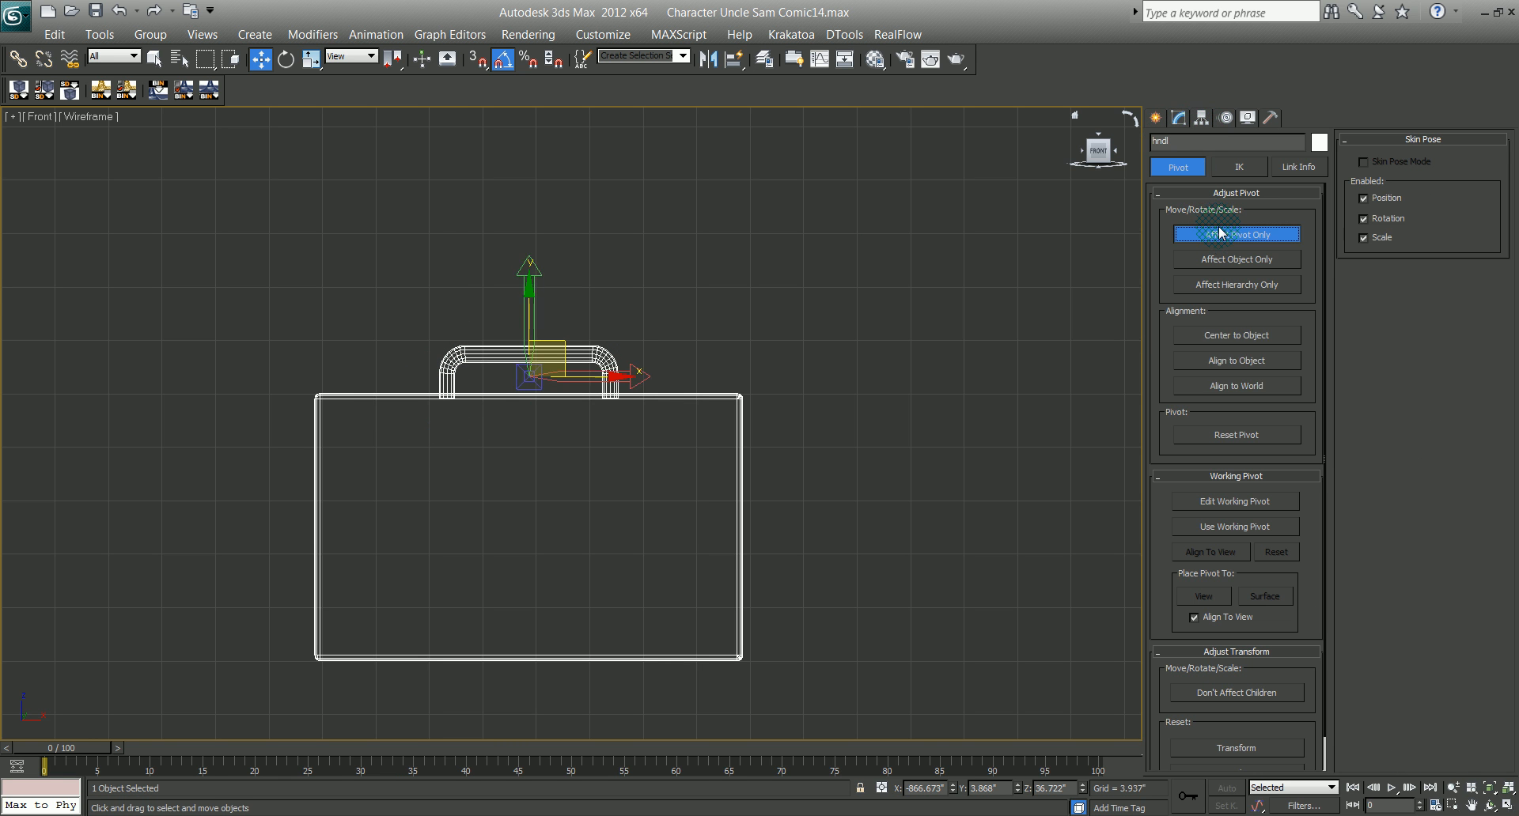
{"action": "left_click", "coordinate": [1223, 338]}
{"action": "left_click", "coordinate": [881, 368]}
Step: Examine the briefcase beside the envelope in the front and perspective views
{"action": "middle_click_drag", "start_coordinate": [880, 368], "coordinate": [681, 298]}
{"action": "scroll", "coordinate": [745, 325], "scroll_direction": "down", "scroll_amount": 5}
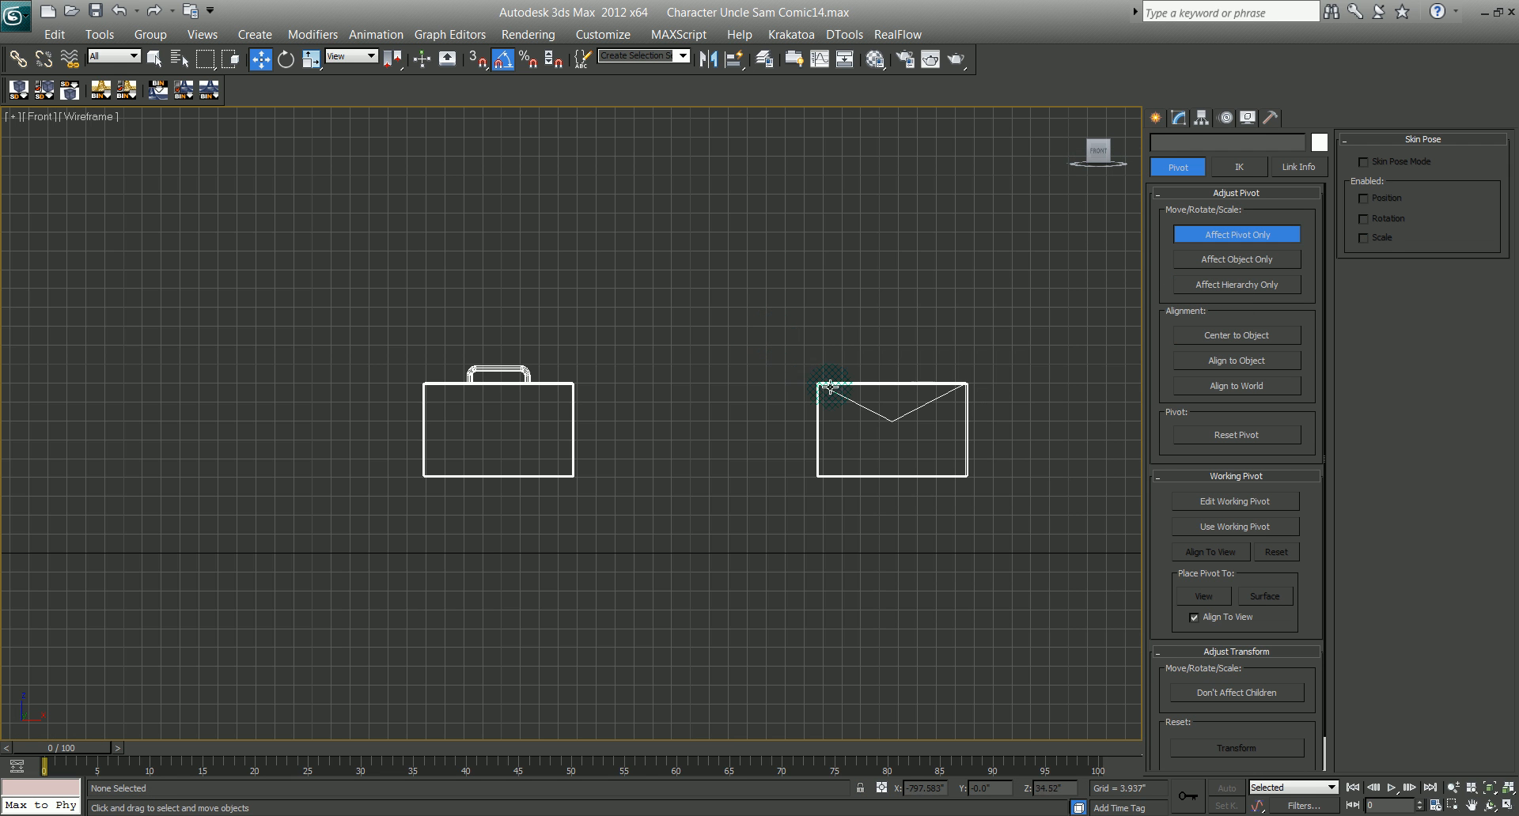
{"action": "left_click", "coordinate": [860, 403]}
{"action": "left_click", "coordinate": [897, 445]}
{"action": "scroll", "coordinate": [758, 391], "scroll_direction": "up", "scroll_amount": 3}
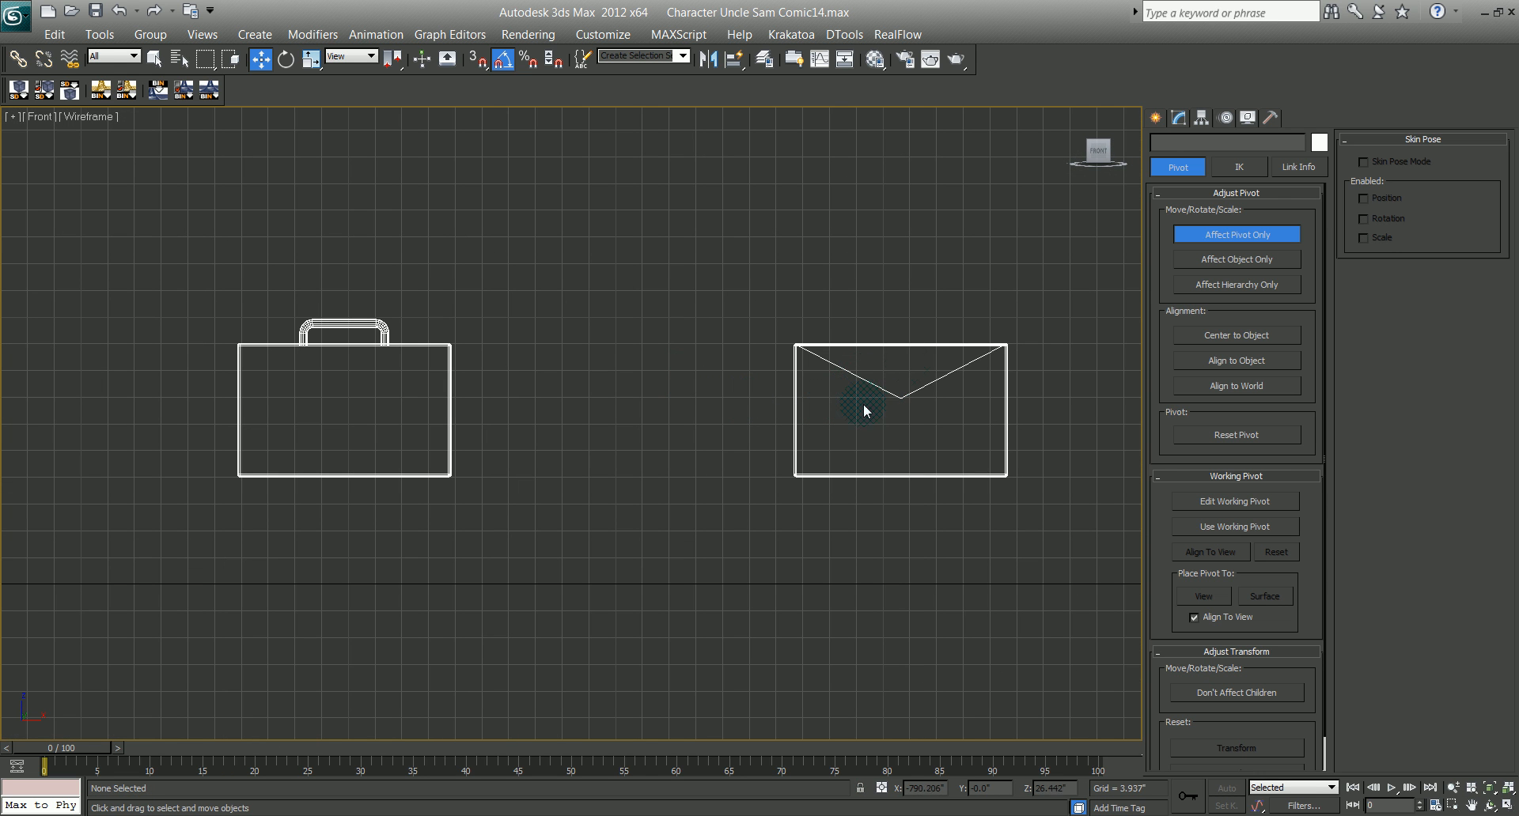
{"action": "scroll", "coordinate": [853, 401], "scroll_direction": "down", "scroll_amount": 3}
{"action": "middle_click_drag", "start_coordinate": [694, 457], "coordinate": [714, 516]}
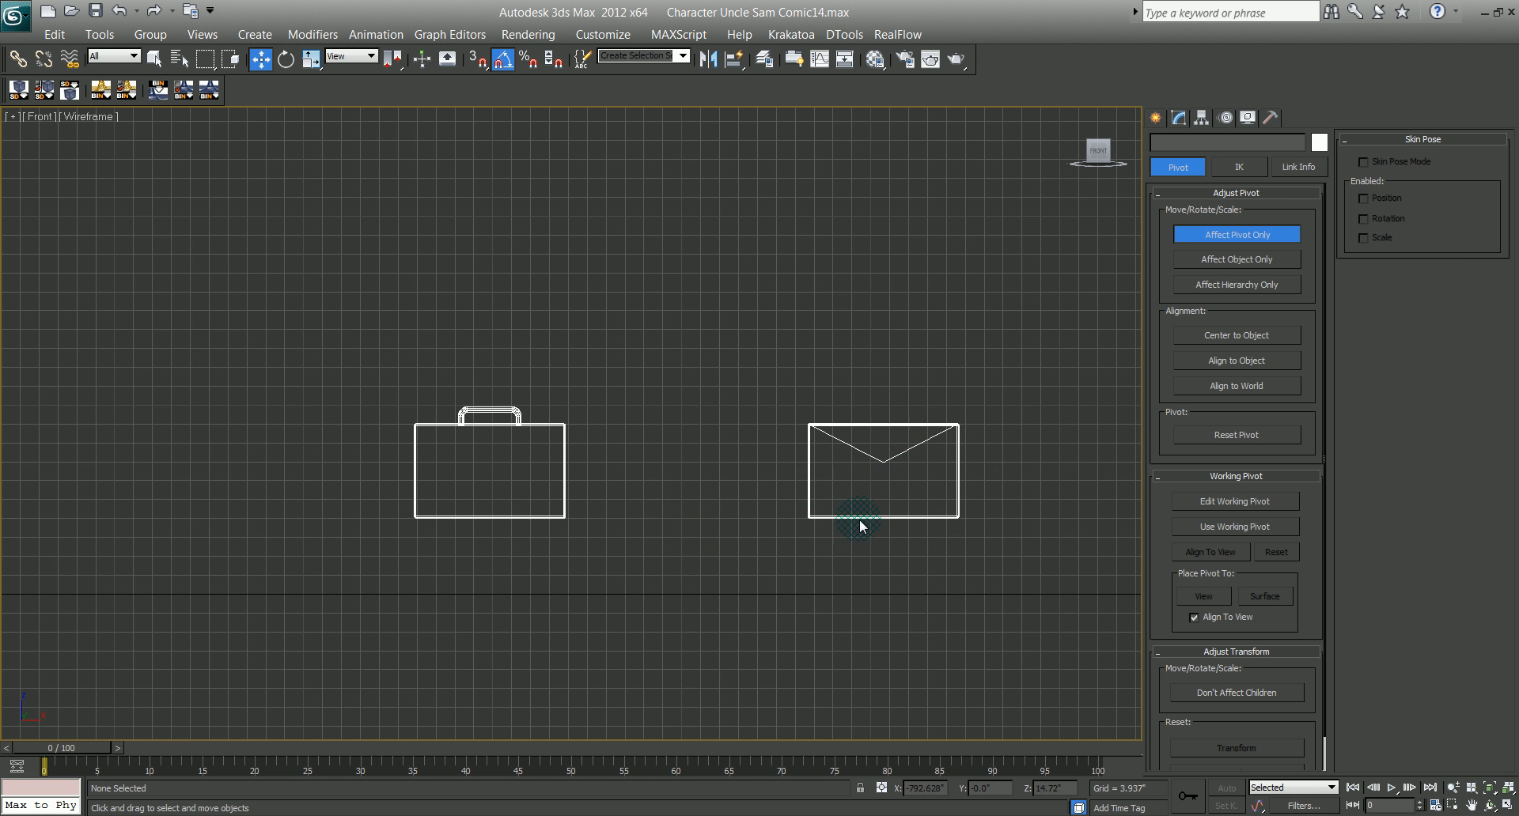
{"action": "middle_click_drag", "start_coordinate": [720, 481], "coordinate": [689, 478]}
{"action": "scroll", "coordinate": [699, 486], "scroll_direction": "up", "scroll_amount": 3}
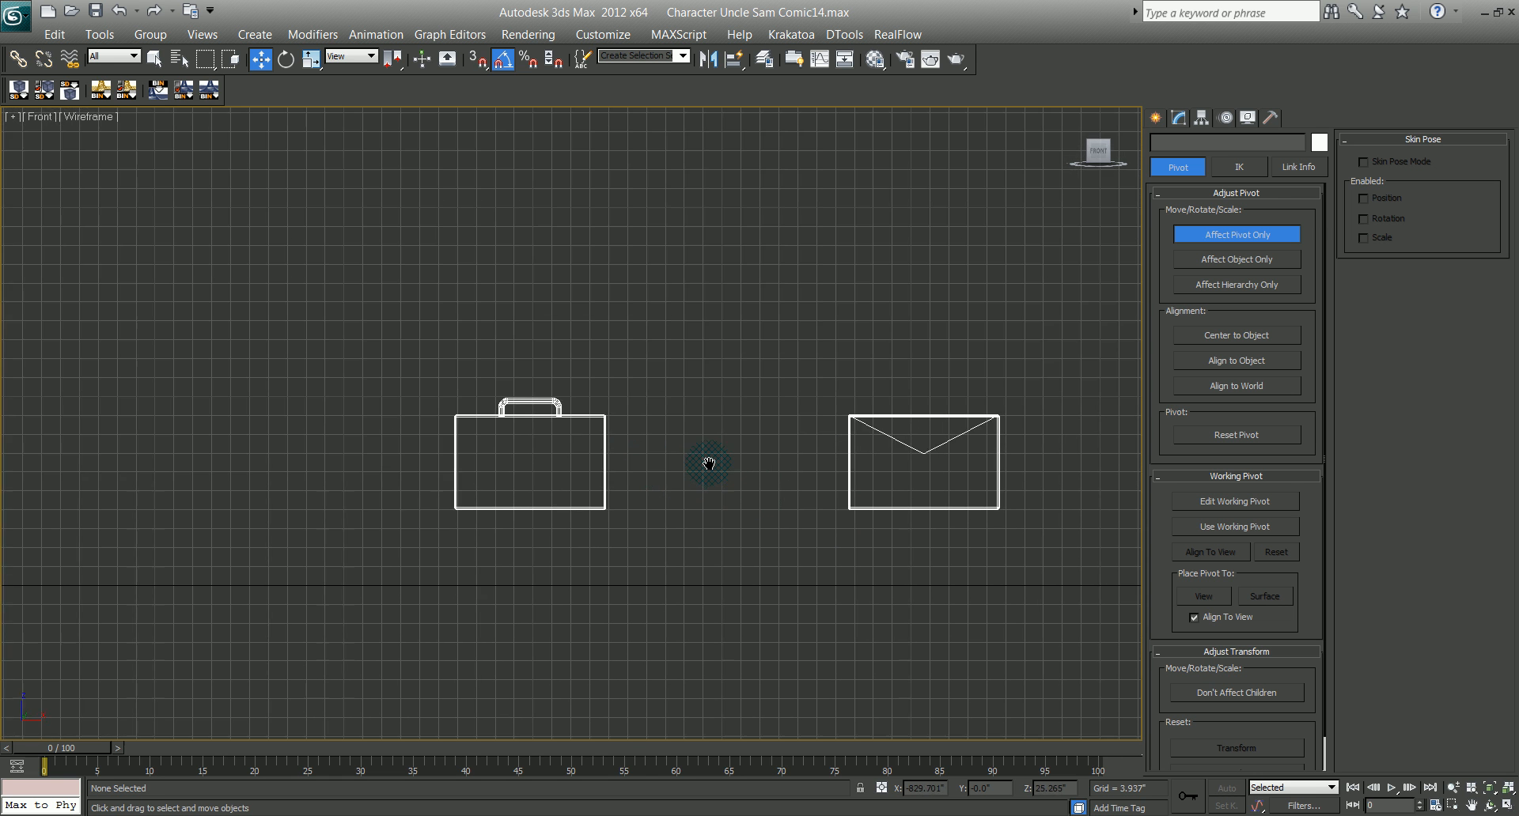
{"action": "middle_click_drag", "start_coordinate": [747, 495], "coordinate": [875, 485]}
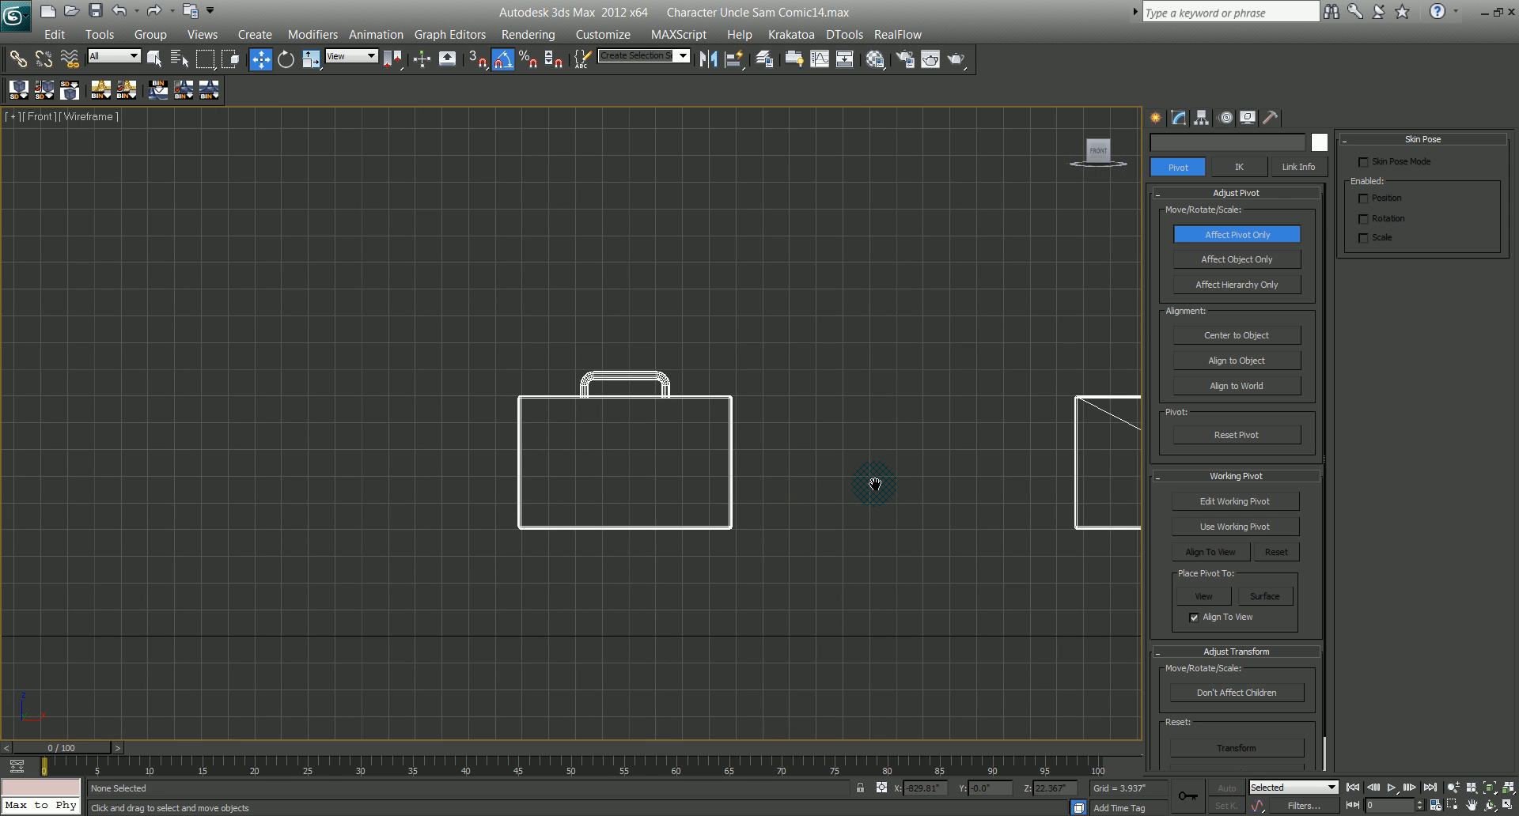
{"action": "middle_click_drag", "start_coordinate": [886, 424], "coordinate": [805, 407]}
{"action": "key", "text": "p"}
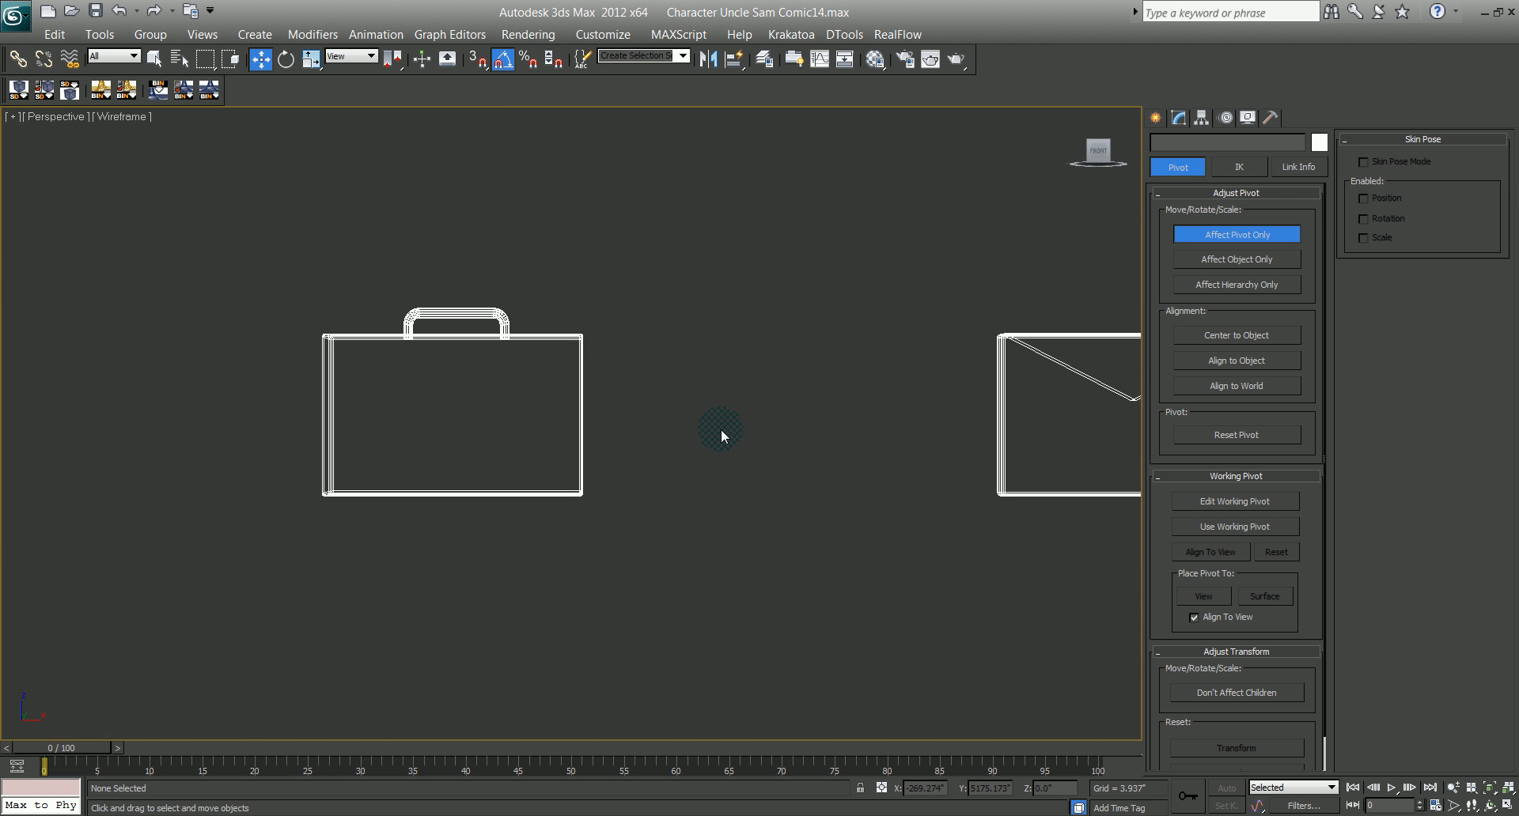
Step: Check the reference picture sample.jpg in Windows Photo Viewer for the next prop and return to 3ds Max
{"action": "left_click", "coordinate": [867, 815]}
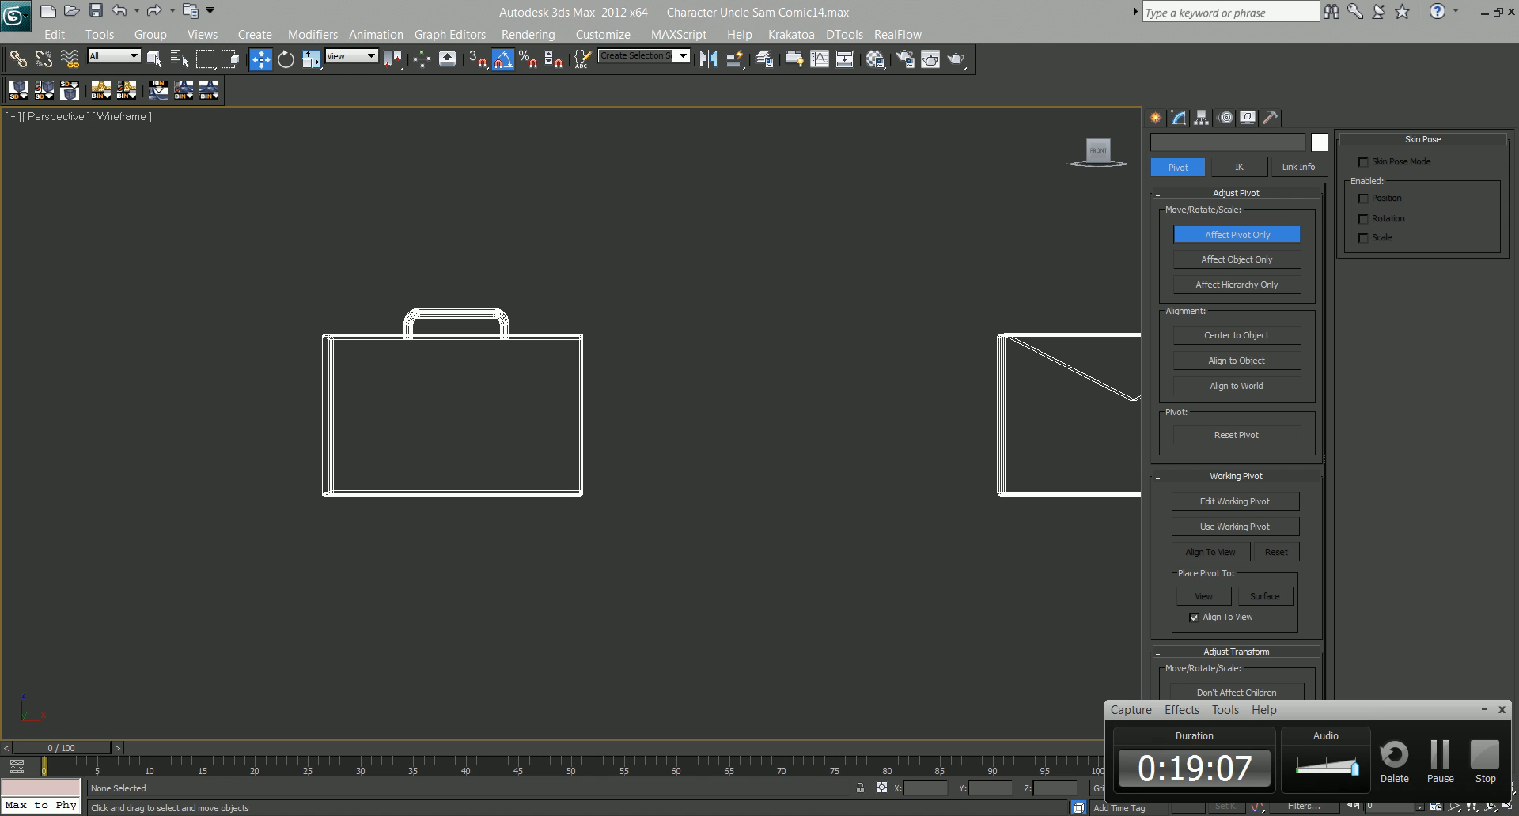
{"action": "middle_click_drag", "start_coordinate": [644, 509], "coordinate": [712, 475]}
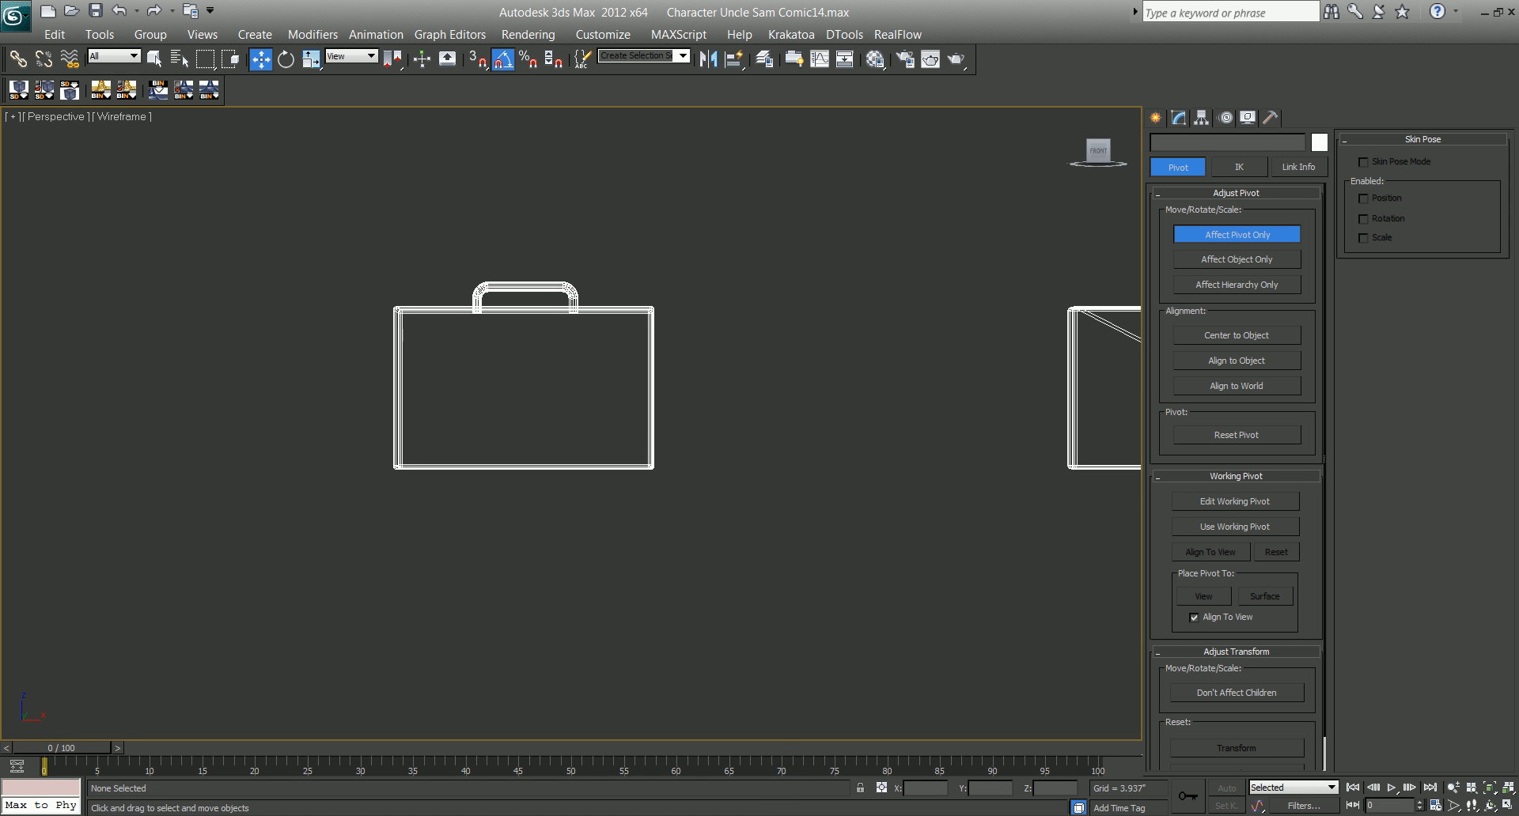
{"action": "left_click", "coordinate": [858, 815]}
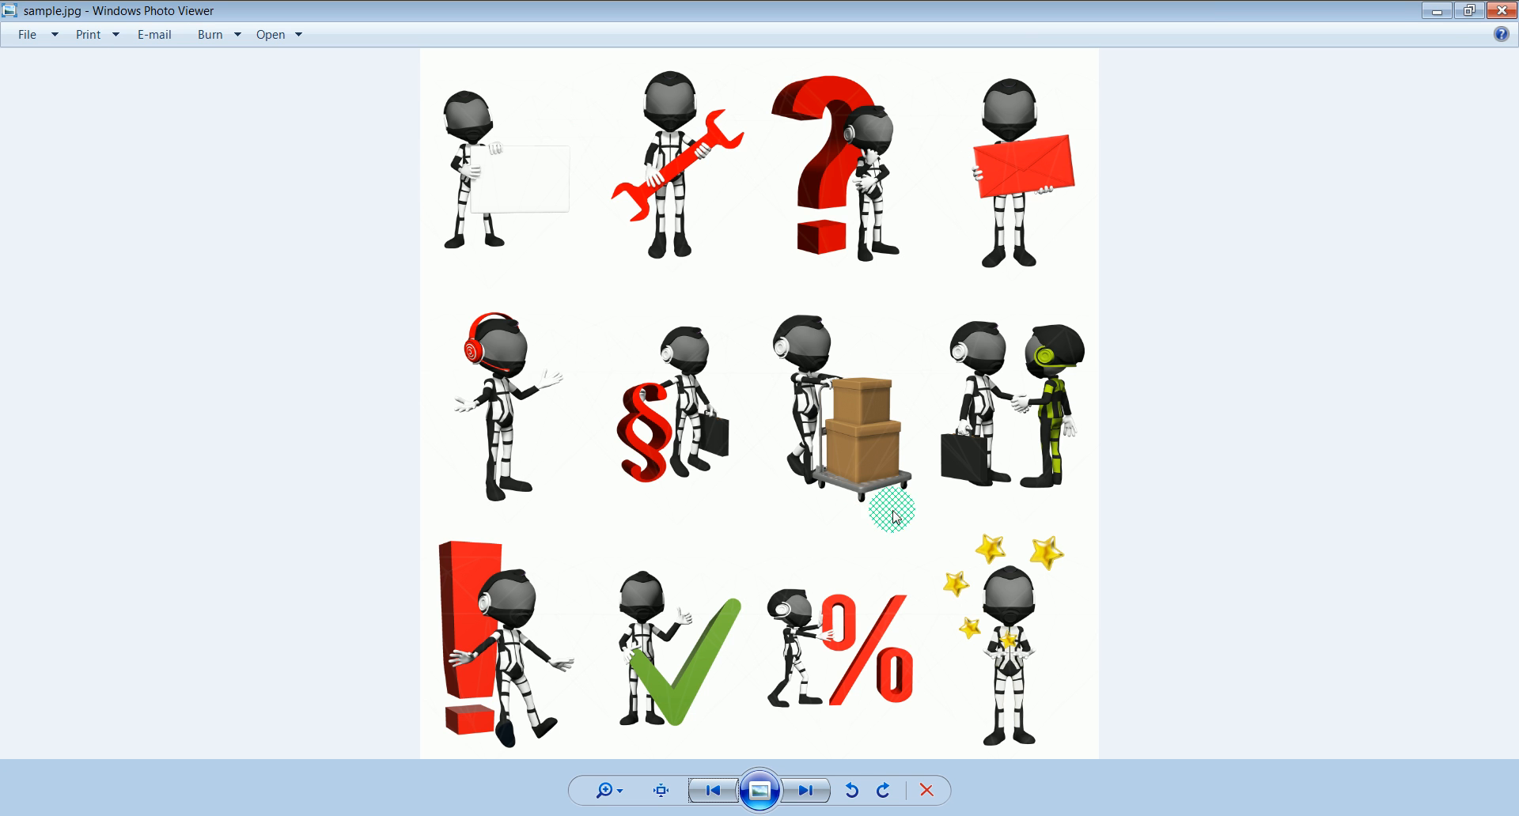
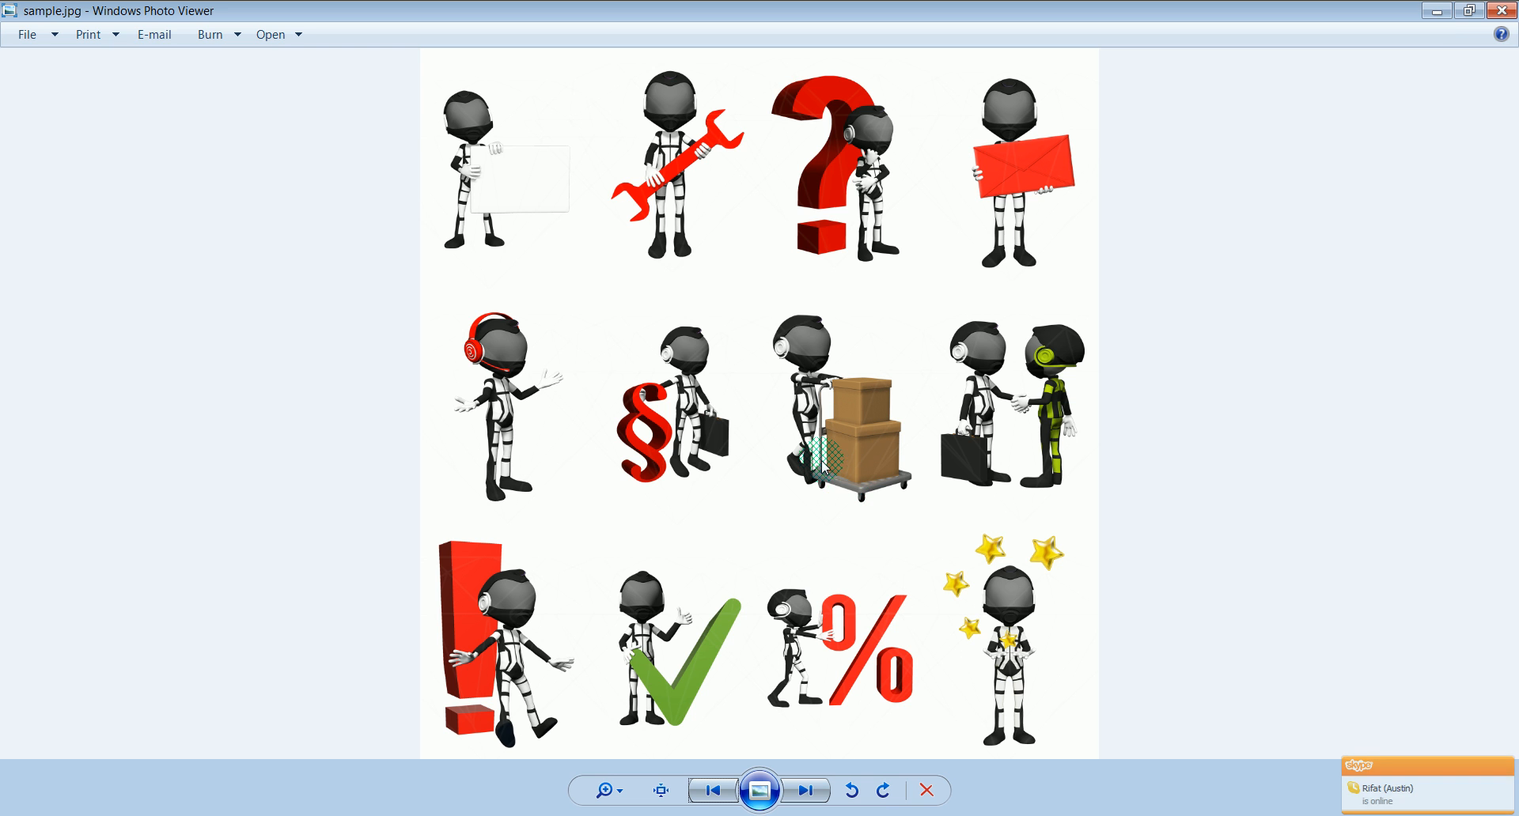
{"action": "left_click", "coordinate": [538, 815]}
Step: Turn off the Affect Pivot Only mode with all finished props in view in perspective
{"action": "scroll", "coordinate": [563, 532], "scroll_direction": "down", "scroll_amount": 4}
{"action": "middle_click_drag", "start_coordinate": [654, 512], "coordinate": [450, 426], "text": "alt"}
{"action": "scroll", "coordinate": [752, 418], "scroll_direction": "down", "scroll_amount": 3}
{"action": "middle_click_drag", "start_coordinate": [602, 430], "coordinate": [662, 434], "text": "alt"}
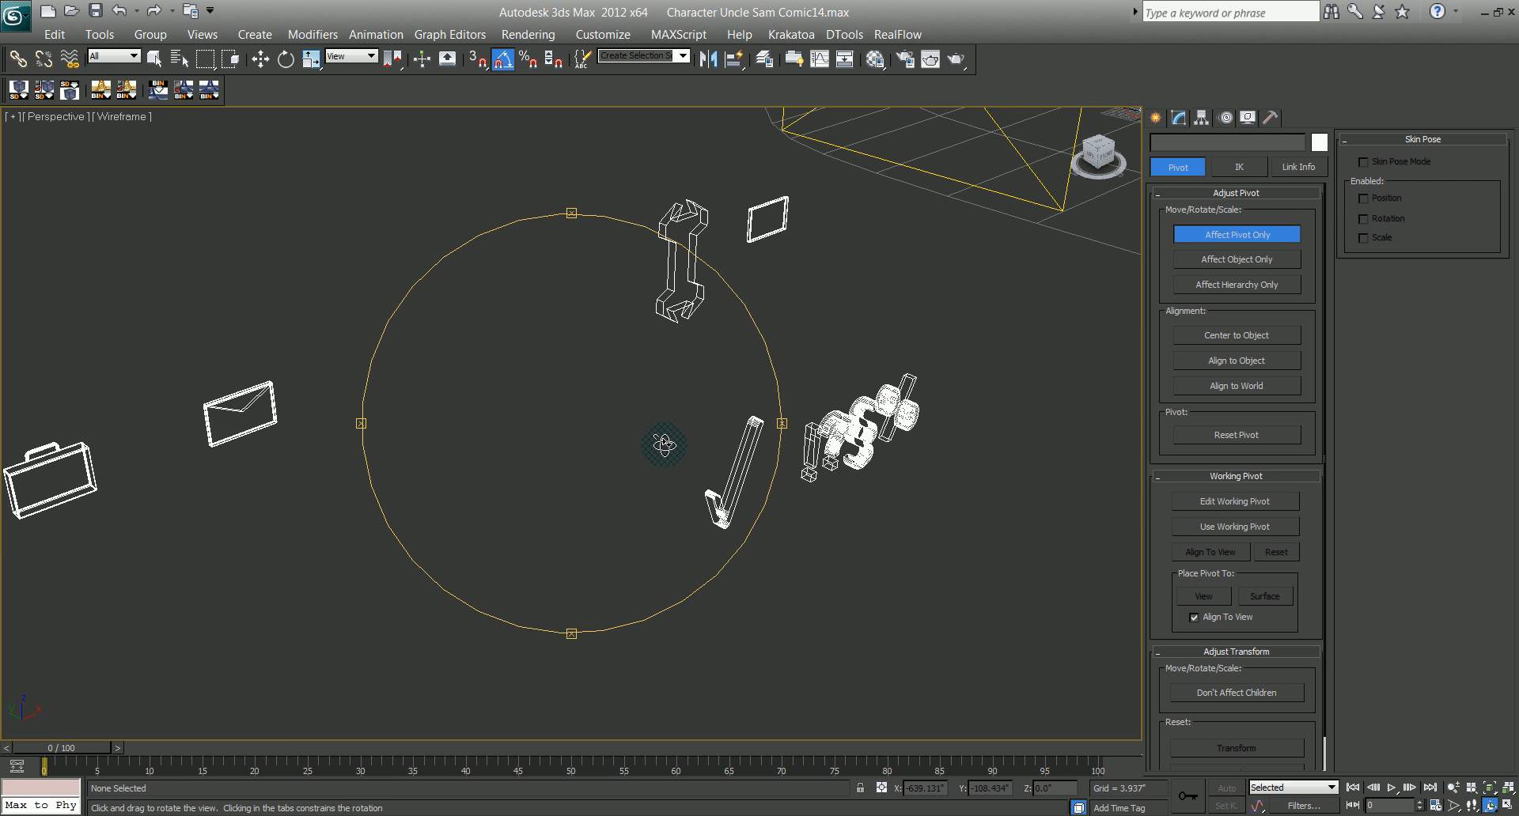
{"action": "scroll", "coordinate": [570, 393], "scroll_direction": "down", "scroll_amount": 3}
{"action": "middle_click_drag", "start_coordinate": [530, 416], "coordinate": [580, 388]}
{"action": "left_click", "coordinate": [1237, 234]}
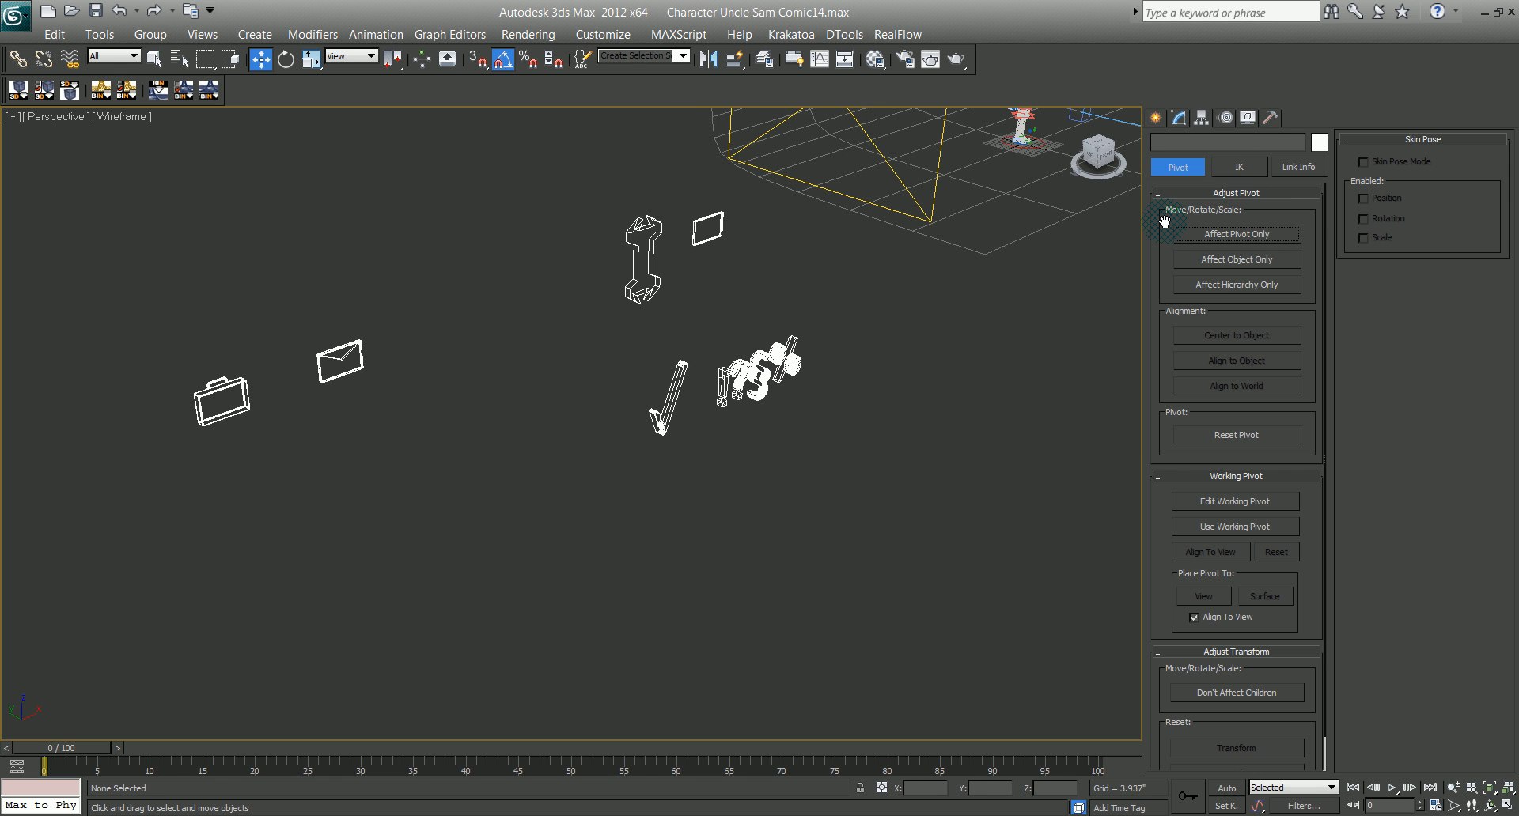
{"action": "middle_click_drag", "start_coordinate": [761, 370], "coordinate": [844, 357]}
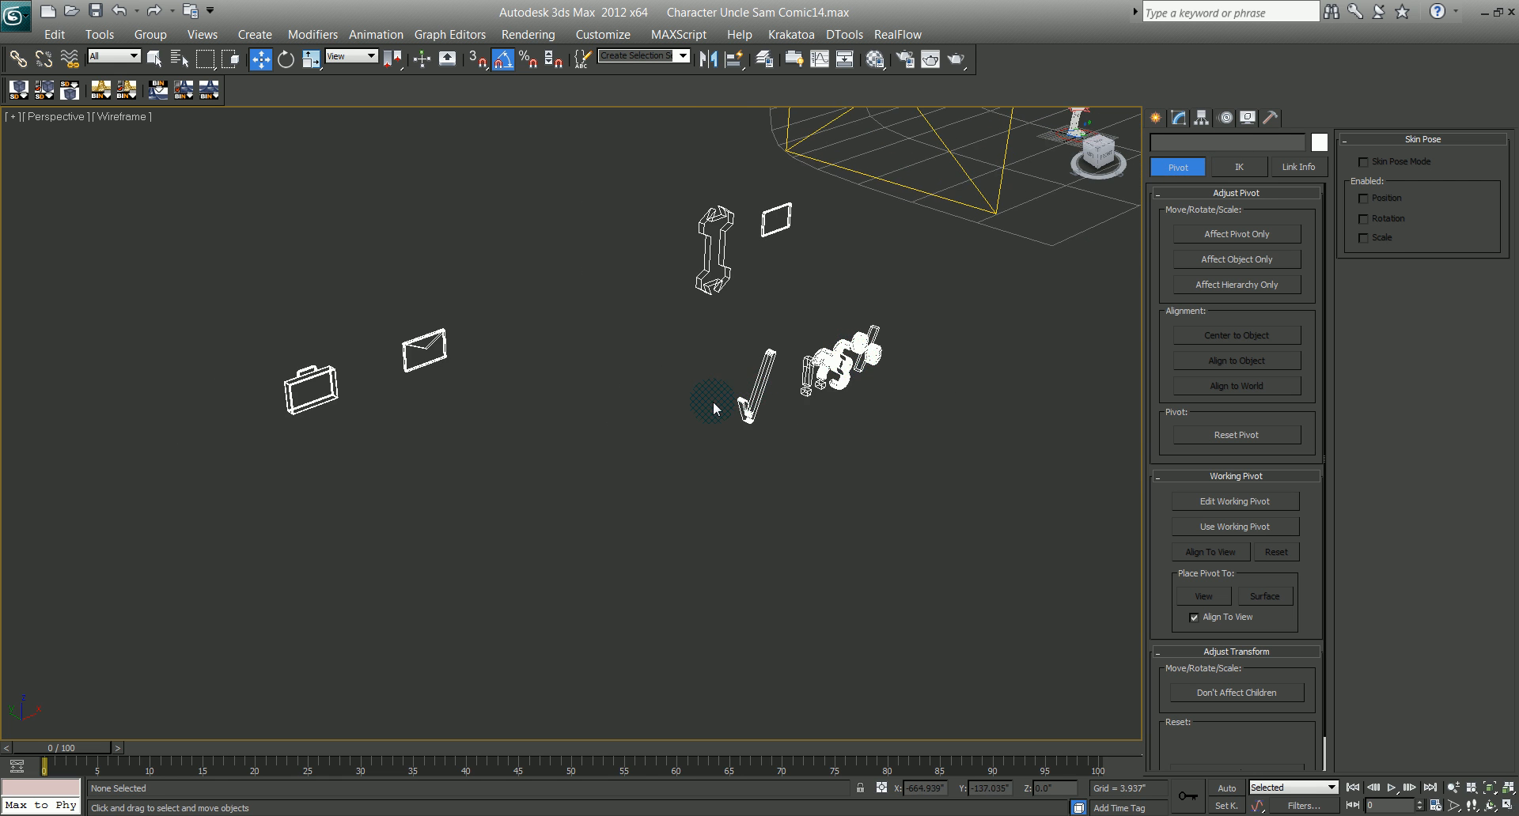
Step: Create a cube-shaped box primitive about 33.7" on each side in the empty area in front of the envelope and briefcase
{"action": "left_click", "coordinate": [1182, 168]}
{"action": "left_click", "coordinate": [1179, 118]}
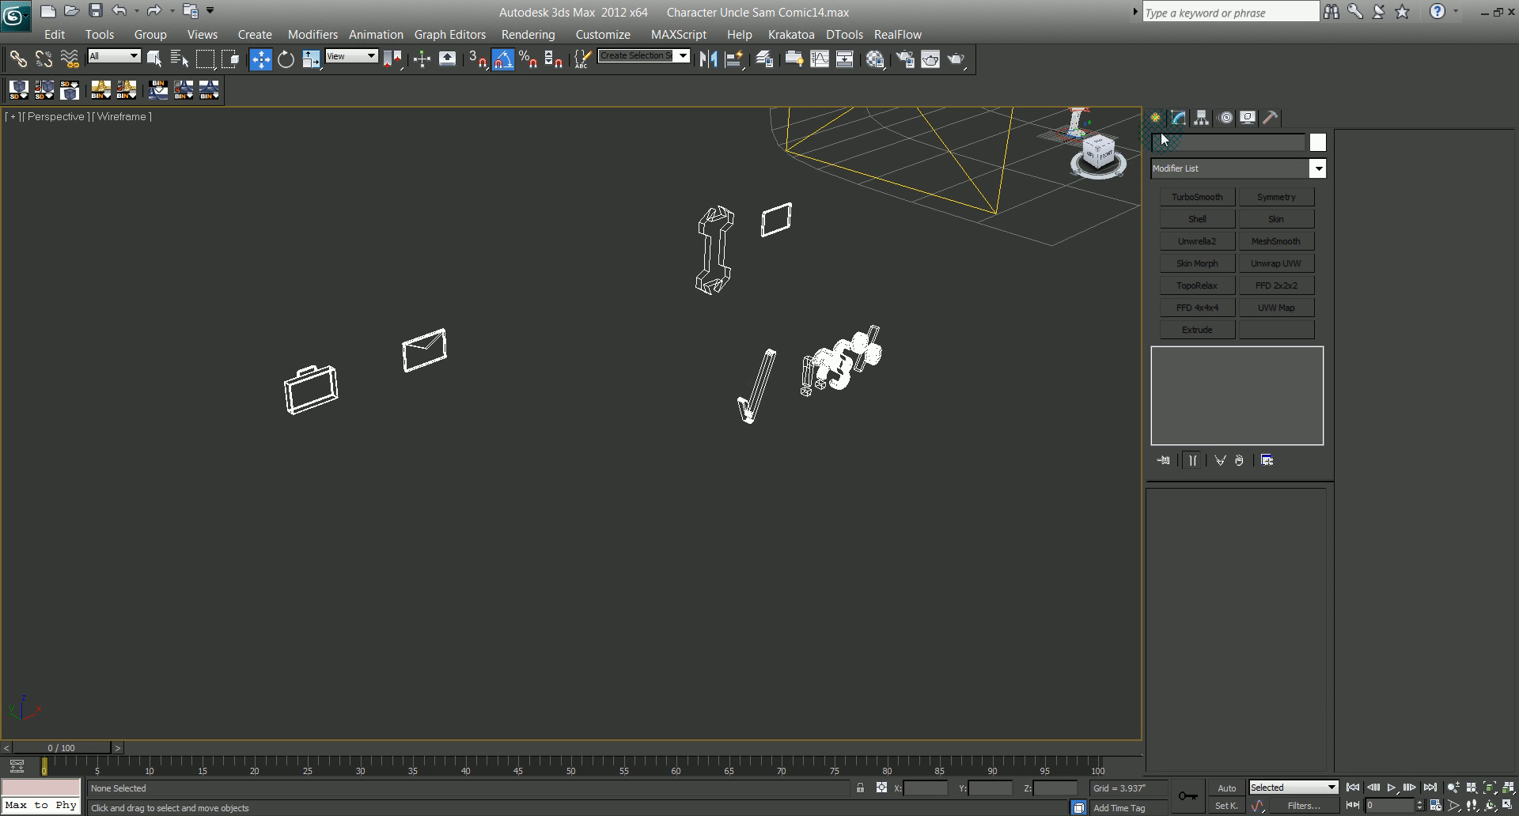
{"action": "left_click", "coordinate": [1156, 119]}
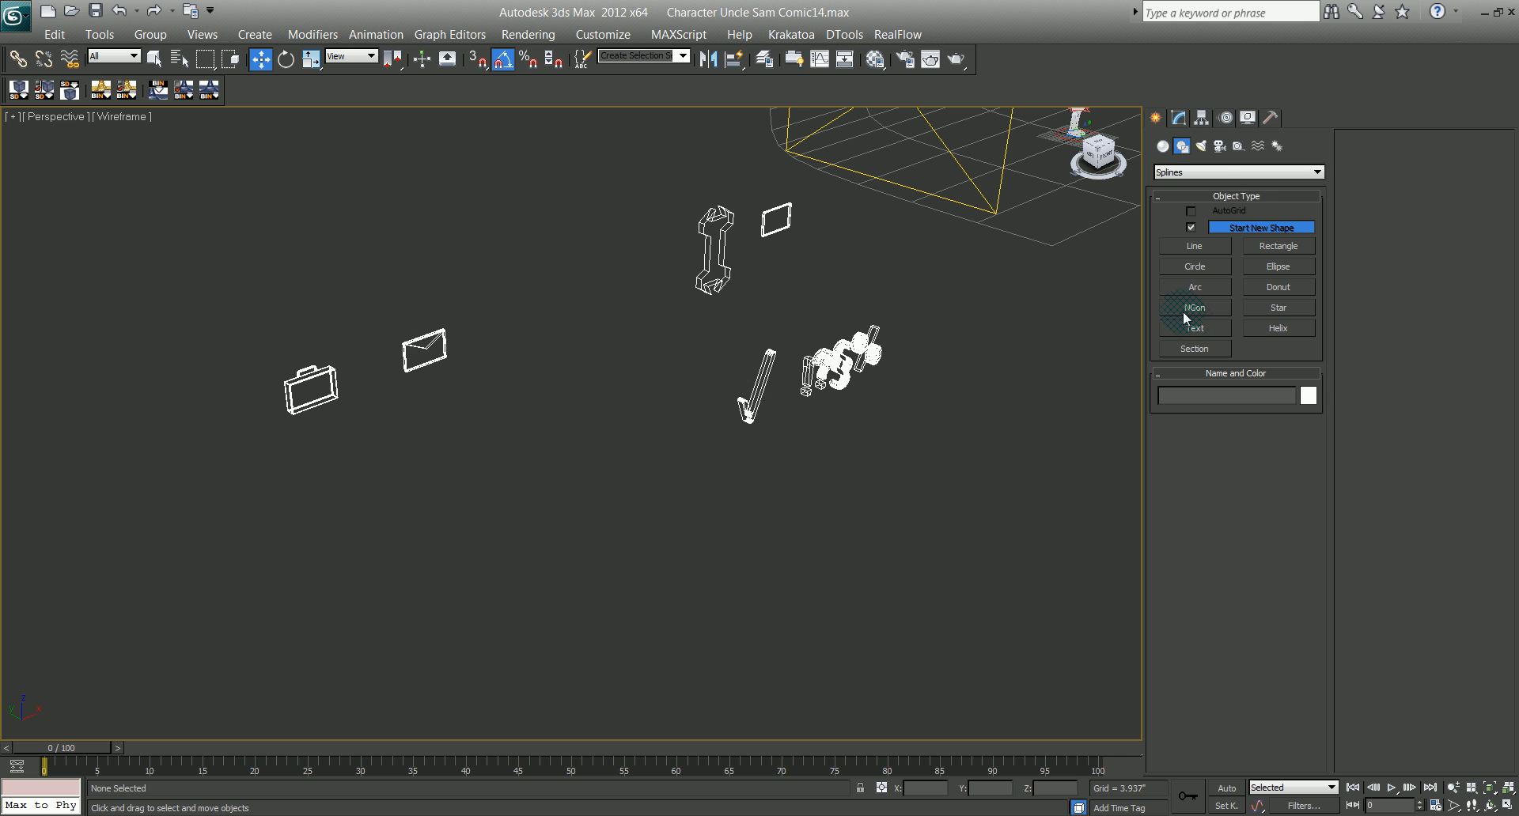
{"action": "left_click", "coordinate": [1163, 146]}
{"action": "left_click", "coordinate": [1207, 232]}
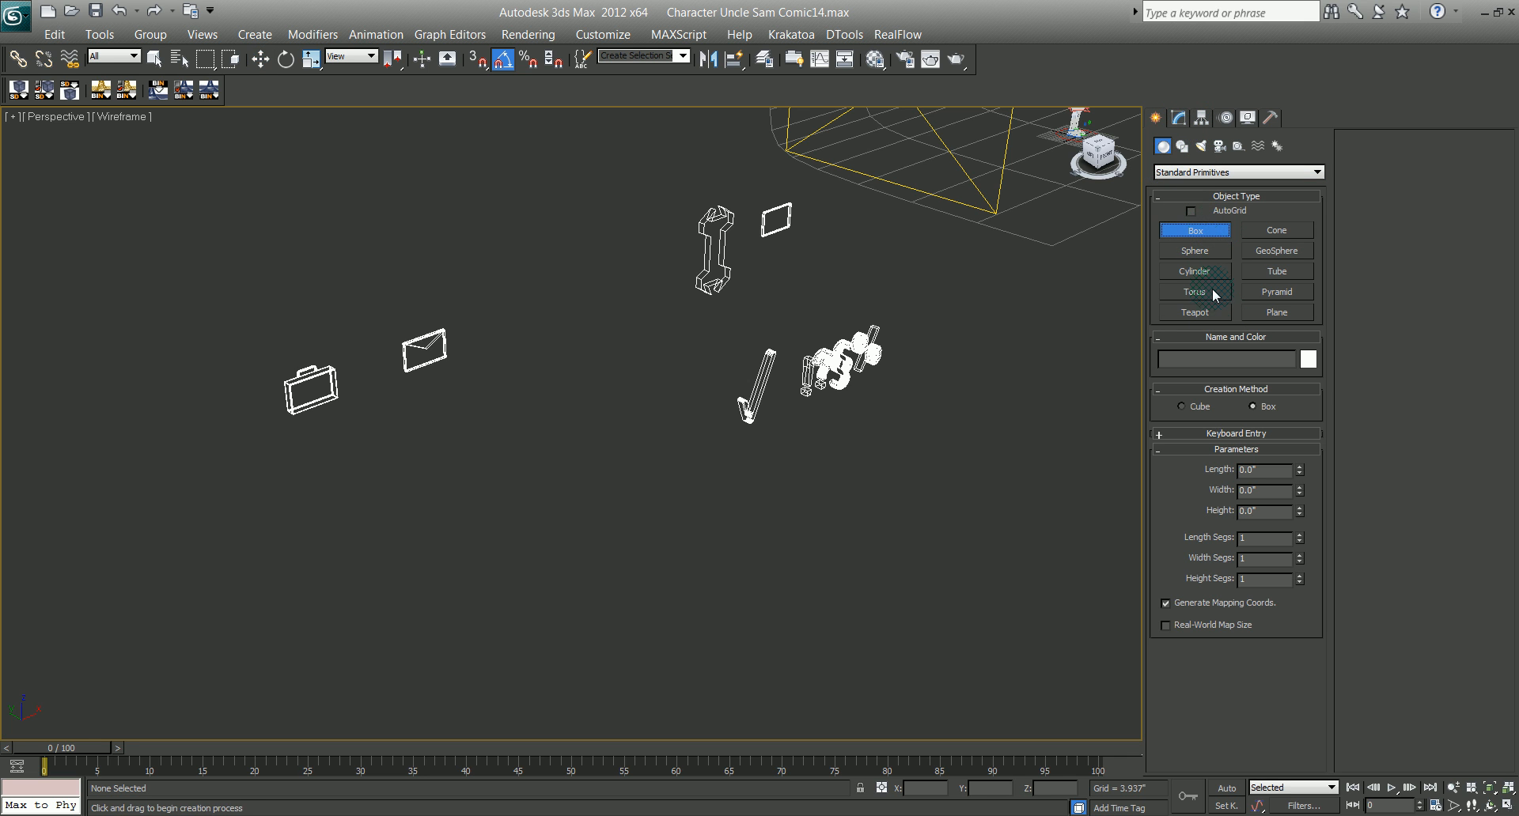
{"action": "left_click", "coordinate": [1196, 406]}
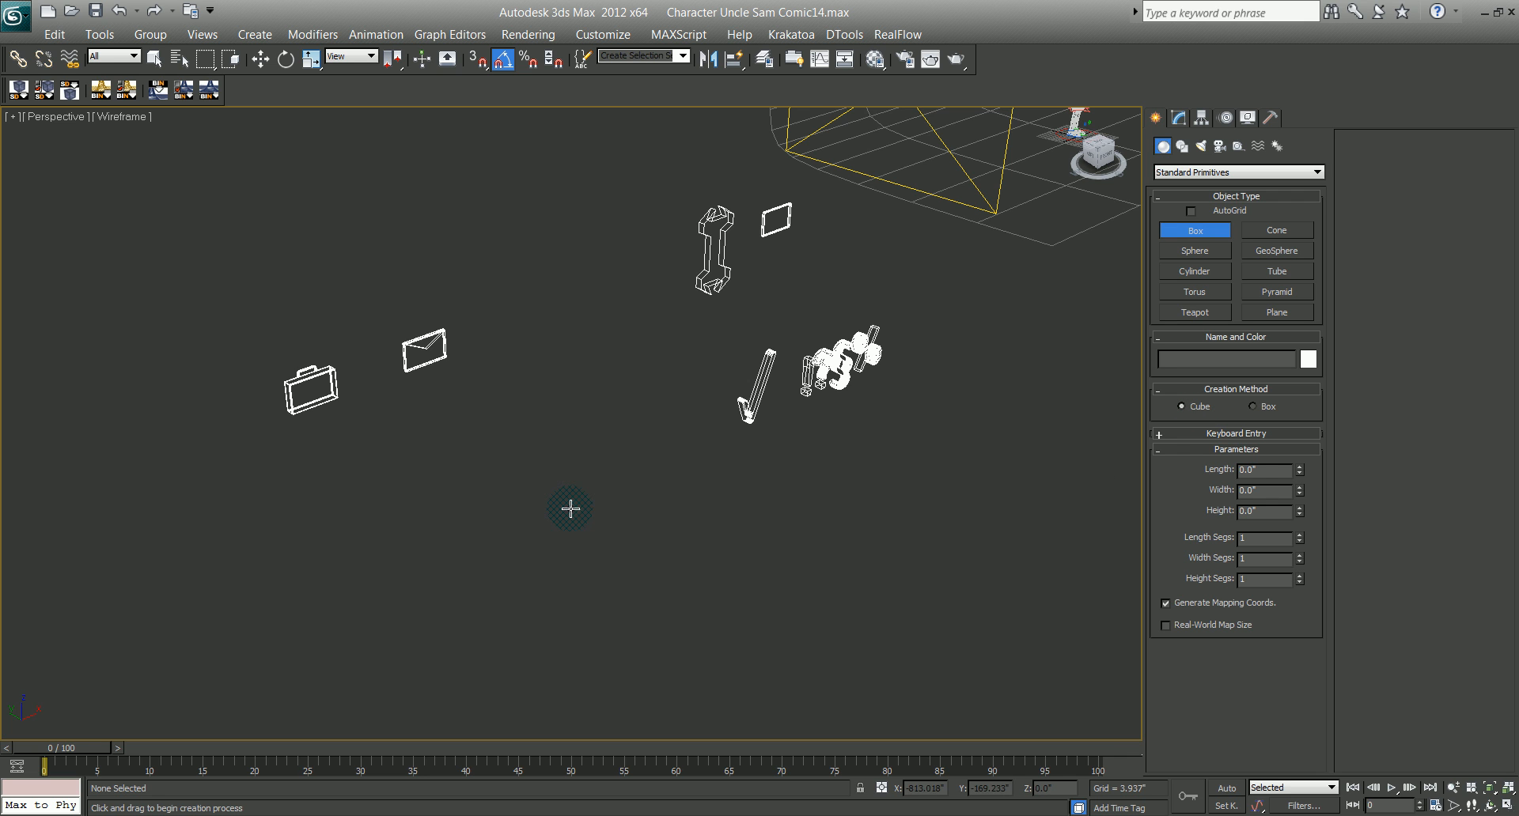
{"action": "mouse_move", "coordinate": [552, 512]}
{"action": "left_mouse_down"}
{"action": "mouse_move", "coordinate": [546, 478]}
{"action": "mouse_move", "coordinate": [553, 494]}
{"action": "left_mouse_up"}
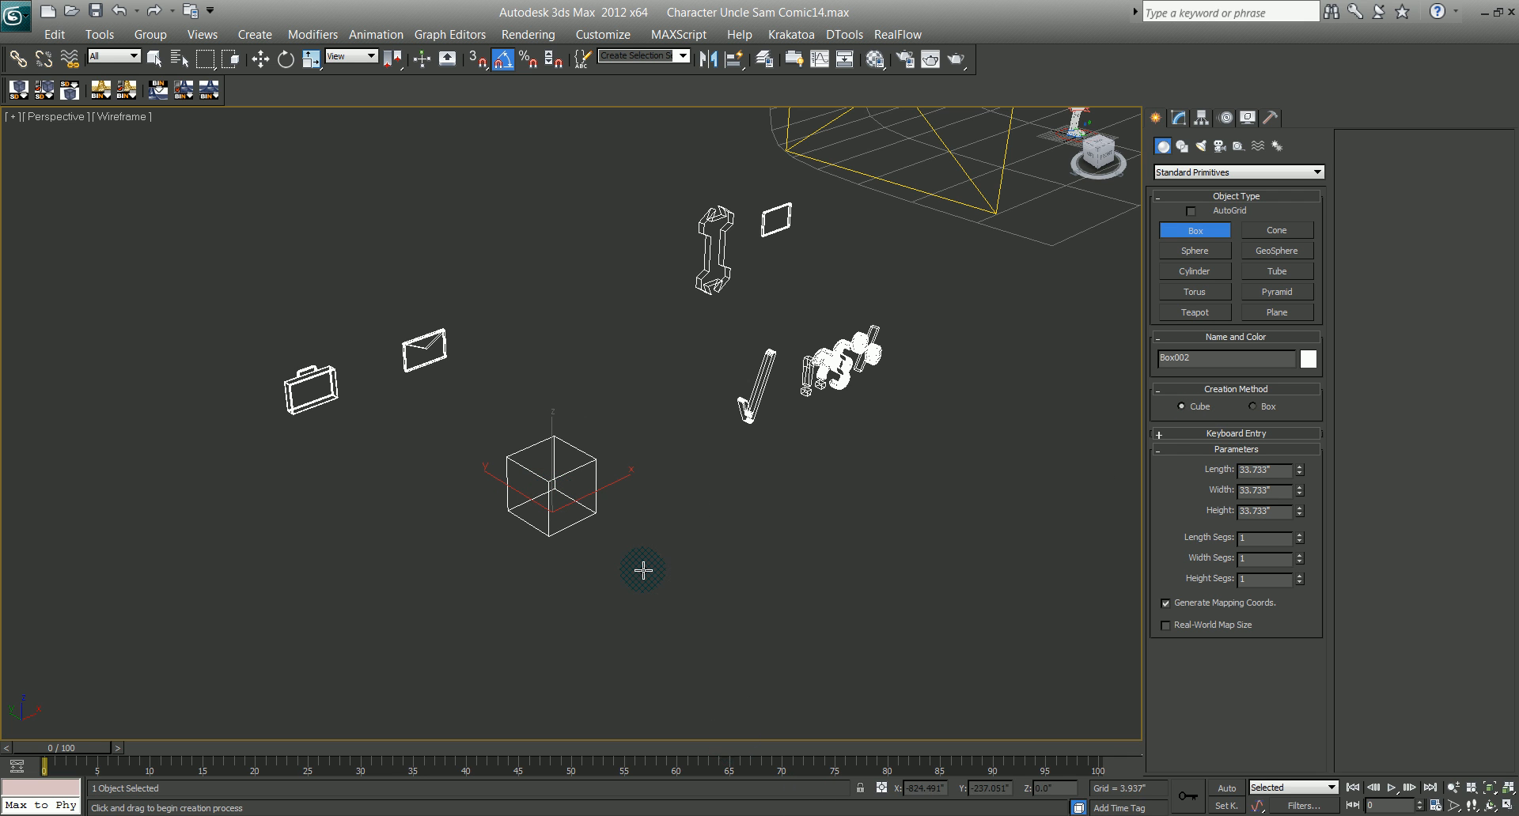
Step: Give the new cube 2 height segments, keeping its length and width segments at 1
{"action": "middle_click_drag", "start_coordinate": [641, 576], "coordinate": [557, 537]}
{"action": "scroll", "coordinate": [569, 549], "scroll_direction": "up", "scroll_amount": 4}
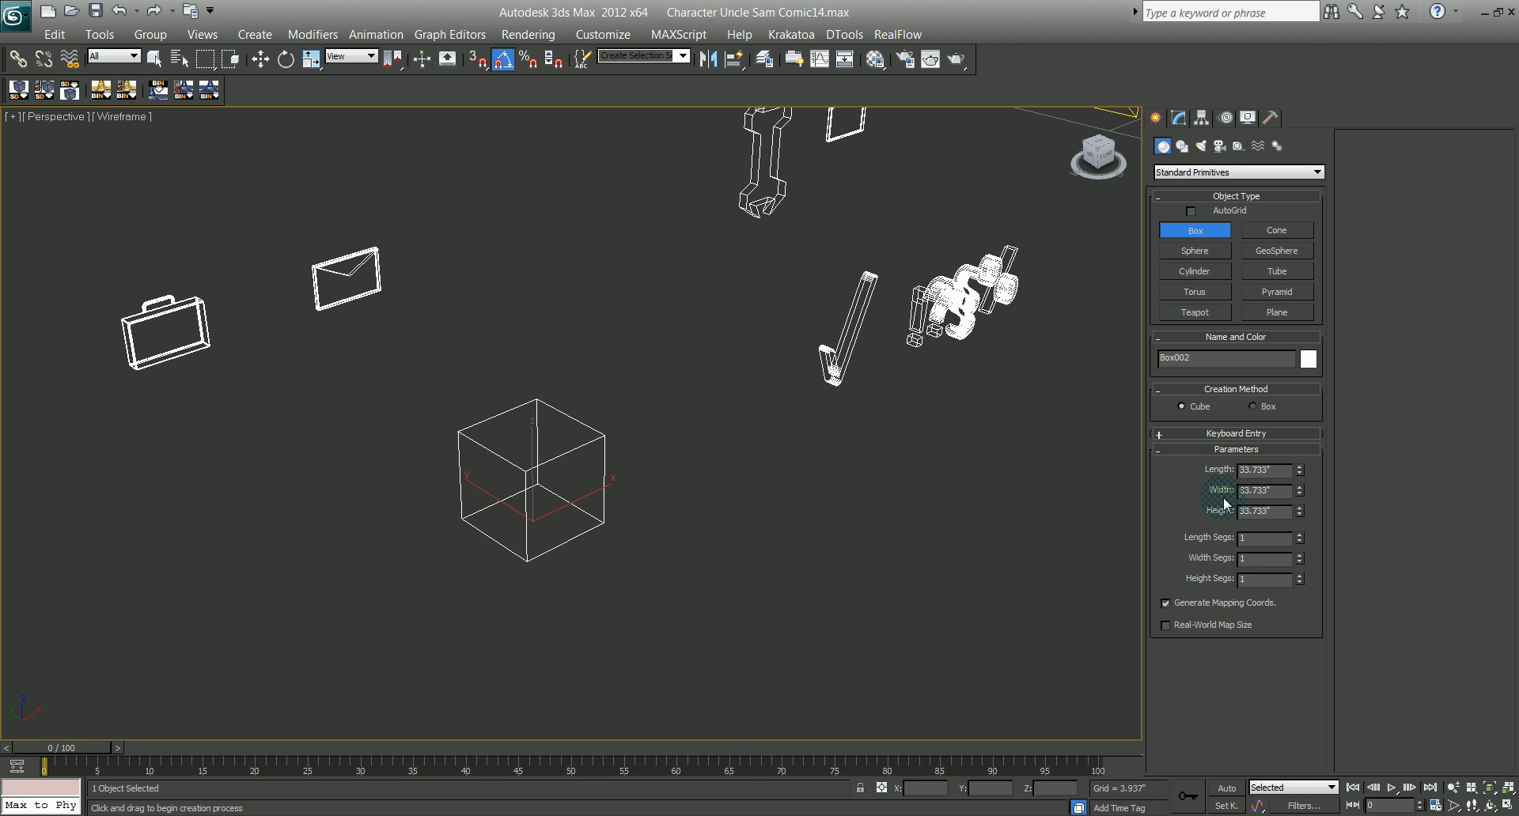
{"action": "left_click", "coordinate": [1302, 556]}
{"action": "left_click", "coordinate": [1302, 564]}
{"action": "left_click", "coordinate": [1299, 577]}
{"action": "scroll", "coordinate": [784, 462], "scroll_direction": "up", "scroll_amount": 5}
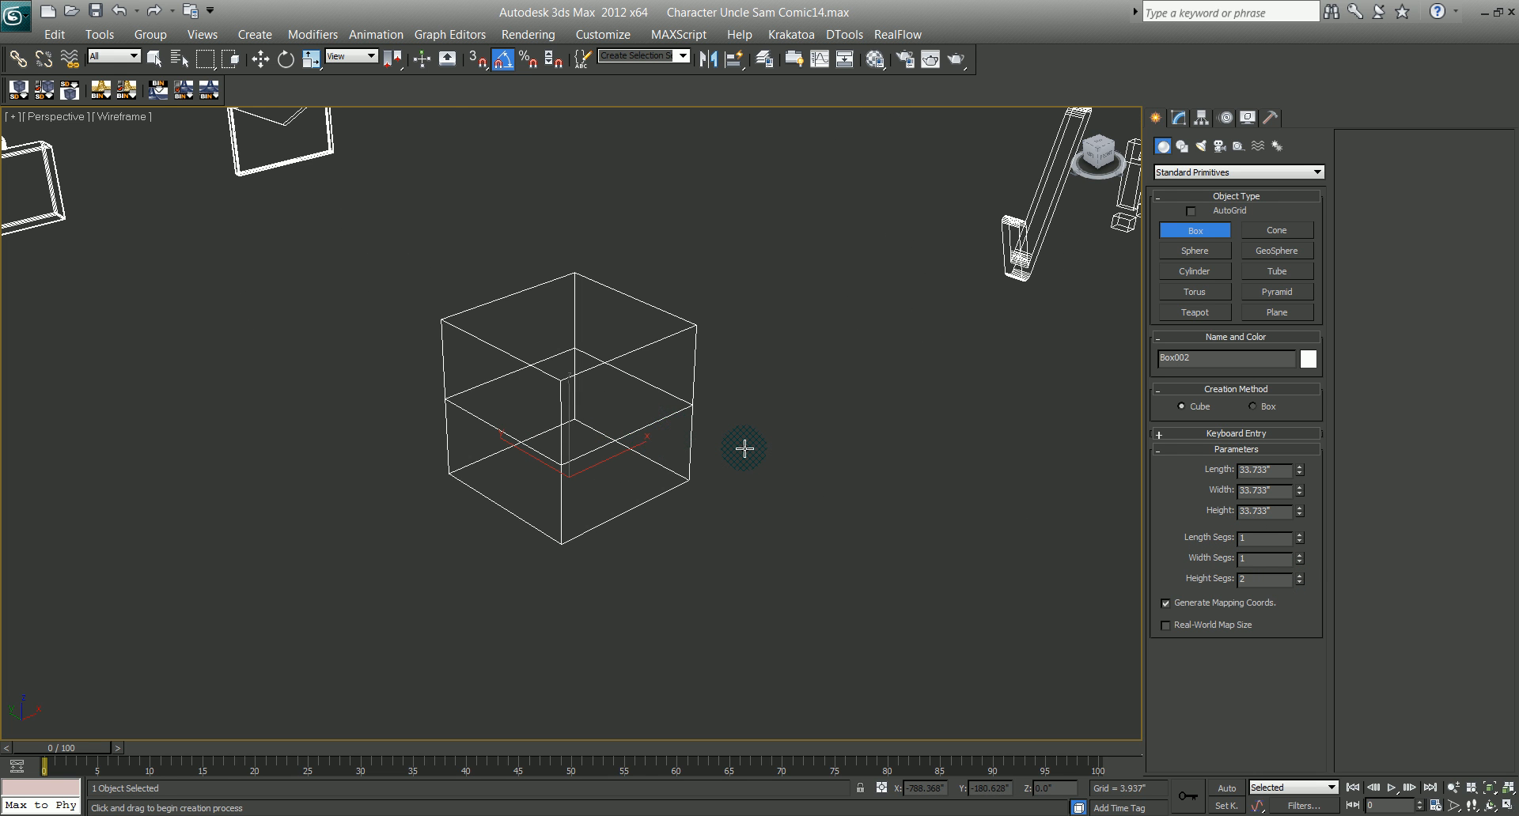
Step: Finish creating the cube and convert it to an Editable Poly
{"action": "key", "text": "w"}
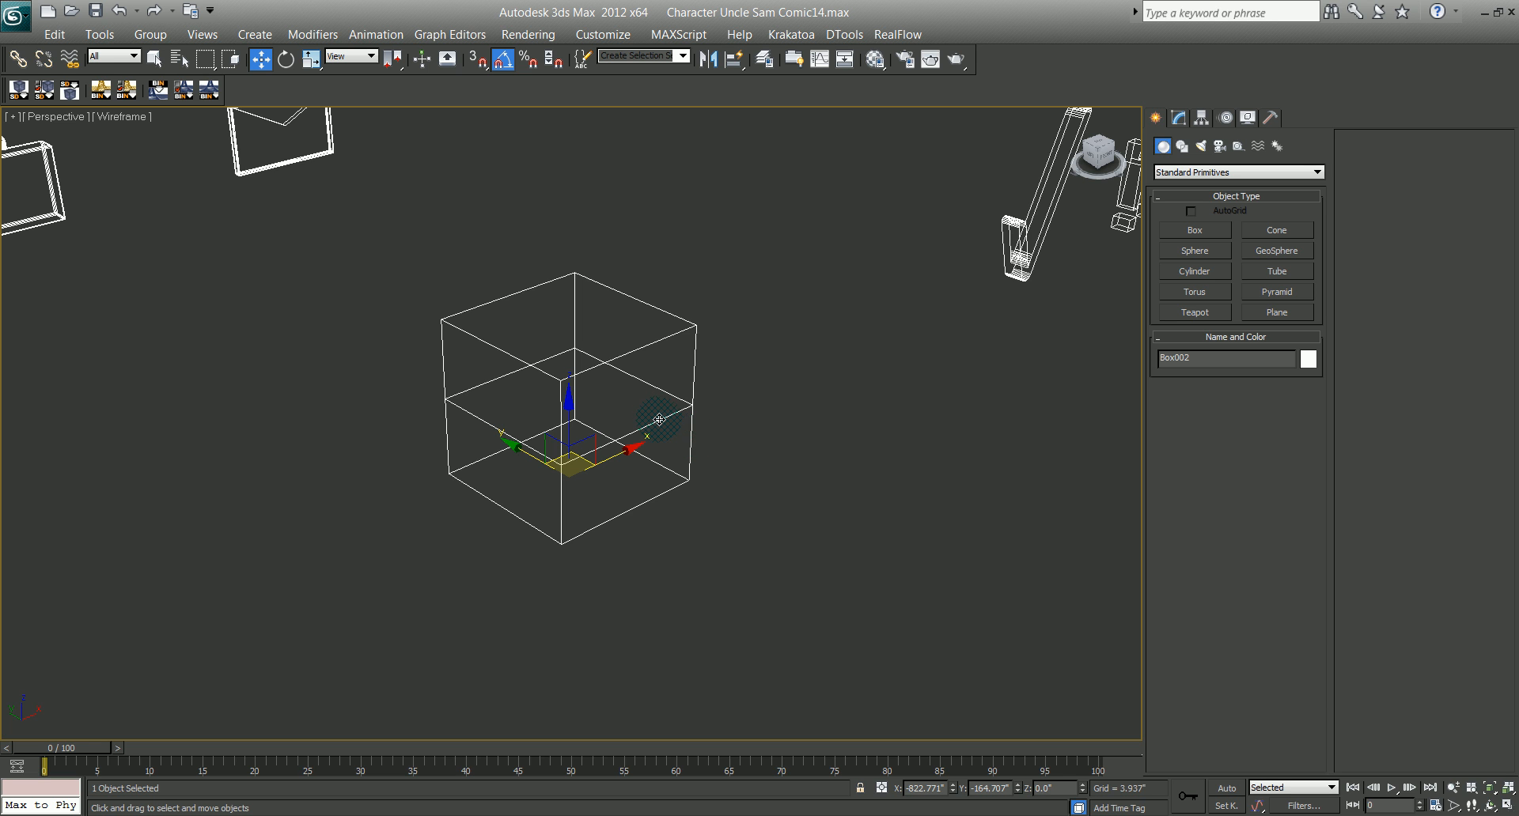
{"action": "right_click", "coordinate": [659, 420]}
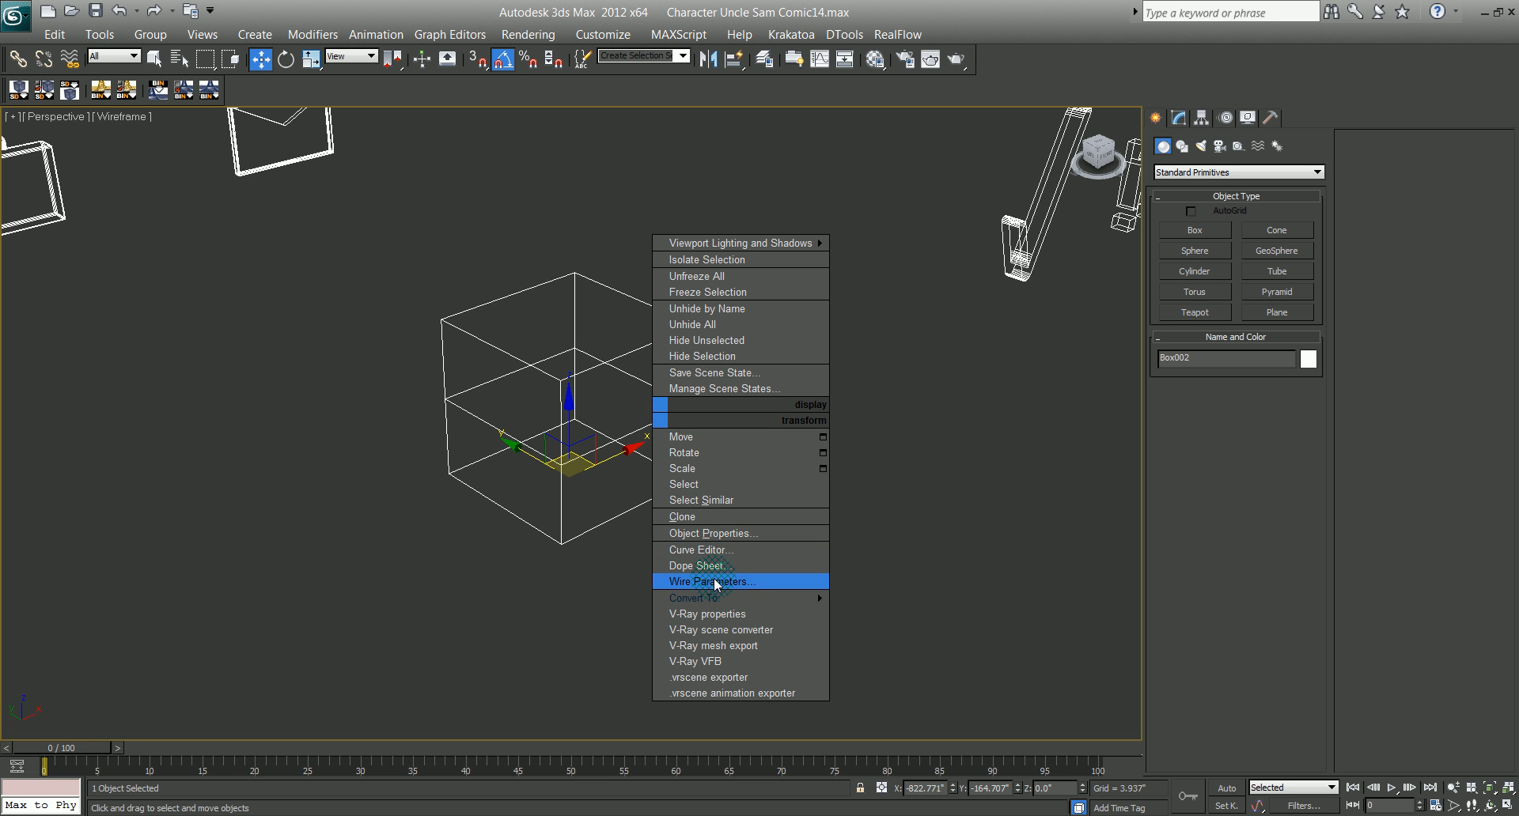
{"action": "mouse_move", "coordinate": [718, 598]}
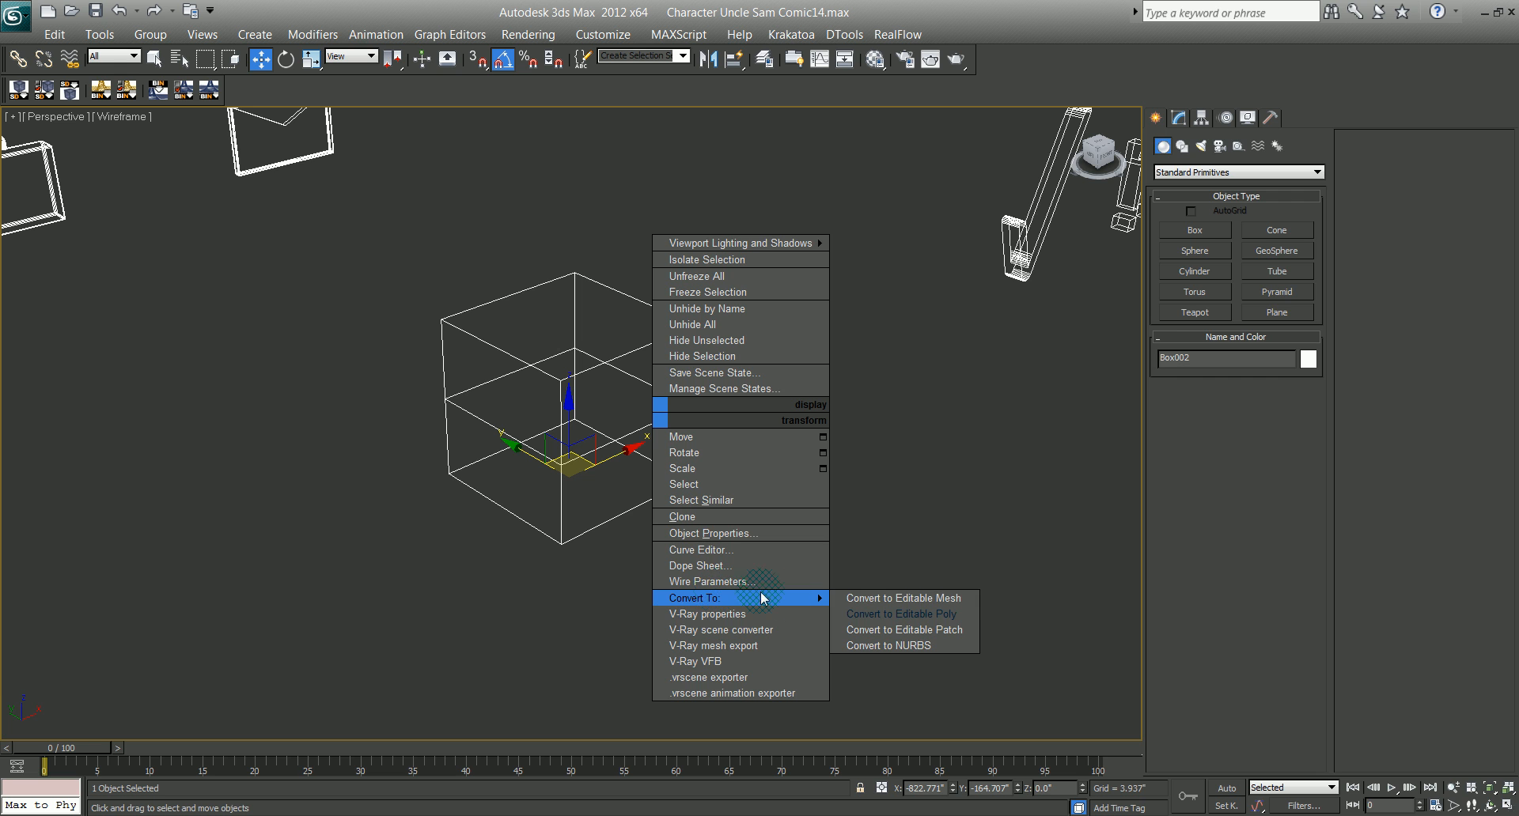
{"action": "left_click", "coordinate": [890, 614]}
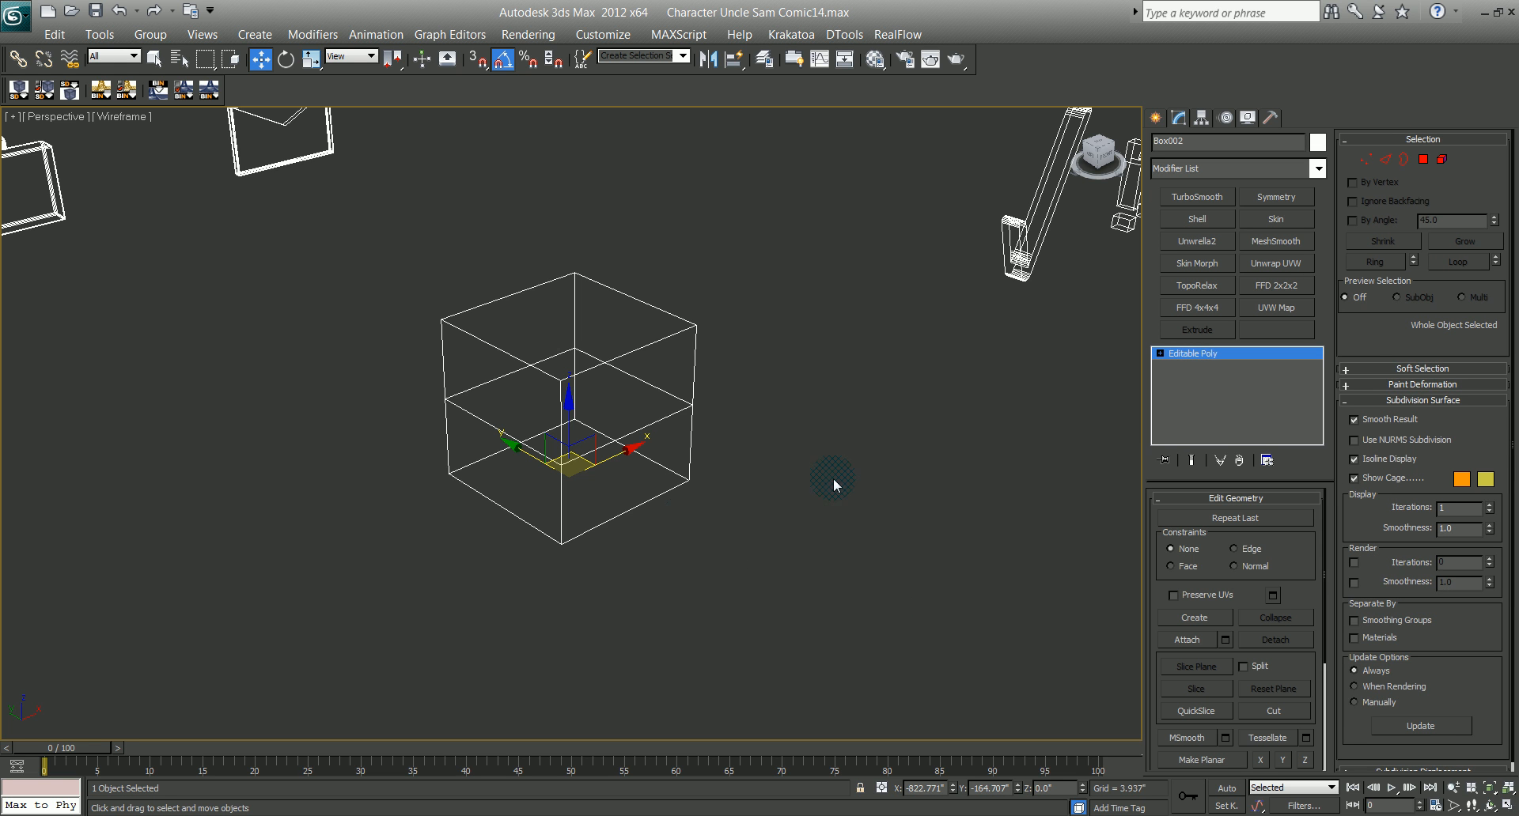
Step: Select the cube's horizontal middle edge loop and raise it close to the top, to a Z height of about 28.6"
{"action": "left_click", "coordinate": [1385, 160]}
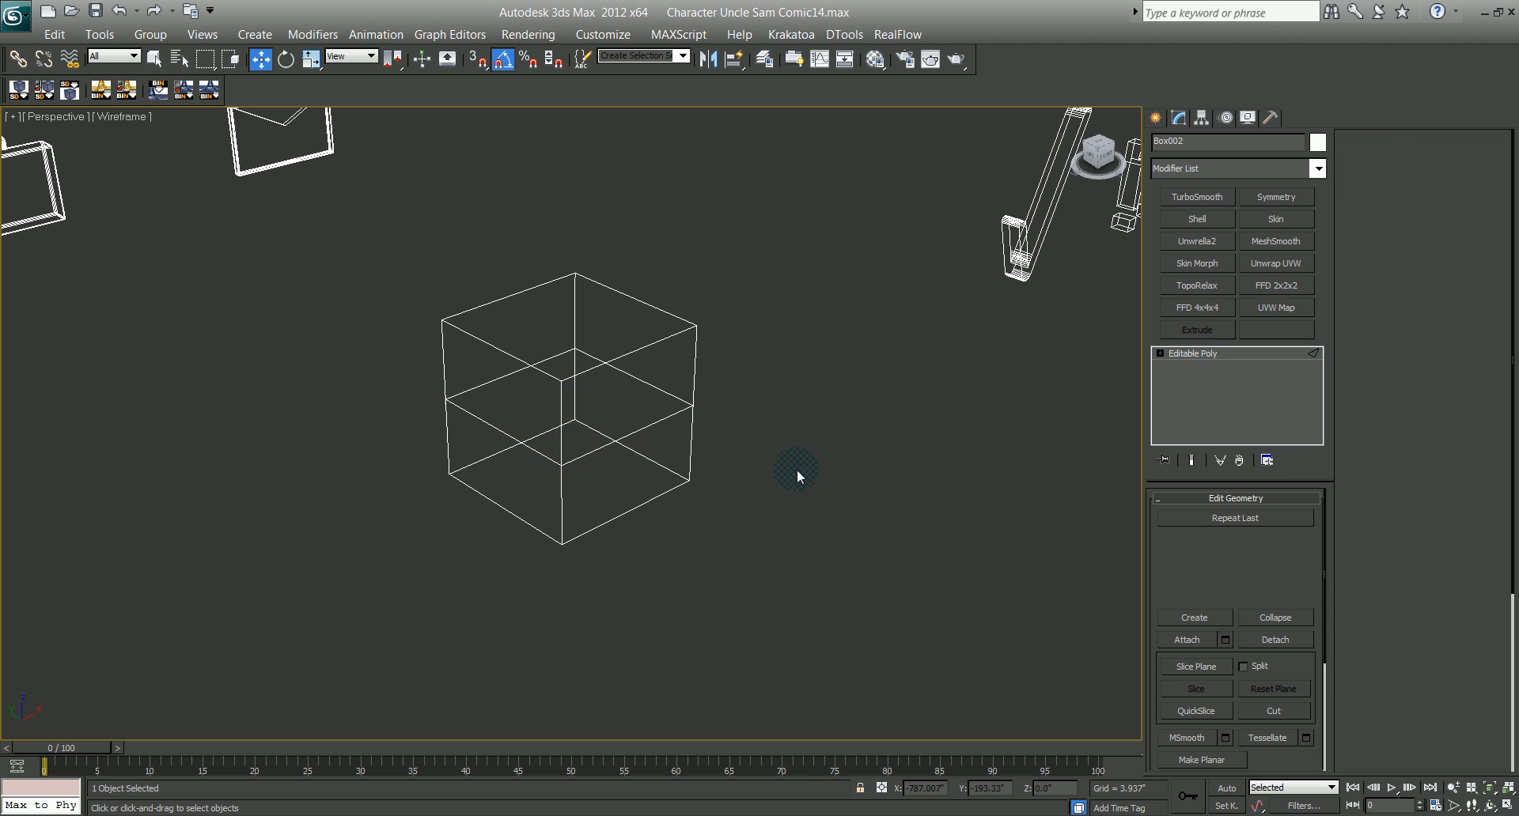
{"action": "left_click", "coordinate": [640, 427]}
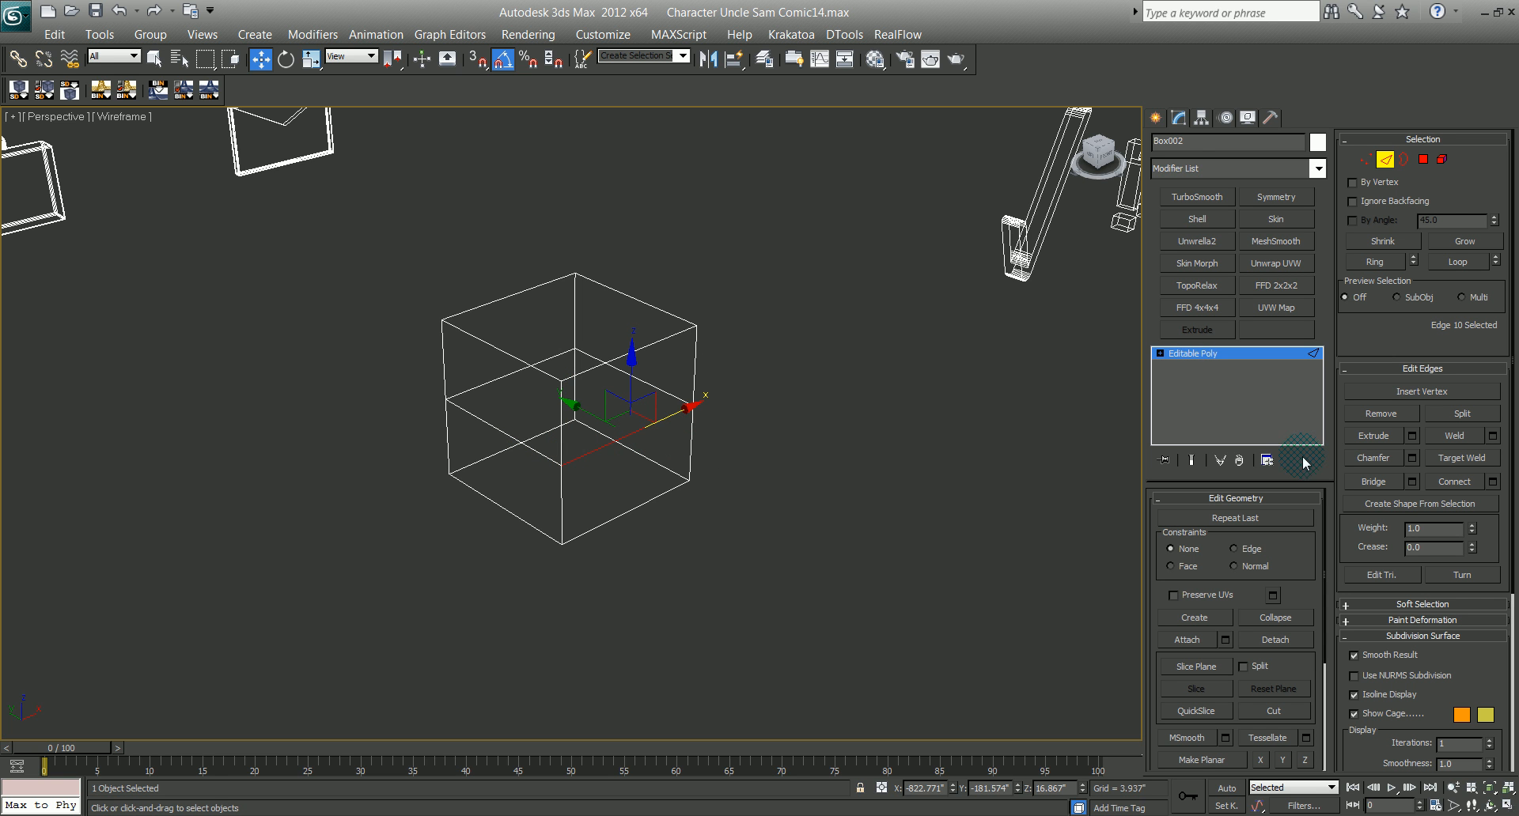
{"action": "double_click", "coordinate": [534, 450]}
{"action": "mouse_move", "coordinate": [576, 403]}
{"action": "middle_mouse_down", "text": "alt"}
{"action": "mouse_move", "coordinate": [603, 444]}
{"action": "mouse_move", "coordinate": [563, 431]}
{"action": "mouse_move", "coordinate": [545, 384]}
{"action": "mouse_move", "coordinate": [575, 432]}
{"action": "middle_mouse_up", "text": "alt"}
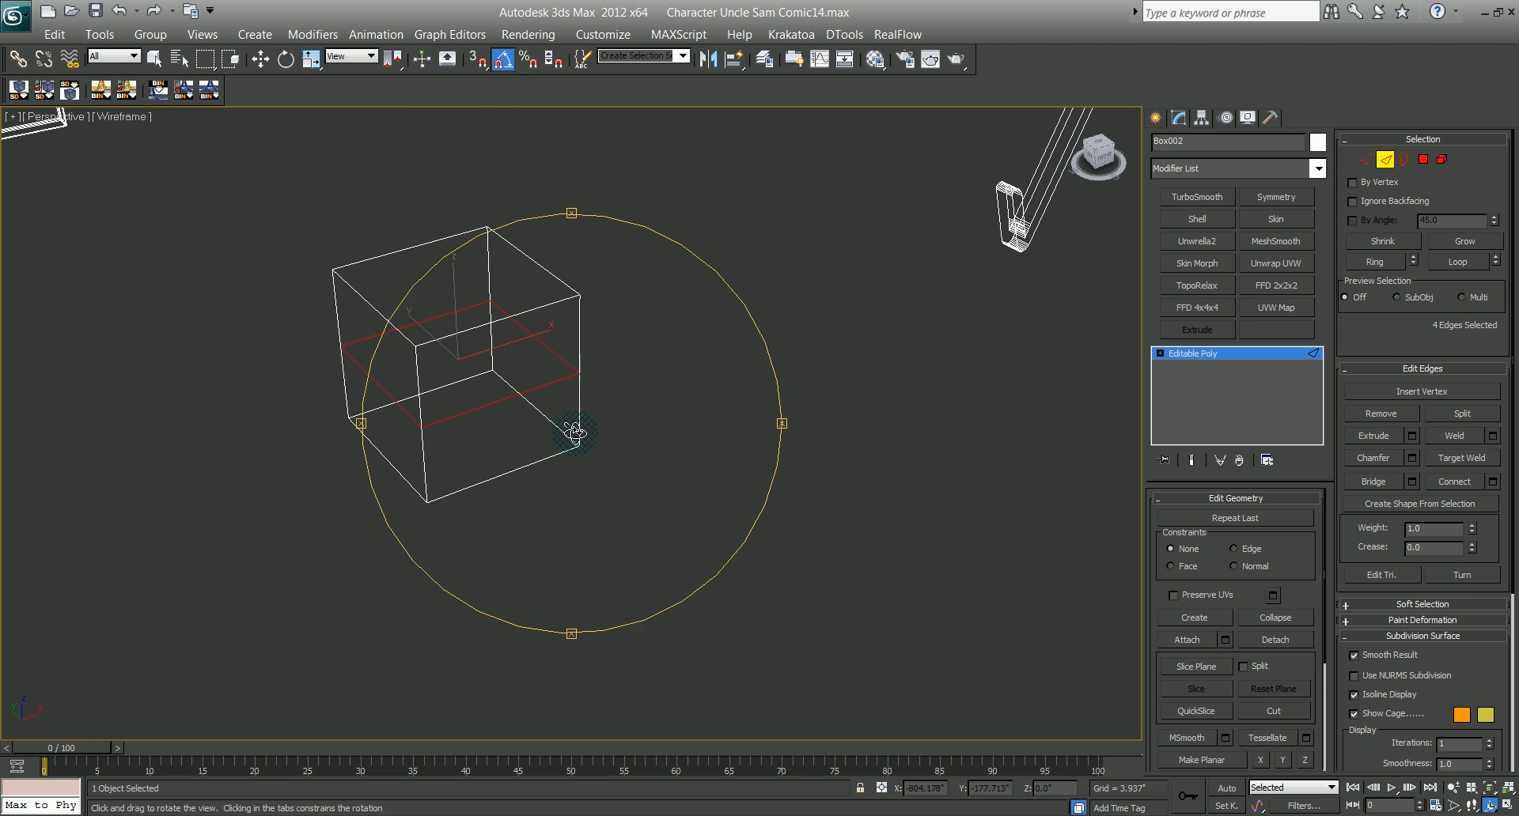
{"action": "key", "text": "w"}
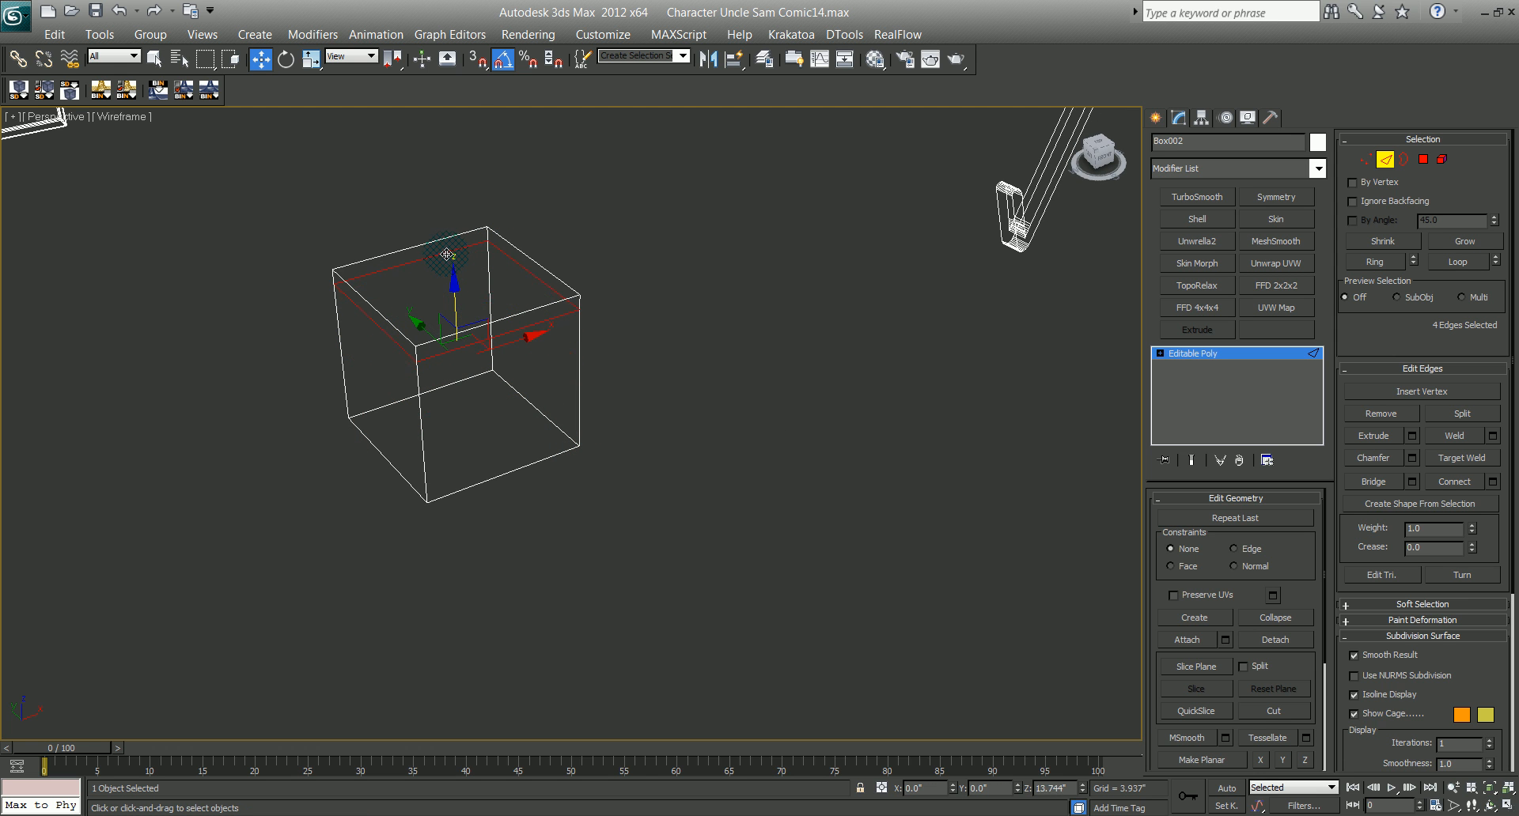
Step: Show the cube between the briefcase and envelope in the front view and switch to polygon-level editing
{"action": "middle_click_drag", "start_coordinate": [539, 332], "coordinate": [652, 403]}
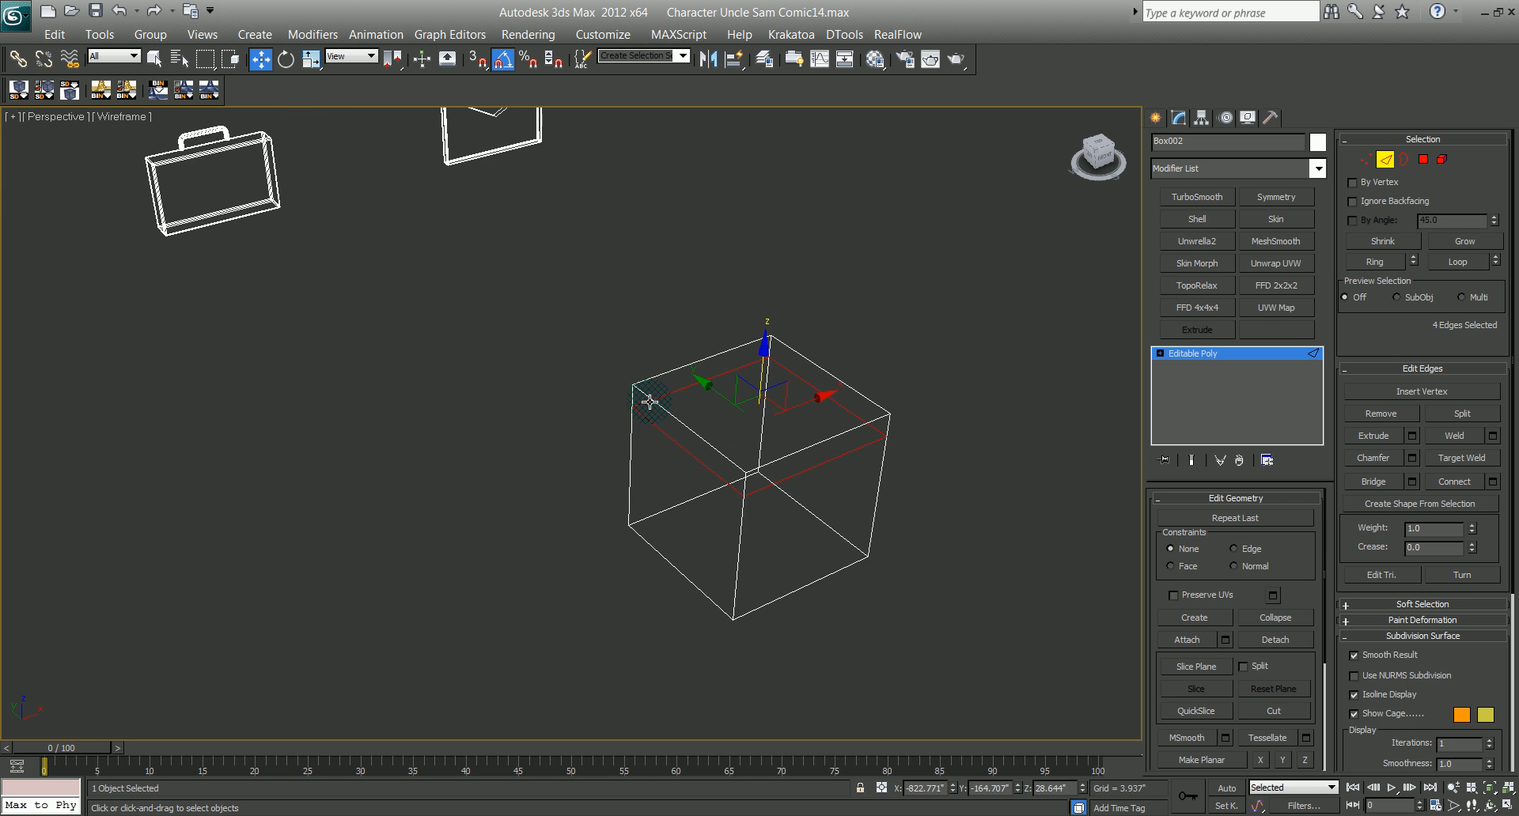
{"action": "middle_click_drag", "start_coordinate": [765, 362], "coordinate": [595, 429], "text": "alt"}
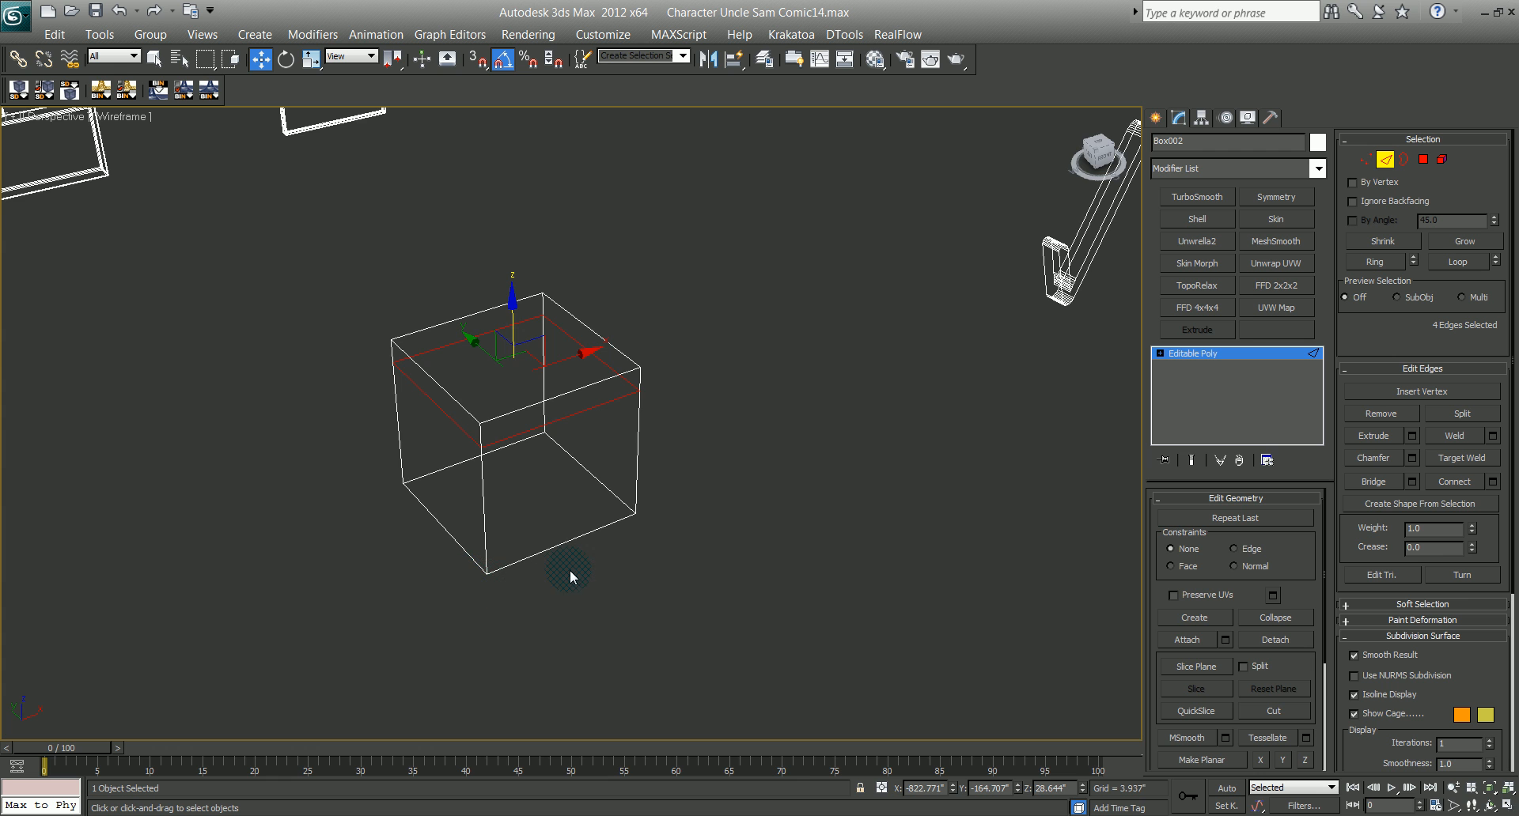
{"action": "key", "text": "f"}
{"action": "key", "text": "z"}
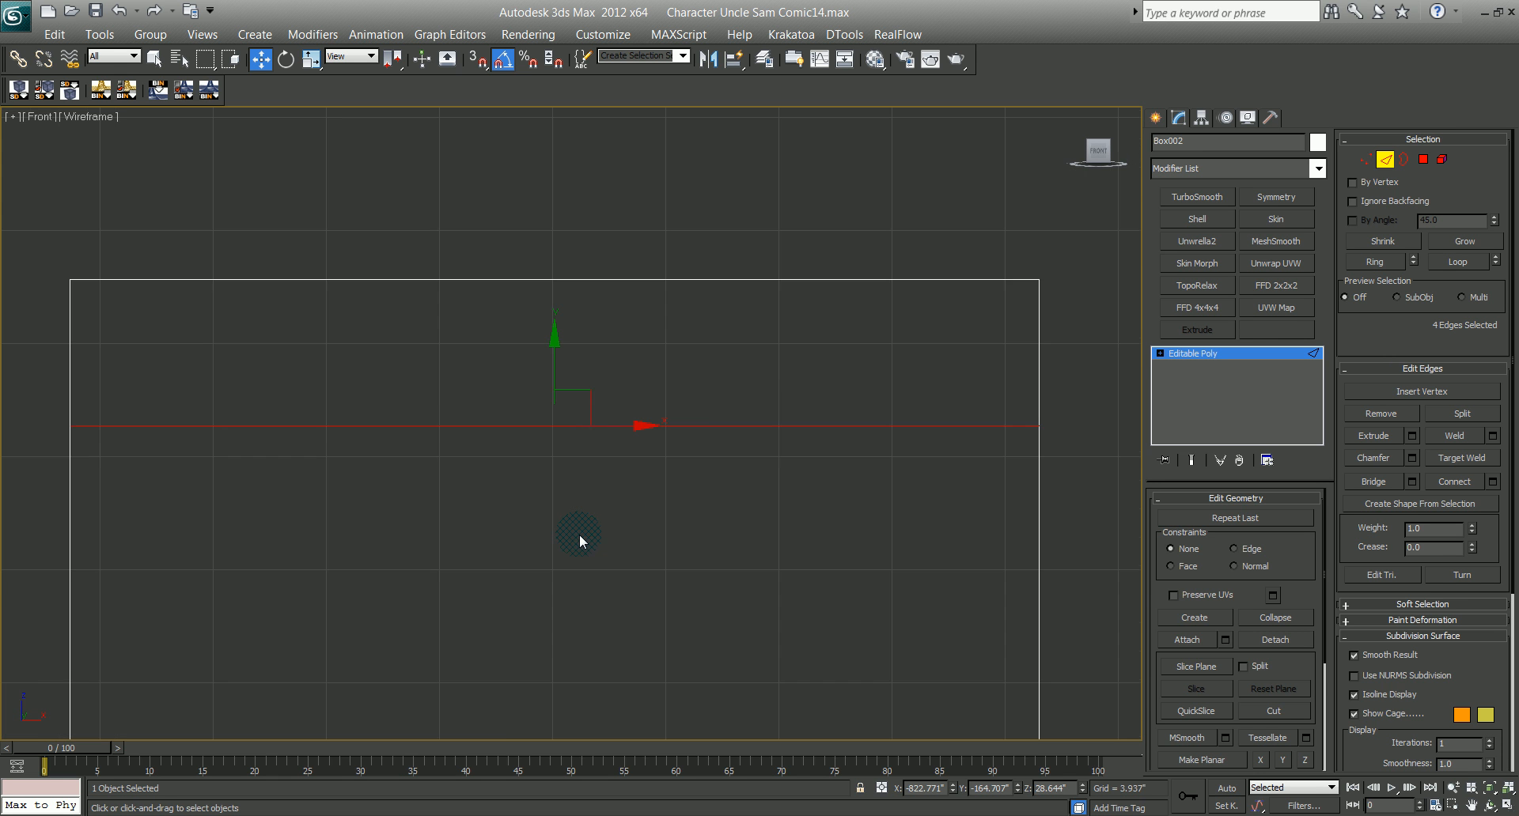
{"action": "scroll", "coordinate": [527, 530], "scroll_direction": "down", "scroll_amount": 5}
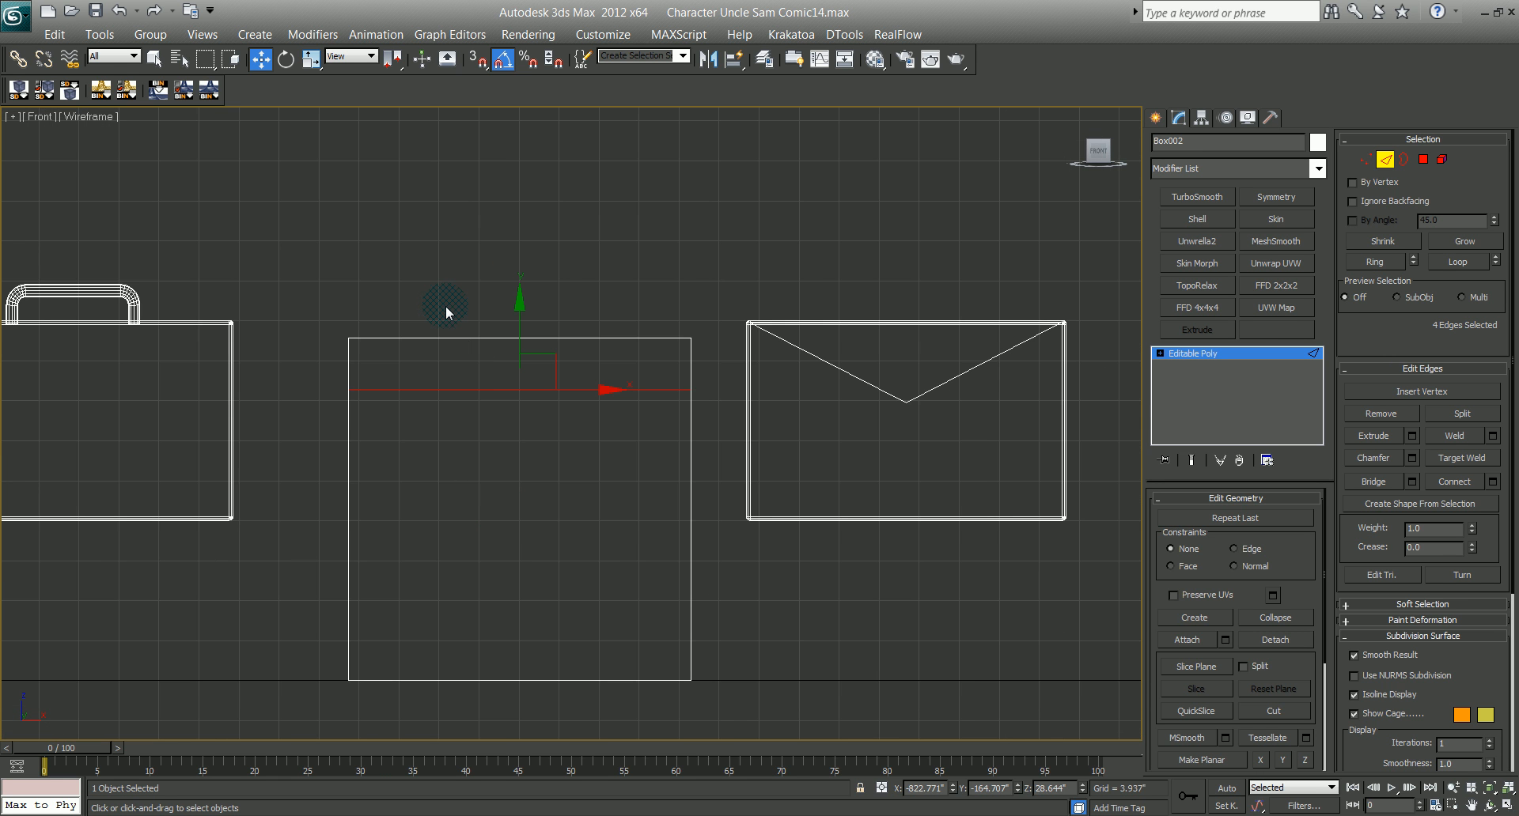
{"action": "left_click", "coordinate": [1423, 159]}
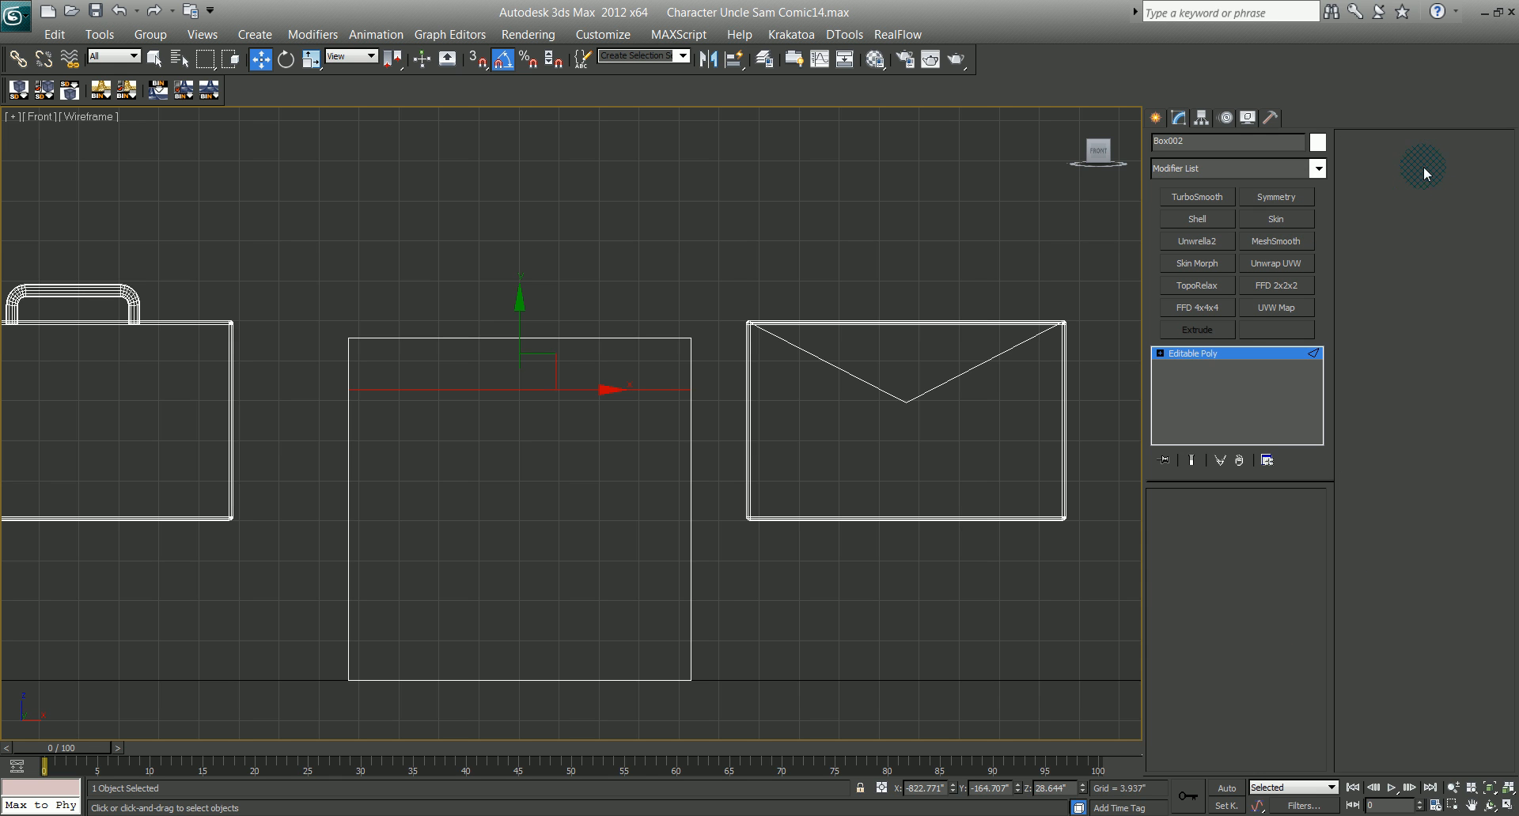
Step: Select the five polygons forming the box's upper band and top face, and display them in a perspective view
{"action": "left_click_drag", "start_coordinate": [544, 386], "coordinate": [718, 379]}
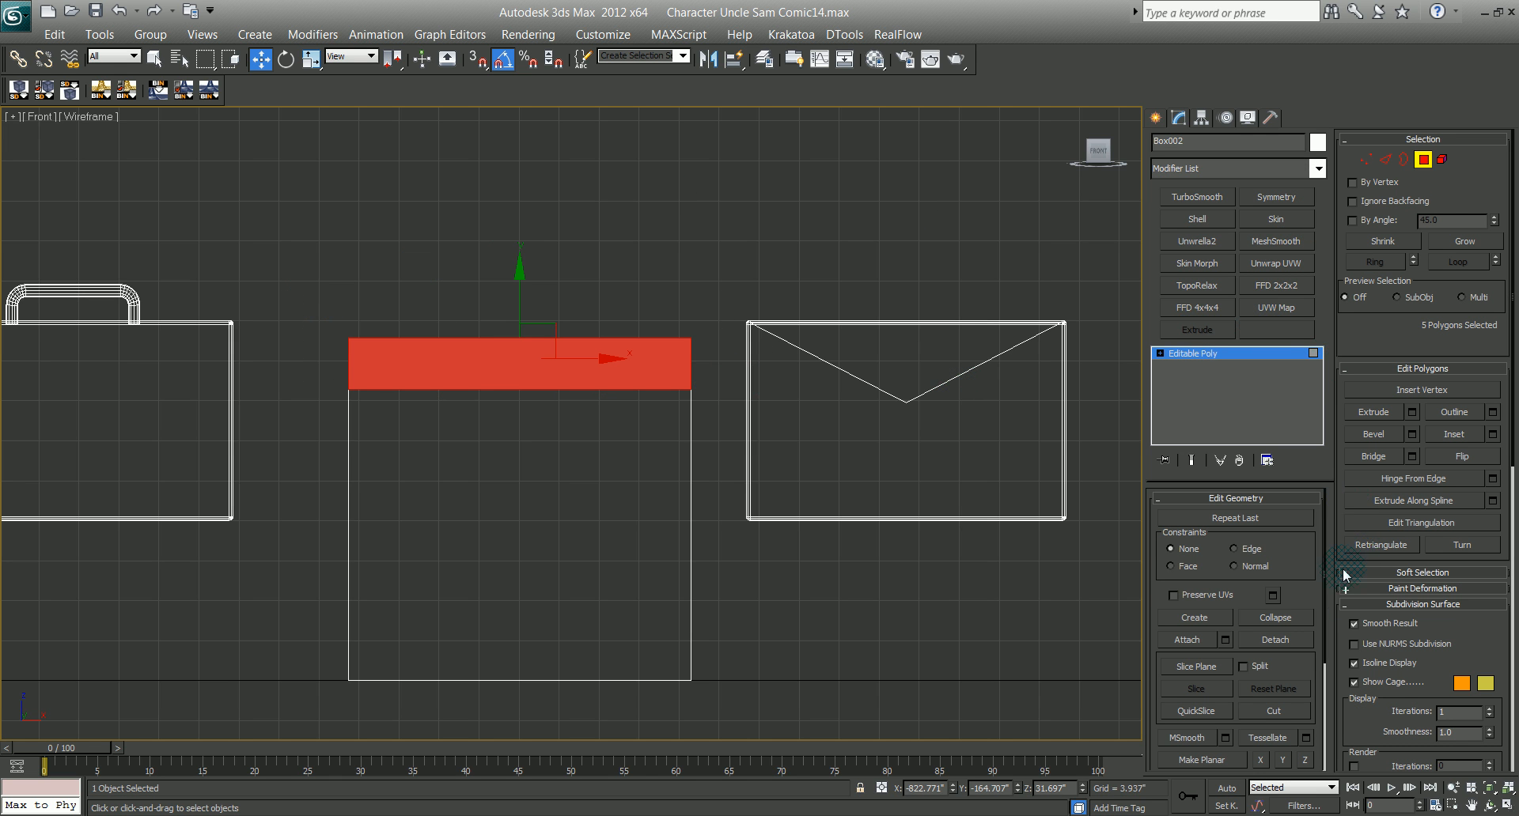
{"action": "middle_click_drag", "start_coordinate": [565, 467], "coordinate": [565, 441]}
{"action": "key", "text": "p"}
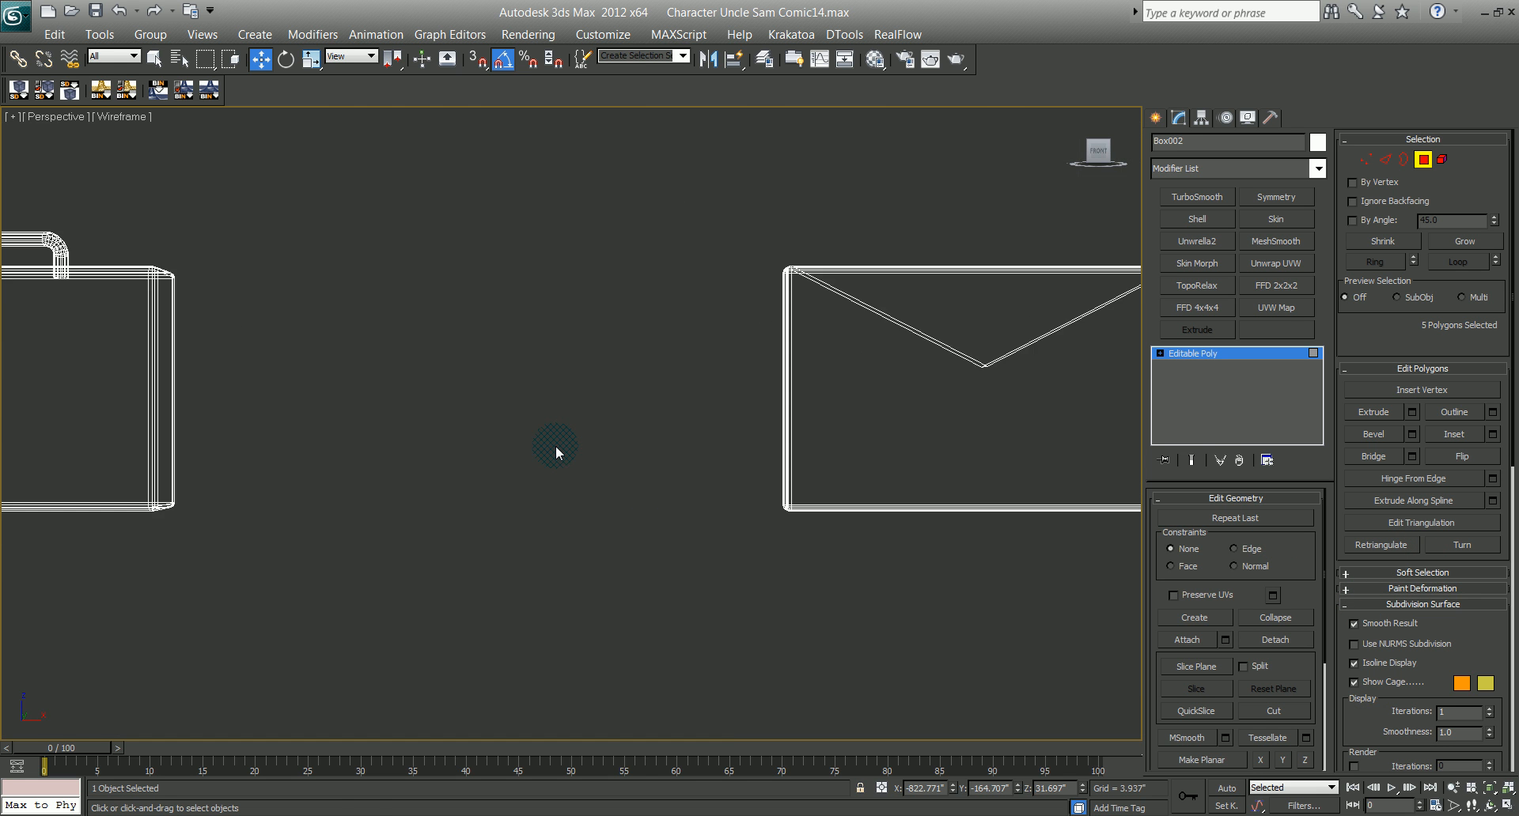
{"action": "scroll", "coordinate": [557, 446], "scroll_direction": "down", "scroll_amount": 5}
{"action": "key", "text": "ctrl+r"}
{"action": "left_click_drag", "start_coordinate": [573, 464], "coordinate": [632, 514]}
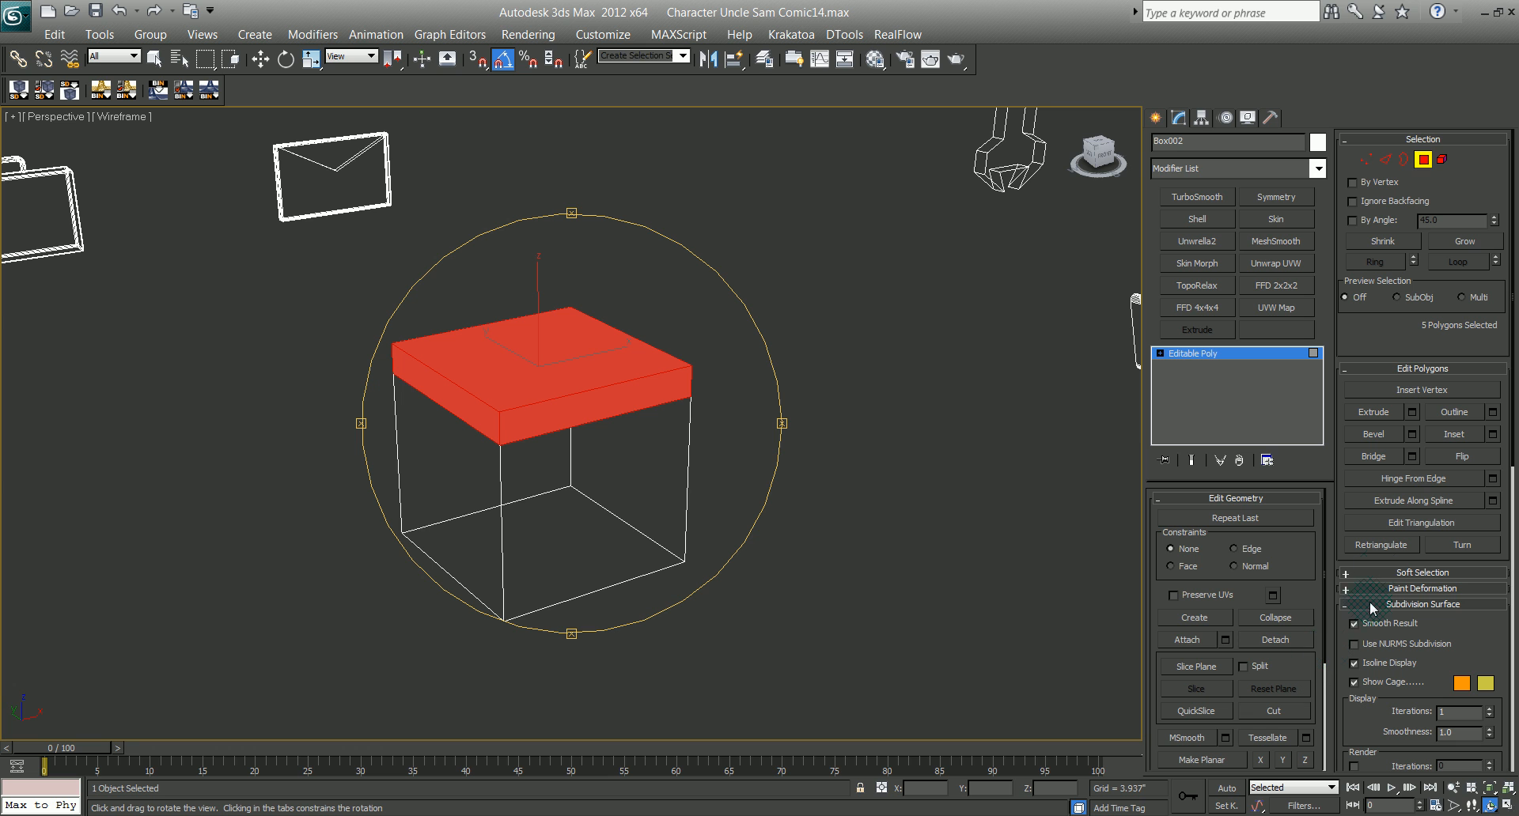
Step: Extrude the selected band and top polygons slightly outward along their local normals to form an overhanging lid
{"action": "left_click", "coordinate": [1413, 417]}
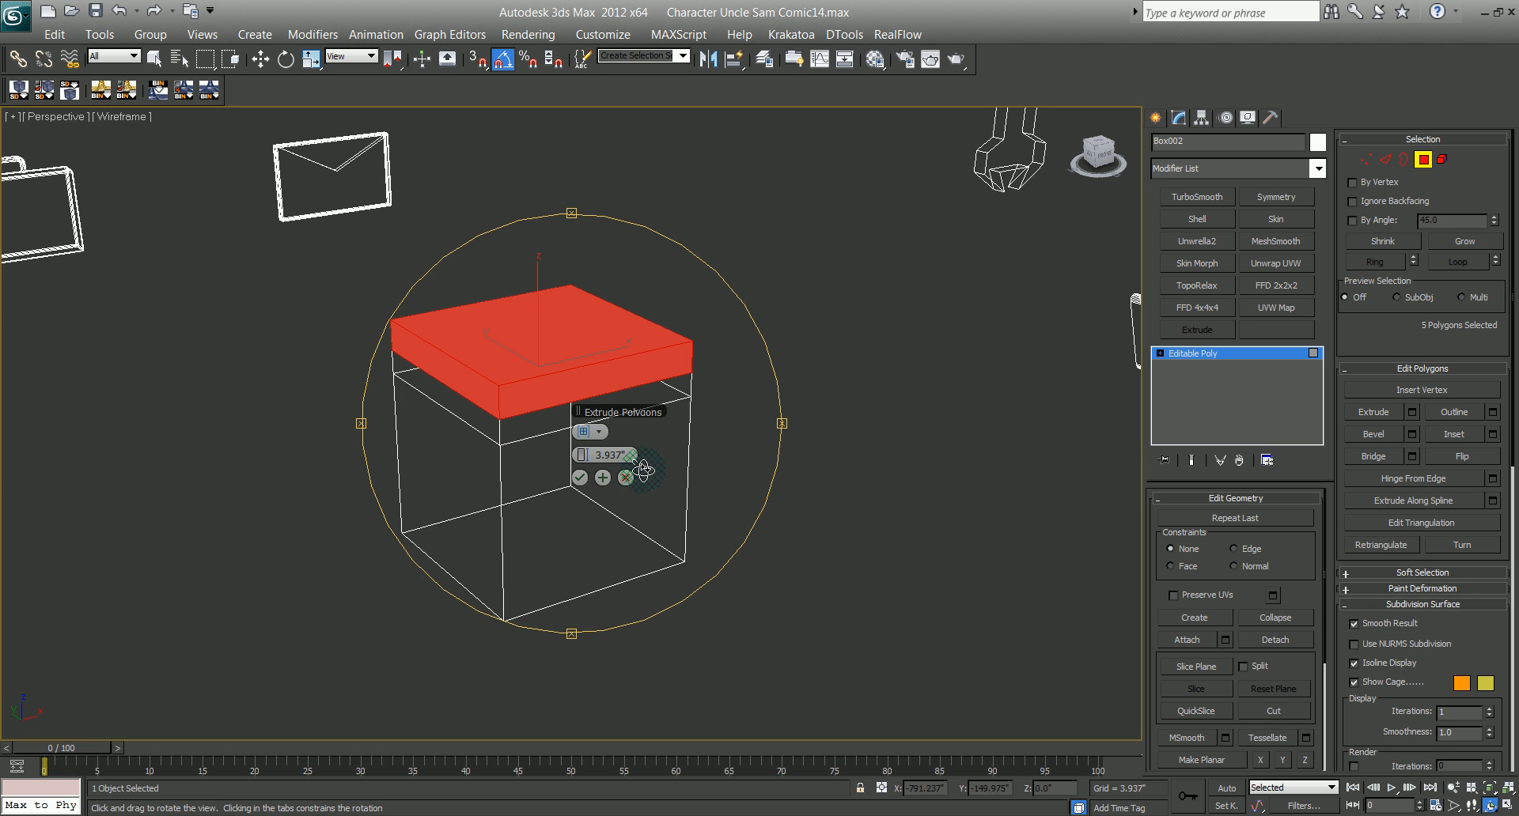
{"action": "left_click", "coordinate": [600, 432]}
{"action": "left_click", "coordinate": [608, 436]}
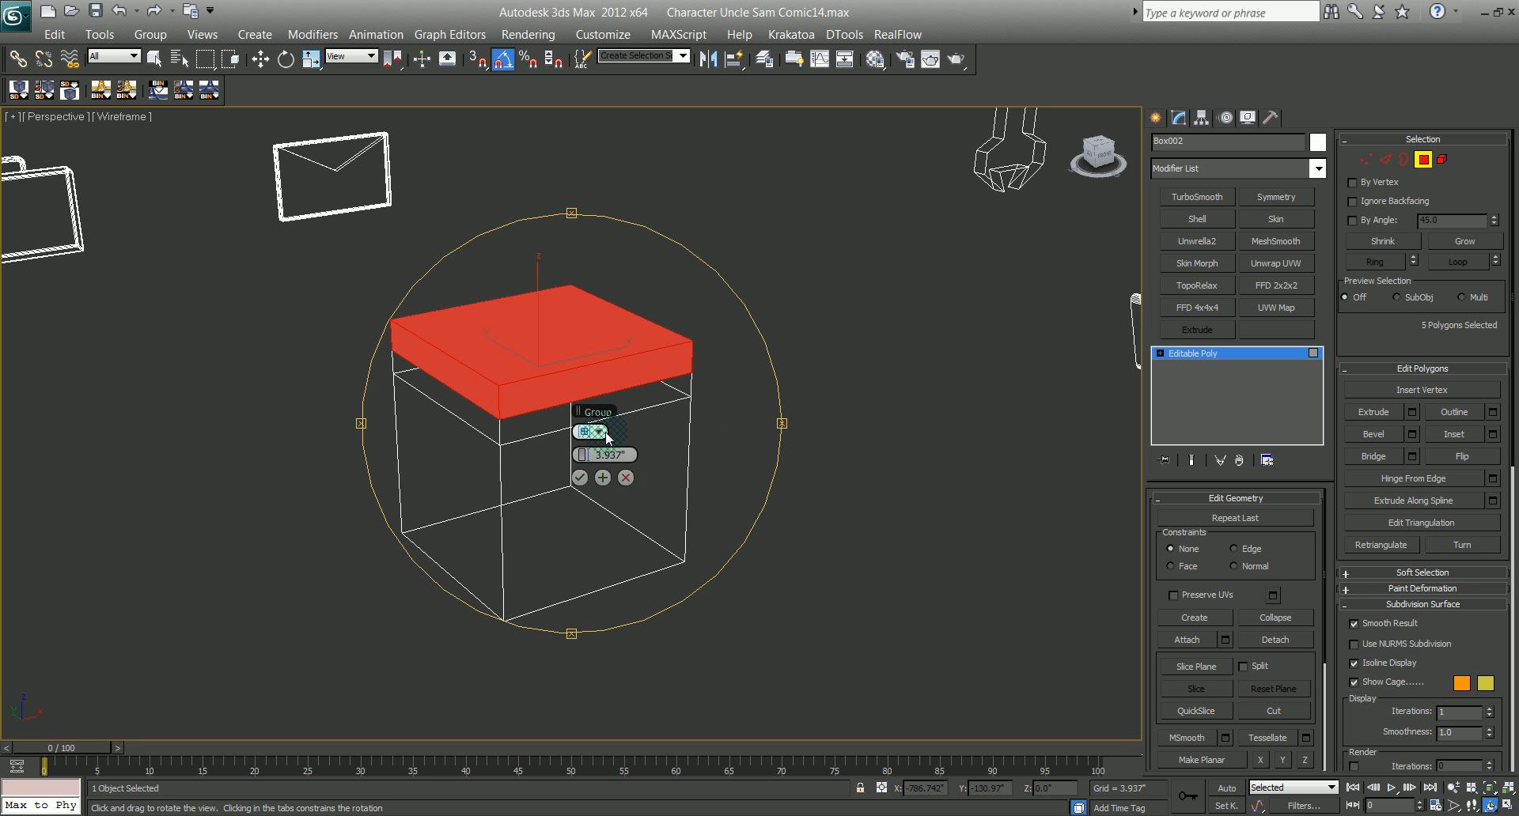
{"action": "left_click", "coordinate": [607, 436]}
{"action": "left_click", "coordinate": [632, 466]}
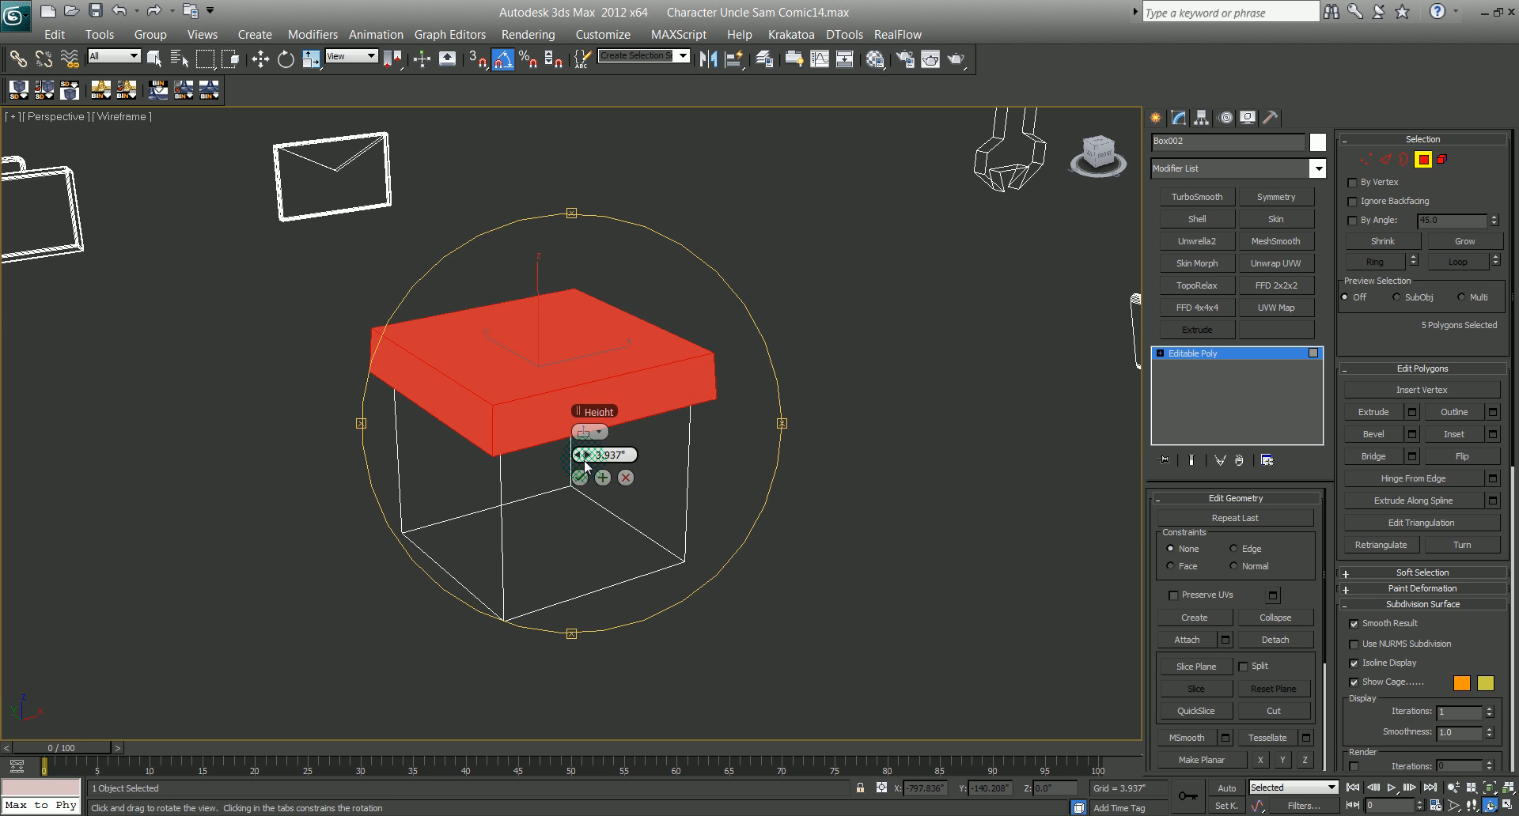
{"action": "left_click_drag", "start_coordinate": [582, 455], "coordinate": [534, 463]}
{"action": "middle_click_drag", "start_coordinate": [535, 462], "coordinate": [514, 399], "text": "alt"}
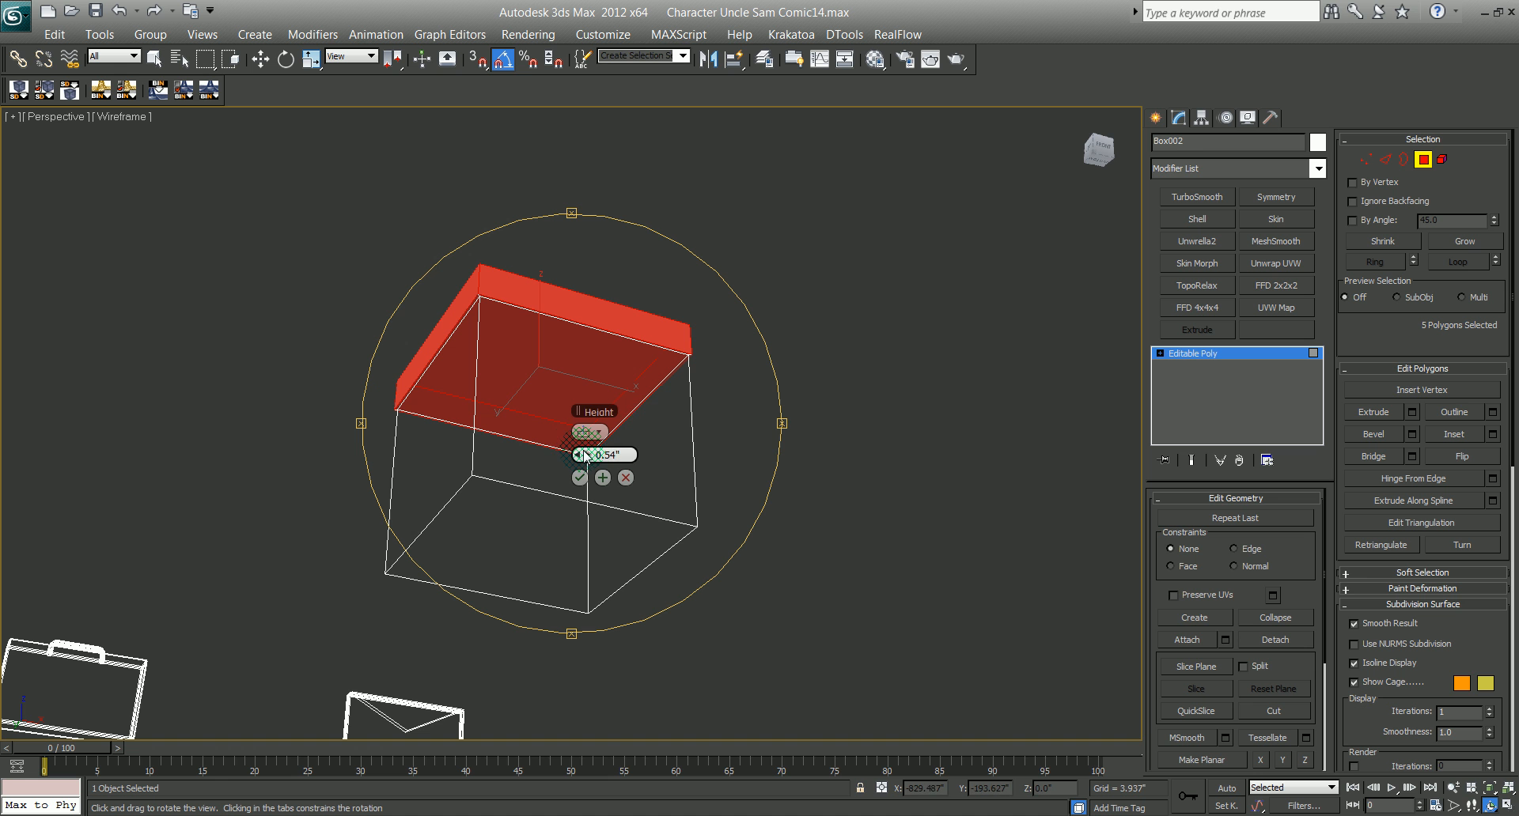
{"action": "left_click_drag", "start_coordinate": [584, 454], "coordinate": [604, 455]}
{"action": "middle_click_drag", "start_coordinate": [603, 455], "coordinate": [543, 430], "text": "alt"}
{"action": "left_click", "coordinate": [580, 478]}
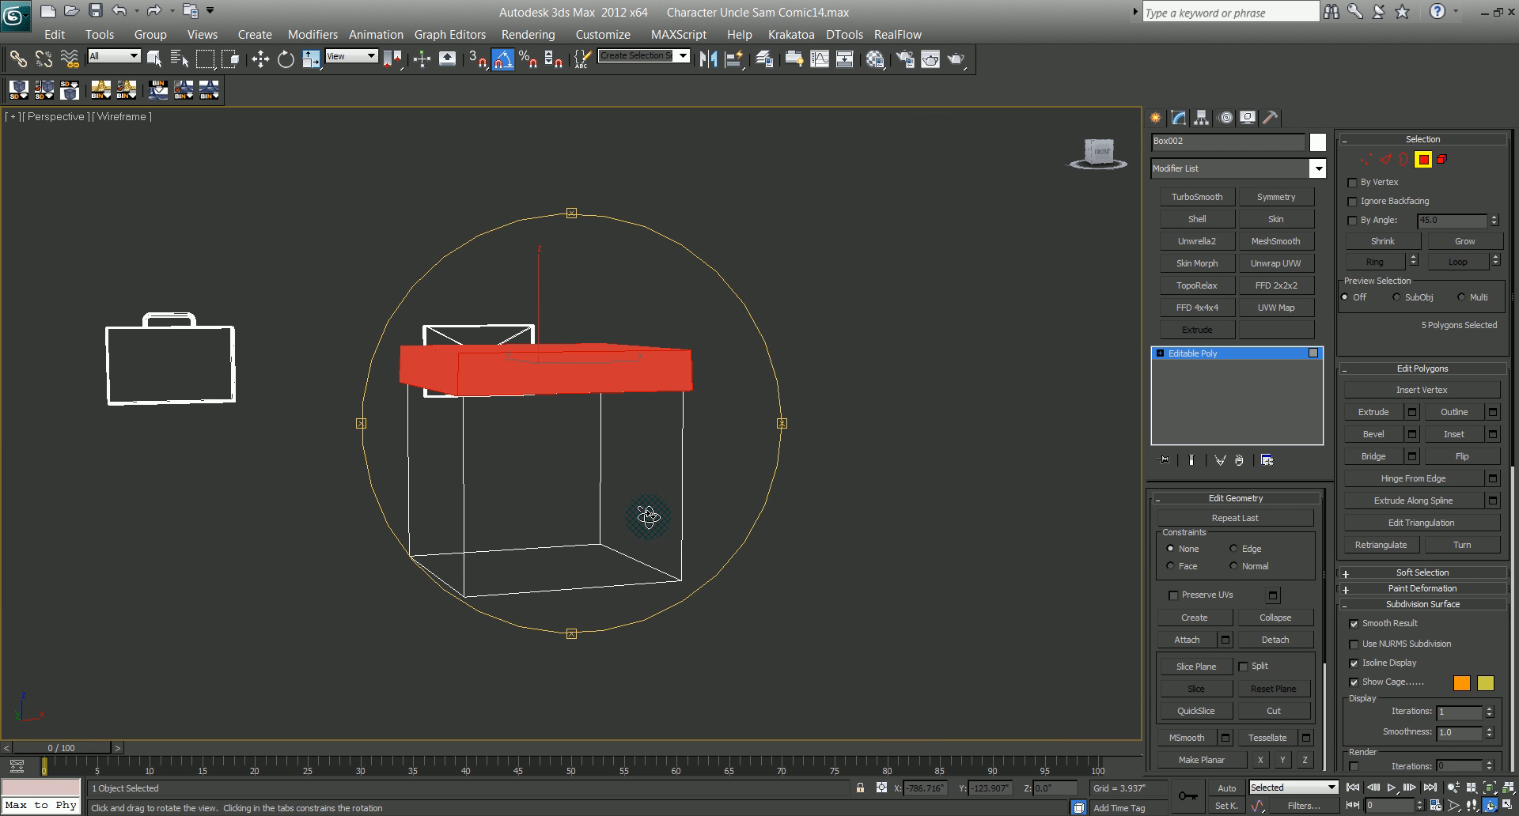
Step: Select the eight vertical and bottom edges of the box body below the lid and give them a 0.5" chamfer
{"action": "key", "text": "w"}
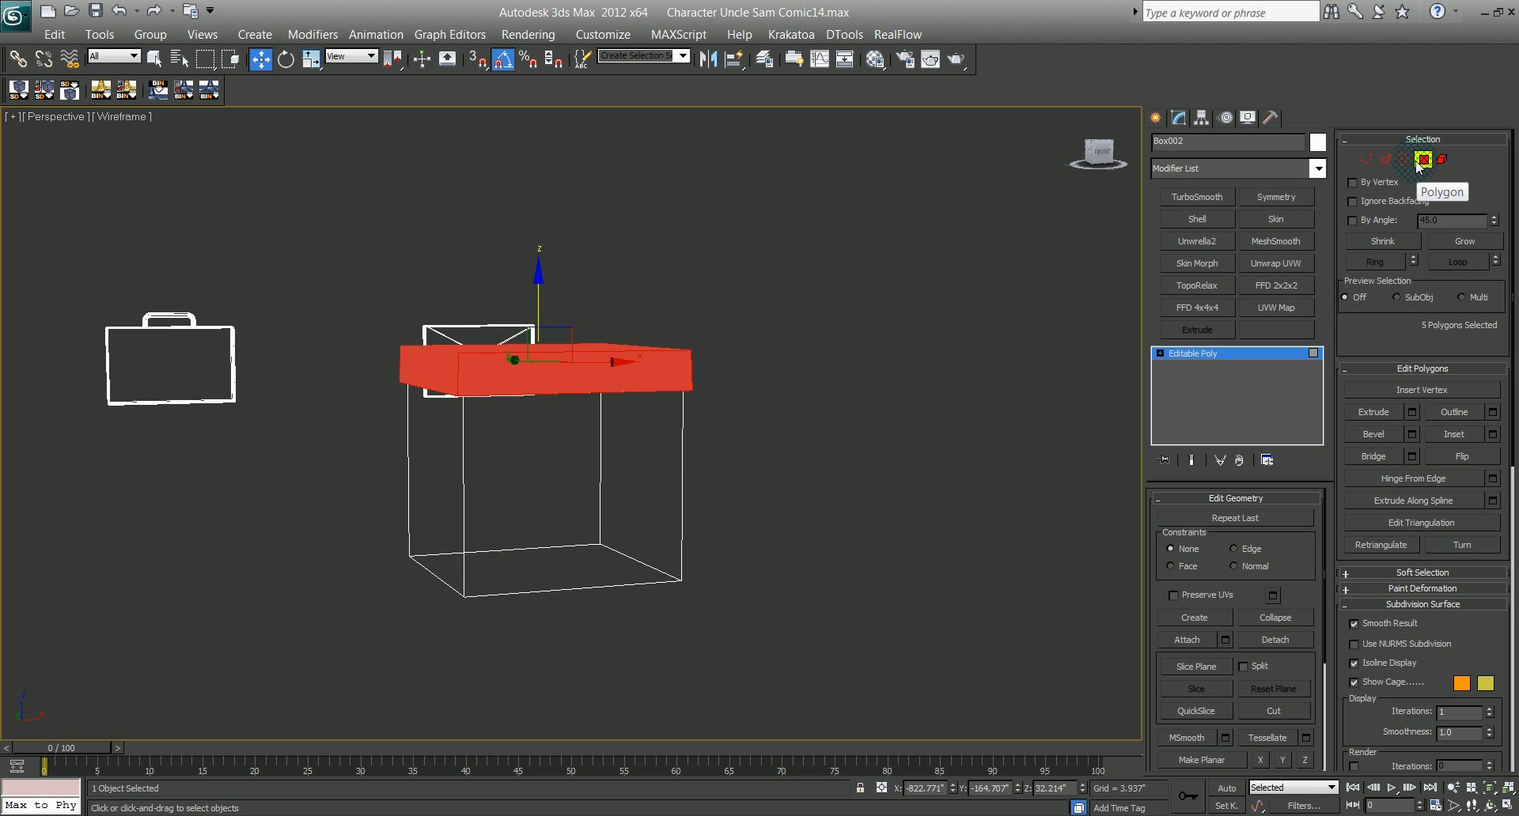
{"action": "left_click", "coordinate": [1392, 161]}
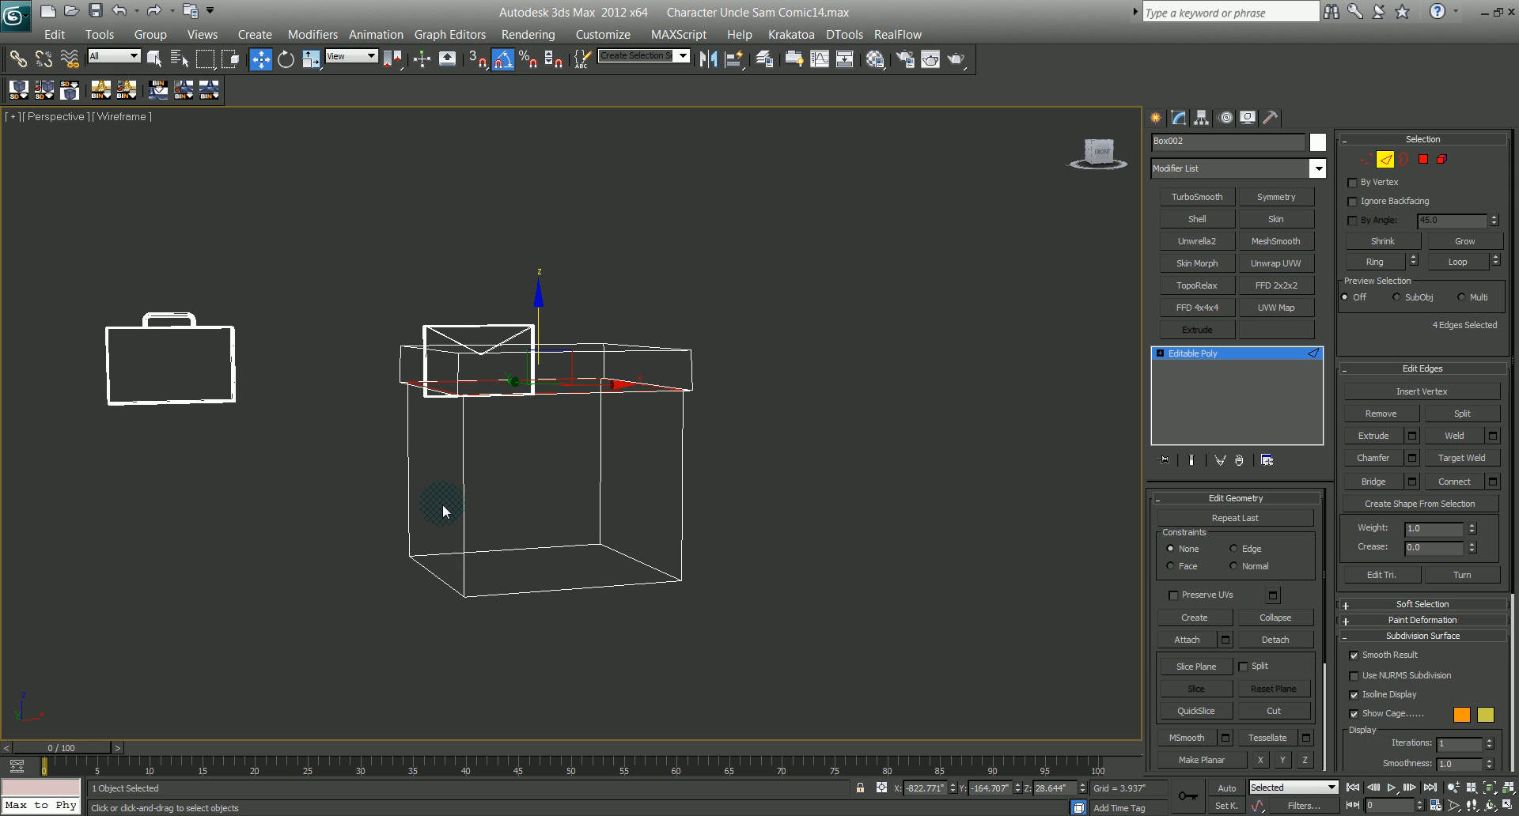
{"action": "left_click_drag", "start_coordinate": [357, 460], "coordinate": [771, 695]}
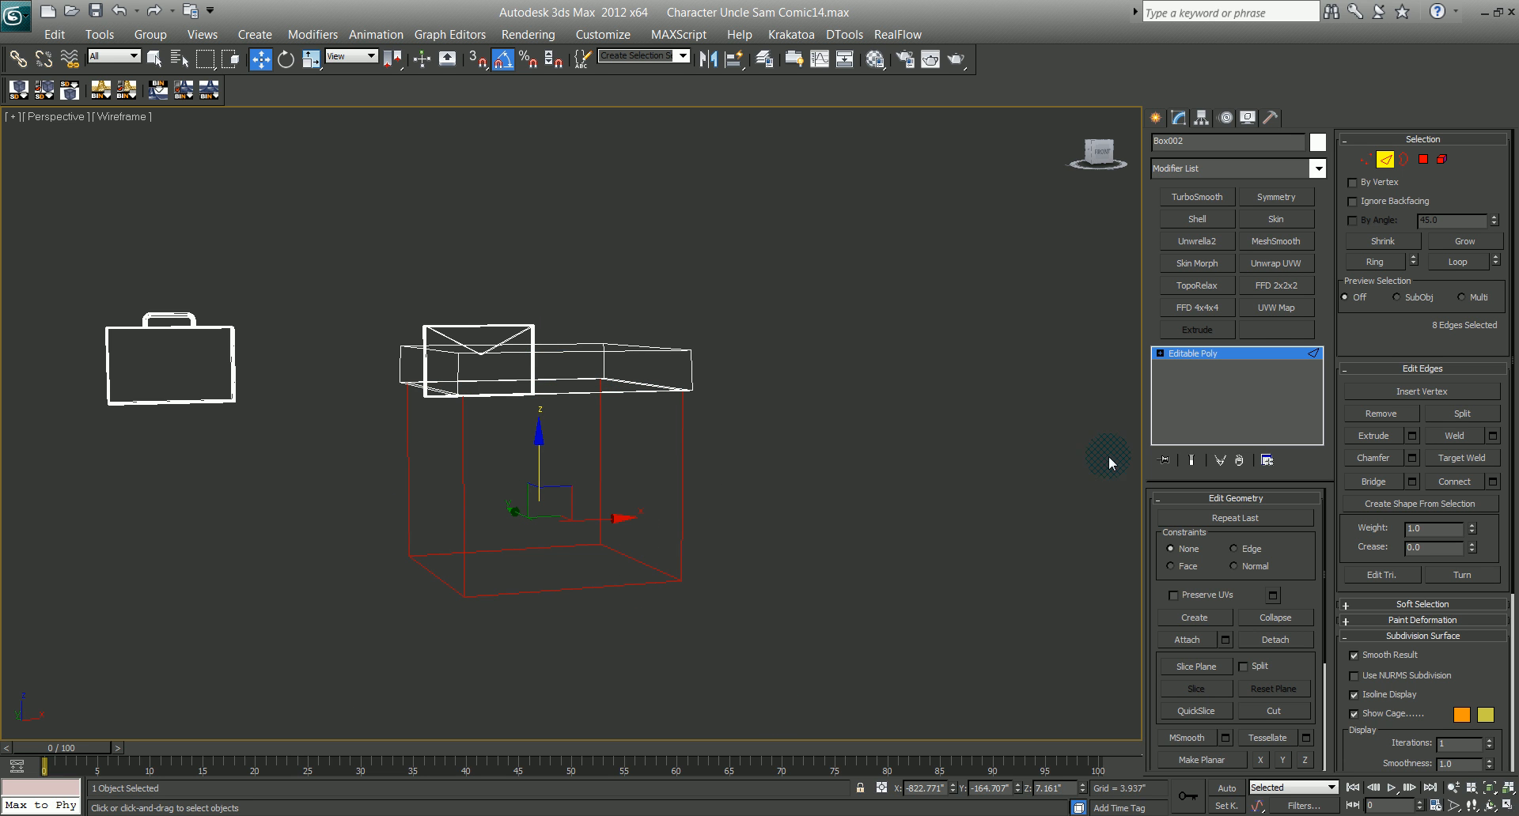
{"action": "left_click", "coordinate": [1412, 458]}
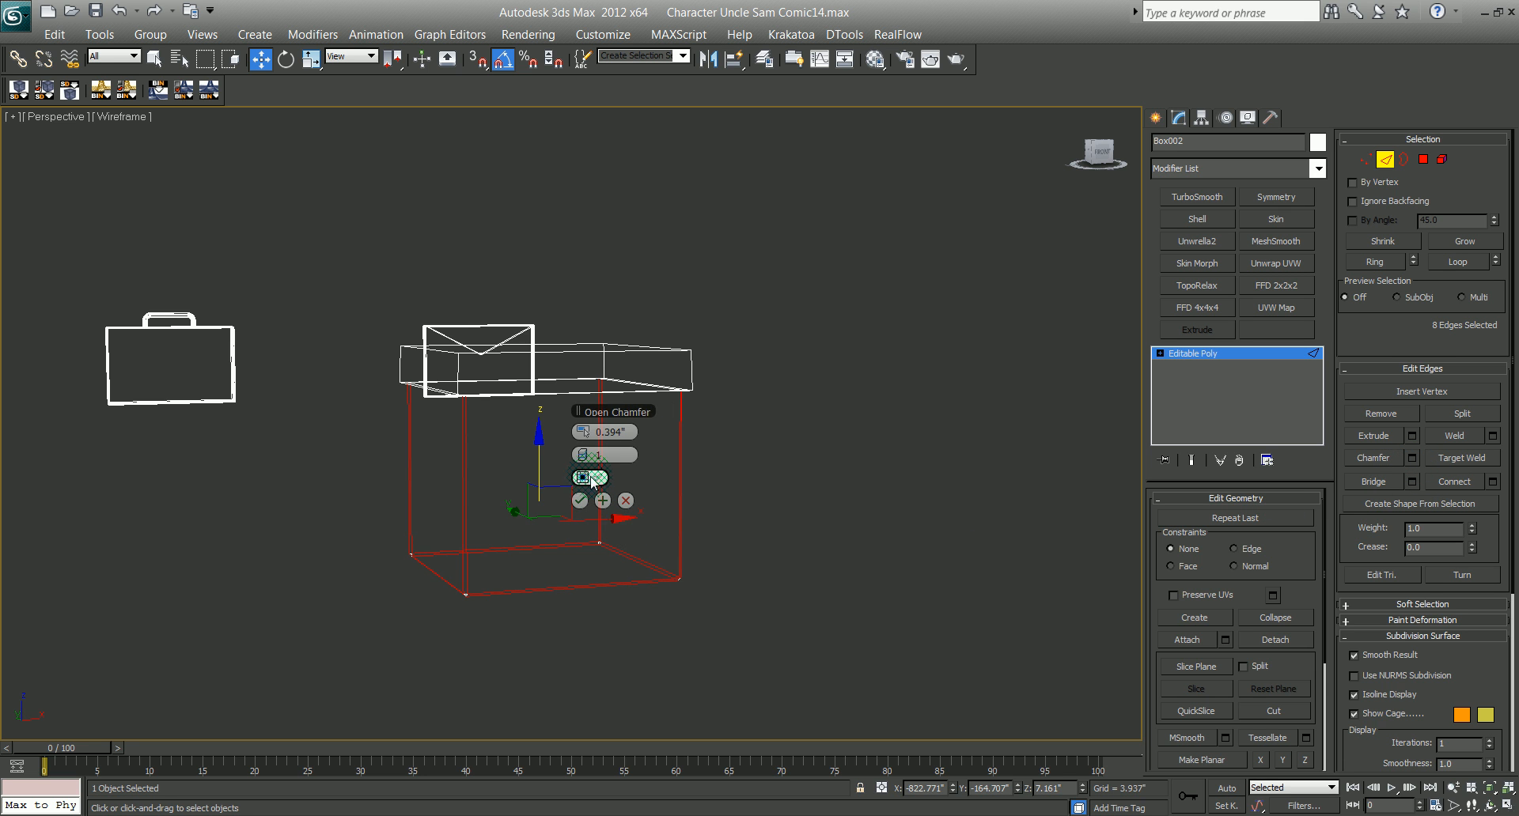
{"action": "left_click_drag", "start_coordinate": [586, 454], "coordinate": [587, 453]}
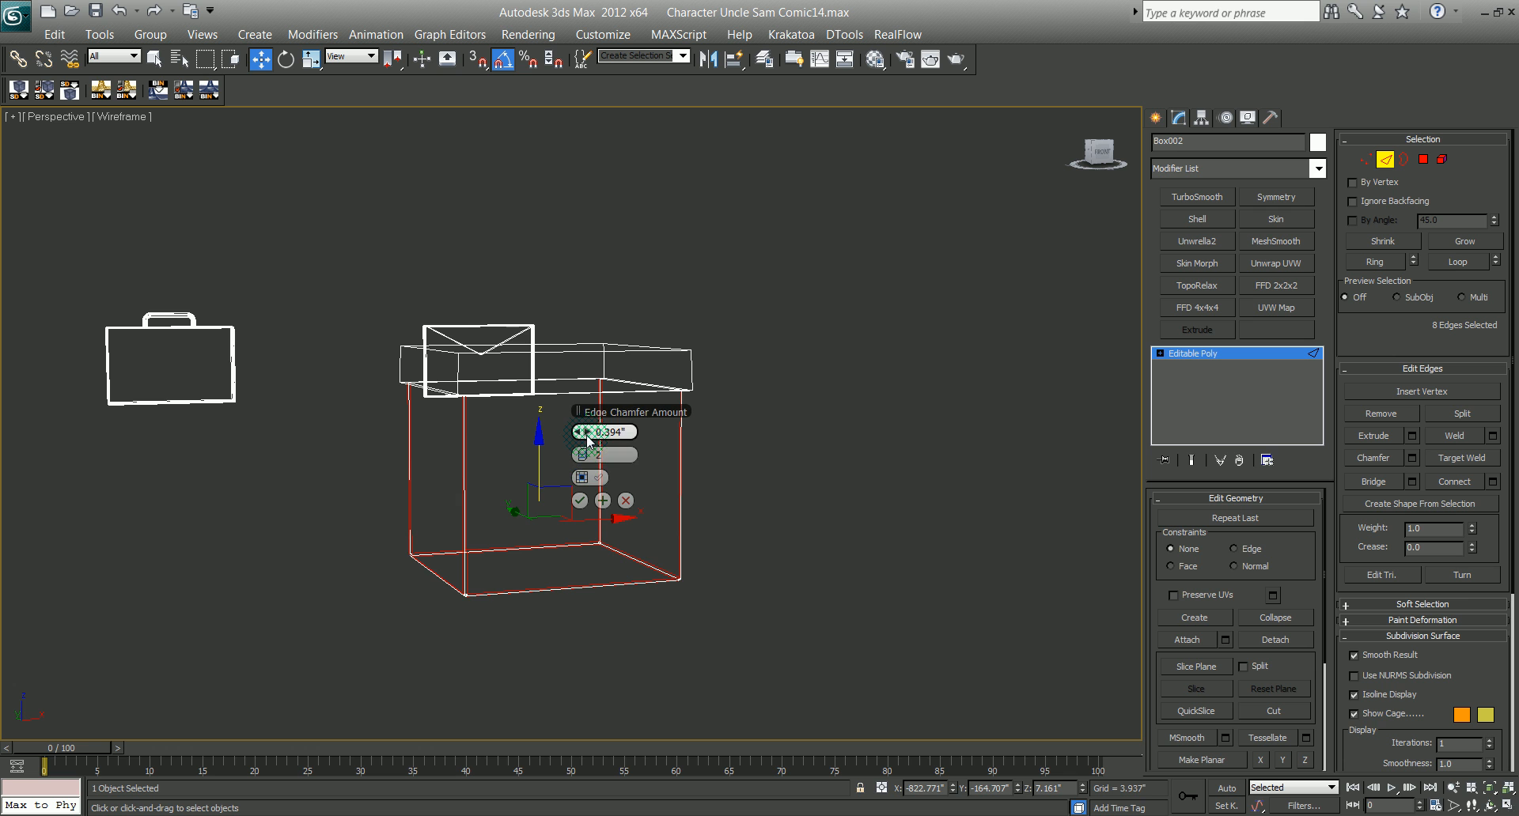
{"action": "left_click_drag", "start_coordinate": [586, 431], "coordinate": [587, 432]}
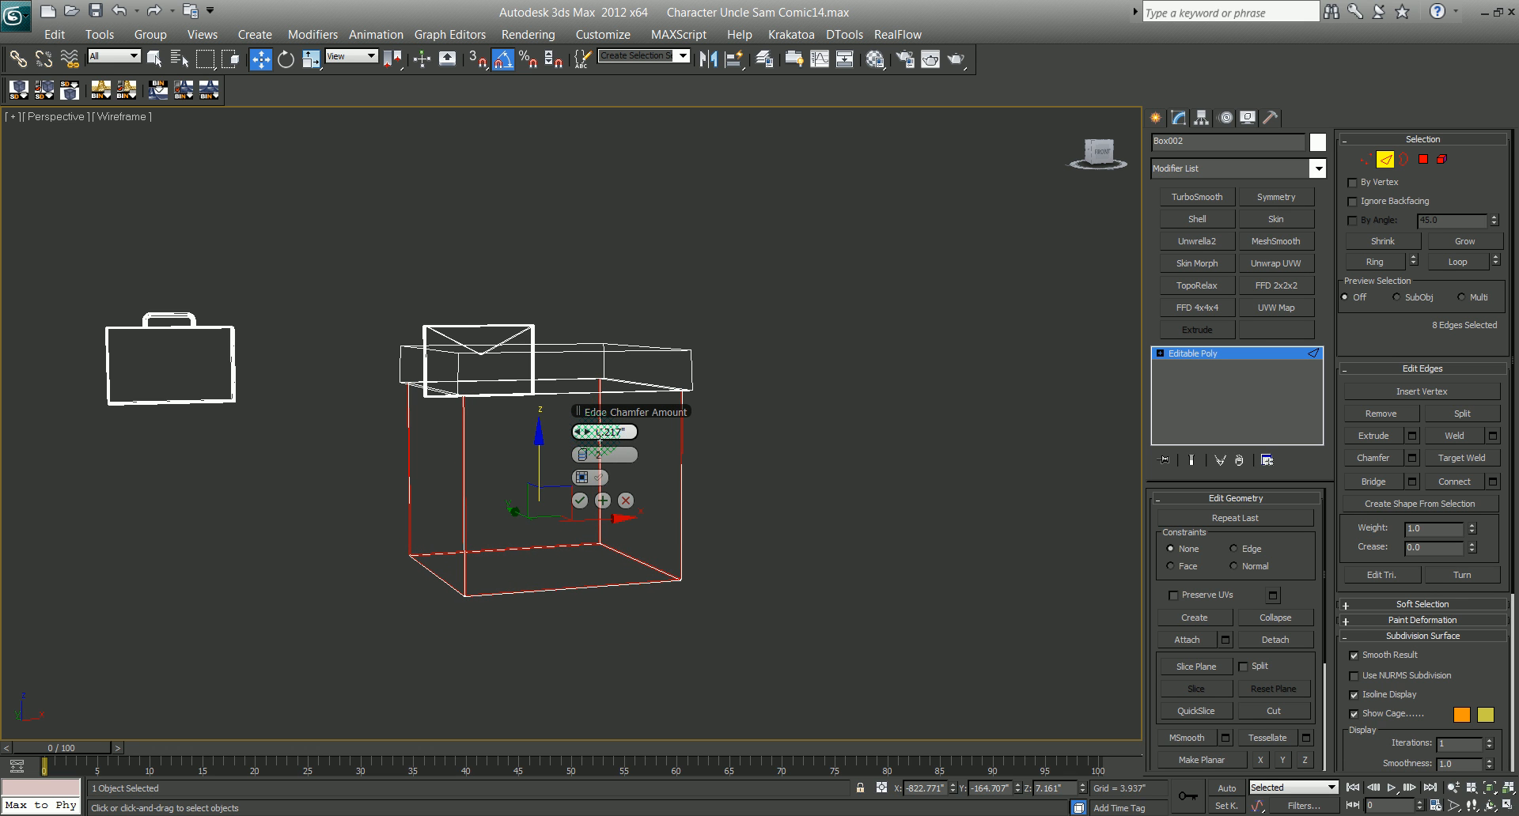
{"action": "key", "text": "Return"}
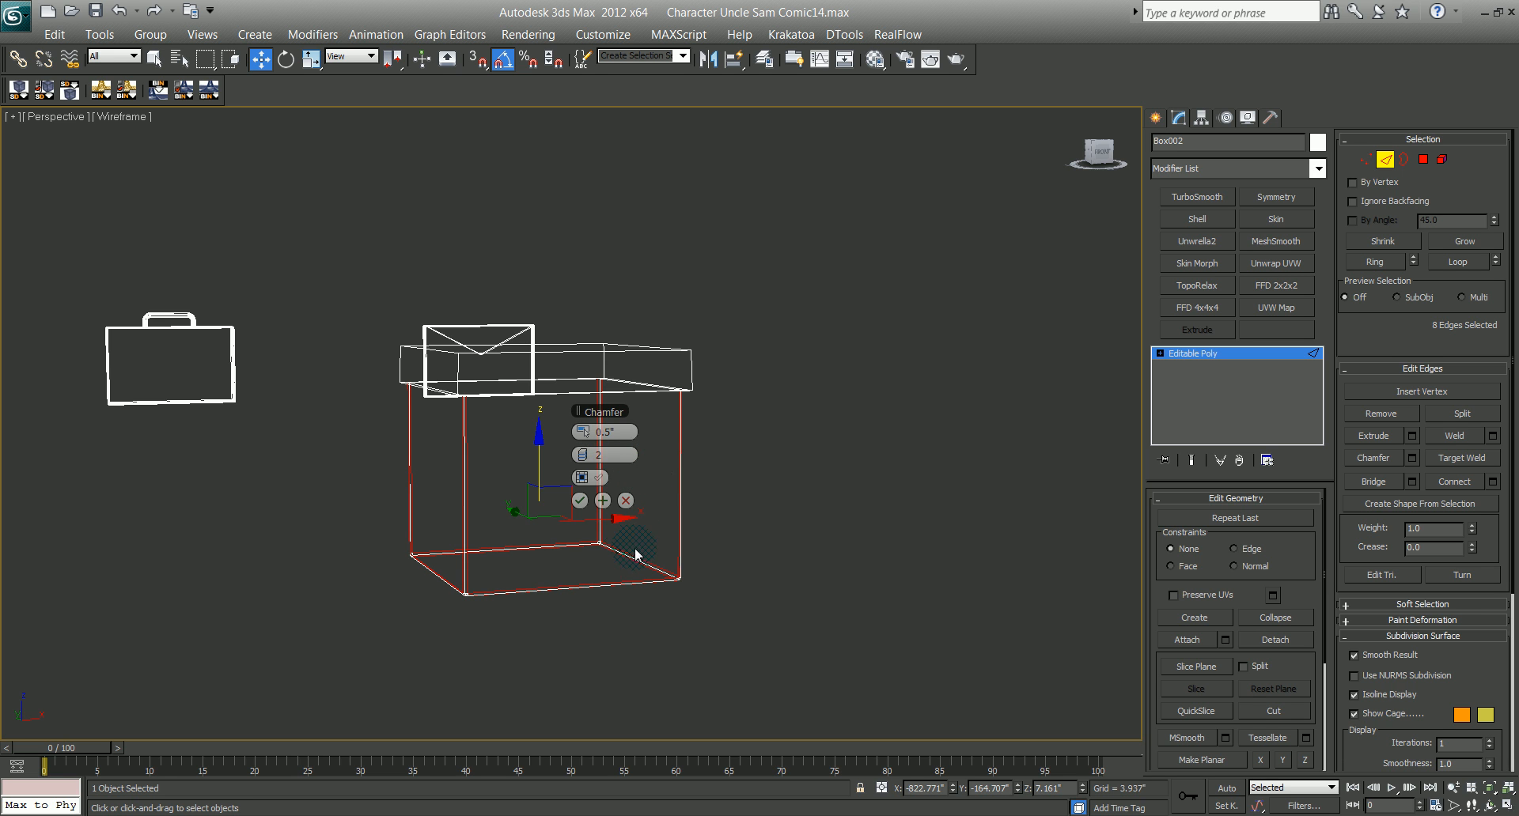
Step: Set the body edge chamfer to 2 segments, keep it closed, and apply it
{"action": "left_click", "coordinate": [580, 455]}
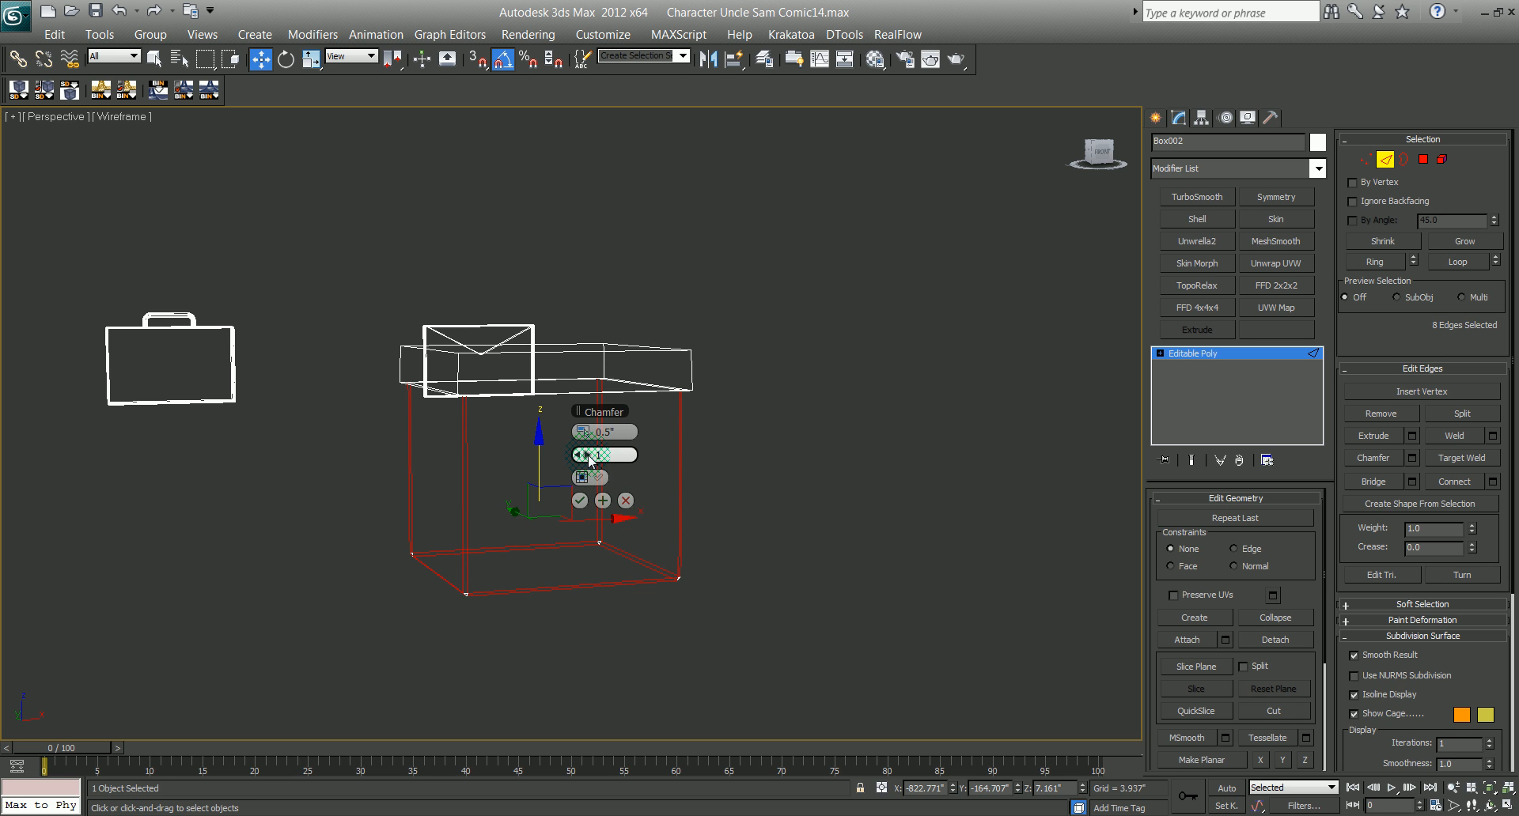
{"action": "left_click", "coordinate": [586, 455]}
{"action": "scroll", "coordinate": [515, 533], "scroll_direction": "up", "scroll_amount": 6}
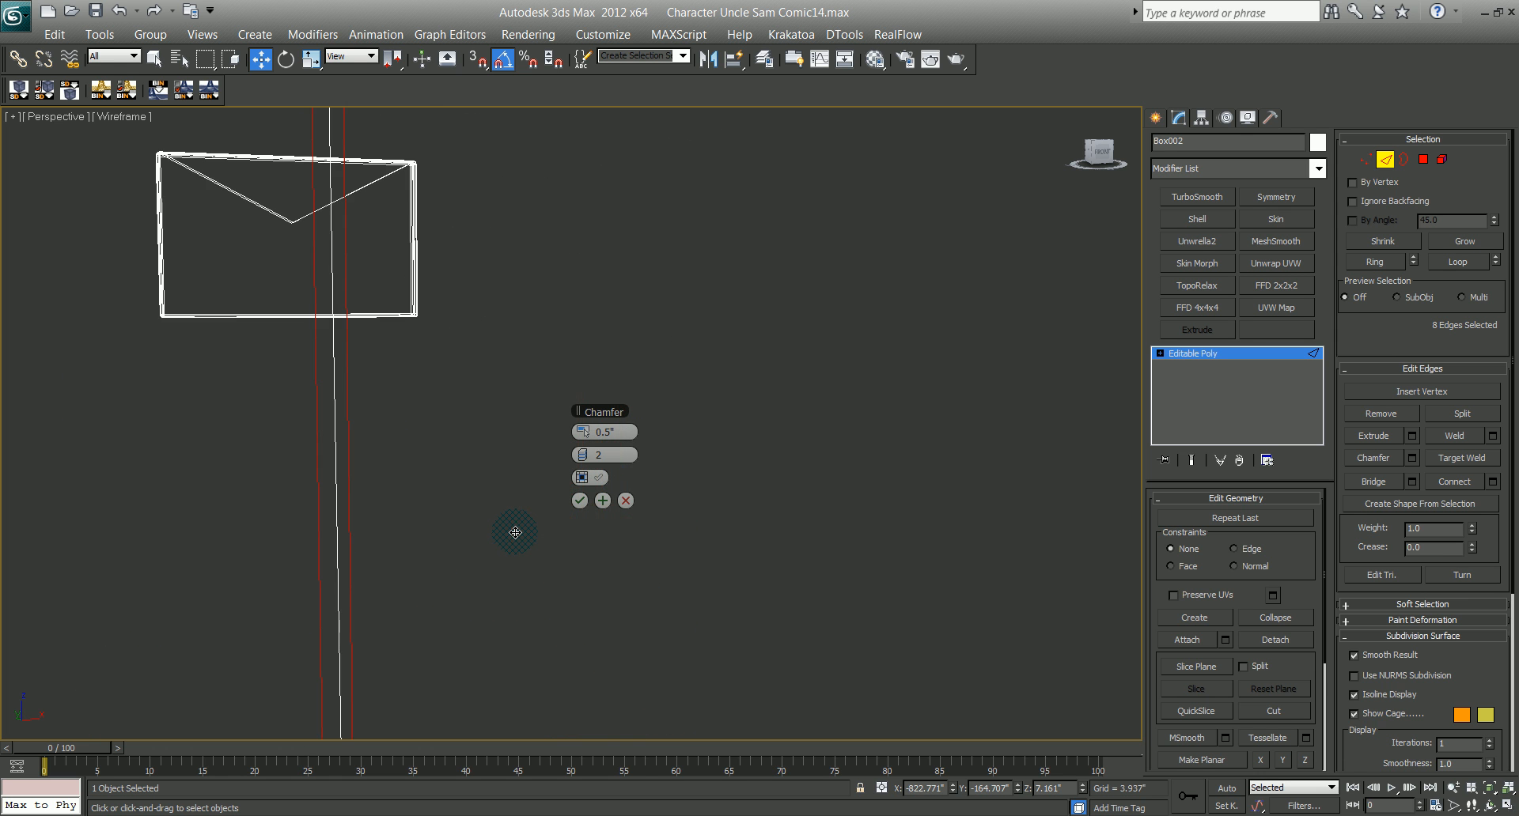
{"action": "scroll", "coordinate": [515, 532], "scroll_direction": "down", "scroll_amount": 8}
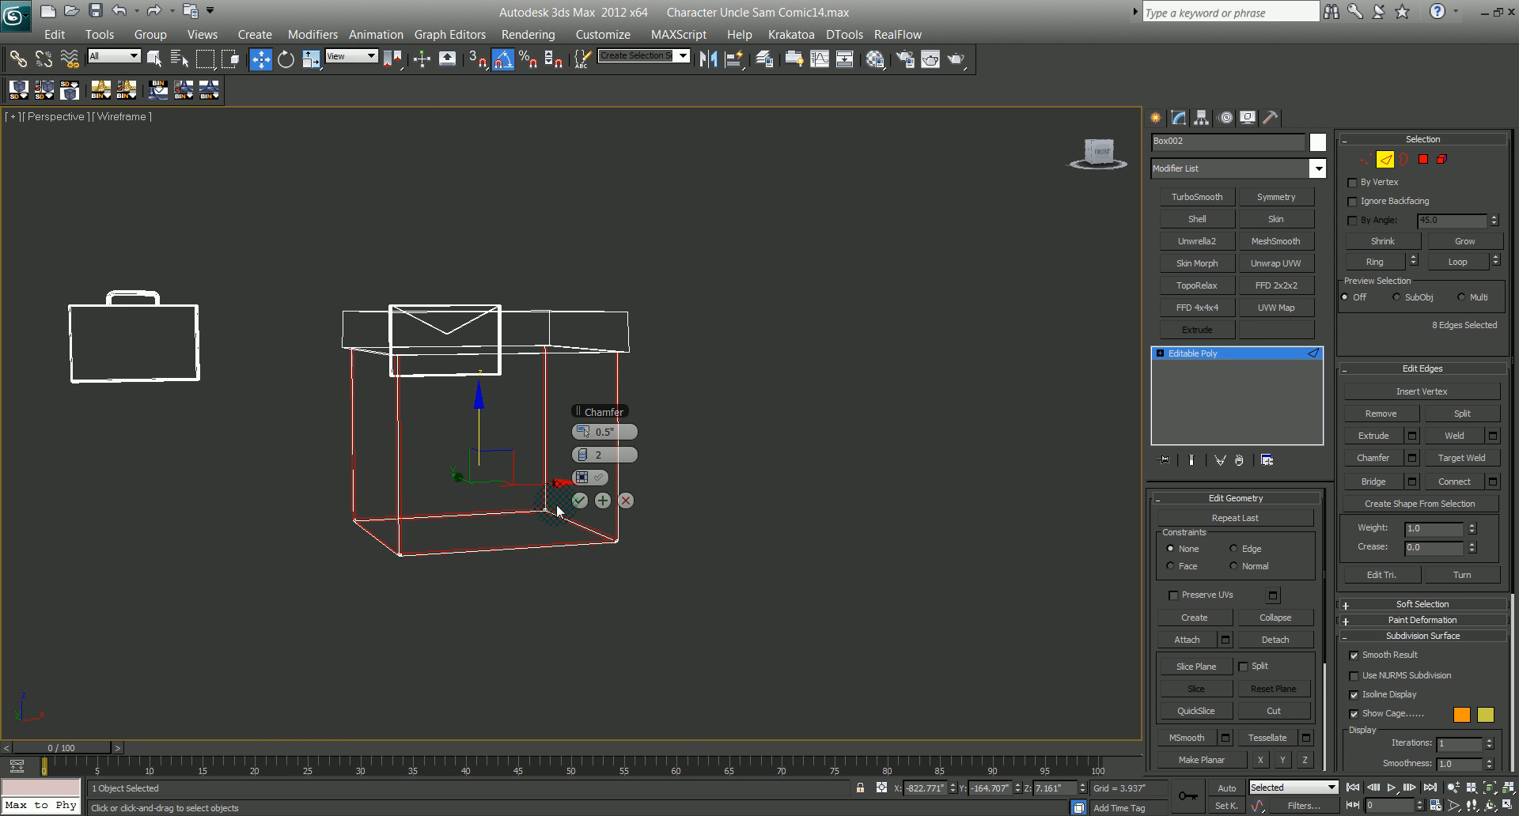
{"action": "left_click", "coordinate": [599, 482]}
{"action": "left_click", "coordinate": [599, 482]}
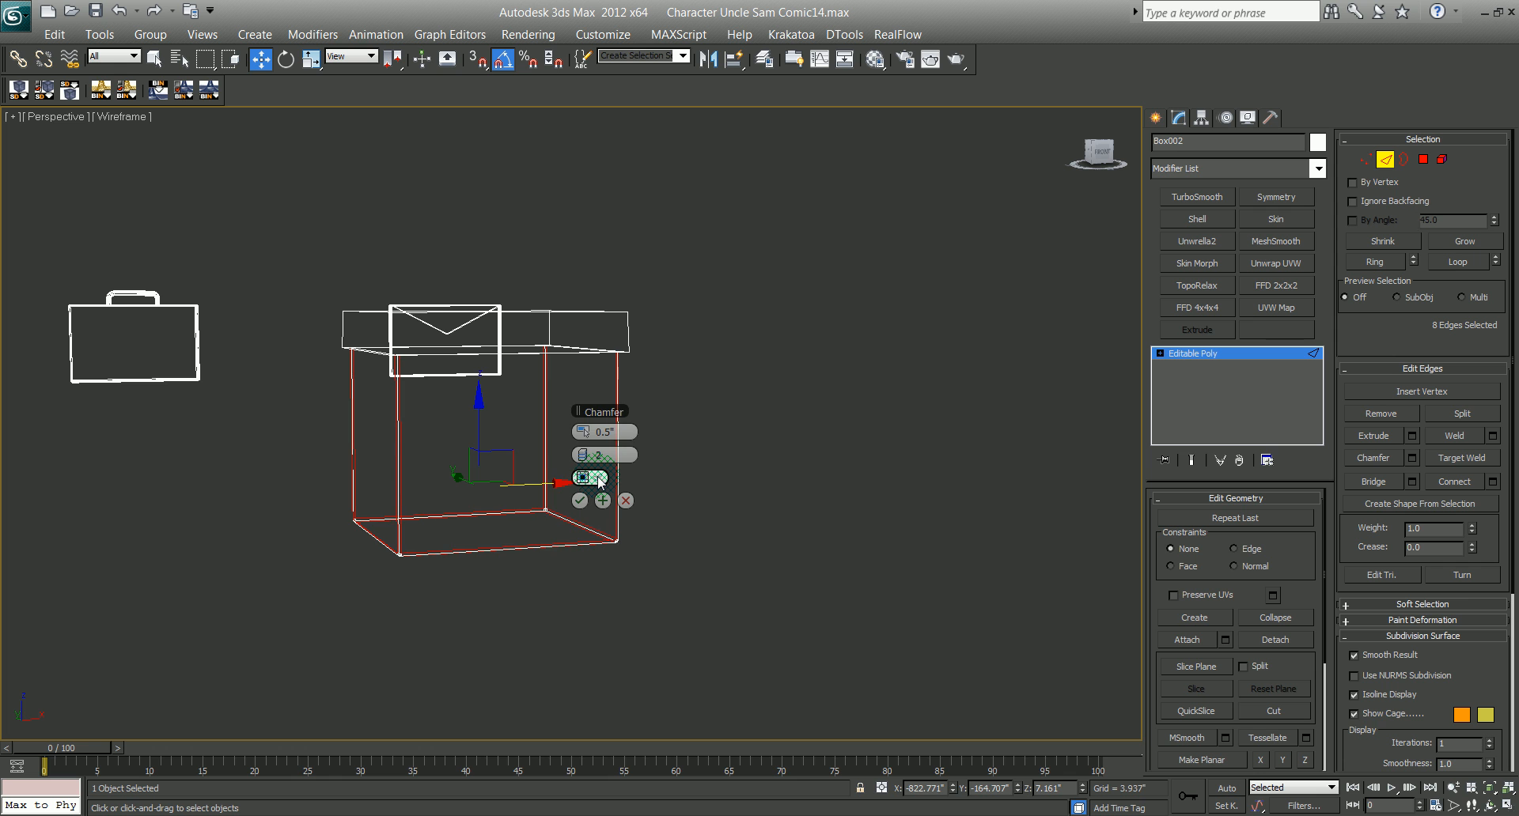
{"action": "left_click", "coordinate": [580, 500]}
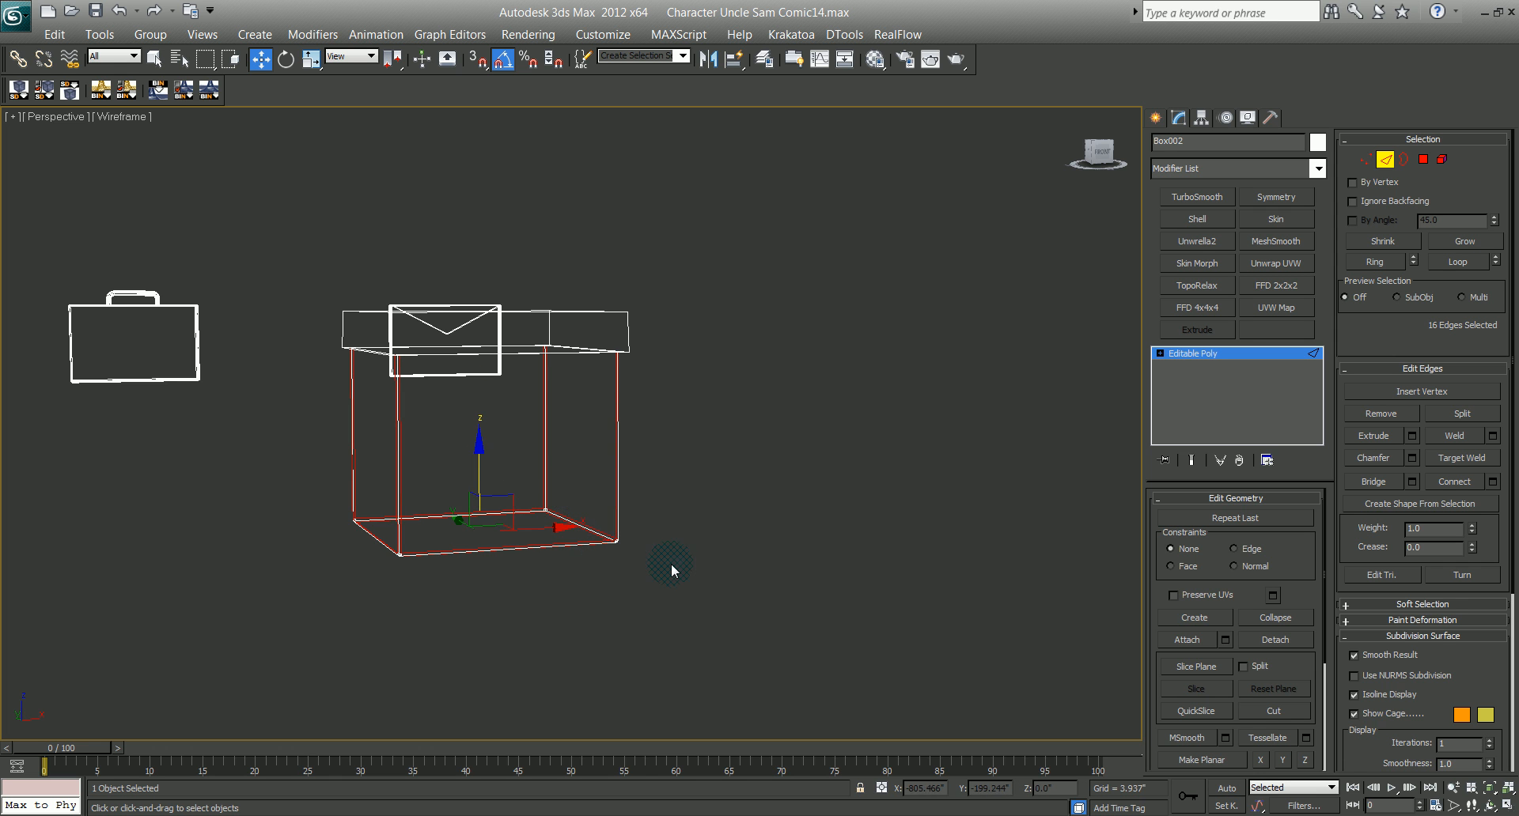
Step: Display the perspective view shaded without edged faces and leave edge editing on the box
{"action": "middle_click_drag", "start_coordinate": [653, 559], "coordinate": [672, 620]}
{"action": "key", "text": "F3"}
{"action": "middle_click_drag", "start_coordinate": [544, 644], "coordinate": [558, 592], "text": "alt"}
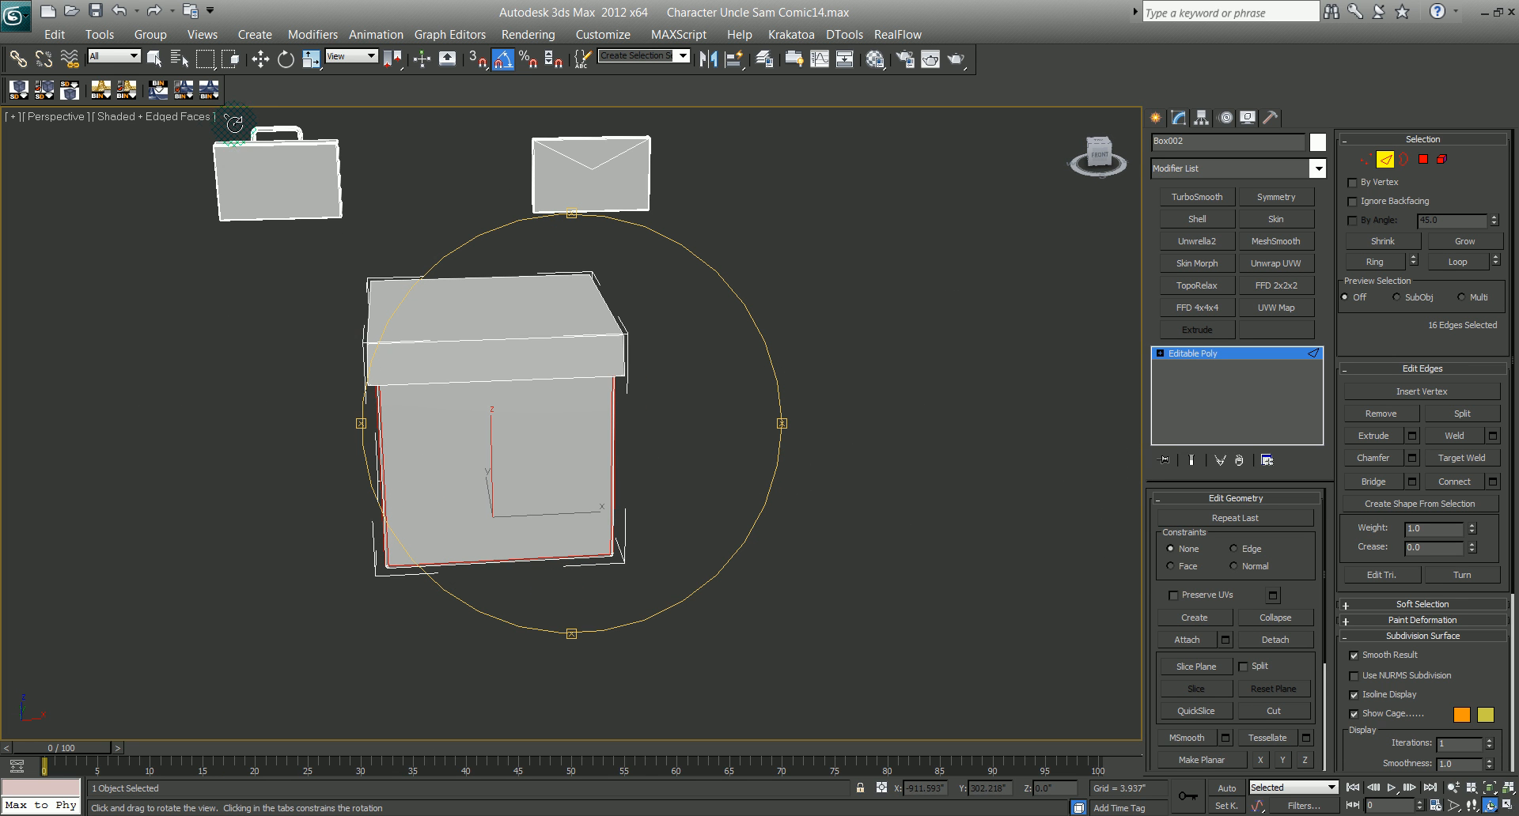
{"action": "left_click", "coordinate": [180, 118]}
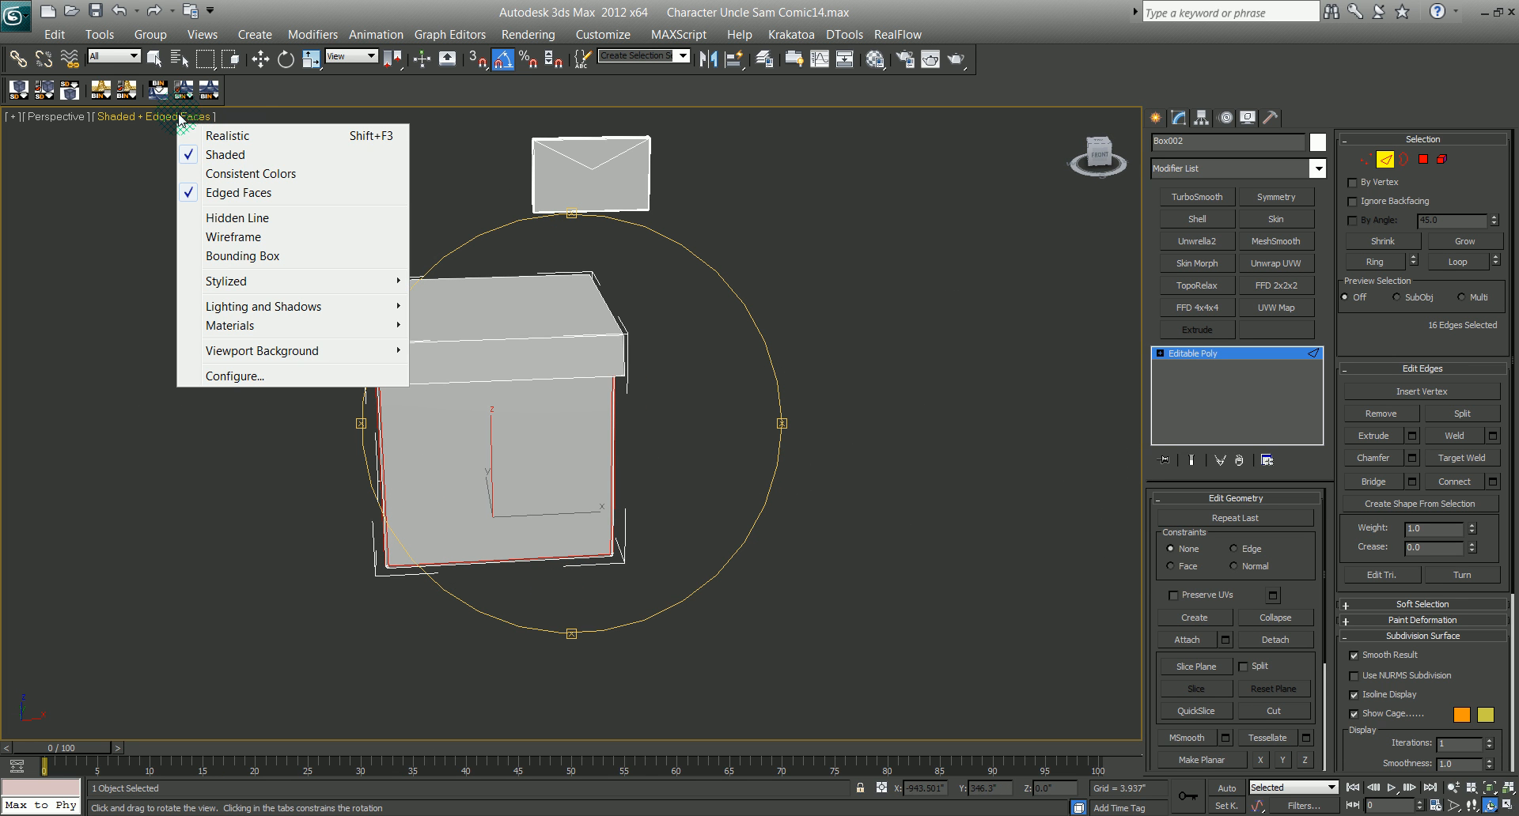
{"action": "left_click", "coordinate": [234, 193]}
{"action": "right_click", "coordinate": [682, 459]}
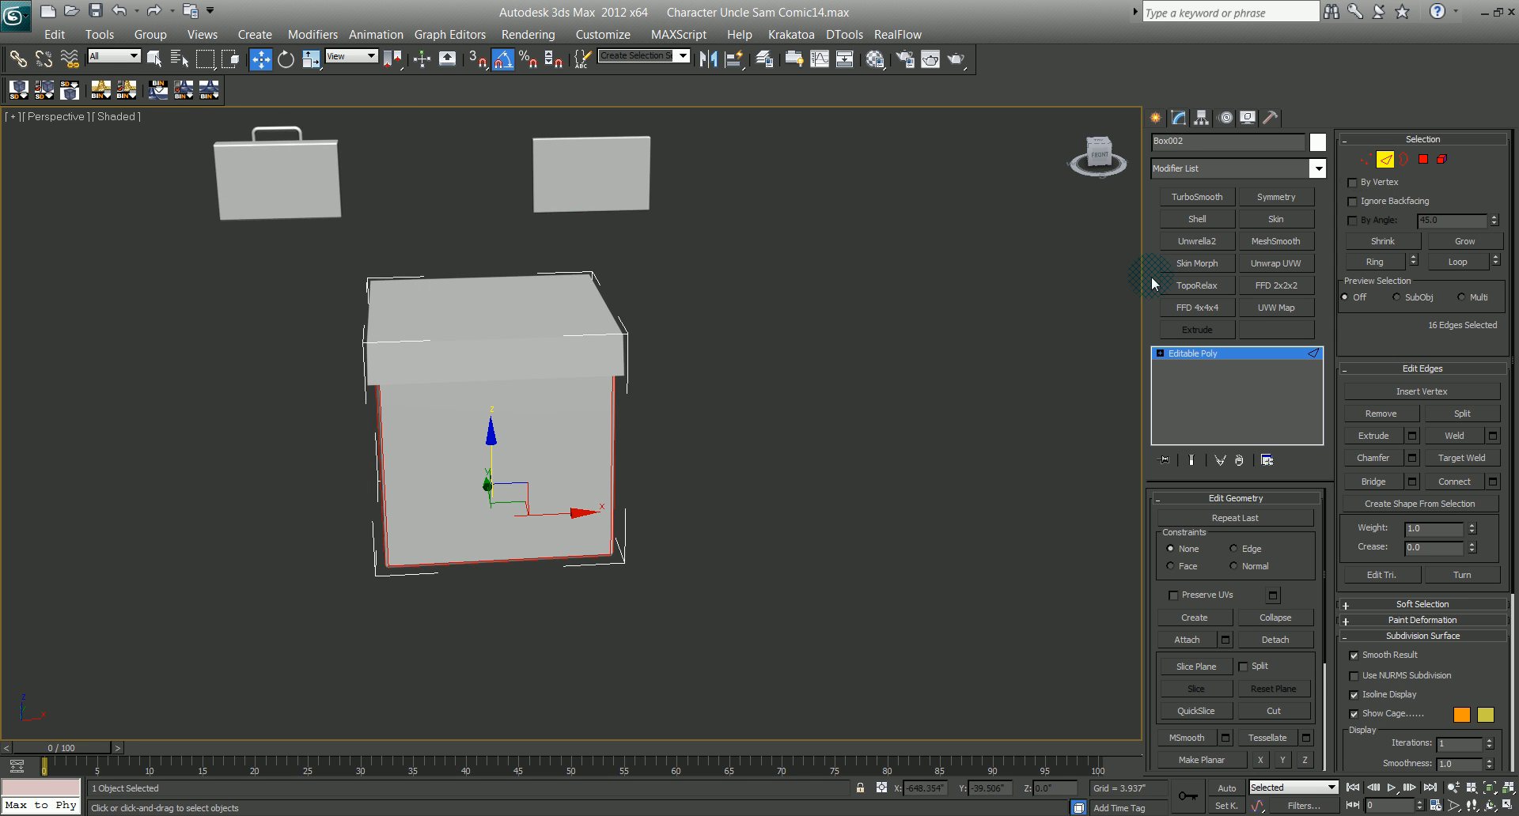
{"action": "left_click", "coordinate": [1385, 162]}
Step: Clone the lidded box straight up as one instance stacked on top of the original
{"action": "middle_click_drag", "start_coordinate": [747, 481], "coordinate": [799, 439]}
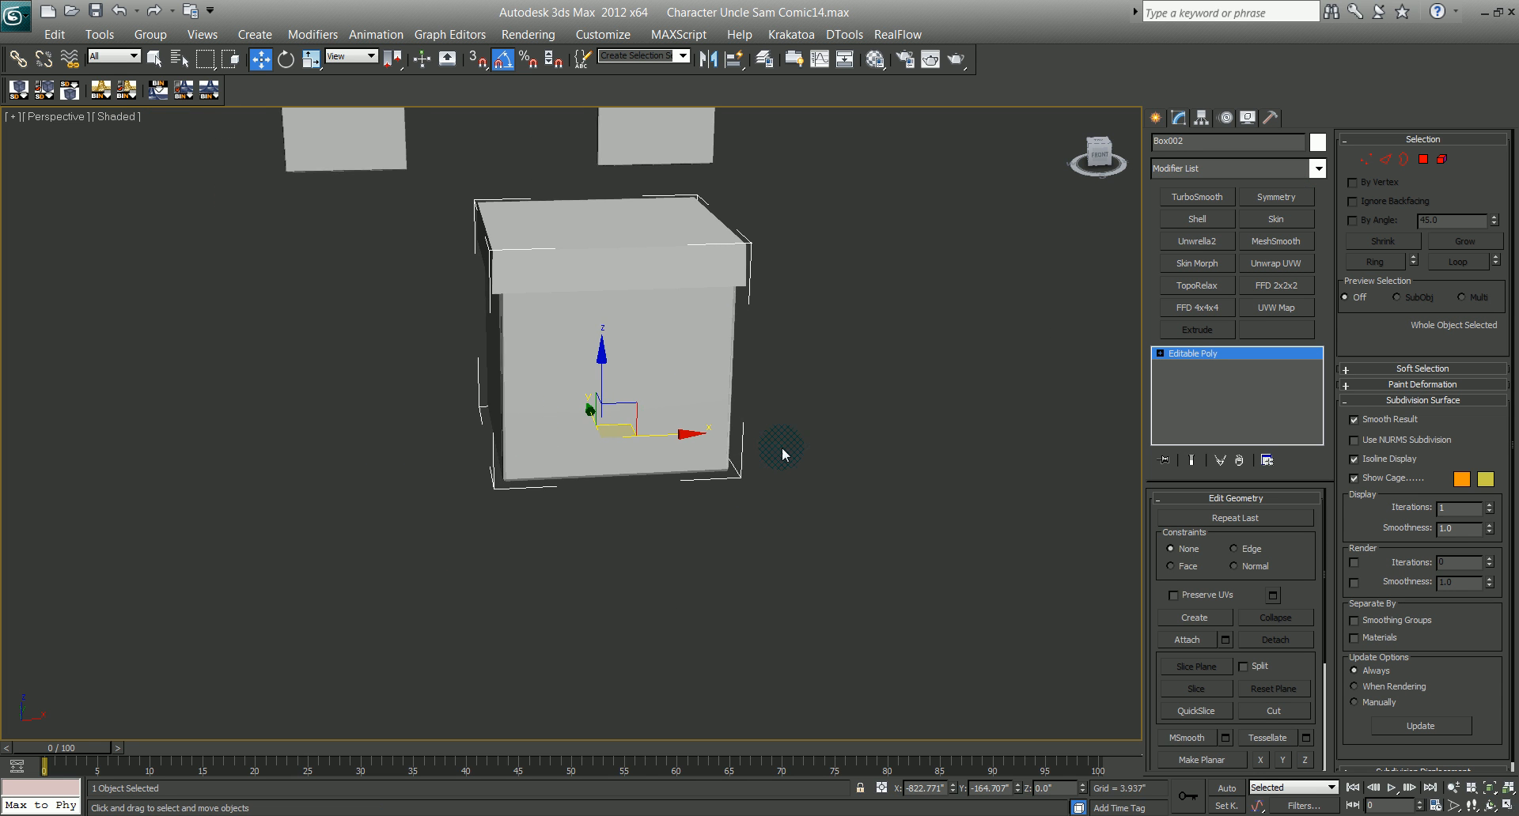
{"action": "key", "text": "ctrl+r"}
{"action": "left_click_drag", "start_coordinate": [624, 542], "coordinate": [587, 459]}
{"action": "scroll", "coordinate": [620, 420], "scroll_direction": "up", "scroll_amount": 5}
{"action": "scroll", "coordinate": [692, 444], "scroll_direction": "down", "scroll_amount": 5}
{"action": "key", "text": "w"}
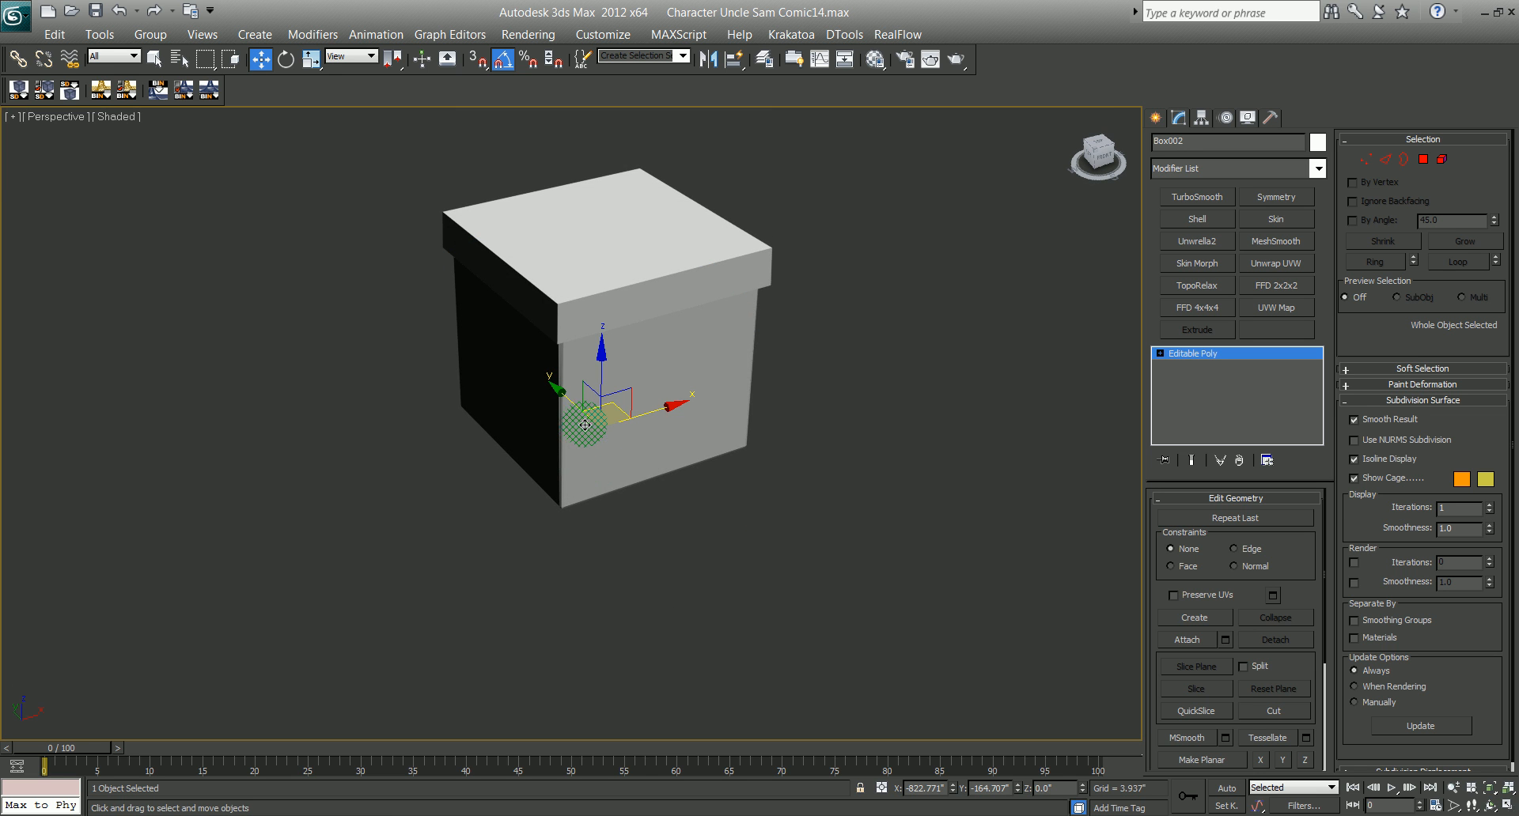
{"action": "mouse_move", "coordinate": [563, 437]}
{"action": "middle_mouse_down"}
{"action": "mouse_move", "coordinate": [522, 516]}
{"action": "mouse_move", "coordinate": [572, 454]}
{"action": "middle_mouse_up"}
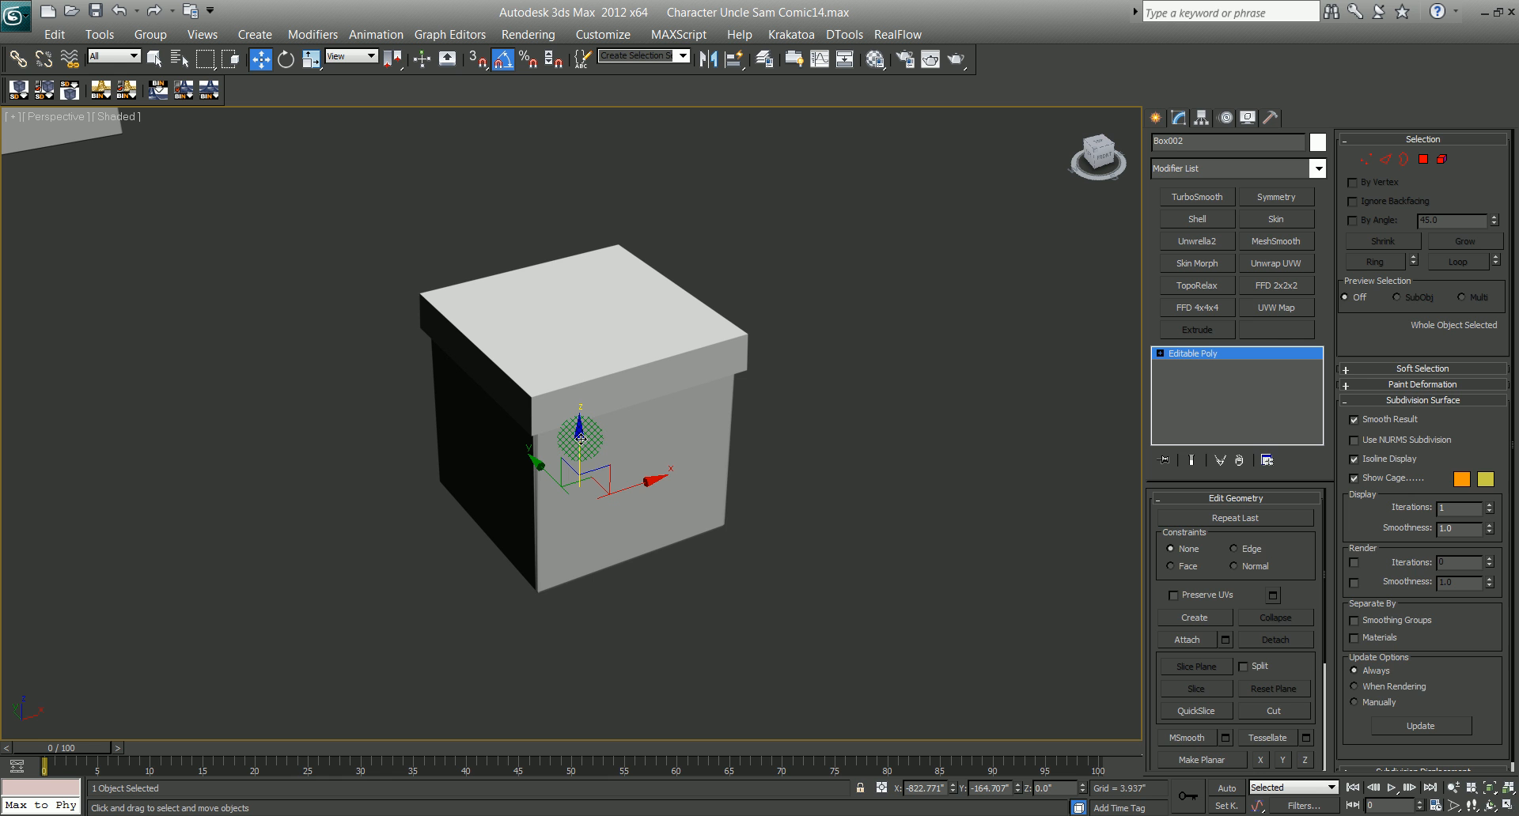
{"action": "left_click_drag", "start_coordinate": [580, 438], "coordinate": [565, 251], "text": "shift"}
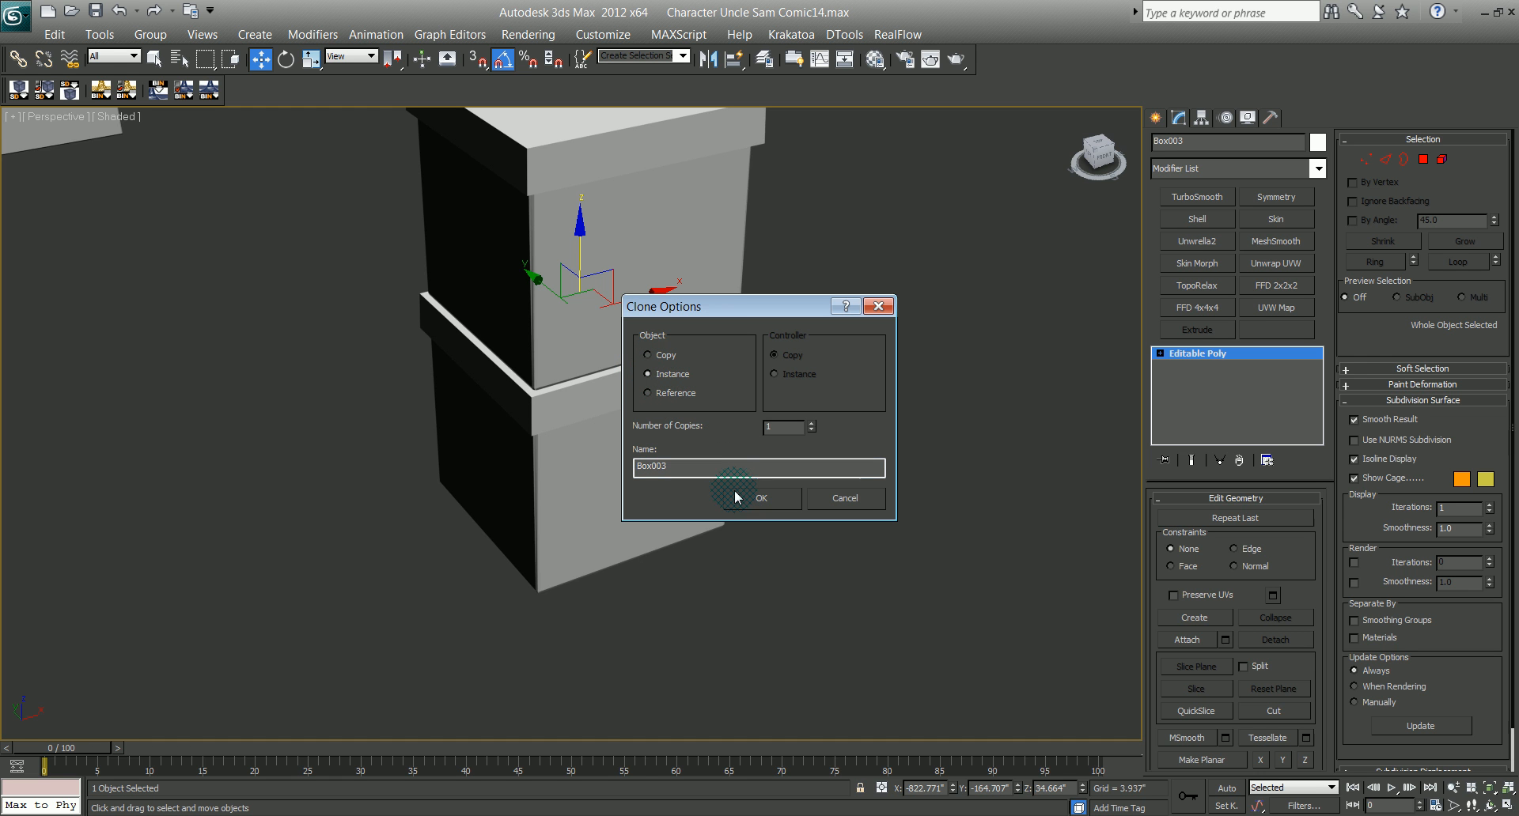
{"action": "key", "text": "Return"}
Step: Scale the upper box down uniformly to about 83% on top of the lower box, and deselect it
{"action": "middle_click_drag", "start_coordinate": [735, 388], "coordinate": [630, 509]}
{"action": "key", "text": "r"}
{"action": "left_click_drag", "start_coordinate": [503, 453], "coordinate": [508, 474]}
{"action": "mouse_move", "coordinate": [581, 506]}
{"action": "middle_mouse_down", "text": "alt"}
{"action": "mouse_move", "coordinate": [551, 467]}
{"action": "mouse_move", "coordinate": [614, 461]}
{"action": "mouse_move", "coordinate": [638, 482]}
{"action": "mouse_move", "coordinate": [606, 496]}
{"action": "middle_mouse_up", "text": "alt"}
{"action": "mouse_move", "coordinate": [507, 455]}
{"action": "left_mouse_down"}
{"action": "mouse_move", "coordinate": [508, 439]}
{"action": "mouse_move", "coordinate": [508, 475]}
{"action": "left_mouse_up"}
{"action": "scroll", "coordinate": [593, 420], "scroll_direction": "down", "scroll_amount": 5}
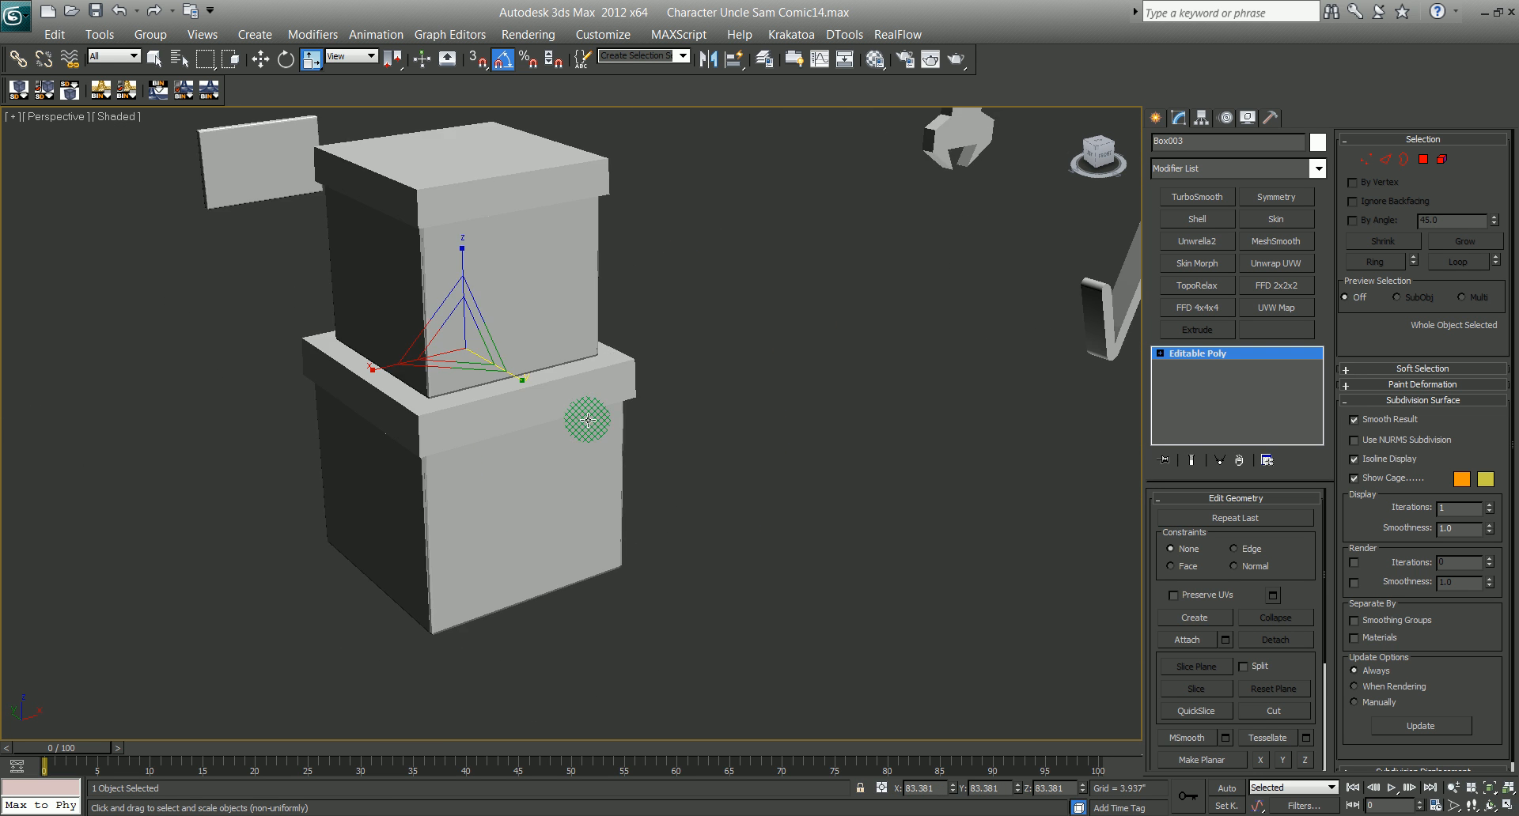
{"action": "left_click", "coordinate": [638, 495]}
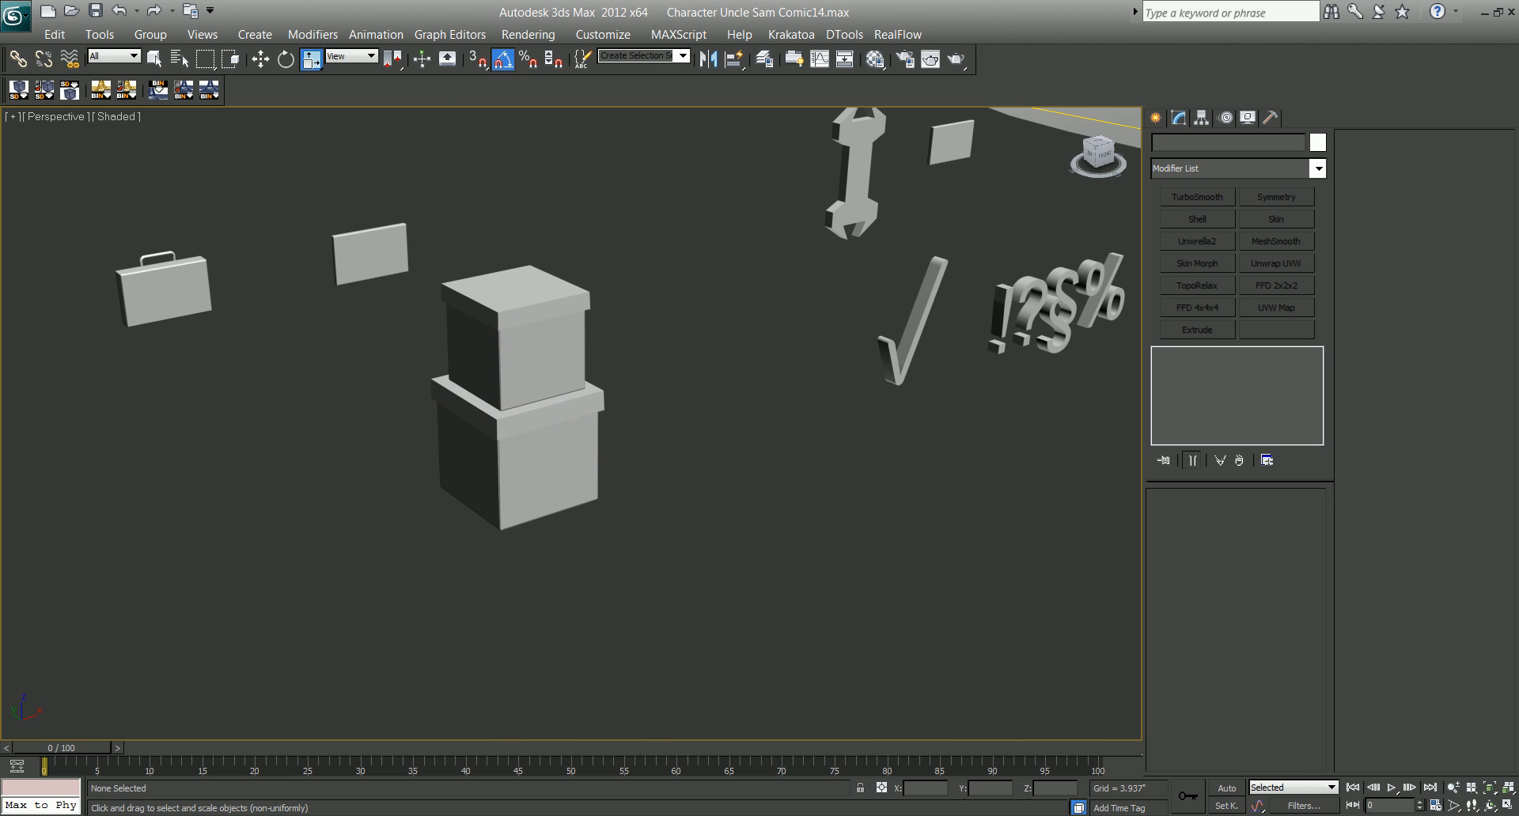
Step: Switch to Windows Photo Viewer and examine the boxes on the trolley in sample.jpg, then return to the 3ds Max scene
{"action": "key", "text": "alt+Tab"}
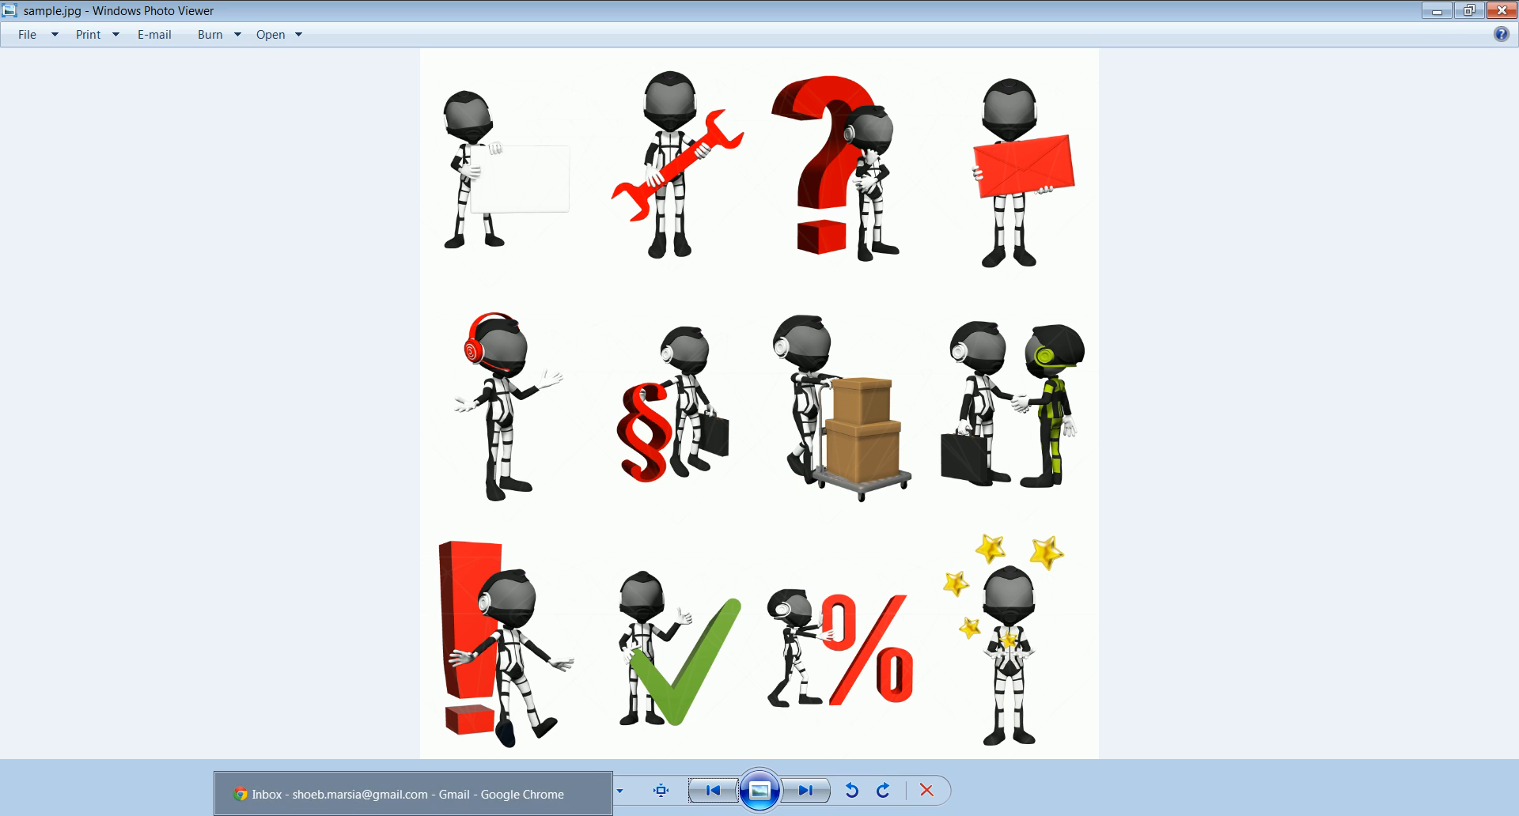
{"action": "left_click", "coordinate": [285, 795]}
{"action": "scroll", "coordinate": [524, 581], "scroll_direction": "down", "scroll_amount": 1}
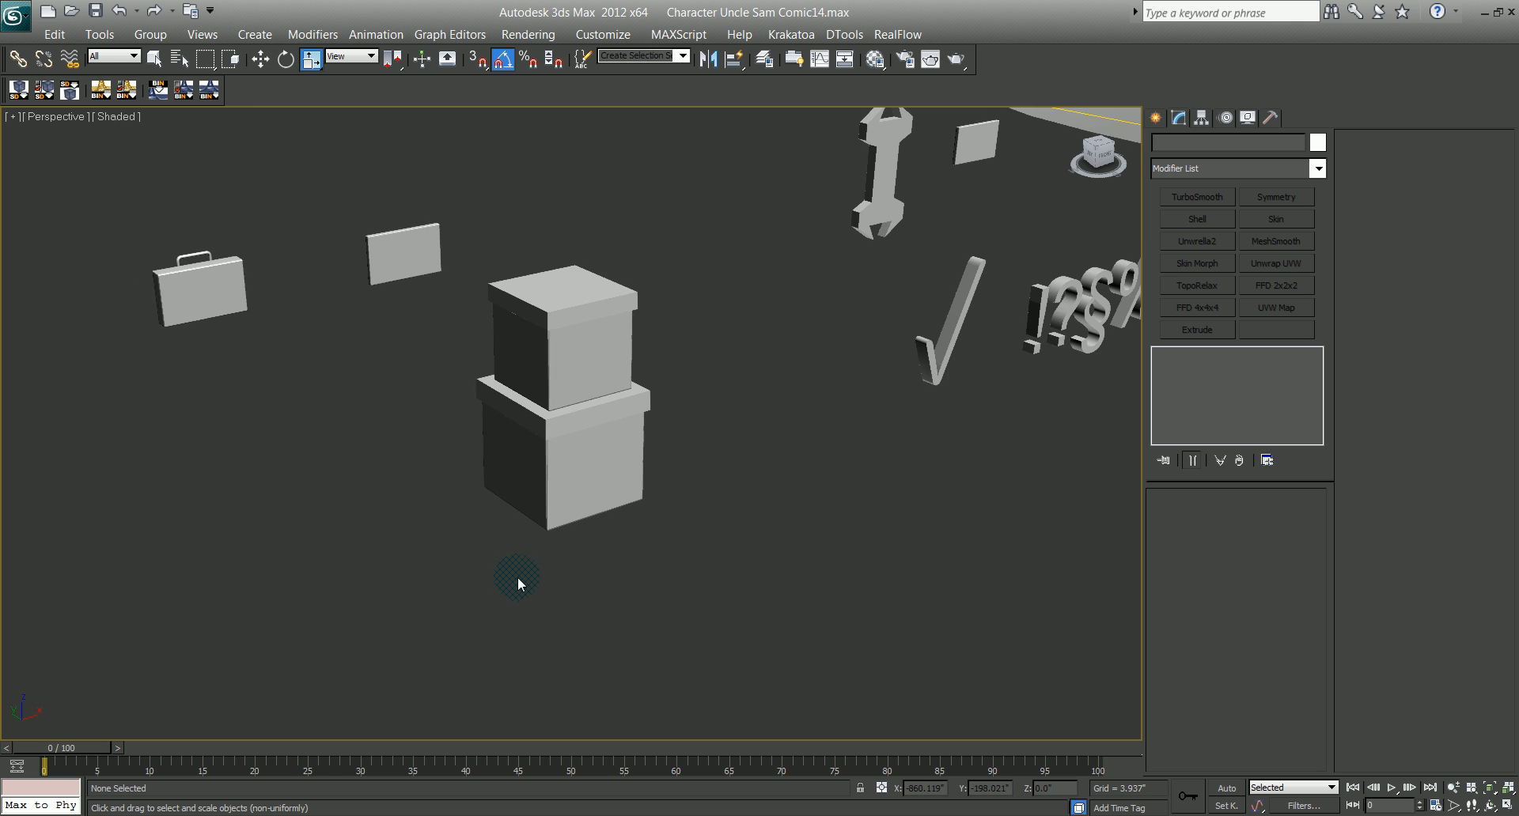
Step: Clone the flat box beside the wrench as one copy named buggy, placed in front of the stacked boxes
{"action": "scroll", "coordinate": [518, 577], "scroll_direction": "down", "scroll_amount": 3}
{"action": "left_click", "coordinate": [862, 226]}
{"action": "left_click_drag", "start_coordinate": [868, 234], "coordinate": [871, 239]}
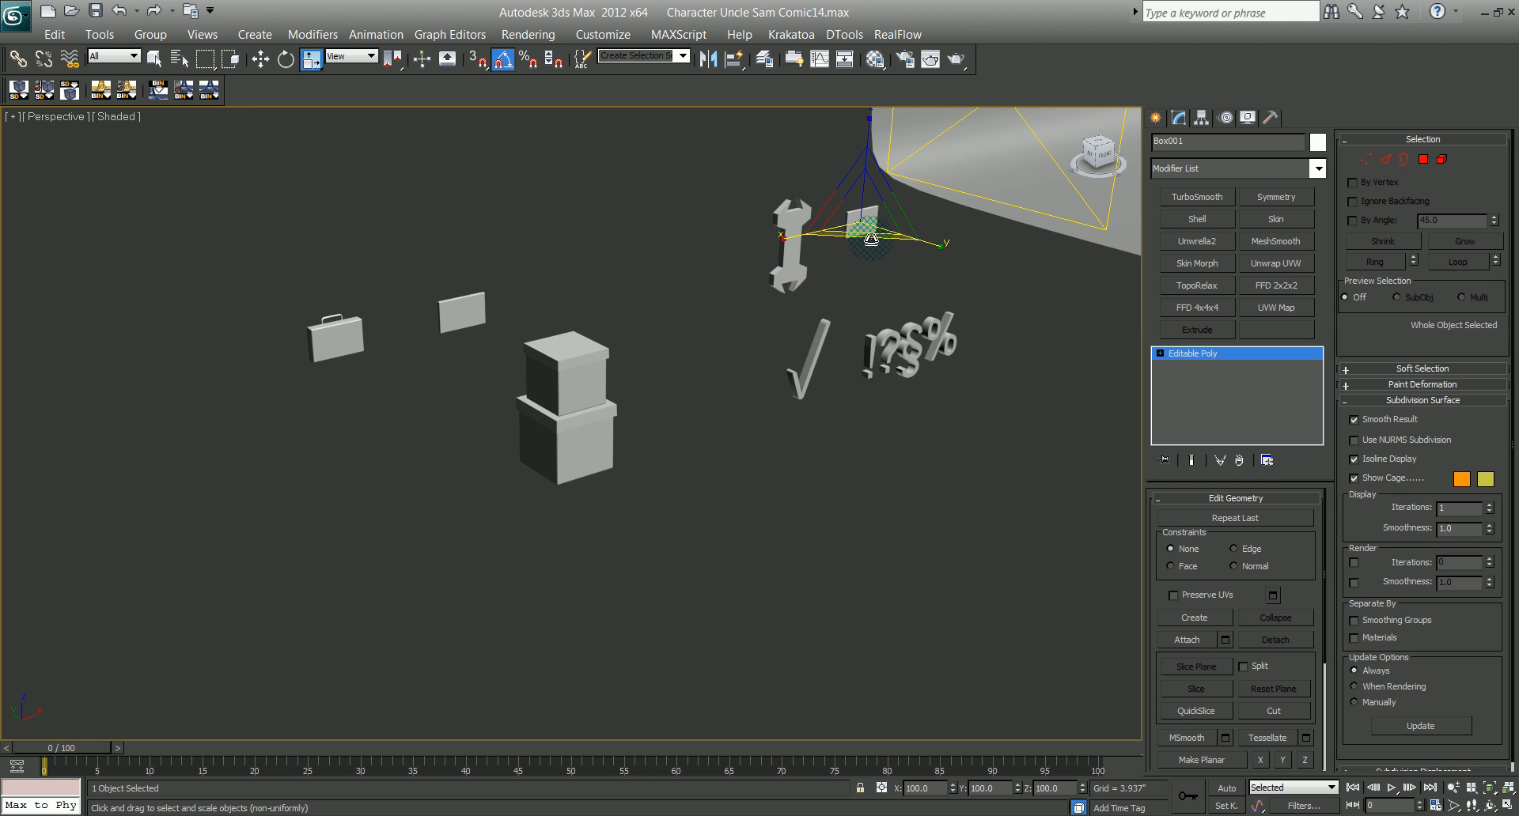
{"action": "key", "text": "w"}
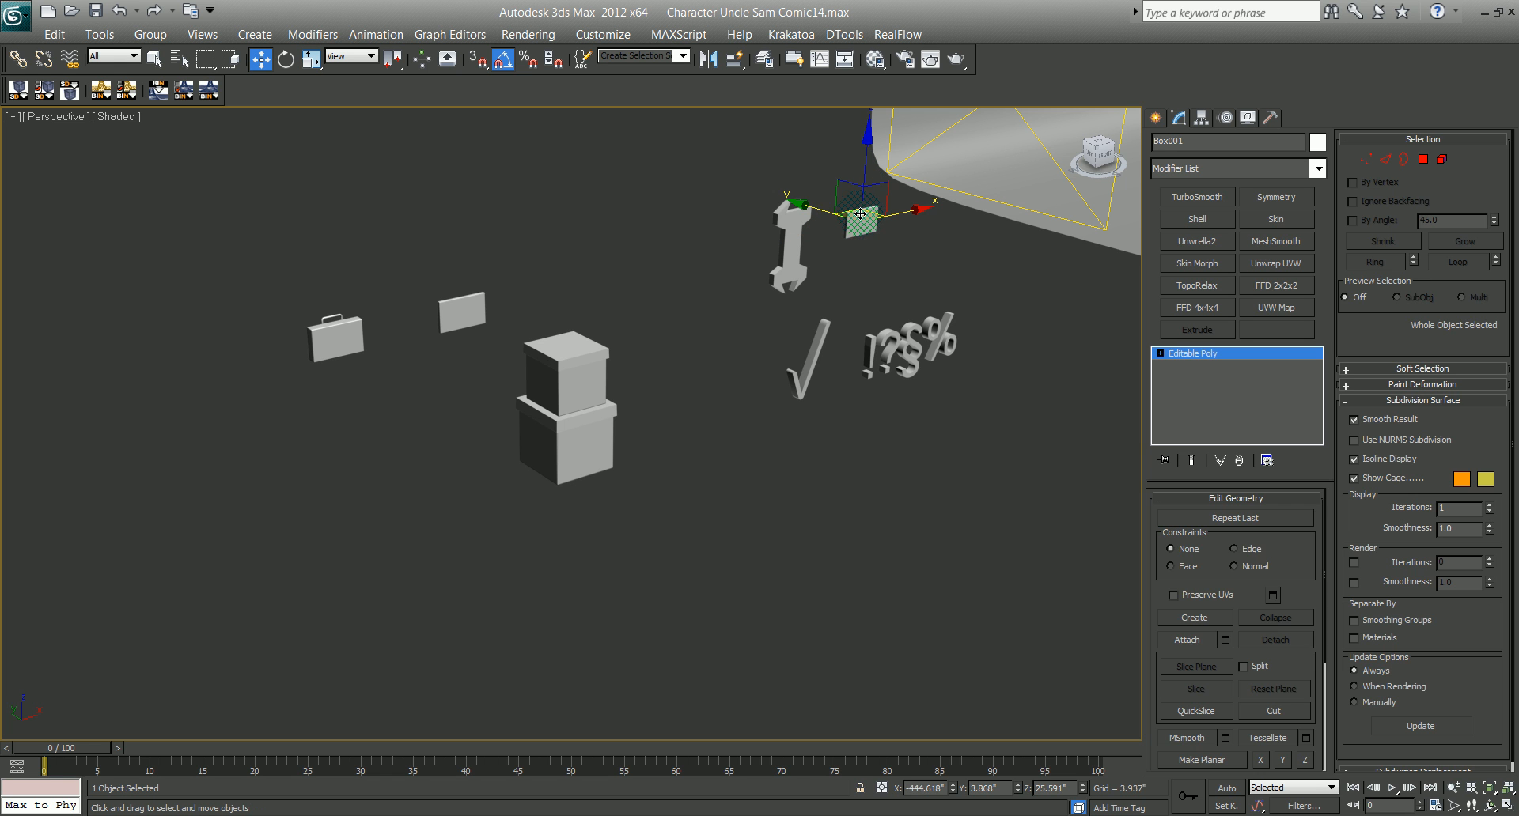
{"action": "left_click_drag", "start_coordinate": [607, 526], "coordinate": [728, 576], "text": "shift"}
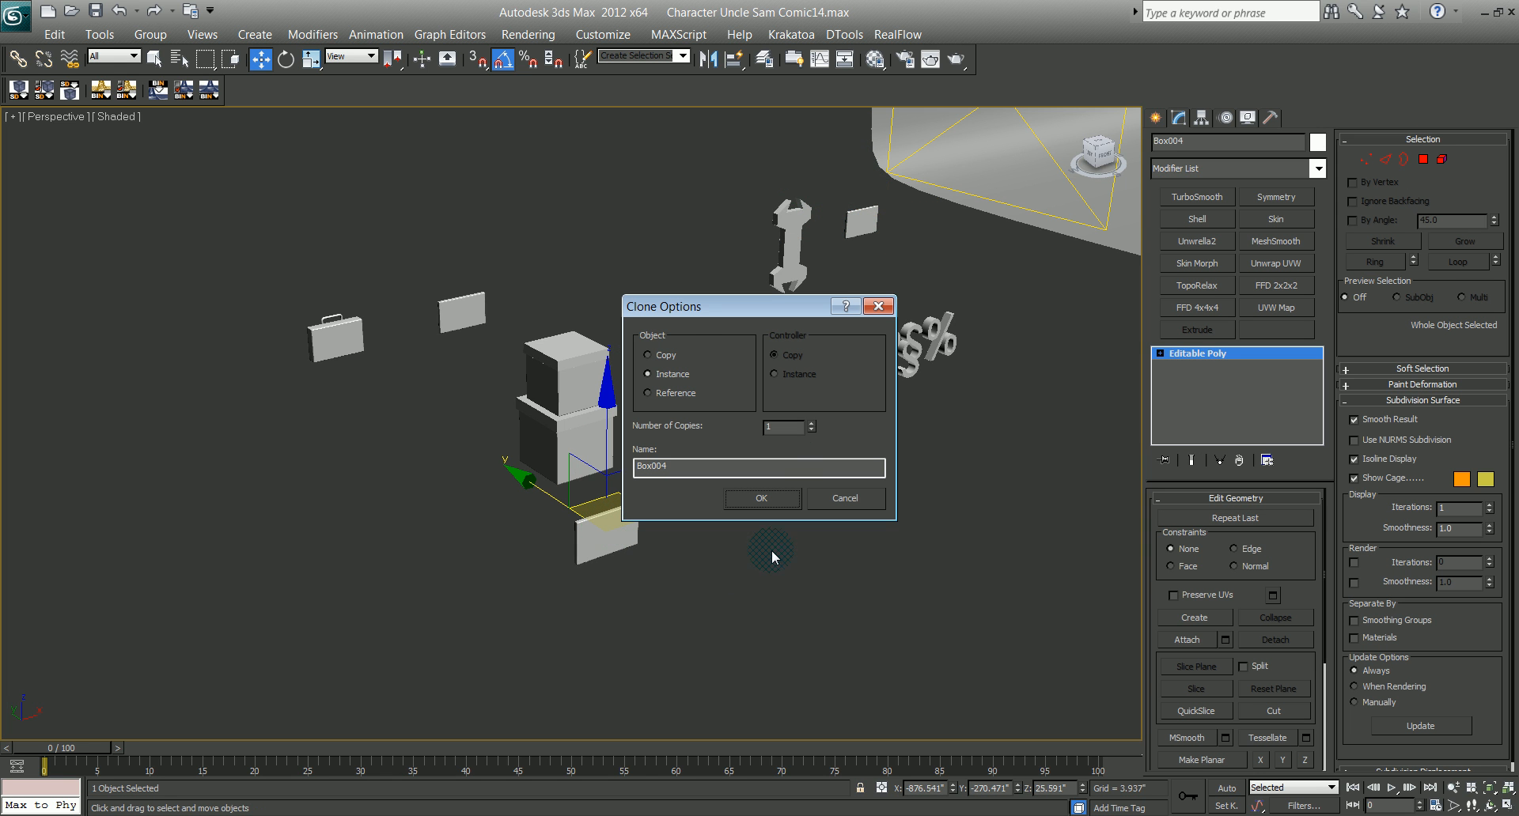
{"action": "left_click", "coordinate": [687, 465]}
{"action": "type", "text": "buggy"}
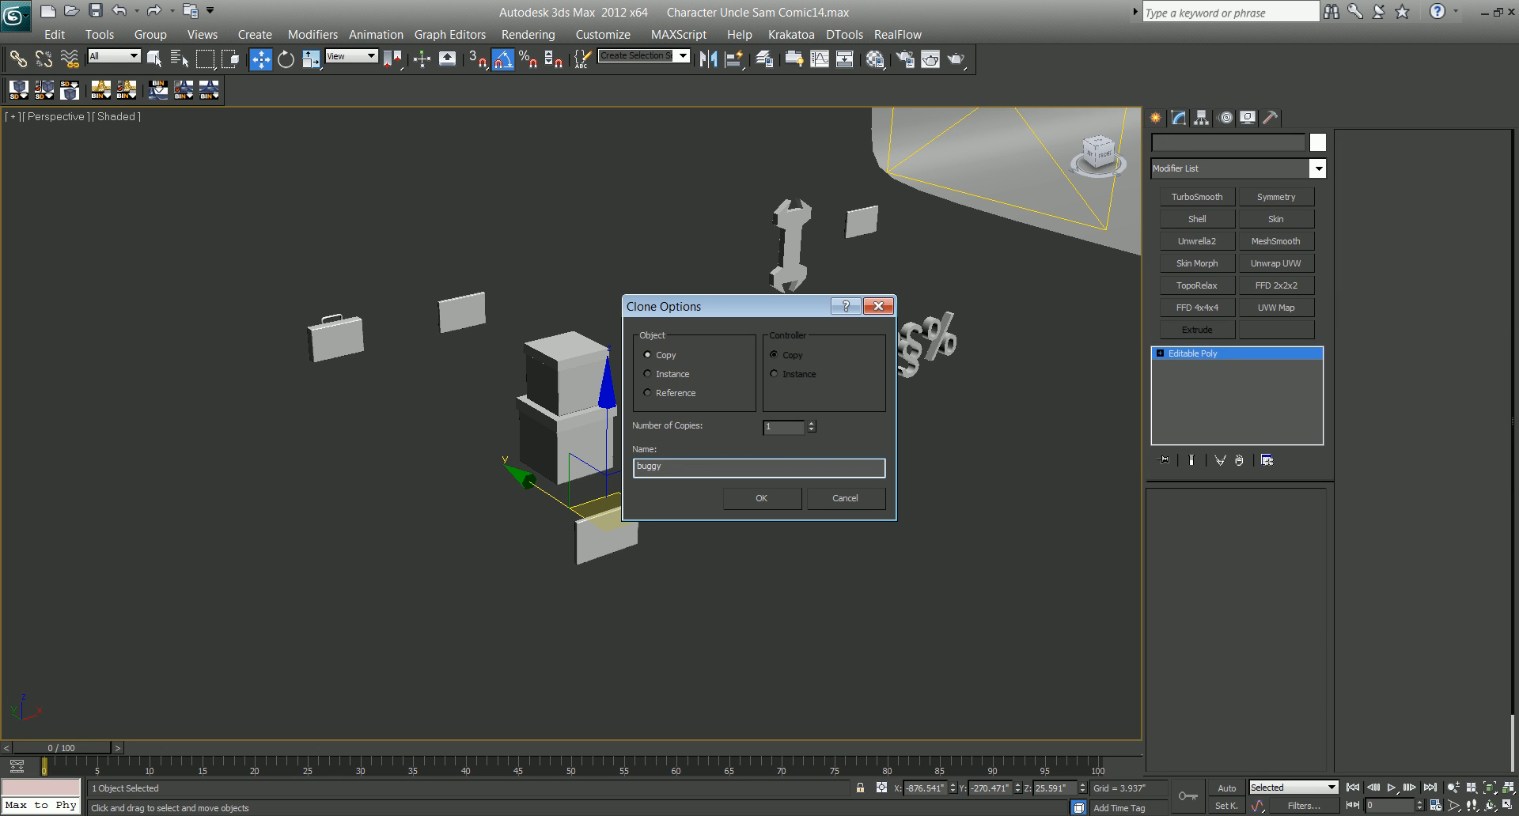
{"action": "key", "text": "Return"}
Step: Rotate the buggy plate so it lies flat, and turn it 90 degrees about the vertical axis
{"action": "key", "text": "e"}
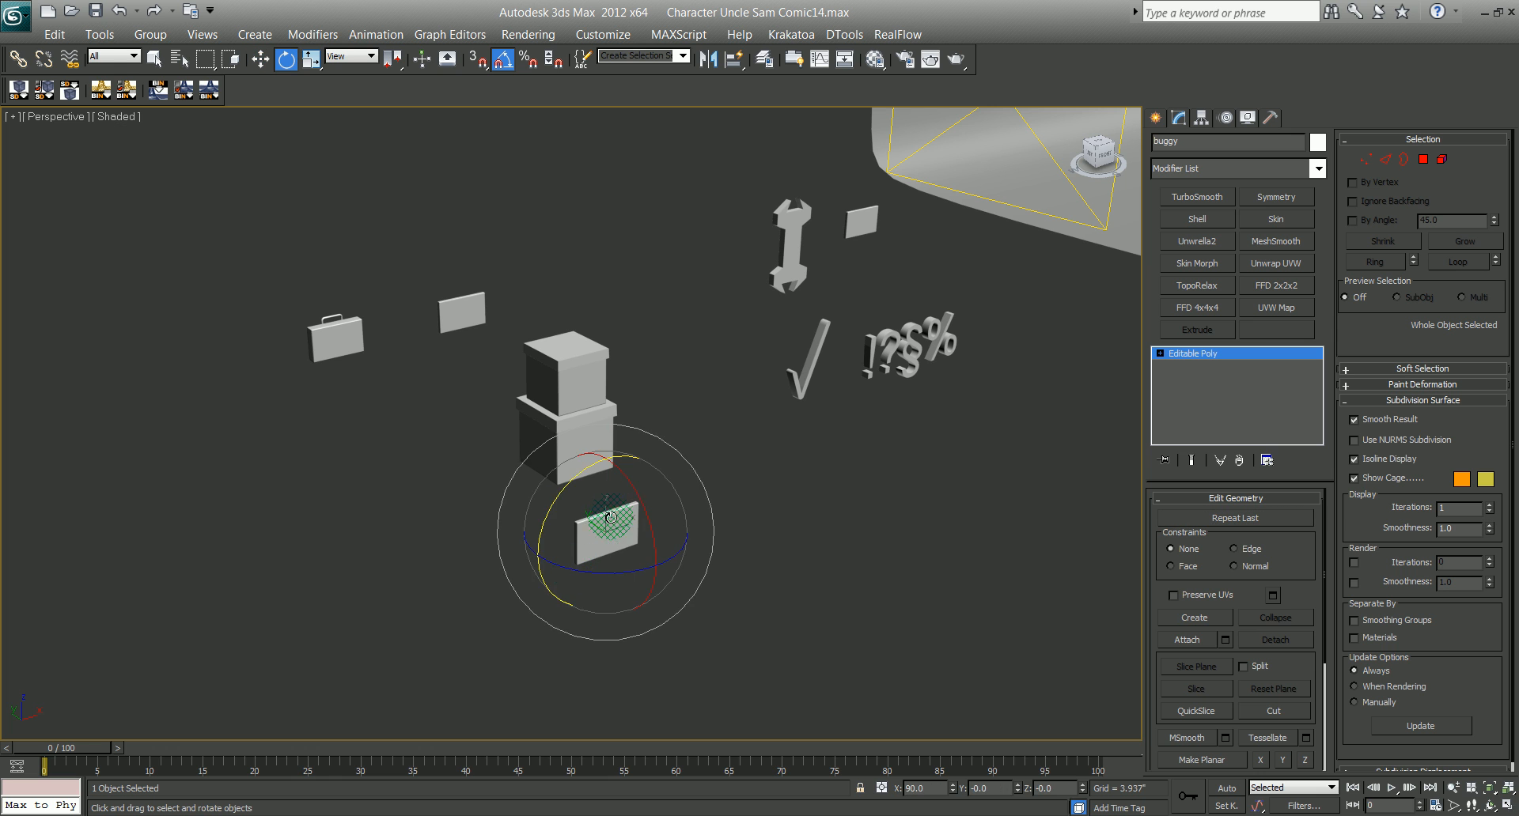
{"action": "left_click_drag", "start_coordinate": [642, 507], "coordinate": [576, 452]}
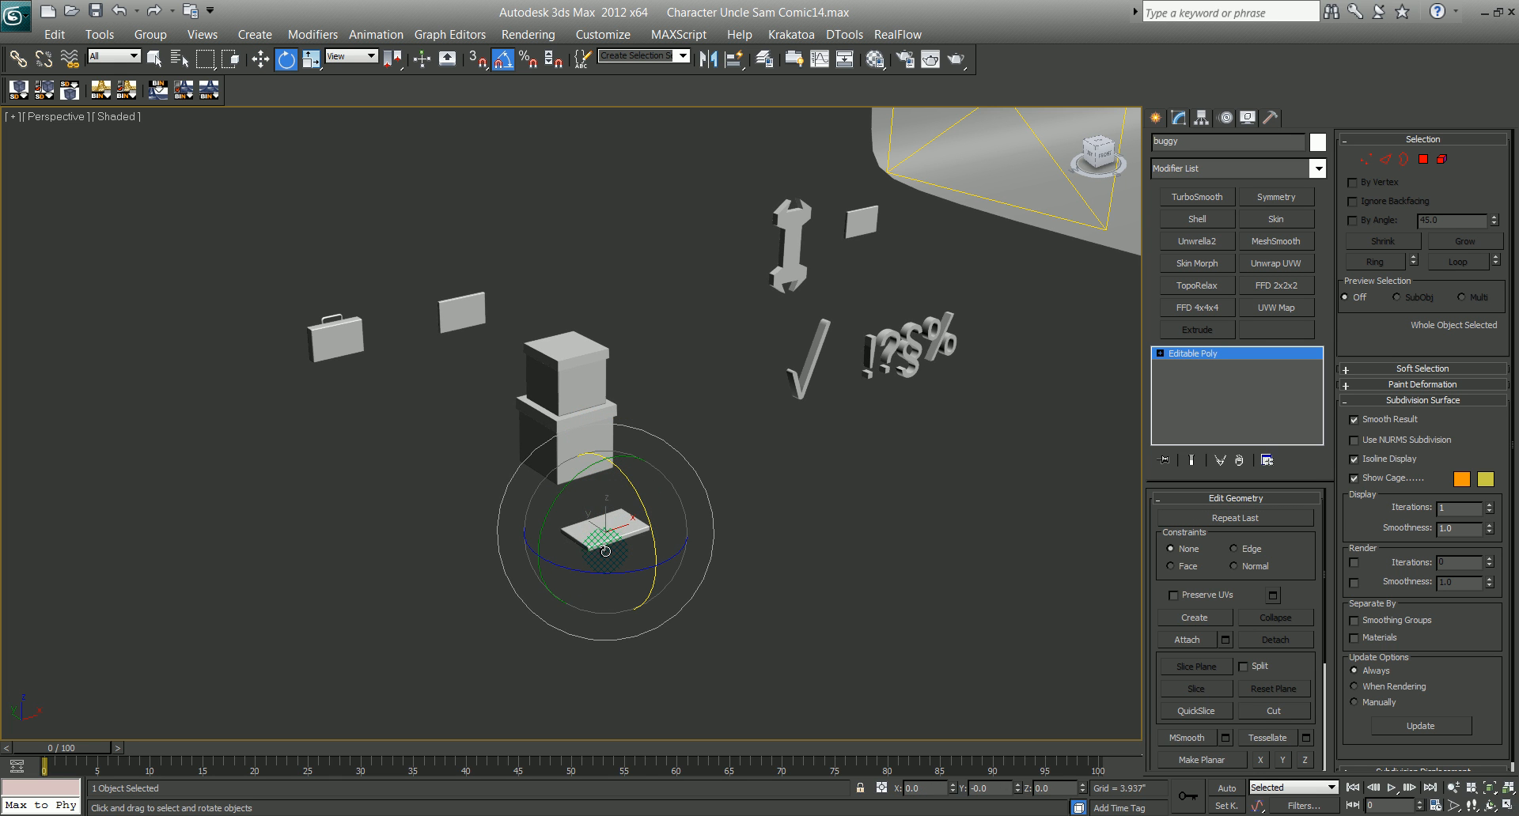
{"action": "left_click_drag", "start_coordinate": [592, 571], "coordinate": [660, 584]}
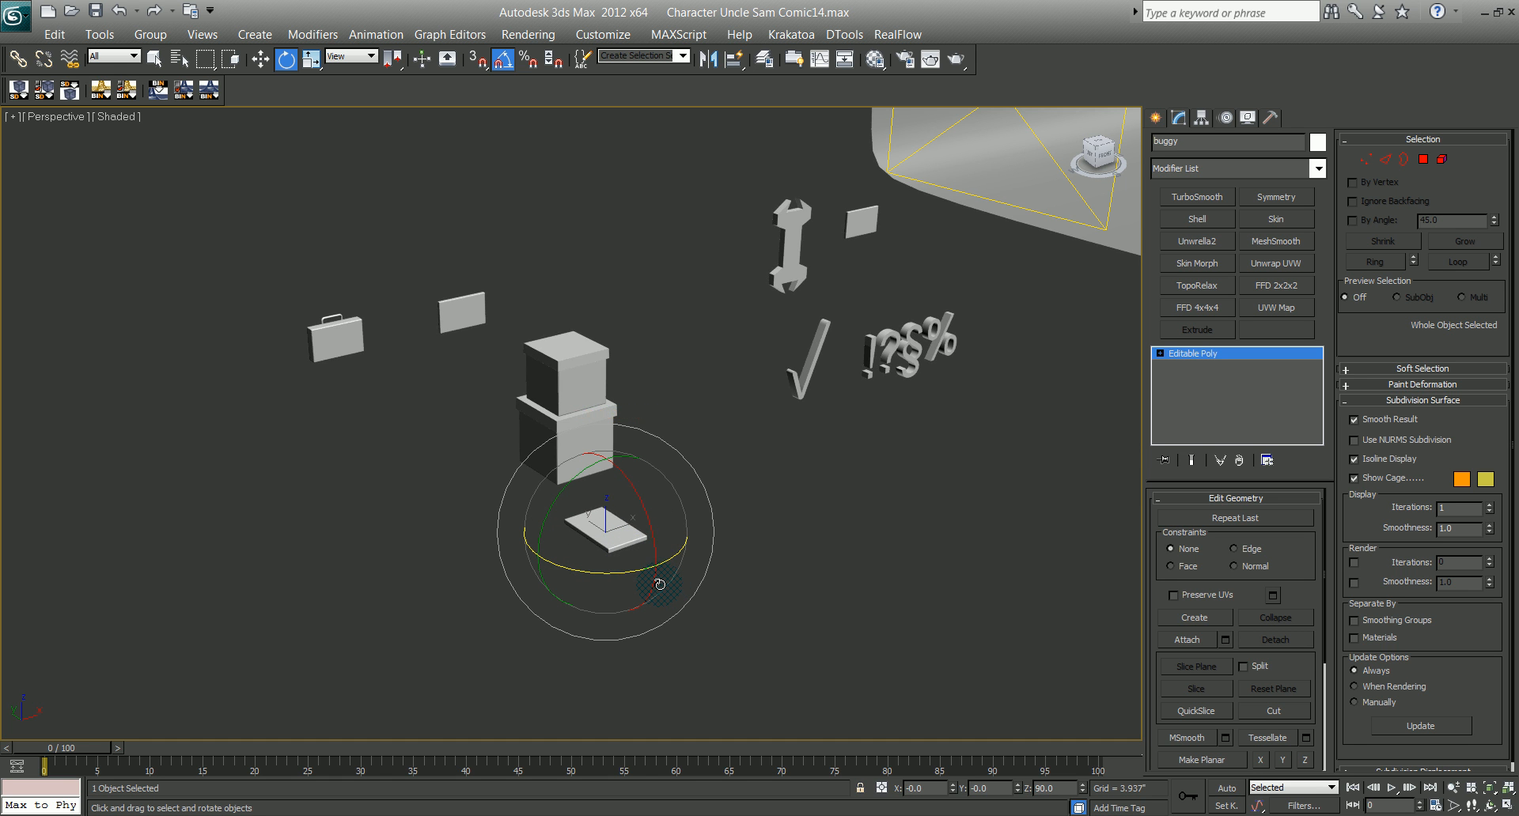
Step: In the Top view, scale the buggy plate up uniformly to about 219%
{"action": "key", "text": "t"}
{"action": "scroll", "coordinate": [661, 579], "scroll_direction": "down", "scroll_amount": 14}
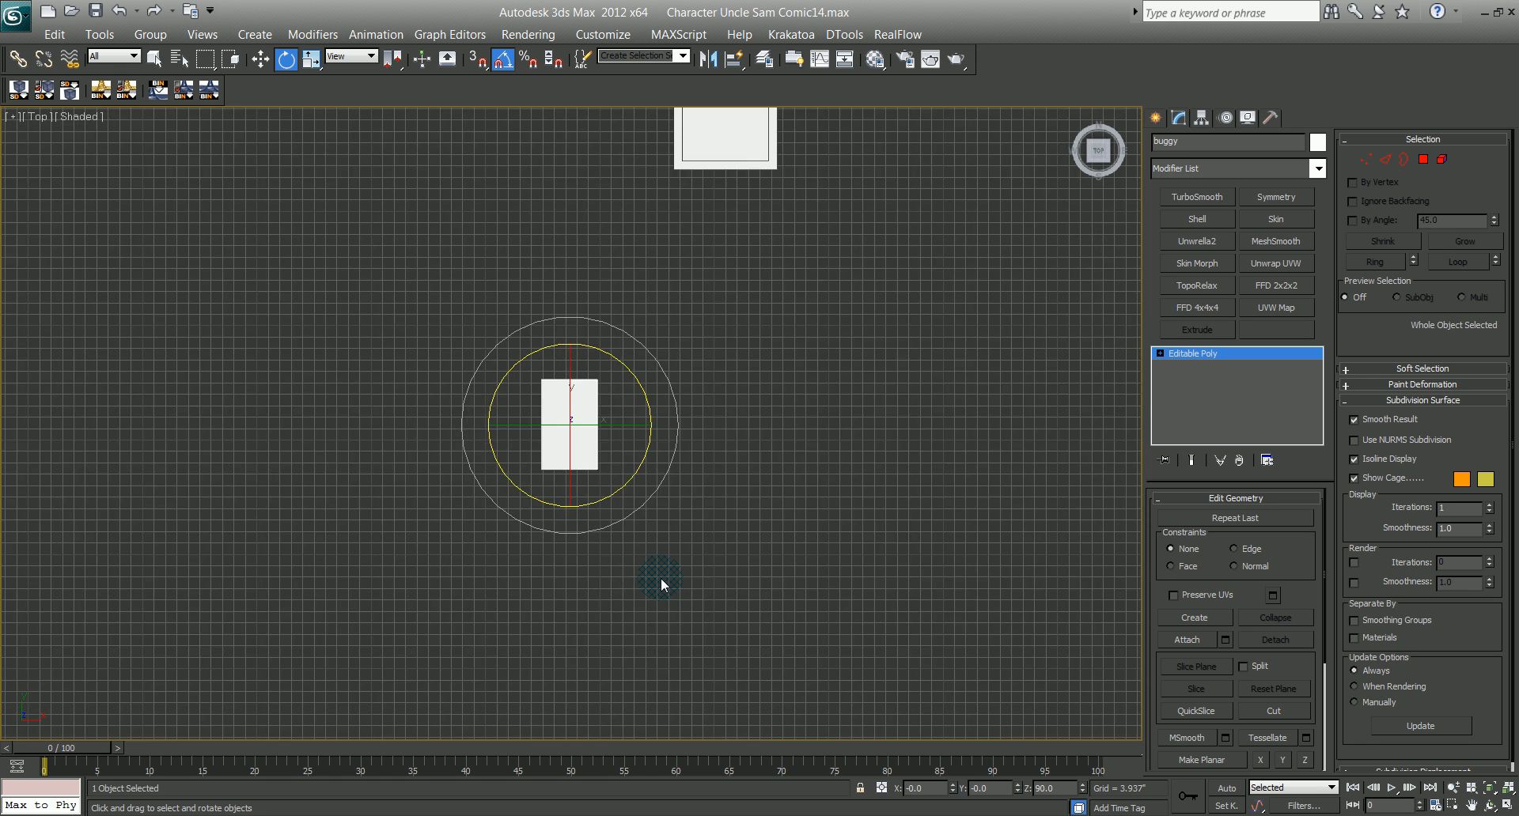
{"action": "scroll", "coordinate": [662, 577], "scroll_direction": "up", "scroll_amount": 5}
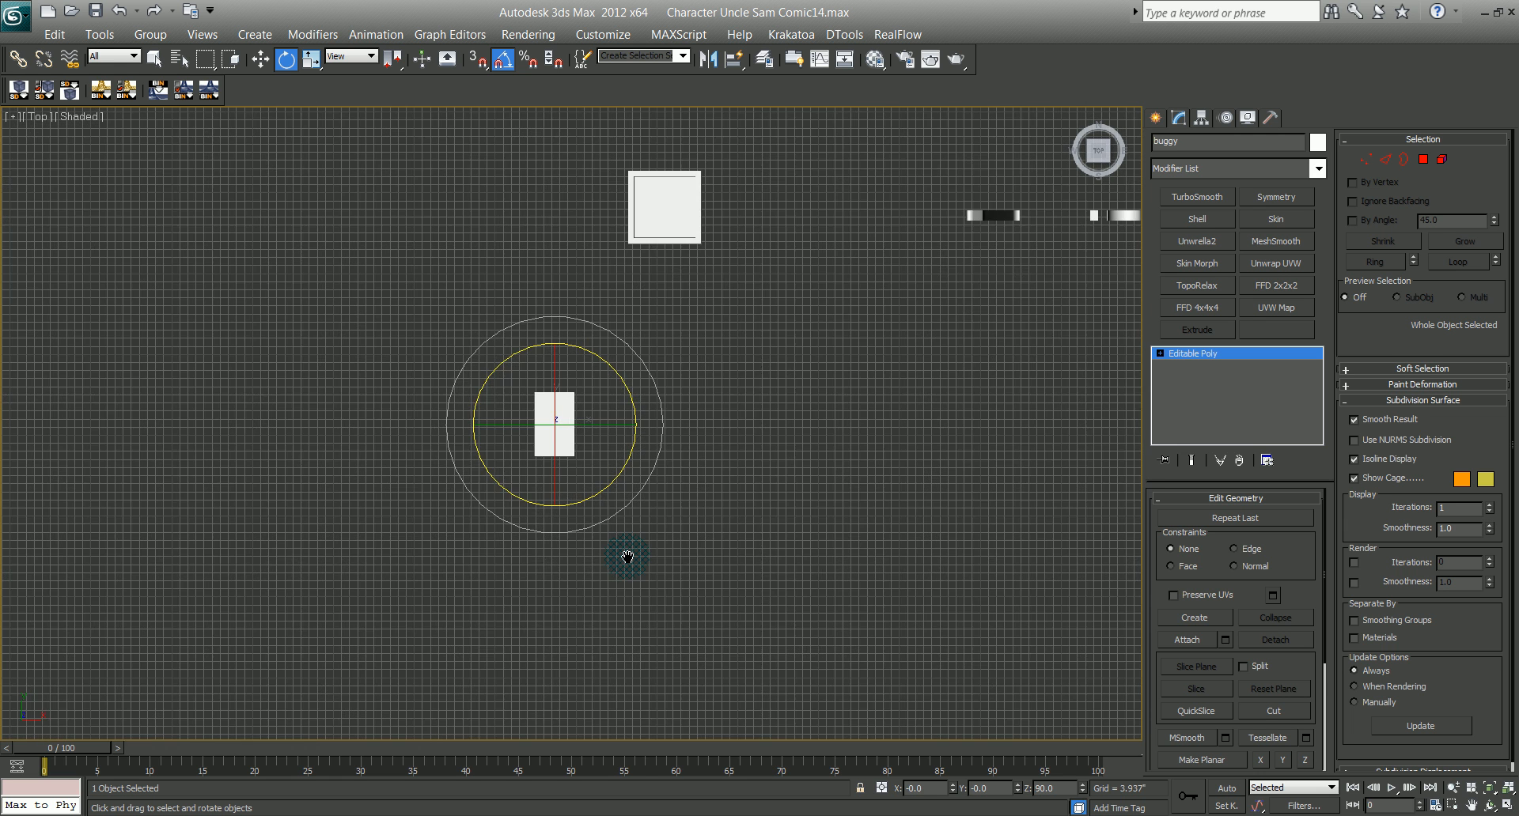
{"action": "key", "text": "r"}
{"action": "left_click_drag", "start_coordinate": [552, 417], "coordinate": [569, 344]}
Step: Move the buggy plate over the stacked boxes in the Top view, to about X -822.8", Y -168.3"
{"action": "middle_click_drag", "start_coordinate": [570, 348], "coordinate": [463, 485]}
{"action": "key", "text": "w"}
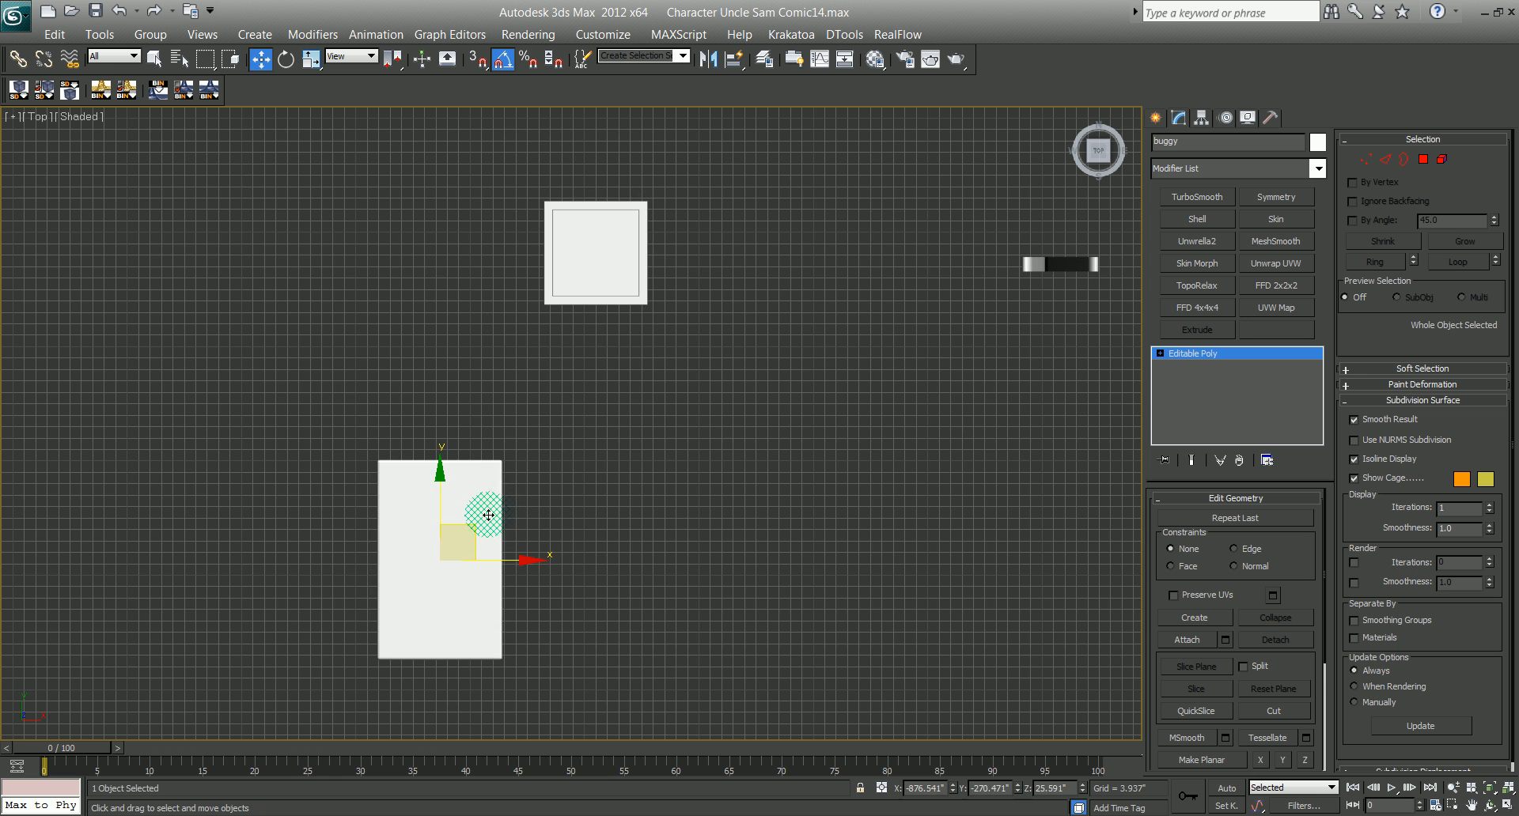
{"action": "left_click_drag", "start_coordinate": [473, 522], "coordinate": [636, 211]}
{"action": "middle_click_drag", "start_coordinate": [626, 265], "coordinate": [583, 444]}
{"action": "scroll", "coordinate": [587, 362], "scroll_direction": "up", "scroll_amount": 3}
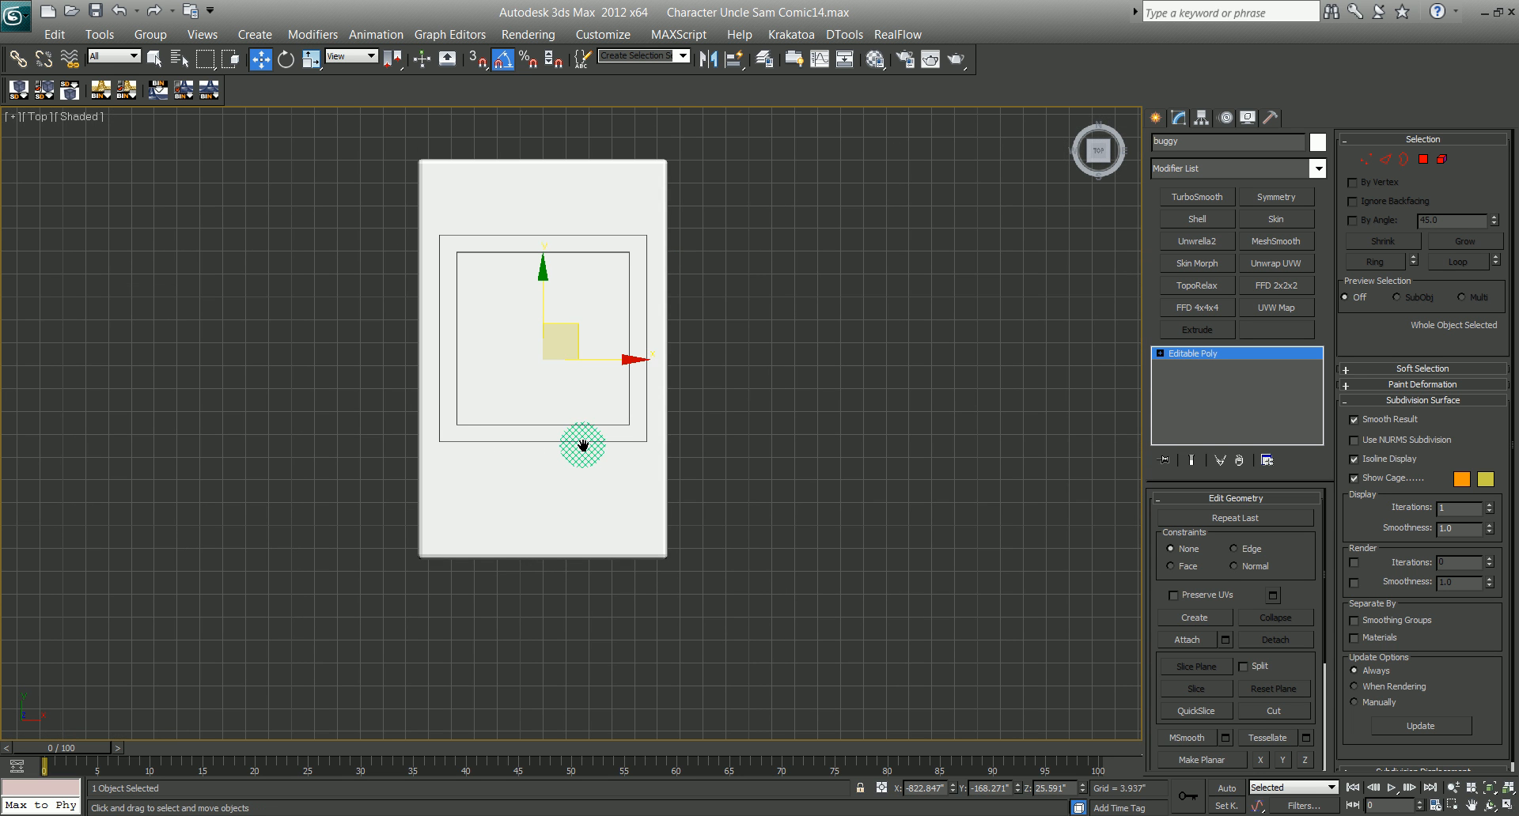
Step: Scale the buggy plate down uniformly to about 200%, and shorten it along Y to fit the boxes more closely
{"action": "key", "text": "r"}
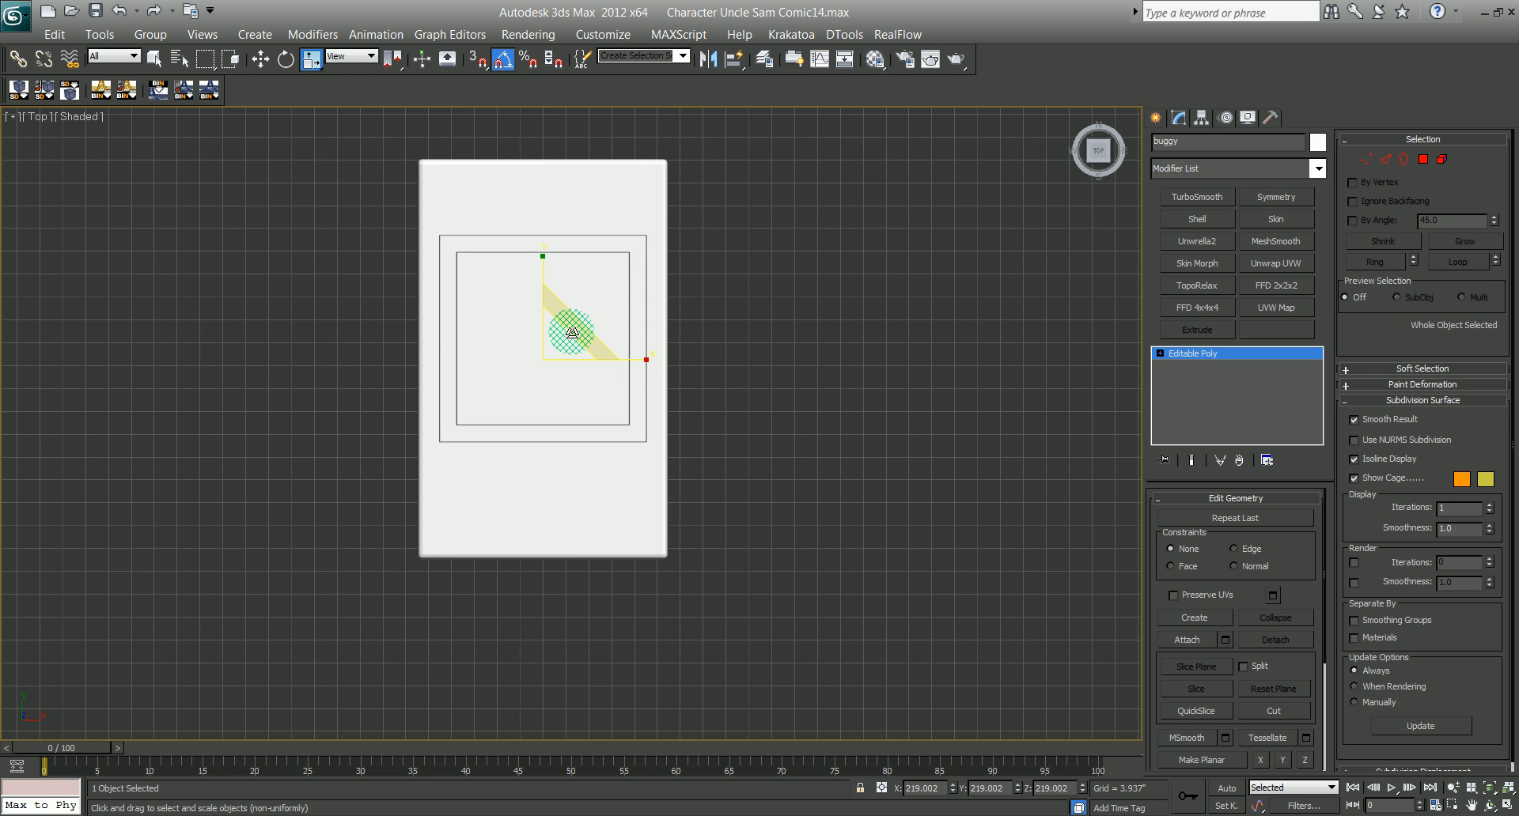
{"action": "left_click_drag", "start_coordinate": [569, 339], "coordinate": [567, 348]}
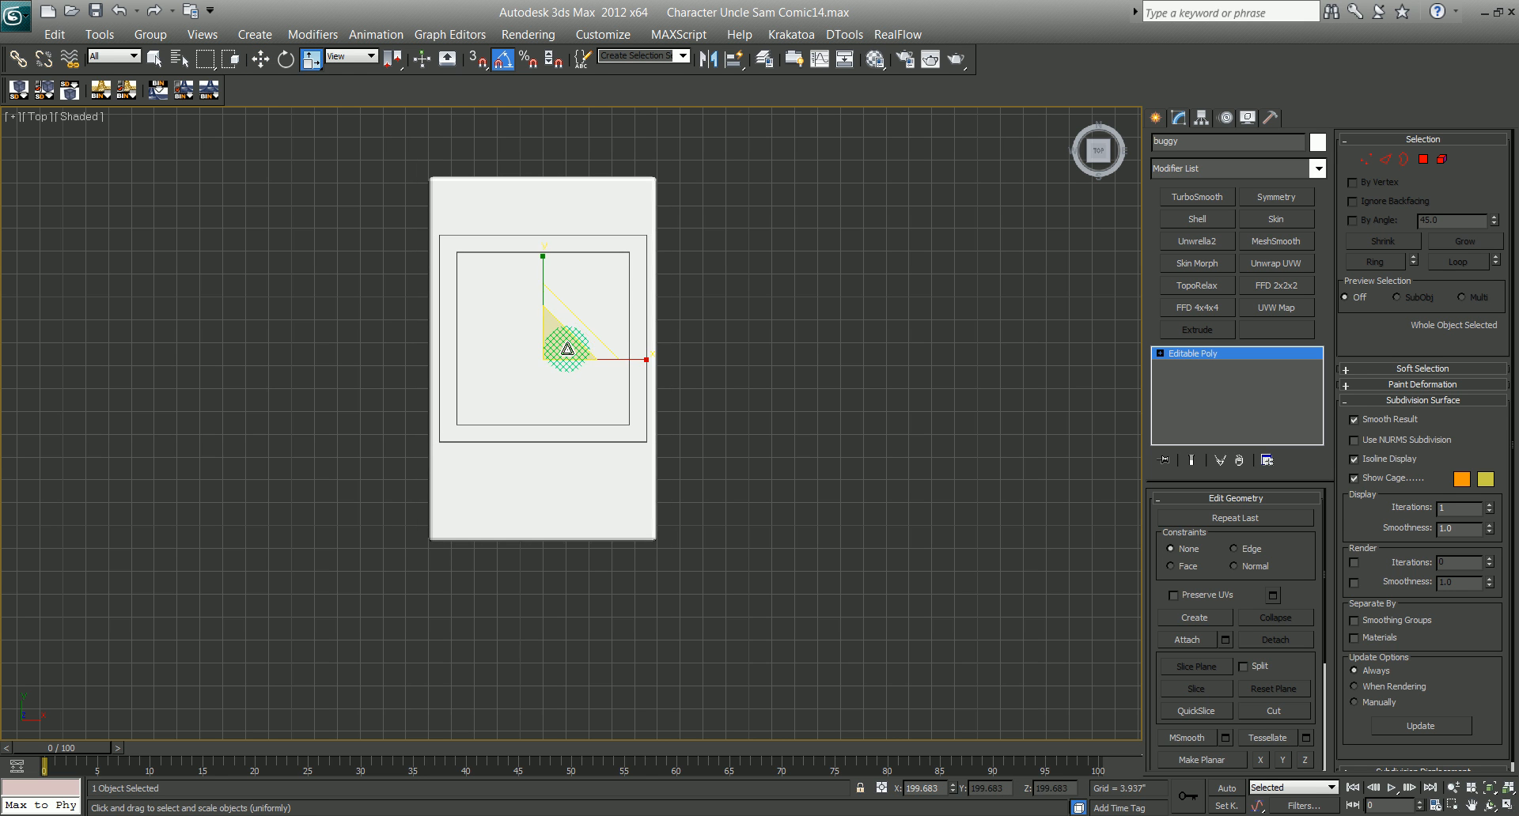
{"action": "left_click_drag", "start_coordinate": [533, 263], "coordinate": [544, 291]}
Step: Shift the buggy plate slightly along Y to about -167.2", leaving a narrower margin on one side of the boxes
{"action": "middle_click_drag", "start_coordinate": [574, 348], "coordinate": [574, 362]}
{"action": "key", "text": "w"}
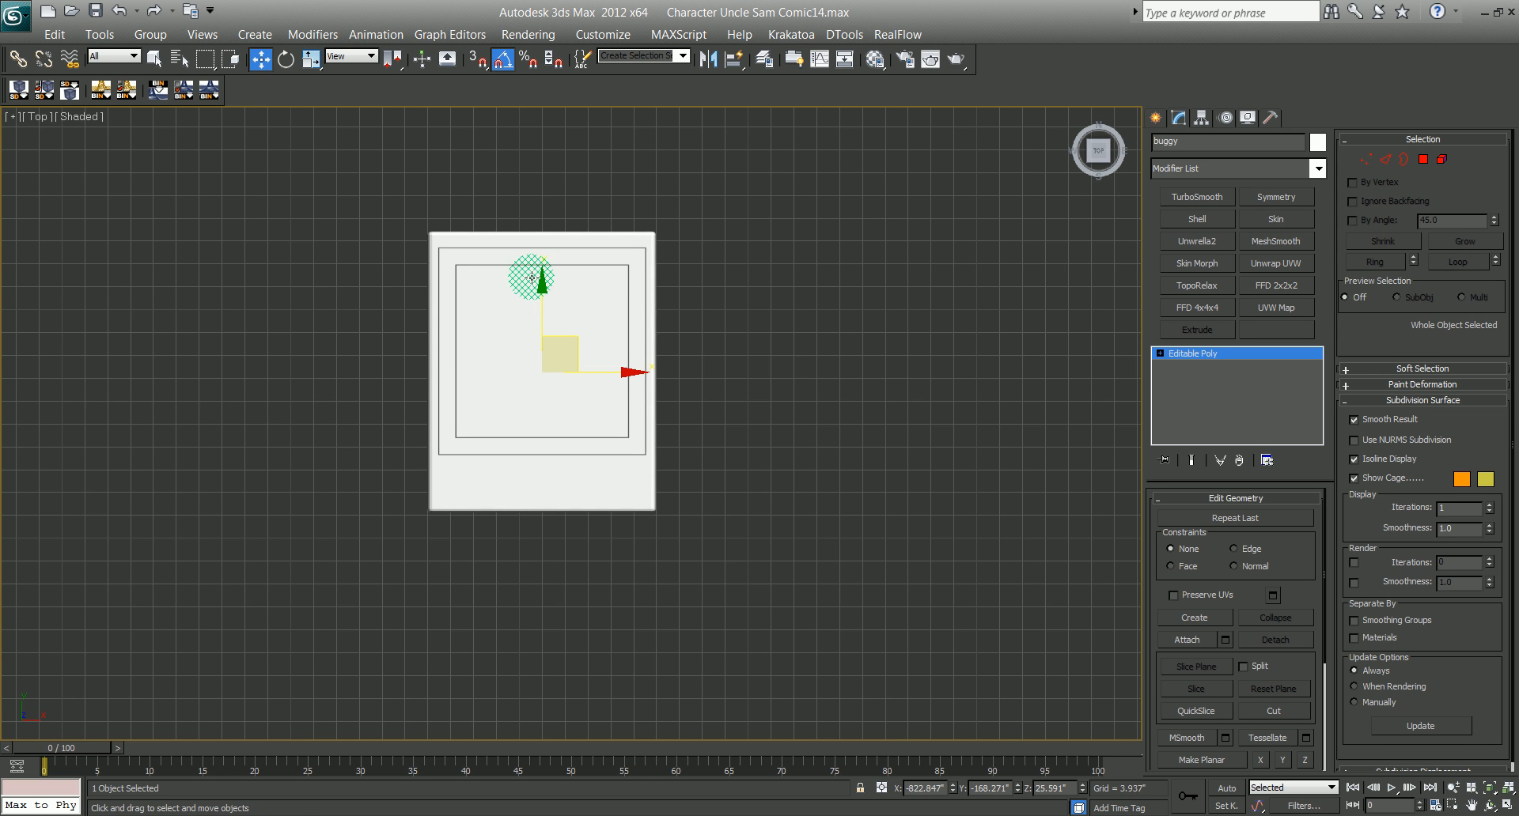
{"action": "left_click_drag", "start_coordinate": [532, 278], "coordinate": [538, 277]}
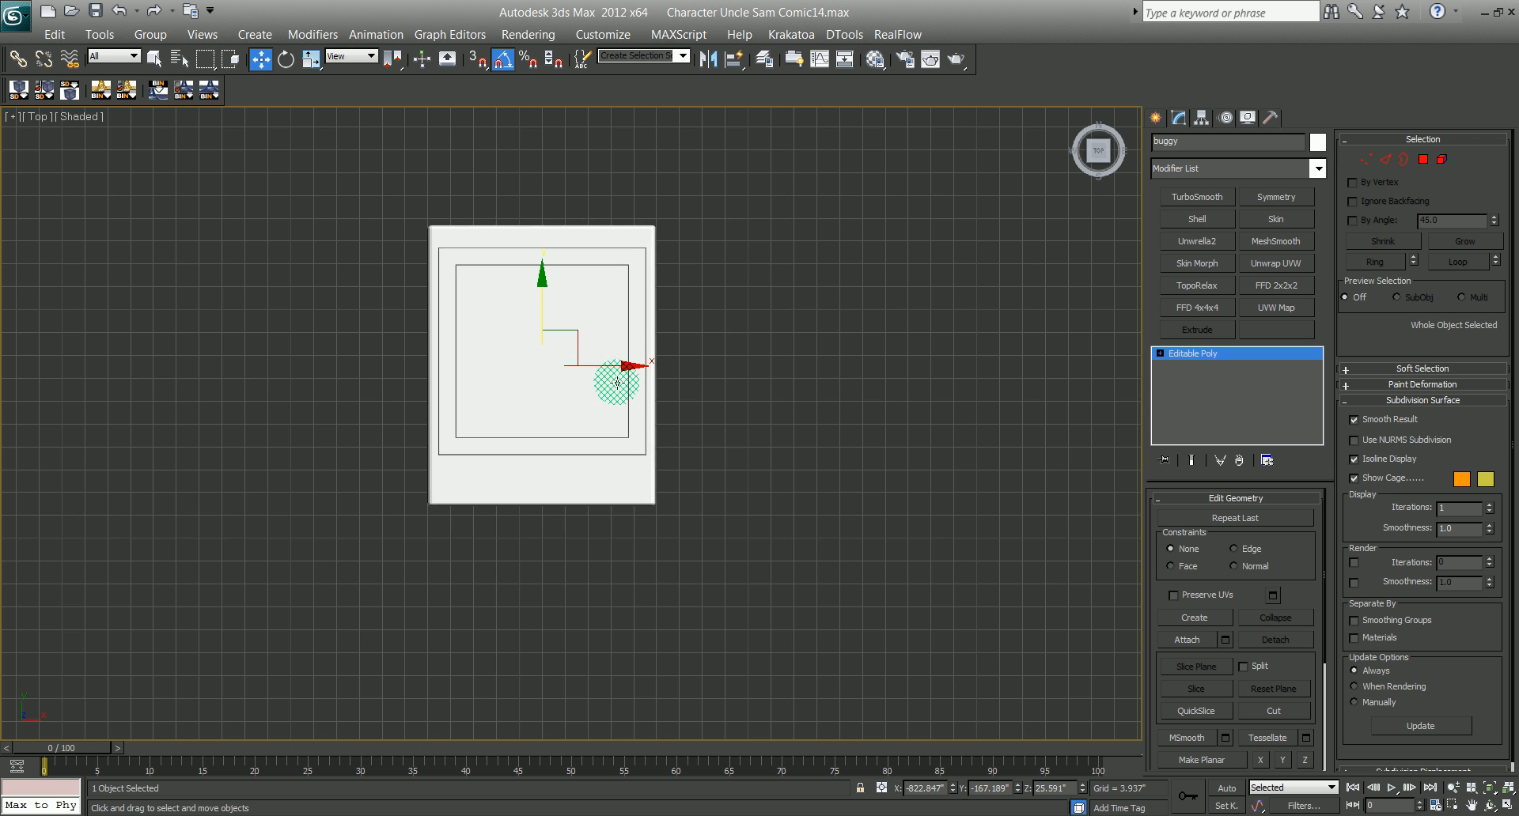
{"action": "middle_click_drag", "start_coordinate": [614, 380], "coordinate": [610, 393]}
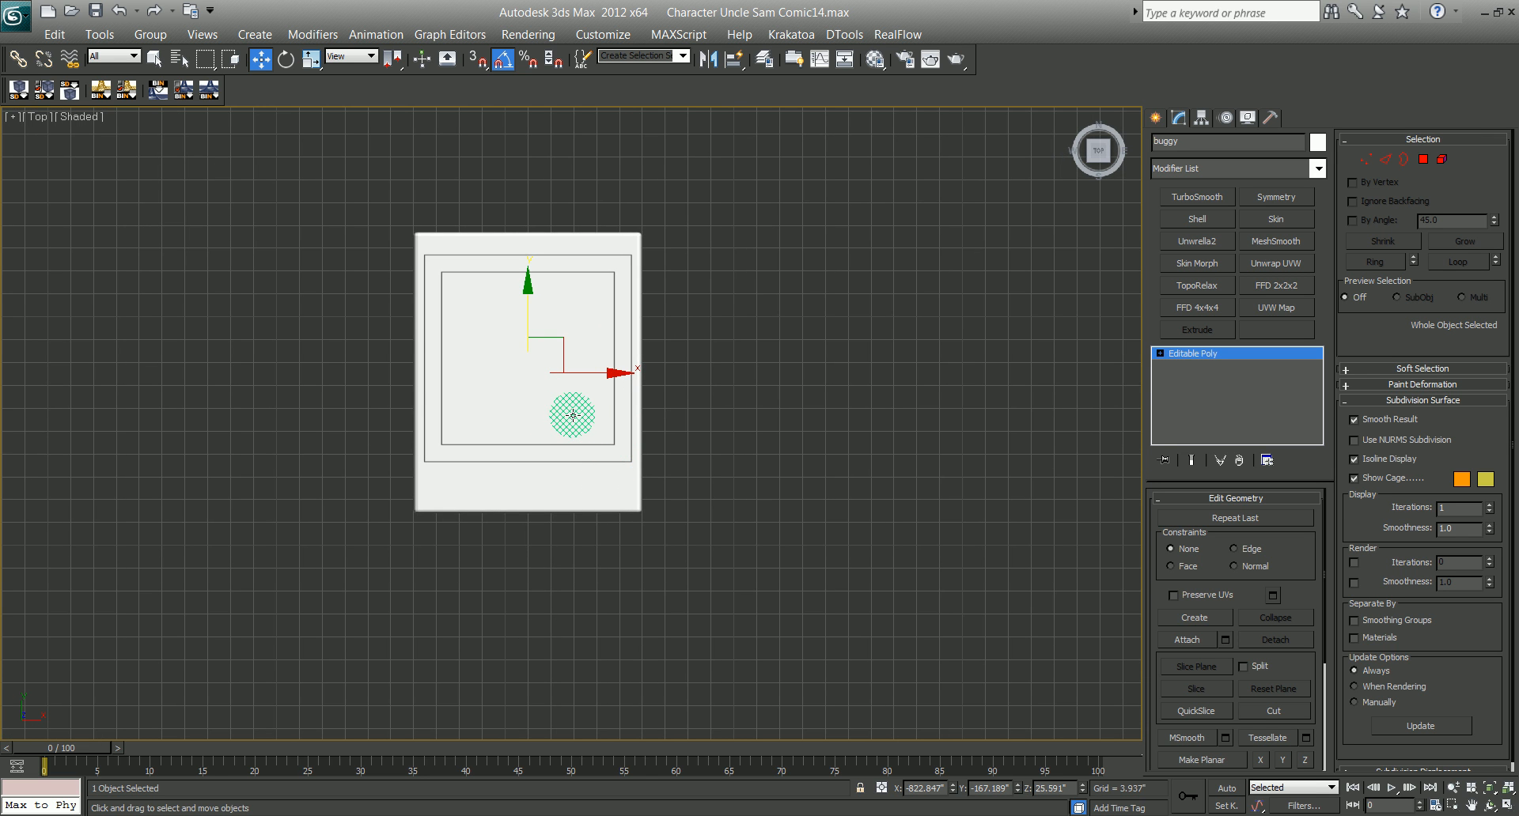
Step: In the Perspective view, lower the buggy plate to about Z -4.2" so it sits beneath the bottom box
{"action": "key", "text": "p"}
{"action": "middle_click_drag", "start_coordinate": [590, 512], "coordinate": [458, 377], "text": "alt"}
{"action": "key", "text": "w"}
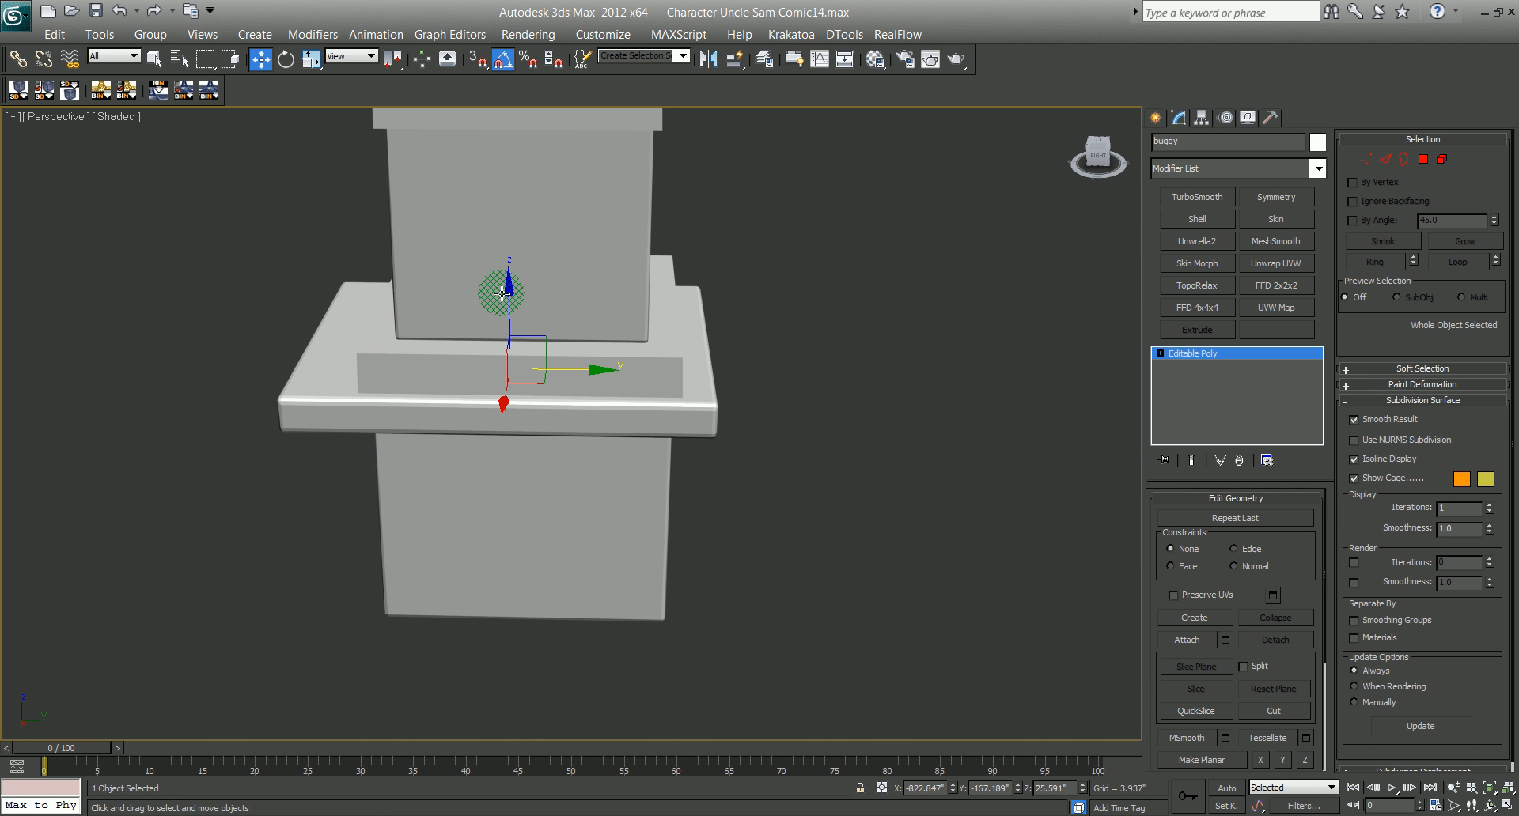
{"action": "left_click_drag", "start_coordinate": [502, 285], "coordinate": [545, 498]}
{"action": "middle_click_drag", "start_coordinate": [546, 498], "coordinate": [584, 512], "text": "alt"}
Step: Switch to Windows Photo Viewer to check the trolley in sample.jpg, and return to the plate and boxes in 3ds Max
{"action": "key", "text": "alt+Tab"}
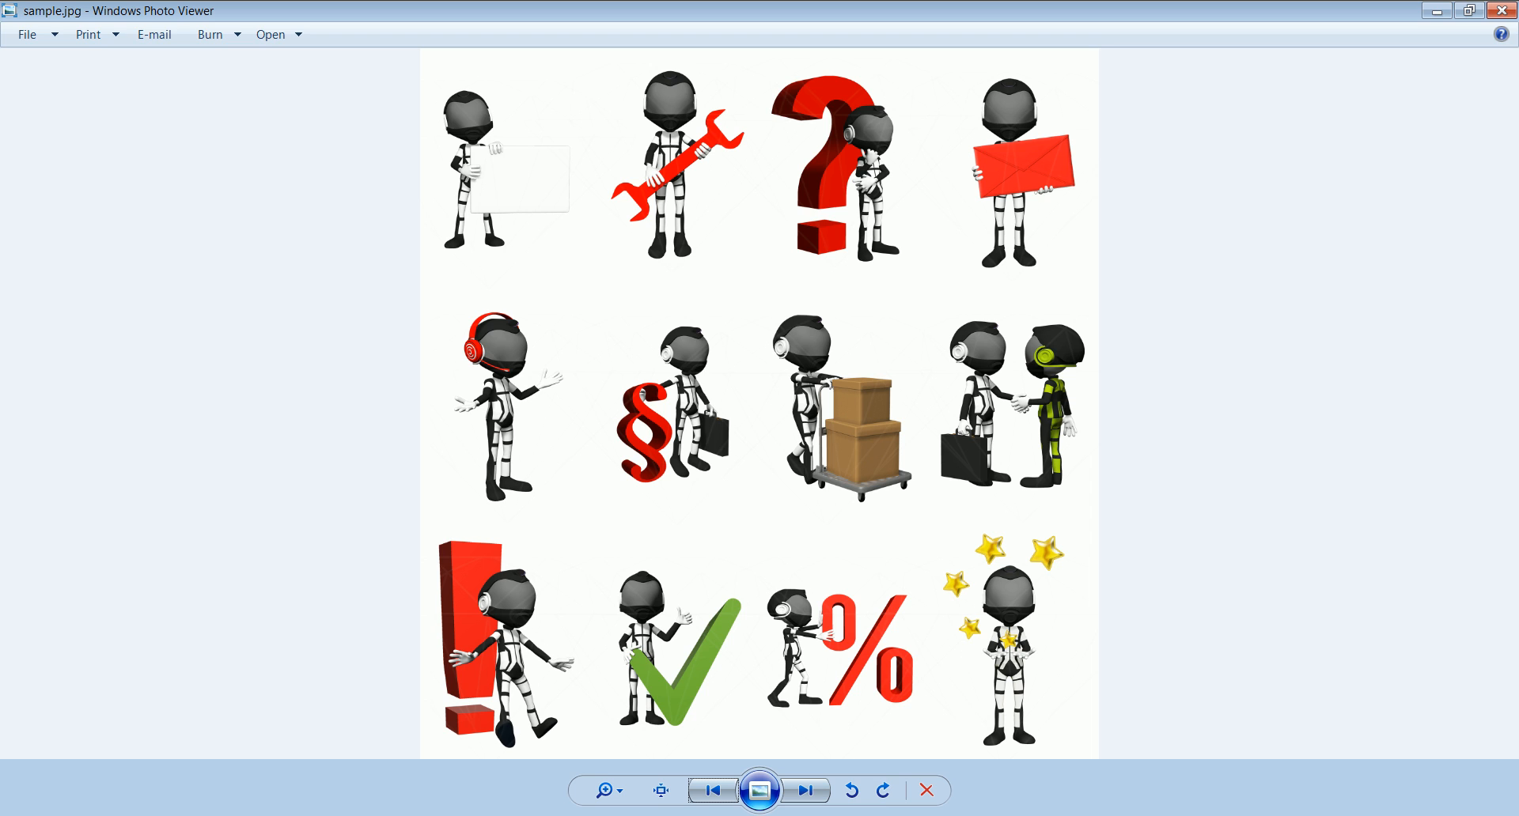
{"action": "key", "text": "alt+Tab"}
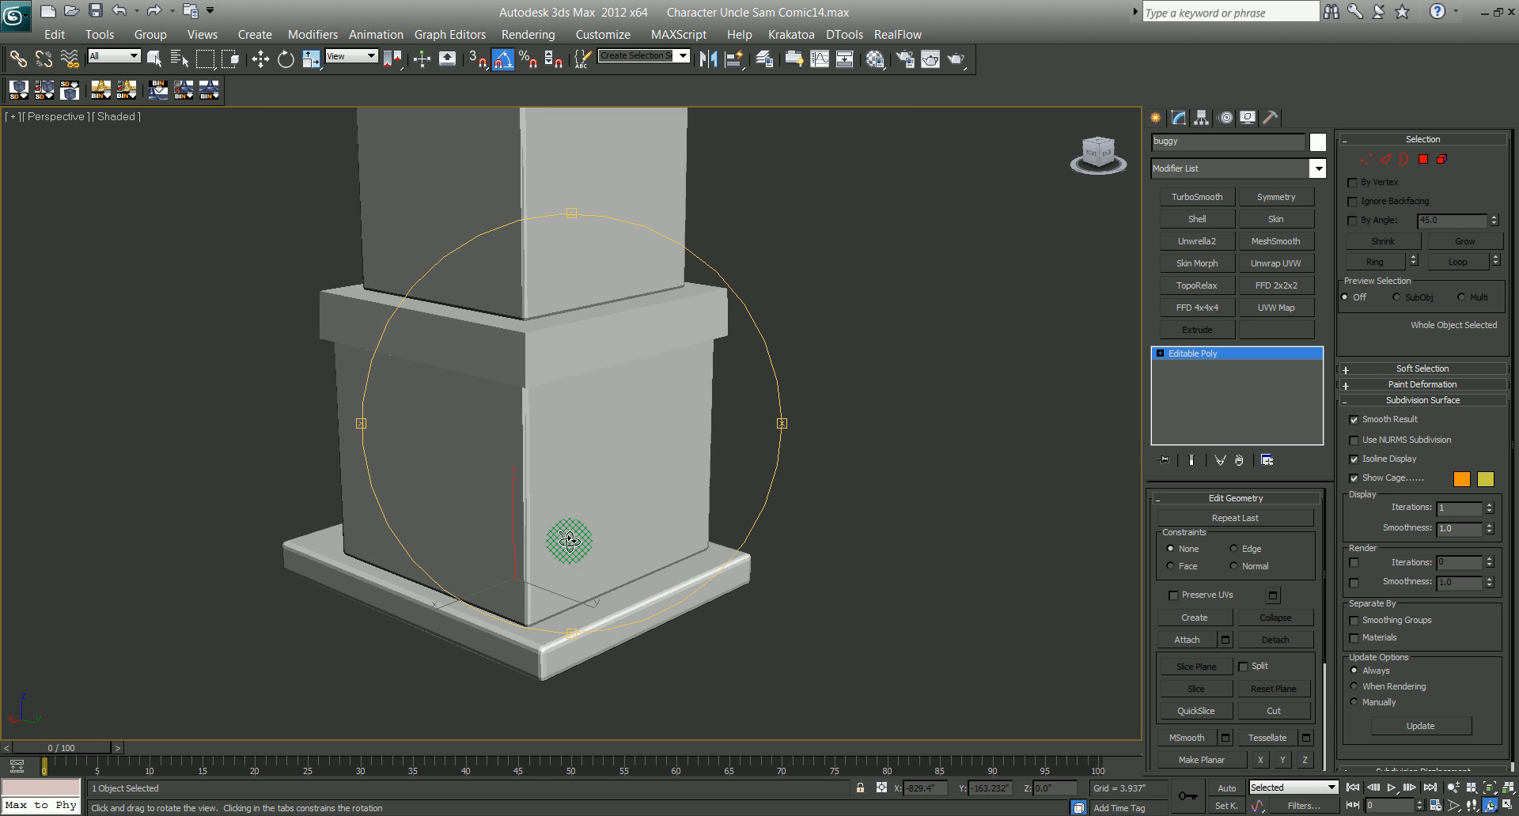
{"action": "scroll", "coordinate": [572, 550], "scroll_direction": "down", "scroll_amount": 3}
{"action": "left_click_drag", "start_coordinate": [577, 554], "coordinate": [591, 541]}
{"action": "key", "text": "w"}
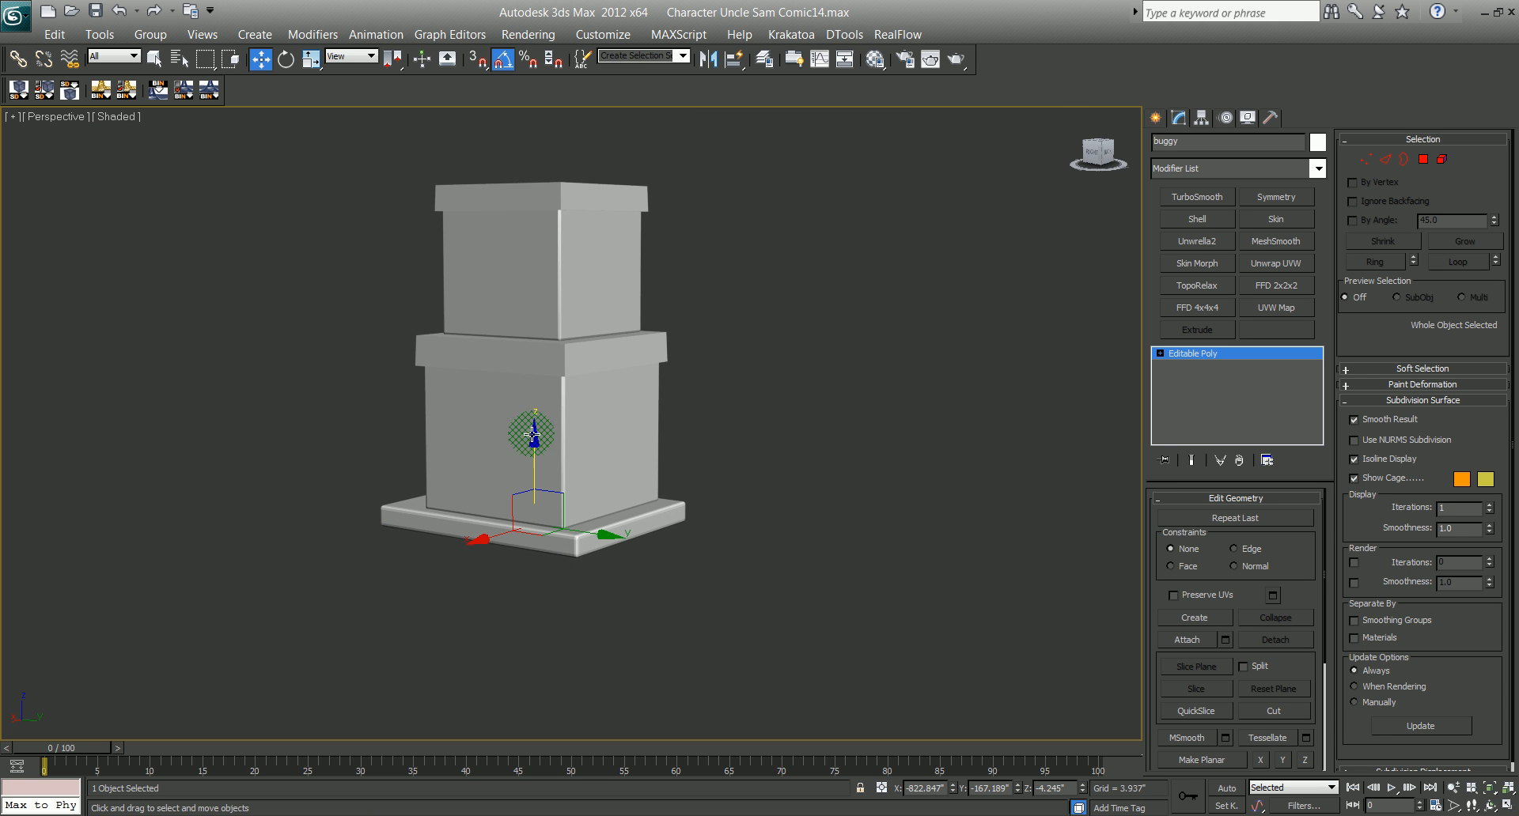
Step: Show the scene from the Bottom view and frame the buggy plate
{"action": "left_click", "coordinate": [64, 117]}
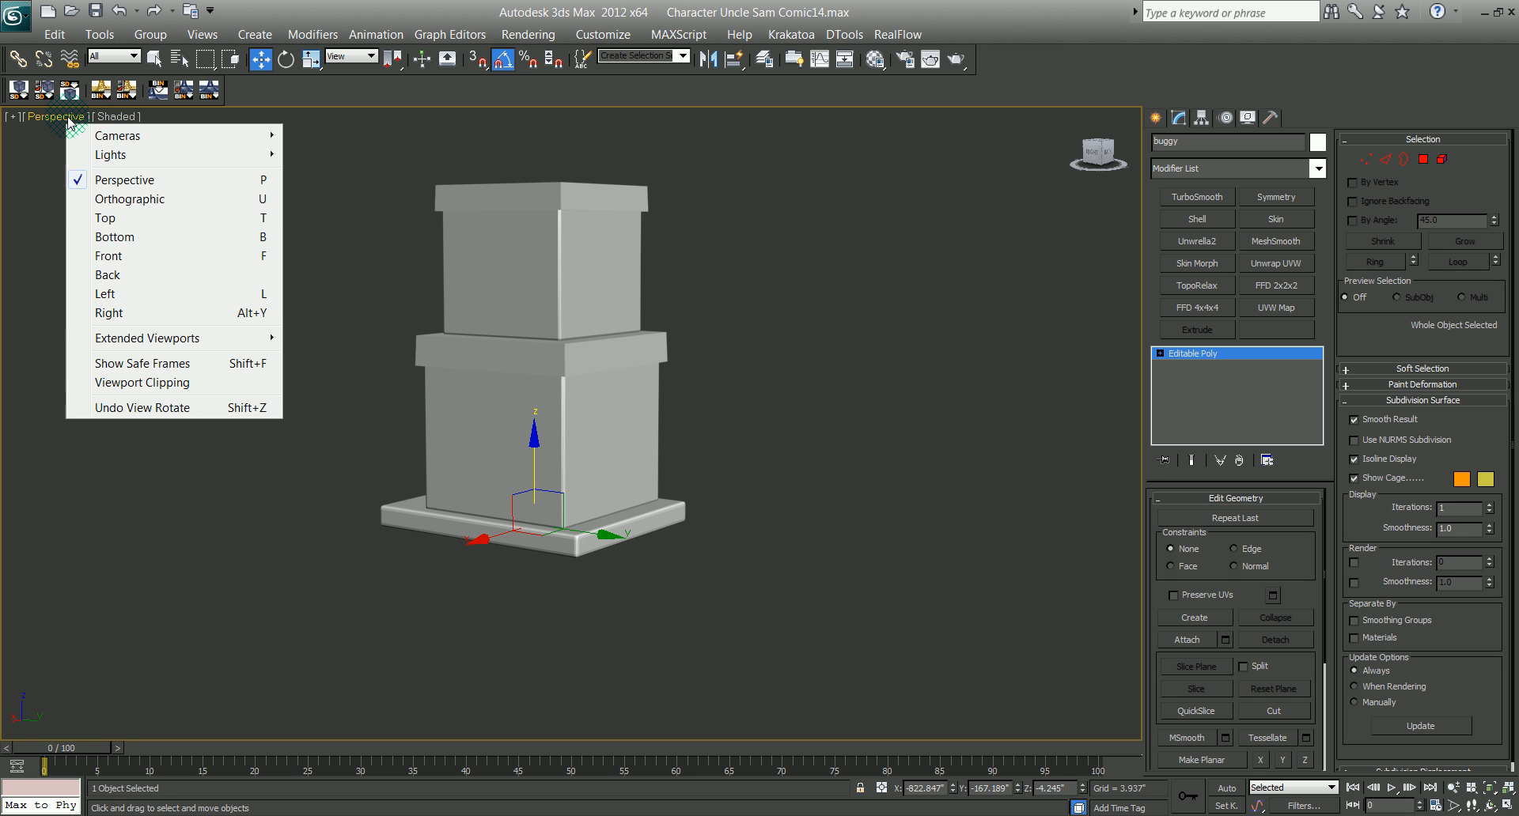
{"action": "left_click", "coordinate": [103, 237]}
{"action": "key", "text": "z"}
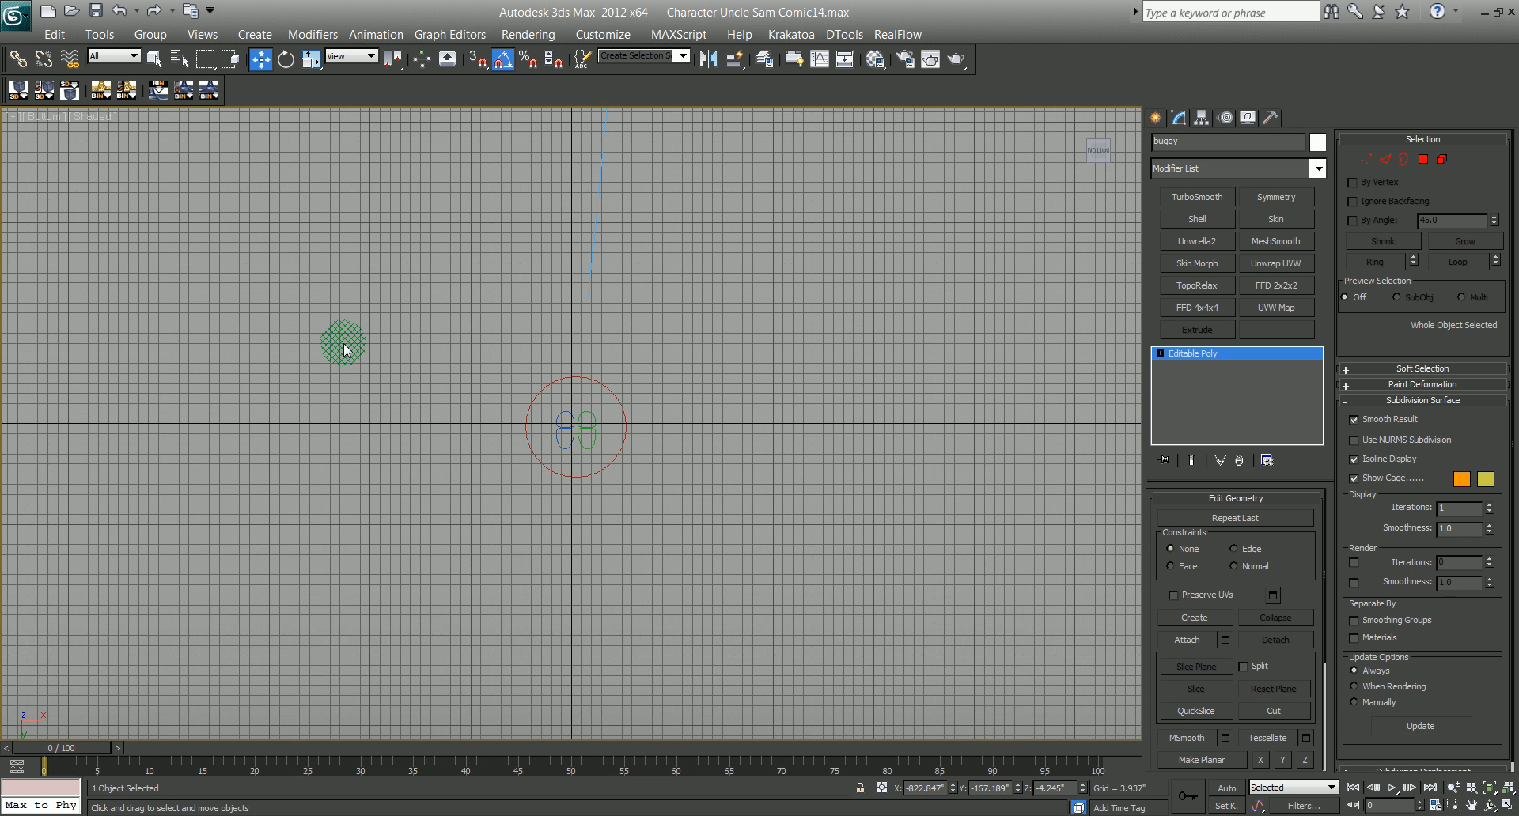
{"action": "key", "text": "z"}
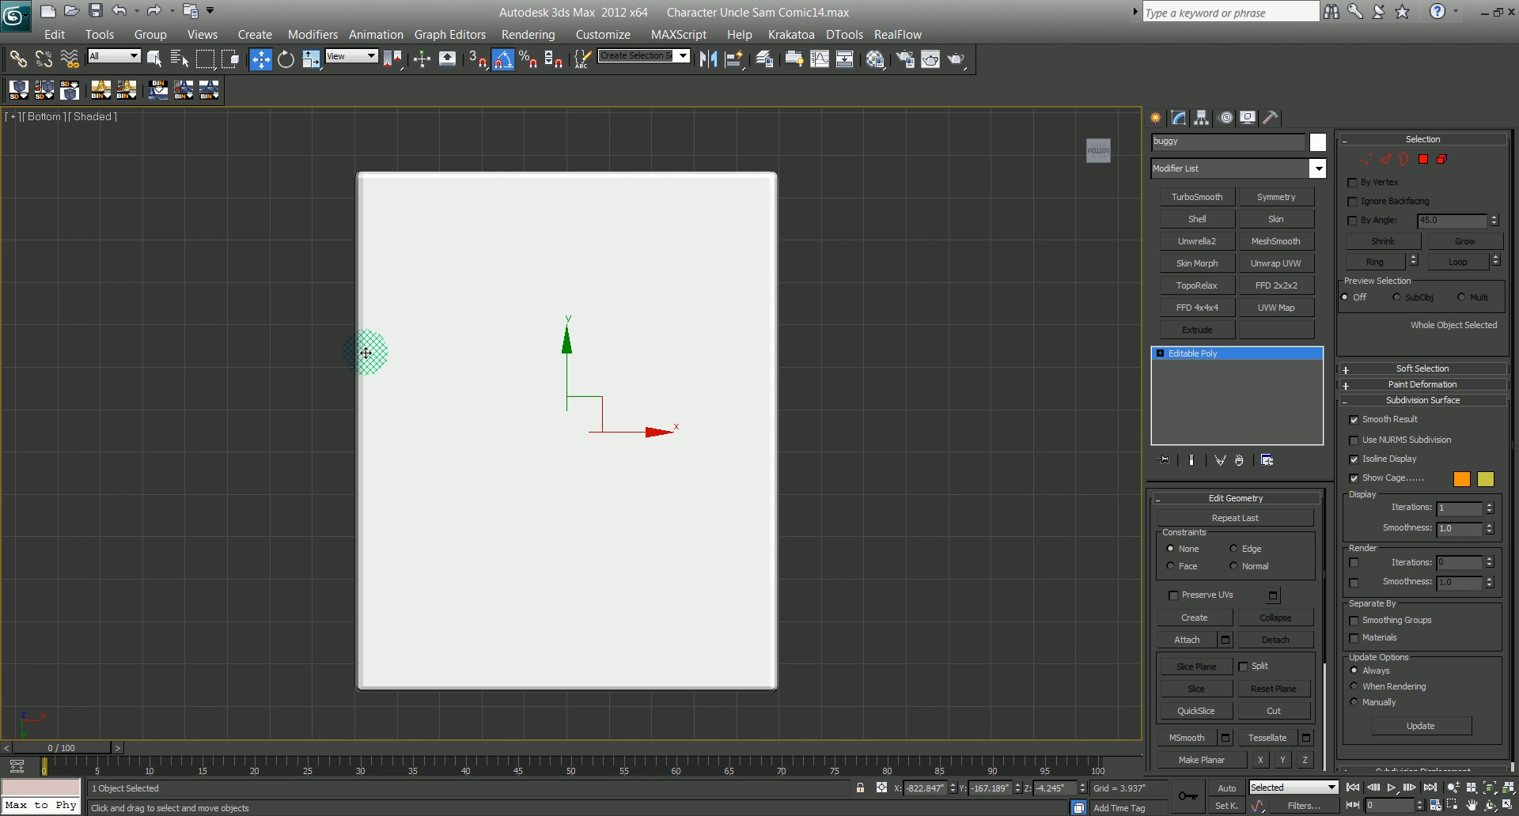
{"action": "mouse_move", "coordinate": [592, 398]}
{"action": "middle_mouse_down"}
{"action": "mouse_move", "coordinate": [560, 404]}
{"action": "mouse_move", "coordinate": [575, 385]}
{"action": "middle_mouse_up"}
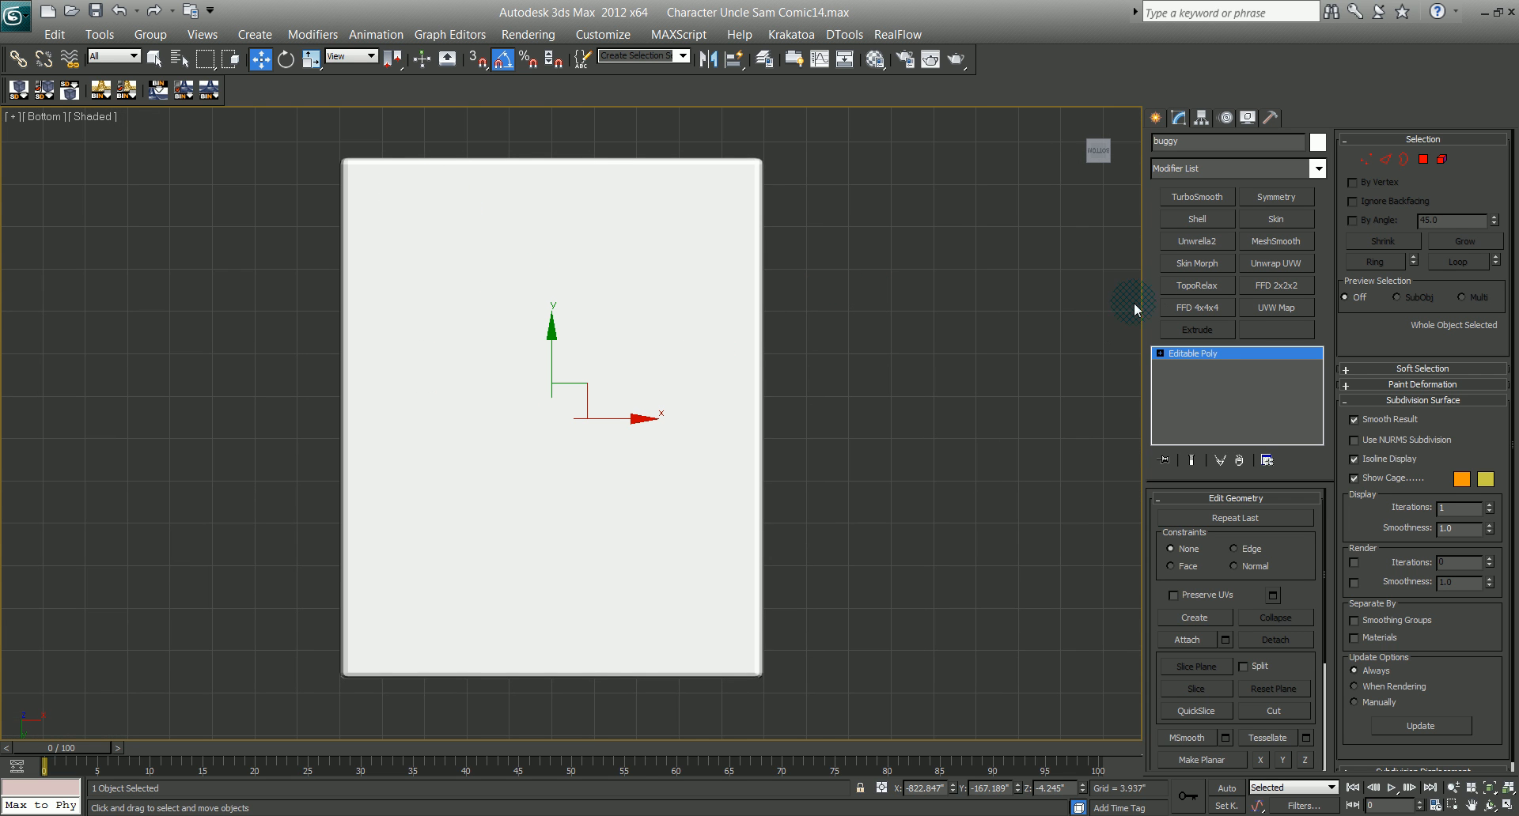
Step: Activate the Cylinder primitive and change the buggy plate's object color to the grey custom color
{"action": "left_click", "coordinate": [1156, 119]}
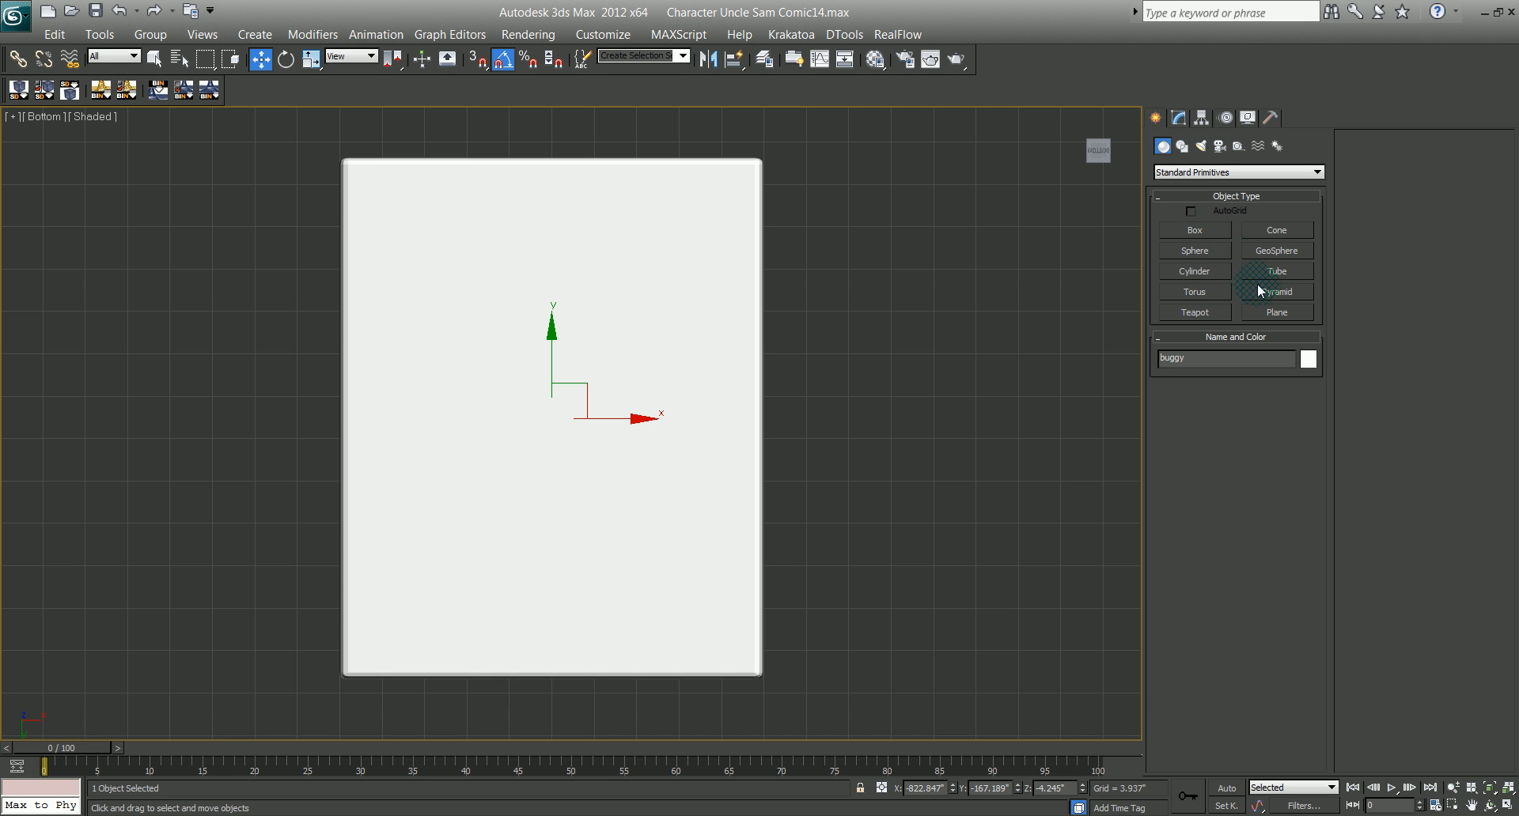
{"action": "left_click", "coordinate": [1194, 271]}
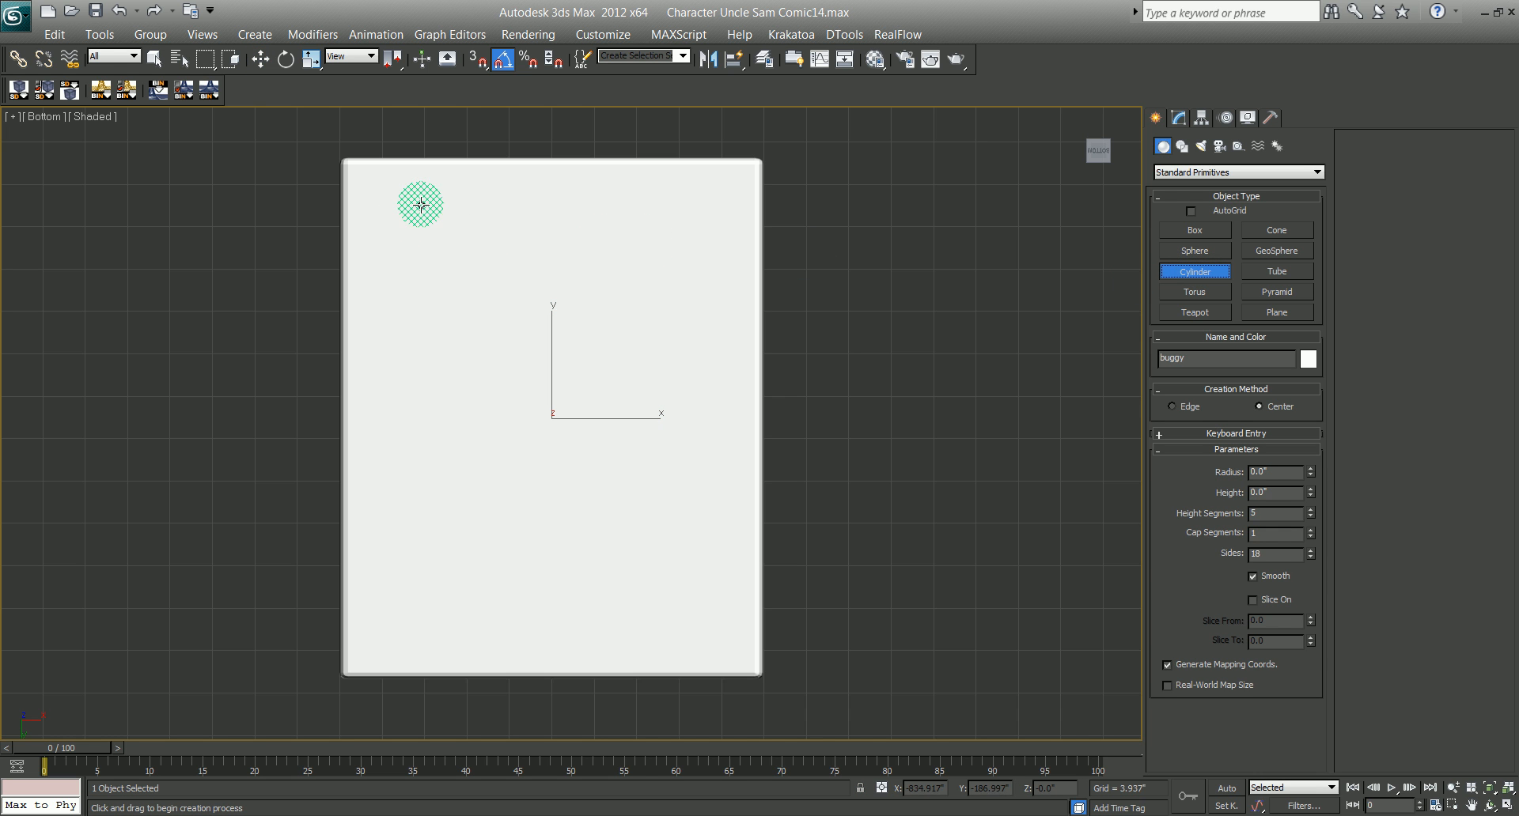
{"action": "left_click", "coordinate": [1309, 359]}
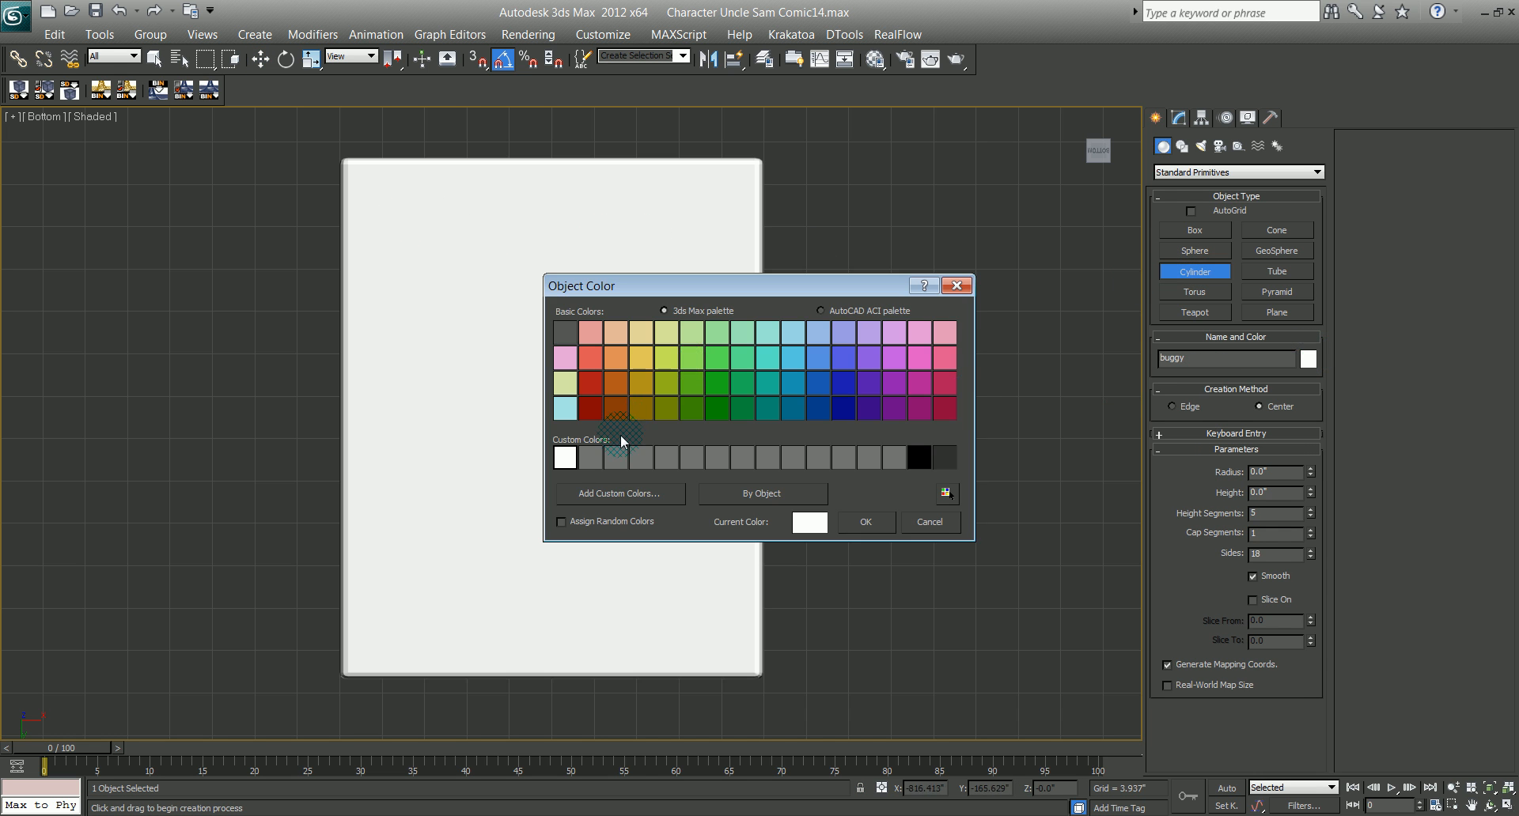
{"action": "left_click", "coordinate": [590, 457]}
{"action": "left_click", "coordinate": [866, 522]}
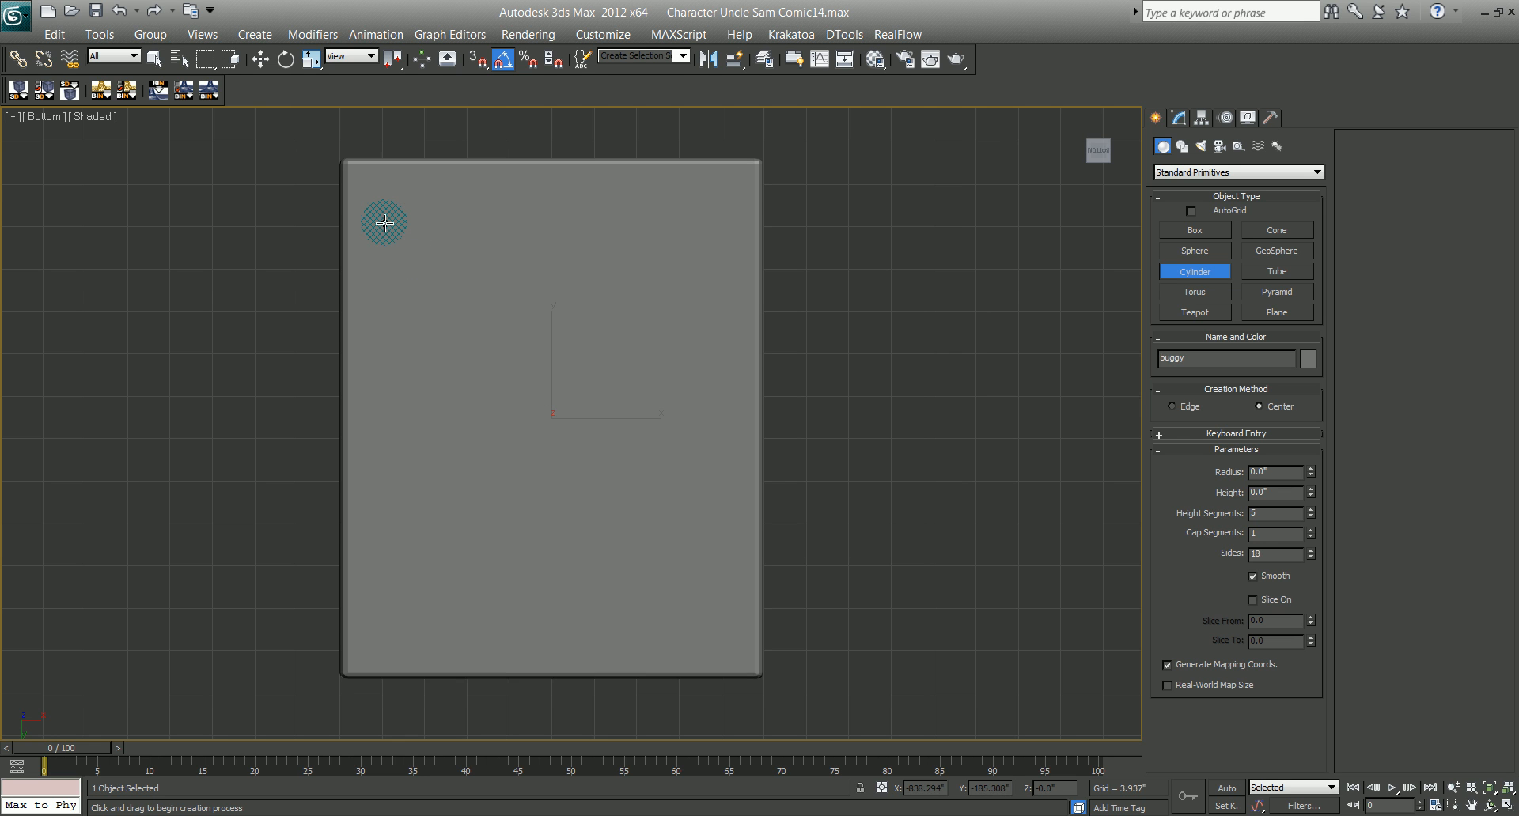
Step: Show edged faces and create a cylinder of about 3.3" radius and 1.5" height near the plate's upper corner
{"action": "left_click_drag", "start_coordinate": [392, 207], "coordinate": [418, 256]}
{"action": "right_click", "coordinate": [417, 257]}
{"action": "key", "text": "F3"}
{"action": "key", "text": "F3"}
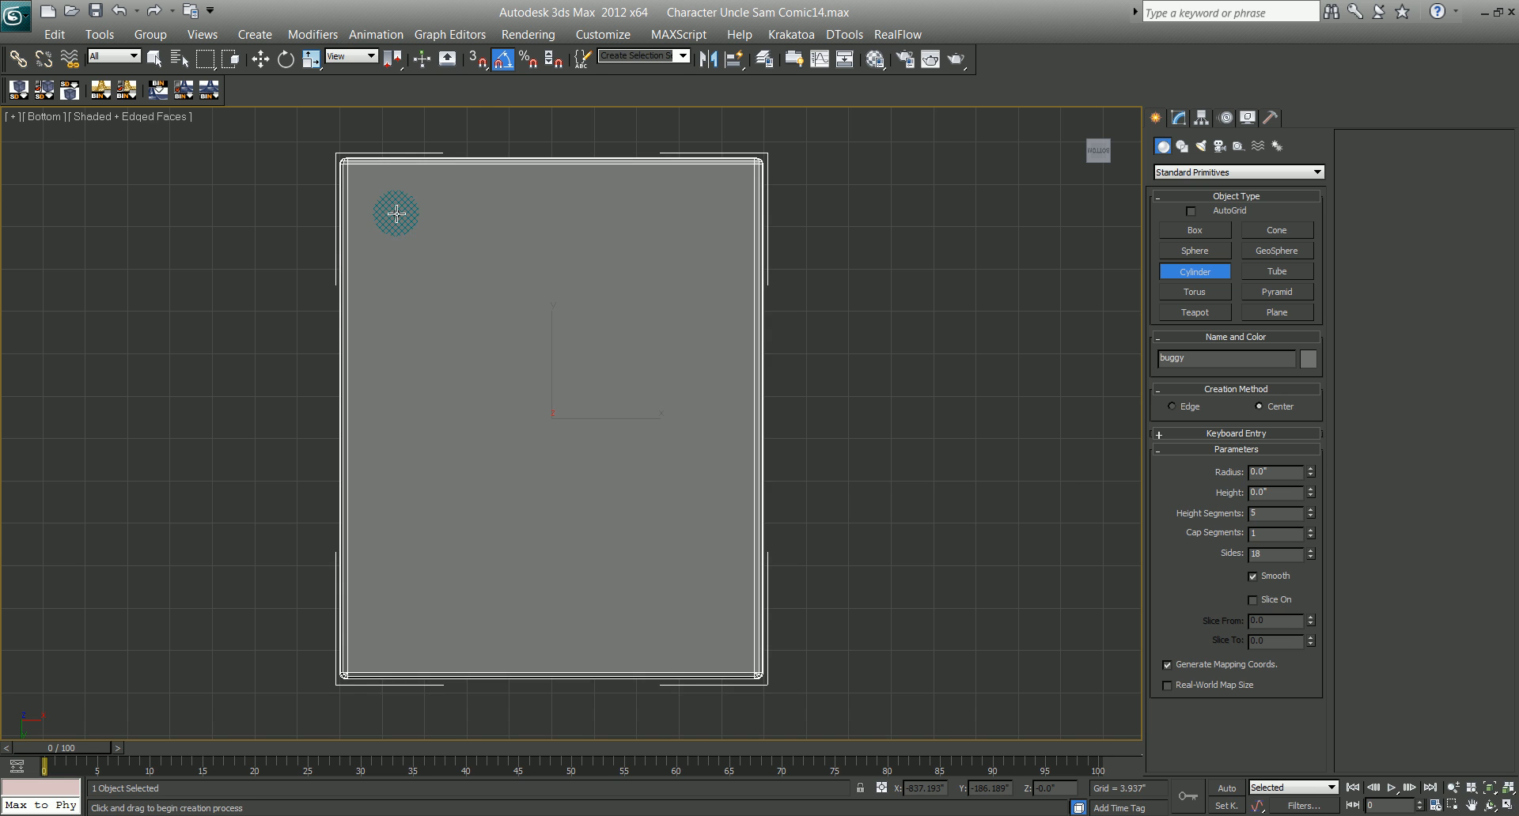
{"action": "left_click_drag", "start_coordinate": [388, 192], "coordinate": [408, 226]}
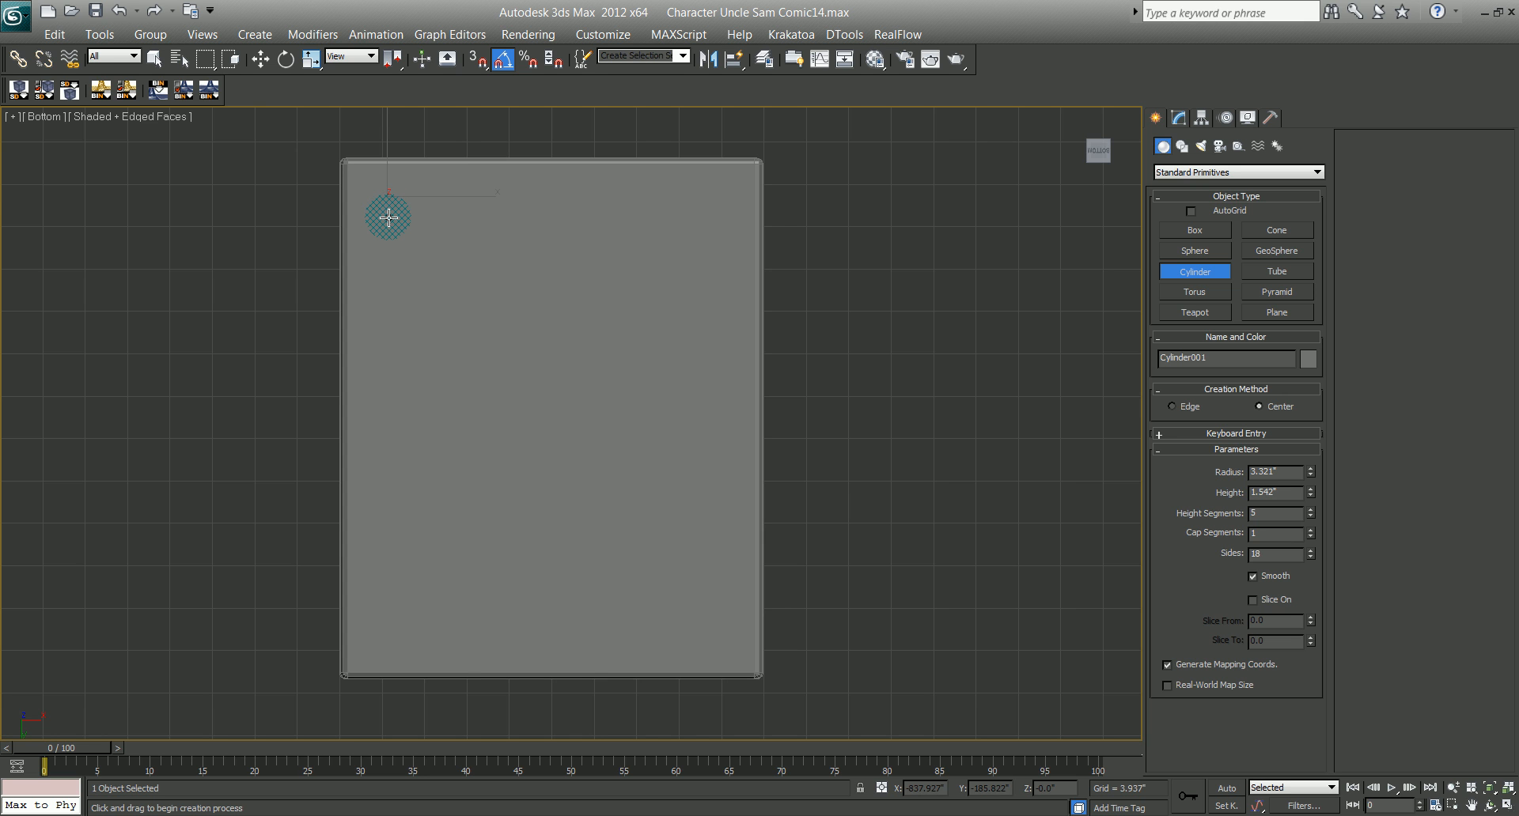
Step: Move the cylinder outside the plate and rotate it 90 degrees so it stands upright like a wheel
{"action": "key", "text": "w"}
{"action": "left_click_drag", "start_coordinate": [446, 198], "coordinate": [285, 271]}
{"action": "key", "text": "e"}
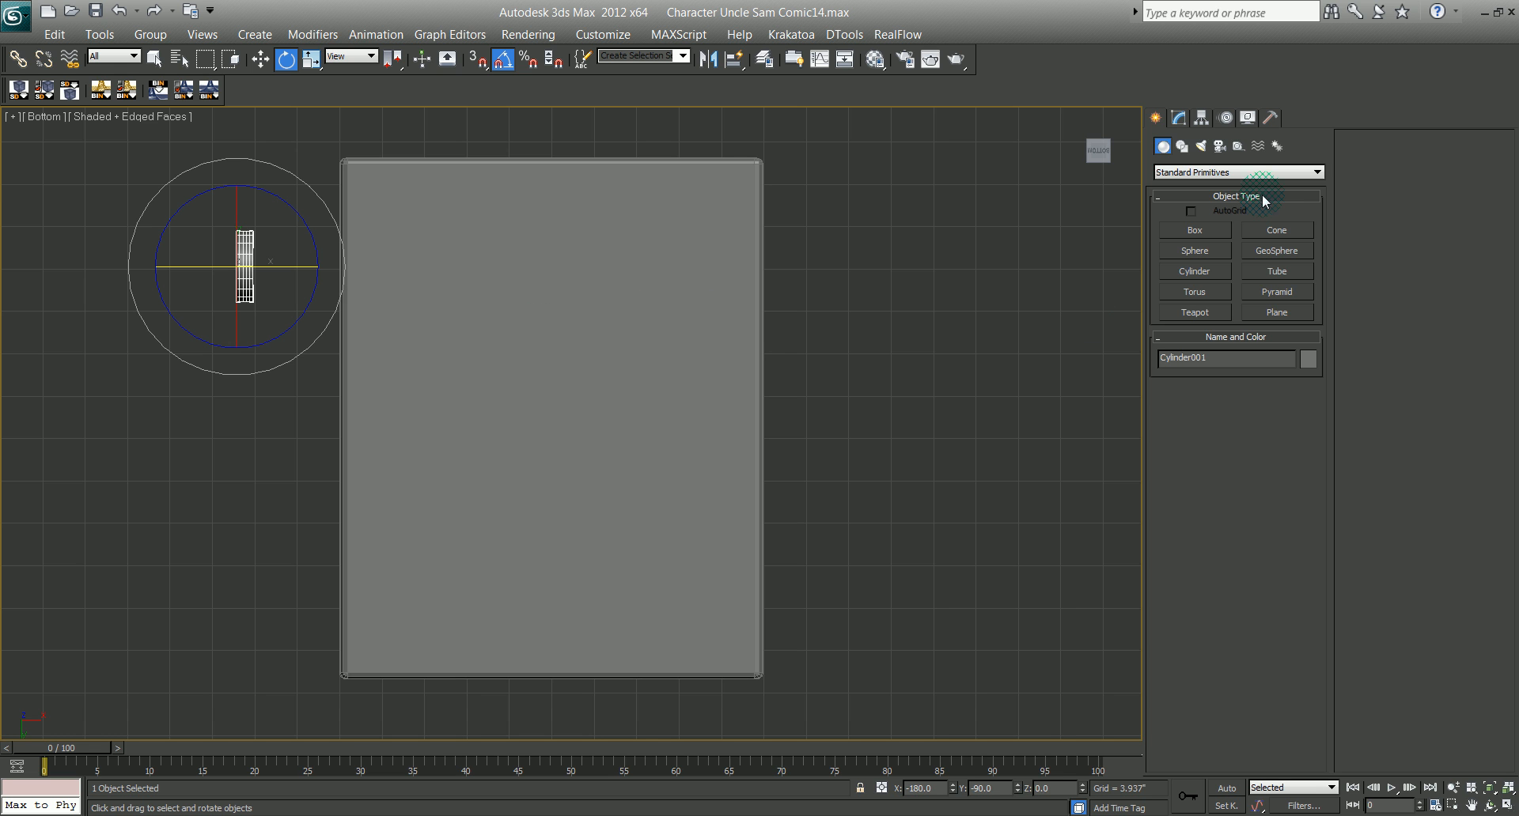
Step: Set the wheel cylinder's height segments to 5 and add a TurboSmooth modifier
{"action": "left_click", "coordinate": [1179, 119]}
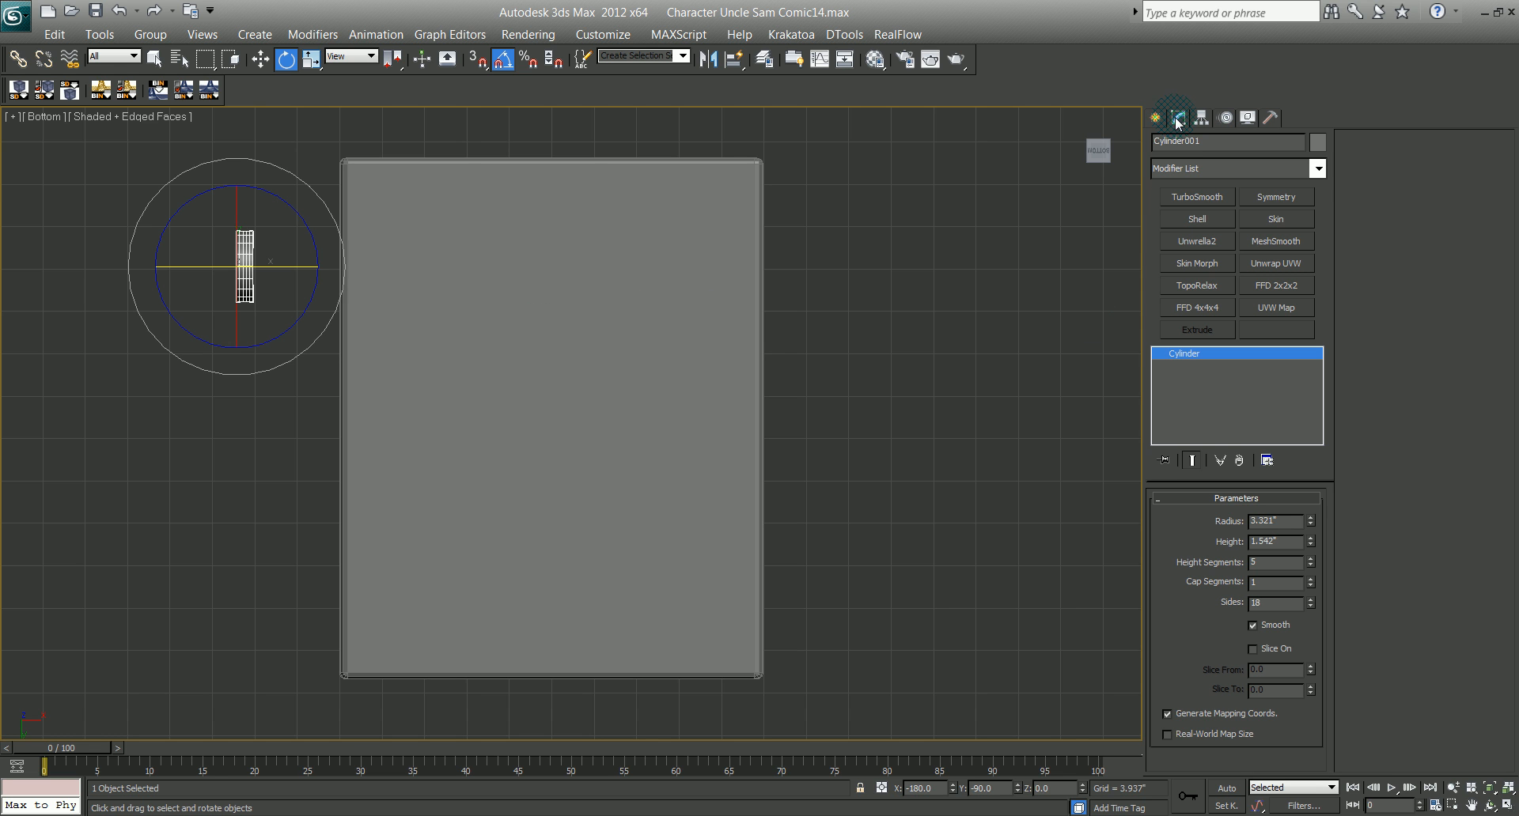
{"action": "right_click", "coordinate": [1311, 566]}
{"action": "type", "text": "5"}
{"action": "key", "text": "Return"}
{"action": "left_click", "coordinate": [1194, 198]}
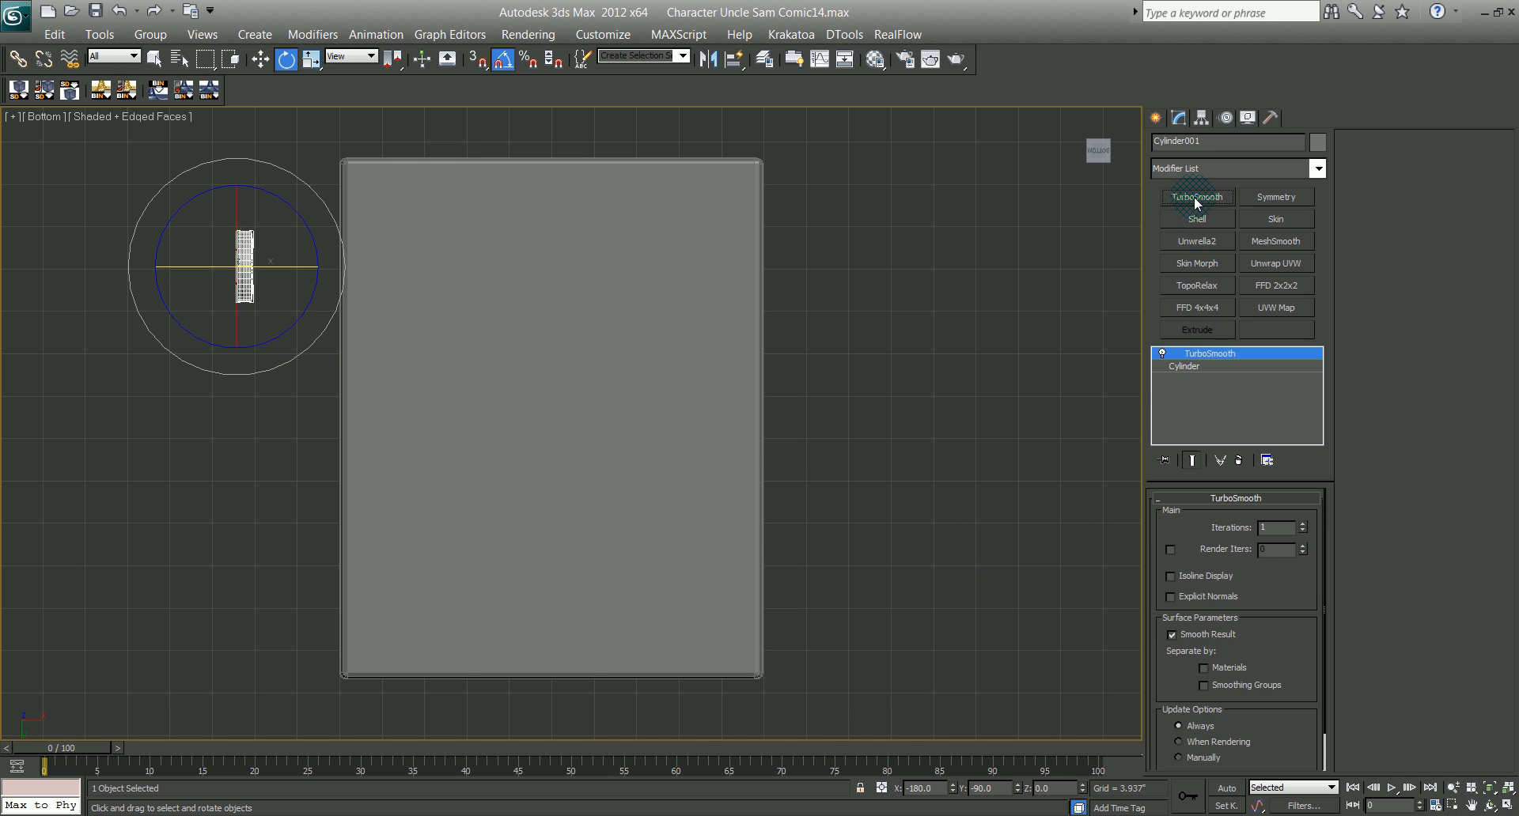
Step: Lower the wheel cylinder in the left view to about Z -6.75" so it sits just beneath the buggy plate
{"action": "middle_click_drag", "start_coordinate": [224, 282], "coordinate": [245, 400]}
{"action": "scroll", "coordinate": [280, 372], "scroll_direction": "up", "scroll_amount": 2}
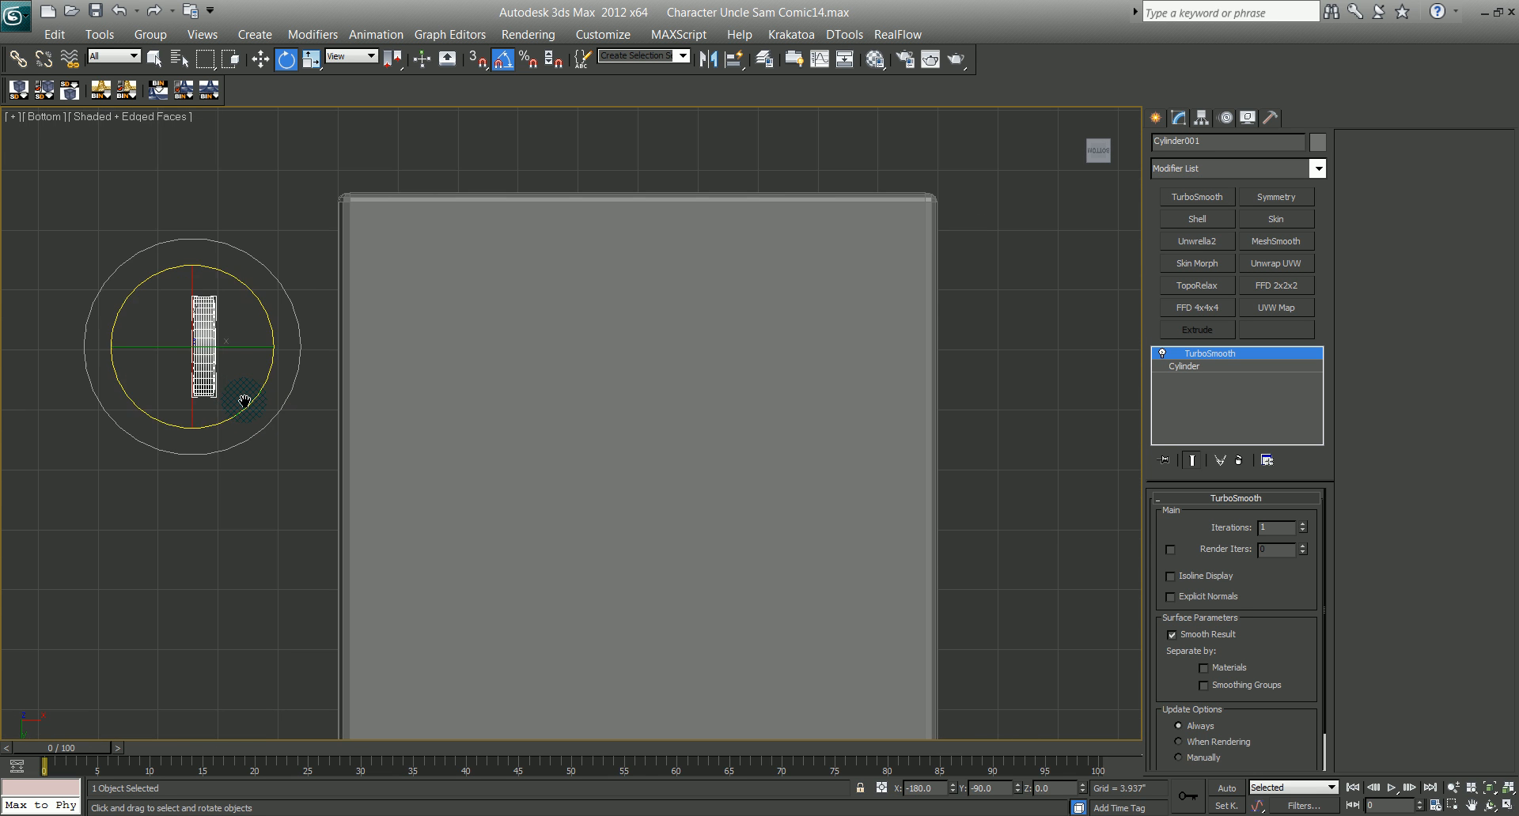
{"action": "key", "text": "w"}
{"action": "mouse_move", "coordinate": [271, 346]}
{"action": "left_mouse_down"}
{"action": "mouse_move", "coordinate": [542, 348]}
{"action": "mouse_move", "coordinate": [270, 350]}
{"action": "left_mouse_up"}
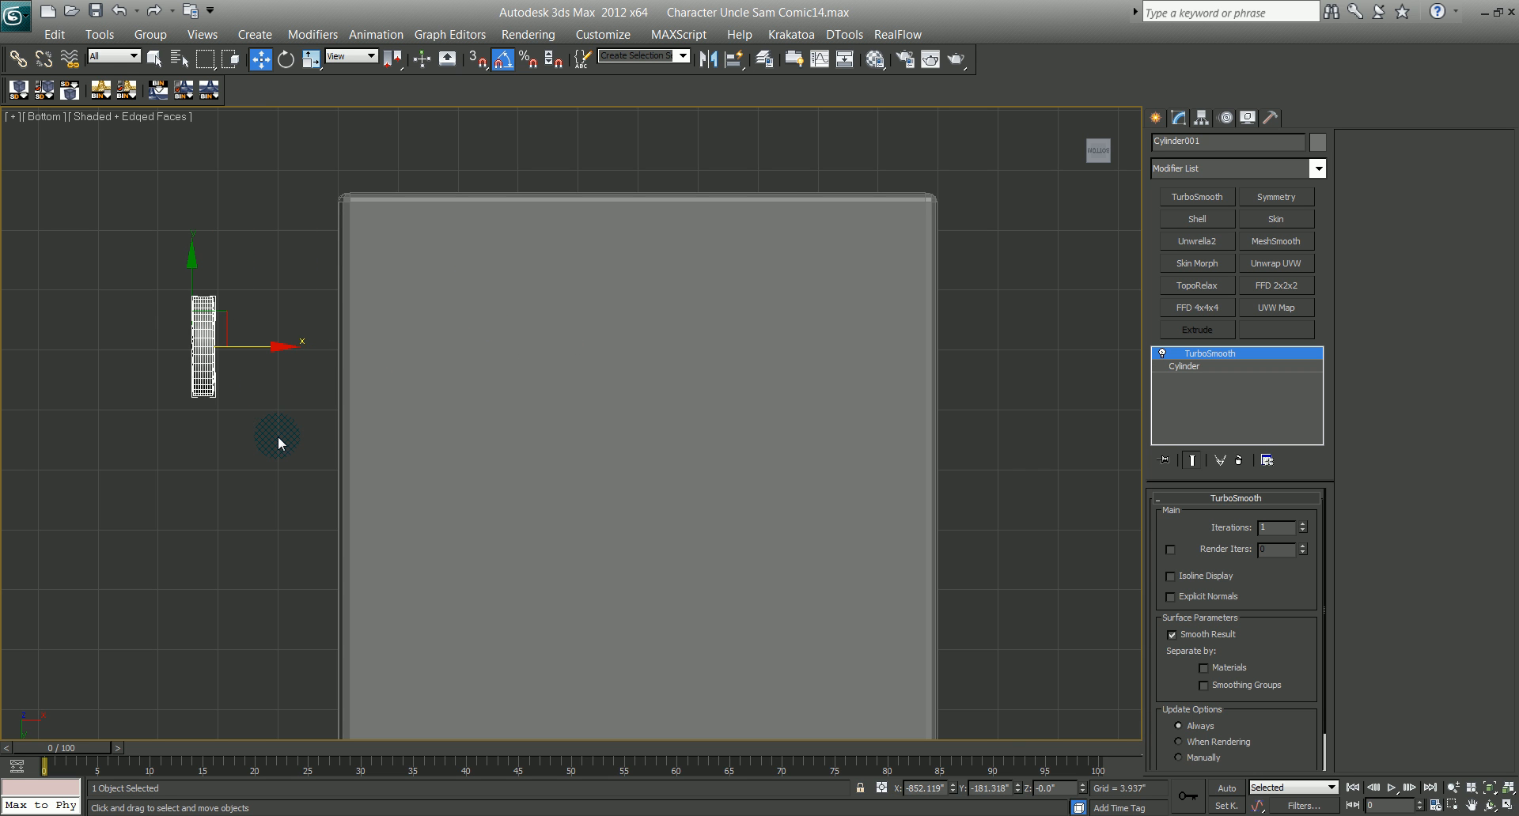
{"action": "key", "text": "alt+w"}
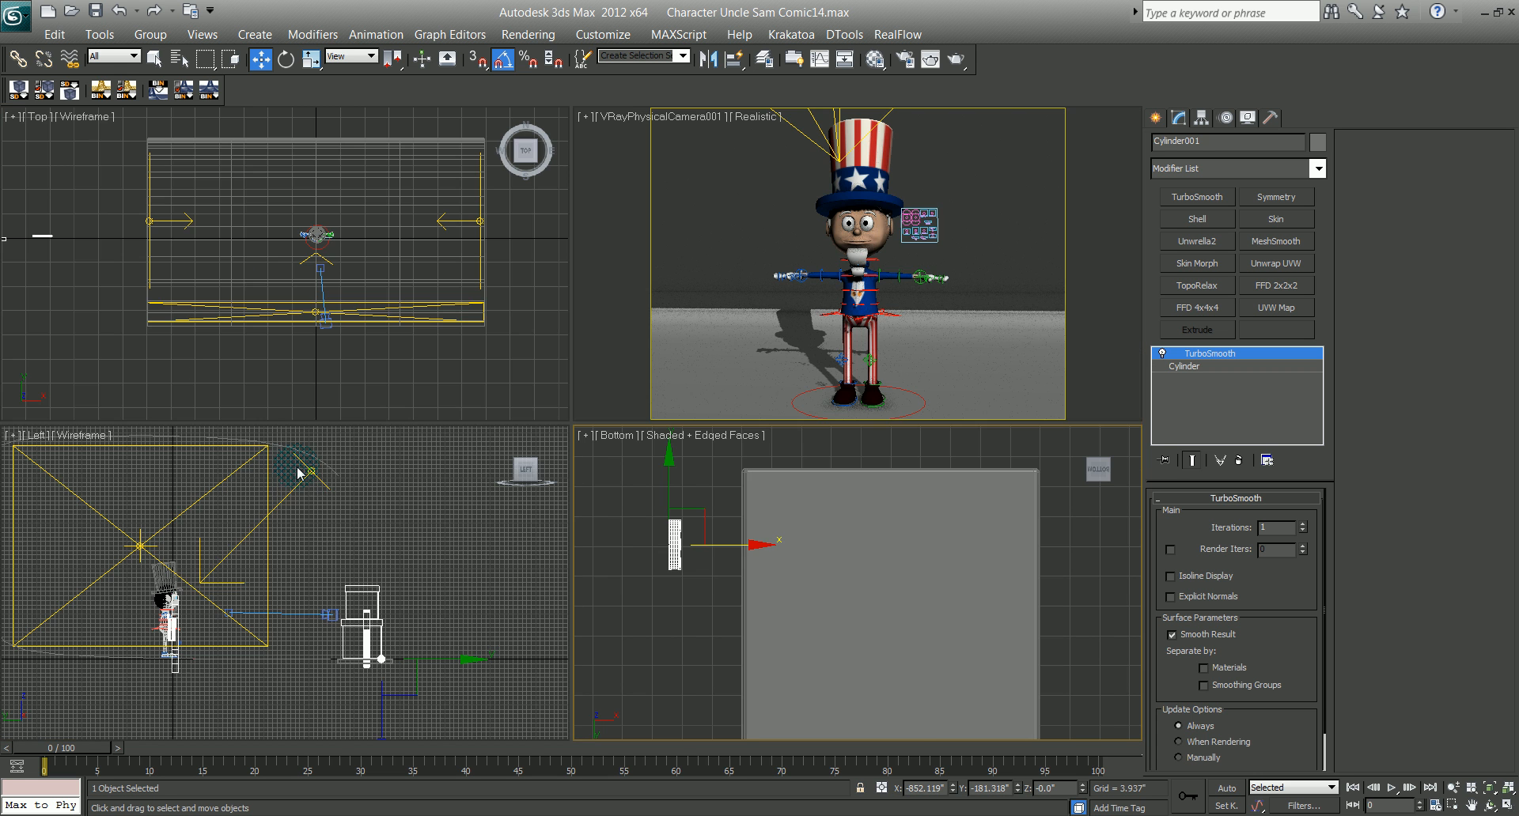
{"action": "middle_click_drag", "start_coordinate": [356, 544], "coordinate": [389, 469]}
{"action": "key", "text": "alt+w"}
{"action": "middle_click_drag", "start_coordinate": [680, 533], "coordinate": [364, 545]}
{"action": "scroll", "coordinate": [447, 539], "scroll_direction": "up", "scroll_amount": 7}
{"action": "middle_click_drag", "start_coordinate": [377, 470], "coordinate": [488, 461]}
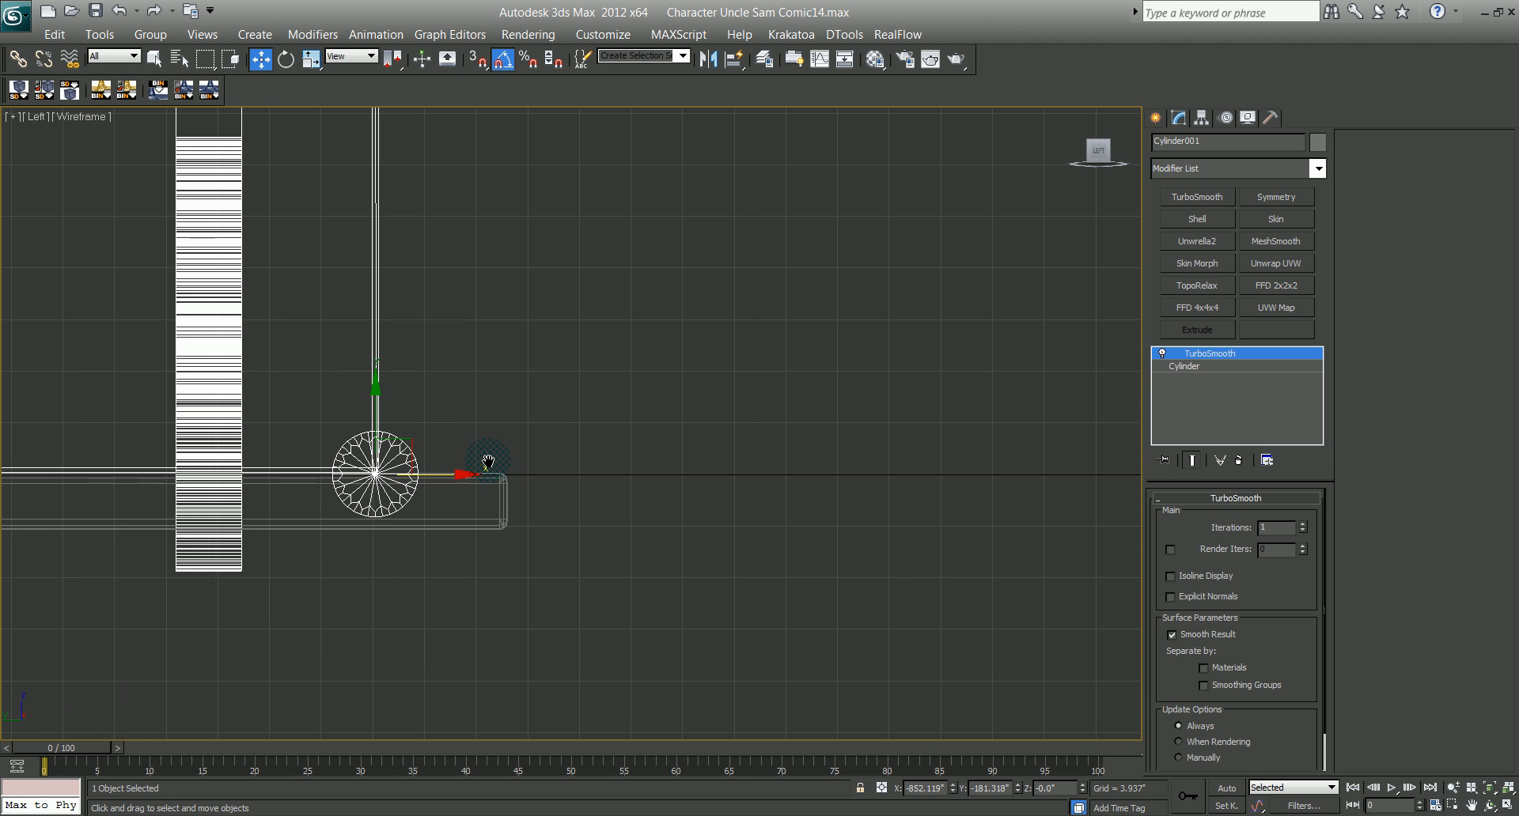
{"action": "left_click_drag", "start_coordinate": [377, 388], "coordinate": [388, 477]}
{"action": "key", "text": "alt+w"}
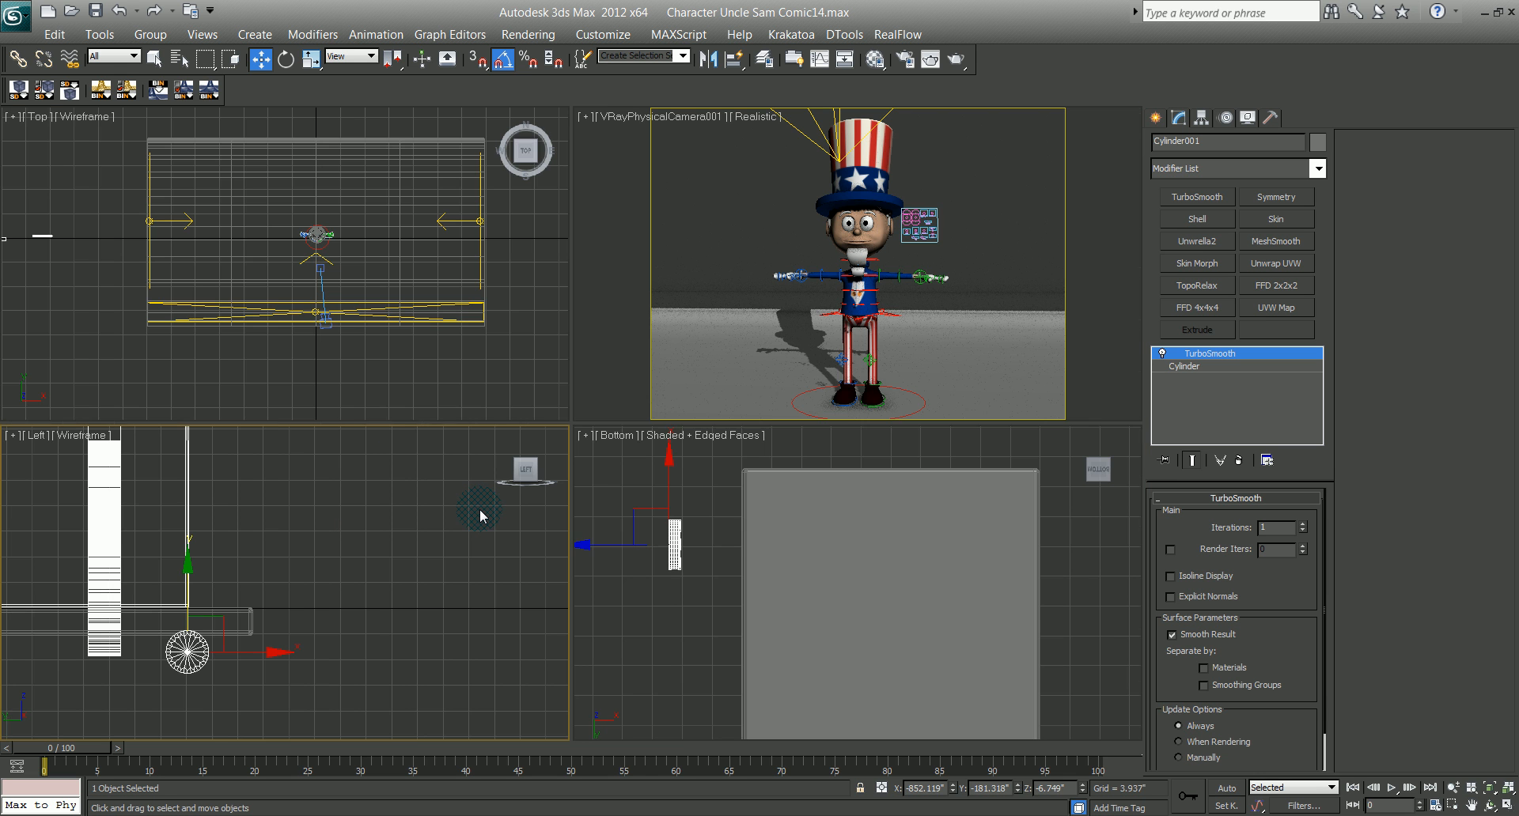
Step: Move the wheel in the bottom view under the plate's corner, to about X -837.3" and Y -183.6"
{"action": "right_click", "coordinate": [743, 553]}
{"action": "key", "text": "alt+w"}
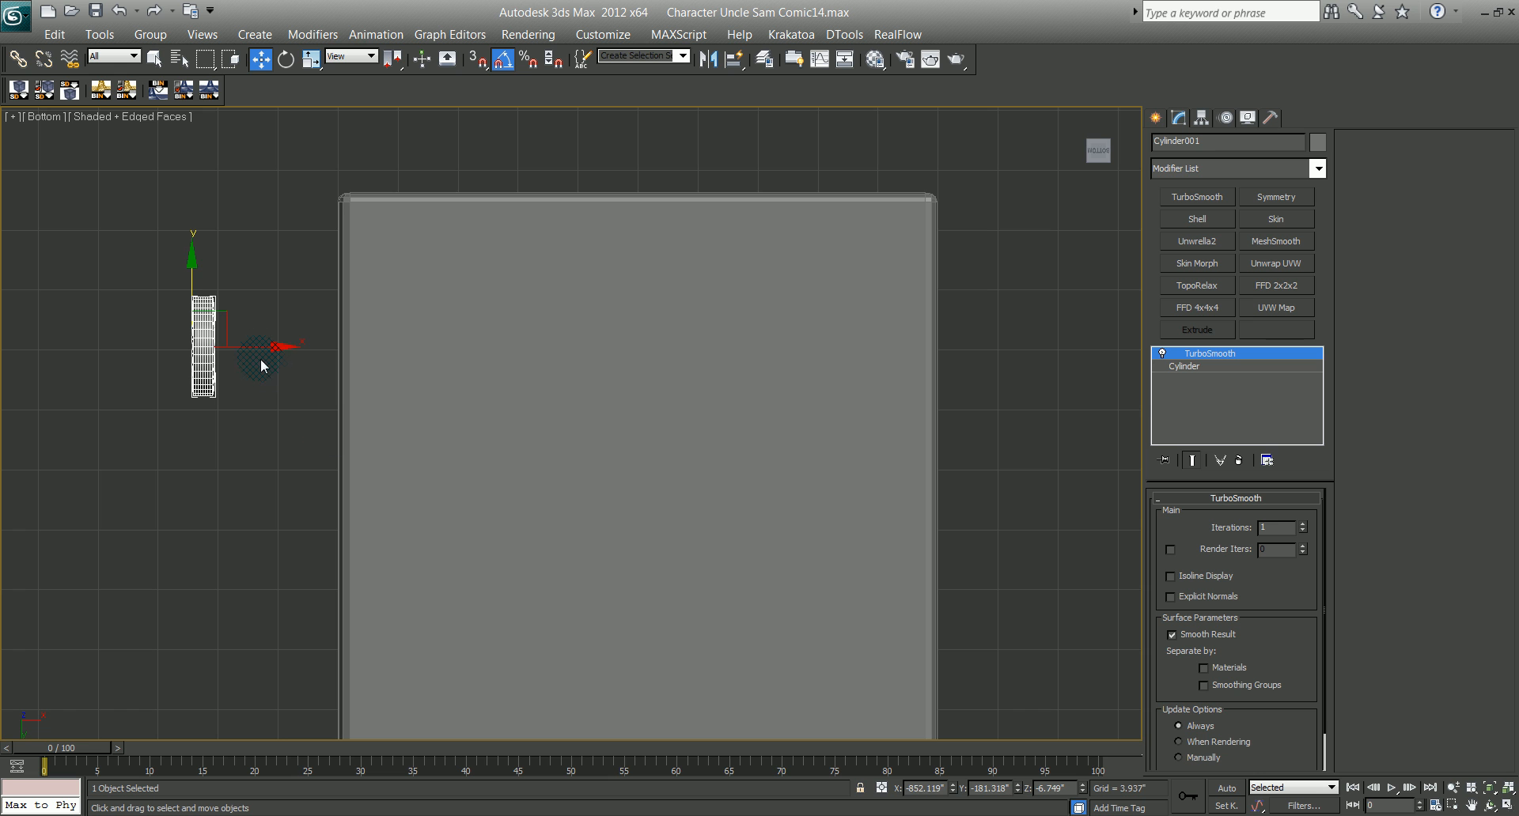
{"action": "left_click_drag", "start_coordinate": [262, 347], "coordinate": [494, 362]}
{"action": "scroll", "coordinate": [494, 362], "scroll_direction": "down", "scroll_amount": 4}
{"action": "middle_click_drag", "start_coordinate": [464, 349], "coordinate": [485, 316]}
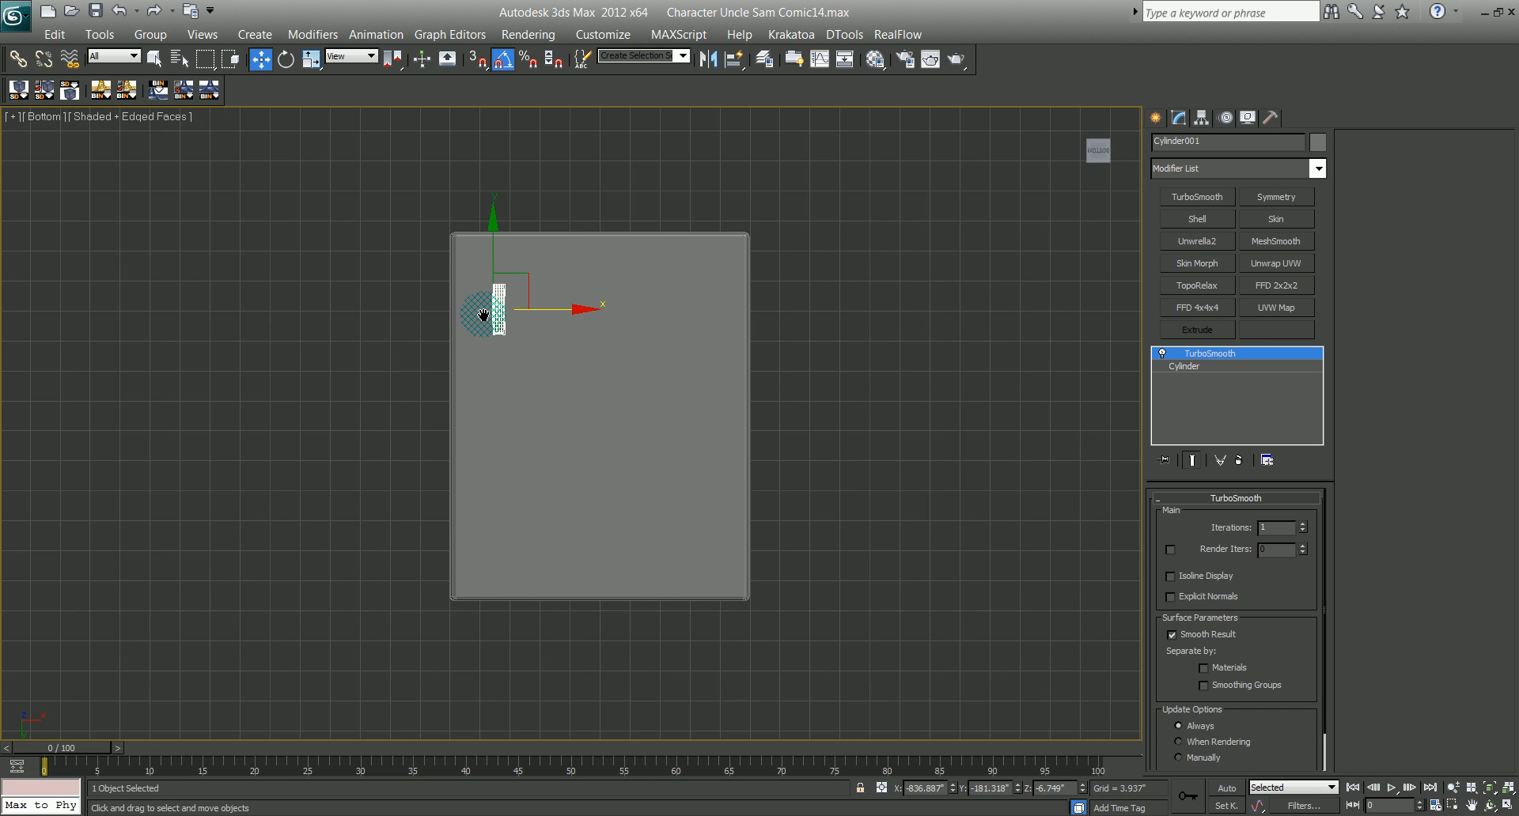
{"action": "left_click_drag", "start_coordinate": [489, 257], "coordinate": [490, 239]}
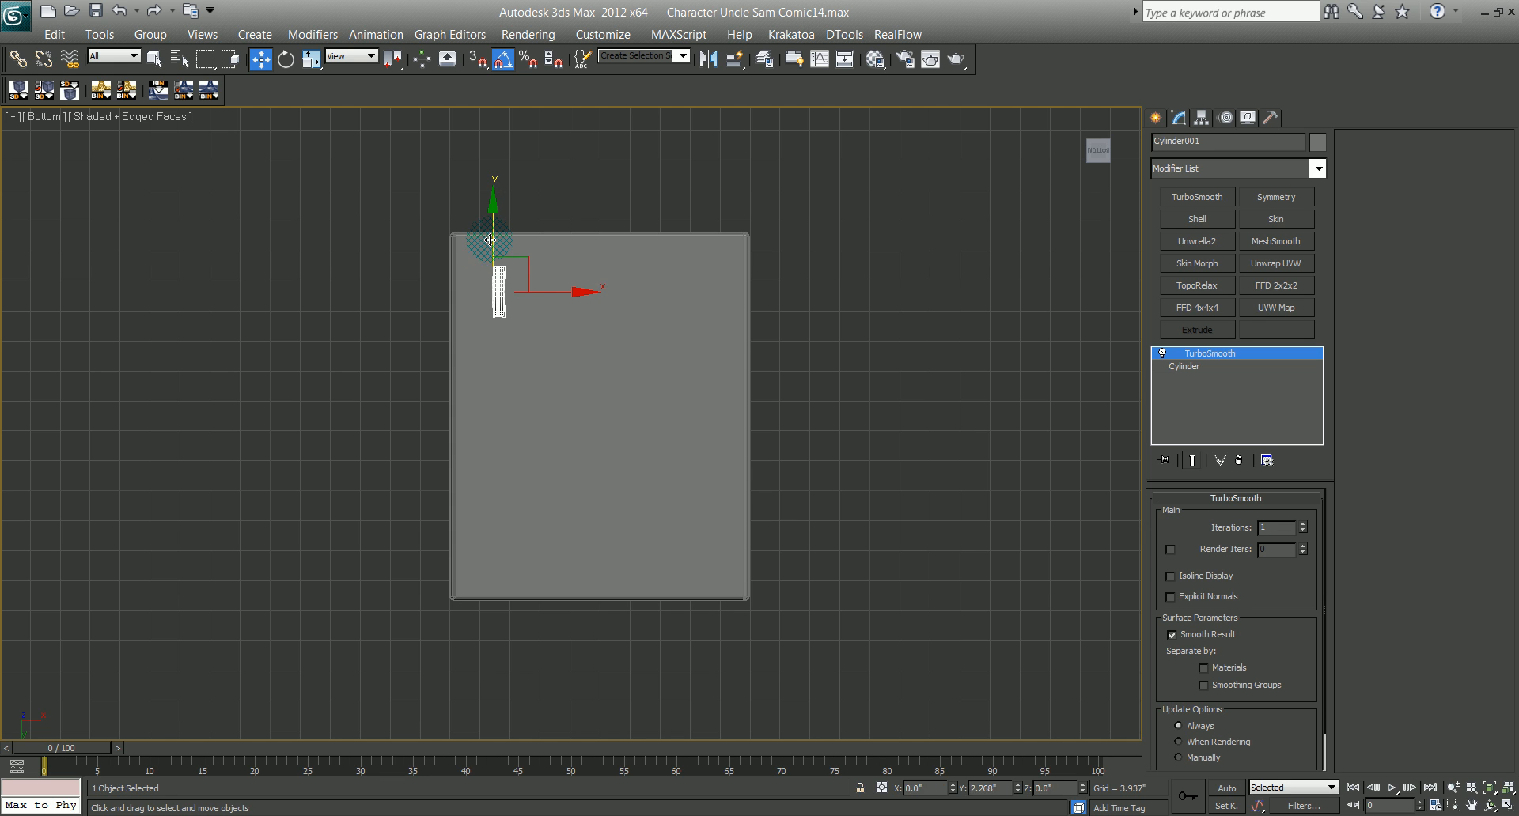
{"action": "left_click_drag", "start_coordinate": [538, 293], "coordinate": [535, 293]}
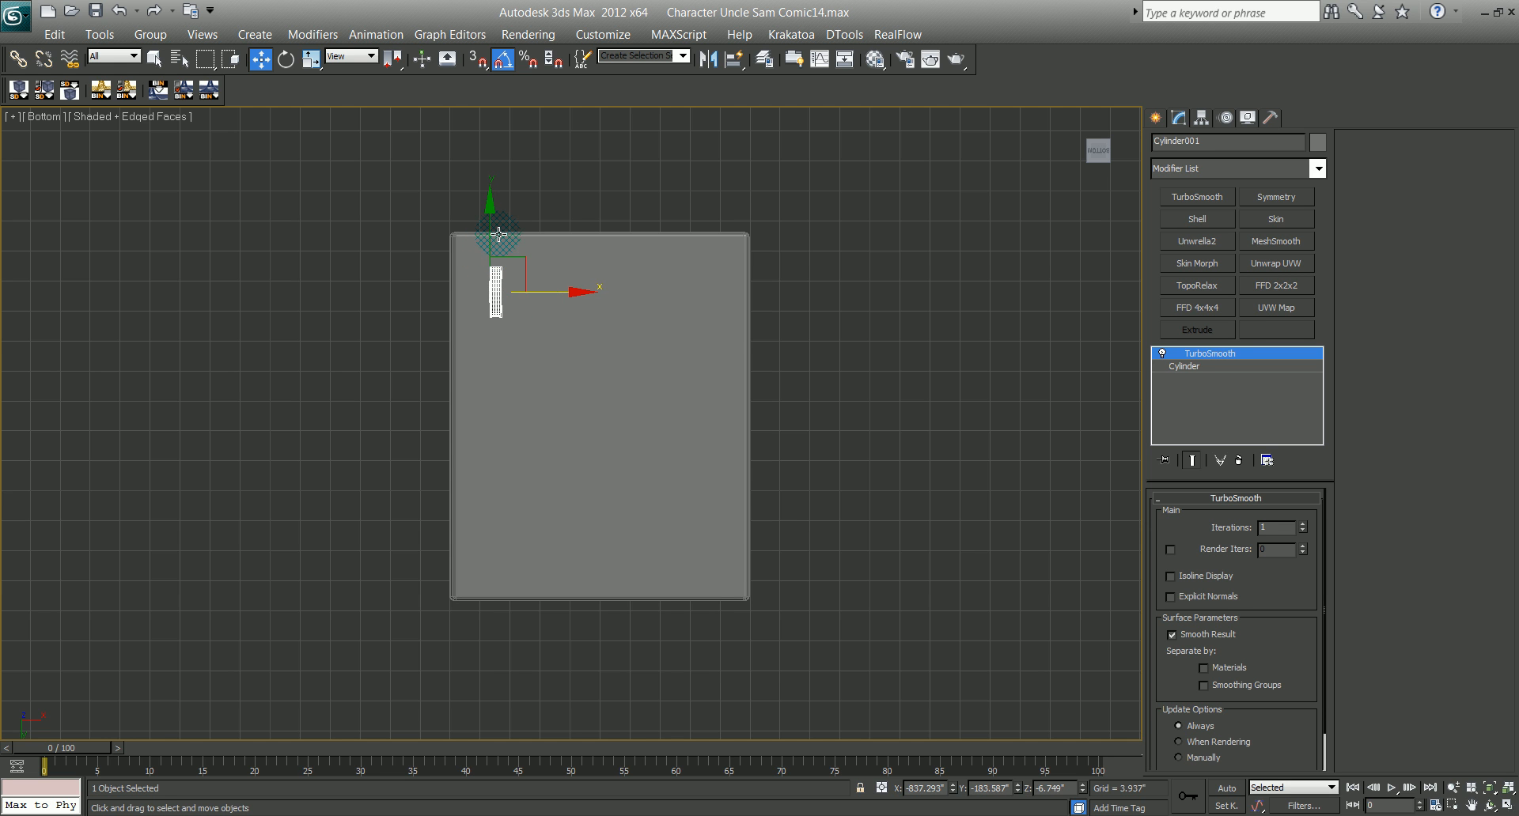
Step: Clone the wheel as an instance along the plate's long side to the other corner, naming the clone wheels
{"action": "left_click_drag", "start_coordinate": [491, 221], "coordinate": [483, 471], "text": "shift"}
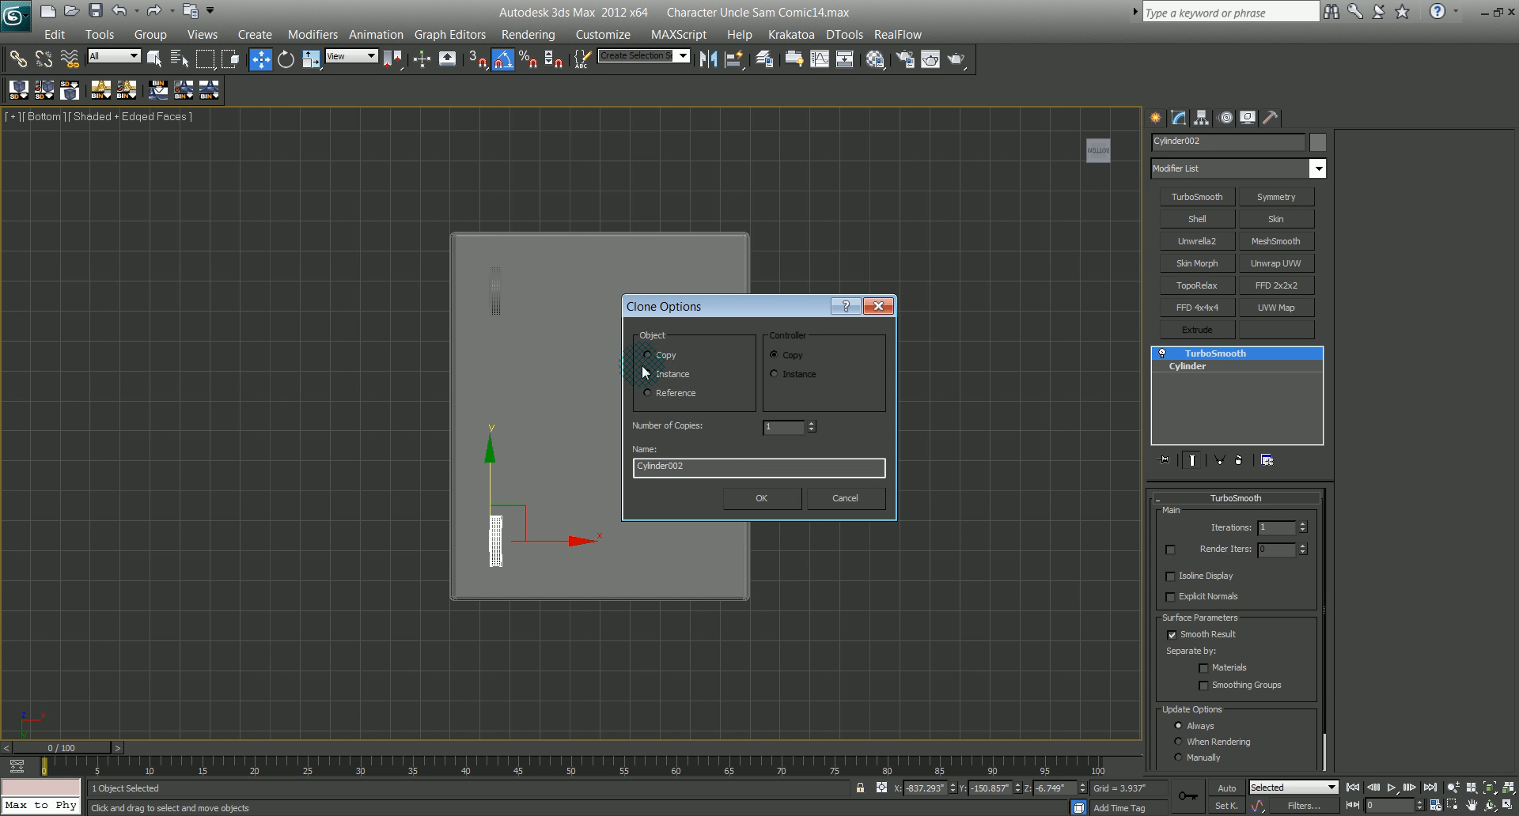
{"action": "left_click", "coordinate": [699, 468]}
{"action": "double_click", "coordinate": [700, 468]}
{"action": "type", "text": "wheels"}
{"action": "key", "text": "Return"}
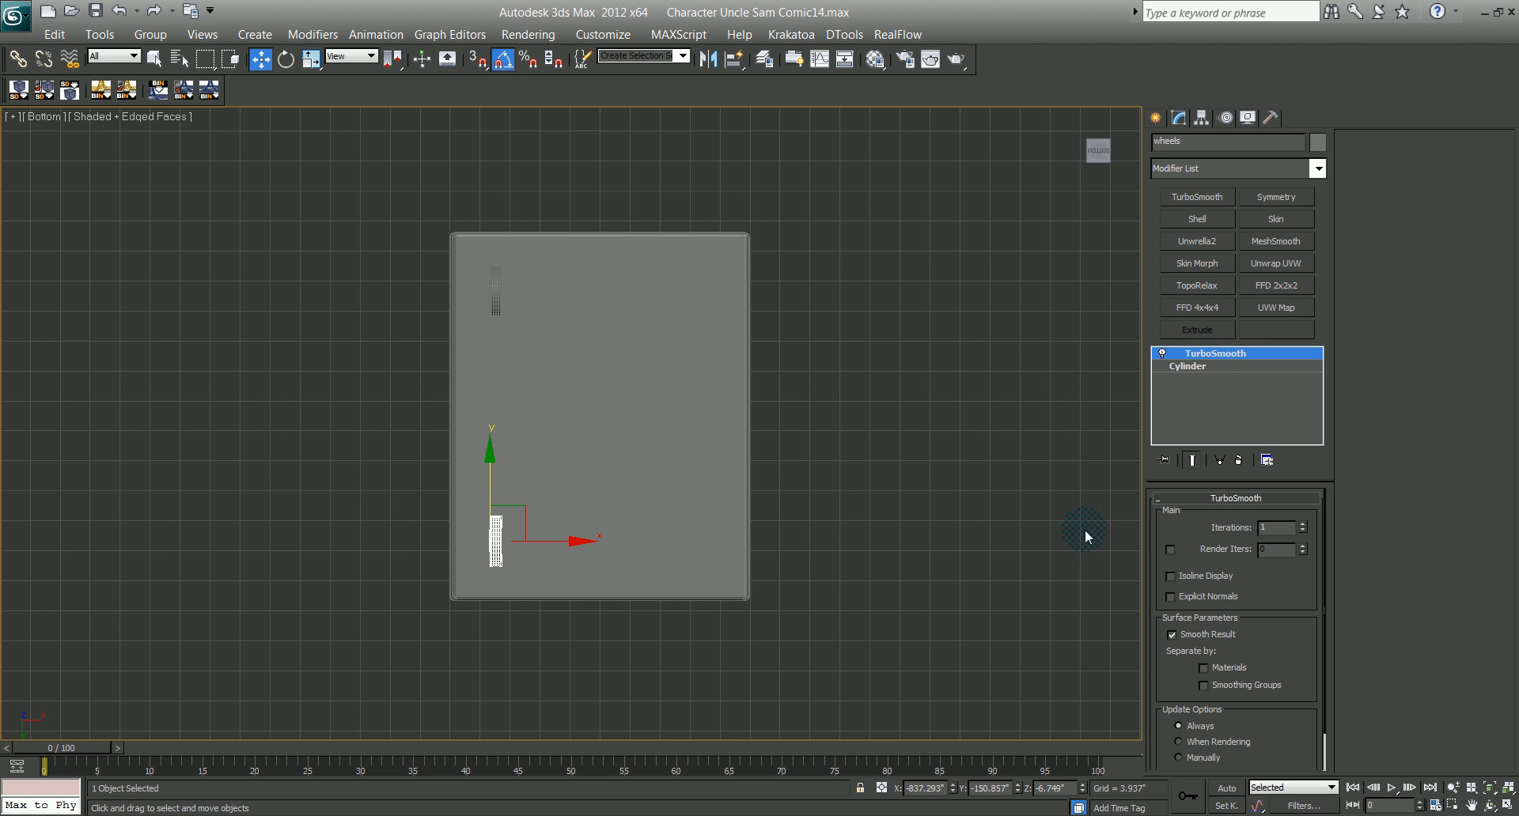
Step: Clone both wheels together as instances across to the plate's opposite long side, and check all four from below the boxes
{"action": "left_click", "coordinate": [496, 294], "text": "ctrl"}
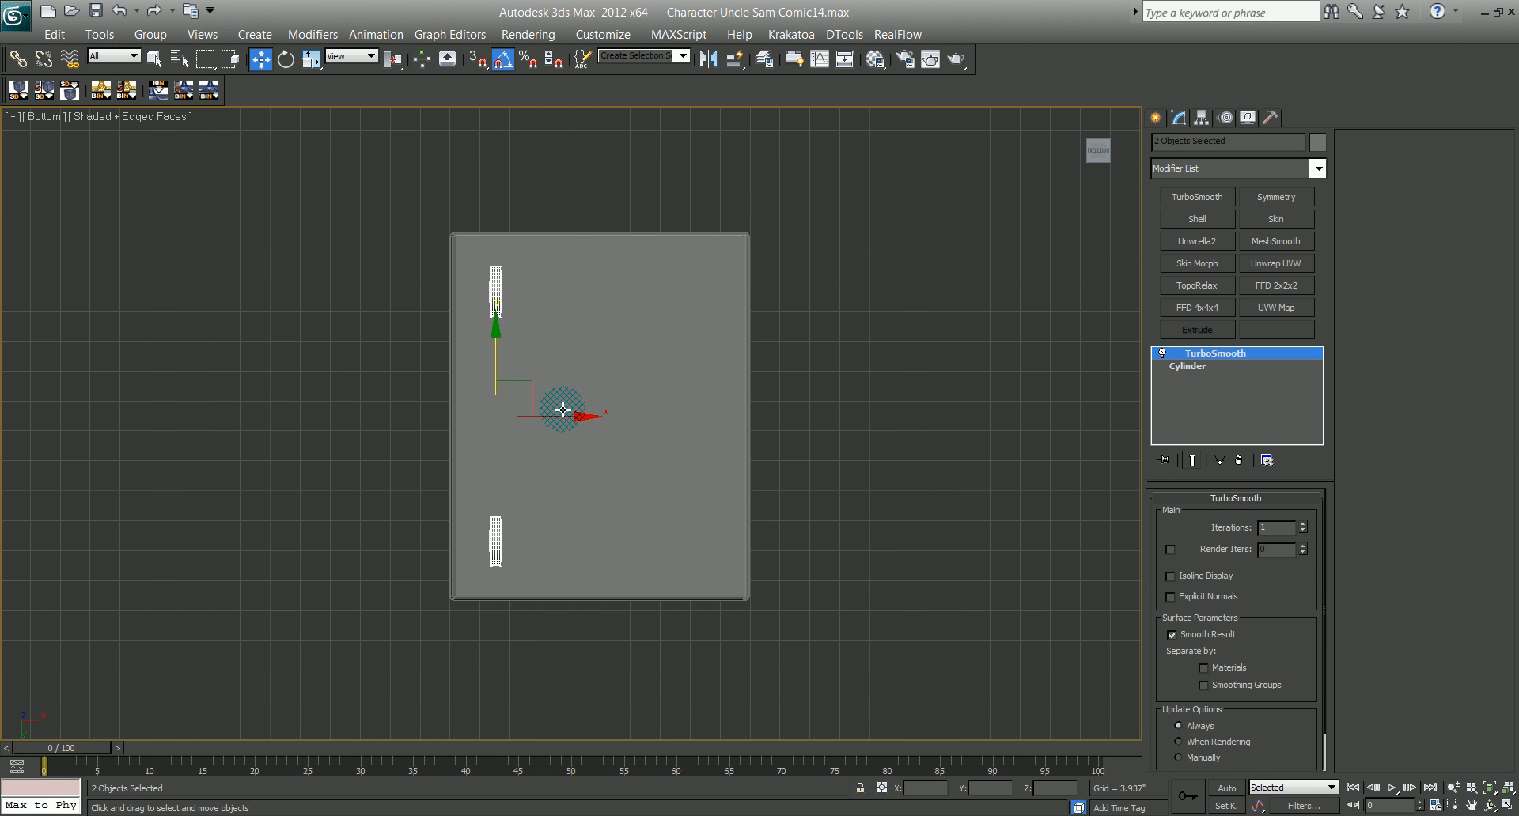
{"action": "left_click_drag", "start_coordinate": [567, 417], "coordinate": [777, 434]}
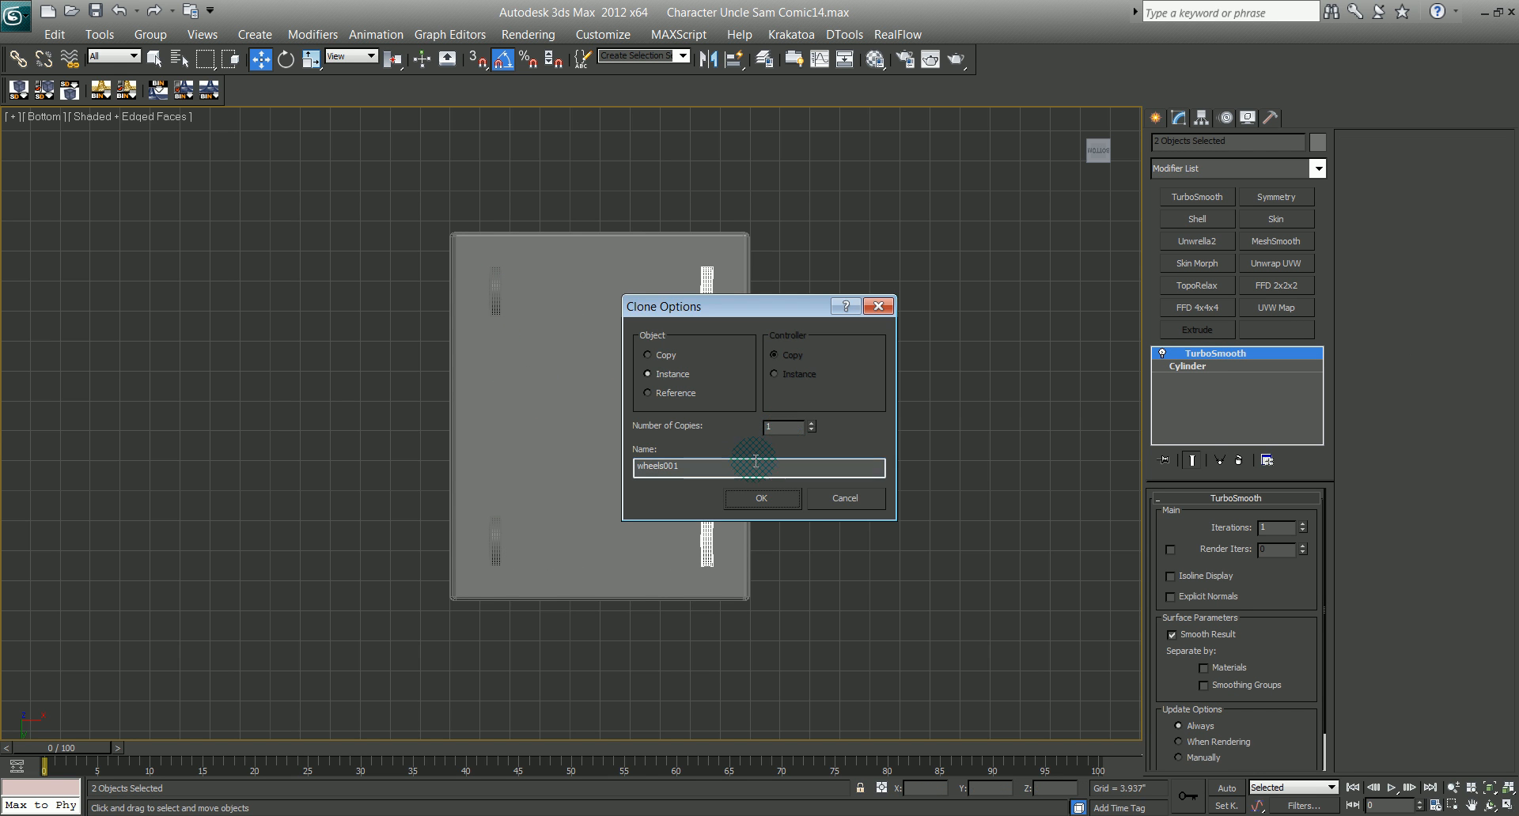
{"action": "left_click", "coordinate": [758, 500]}
{"action": "middle_click_drag", "start_coordinate": [772, 448], "coordinate": [687, 449]}
{"action": "key", "text": "p"}
{"action": "middle_click_drag", "start_coordinate": [644, 508], "coordinate": [661, 576], "text": "alt"}
{"action": "middle_click_drag", "start_coordinate": [628, 474], "coordinate": [557, 486], "text": "alt"}
{"action": "key", "text": "w"}
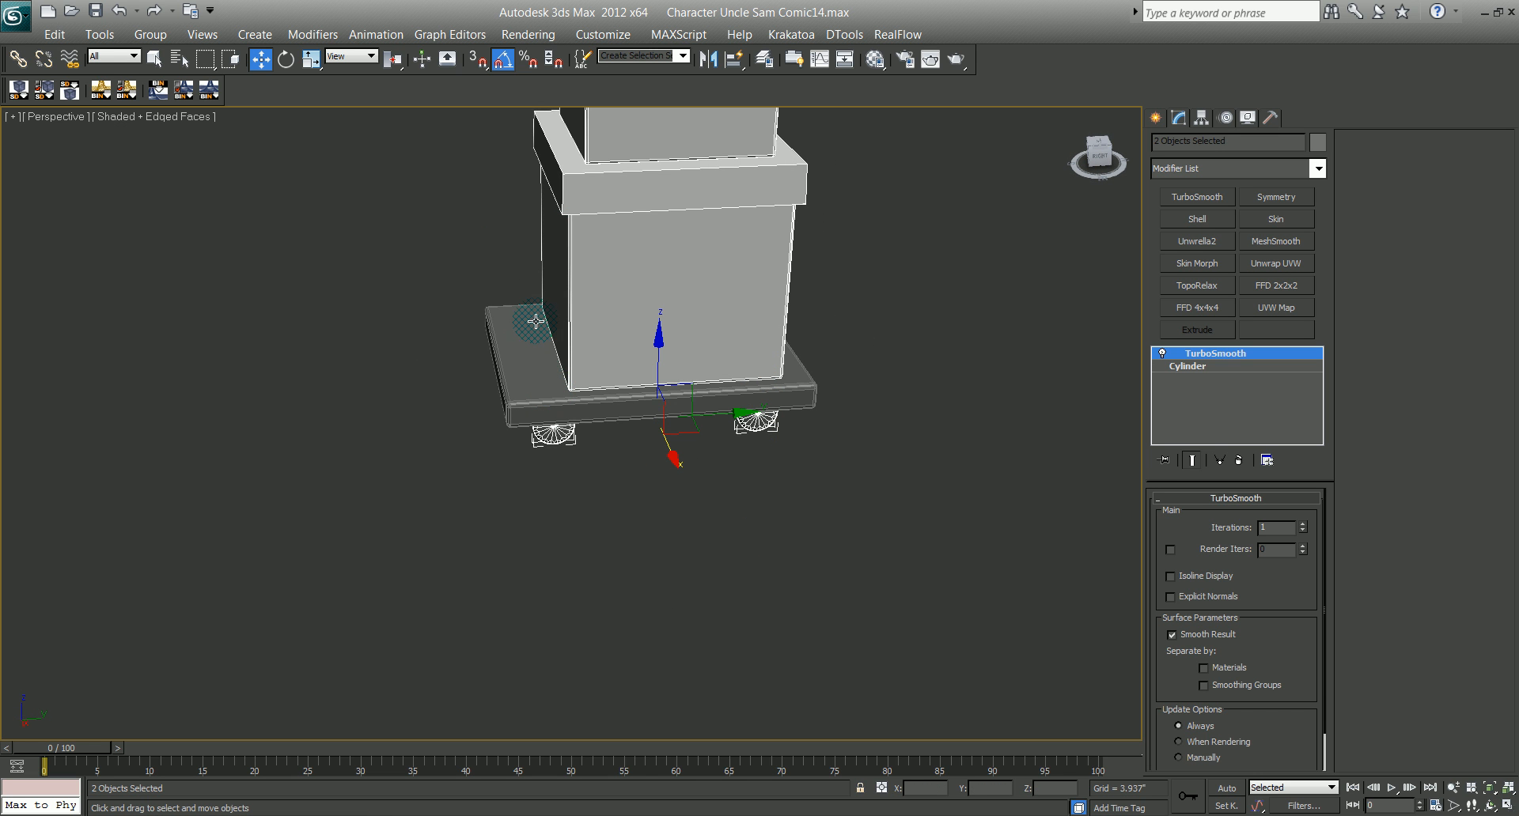
Step: Draw an upside-down U-shaped handle with the Line tool in the front view, about 43.3" high and 19.7" wide, snapping to grid points
{"action": "middle_click_drag", "start_coordinate": [506, 339], "coordinate": [561, 462], "text": "alt"}
{"action": "scroll", "coordinate": [561, 462], "scroll_direction": "down", "scroll_amount": 3}
{"action": "key", "text": "f"}
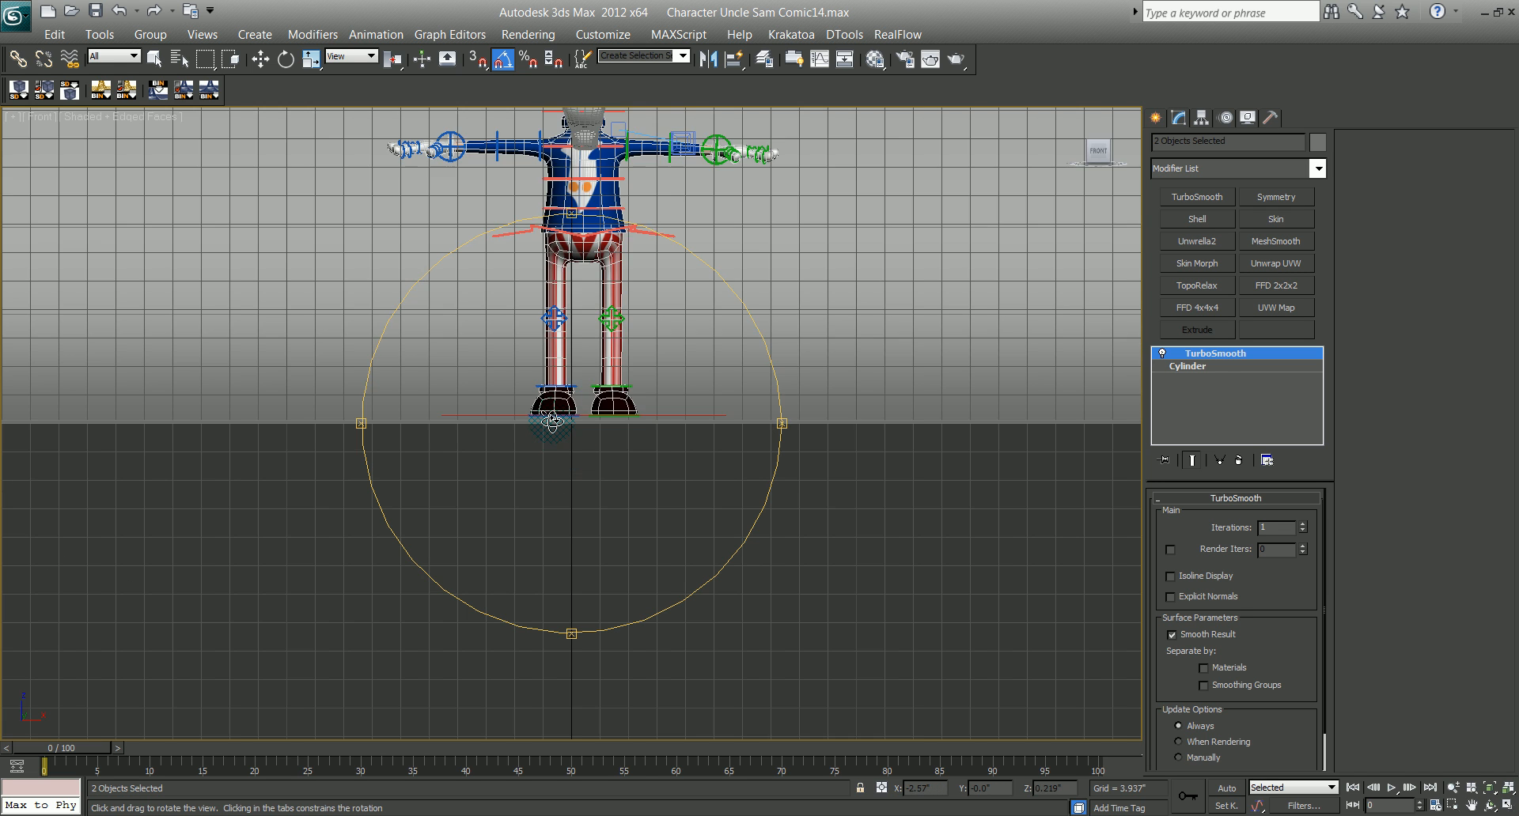
{"action": "middle_click_drag", "start_coordinate": [548, 428], "coordinate": [1041, 402], "text": "alt"}
{"action": "middle_click_drag", "start_coordinate": [756, 418], "coordinate": [762, 418]}
{"action": "scroll", "coordinate": [756, 418], "scroll_direction": "up", "scroll_amount": 3}
{"action": "middle_click_drag", "start_coordinate": [634, 444], "coordinate": [633, 505]}
{"action": "key", "text": "w"}
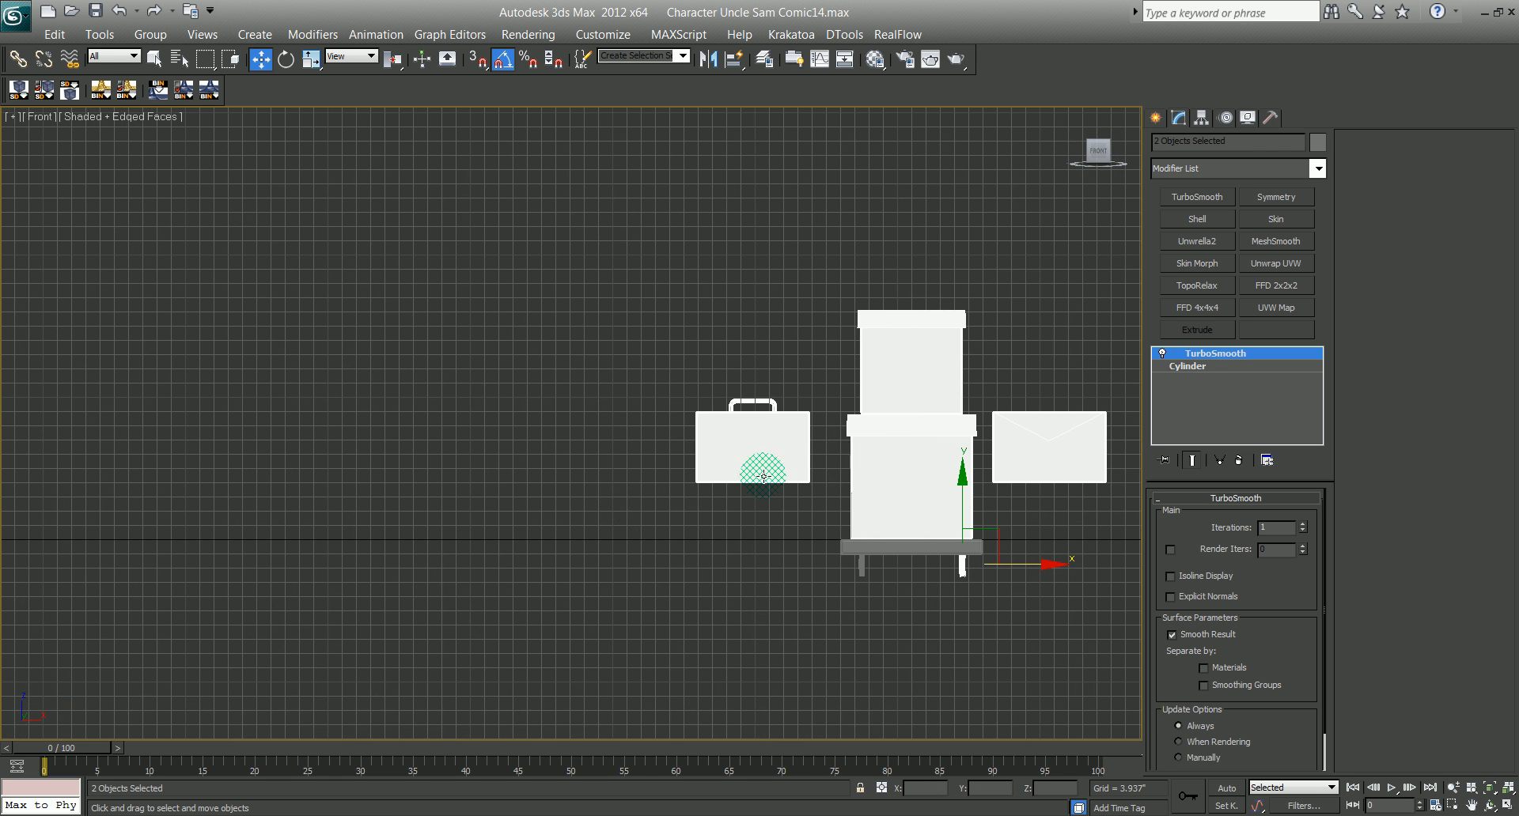
{"action": "left_click", "coordinate": [1168, 120]}
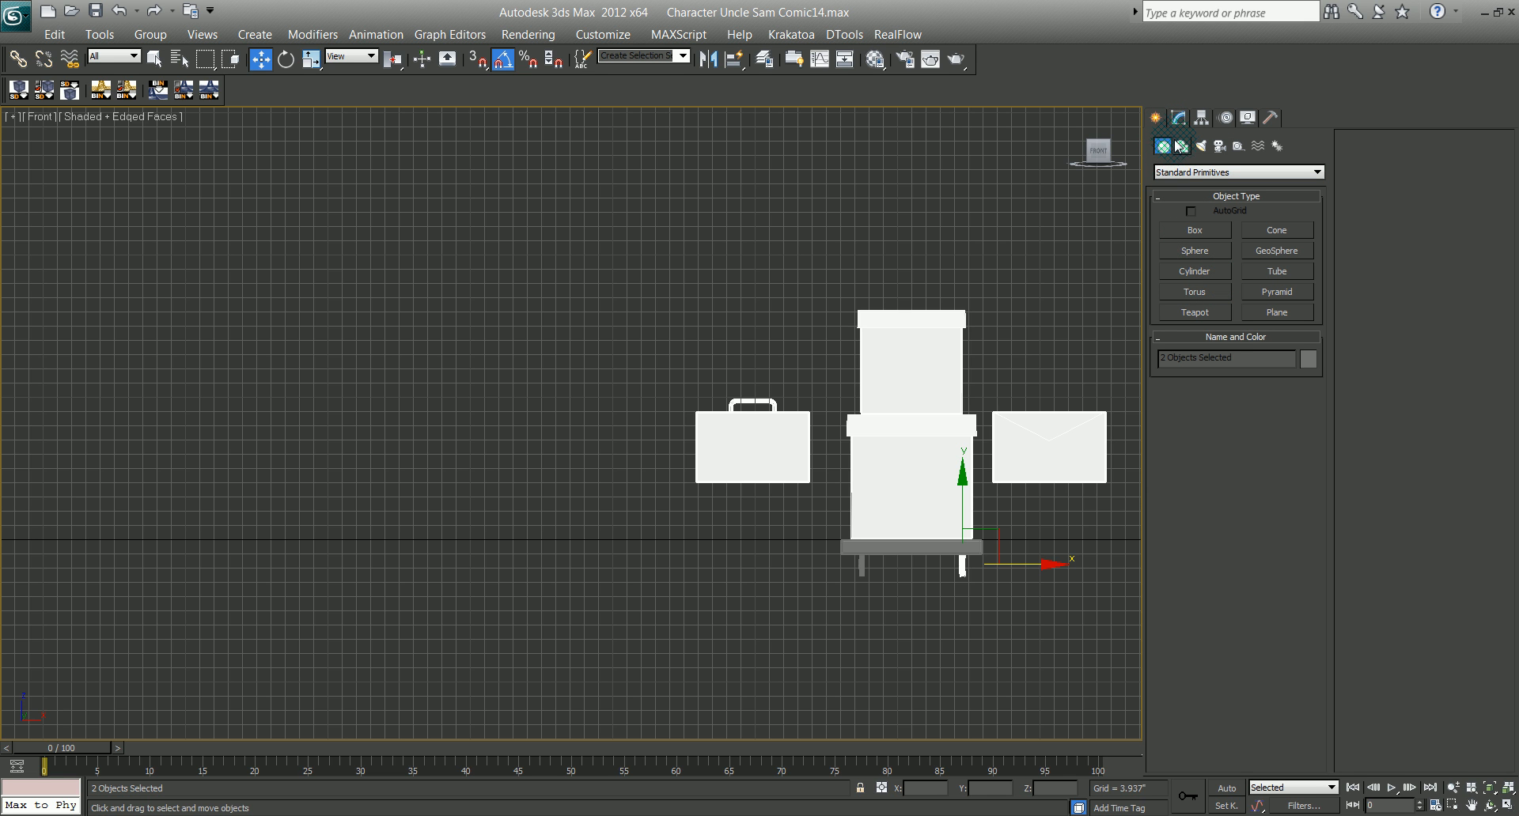
{"action": "left_click", "coordinate": [1182, 146]}
{"action": "left_click", "coordinate": [1276, 229]}
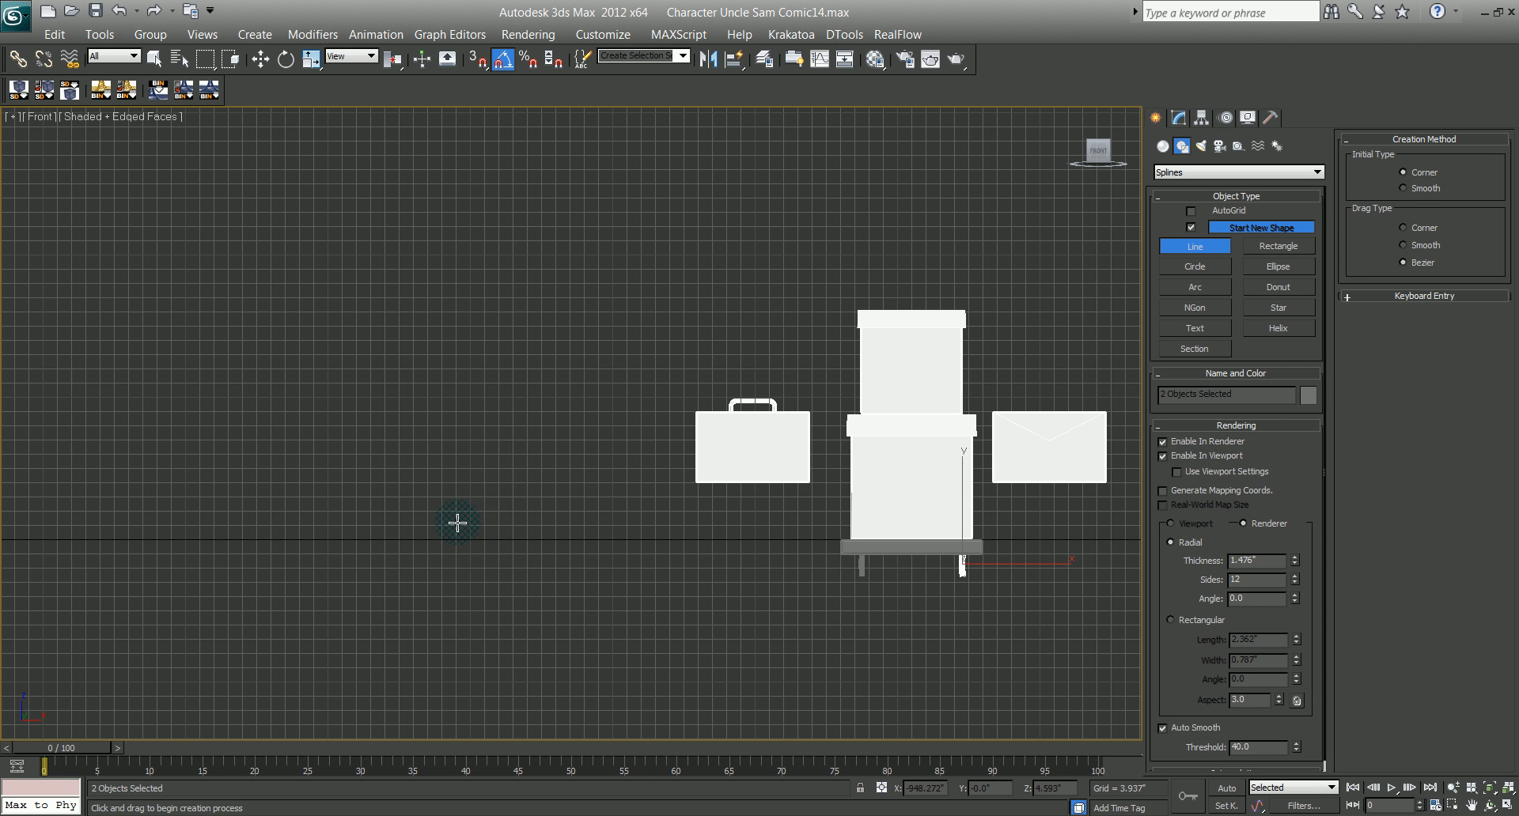
{"action": "left_click", "coordinate": [399, 541]}
{"action": "left_click", "coordinate": [399, 384]}
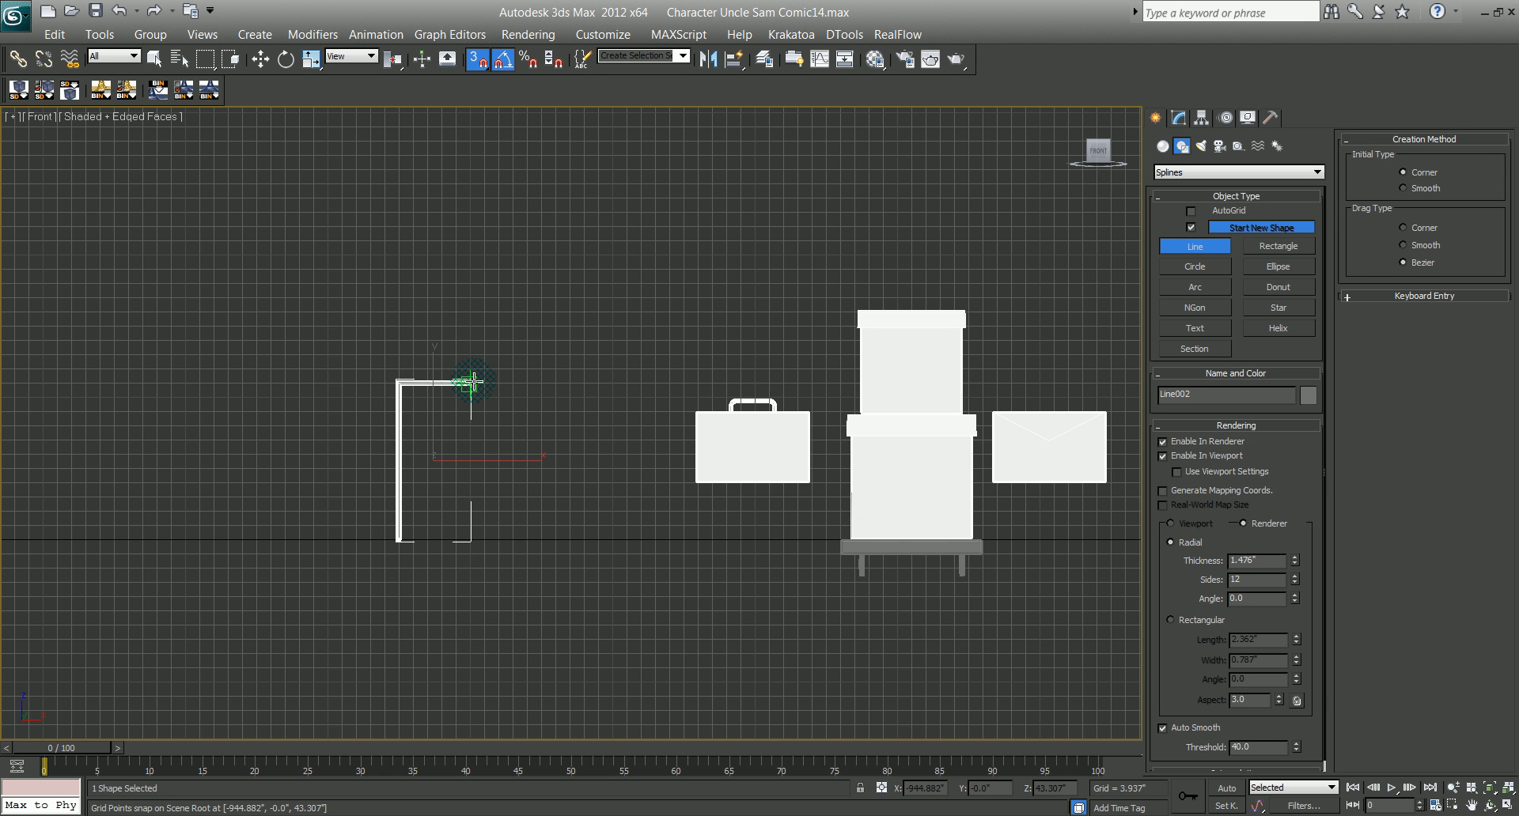
{"action": "left_click", "coordinate": [471, 384]}
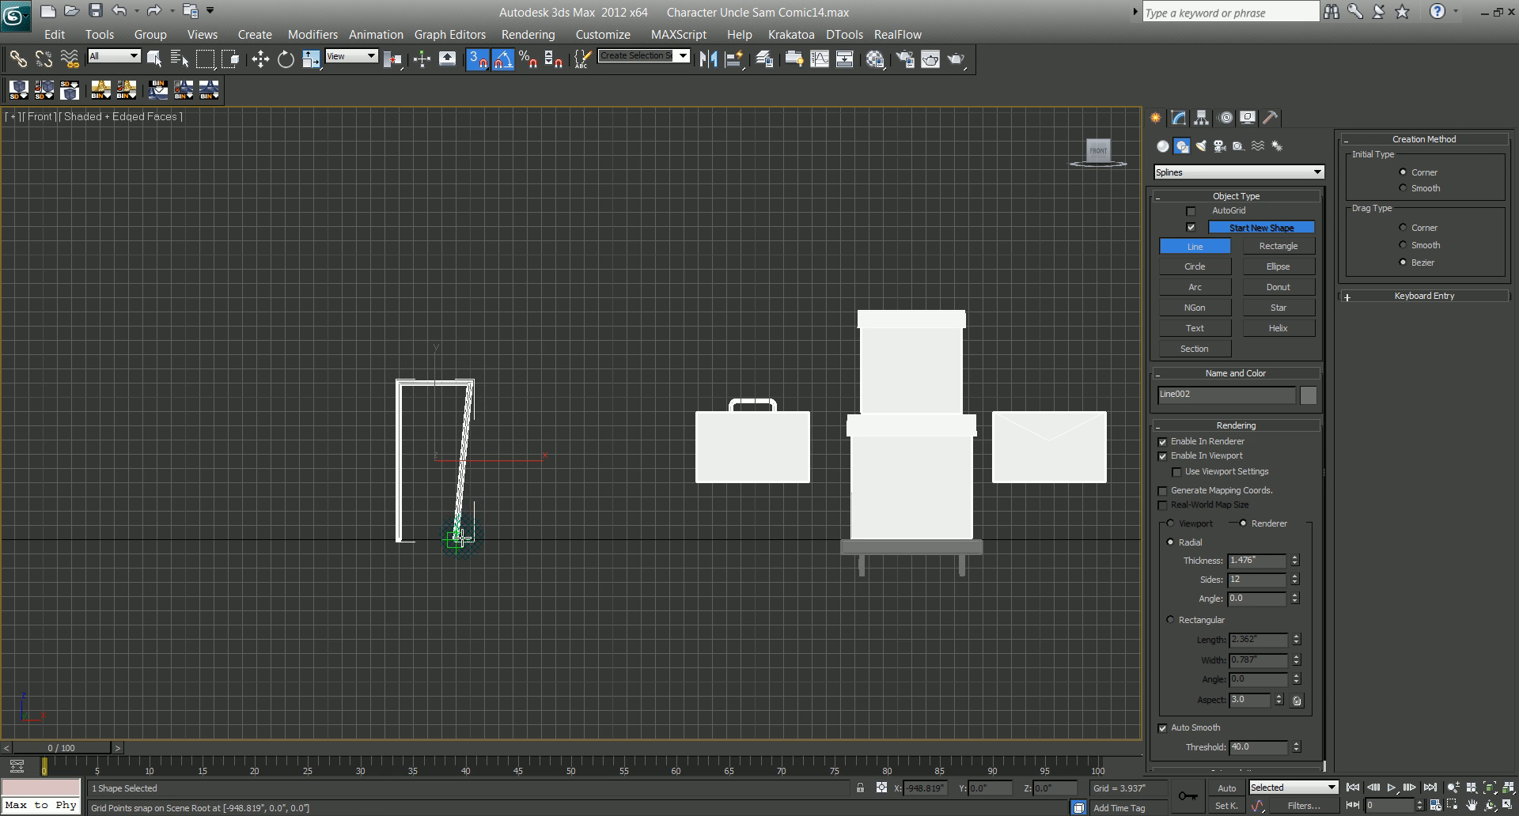
{"action": "left_click", "coordinate": [468, 540]}
{"action": "right_click", "coordinate": [478, 552]}
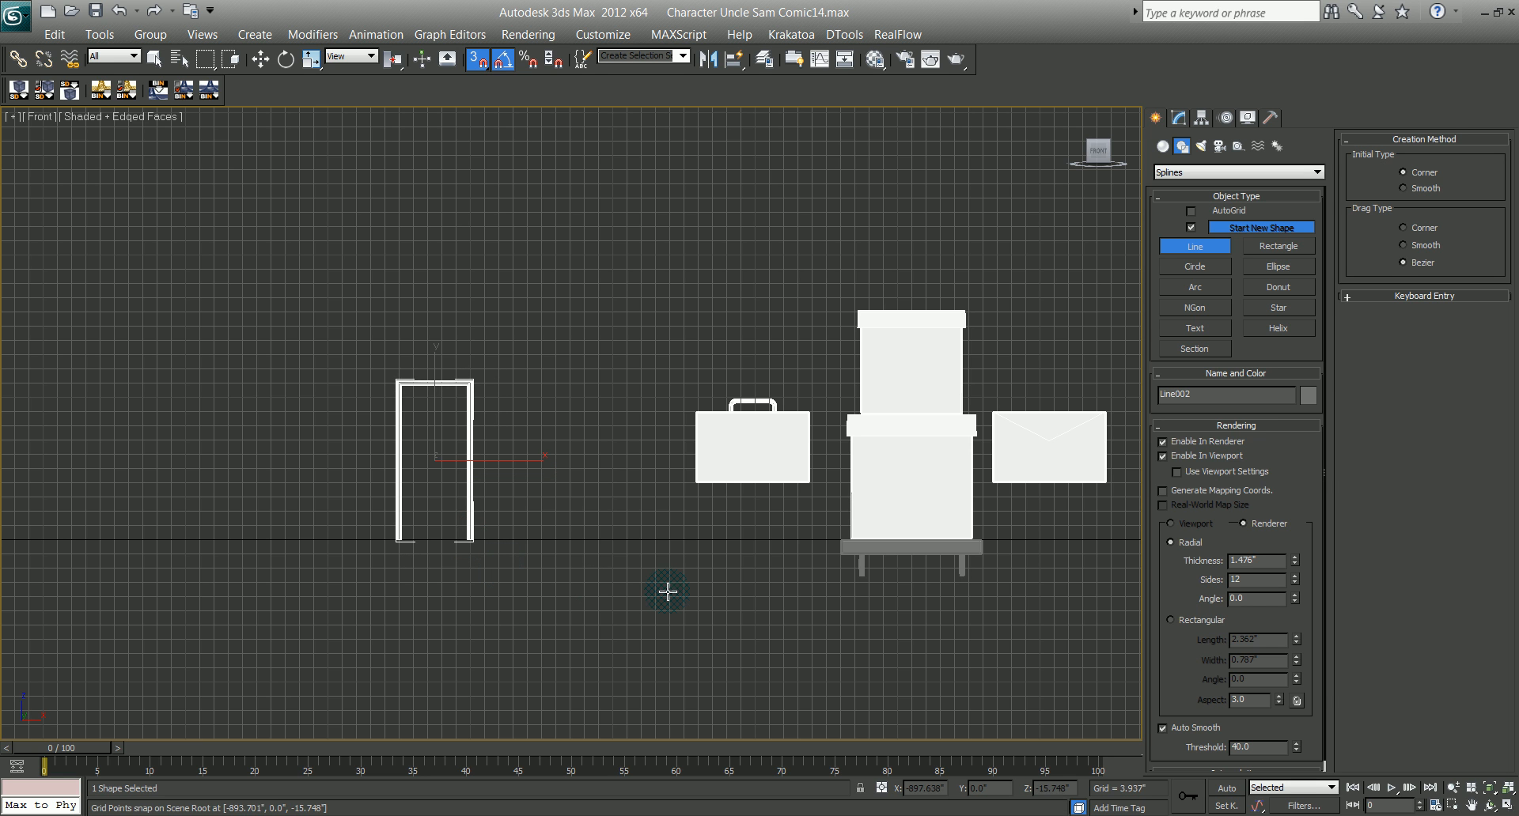
Step: Turn off snapping and fillet both upper corner vertices of the handle line into rounded bends
{"action": "left_click_drag", "start_coordinate": [1183, 581], "coordinate": [1171, 478]}
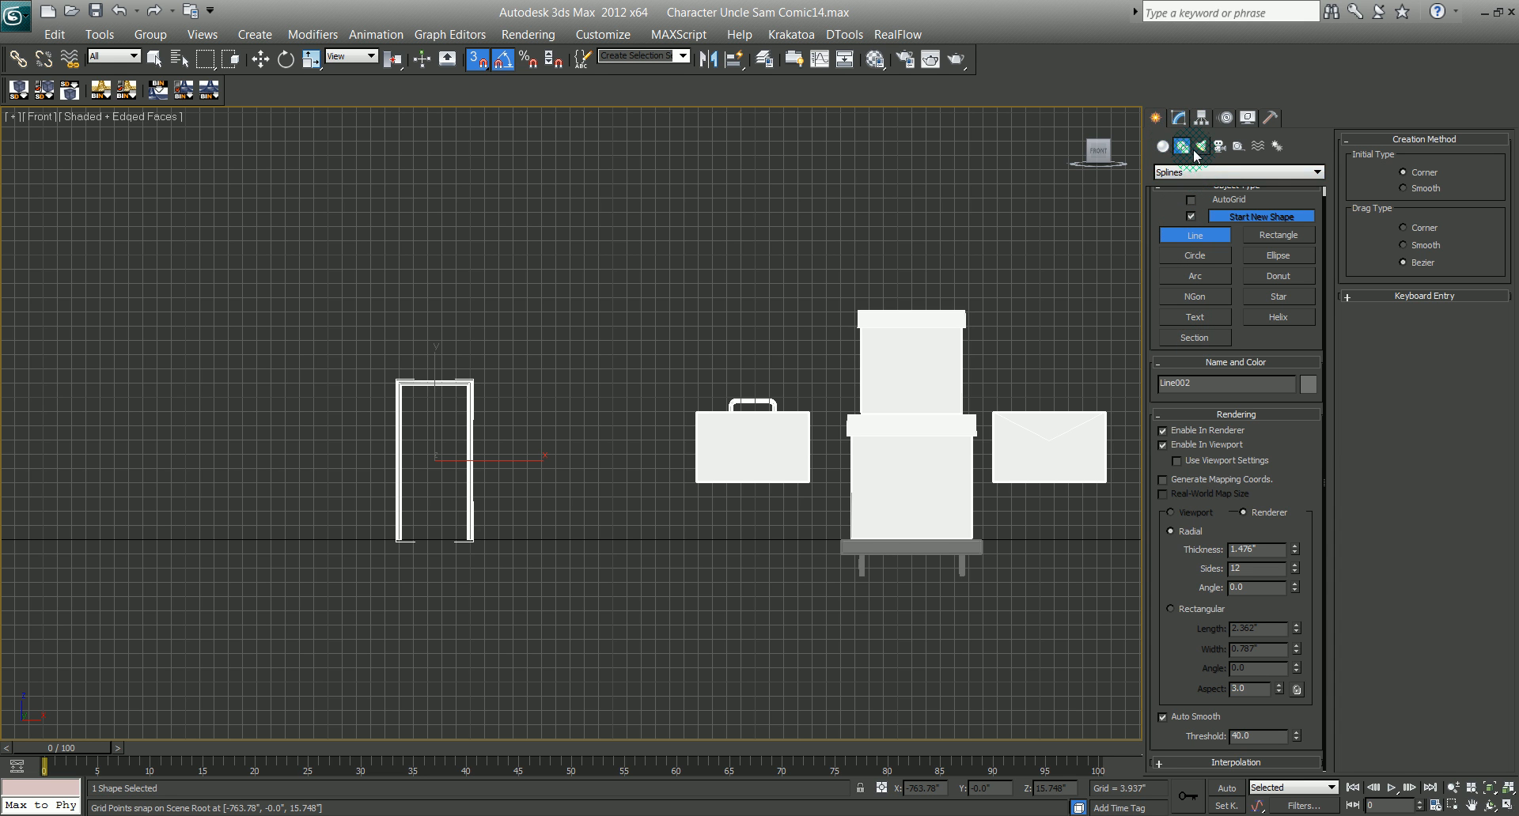
{"action": "left_click", "coordinate": [1179, 117]}
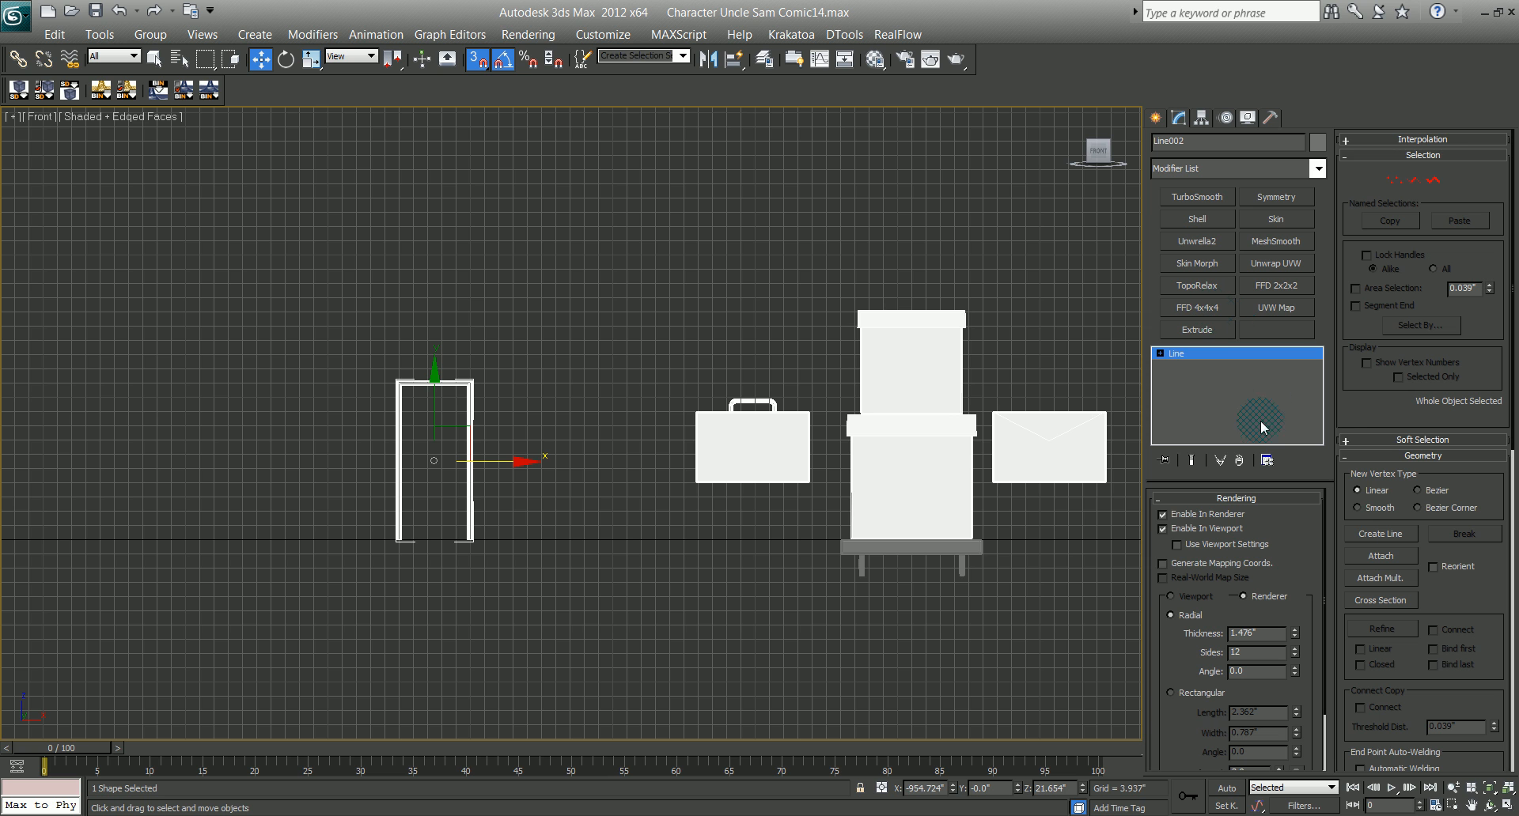
{"action": "left_click", "coordinate": [1395, 180]}
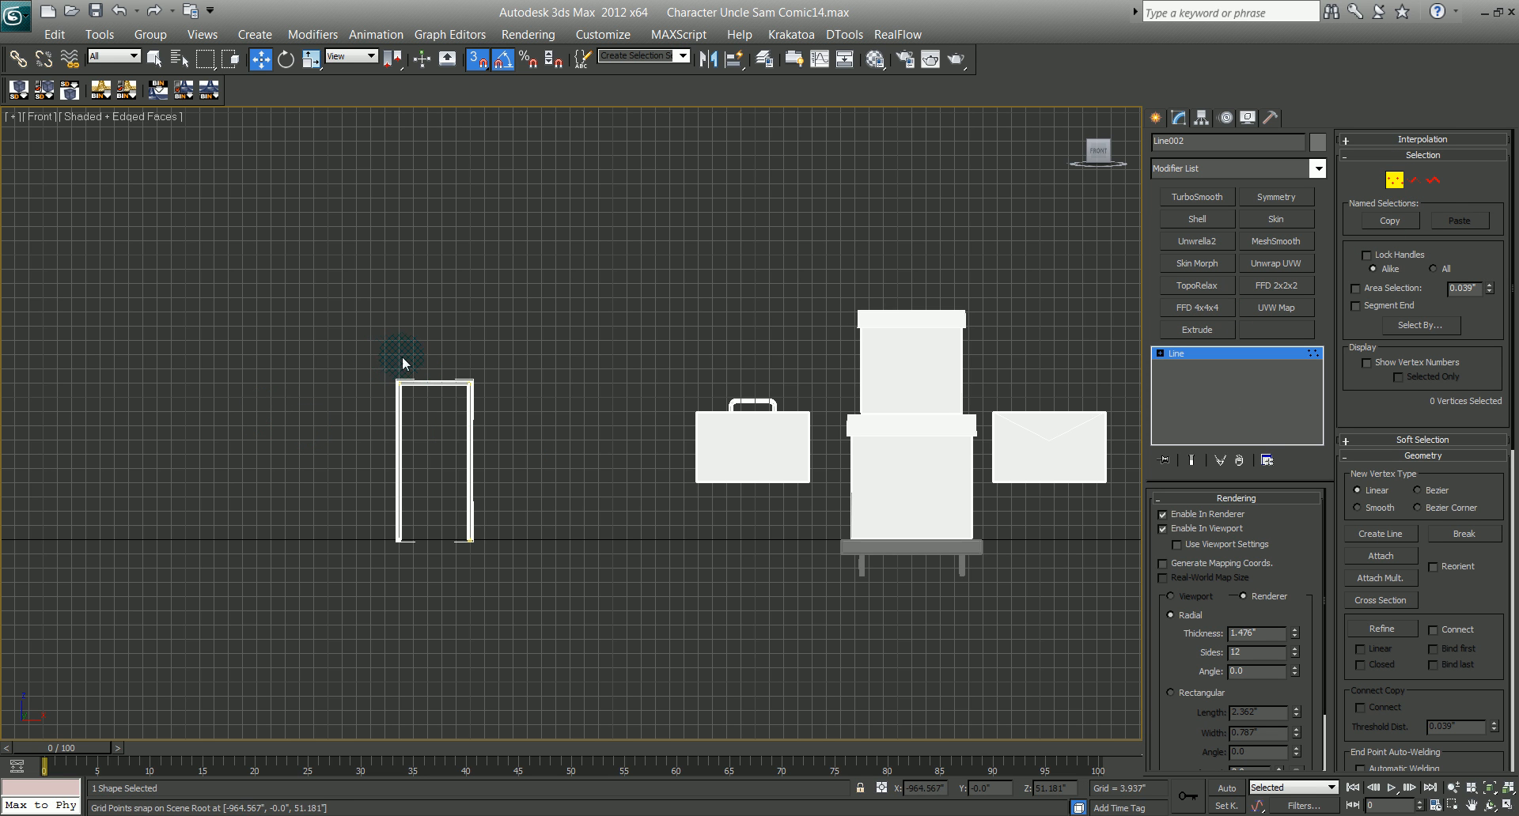
{"action": "key", "text": "s"}
{"action": "scroll", "coordinate": [1437, 598], "scroll_direction": "down", "scroll_amount": 5}
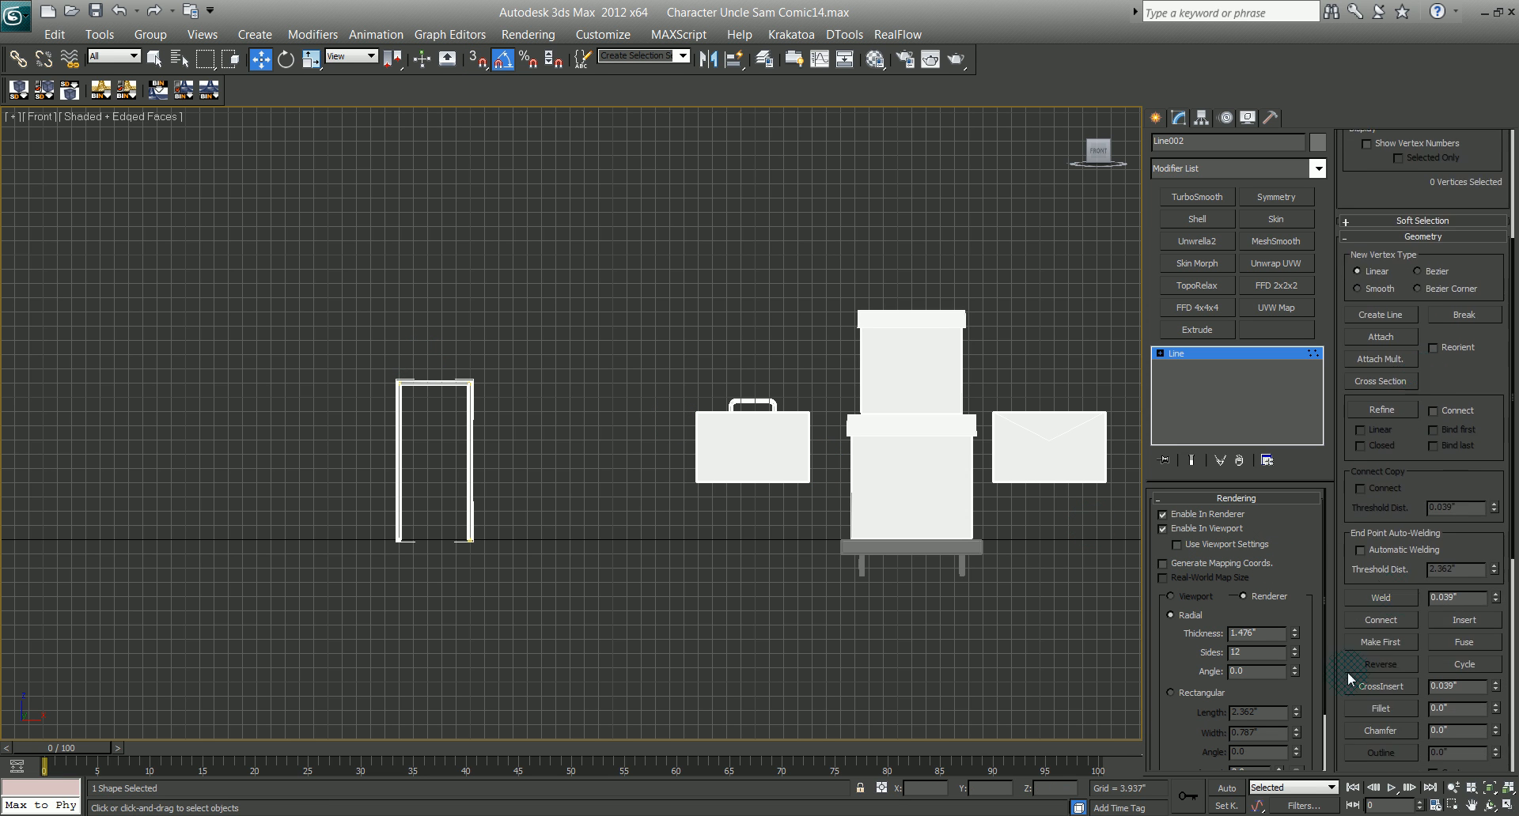
{"action": "left_click_drag", "start_coordinate": [315, 353], "coordinate": [490, 439]}
{"action": "left_click_drag", "start_coordinate": [1372, 184], "coordinate": [1395, 406]}
{"action": "scroll", "coordinate": [1394, 425], "scroll_direction": "down", "scroll_amount": 10}
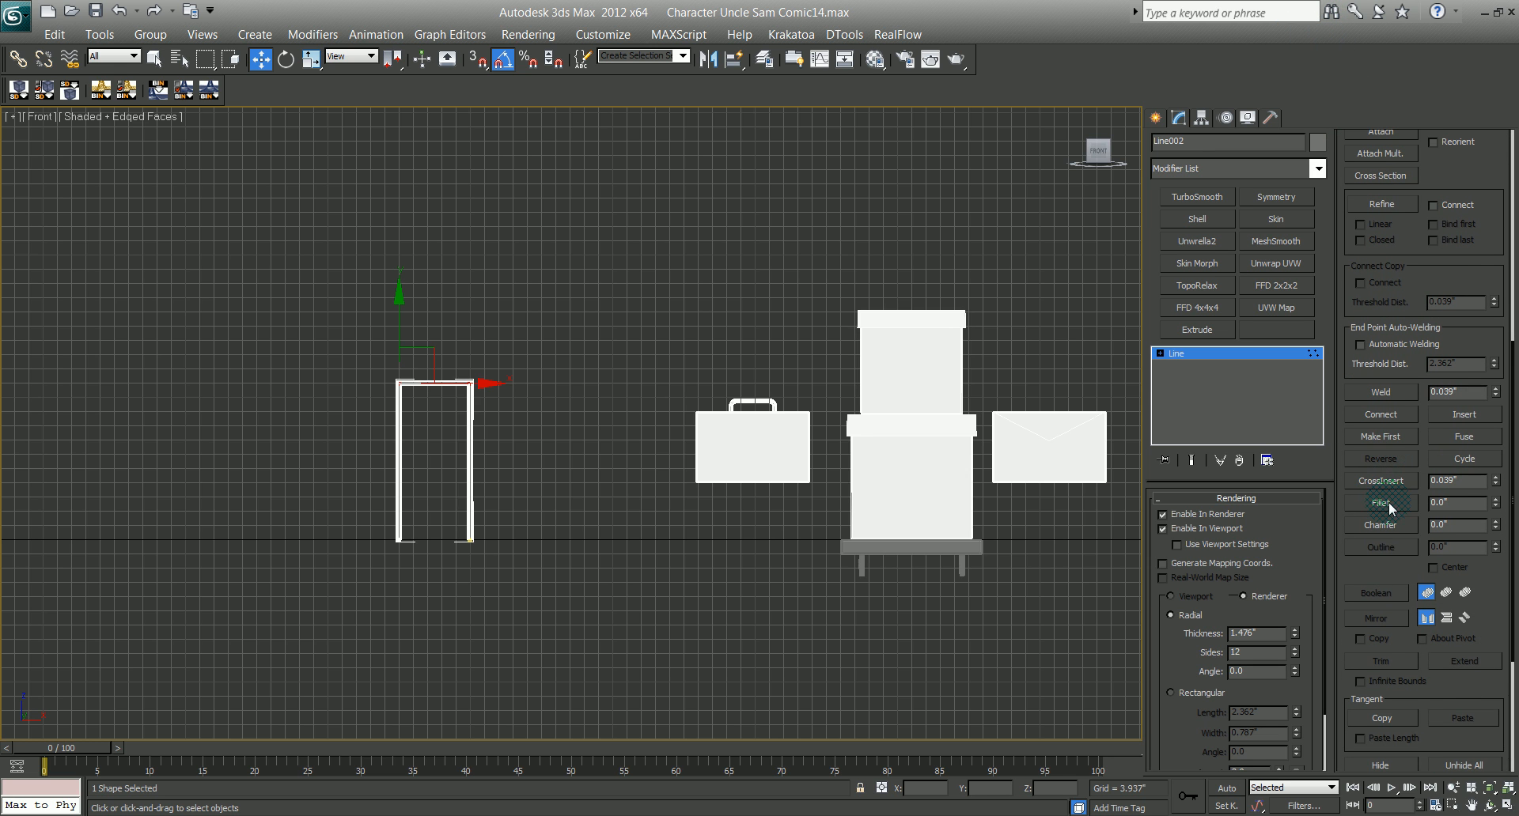
{"action": "left_click", "coordinate": [1386, 502]}
{"action": "left_click_drag", "start_coordinate": [337, 348], "coordinate": [494, 429]}
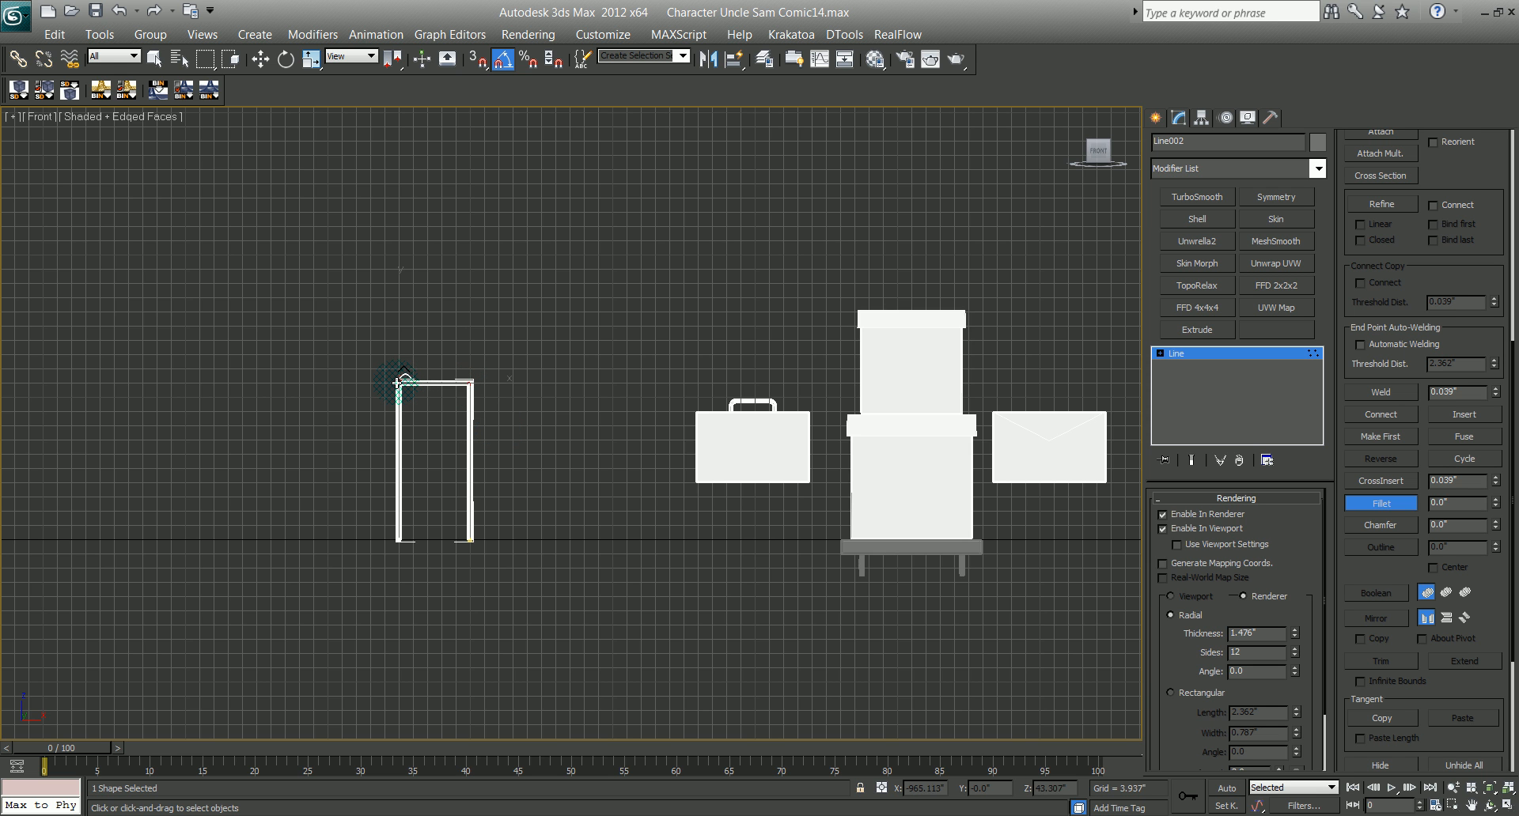
{"action": "mouse_move", "coordinate": [399, 389]}
{"action": "left_mouse_down"}
{"action": "mouse_move", "coordinate": [406, 349]}
{"action": "mouse_move", "coordinate": [395, 369]}
{"action": "left_mouse_up"}
{"action": "scroll", "coordinate": [435, 415], "scroll_direction": "up", "scroll_amount": 5}
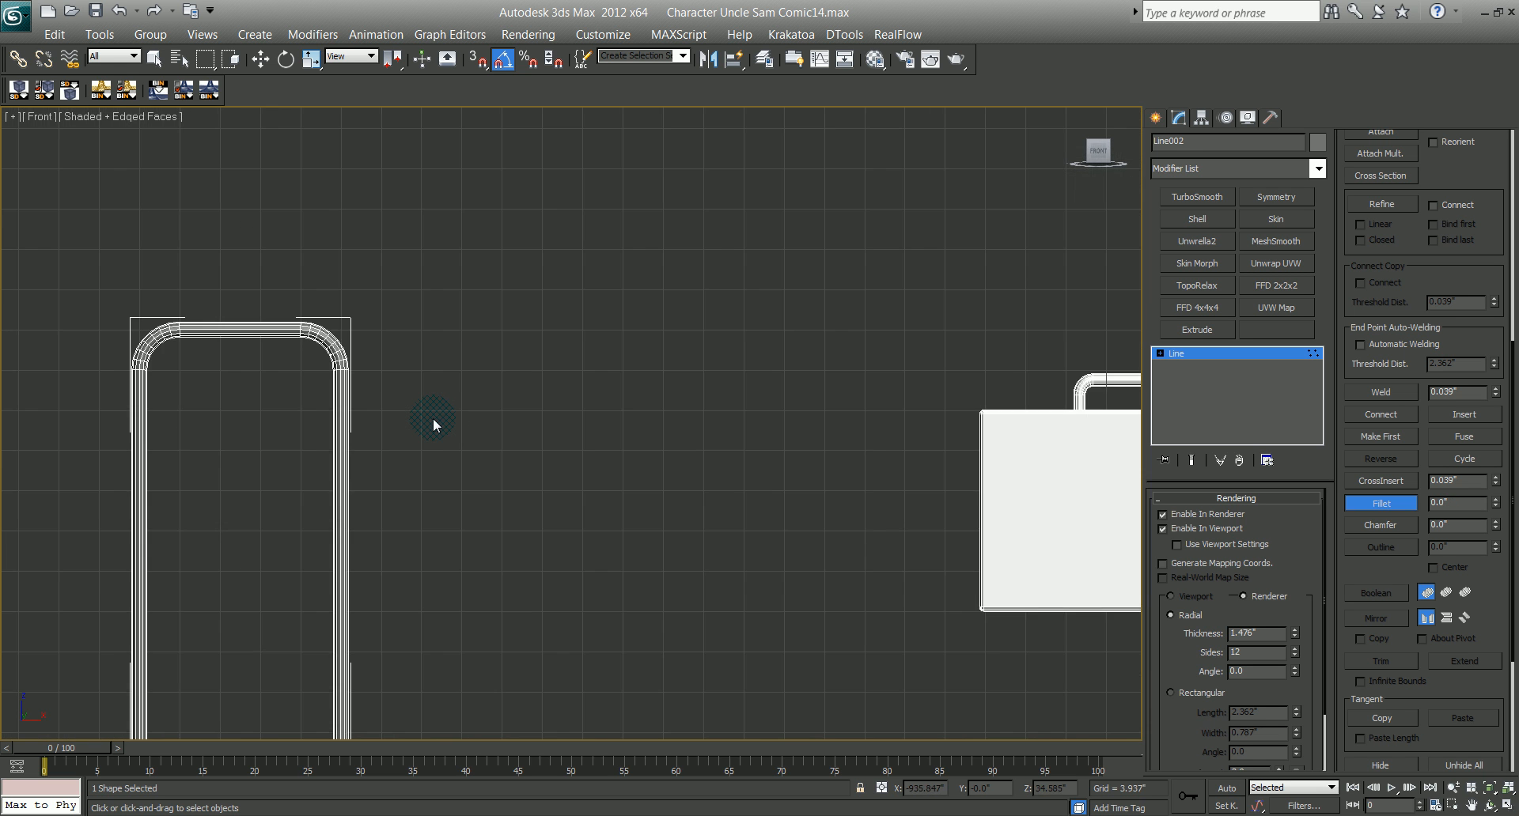
{"action": "scroll", "coordinate": [436, 417], "scroll_direction": "down", "scroll_amount": 2}
{"action": "middle_click_drag", "start_coordinate": [437, 425], "coordinate": [478, 415]}
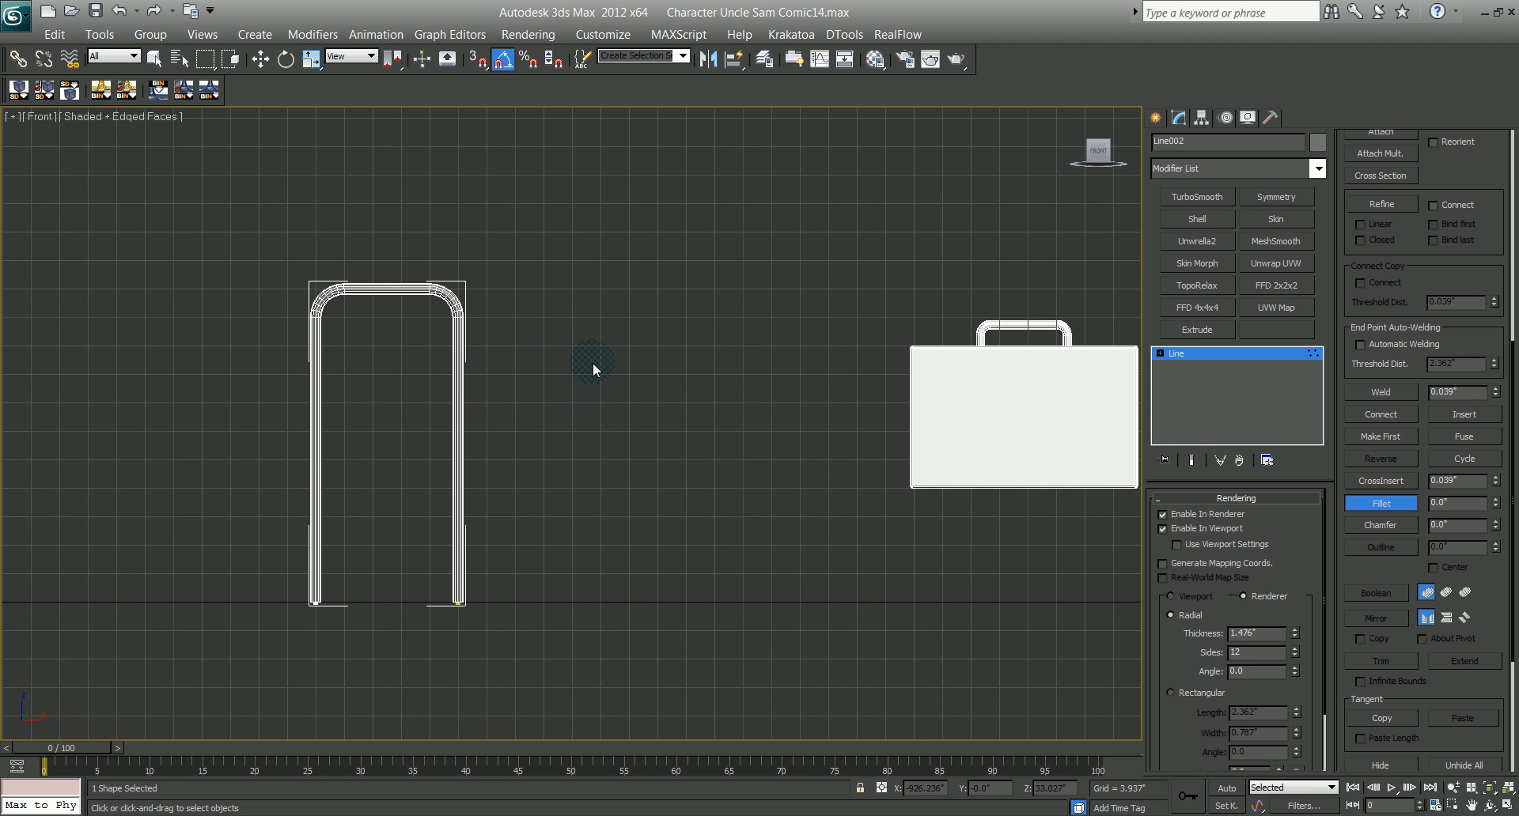
{"action": "middle_click_drag", "start_coordinate": [624, 360], "coordinate": [578, 407]}
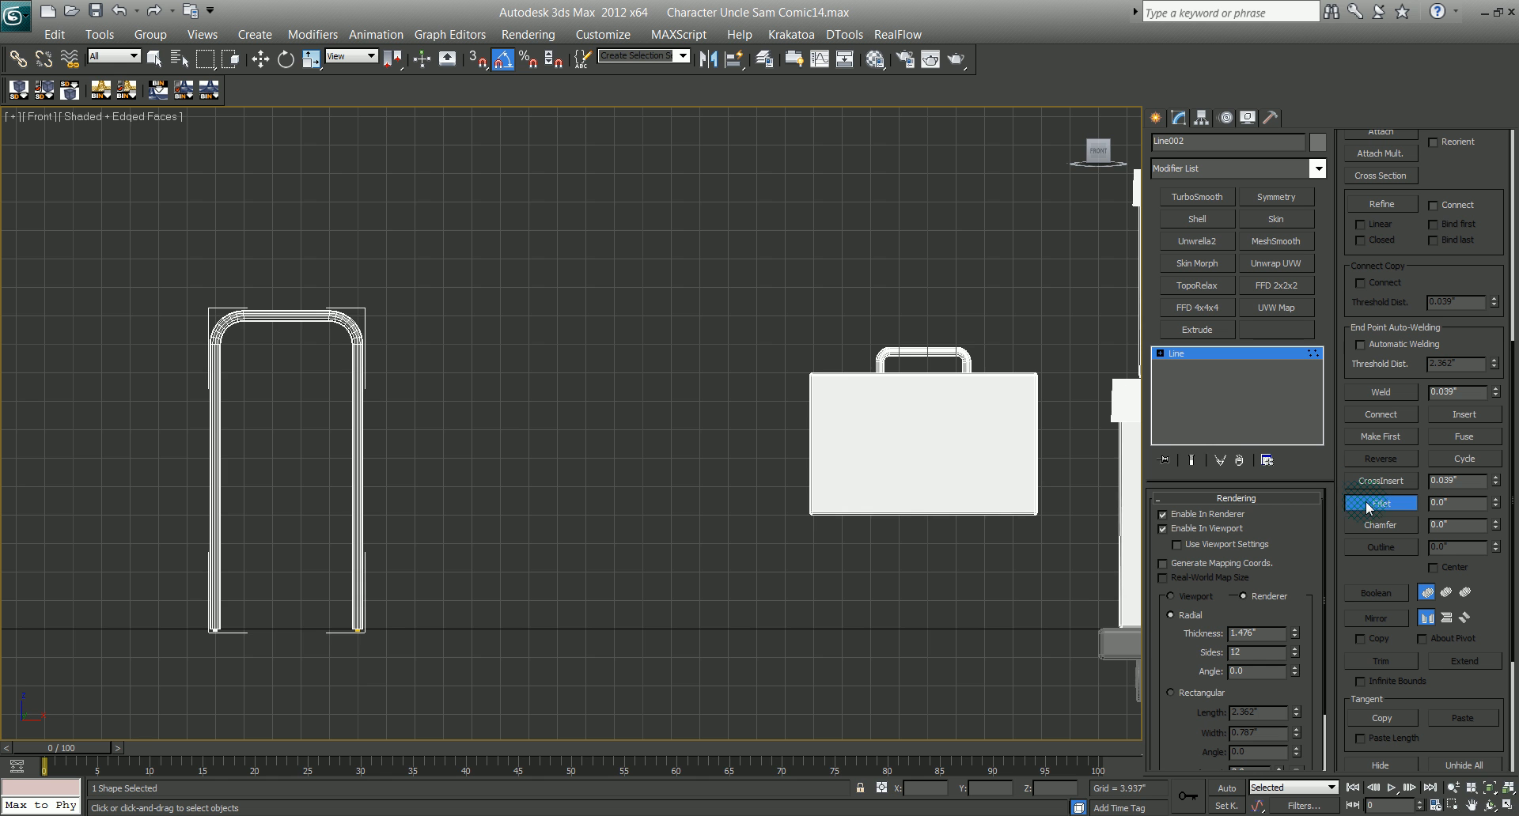
{"action": "key", "text": "w"}
Step: Leave vertex editing and move the whole handle line along the Y axis until it is roughly level with the buggy
{"action": "scroll", "coordinate": [563, 546], "scroll_direction": "down", "scroll_amount": 3}
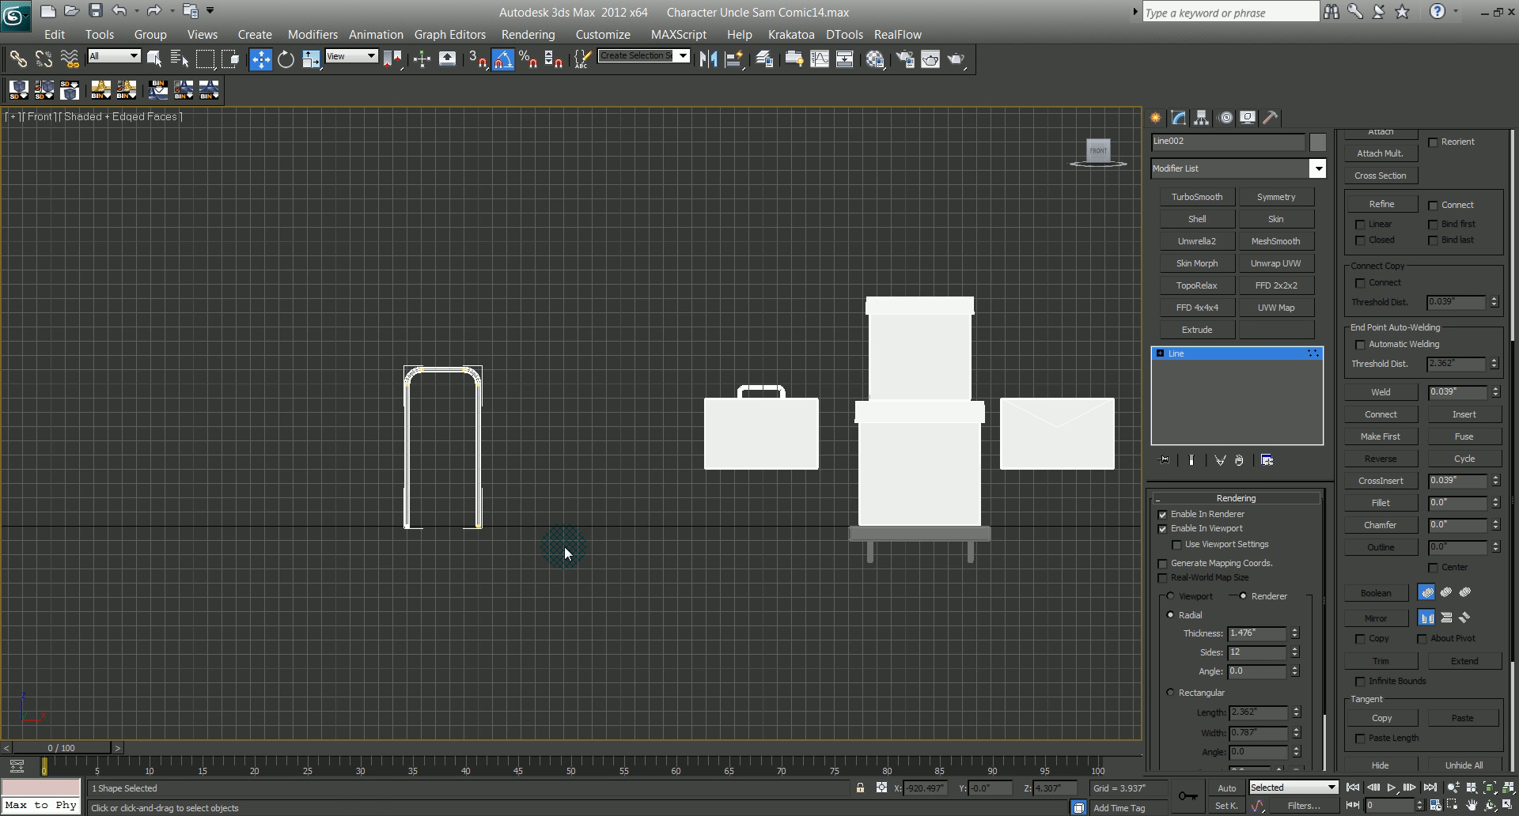
{"action": "key", "text": "p"}
{"action": "middle_click_drag", "start_coordinate": [563, 546], "coordinate": [525, 514], "text": "alt"}
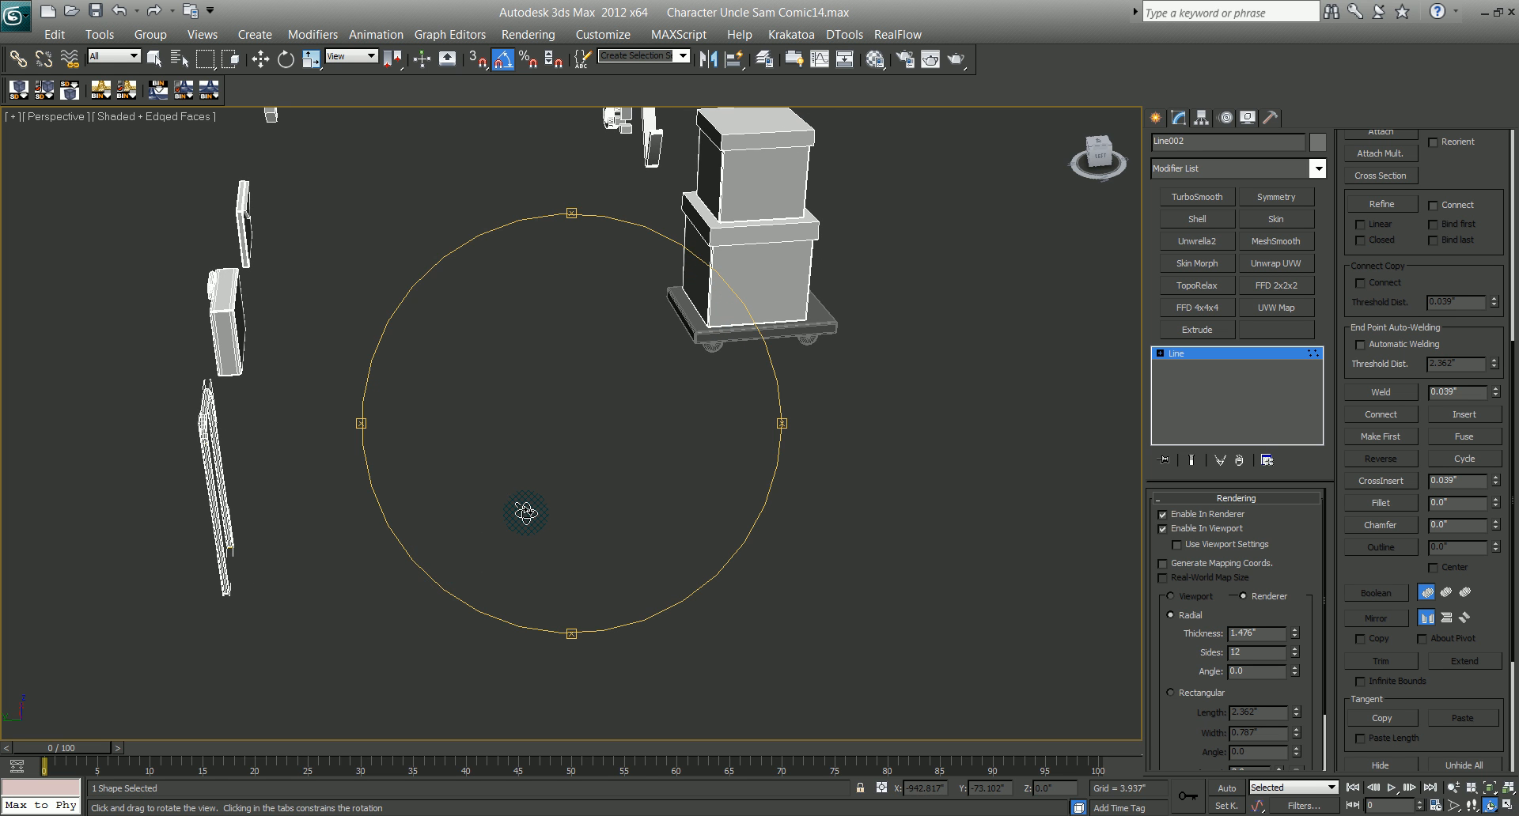
{"action": "left_click", "coordinate": [193, 528]}
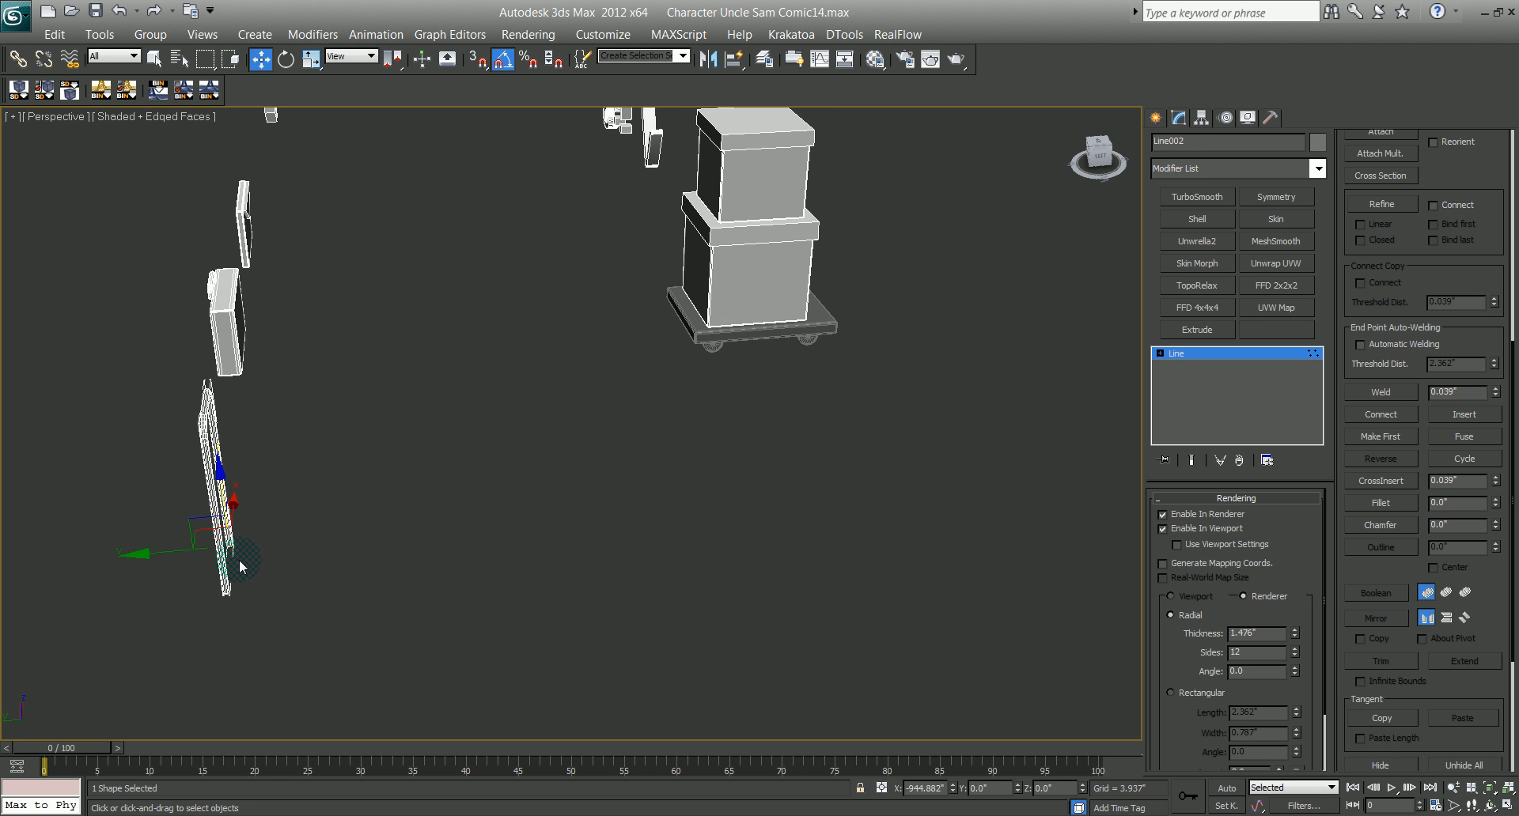
{"action": "left_click_drag", "start_coordinate": [159, 552], "coordinate": [762, 545]}
{"action": "left_click", "coordinate": [1229, 356]}
{"action": "left_click", "coordinate": [1233, 356]}
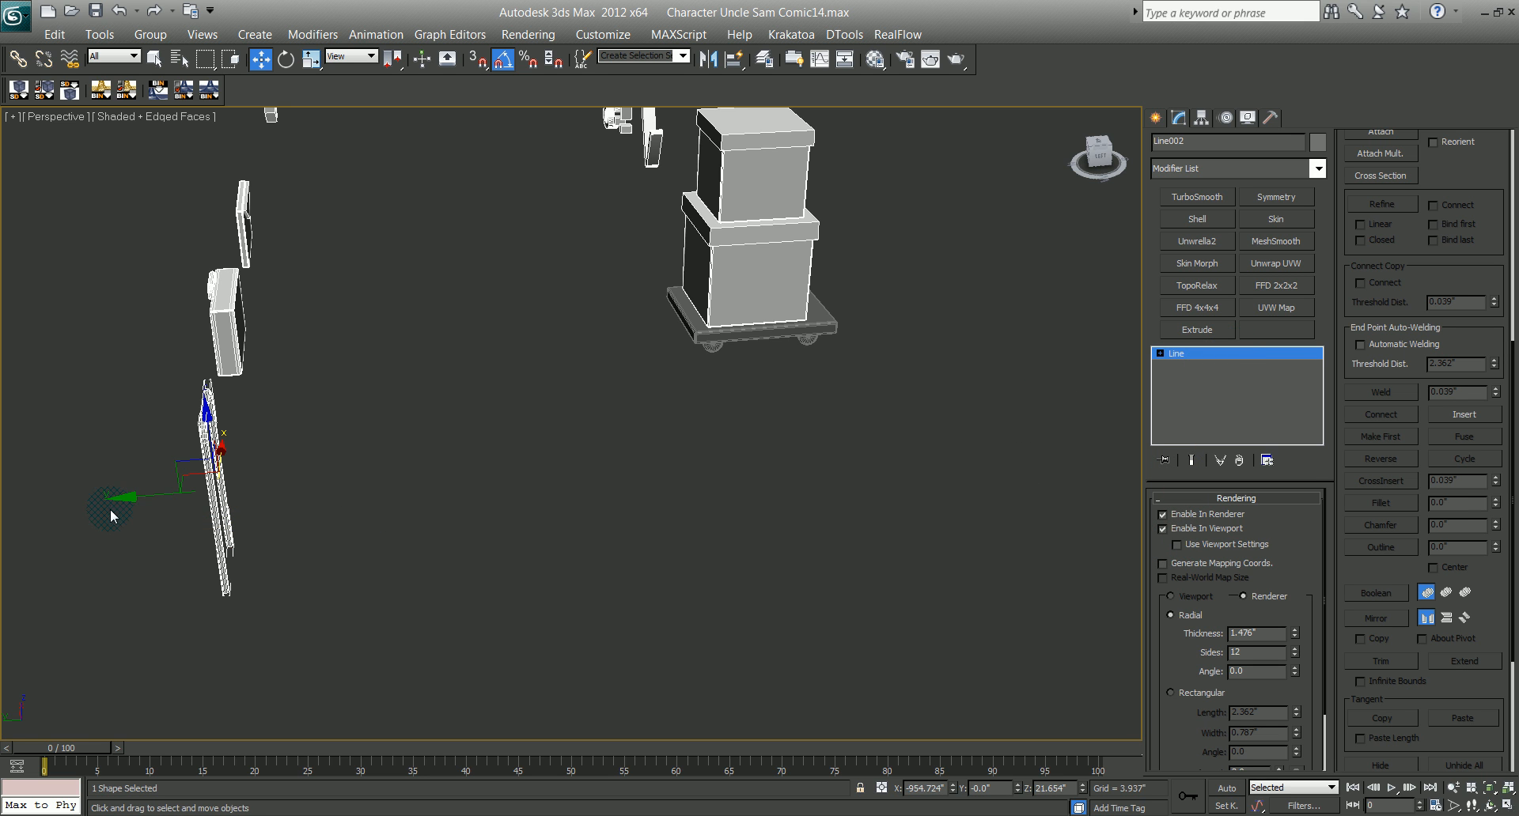
{"action": "left_click_drag", "start_coordinate": [123, 500], "coordinate": [773, 489]}
{"action": "middle_click_drag", "start_coordinate": [626, 528], "coordinate": [538, 513]}
Step: Quick-align the handle line to the buggy's base plate beneath the stacked boxes
{"action": "key", "text": "shift+a"}
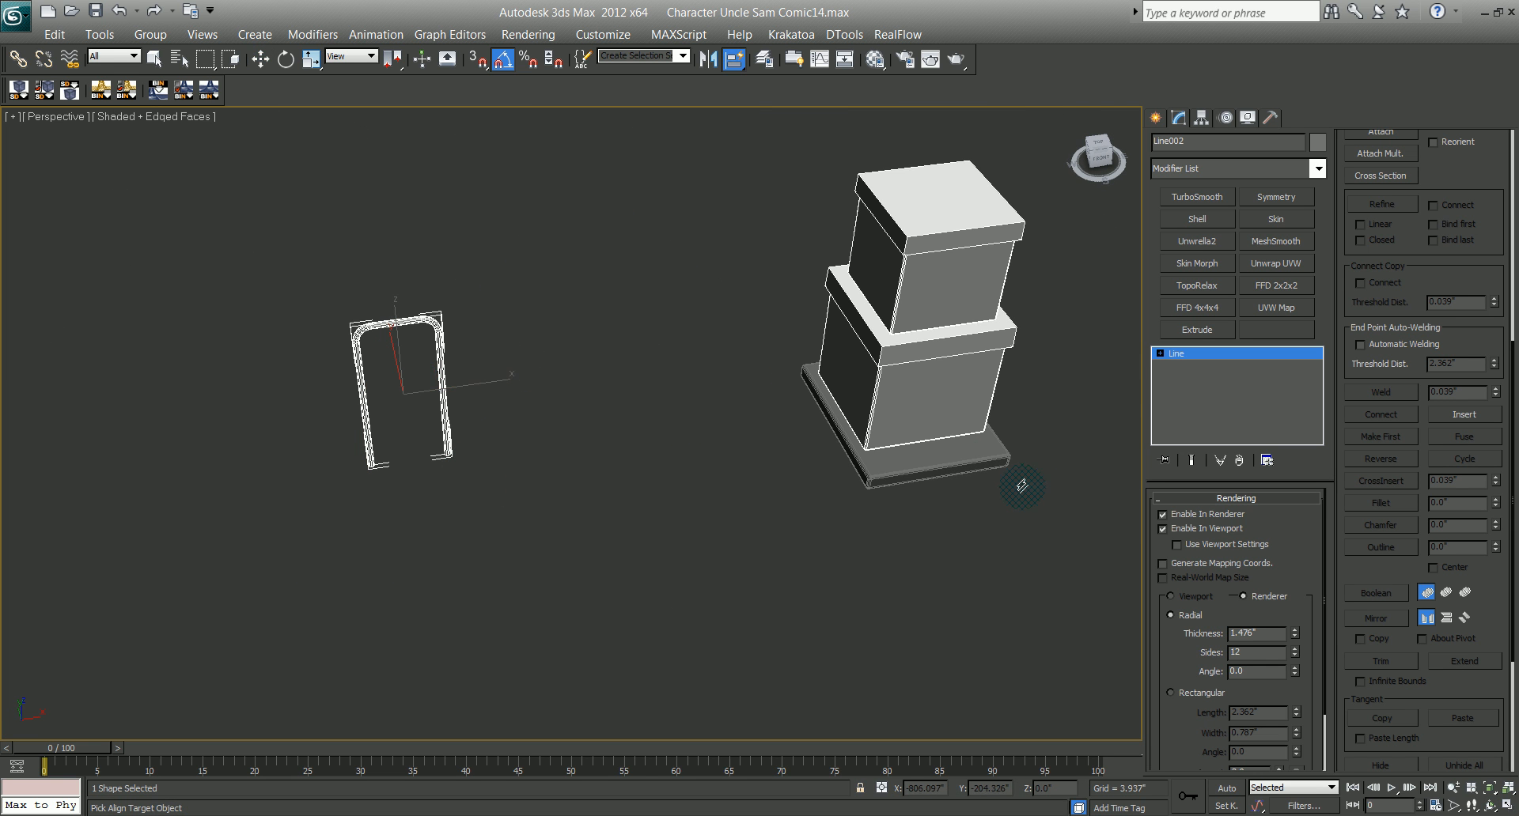
{"action": "left_click", "coordinate": [946, 459]}
{"action": "middle_click_drag", "start_coordinate": [904, 519], "coordinate": [625, 519]}
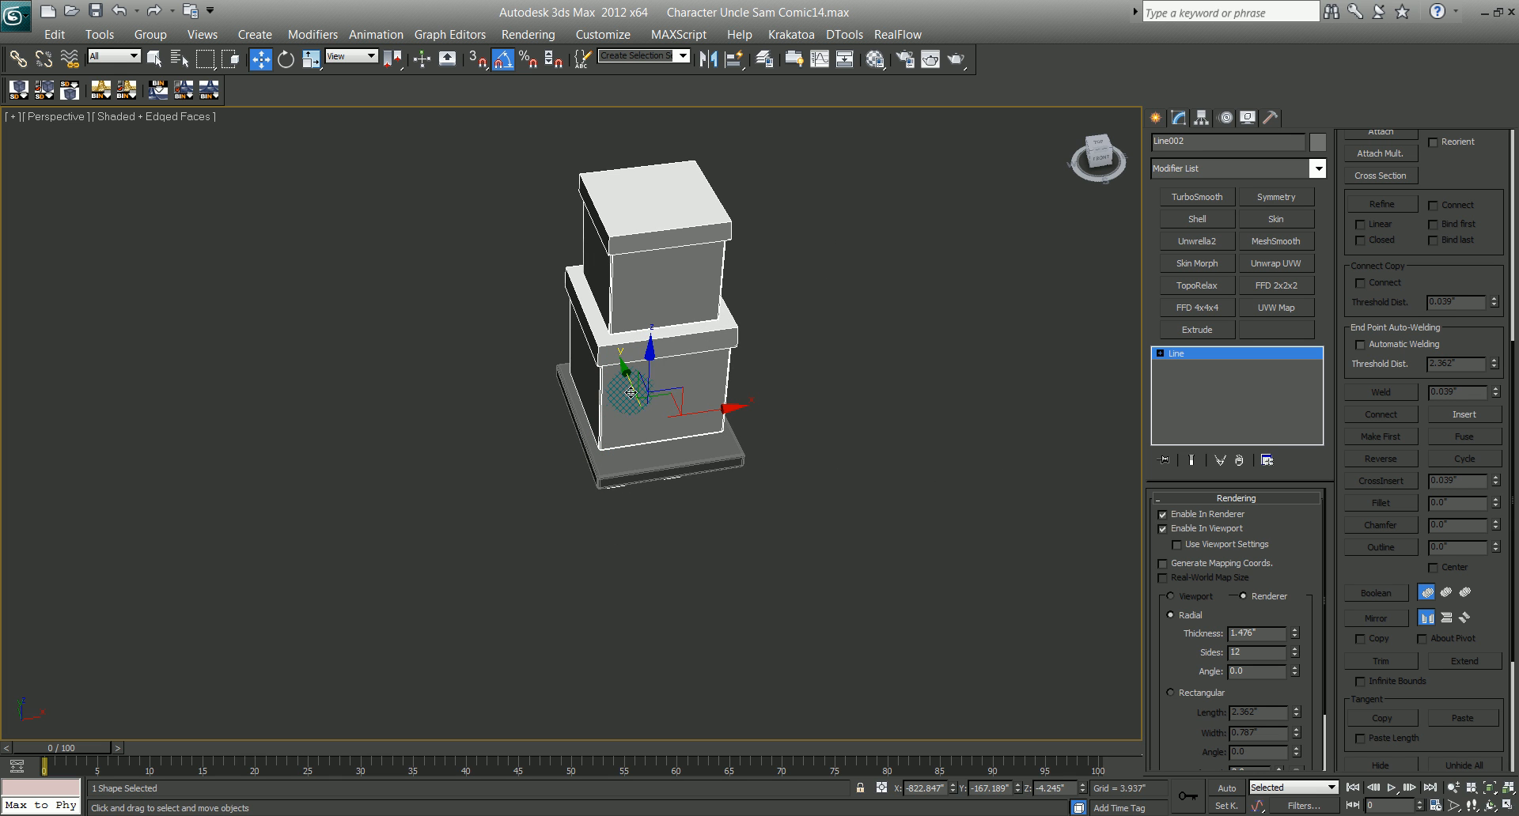
Step: Raise the handle and move it along the Y axis so it stands on the plate's edge, just outside the boxes
{"action": "left_click_drag", "start_coordinate": [632, 386], "coordinate": [666, 340]}
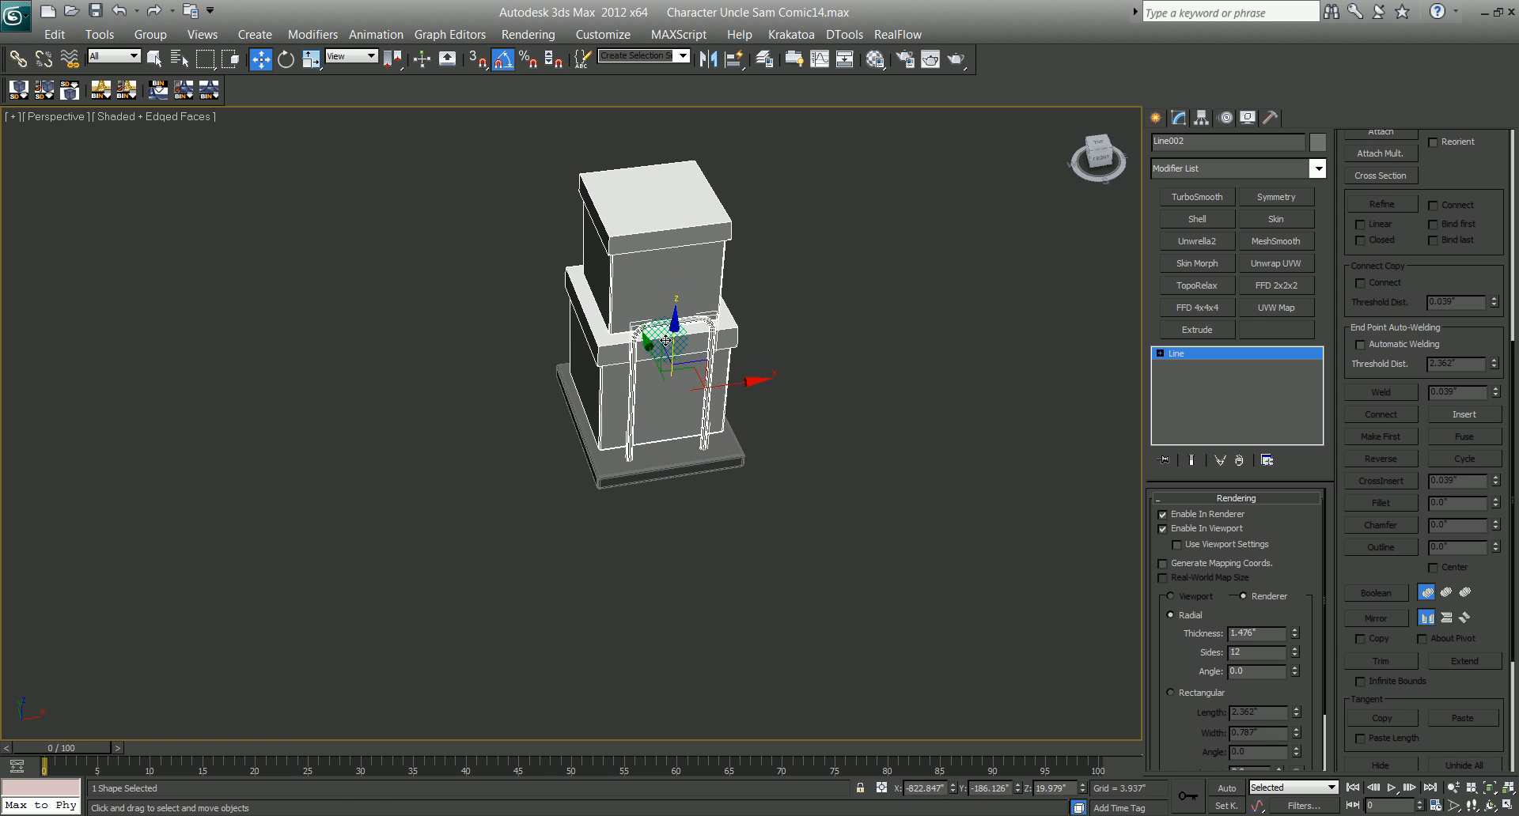
{"action": "middle_click_drag", "start_coordinate": [688, 519], "coordinate": [738, 503], "text": "alt"}
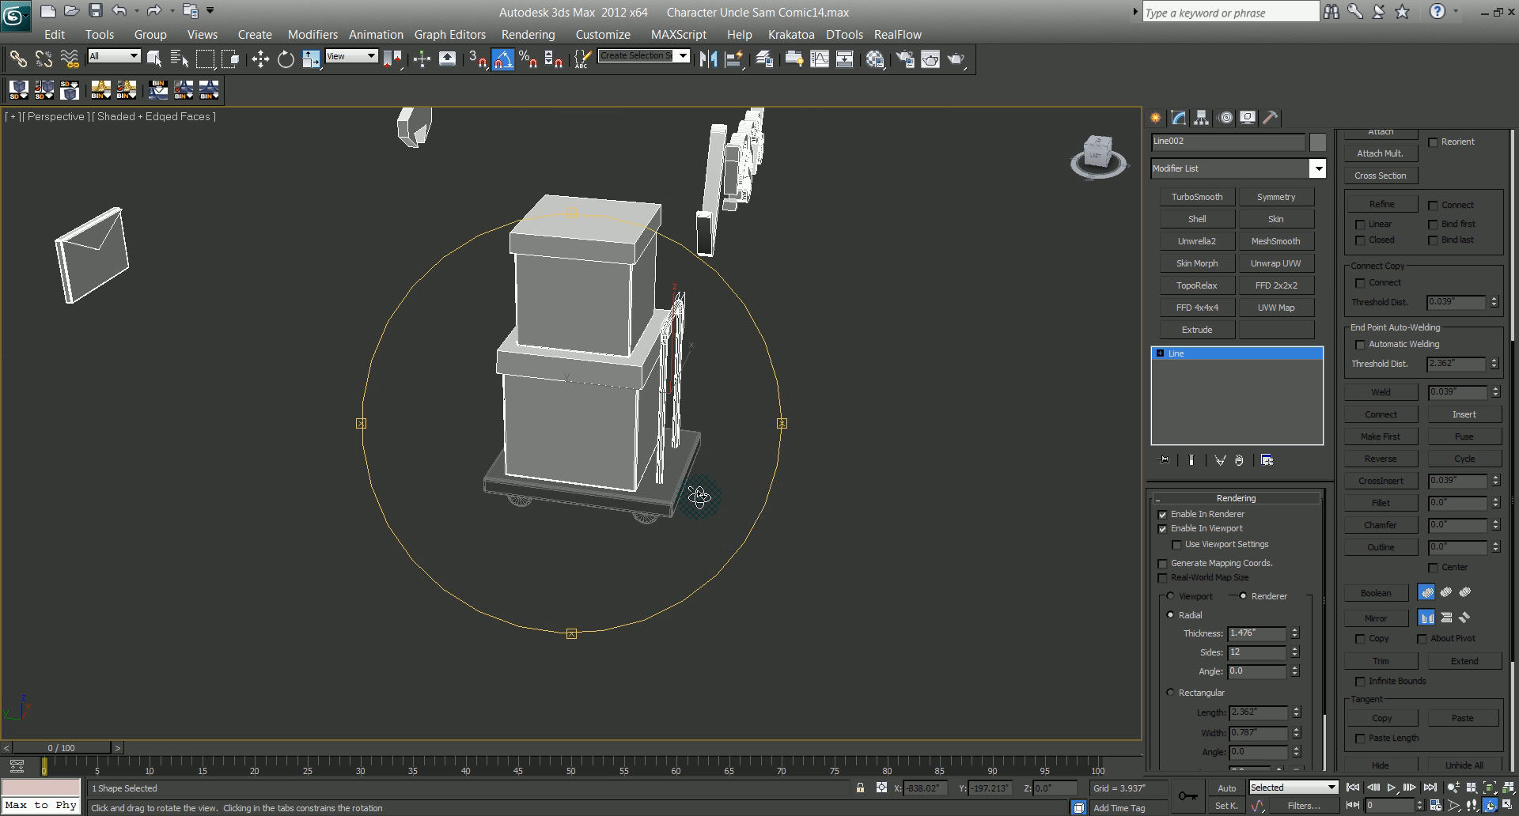
{"action": "key", "text": "w"}
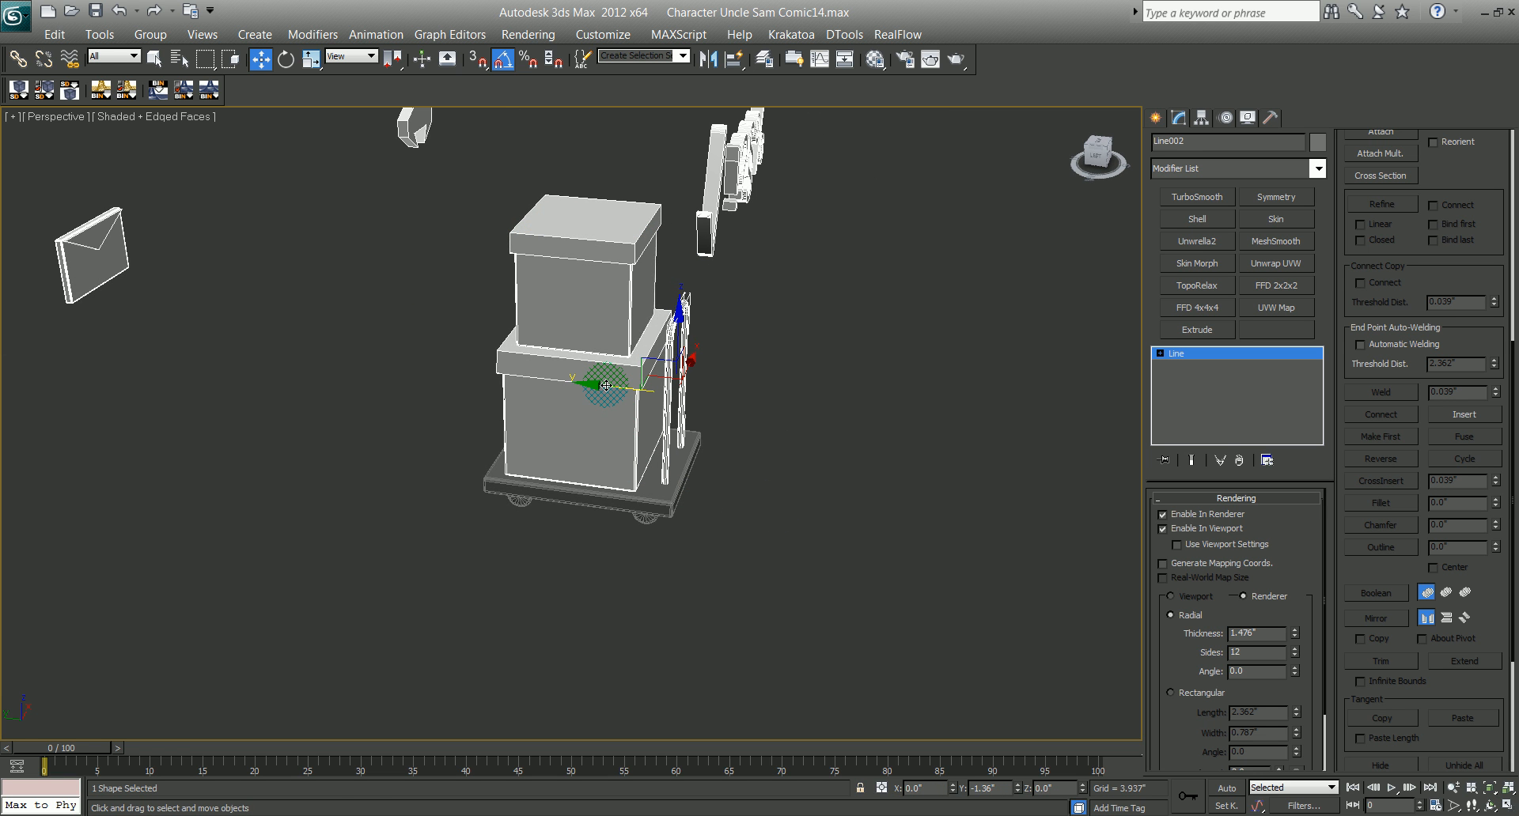
{"action": "middle_click_drag", "start_coordinate": [610, 413], "coordinate": [695, 370], "text": "alt"}
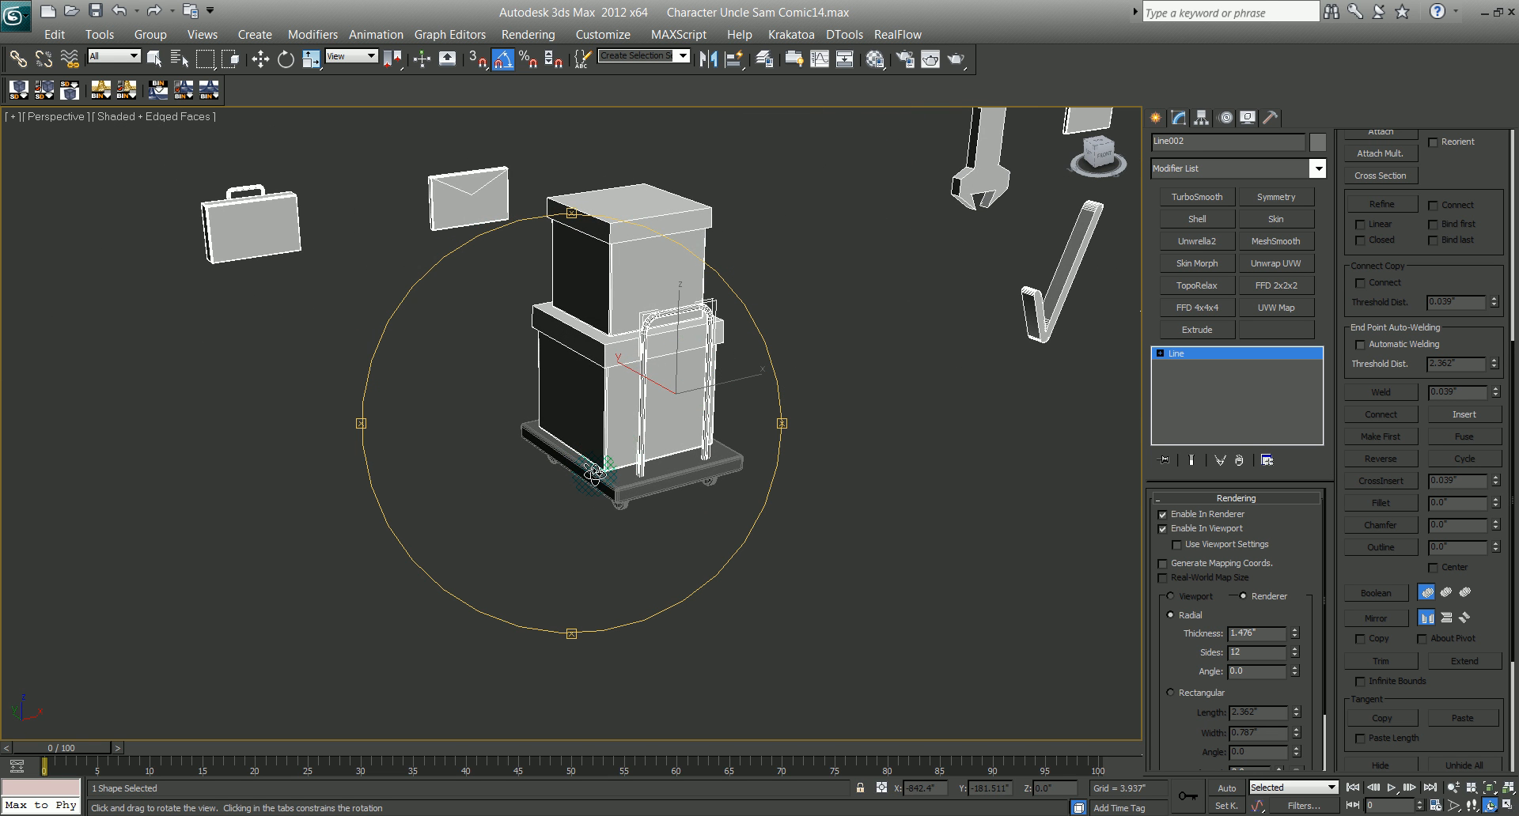
Step: Check the box buggy against the reference picture sample.jpg in Windows Photo Viewer, then return to 3ds Max
{"action": "middle_click_drag", "start_coordinate": [595, 474], "coordinate": [492, 511]}
{"action": "scroll", "coordinate": [571, 513], "scroll_direction": "down", "scroll_amount": 4}
{"action": "middle_click_drag", "start_coordinate": [623, 474], "coordinate": [528, 473]}
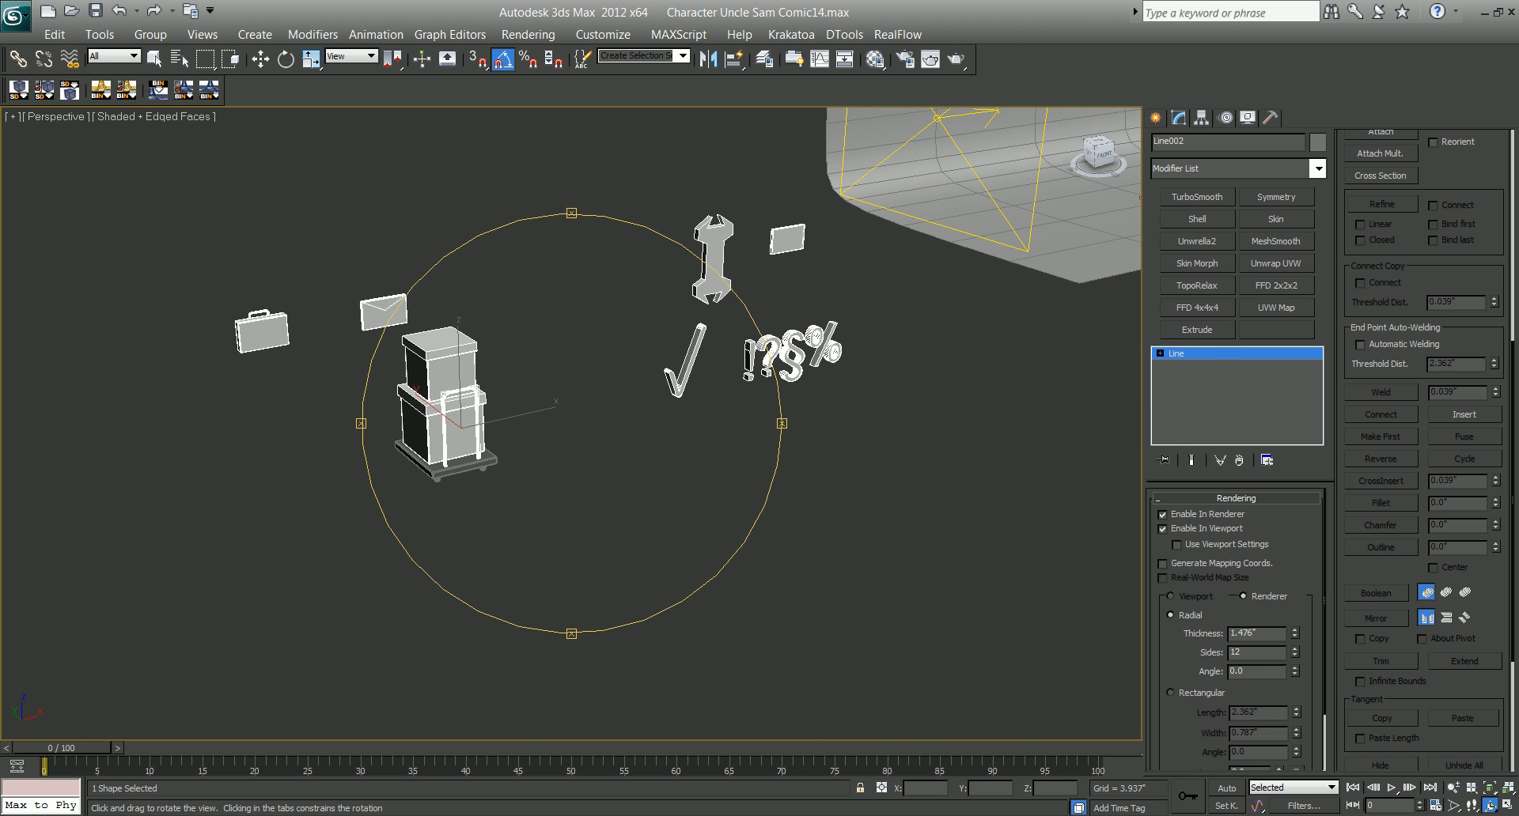
{"action": "key", "text": "alt+Tab"}
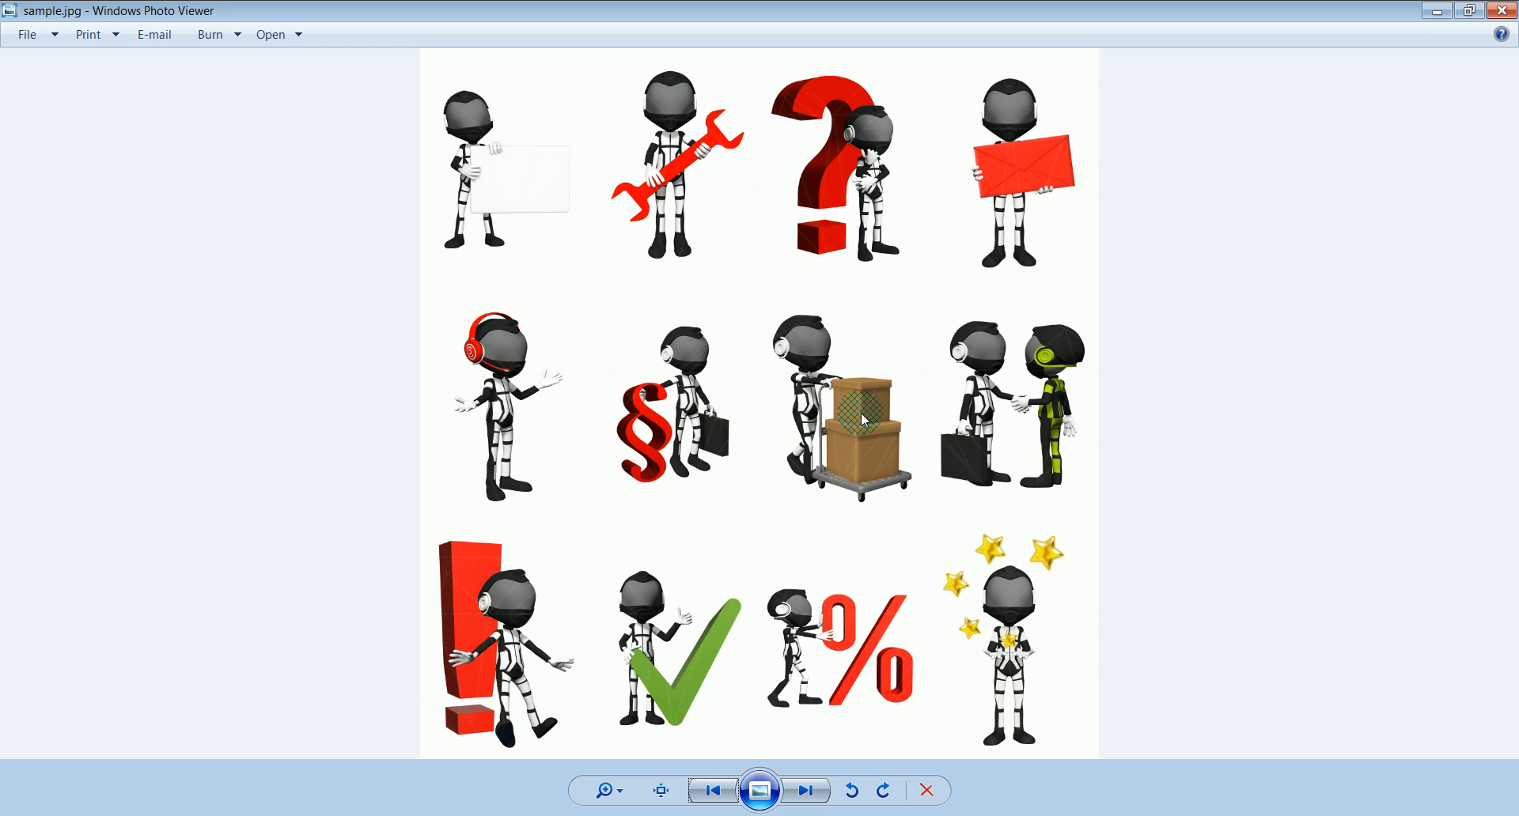
{"action": "left_click", "coordinate": [1437, 10]}
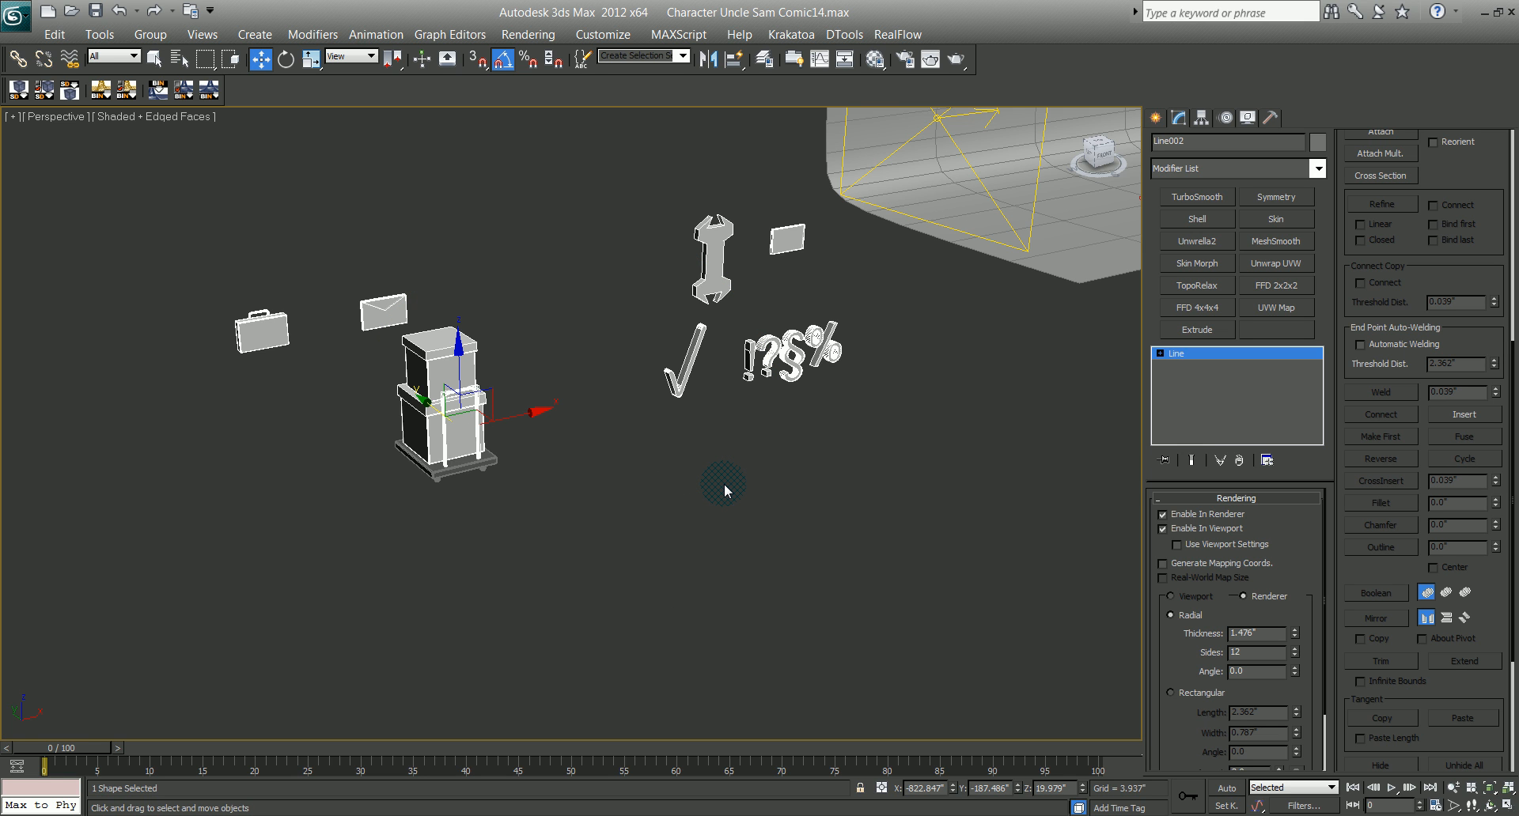
Step: Unhide the Random OBJ layer in the layer manager to show the star props
{"action": "key", "text": "l"}
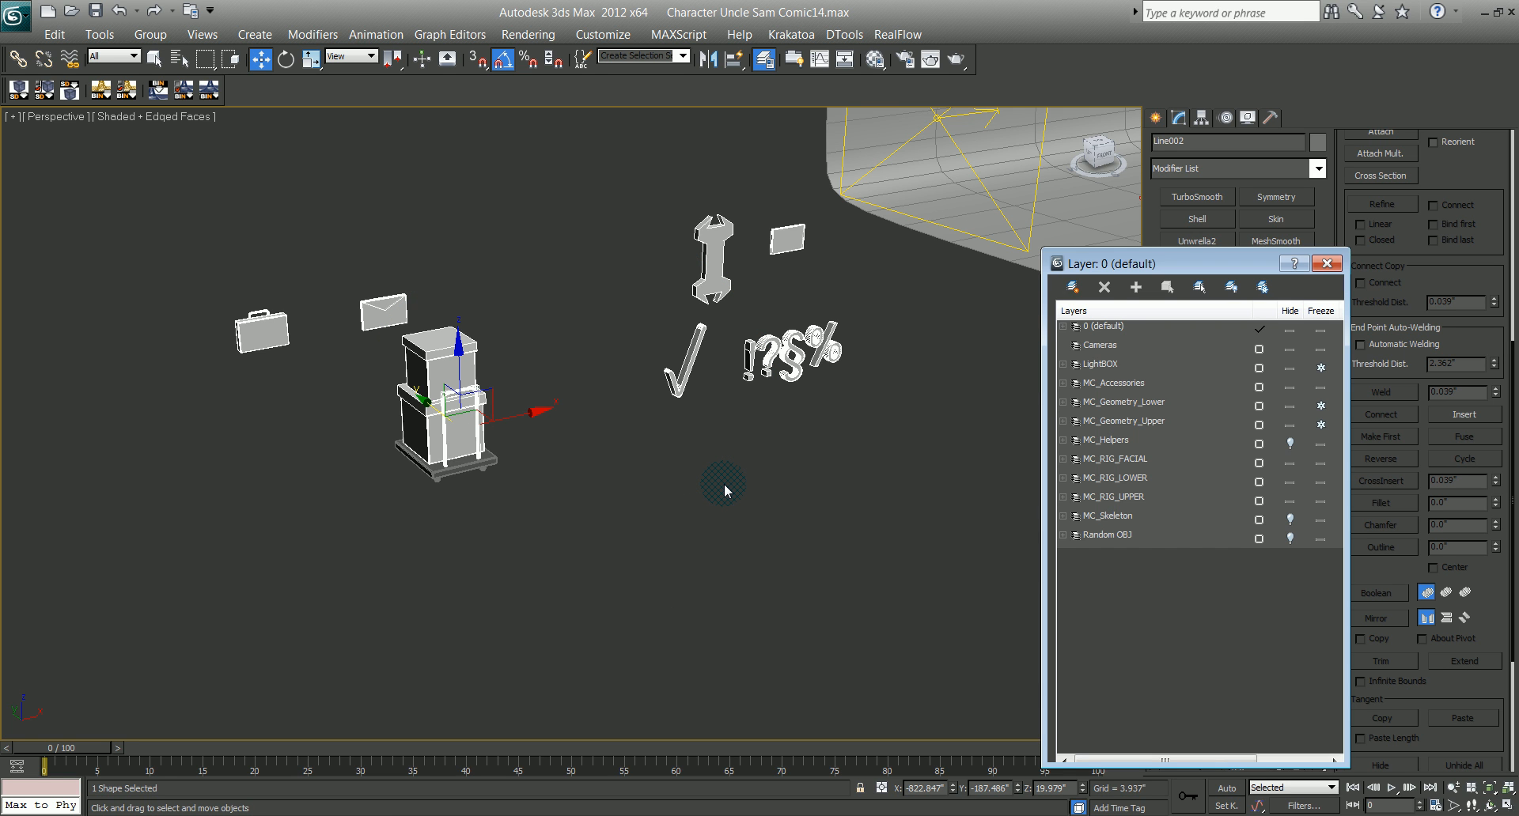
{"action": "left_click", "coordinate": [1291, 538]}
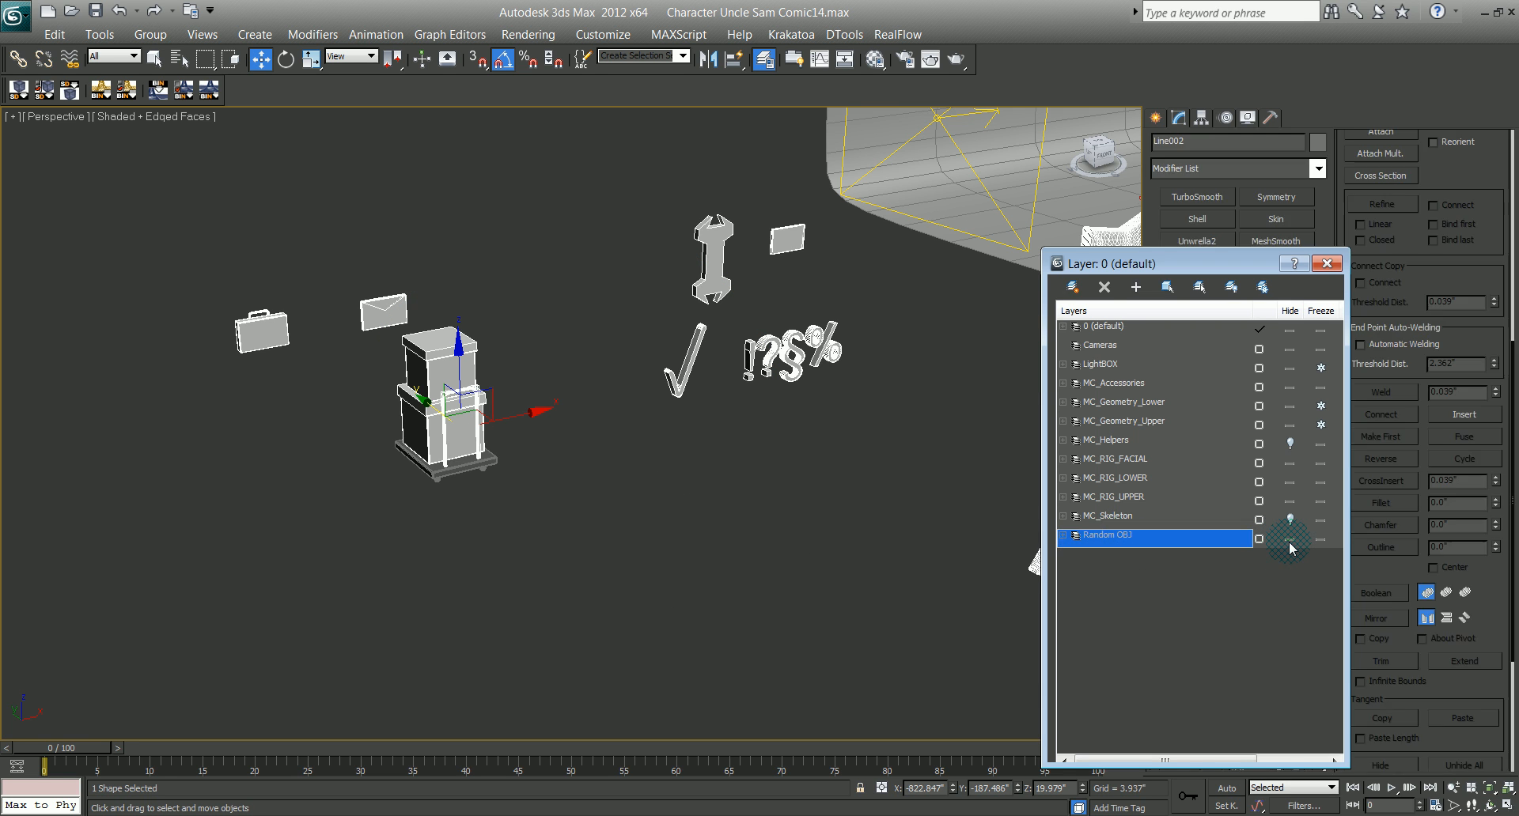
{"action": "middle_click_drag", "start_coordinate": [865, 441], "coordinate": [352, 368]}
{"action": "scroll", "coordinate": [443, 420], "scroll_direction": "down", "scroll_amount": 2}
{"action": "middle_click_drag", "start_coordinate": [475, 443], "coordinate": [286, 518]}
{"action": "scroll", "coordinate": [286, 518], "scroll_direction": "down", "scroll_amount": 2}
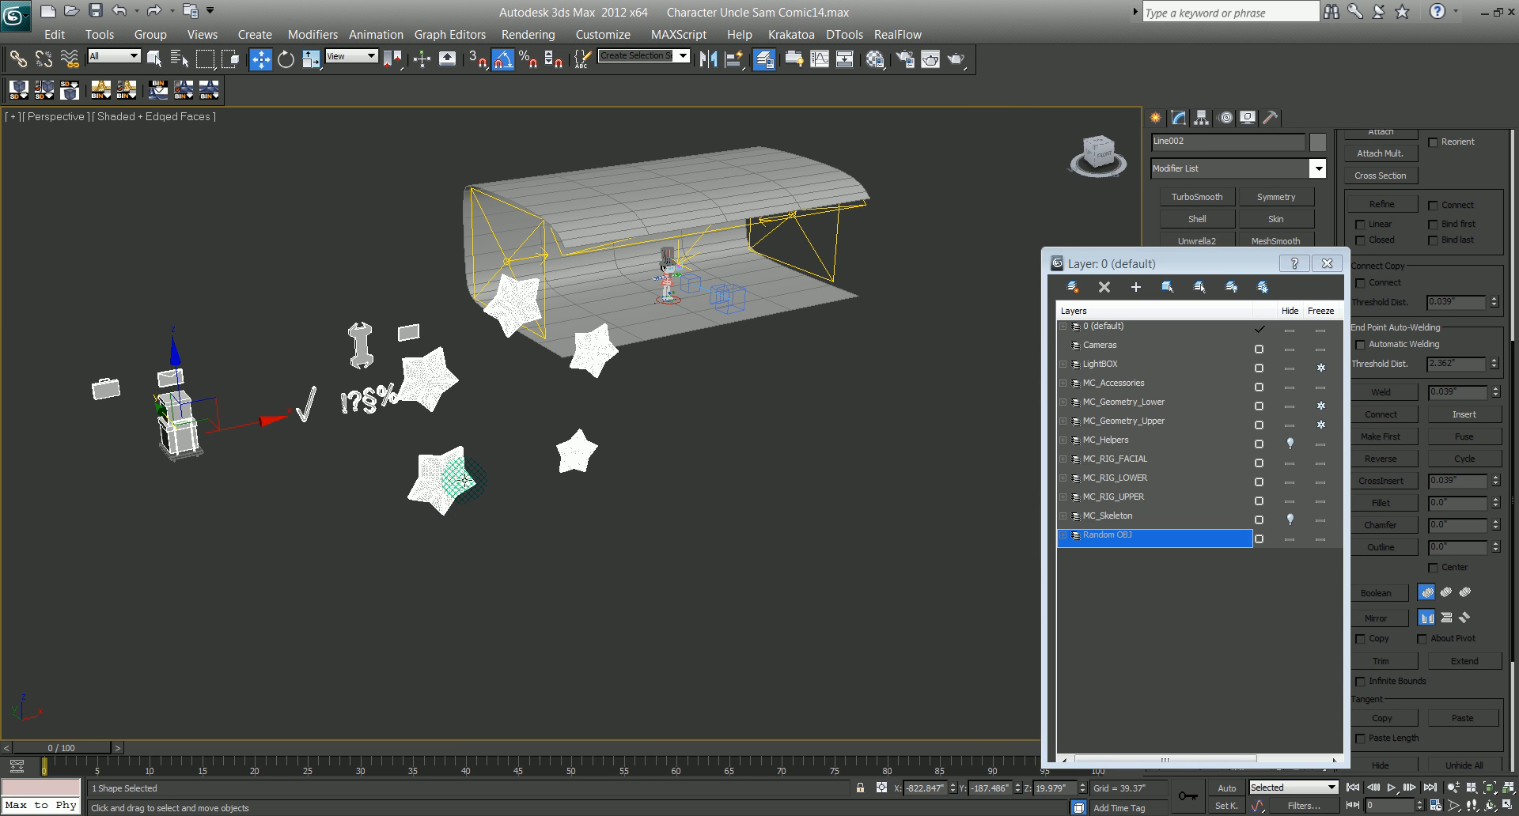
{"action": "left_click", "coordinate": [1327, 264]}
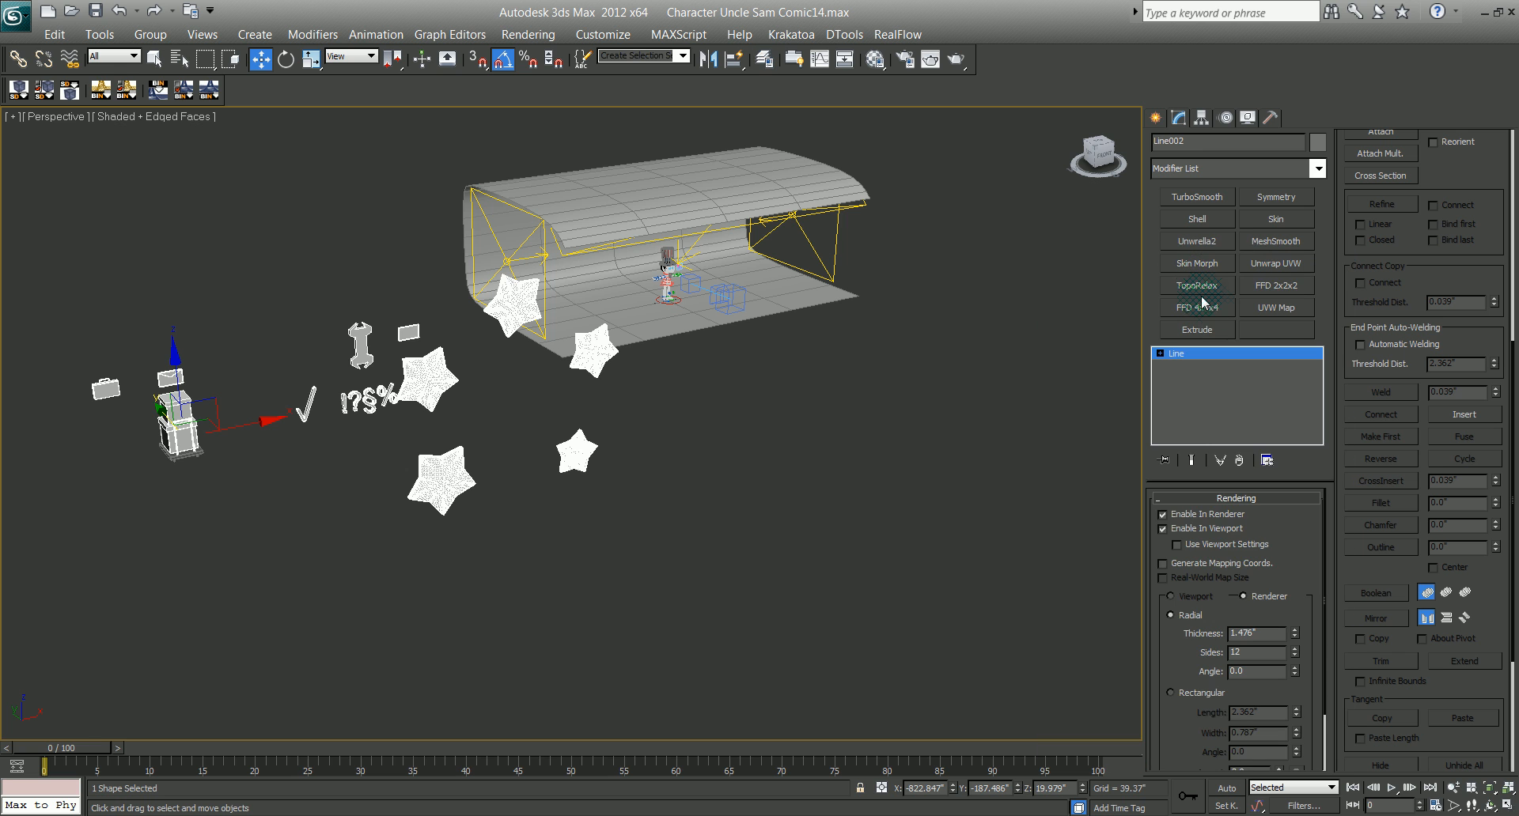
Step: Draw a five-point star spline with radii of about 59.8" and 33.0", and disable its renderer and viewport rendering
{"action": "left_click", "coordinate": [1155, 118]}
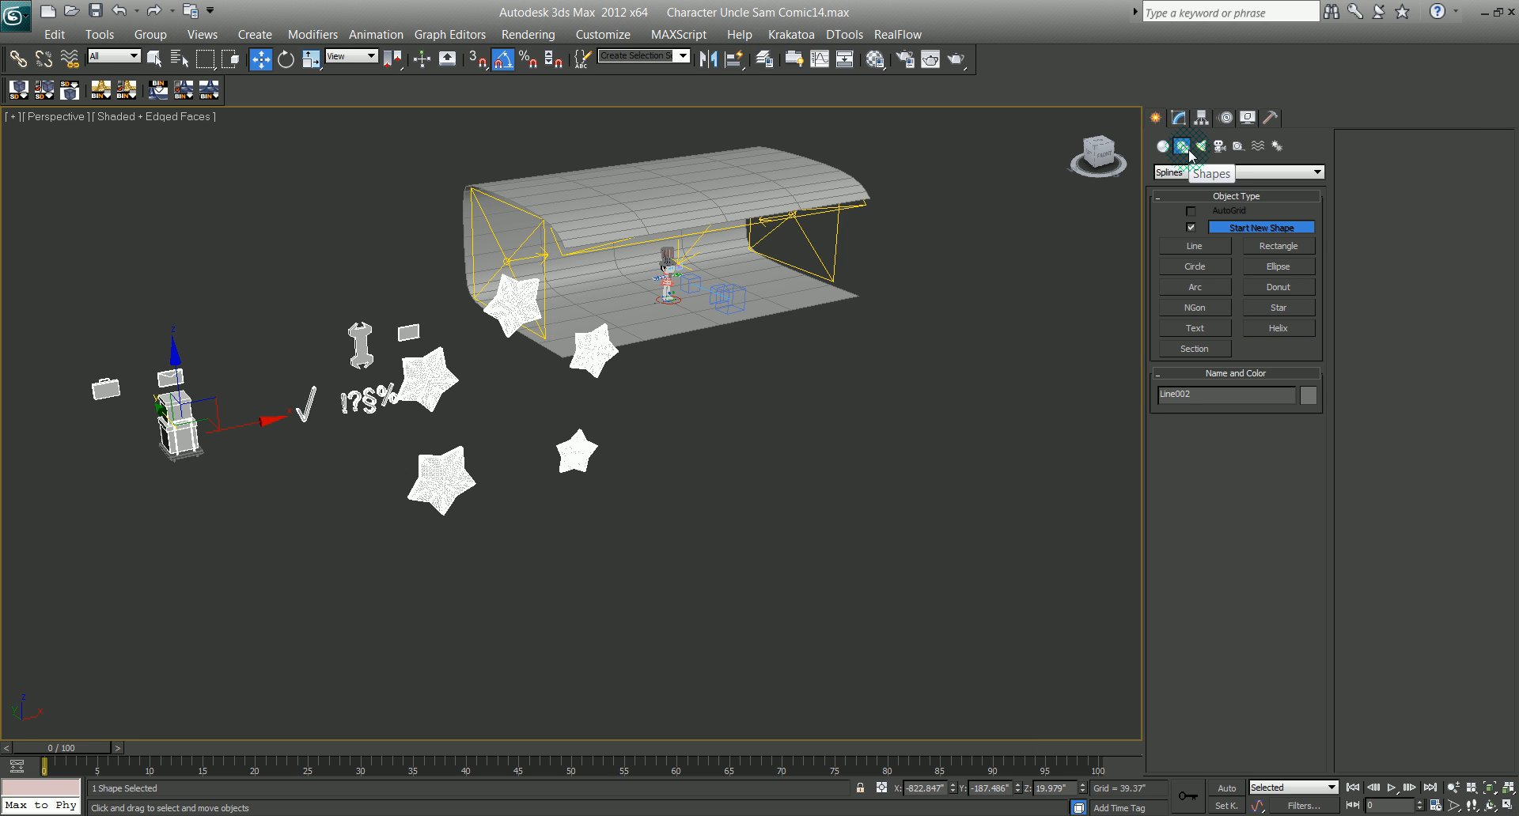
{"action": "left_click", "coordinate": [1273, 315]}
{"action": "left_click_drag", "start_coordinate": [821, 509], "coordinate": [823, 536]}
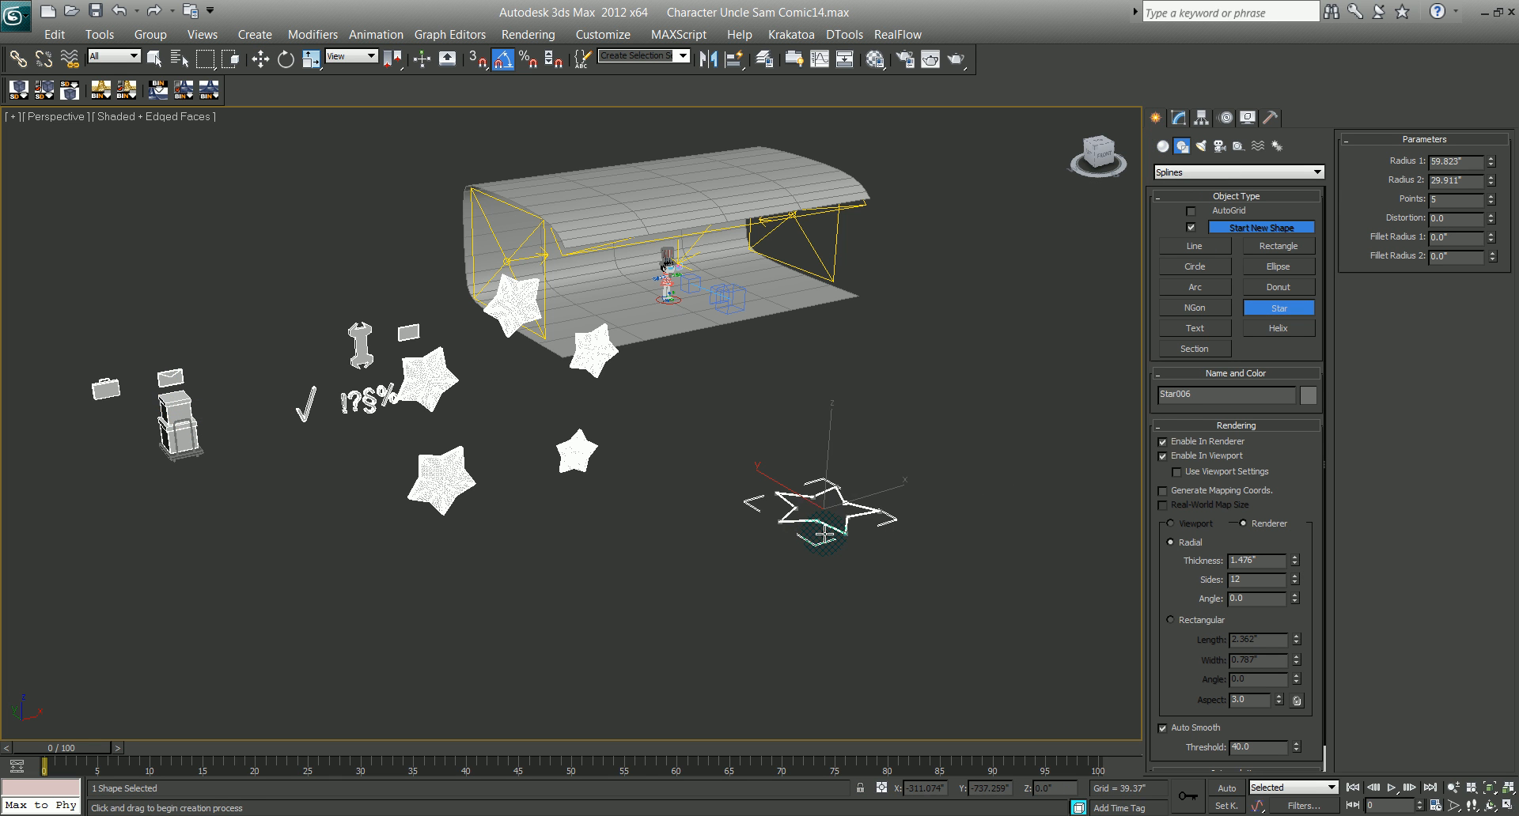
{"action": "left_click", "coordinate": [821, 523]}
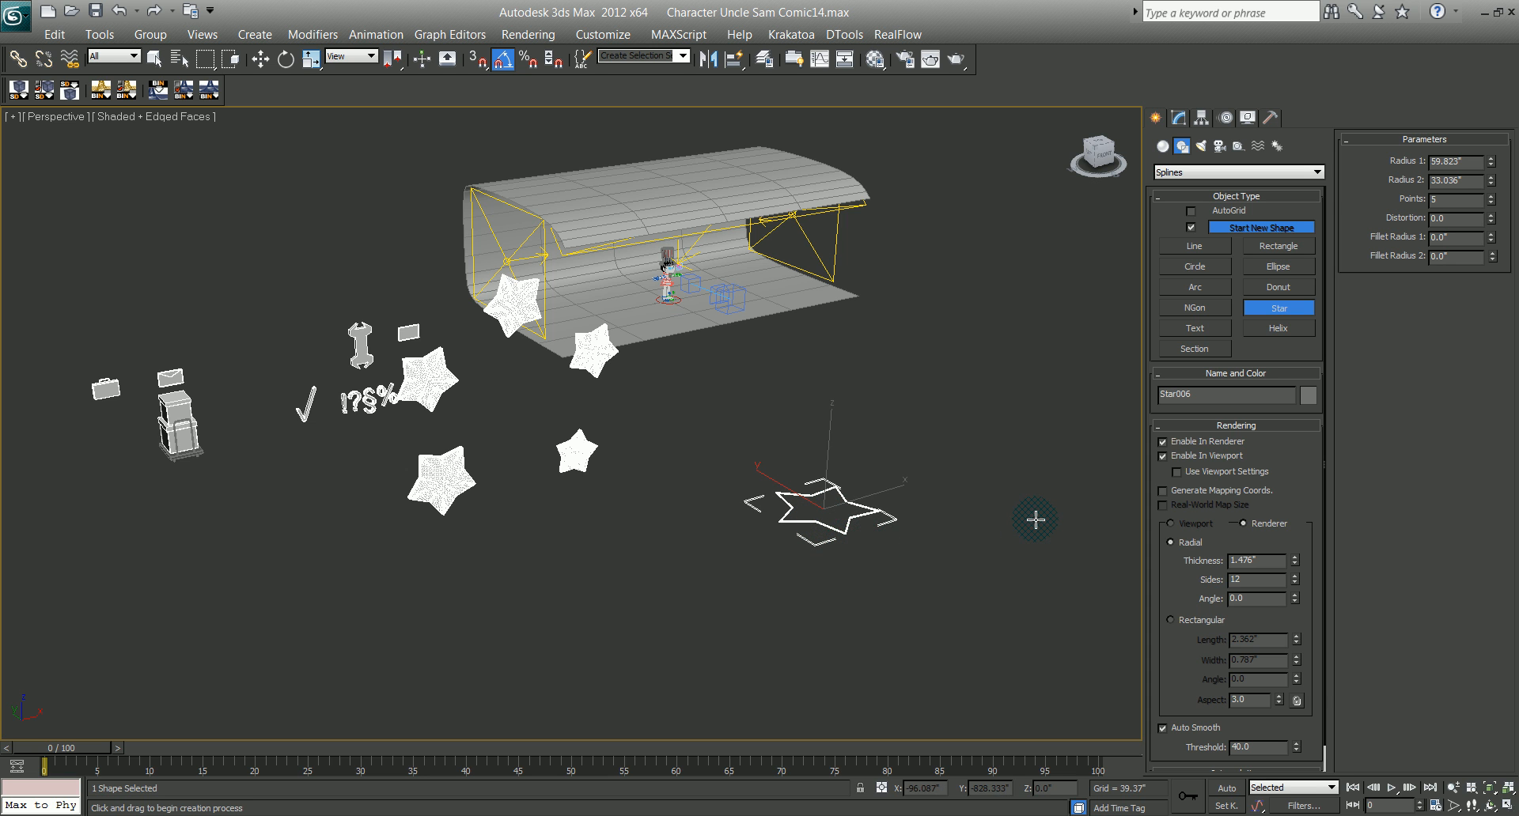
{"action": "left_click", "coordinate": [1162, 455]}
{"action": "left_click", "coordinate": [1162, 442]}
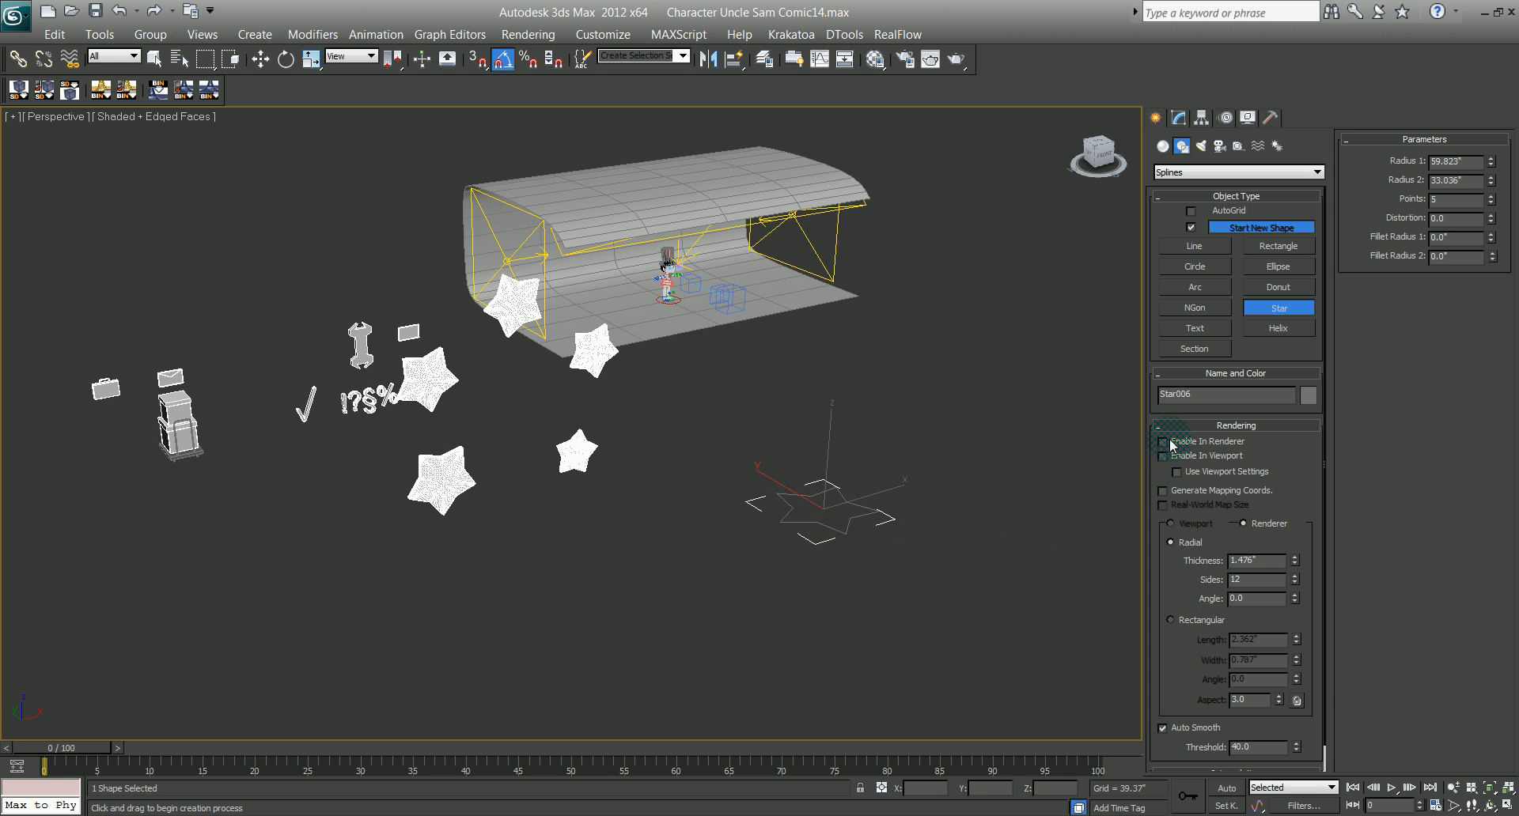
Step: Extrude the new star spline by about 11.1" and delete the star
{"action": "left_click", "coordinate": [1205, 396]}
{"action": "left_click", "coordinate": [1179, 117]}
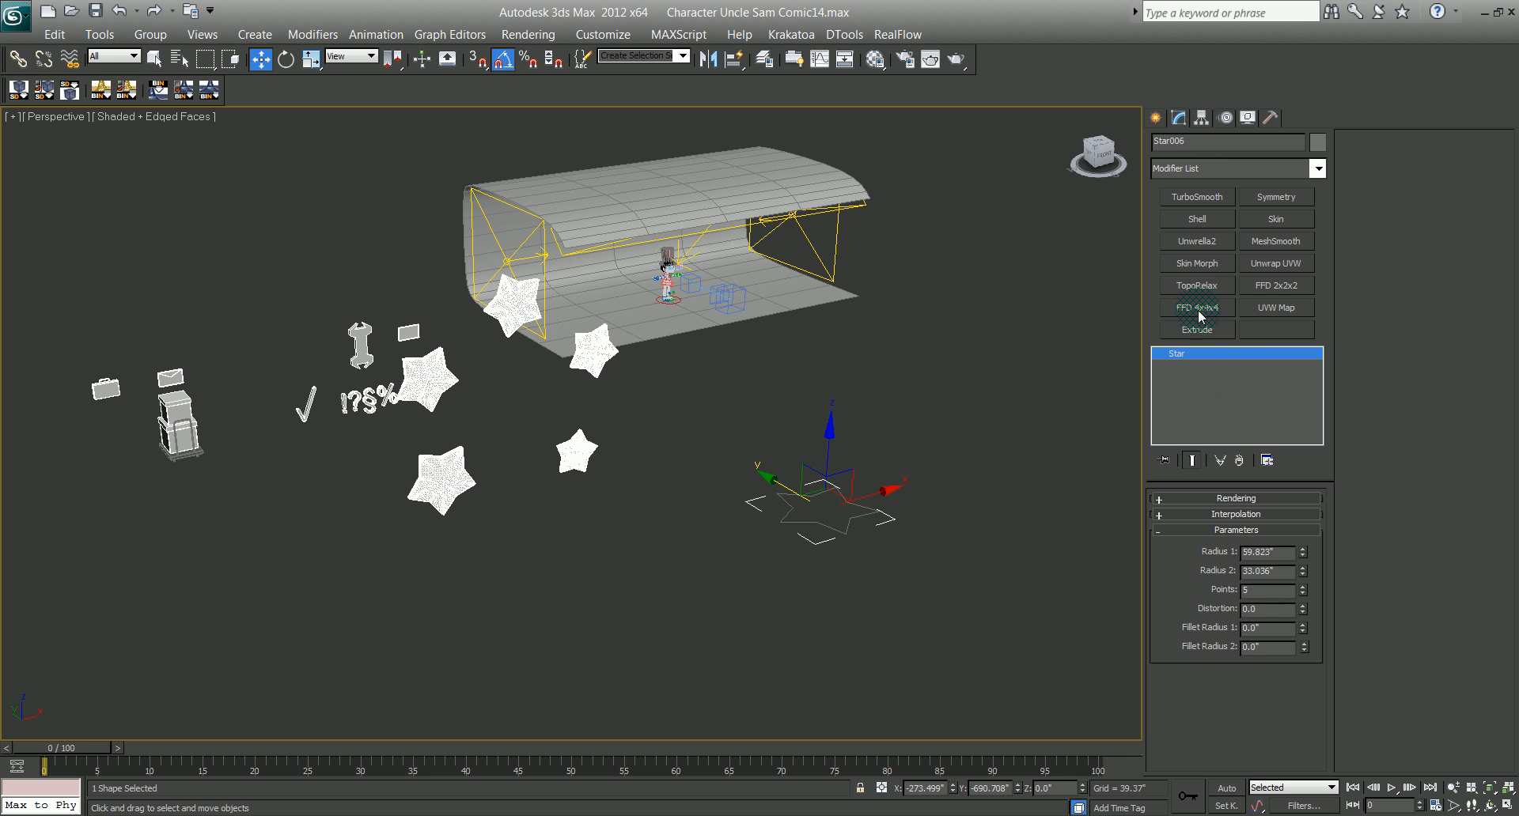
{"action": "left_click", "coordinate": [1194, 331]}
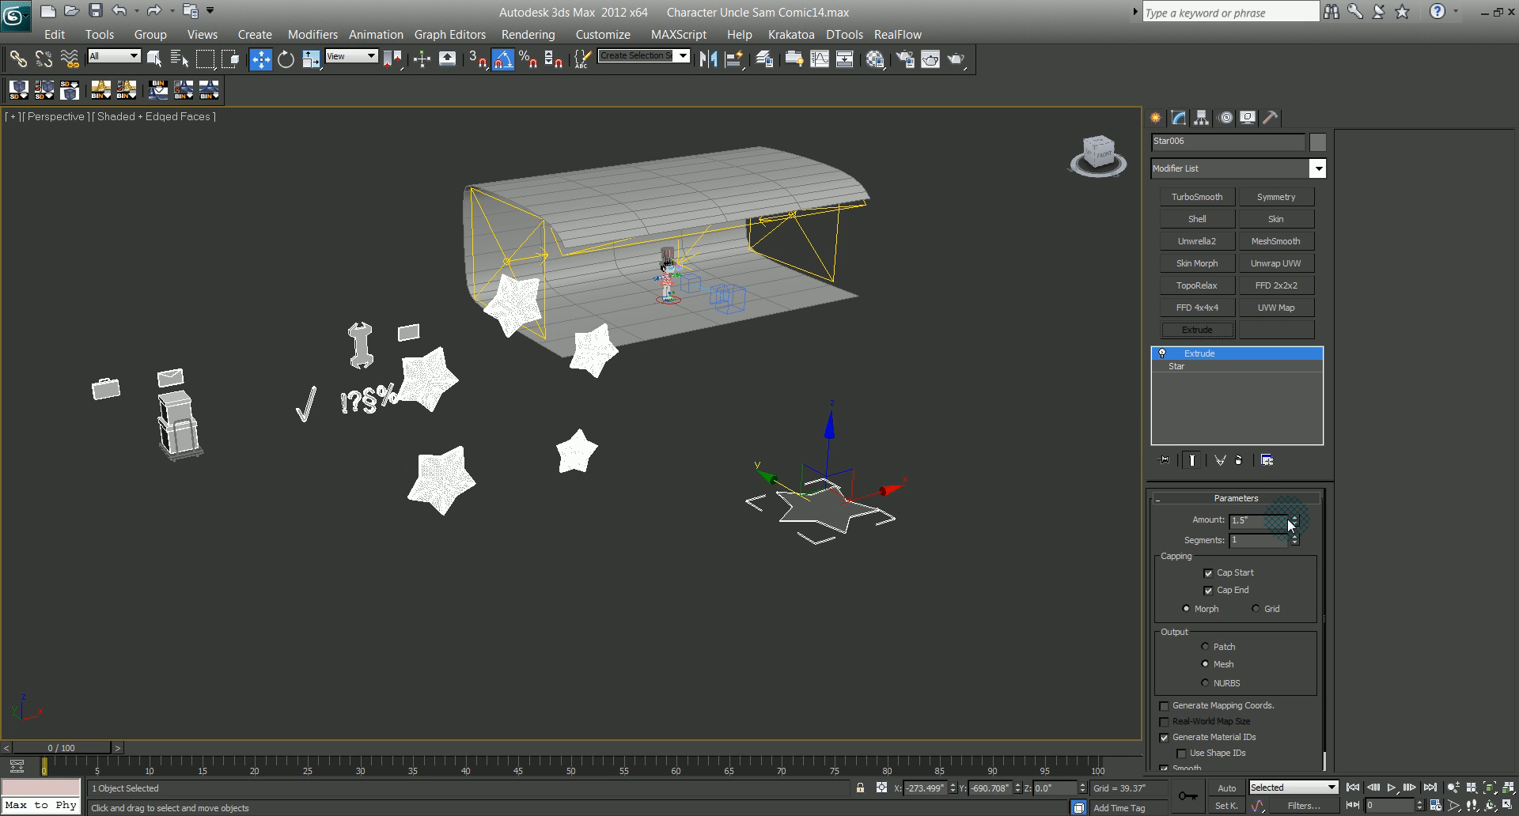
{"action": "left_click_drag", "start_coordinate": [1295, 522], "coordinate": [1279, 481]}
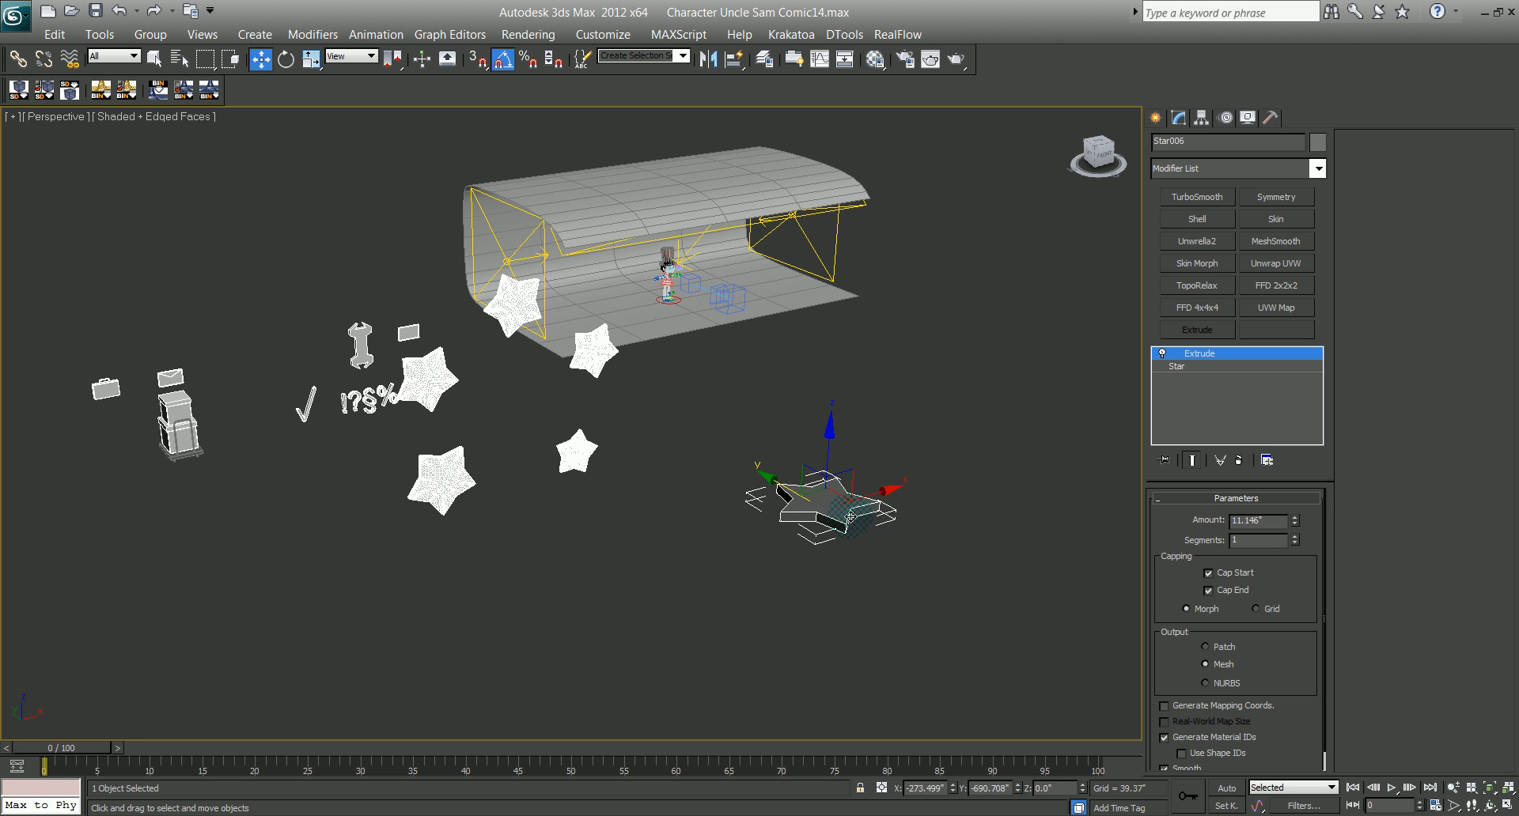
{"action": "key", "text": "Delete"}
Step: Save the scene as the incremental file Character Uncle Sam Comic15.max
{"action": "middle_click_drag", "start_coordinate": [541, 475], "coordinate": [591, 530]}
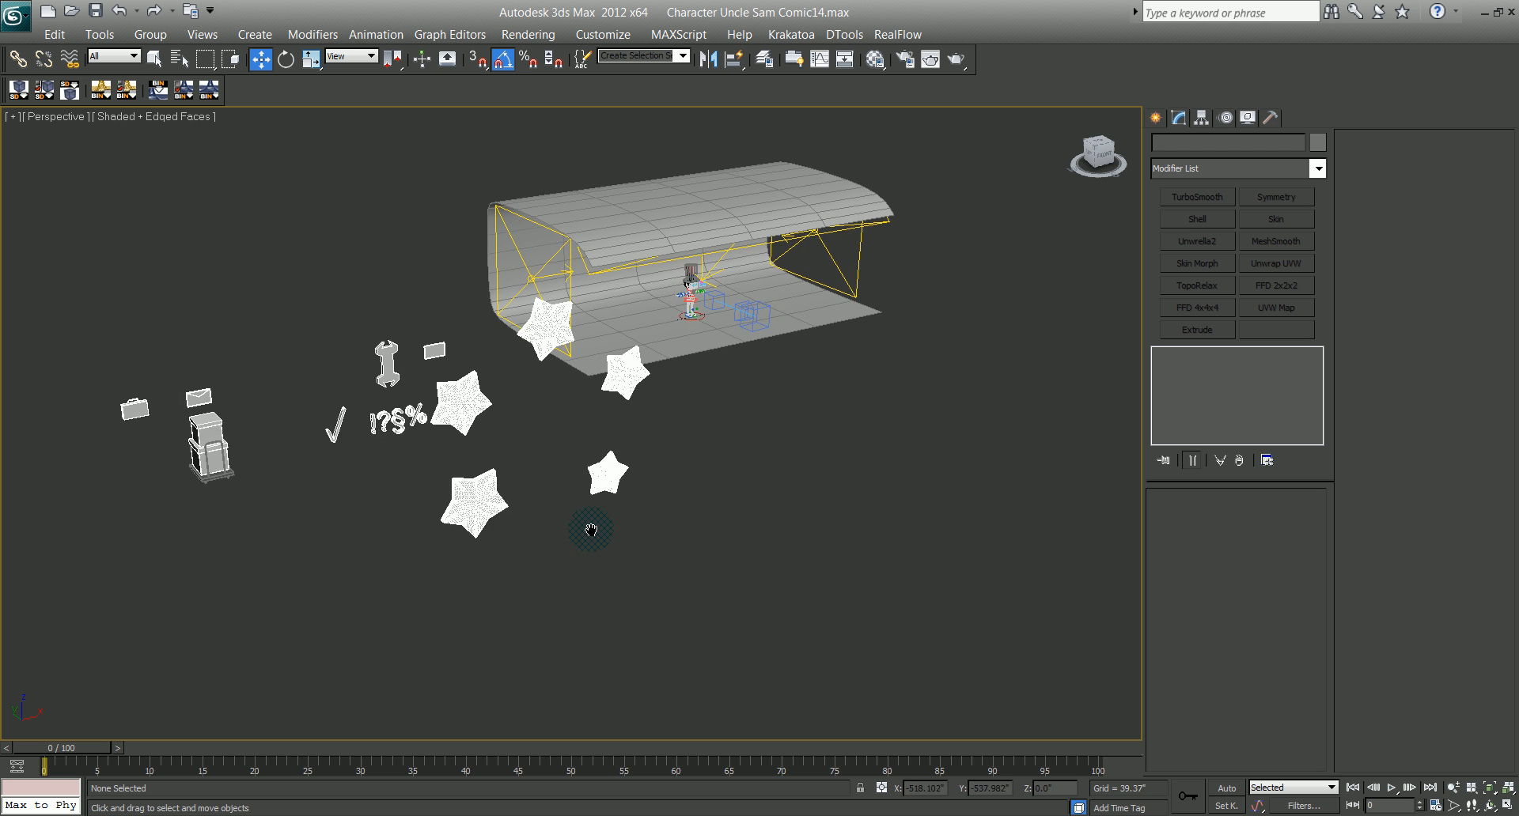
{"action": "middle_click_drag", "start_coordinate": [447, 556], "coordinate": [615, 520]}
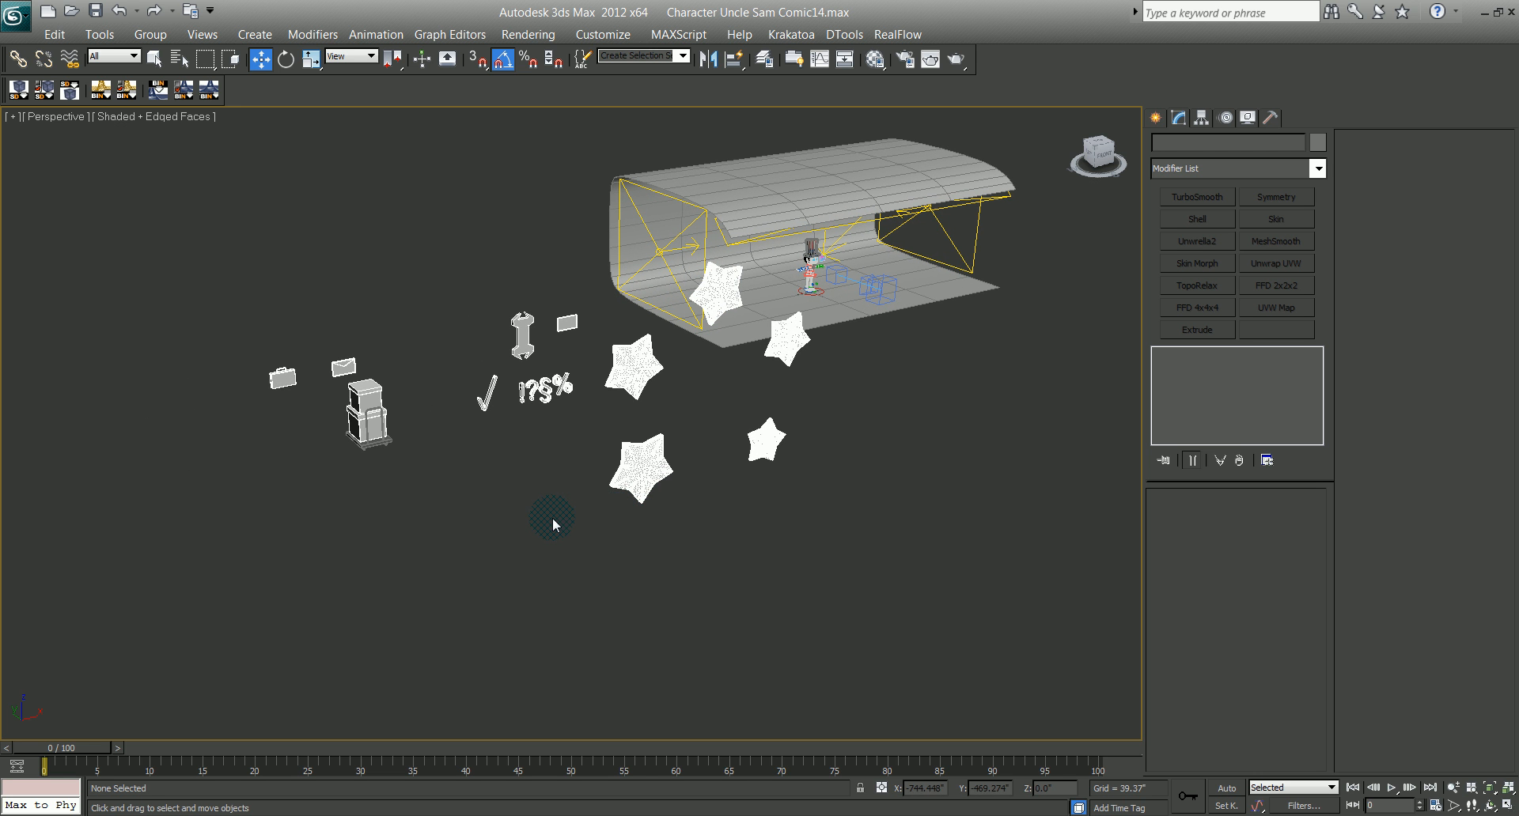
{"action": "left_click", "coordinate": [95, 11]}
Step: Review all modeled props, compare them with the reference picture sample.jpg, and close the picture
{"action": "middle_click_drag", "start_coordinate": [657, 505], "coordinate": [547, 492]}
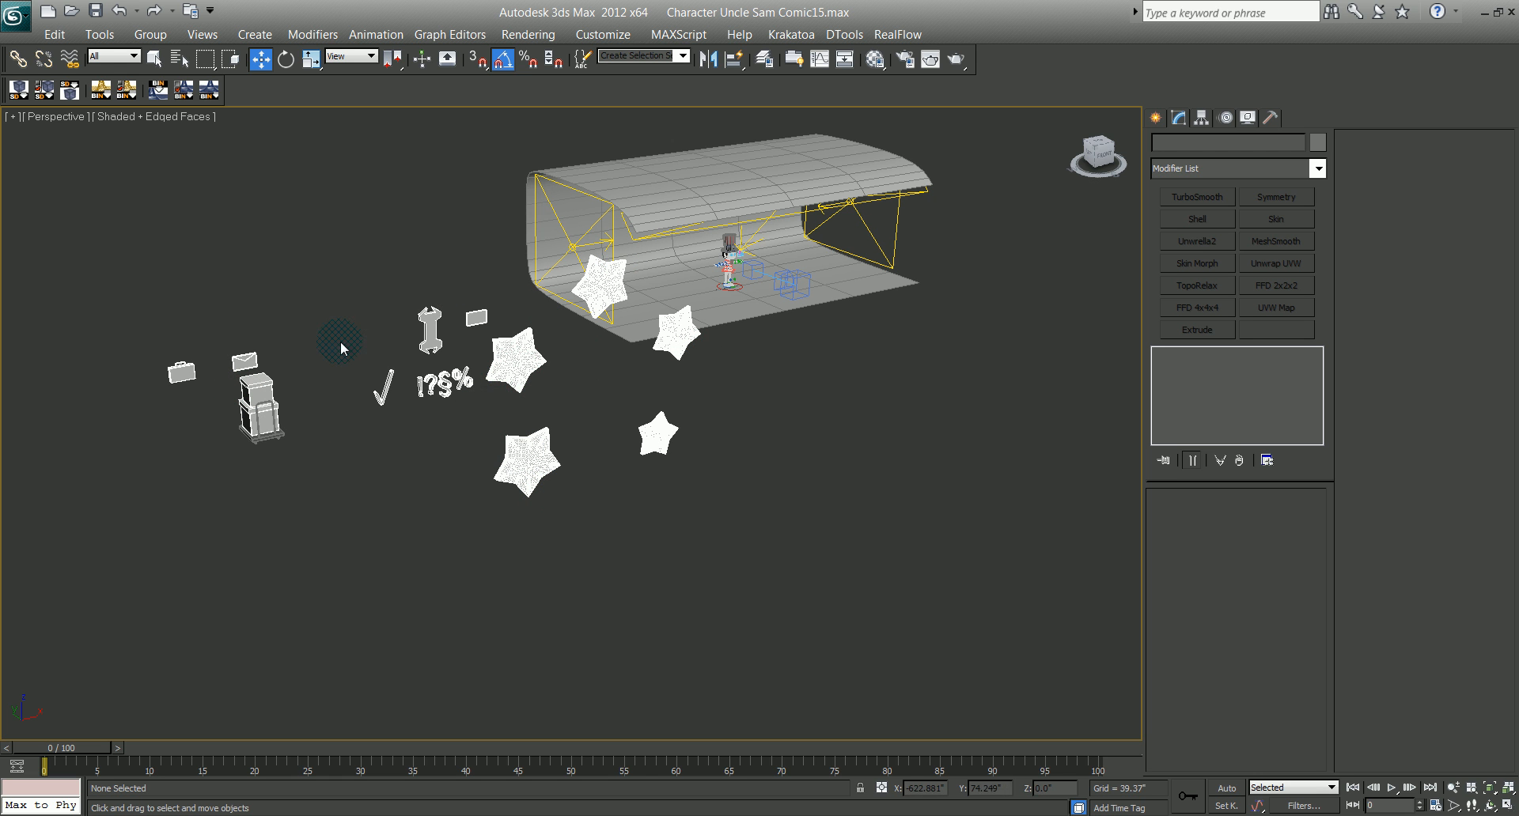
{"action": "middle_click_drag", "start_coordinate": [434, 413], "coordinate": [534, 425]}
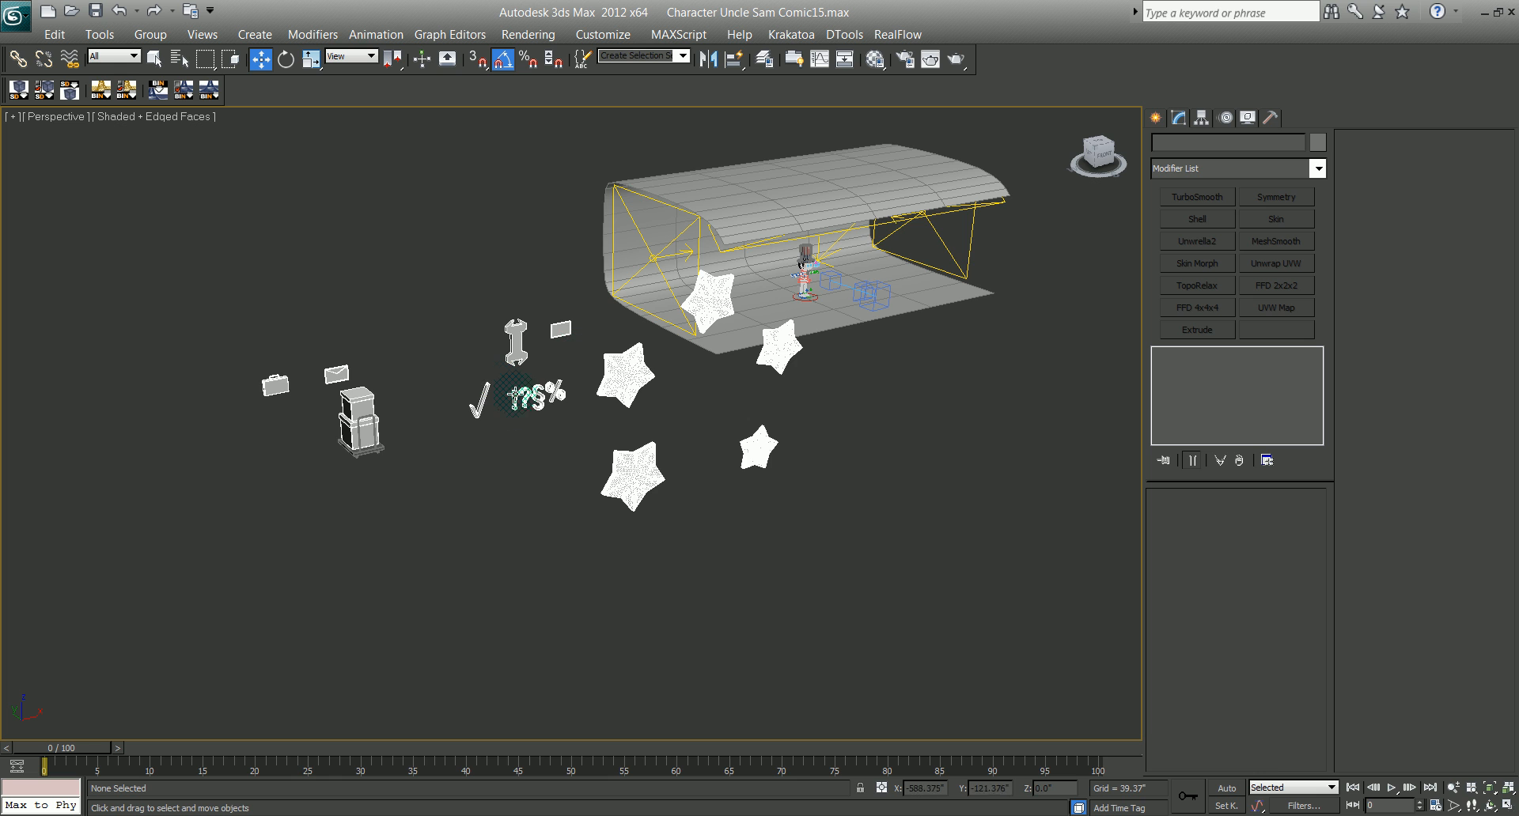
{"action": "middle_click_drag", "start_coordinate": [498, 463], "coordinate": [470, 465]}
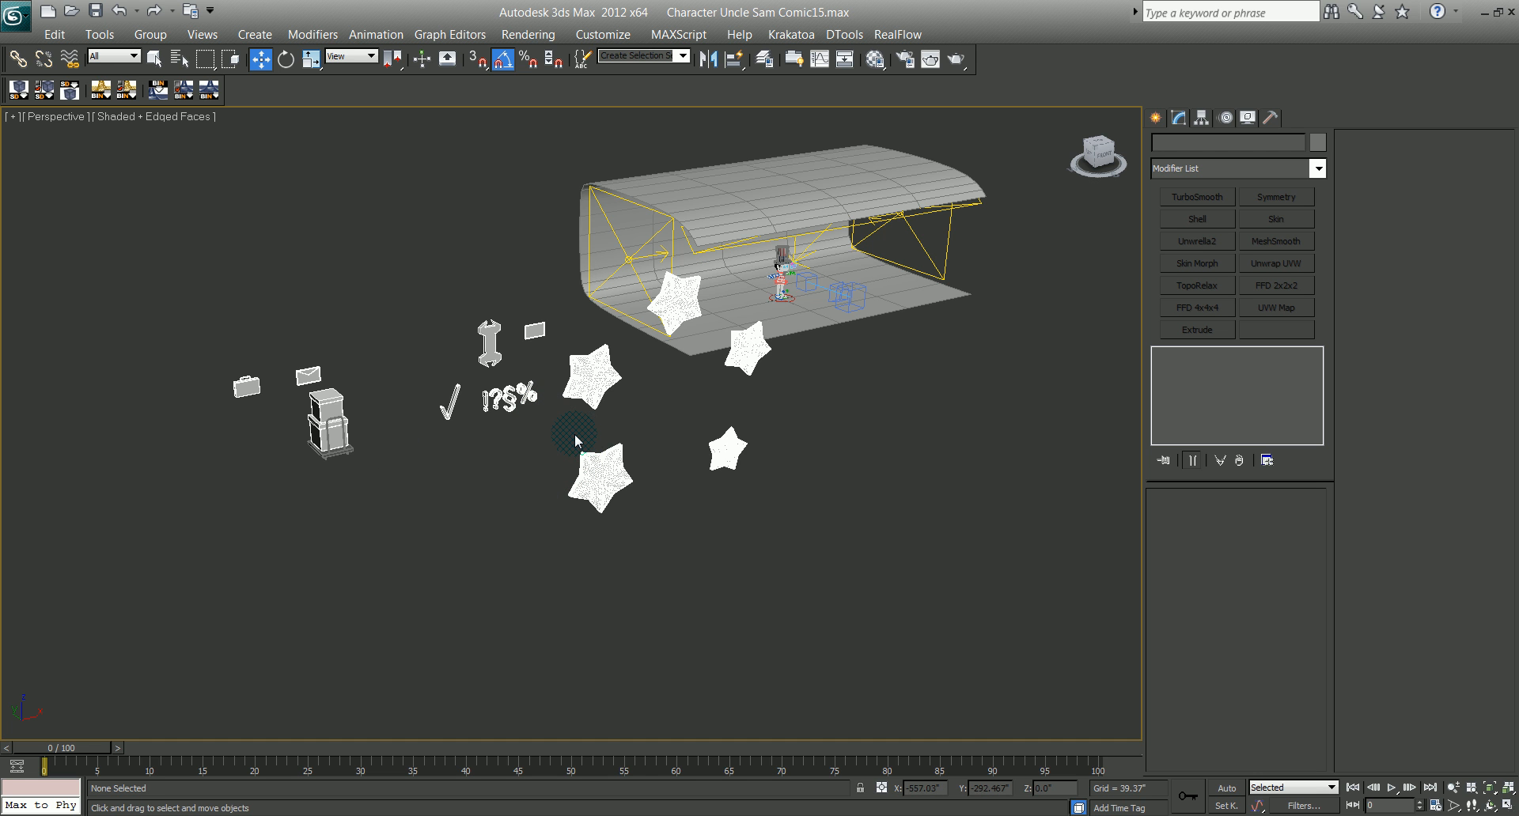
{"action": "middle_click_drag", "start_coordinate": [495, 441], "coordinate": [582, 496]}
{"action": "scroll", "coordinate": [485, 519], "scroll_direction": "up", "scroll_amount": 4}
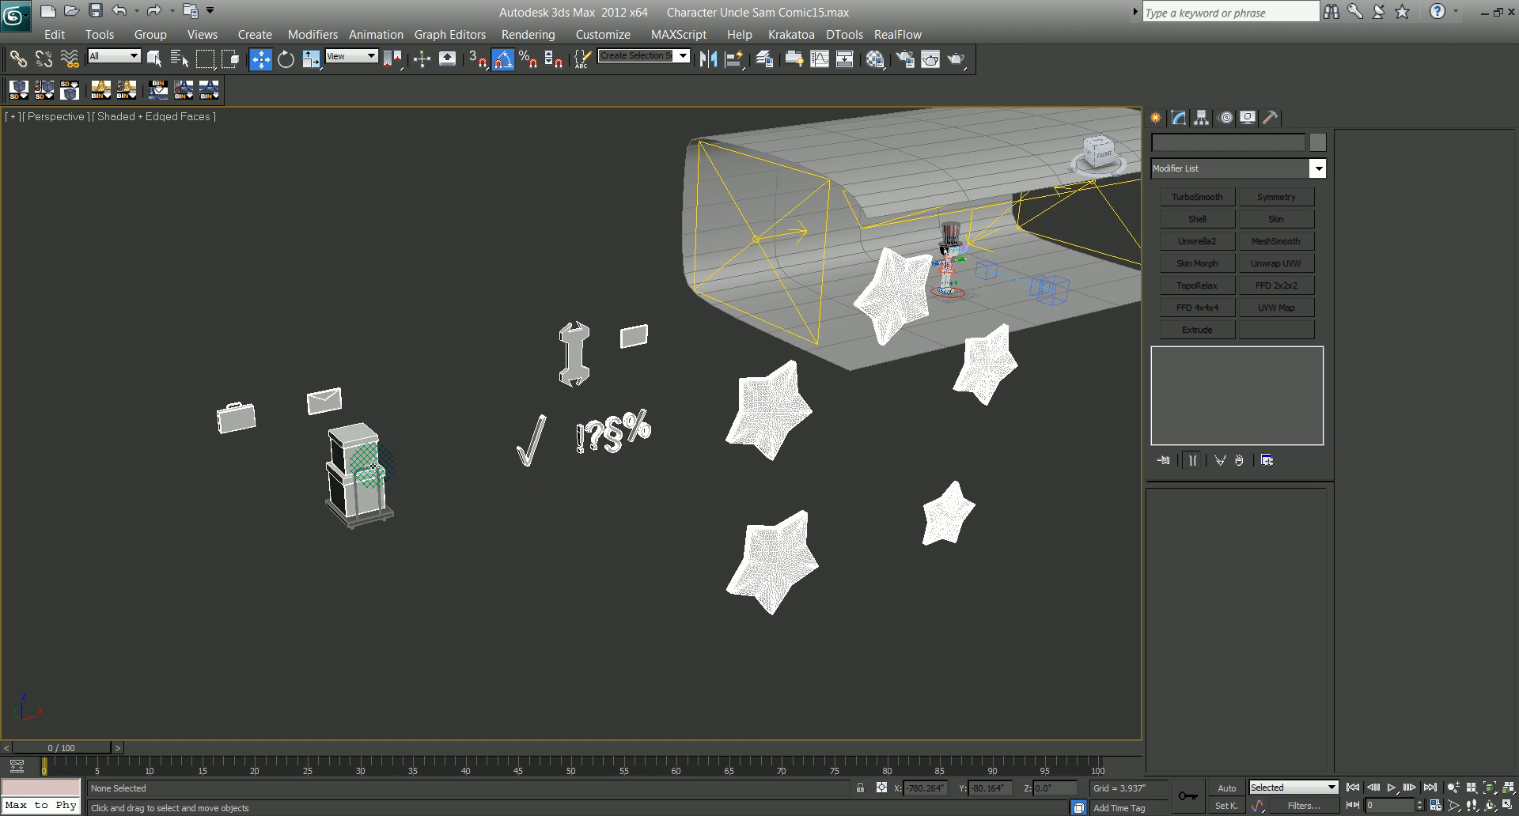
{"action": "middle_click_drag", "start_coordinate": [530, 509], "coordinate": [498, 531]}
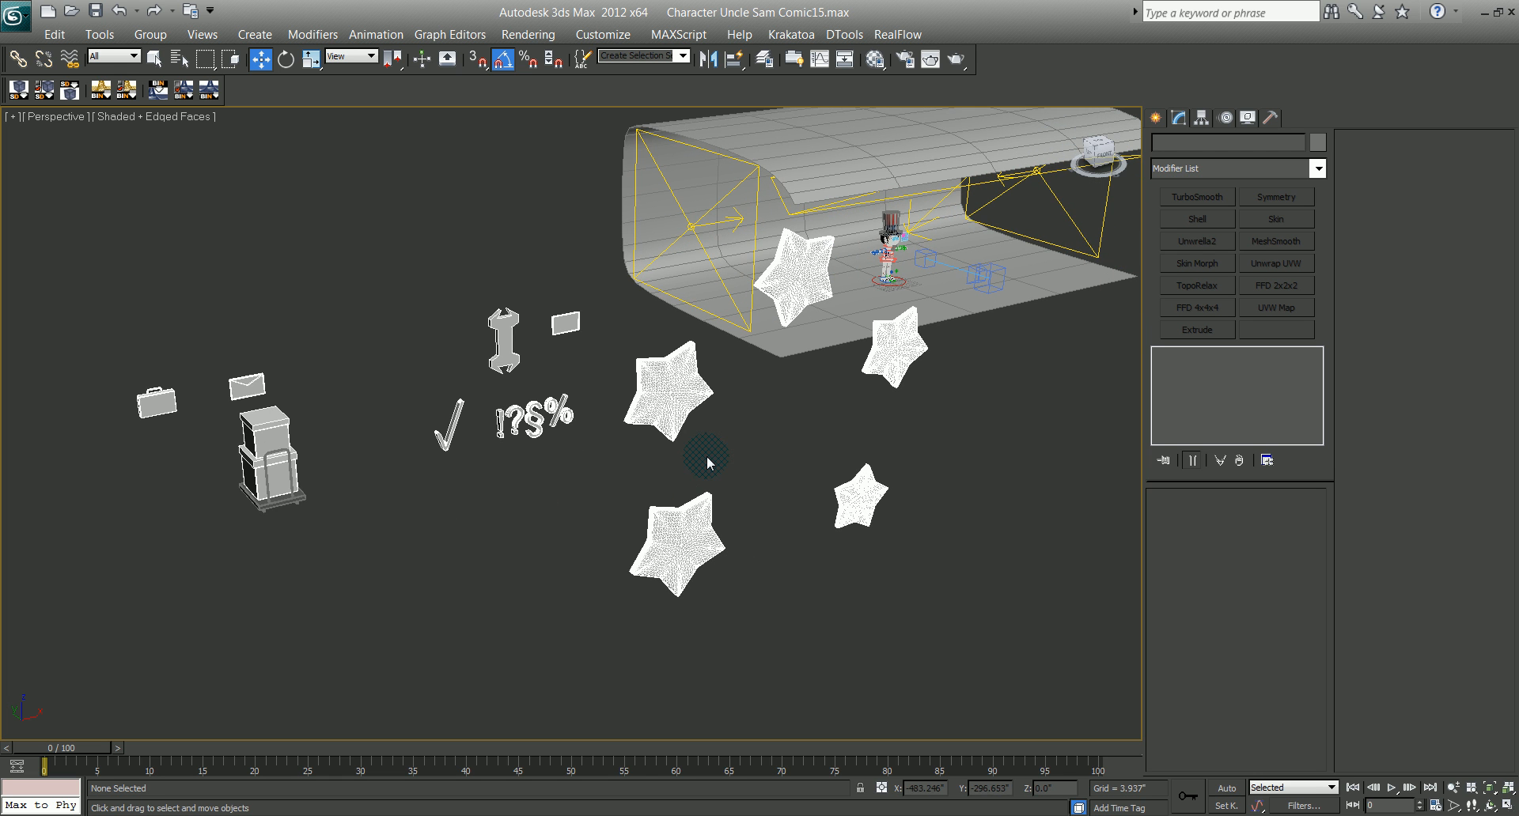
{"action": "middle_click_drag", "start_coordinate": [688, 401], "coordinate": [595, 378]}
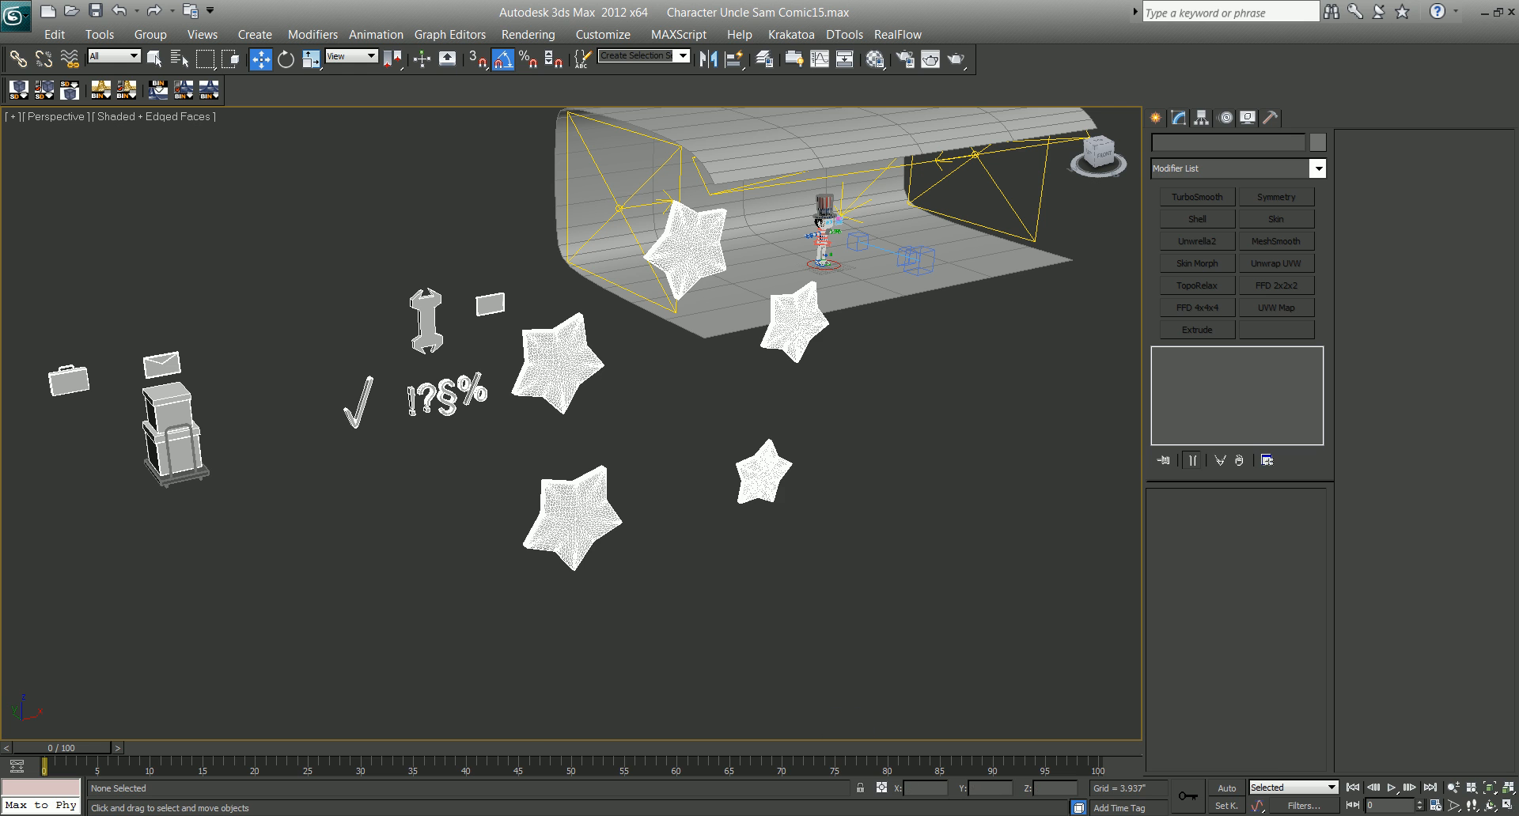
{"action": "left_click", "coordinate": [798, 814]}
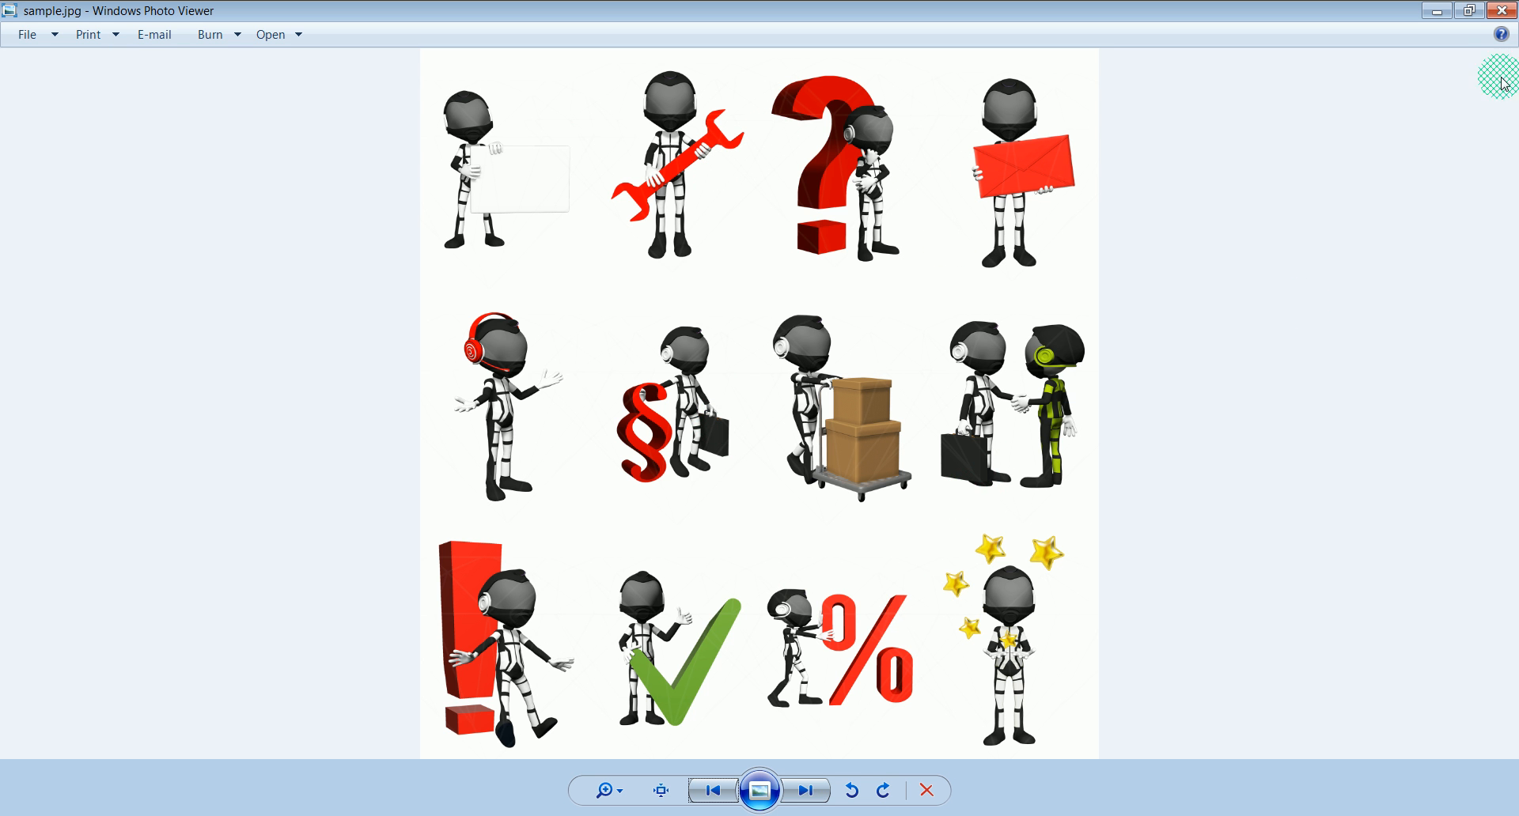
{"action": "left_click", "coordinate": [1501, 11]}
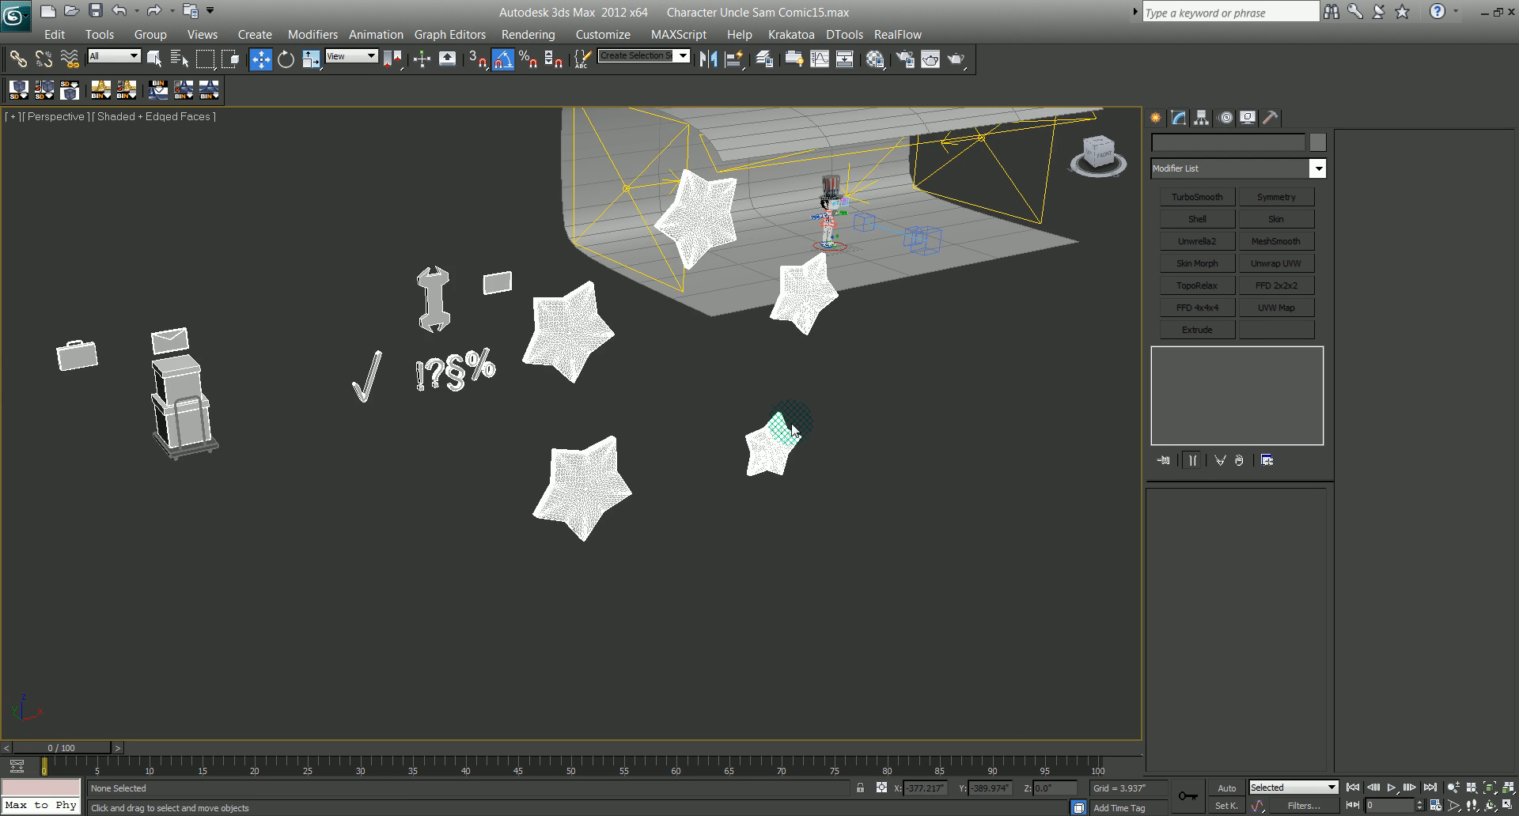
{"action": "scroll", "coordinate": [791, 408], "scroll_direction": "down", "scroll_amount": 4}
{"action": "middle_click_drag", "start_coordinate": [800, 515], "coordinate": [703, 499]}
{"action": "middle_click_drag", "start_coordinate": [662, 463], "coordinate": [780, 526]}
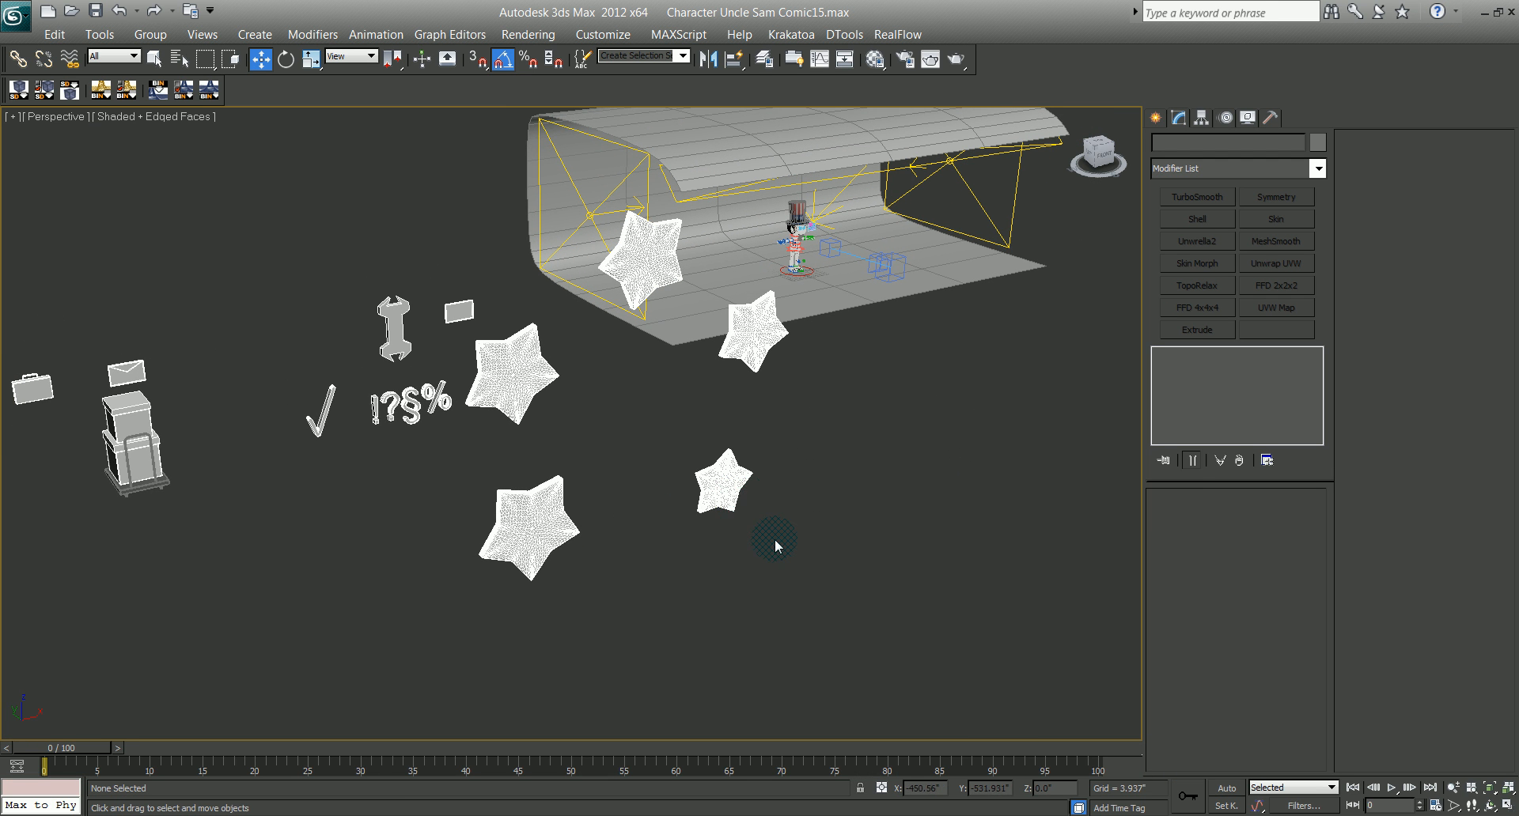
Step: Open the Material Editor and name an unused V-Ray material "crates" for the stacked boxes
{"action": "key", "text": "m"}
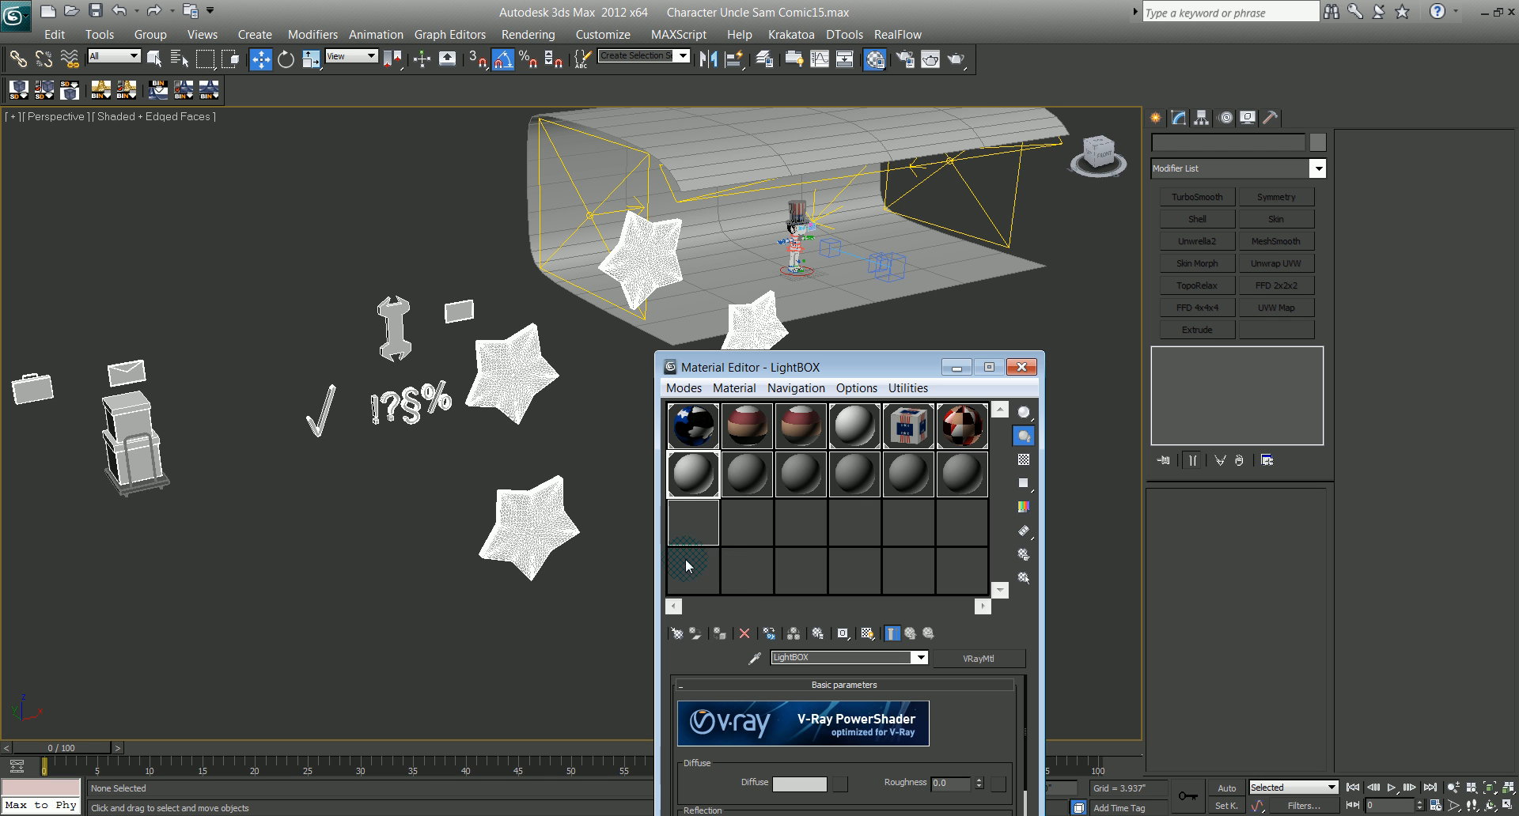
{"action": "scroll", "coordinate": [442, 585], "scroll_direction": "up", "scroll_amount": 6}
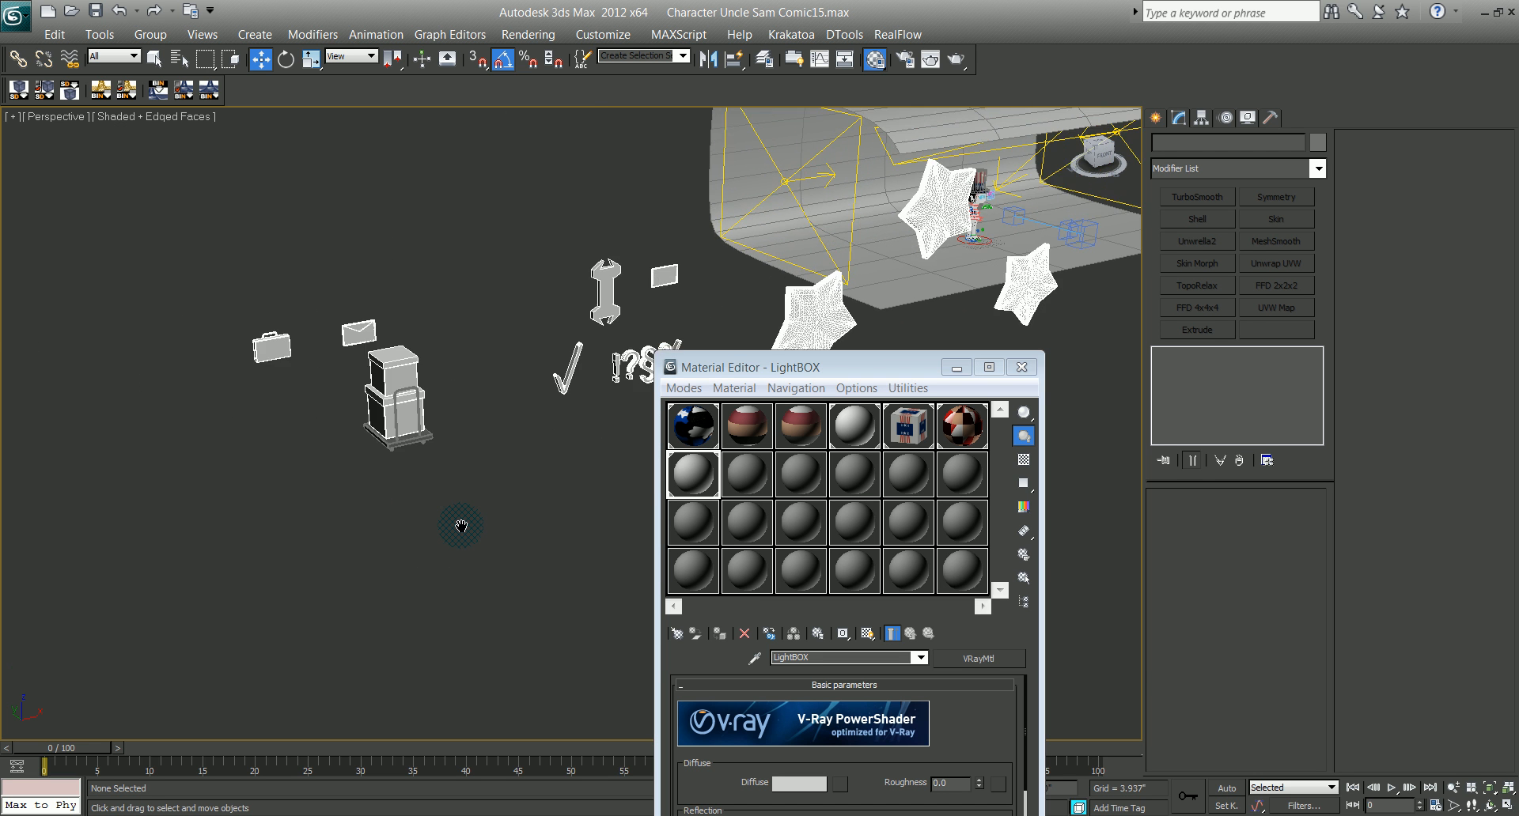
{"action": "scroll", "coordinate": [301, 534], "scroll_direction": "up", "scroll_amount": 5}
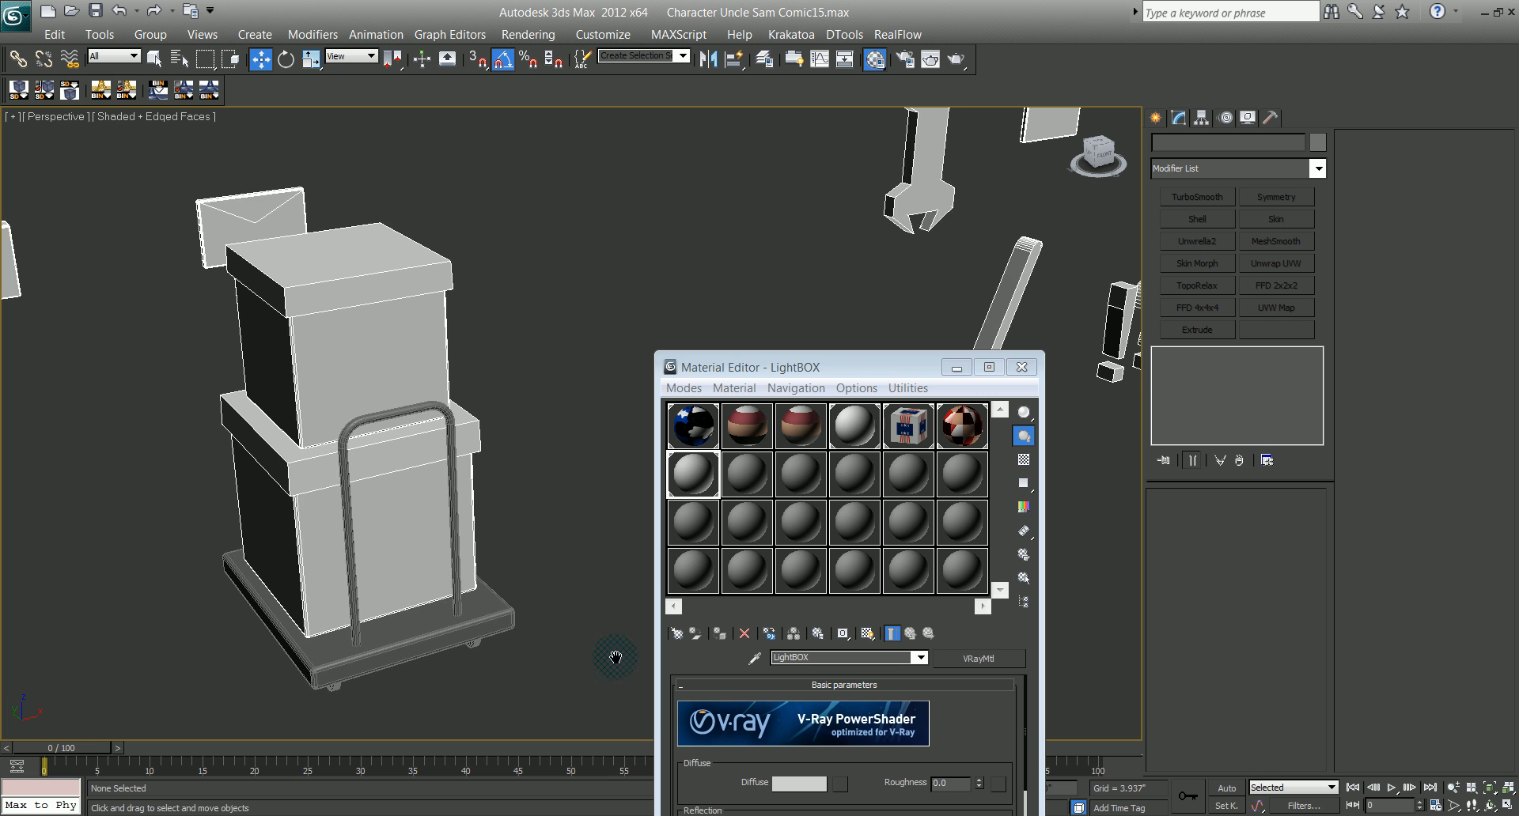
{"action": "left_click", "coordinate": [747, 474]}
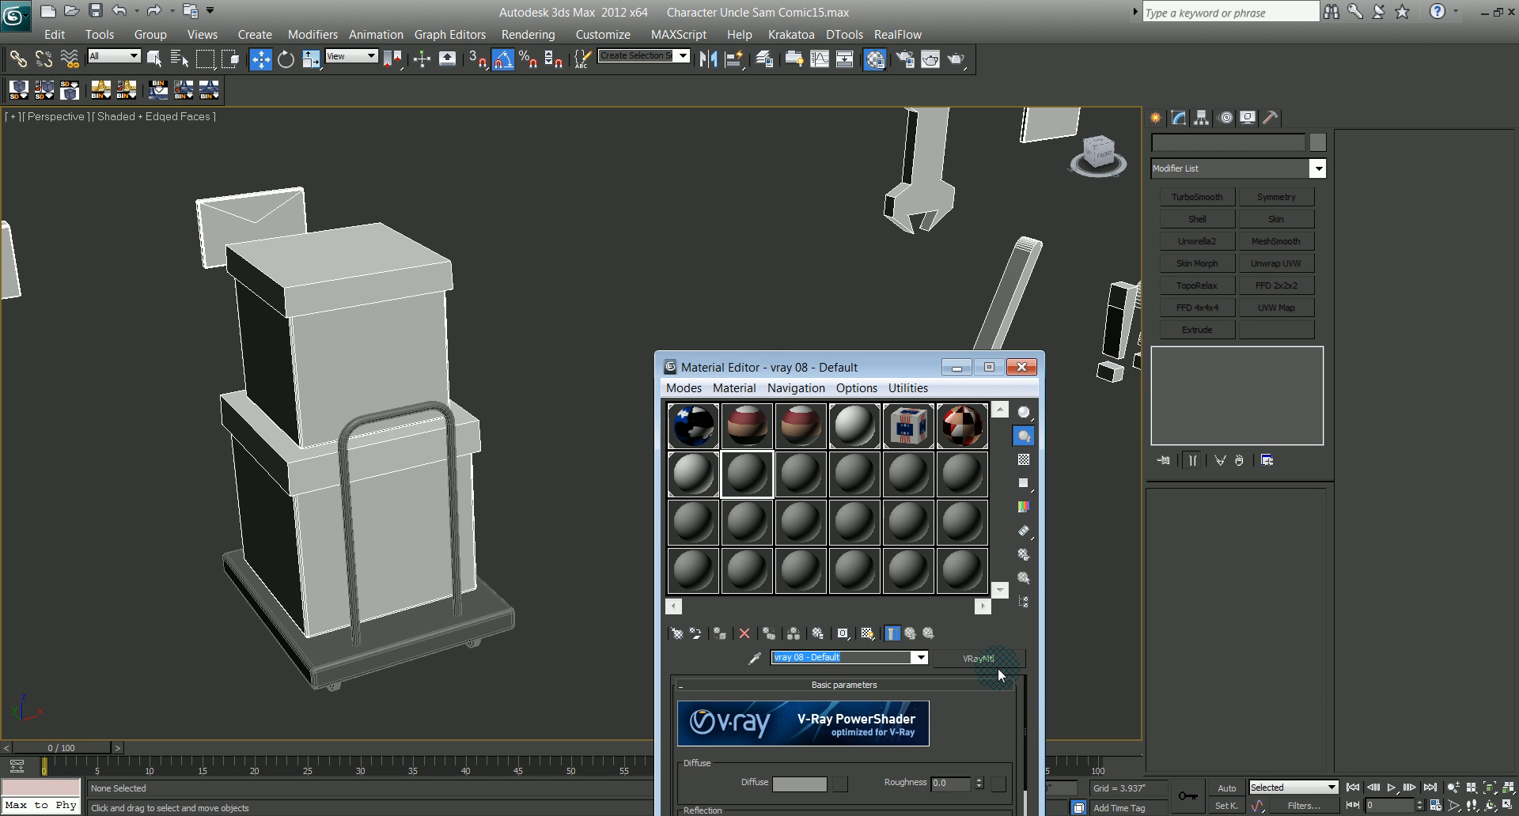
{"action": "type", "text": "crates"}
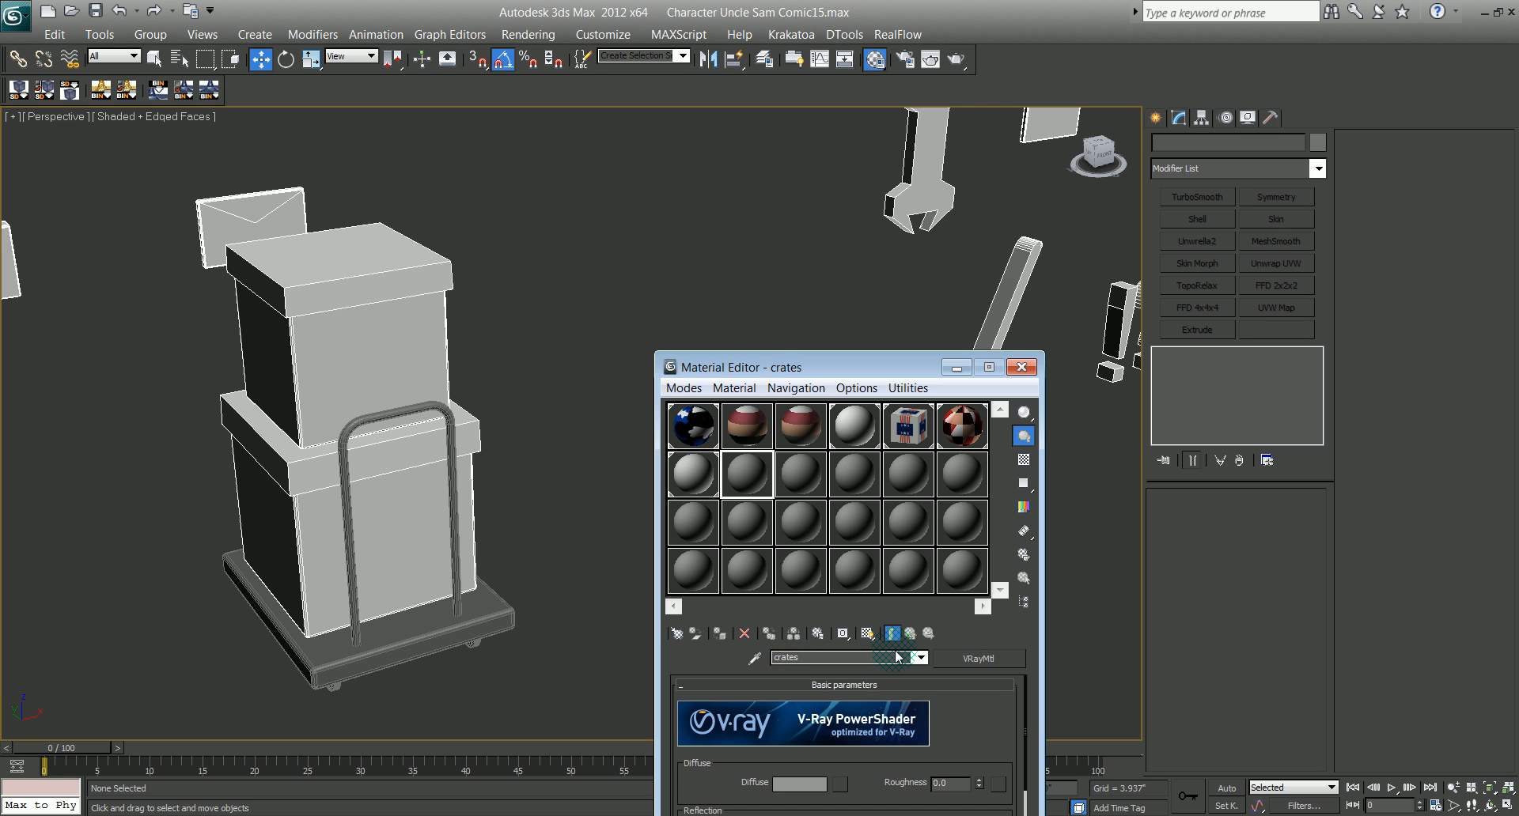
Step: Set the crates material's diffuse colour to a cardboard tan of about RGB 203, 170, 89
{"action": "left_click", "coordinate": [781, 790]}
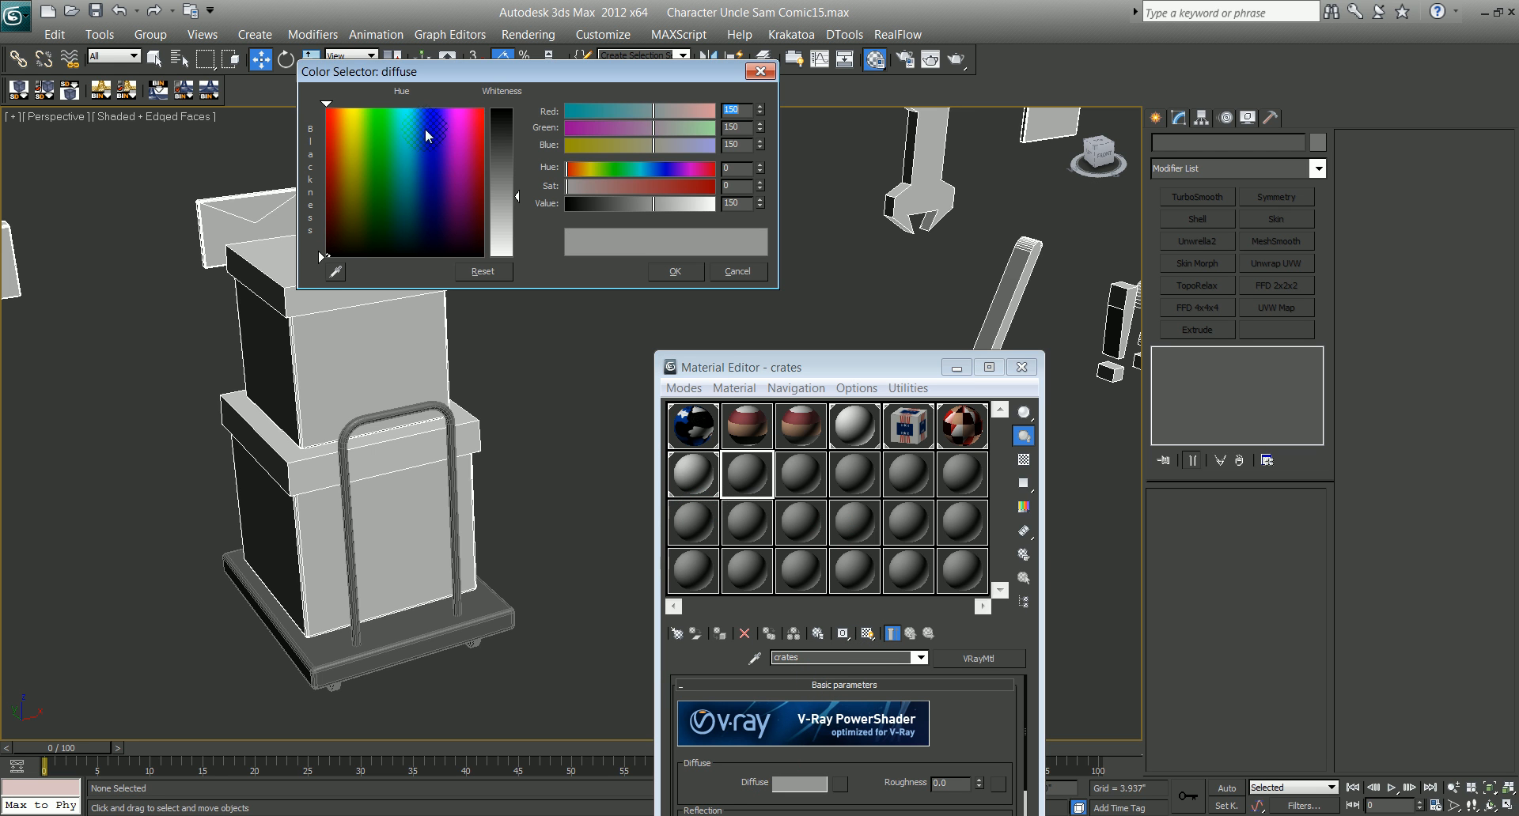
{"action": "left_click", "coordinate": [378, 145]}
{"action": "left_click_drag", "start_coordinate": [462, 171], "coordinate": [350, 193]}
{"action": "left_click_drag", "start_coordinate": [687, 185], "coordinate": [658, 203]}
{"action": "mouse_move", "coordinate": [685, 127]}
{"action": "left_mouse_down"}
{"action": "mouse_move", "coordinate": [663, 130]}
{"action": "mouse_move", "coordinate": [703, 115]}
{"action": "mouse_move", "coordinate": [684, 115]}
{"action": "left_mouse_up"}
{"action": "left_click_drag", "start_coordinate": [659, 187], "coordinate": [650, 192]}
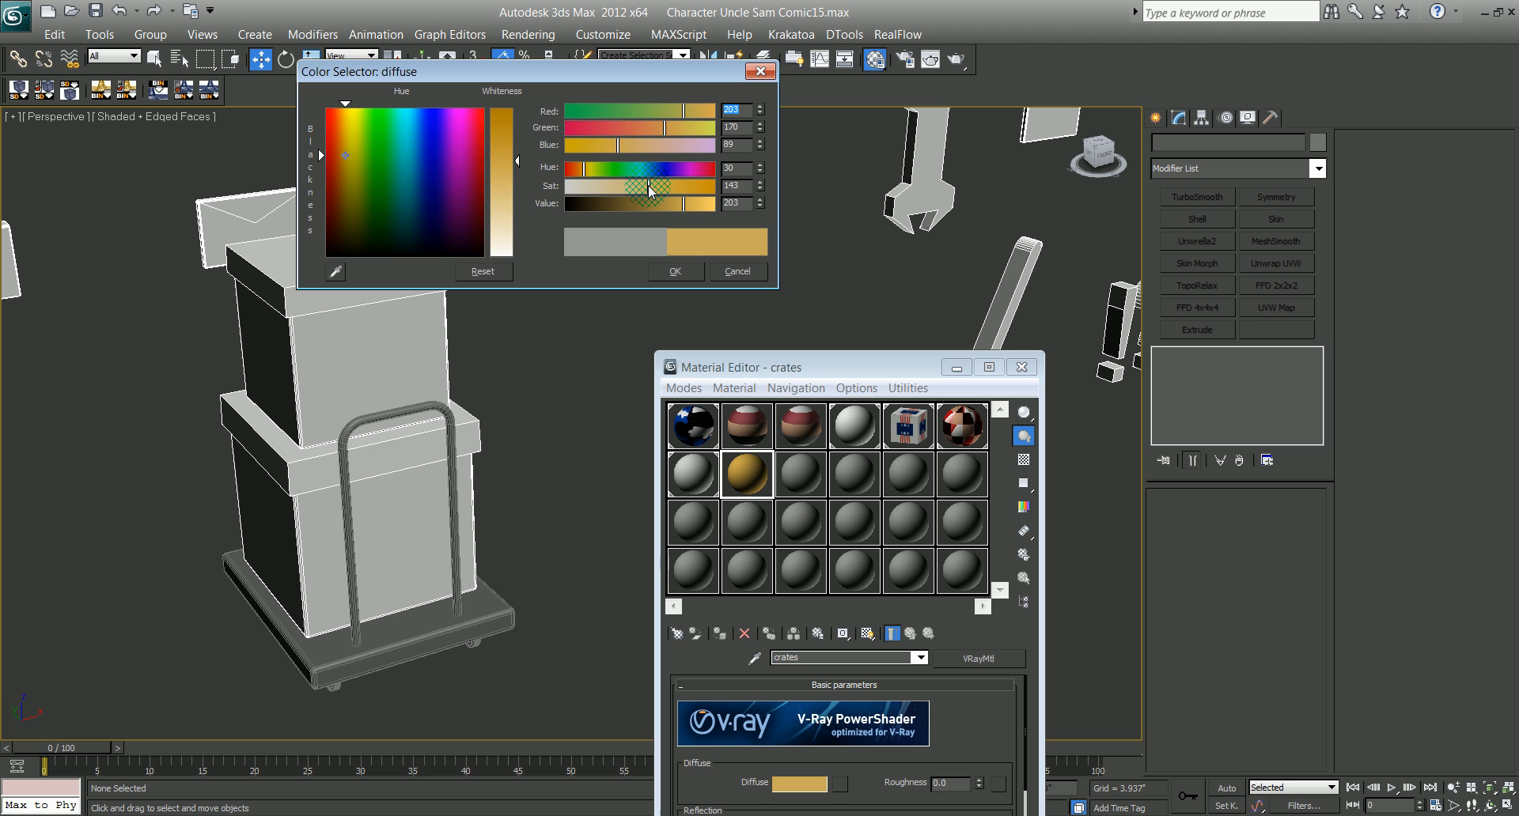
{"action": "left_click", "coordinate": [675, 271]}
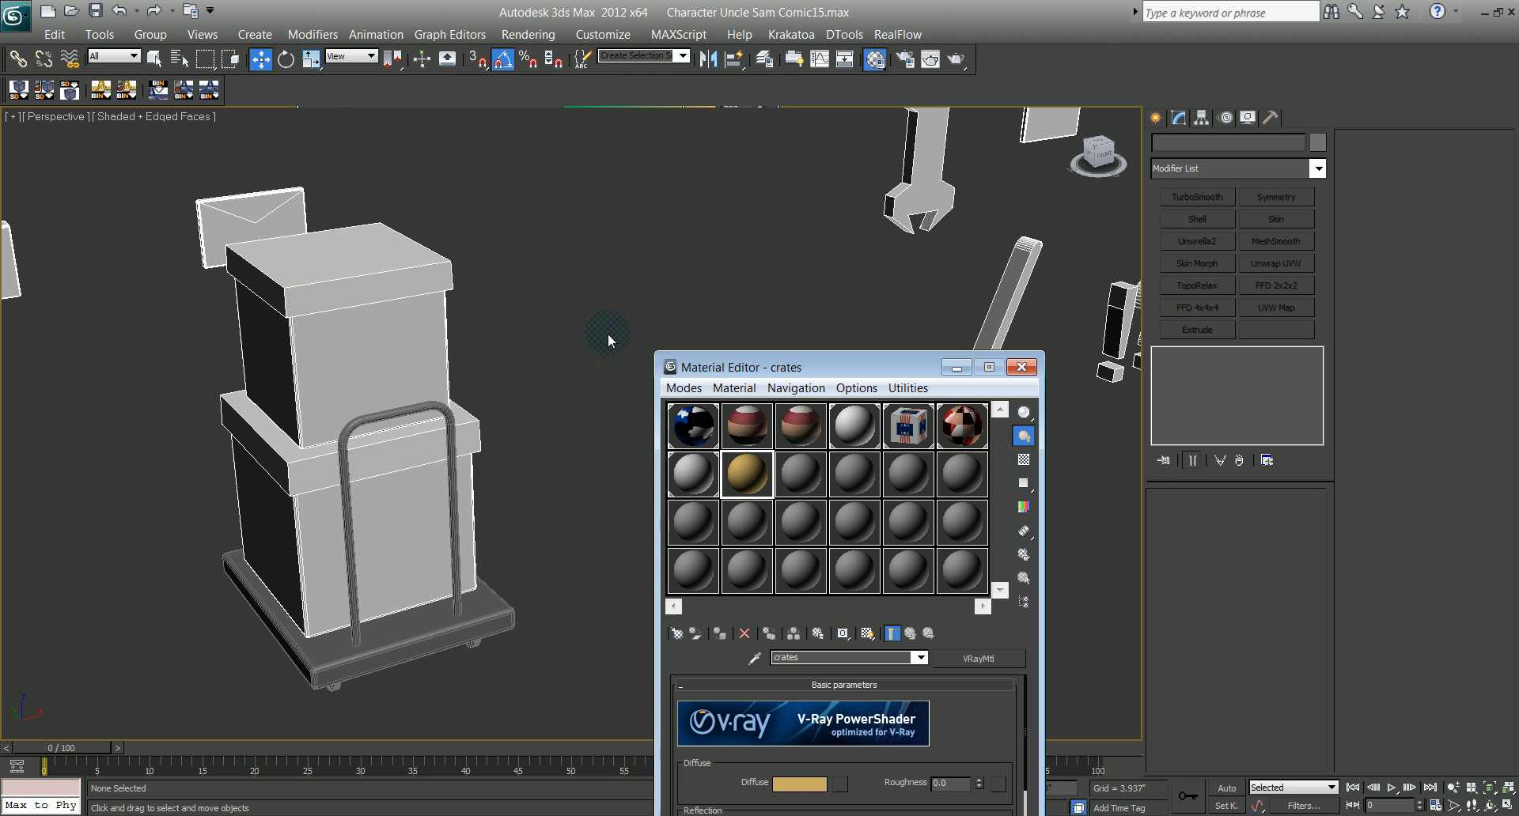
Step: Assign the crates material to the lower and upper boxes on the buggy
{"action": "left_click", "coordinate": [305, 511]}
{"action": "left_click", "coordinate": [719, 634]}
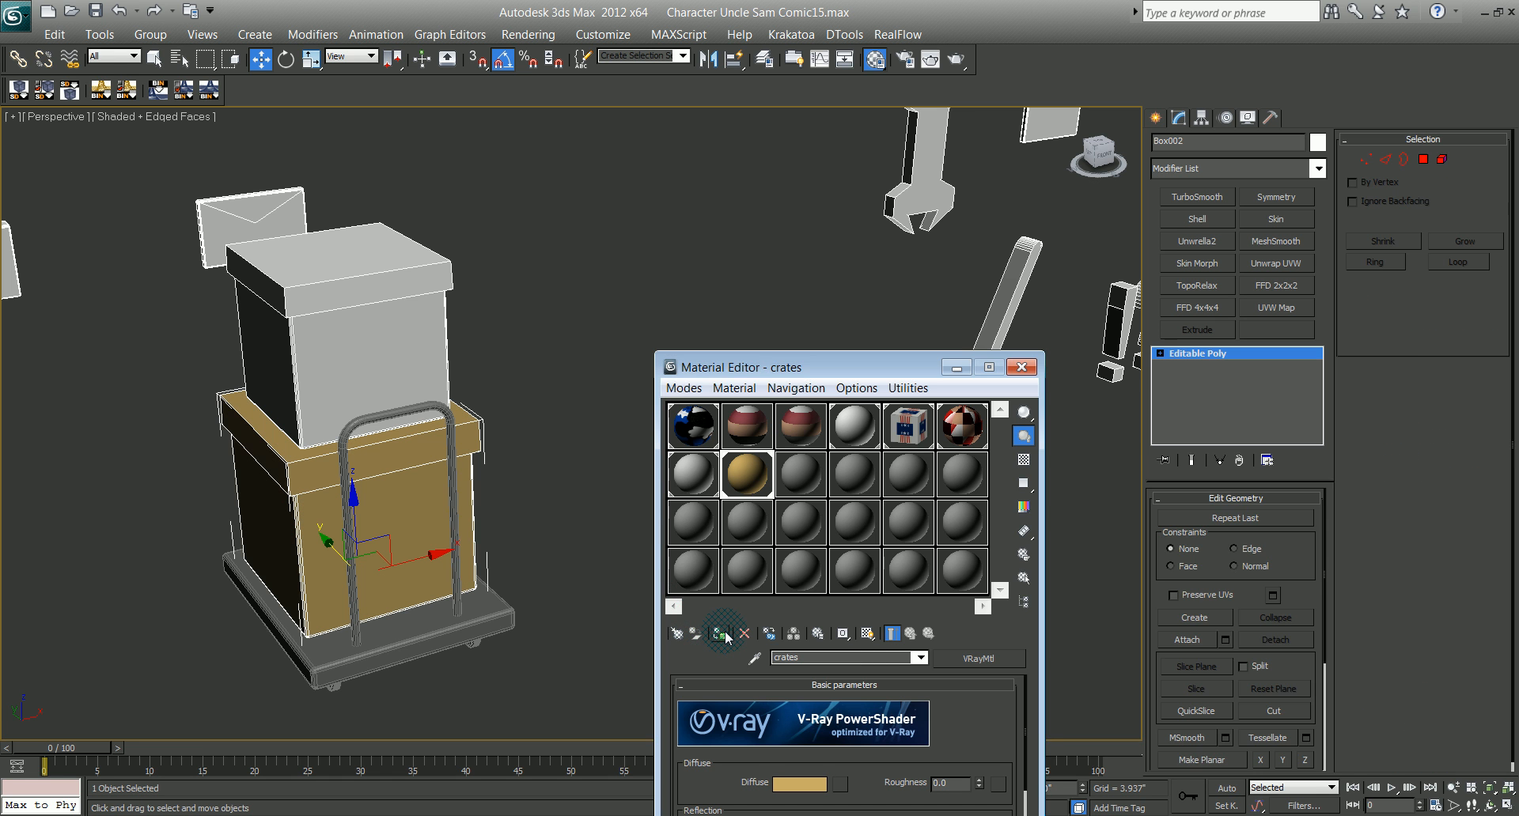
{"action": "left_click", "coordinate": [344, 310]}
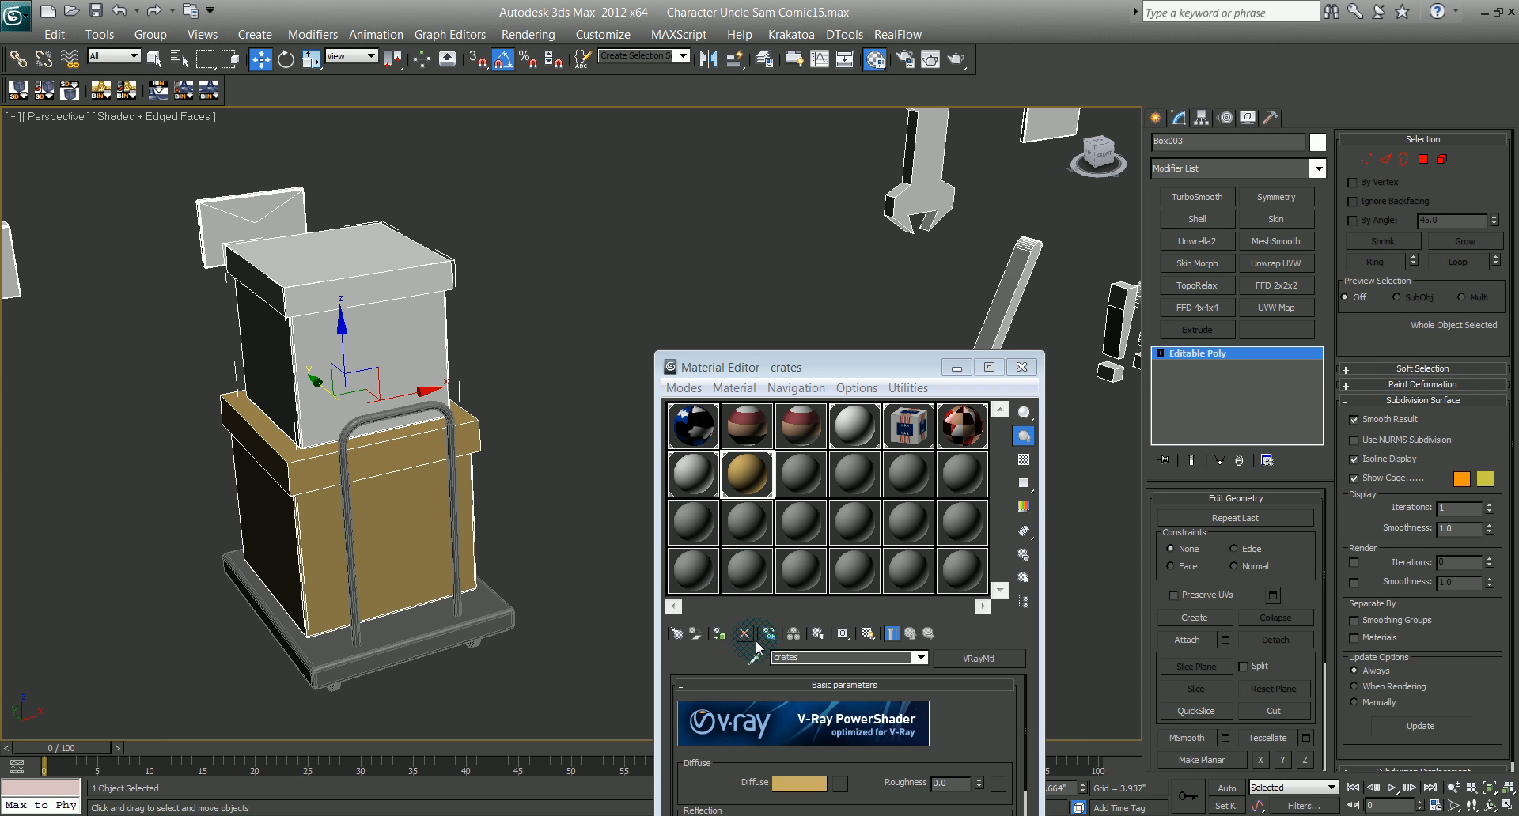
{"action": "left_click", "coordinate": [720, 633]}
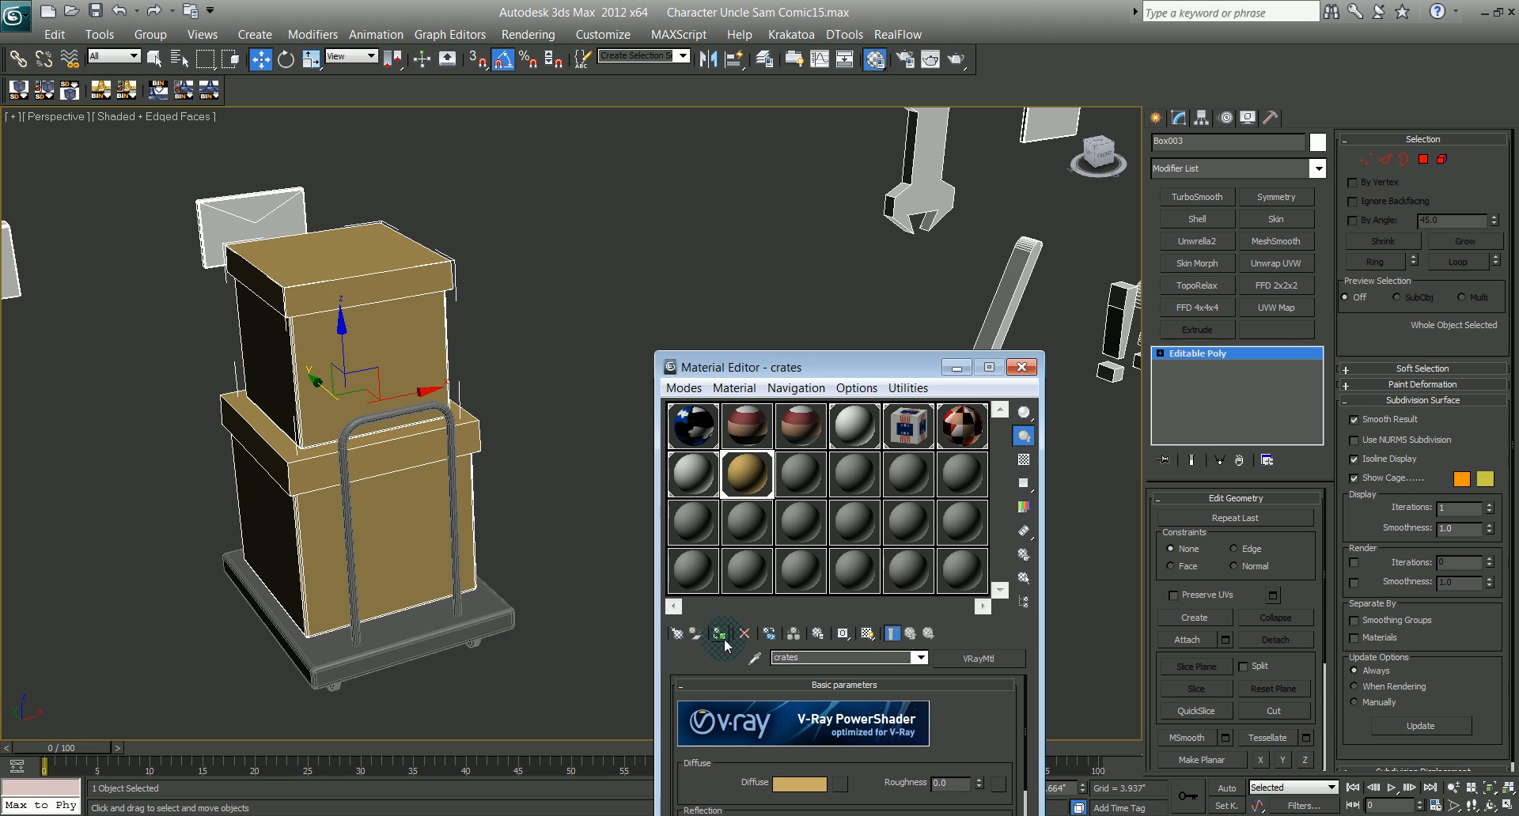
Step: Name the next unused V-Ray material "buggy" and move the Material Editor up to expose its basic parameters
{"action": "middle_click_drag", "start_coordinate": [419, 602], "coordinate": [358, 450]}
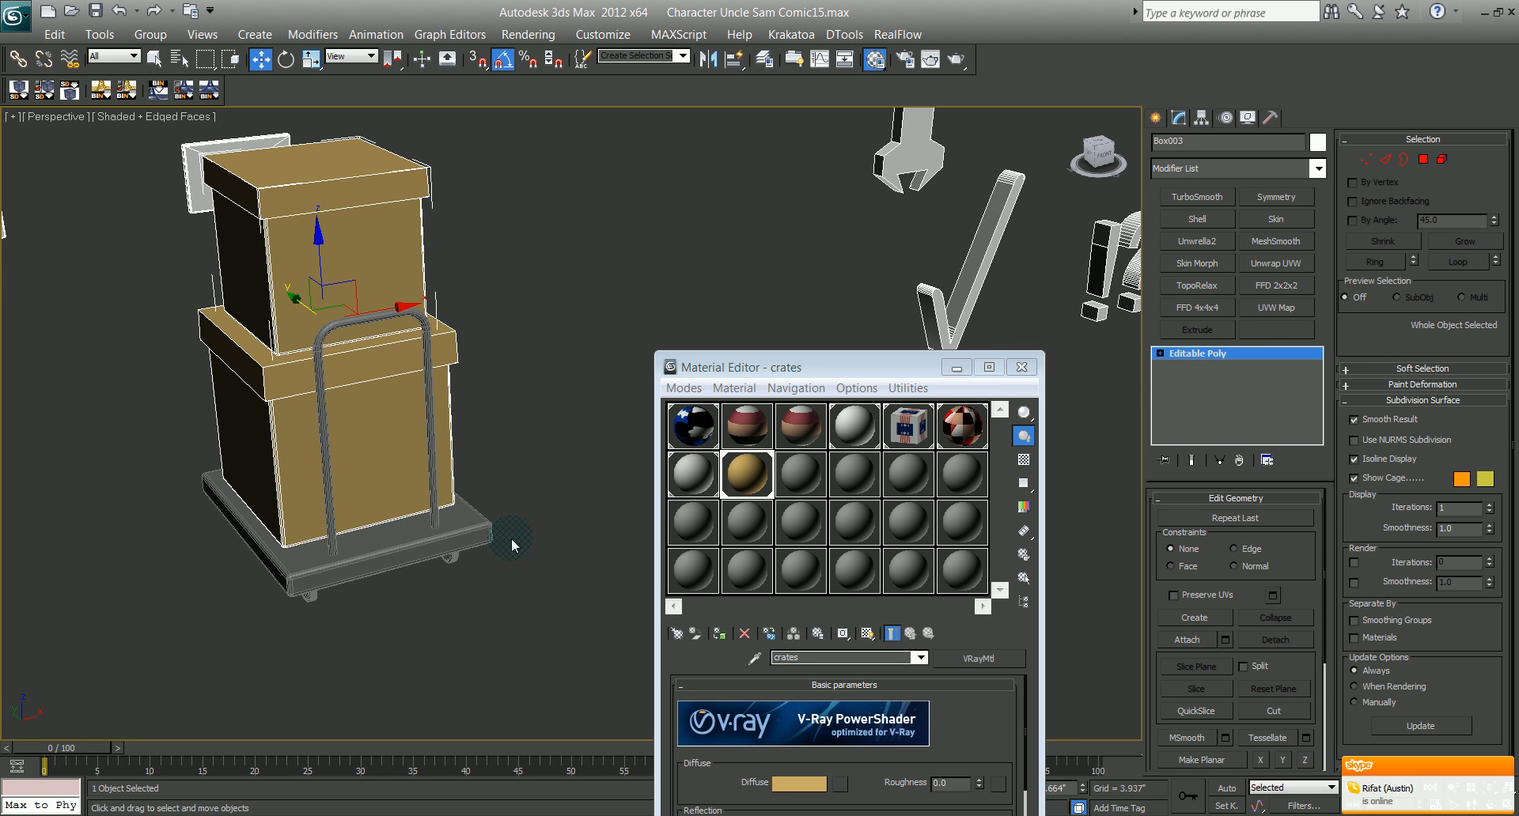
{"action": "middle_click_drag", "start_coordinate": [378, 594], "coordinate": [452, 616]}
{"action": "left_click", "coordinate": [791, 475]}
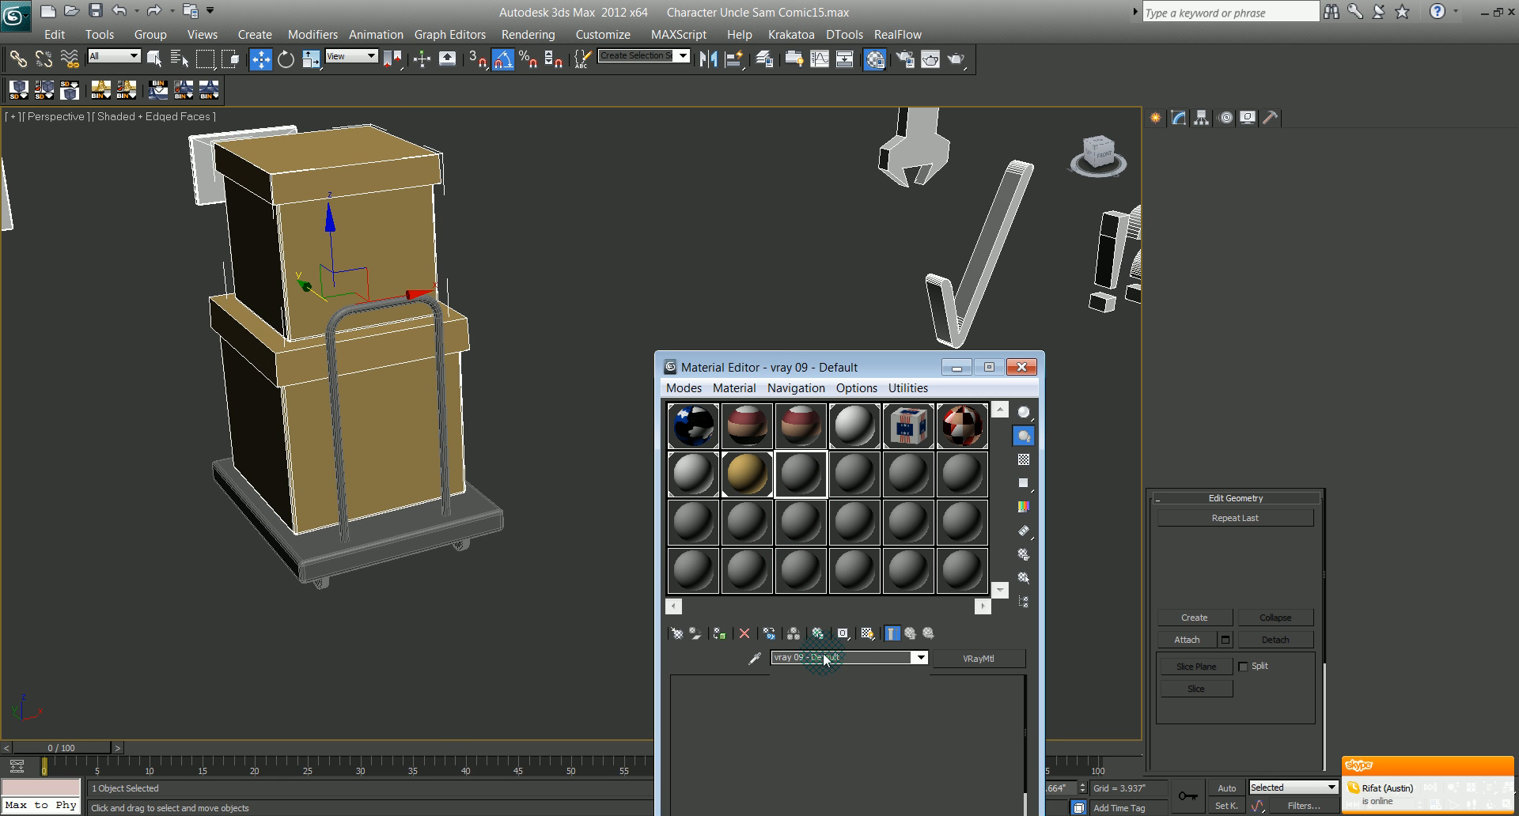
{"action": "left_click_drag", "start_coordinate": [835, 659], "coordinate": [594, 667]}
{"action": "type", "text": "buggy"}
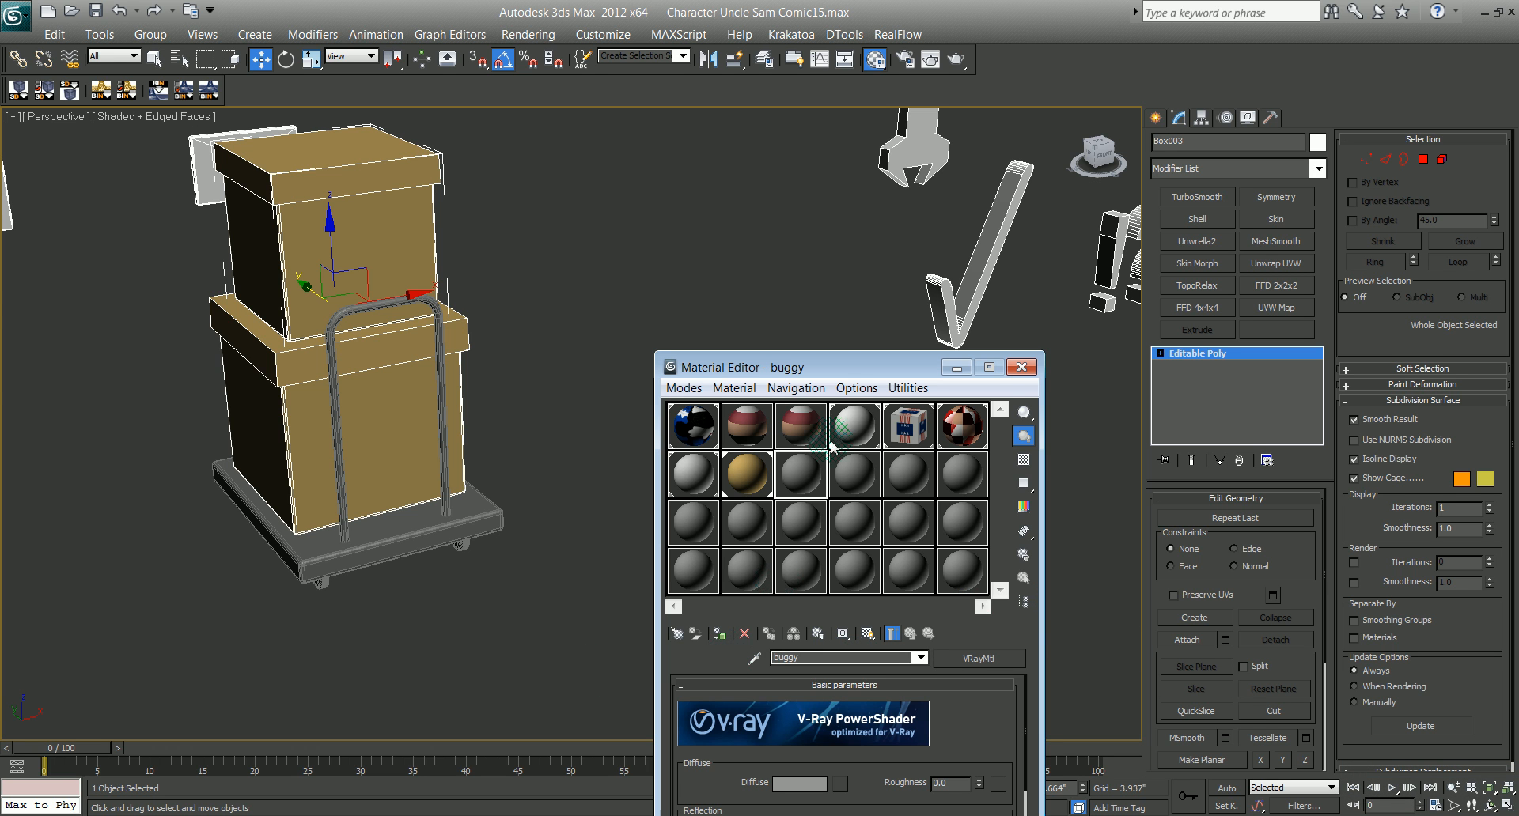
{"action": "left_click_drag", "start_coordinate": [838, 367], "coordinate": [830, 175]}
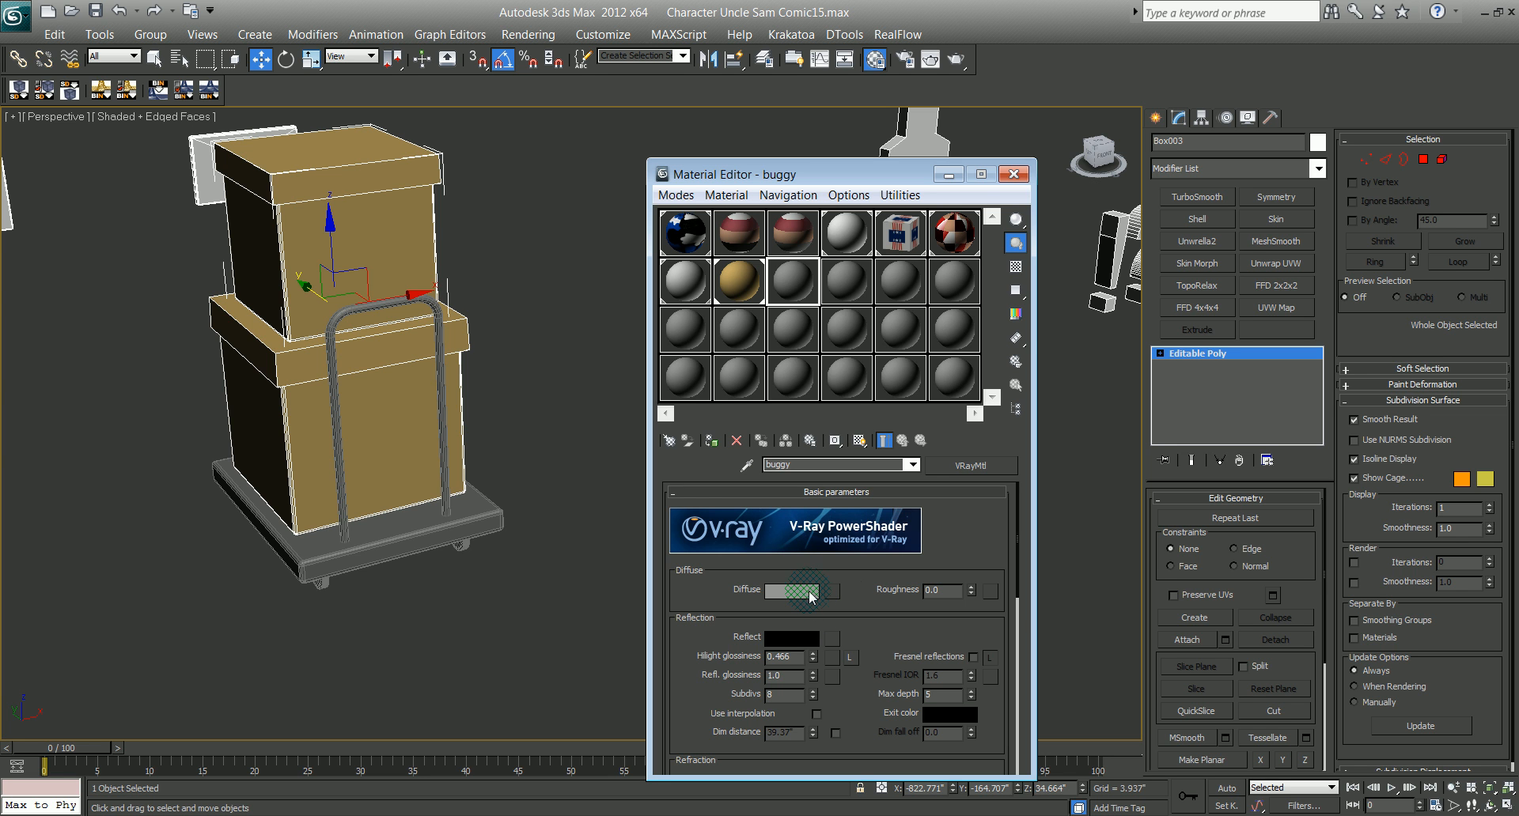
Step: Put a Checker map in the buggy material's diffuse slot and show it in the viewport
{"action": "left_click", "coordinate": [839, 595]}
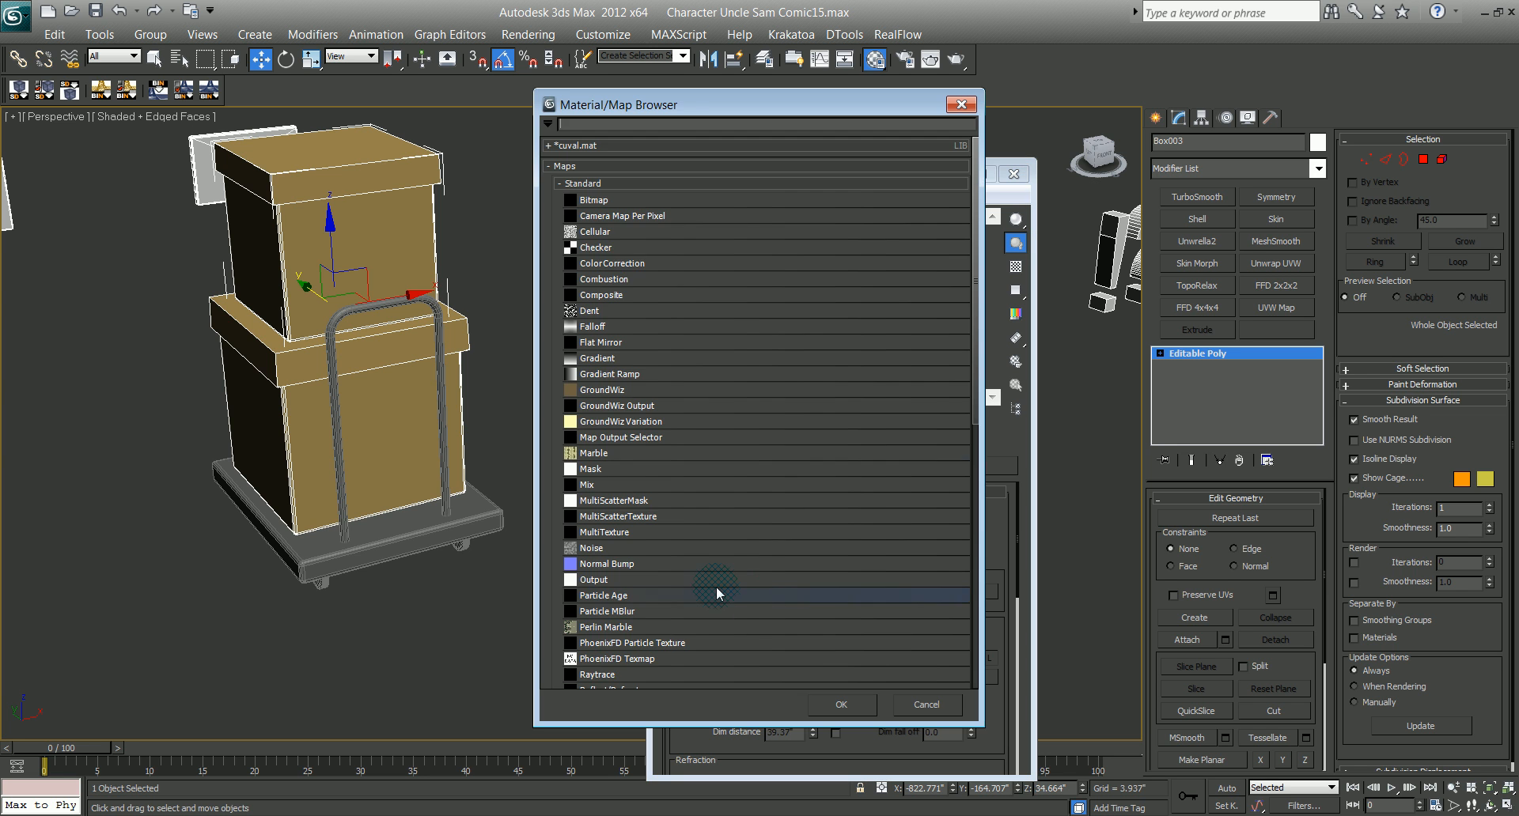
{"action": "double_click", "coordinate": [597, 247]}
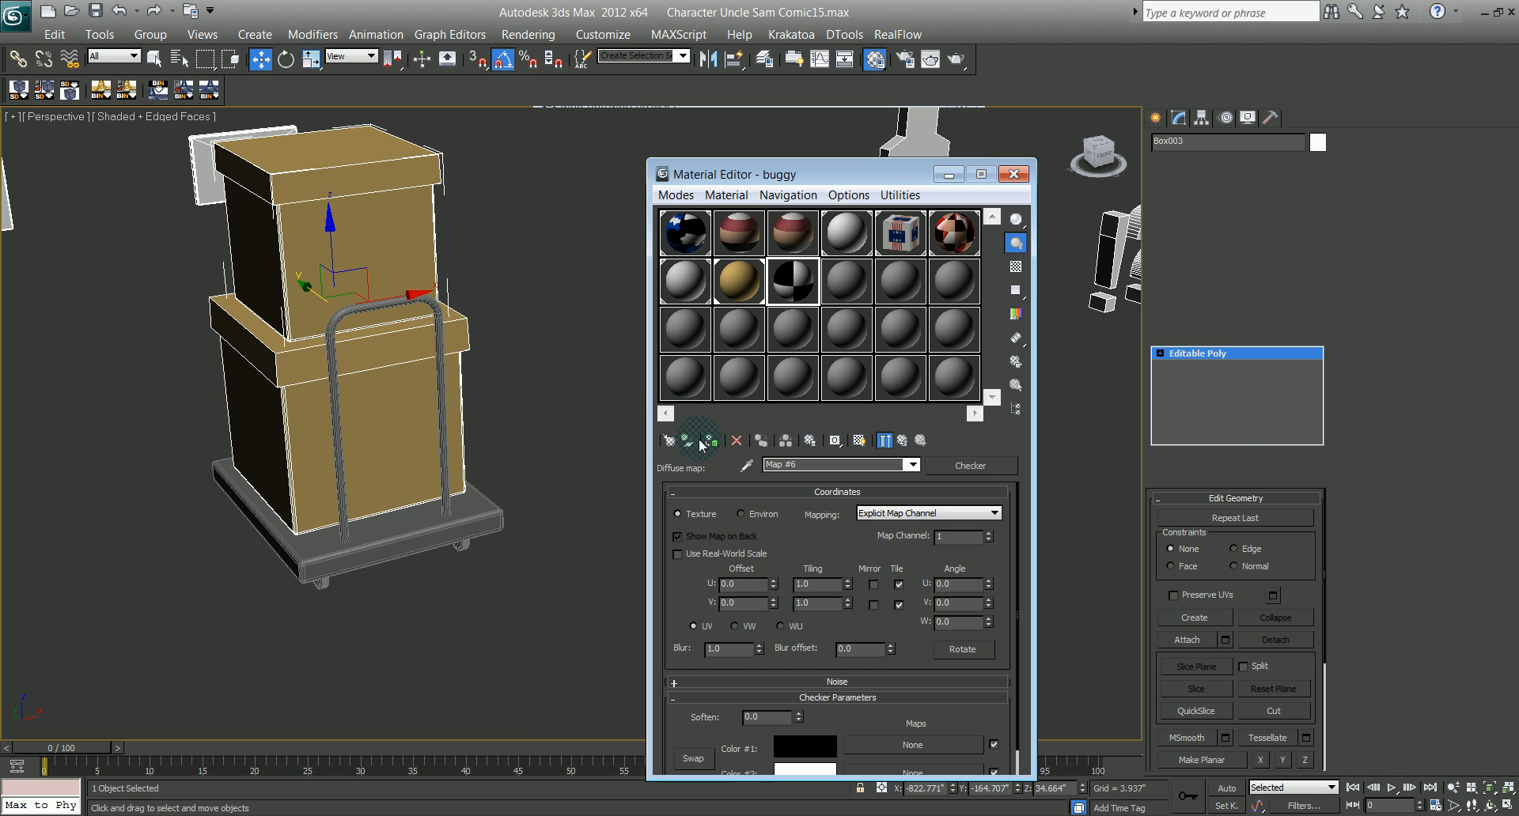
{"action": "left_click_drag", "start_coordinate": [679, 597], "coordinate": [680, 558]}
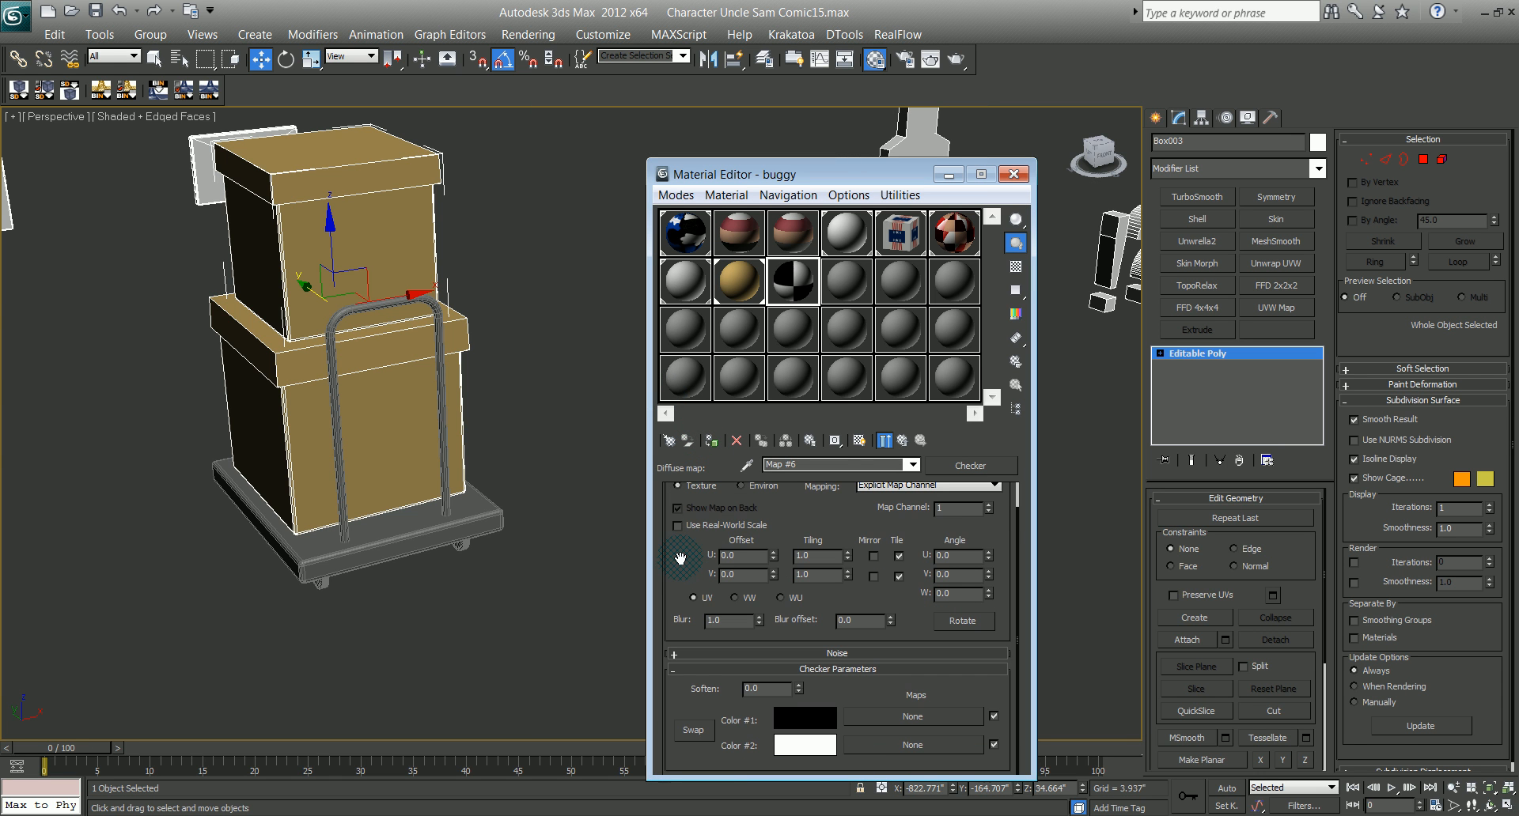
{"action": "left_click", "coordinate": [859, 441]}
Step: Set the checker colours to dark grey and mid grey (value 109), and assign the buggy material to the cart's platform
{"action": "left_click", "coordinate": [790, 711]}
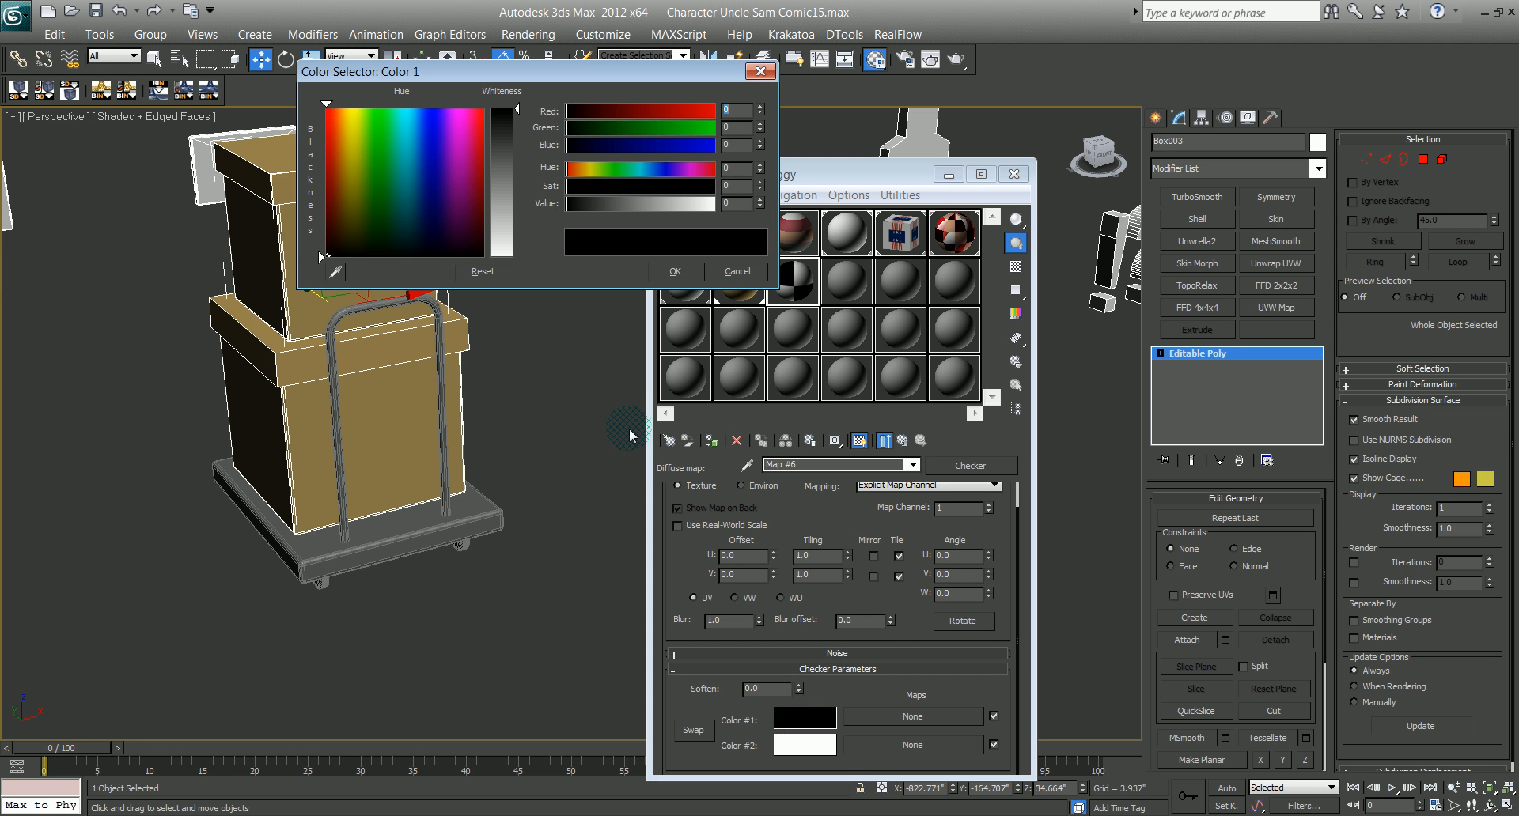
{"action": "left_click_drag", "start_coordinate": [525, 139], "coordinate": [518, 152]}
{"action": "left_click", "coordinate": [664, 275]}
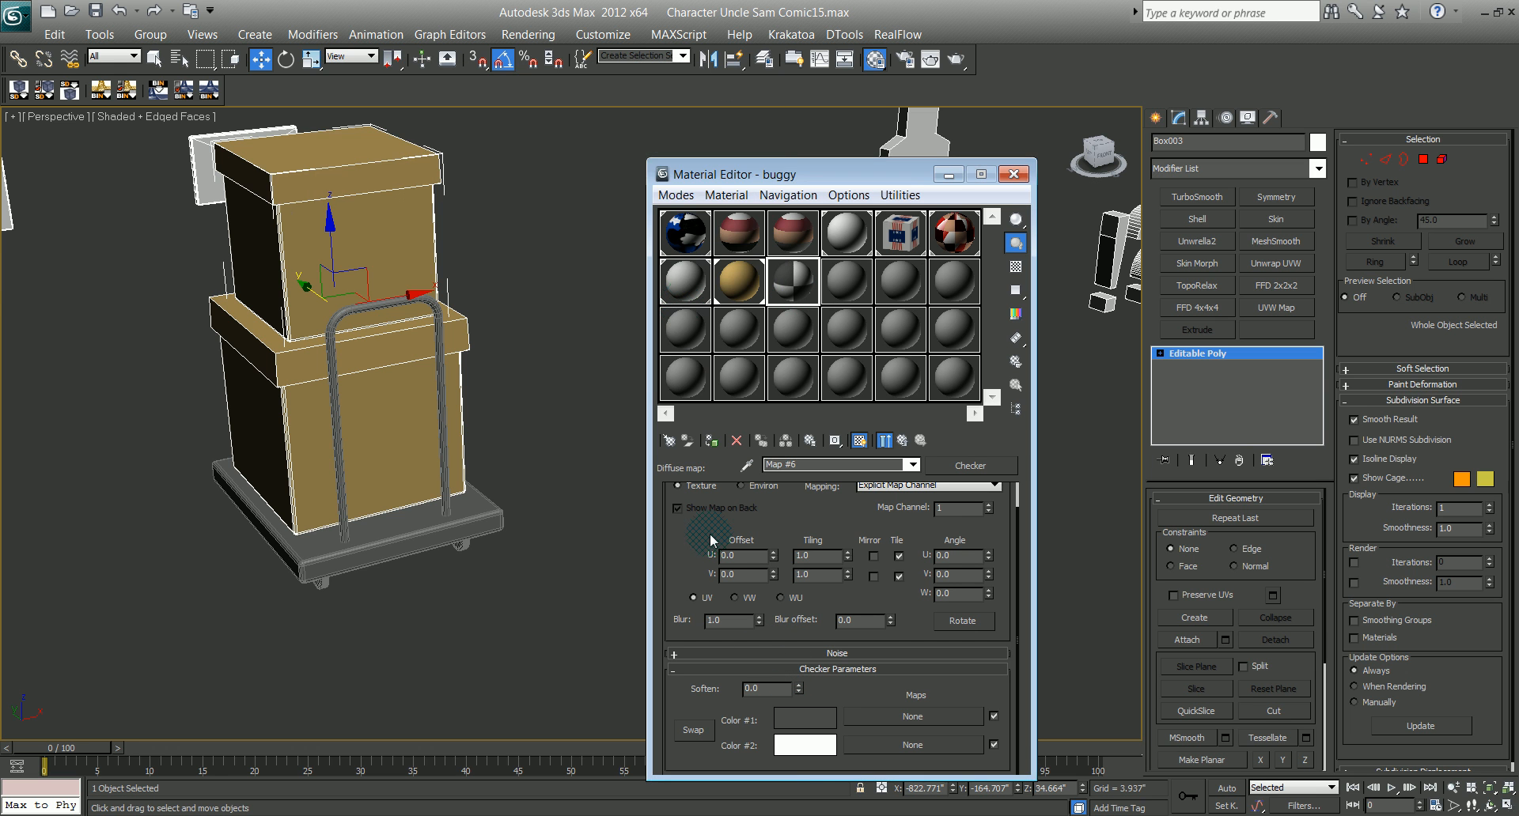
{"action": "left_click", "coordinate": [803, 745]}
{"action": "left_click_drag", "start_coordinate": [525, 210], "coordinate": [520, 172]}
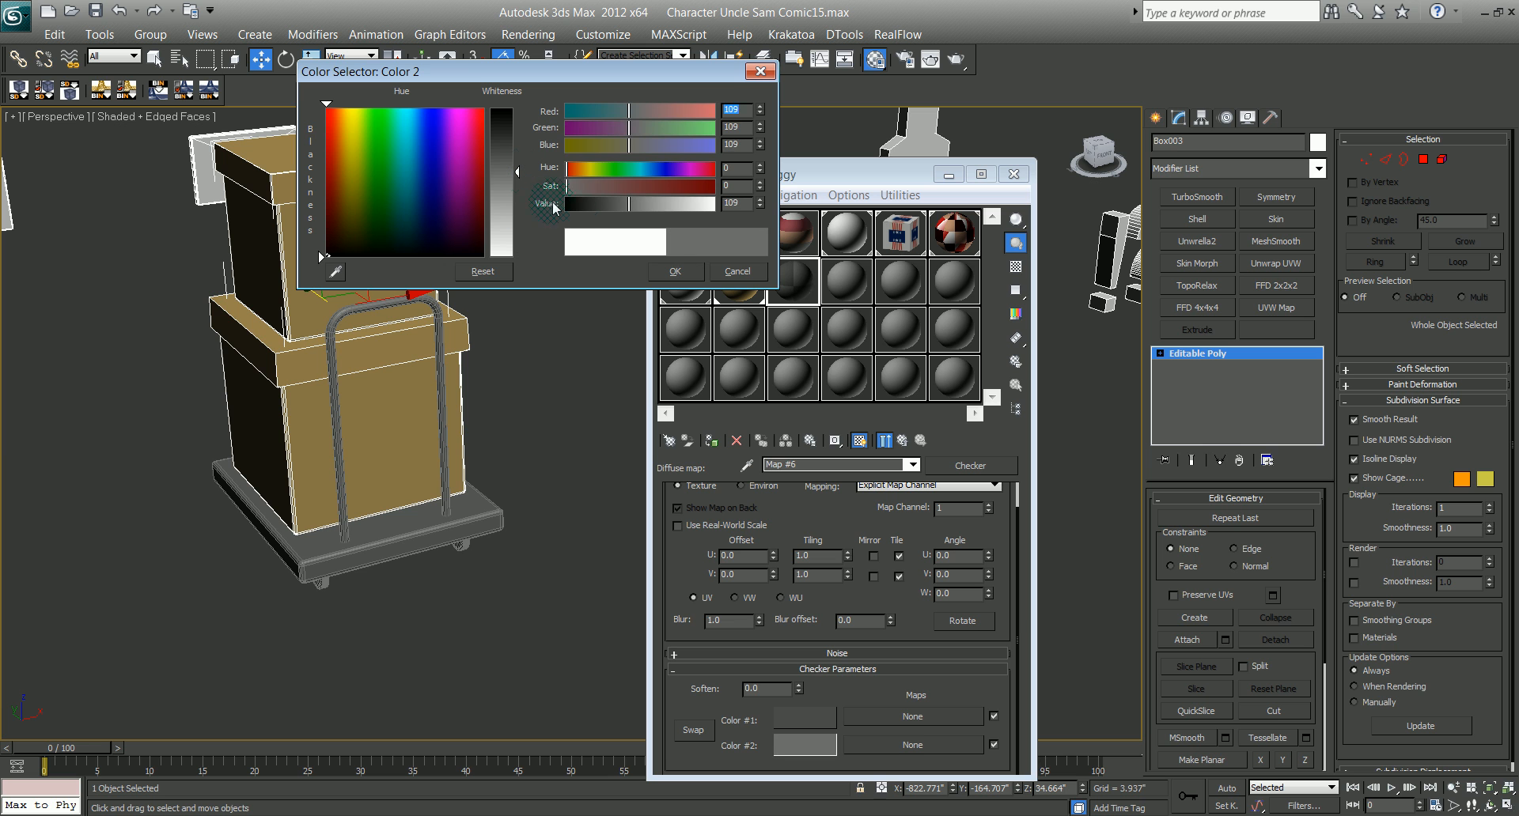
{"action": "left_click", "coordinate": [674, 273]}
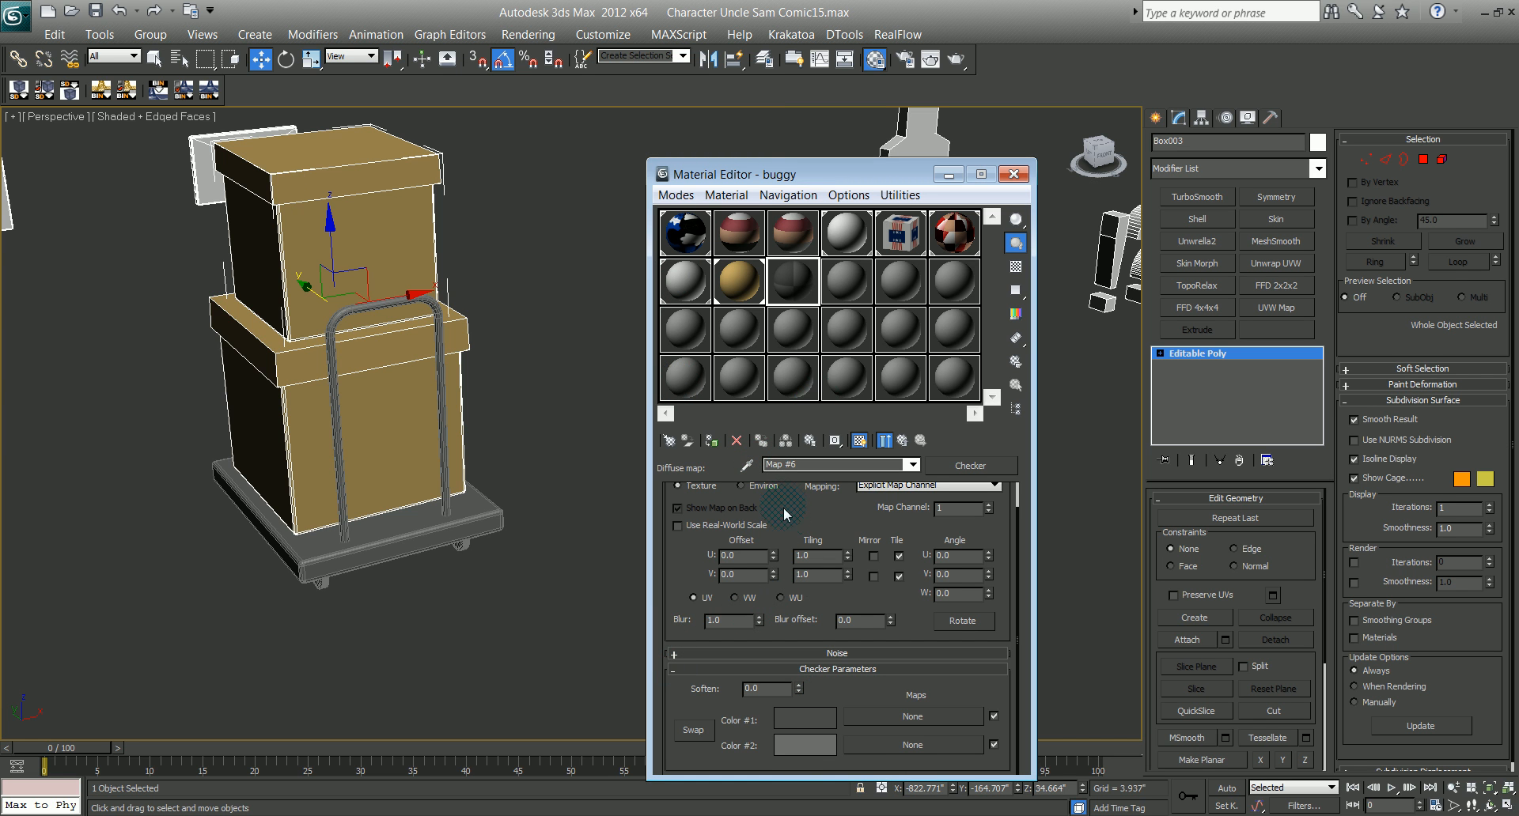
{"action": "left_click_drag", "start_coordinate": [764, 385], "coordinate": [293, 542]}
{"action": "middle_click_drag", "start_coordinate": [426, 580], "coordinate": [736, 514], "text": "alt"}
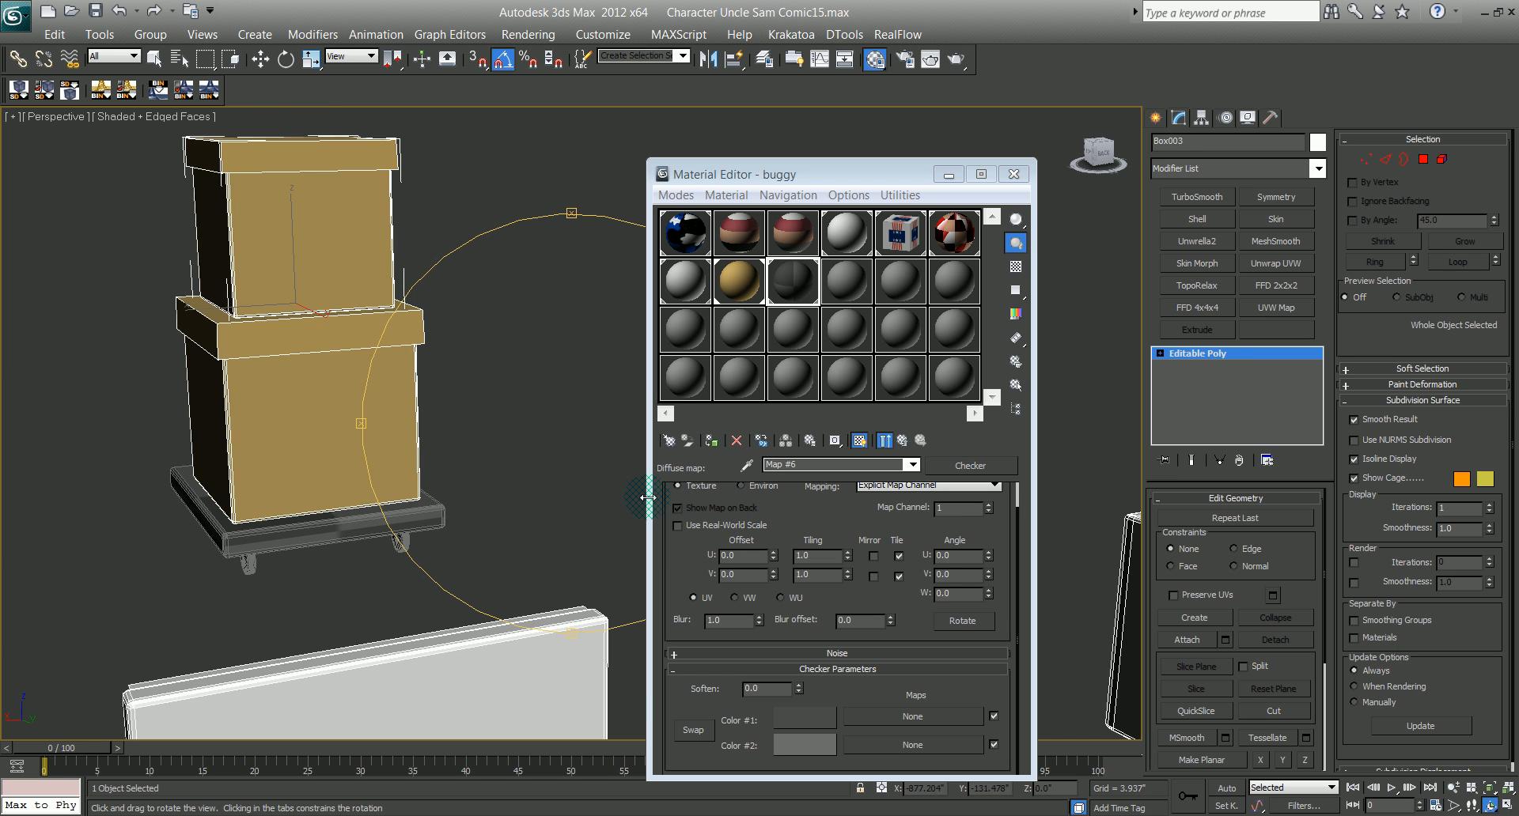
{"action": "left_click", "coordinate": [1276, 308]}
{"action": "middle_click_drag", "start_coordinate": [554, 537], "coordinate": [1095, 584], "text": "alt"}
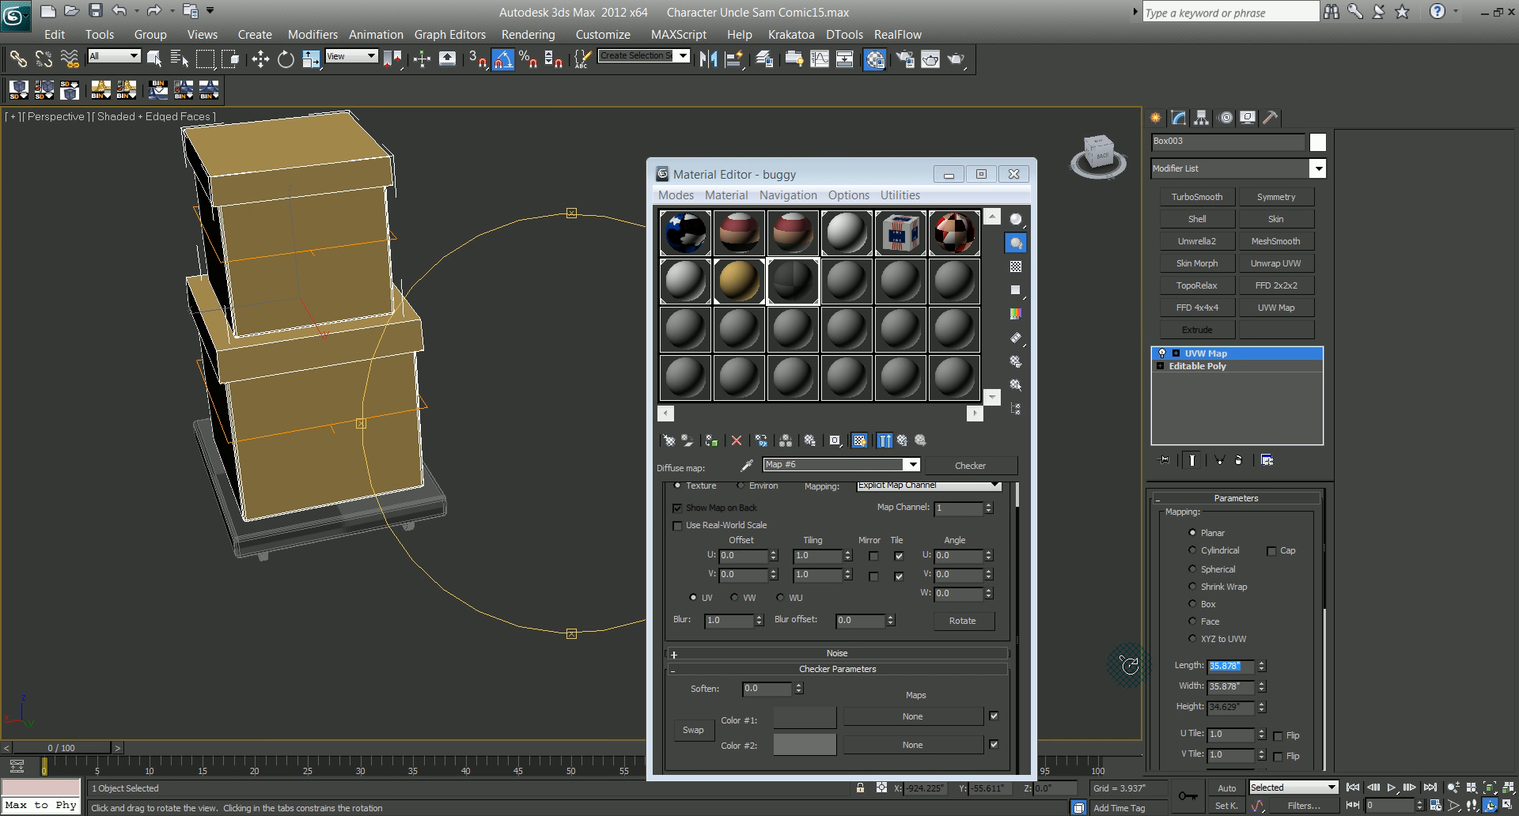
{"action": "middle_click_drag", "start_coordinate": [614, 451], "coordinate": [424, 309], "text": "alt"}
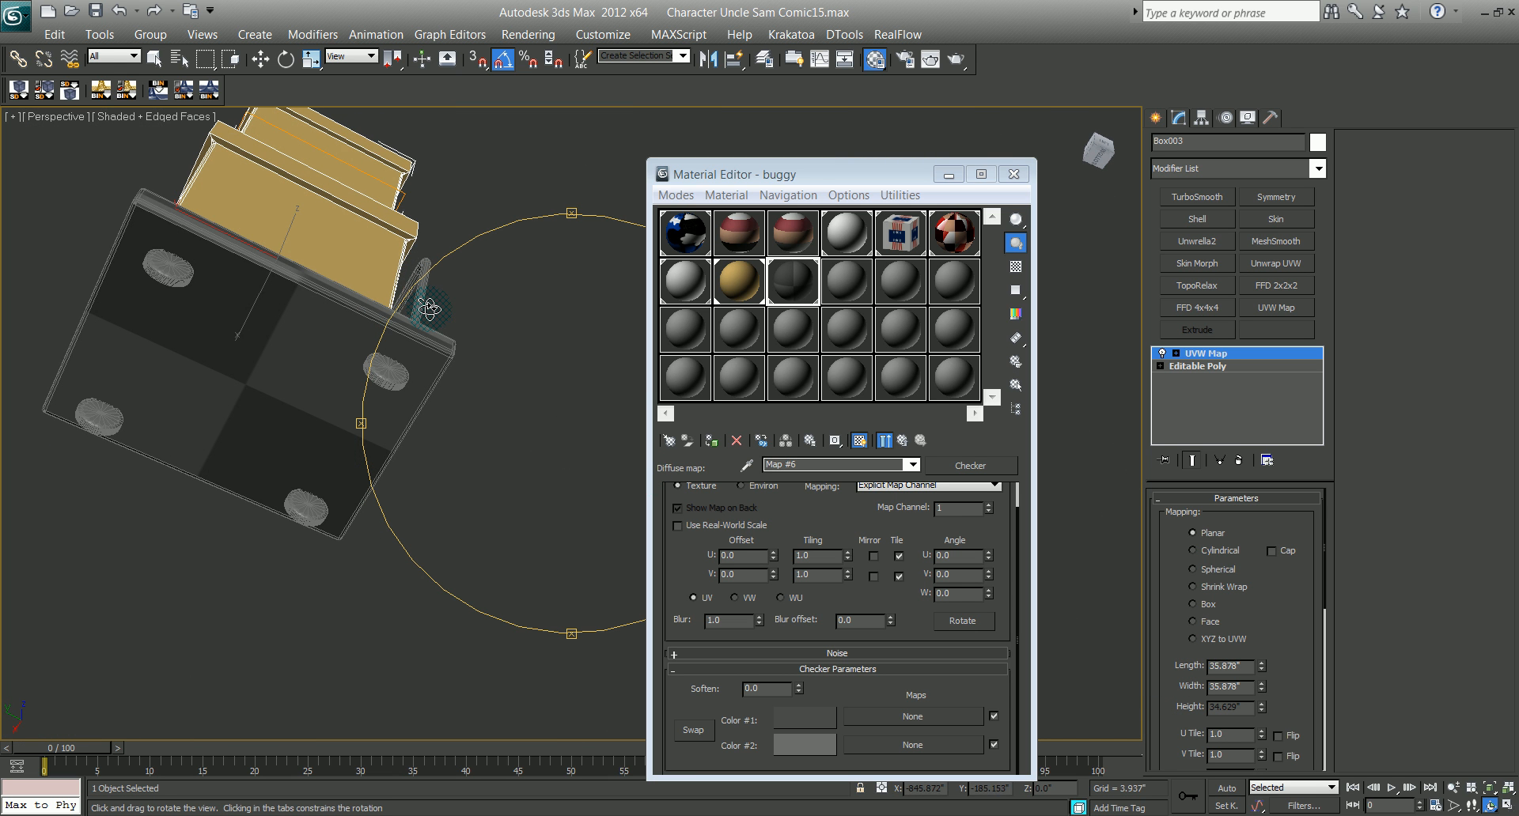
{"action": "double_click", "coordinate": [1245, 667]}
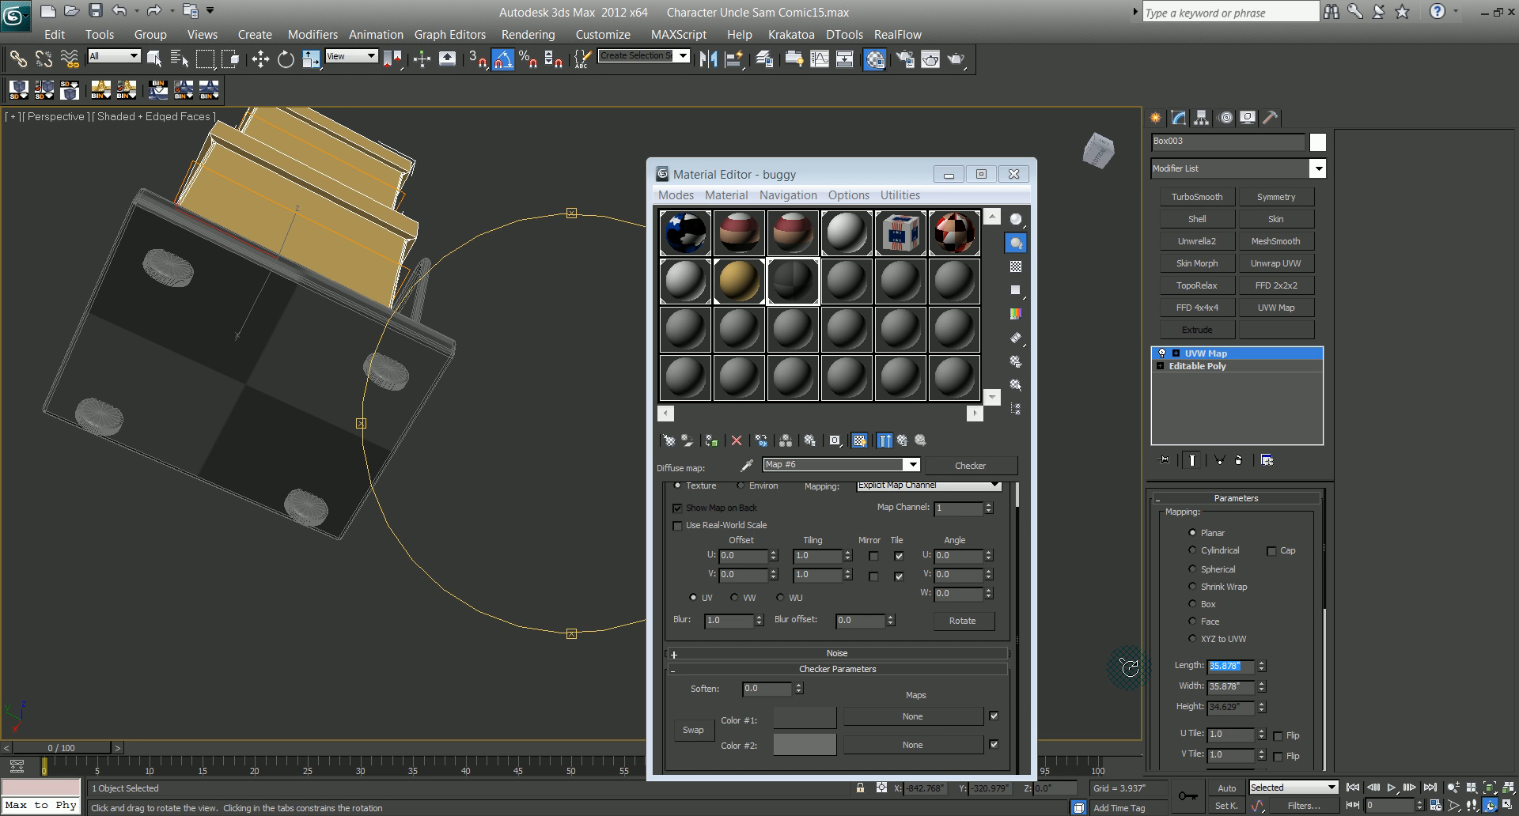
{"action": "double_click", "coordinate": [1250, 687]}
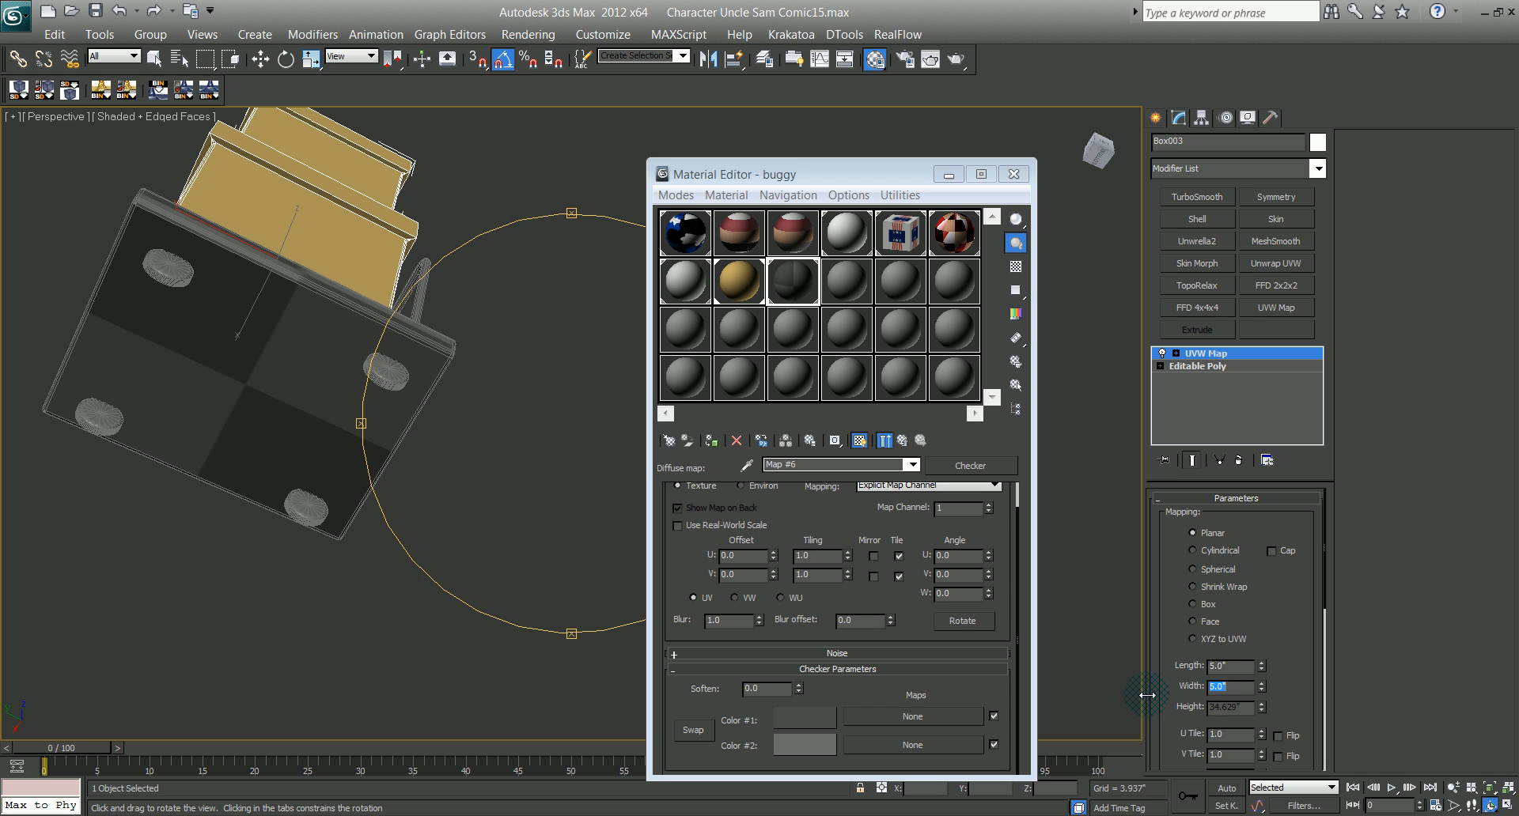
{"action": "left_click_drag", "start_coordinate": [589, 480], "coordinate": [465, 590]}
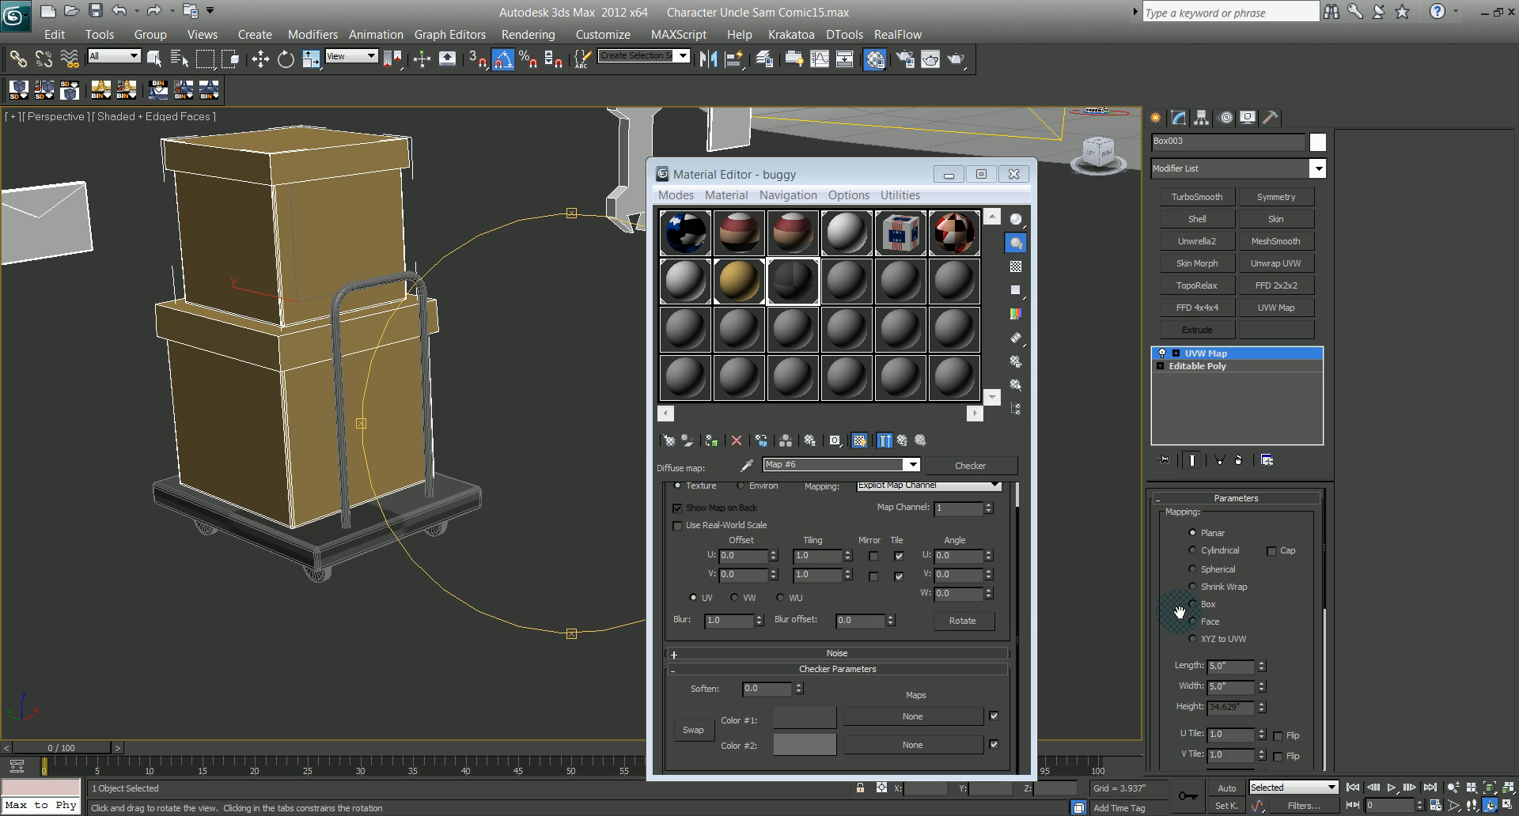
{"action": "left_click_drag", "start_coordinate": [1179, 611], "coordinate": [1179, 539]}
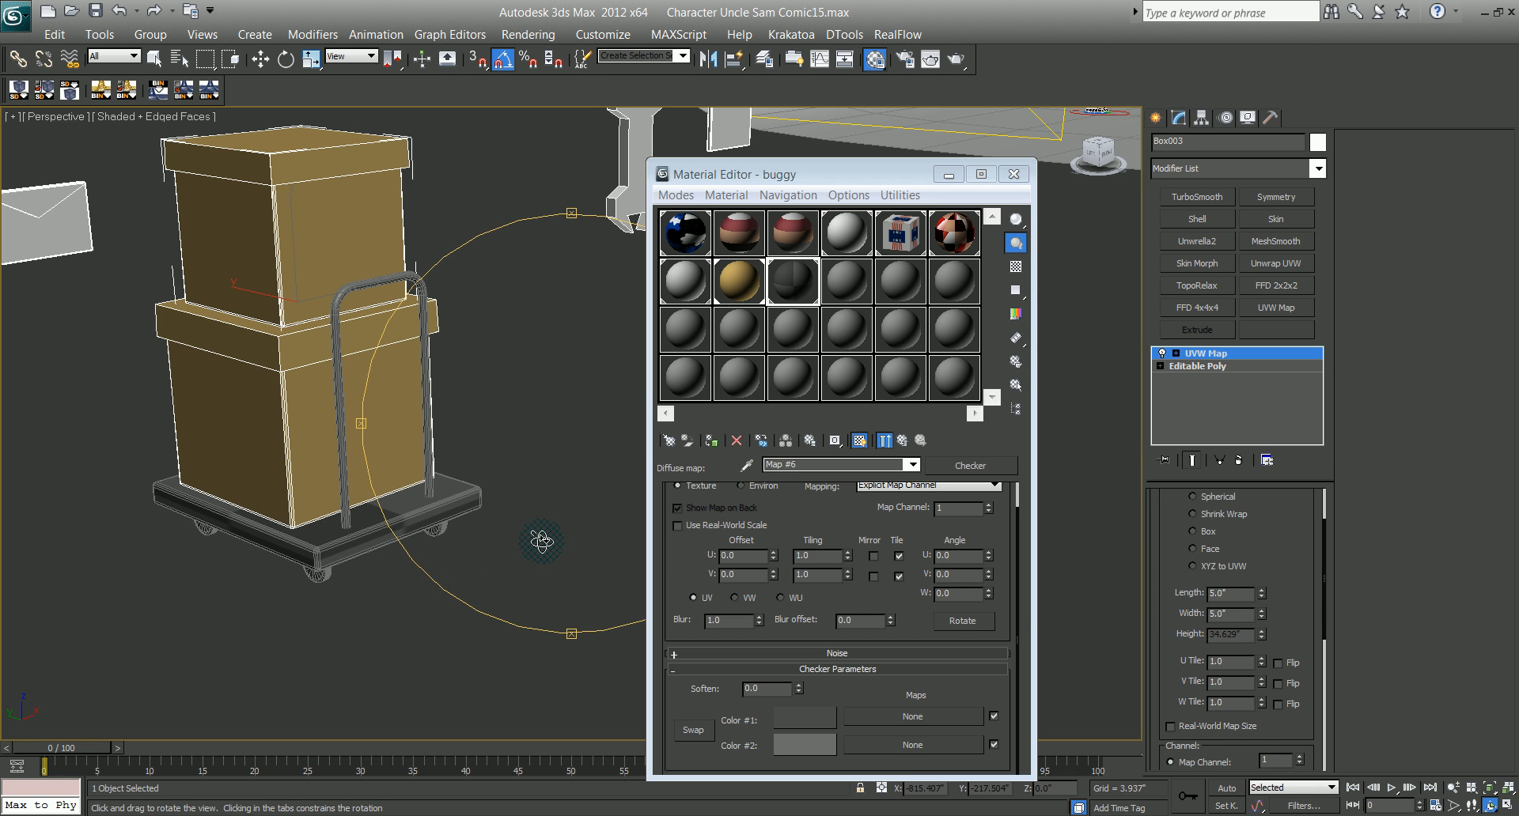
{"action": "key", "text": "w"}
{"action": "left_click_drag", "start_coordinate": [801, 292], "coordinate": [435, 538]}
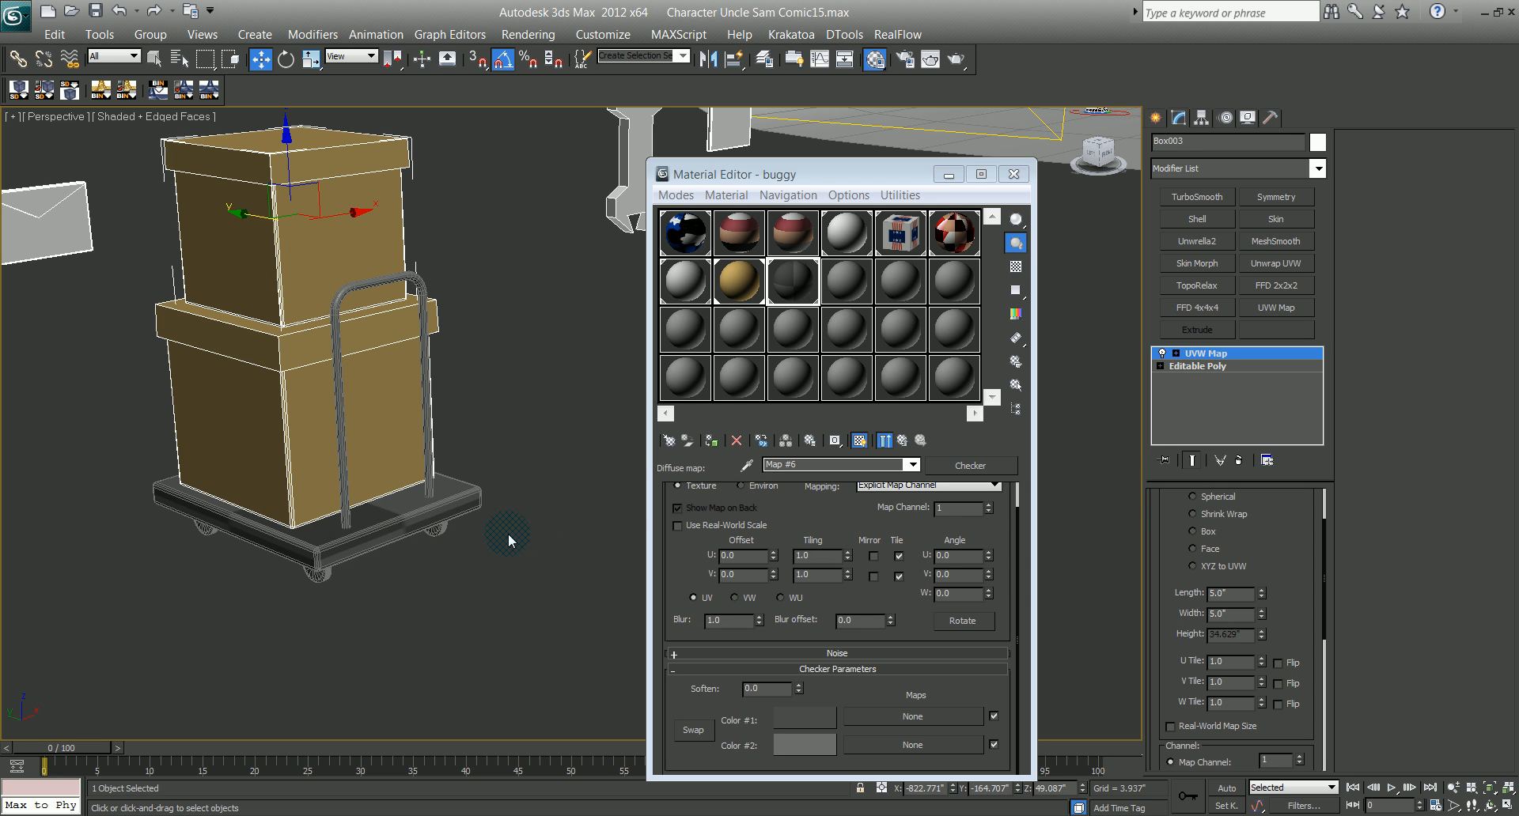
{"action": "left_click_drag", "start_coordinate": [1152, 428], "coordinate": [1243, 462]}
{"action": "left_click", "coordinate": [1240, 460]}
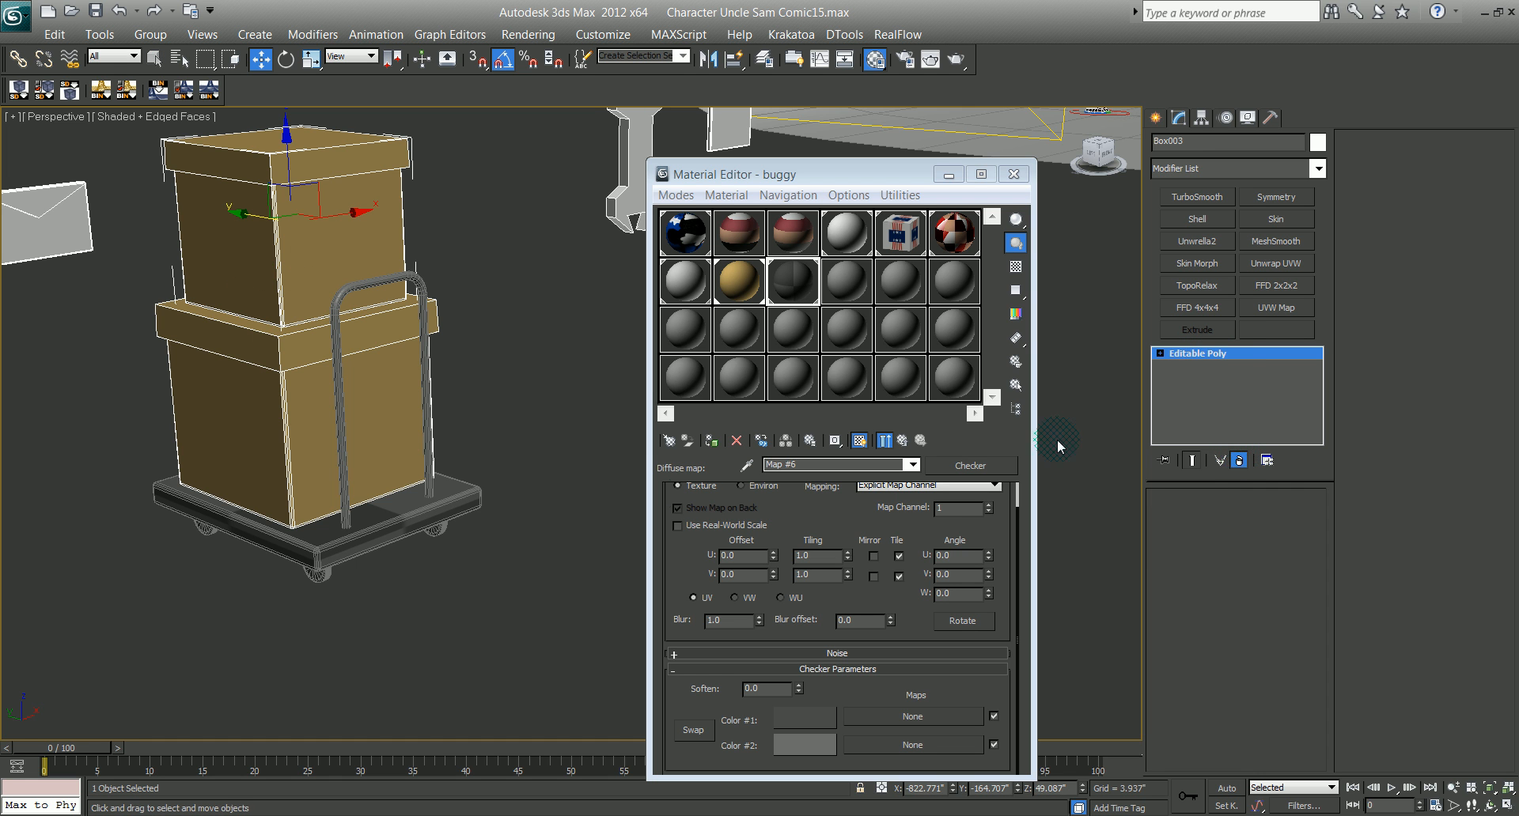
Step: Add a UVW Map modifier to the buggy platform with planar mapping, 5" long and 5" wide
{"action": "left_click", "coordinate": [300, 541]}
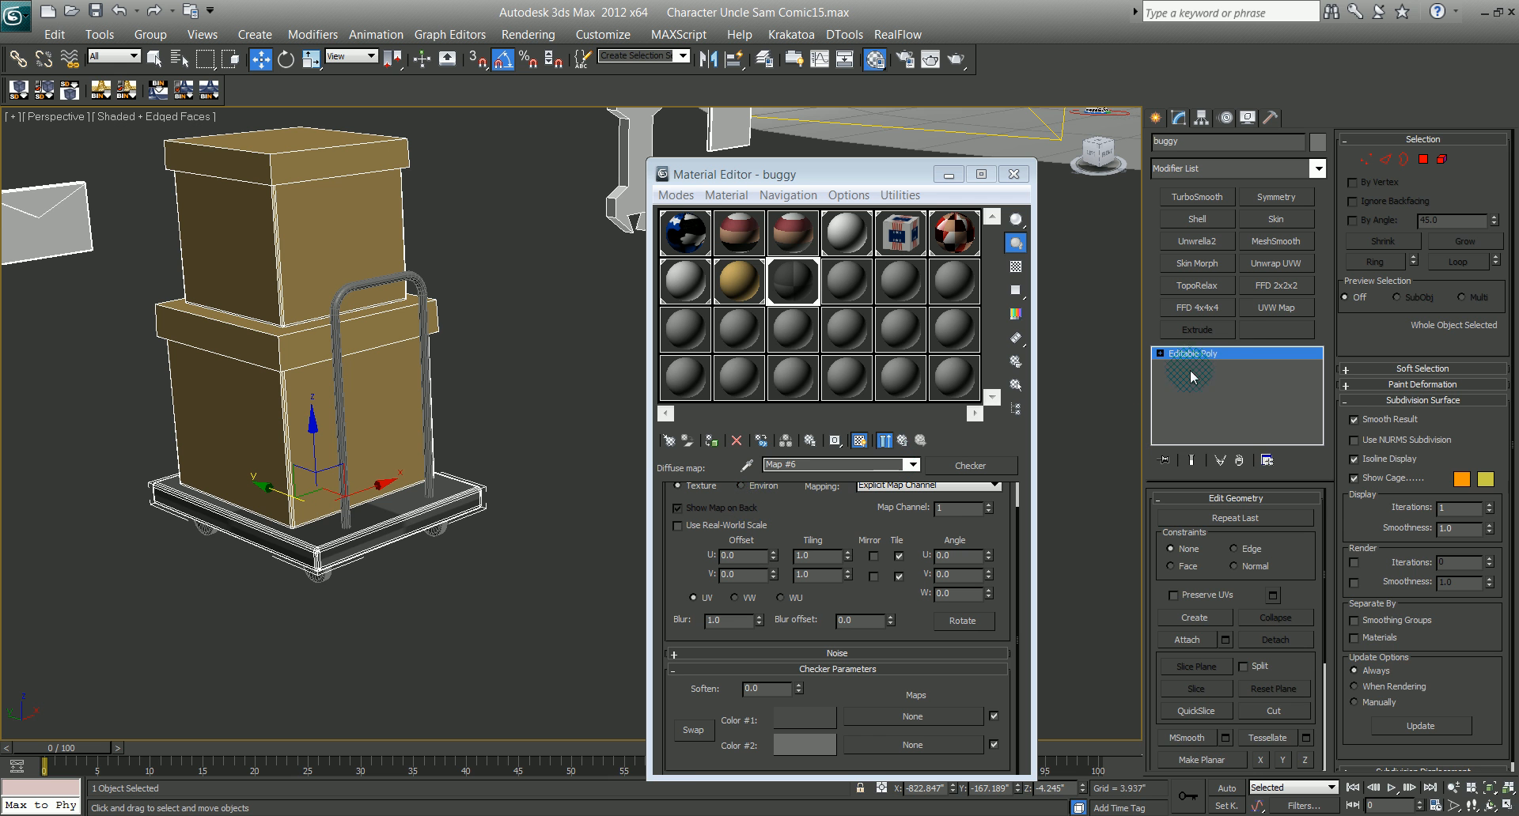
{"action": "left_click", "coordinate": [1269, 317]}
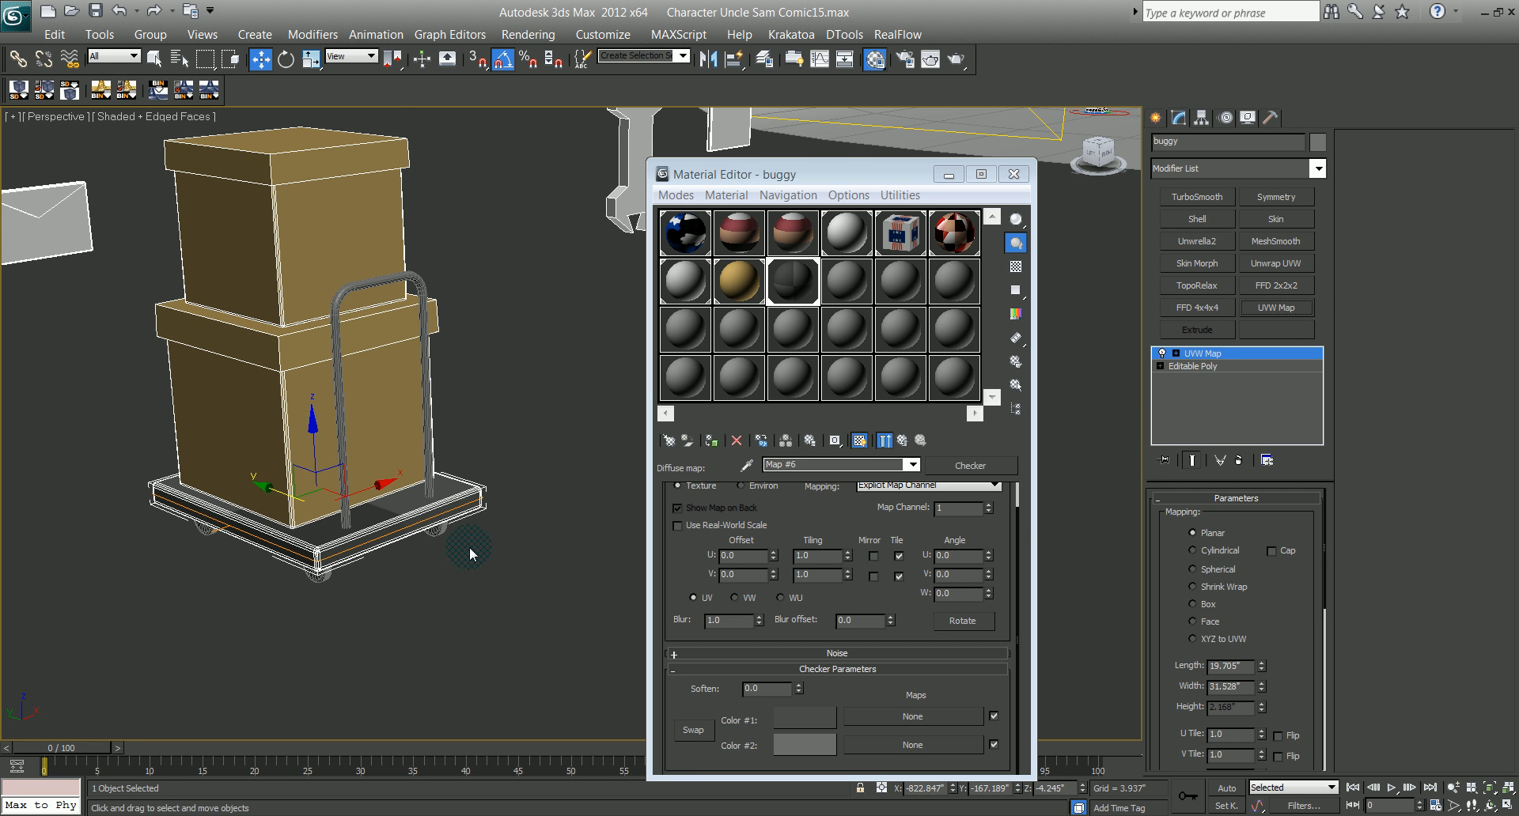
{"action": "middle_click_drag", "start_coordinate": [457, 549], "coordinate": [577, 387], "text": "alt"}
{"action": "double_click", "coordinate": [1246, 667]}
{"action": "type", "text": "5"}
{"action": "double_click", "coordinate": [1239, 686]}
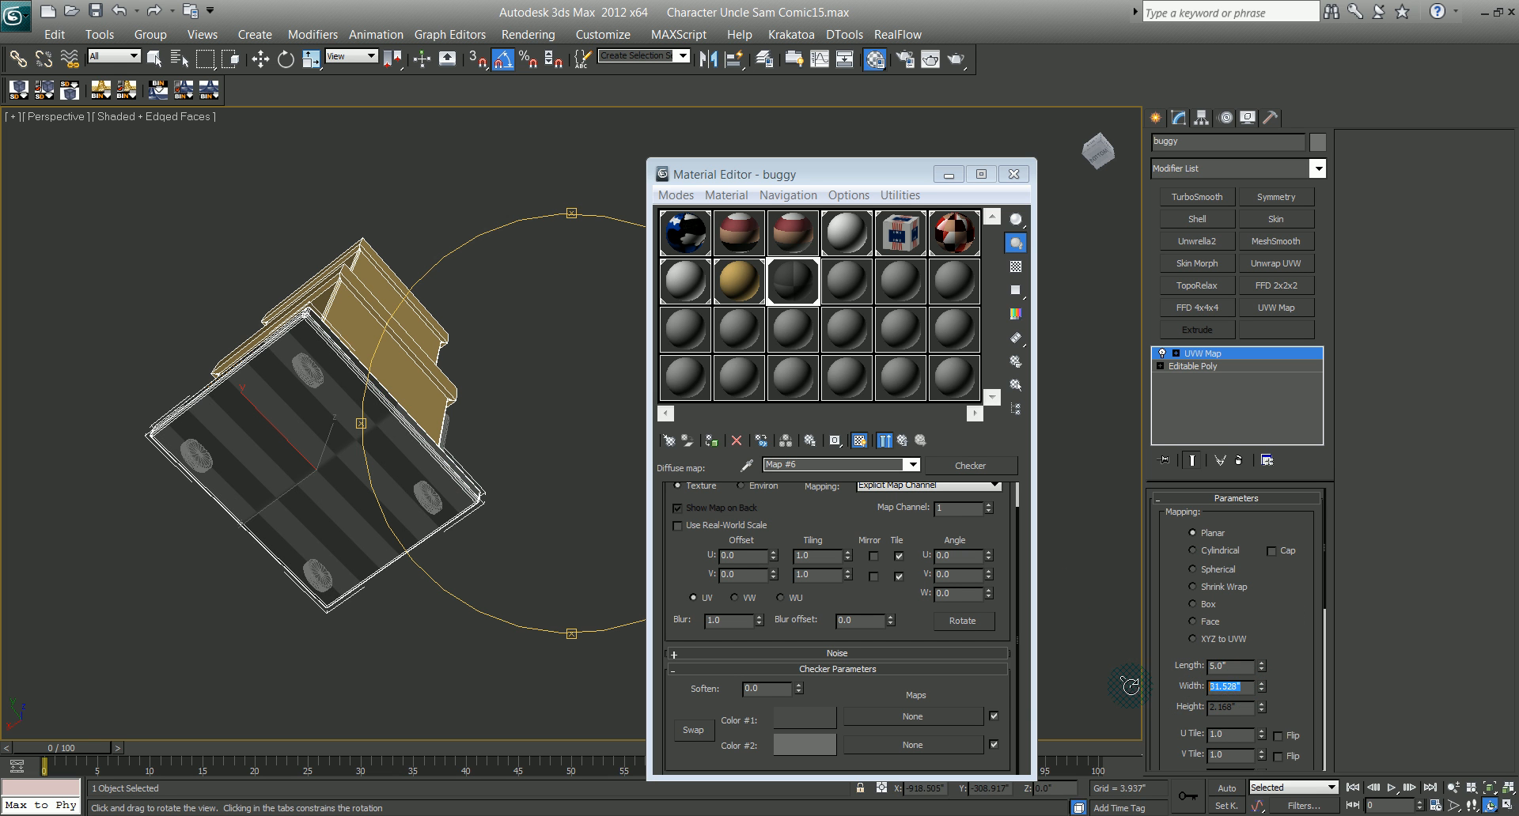
{"action": "key", "text": "Return"}
{"action": "middle_click_drag", "start_coordinate": [503, 513], "coordinate": [505, 545], "text": "alt"}
{"action": "middle_click_drag", "start_coordinate": [577, 604], "coordinate": [478, 566], "text": "alt"}
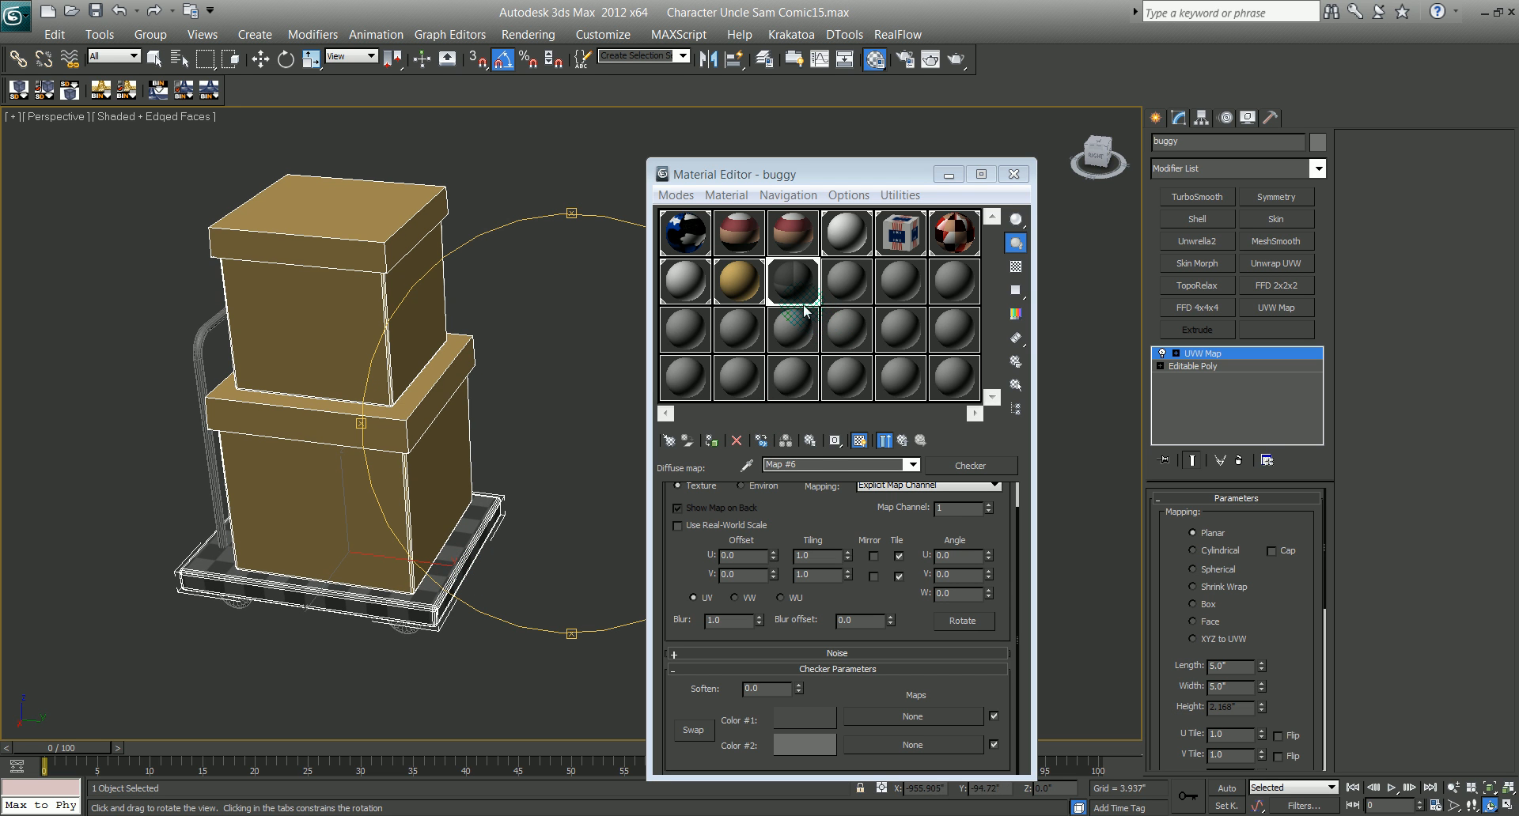
Step: Name the checker map "buggy" and name the next unused V-Ray material "handle"
{"action": "left_click", "coordinate": [819, 463]}
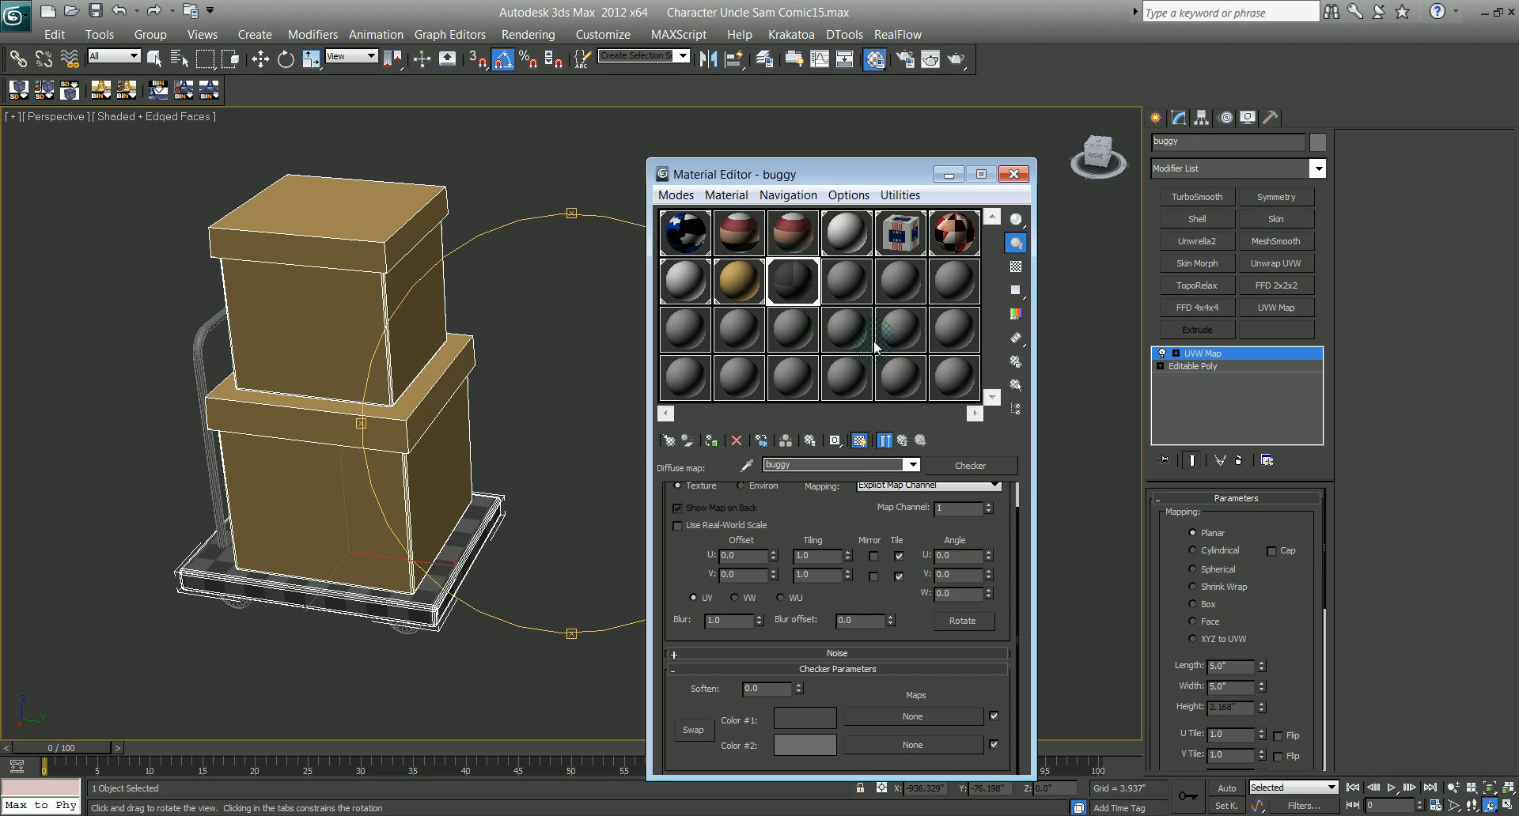
{"action": "left_click", "coordinate": [846, 281]}
{"action": "left_click", "coordinate": [846, 466]}
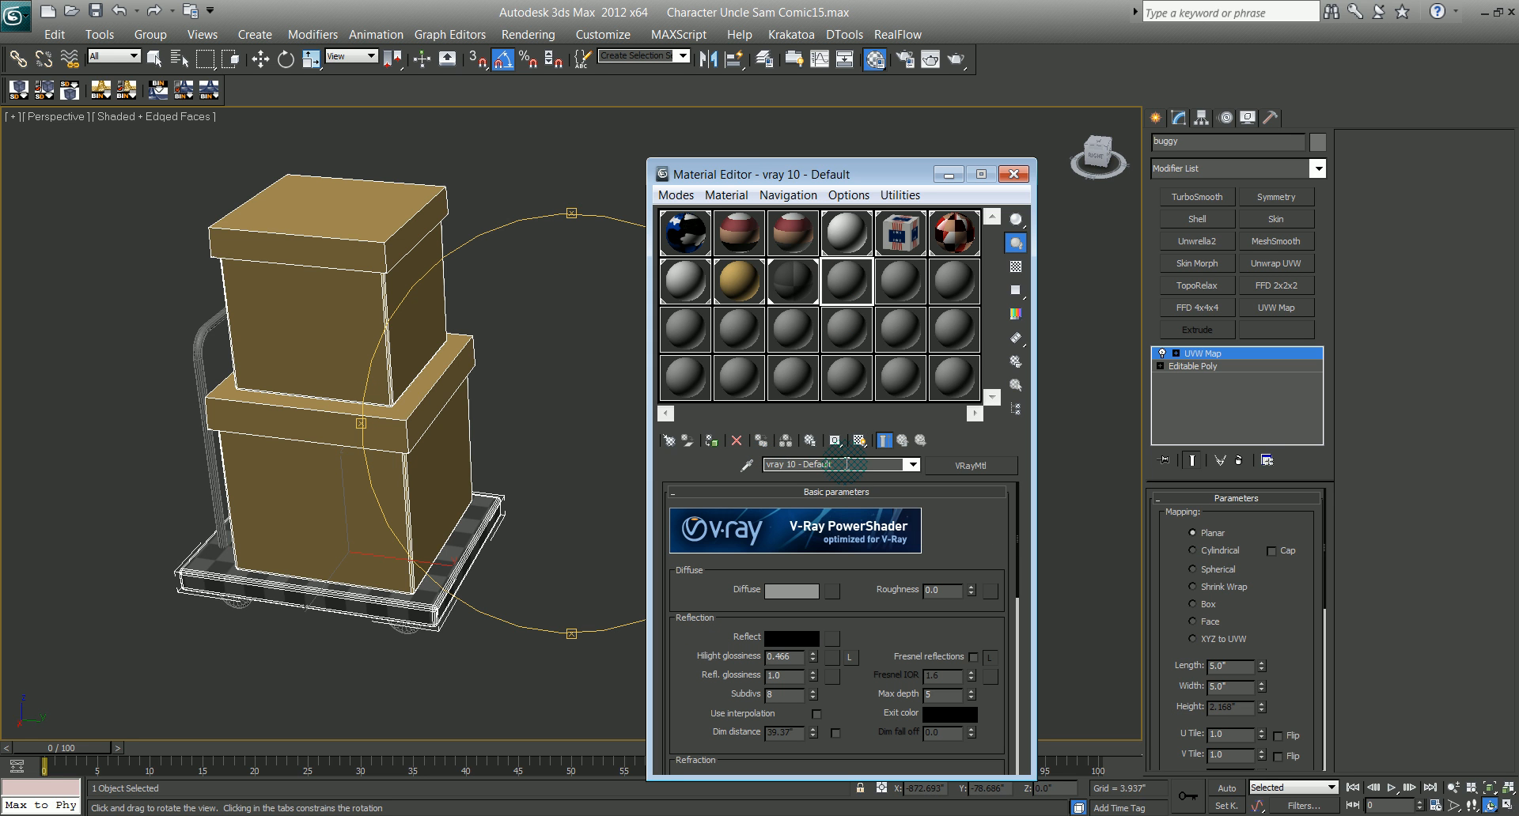
{"action": "type", "text": "handle"}
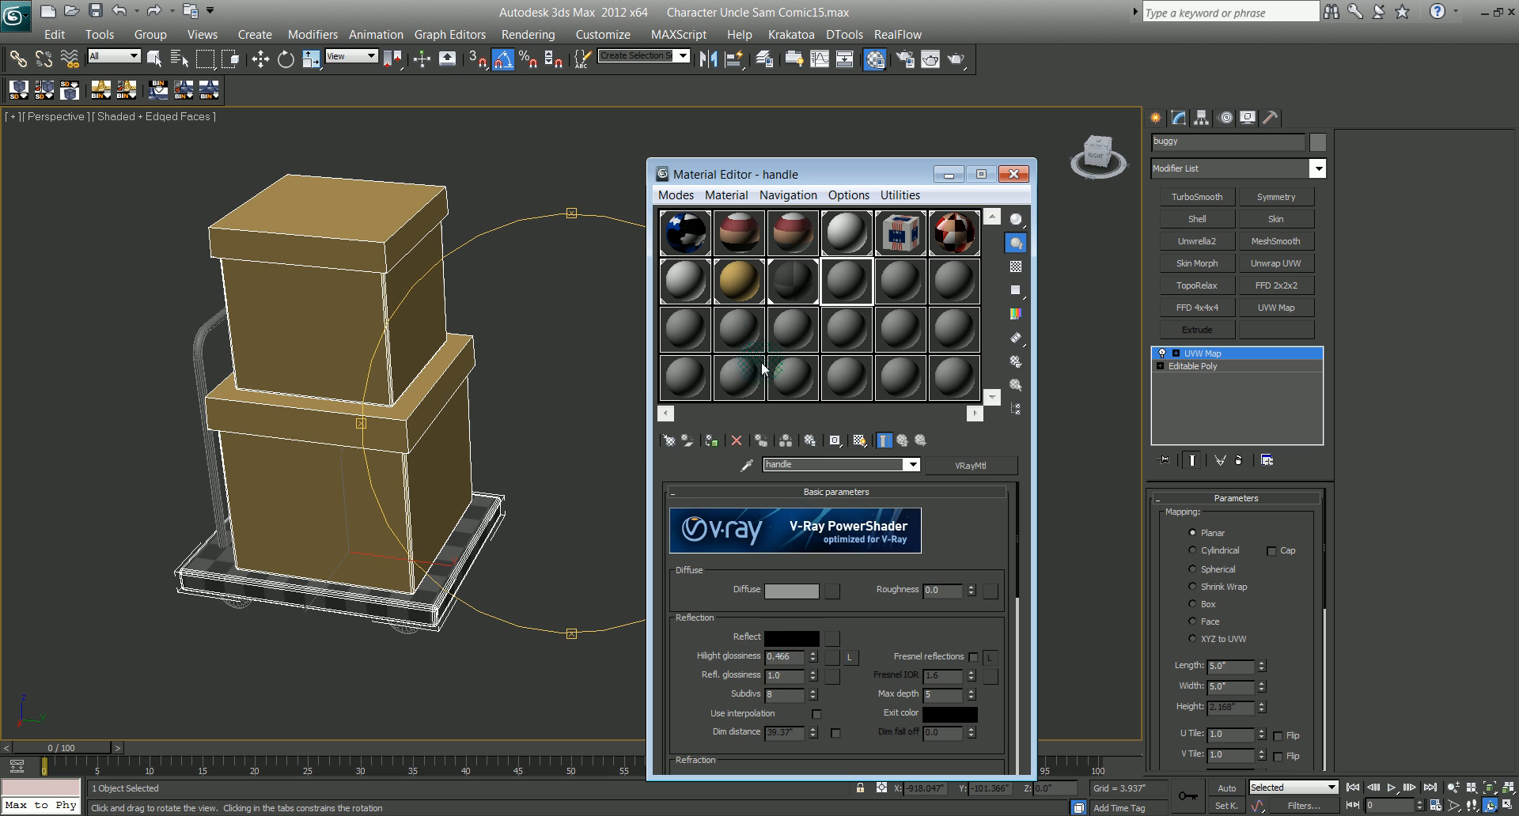
Step: Copy the dark grey Color #1 from the buggy material's diffuse checker map
{"action": "left_click", "coordinate": [785, 298]}
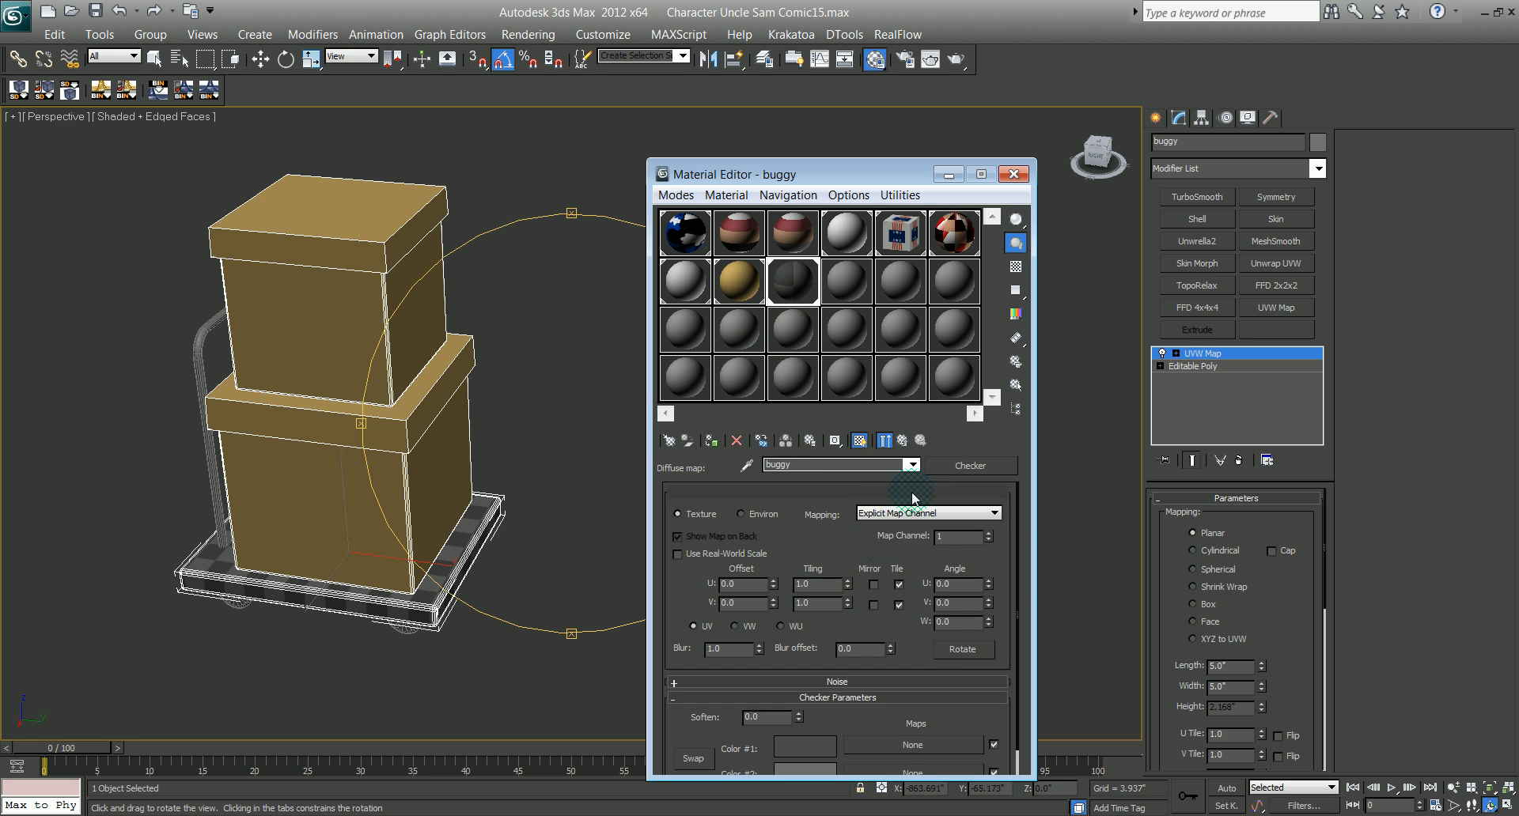
{"action": "left_click", "coordinate": [884, 441]}
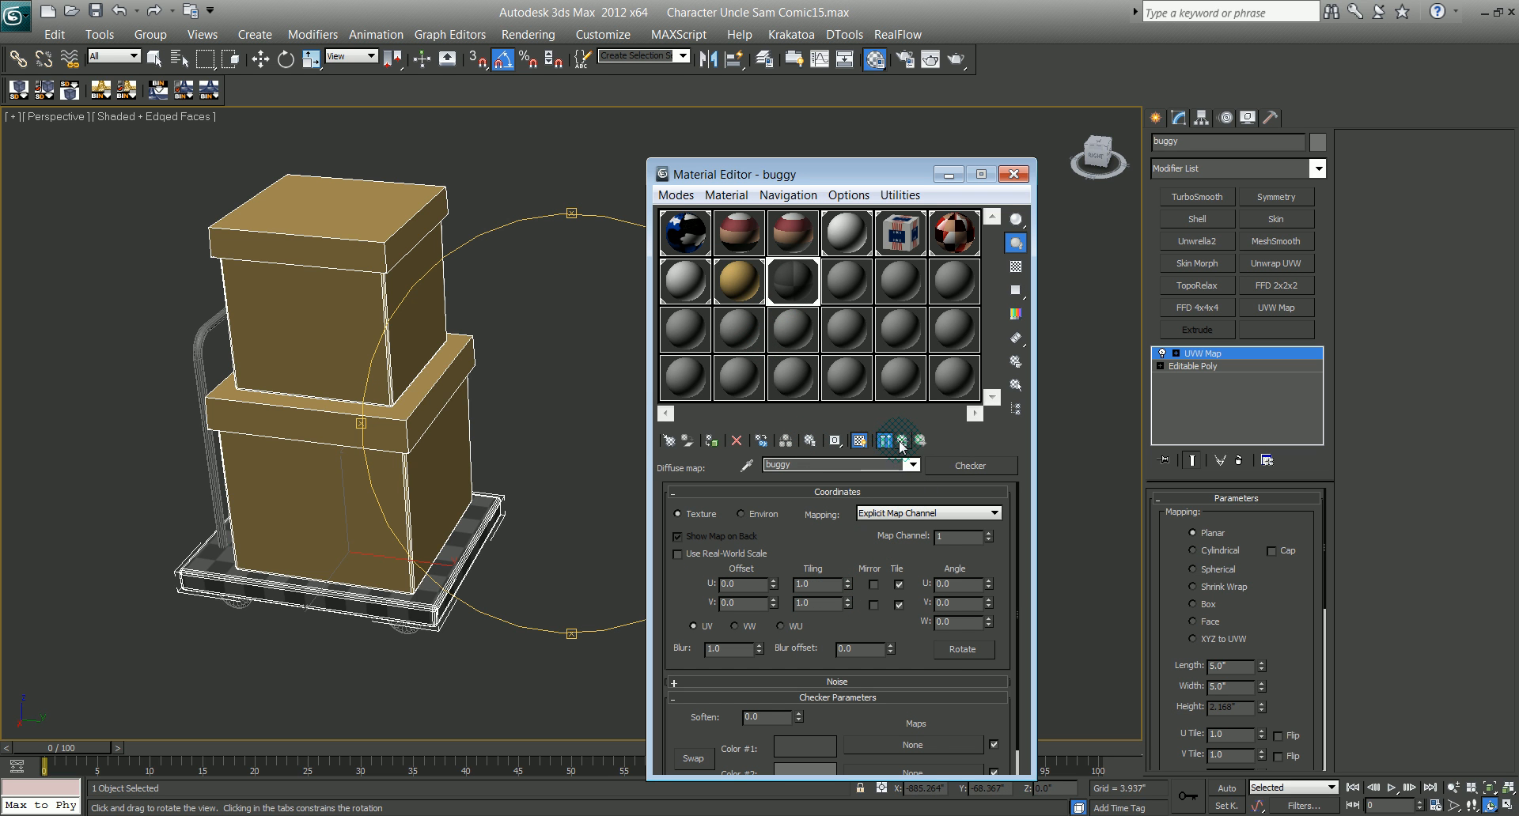
{"action": "left_click", "coordinate": [901, 441]}
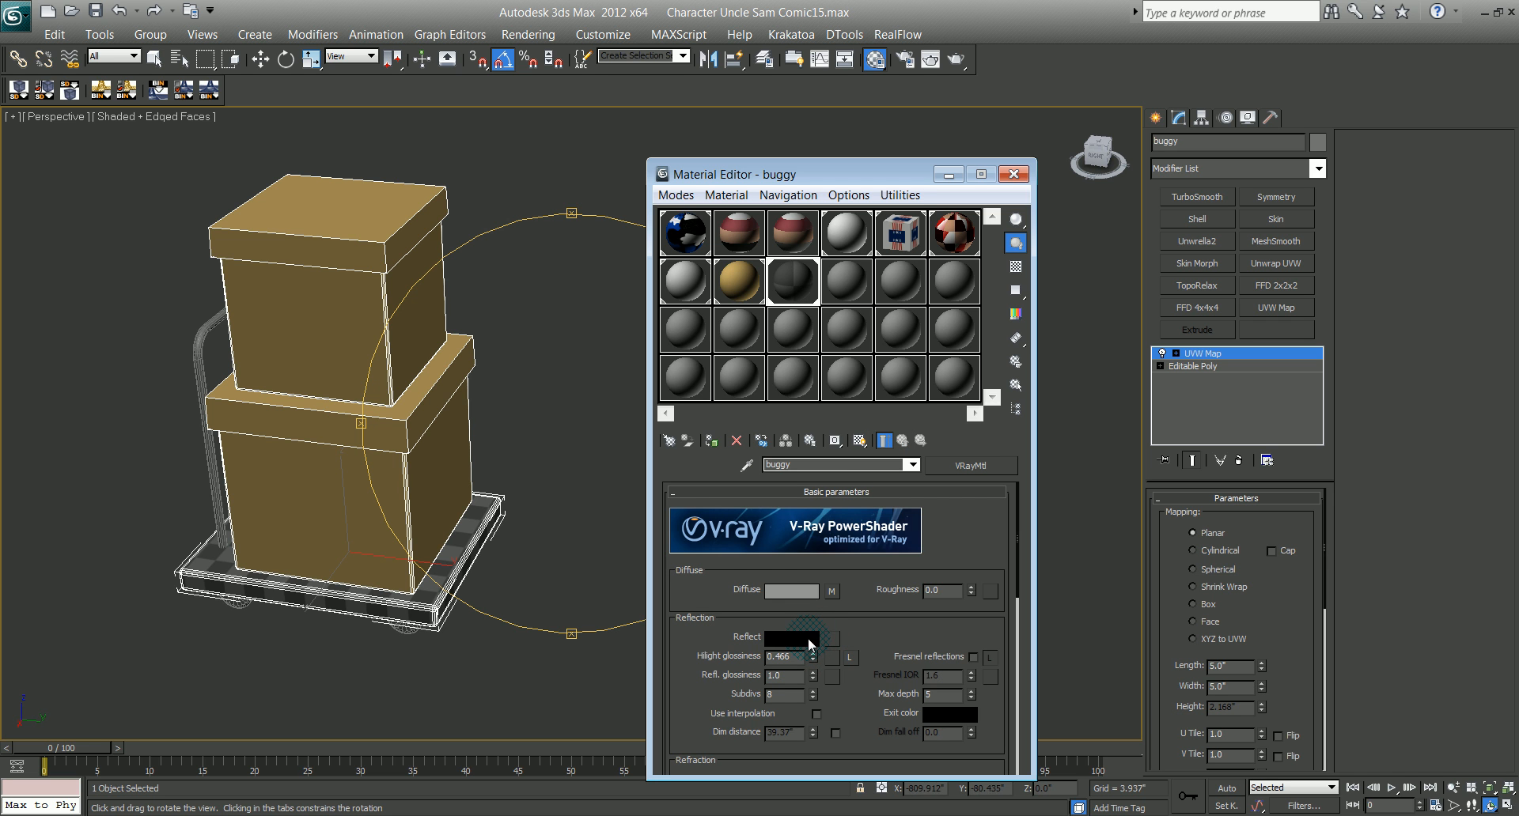
{"action": "left_click", "coordinate": [823, 591]}
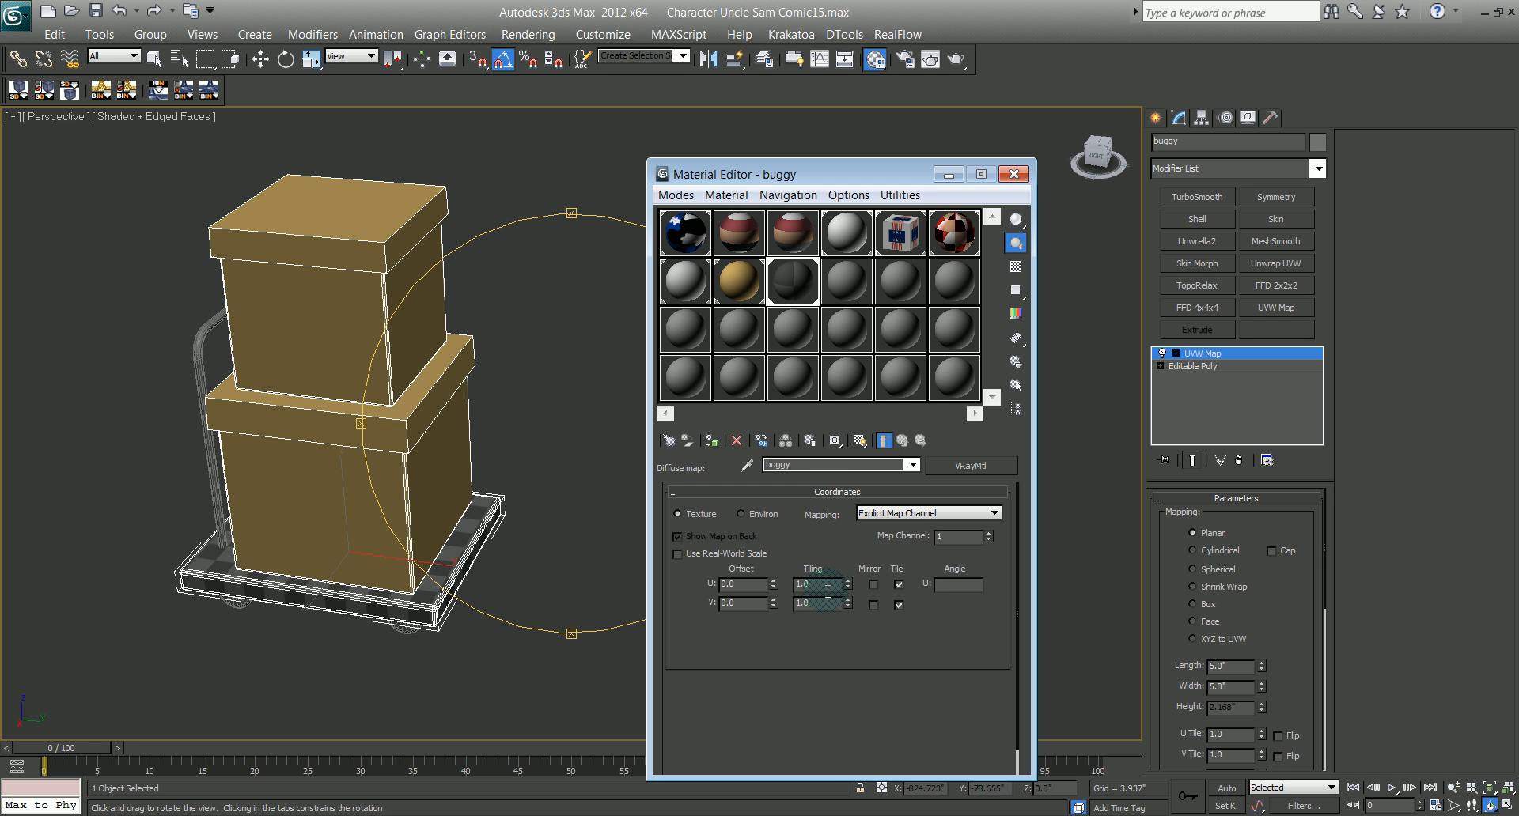
{"action": "right_click", "coordinate": [822, 750]}
{"action": "left_click", "coordinate": [826, 760]}
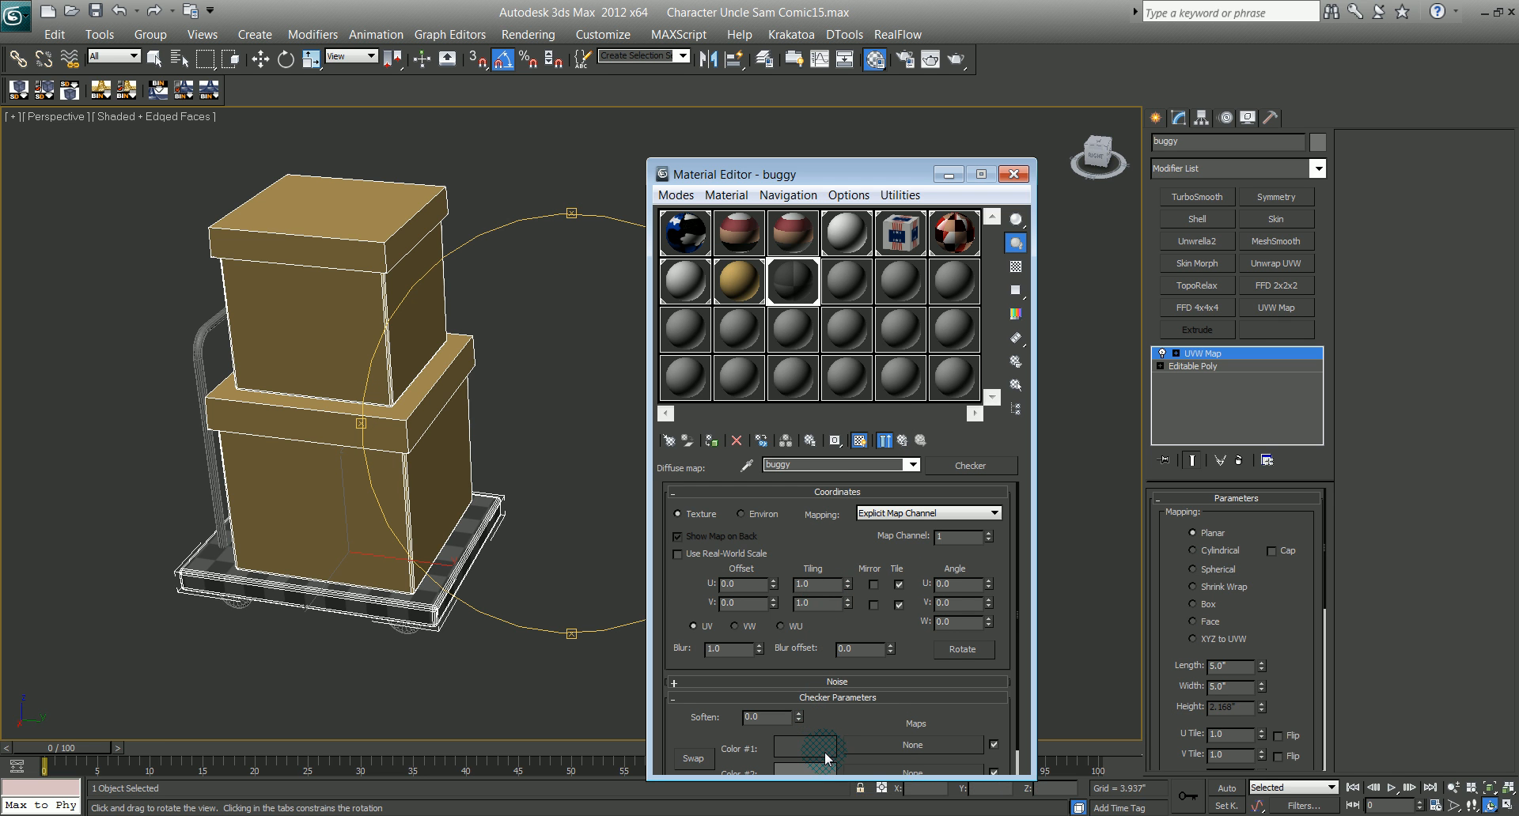
Step: Paste the dark grey into the handle material's diffuse colour and assign the material to the cart's handle
{"action": "left_click", "coordinate": [870, 291]}
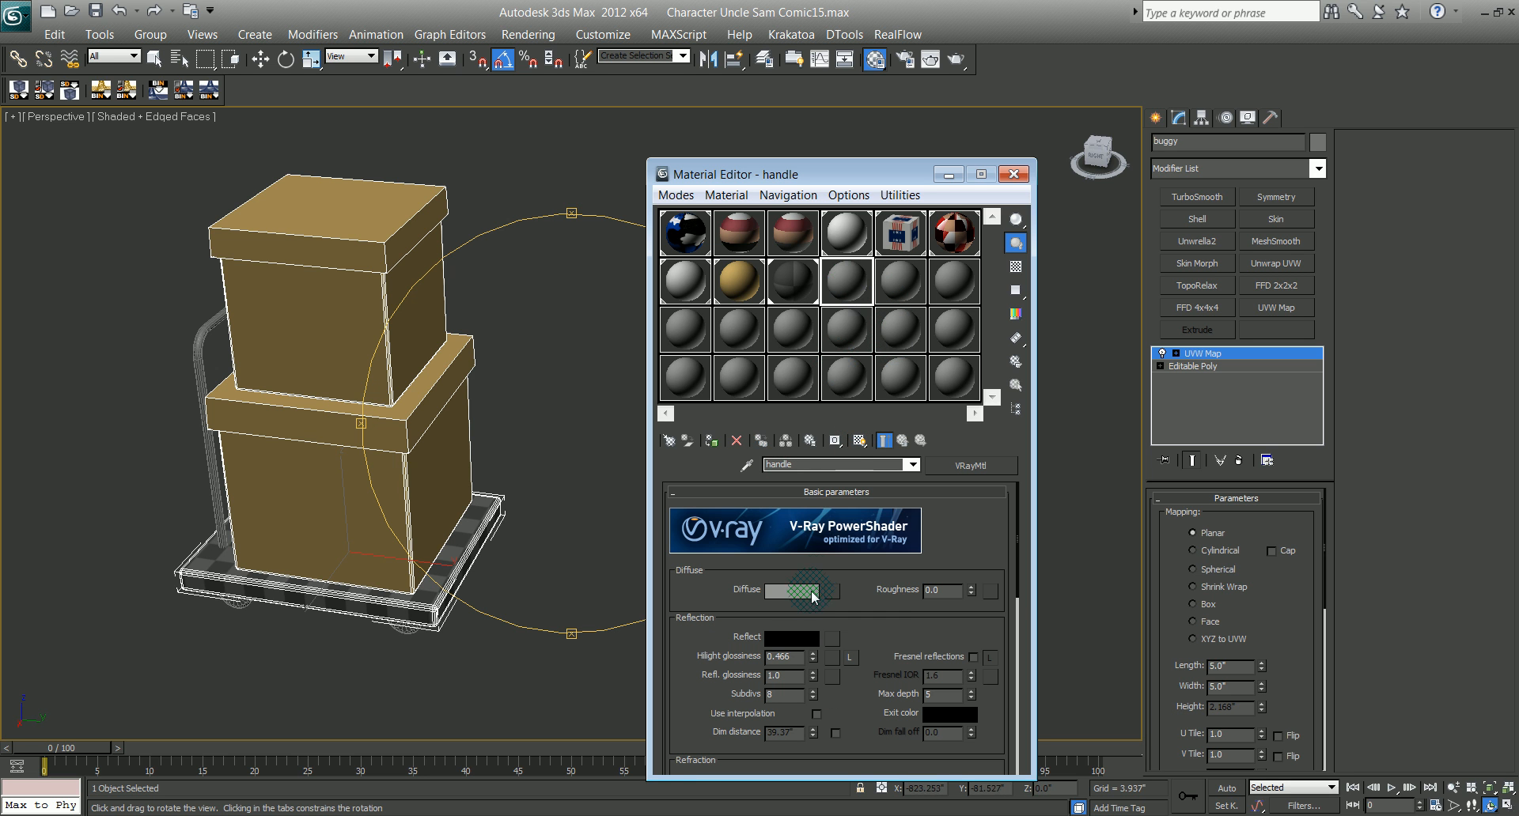
{"action": "right_click", "coordinate": [810, 596]}
{"action": "left_click", "coordinate": [830, 622]}
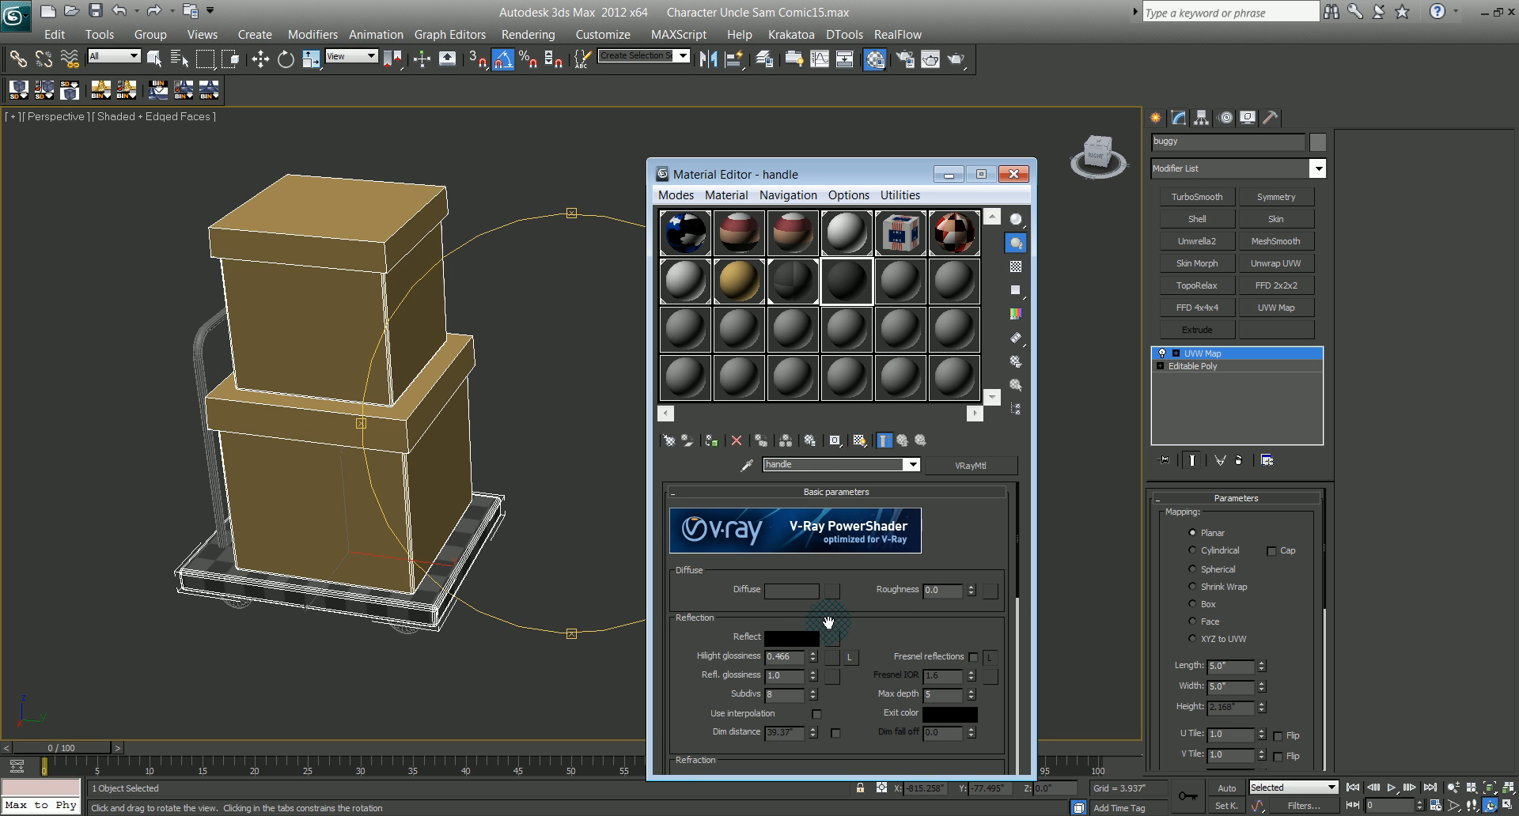
{"action": "left_click_drag", "start_coordinate": [857, 282], "coordinate": [346, 481]}
Step: Examine the wrench and symbol props in the scene and check their colours in the reference image sample.jpg
{"action": "middle_click_drag", "start_coordinate": [346, 481], "coordinate": [262, 434]}
{"action": "scroll", "coordinate": [308, 454], "scroll_direction": "down", "scroll_amount": 2}
{"action": "middle_click_drag", "start_coordinate": [546, 476], "coordinate": [359, 481]}
{"action": "scroll", "coordinate": [418, 482], "scroll_direction": "down", "scroll_amount": 7}
{"action": "left_click_drag", "start_coordinate": [466, 482], "coordinate": [541, 437]}
{"action": "left_click_drag", "start_coordinate": [395, 480], "coordinate": [504, 471]}
{"action": "middle_click_drag", "start_coordinate": [480, 450], "coordinate": [594, 535]}
{"action": "scroll", "coordinate": [442, 529], "scroll_direction": "up", "scroll_amount": 4}
{"action": "scroll", "coordinate": [593, 536], "scroll_direction": "up", "scroll_amount": 4}
{"action": "middle_click_drag", "start_coordinate": [475, 515], "coordinate": [615, 474]}
{"action": "left_click", "coordinate": [759, 815]}
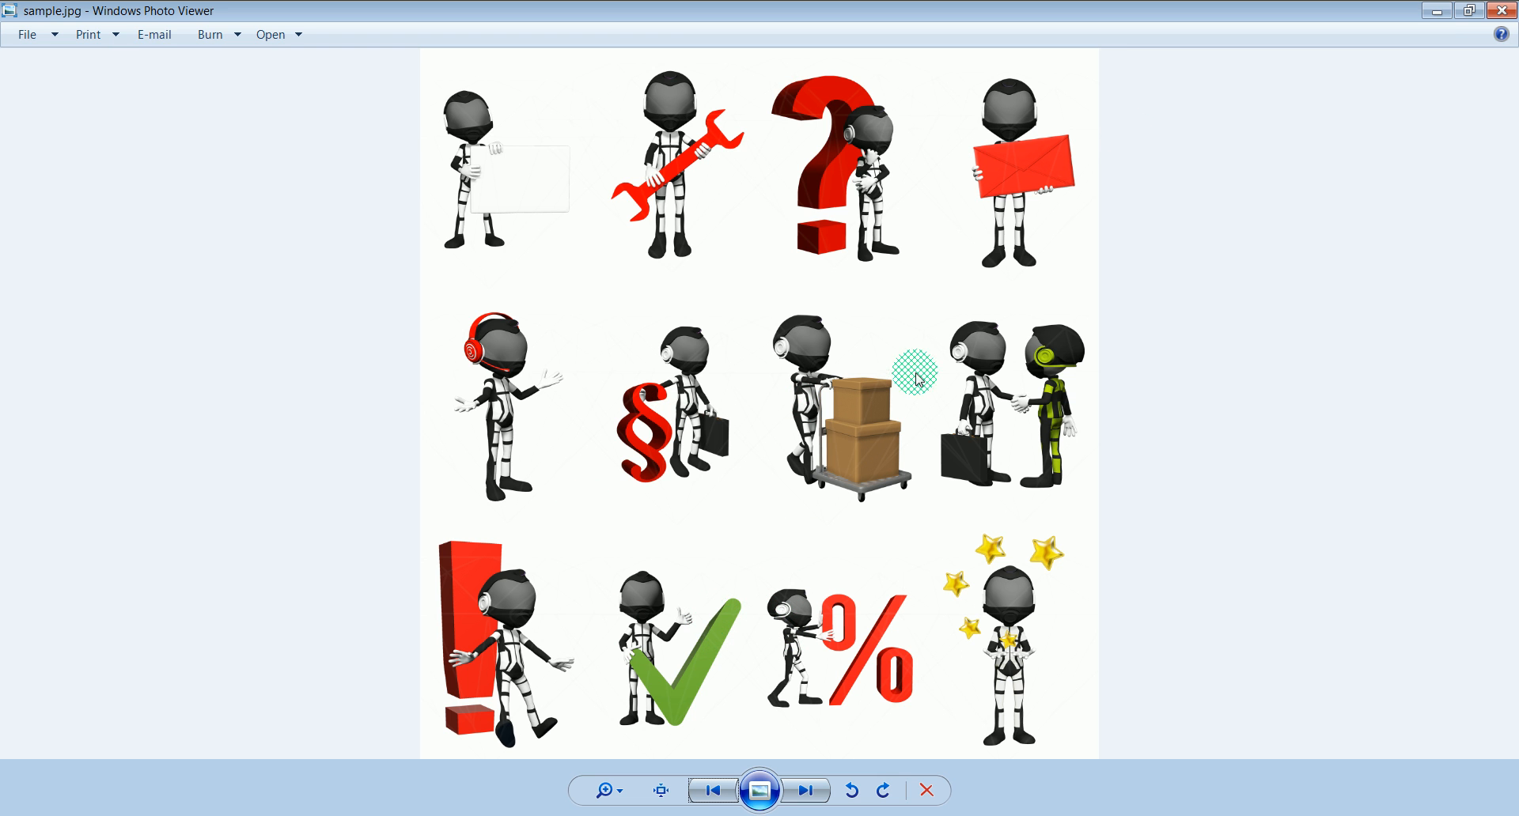
{"action": "left_click", "coordinate": [1436, 10]}
{"action": "left_click_drag", "start_coordinate": [430, 427], "coordinate": [380, 431]}
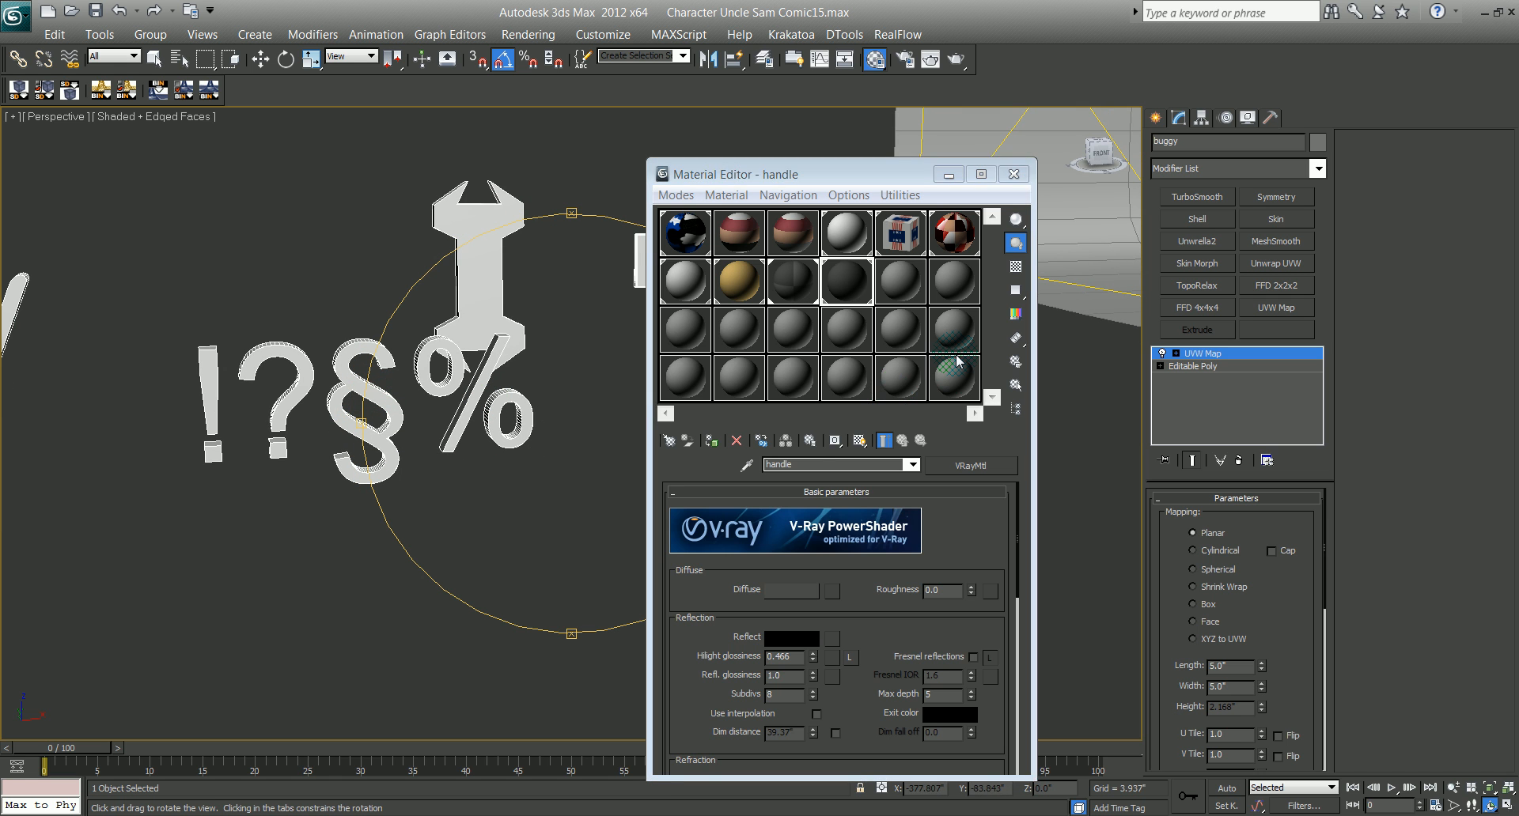
Step: Name the next unused V-Ray material "red" and give it a pure red diffuse of value 184 and highlight glossiness 0.696
{"action": "left_click", "coordinate": [899, 280]}
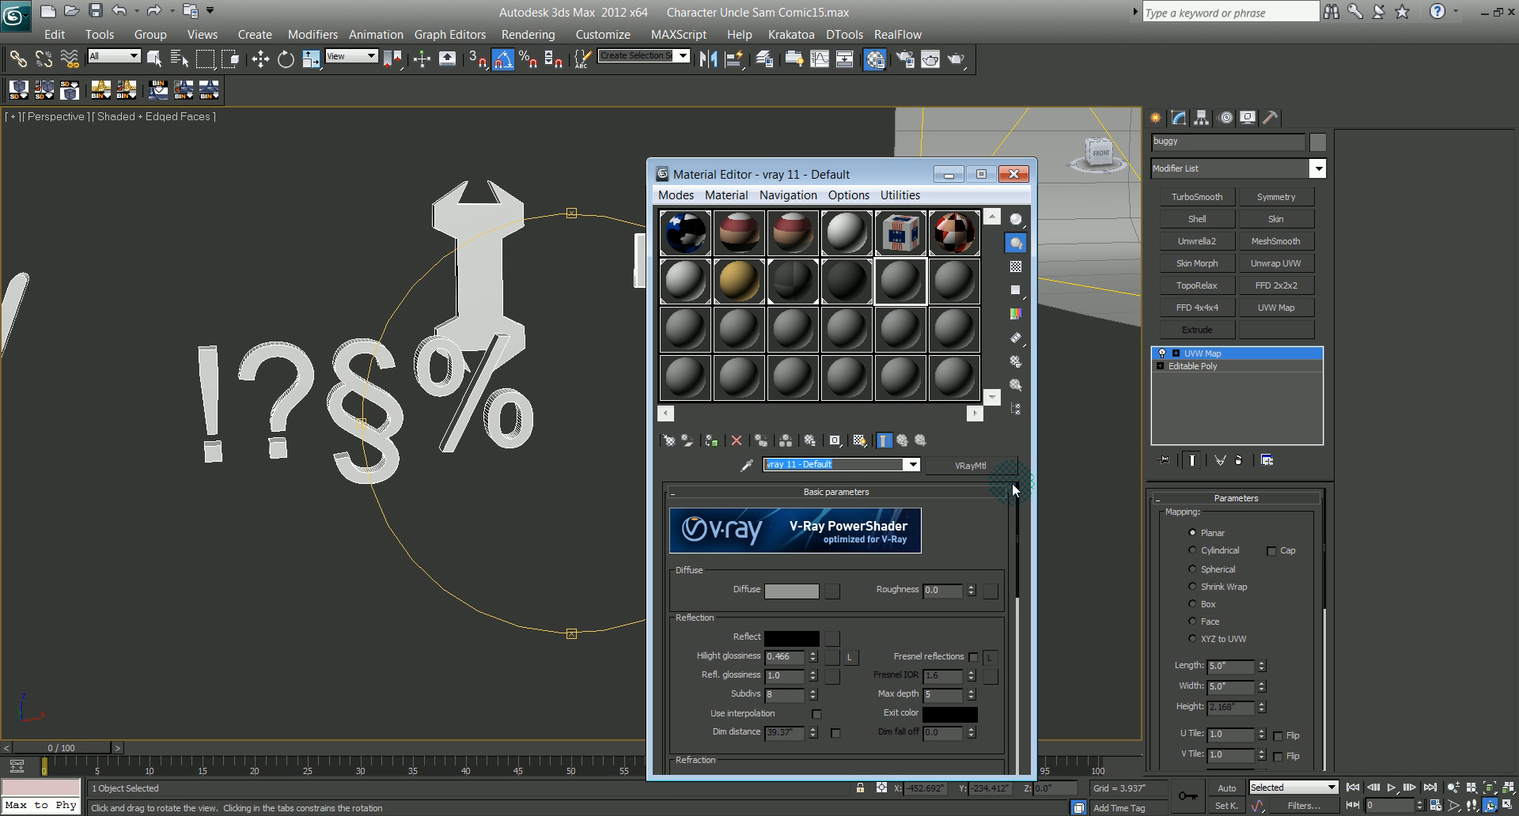
{"action": "type", "text": "red"}
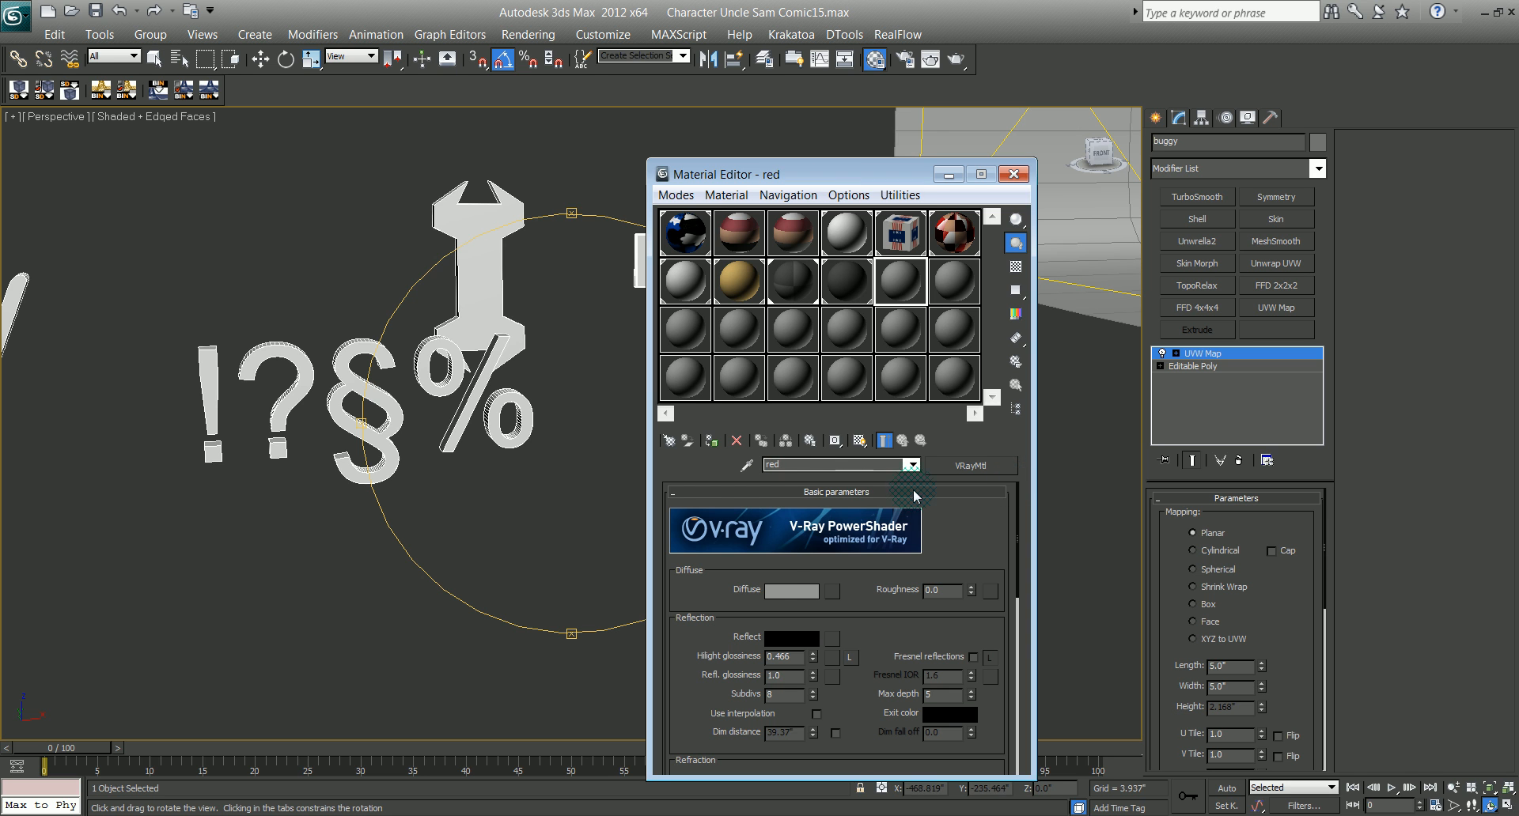
{"action": "left_click", "coordinate": [789, 593]}
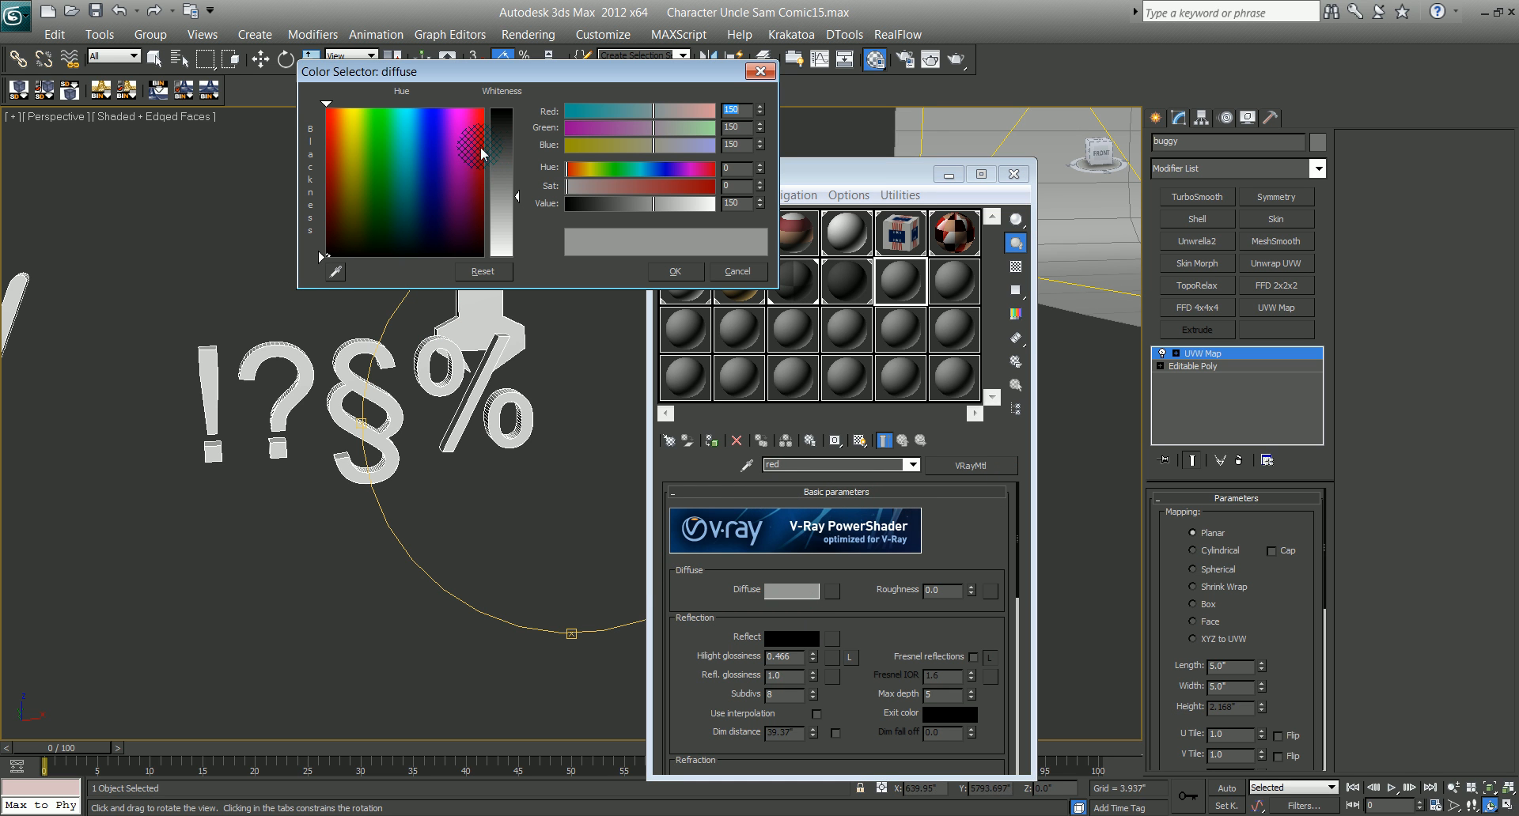
{"action": "left_click_drag", "start_coordinate": [623, 188], "coordinate": [670, 207]}
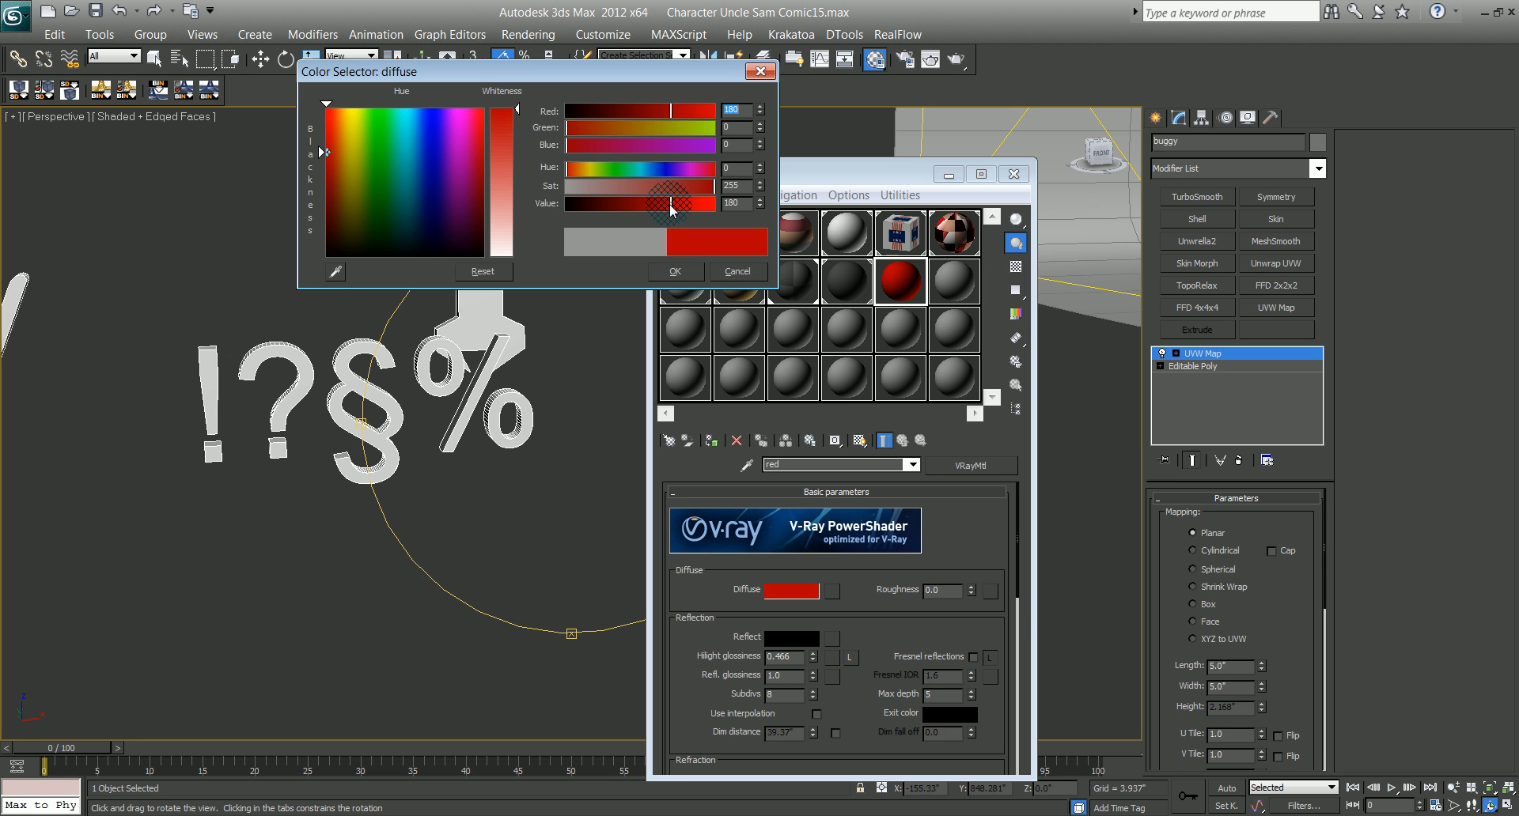
{"action": "left_click", "coordinate": [674, 272]}
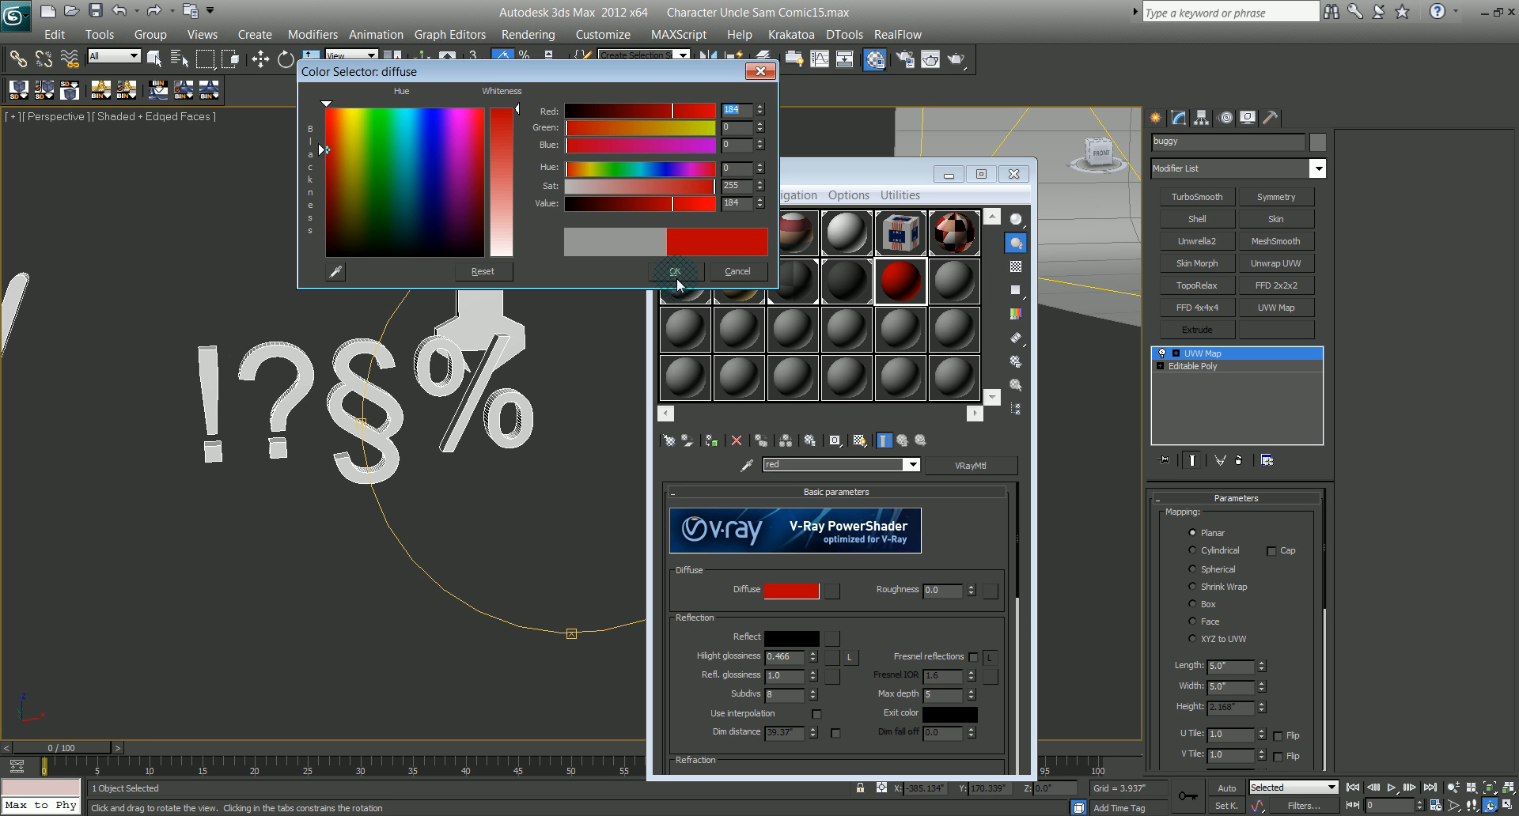
{"action": "left_click", "coordinate": [675, 271]}
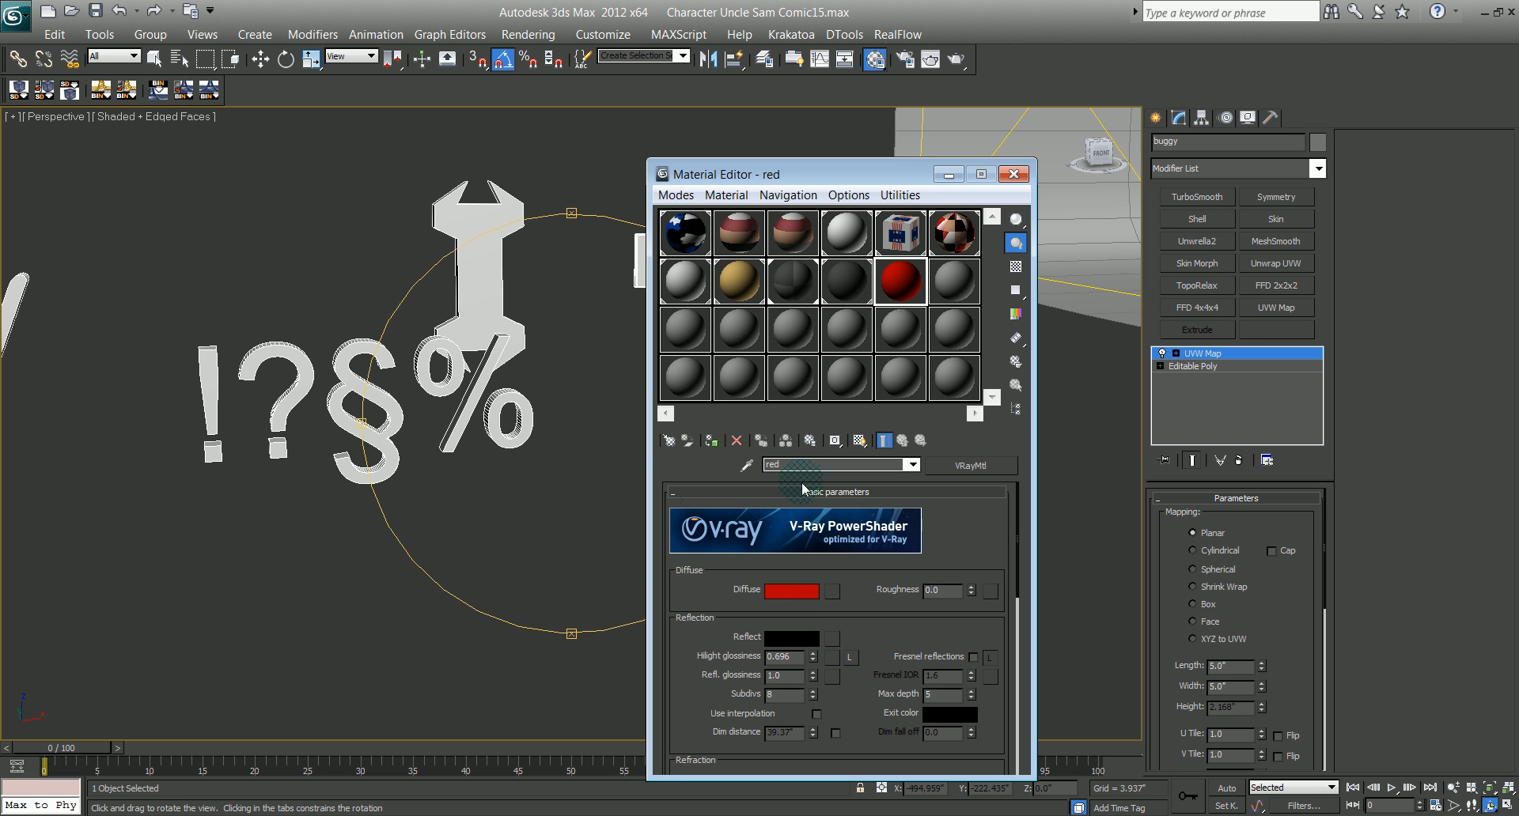
Step: Select the exclamation mark, question mark, paragraph and percent symbols together and assign the red material to them
{"action": "left_click_drag", "start_coordinate": [562, 431], "coordinate": [524, 492]}
{"action": "key", "text": "w"}
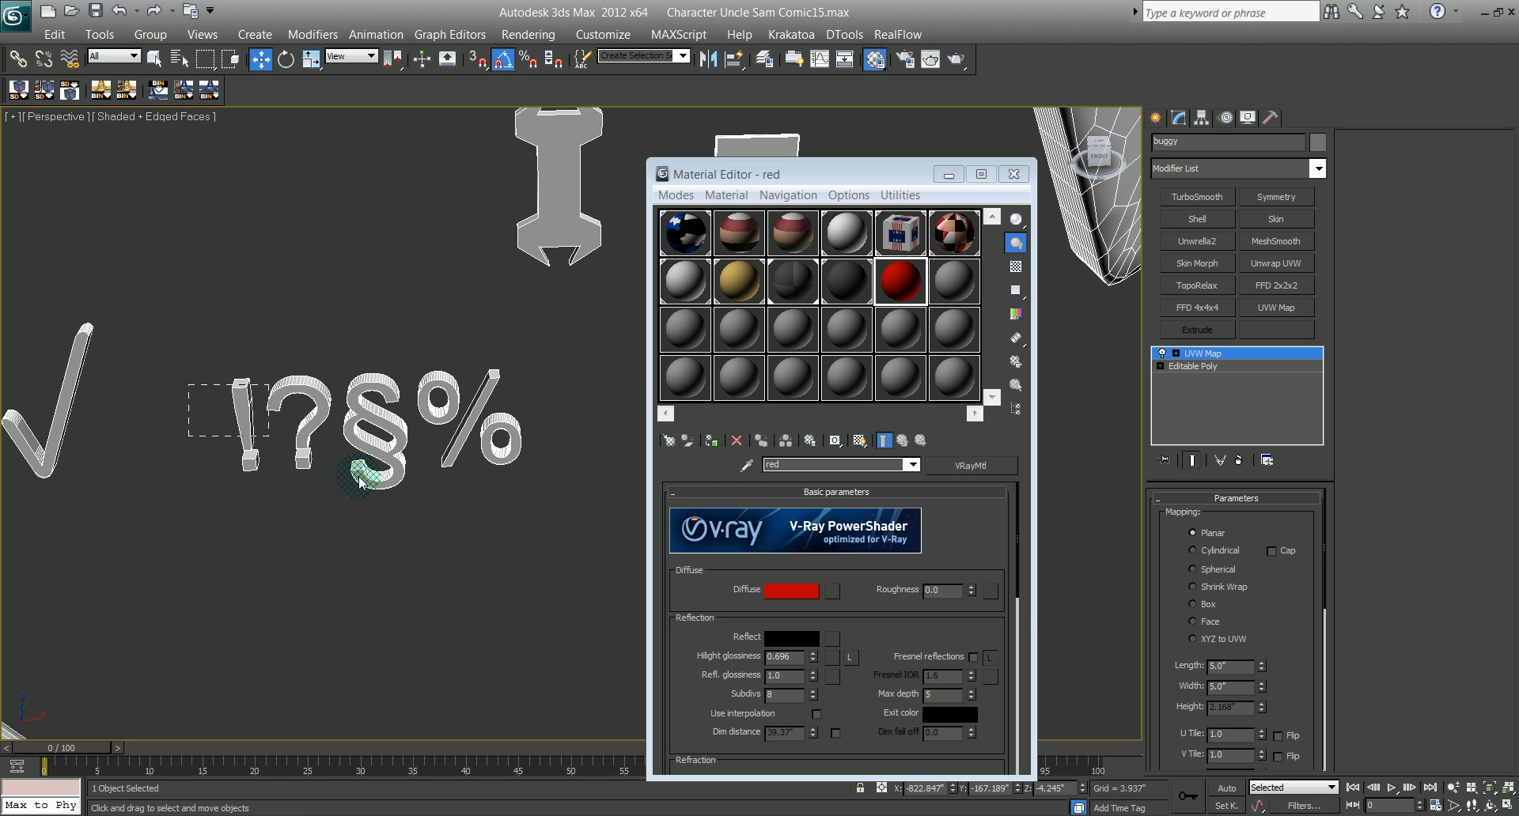
{"action": "left_click_drag", "start_coordinate": [528, 543], "coordinate": [525, 587]}
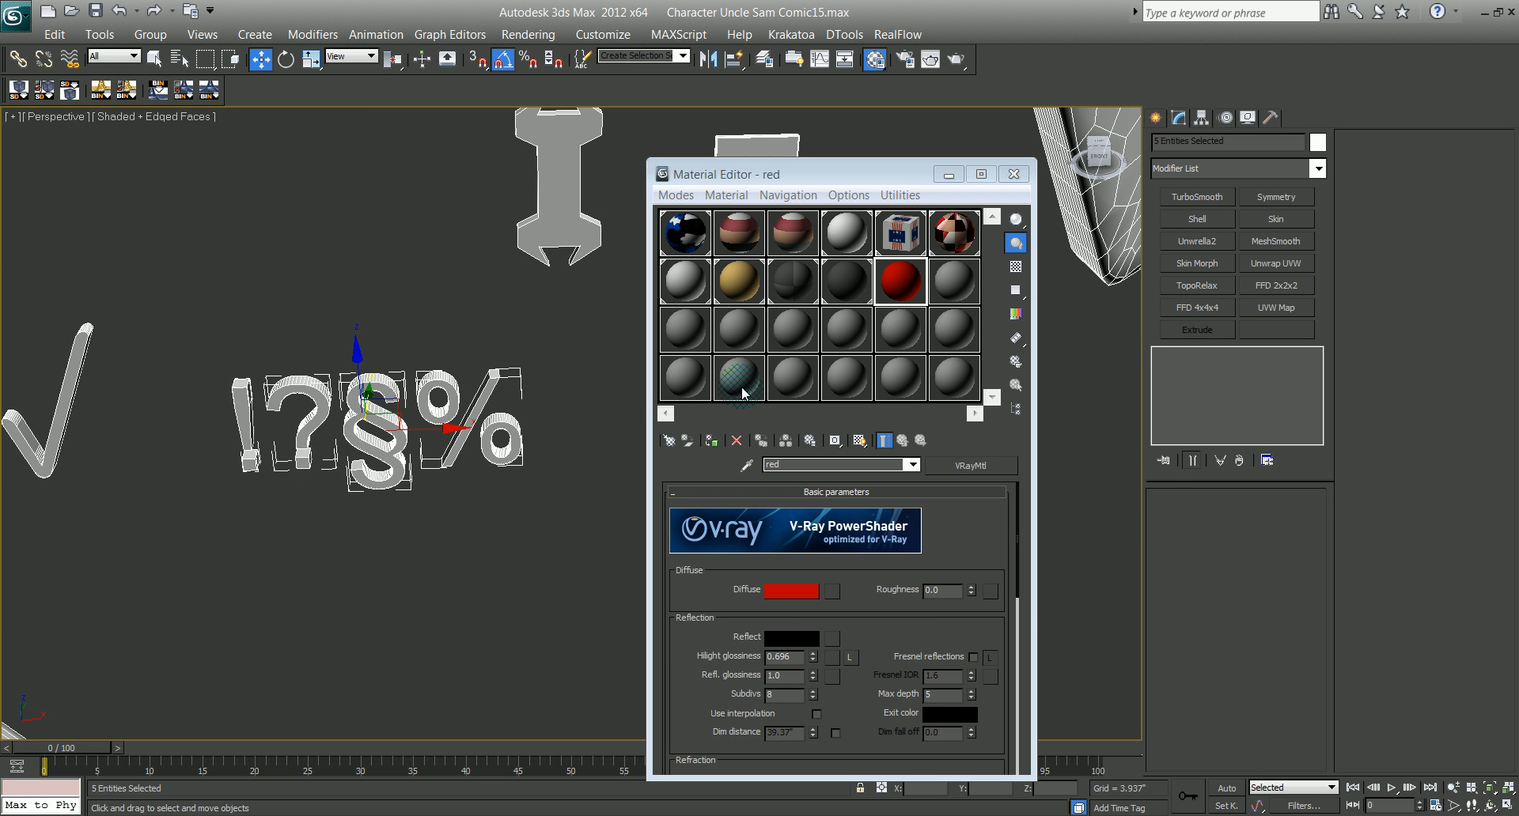
{"action": "left_click", "coordinate": [714, 446]}
Step: Select the wrench and assign the red material to it
{"action": "middle_click_drag", "start_coordinate": [498, 511], "coordinate": [571, 531]}
{"action": "middle_click_drag", "start_coordinate": [478, 444], "coordinate": [296, 407]}
{"action": "middle_click_drag", "start_coordinate": [471, 186], "coordinate": [323, 414]}
{"action": "left_click_drag", "start_coordinate": [265, 307], "coordinate": [468, 443]}
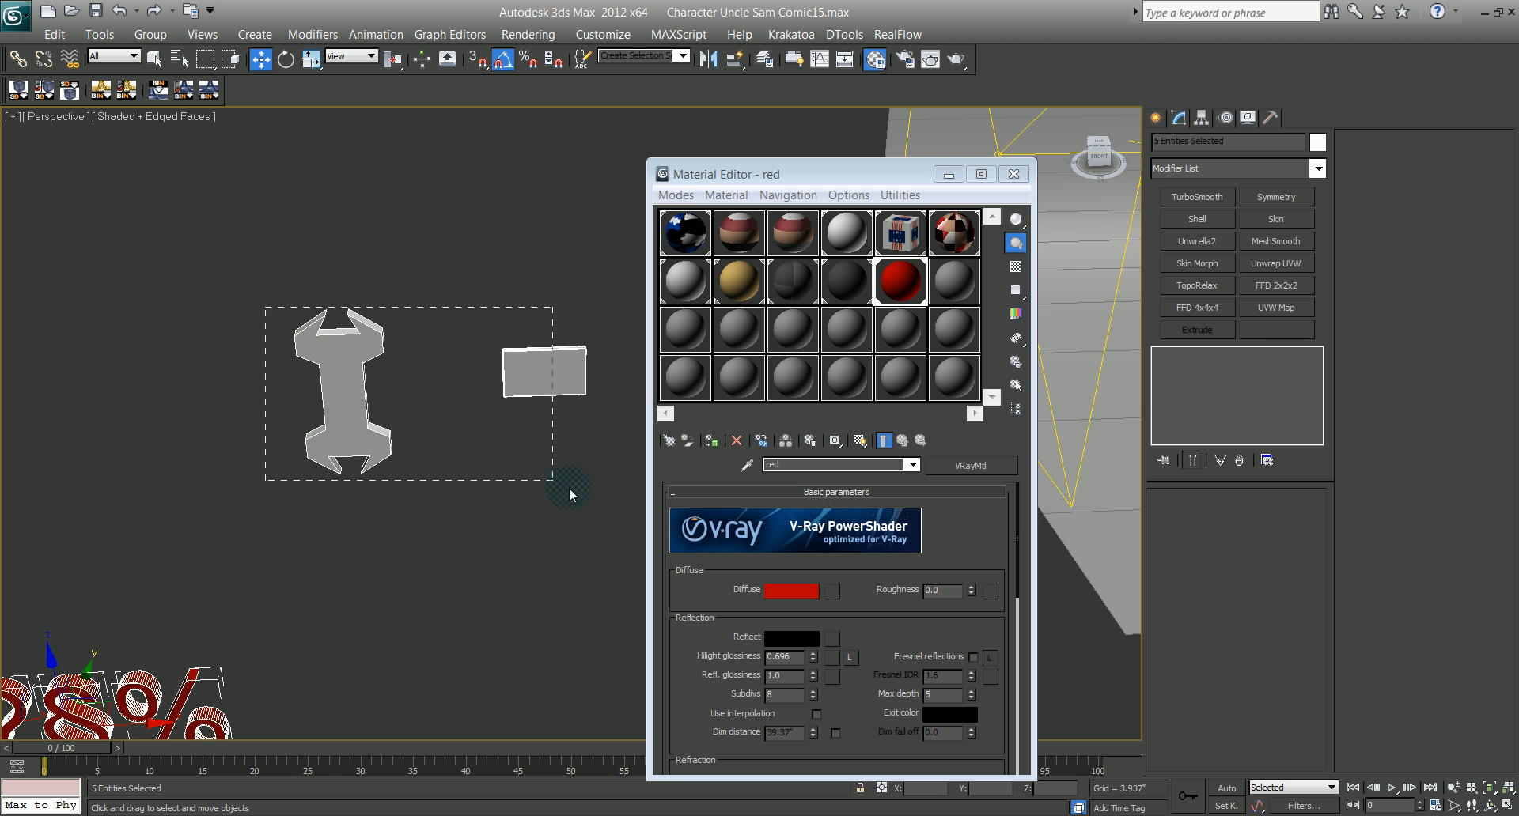
{"action": "left_click_drag", "start_coordinate": [360, 510], "coordinate": [361, 508]}
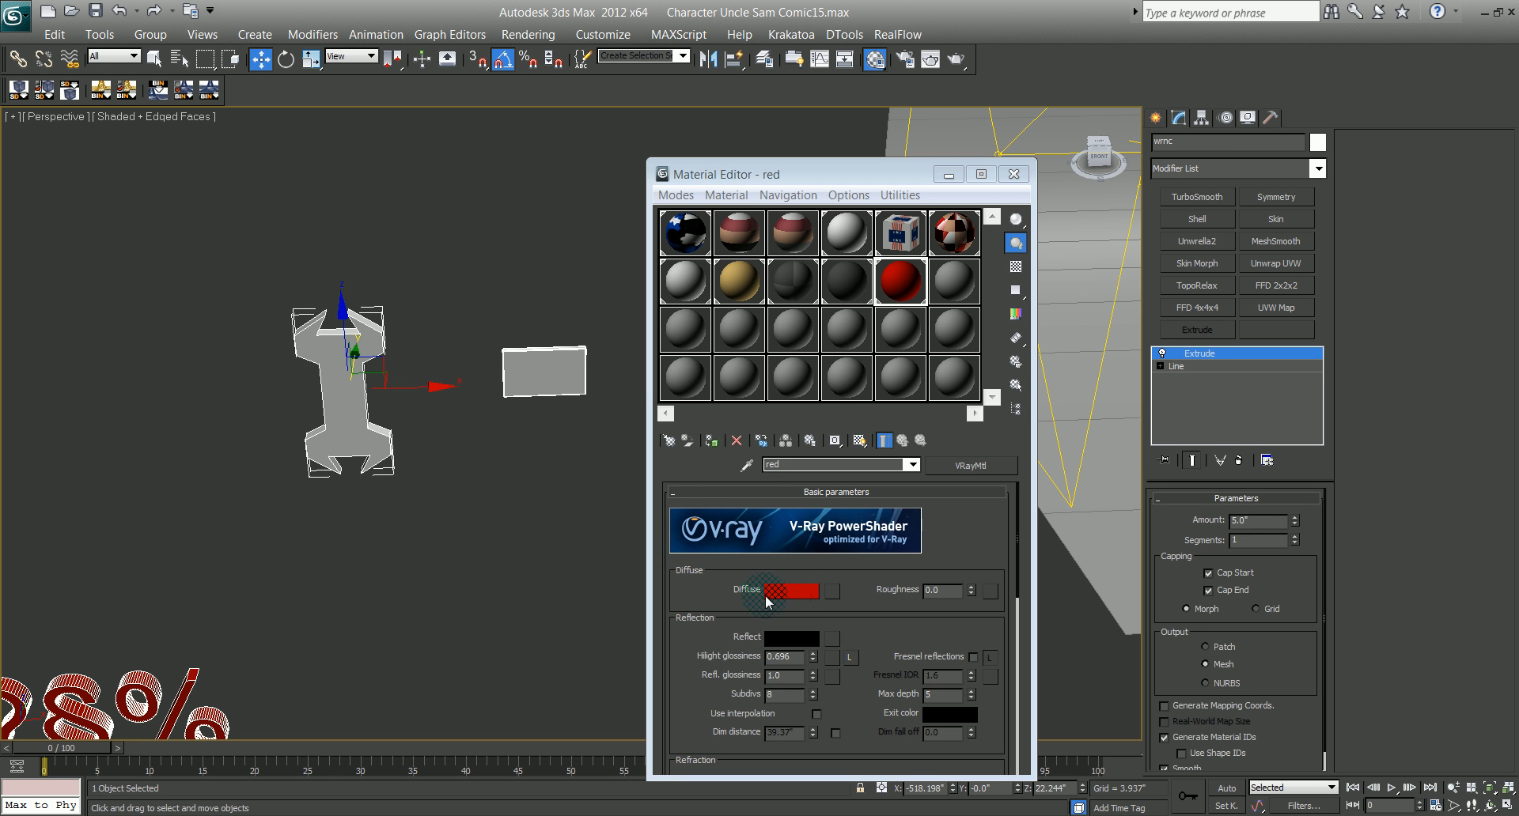
{"action": "left_click", "coordinate": [711, 440]}
Step: Select the flat rectangular board beside the wrench and check the props' colours in the reference image sample.jpg
{"action": "middle_click_drag", "start_coordinate": [583, 451], "coordinate": [49, 453]}
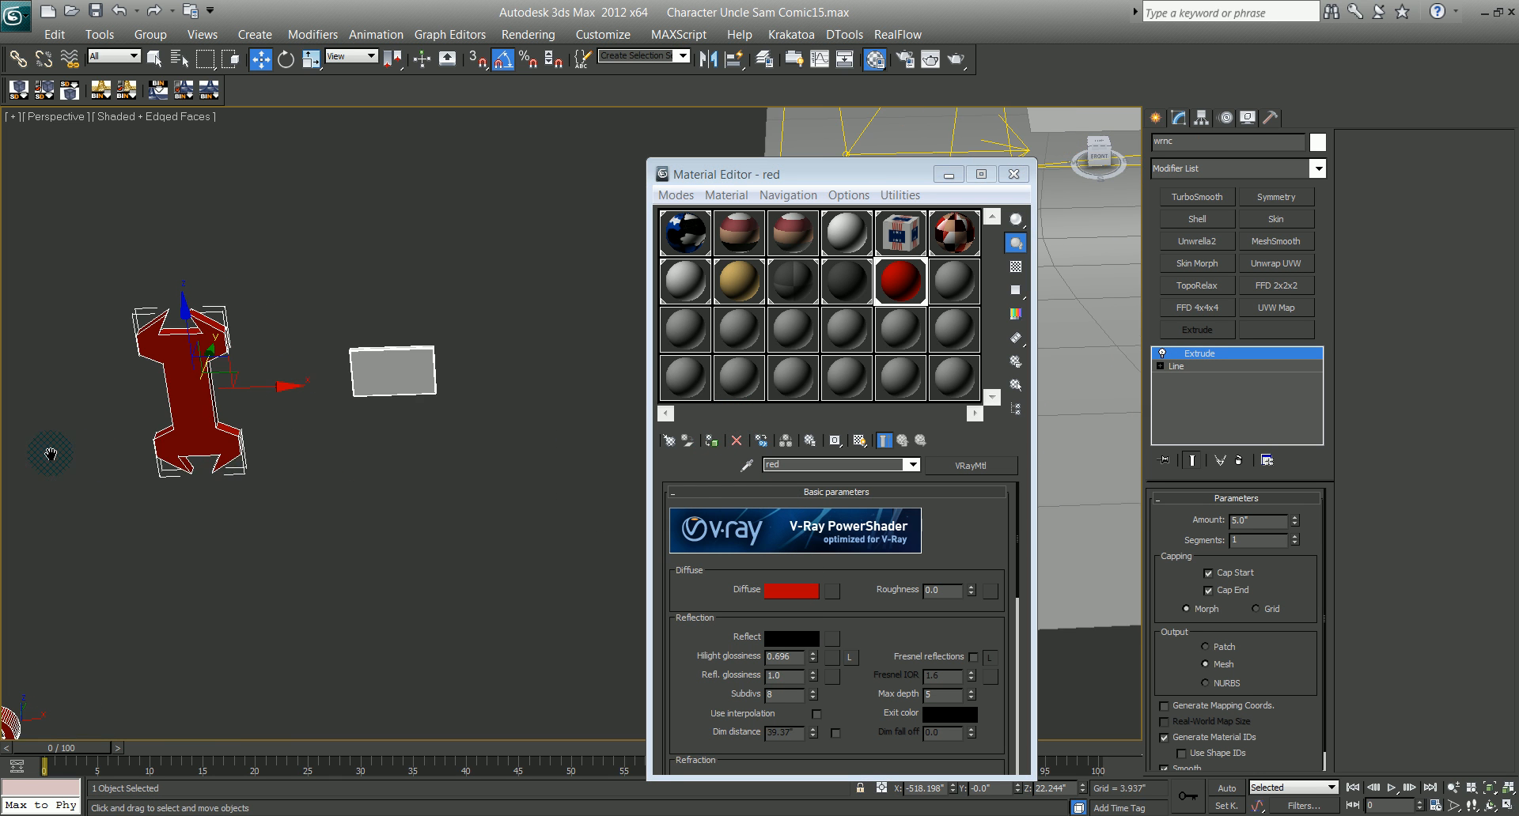
{"action": "scroll", "coordinate": [359, 436], "scroll_direction": "up", "scroll_amount": 3}
{"action": "middle_click_drag", "start_coordinate": [359, 435], "coordinate": [312, 435]}
{"action": "left_click", "coordinate": [240, 345]}
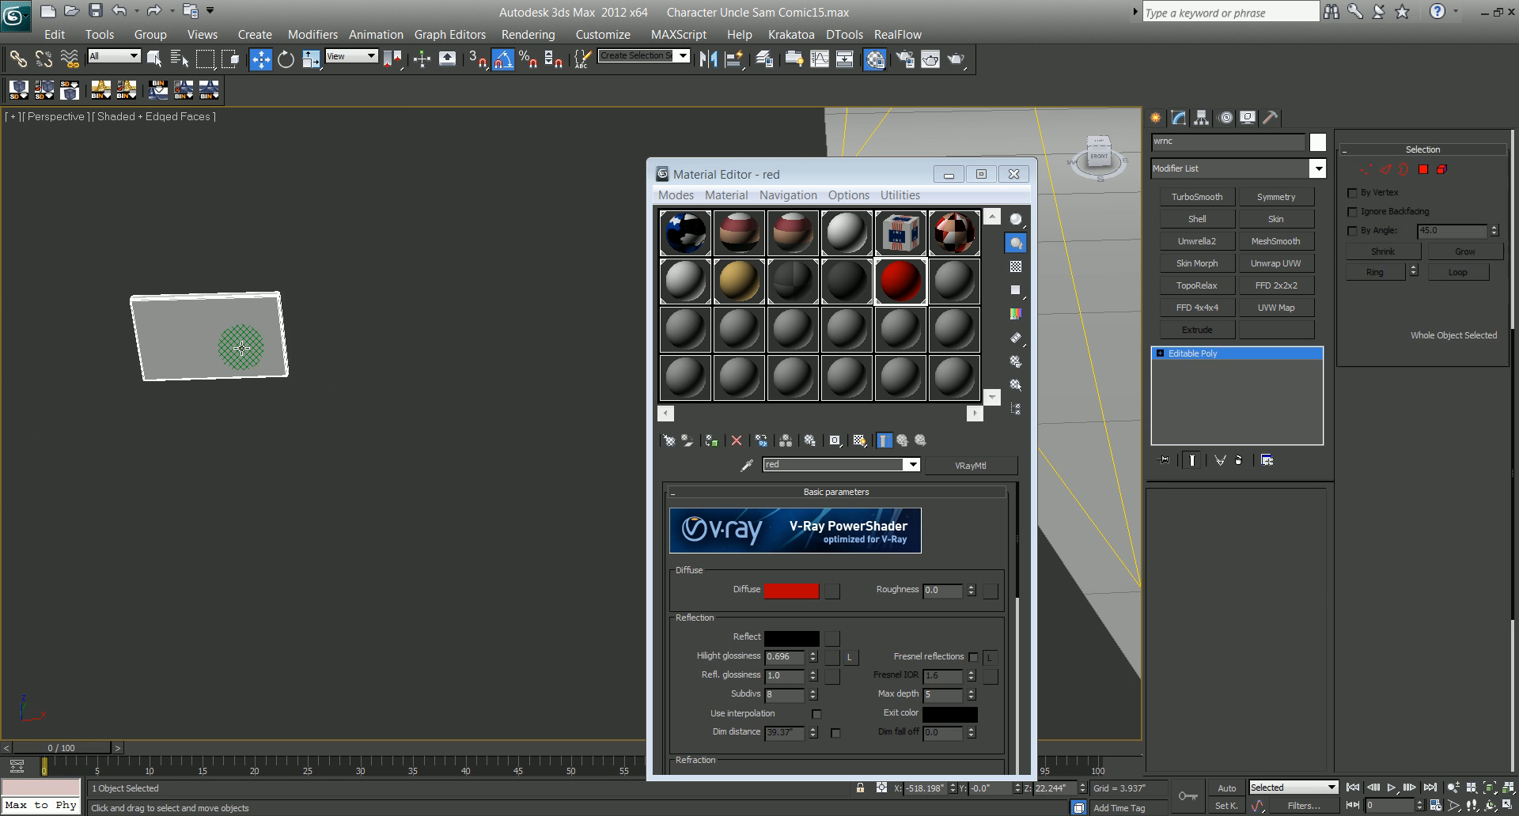
{"action": "scroll", "coordinate": [393, 359], "scroll_direction": "down", "scroll_amount": 3}
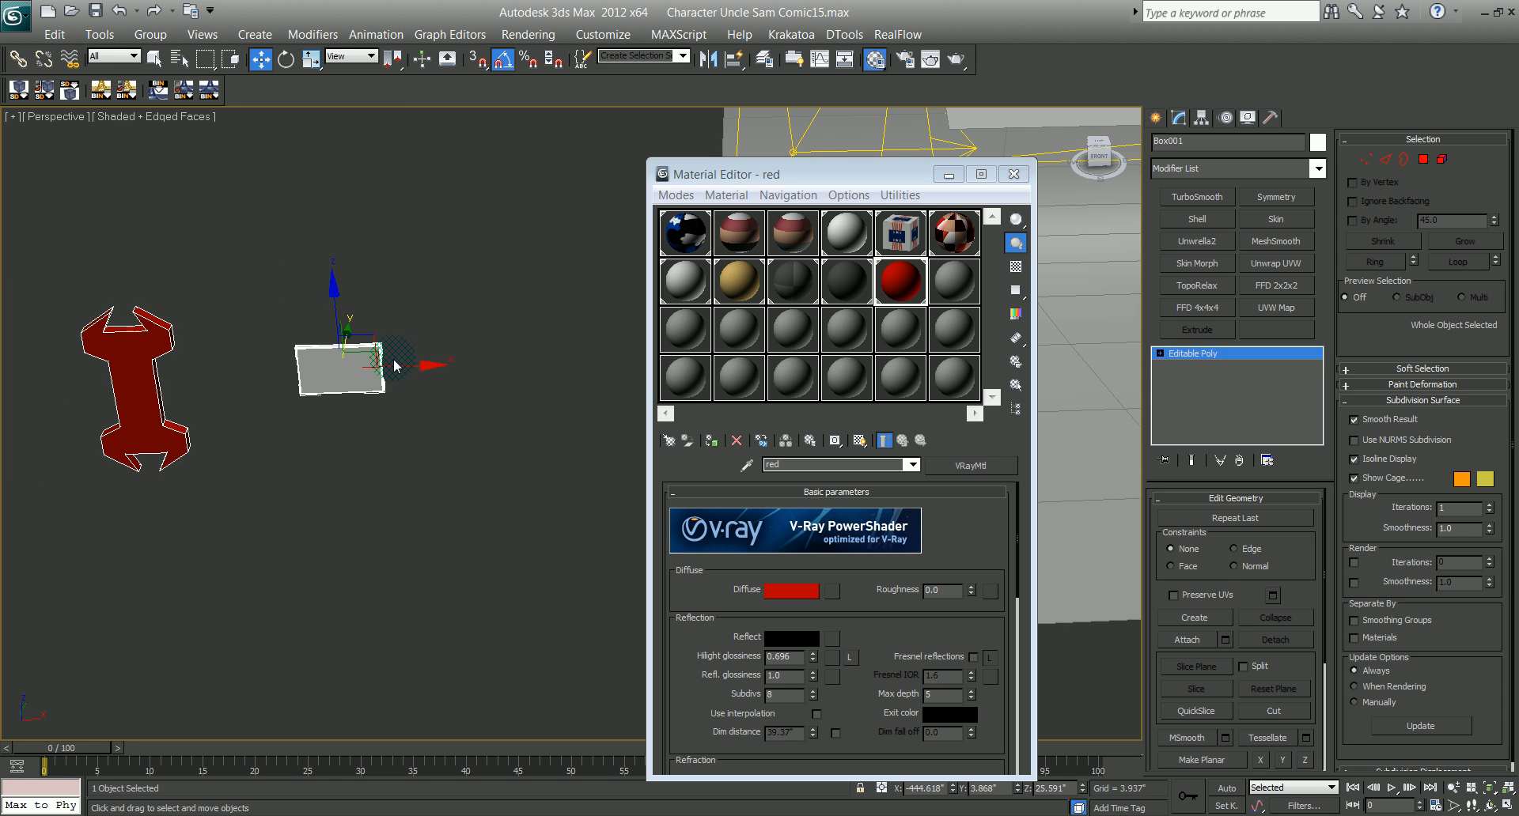
{"action": "scroll", "coordinate": [552, 358], "scroll_direction": "down", "scroll_amount": 6}
{"action": "middle_click_drag", "start_coordinate": [450, 354], "coordinate": [613, 294]}
{"action": "middle_click_drag", "start_coordinate": [305, 339], "coordinate": [214, 342], "text": "alt"}
{"action": "left_click", "coordinate": [755, 316]}
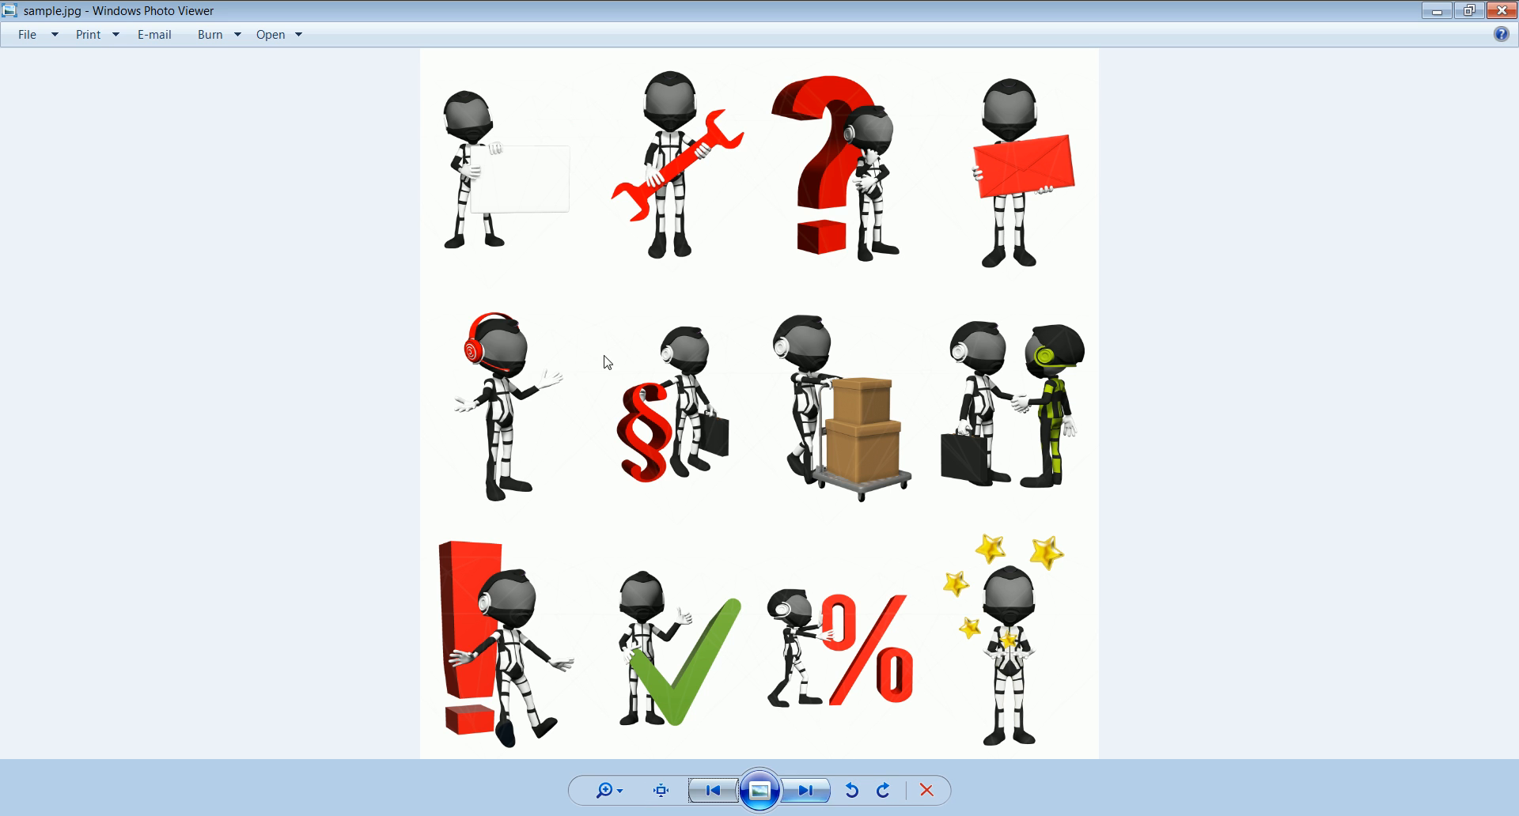
{"action": "left_click", "coordinate": [1435, 11]}
Step: Name the next unused V-Ray material "white" and set its diffuse colour to pure white
{"action": "left_click_drag", "start_coordinate": [845, 464], "coordinate": [683, 464]}
{"action": "type", "text": "white"}
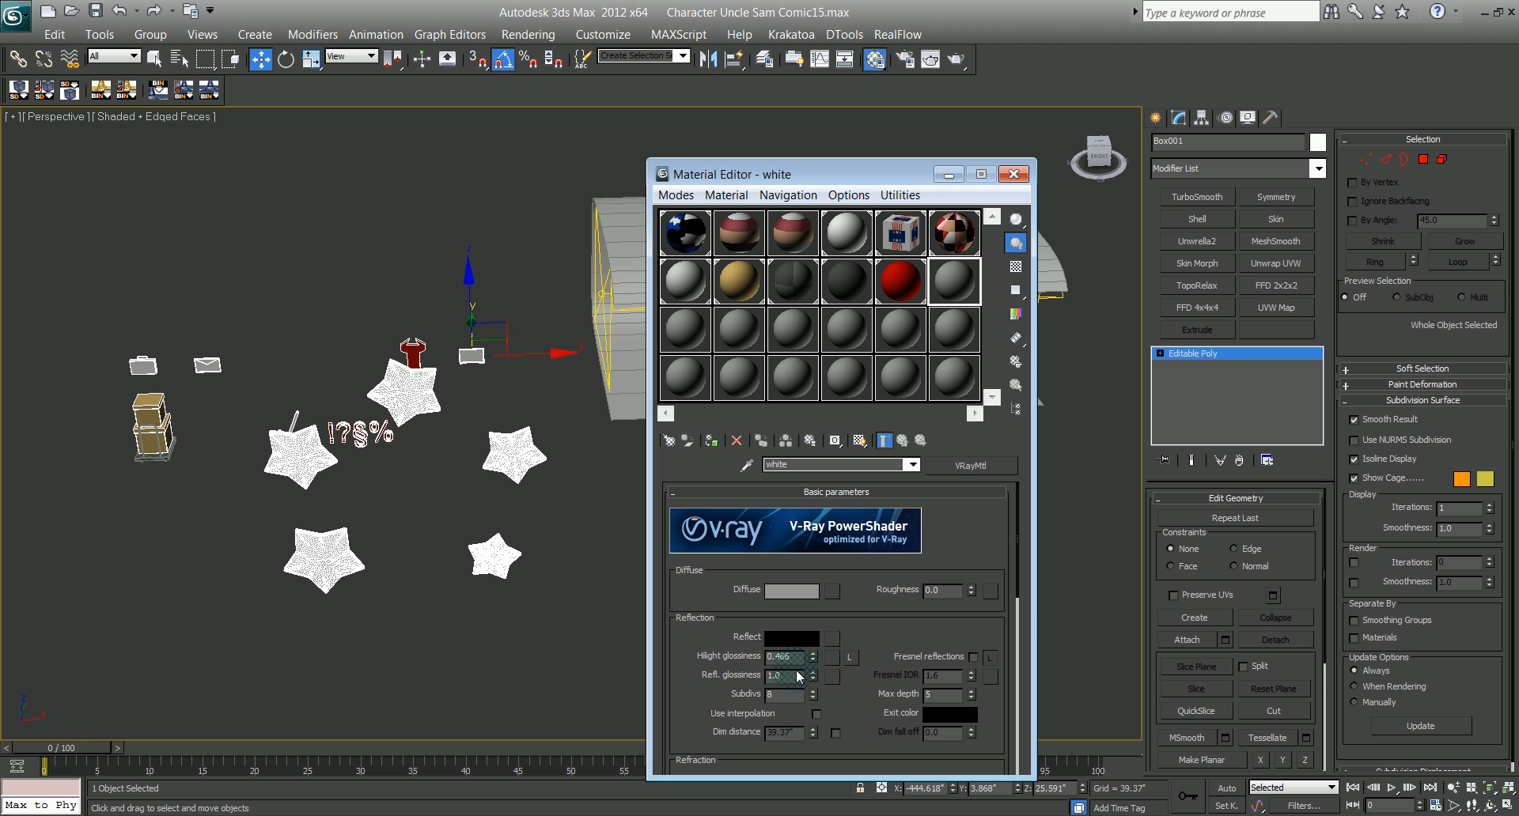
{"action": "left_click", "coordinate": [792, 591]}
{"action": "left_click", "coordinate": [501, 251]}
{"action": "left_click", "coordinate": [664, 269]}
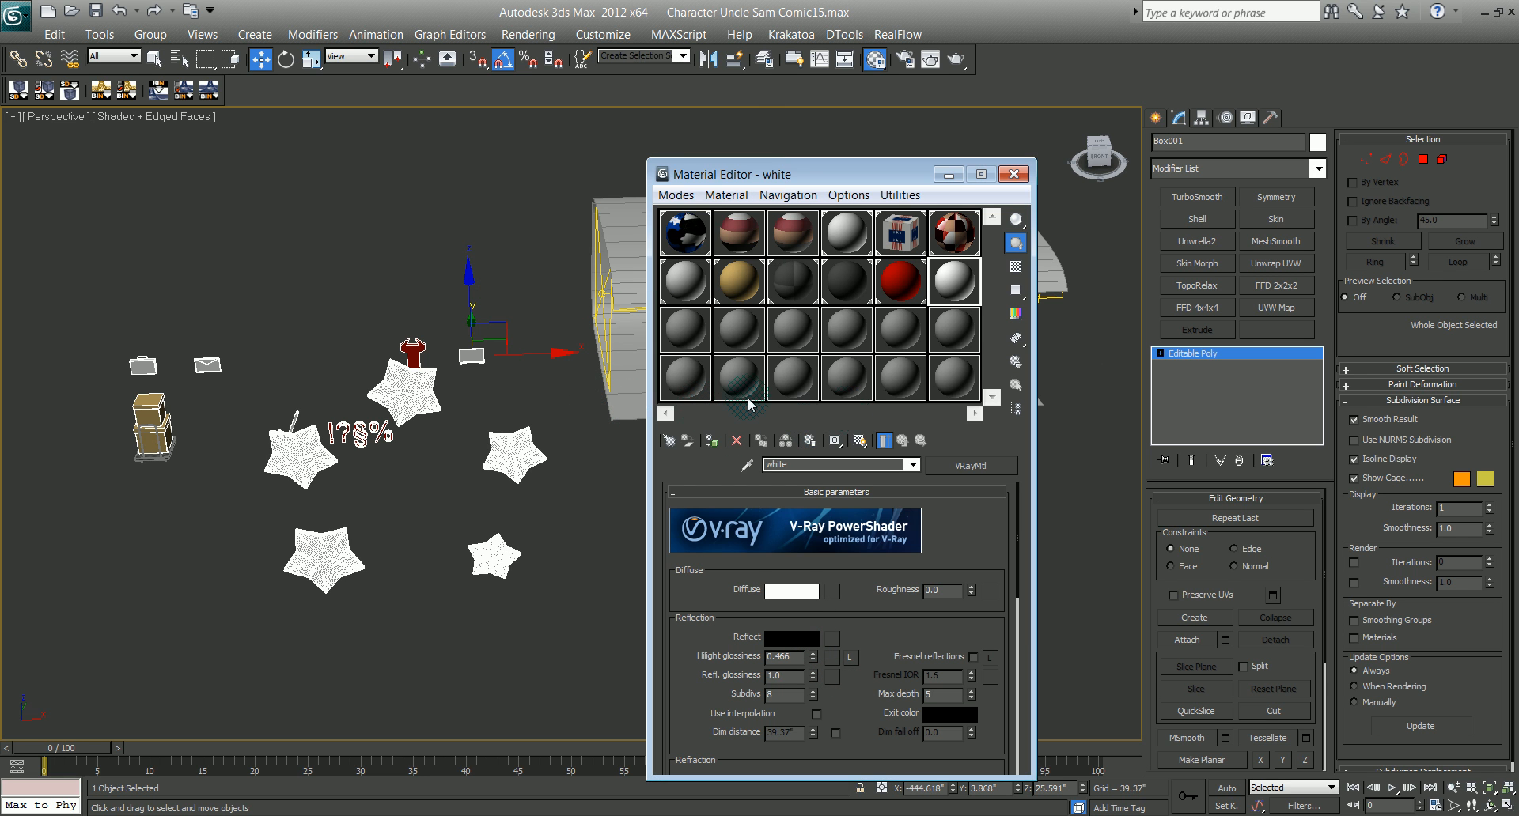
Step: Assign the white material to the selected flat board
{"action": "scroll", "coordinate": [497, 391], "scroll_direction": "up", "scroll_amount": 9}
{"action": "middle_click_drag", "start_coordinate": [478, 450], "coordinate": [615, 556]}
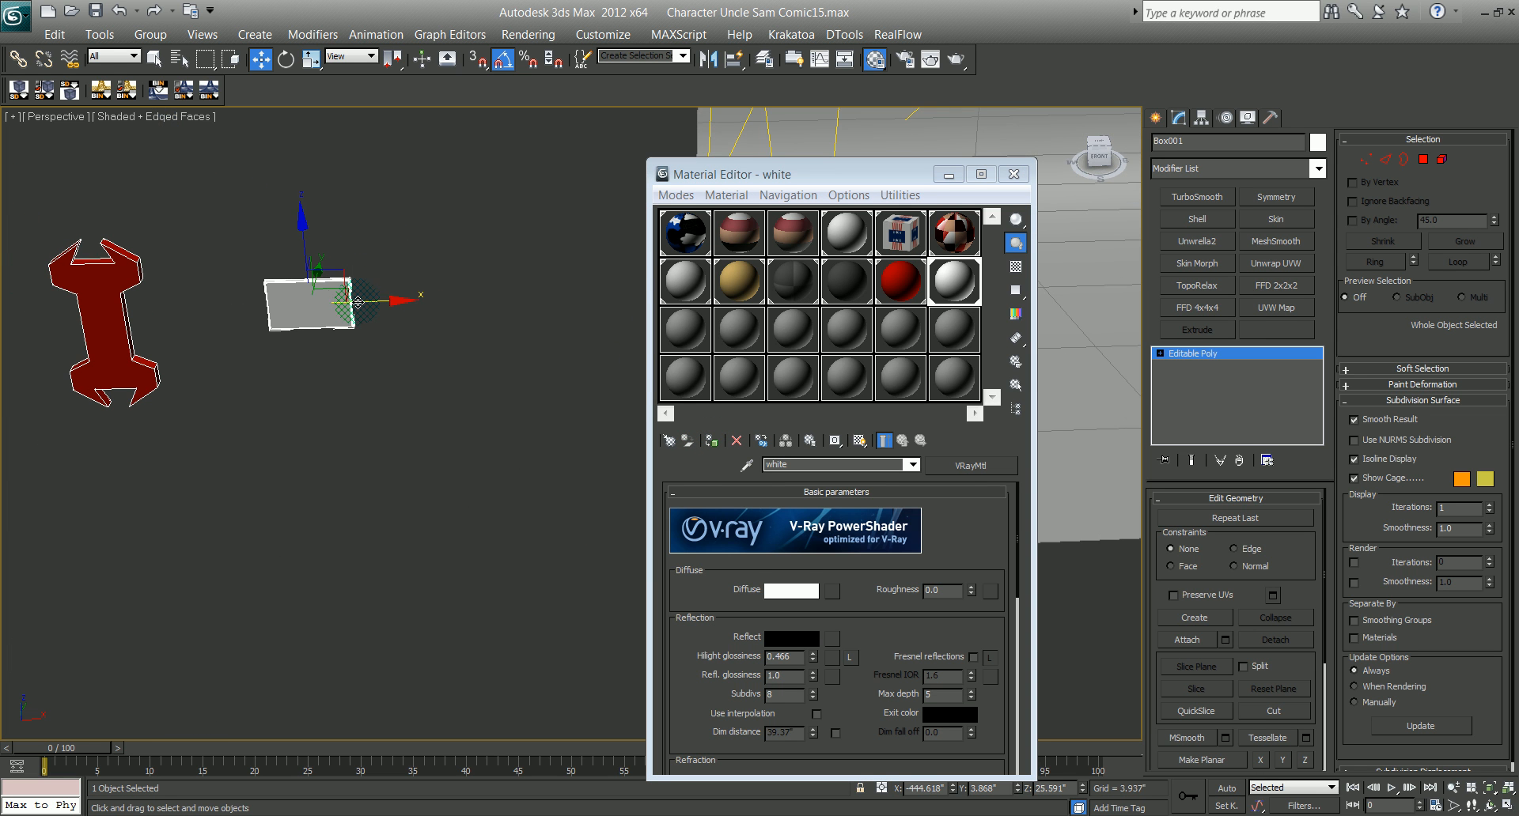
{"action": "left_click", "coordinate": [860, 443]}
Step: Copy the red material's diffuse colour into the diffuse of the unused material vray 13 - Default
{"action": "middle_click_drag", "start_coordinate": [379, 431], "coordinate": [506, 472]}
{"action": "middle_click_drag", "start_coordinate": [292, 444], "coordinate": [395, 457]}
{"action": "left_click_drag", "start_coordinate": [466, 389], "coordinate": [426, 373]}
{"action": "left_click", "coordinate": [701, 346]}
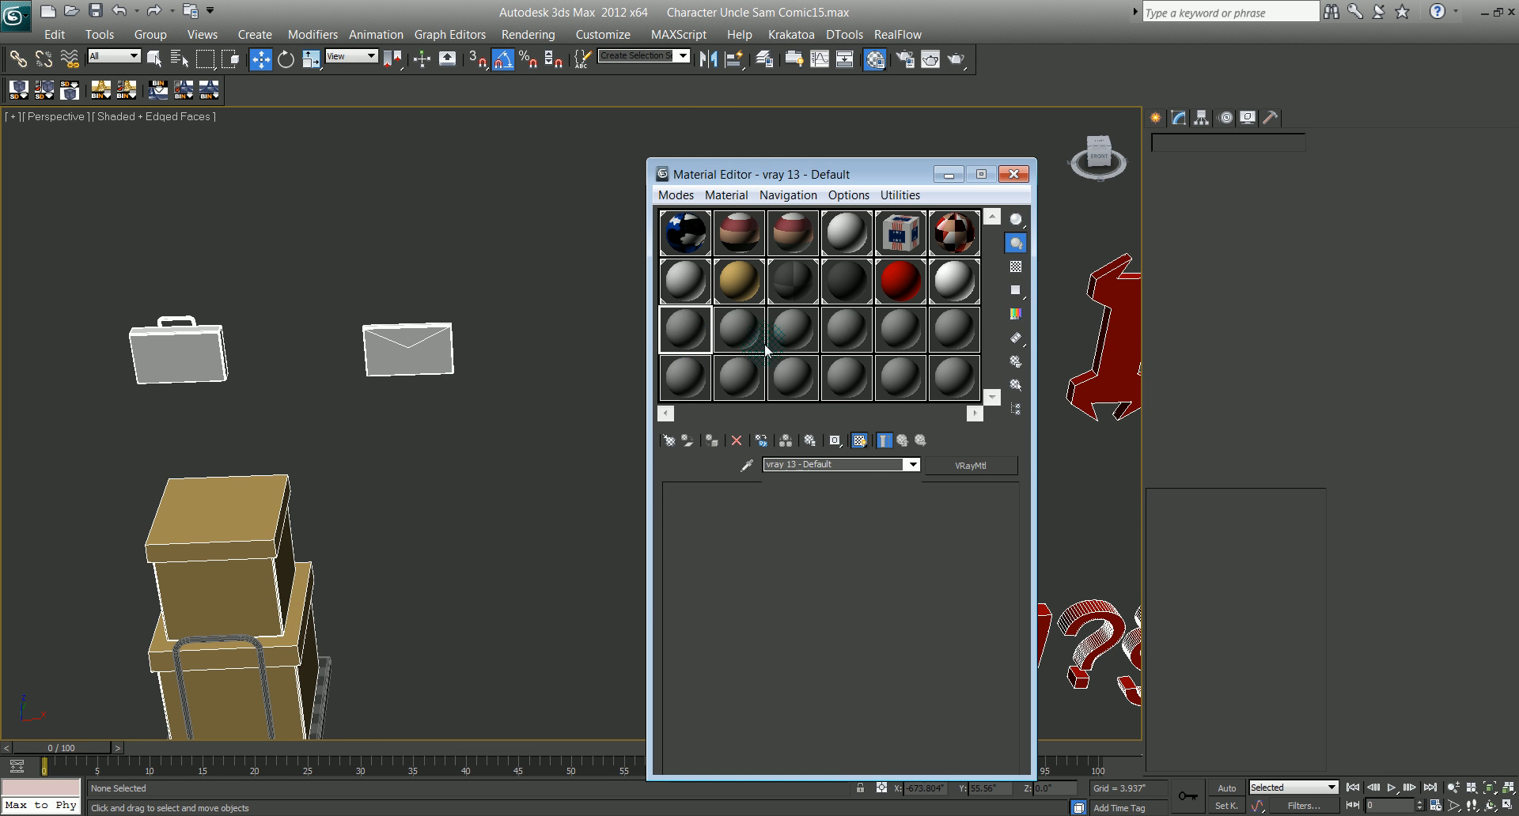
{"action": "left_click", "coordinate": [899, 288]}
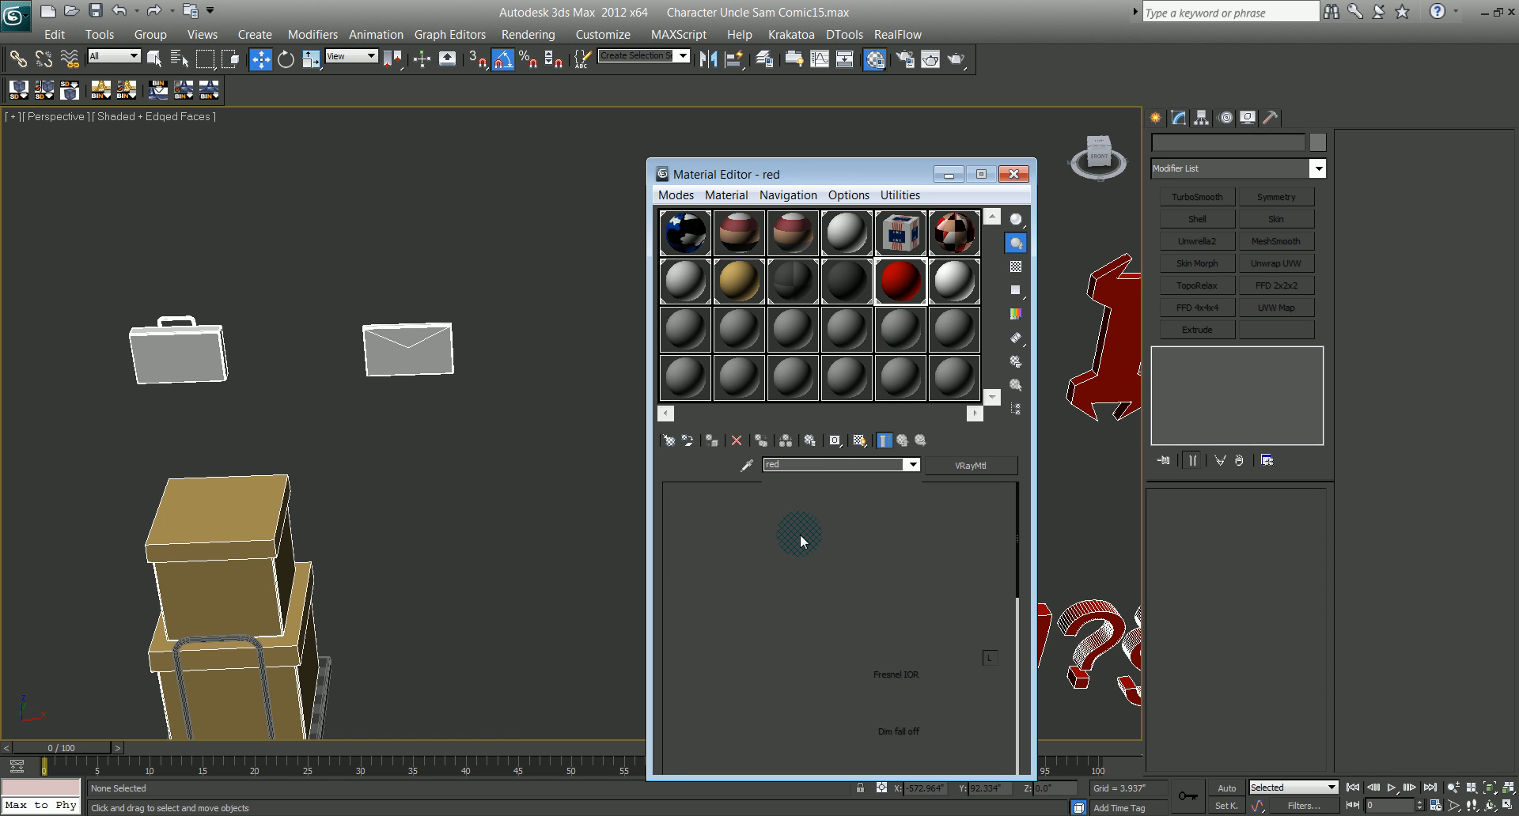
{"action": "right_click", "coordinate": [794, 593]}
{"action": "left_click_drag", "start_coordinate": [809, 630], "coordinate": [637, 512]}
{"action": "left_click_drag", "start_coordinate": [472, 428], "coordinate": [705, 360]}
{"action": "left_click", "coordinate": [700, 345]}
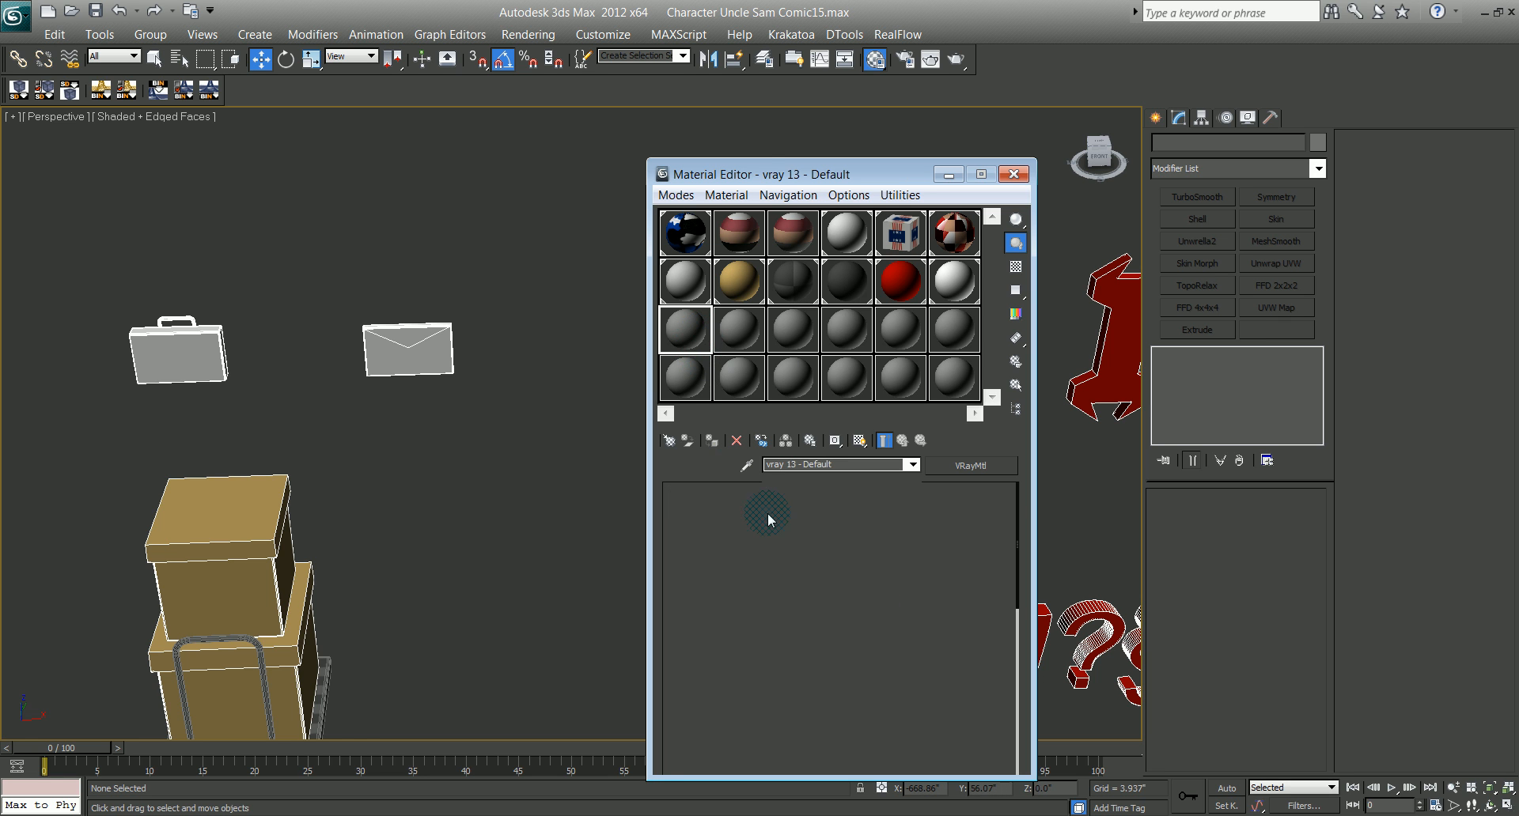
{"action": "left_click_drag", "start_coordinate": [805, 594], "coordinate": [816, 619]}
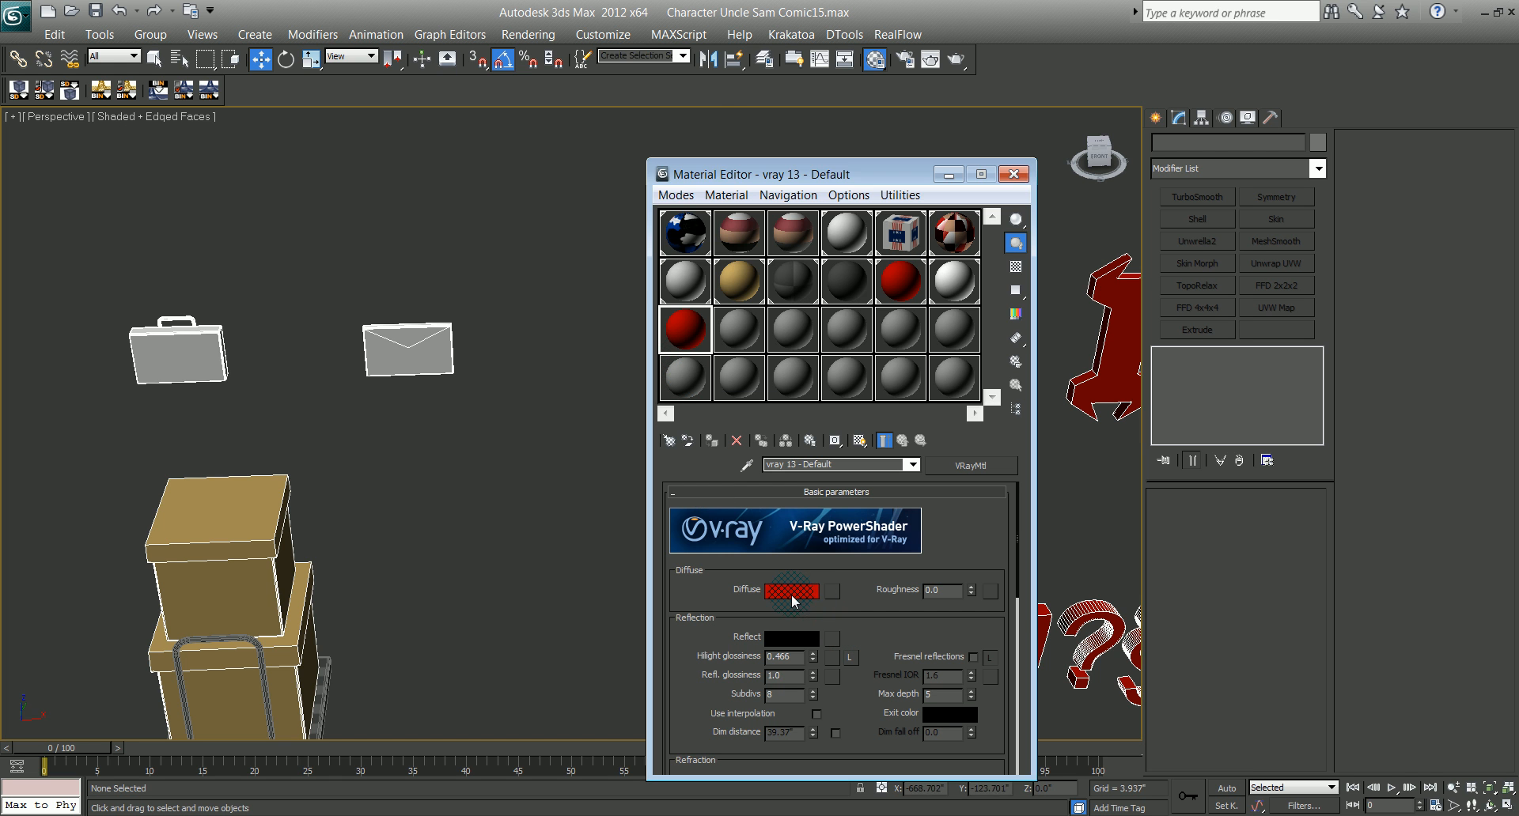
Step: Darken the diffuse red of vray 13 - Default to a value of about 162
{"action": "left_click", "coordinate": [791, 595]}
{"action": "left_click", "coordinate": [663, 206]}
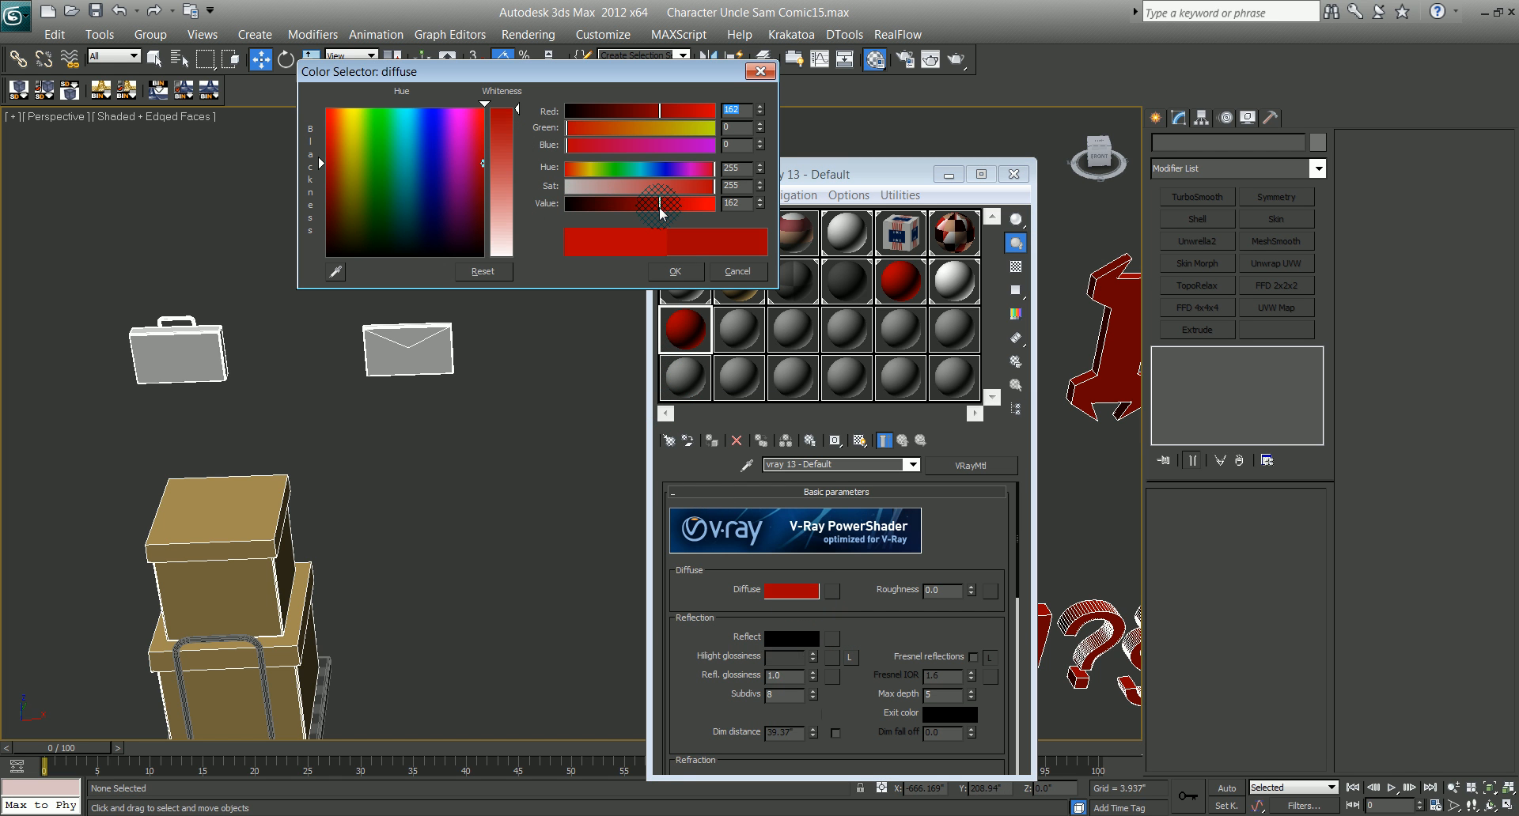
{"action": "left_click", "coordinate": [695, 273]}
Step: Select the envelope's triangular flap object
{"action": "scroll", "coordinate": [521, 439], "scroll_direction": "up", "scroll_amount": 4}
{"action": "middle_click_drag", "start_coordinate": [412, 476], "coordinate": [493, 629]}
{"action": "left_click", "coordinate": [301, 287]}
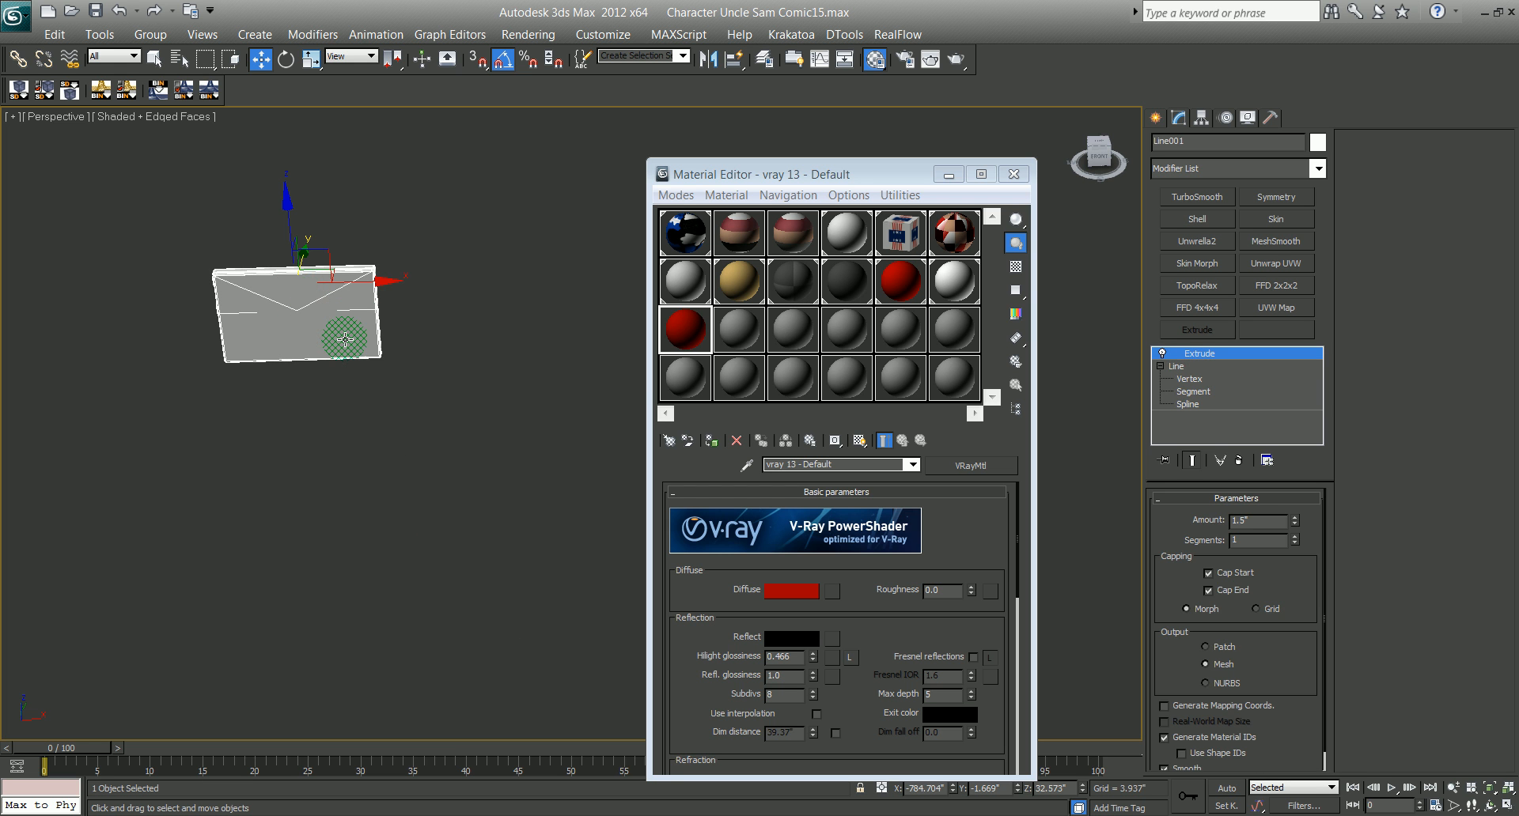
{"action": "left_click", "coordinate": [307, 273]}
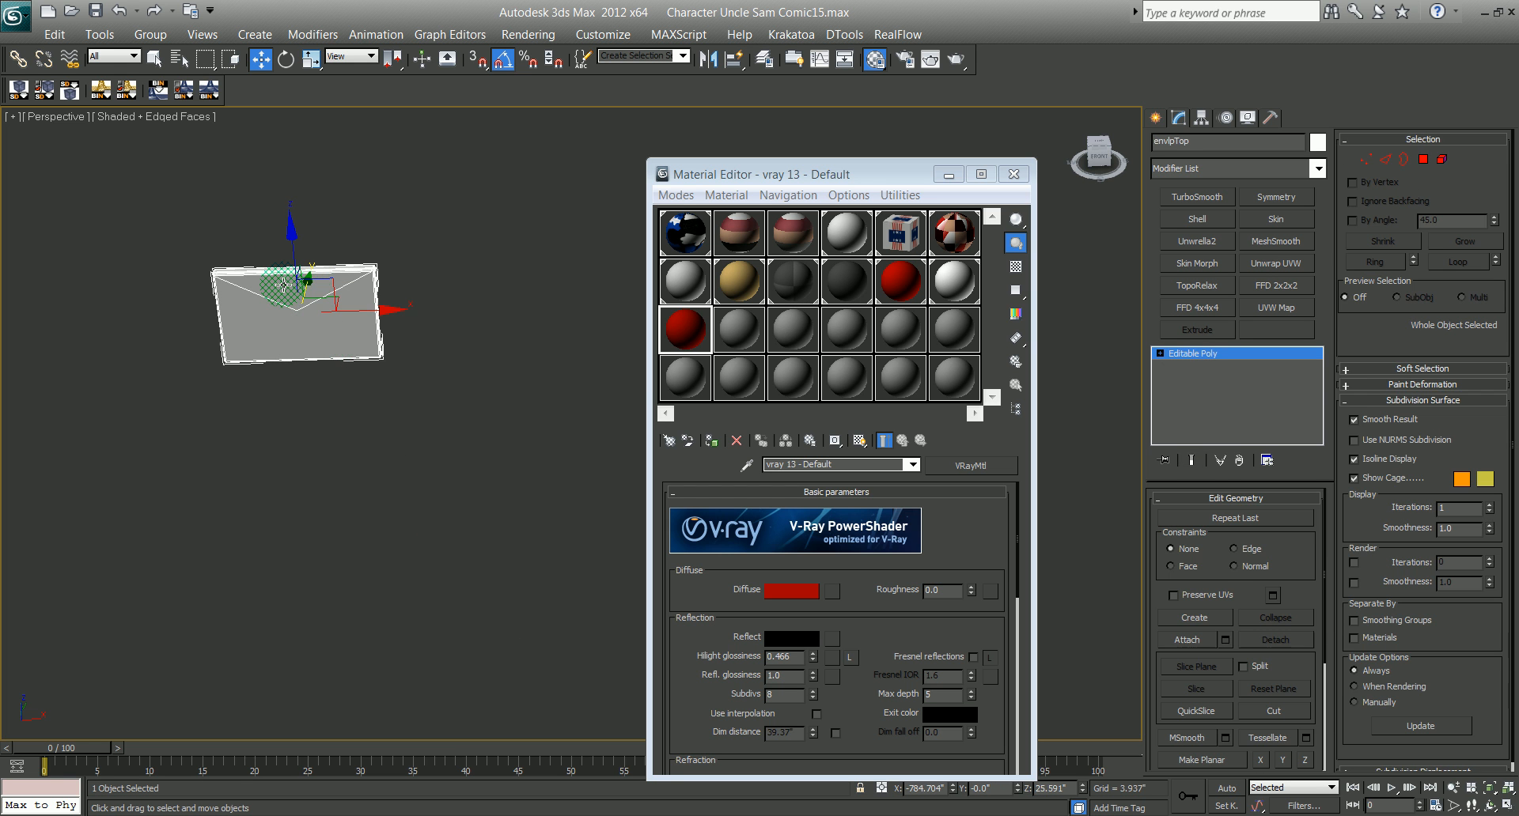
{"action": "left_click", "coordinate": [283, 285]}
{"action": "left_click", "coordinate": [685, 339]}
{"action": "left_click_drag", "start_coordinate": [685, 339], "coordinate": [317, 317]}
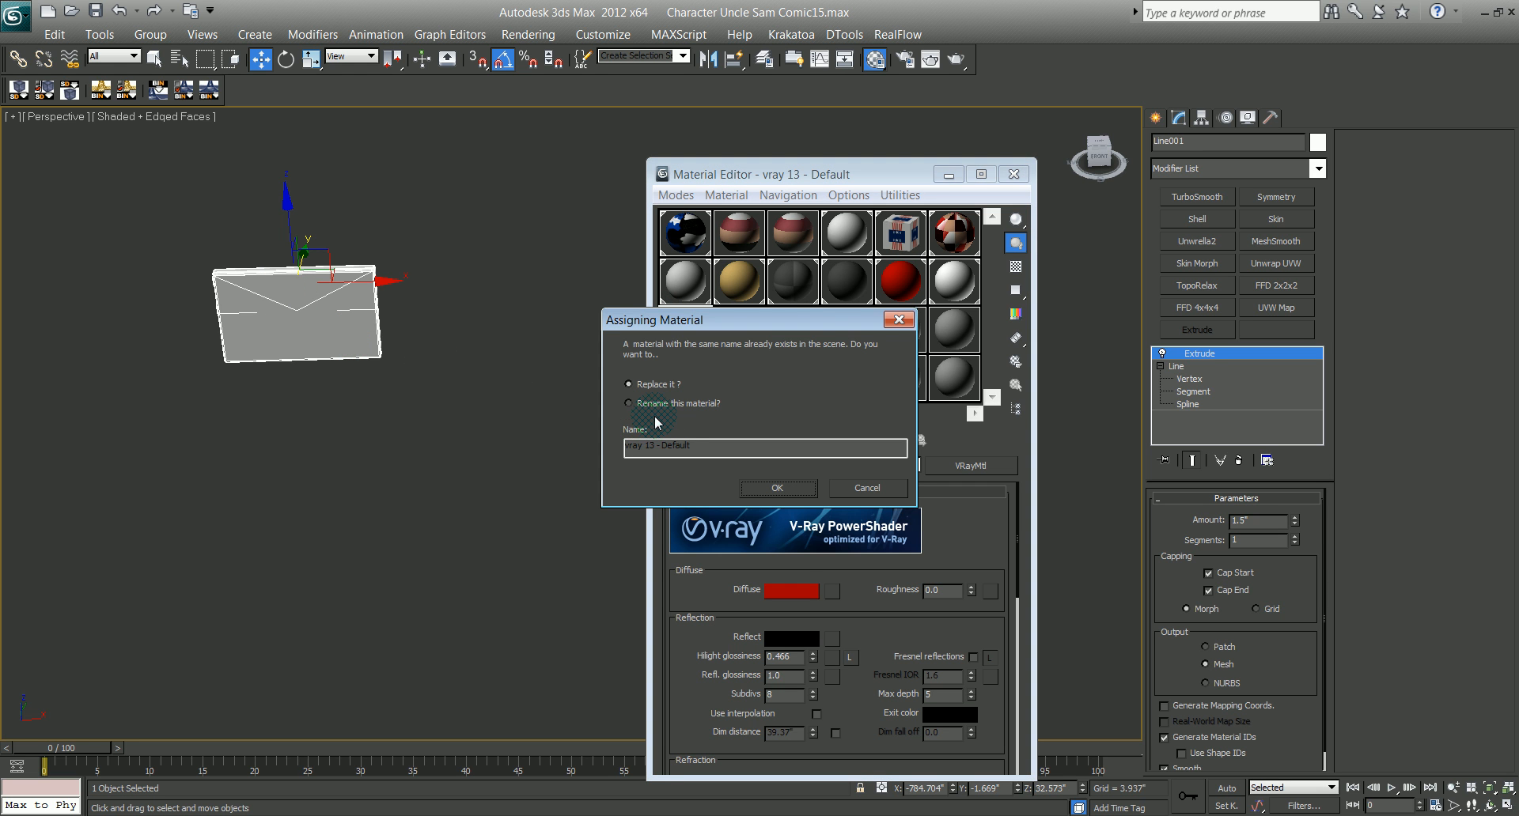
{"action": "left_click", "coordinate": [867, 489]}
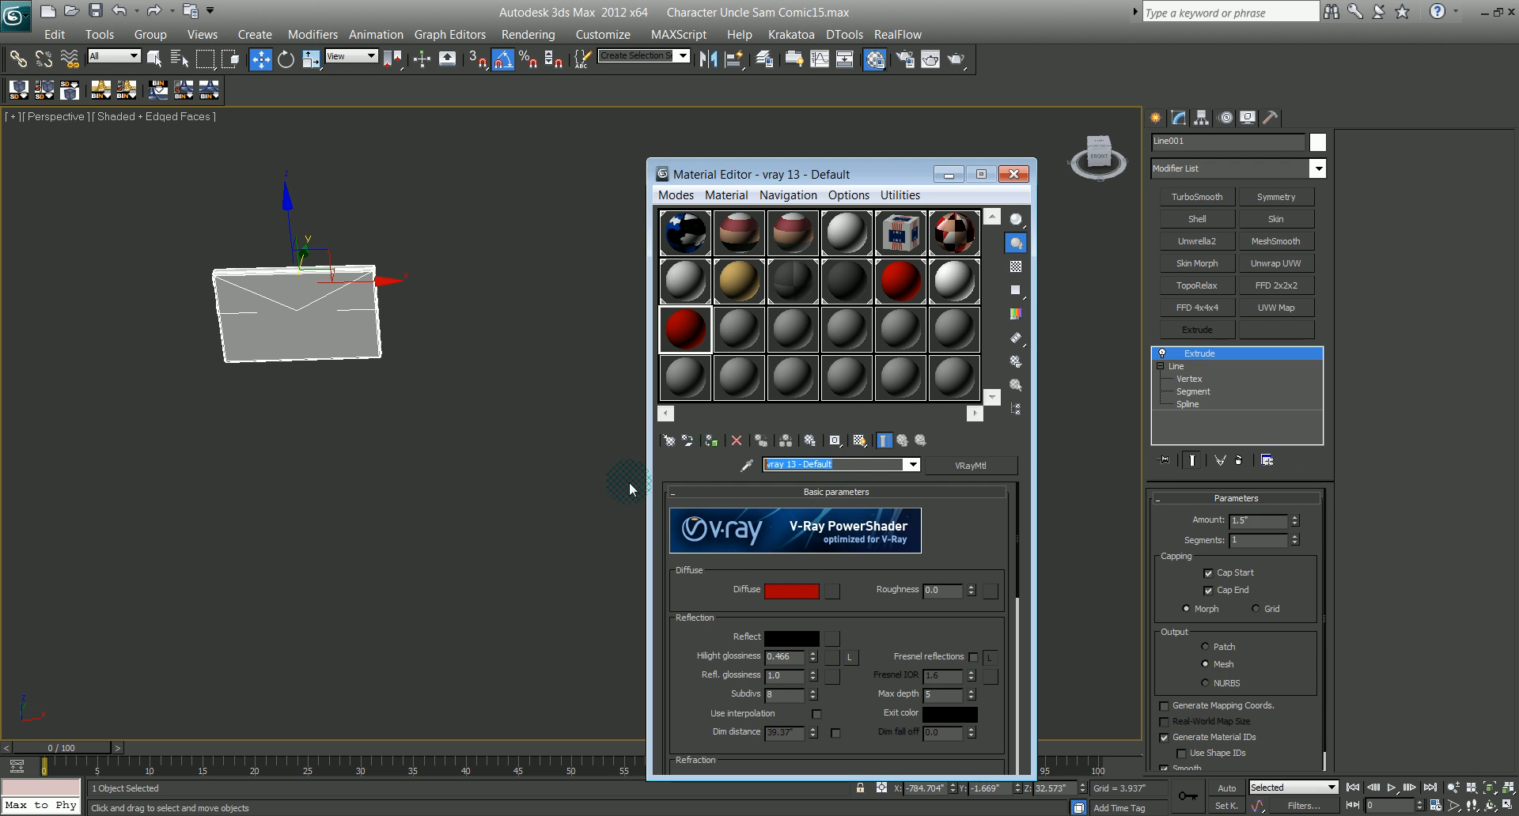
Step: Rename the dark red material vray 13 - Default as "envl flpr" and assign it to the envelope's flap
{"action": "type", "text": "envl flpr"}
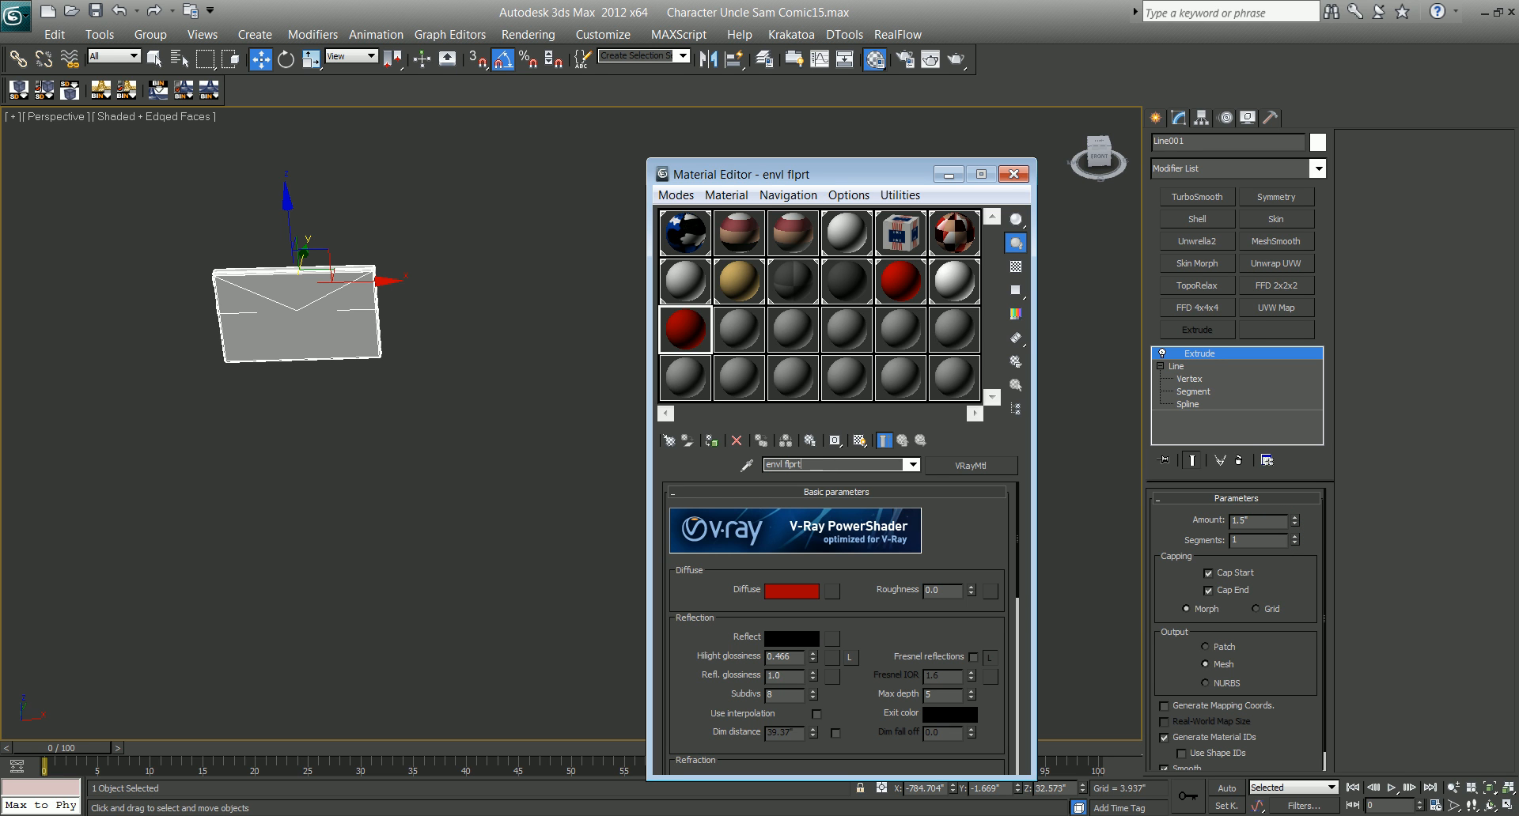
{"action": "left_click_drag", "start_coordinate": [682, 348], "coordinate": [277, 299]}
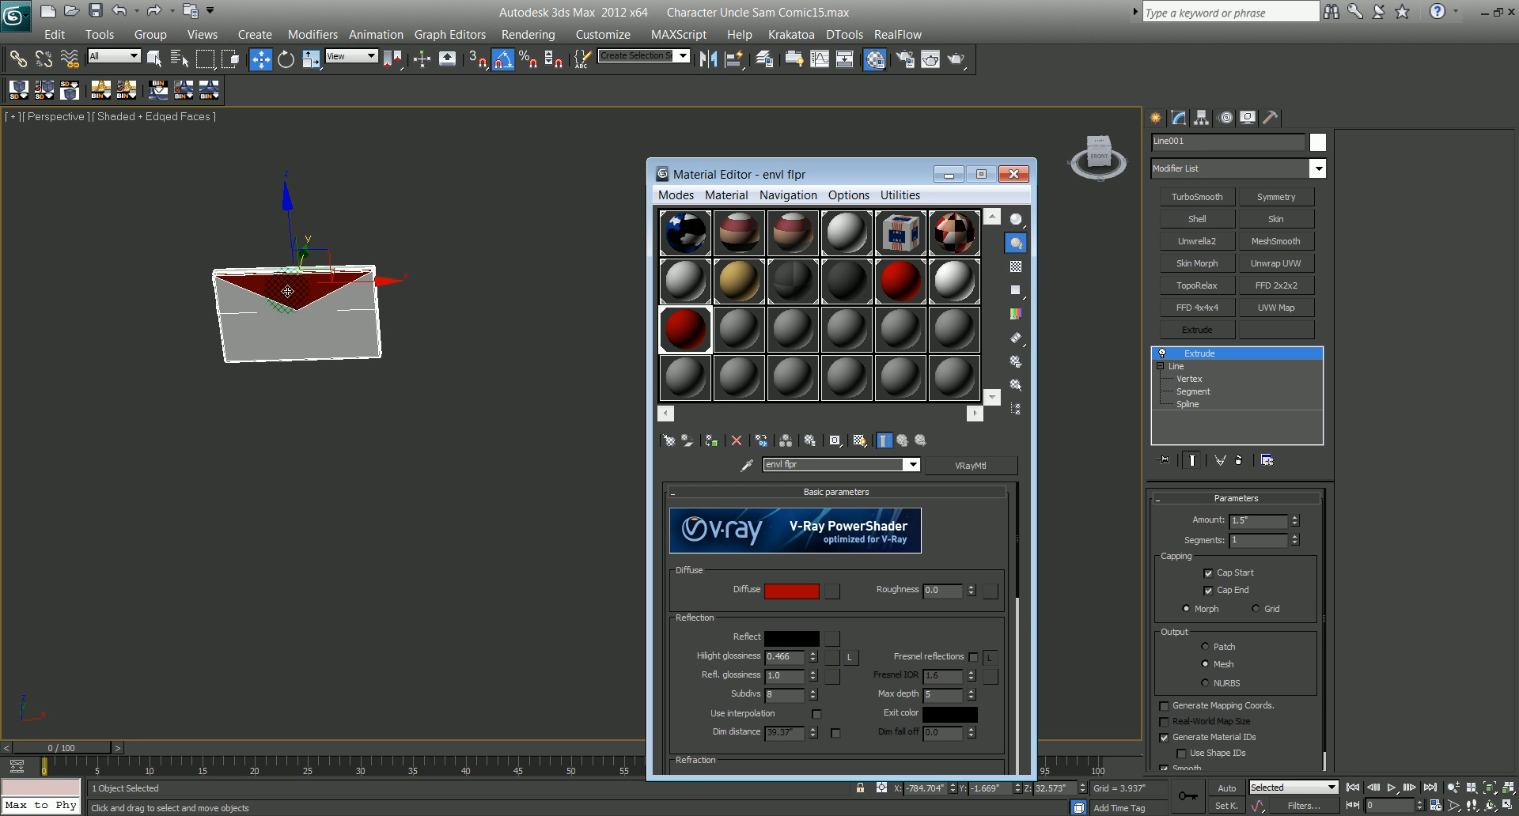
Step: Rename the selected flap object as "envlp flpr"
{"action": "left_click", "coordinate": [1173, 141]}
{"action": "type", "text": "en"}
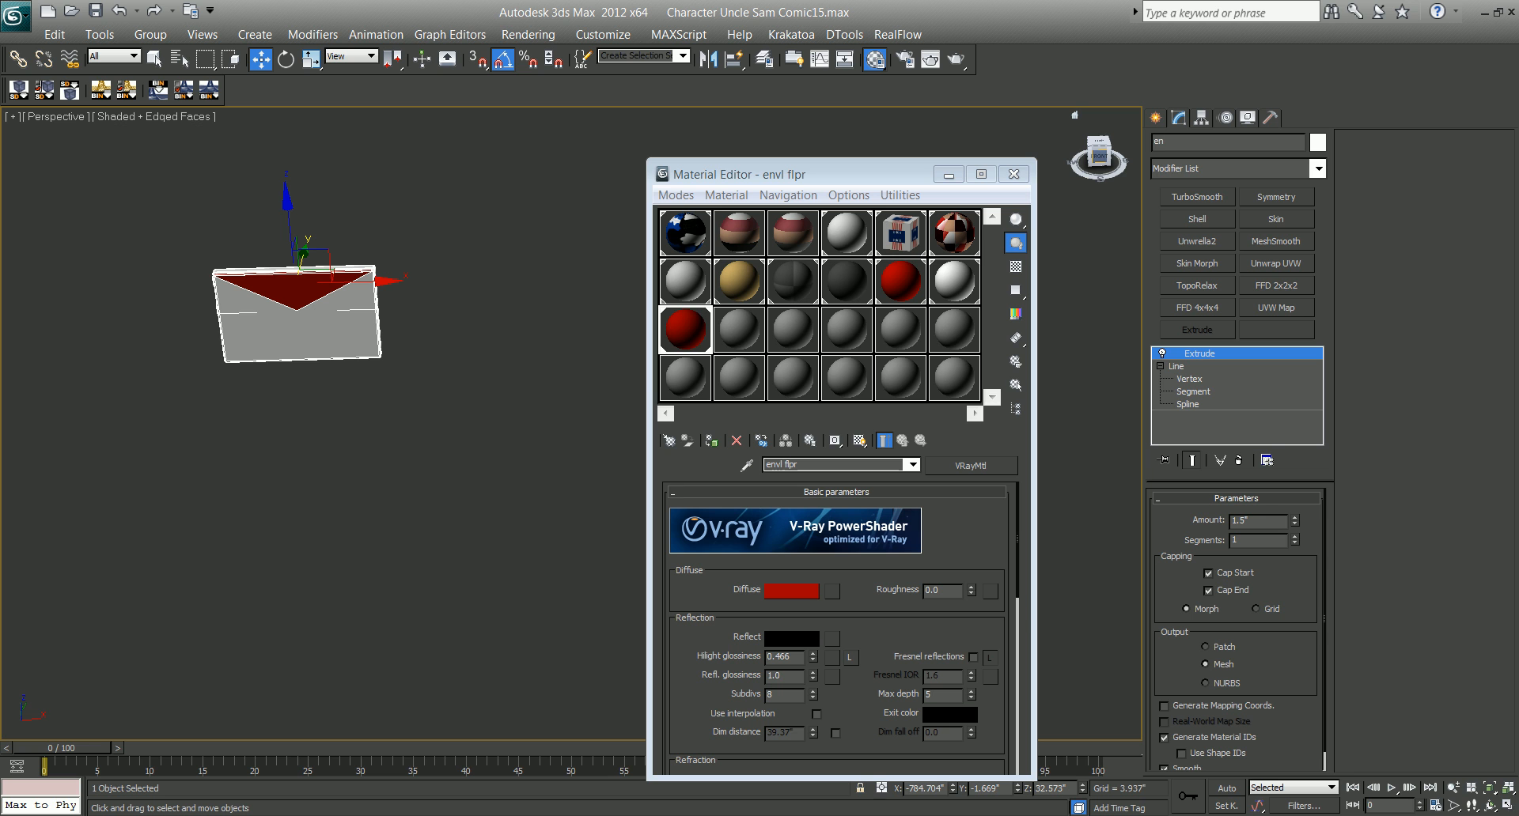
{"action": "type", "text": "vlp flpr"}
Step: Assign the red material to the envelope's body
{"action": "left_click_drag", "start_coordinate": [900, 283], "coordinate": [295, 360]}
{"action": "middle_click_drag", "start_coordinate": [407, 423], "coordinate": [568, 418]}
{"action": "middle_click_drag", "start_coordinate": [302, 437], "coordinate": [472, 451]}
{"action": "scroll", "coordinate": [471, 451], "scroll_direction": "up", "scroll_amount": 4}
{"action": "scroll", "coordinate": [435, 415], "scroll_direction": "up", "scroll_amount": 1}
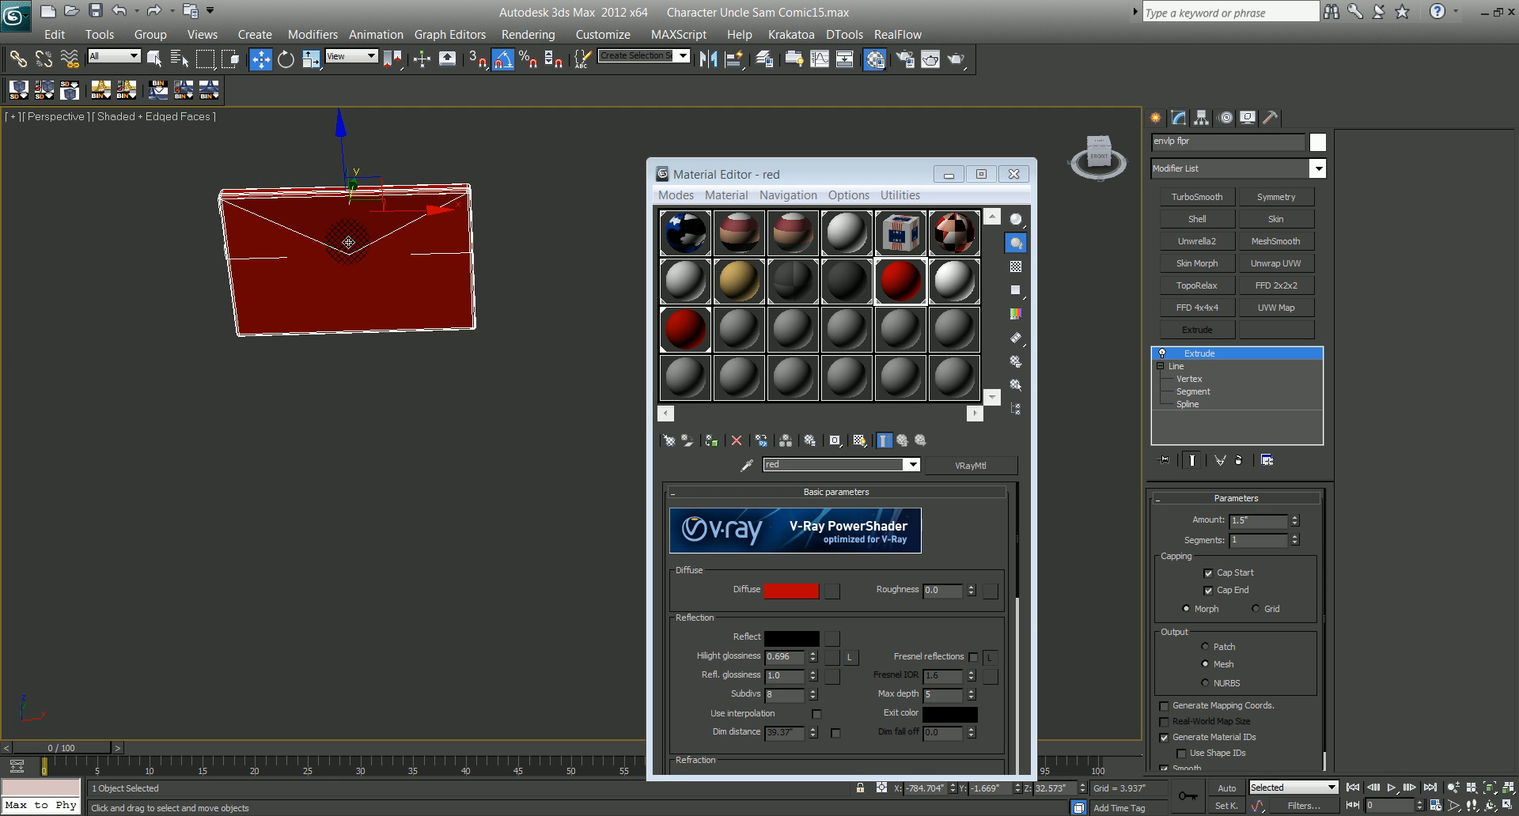
Step: Set the diffuse colour of the unused material vray 14 - Default to a dark grey with a value of about 31
{"action": "scroll", "coordinate": [546, 386], "scroll_direction": "down", "scroll_amount": 2}
{"action": "scroll", "coordinate": [448, 509], "scroll_direction": "down", "scroll_amount": 3}
{"action": "scroll", "coordinate": [444, 508], "scroll_direction": "up", "scroll_amount": 1}
{"action": "middle_click_drag", "start_coordinate": [344, 475], "coordinate": [672, 479]}
{"action": "middle_click_drag", "start_coordinate": [503, 485], "coordinate": [357, 546]}
{"action": "scroll", "coordinate": [356, 544], "scroll_direction": "up", "scroll_amount": 2}
{"action": "middle_click_drag", "start_coordinate": [248, 515], "coordinate": [364, 527]}
{"action": "left_click", "coordinate": [753, 327]}
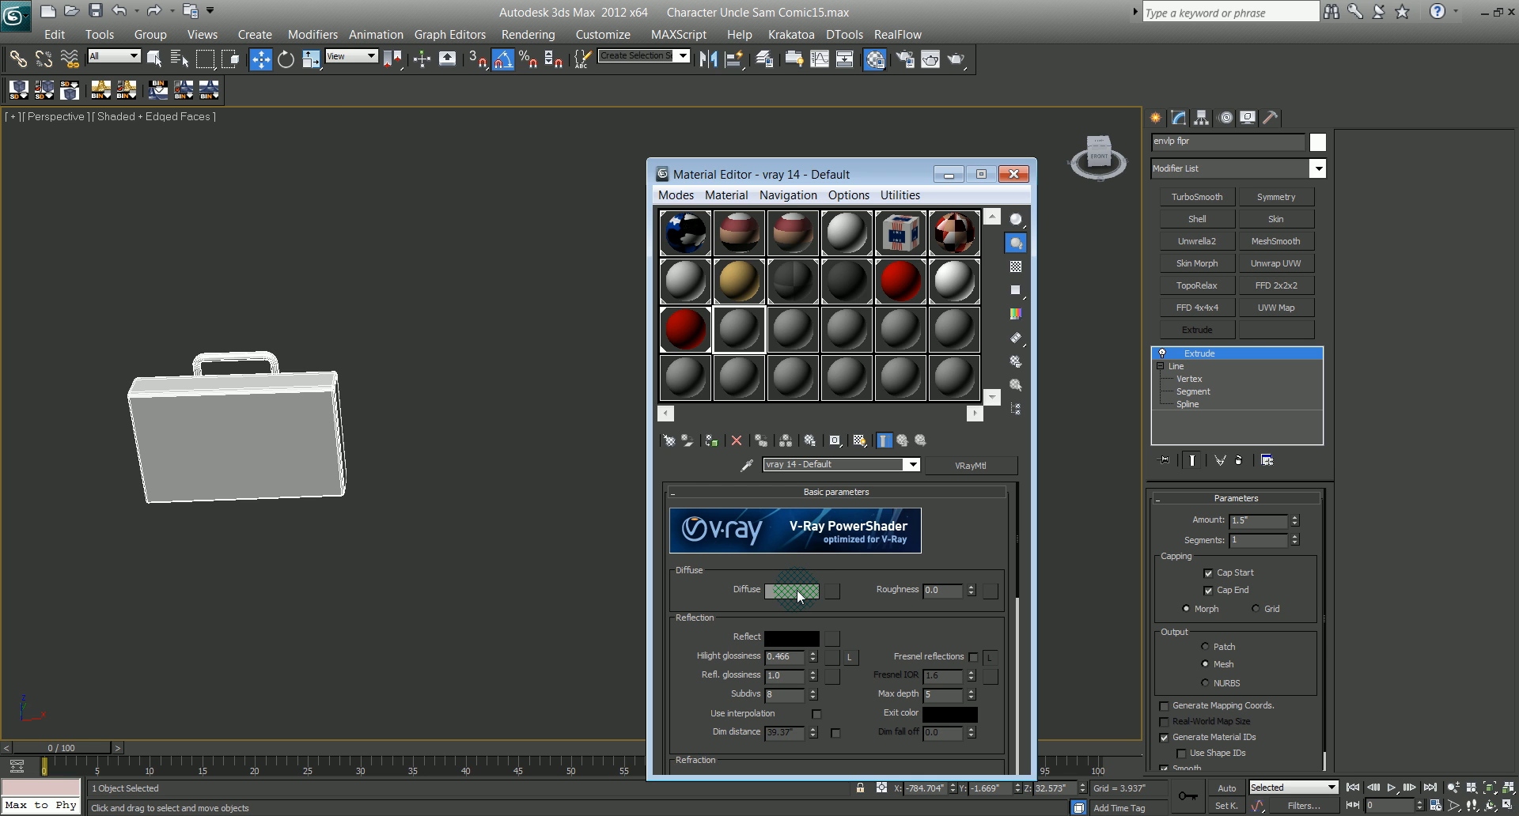
{"action": "left_click", "coordinate": [796, 590]}
{"action": "left_click_drag", "start_coordinate": [526, 193], "coordinate": [519, 128]}
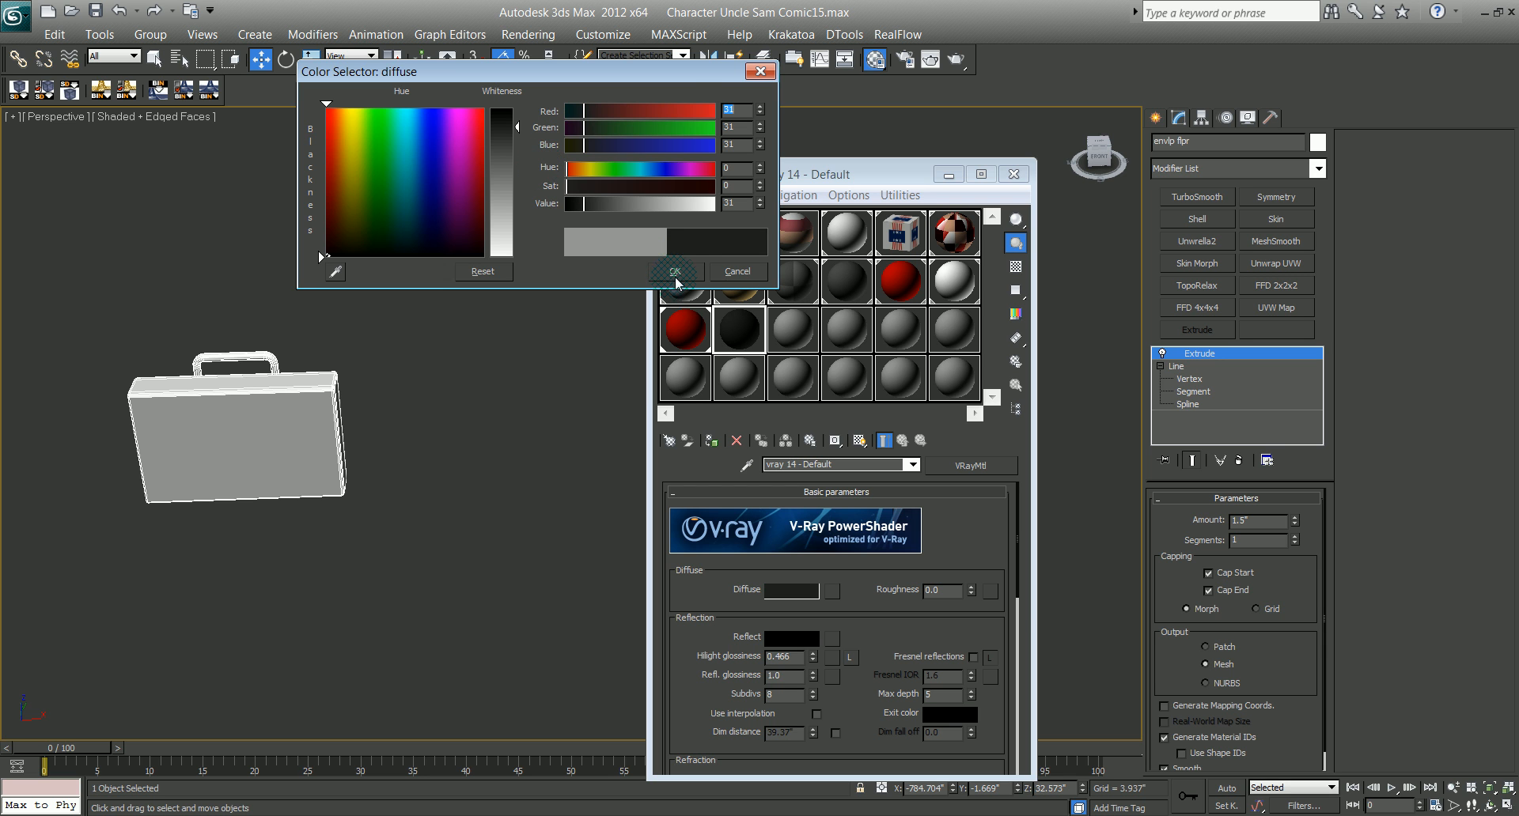
{"action": "left_click", "coordinate": [674, 271]}
Step: Set the reflection colour of vray 14 - Default to a dark grey
{"action": "left_click", "coordinate": [792, 639]}
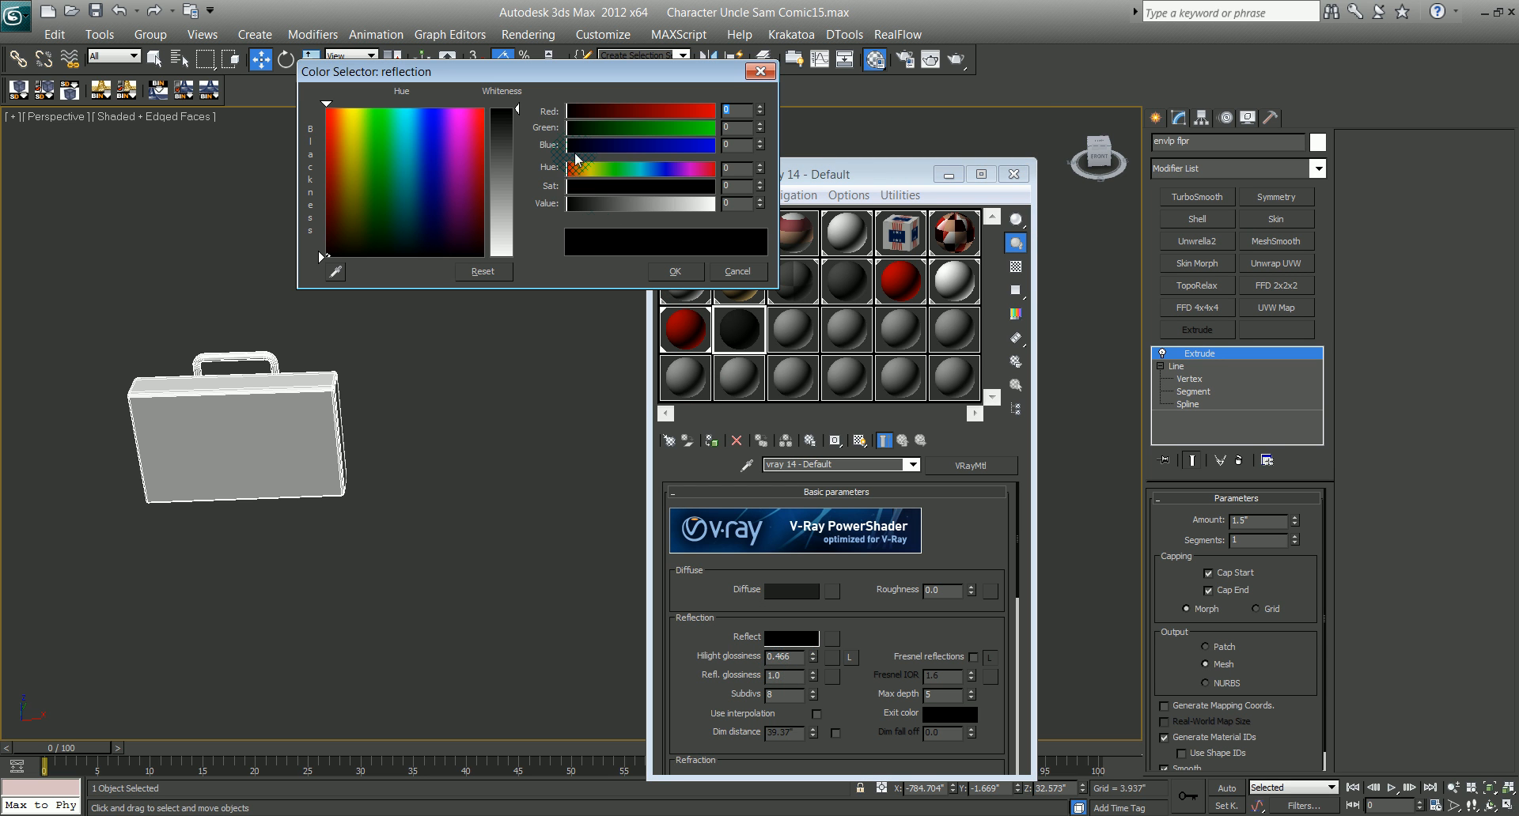
{"action": "left_click", "coordinate": [520, 128]}
{"action": "left_click_drag", "start_coordinate": [526, 145], "coordinate": [519, 128]}
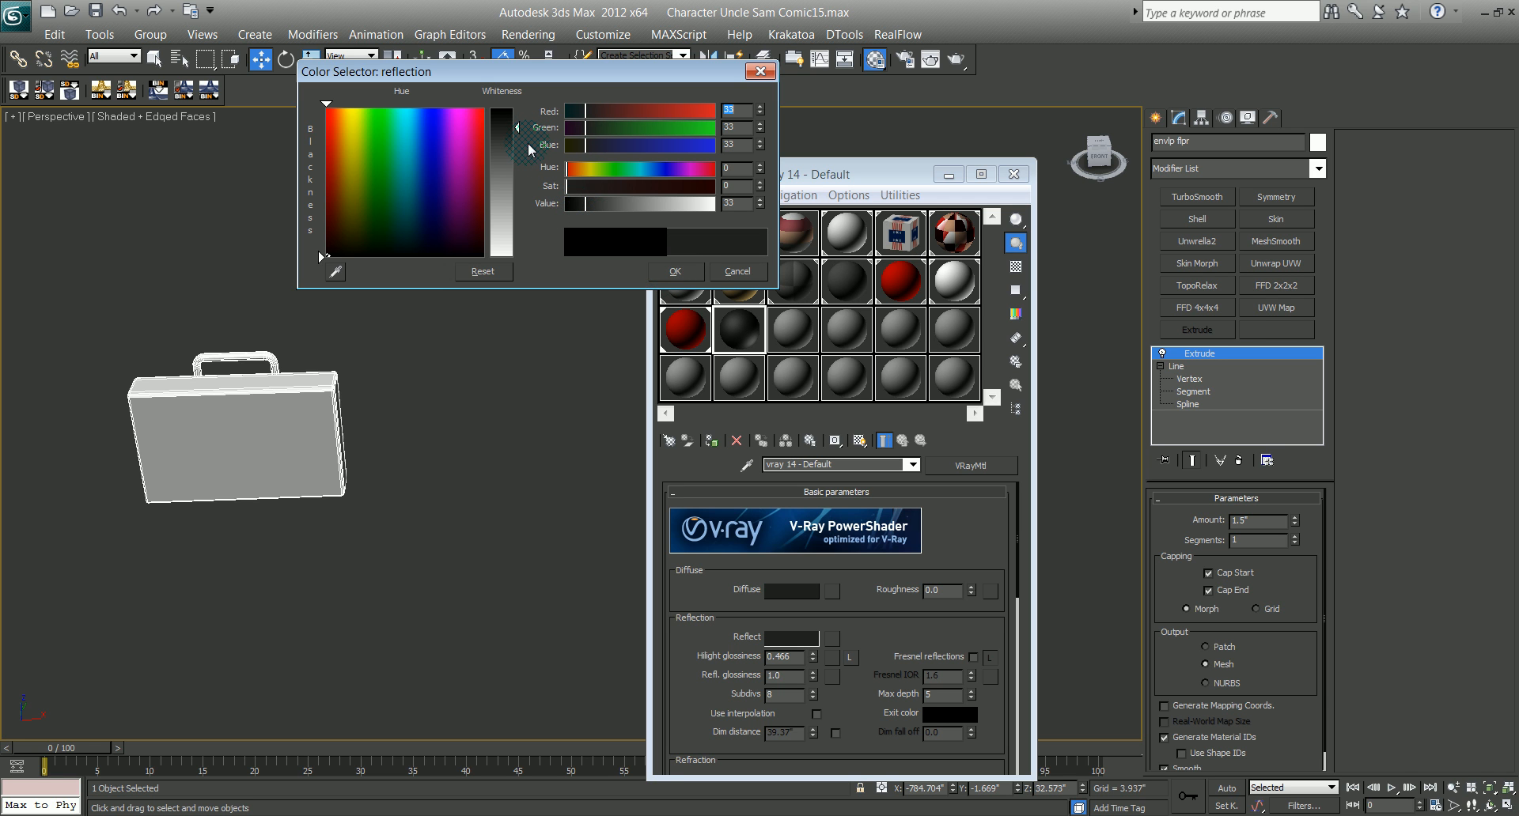
{"action": "left_click_drag", "start_coordinate": [518, 128], "coordinate": [518, 132]}
{"action": "left_click", "coordinate": [674, 271]}
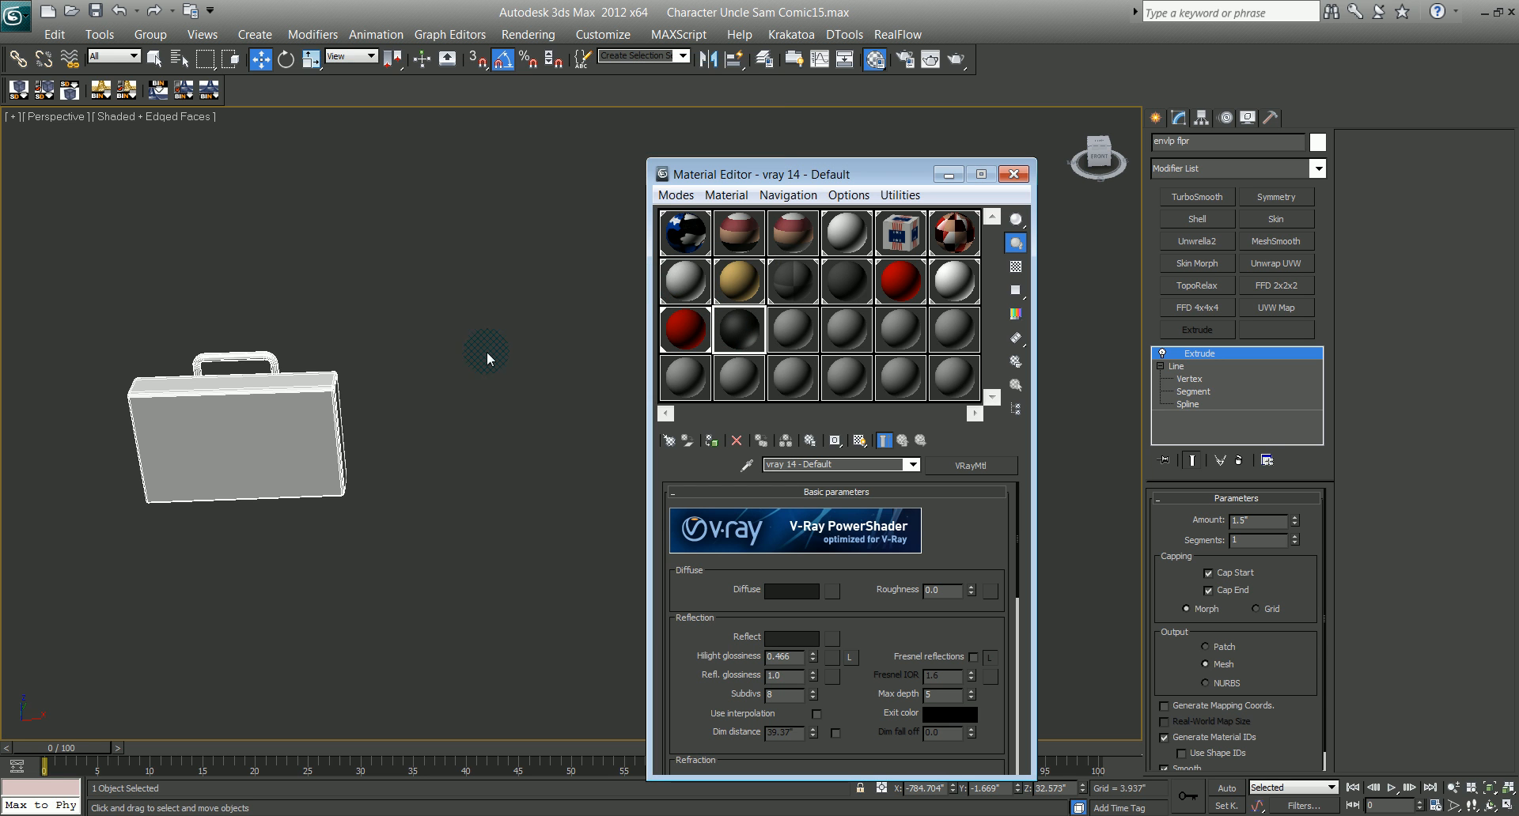
Step: Rename the material vray 14 - Default as "brfcs" and assign it to the briefcase
{"action": "left_click", "coordinate": [743, 466]}
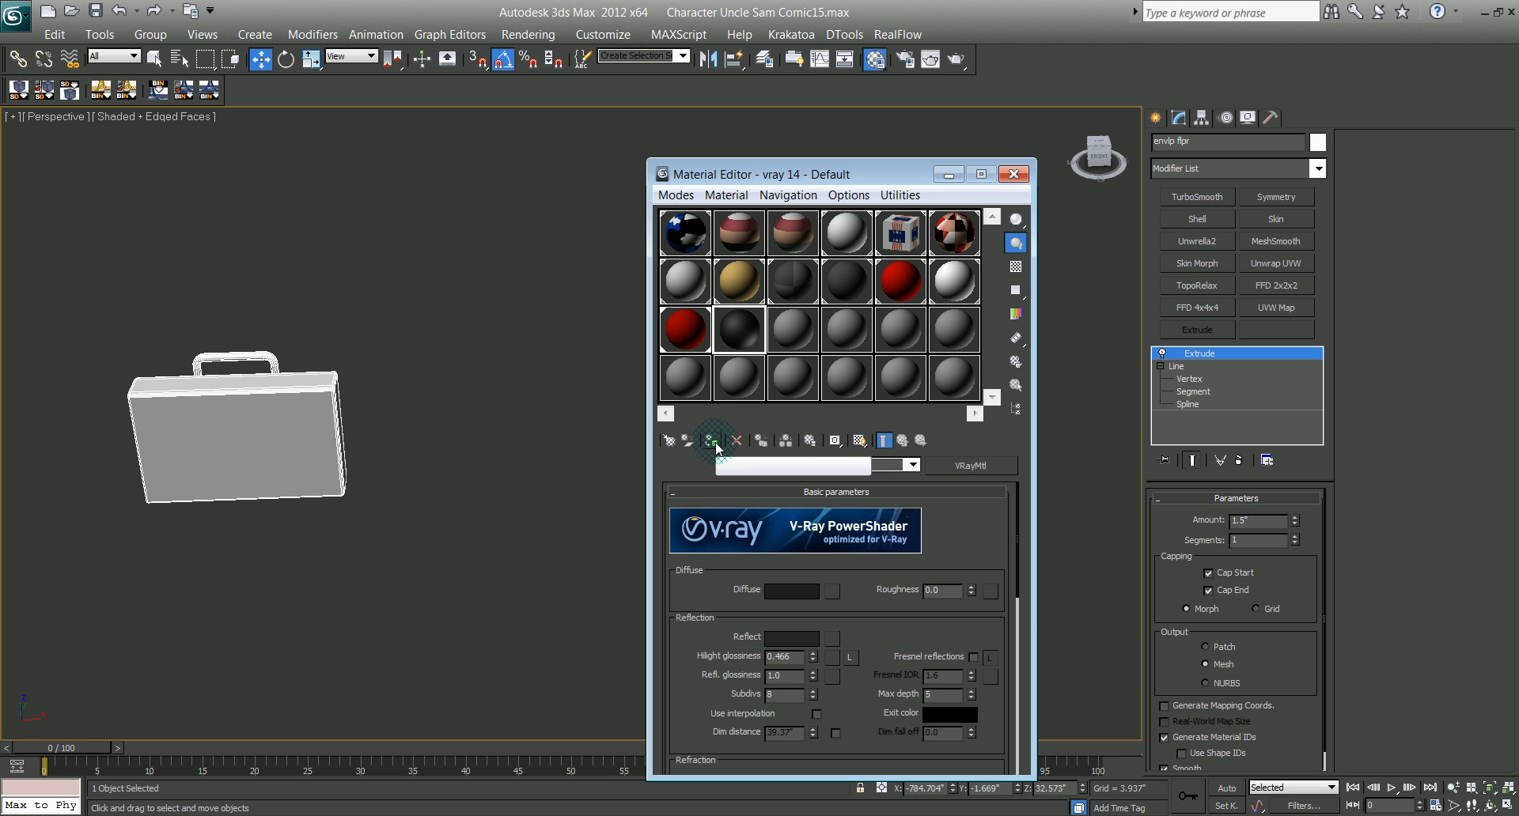
{"action": "left_click", "coordinate": [246, 434]}
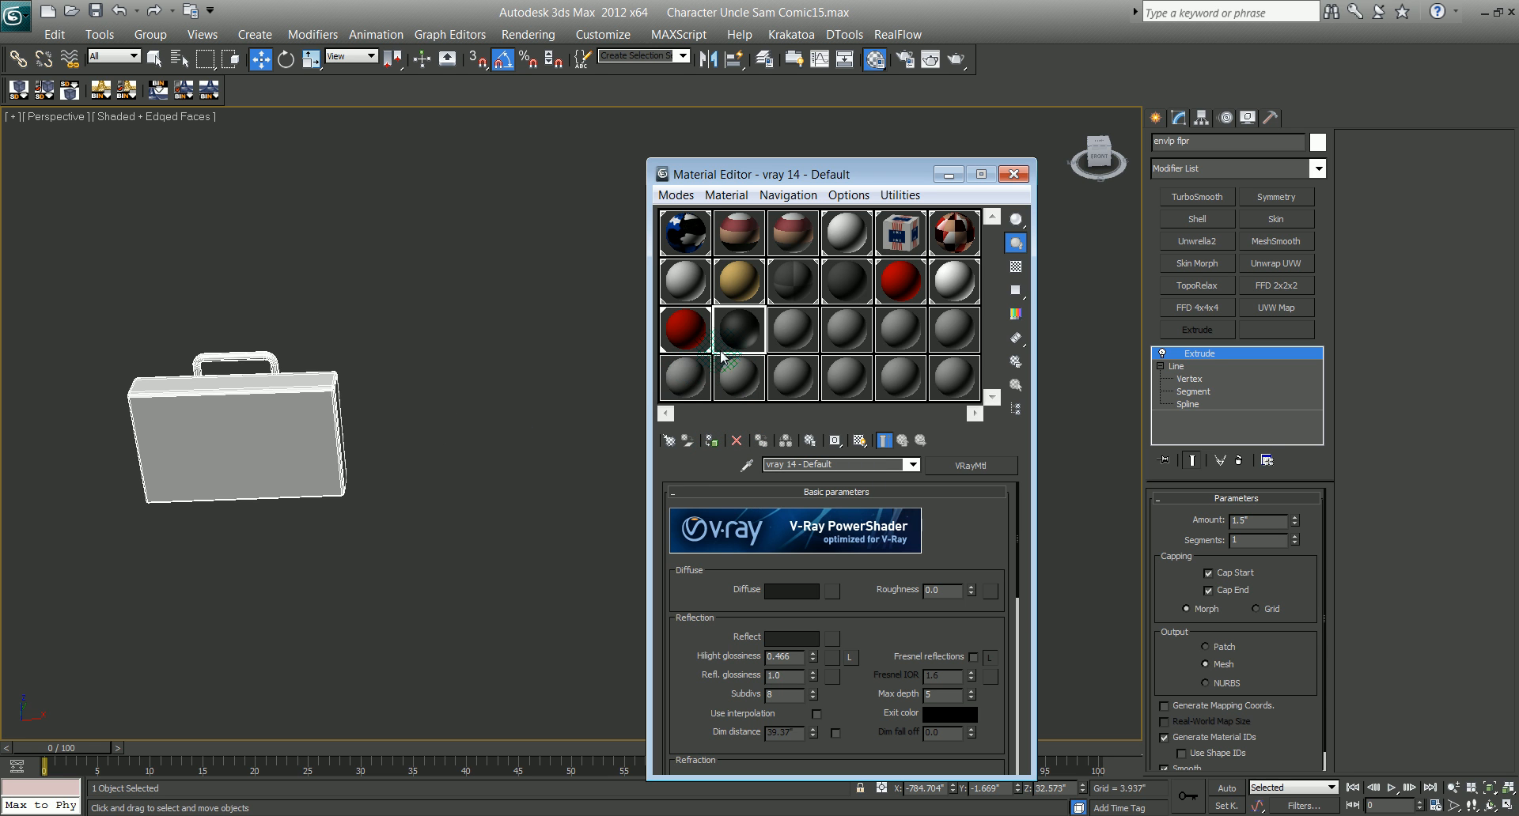
{"action": "type", "text": "brfcs"}
{"action": "left_click_drag", "start_coordinate": [724, 332], "coordinate": [313, 419]}
{"action": "middle_click_drag", "start_coordinate": [368, 384], "coordinate": [409, 393]}
{"action": "scroll", "coordinate": [412, 392], "scroll_direction": "up", "scroll_amount": 2}
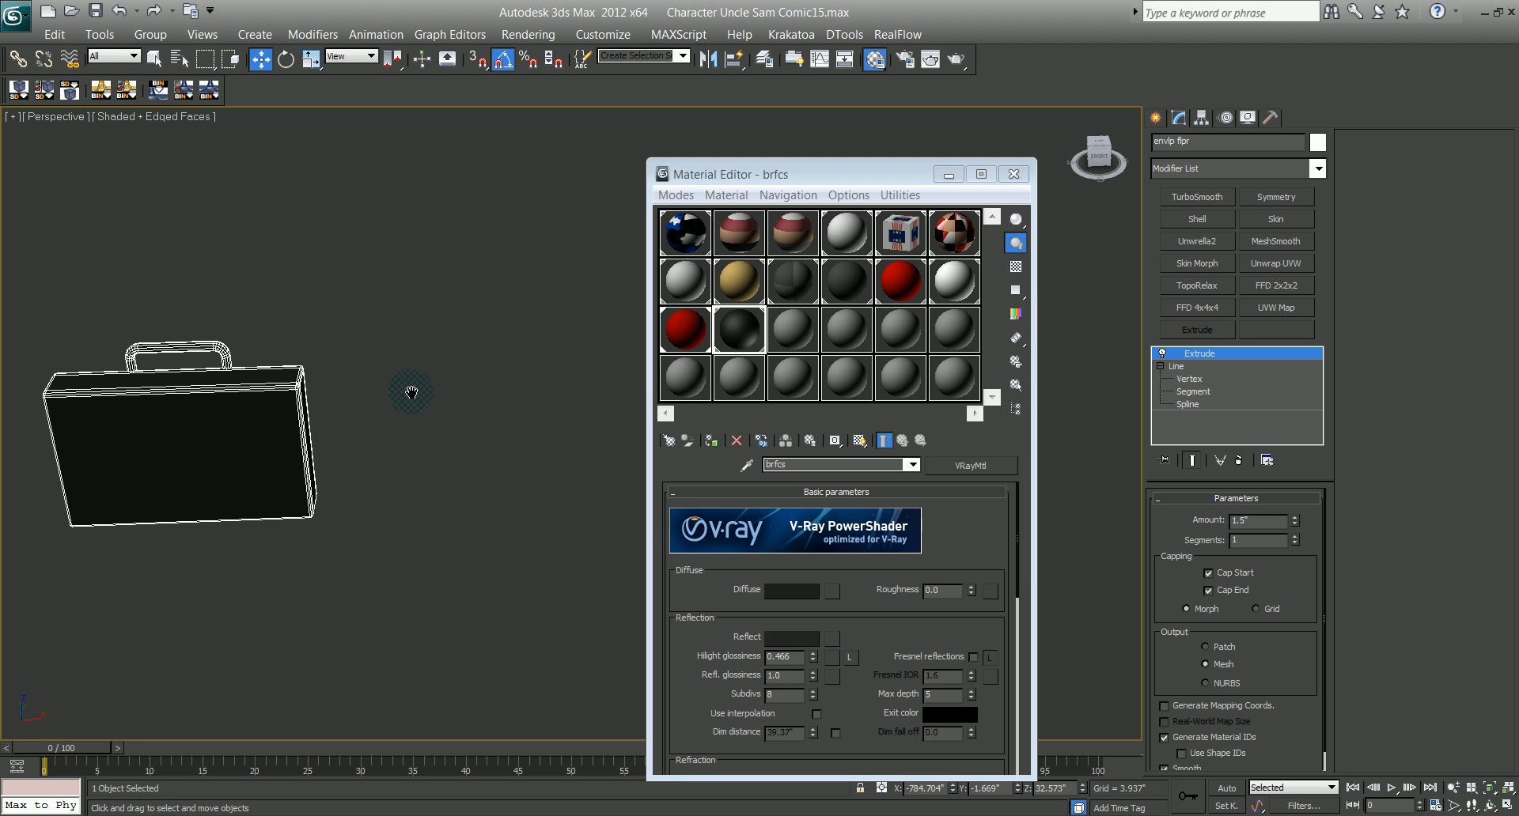
{"action": "left_click", "coordinate": [190, 392]}
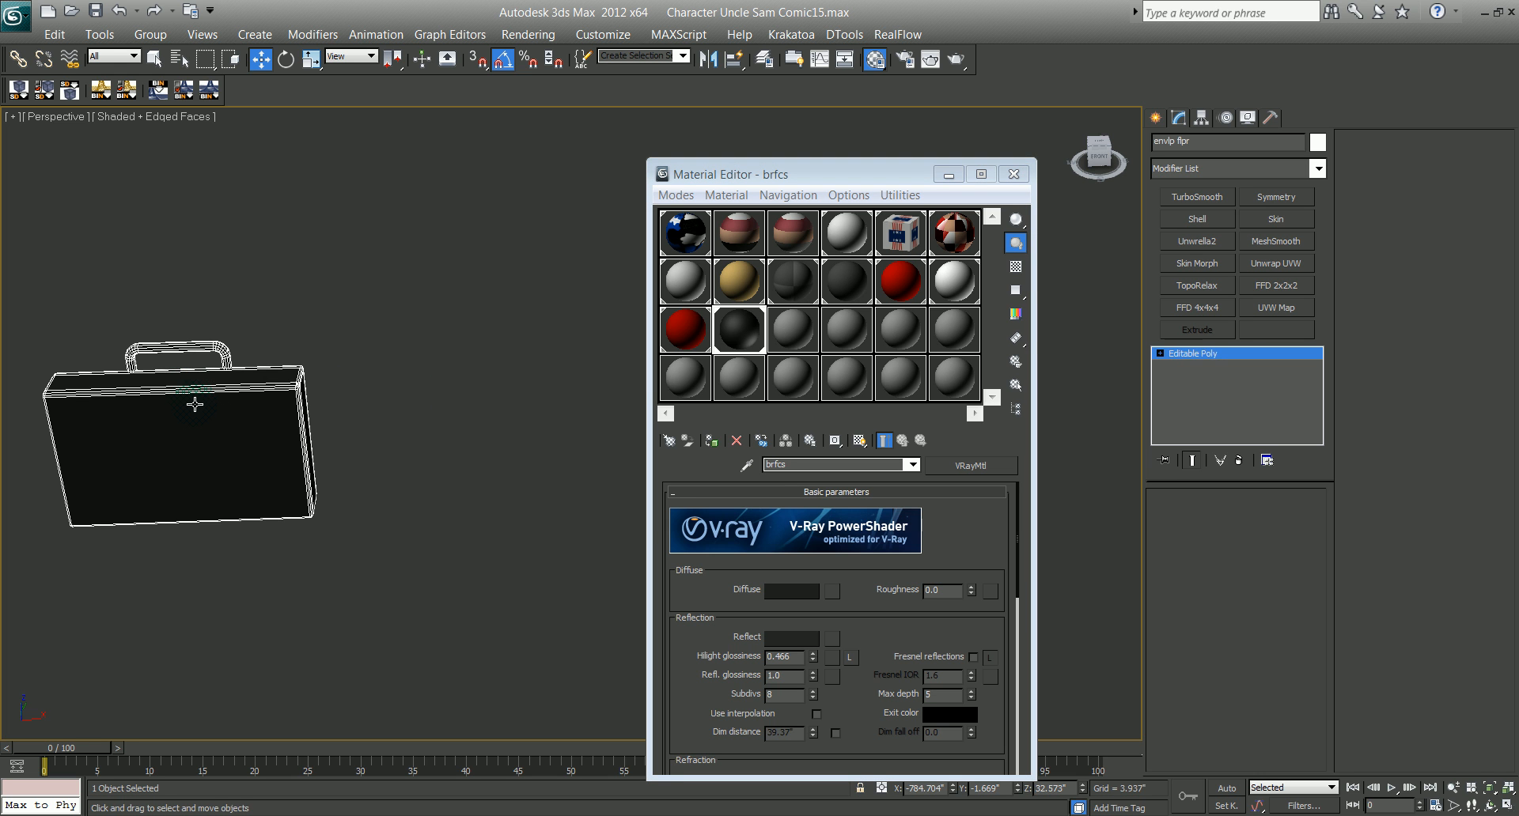
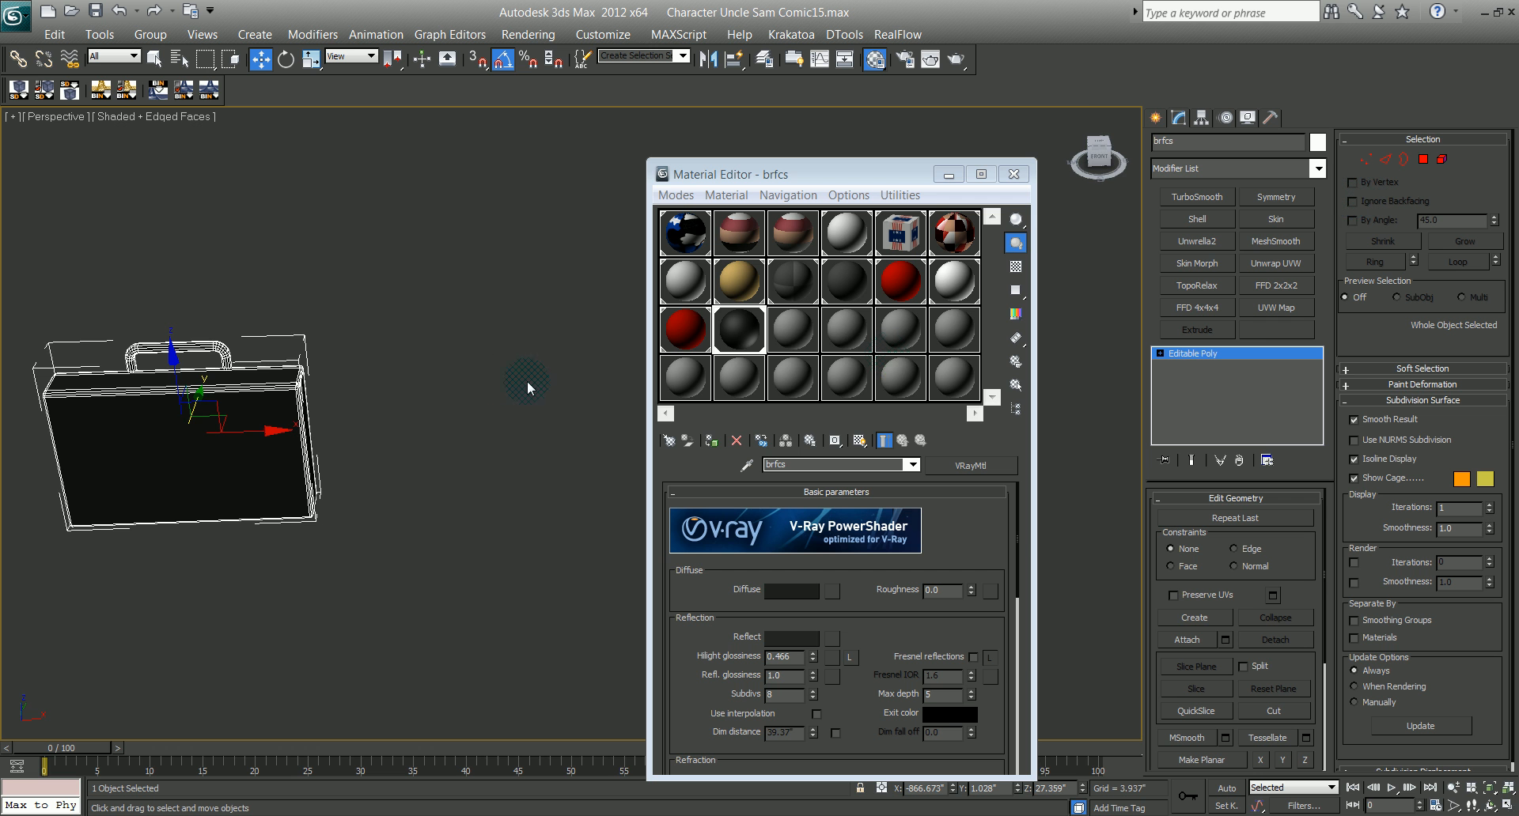
Step: Locate the untextured check mark among the props and check its colour in the reference image sample.jpg
{"action": "scroll", "coordinate": [558, 332], "scroll_direction": "down", "scroll_amount": 5}
{"action": "scroll", "coordinate": [557, 340], "scroll_direction": "down", "scroll_amount": 5}
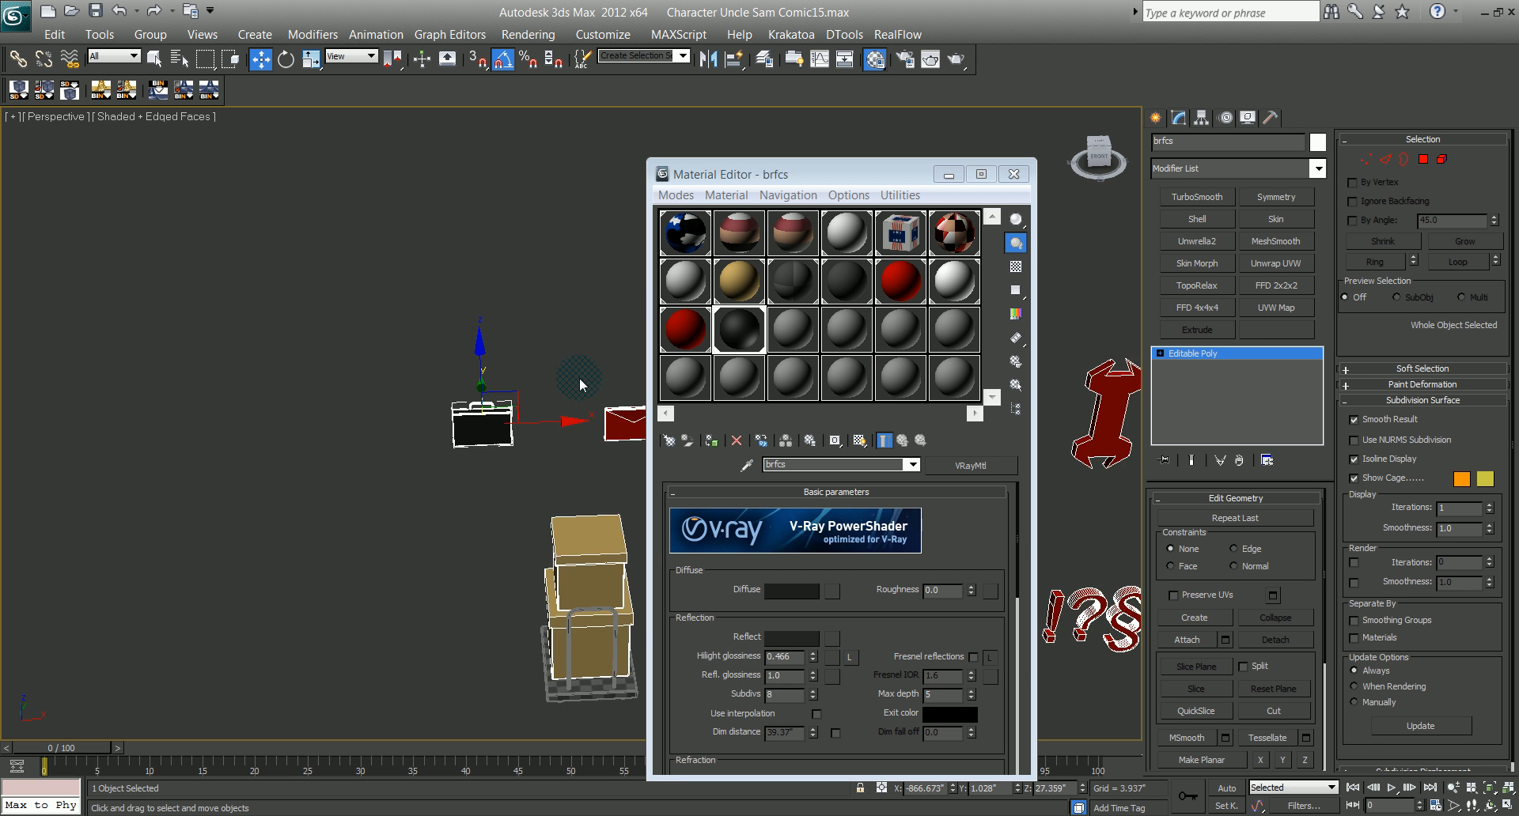
{"action": "middle_click_drag", "start_coordinate": [579, 377], "coordinate": [111, 322]}
{"action": "middle_click_drag", "start_coordinate": [404, 364], "coordinate": [193, 274]}
{"action": "middle_click_drag", "start_coordinate": [404, 316], "coordinate": [202, 275]}
{"action": "middle_click_drag", "start_coordinate": [340, 269], "coordinate": [464, 443]}
{"action": "scroll", "coordinate": [293, 460], "scroll_direction": "up", "scroll_amount": 4}
{"action": "scroll", "coordinate": [415, 587], "scroll_direction": "down", "scroll_amount": 1}
{"action": "middle_click_drag", "start_coordinate": [403, 478], "coordinate": [327, 403]}
{"action": "scroll", "coordinate": [538, 428], "scroll_direction": "up", "scroll_amount": 2}
{"action": "scroll", "coordinate": [485, 448], "scroll_direction": "up", "scroll_amount": 2}
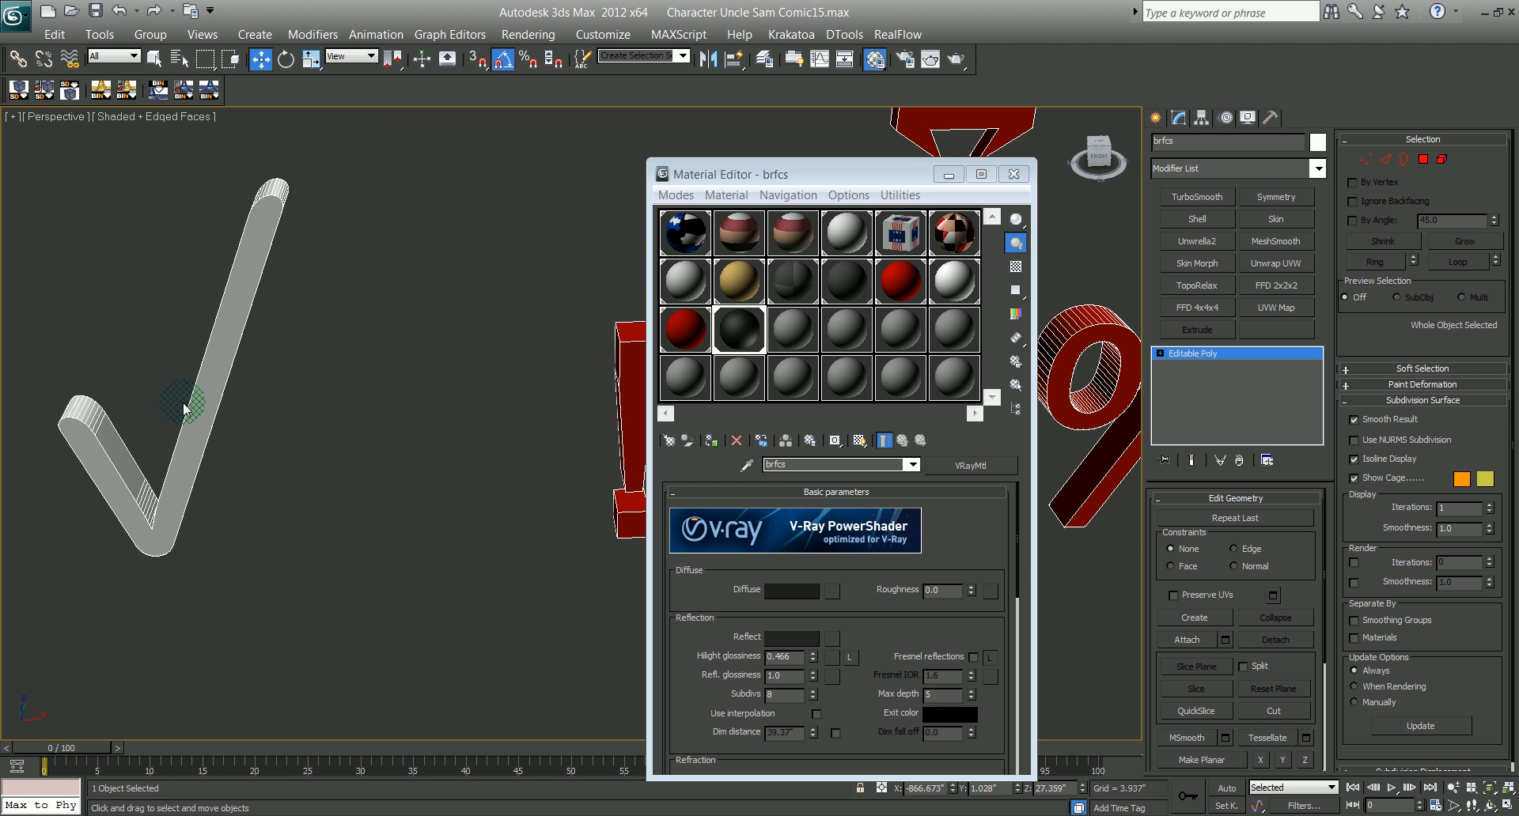
{"action": "middle_click_drag", "start_coordinate": [182, 409], "coordinate": [447, 487]}
{"action": "key", "text": "alt+Tab"}
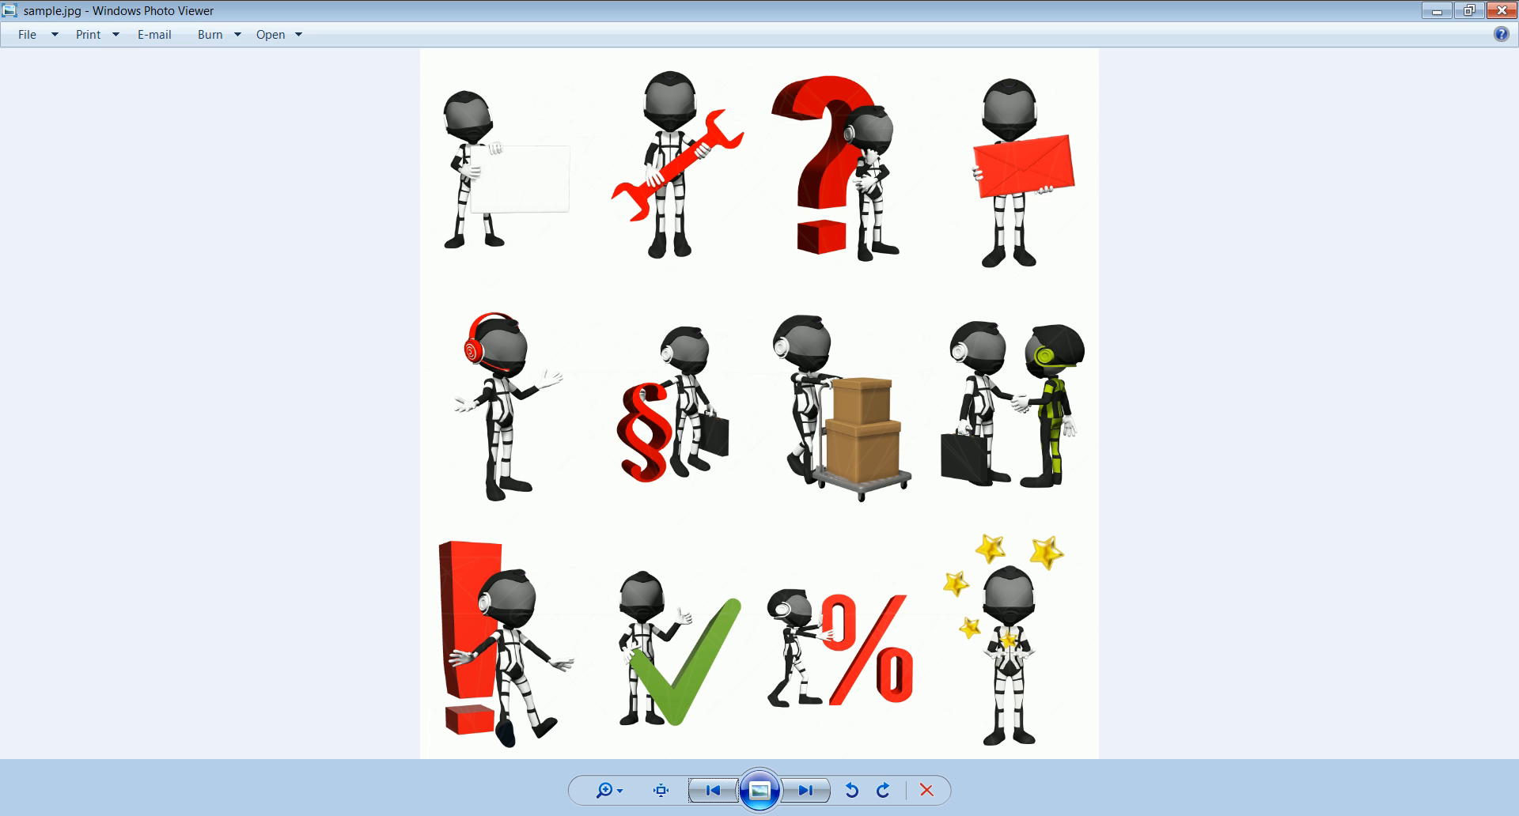
{"action": "left_click", "coordinate": [1437, 10]}
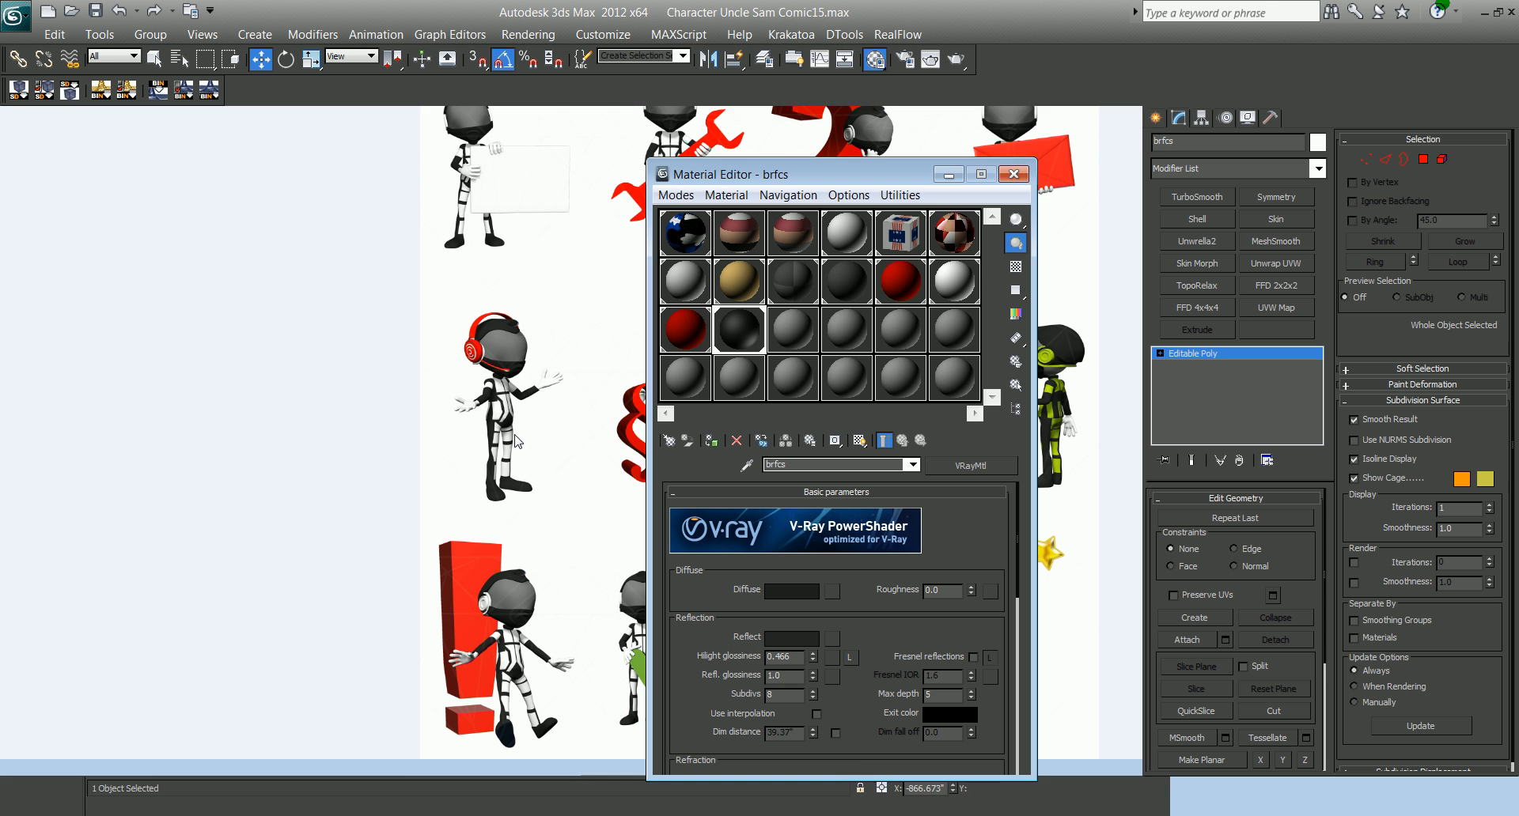
Step: Name the unused material vray 15 - Default "green" and set its diffuse to green with RGB about 40, 148, 14
{"action": "left_click", "coordinate": [788, 348]}
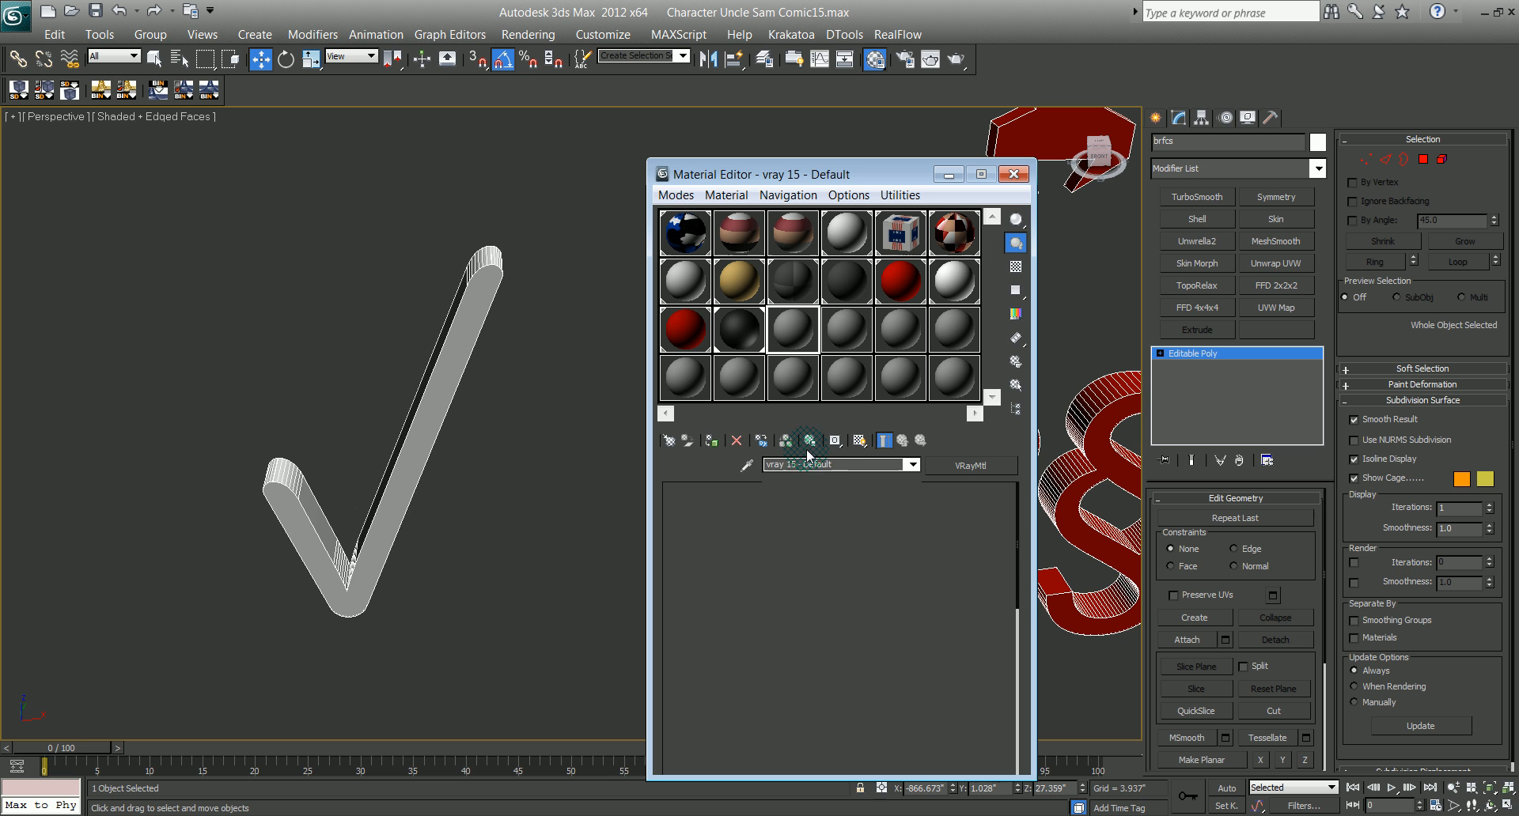
{"action": "left_click", "coordinate": [858, 467]}
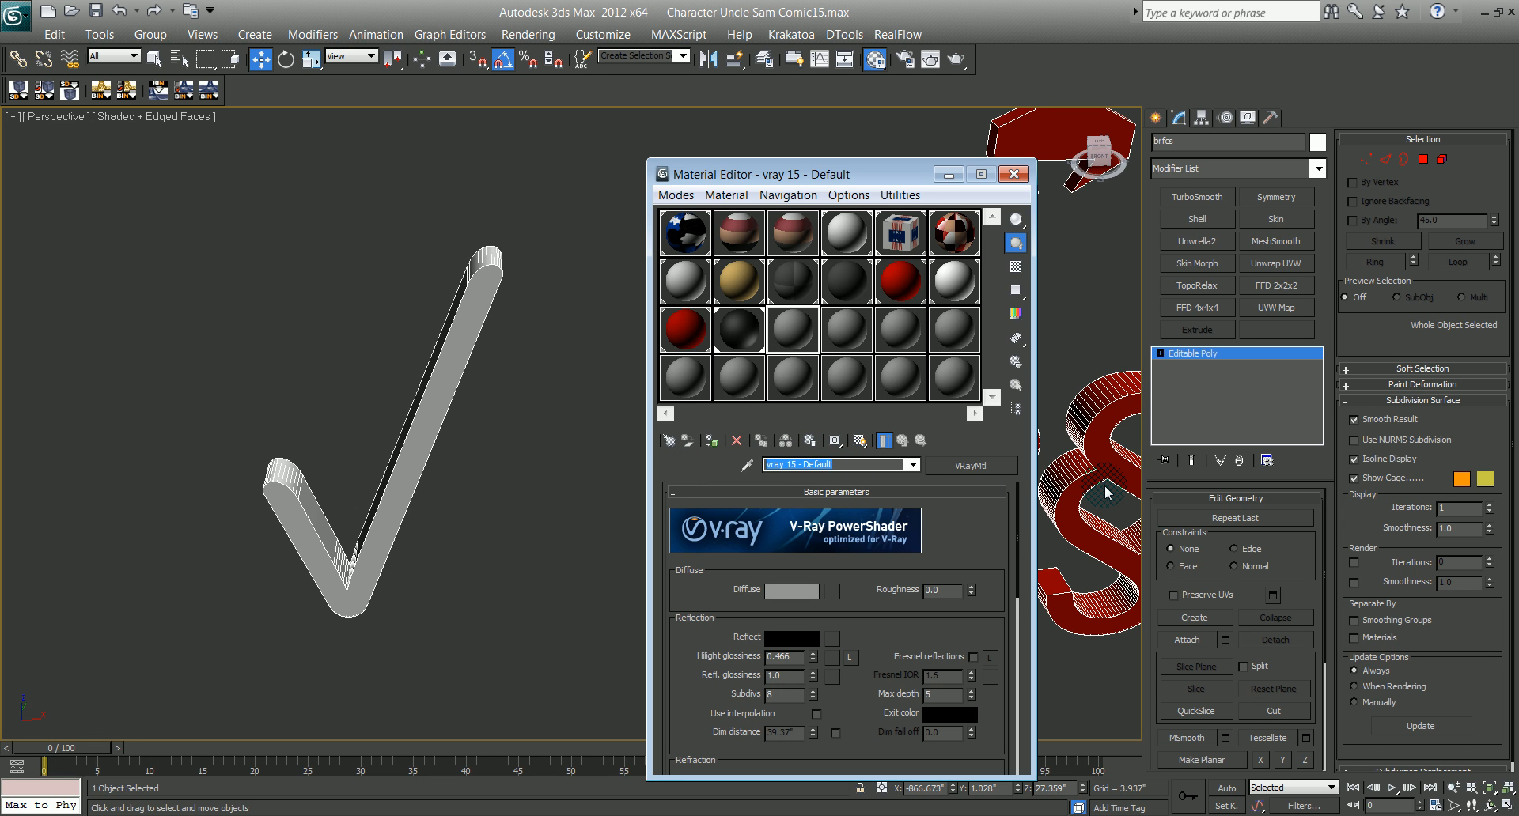
{"action": "type", "text": "green"}
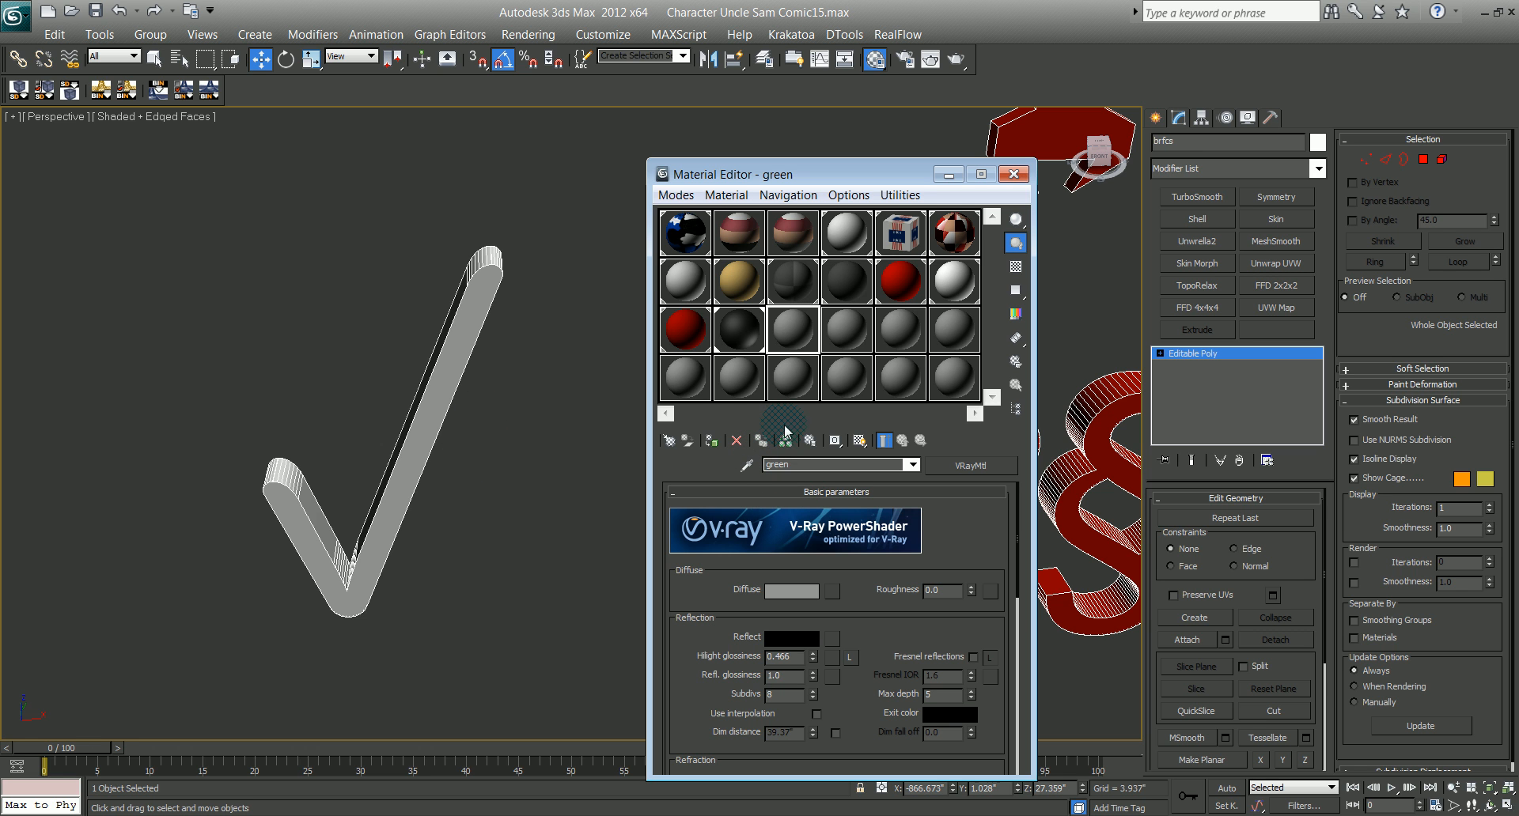
{"action": "left_click", "coordinate": [791, 590]}
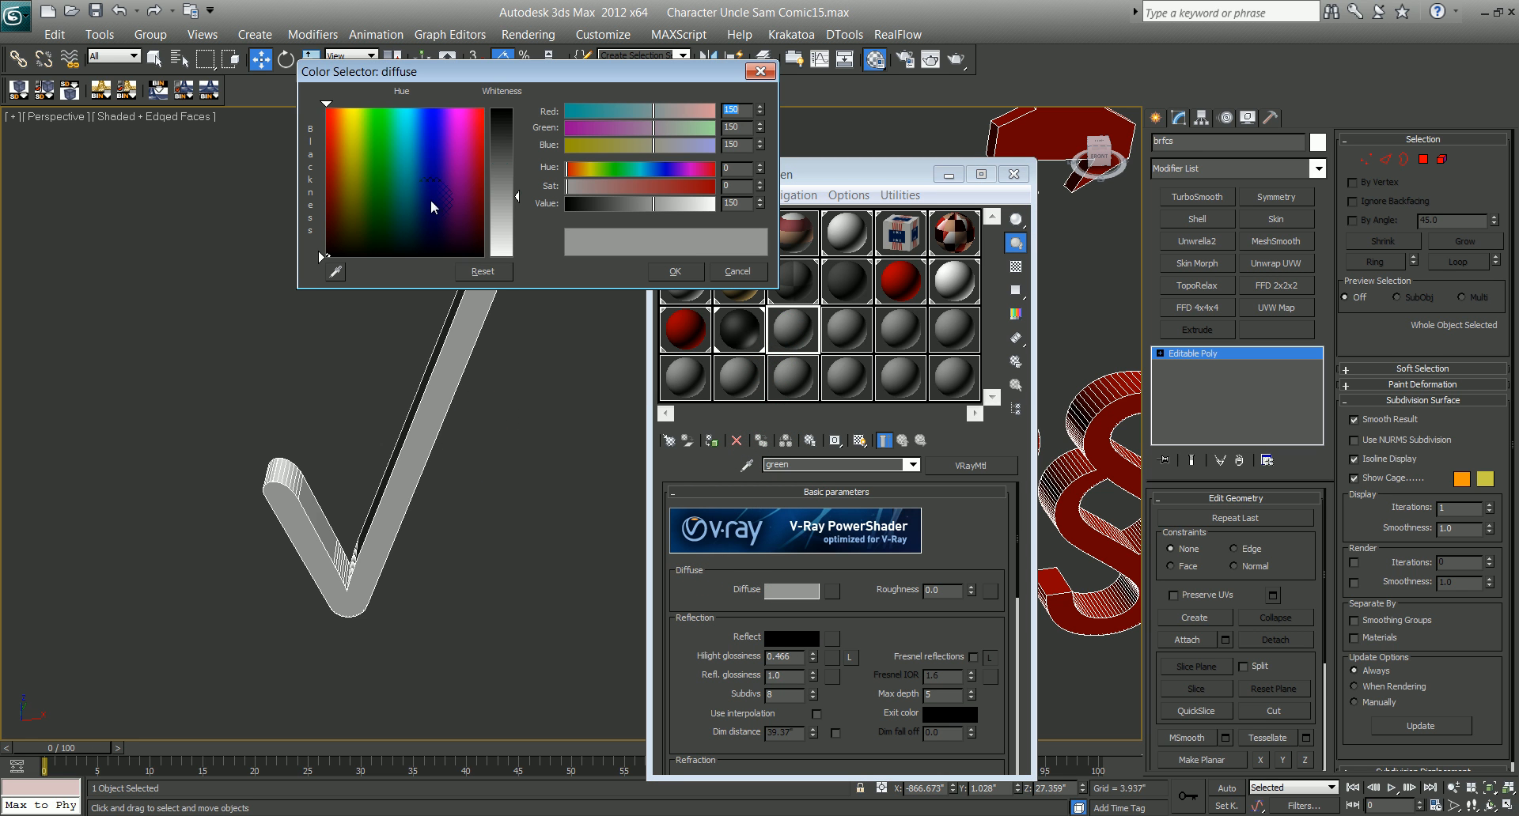
{"action": "left_click_drag", "start_coordinate": [396, 147], "coordinate": [368, 131]}
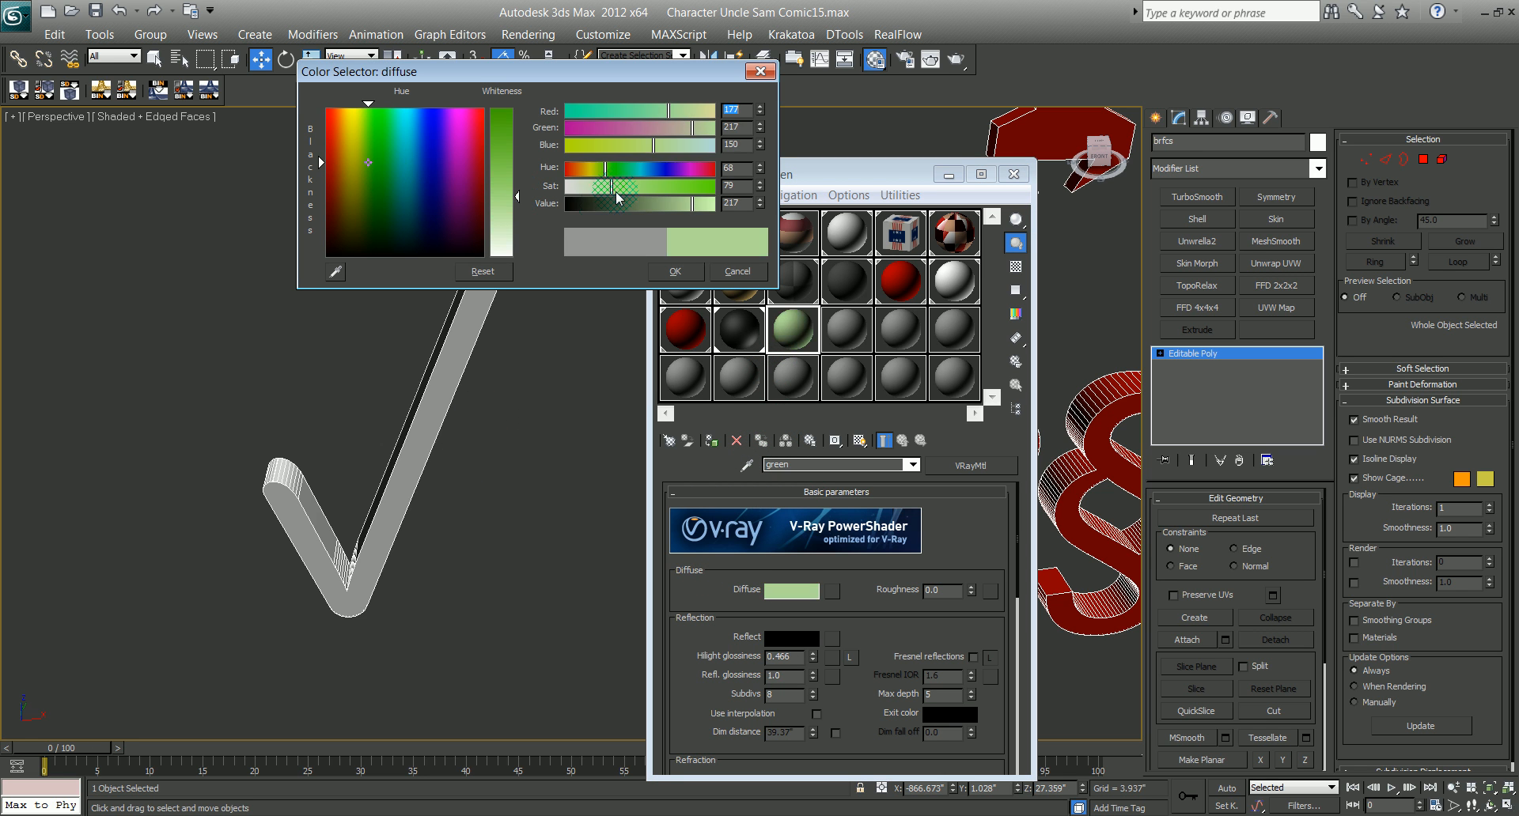
{"action": "left_click_drag", "start_coordinate": [613, 188], "coordinate": [703, 188]}
{"action": "mouse_move", "coordinate": [620, 116]}
{"action": "left_mouse_down"}
{"action": "mouse_move", "coordinate": [590, 116]}
{"action": "mouse_move", "coordinate": [647, 130]}
{"action": "left_mouse_up"}
{"action": "left_click_drag", "start_coordinate": [658, 204], "coordinate": [648, 208]}
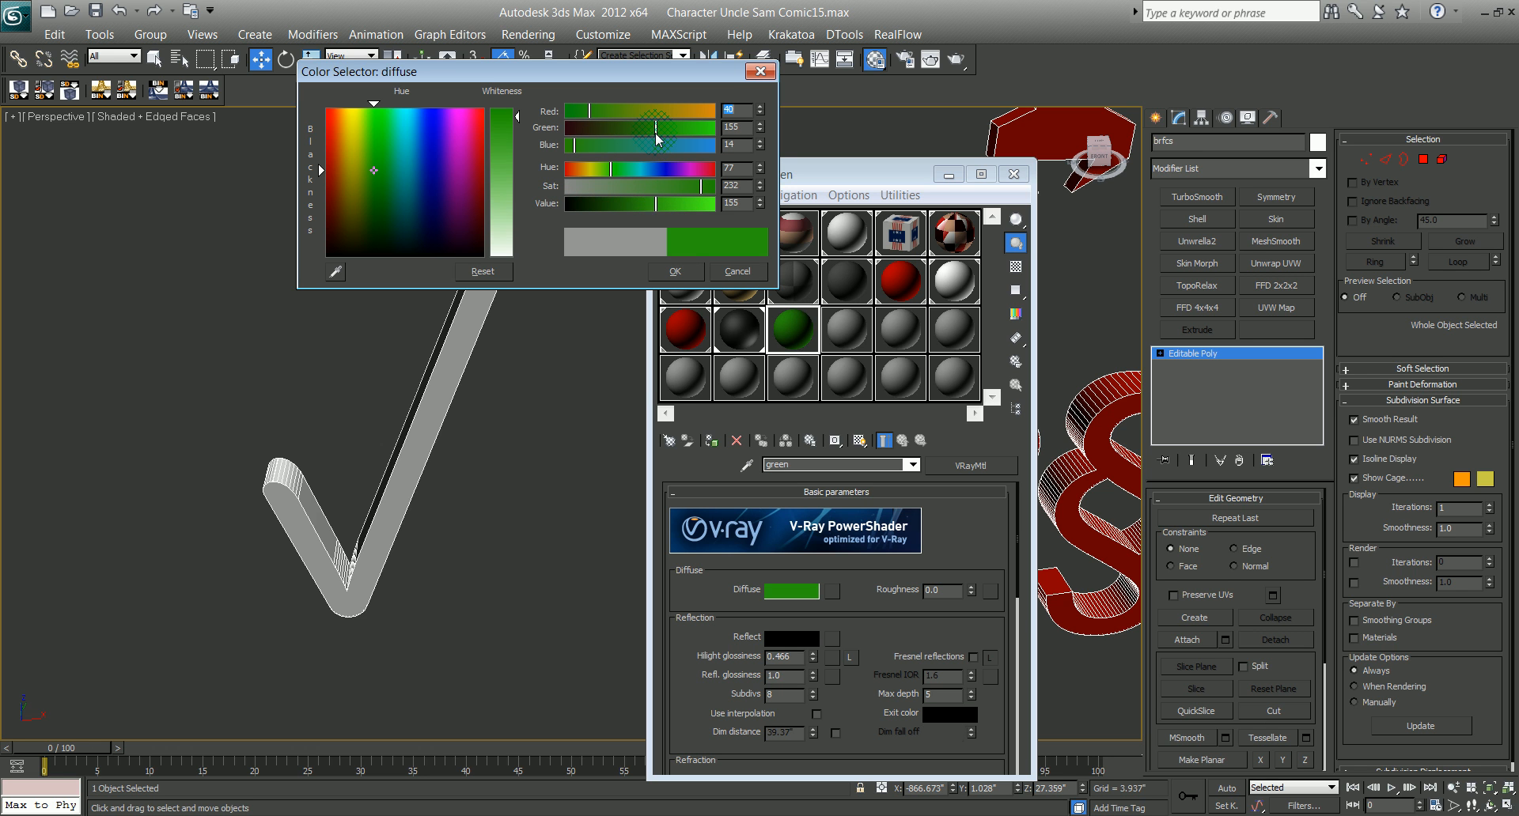
{"action": "left_click_drag", "start_coordinate": [646, 127], "coordinate": [652, 127]}
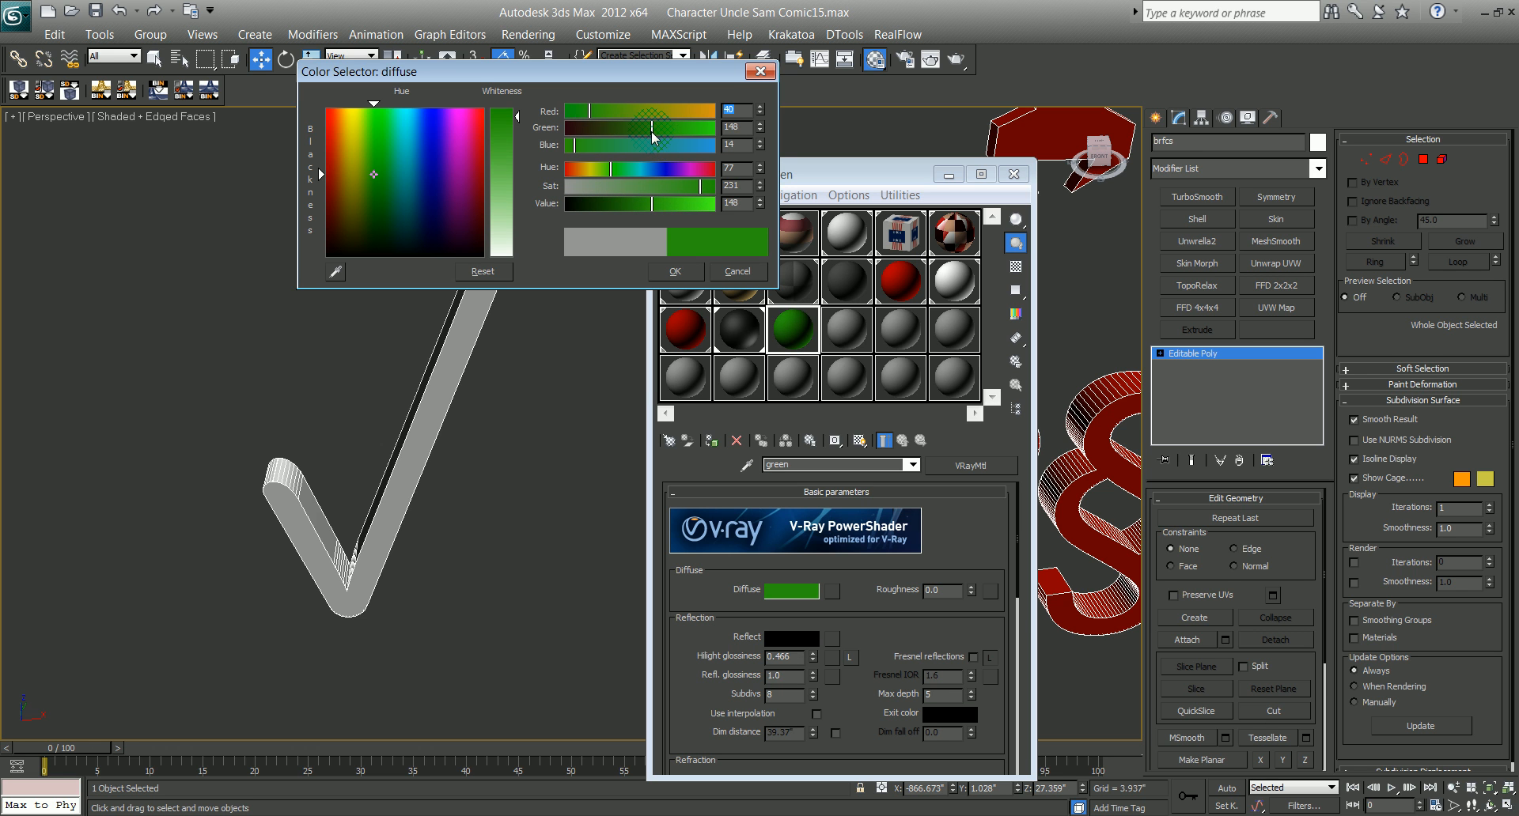
{"action": "left_click", "coordinate": [670, 272]}
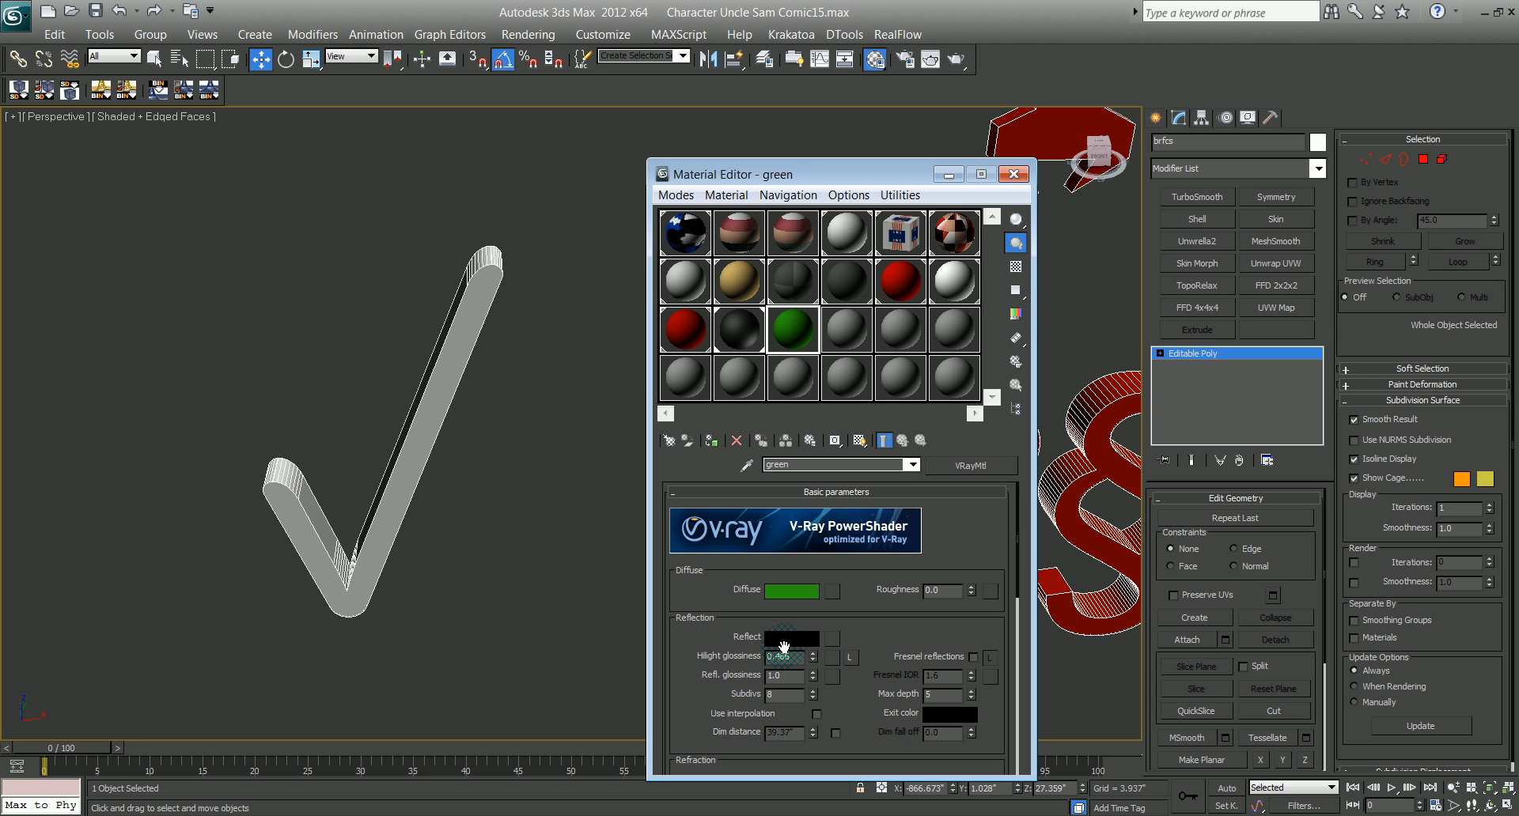
Step: Set the green material's reflection colour to a dark grey and assign the material to the check mark
{"action": "left_click", "coordinate": [787, 640]}
{"action": "left_click_drag", "start_coordinate": [524, 140], "coordinate": [520, 136]}
{"action": "left_click", "coordinate": [675, 272]}
{"action": "left_click_drag", "start_coordinate": [767, 354], "coordinate": [435, 409]}
Step: Check the stars' colour in the reference image and name the unused material vray 16 - Default "glossy yellow"
{"action": "middle_click_drag", "start_coordinate": [438, 409], "coordinate": [96, 249]}
{"action": "scroll", "coordinate": [419, 428], "scroll_direction": "down", "scroll_amount": 6}
{"action": "middle_click_drag", "start_coordinate": [437, 372], "coordinate": [548, 371]}
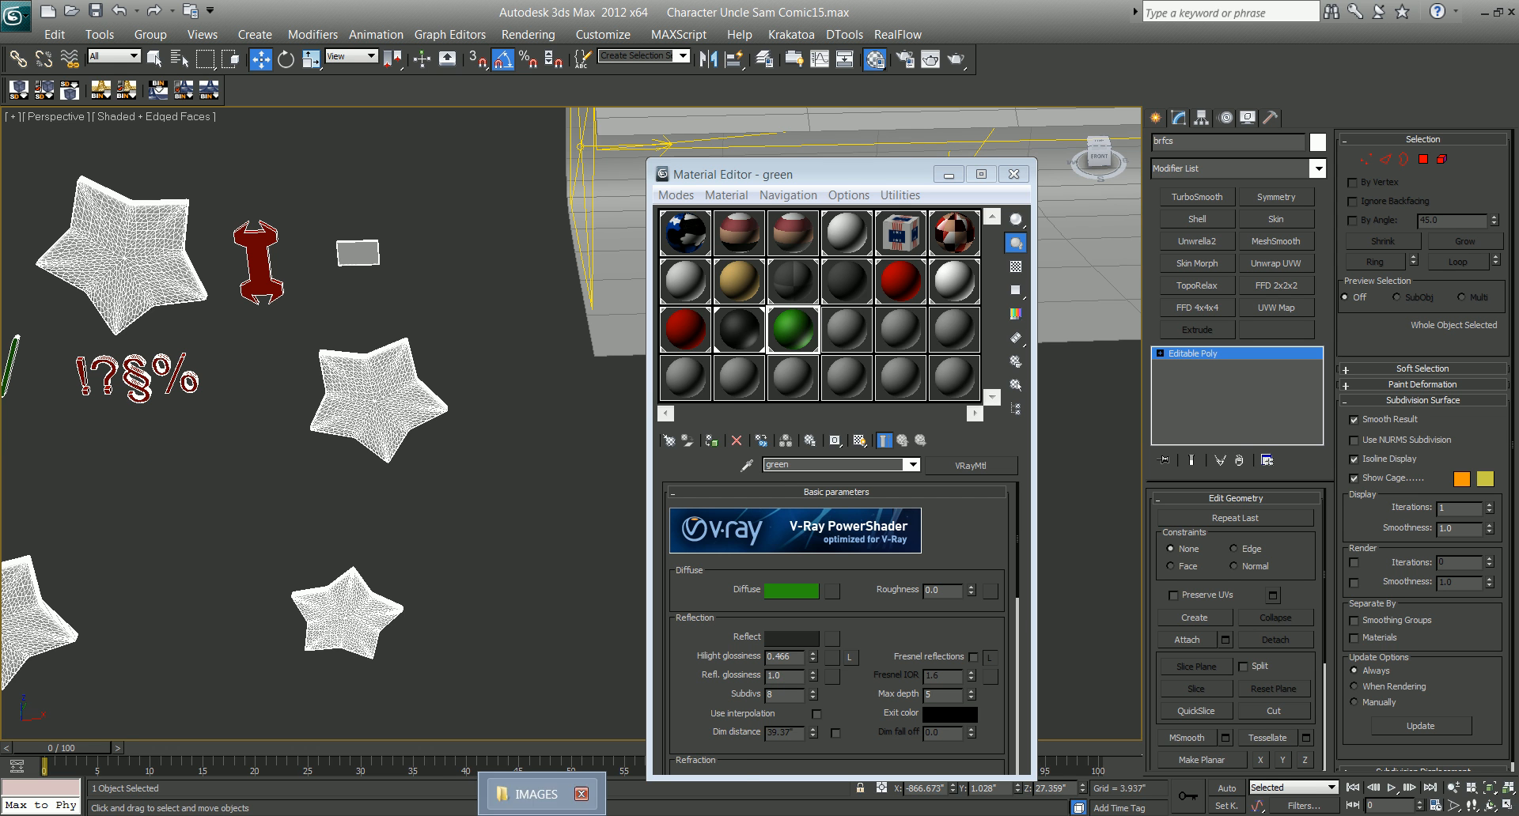
{"action": "left_click", "coordinate": [762, 815]}
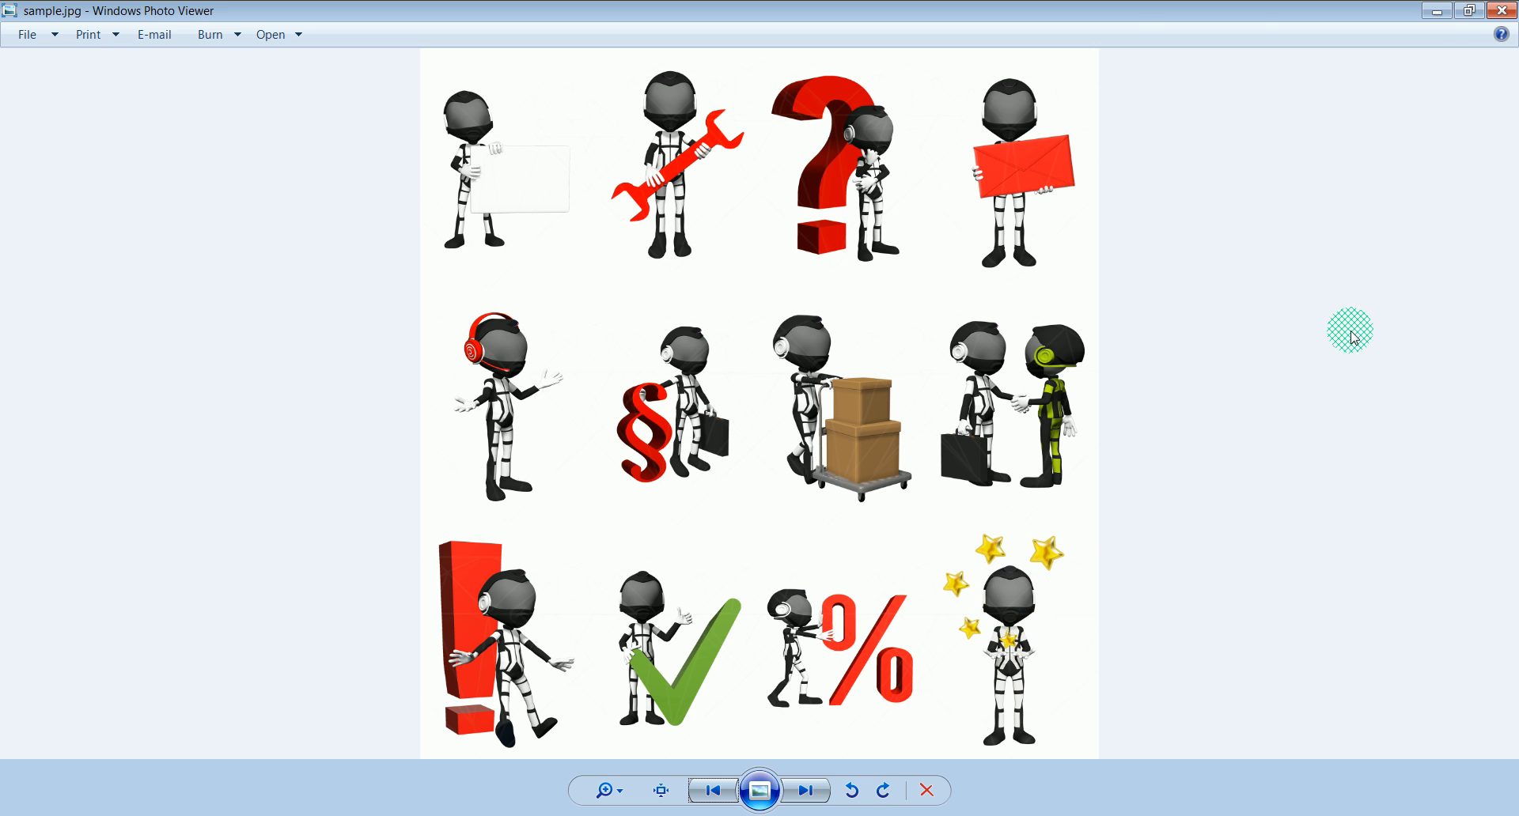
{"action": "left_click", "coordinate": [1434, 11]}
{"action": "middle_click_drag", "start_coordinate": [441, 433], "coordinate": [664, 287]}
{"action": "left_click", "coordinate": [844, 332]}
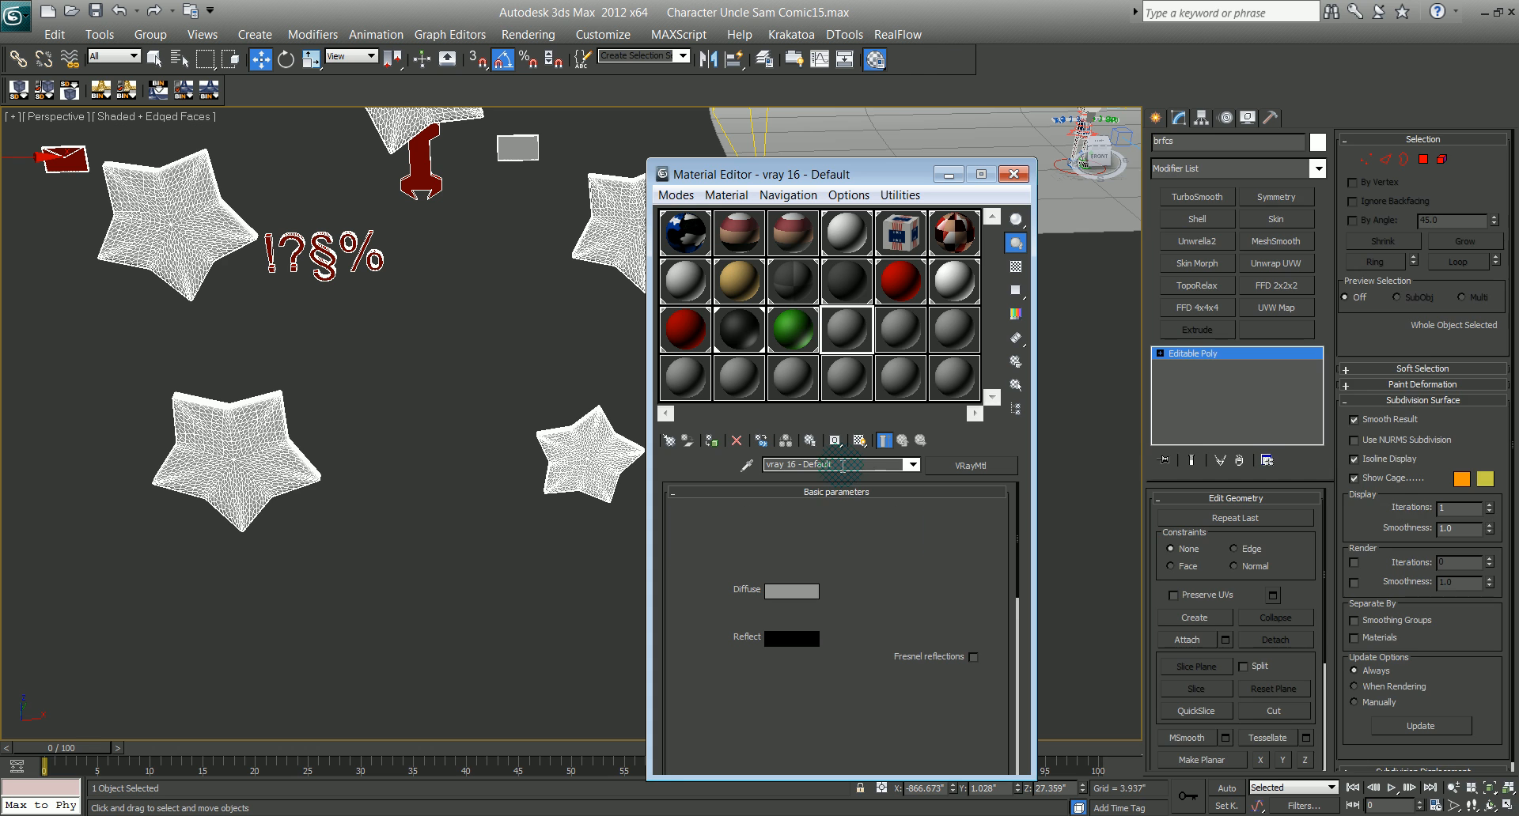
{"action": "type", "text": "glossy yellow"}
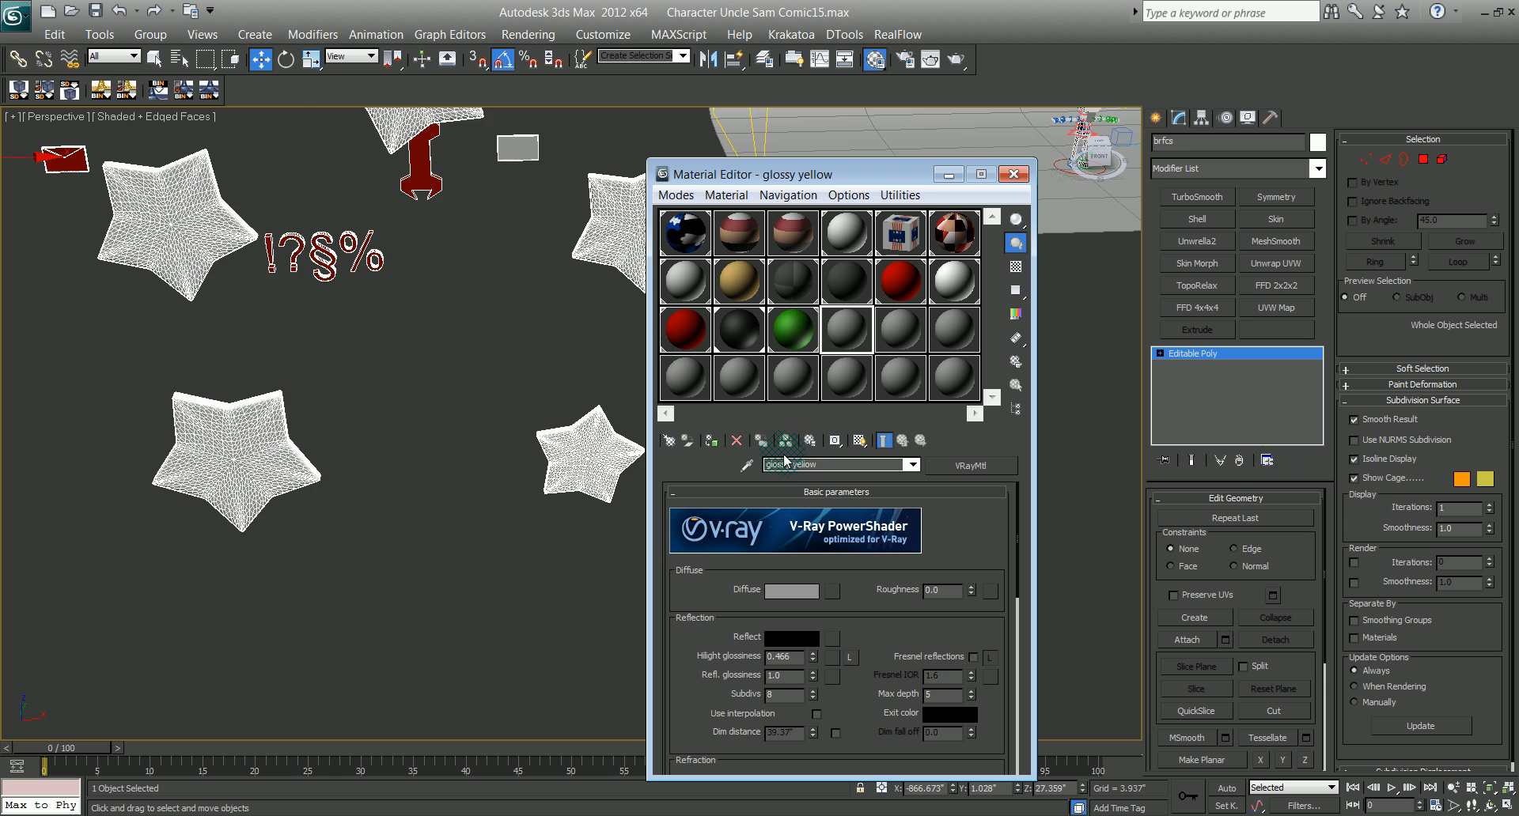
Step: Set the glossy yellow material's diffuse colour to yellow with RGB about 242, 225, 84
{"action": "middle_click_drag", "start_coordinate": [577, 364], "coordinate": [398, 409]}
{"action": "left_click", "coordinate": [791, 591]}
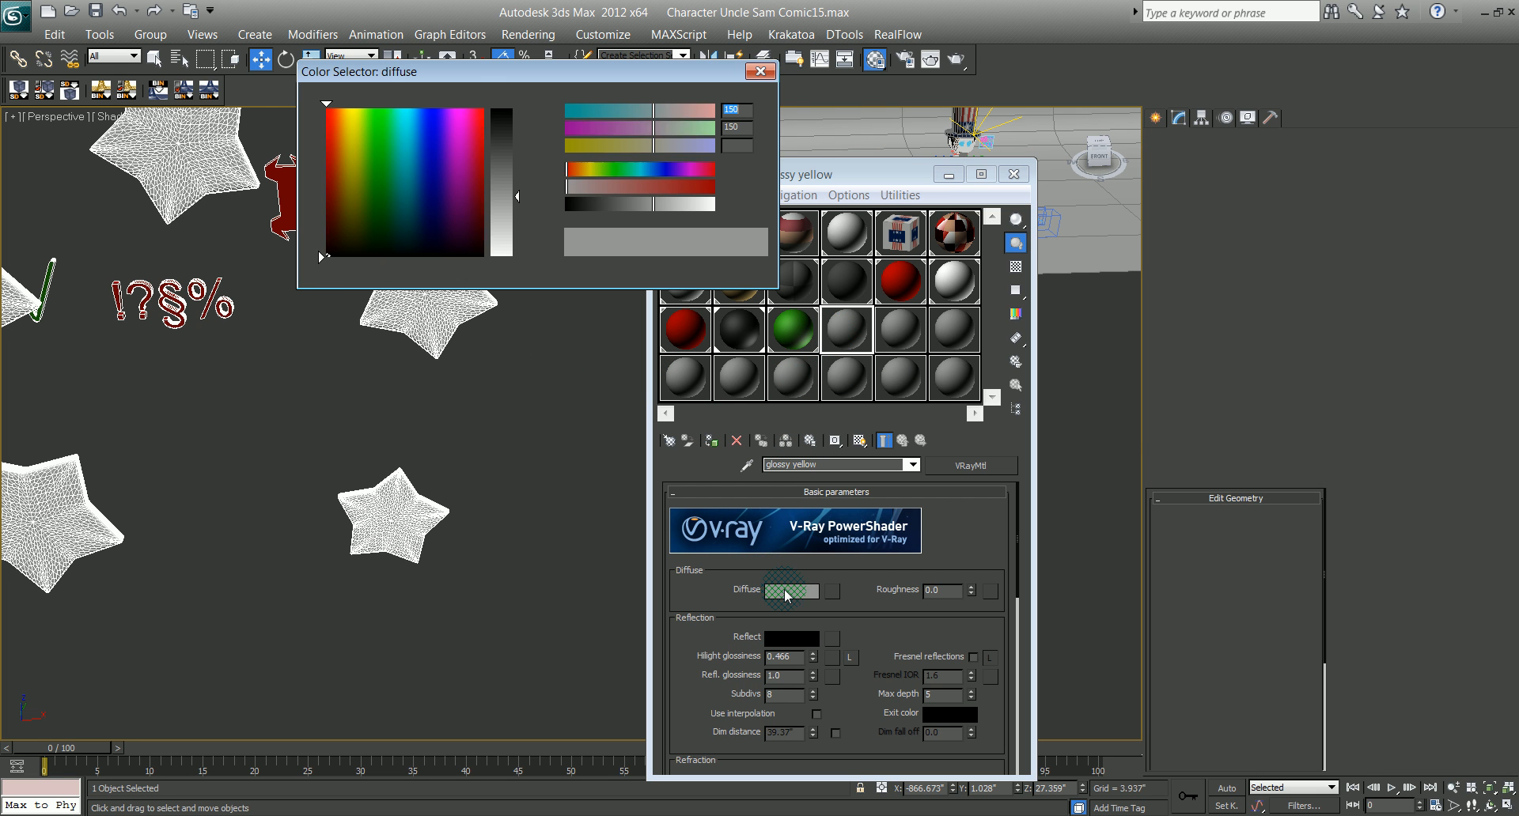
{"action": "left_click_drag", "start_coordinate": [643, 203], "coordinate": [580, 166]}
{"action": "left_click_drag", "start_coordinate": [408, 162], "coordinate": [350, 151]}
{"action": "left_click", "coordinate": [656, 189]}
{"action": "mouse_move", "coordinate": [681, 204]}
{"action": "left_mouse_down"}
{"action": "mouse_move", "coordinate": [663, 189]}
{"action": "mouse_move", "coordinate": [708, 204]}
{"action": "left_mouse_up"}
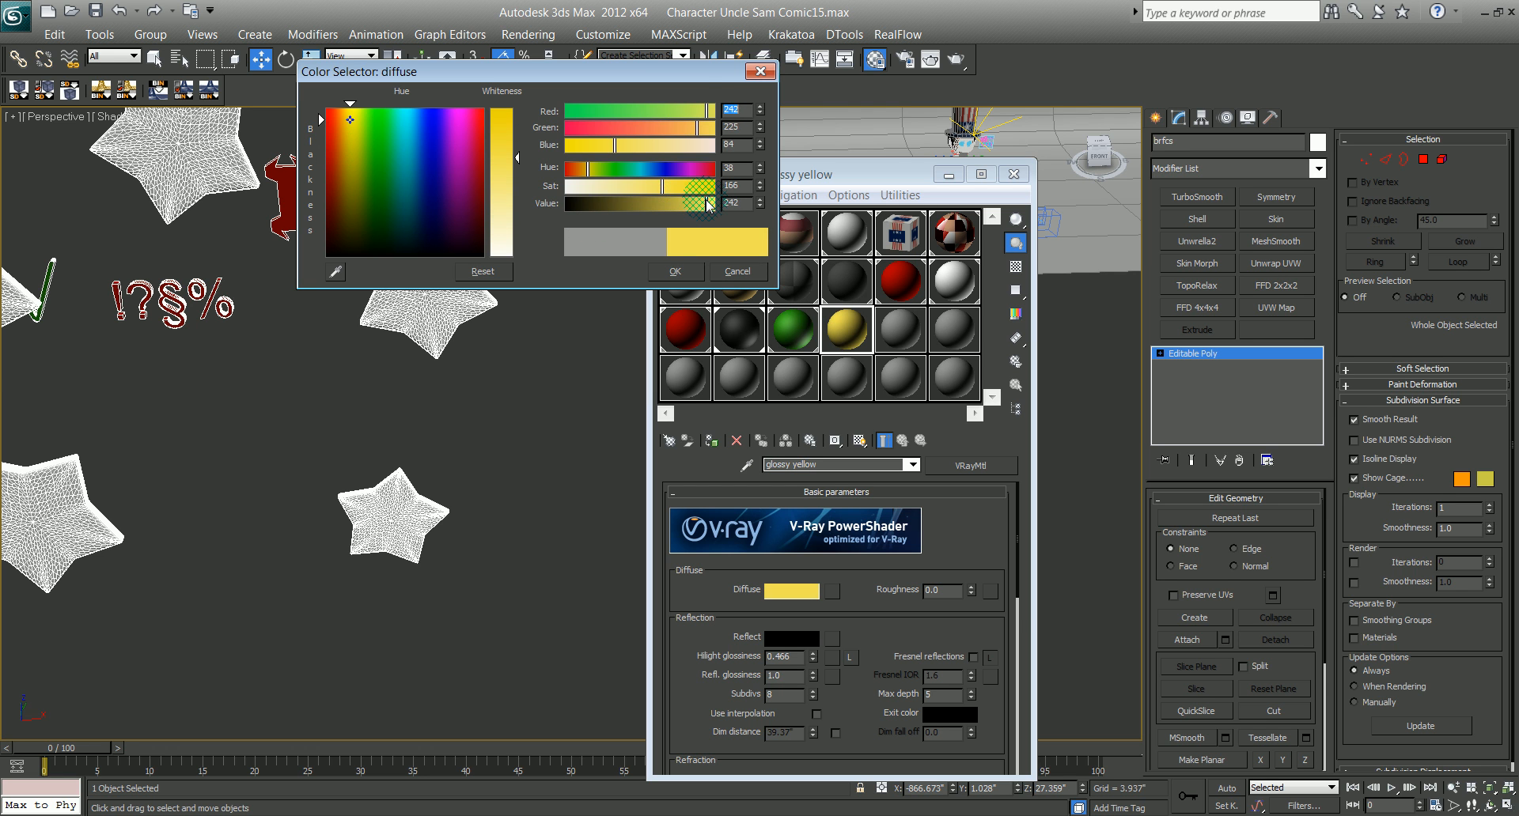
{"action": "left_click", "coordinate": [687, 272]}
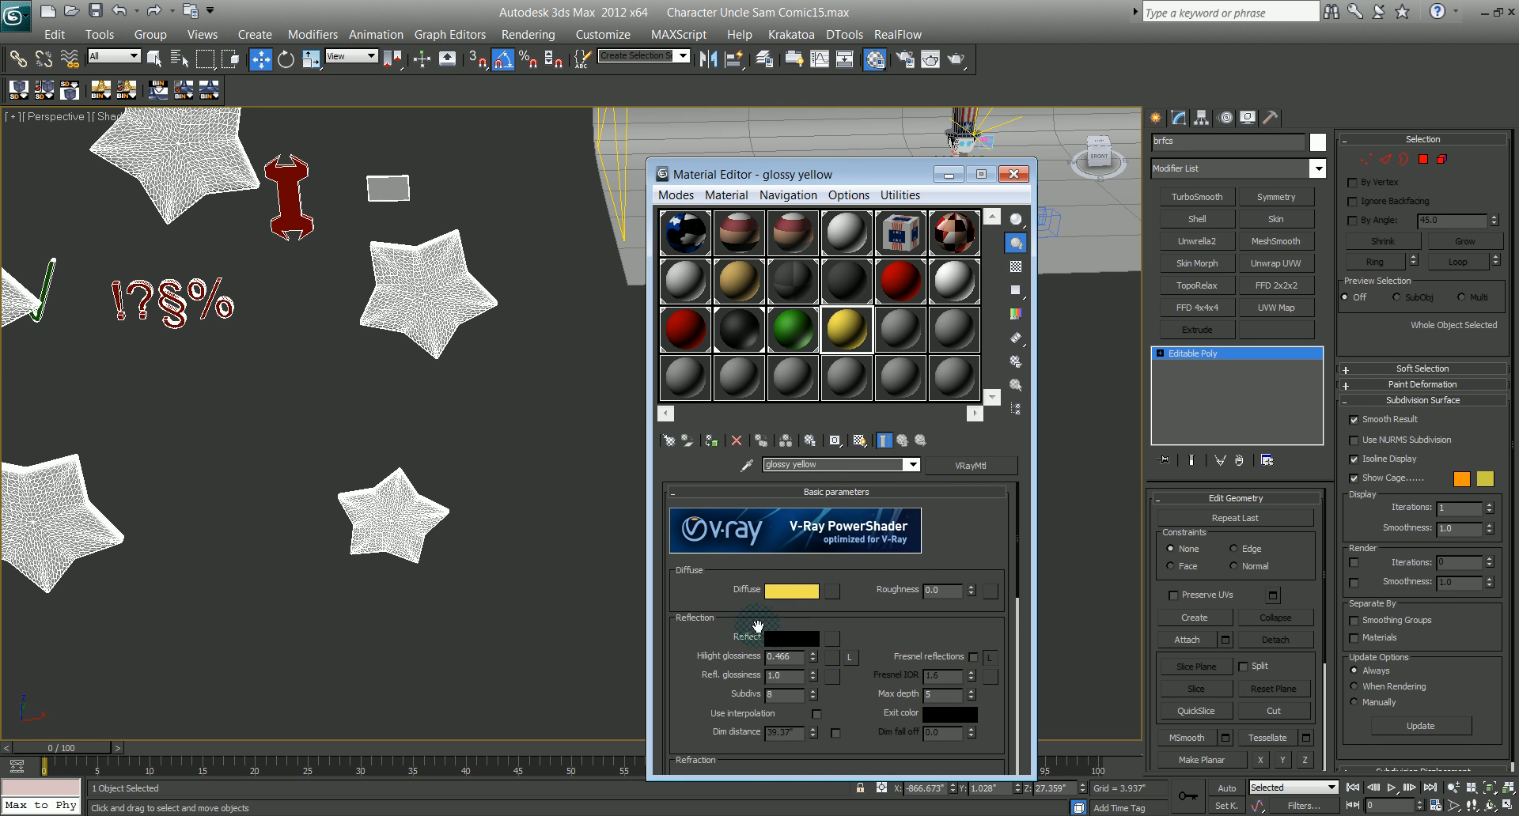
Step: Set the glossy yellow material's reflection colour to light grey, RGB about 187, and its highlight glossiness to about 0.826
{"action": "left_click_drag", "start_coordinate": [778, 626], "coordinate": [715, 584]}
{"action": "left_click", "coordinate": [805, 604]}
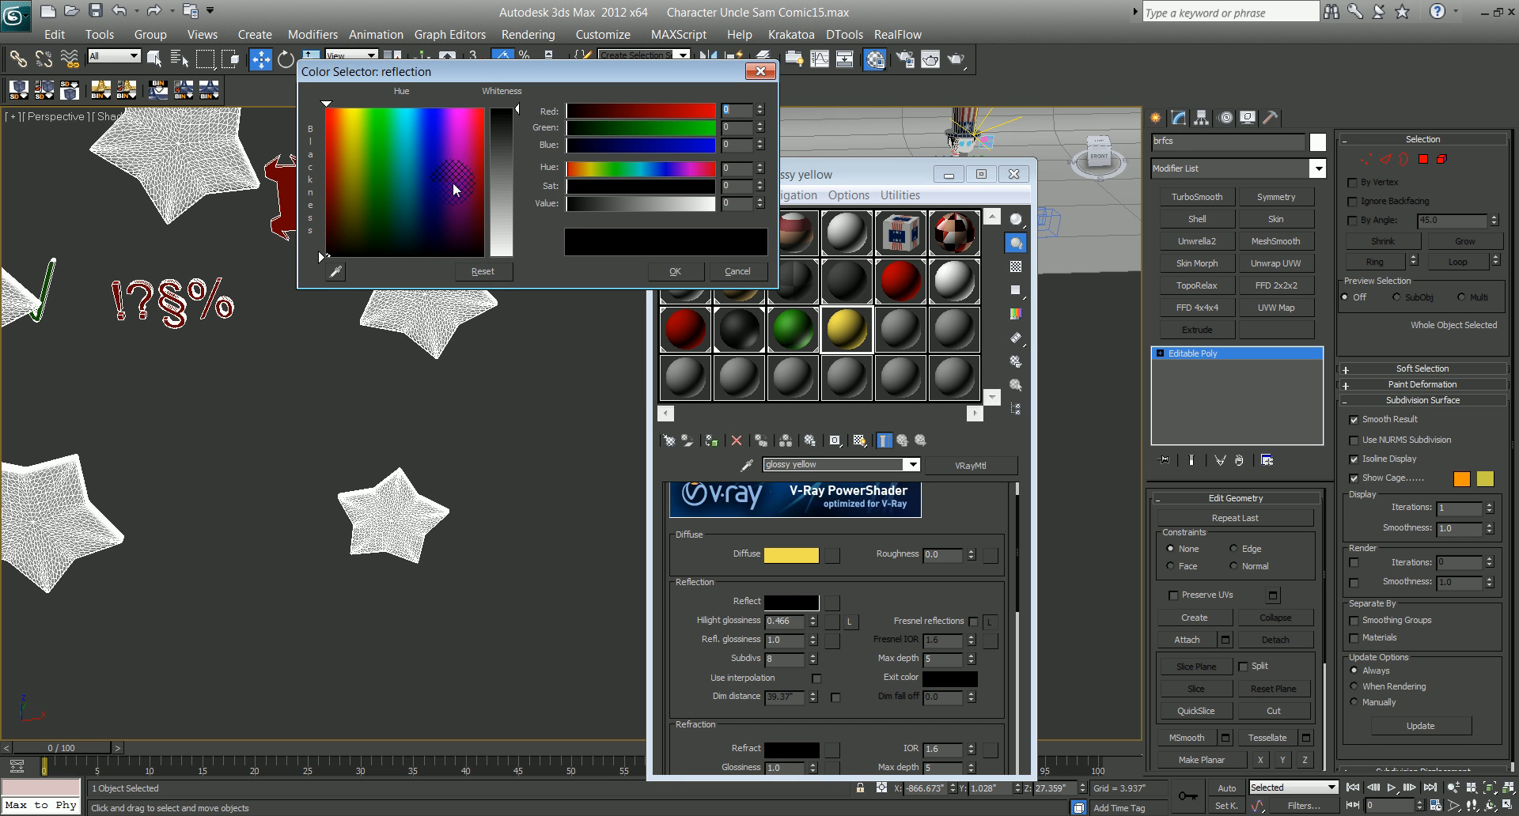
{"action": "left_click_drag", "start_coordinate": [508, 170], "coordinate": [507, 217]}
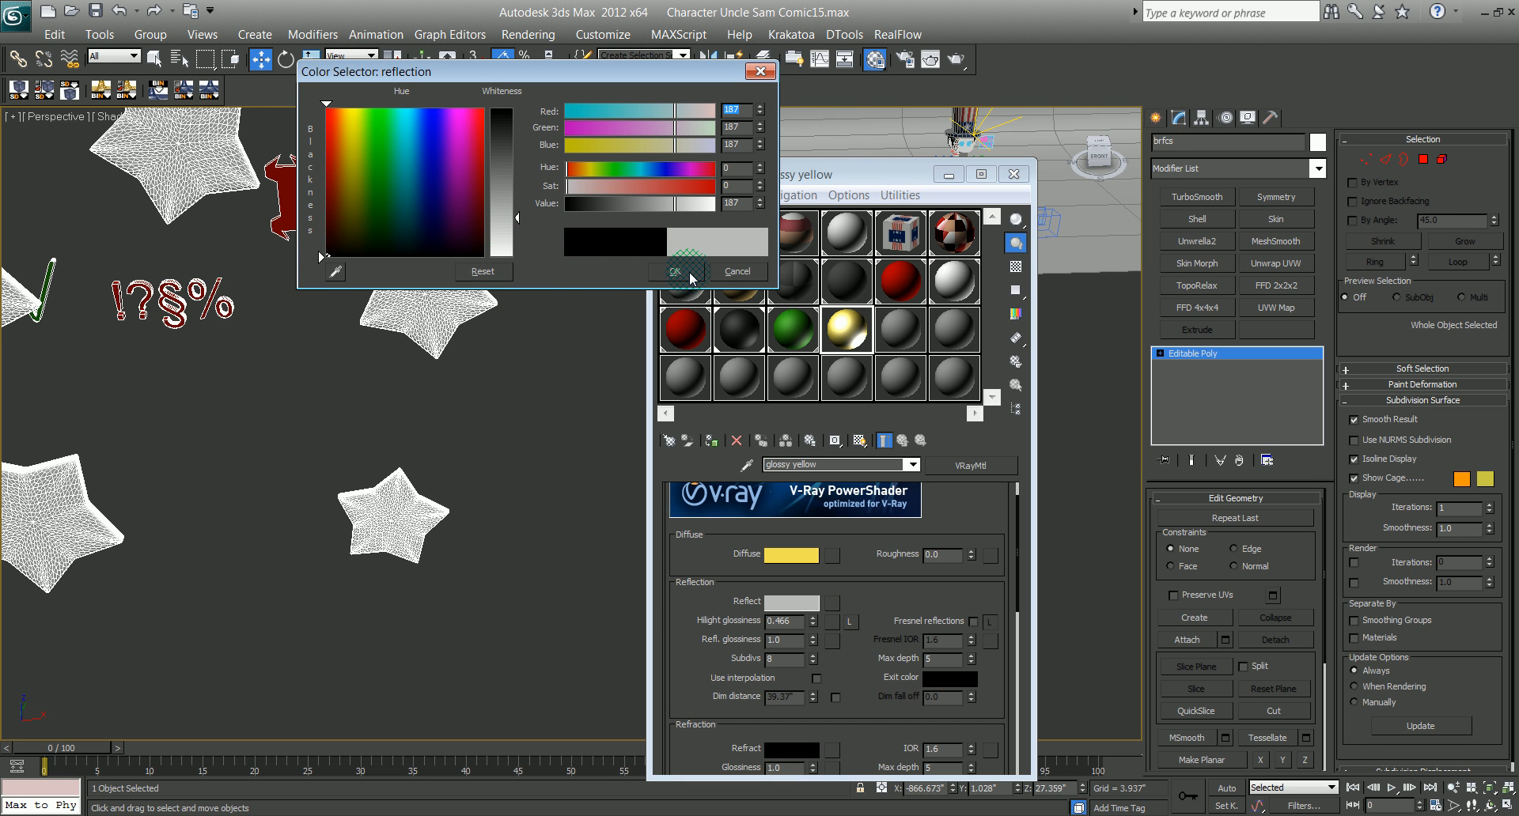
{"action": "left_click", "coordinate": [688, 274]}
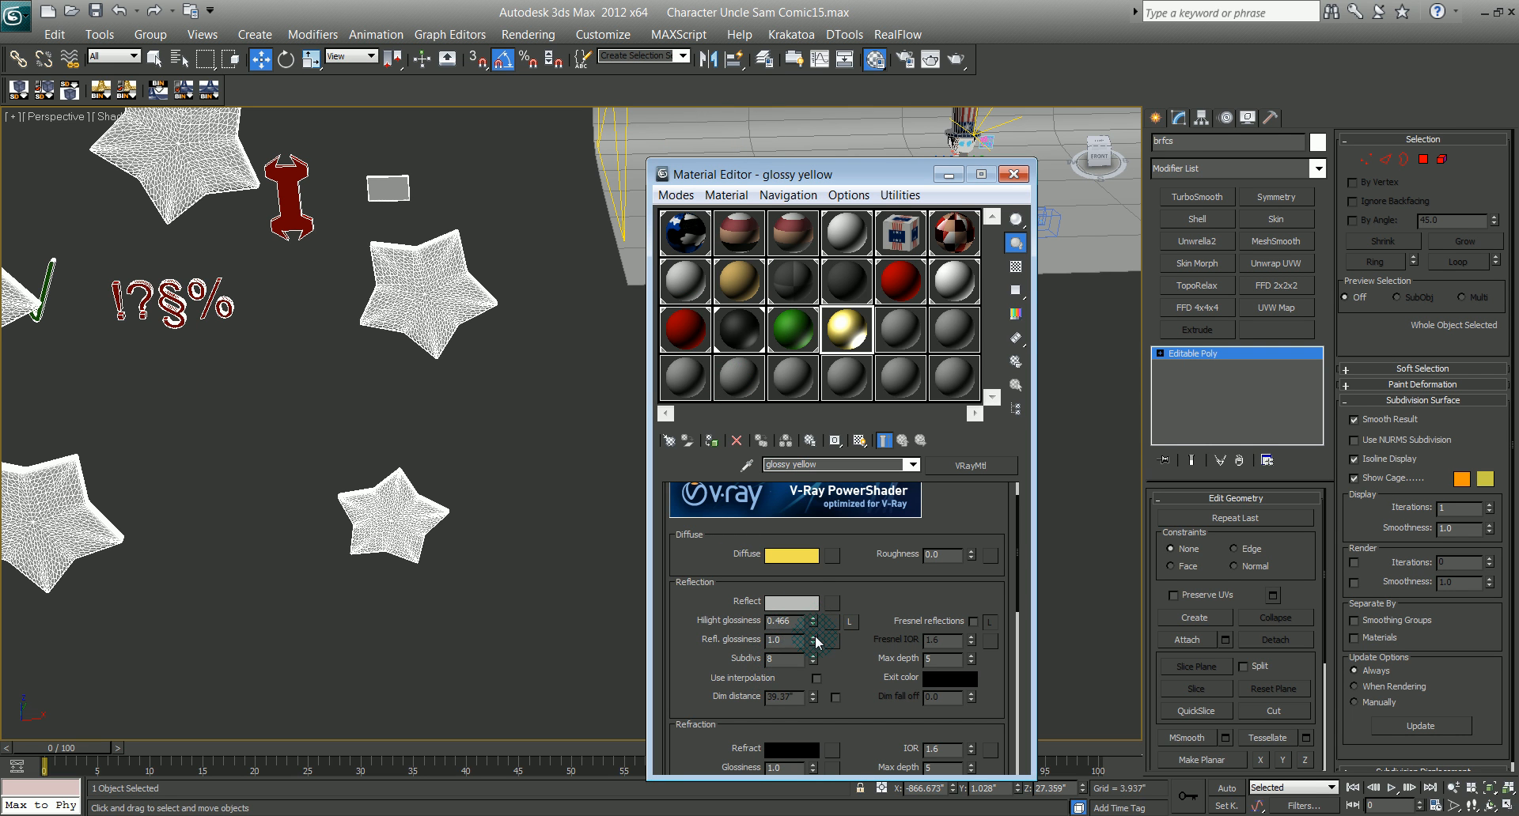
{"action": "mouse_move", "coordinate": [801, 585]}
{"action": "left_mouse_down"}
{"action": "mouse_move", "coordinate": [802, 561]}
{"action": "mouse_move", "coordinate": [802, 587]}
{"action": "left_mouse_up"}
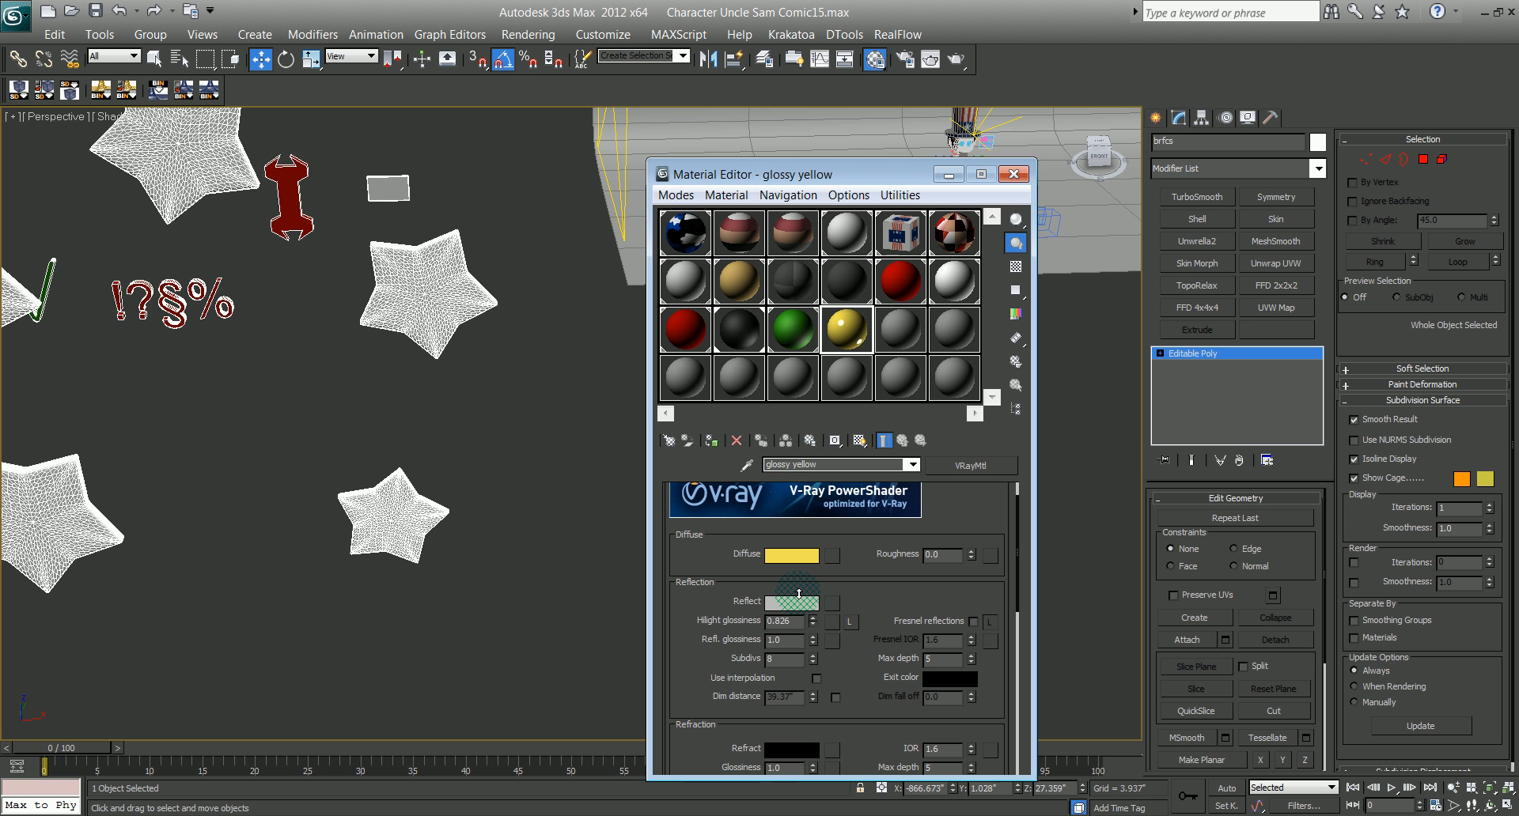
Step: Assign the glossy yellow material to the STRS star group
{"action": "middle_click_drag", "start_coordinate": [589, 420], "coordinate": [578, 491]}
{"action": "mouse_move", "coordinate": [364, 584]}
{"action": "middle_mouse_down"}
{"action": "mouse_move", "coordinate": [339, 577]}
{"action": "mouse_move", "coordinate": [379, 604]}
{"action": "mouse_move", "coordinate": [345, 588]}
{"action": "middle_mouse_up"}
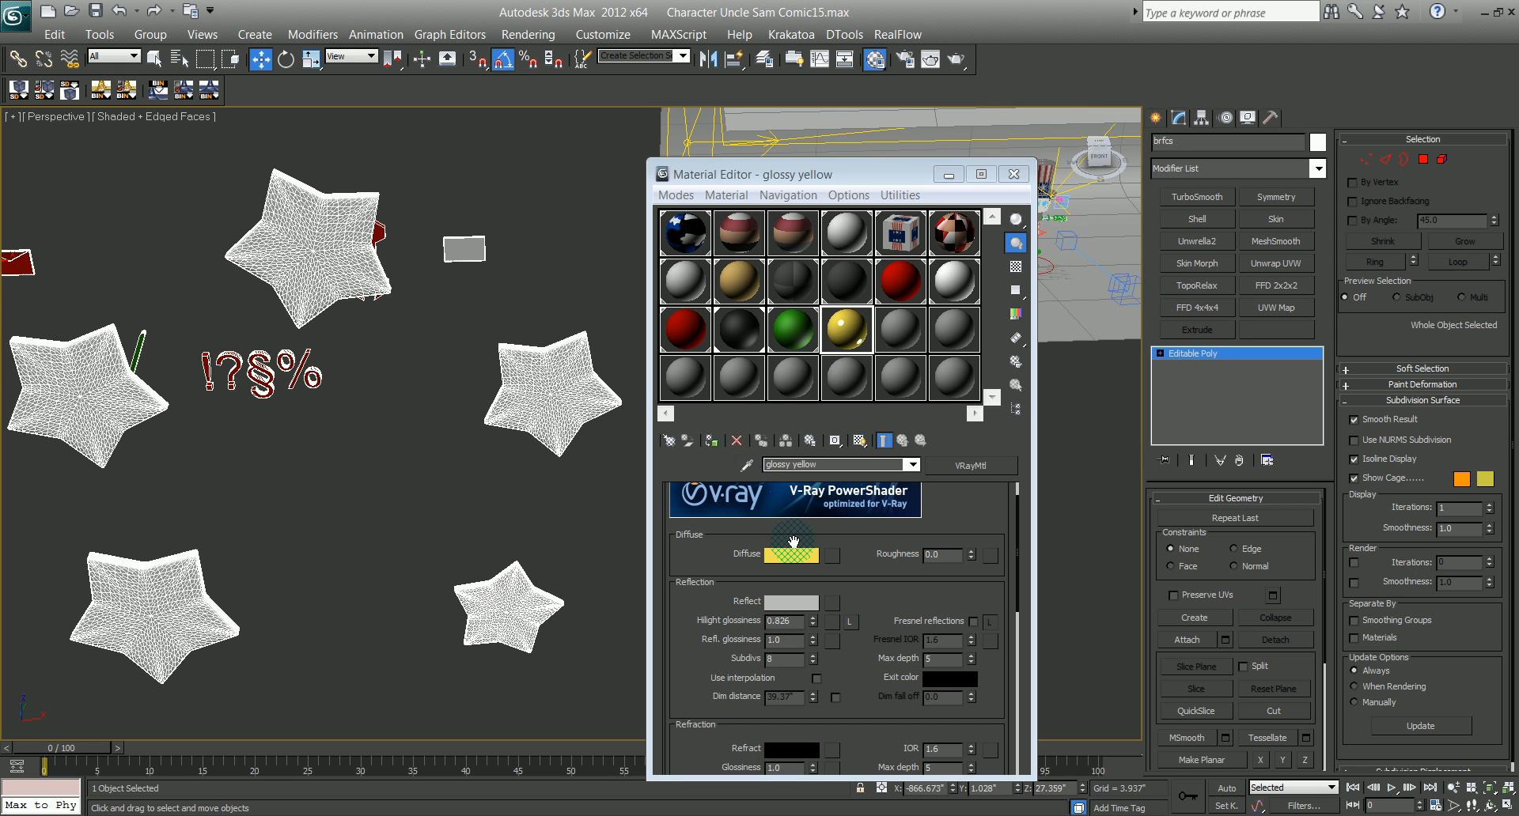
{"action": "left_click_drag", "start_coordinate": [826, 377], "coordinate": [518, 613]}
{"action": "left_click", "coordinate": [517, 561]}
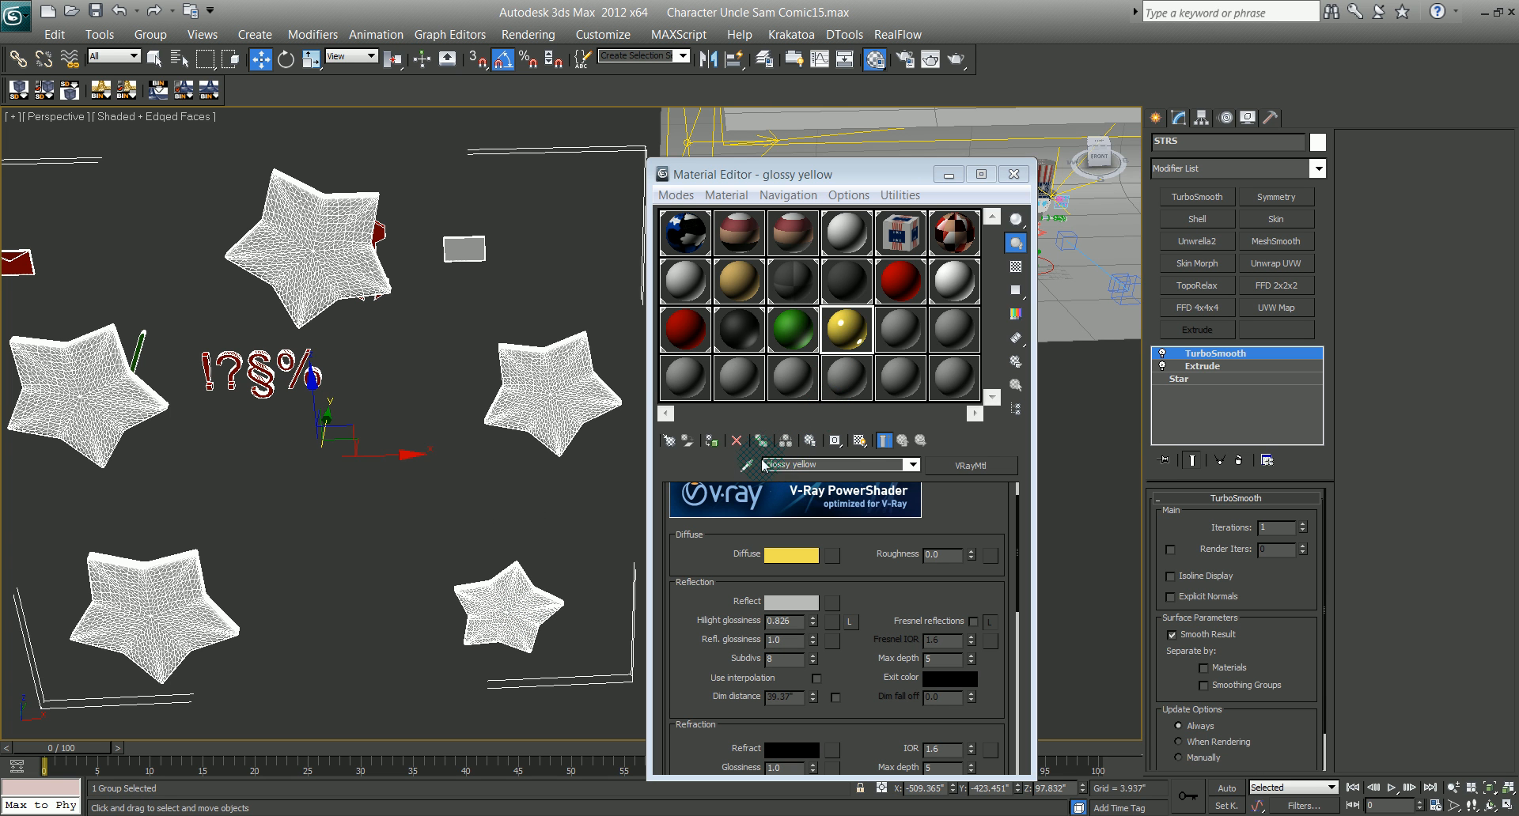
{"action": "left_click", "coordinate": [712, 442]}
Step: Save the scene as the next incremental version, Character Uncle Sam Comic16.max
{"action": "scroll", "coordinate": [488, 454], "scroll_direction": "down", "scroll_amount": 3}
{"action": "middle_click_drag", "start_coordinate": [488, 454], "coordinate": [340, 411]}
{"action": "scroll", "coordinate": [358, 432], "scroll_direction": "down", "scroll_amount": 3}
{"action": "middle_click_drag", "start_coordinate": [457, 441], "coordinate": [265, 478]}
{"action": "scroll", "coordinate": [366, 481], "scroll_direction": "down", "scroll_amount": 3}
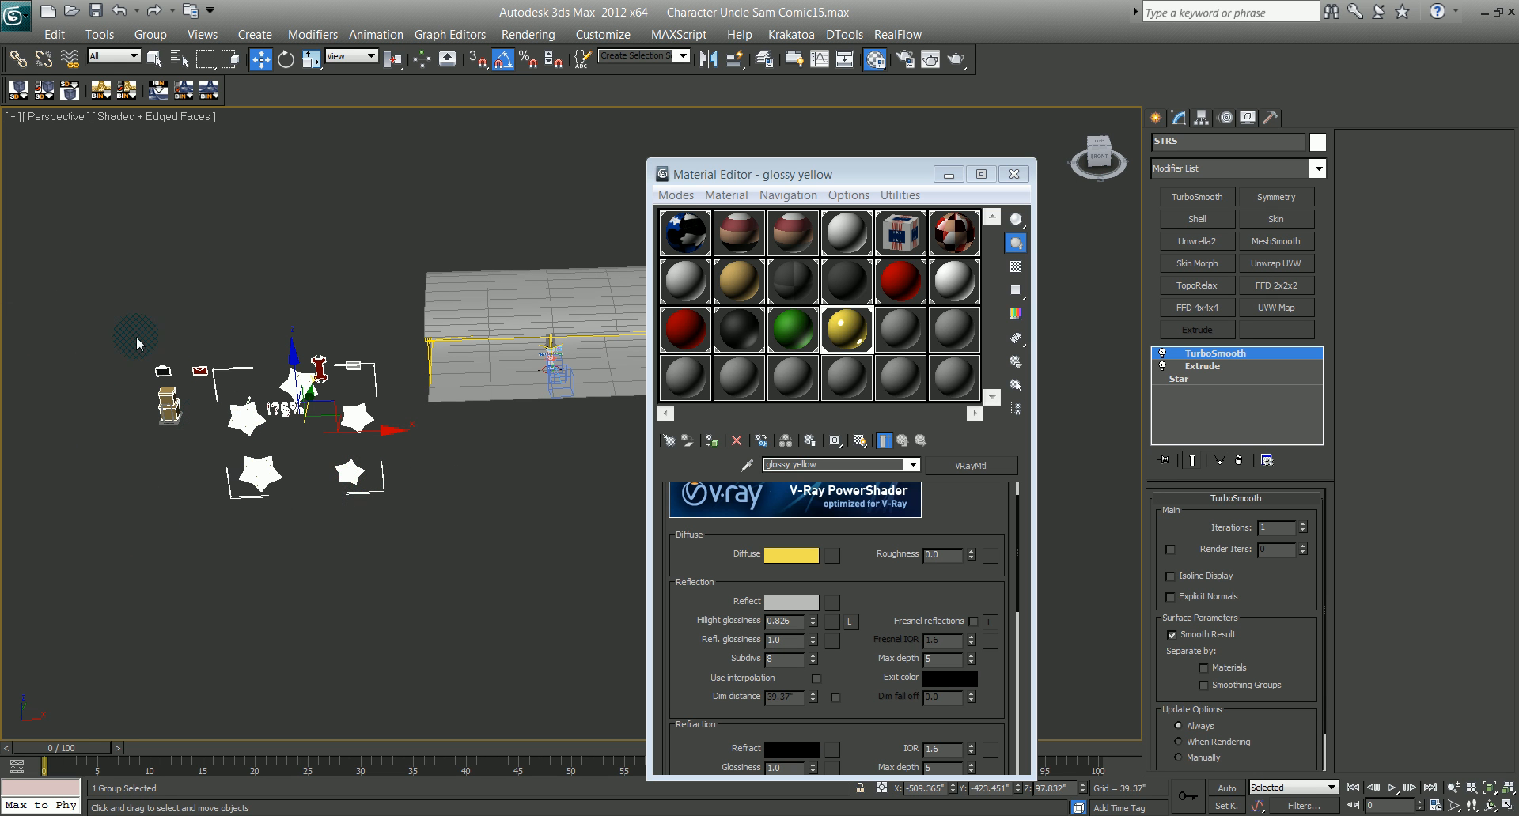
{"action": "left_click_drag", "start_coordinate": [168, 434], "coordinate": [189, 479]}
{"action": "middle_click_drag", "start_coordinate": [221, 485], "coordinate": [525, 518]}
{"action": "scroll", "coordinate": [246, 478], "scroll_direction": "up", "scroll_amount": 3}
{"action": "left_click", "coordinate": [407, 439]}
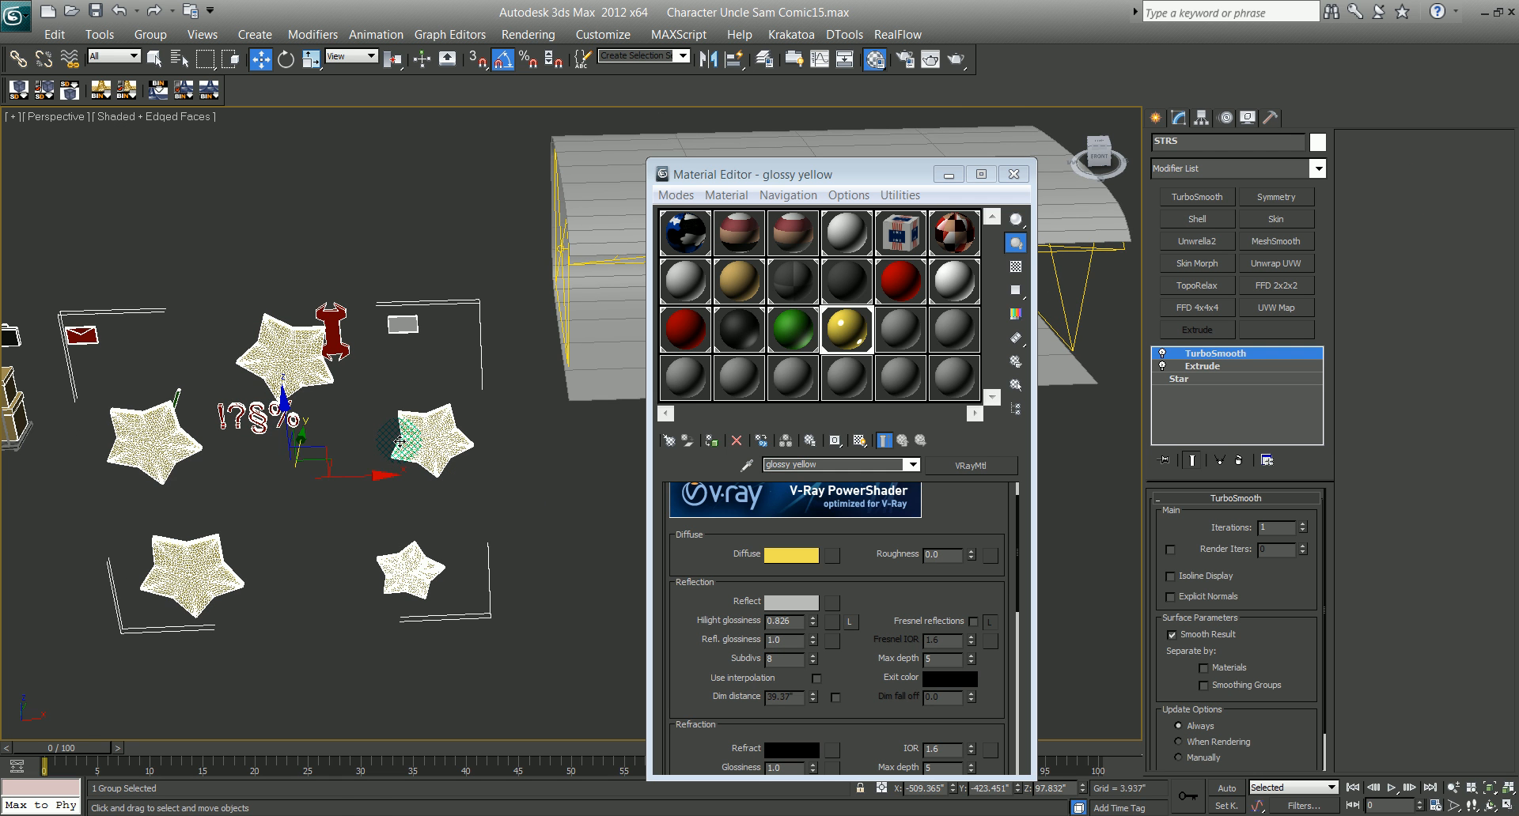
{"action": "middle_click_drag", "start_coordinate": [402, 485], "coordinate": [648, 425], "text": "alt"}
{"action": "key", "text": "ctrl+s"}
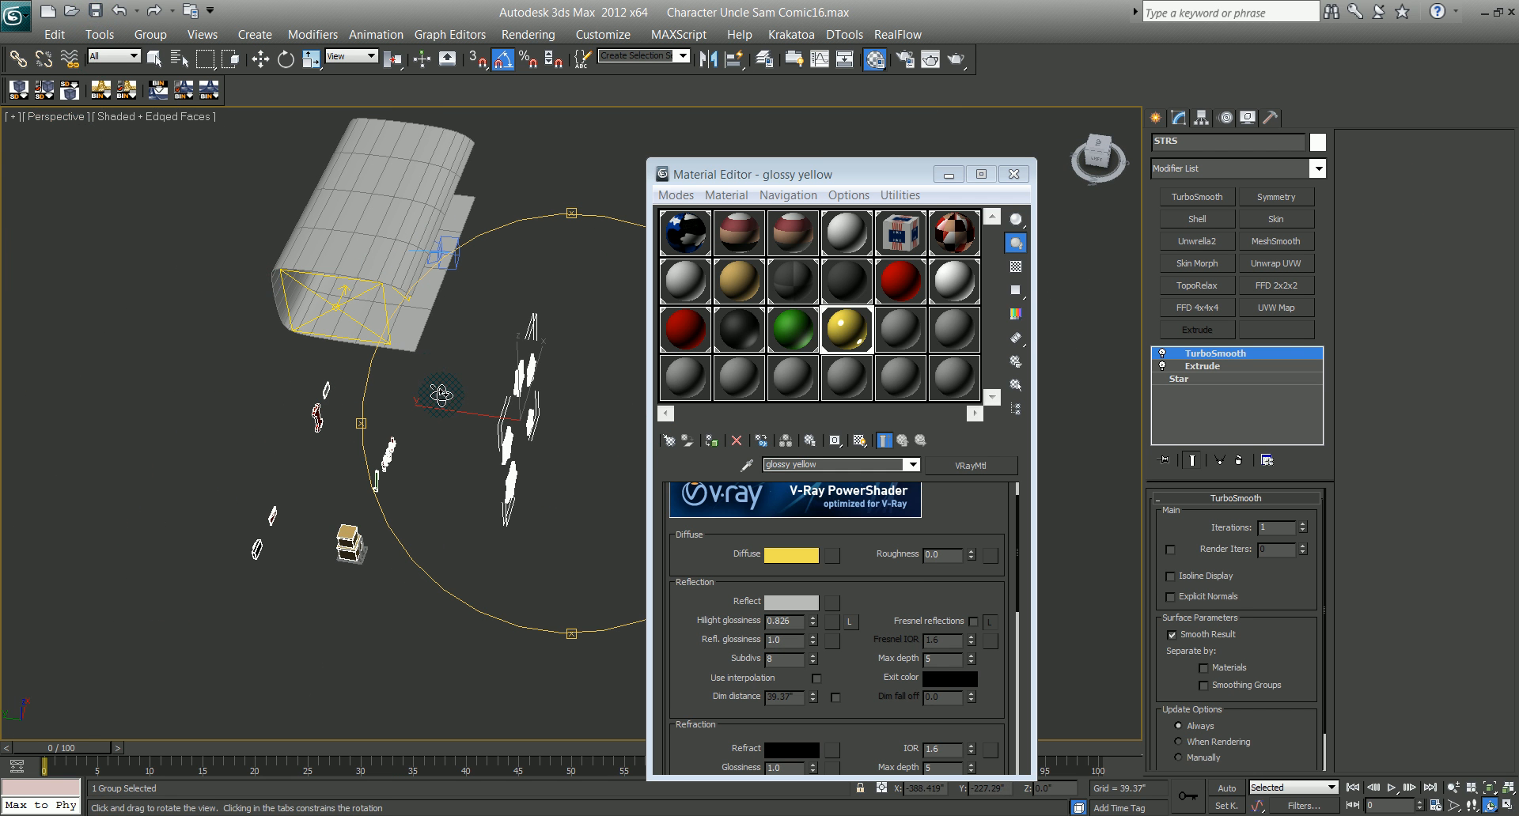
Step: Scale the star group uniformly down to about 36 percent and move it in front of the curved backdrop
{"action": "middle_click_drag", "start_coordinate": [441, 397], "coordinate": [680, 577], "text": "alt"}
{"action": "scroll", "coordinate": [420, 371], "scroll_direction": "down", "scroll_amount": 3}
{"action": "scroll", "coordinate": [418, 380], "scroll_direction": "up", "scroll_amount": 5}
{"action": "right_click", "coordinate": [401, 461]}
{"action": "left_click_drag", "start_coordinate": [141, 434], "coordinate": [202, 575]}
{"action": "middle_click_drag", "start_coordinate": [303, 569], "coordinate": [346, 493]}
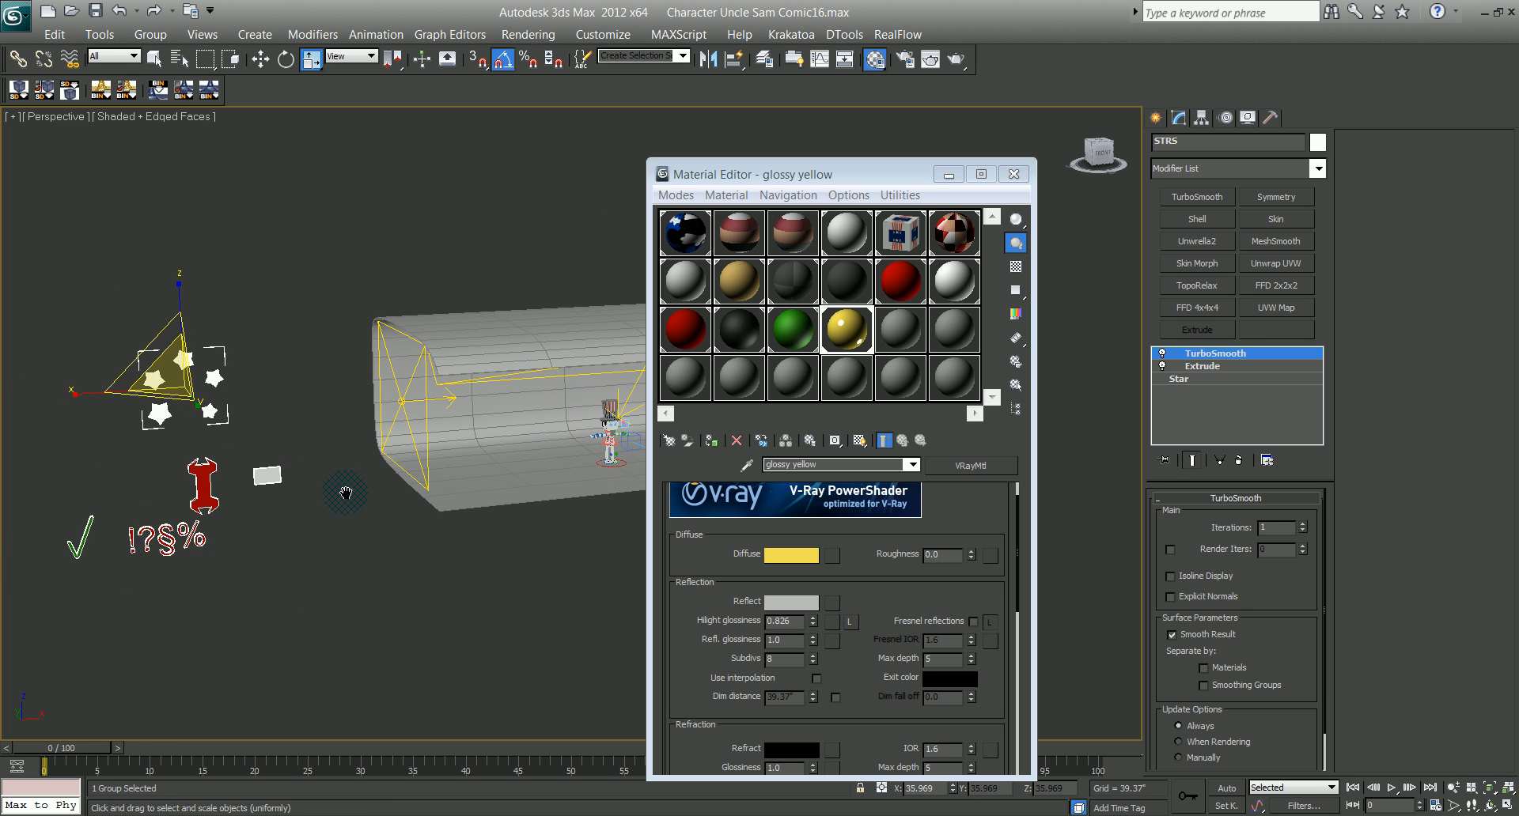
{"action": "key", "text": "w"}
{"action": "left_click_drag", "start_coordinate": [265, 382], "coordinate": [477, 436]}
Step: Move the grey box and the red wrench onto the backdrop floor between the stars and the character
{"action": "middle_click_drag", "start_coordinate": [404, 500], "coordinate": [396, 413]}
{"action": "left_click", "coordinate": [266, 377]}
{"action": "left_click_drag", "start_coordinate": [322, 376], "coordinate": [567, 377]}
{"action": "middle_click_drag", "start_coordinate": [203, 484], "coordinate": [175, 443]}
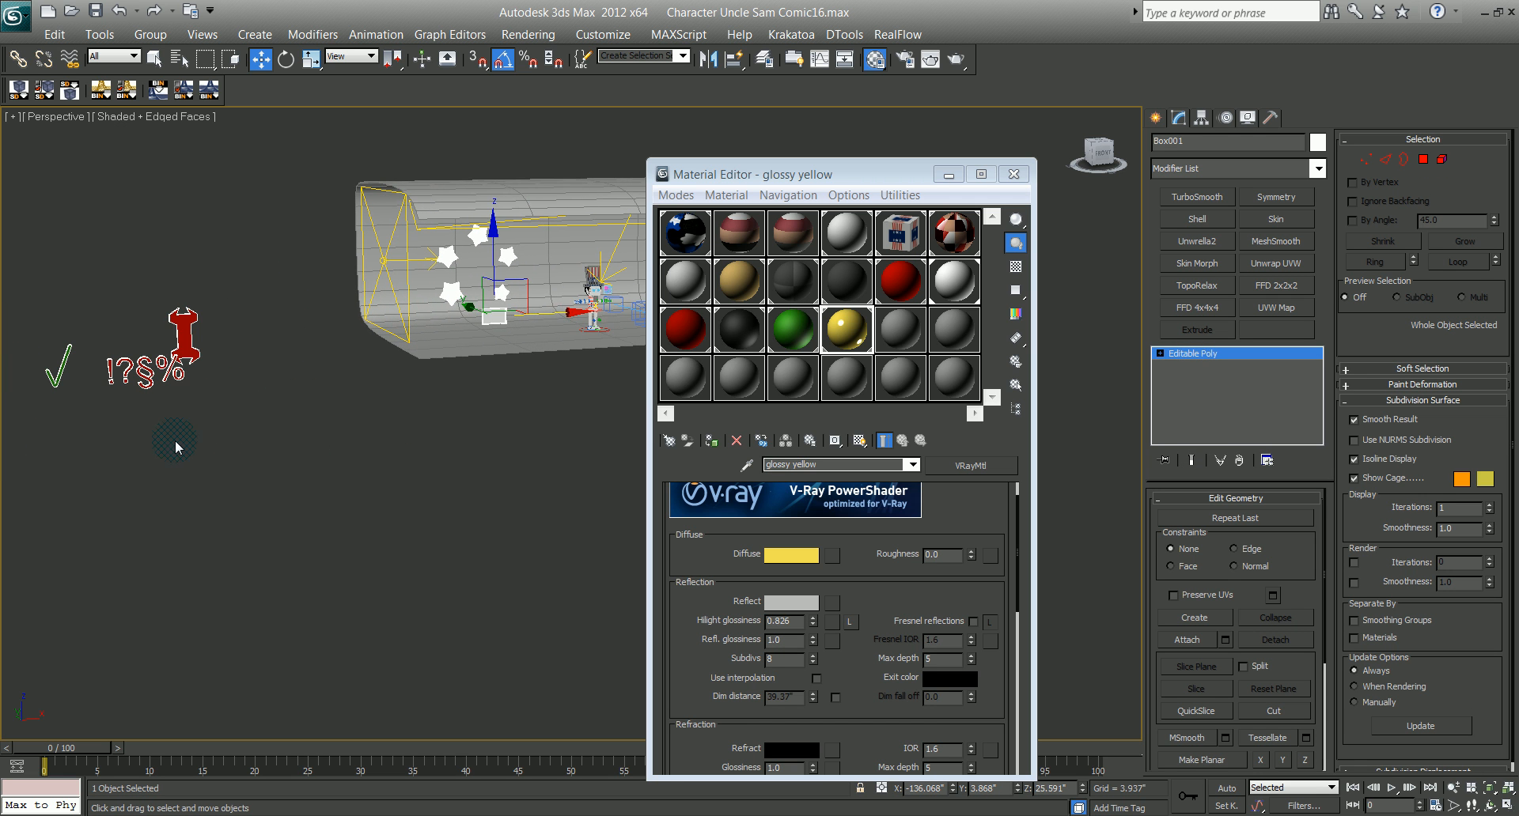
{"action": "left_click", "coordinate": [178, 332]}
{"action": "middle_click_drag", "start_coordinate": [349, 386], "coordinate": [242, 446]}
{"action": "left_click_drag", "start_coordinate": [142, 387], "coordinate": [437, 320]}
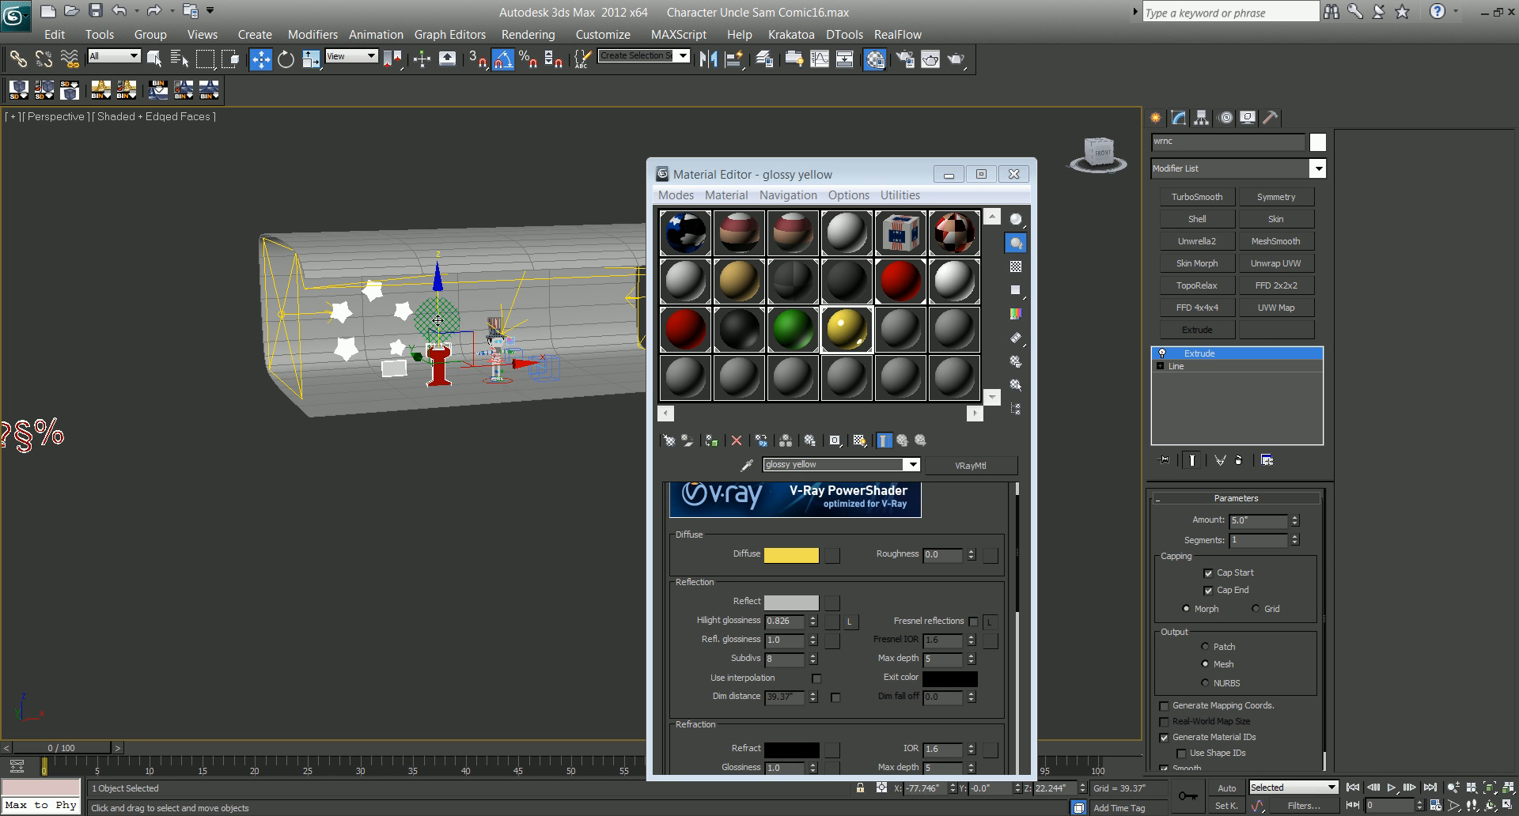
Step: Move the red !?§% symbols and the green check mark onto the backdrop near the character
{"action": "middle_click_drag", "start_coordinate": [288, 481], "coordinate": [212, 431]}
{"action": "left_click_drag", "start_coordinate": [296, 453], "coordinate": [525, 357]}
{"action": "left_click", "coordinate": [184, 411]}
{"action": "left_click_drag", "start_coordinate": [238, 413], "coordinate": [479, 372]}
Step: Select the crates, briefcase and envelope together and move them across to the backdrop
{"action": "middle_click_drag", "start_coordinate": [212, 472], "coordinate": [295, 480]}
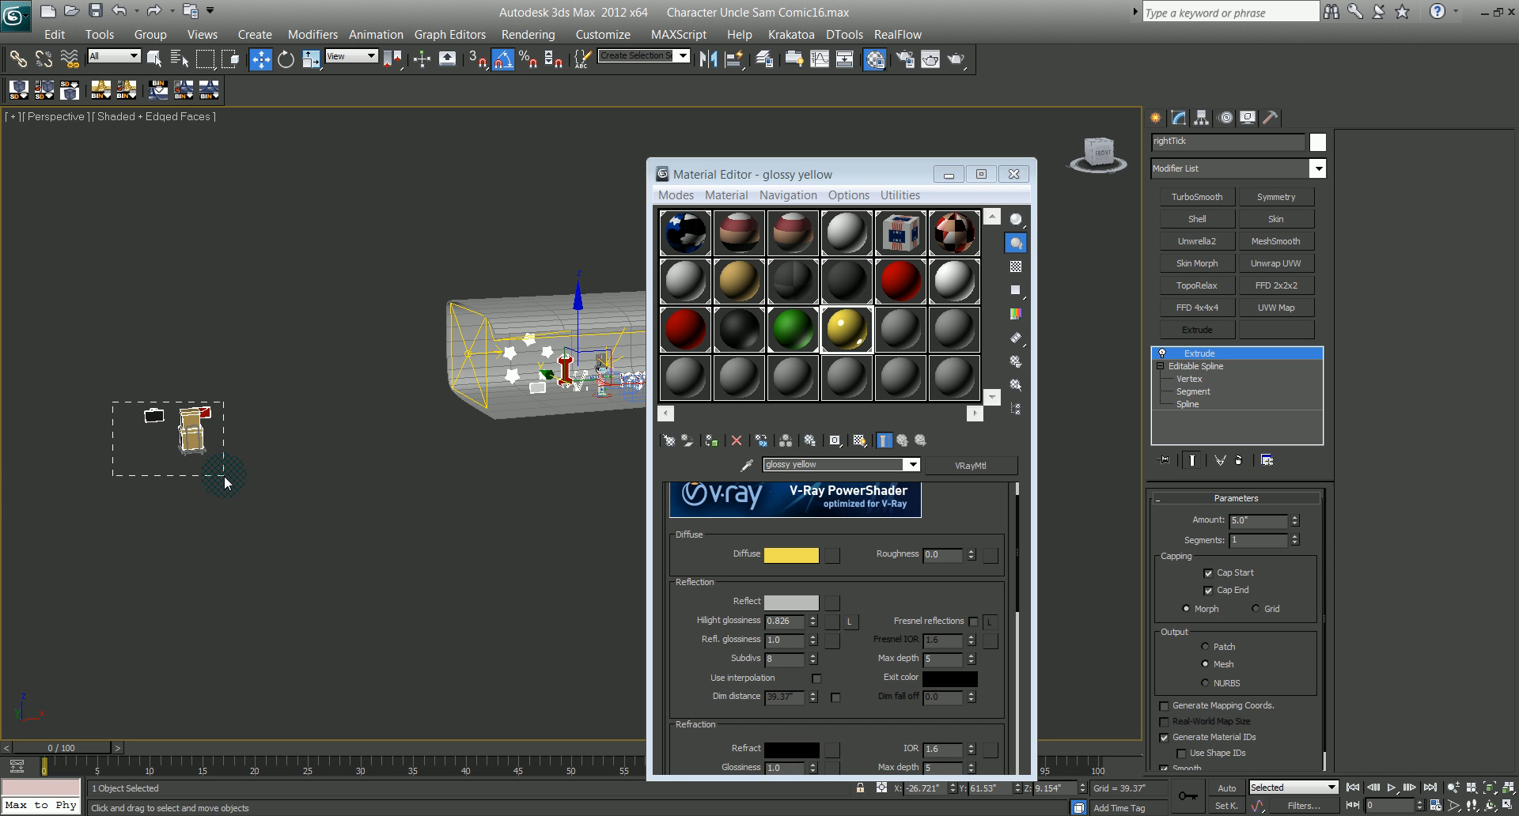
{"action": "left_click_drag", "start_coordinate": [225, 477], "coordinate": [226, 478]}
{"action": "middle_click_drag", "start_coordinate": [339, 482], "coordinate": [230, 519]}
{"action": "left_click_drag", "start_coordinate": [111, 481], "coordinate": [419, 489]}
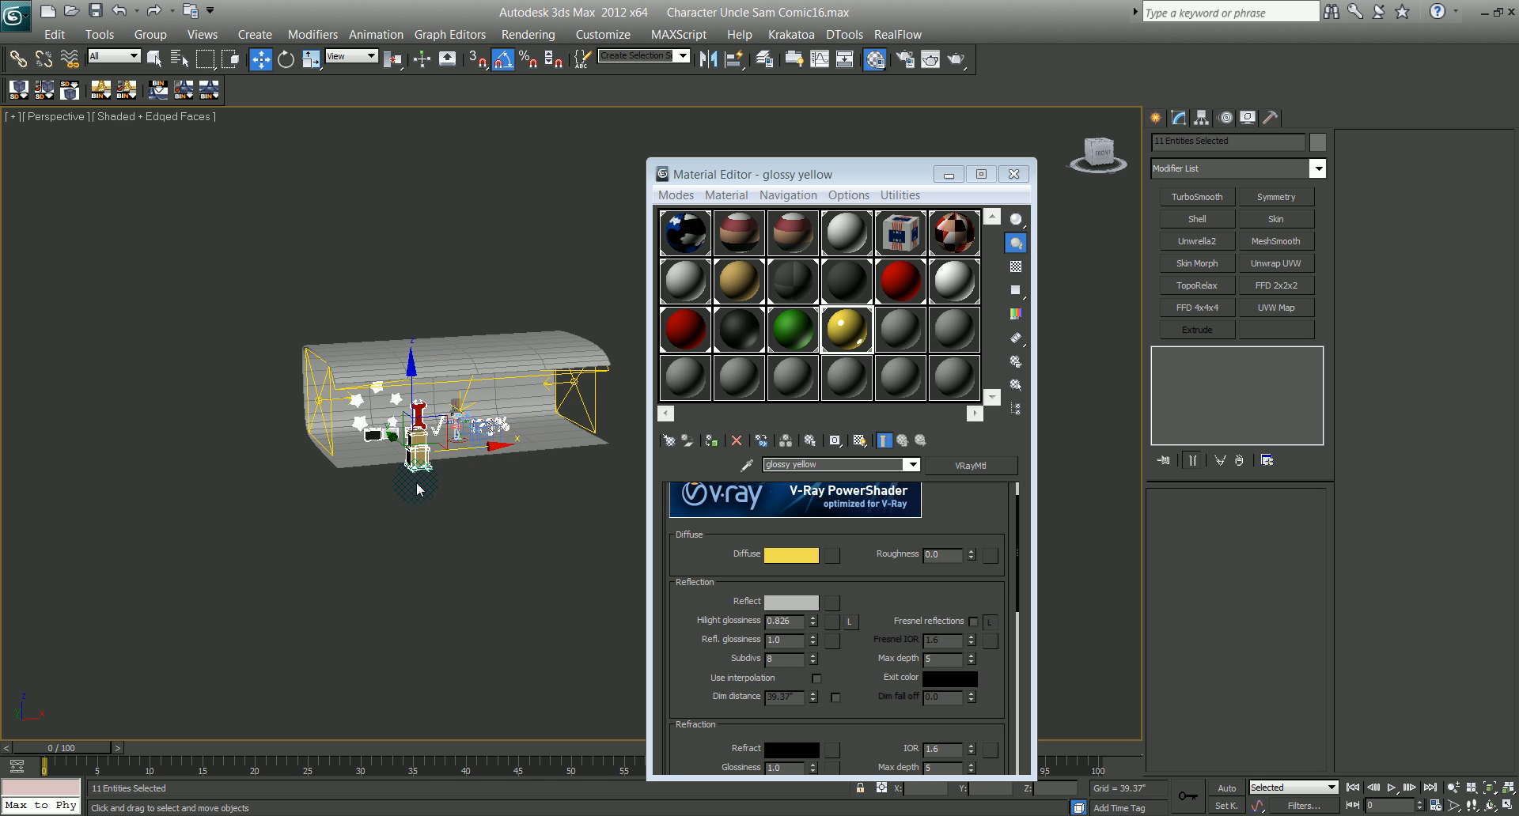
Step: Select the six objects of the crate stack and group them as "crates"
{"action": "middle_click_drag", "start_coordinate": [417, 485], "coordinate": [485, 521]}
{"action": "scroll", "coordinate": [473, 520], "scroll_direction": "up", "scroll_amount": 5}
{"action": "middle_click_drag", "start_coordinate": [447, 574], "coordinate": [510, 528]}
{"action": "scroll", "coordinate": [510, 527], "scroll_direction": "down", "scroll_amount": 1}
{"action": "middle_click_drag", "start_coordinate": [373, 648], "coordinate": [571, 566], "text": "alt"}
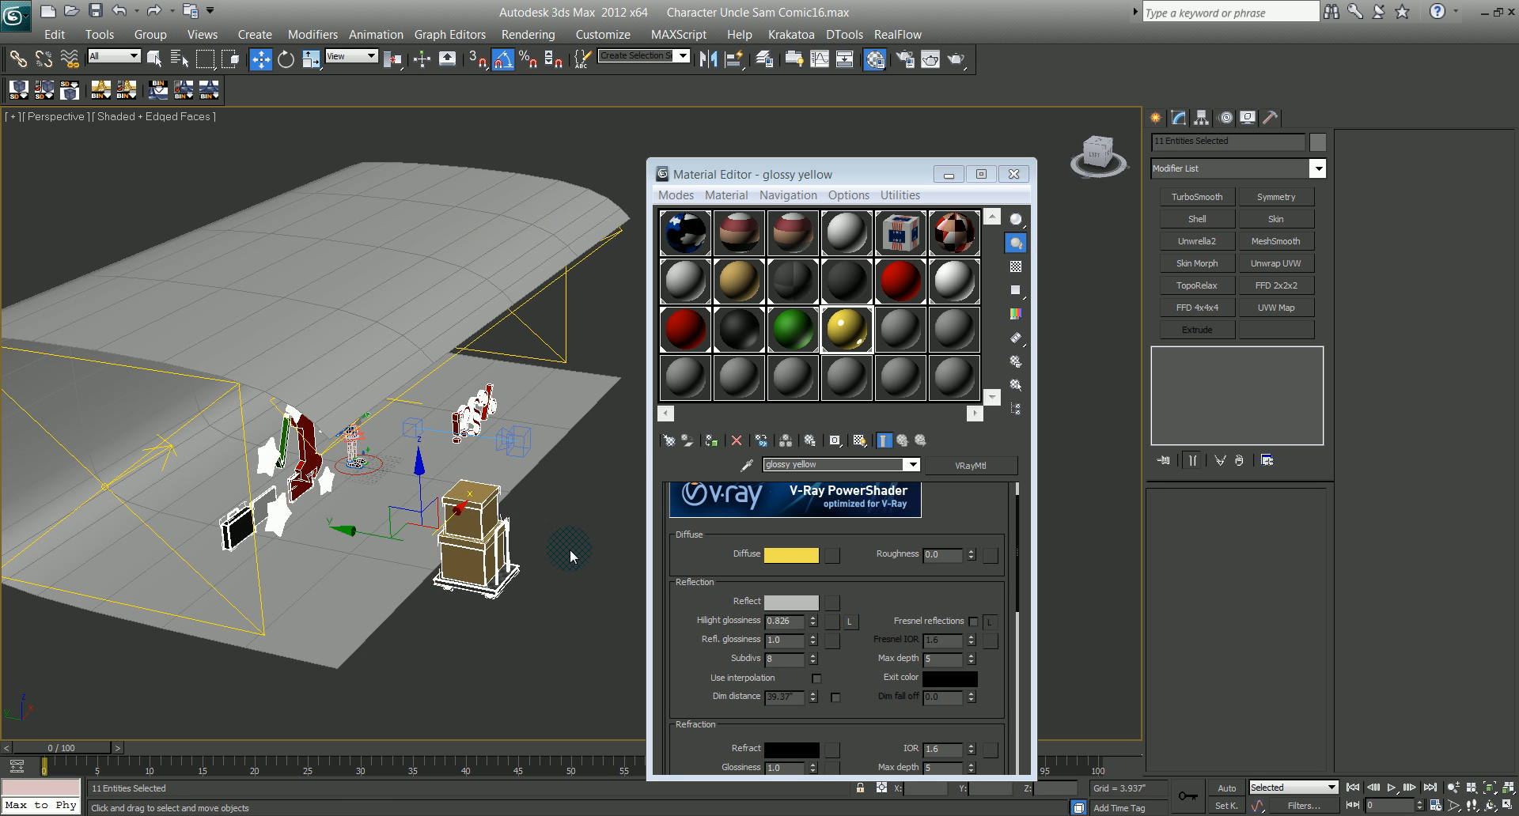
{"action": "left_click", "coordinate": [475, 603]}
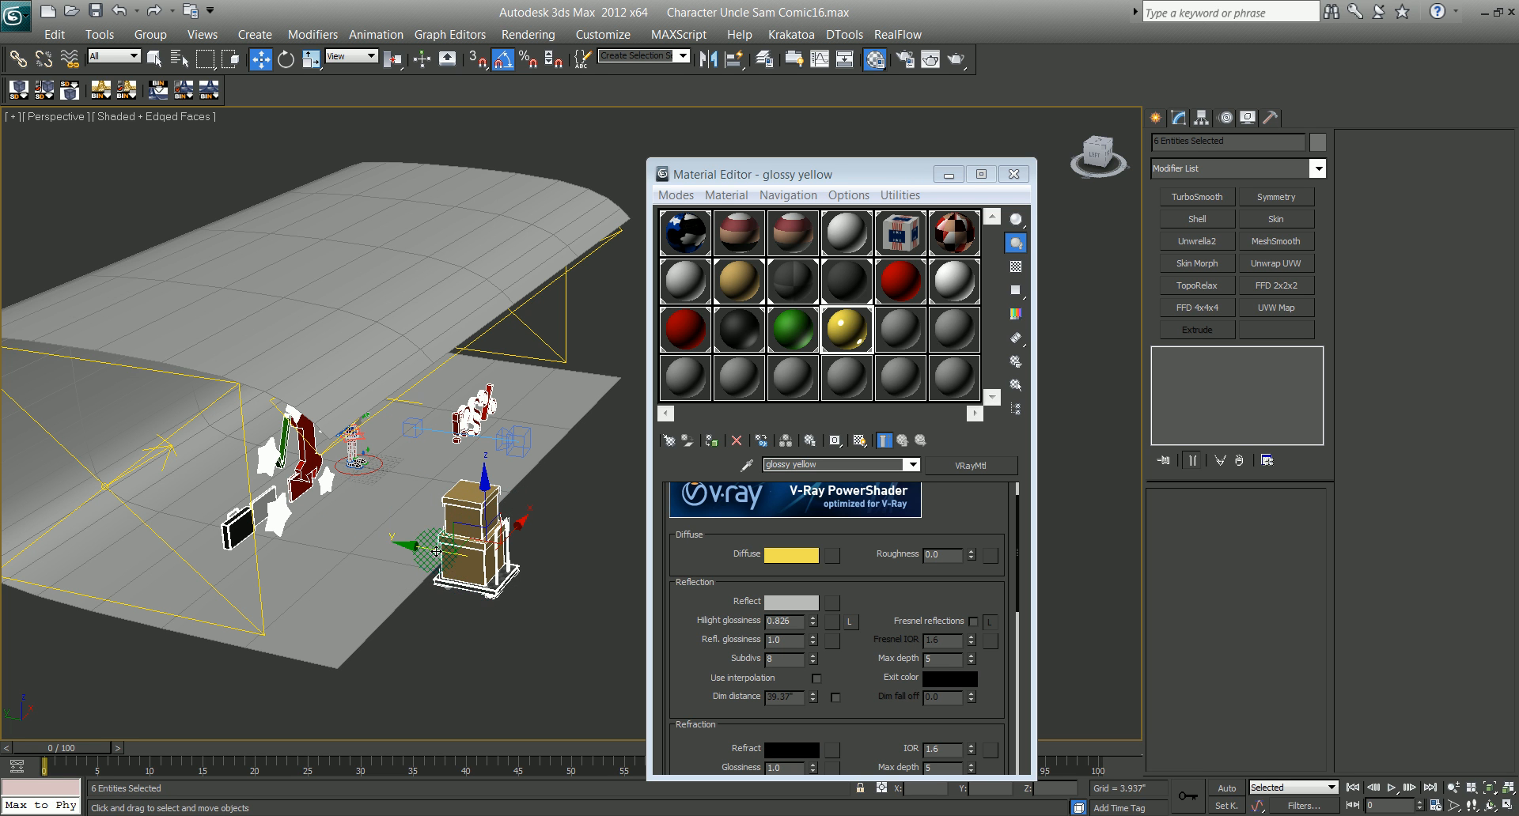
{"action": "left_click", "coordinate": [150, 34]}
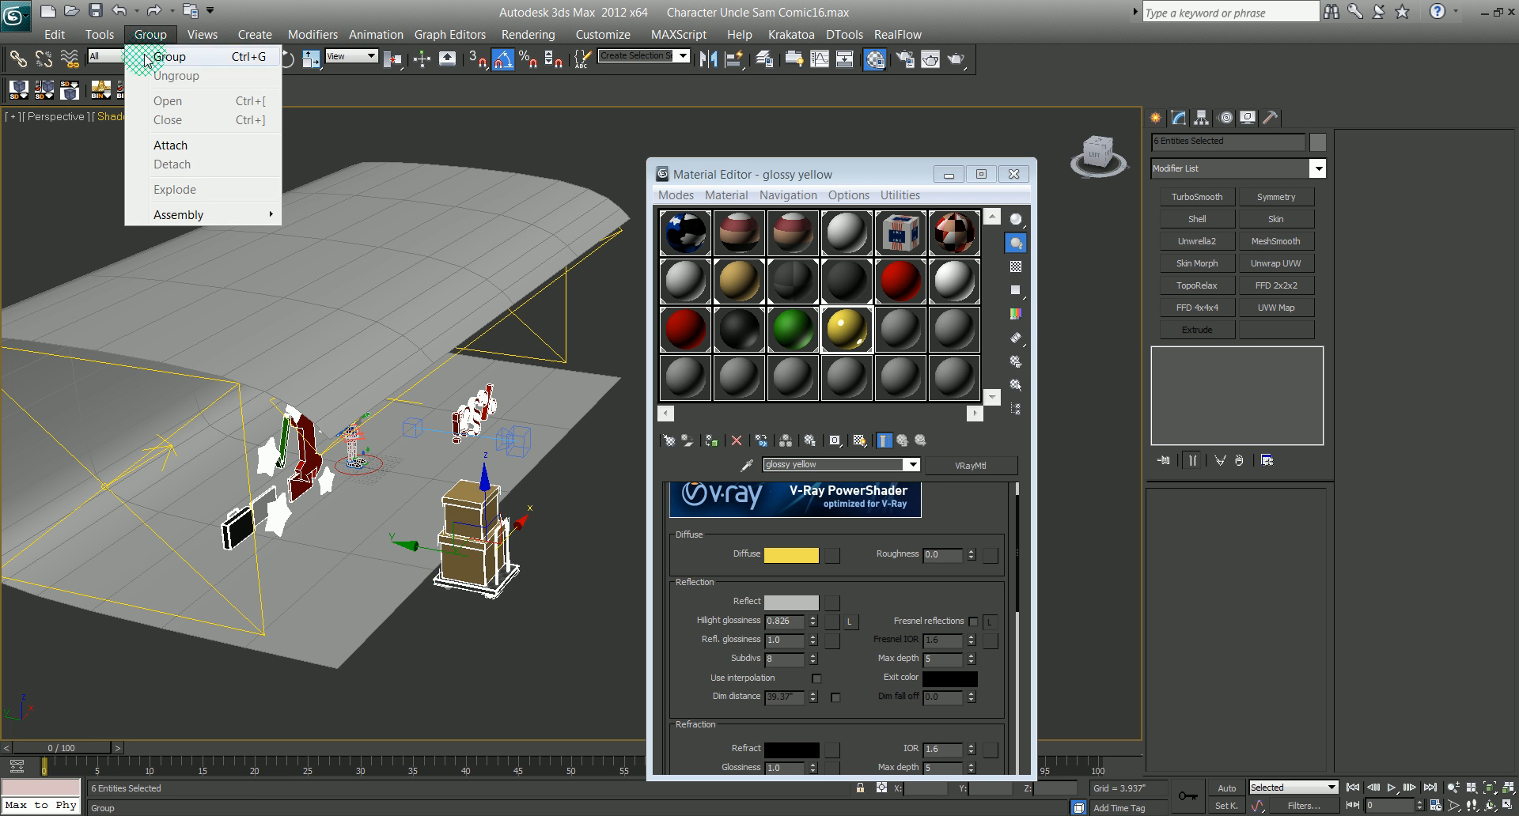
{"action": "left_click", "coordinate": [159, 57]}
{"action": "type", "text": "crates"}
{"action": "key", "text": "Return"}
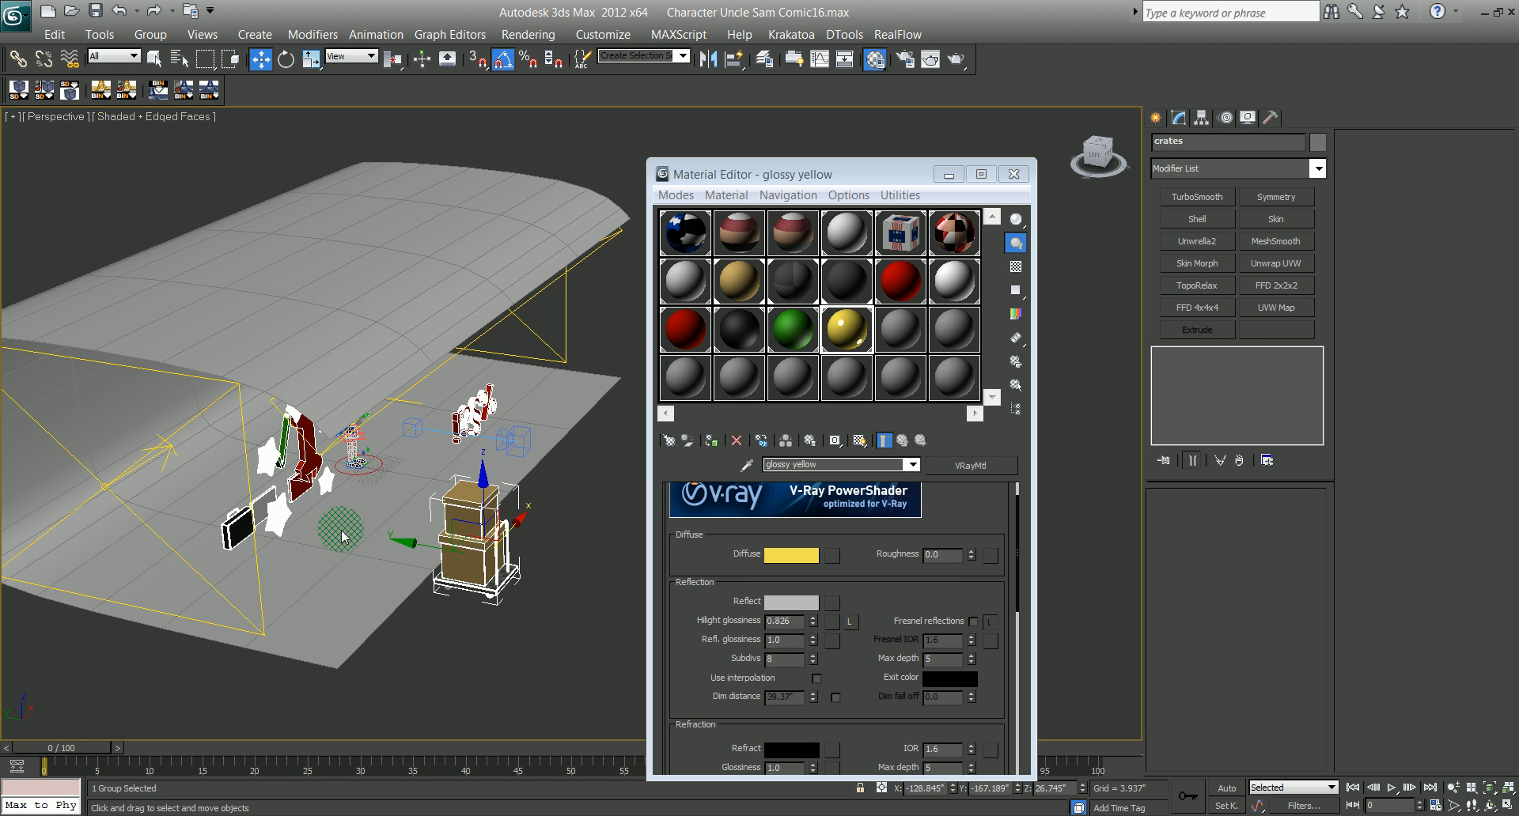
Step: Select the crate stack with its trolley, ungroup the existing groups and regroup all the parts as "Buggy"
{"action": "middle_click_drag", "start_coordinate": [417, 605], "coordinate": [523, 529], "text": "alt"}
{"action": "mouse_move", "coordinate": [346, 580]}
{"action": "middle_mouse_down", "text": "alt"}
{"action": "mouse_move", "coordinate": [434, 525]}
{"action": "mouse_move", "coordinate": [392, 566]}
{"action": "mouse_move", "coordinate": [441, 515]}
{"action": "mouse_move", "coordinate": [386, 553]}
{"action": "middle_mouse_up", "text": "alt"}
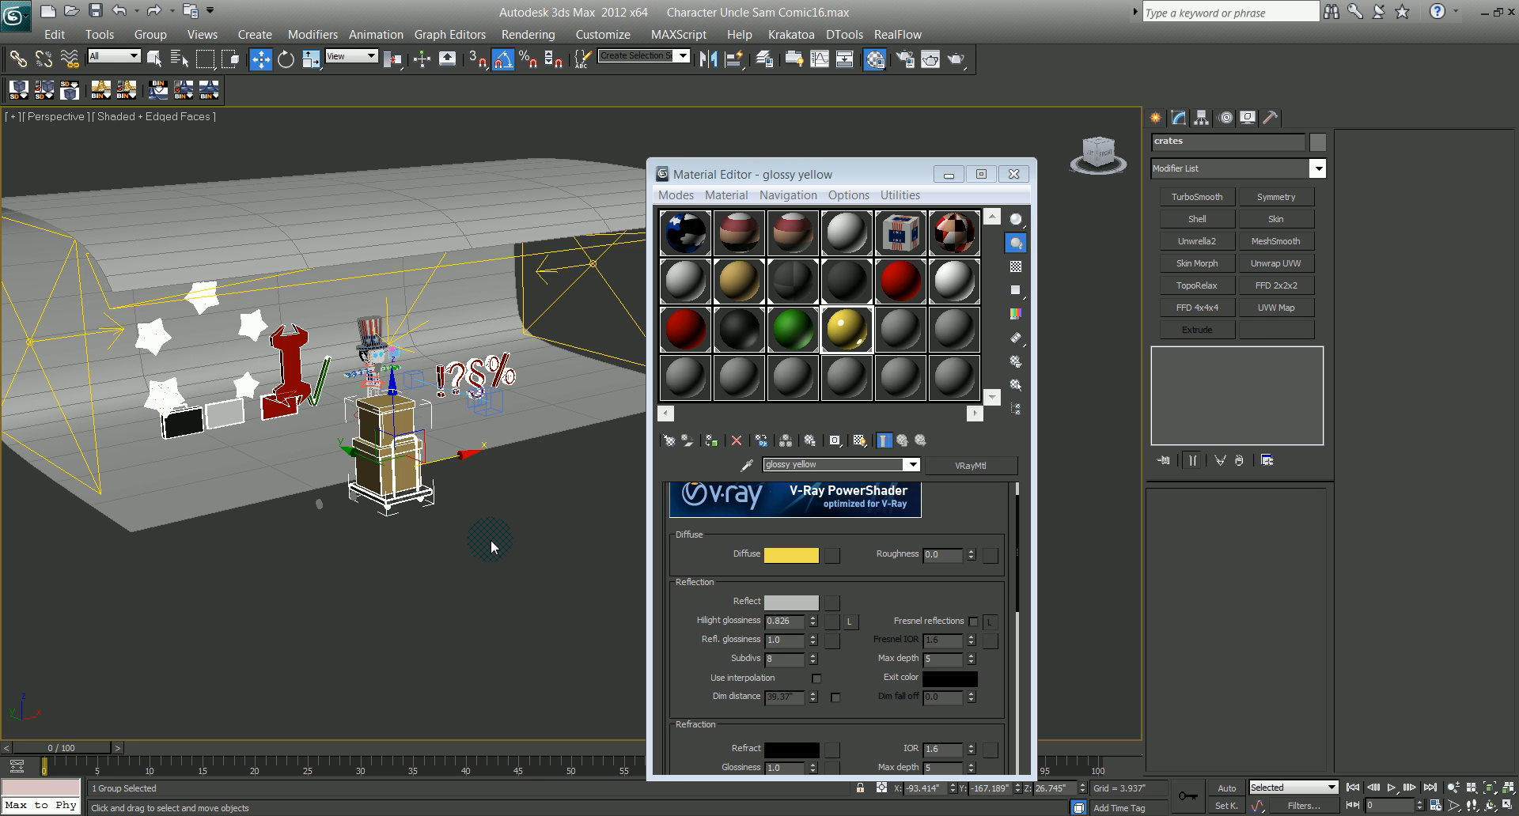
{"action": "middle_click_drag", "start_coordinate": [491, 539], "coordinate": [645, 471], "text": "alt"}
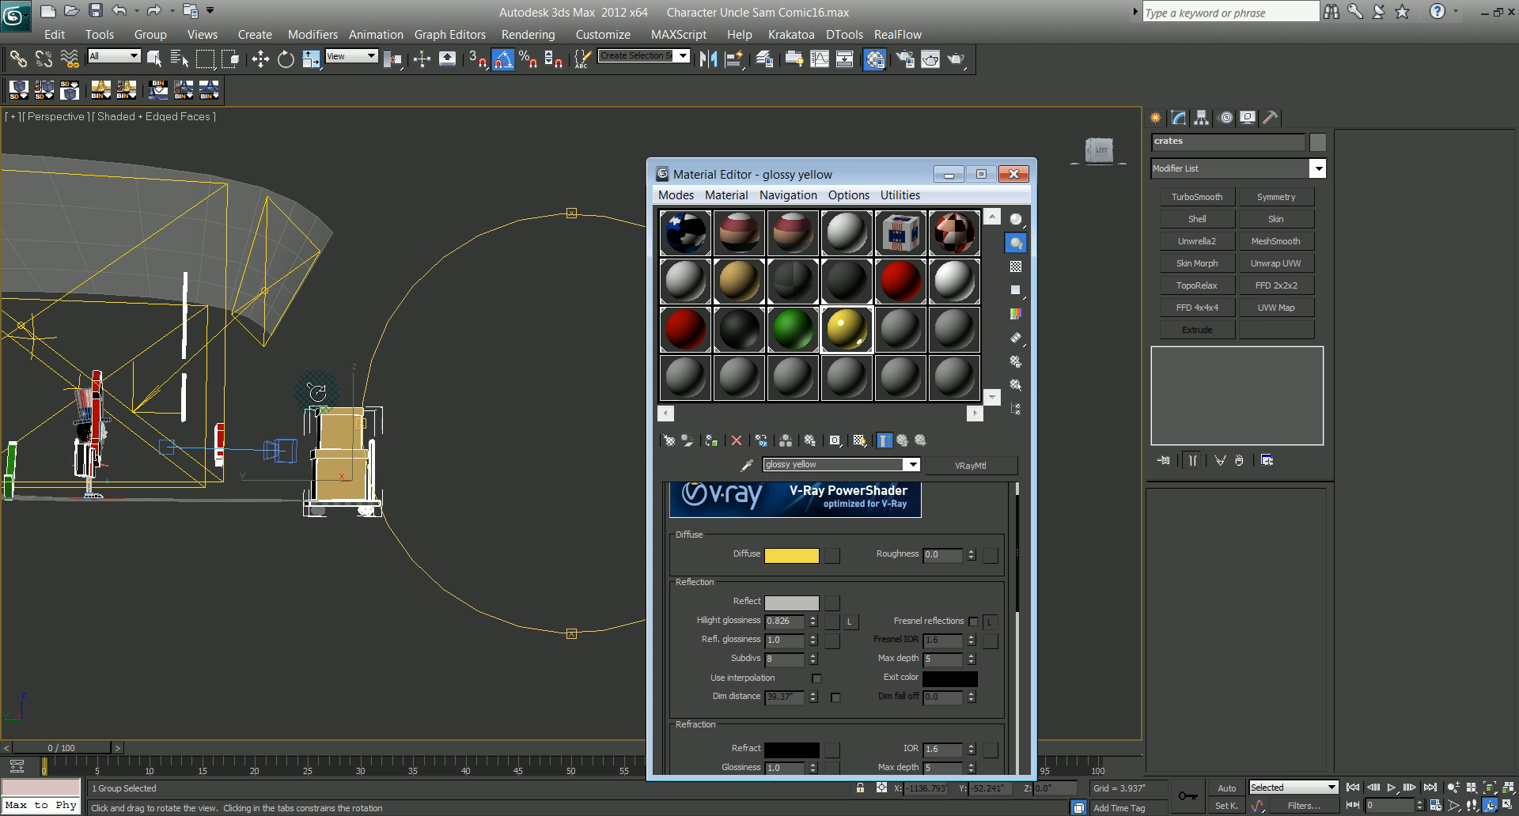
{"action": "right_click", "coordinate": [315, 391]}
{"action": "left_click_drag", "start_coordinate": [402, 535], "coordinate": [410, 547]}
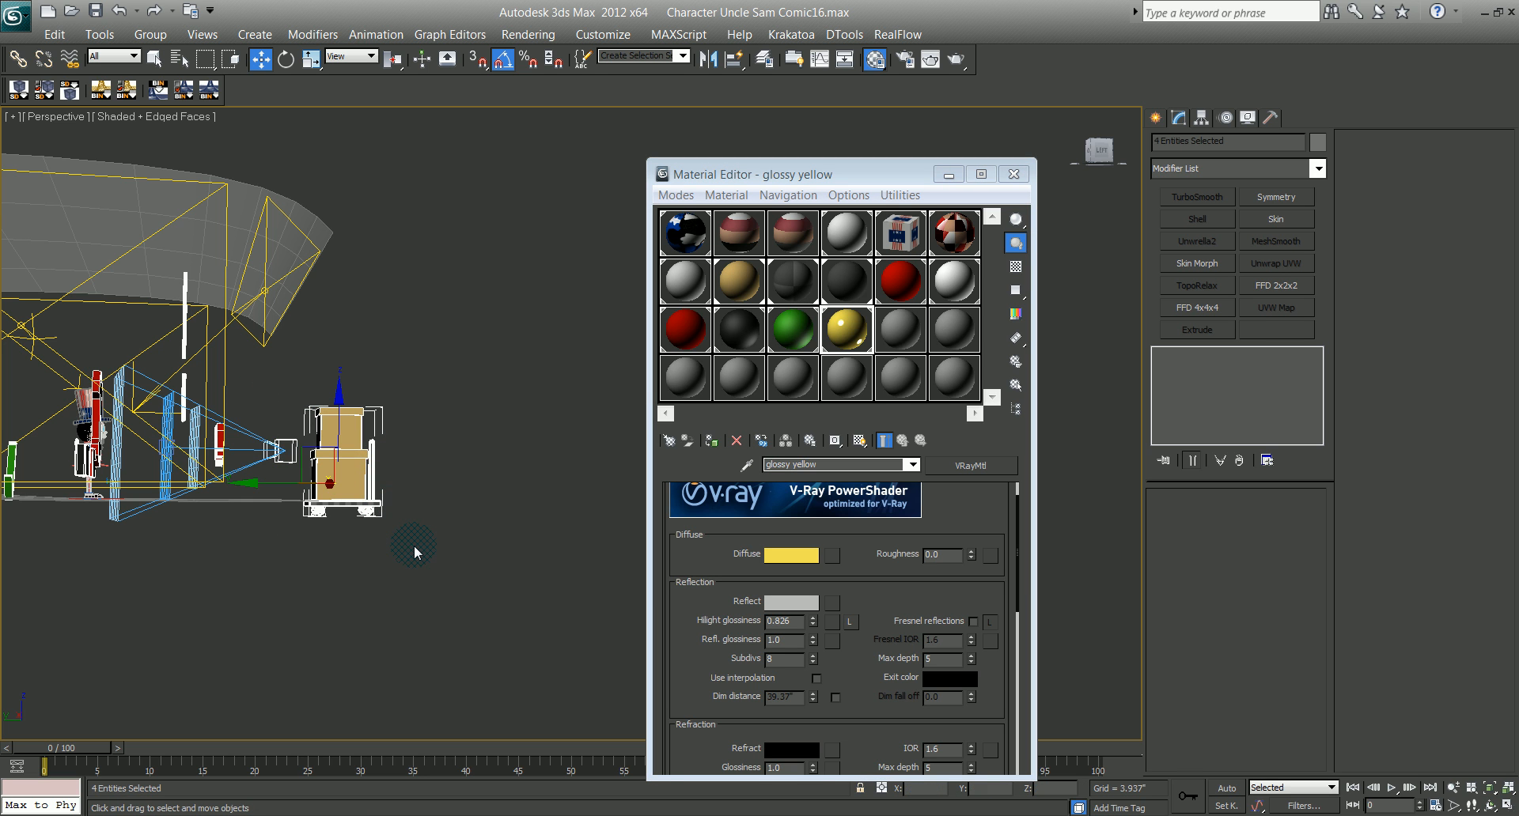
{"action": "left_click", "coordinate": [269, 455], "text": "alt"}
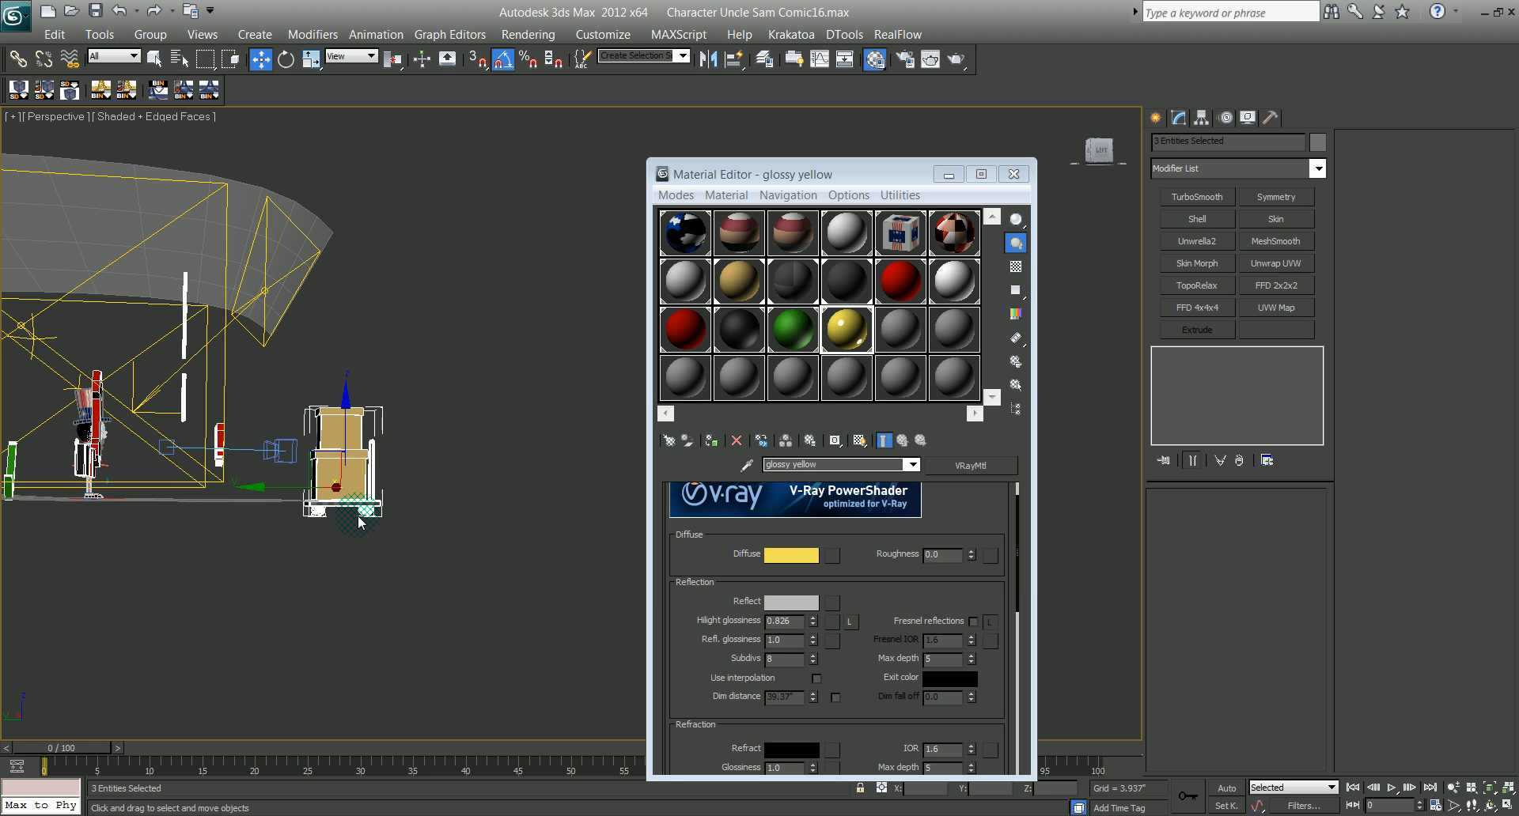
{"action": "left_click", "coordinate": [150, 35]}
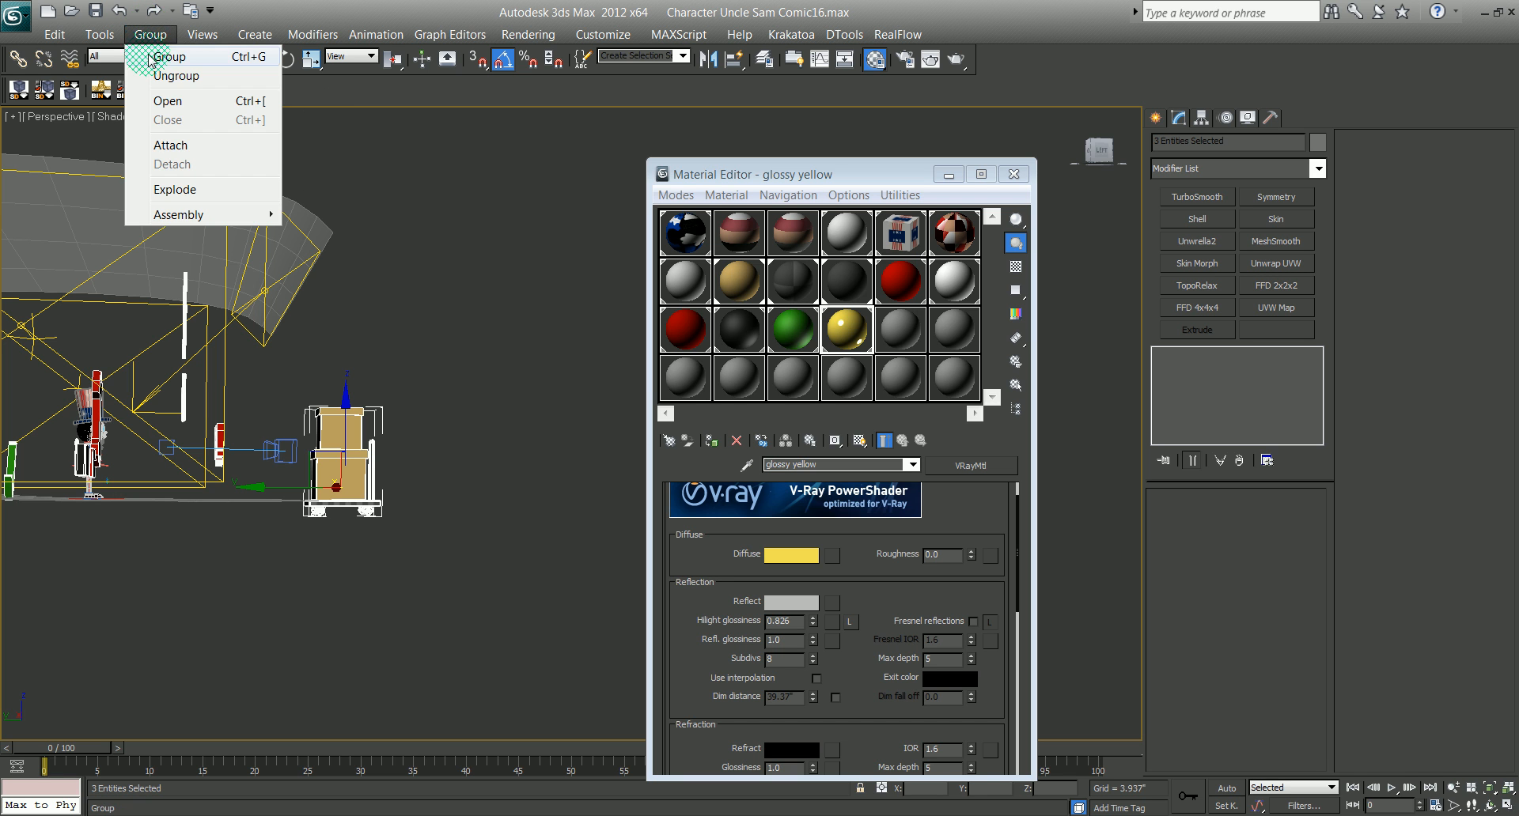
{"action": "left_click", "coordinate": [159, 76]}
{"action": "left_click", "coordinate": [153, 35]}
{"action": "left_click", "coordinate": [160, 58]}
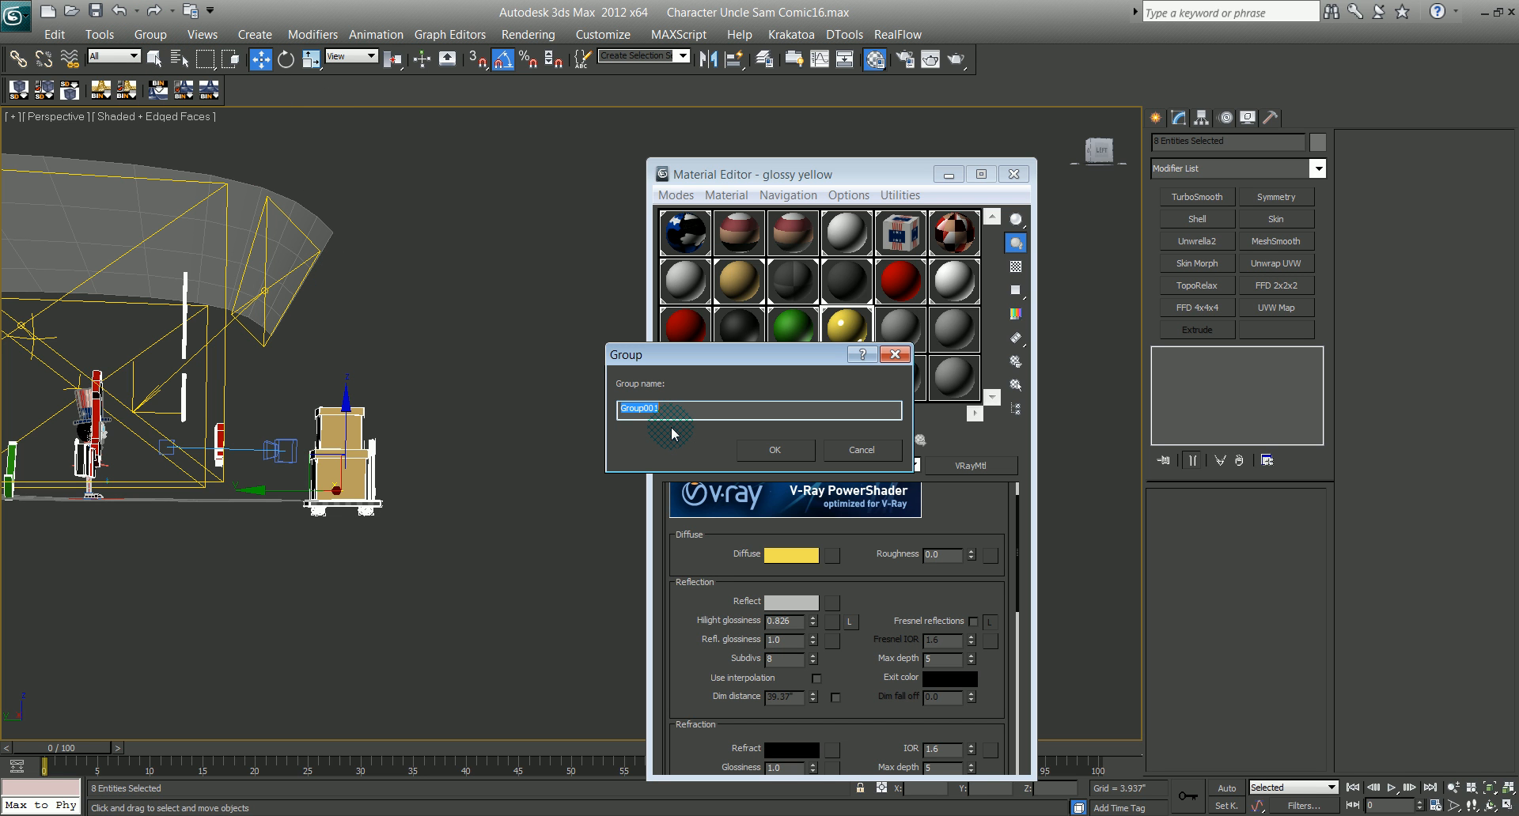
{"action": "type", "text": "Cuggy"}
{"action": "key", "text": "Return"}
Step: Move the Buggy group onto the backdrop floor, in front of the wrench and beside the character
{"action": "middle_click_drag", "start_coordinate": [302, 506], "coordinate": [380, 608]}
{"action": "middle_click_drag", "start_coordinate": [440, 566], "coordinate": [406, 556], "text": "alt"}
{"action": "left_click_drag", "start_coordinate": [367, 574], "coordinate": [320, 463]}
{"action": "middle_click_drag", "start_coordinate": [372, 527], "coordinate": [312, 493], "text": "alt"}
{"action": "middle_click_drag", "start_coordinate": [459, 484], "coordinate": [409, 434]}
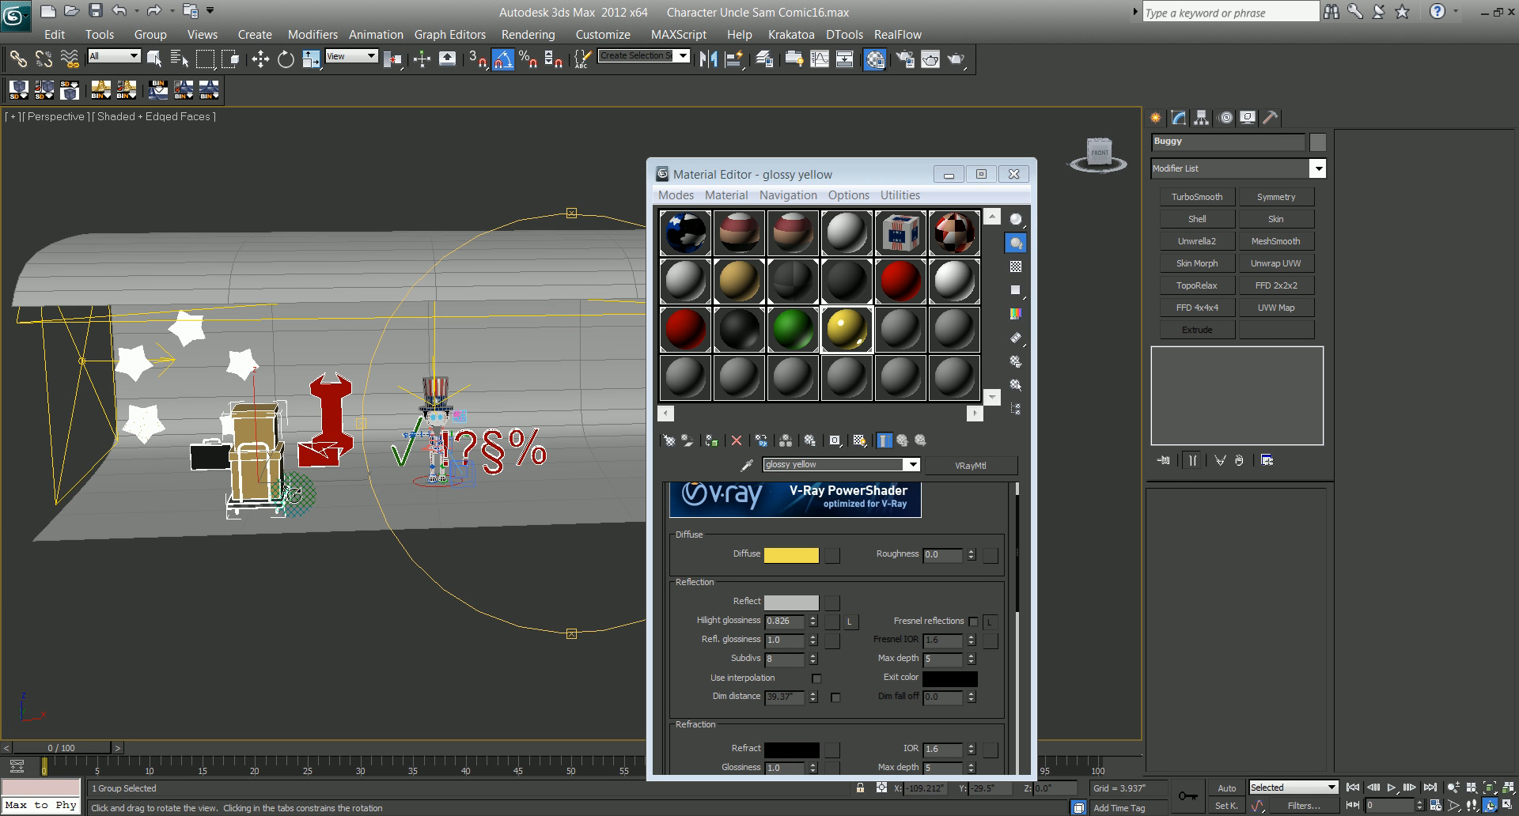
{"action": "key", "text": "w"}
{"action": "left_click_drag", "start_coordinate": [328, 478], "coordinate": [549, 494]}
Step: Check the prop placement through the VRayPhysicalCamera001 view and close the Material Editor
{"action": "key", "text": "ctrl+r"}
{"action": "left_click_drag", "start_coordinate": [307, 468], "coordinate": [238, 454]}
{"action": "middle_click_drag", "start_coordinate": [475, 476], "coordinate": [476, 474], "text": "alt"}
{"action": "left_click_drag", "start_coordinate": [477, 474], "coordinate": [382, 461]}
{"action": "middle_click_drag", "start_coordinate": [485, 484], "coordinate": [621, 502]}
{"action": "scroll", "coordinate": [461, 504], "scroll_direction": "up", "scroll_amount": 4}
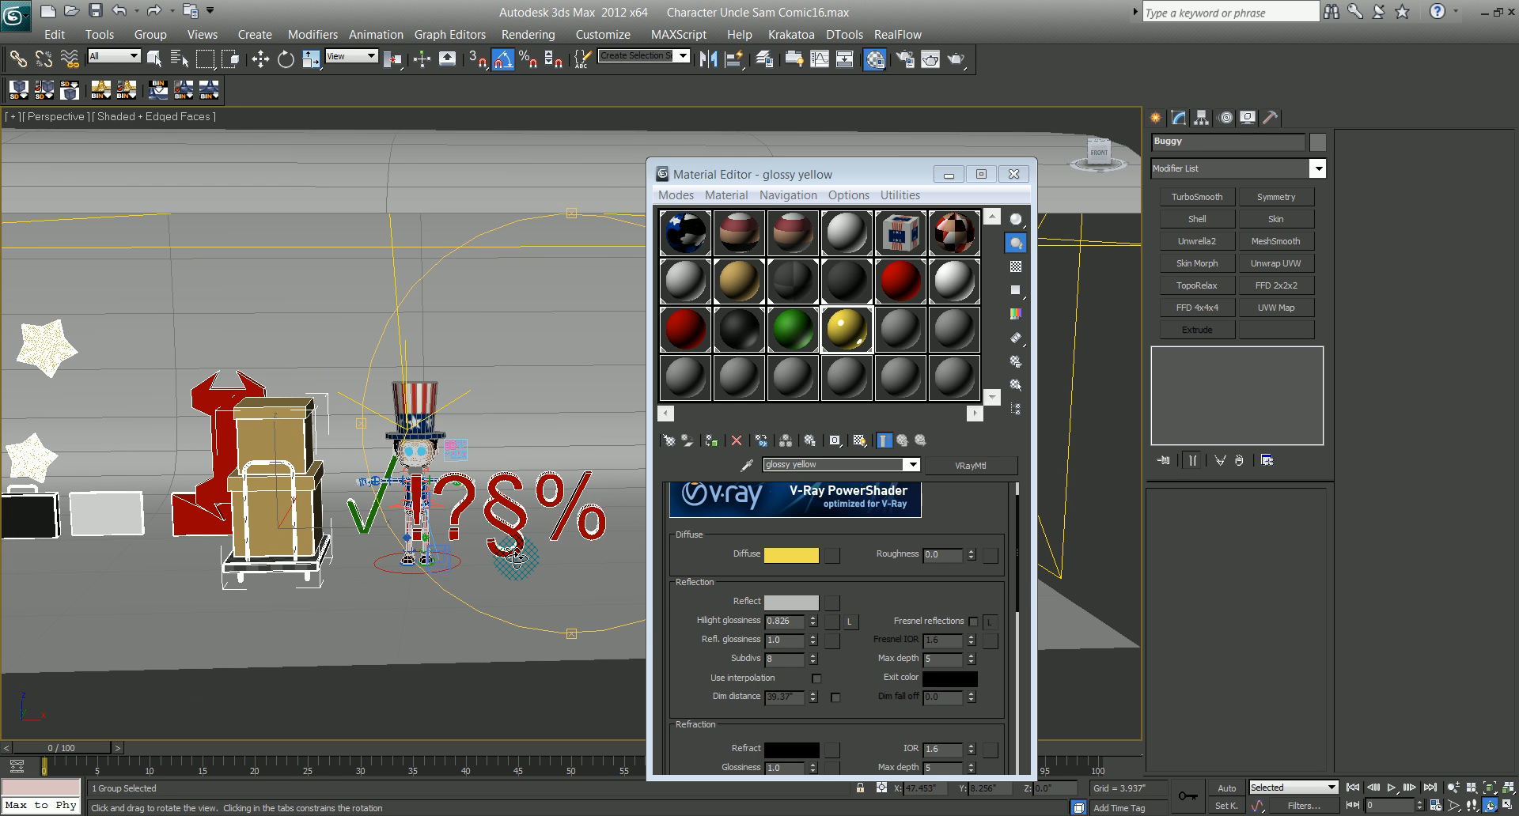
{"action": "key", "text": "alt+w"}
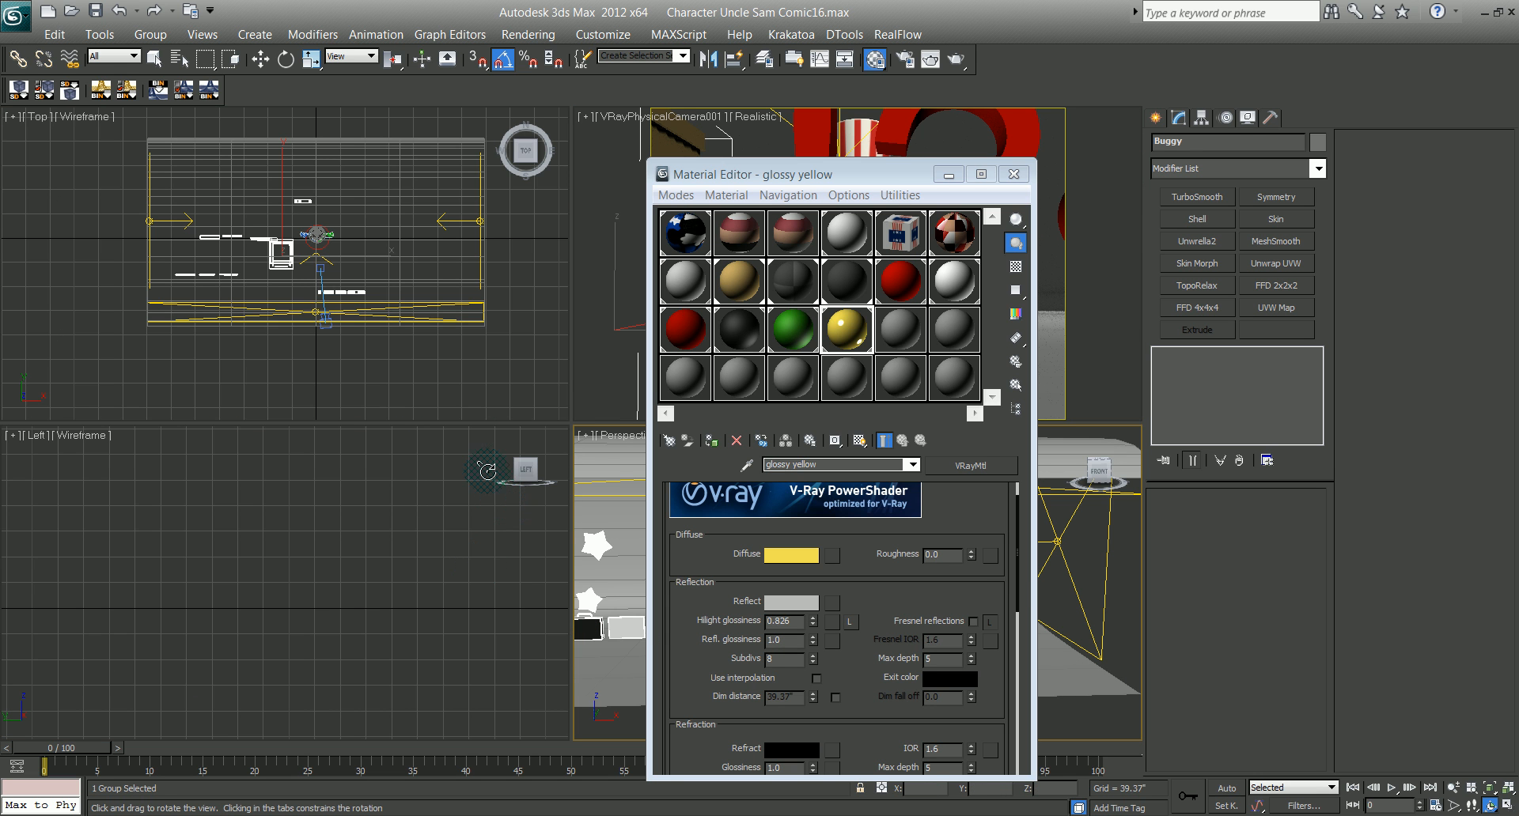
{"action": "left_click", "coordinate": [610, 345]}
{"action": "key", "text": "alt+w"}
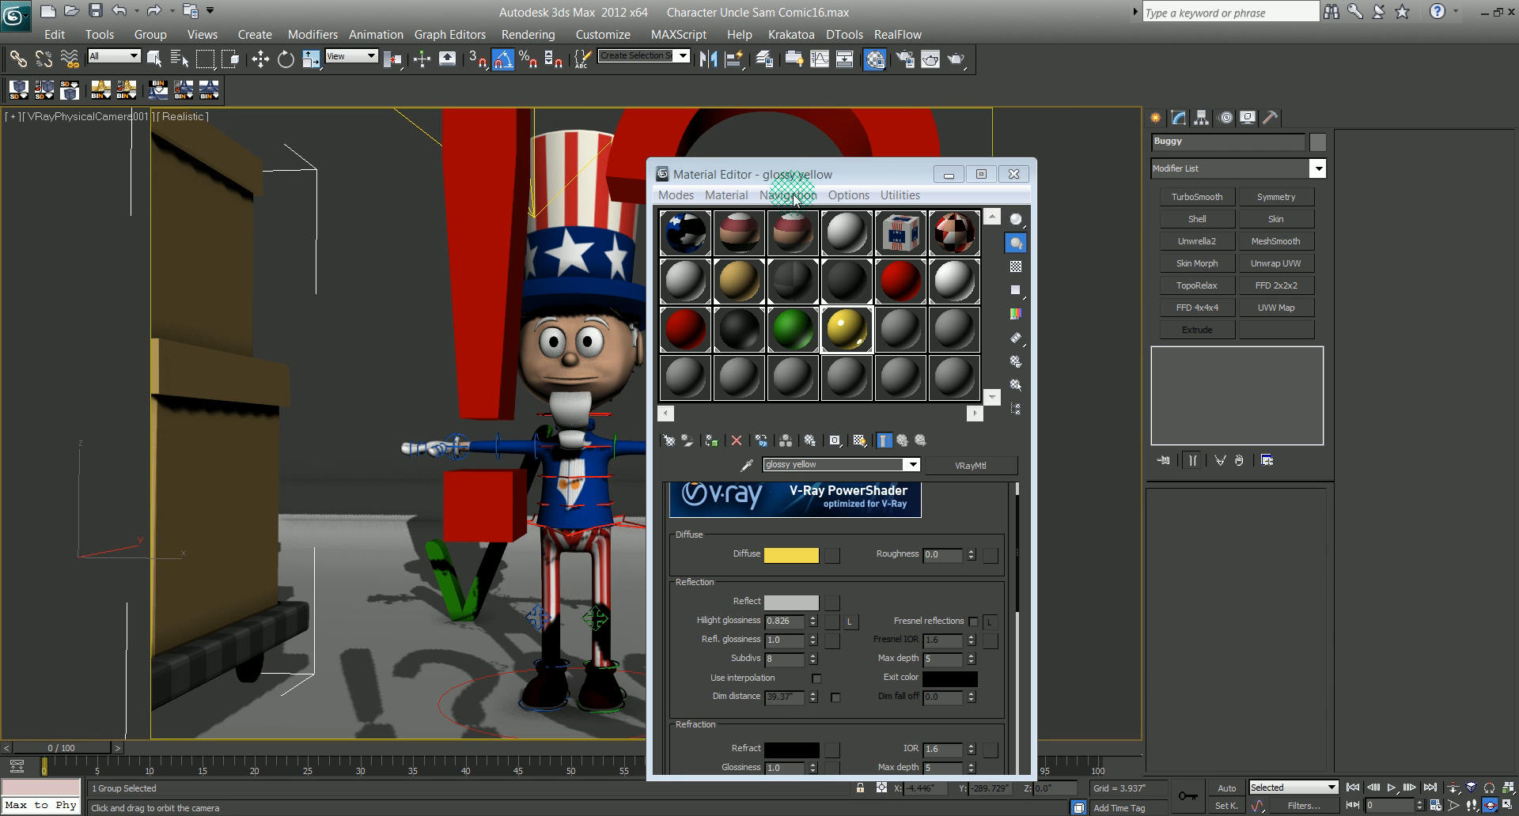
{"action": "left_click", "coordinate": [1013, 174]}
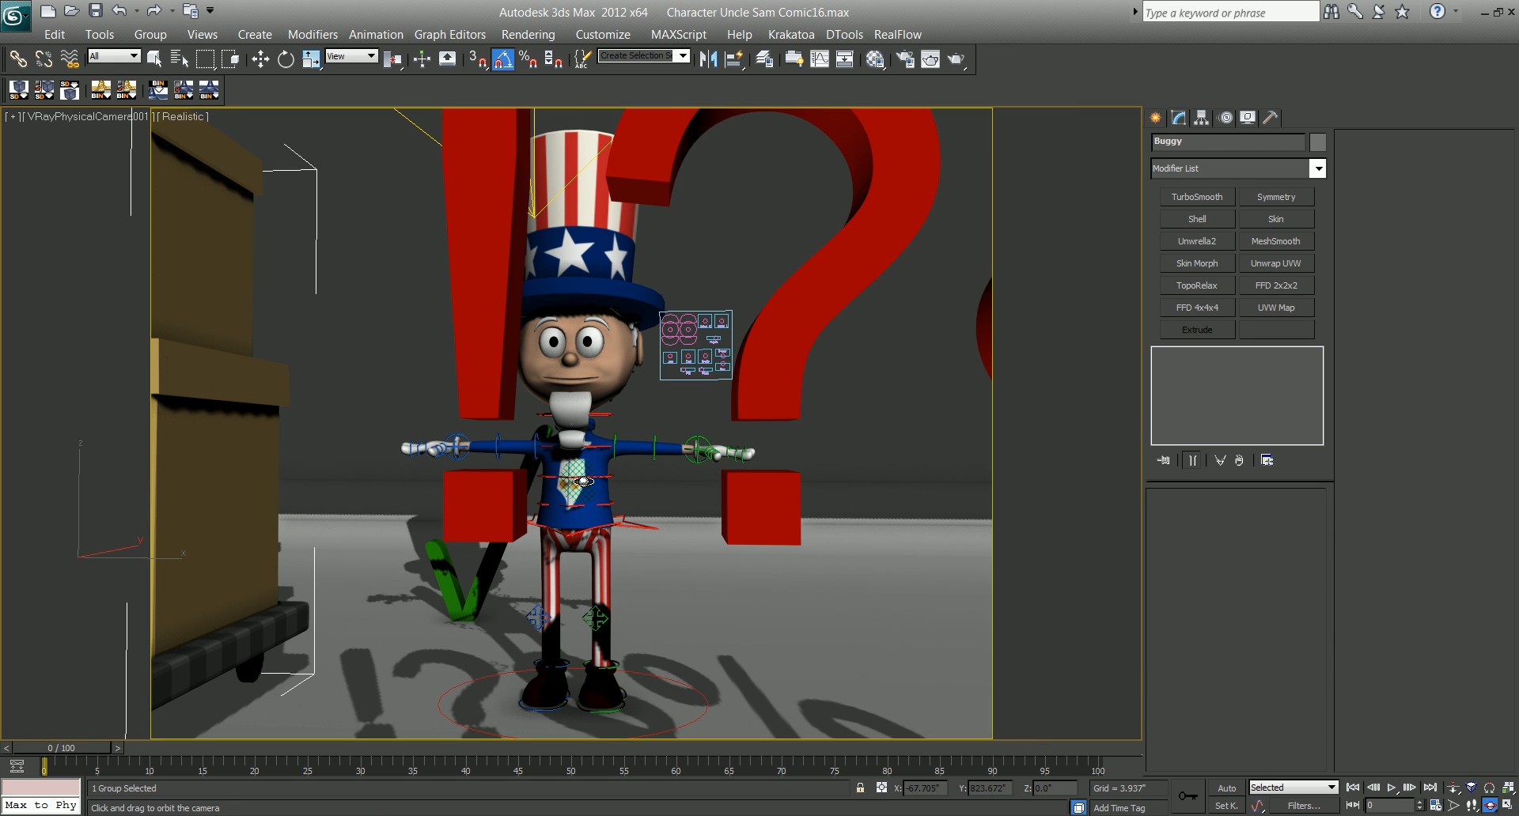
Step: Return to the maximized Perspective view and examine how the props are arranged around the character
{"action": "key", "text": "alt+w"}
{"action": "left_click", "coordinate": [754, 571]}
{"action": "key", "text": "ctrl+r"}
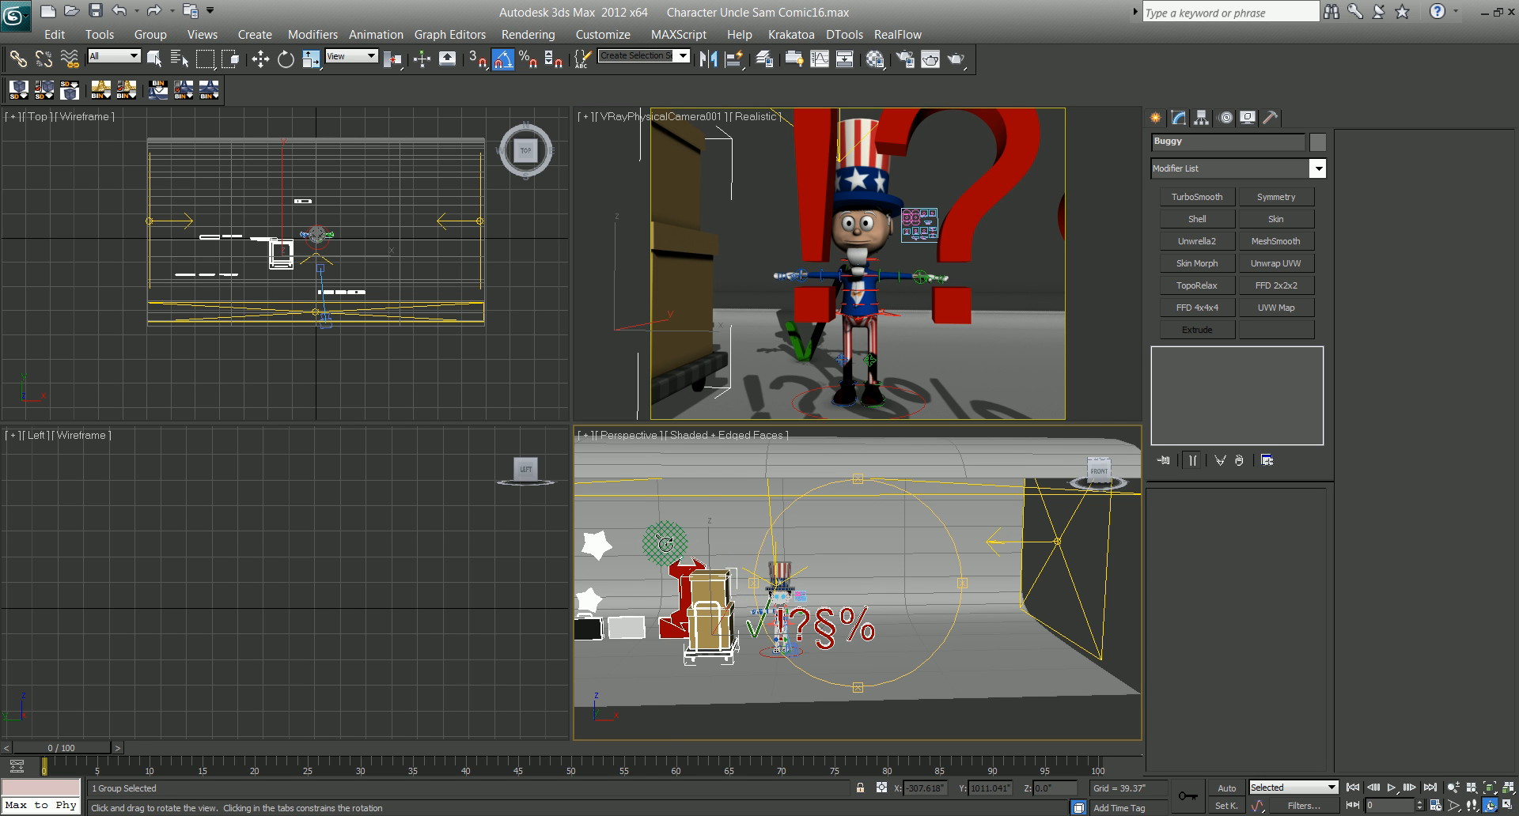
{"action": "middle_click_drag", "start_coordinate": [718, 569], "coordinate": [768, 560]}
{"action": "key", "text": "alt+w"}
{"action": "mouse_move", "coordinate": [511, 456]}
{"action": "left_mouse_down"}
{"action": "mouse_move", "coordinate": [576, 458]}
{"action": "mouse_move", "coordinate": [511, 451]}
{"action": "left_mouse_up"}
{"action": "middle_click_drag", "start_coordinate": [511, 451], "coordinate": [632, 457]}
{"action": "scroll", "coordinate": [594, 467], "scroll_direction": "up", "scroll_amount": 5}
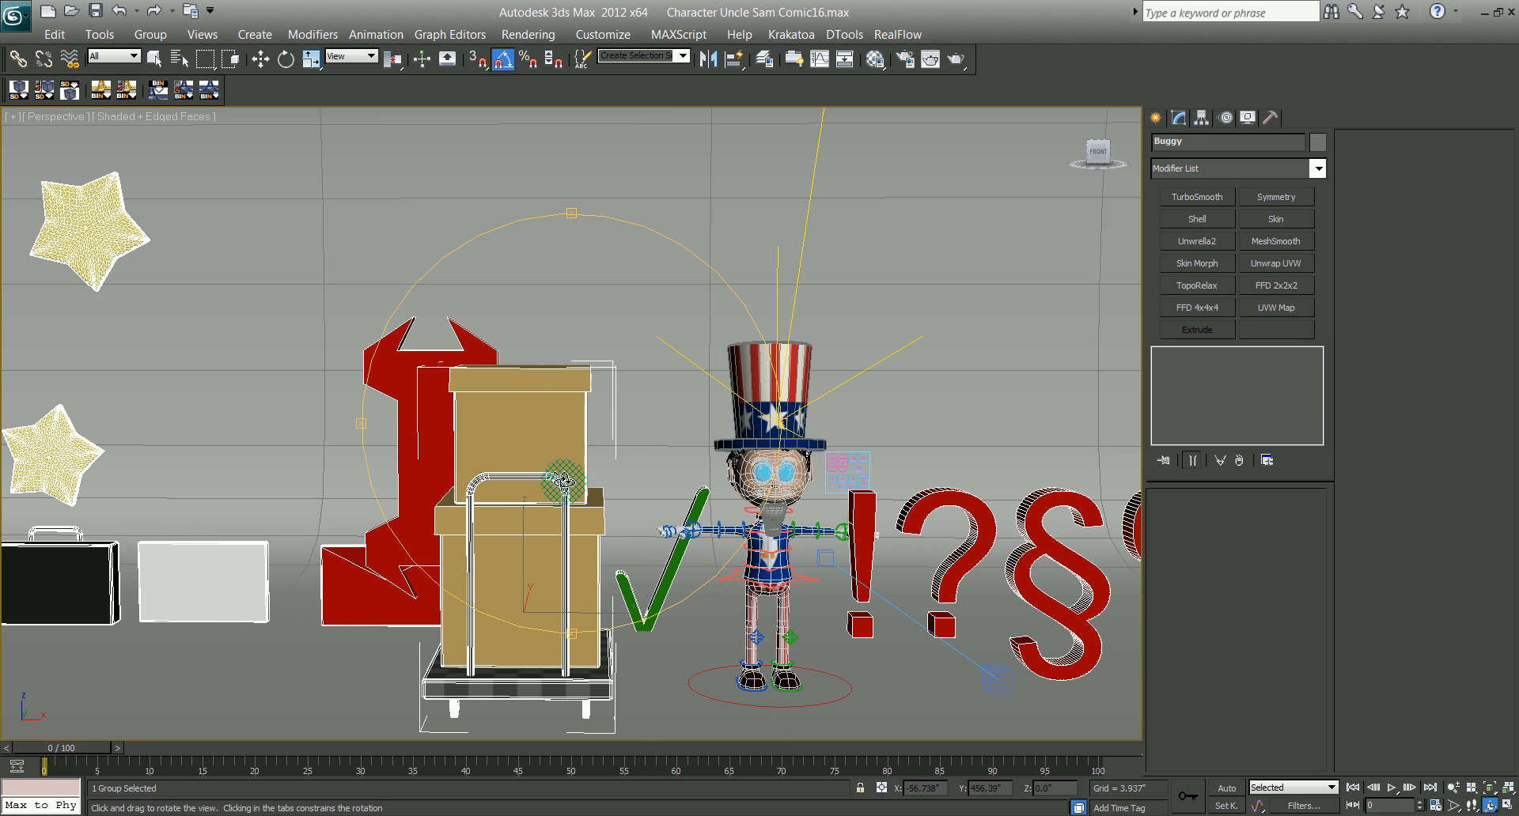
{"action": "scroll", "coordinate": [479, 484], "scroll_direction": "down", "scroll_amount": 5}
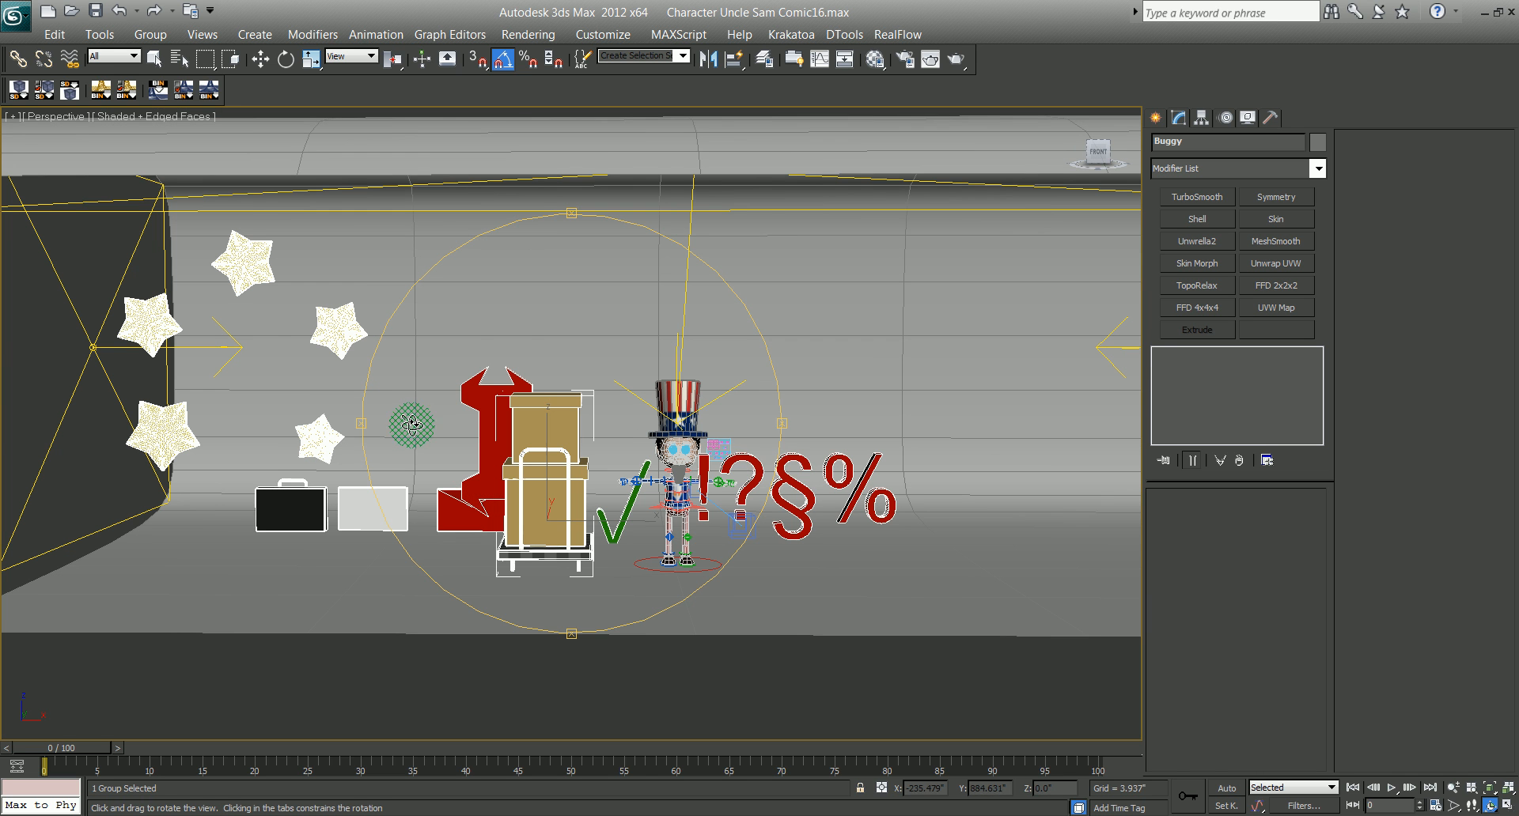
Step: Move the star group so that the five stars arc over and around the character's hat
{"action": "key", "text": "w"}
{"action": "left_click", "coordinate": [346, 332]}
{"action": "left_click_drag", "start_coordinate": [346, 332], "coordinate": [761, 377]}
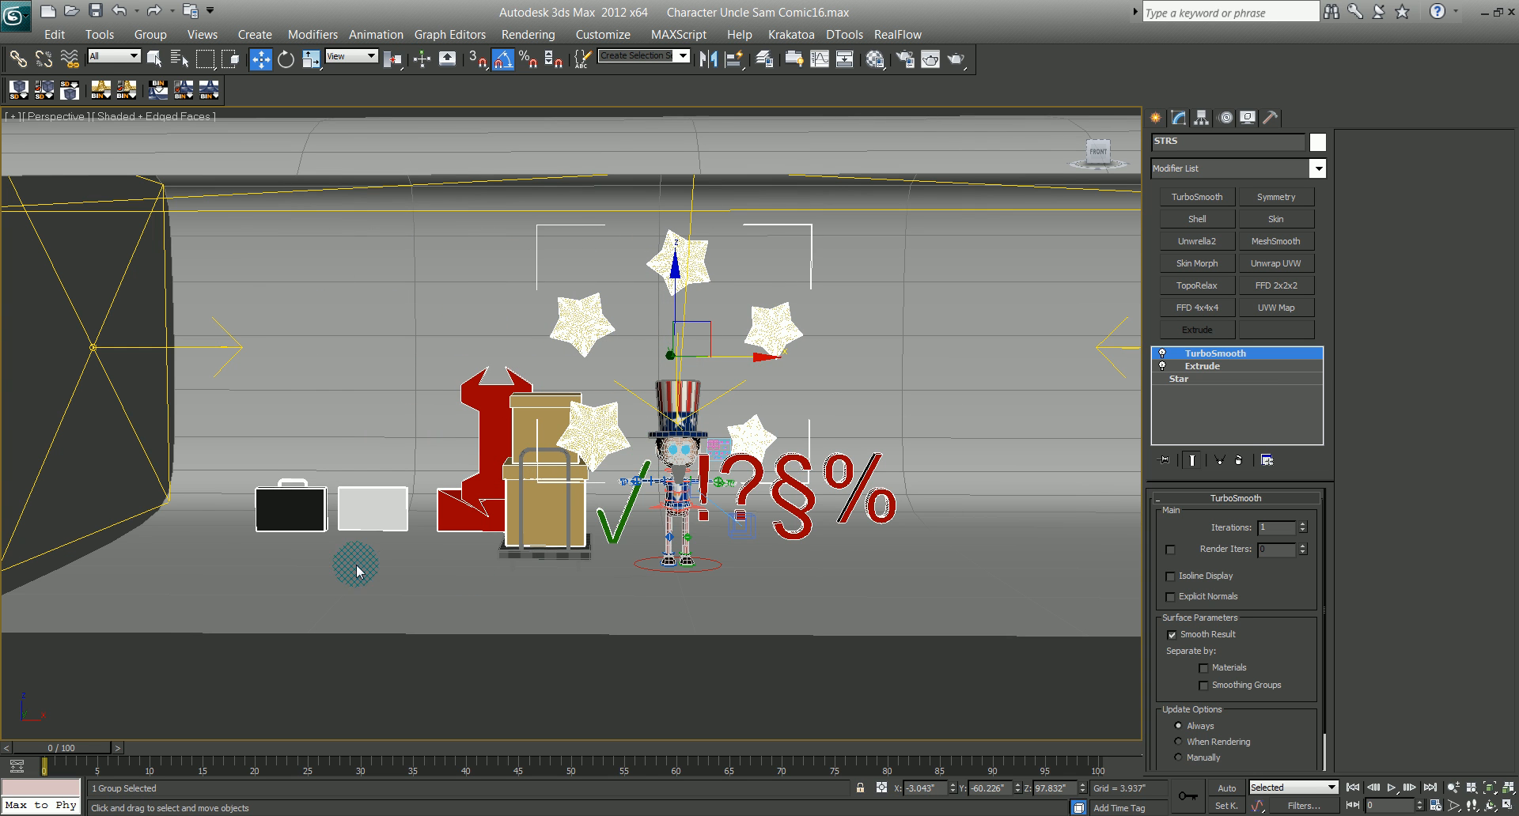
Step: Place the briefcase at the far left of the prop row and raise the white board directly above it
{"action": "left_click_drag", "start_coordinate": [314, 516], "coordinate": [821, 519]}
{"action": "scroll", "coordinate": [822, 519], "scroll_direction": "up", "scroll_amount": 3}
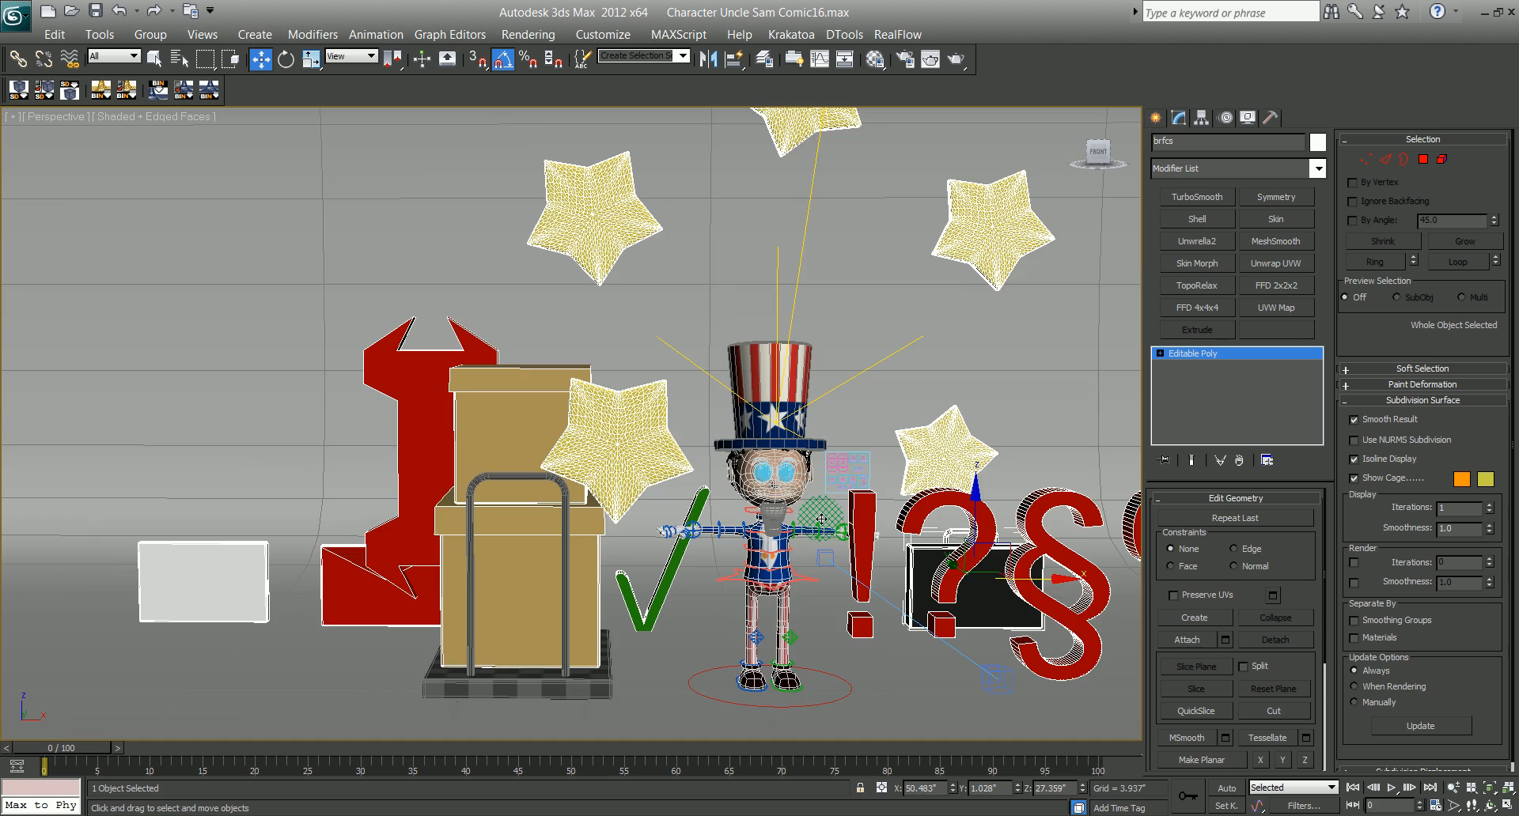
{"action": "middle_click_drag", "start_coordinate": [821, 519], "coordinate": [756, 518]}
{"action": "left_click_drag", "start_coordinate": [945, 576], "coordinate": [96, 434]}
{"action": "left_click", "coordinate": [90, 541]}
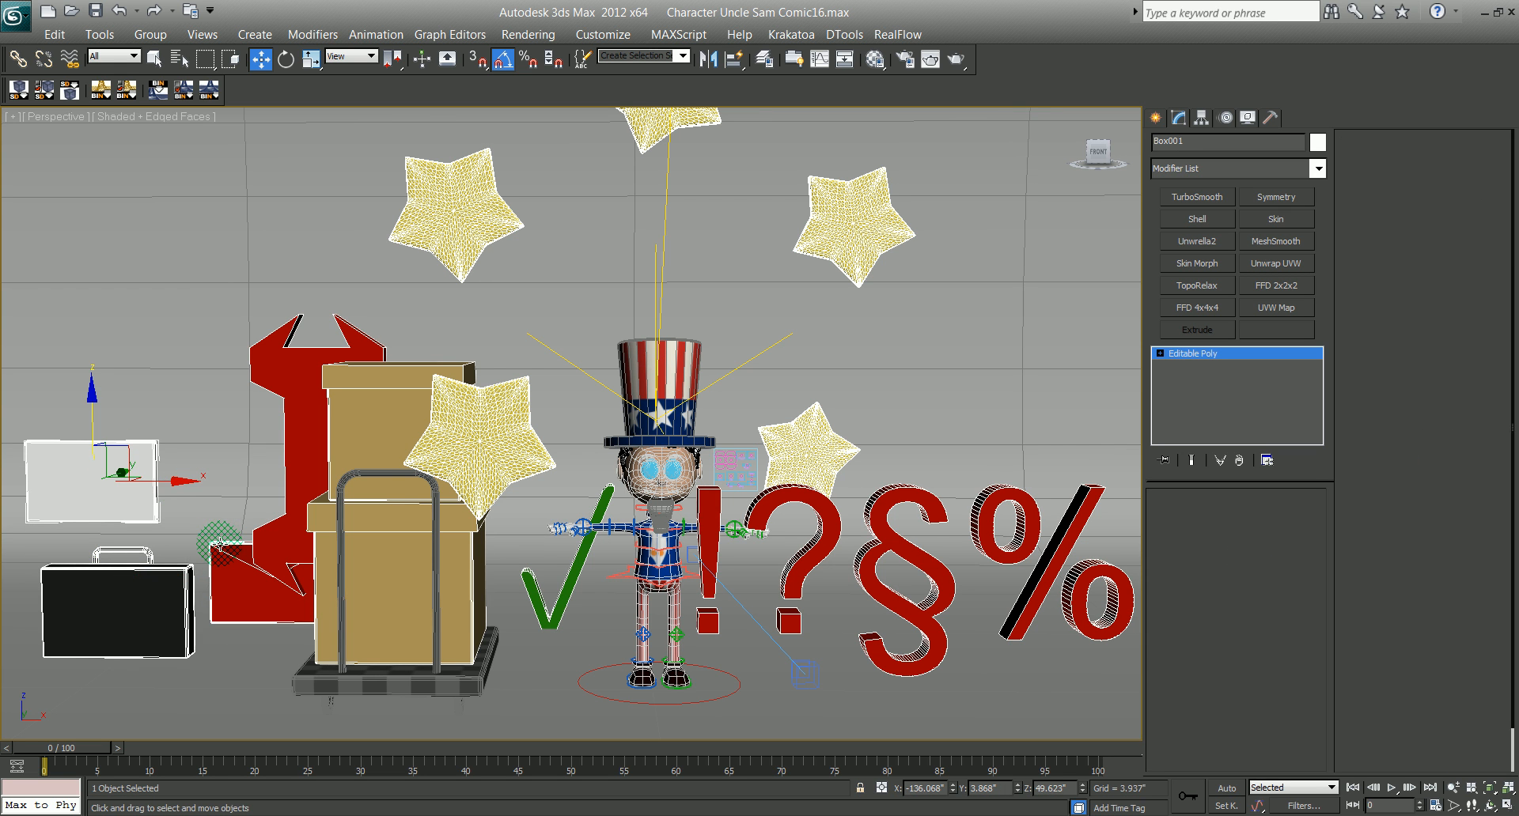
Step: Spread out the overlapping props, with the envelope above the wrench, the wrench left of the crates and the green tick slightly higher
{"action": "mouse_move", "coordinate": [222, 545]}
{"action": "left_mouse_down"}
{"action": "mouse_move", "coordinate": [281, 518]}
{"action": "mouse_move", "coordinate": [239, 590]}
{"action": "mouse_move", "coordinate": [279, 513]}
{"action": "mouse_move", "coordinate": [224, 254]}
{"action": "left_mouse_up"}
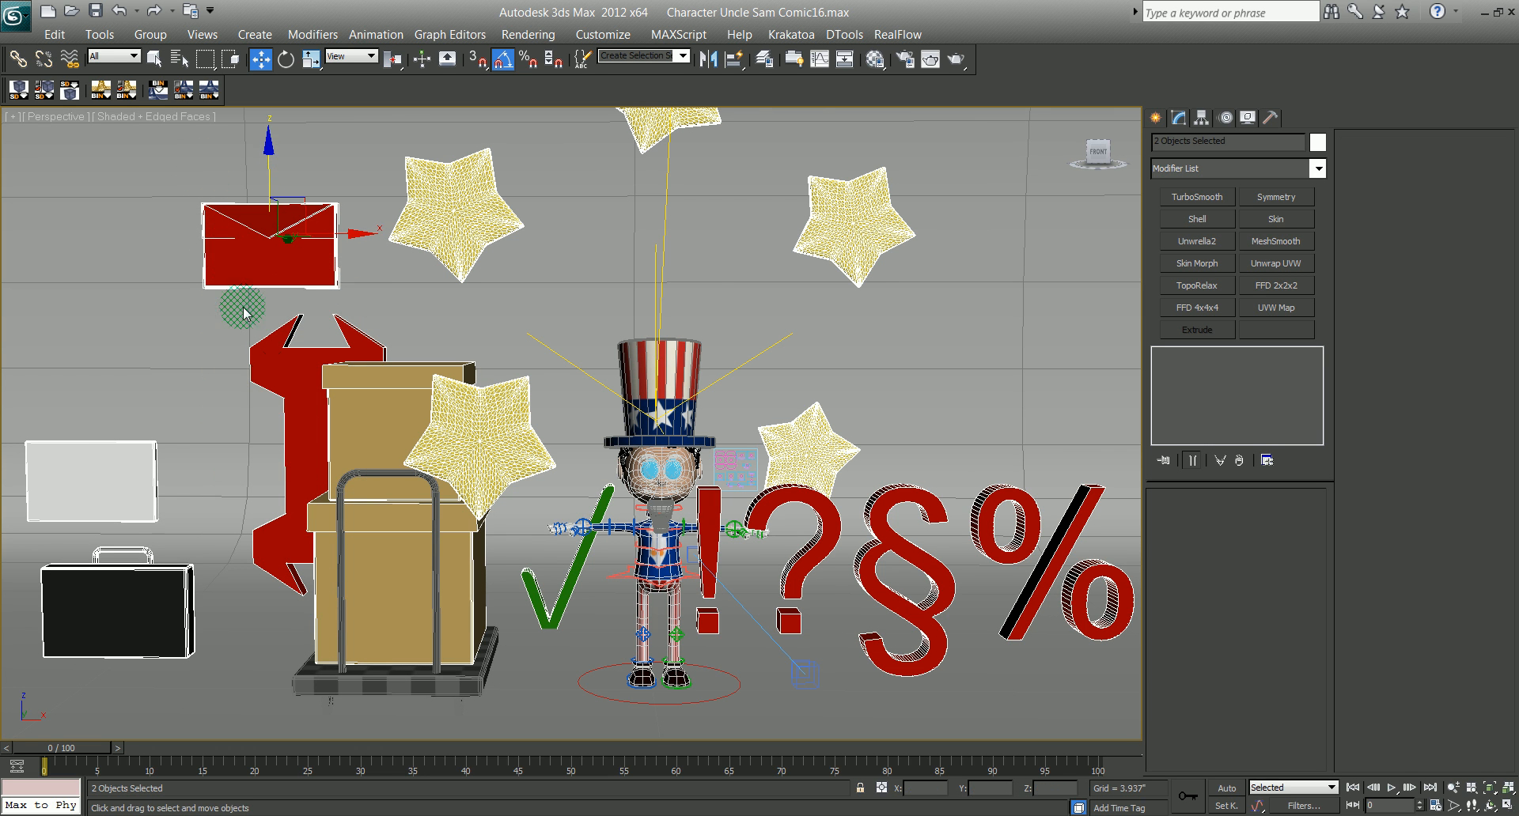
{"action": "left_click", "coordinate": [265, 361]}
{"action": "left_click_drag", "start_coordinate": [390, 454], "coordinate": [318, 454]}
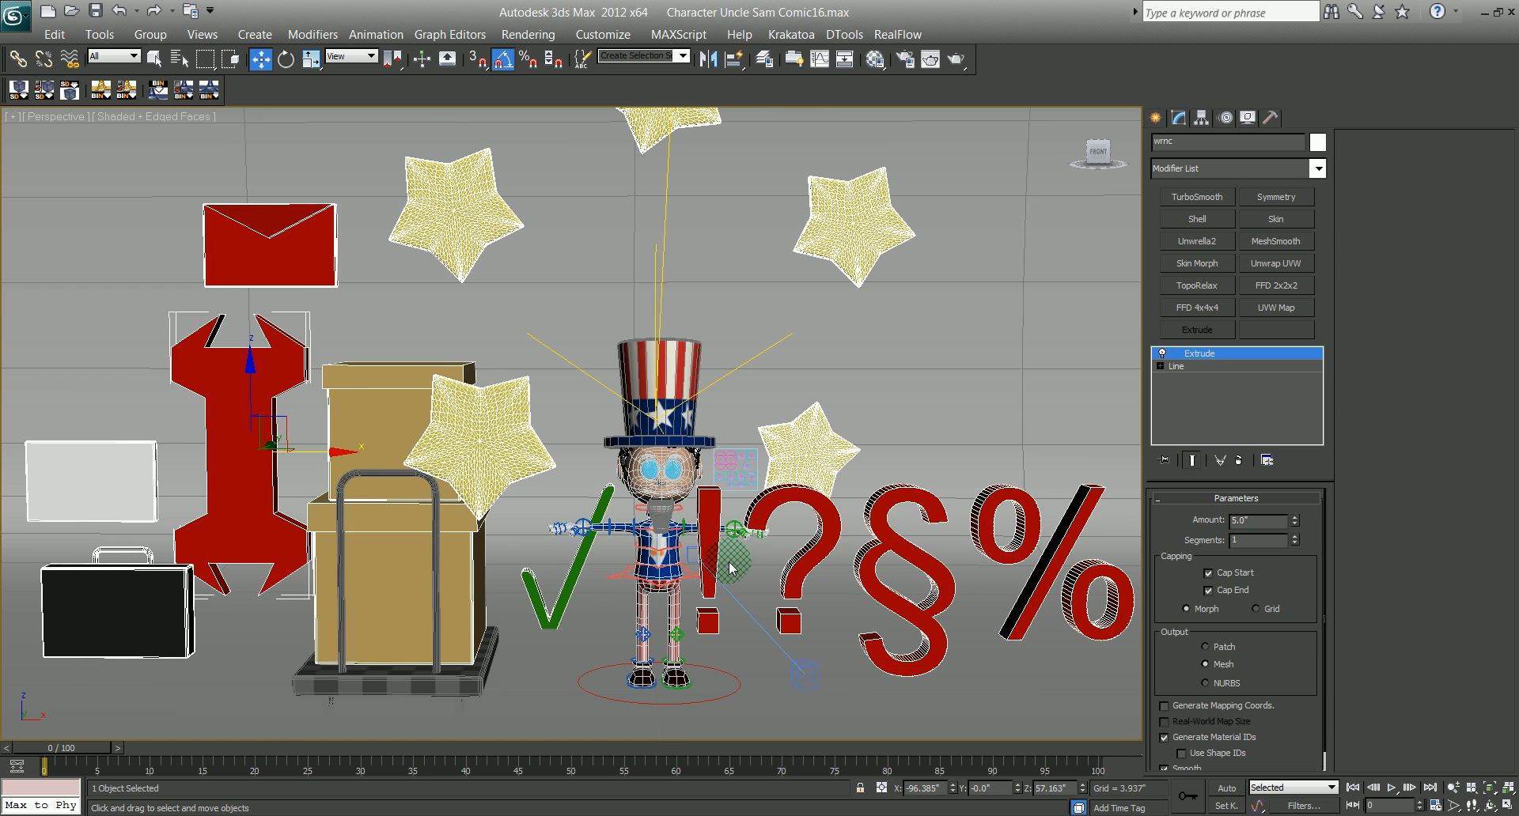
{"action": "left_click", "coordinate": [528, 599]}
{"action": "left_click_drag", "start_coordinate": [551, 546], "coordinate": [550, 528]}
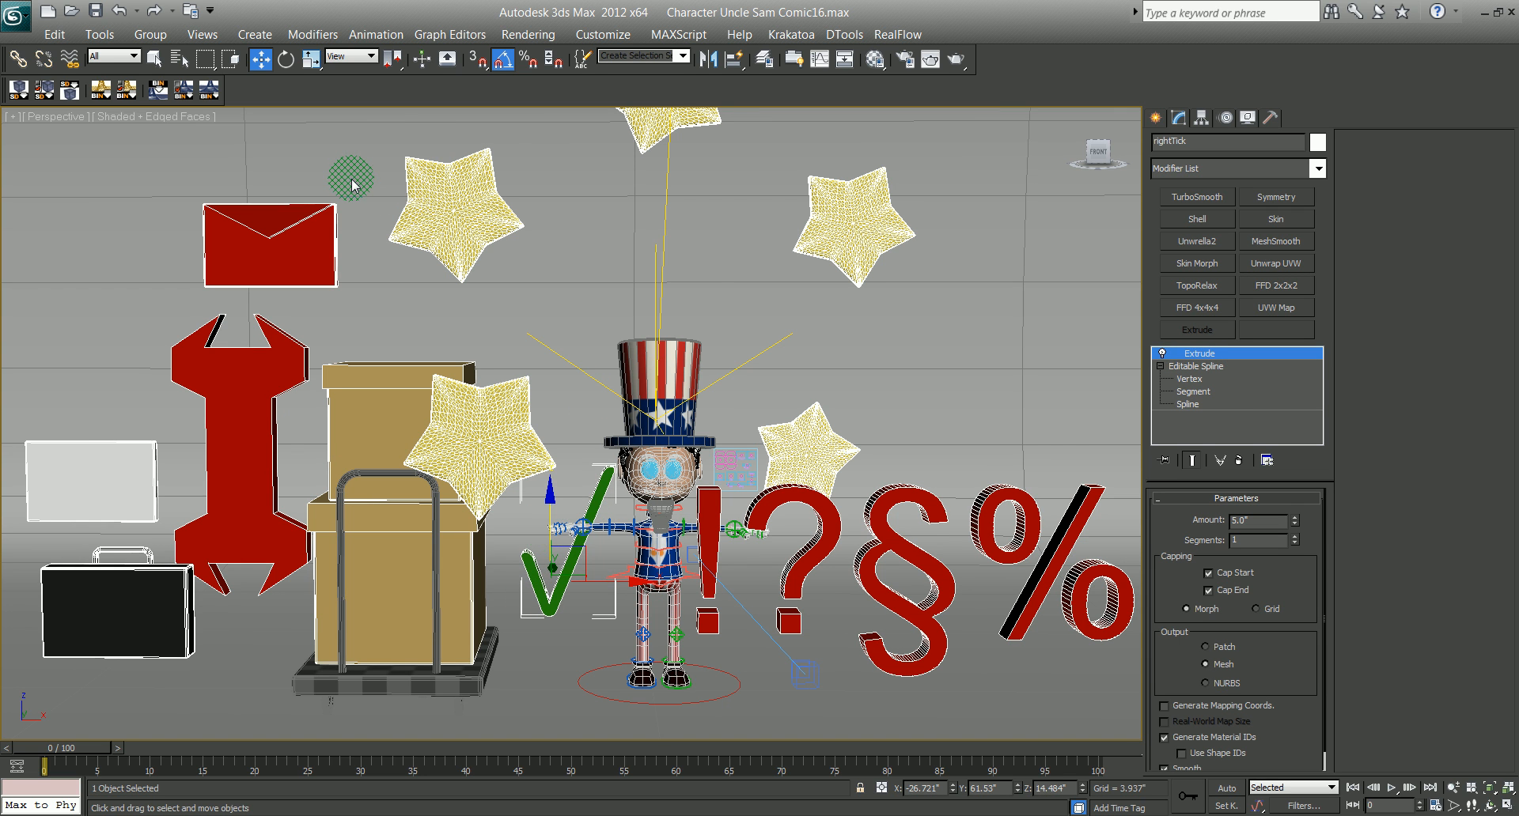
Step: Set the render output size to the HDTV (video) preset at 1920 x 1080
{"action": "key", "text": "F10"}
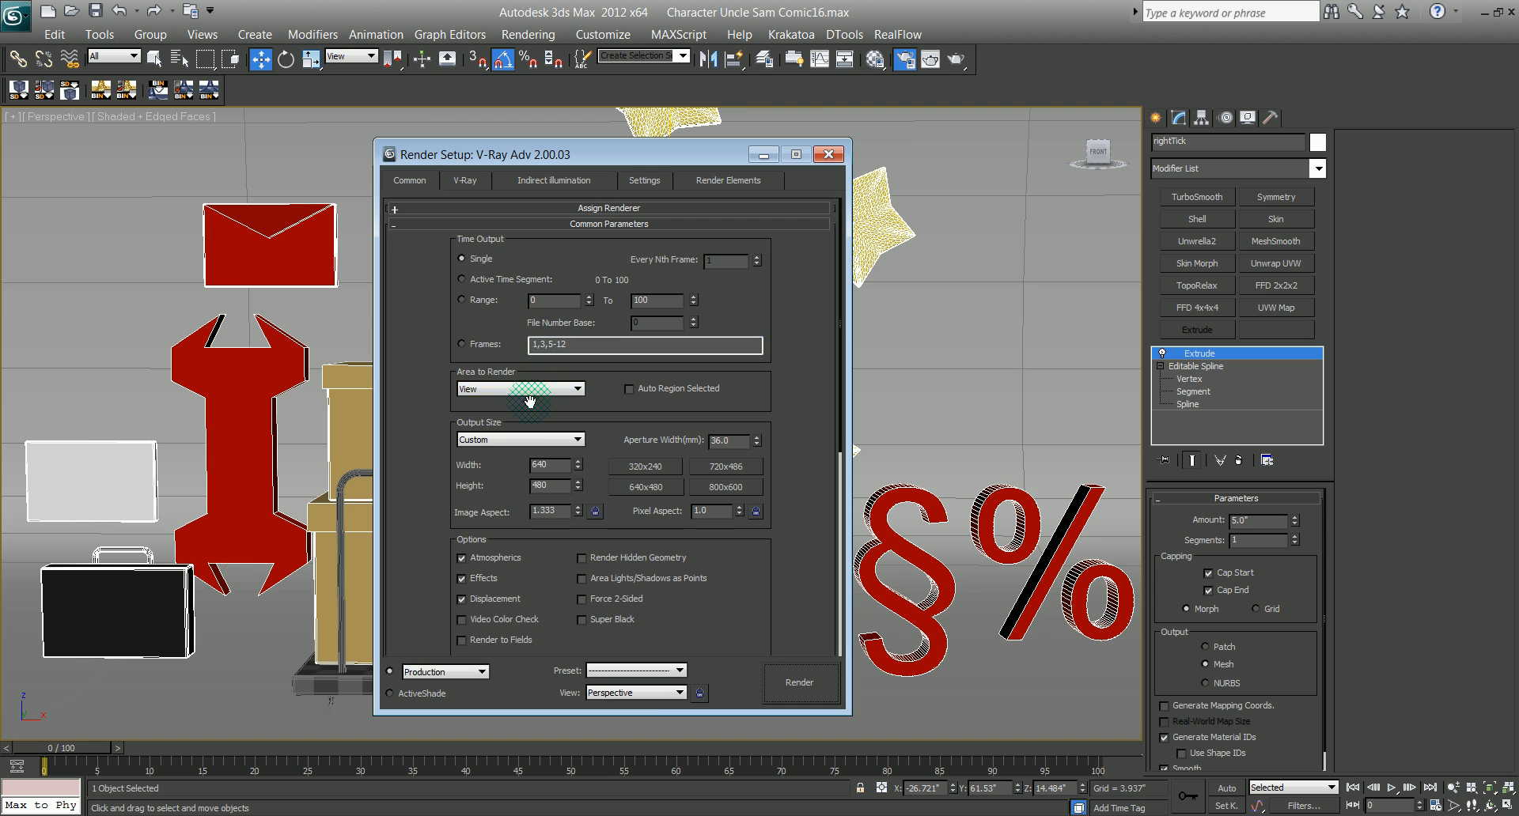
{"action": "left_click", "coordinate": [536, 442]}
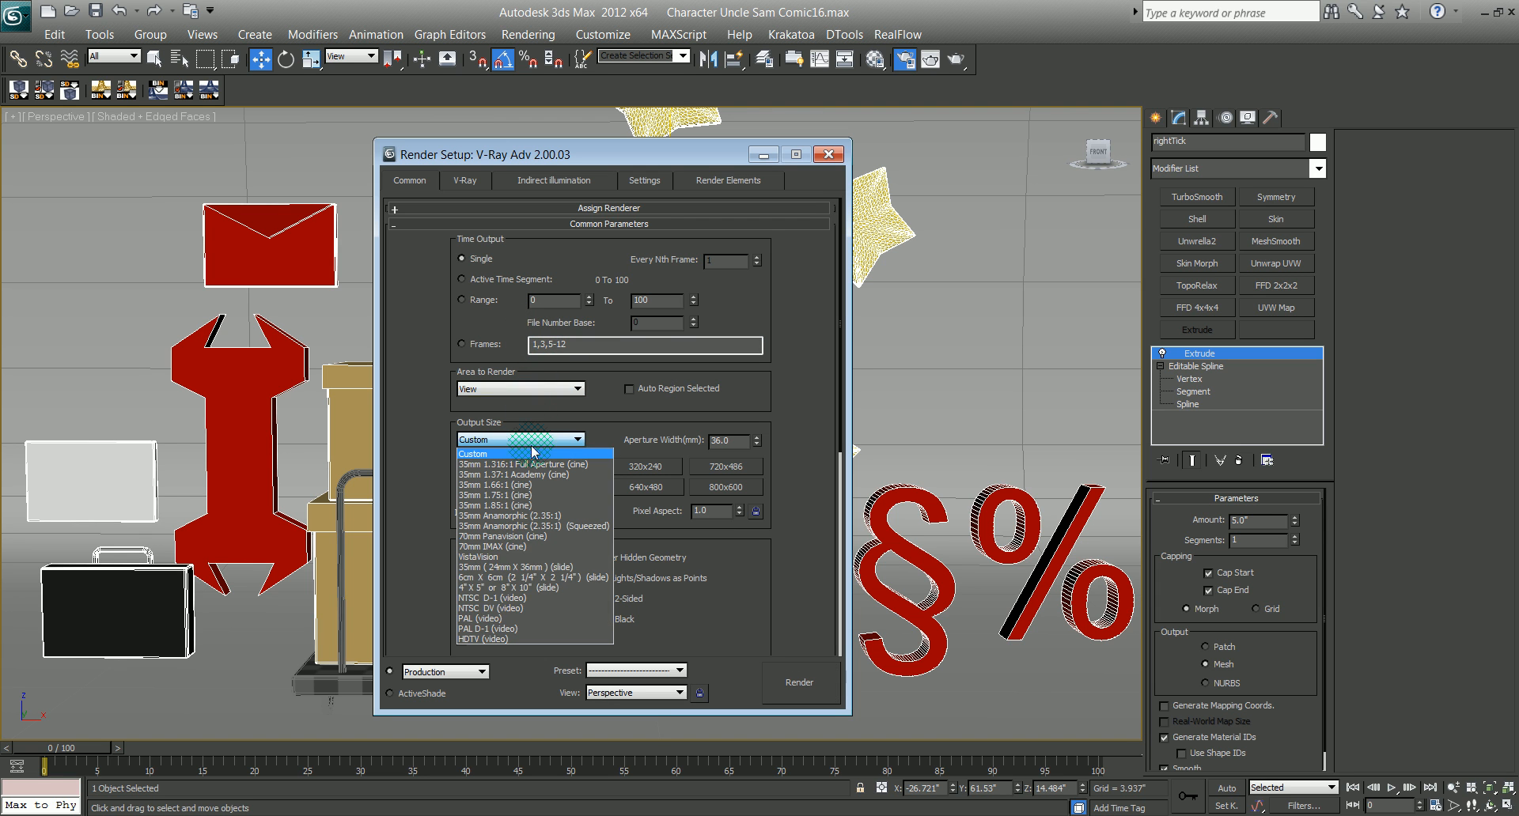
{"action": "left_click", "coordinate": [522, 639]}
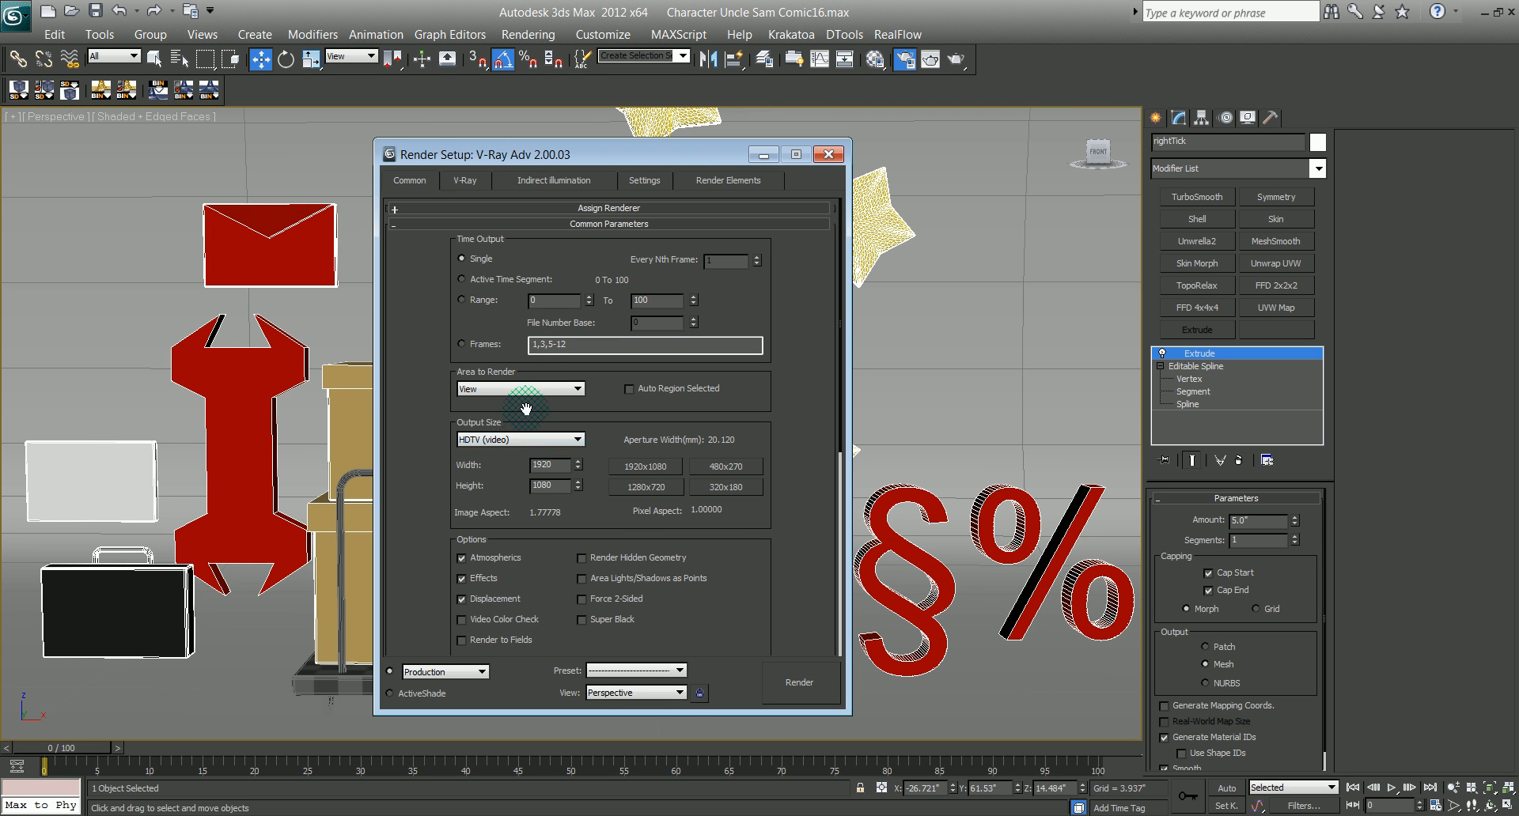
Step: Test-render the Perspective view, stop the render and close the V-Ray frame buffer
{"action": "left_click", "coordinate": [798, 685]}
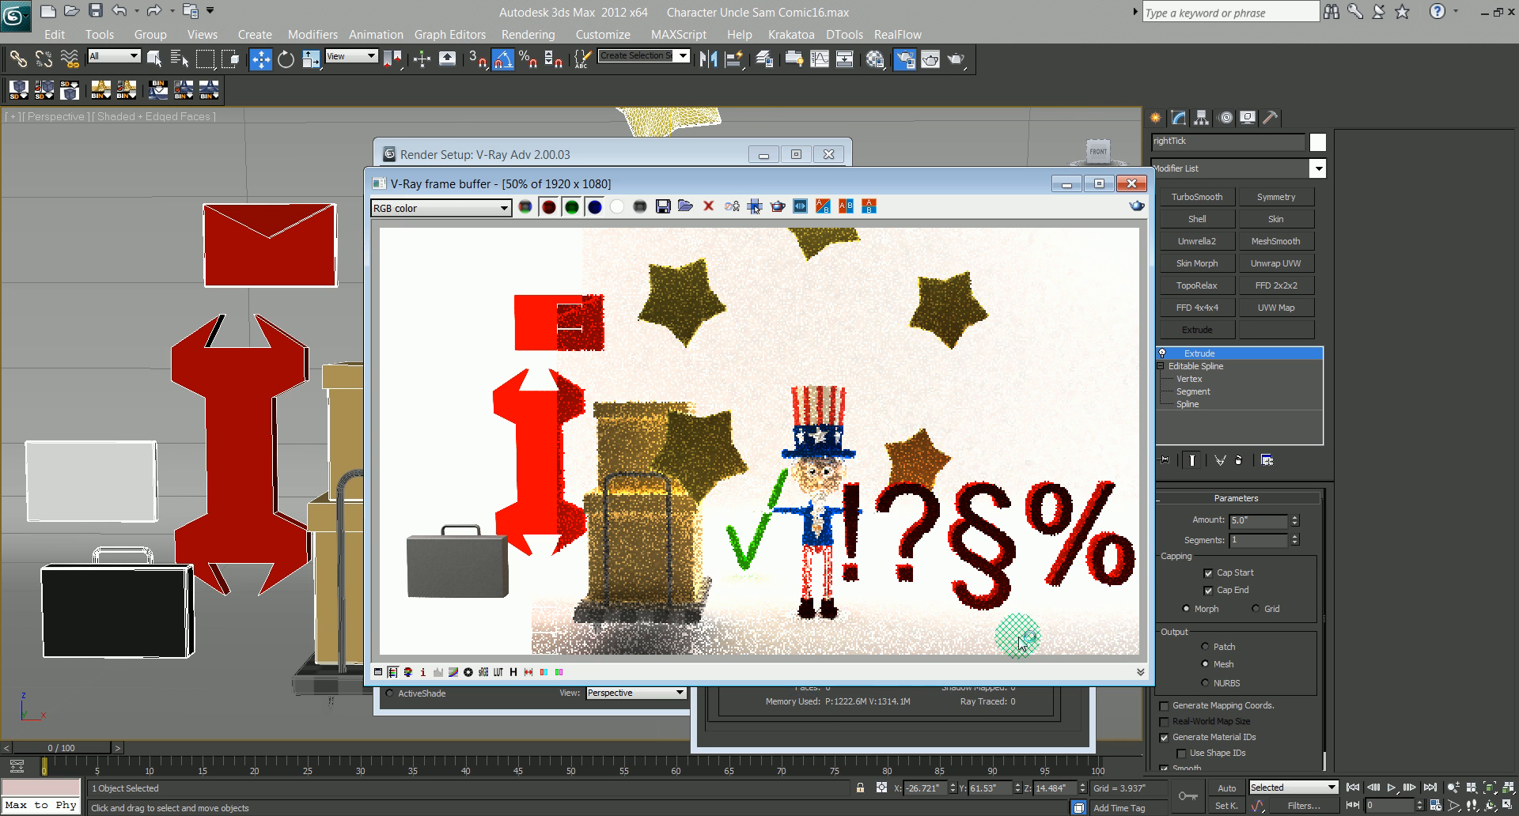
{"action": "left_click", "coordinate": [958, 720]}
{"action": "left_click", "coordinate": [1038, 240]}
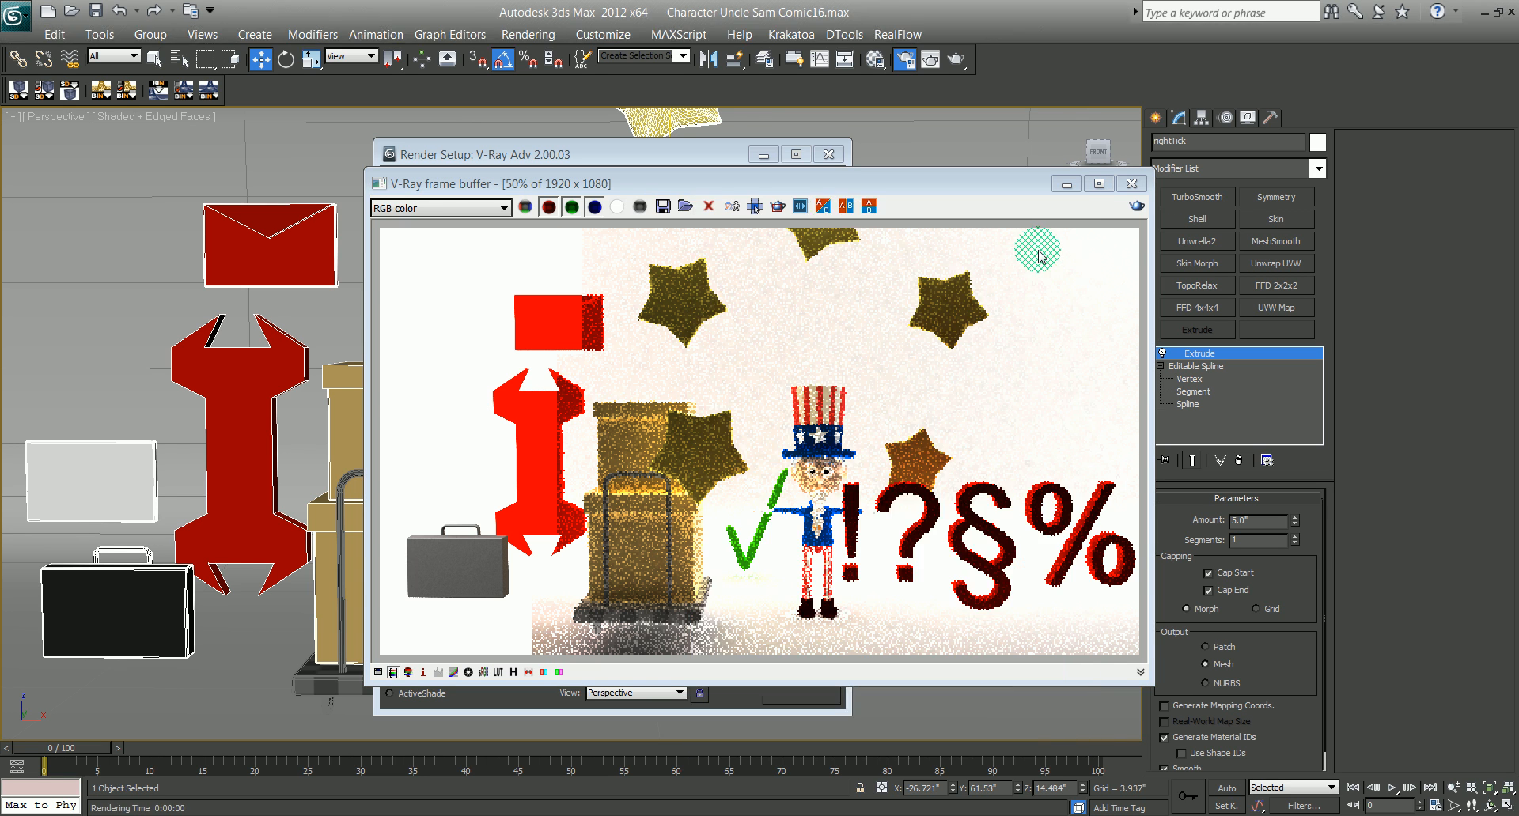
{"action": "left_click", "coordinate": [1135, 184]}
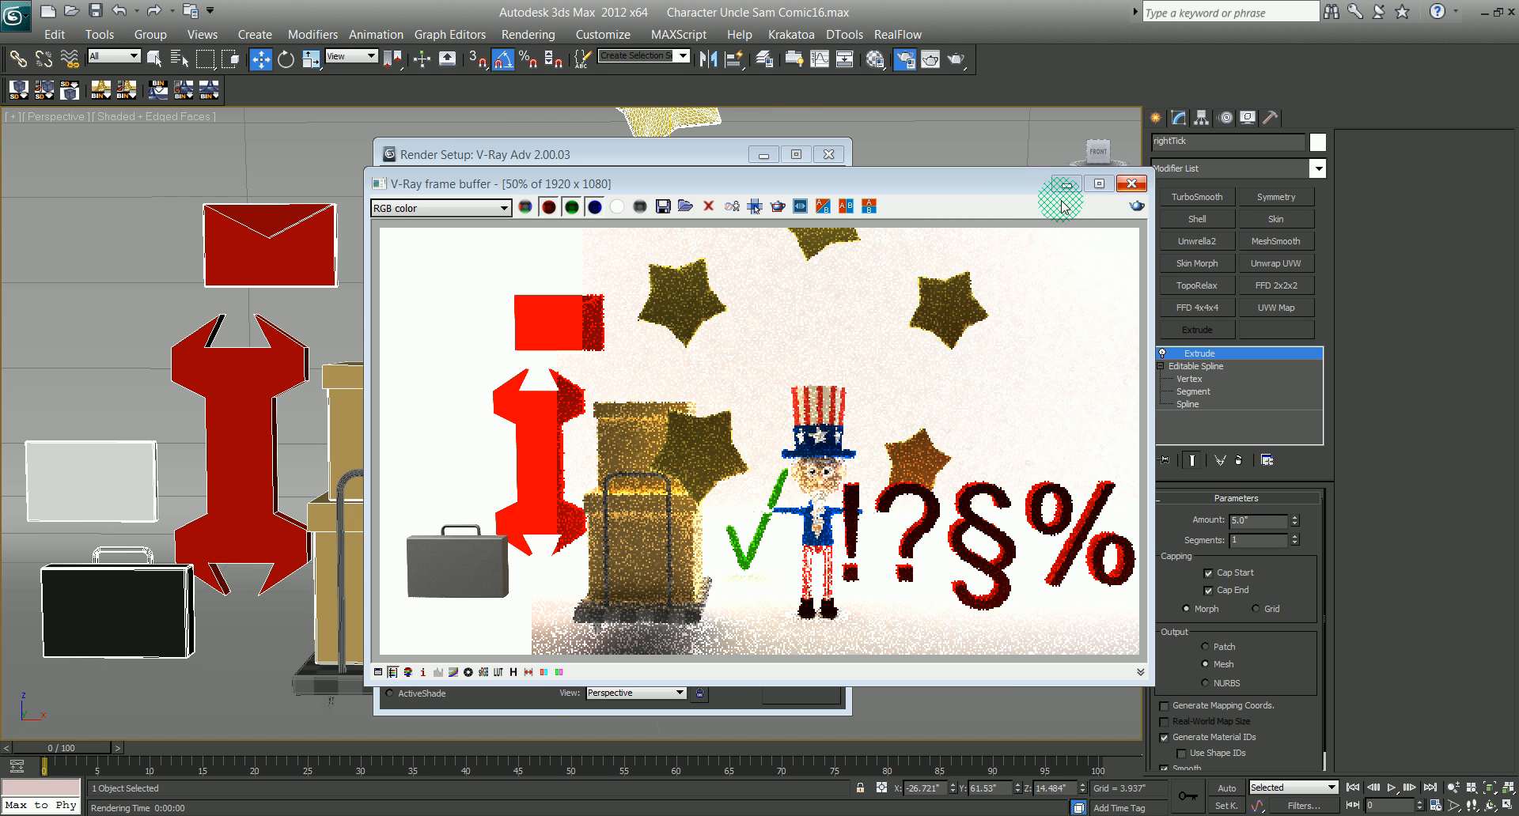
{"action": "left_click", "coordinate": [850, 310]}
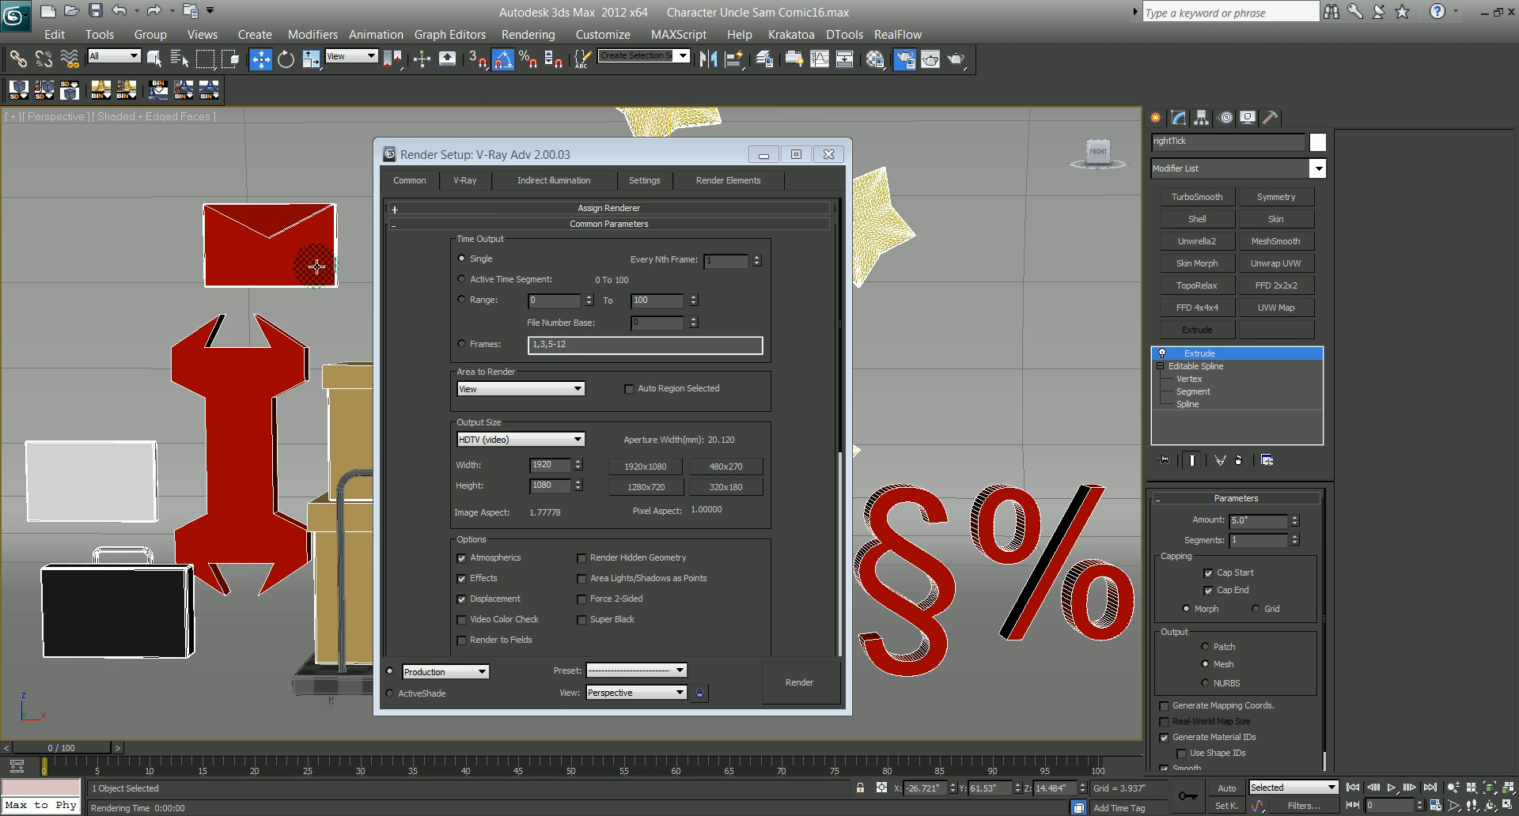
Step: Show the camera view in the four-viewport layout and set the film gate of VRayPhysicalCamera001 to 83.88 mm
{"action": "key", "text": "c"}
{"action": "left_click_drag", "start_coordinate": [556, 160], "coordinate": [1226, 175]}
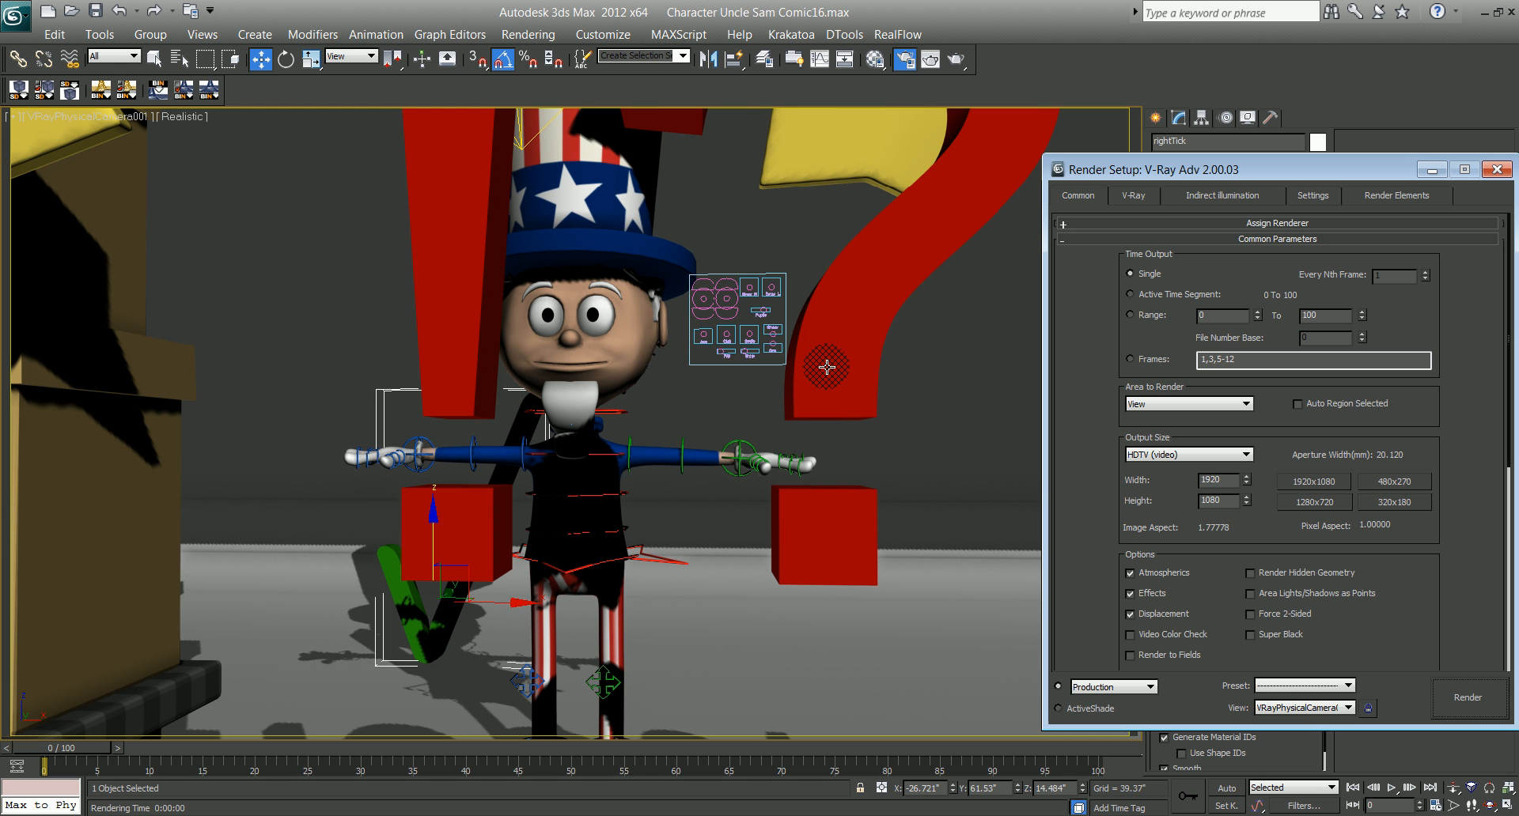
{"action": "key", "text": "alt+w"}
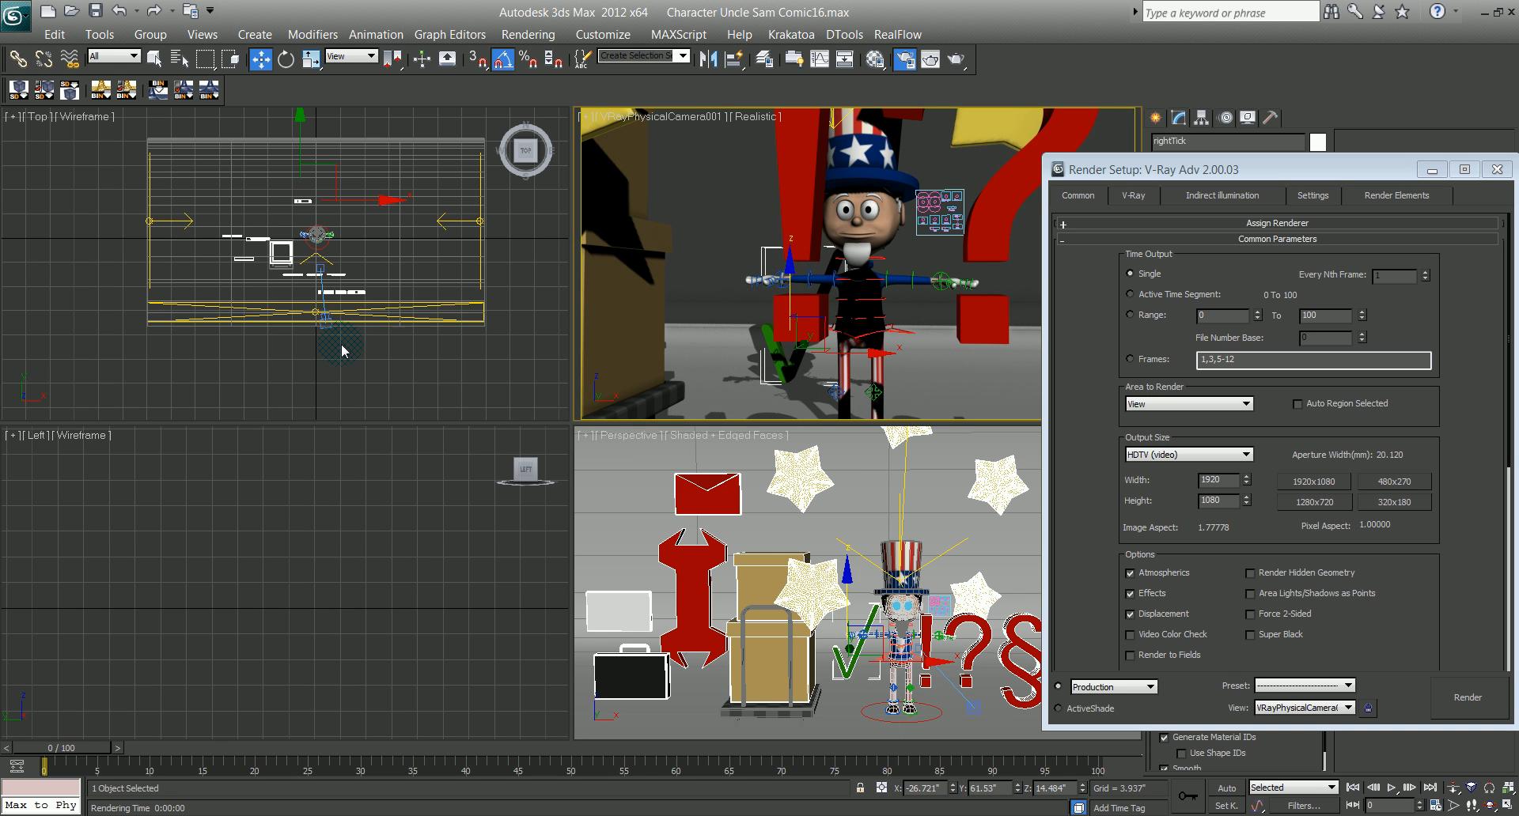
{"action": "left_click", "coordinate": [324, 324]}
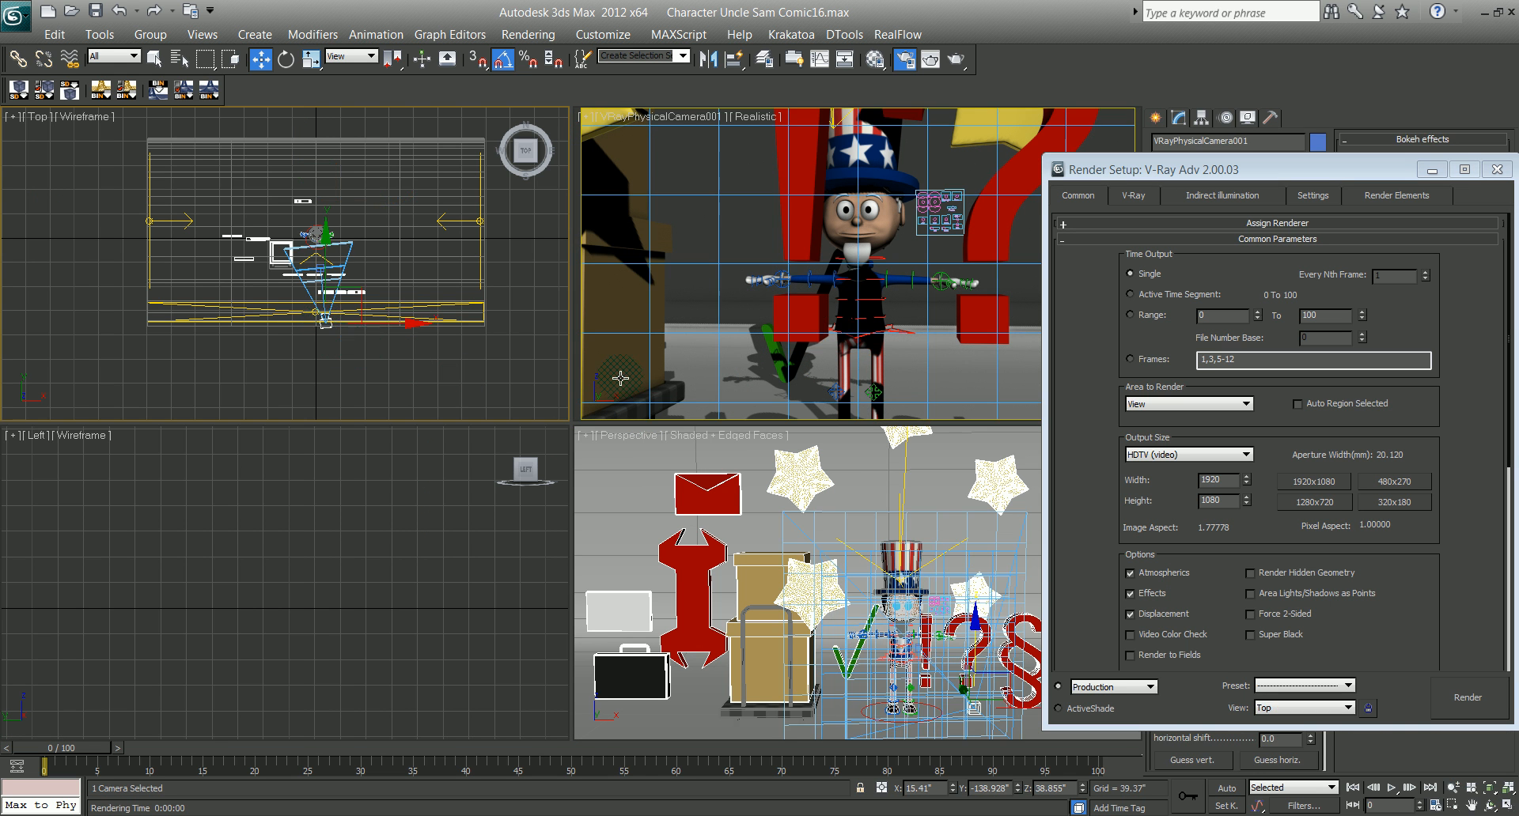
{"action": "left_click_drag", "start_coordinate": [1212, 181], "coordinate": [201, 179]}
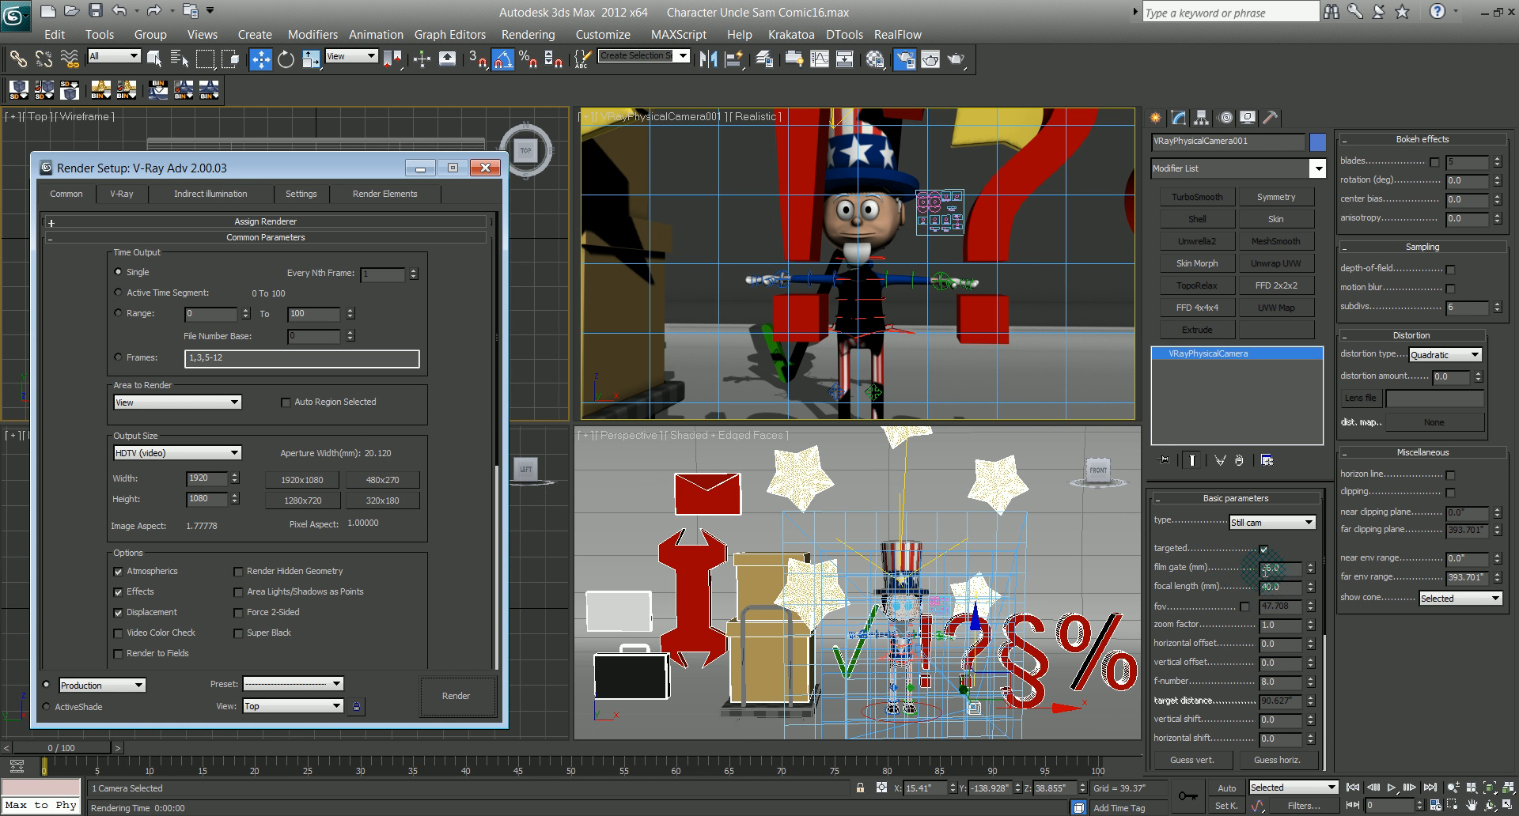
{"action": "left_click_drag", "start_coordinate": [266, 166], "coordinate": [865, 451]}
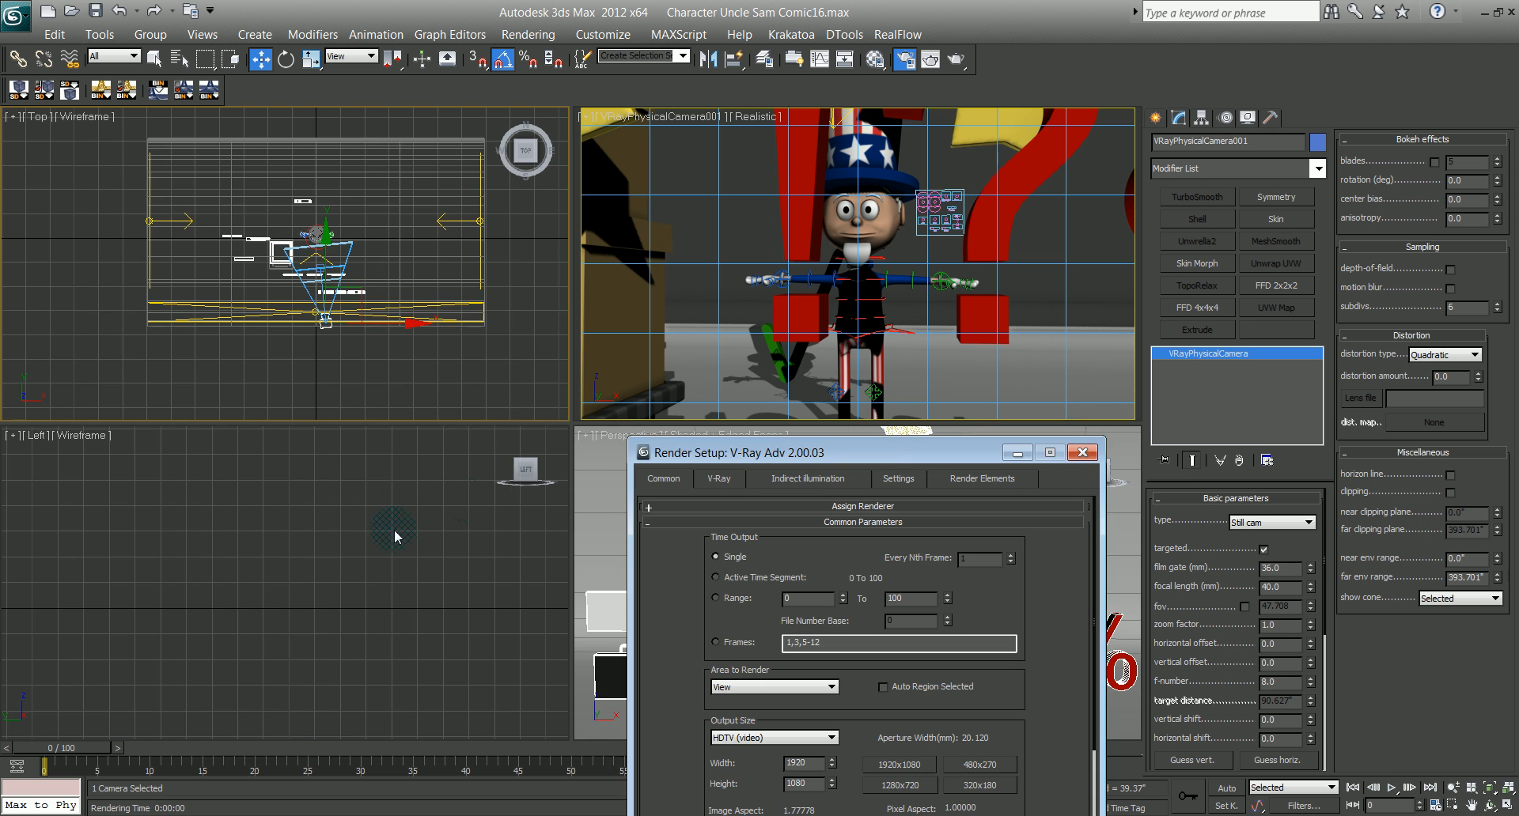
{"action": "left_click_drag", "start_coordinate": [328, 277], "coordinate": [376, 322]}
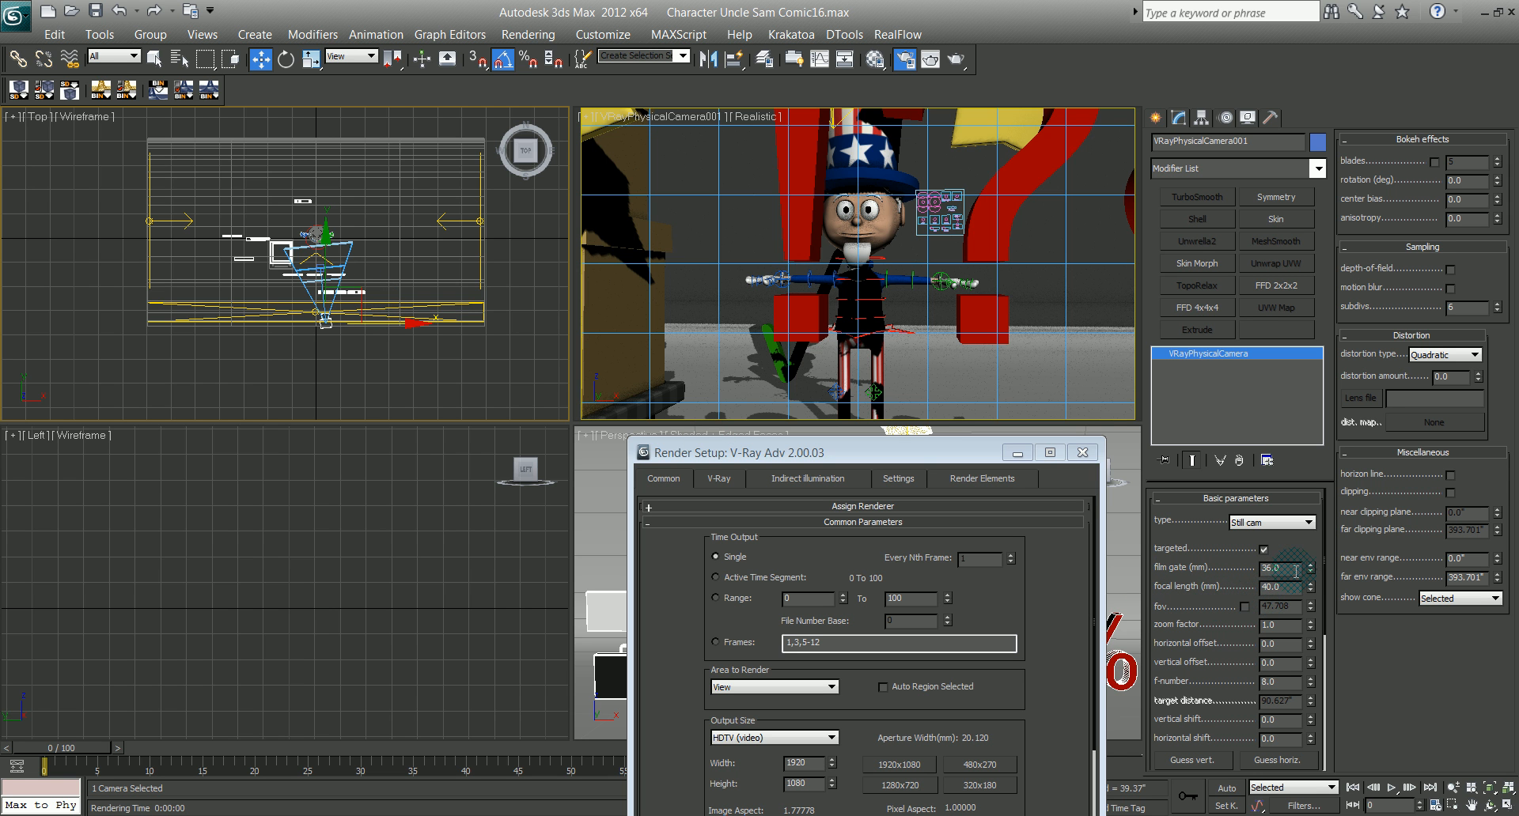
{"action": "left_click_drag", "start_coordinate": [1309, 570], "coordinate": [1219, 459]}
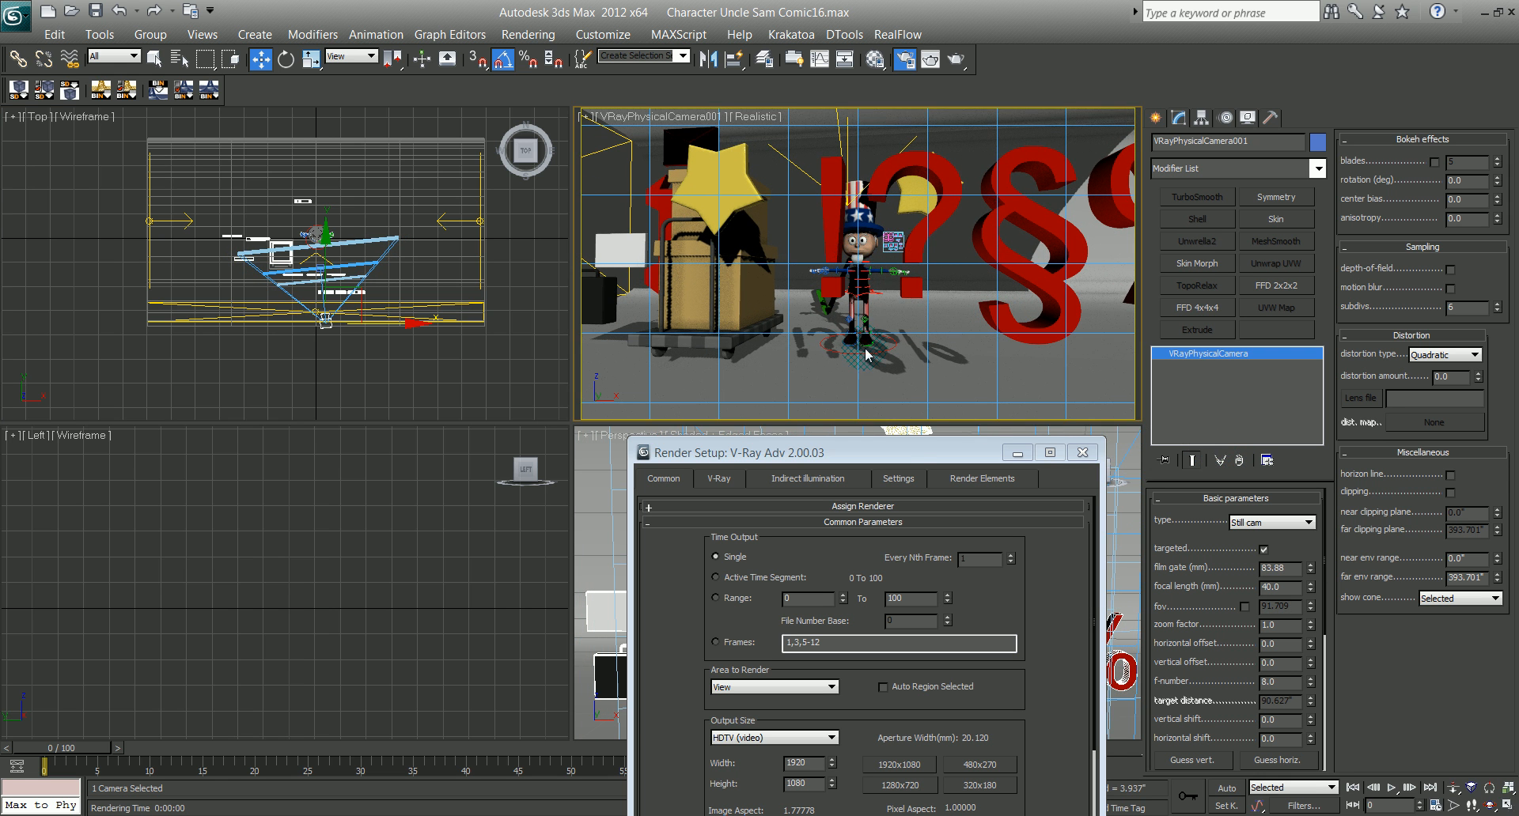
Step: Render the VRayPhysicalCamera001 view, compare the props with sample.jpg in Windows Photo Viewer and close the frame buffer
{"action": "left_click_drag", "start_coordinate": [901, 447], "coordinate": [570, 138]}
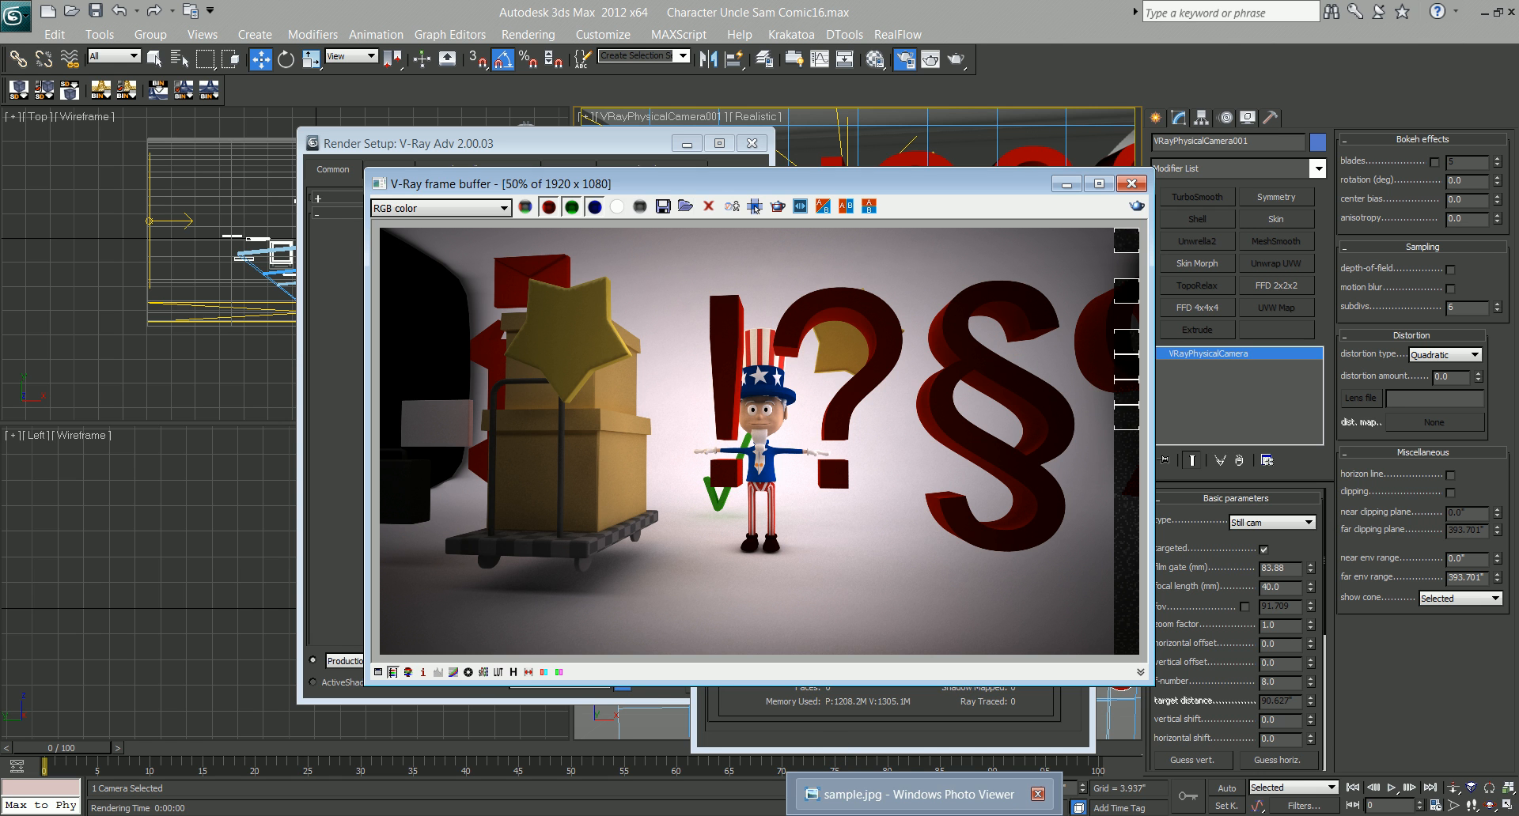
{"action": "left_click", "coordinate": [910, 794]}
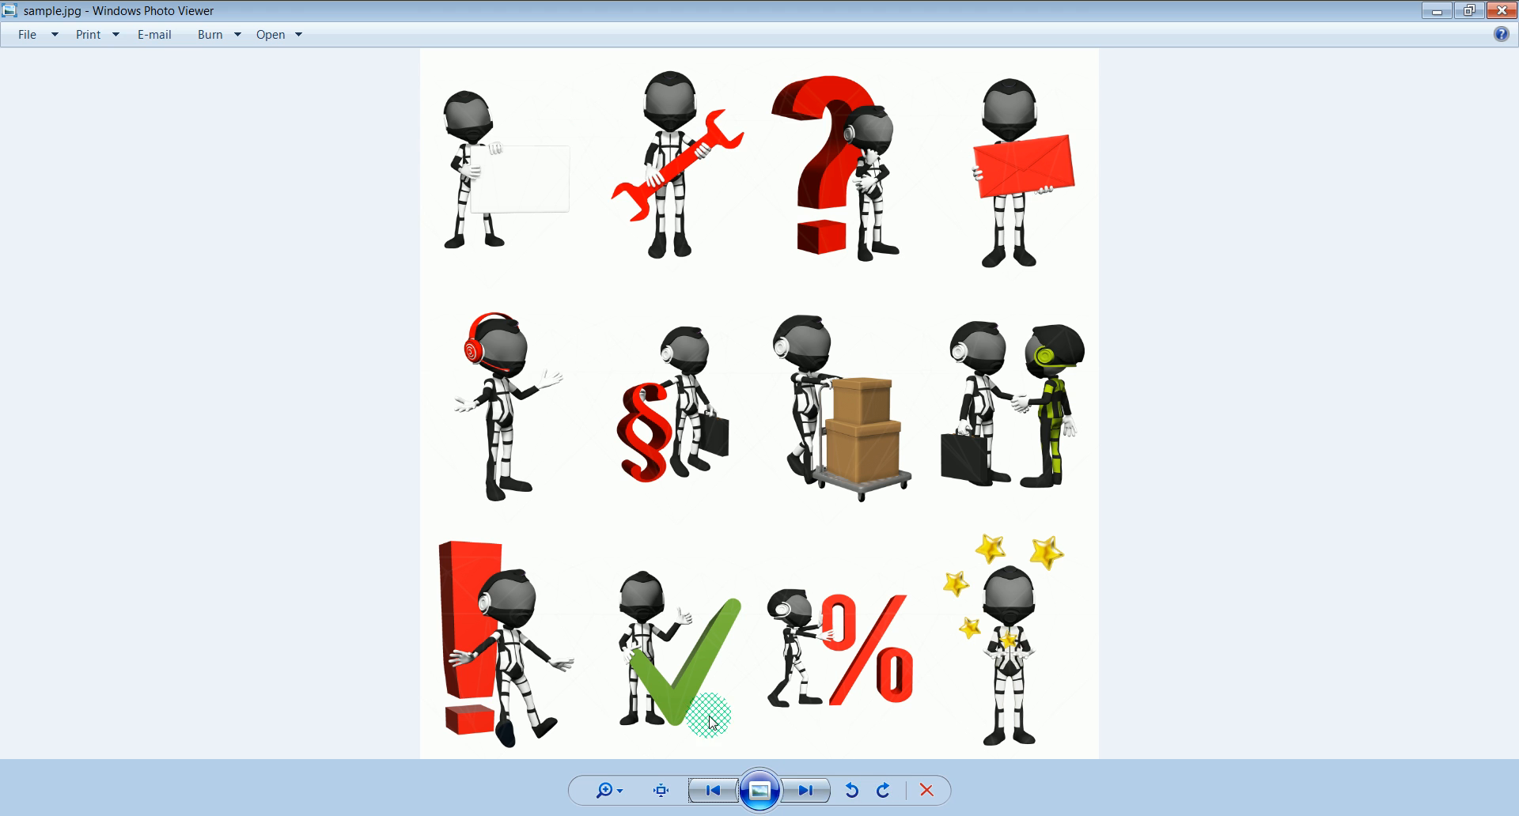
{"action": "left_click", "coordinate": [831, 814]}
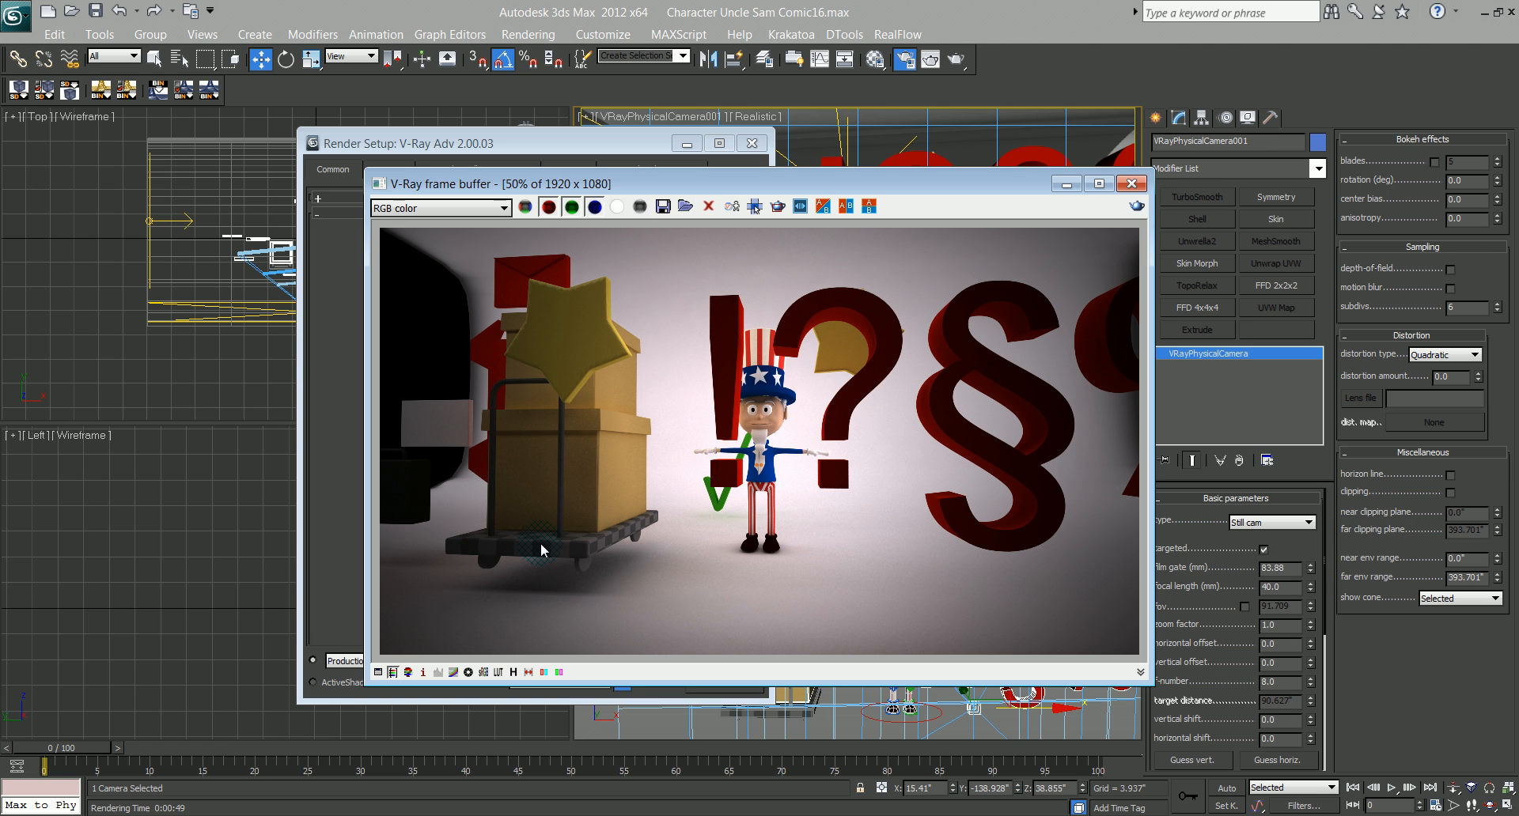
{"action": "left_click", "coordinate": [1132, 185]}
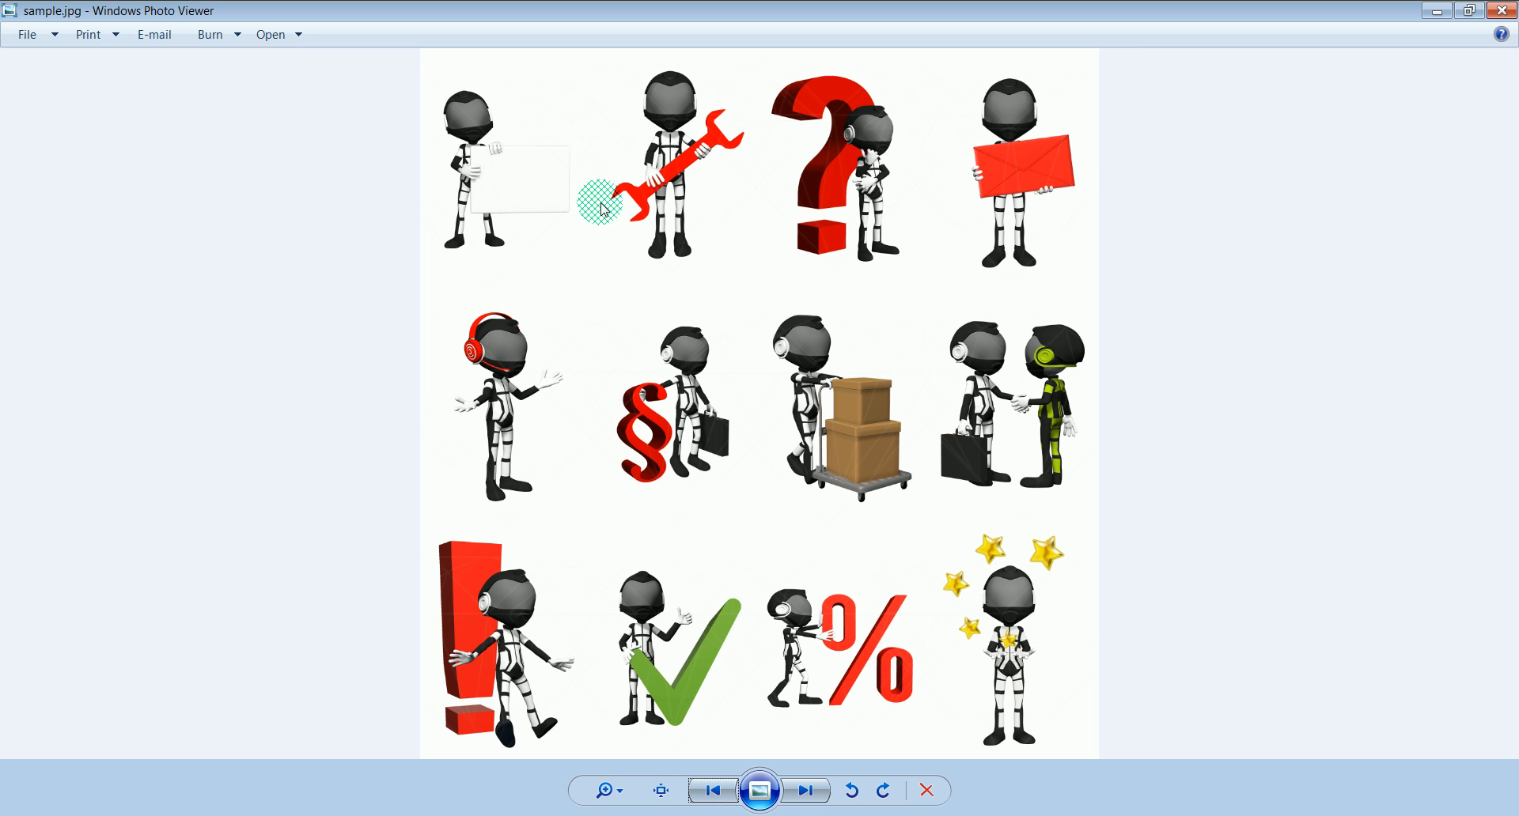
{"action": "left_click", "coordinate": [1438, 9]}
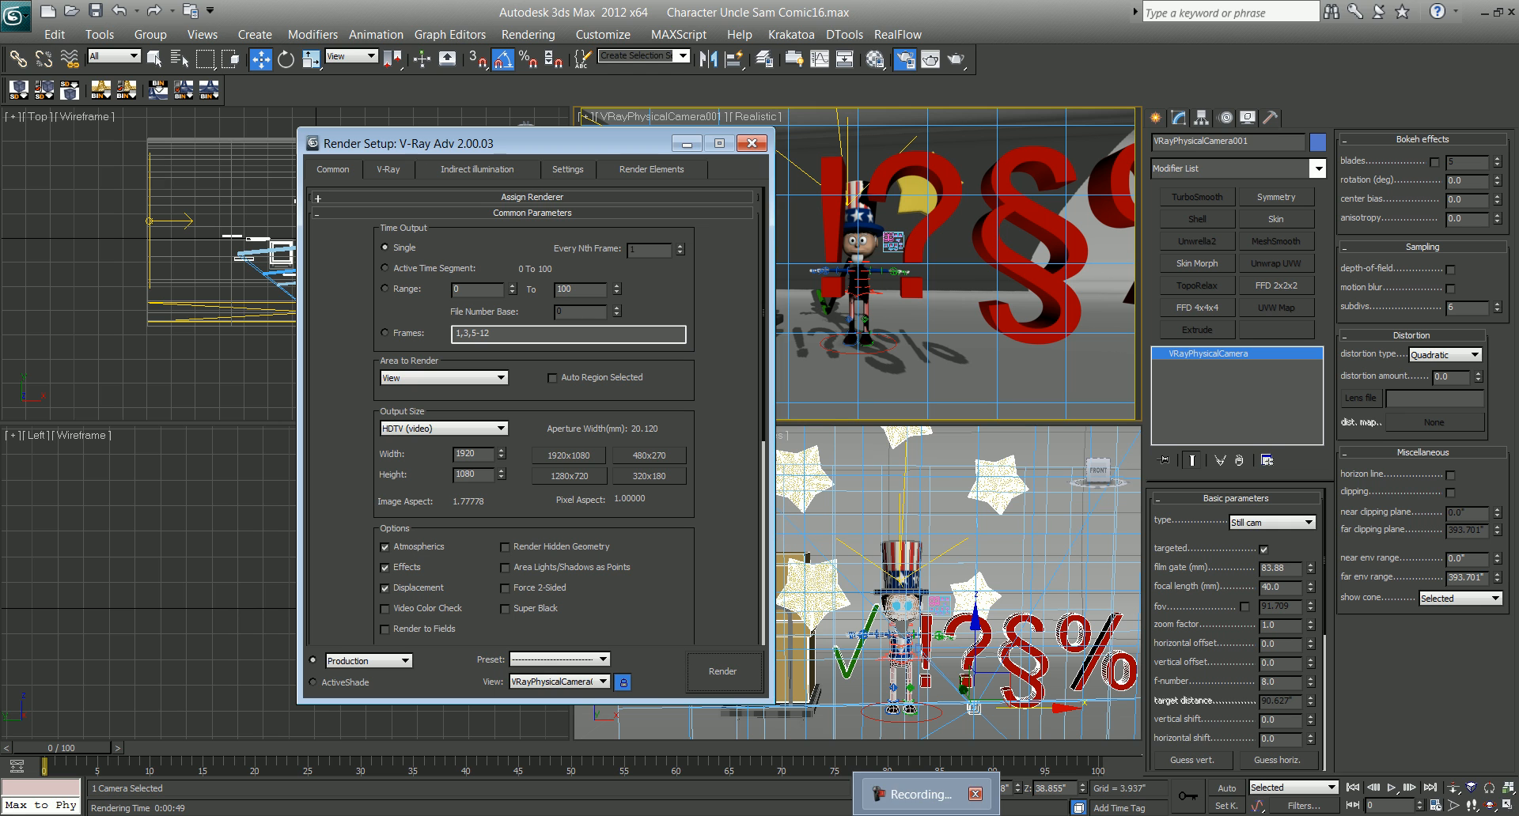
{"action": "left_click", "coordinate": [926, 815]}
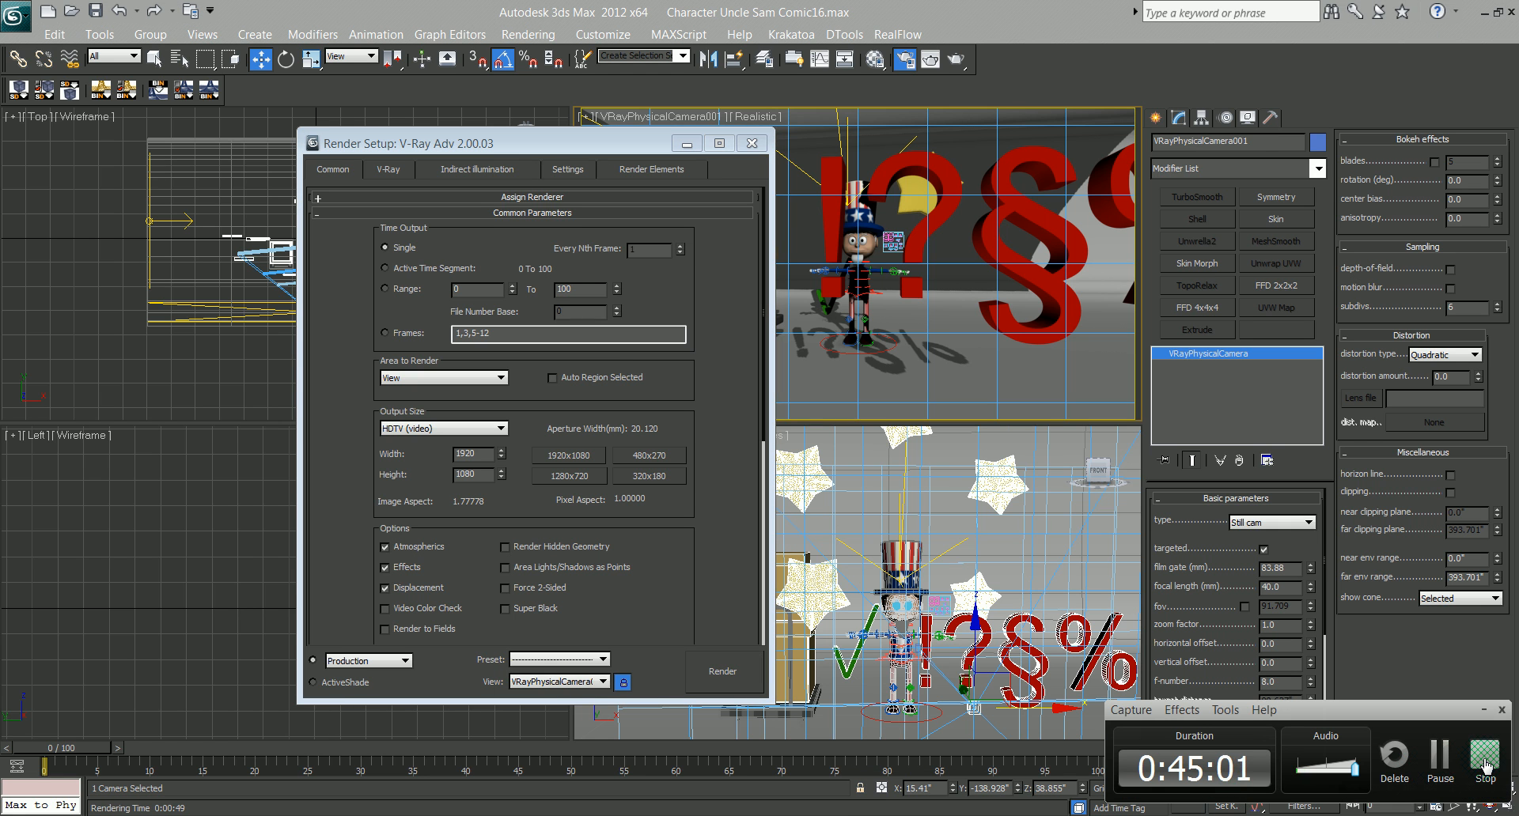